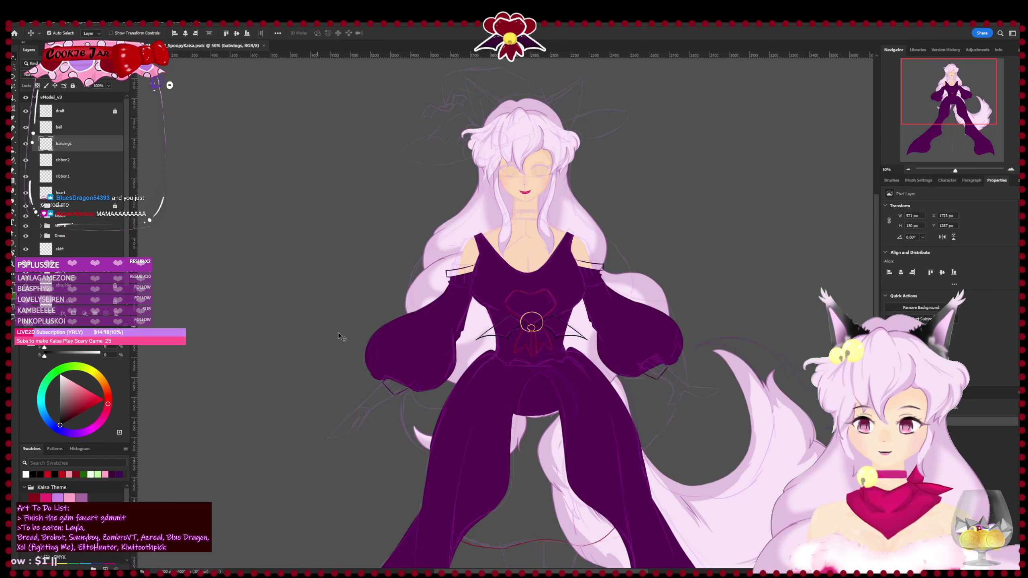
left_click_drag(439, 369, 408, 361)
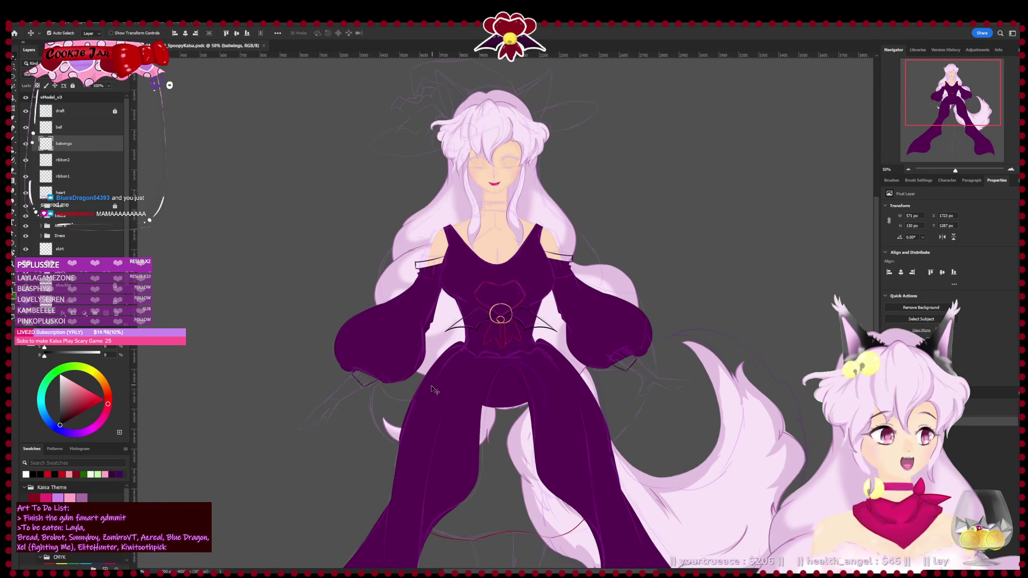
mouse_move(424, 384)
left_mouse_down()
mouse_move(441, 364)
mouse_move(441, 391)
left_mouse_up()
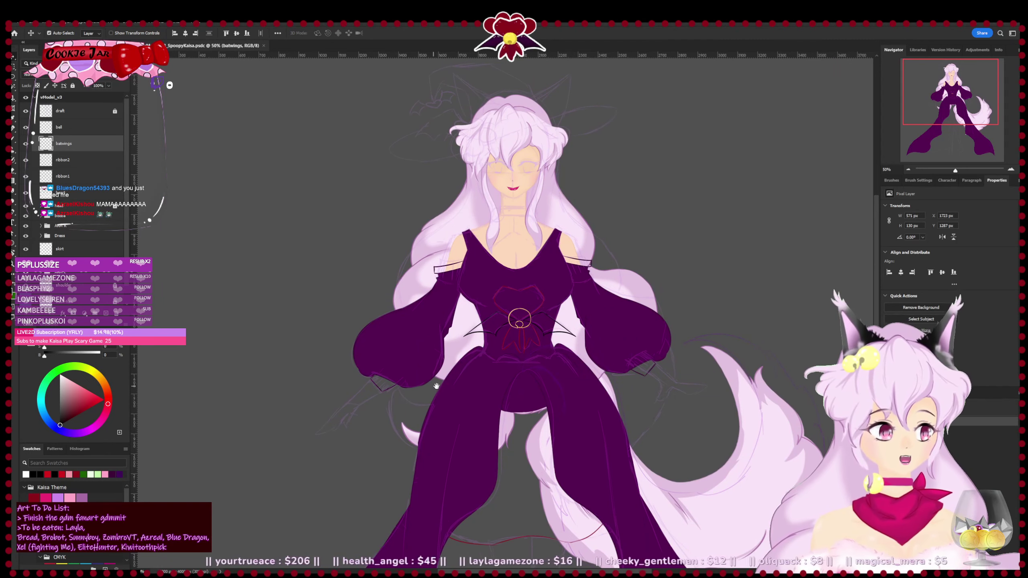
left_click_drag(440, 386, 439, 415)
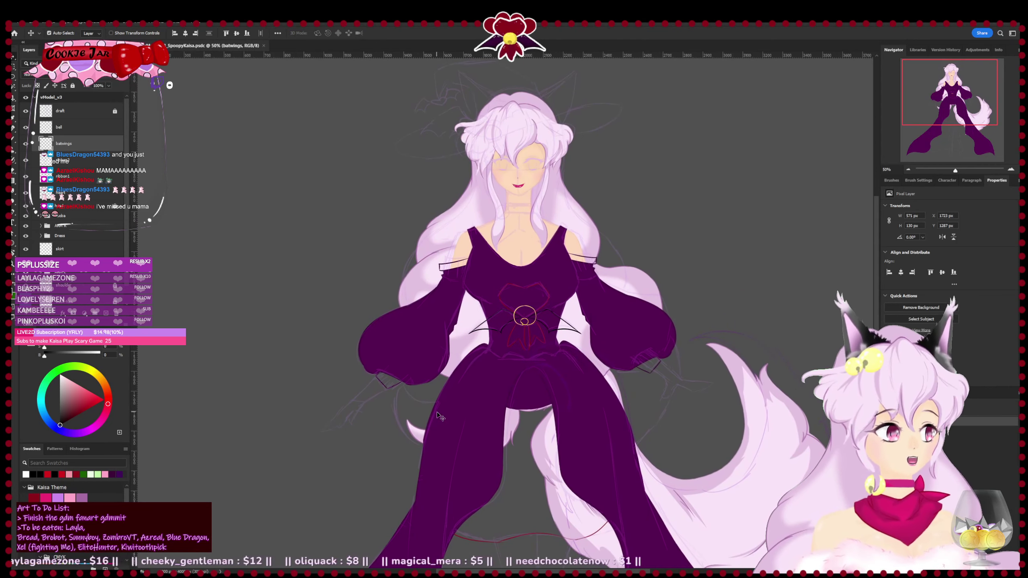
left_click_drag(439, 416, 377, 363)
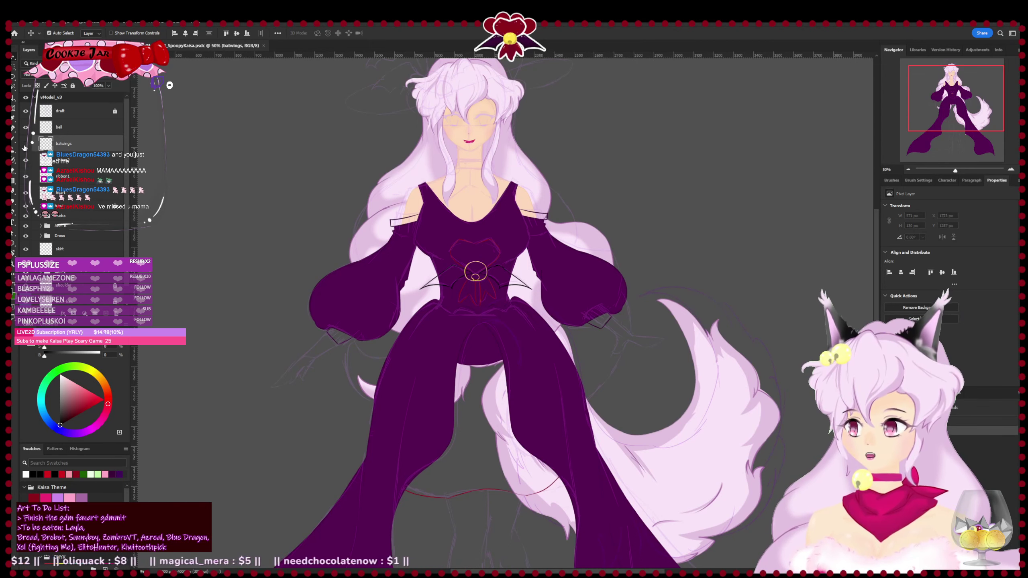
left_click_drag(380, 336, 408, 282)
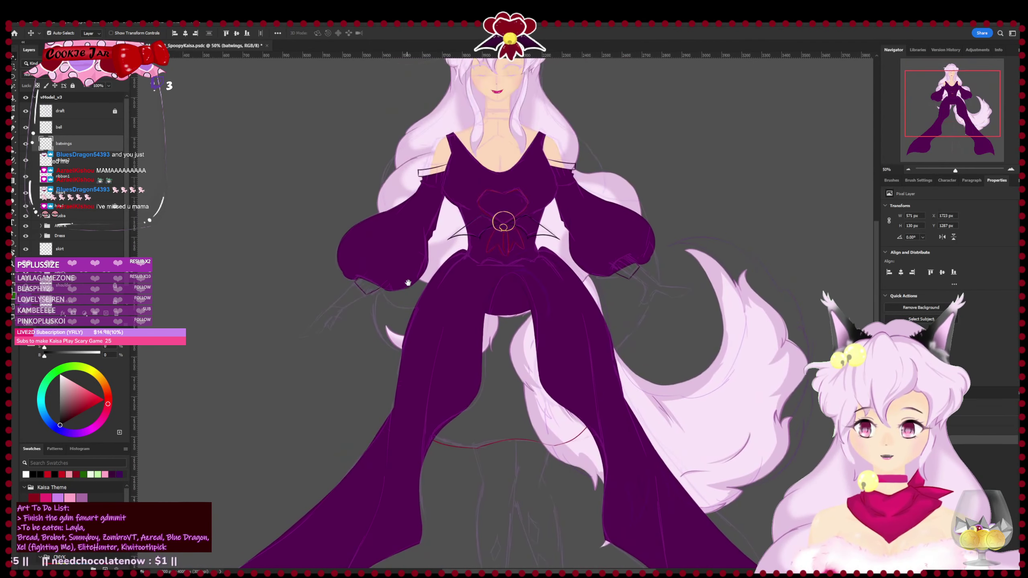
scroll(409, 283, "down", 3)
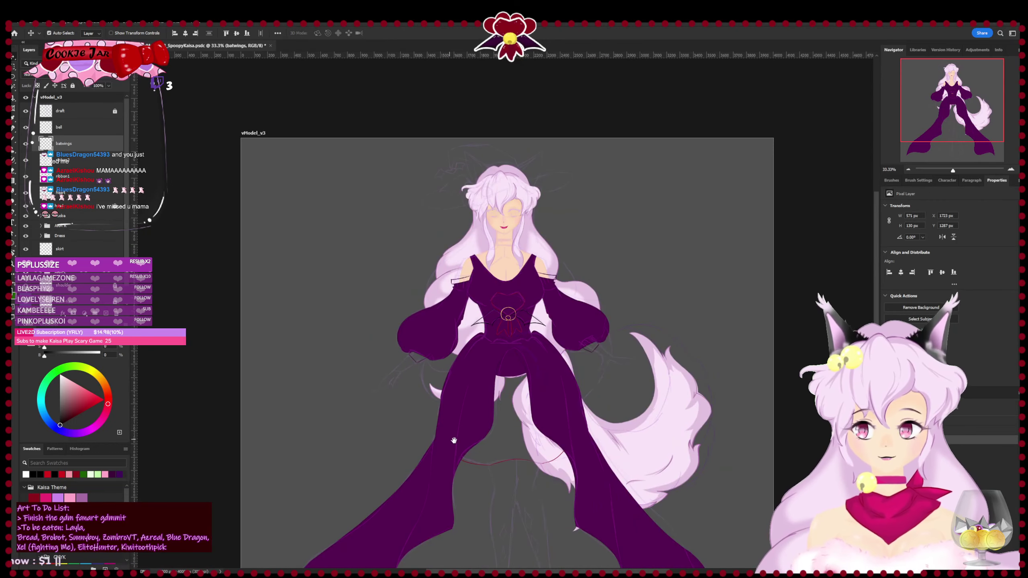
left_click_drag(454, 441, 451, 371)
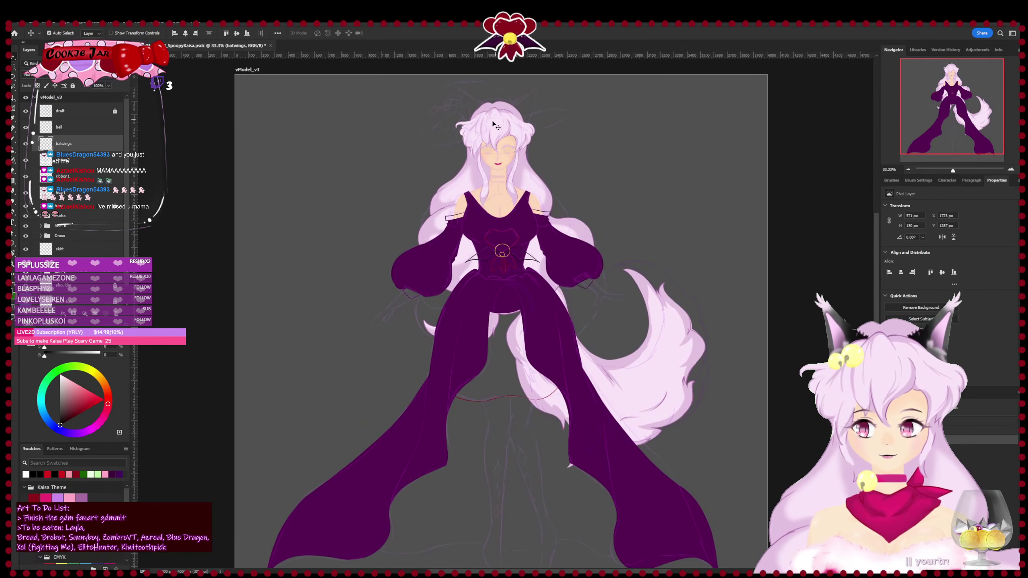
scroll(499, 129, "up", 1)
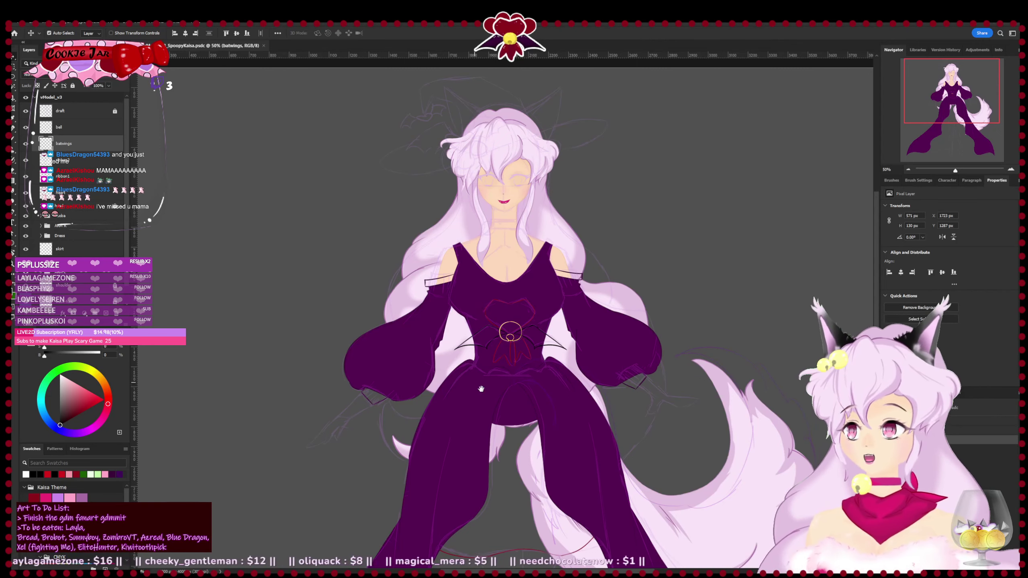
left_click_drag(481, 389, 468, 358)
left_click_drag(352, 292, 420, 431)
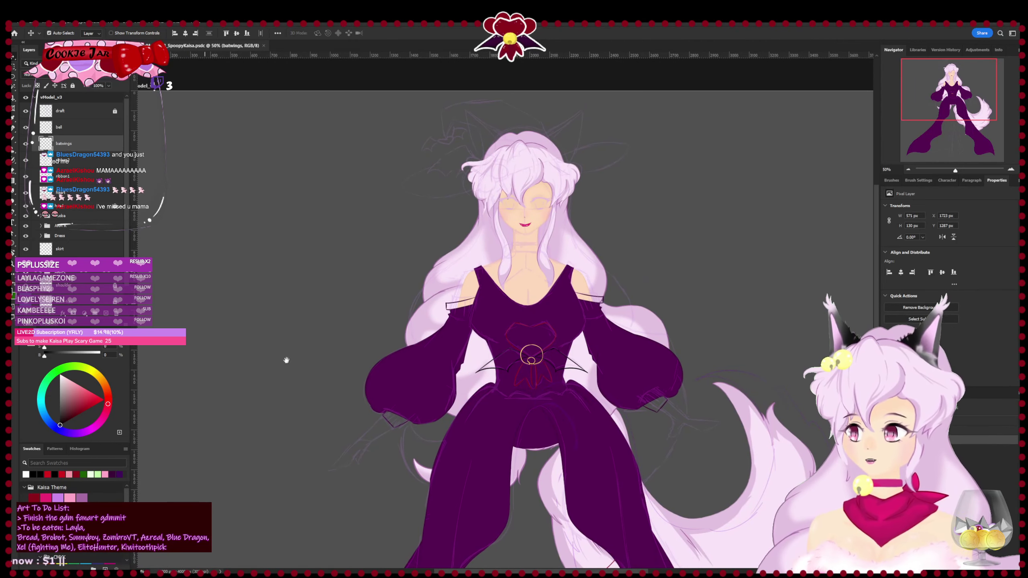
- Group the batwings, ribbon and heart layers and name the group "chest piece"
left_click_drag(424, 382, 392, 291)
key("ctrl+plus")
key("ctrl+plus")
left_click_drag(324, 239, 362, 295)
left_click(61, 192)
left_click(62, 144, "shift")
key("ctrl+g")
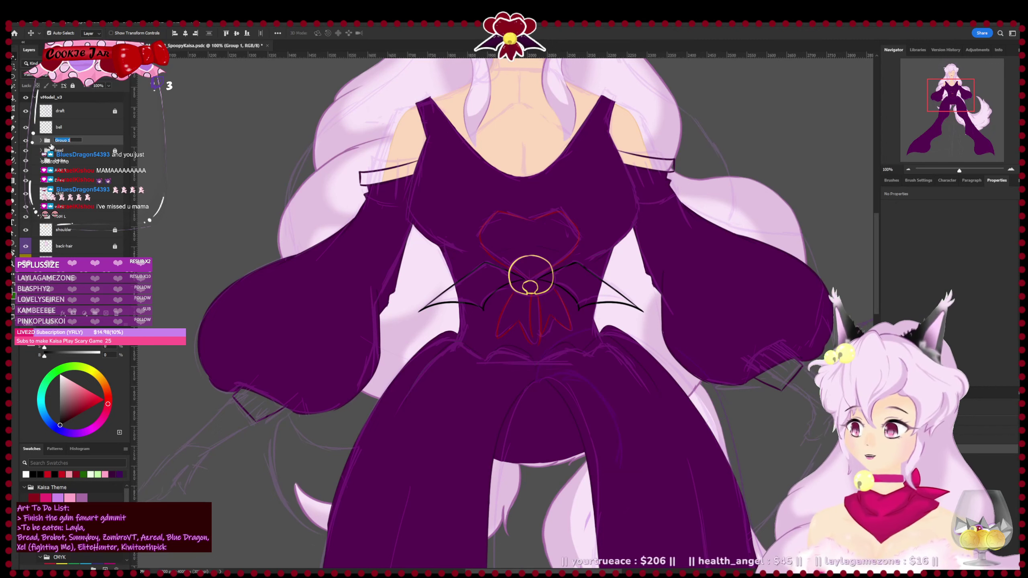
type("ce")
key("Return")
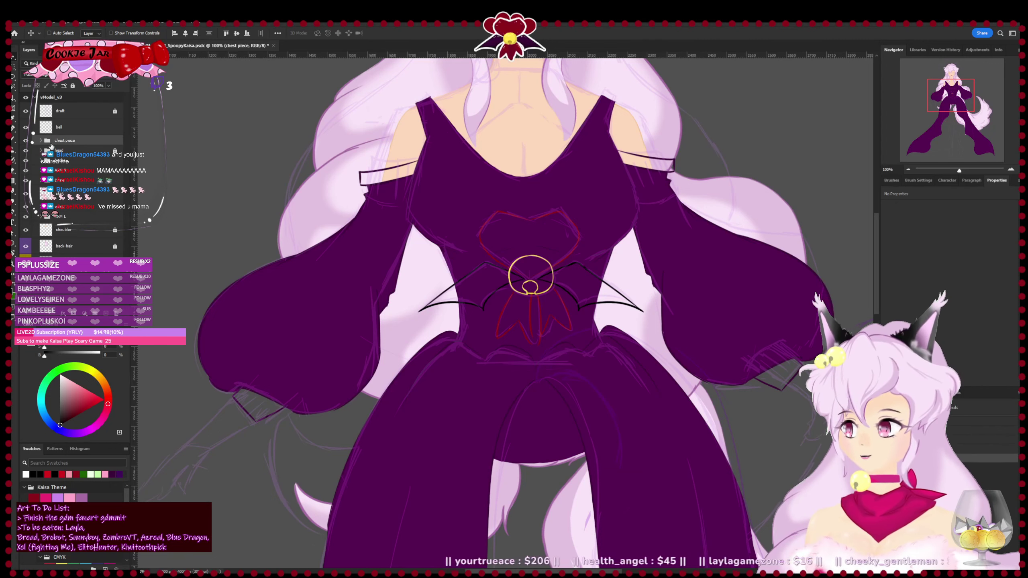
- Expand the chest piece group and add a new layer directly below the heart line-art layer
left_click(41, 141)
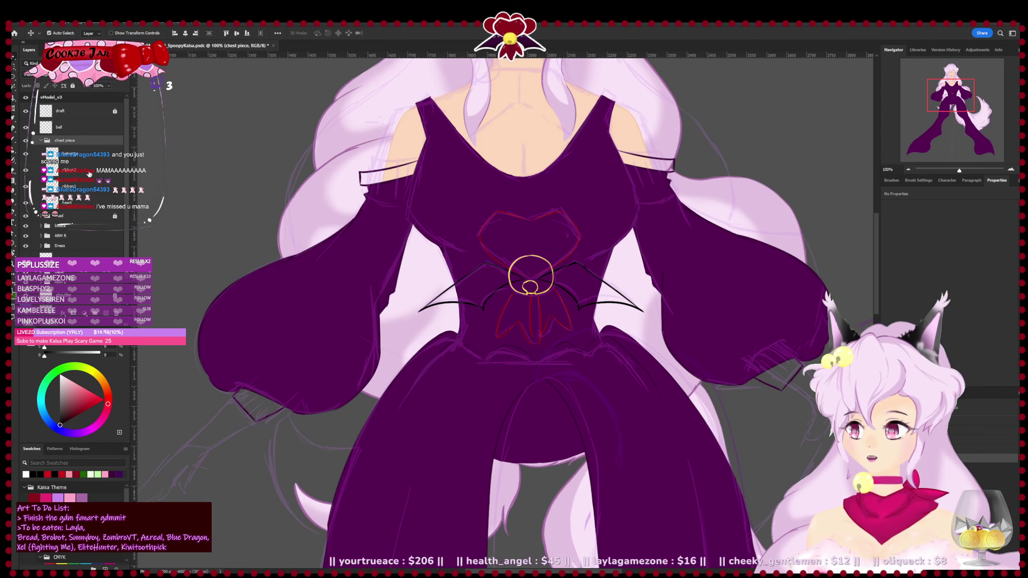
left_click(82, 203)
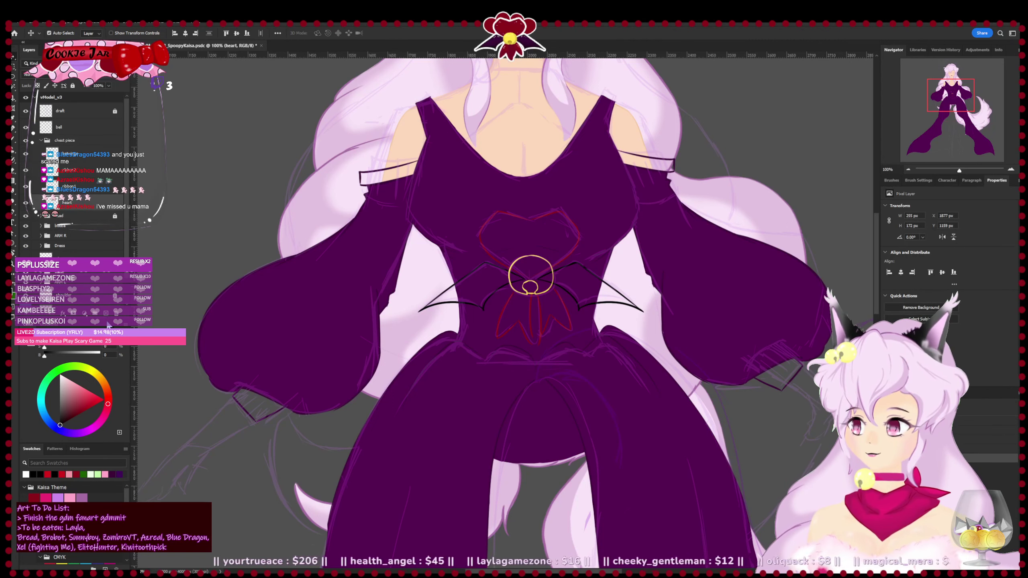
left_click(106, 313)
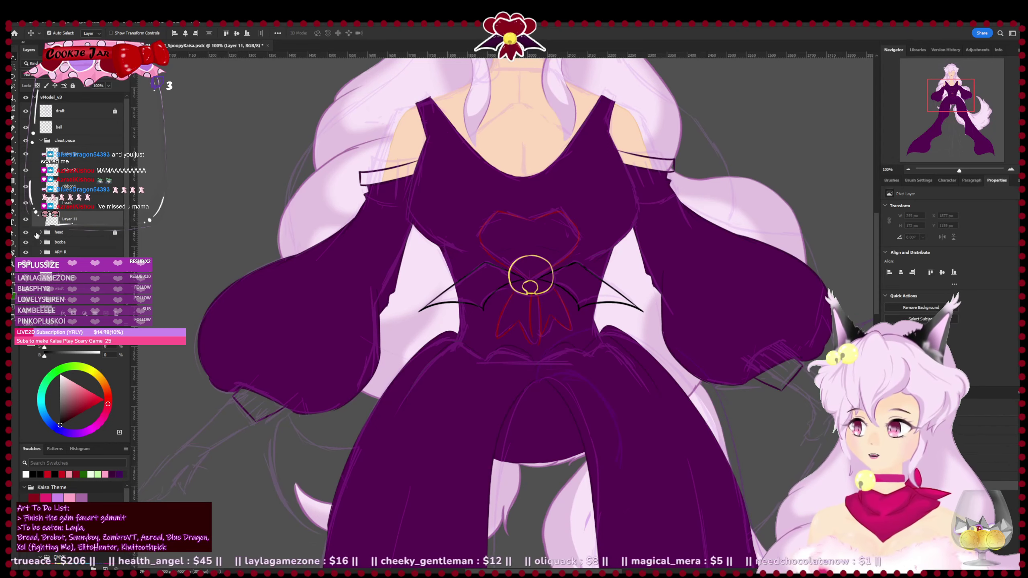
- Set up the Brush tool with the dark red Kaisa Theme swatch and the Hard Round Pressure Size brush
key("ctrl+plus")
left_click_drag(345, 267, 231, 353)
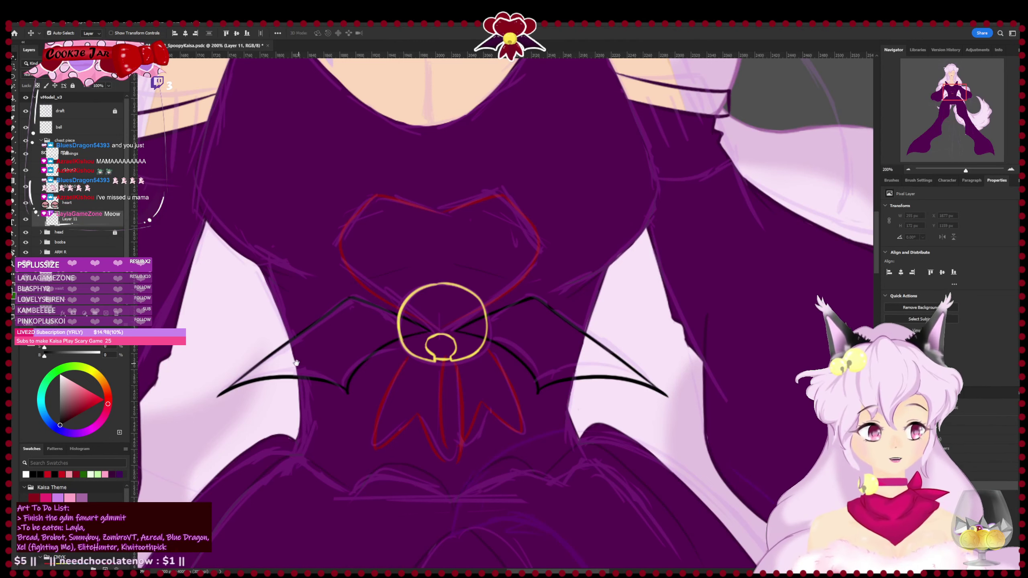
left_click_drag(296, 362, 342, 405)
left_click_drag(272, 383, 316, 380)
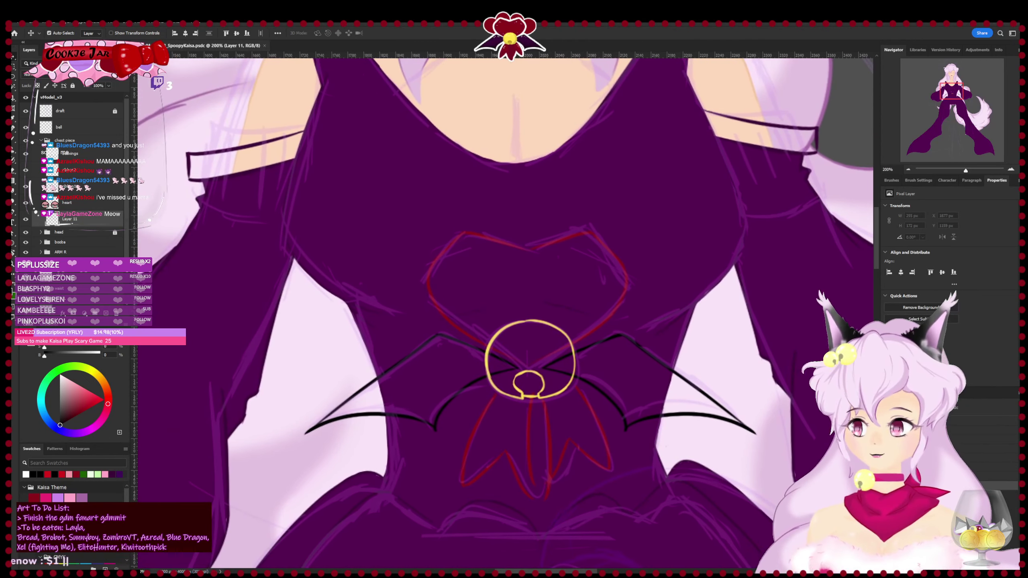
key("b")
left_click(35, 498)
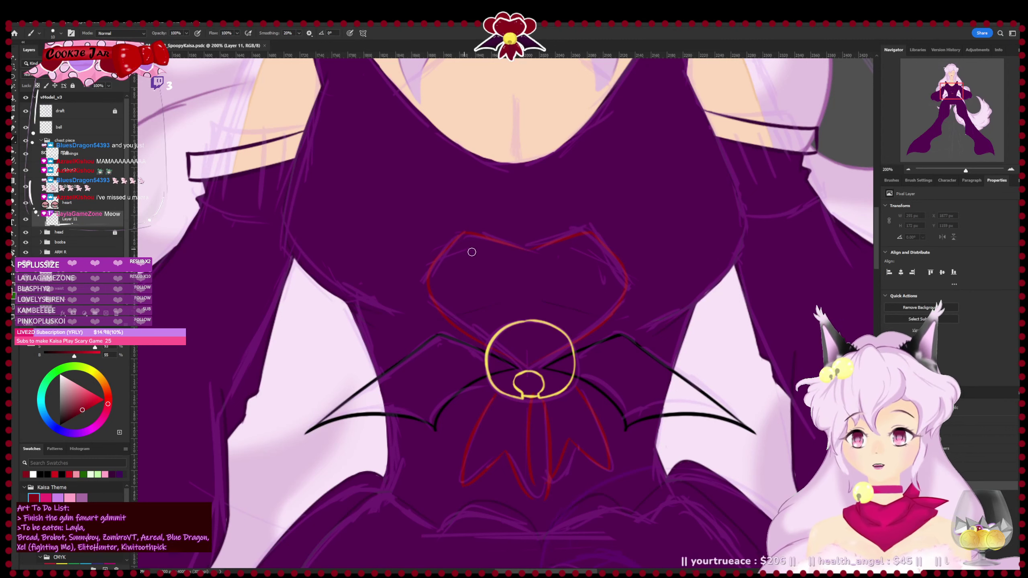
left_click(891, 180)
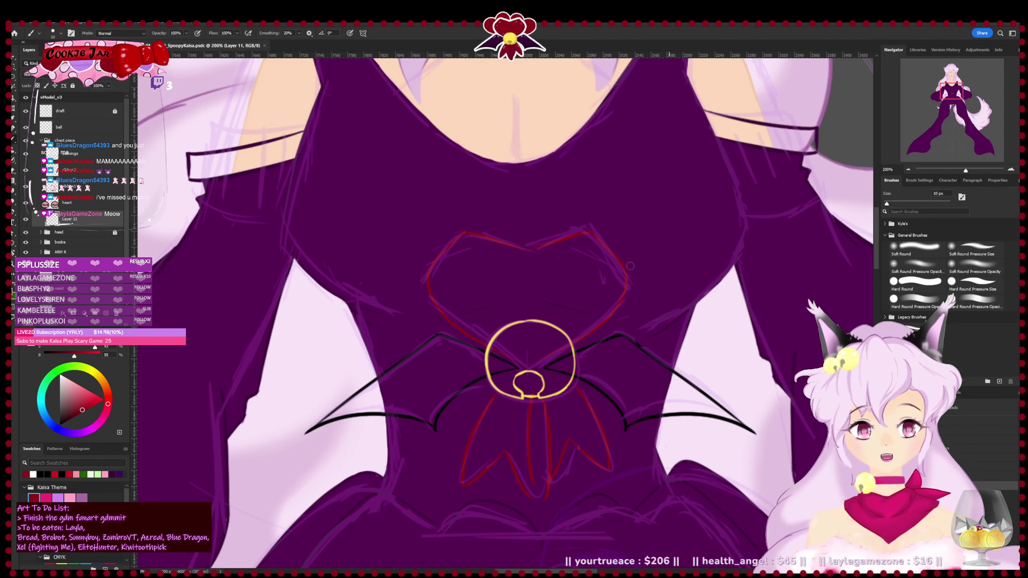
left_click(964, 282)
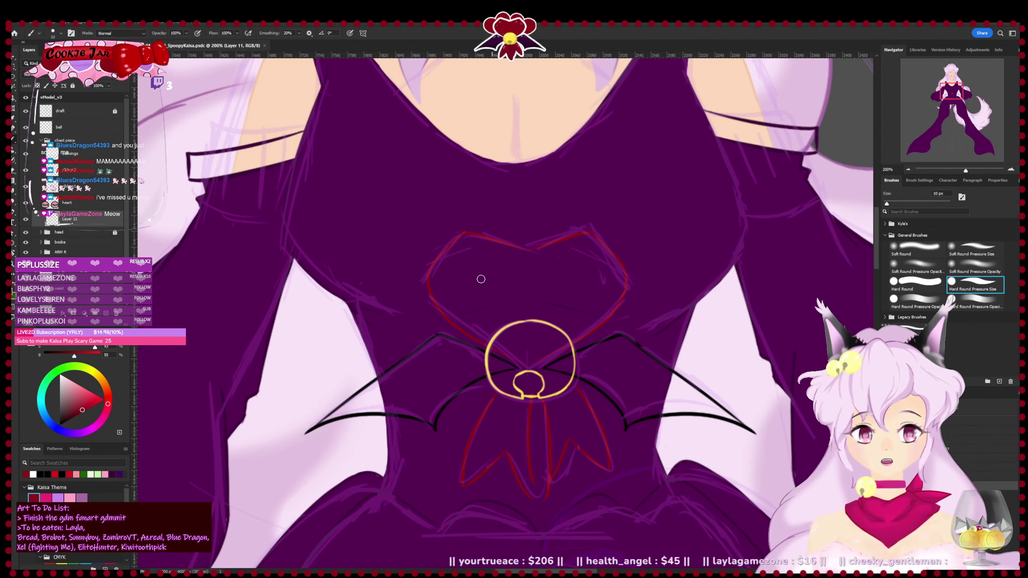
- Try painting dark red by hand inside the left lobe of the heart
mouse_move(457, 246)
left_mouse_down()
mouse_move(439, 269)
mouse_move(475, 243)
mouse_move(466, 285)
mouse_move(475, 309)
mouse_move(562, 294)
mouse_move(569, 336)
mouse_move(602, 245)
mouse_move(609, 258)
left_mouse_up()
key("ctrl+z")
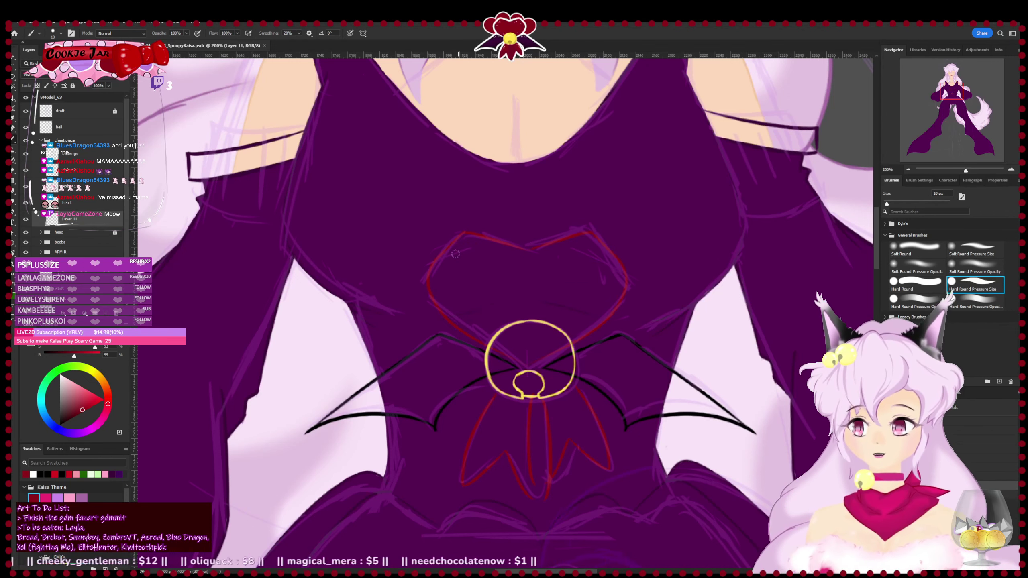
left_click_drag(455, 254, 445, 279)
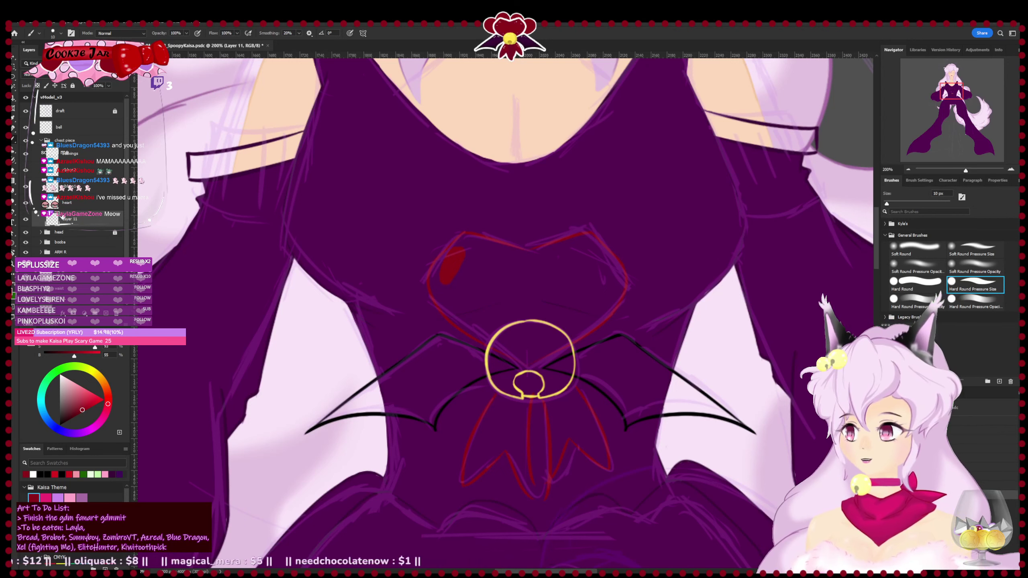
- Select the interior of the heart outline with the Magic Wand and fill it with dark red on the new layer
left_click(63, 205)
key("w")
left_click(508, 277)
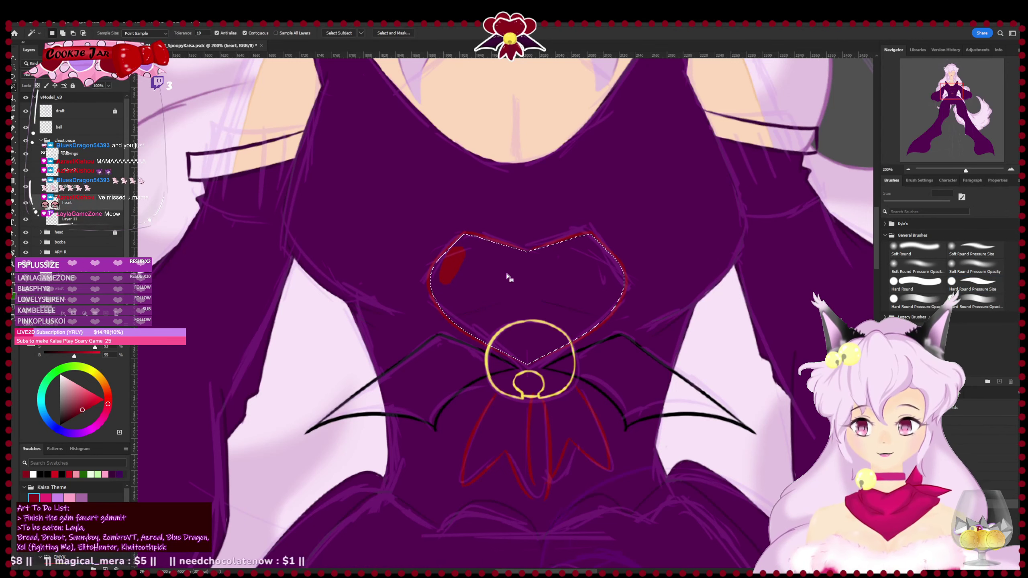
left_click(85, 220)
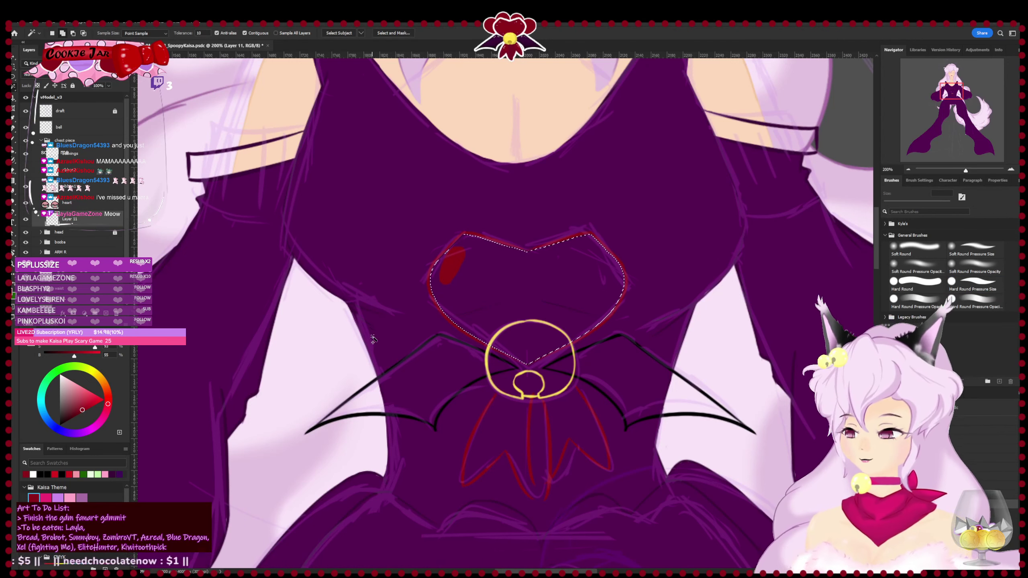
key("i")
key("Return")
key("ctrl+d")
- Hide the draft layer and paint dark red along the upper edge of the heart's left lobe
left_click(25, 111)
key("b")
scroll(683, 322, "up", 1)
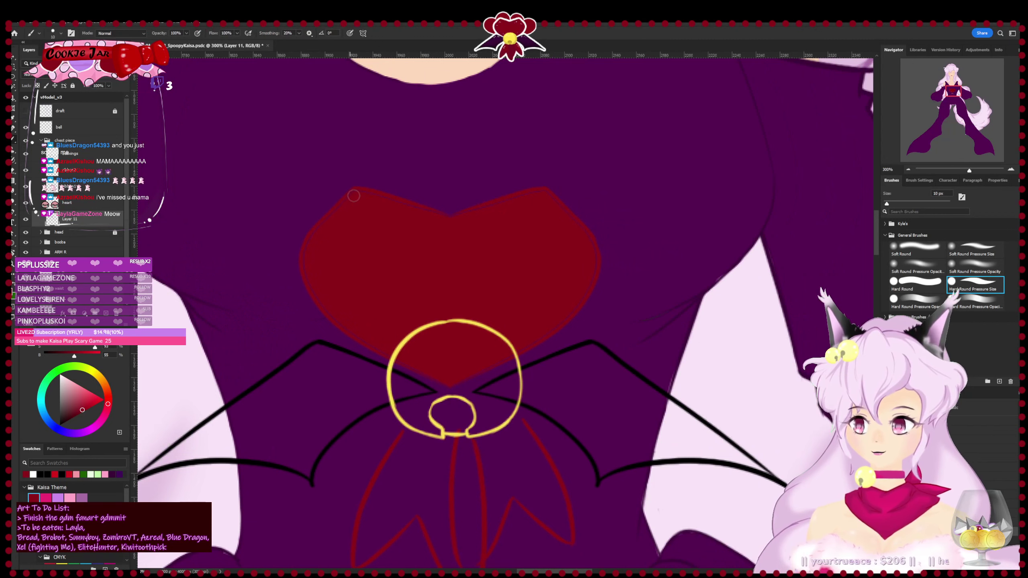
left_click_drag(354, 196, 333, 222)
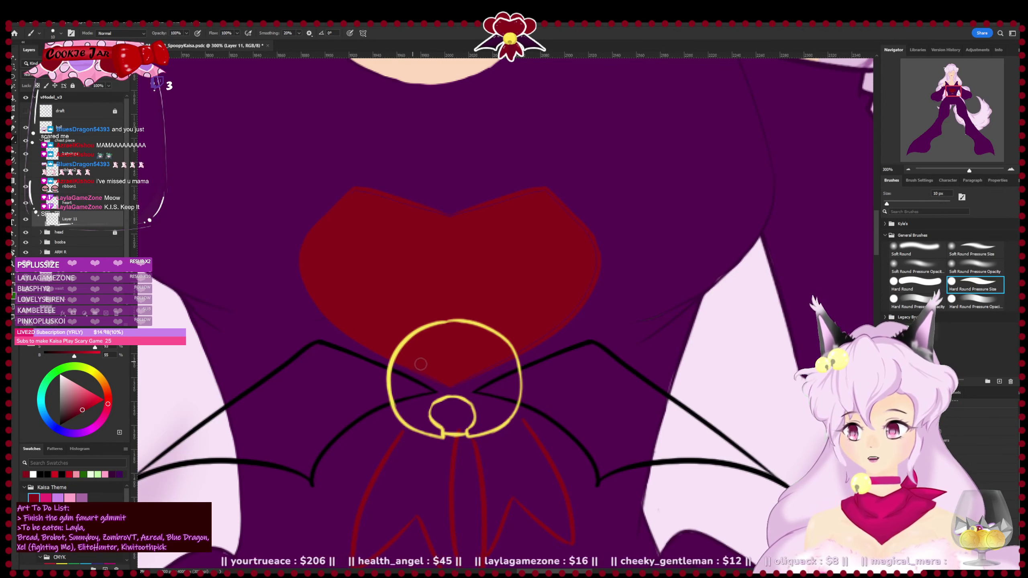
- Reduce the brush size to 7 px, touch up the heart's top edge in dark red, and save the file
key("ctrl+plus")
key("bracketleft")
key("bracketleft")
key("bracketleft")
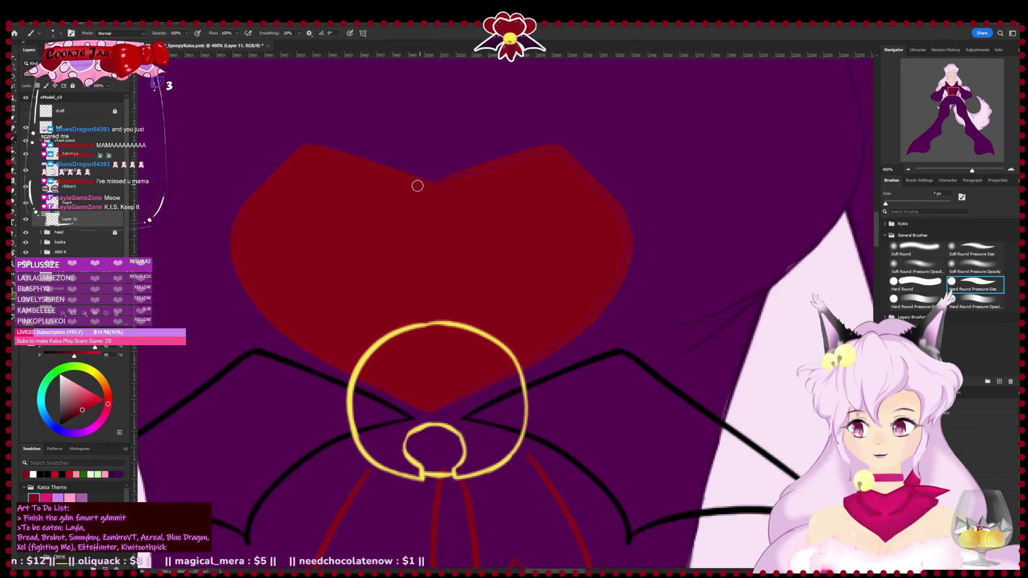
key("ctrl+s")
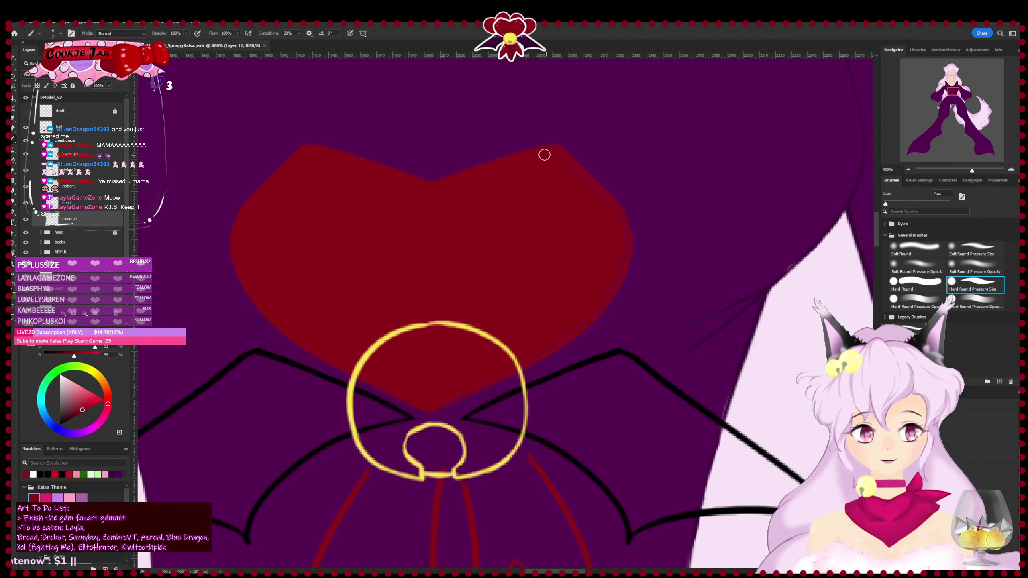
key("ctrl+s")
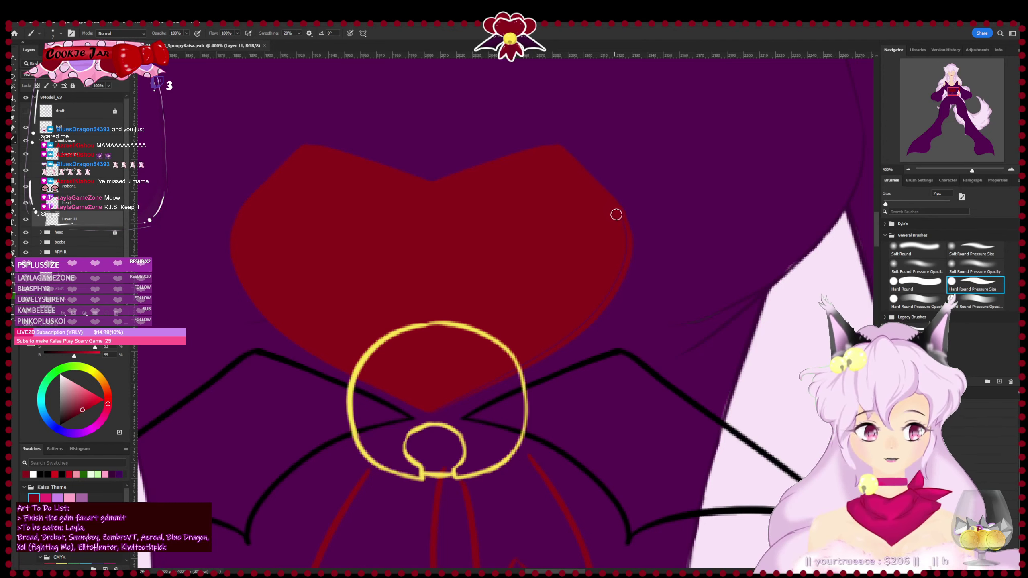
- Paint dark red over the gaps along the heart's right edge and save the file
mouse_move(622, 230)
left_mouse_down()
mouse_move(629, 257)
mouse_move(624, 229)
mouse_move(611, 278)
left_mouse_up()
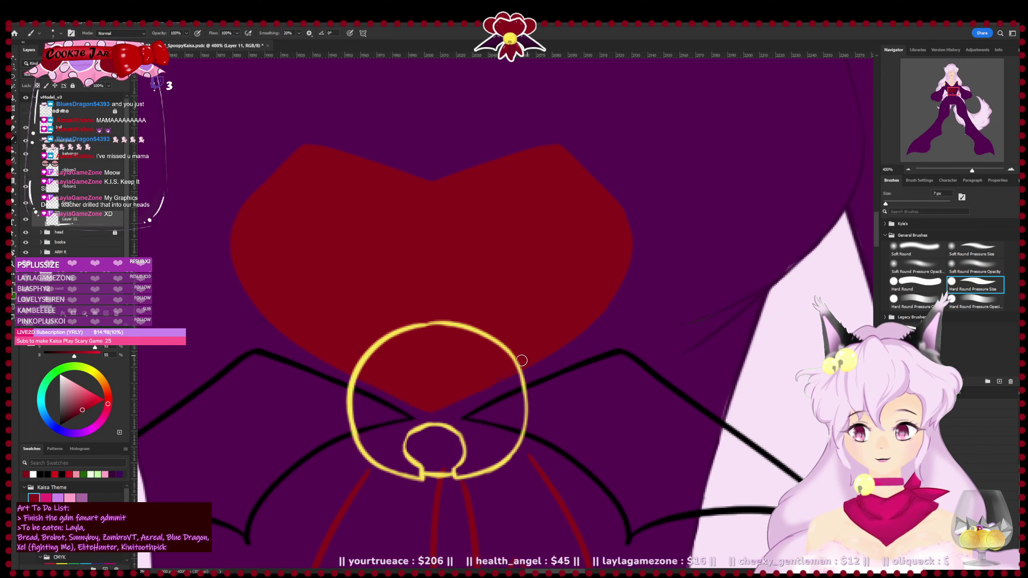
left_click_drag(390, 425, 415, 470)
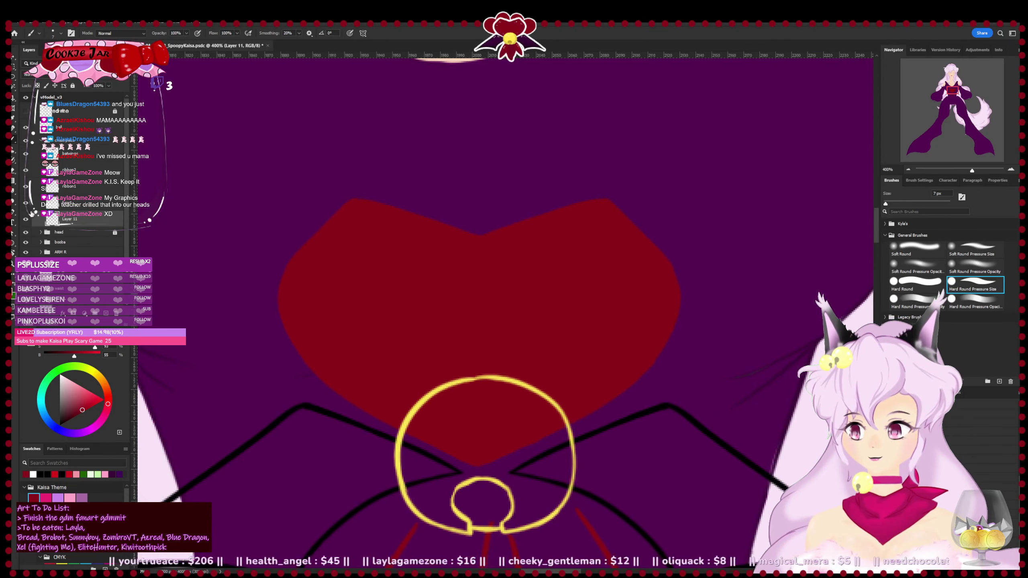
key("ctrl+s")
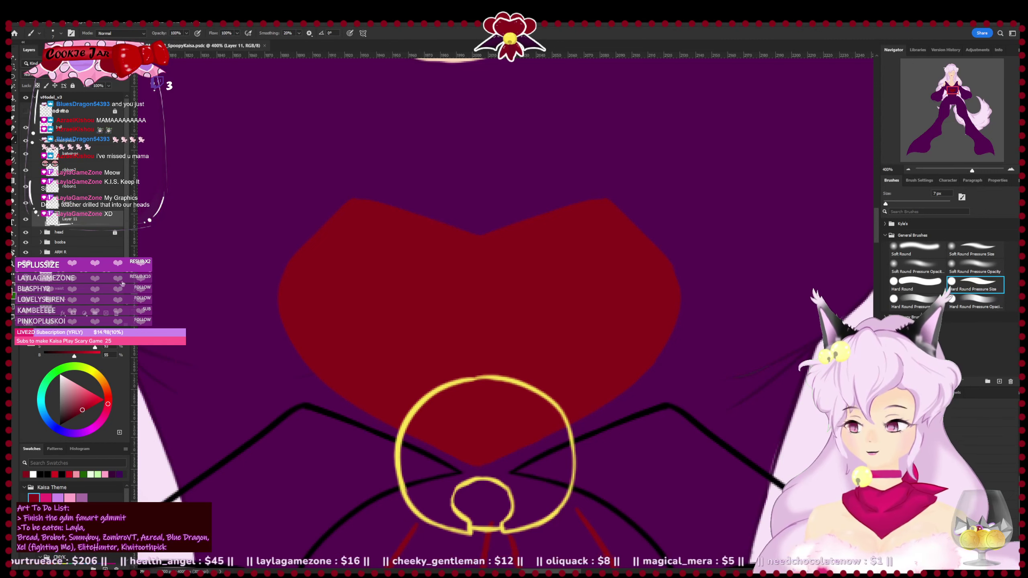
- Smooth the right curve of the heart with another dark red brush stroke and save the document
key("e")
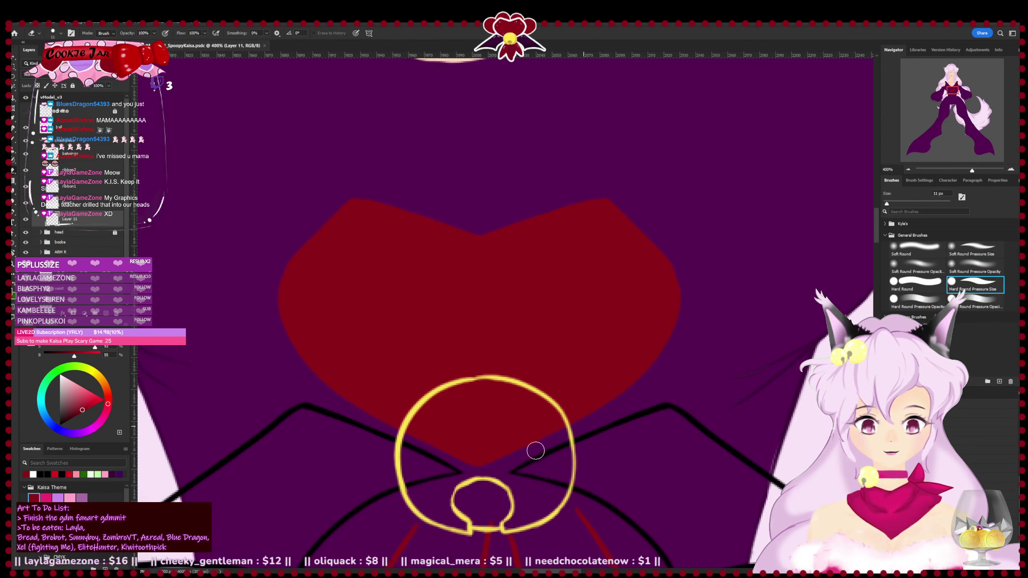
key("b")
left_click_drag(545, 365, 564, 414)
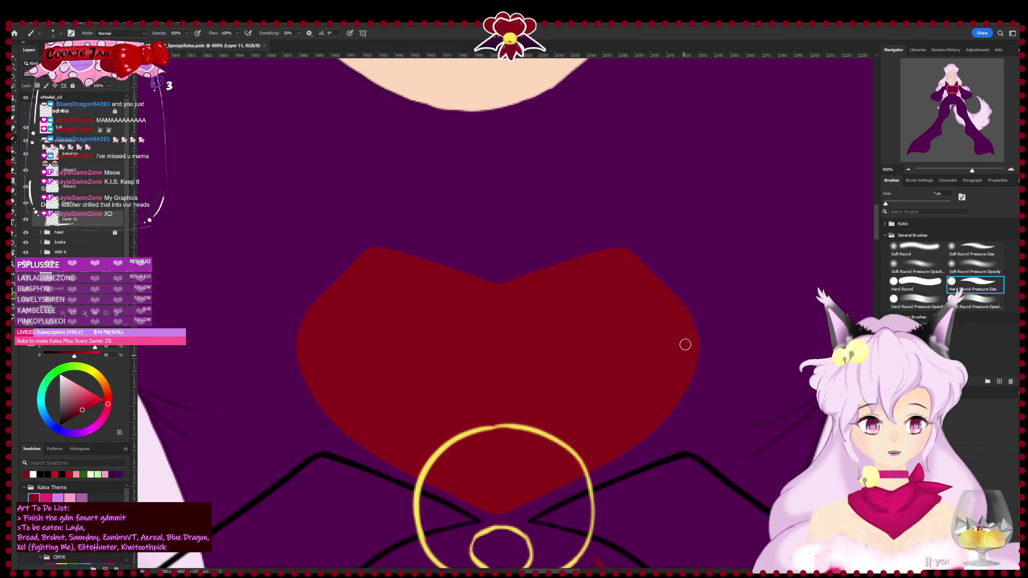
left_click_drag(686, 345, 678, 380)
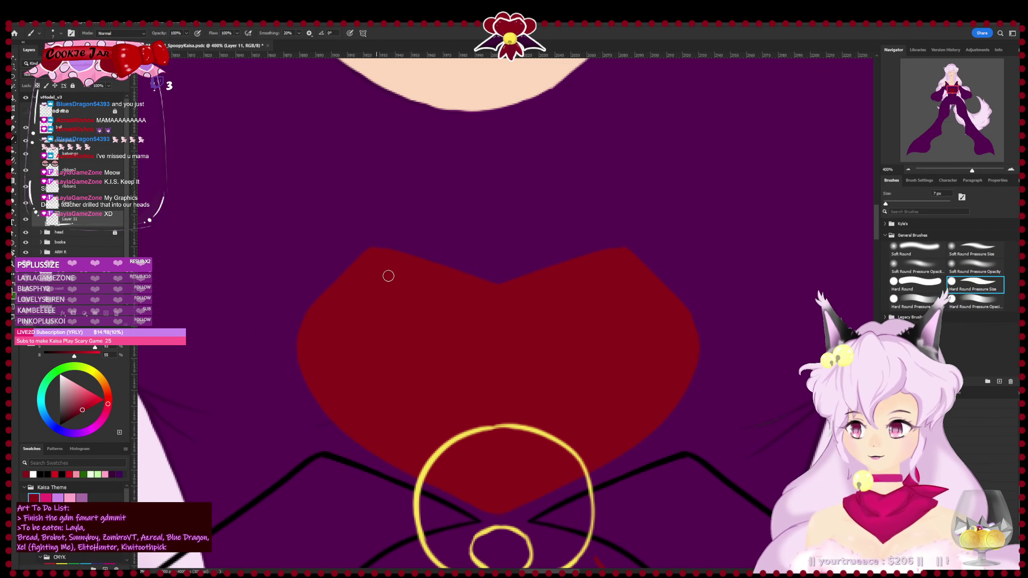
key("ctrl+s")
scroll(394, 380, "down", 3)
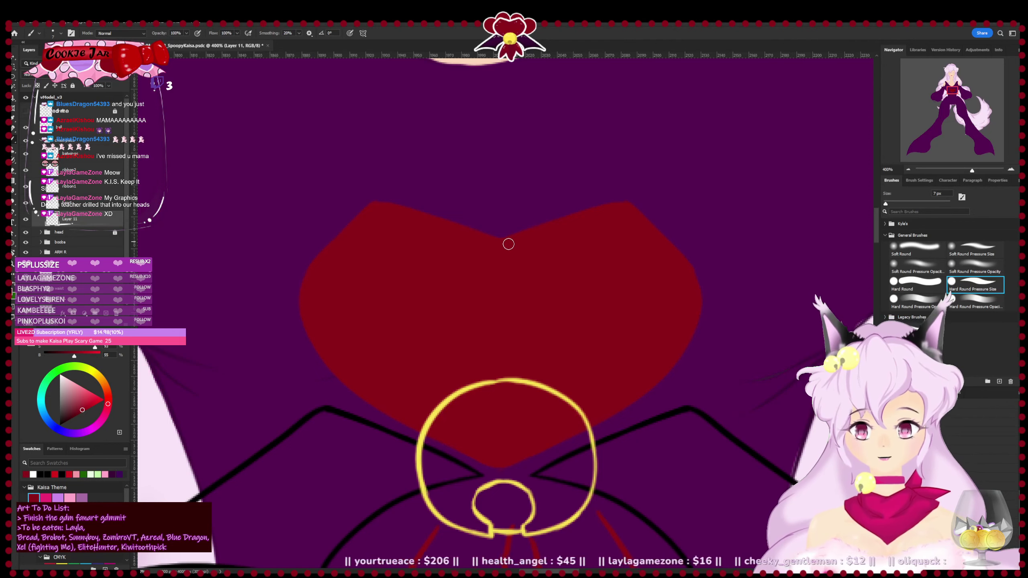
- Add a new layer above the heart's dark red base and clip it to the base
key("e")
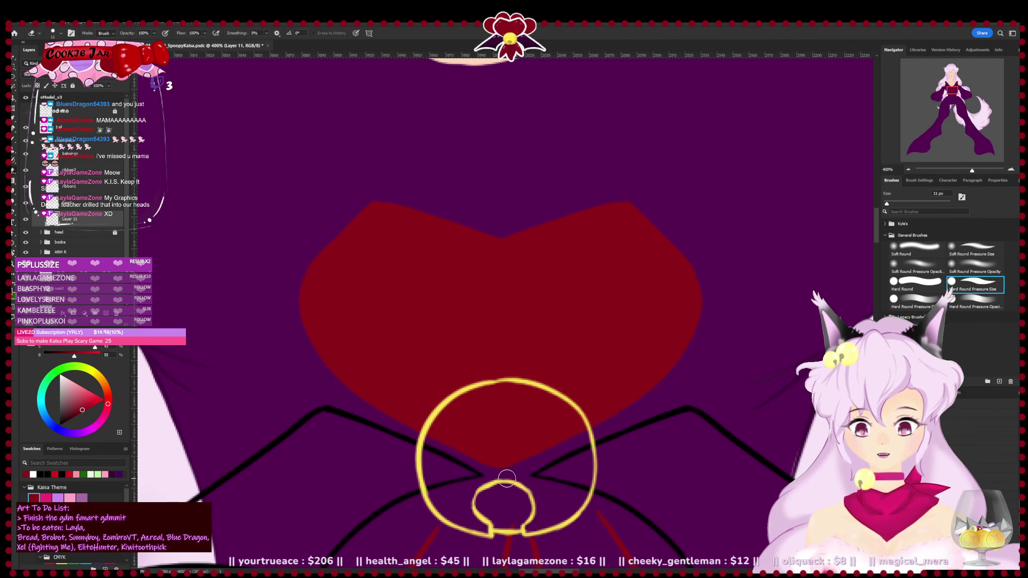
key("b")
key("e")
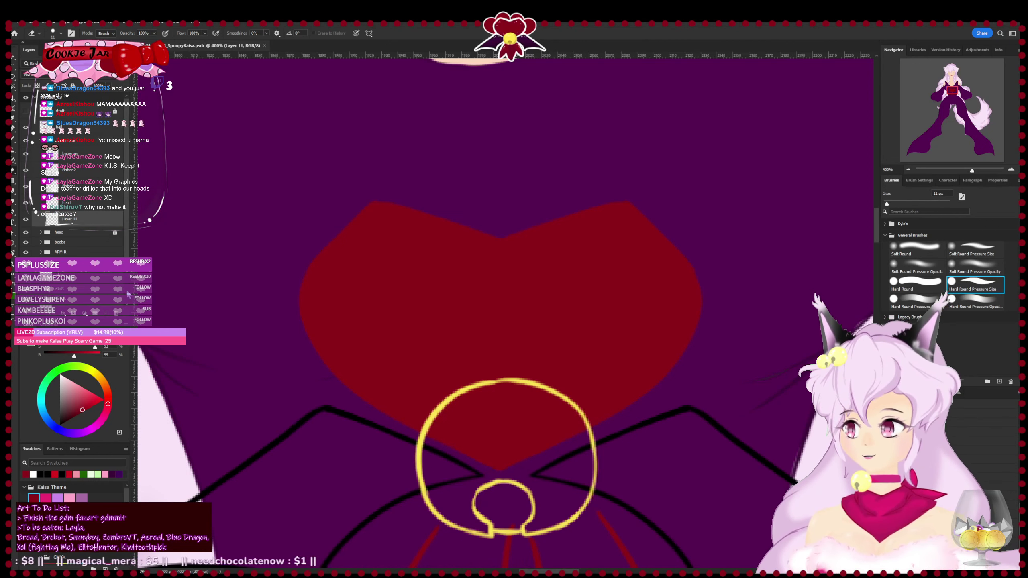
left_click(106, 313)
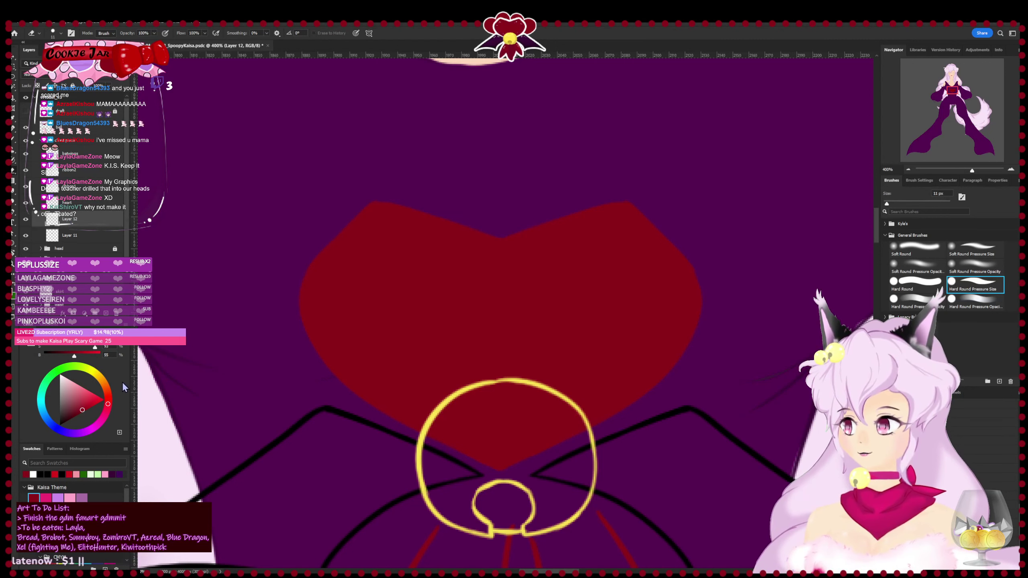
key("ctrl+alt+g")
- Shade the heart's edges in black with a 70 px Soft Round Pressure Opacity brush and undo the extra stroke around the tip
key("x")
left_click(72, 414)
left_click_drag(72, 414, 60, 425)
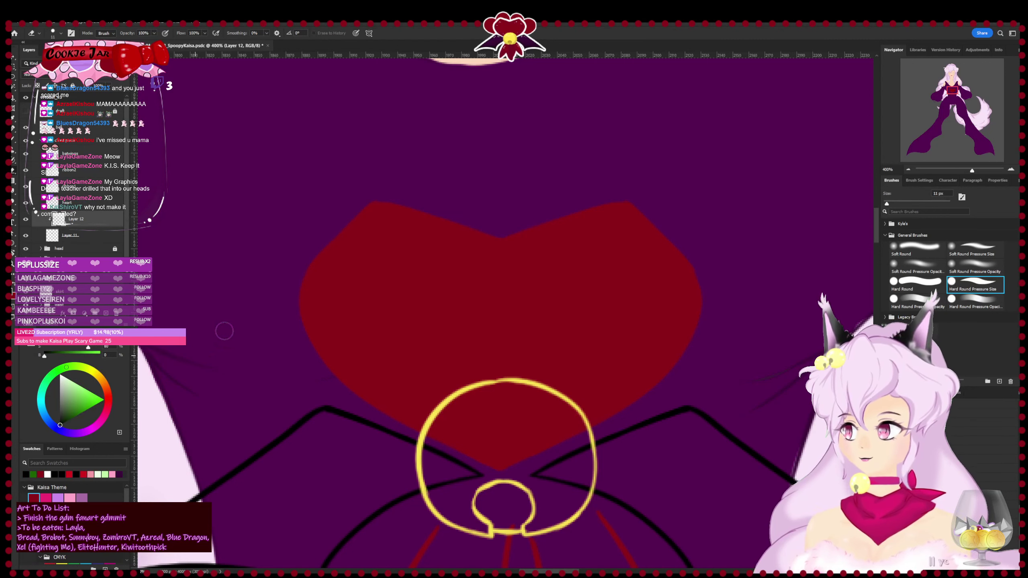
left_click(975, 268)
key("ctrl+minus")
key("b")
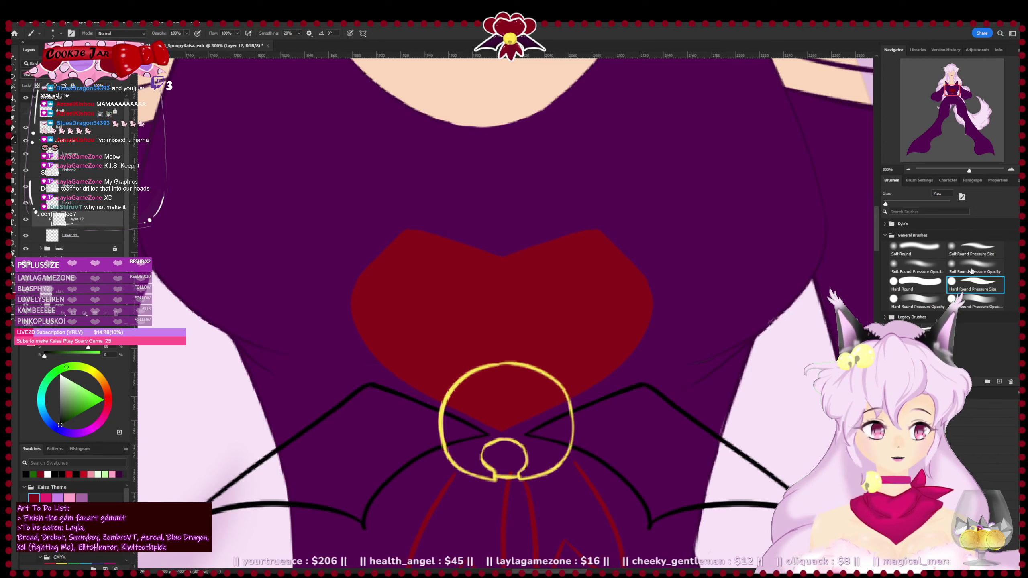
left_click(975, 268)
mouse_move(887, 203)
left_mouse_down()
mouse_move(930, 204)
mouse_move(907, 204)
left_mouse_up()
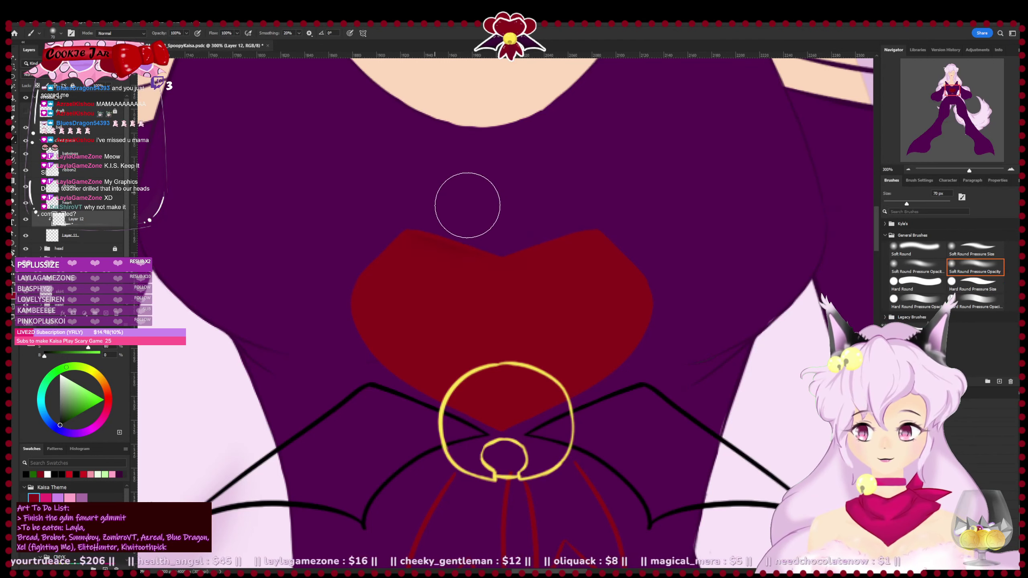
left_click_drag(468, 207, 603, 207)
left_click_drag(391, 214, 458, 439)
mouse_move(623, 219)
left_mouse_down()
mouse_move(705, 307)
mouse_move(686, 271)
mouse_move(585, 430)
mouse_move(602, 434)
left_mouse_up()
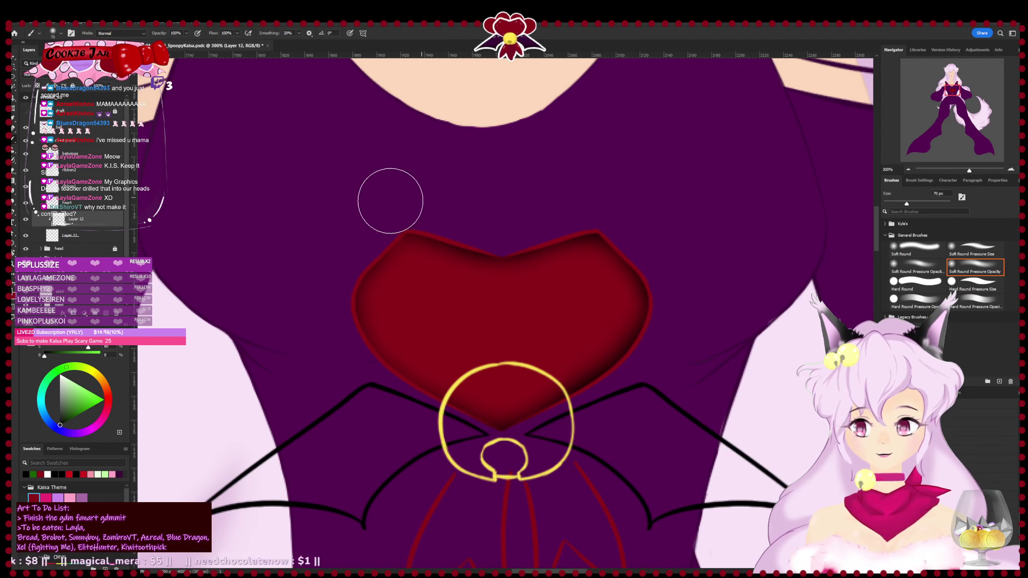
left_click_drag(458, 399, 555, 395)
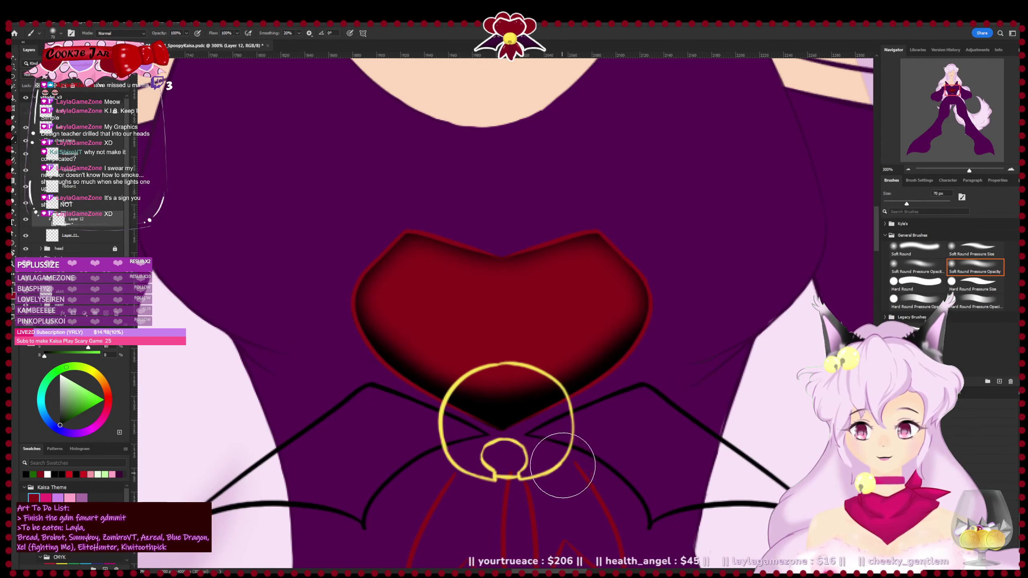
key("ctrl+z")
- Darken the heart all around its edge with a 150 px soft black brush and soften the result by lowering the shading layer's opacity
left_click(938, 203)
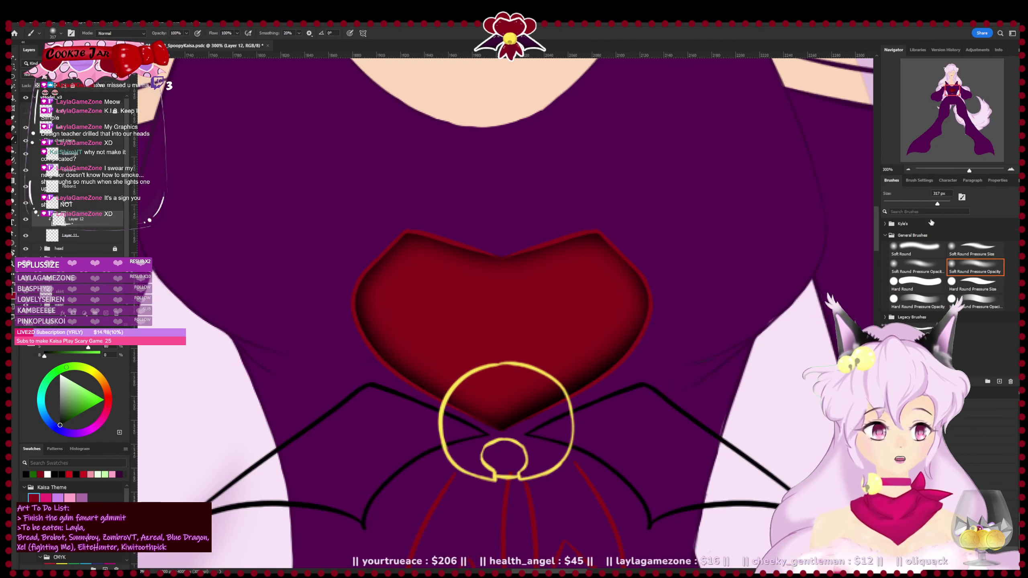
key("bracketleft")
key("ctrl+minus")
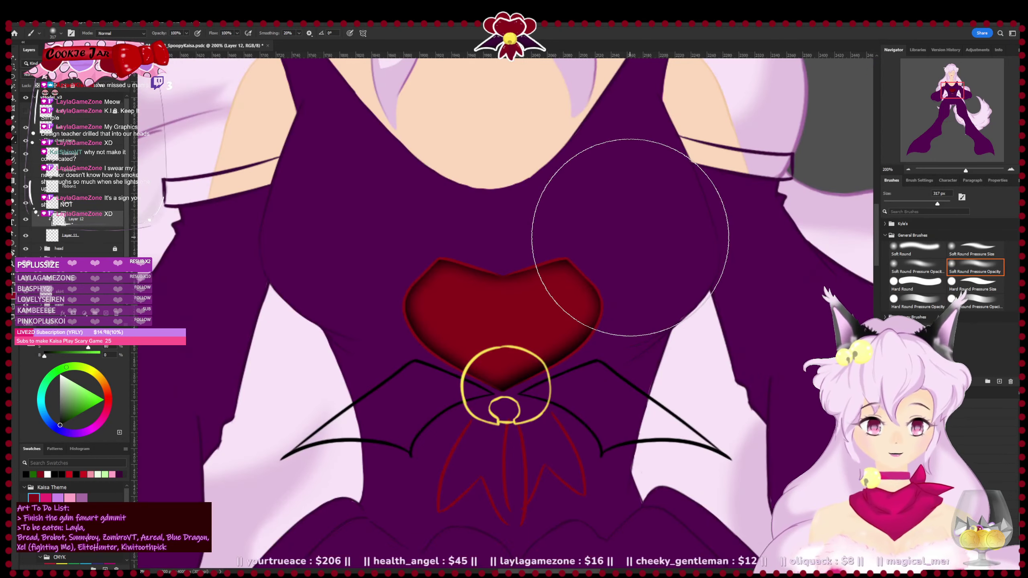
key("bracketleft")
key("bracketleft")
key("bracketleft")
key("bracketleft")
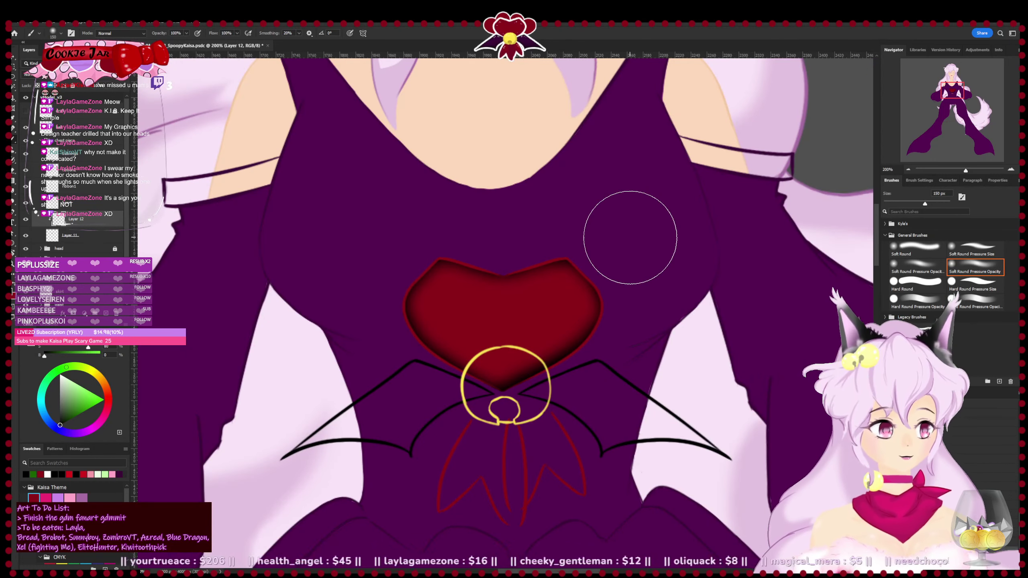
left_click_drag(631, 237, 652, 161)
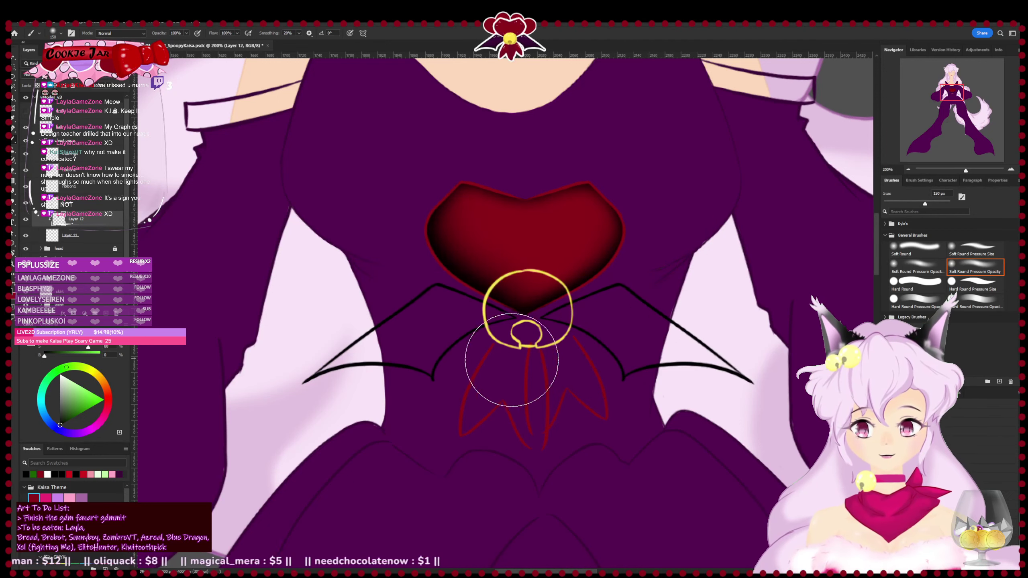
left_click_drag(611, 184, 442, 187)
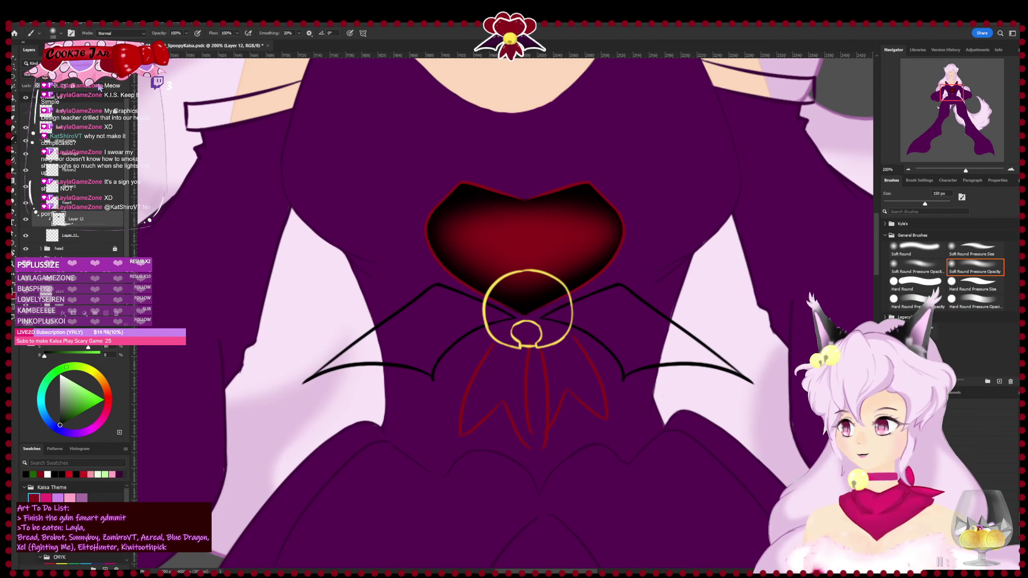
key("ctrl+z")
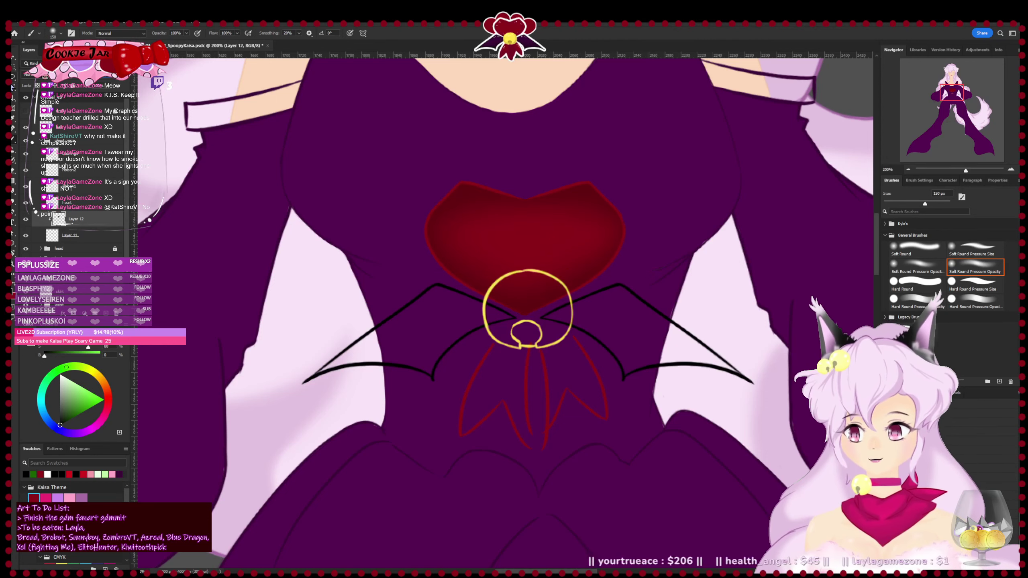
- Add another clipped layer, move it above the shading layer, and choose white with the Hard Round Pressure Size brush
left_click(86, 239)
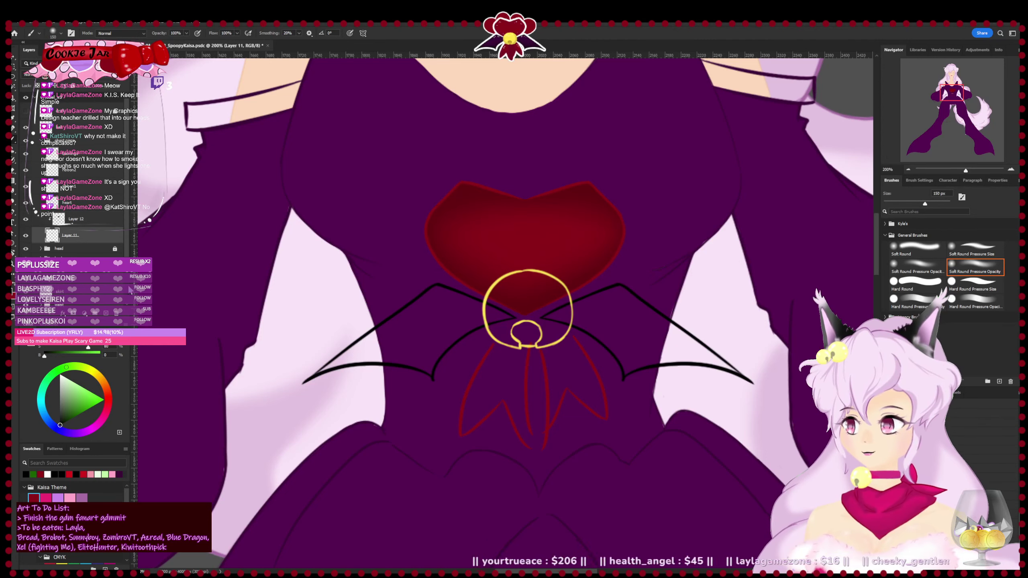
left_click(106, 314)
key("x")
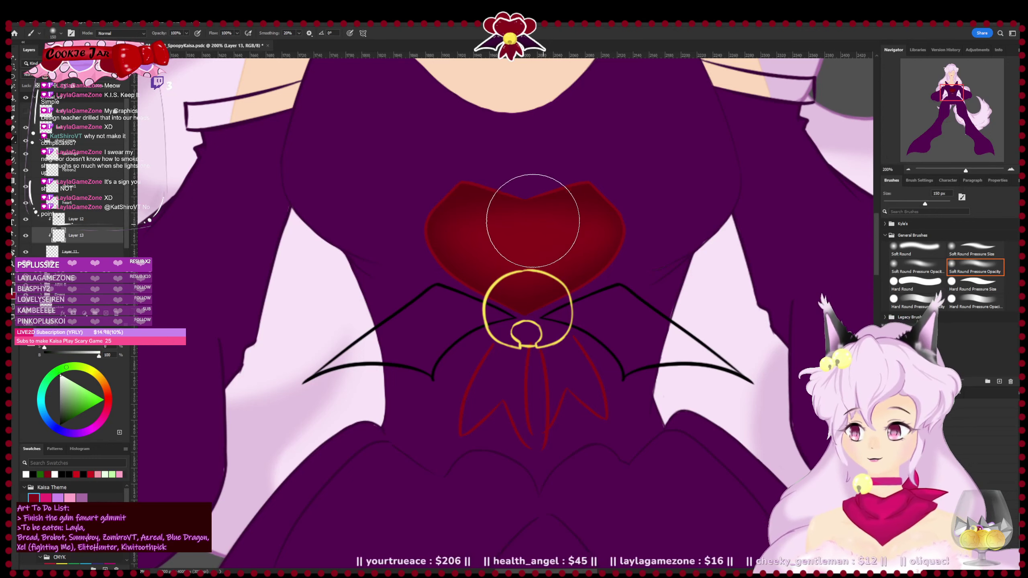
left_click(967, 286)
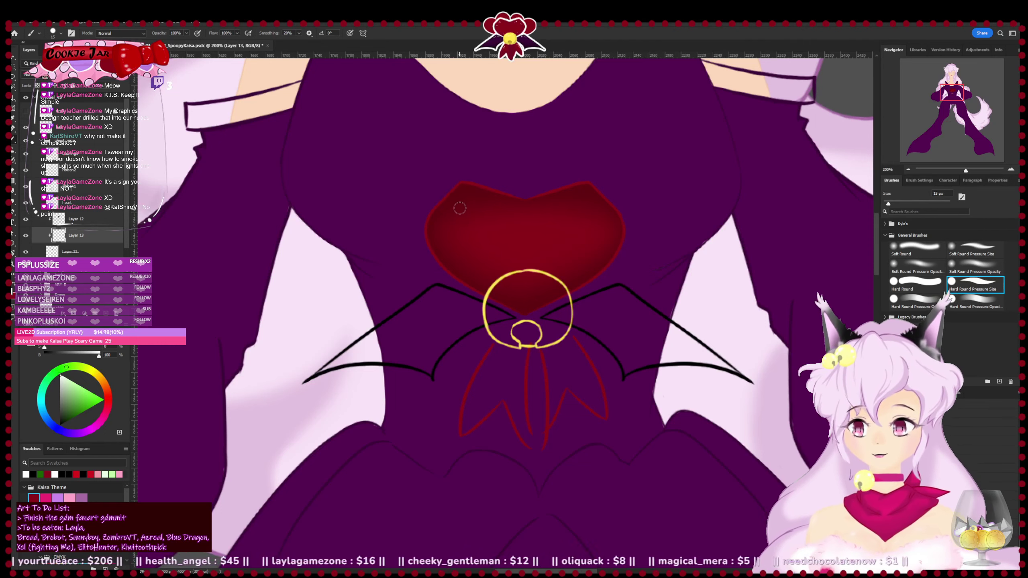
left_click_drag(80, 226, 83, 244)
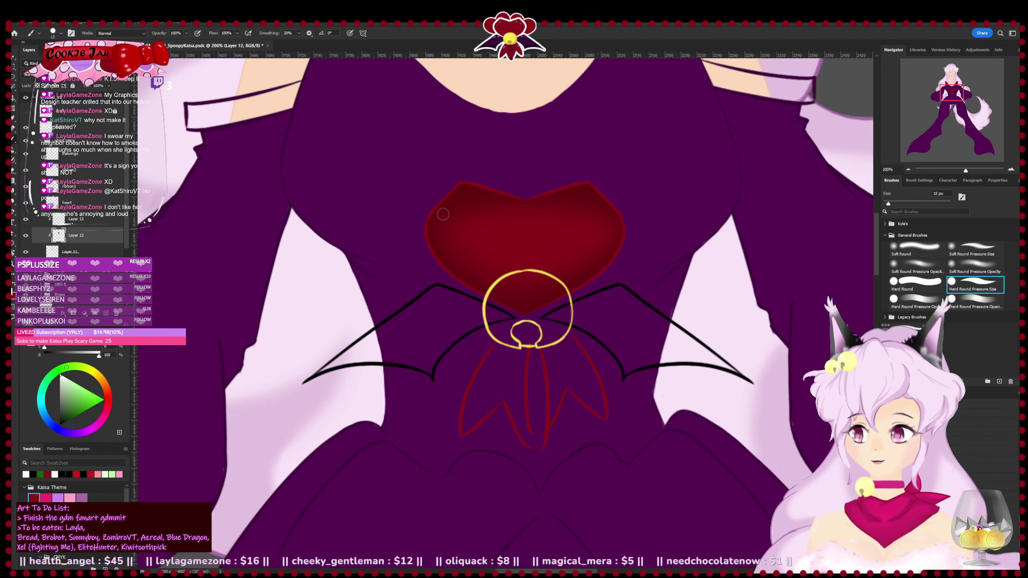
left_click_drag(448, 251, 435, 279)
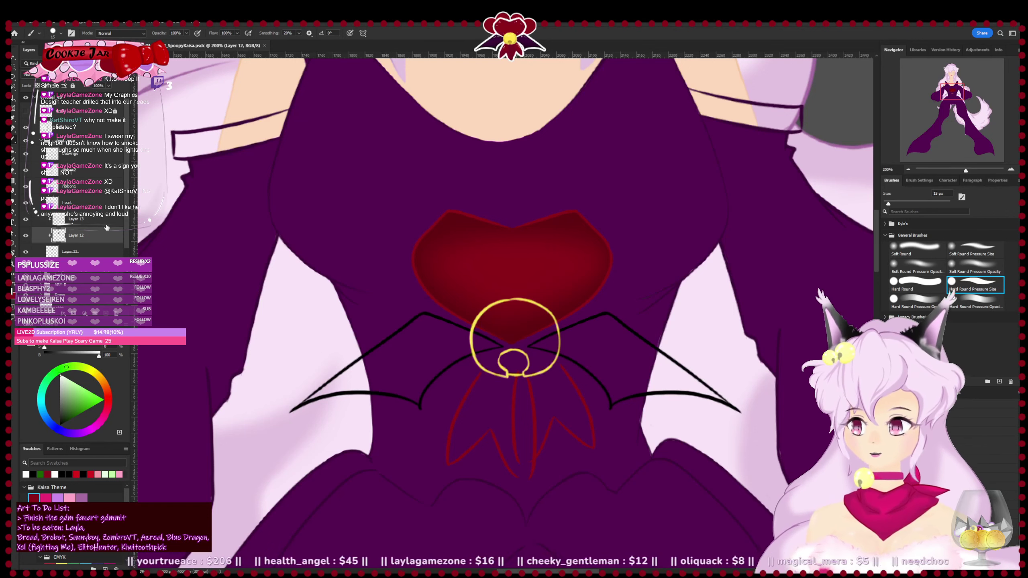
- Dot white highlights of varying sizes along the heart's left lobe on the uppermost clipped layer
key("alt+bracketright")
left_click(449, 233)
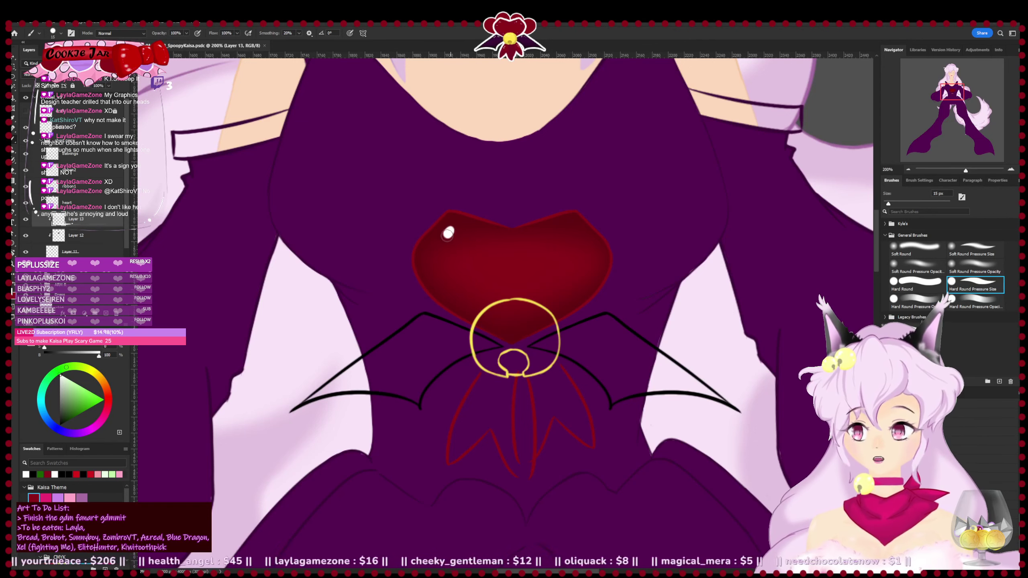
left_click(468, 235)
left_click(436, 257)
left_click(444, 280)
left_click(480, 238)
left_click(488, 240)
left_click_drag(569, 268, 546, 329)
- Erase the two lower white highlight dots near the heart's left edge
key("e")
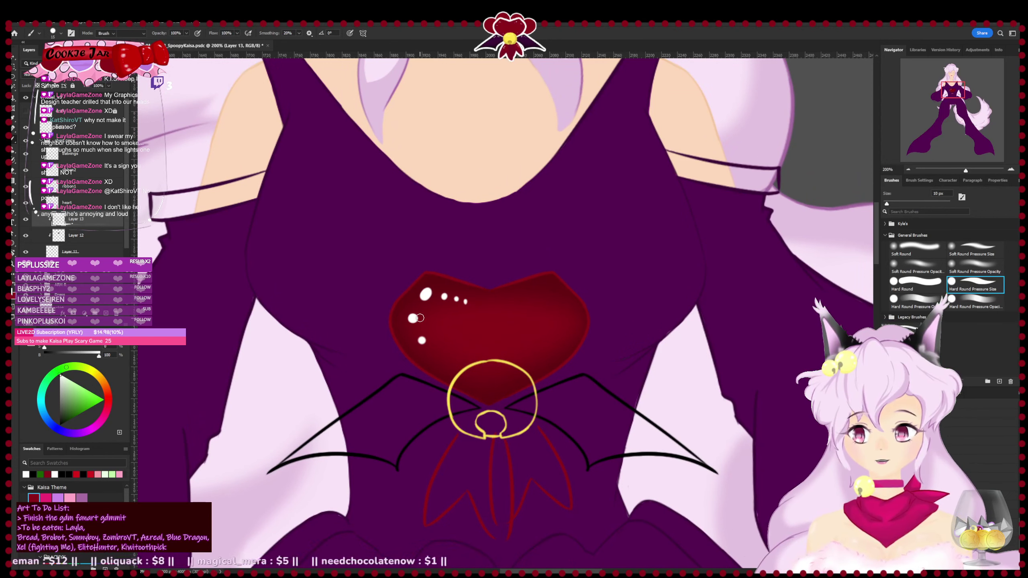
key("e")
left_click(416, 319)
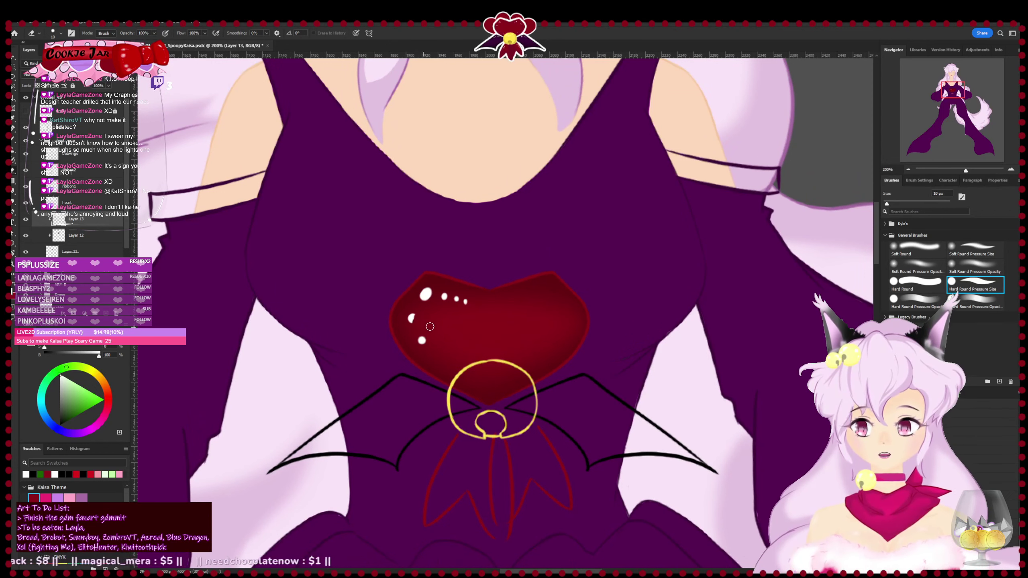
mouse_move(426, 343)
left_mouse_down()
mouse_move(415, 342)
mouse_move(413, 312)
left_mouse_up()
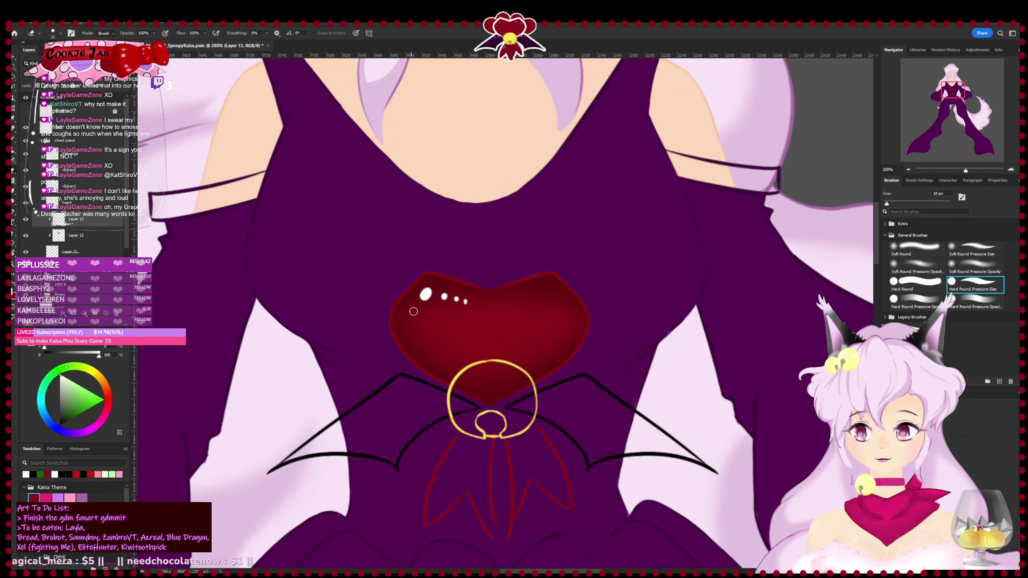
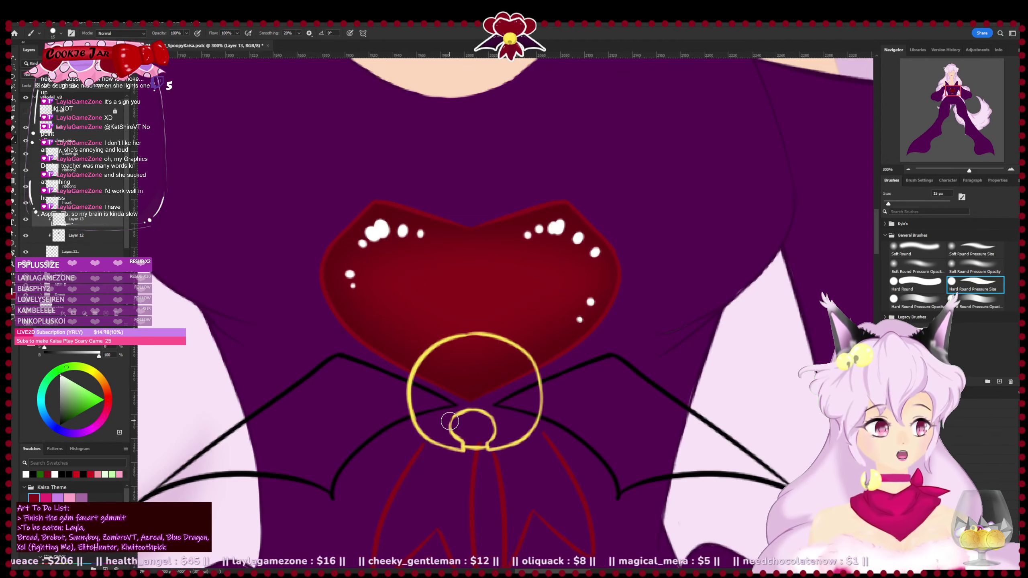
- Save the document and erase the outer white highlight dots along the heart's right edge
key("ctrl+minus")
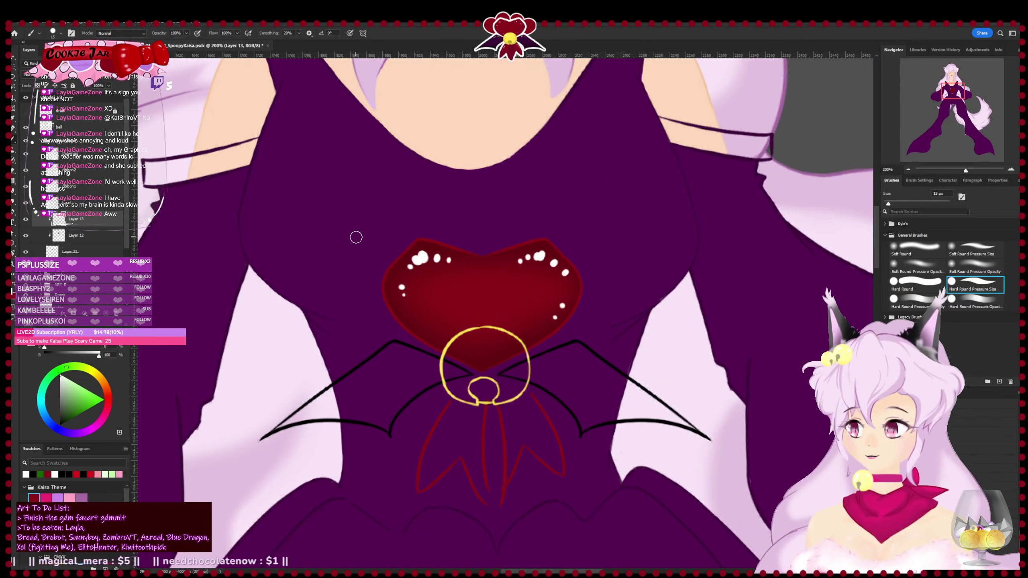
key("ctrl+s")
key("e")
mouse_move(543, 229)
left_mouse_down()
mouse_move(518, 245)
mouse_move(527, 283)
left_mouse_up()
mouse_move(539, 287)
left_mouse_down()
mouse_move(548, 326)
mouse_move(527, 335)
left_mouse_up()
- Repaint the white highlight dots down the heart's right edge, undoing and replacing the misplaced ones
key("b")
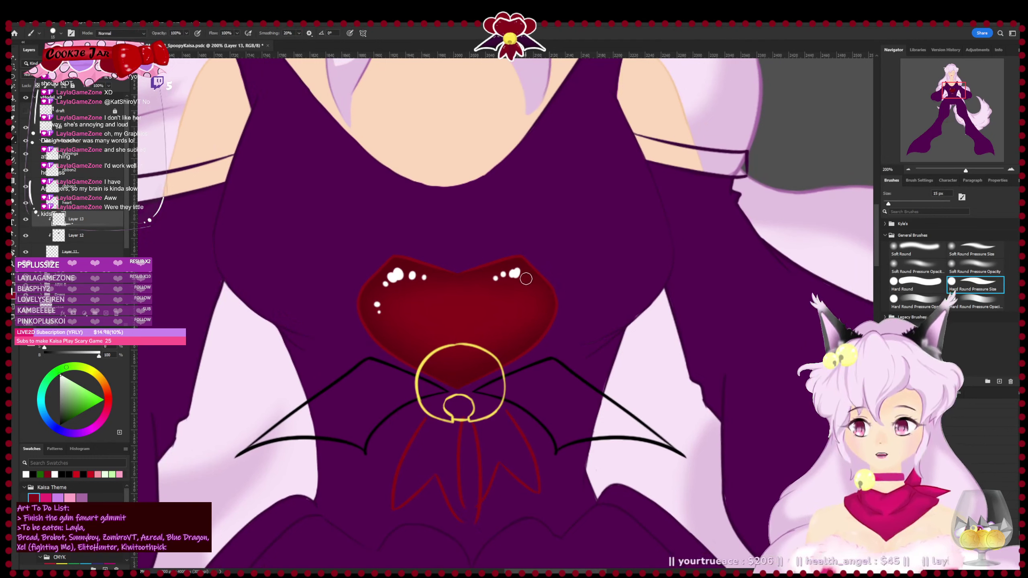
left_click(525, 277)
left_click(536, 288)
left_click(542, 297)
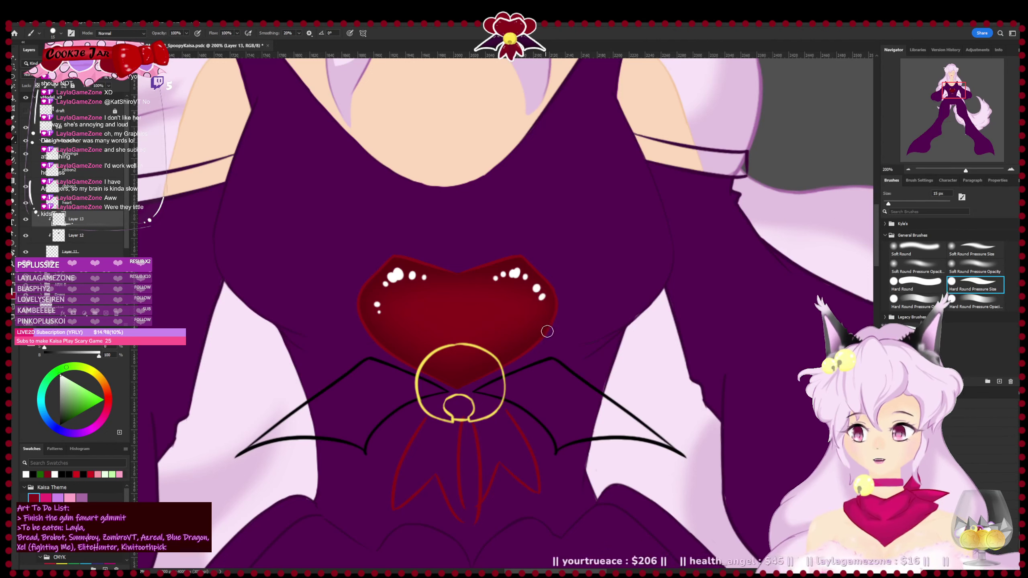
key("ctrl+z")
key("ctrl+z")
left_click(538, 296)
left_click(544, 307)
left_click(534, 326)
key("ctrl+z")
left_click(528, 330)
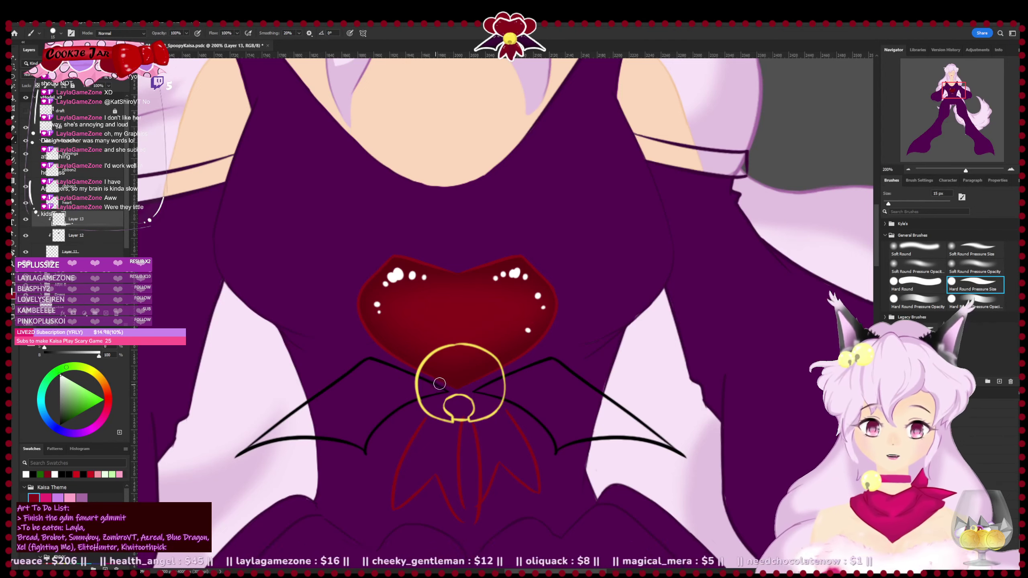
- Group the heart's line layer together with its base, shading and highlight layers
key("ctrl+minus")
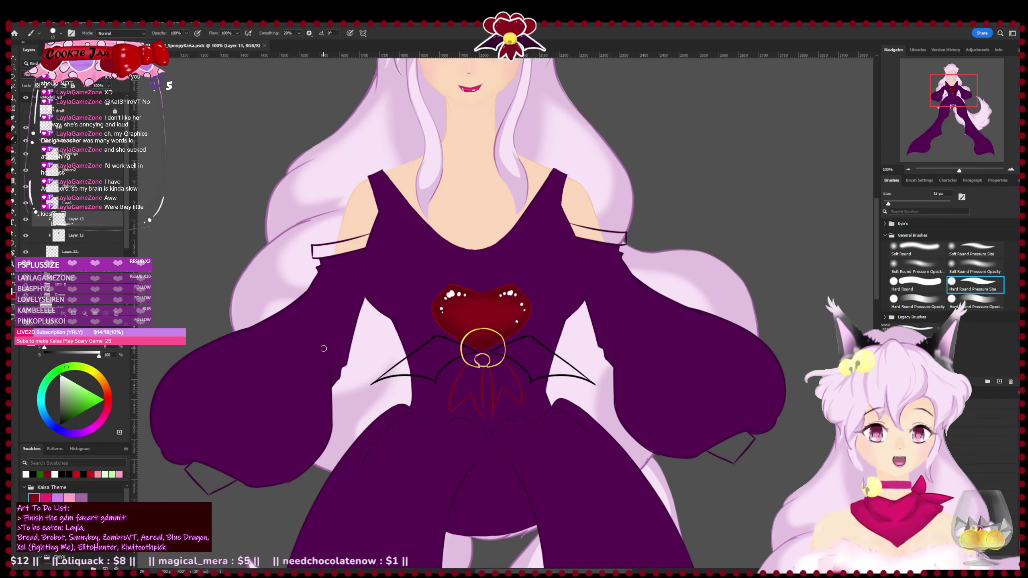
left_click_drag(324, 349, 330, 291)
left_click(68, 202)
left_click(70, 251, "shift")
key("ctrl+g")
left_click(69, 171)
left_click(69, 184, "shift")
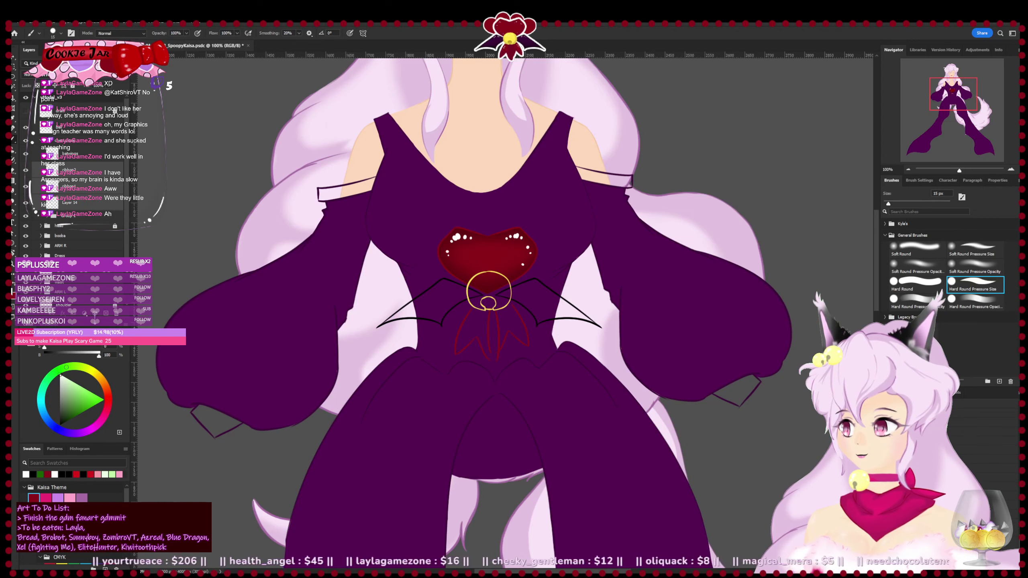
key("ctrl+g")
key("ctrl+z")
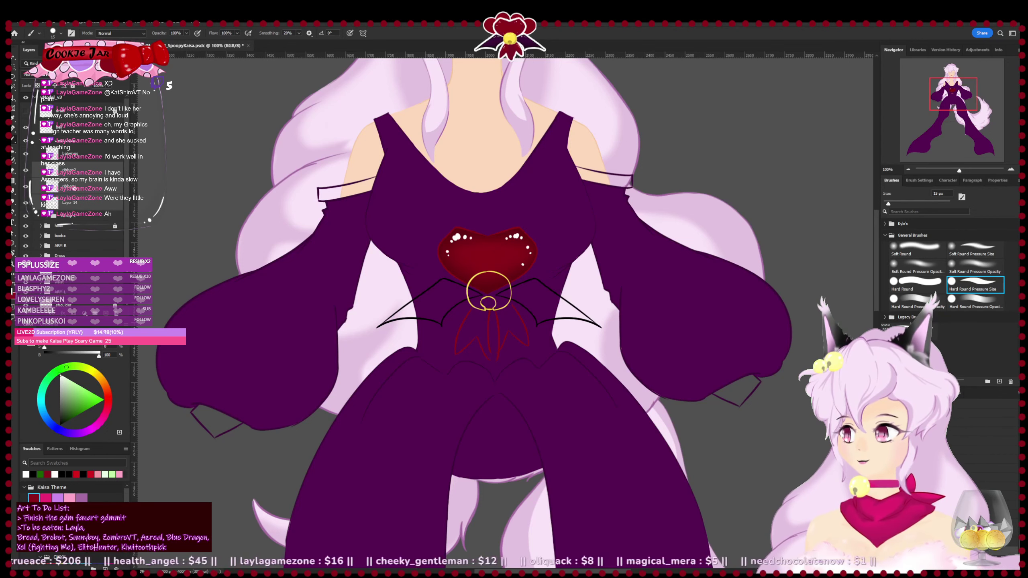
- Group the ribbon1 layer with Layer 14, expand the group and make Layer 14 active
left_click(75, 190)
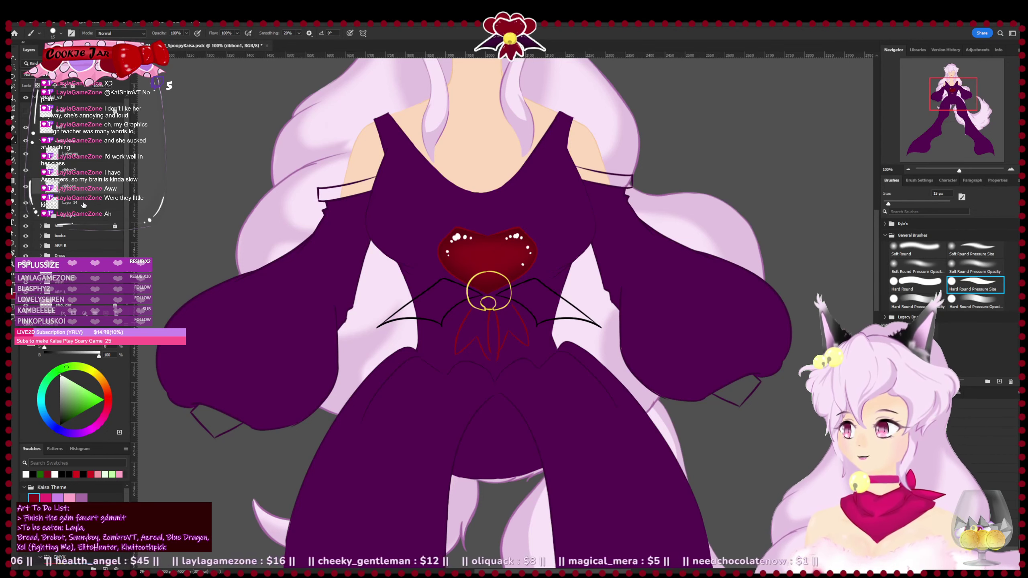
left_click(84, 205, "shift")
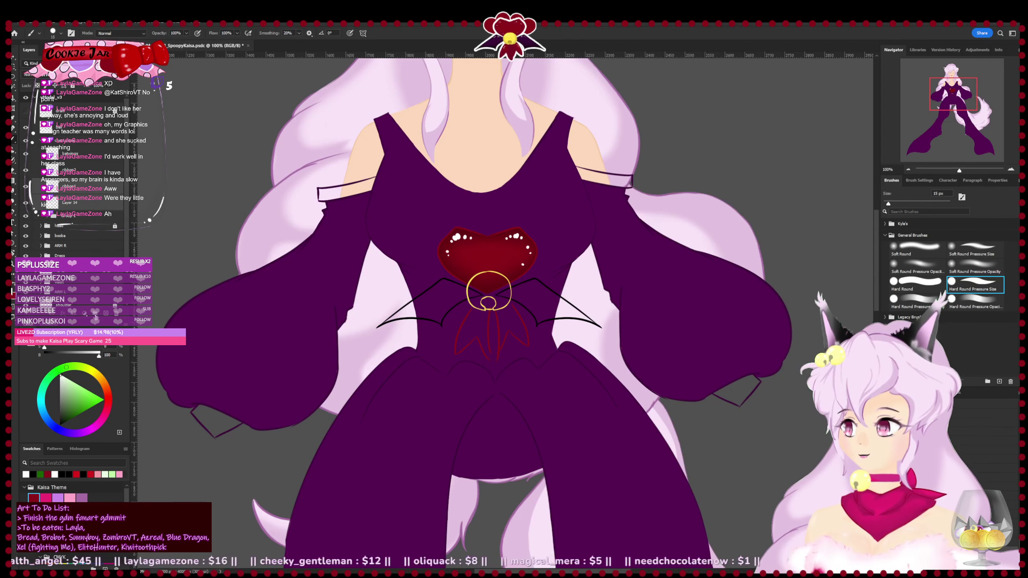
key("ctrl+g")
left_click(47, 184)
left_click(76, 212)
- Try a dark purple patch inside the left bat wing using a darkened Kaisa Theme swatch
key("ctrl+plus")
left_click(58, 499)
left_click(81, 414)
mouse_move(438, 269)
left_mouse_down()
mouse_move(429, 298)
mouse_move(395, 289)
mouse_move(405, 294)
left_mouse_up()
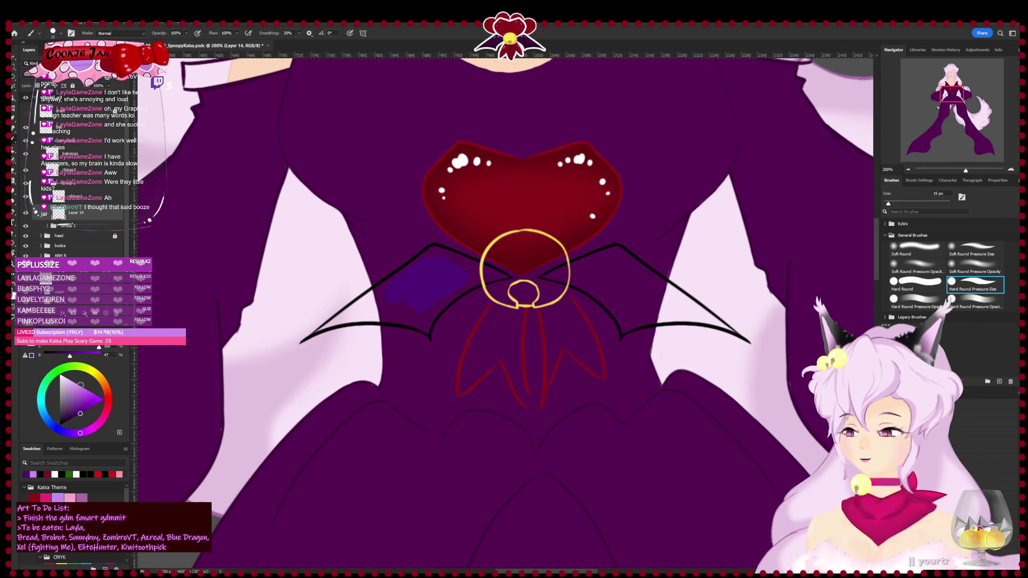
- Paint black over the patch inside the left bat wing and check the colour against the whole character
left_click(59, 426)
mouse_move(428, 259)
left_mouse_down()
mouse_move(378, 294)
mouse_move(396, 289)
mouse_move(387, 310)
mouse_move(426, 304)
left_mouse_up()
key("ctrl+minus")
key("ctrl+minus")
key("ctrl+minus")
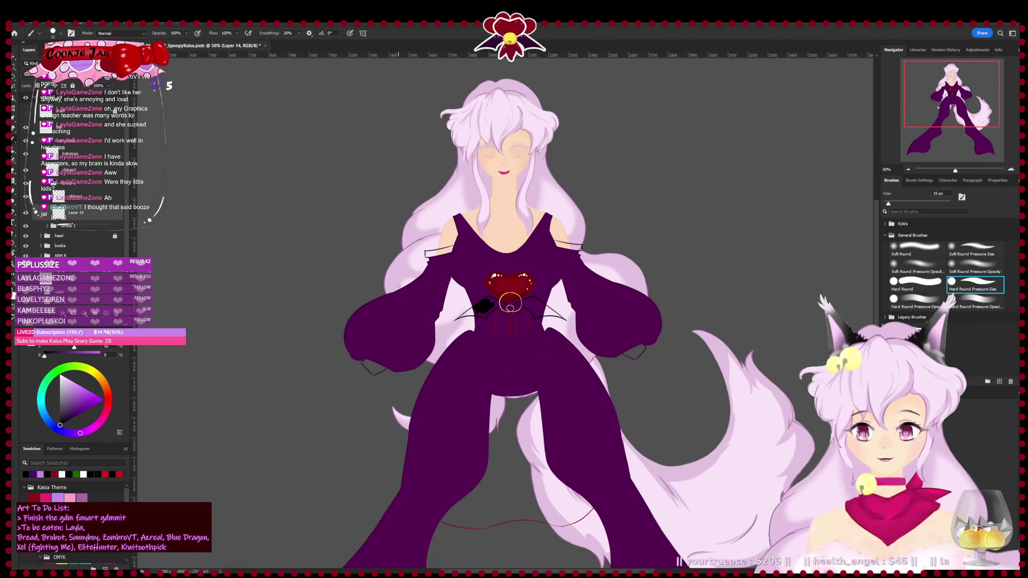
- Pick a slightly lighter, desaturated dark purple and paint it over the black patch inside the left bat wing
key("ctrl+plus")
key("ctrl+plus")
key("ctrl+plus")
key("ctrl+plus")
left_click_drag(360, 351, 413, 340)
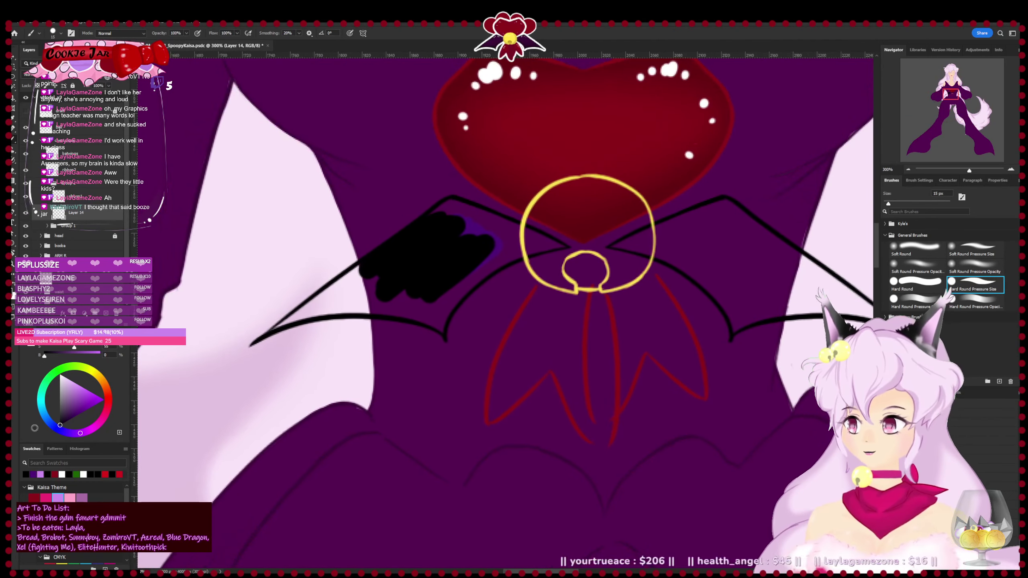
left_click(67, 420)
mouse_move(478, 236)
left_mouse_down()
mouse_move(429, 259)
mouse_move(451, 211)
mouse_move(353, 290)
left_mouse_up()
left_click(88, 201)
key("w")
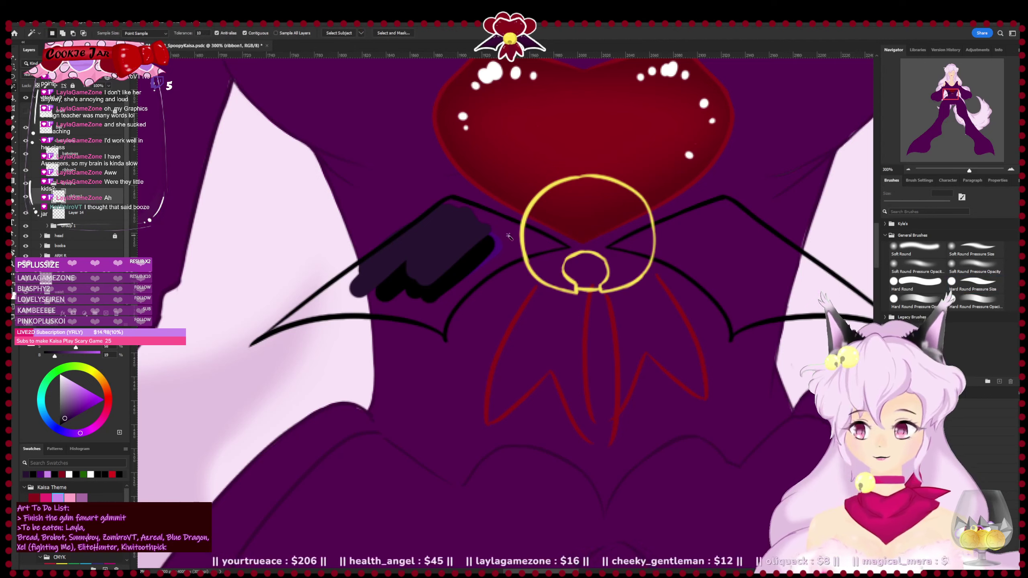
left_click(509, 233)
key("ctrl+d")
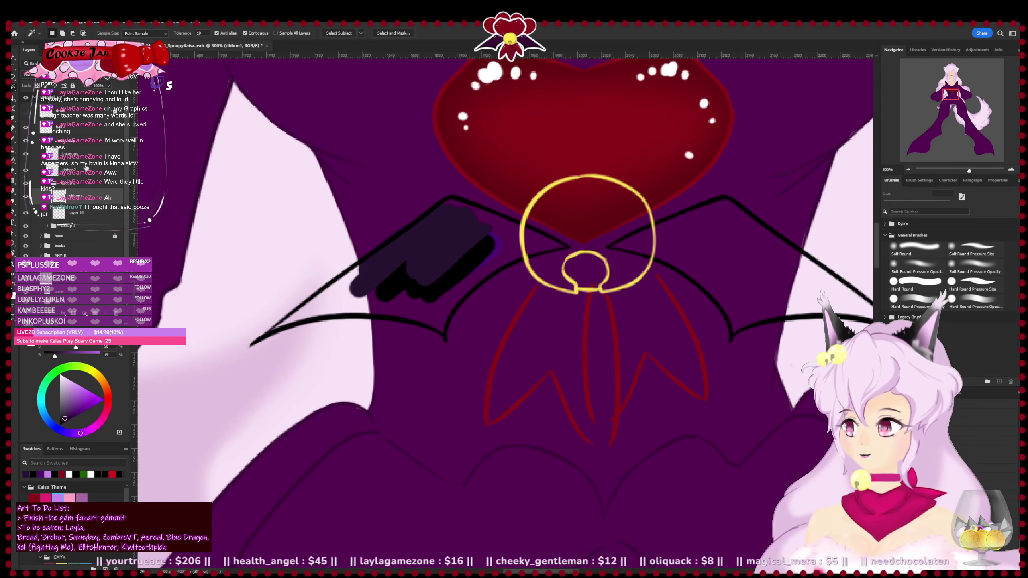
- Put the batwings layer in a new group with Layer 14 beneath it, keeping ribbon1 in the separate ribbon group
left_click_drag(88, 201, 84, 161)
left_click(90, 157, "ctrl")
key("ctrl+g")
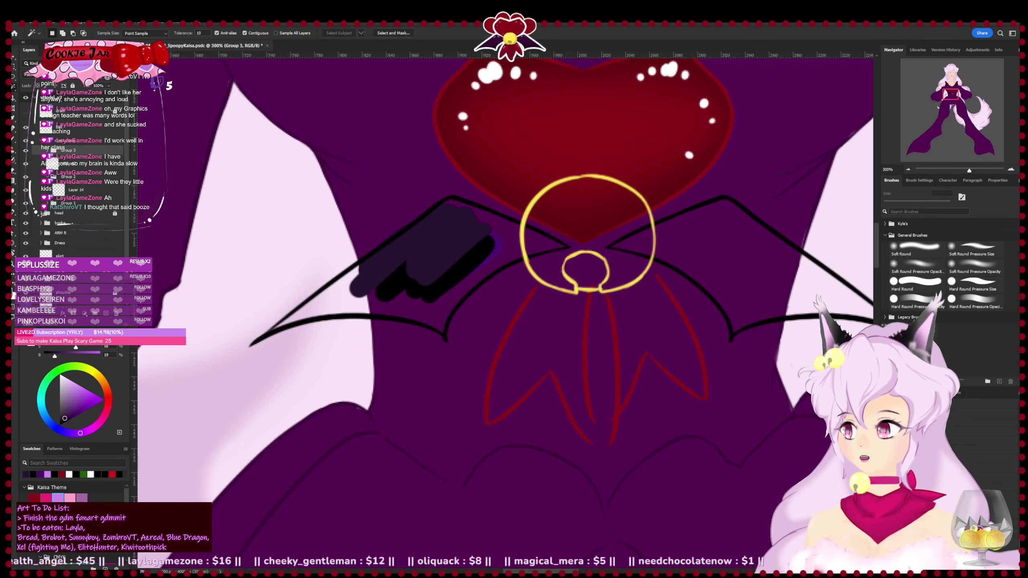
left_click(48, 151)
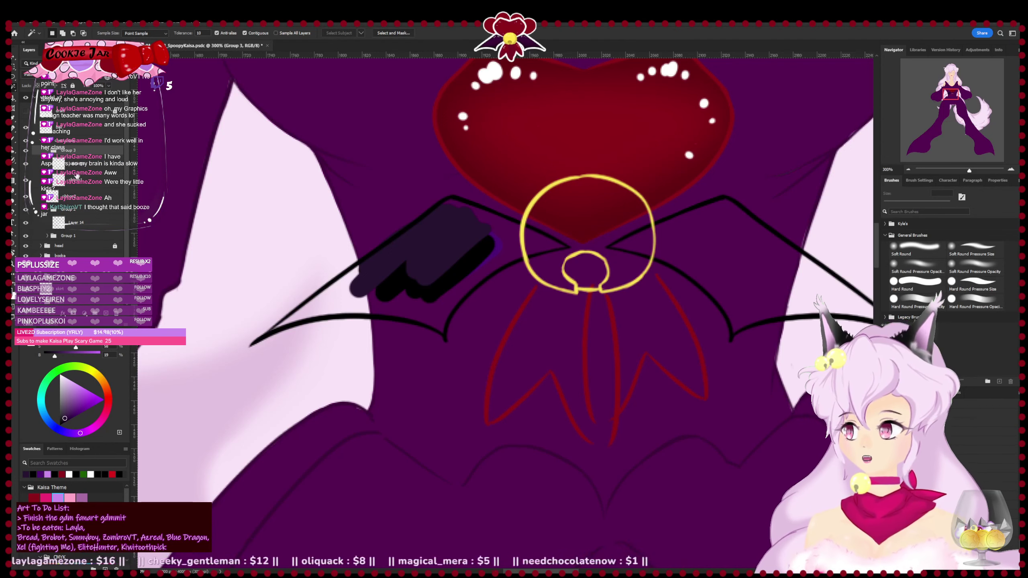
left_click(90, 184)
mouse_move(82, 183)
left_mouse_down()
mouse_move(90, 223)
mouse_move(84, 177)
left_mouse_up()
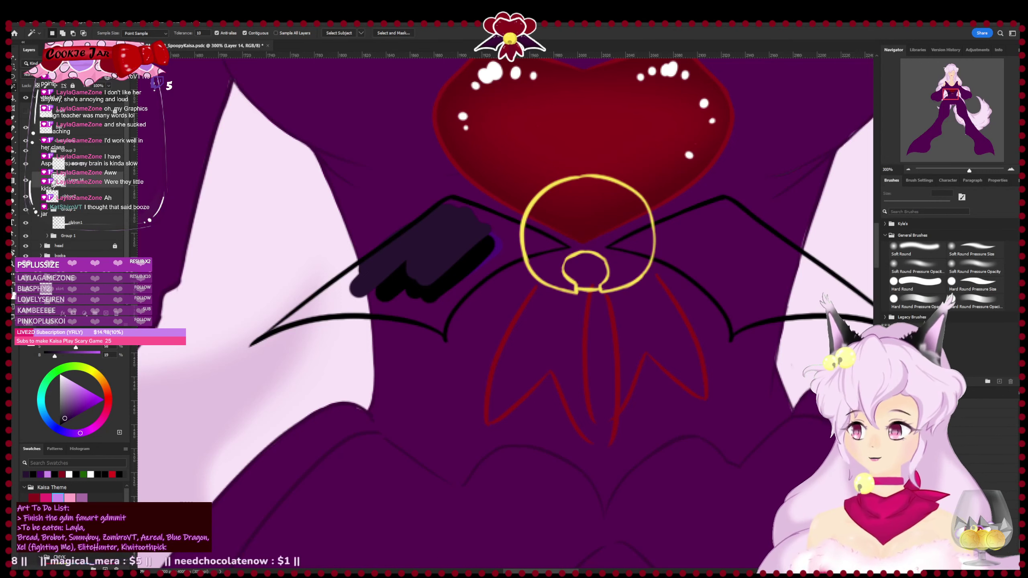
- Fill the left bat wing's interior with the dark purple on Layer 14 and paint over the gaps along its outline
left_click(104, 177)
left_click(498, 237)
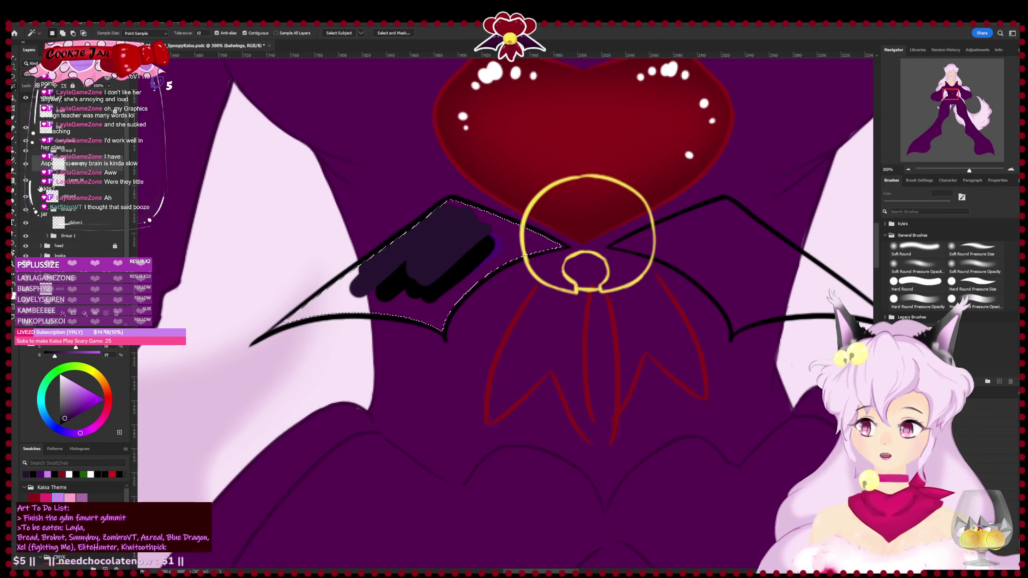
left_click(108, 183)
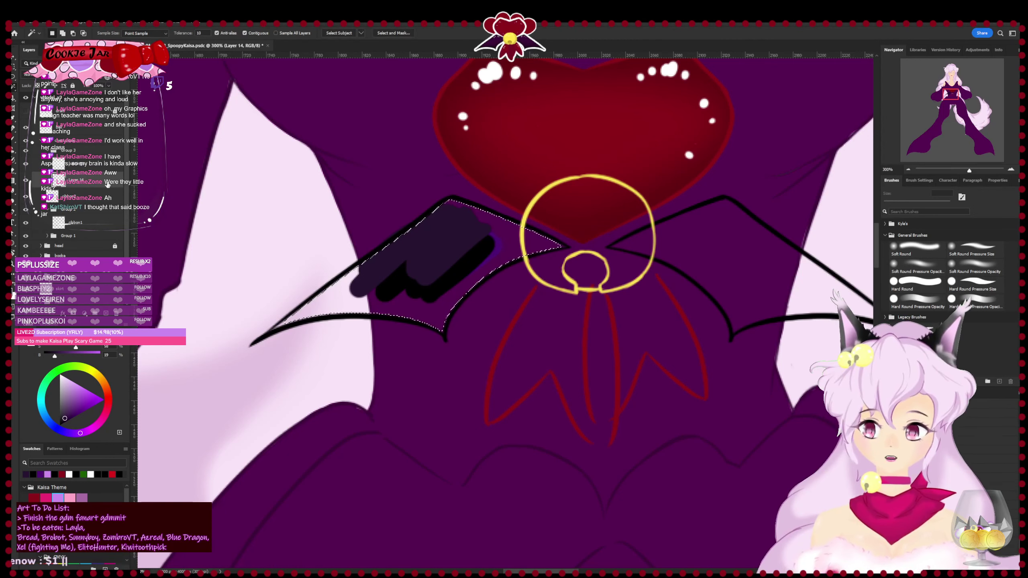
key("alt+BackSpace")
key("ctrl+d")
key("b")
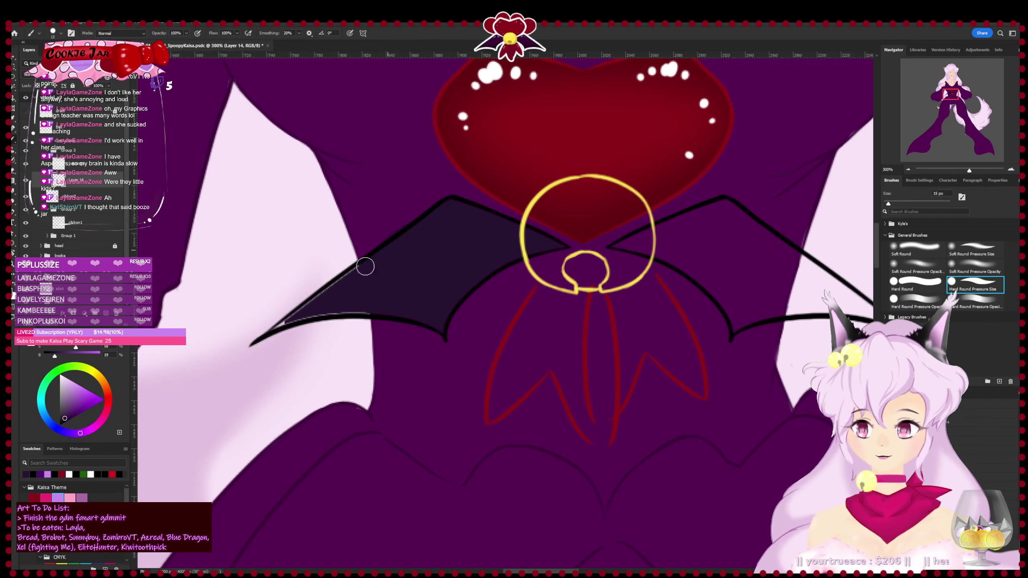
left_click_drag(313, 301, 264, 338)
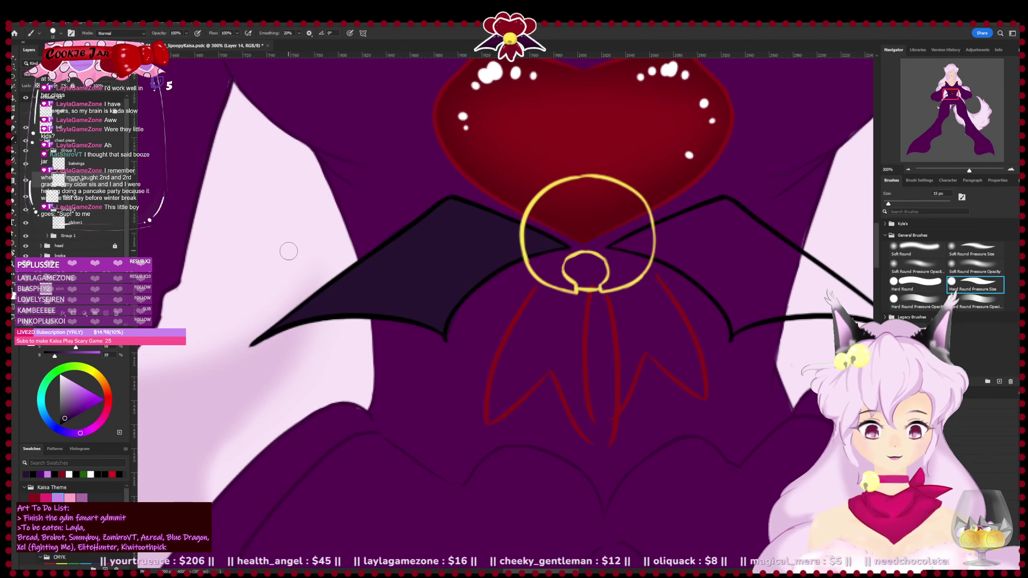
- Select the right bat wing's interior from the batwings layer and fill it with the same dark purple on Layer 14
key("ctrl+plus")
key("ctrl+plus")
left_click_drag(327, 333, 301, 454)
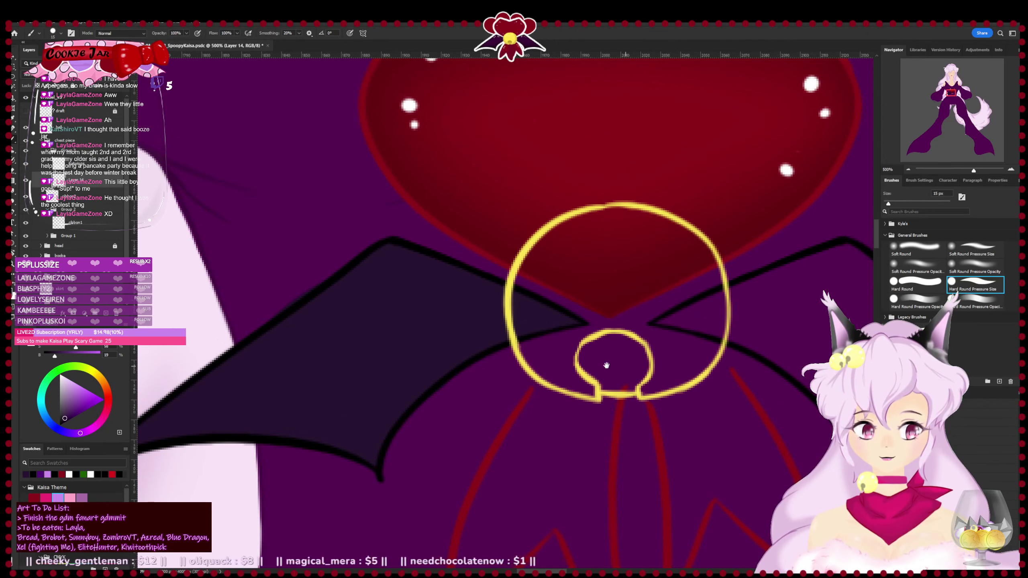
mouse_move(607, 366)
left_mouse_down()
mouse_move(320, 331)
mouse_move(324, 324)
left_mouse_up()
left_click(77, 164)
key("w")
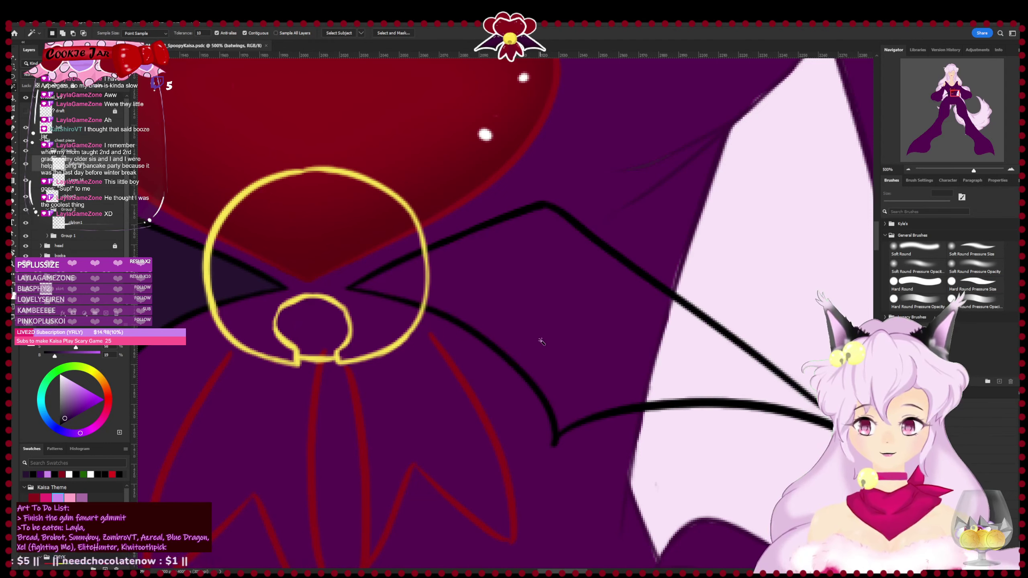
left_click(541, 342)
key("ctrl+shift+alt+n")
key("i")
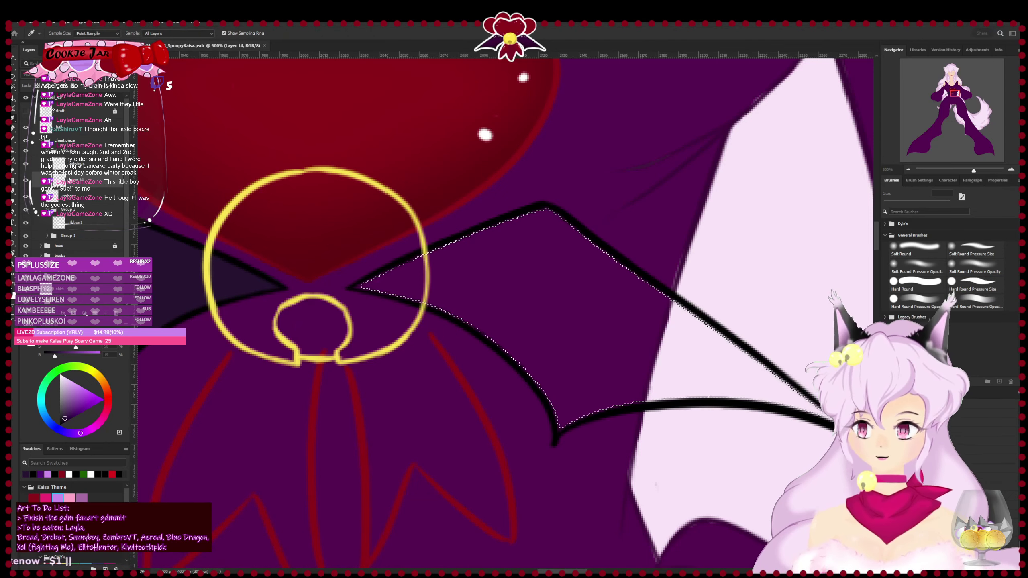
key("w")
key("alt+BackSpace")
key("ctrl+d")
key("b")
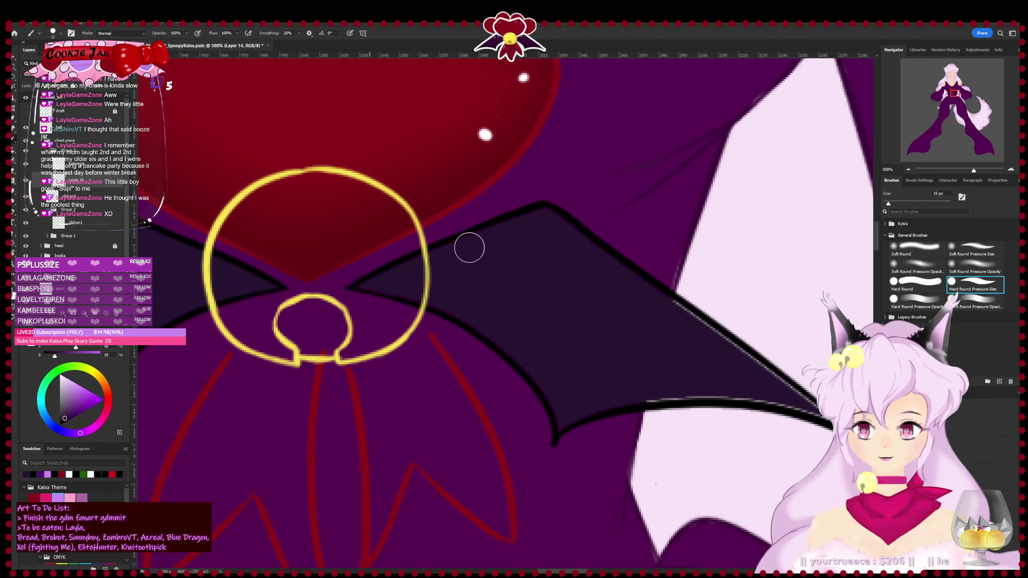
- Paint dark purple over the unfilled gaps along the right bat wing's lower and upper outlines
key("e")
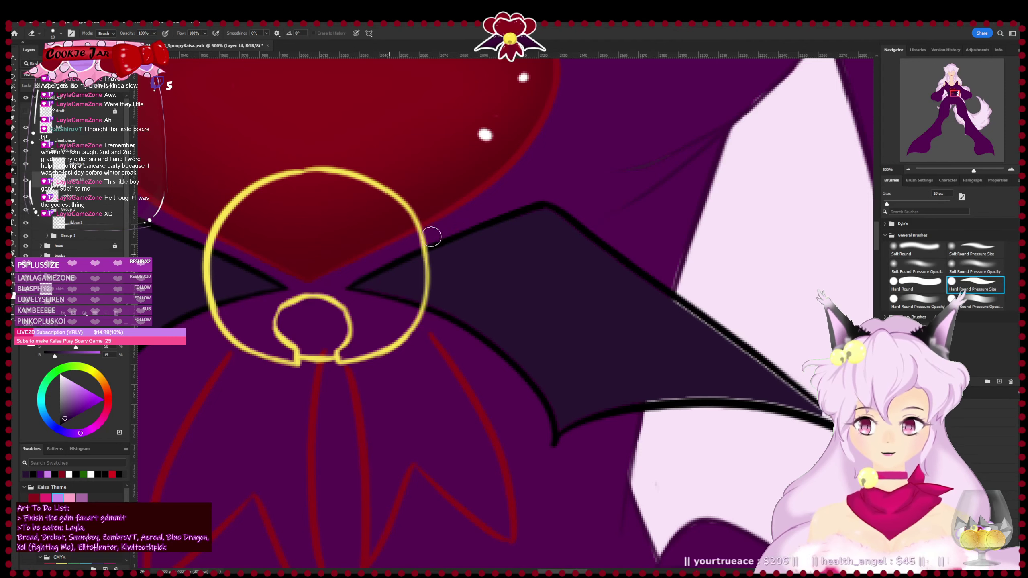
key("b")
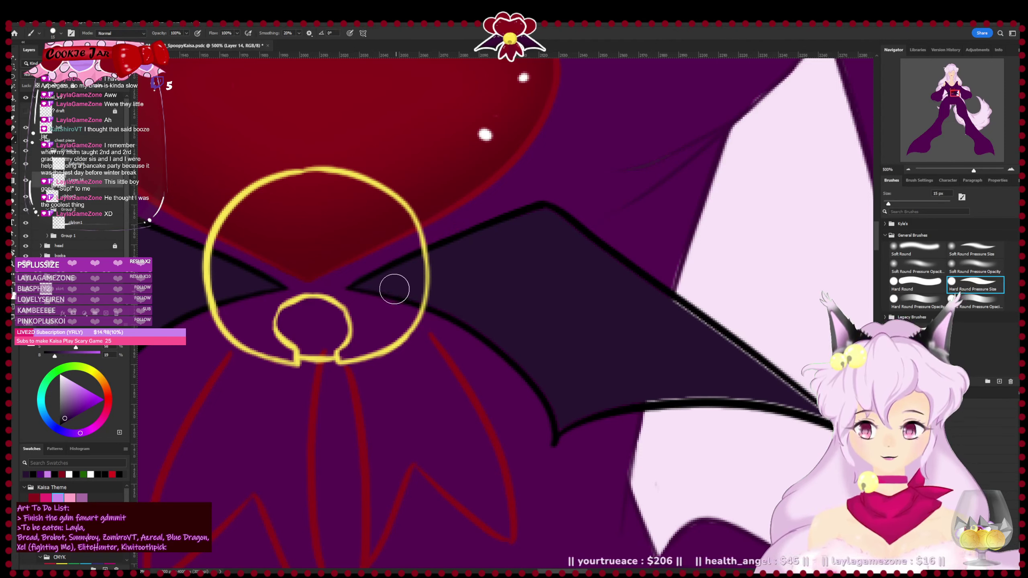
key("e")
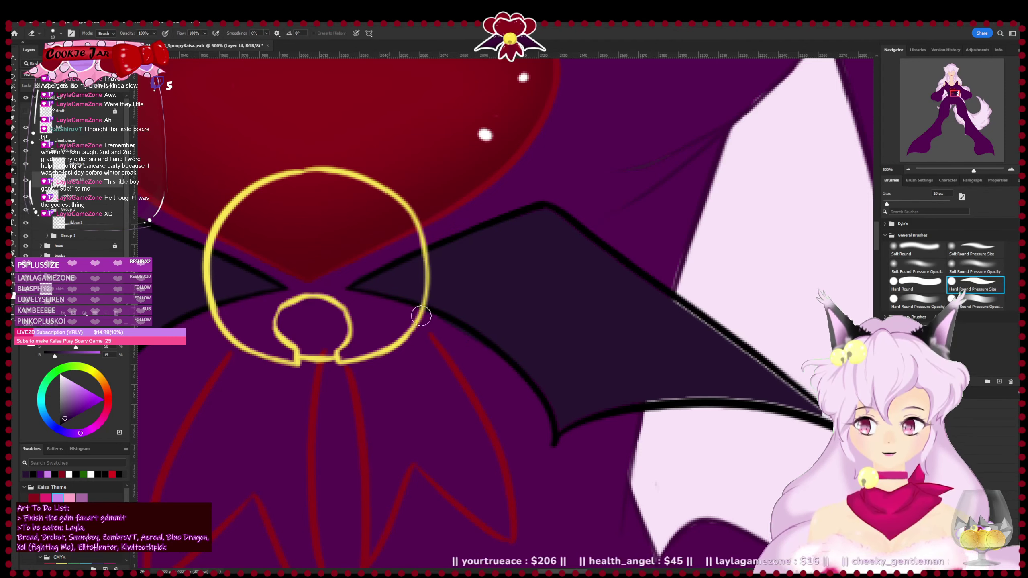
key("b")
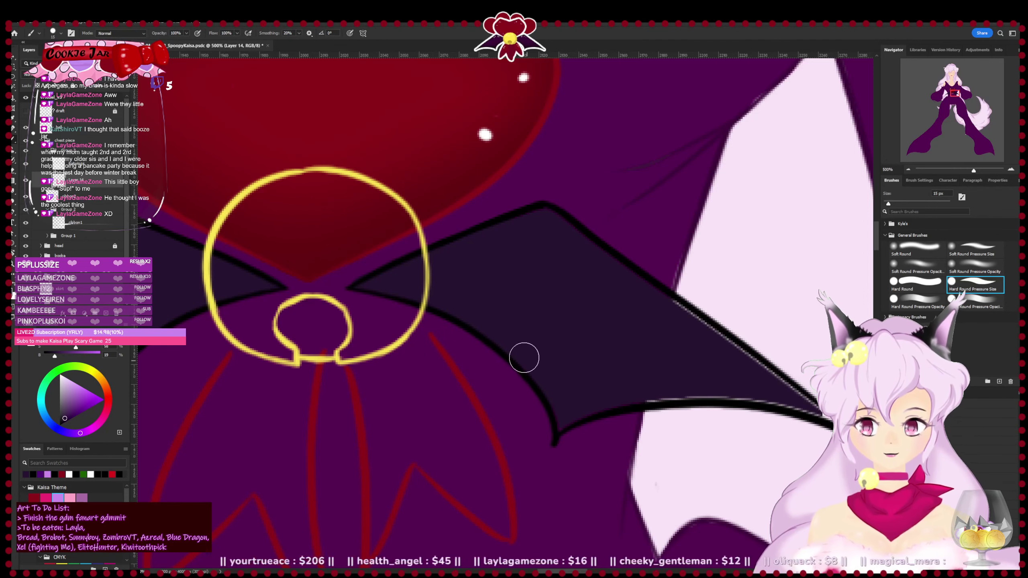
left_click_drag(565, 423, 478, 461)
key("bracketleft")
left_click_drag(575, 430, 688, 430)
mouse_move(688, 438)
left_mouse_down()
mouse_move(594, 424)
mouse_move(649, 425)
mouse_move(664, 437)
left_mouse_up()
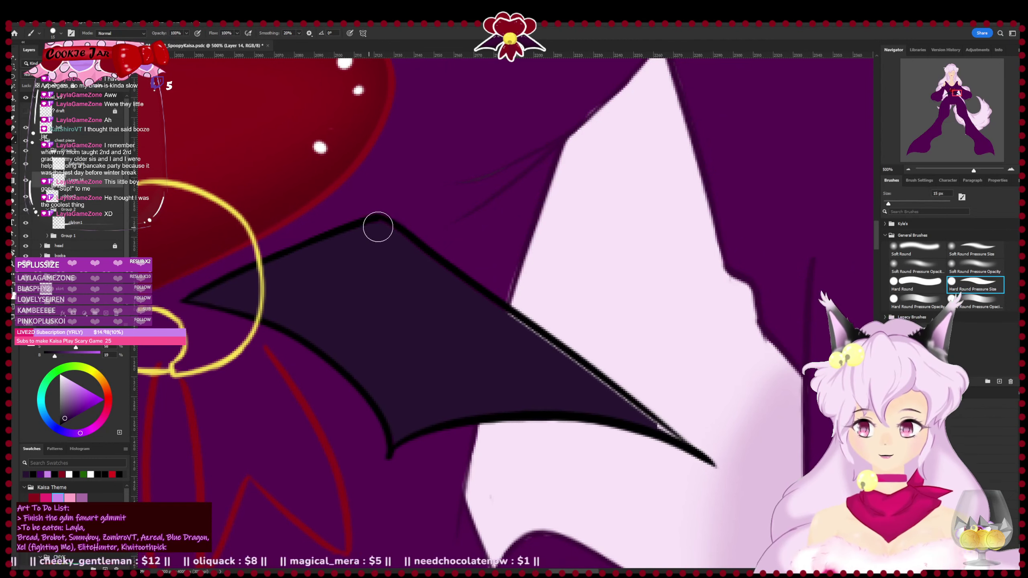
left_click_drag(378, 225, 583, 384)
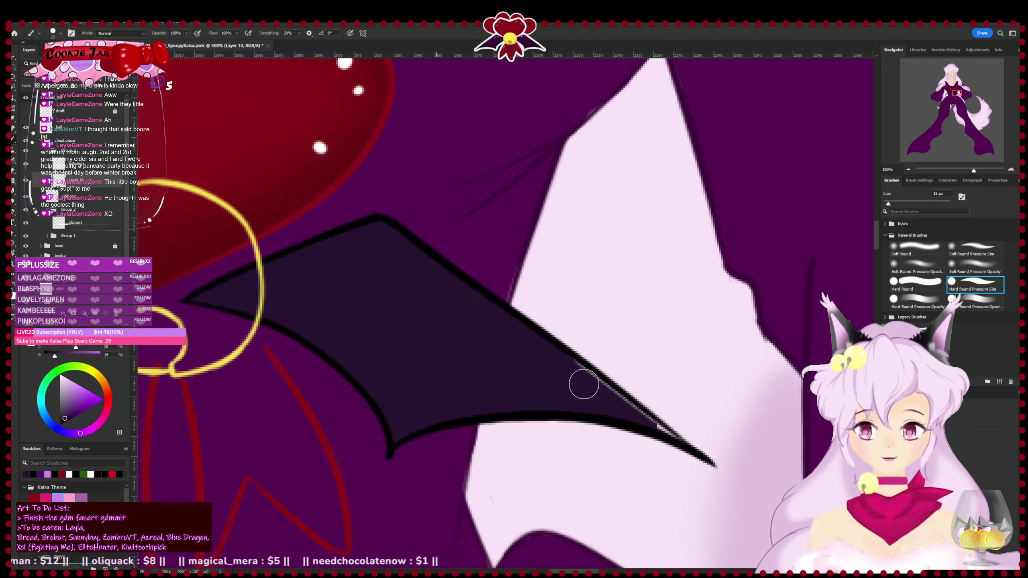
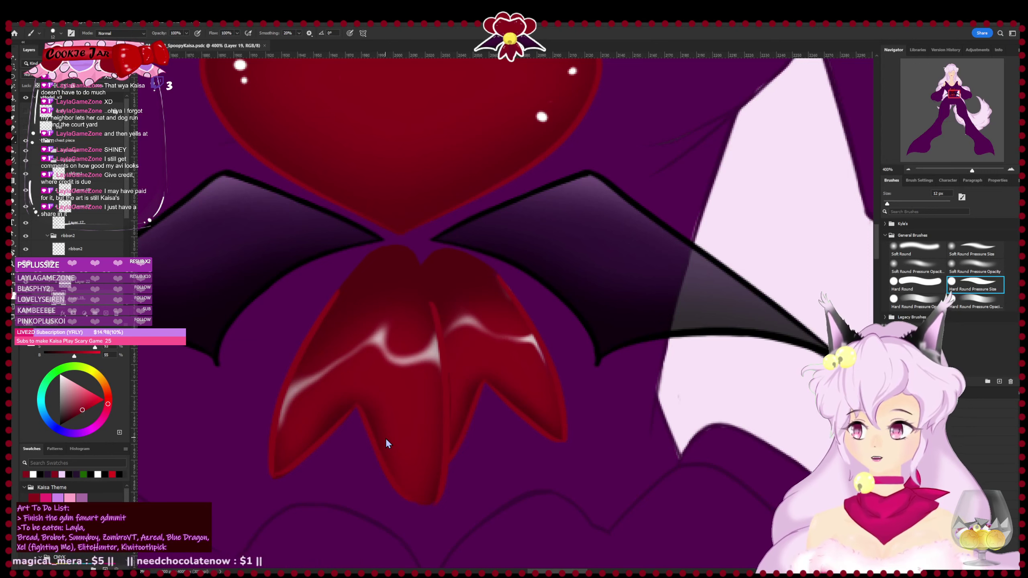
- Erase a small spot at the red ribbon's upper right edge on Layer 22 and collapse the ribbon groups
left_click(84, 282)
key("e")
key("e")
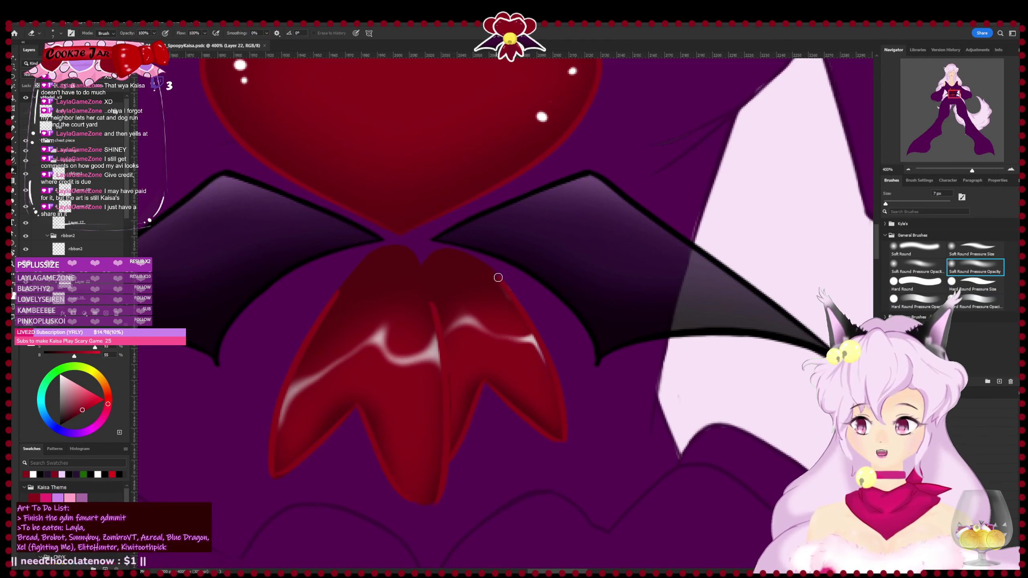
left_click_drag(498, 282, 502, 286)
scroll(488, 359, "down", 3)
left_click(48, 235)
left_click(47, 161)
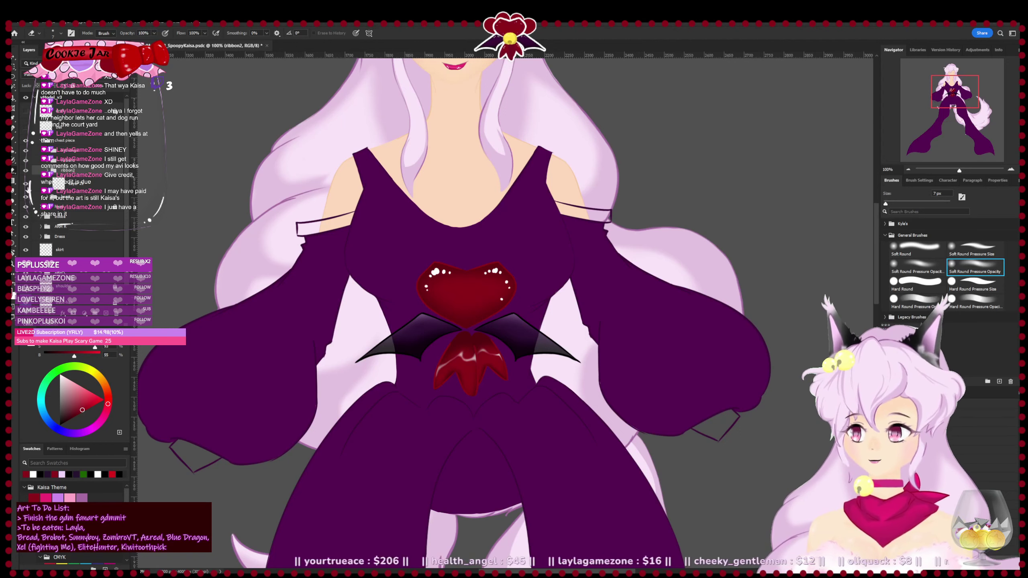
- Show the heart's white diagonal shine stripes on Layer 21, rotate them to a steeper angle and save the document
left_click(25, 195)
left_click(33, 190)
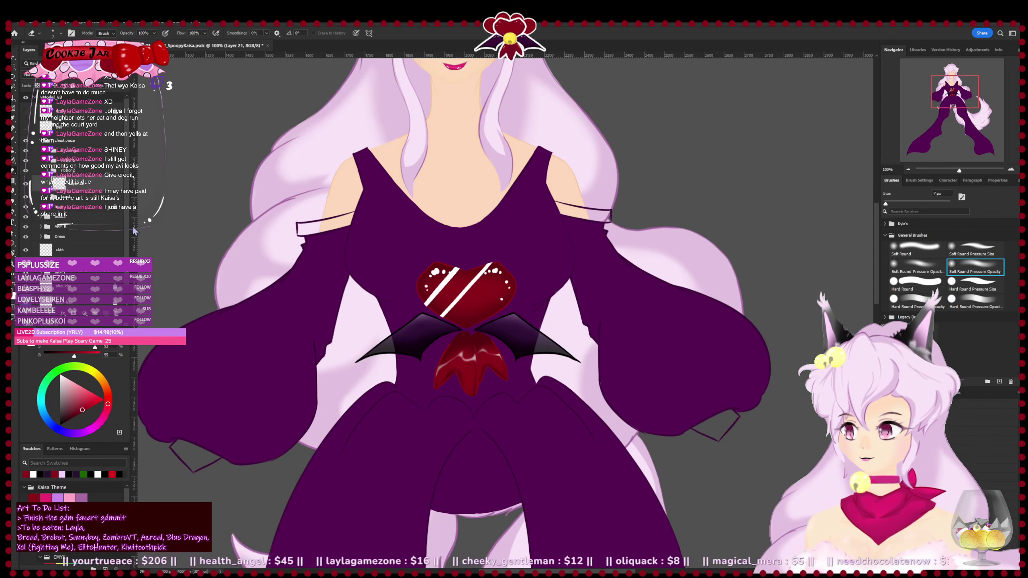
key("ctrl+t")
left_click_drag(540, 214, 519, 187)
left_click(398, 33)
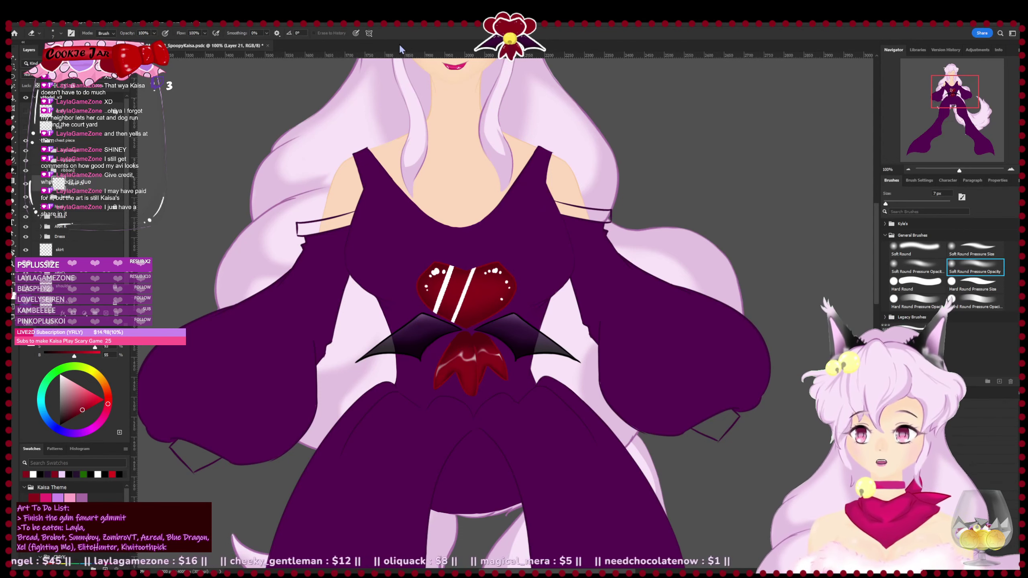
key("ctrl+s")
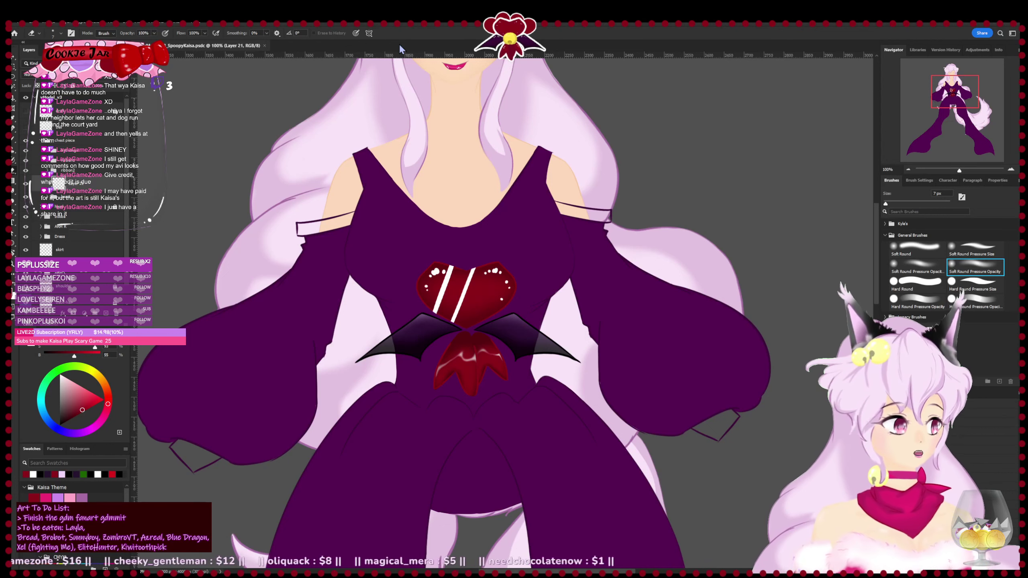
- Hide the white shine stripes on the heart and check the chest piece against the whole character
left_click(25, 197)
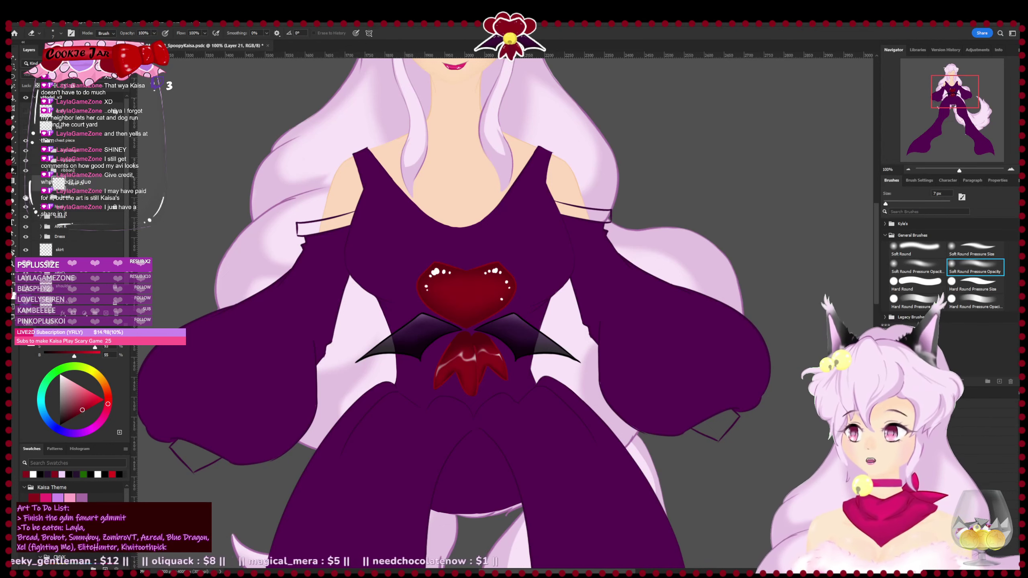
key("ctrl+minus")
key("ctrl+minus")
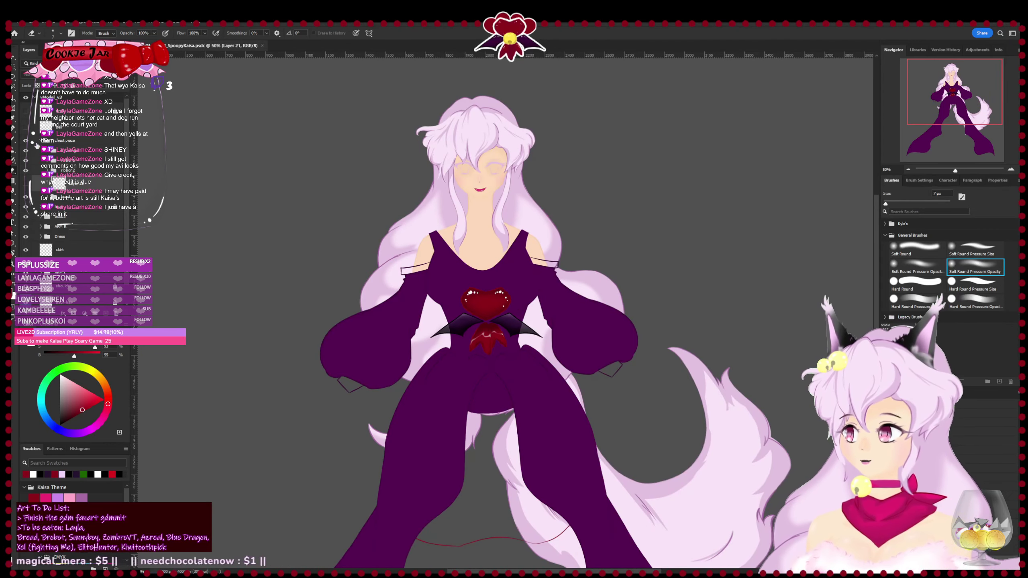
- Scale the whole chest piece group up to about 122% and shift it slightly upward on the torso
left_click(40, 141)
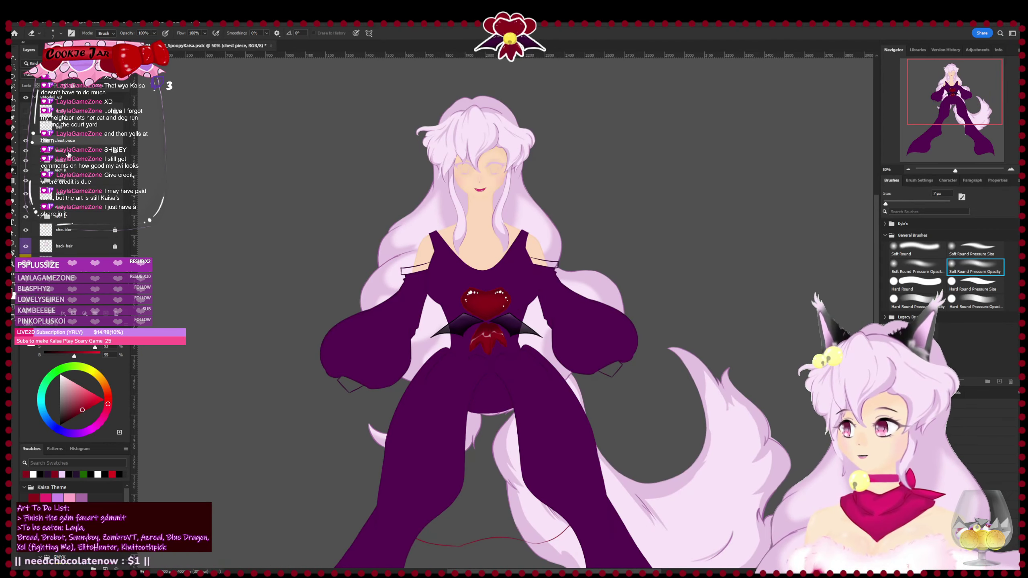
key("ctrl+t")
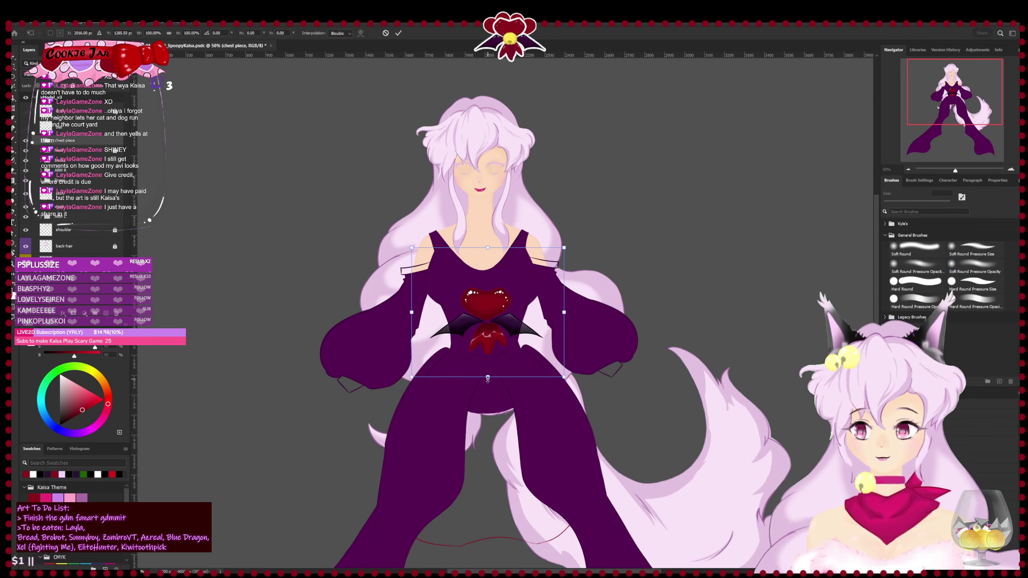
left_click_drag(487, 379, 487, 406)
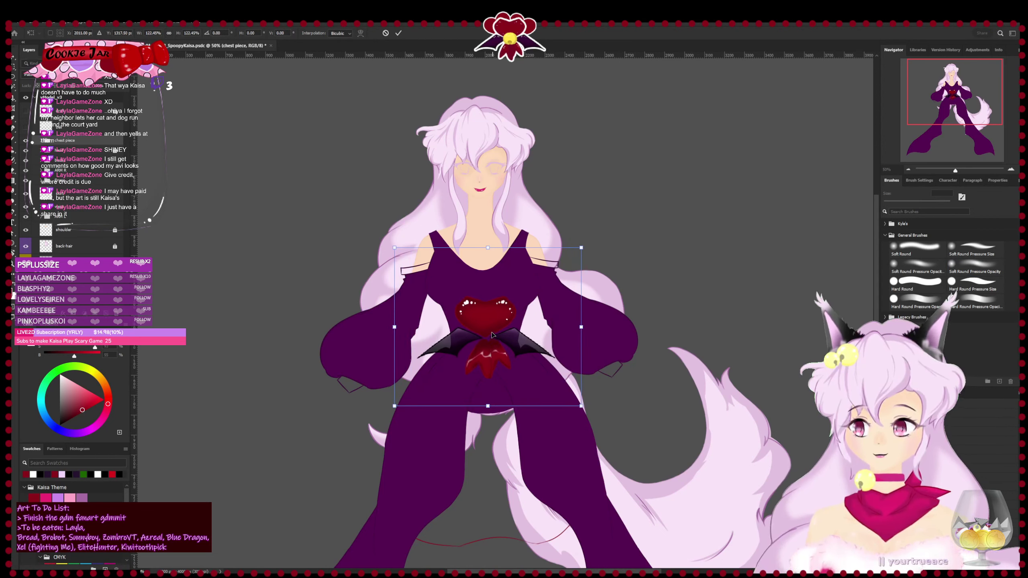
left_click_drag(496, 349, 495, 341)
key("Return")
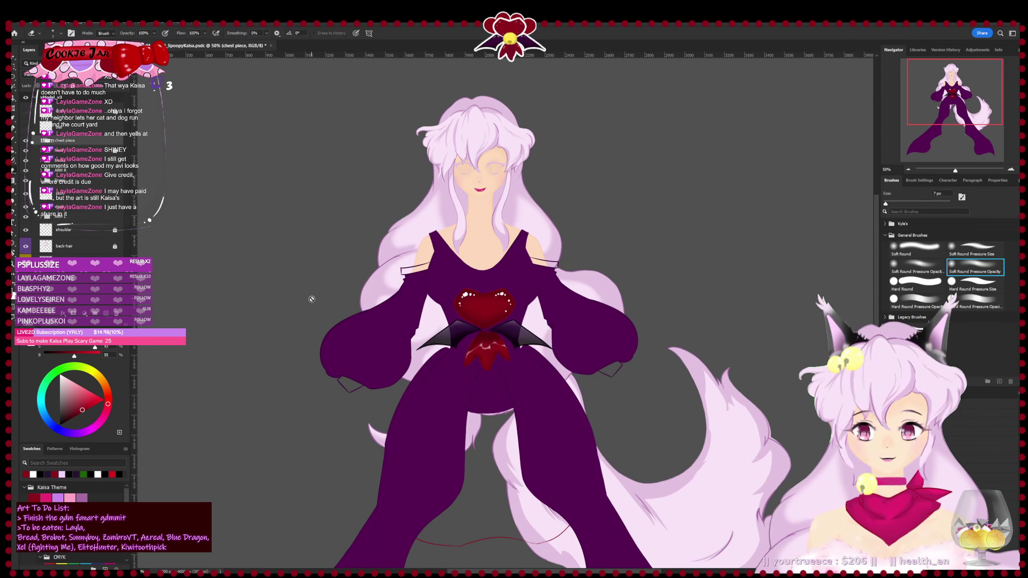
- Check the enlarged chest piece's proportions on the full figure and save the document
key("ctrl+minus")
key("ctrl+minus")
key("ctrl+minus")
key("ctrl+plus")
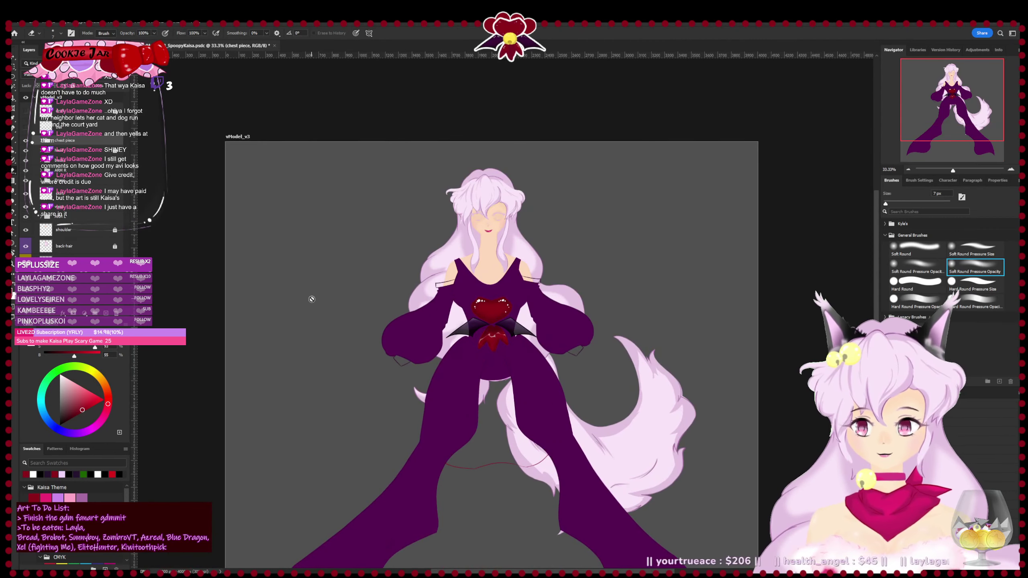
key("ctrl+plus")
key("ctrl+plus")
key("ctrl+s")
- Scale the chest piece group down slightly and save the document
key("ctrl+t")
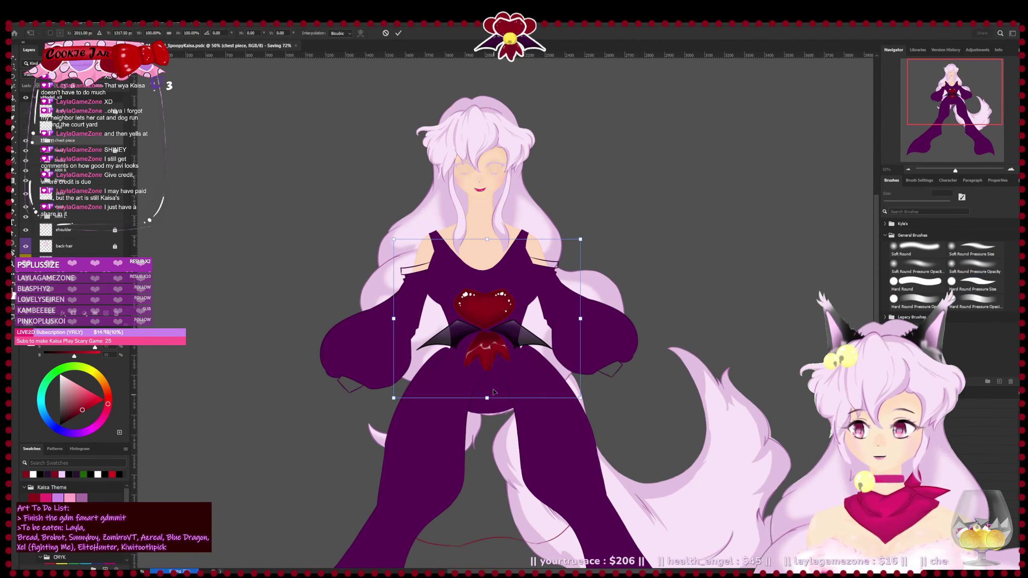
left_click_drag(488, 400, 499, 370)
key("Return")
key("ctrl+s")
scroll(512, 357, "up", 2)
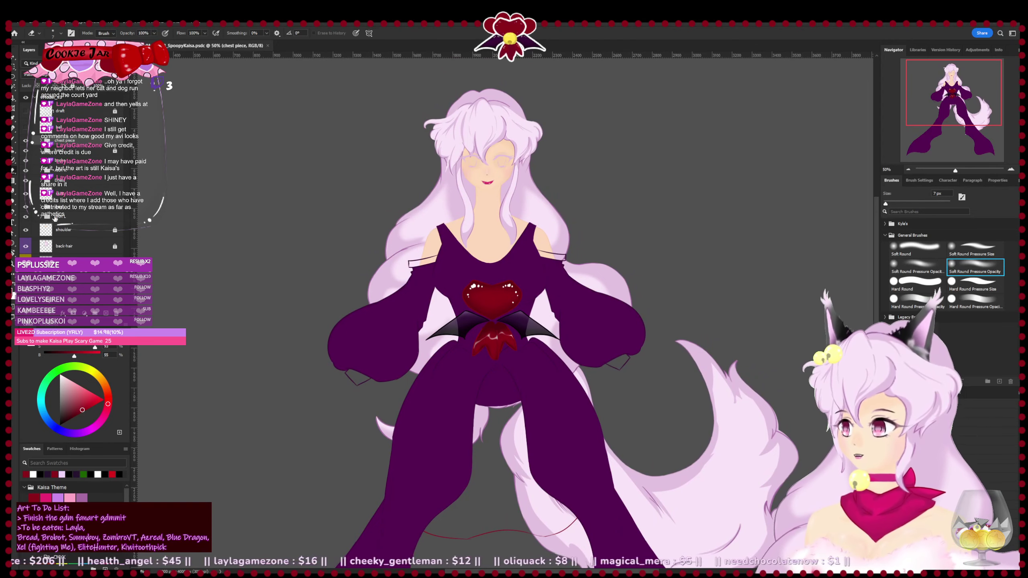
- Unlock the back-hair layer and the head group, and nudge the head group down slightly towards the shoulders
left_click(25, 231)
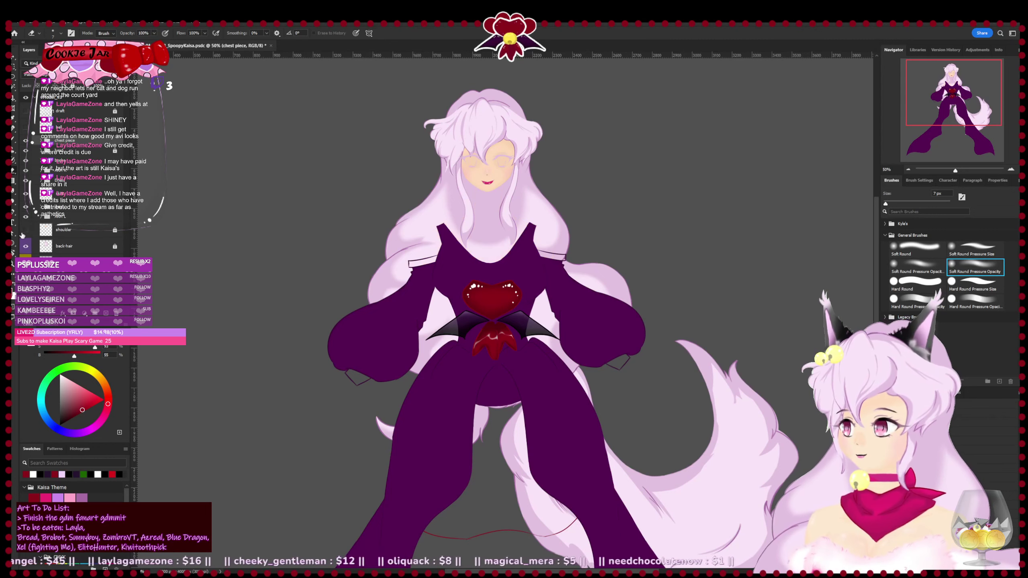
left_click(24, 231)
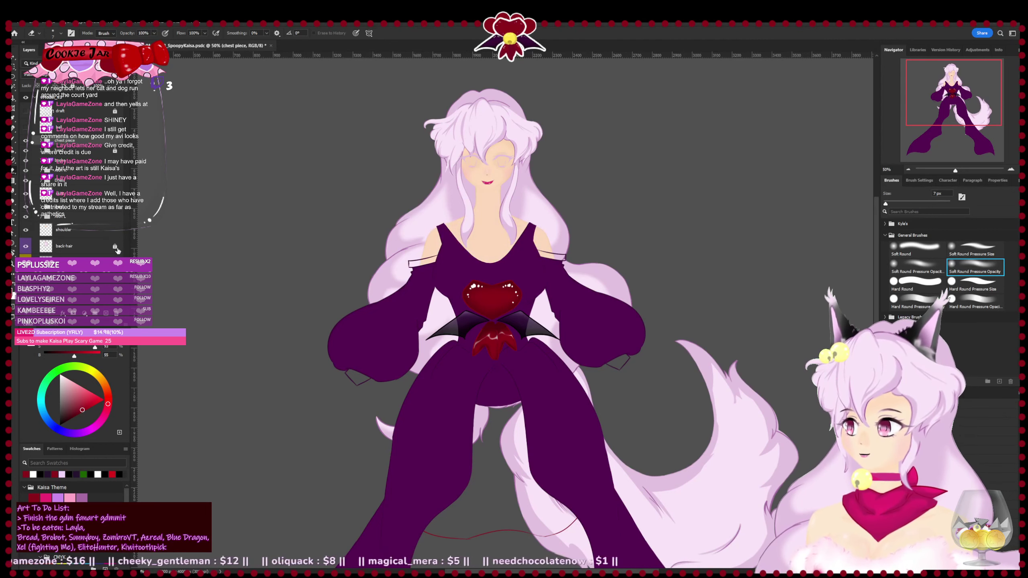
left_click(115, 247)
left_click(109, 154)
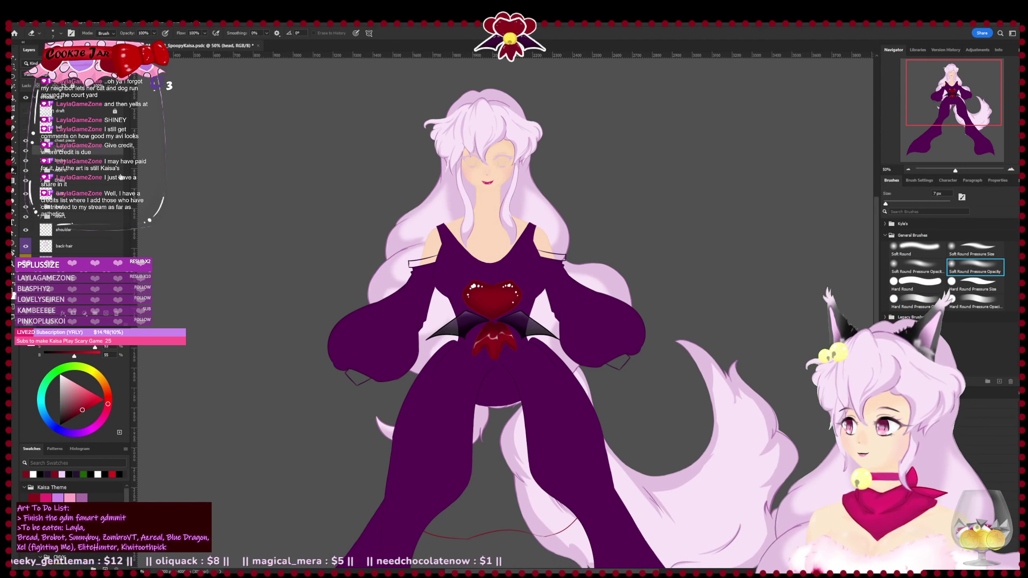
key("ctrl+t")
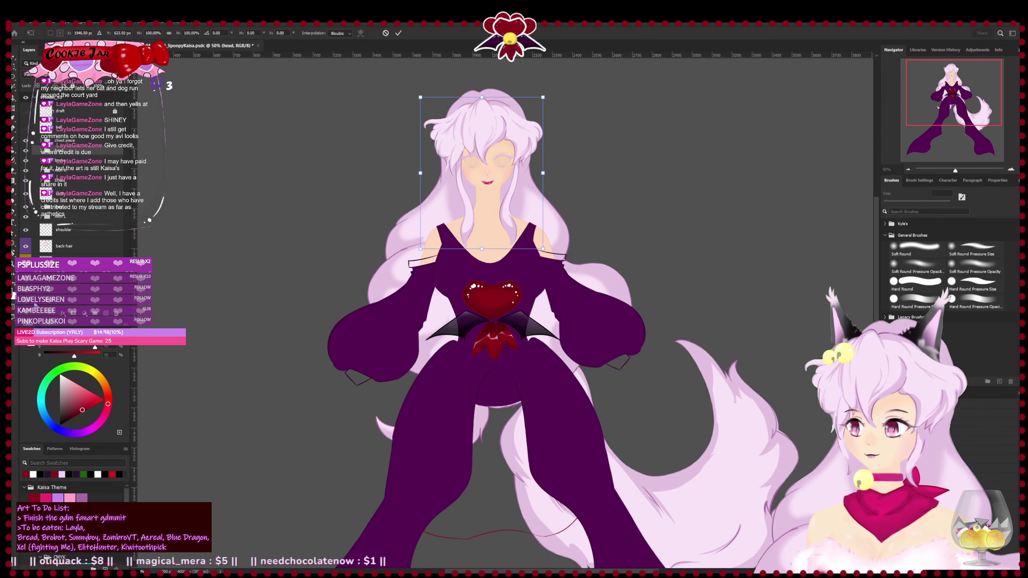
key("Down")
key("Down")
key("Down")
key("Down")
key("Down")
key("Down")
key("Down")
key("Down")
key("Down")
key("Down")
key("Down")
key("Down")
key("Down")
key("Down")
key("Down")
key("Down")
key("Down")
key("Down")
key("Down")
key("Down")
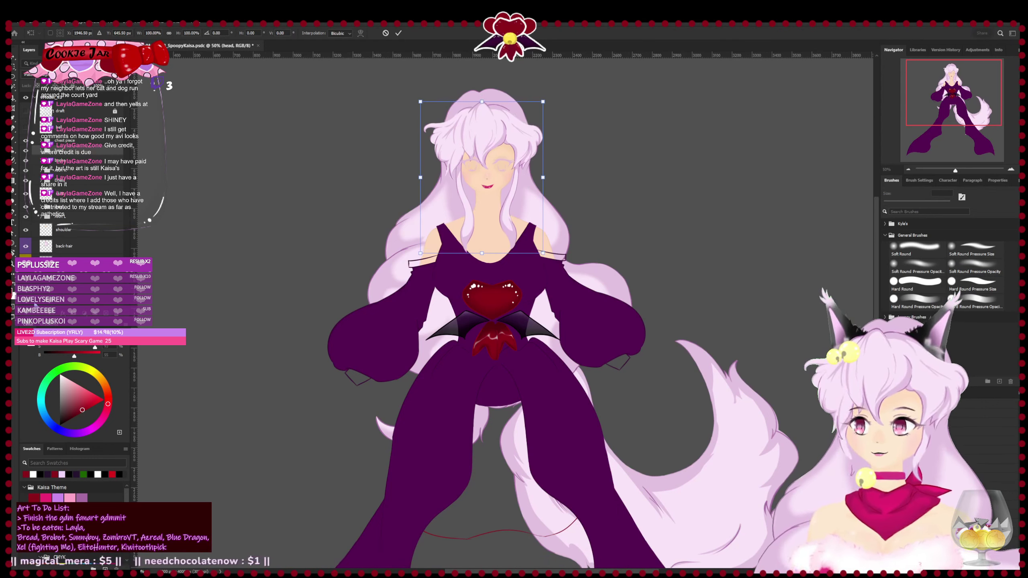
key("Down")
key("Down")
key("Down")
key("Down")
key("Down")
key("Down")
key("Down")
key("Down")
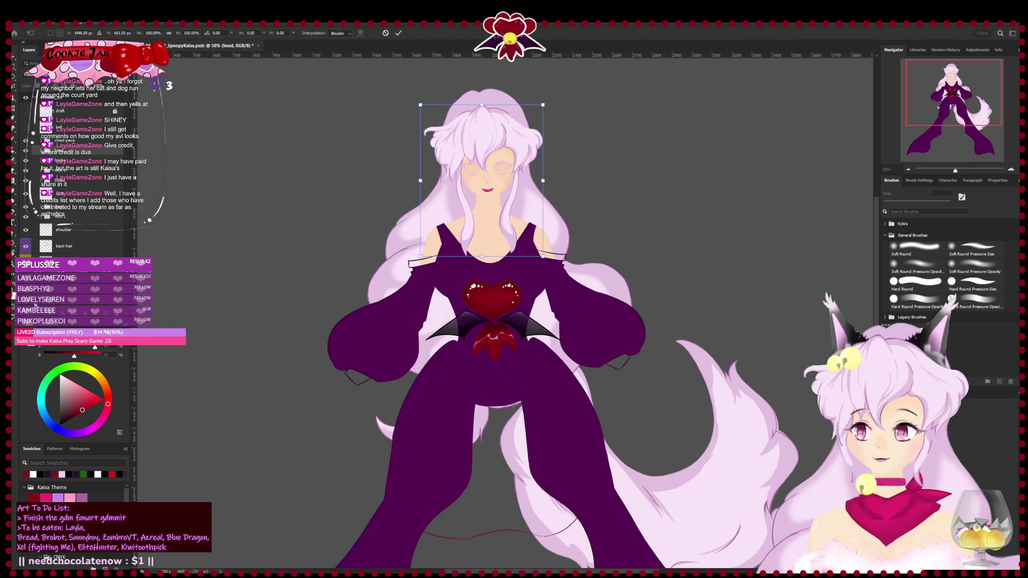
key("Return")
key("e")
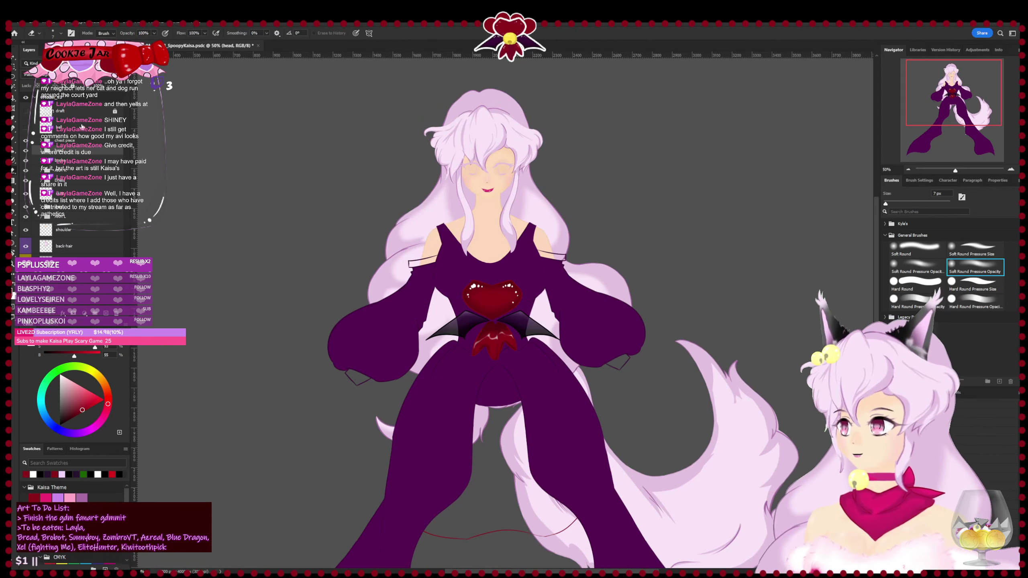
- Lock the head group and nudge the back-hair layer down until it lines up with the lowered head
left_click(73, 86)
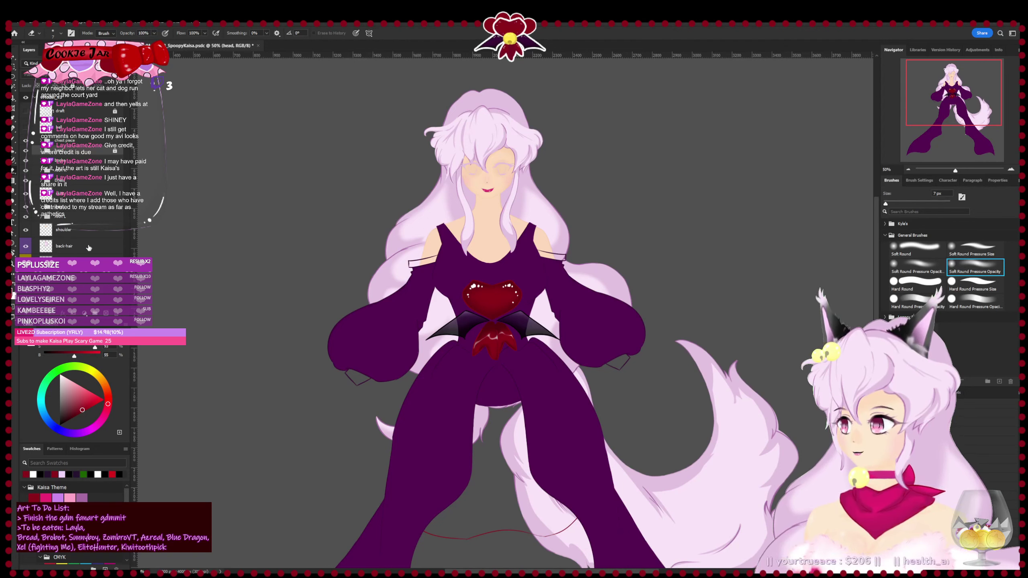
left_click(89, 247)
key("ctrl+t")
key("Down")
key("Down")
key("Down")
key("Down")
key("Down")
key("Down")
key("Down")
key("Down")
key("Down")
key("Down")
key("Down")
key("Down")
key("Down")
key("Down")
key("Down")
key("Down")
key("Down")
key("Down")
key("Down")
key("Down")
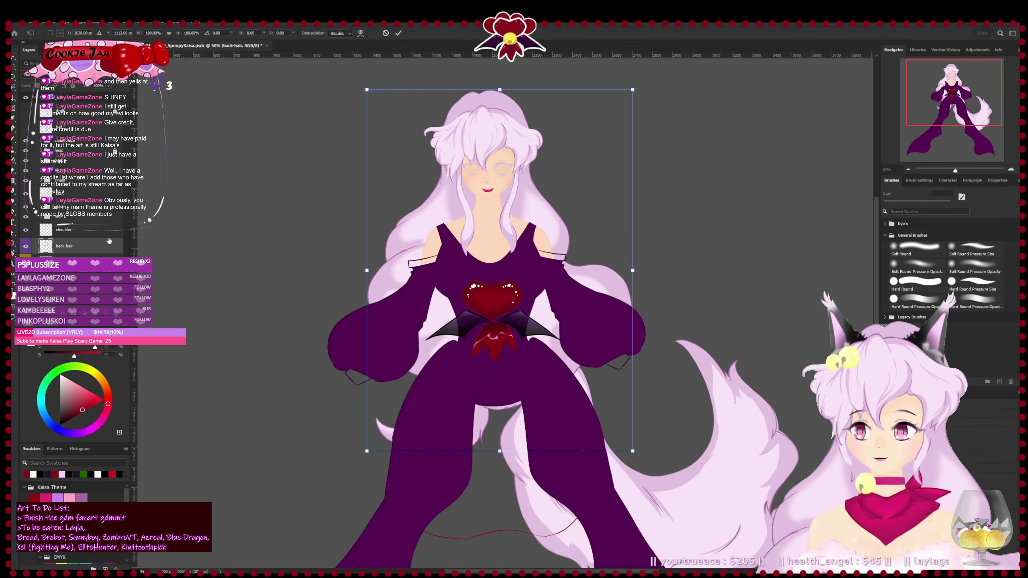
key("Down")
key("Down")
key("Down")
key("Down")
key("Down")
key("Down")
key("Down")
key("Down")
key("Down")
key("Down")
key("Down")
key("Down")
key("Down")
key("Down")
key("Down")
key("Down")
key("Down")
key("Down")
key("Down")
key("Down")
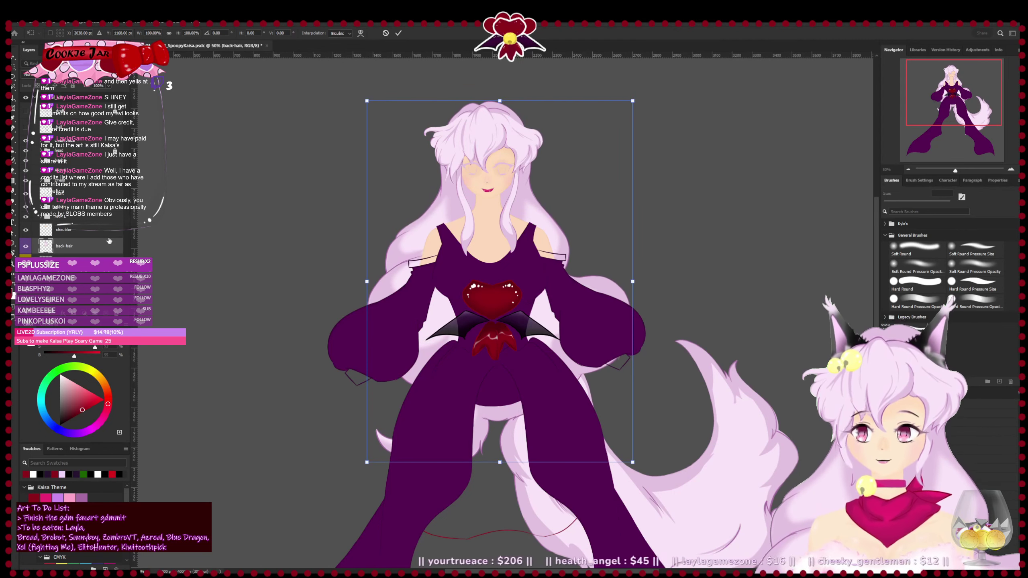
key("Up")
key("Up")
key("Up")
key("Up")
key("Up")
key("Up")
key("Up")
key("Up")
key("Up")
key("Up")
key("Up")
key("Up")
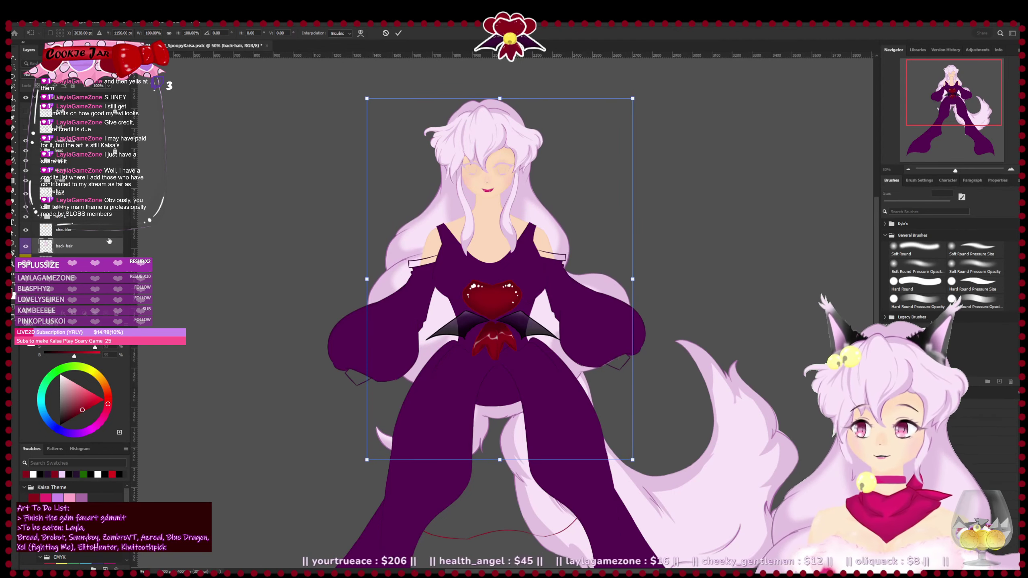
key("Return")
key("e")
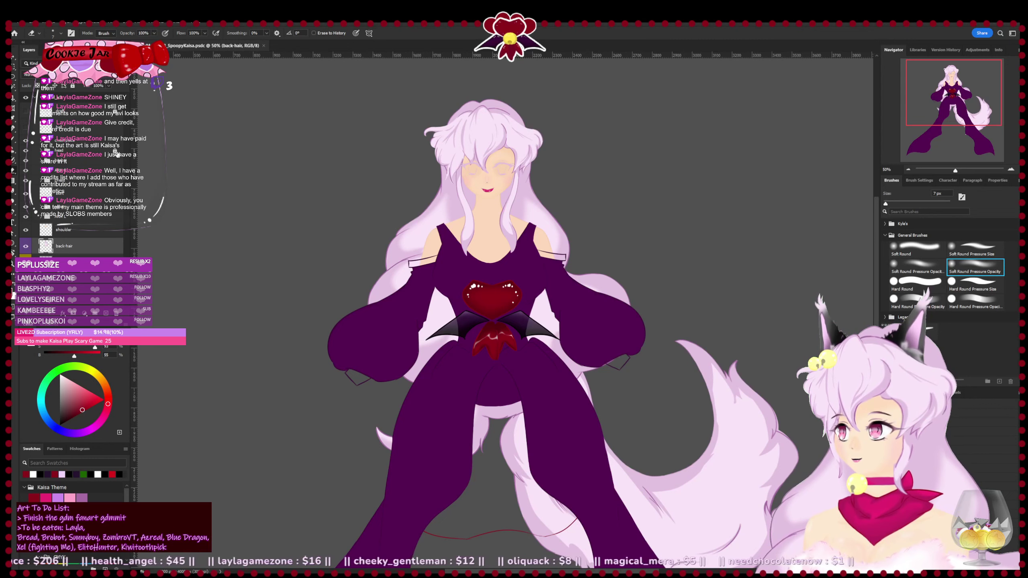
- Unlock the head group and move it up slightly together with the back-hair layer
left_click(115, 151)
left_click(96, 157, "shift")
key("ctrl+t")
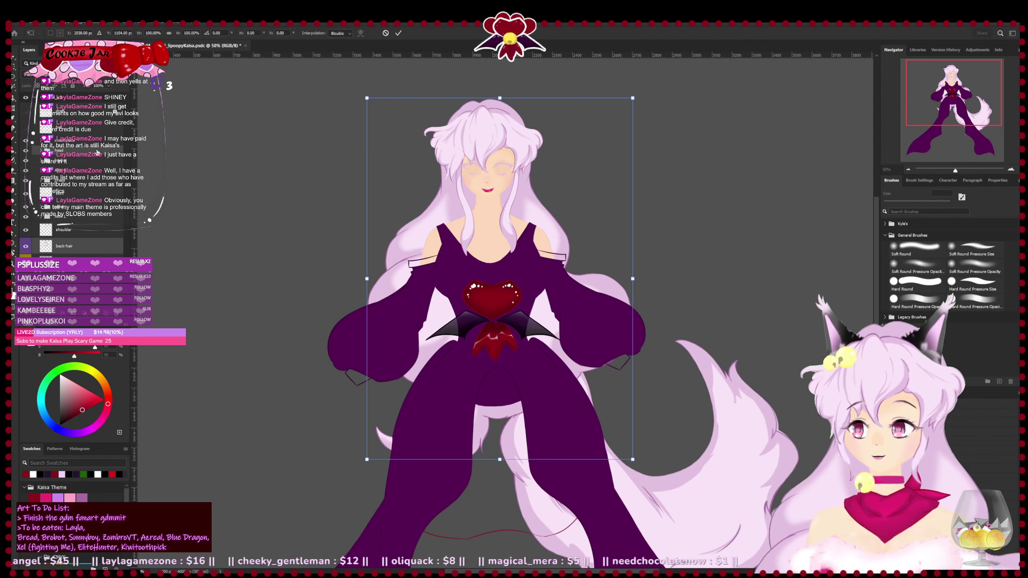
key("shift+Up")
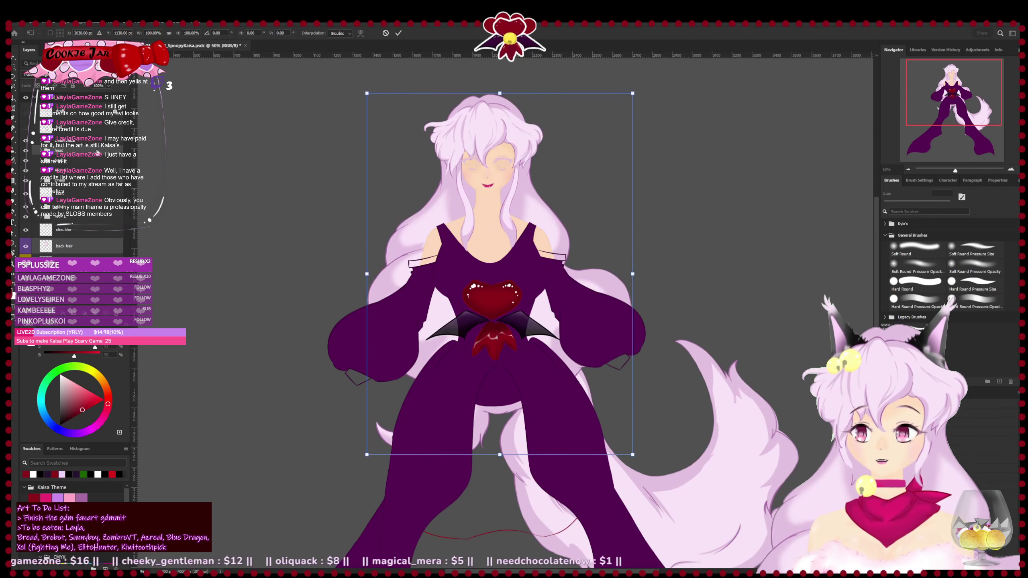
key("Down")
key("Down")
key("Down")
key("Down")
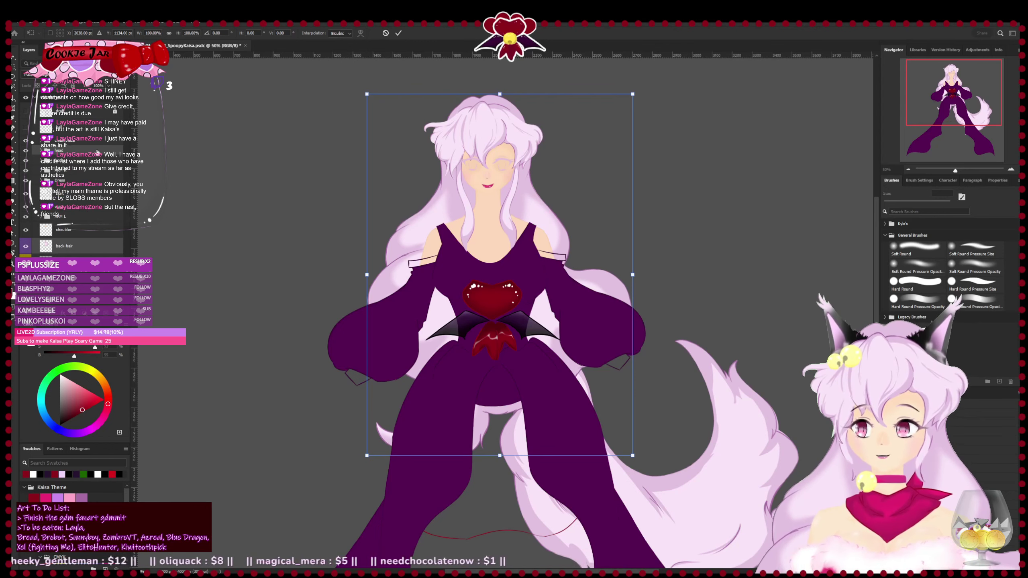
key("Return")
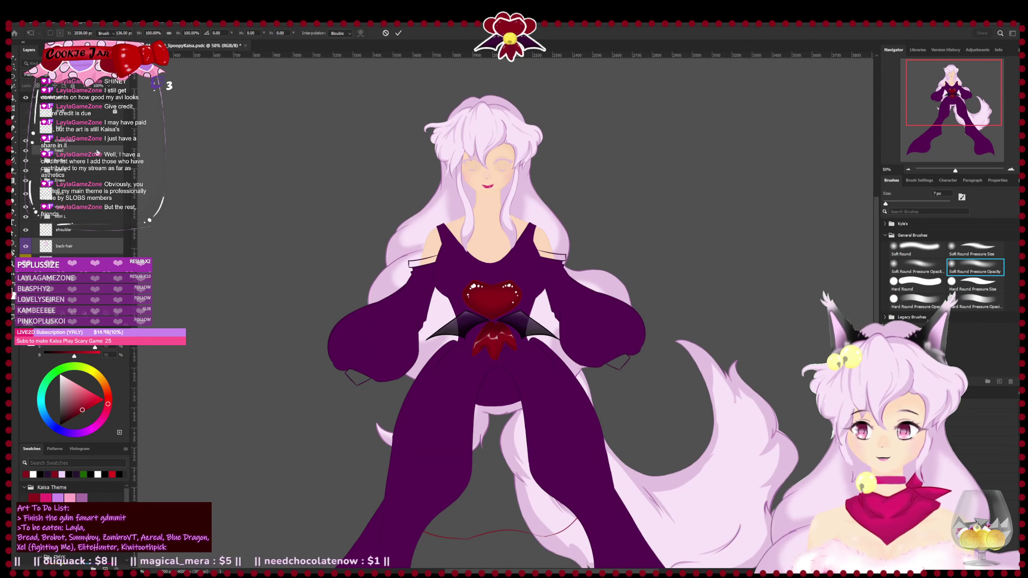
key("e")
- Show the draft sketch and bell layers, expand the chest piece group and select the bell layer
mouse_move(371, 395)
left_mouse_down()
mouse_move(374, 282)
mouse_move(374, 387)
left_mouse_up()
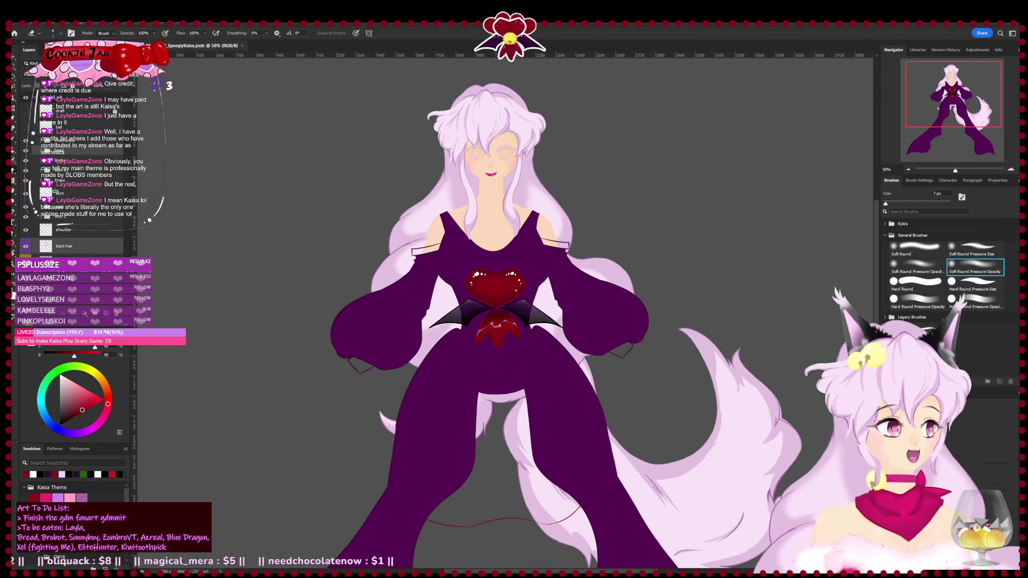
left_click_drag(462, 365, 435, 370)
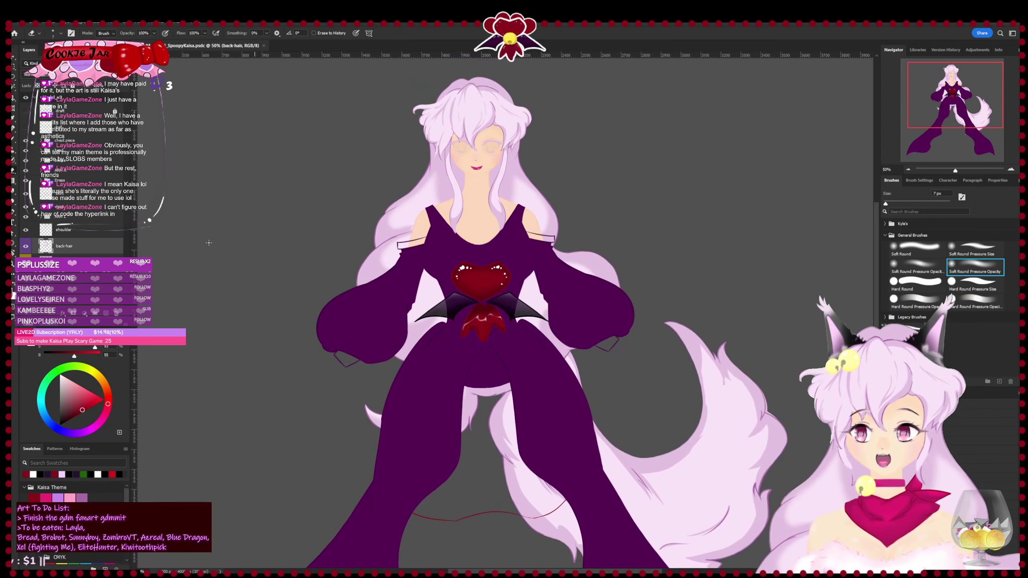
left_click(25, 111)
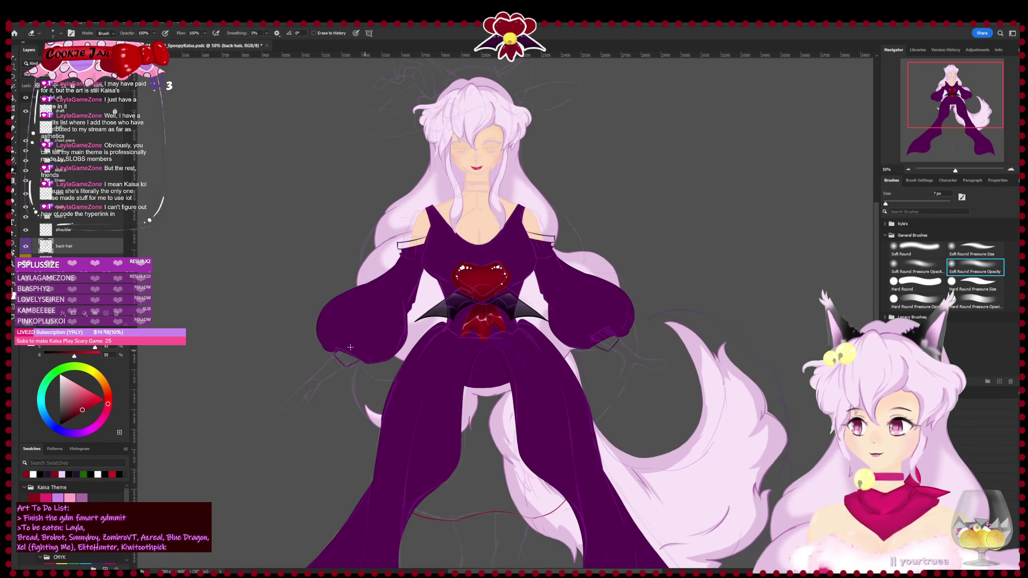
left_click(25, 128)
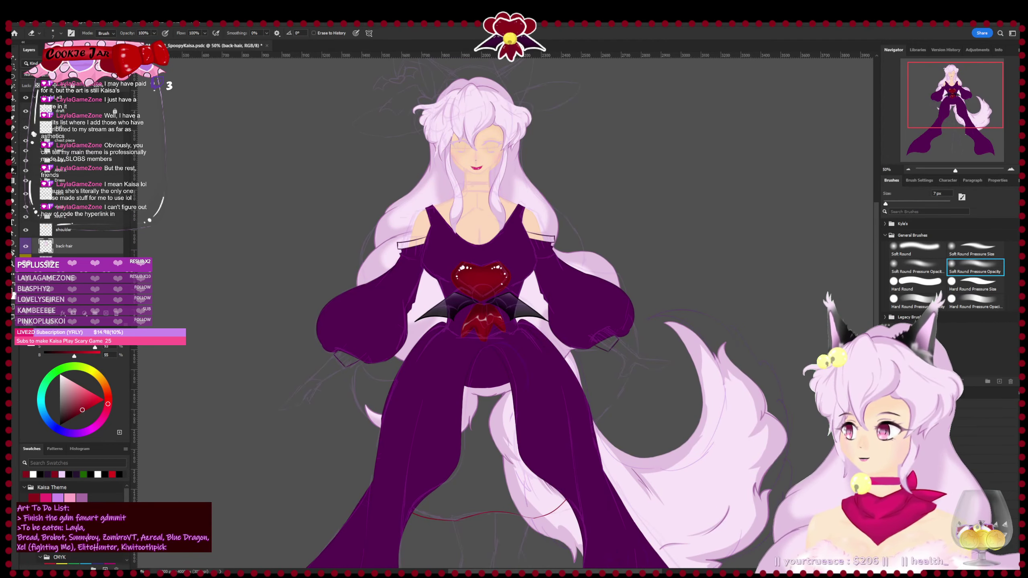
left_click(42, 141)
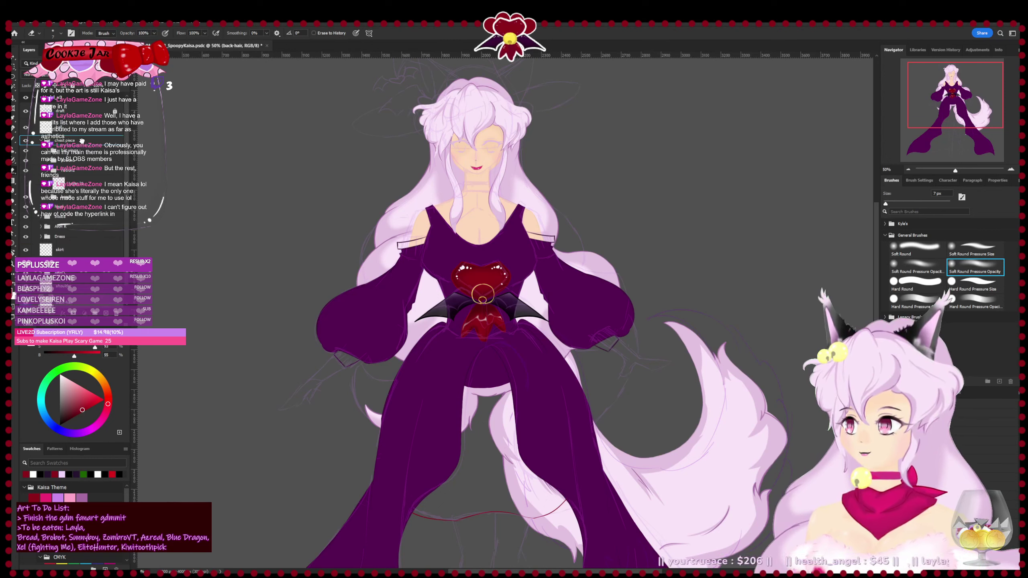
left_click(100, 134)
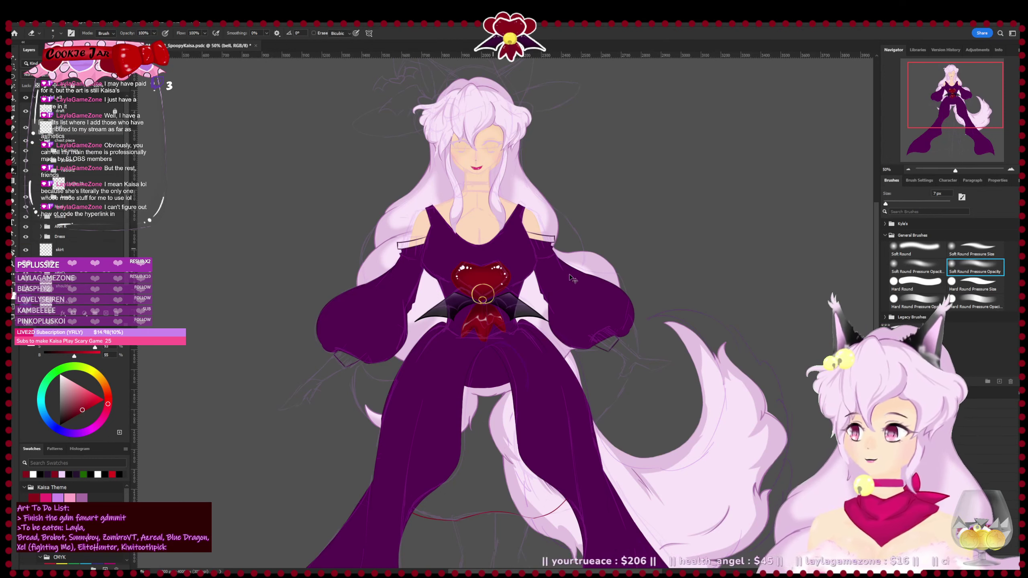
- Enlarge the yellow bell outline and position it between the heart's lower tip and the ribbons
key("ctrl+t")
mouse_move(482, 282)
left_mouse_down()
mouse_move(482, 267)
mouse_move(482, 292)
mouse_move(493, 291)
mouse_move(482, 287)
mouse_move(482, 299)
left_mouse_up()
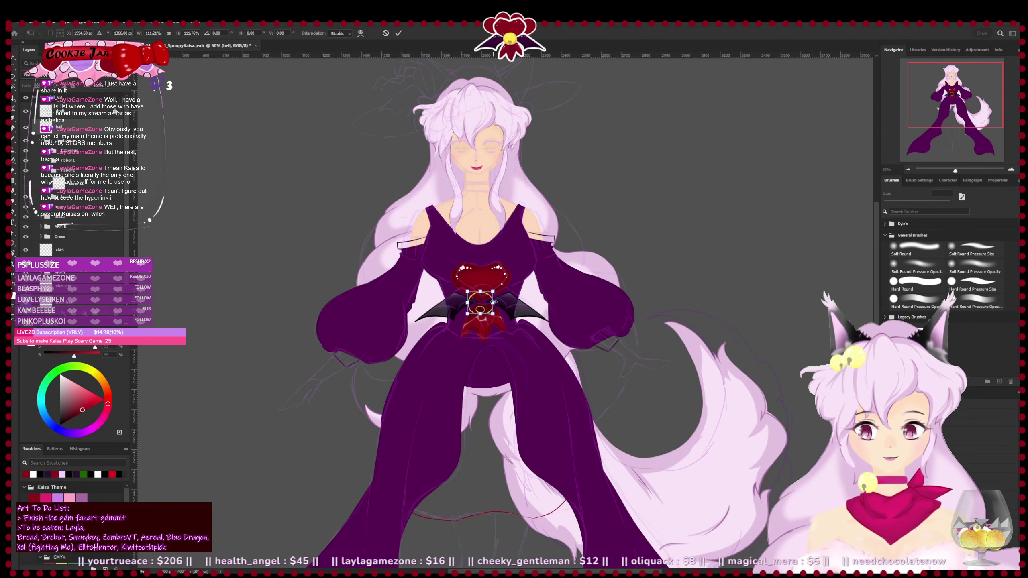
key("ctrl+plus")
key("ctrl+plus")
mouse_move(494, 302)
left_mouse_down()
mouse_move(515, 308)
mouse_move(491, 294)
left_mouse_up()
key("Return")
key("e")
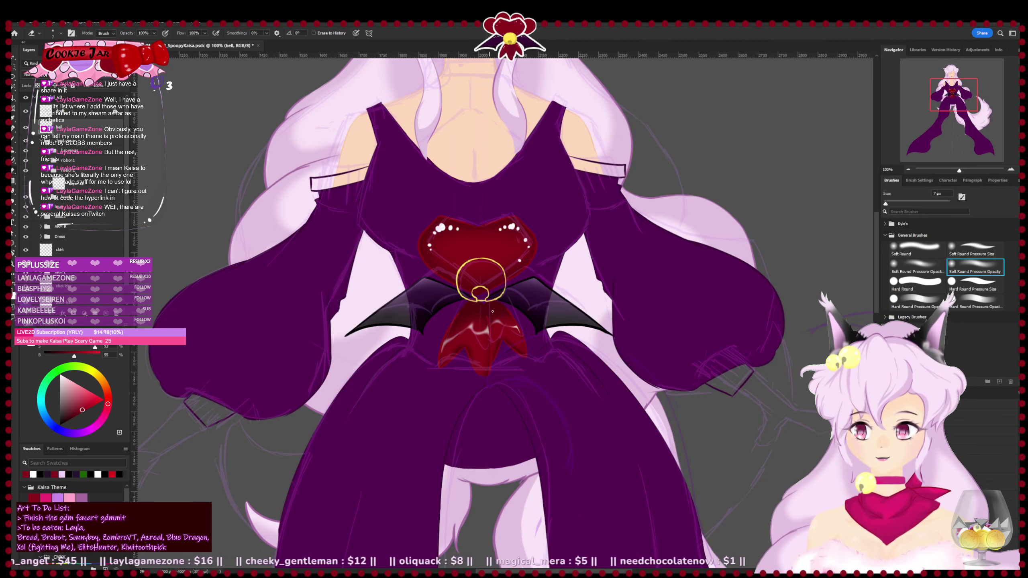
key("ctrl+t")
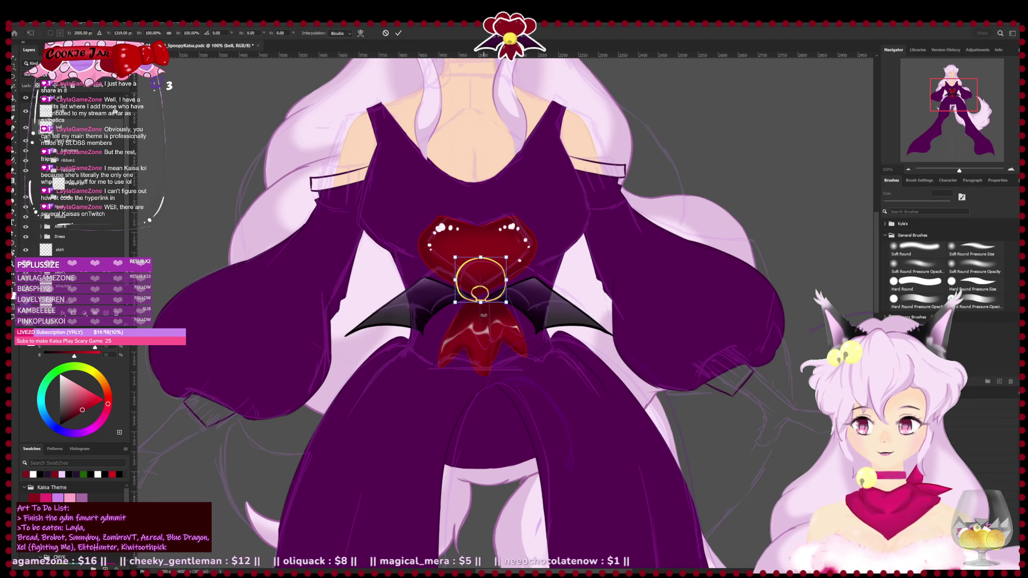
left_click_drag(481, 305, 481, 313)
key("Return")
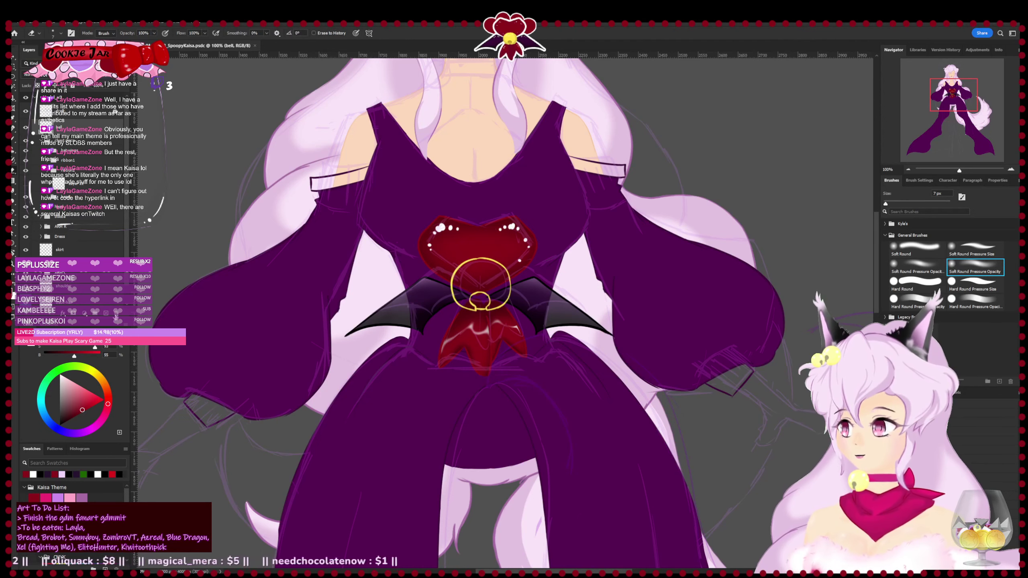
- Add a new layer and place it directly beneath the bell outline layer
left_click(107, 314)
left_click_drag(97, 137, 97, 149)
left_click_drag(438, 168, 465, 239)
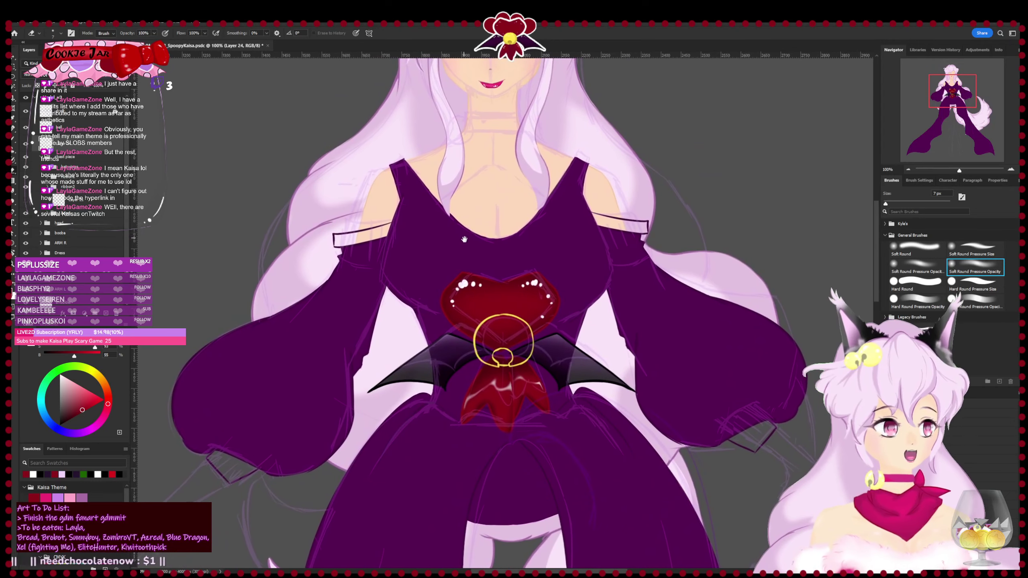
left_click_drag(433, 302, 397, 268)
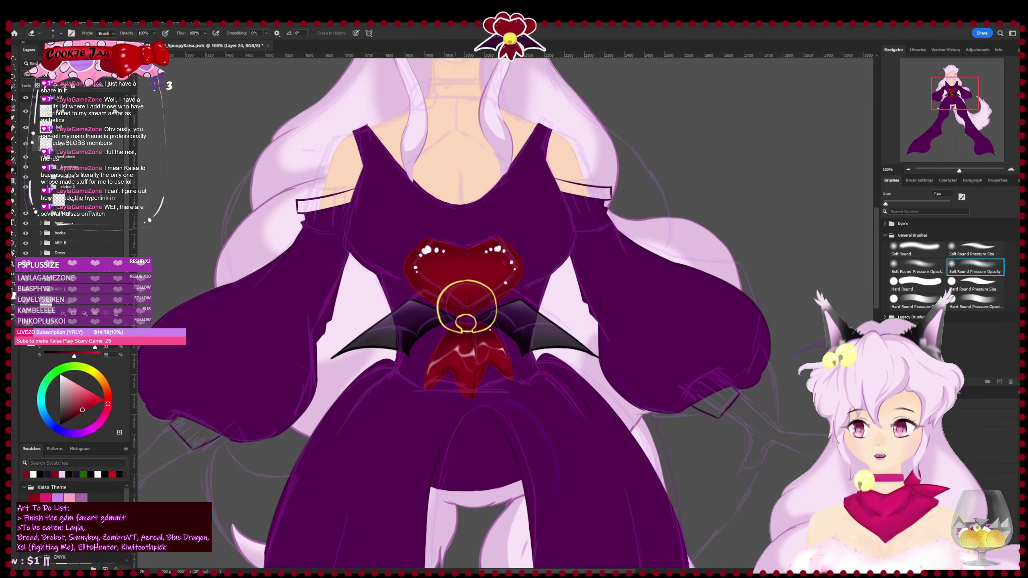
key("ctrl+plus")
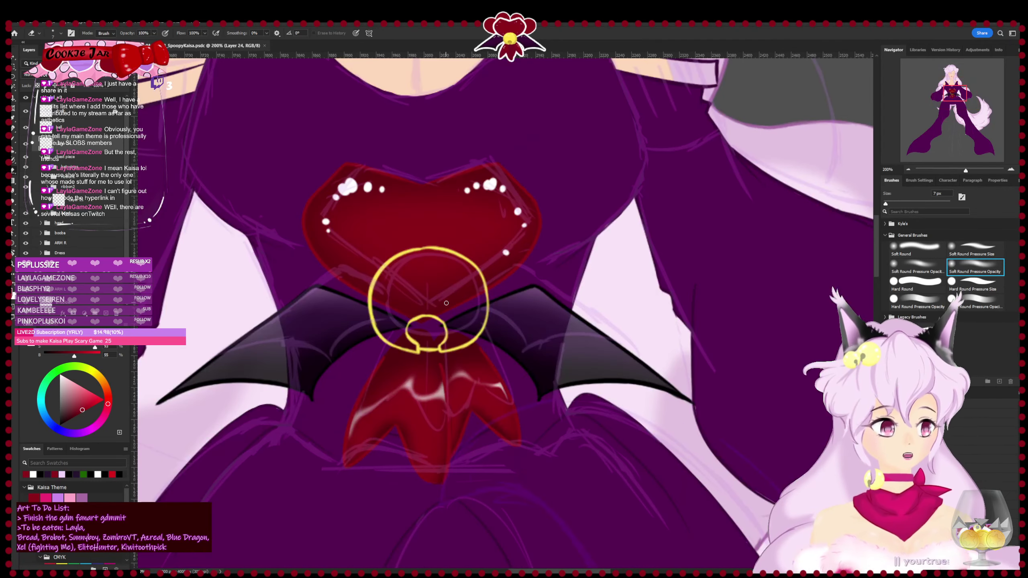
left_click_drag(446, 303, 501, 281)
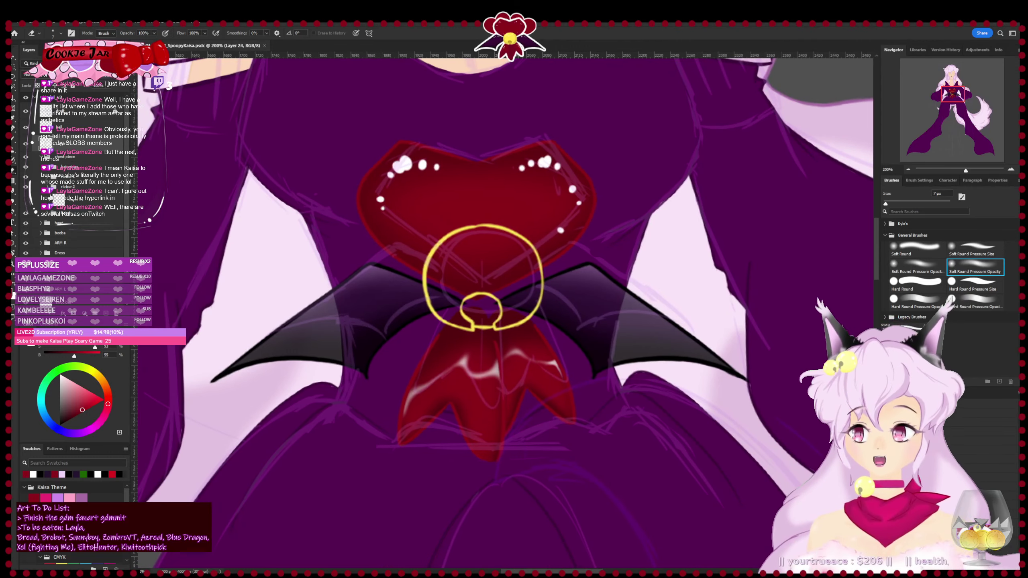
- Group the bell outline with the new layer, move the group into the chest piece group and name it Bell
key("ctrl+g")
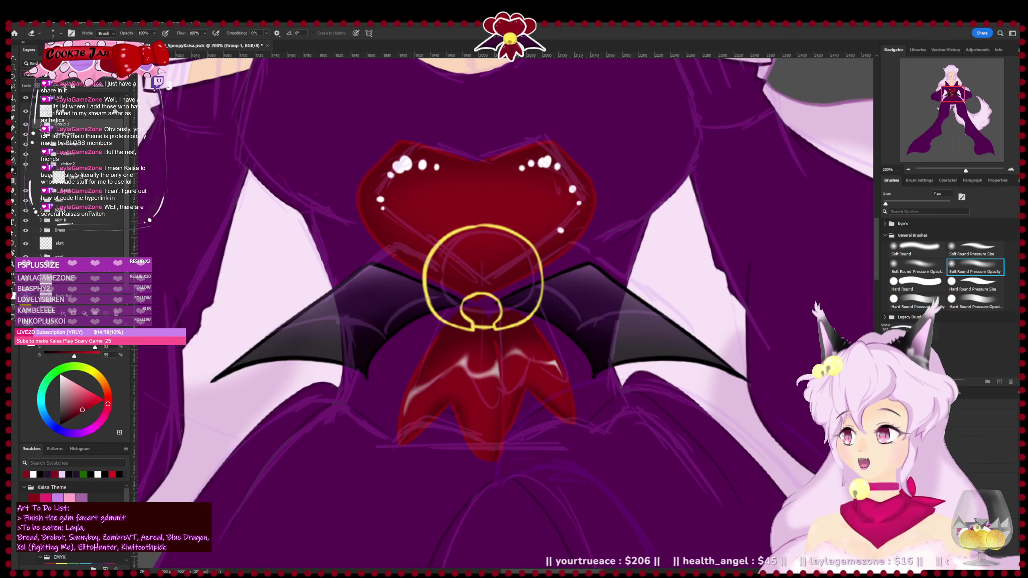
left_click_drag(65, 125, 69, 139)
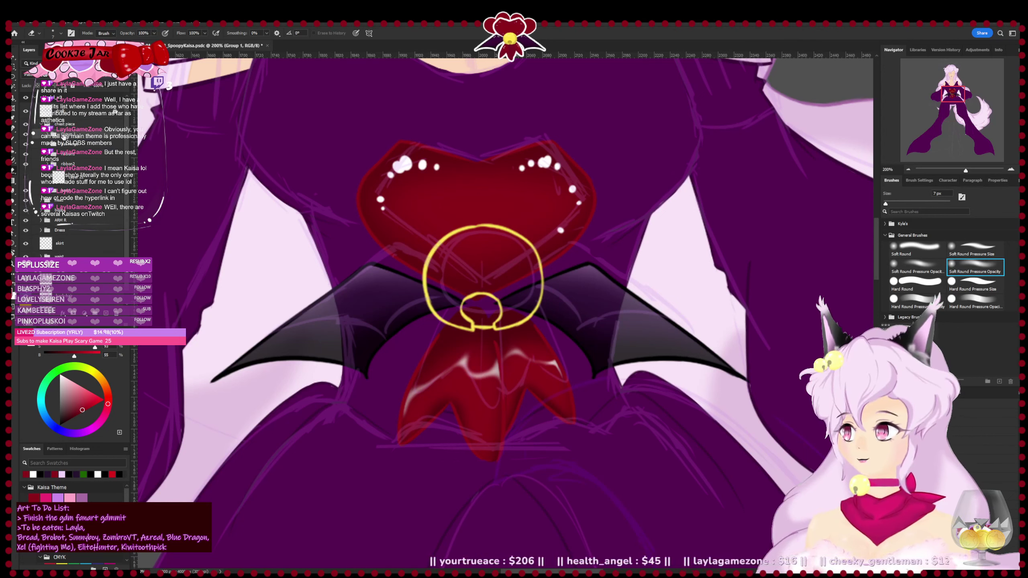
double_click(71, 134)
key("BackSpace")
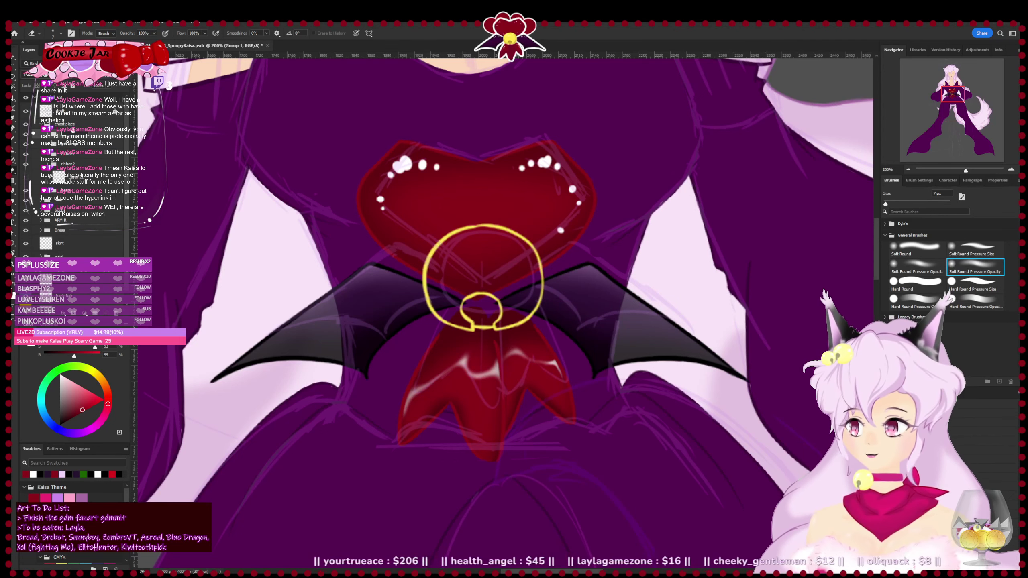
type("Bell")
key("Return")
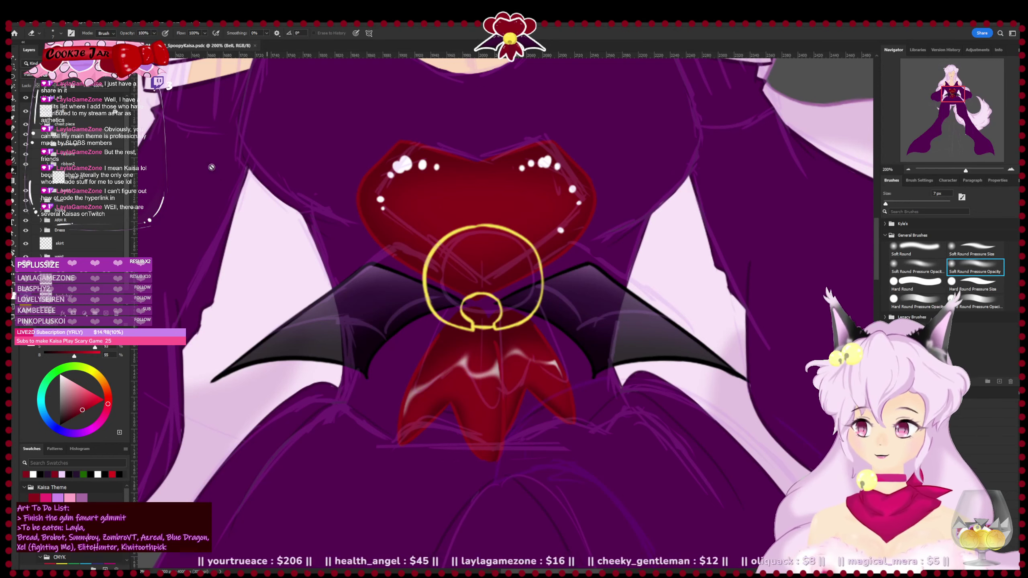
left_click(47, 135)
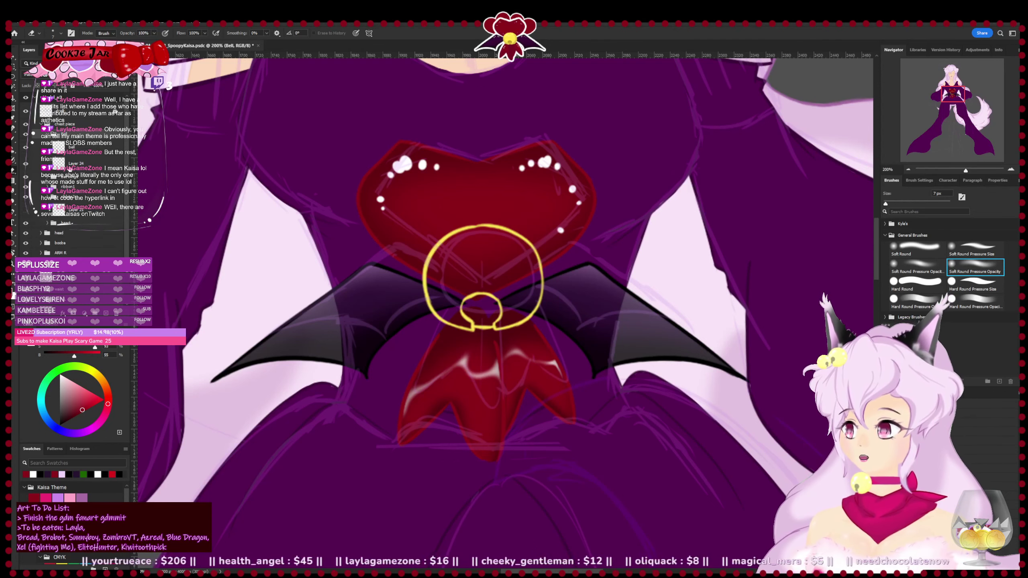
- Select the empty layer beneath the bell outline, sample the outline's yellow and choose the Hard Round Pressure Size brush
left_click(72, 164)
key("i")
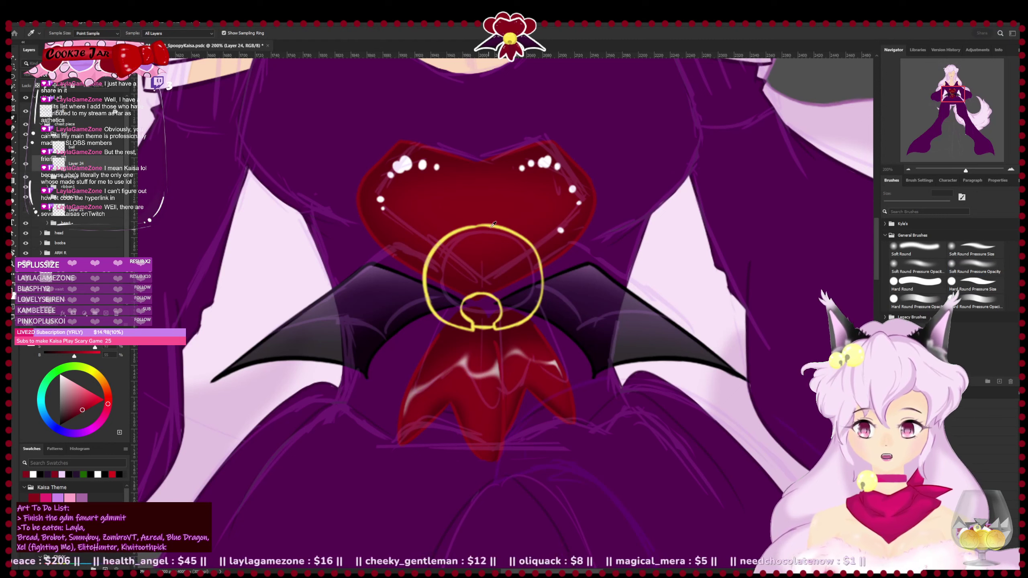
key("e")
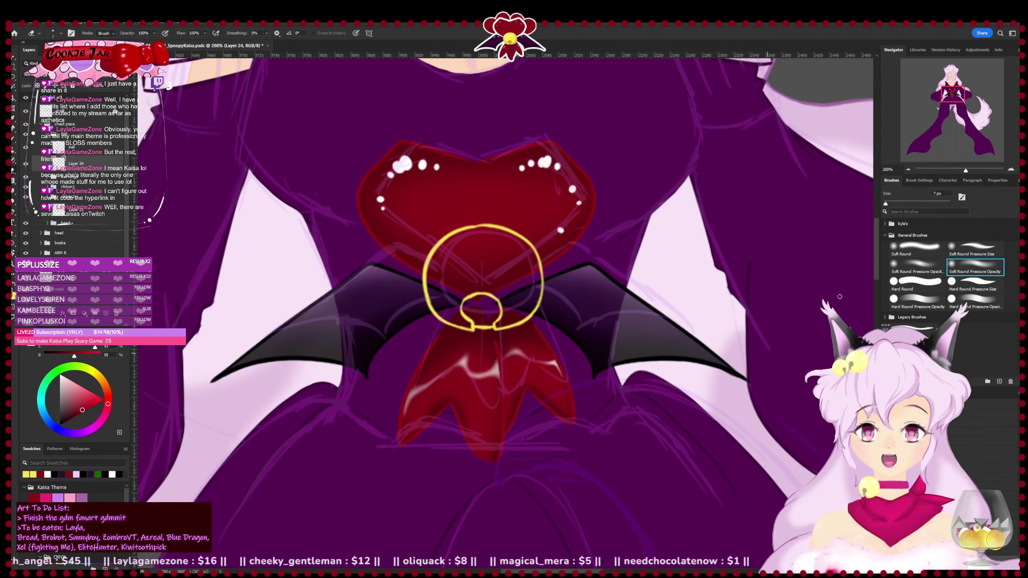
key("b")
left_click(965, 280)
key("e")
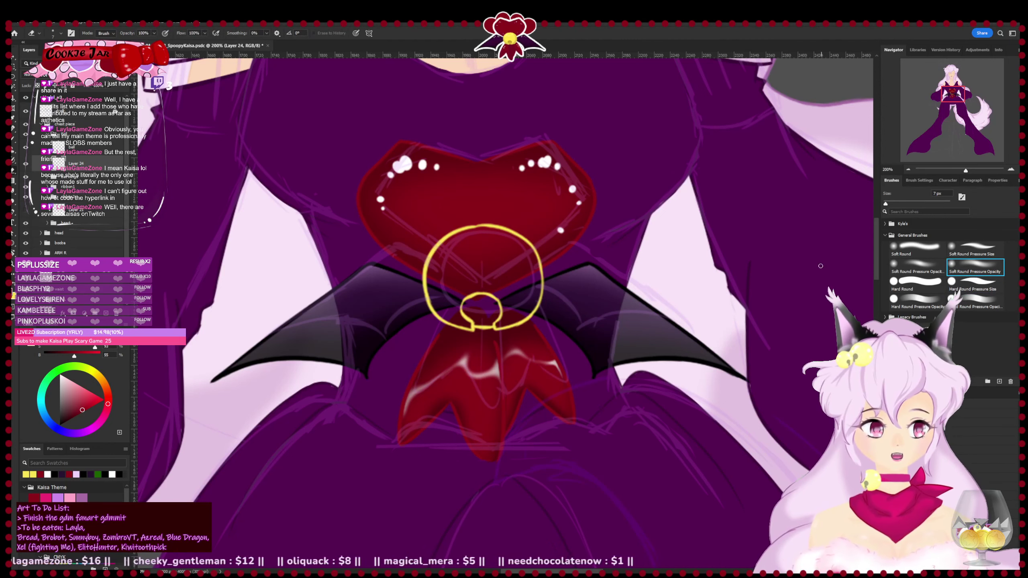
key("b")
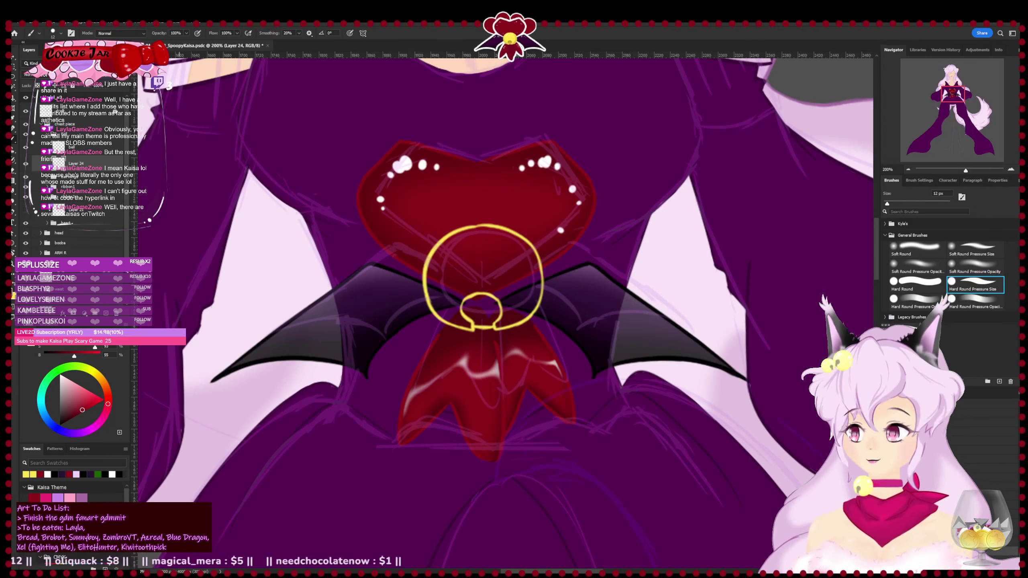
- Paint the bell's body solid yellow inside the outline, leaving the small round opening unfilled, and save the document
key("ctrl+s")
key("x")
mouse_move(466, 257)
left_mouse_down()
mouse_move(505, 242)
mouse_move(478, 259)
left_mouse_up()
key("ctrl+plus")
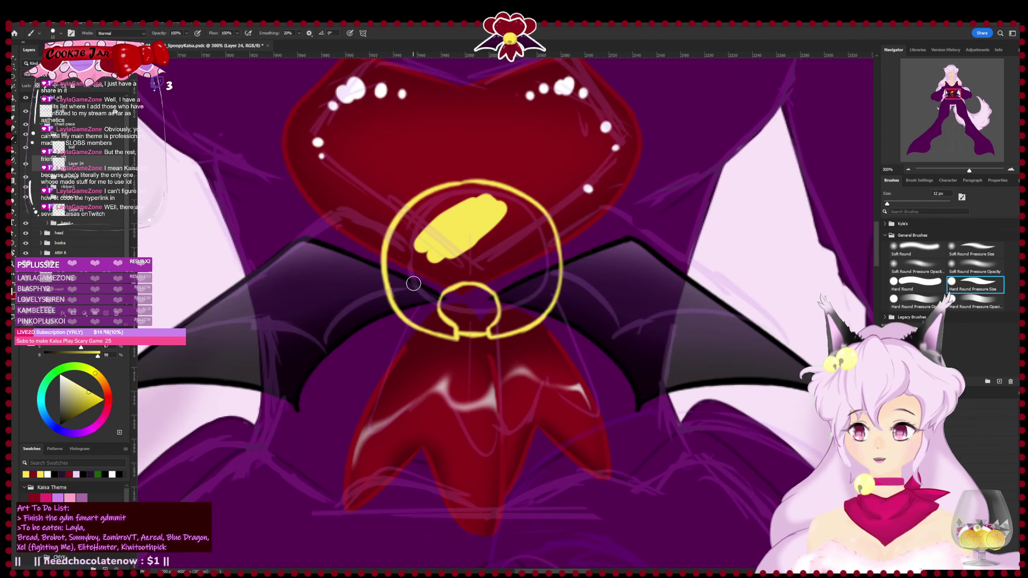
mouse_move(445, 202)
left_mouse_down()
mouse_move(408, 222)
mouse_move(391, 263)
mouse_move(393, 290)
mouse_move(421, 321)
left_mouse_up()
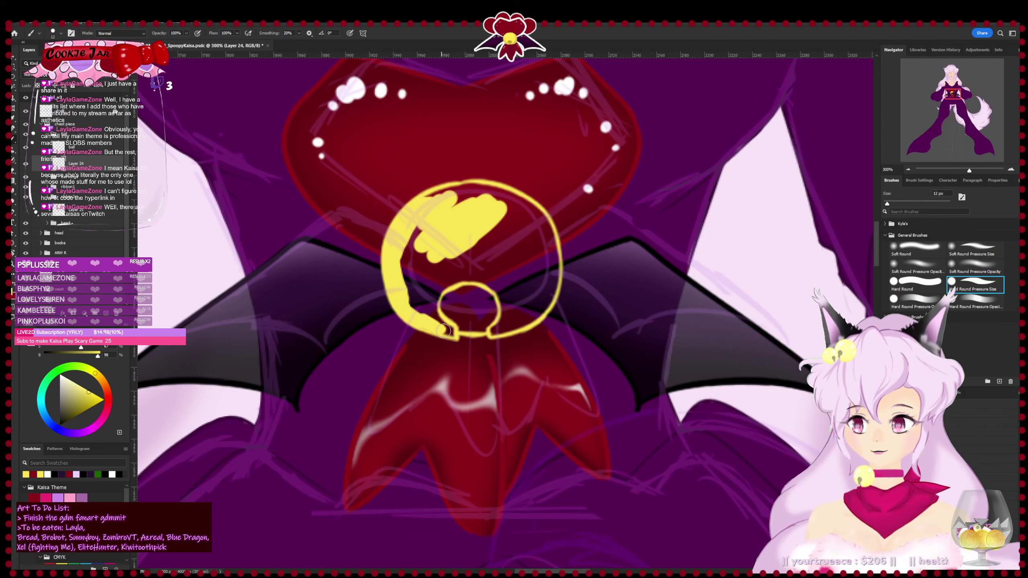
mouse_move(450, 331)
left_mouse_down()
mouse_move(406, 283)
mouse_move(427, 236)
mouse_move(410, 270)
mouse_move(400, 268)
mouse_move(431, 286)
mouse_move(432, 307)
mouse_move(439, 275)
mouse_move(433, 295)
mouse_move(474, 262)
mouse_move(435, 287)
mouse_move(491, 274)
mouse_move(461, 275)
mouse_move(495, 250)
mouse_move(457, 254)
mouse_move(479, 201)
mouse_move(439, 197)
mouse_move(491, 193)
mouse_move(452, 190)
mouse_move(516, 204)
mouse_move(504, 284)
mouse_move(451, 276)
mouse_move(498, 284)
mouse_move(490, 283)
mouse_move(512, 310)
mouse_move(503, 296)
mouse_move(505, 326)
mouse_move(494, 330)
mouse_move(518, 322)
mouse_move(494, 333)
mouse_move(528, 320)
mouse_move(512, 328)
mouse_move(546, 304)
mouse_move(549, 288)
mouse_move(544, 237)
mouse_move(516, 198)
mouse_move(548, 222)
mouse_move(548, 293)
left_mouse_up()
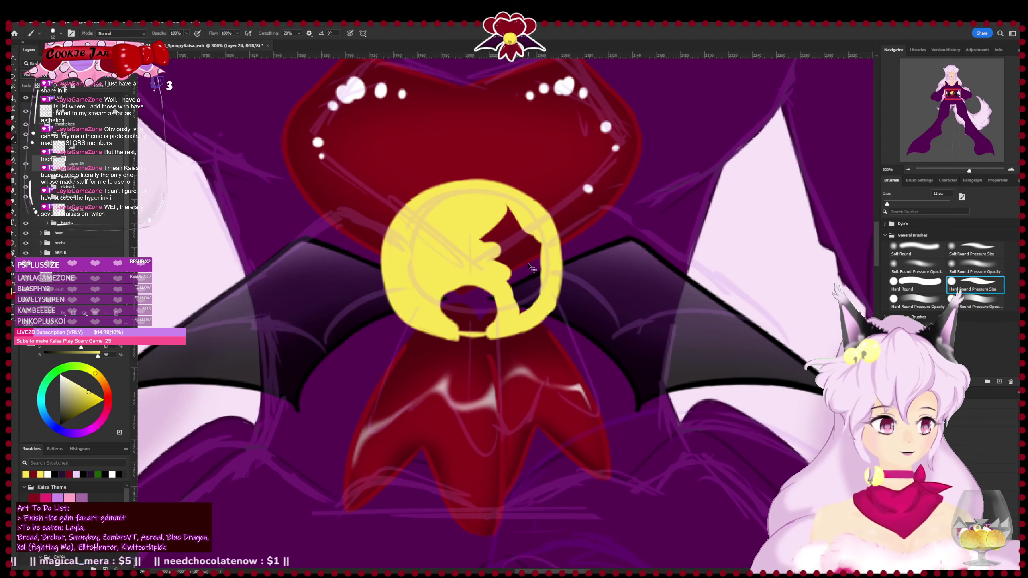
key("ctrl+s")
mouse_move(505, 200)
left_mouse_down()
mouse_move(525, 233)
mouse_move(532, 302)
mouse_move(526, 280)
left_mouse_up()
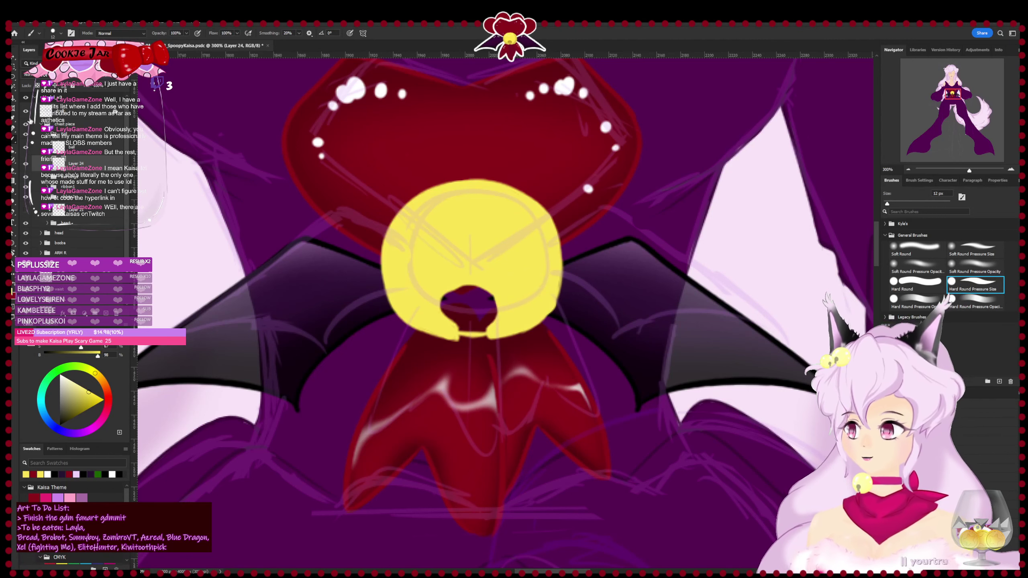
- Hide the draft sketch and touch up the right edge of the bell's yellow fill
left_click(26, 111)
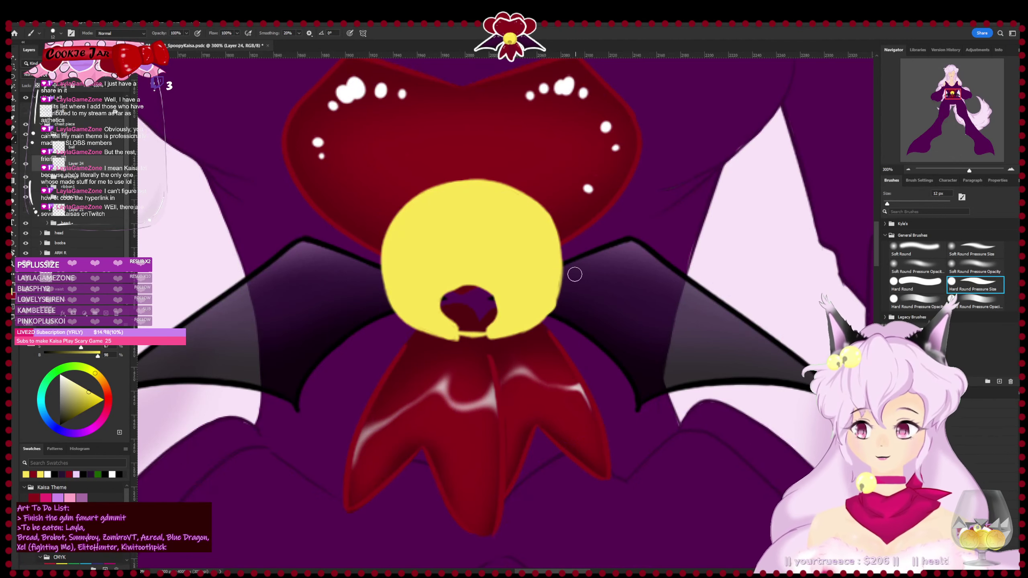
left_click_drag(557, 267, 549, 290)
key("e")
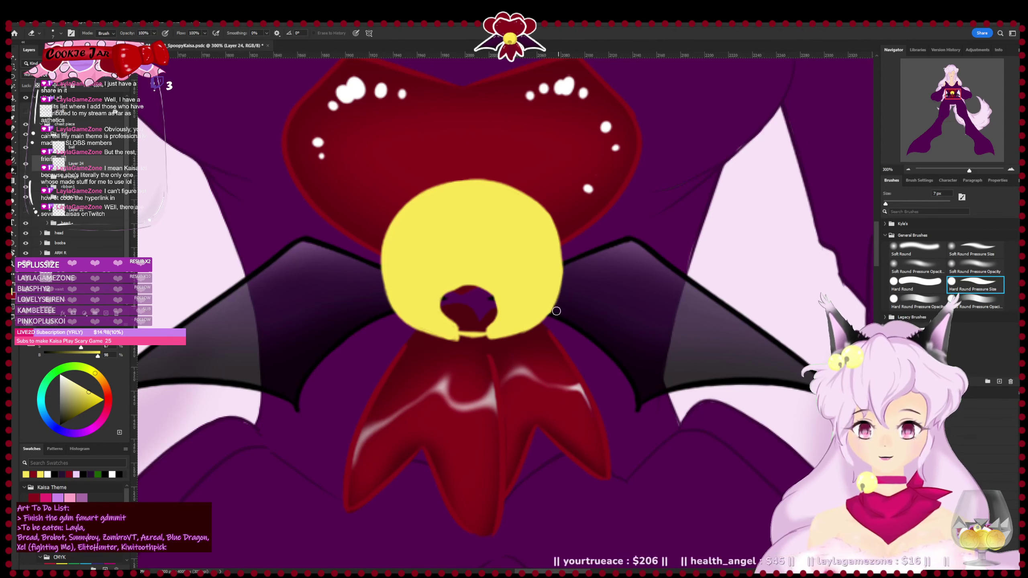
- Erase along the inner edge of the opening on the bell outline layer and hide the yellow fill layer
left_click(88, 147)
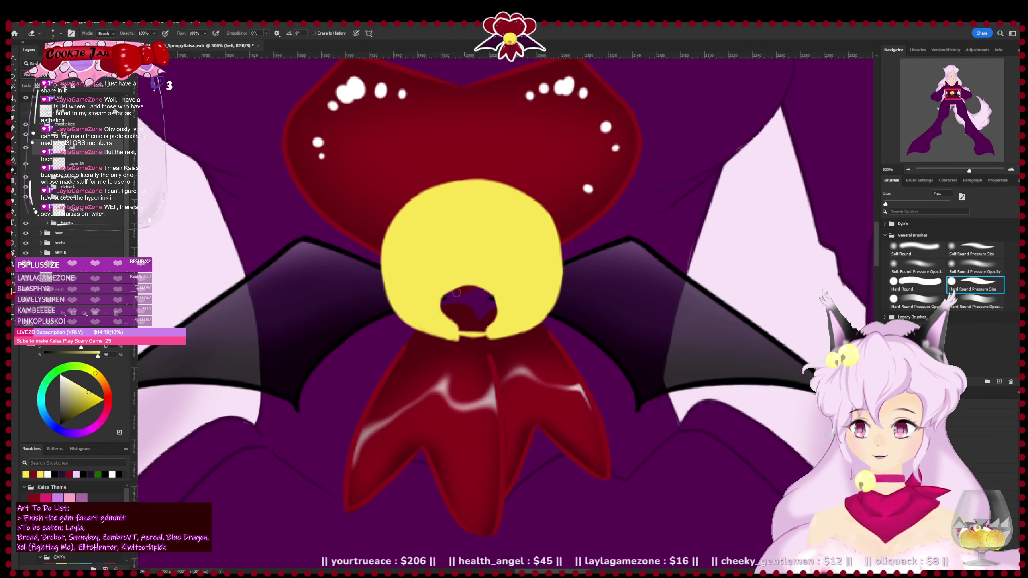
left_click_drag(450, 297, 475, 291)
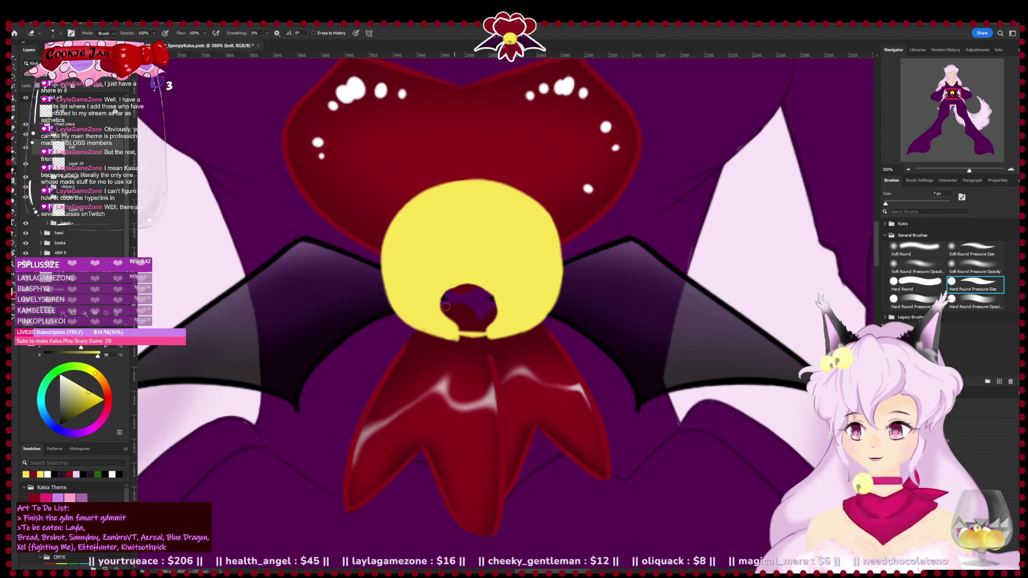
key("Delete")
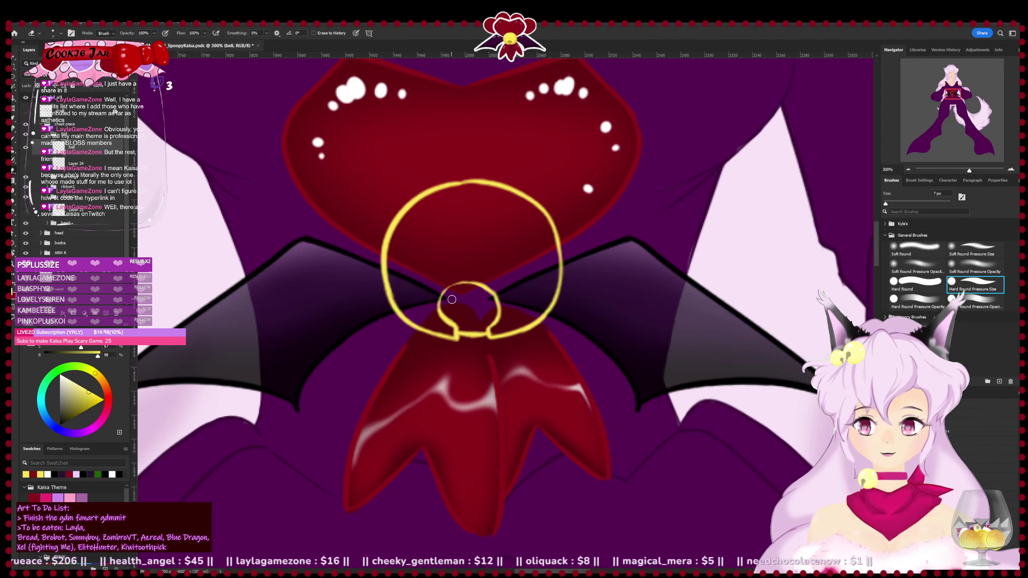
- Refine the yellow outline around the bell's opening and lower left edge with a smaller brush and the eraser
key("b")
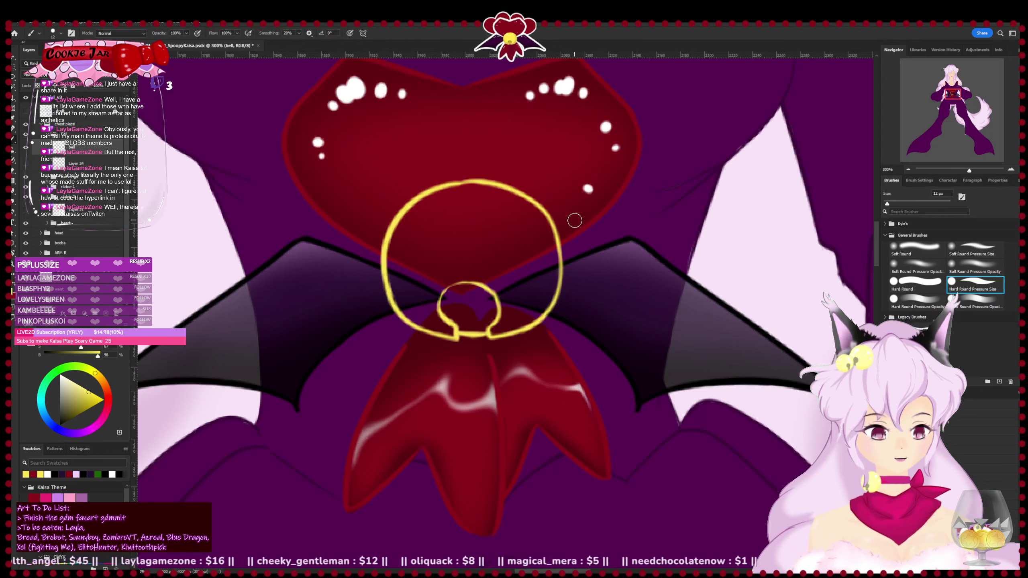
key("bracketleft")
key("bracketleft")
key("bracketleft")
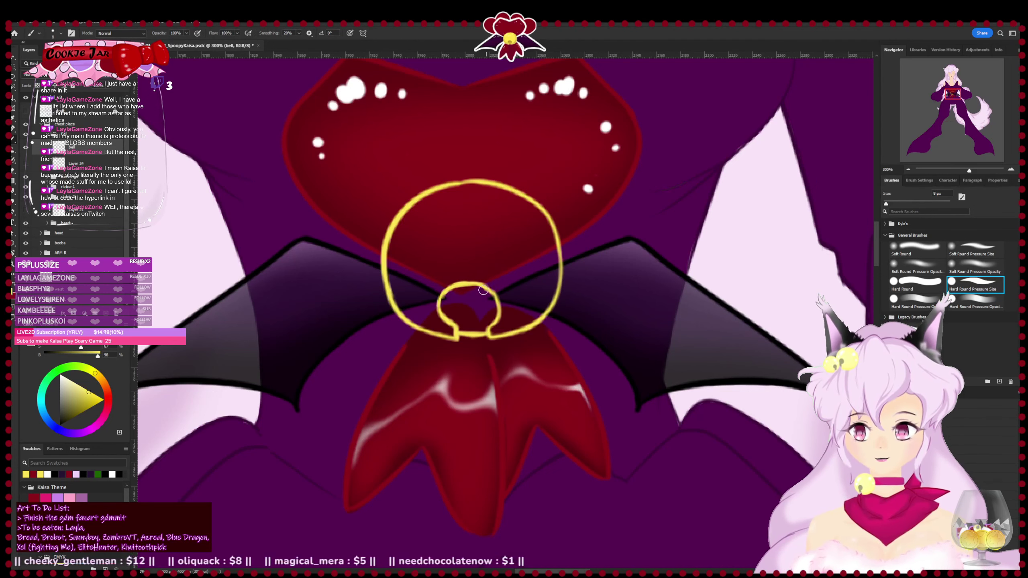
key("e")
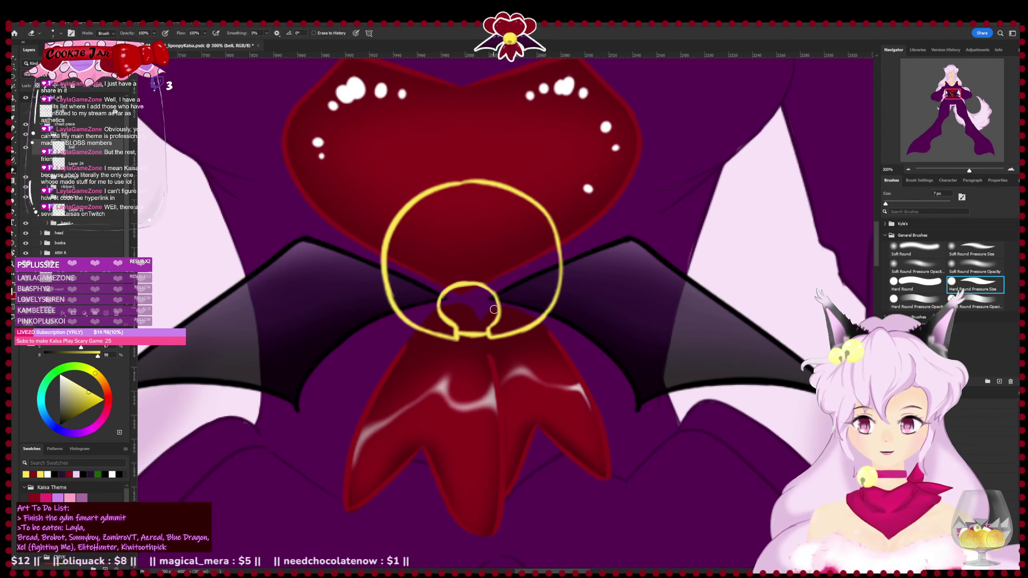
key("b")
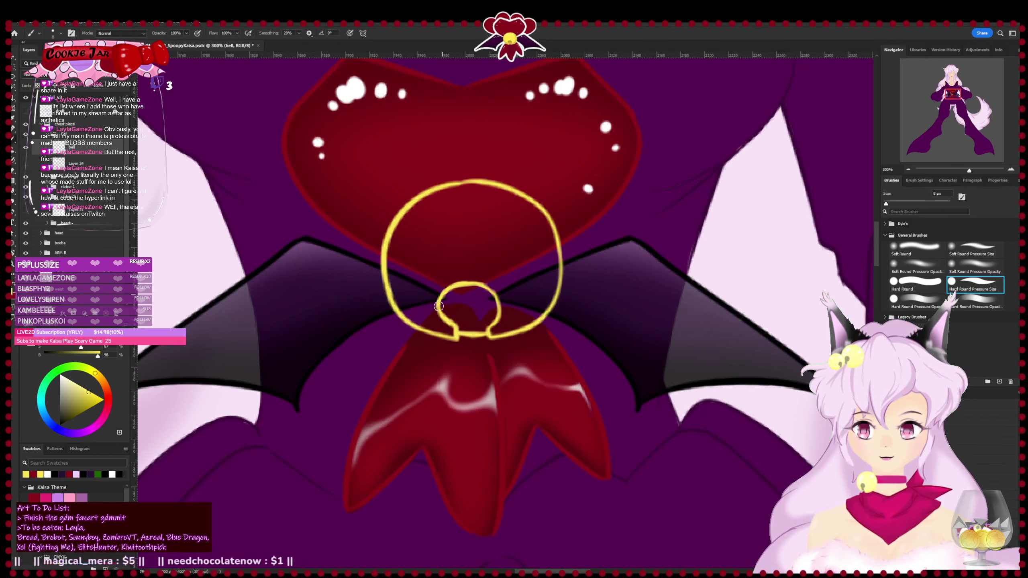
key("e")
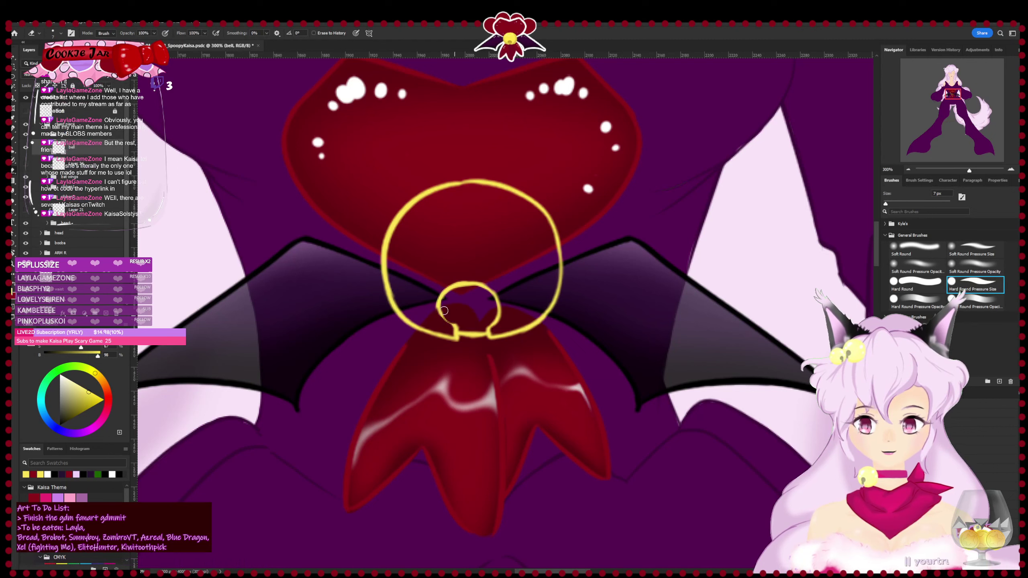
key("b")
key("e")
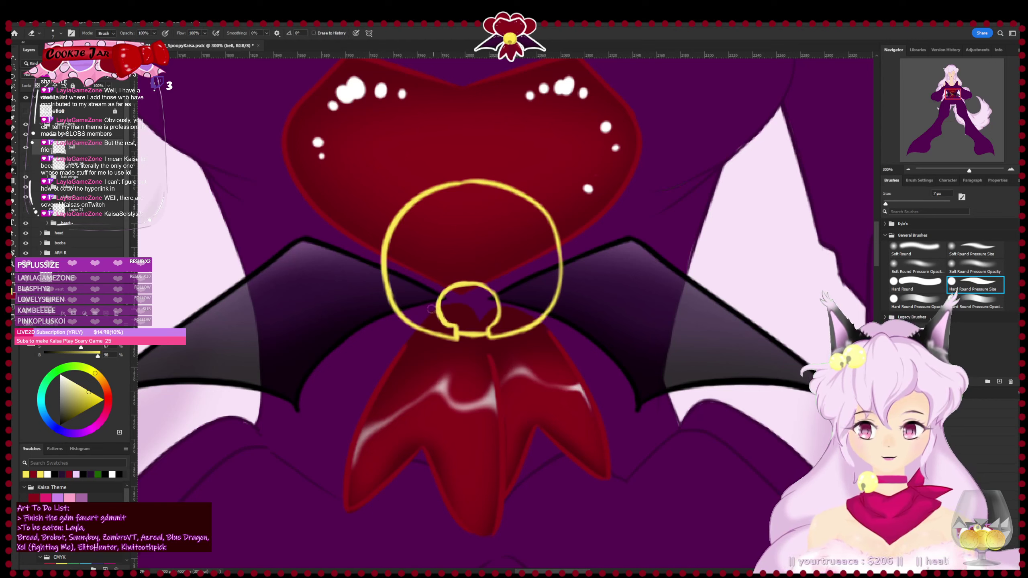
left_click_drag(423, 325, 442, 331)
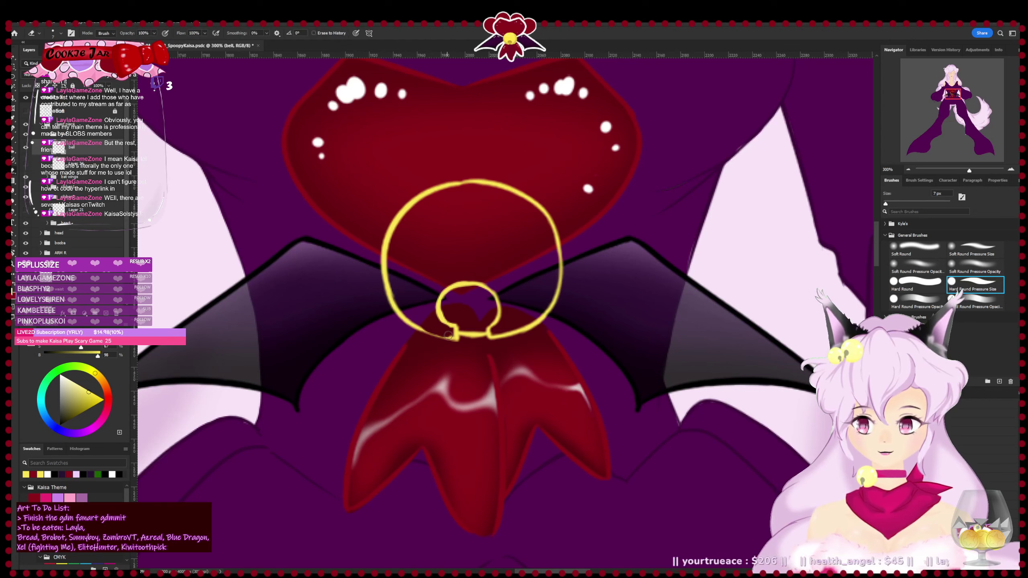
key("b")
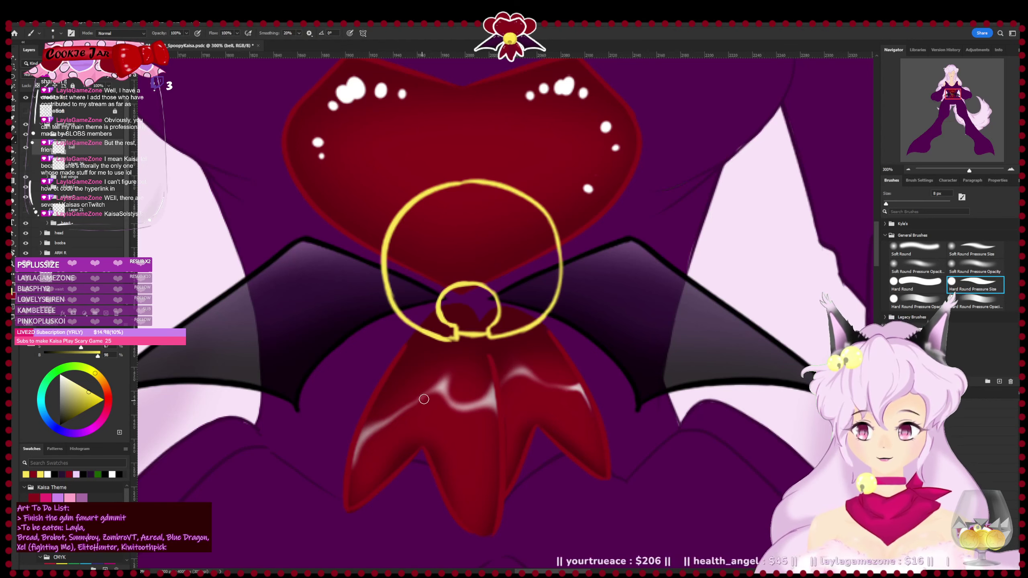
key("e")
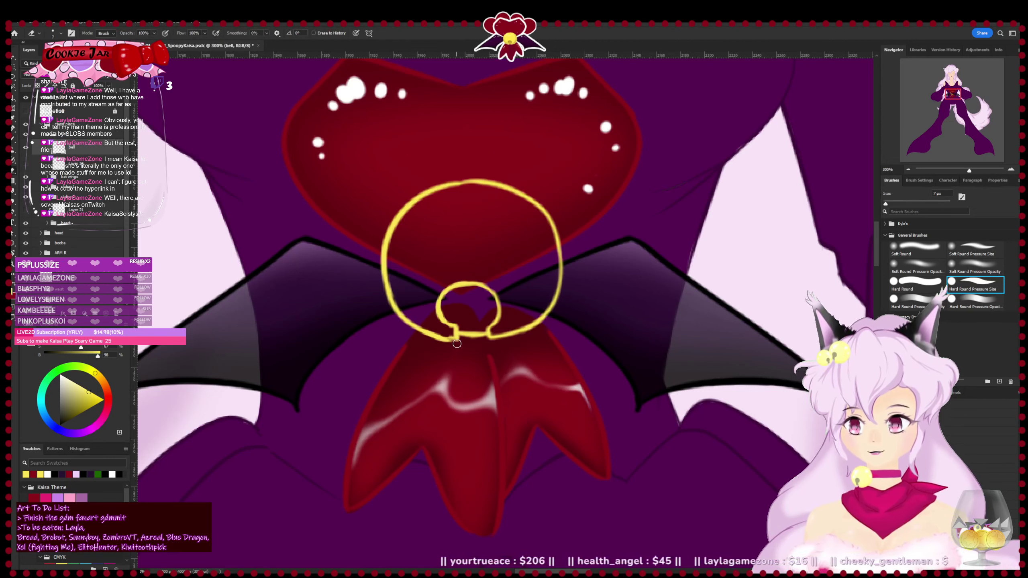
- Select the left half of the bell outline with the Rectangular Marquee and delete it from the bell layer
left_click(15, 65)
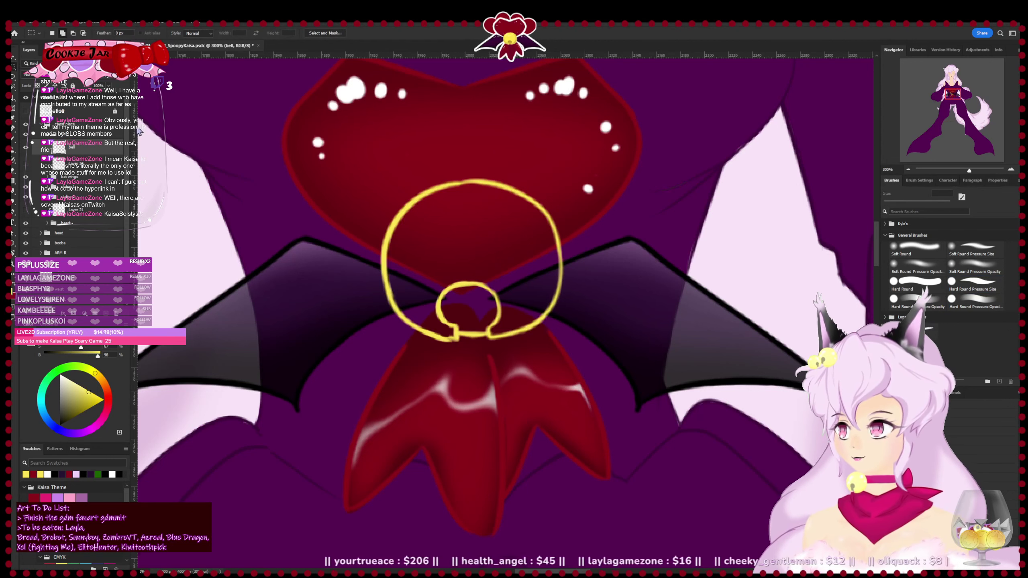
left_click_drag(348, 128, 471, 386)
key("Return")
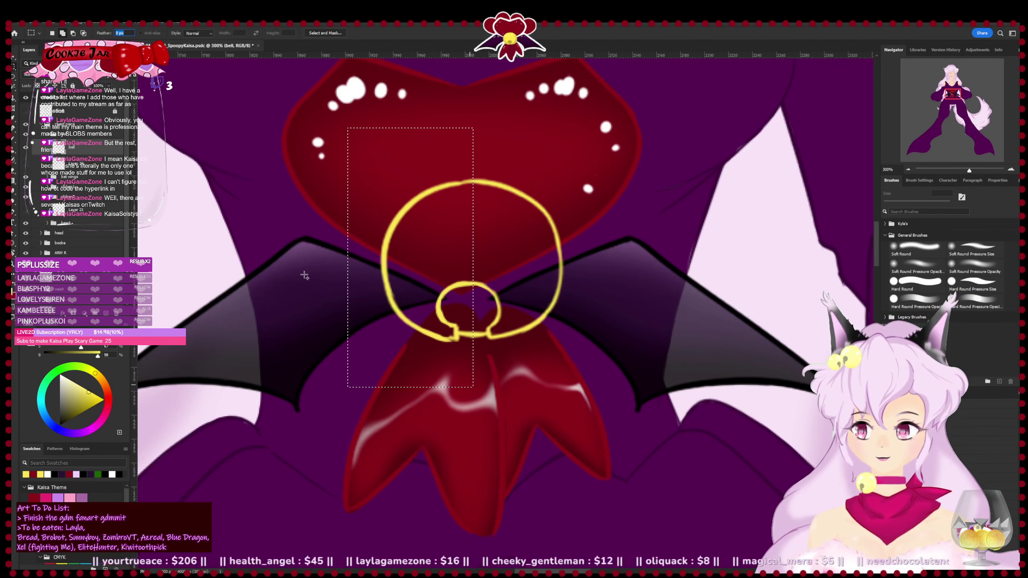
key("BackSpace")
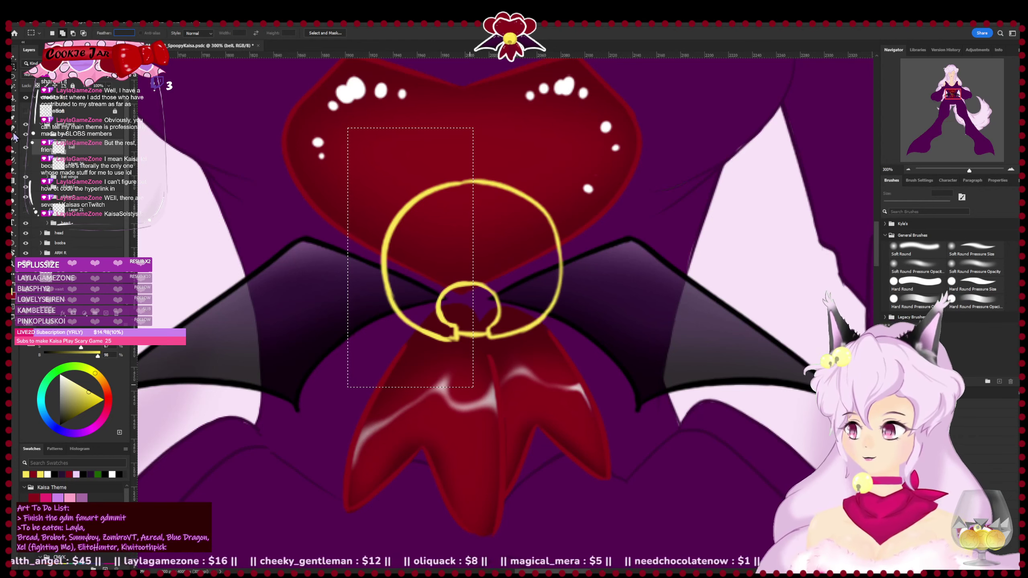
left_click(73, 145)
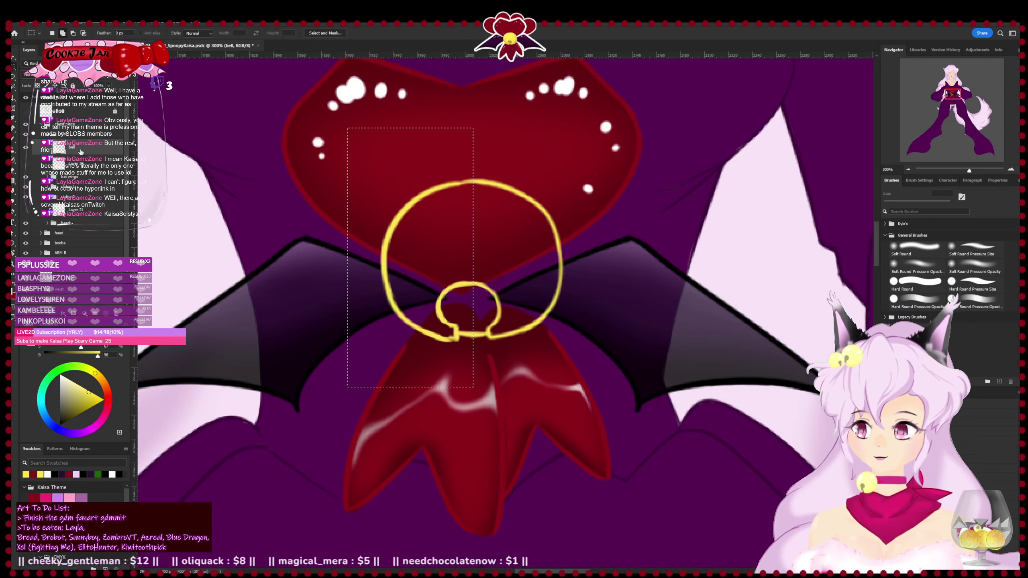
key("Delete")
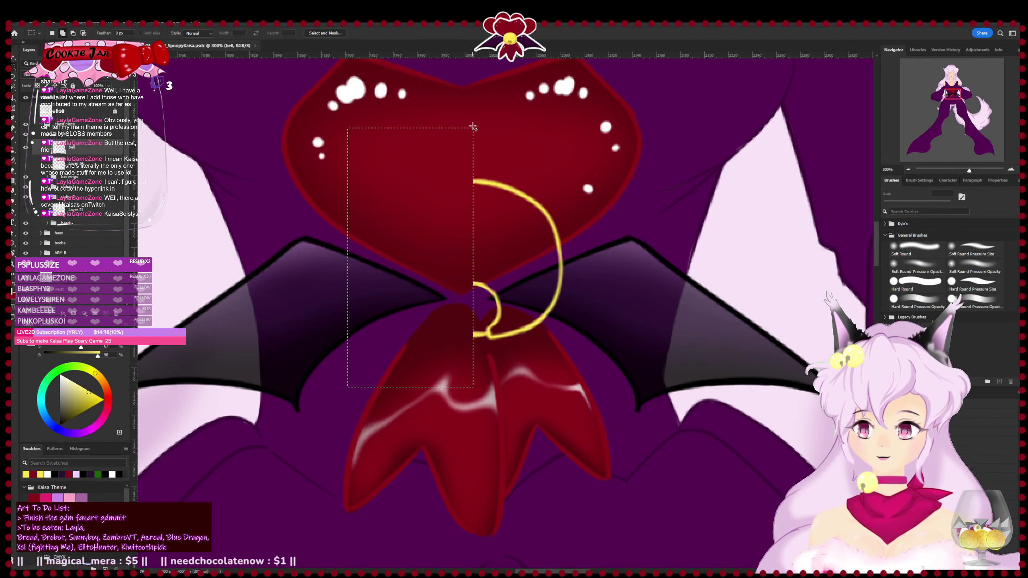
- Copy the right half of the bell outline to a new layer, flip it horizontally and join it as the left half
left_click_drag(473, 125, 582, 387)
key("ctrl+d")
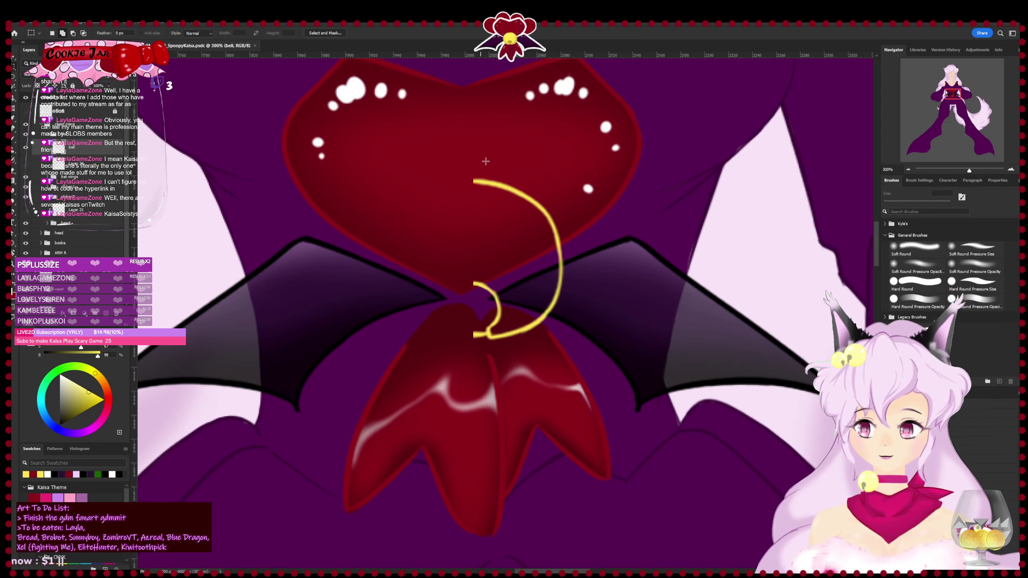
left_click_drag(511, 239, 576, 364)
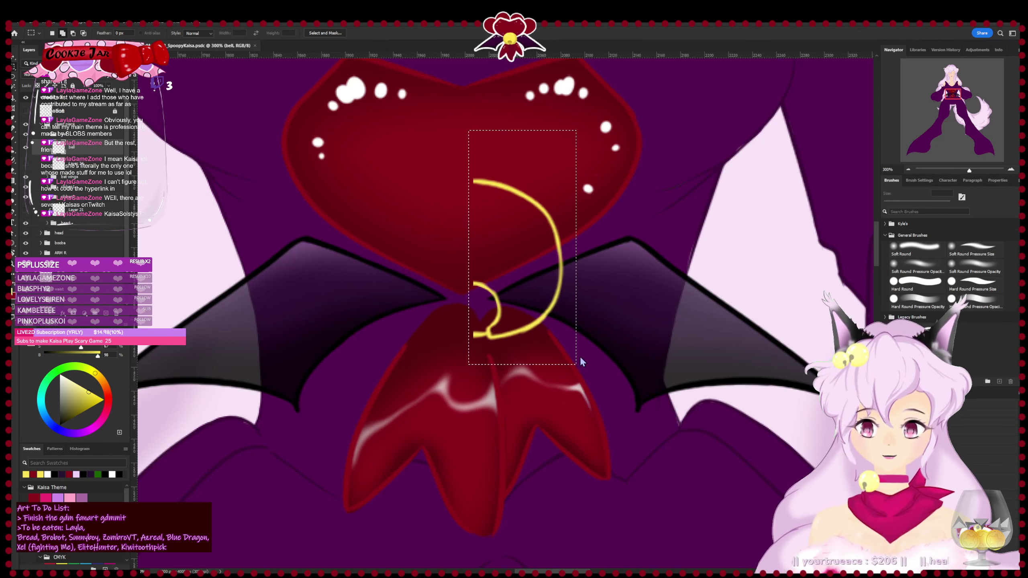
key("ctrl+j")
key("ctrl+t")
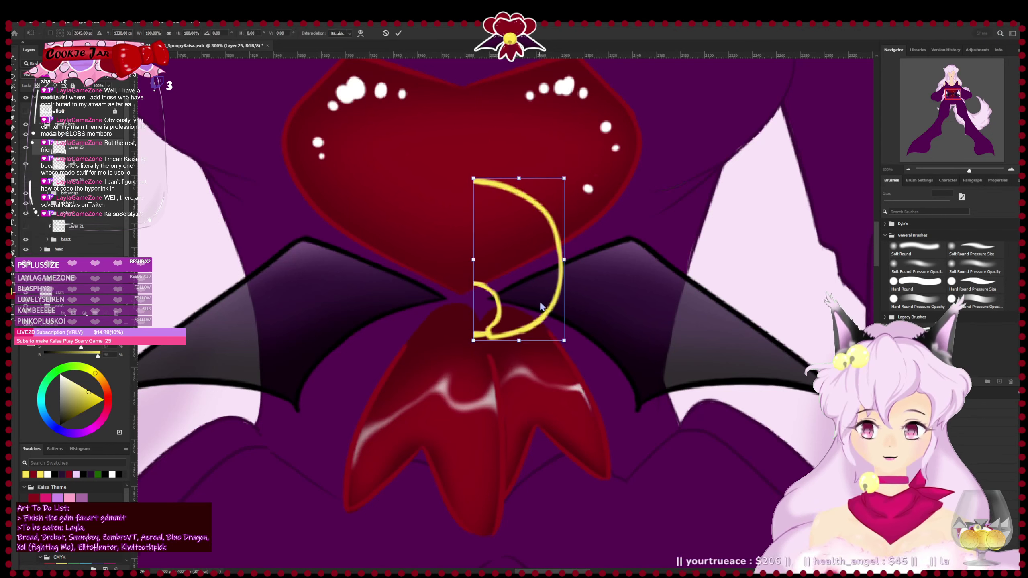
left_click(574, 464)
left_click_drag(521, 279, 441, 283)
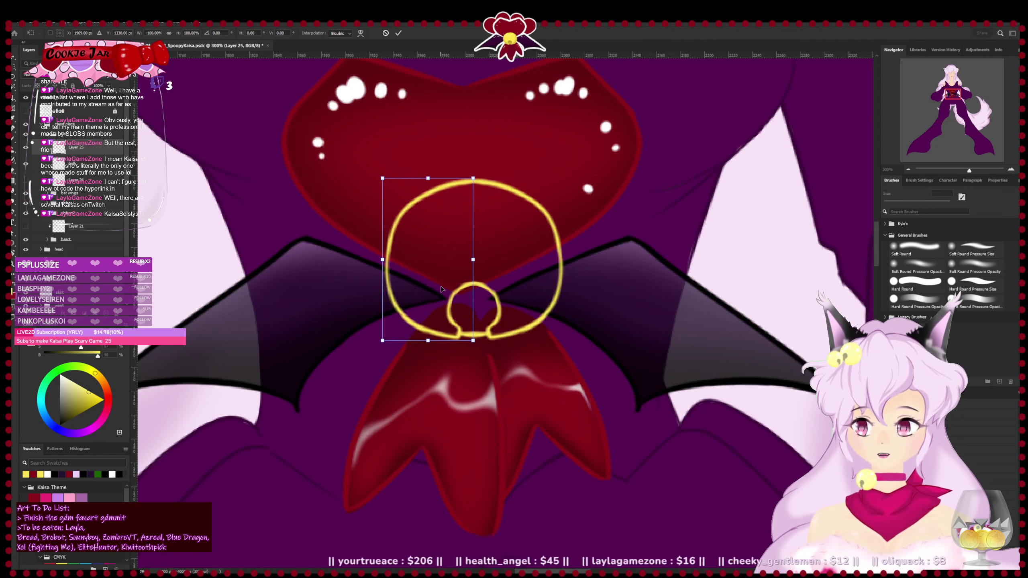
key("Return")
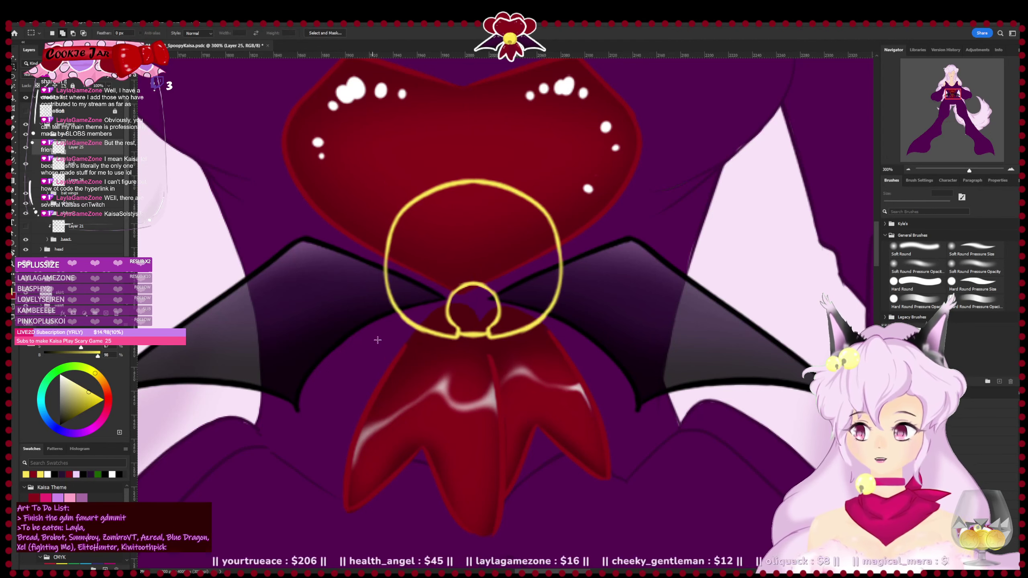
- Save the document, merge the mirrored half into the bell outline layer and show the yellow fill layer again
key("ctrl+s")
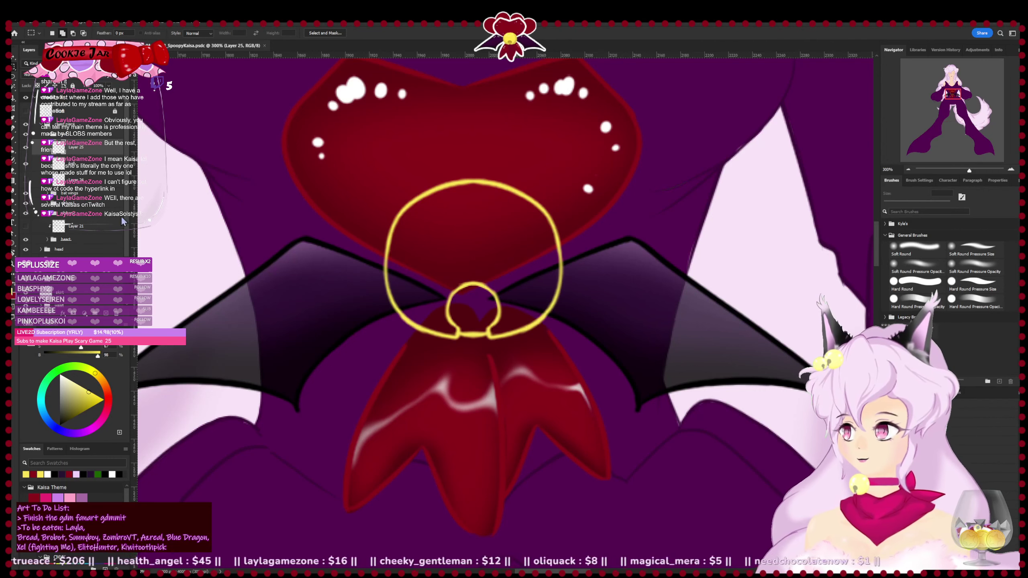
key("ctrl+e")
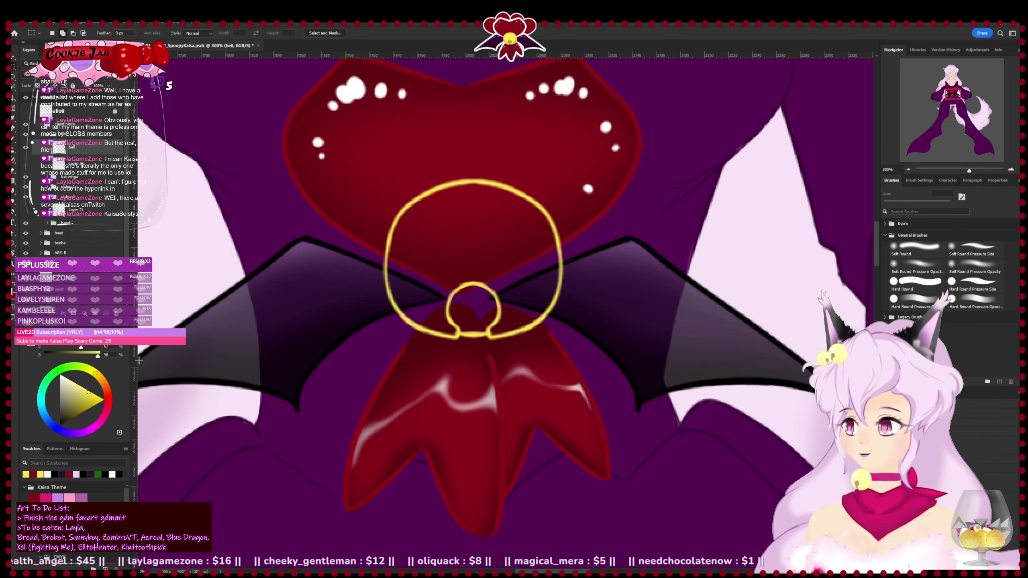
key("alt+BackSpace")
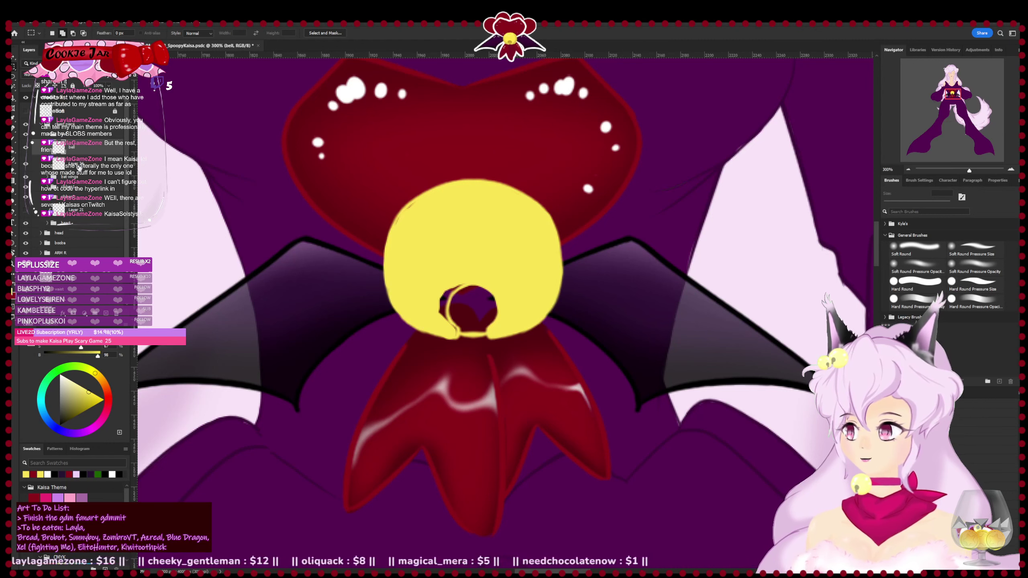
- Paint the missing yellow fill beside the bell's opening and along its edges on the fill layer
left_click(80, 166)
key("b")
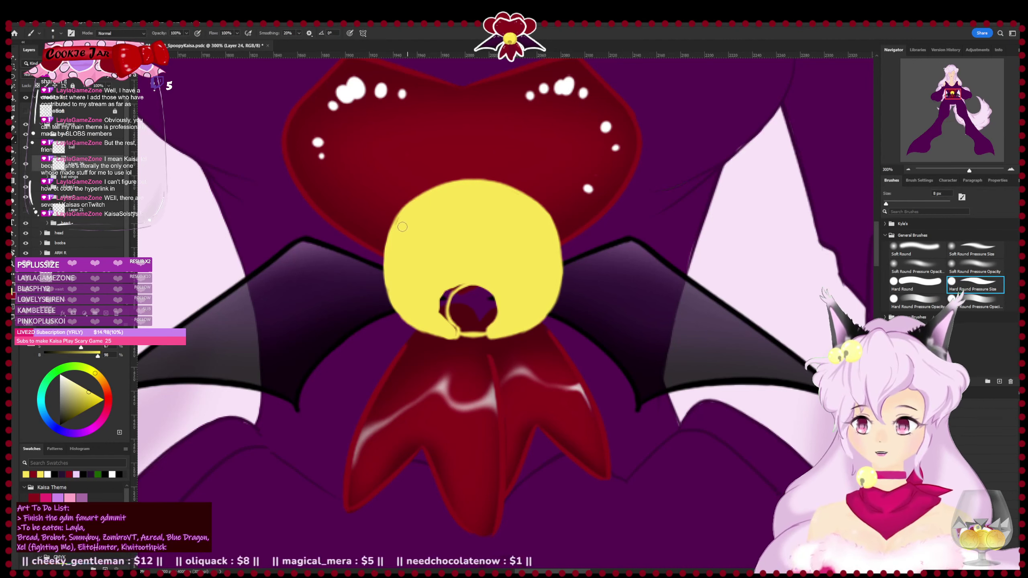
mouse_move(469, 283)
left_mouse_down()
mouse_move(444, 310)
mouse_move(451, 327)
left_mouse_up()
left_click_drag(479, 256, 468, 288)
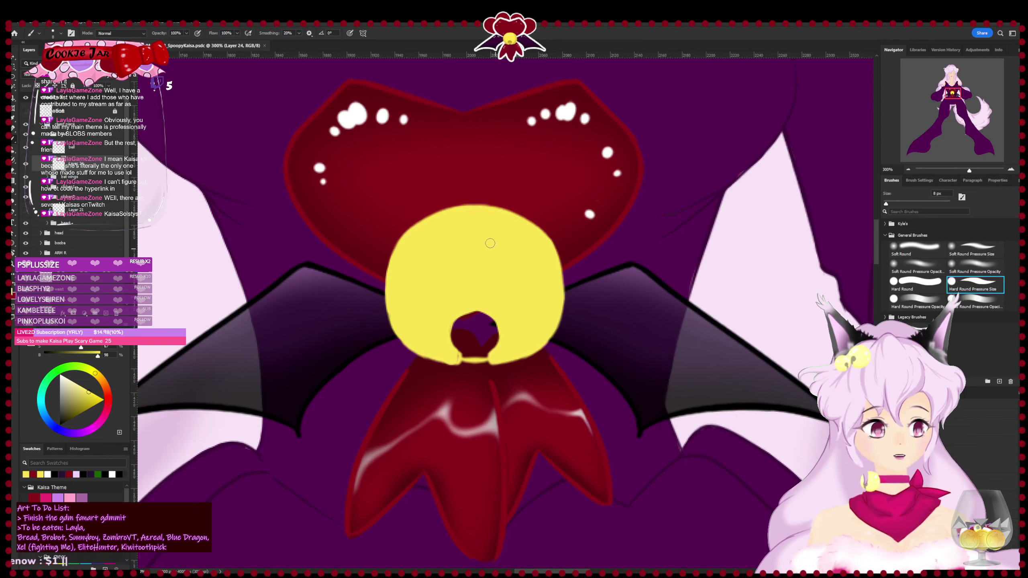
left_click_drag(543, 247, 553, 264)
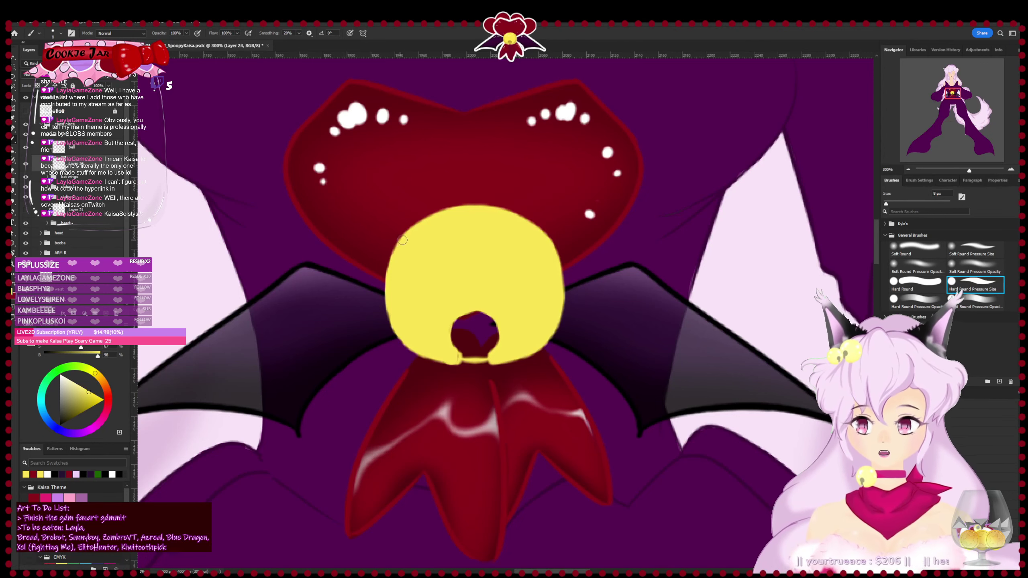
- Clean up the fill along the bell's left edge and opening with the eraser and brush, and save the document
key("e")
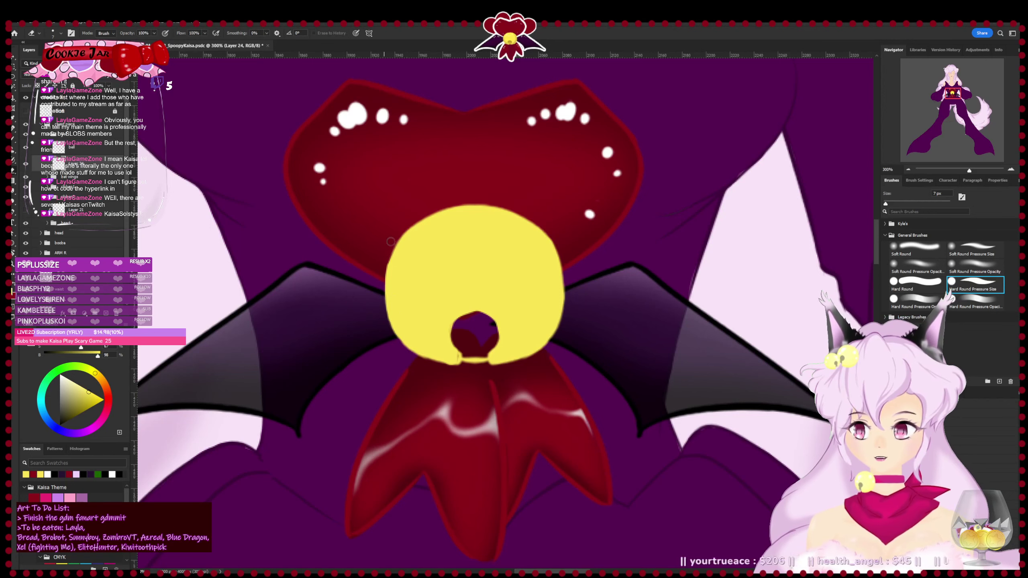
mouse_move(392, 243)
left_mouse_down()
mouse_move(384, 308)
mouse_move(387, 318)
mouse_move(390, 280)
mouse_move(395, 320)
mouse_move(396, 292)
left_mouse_up()
key("b")
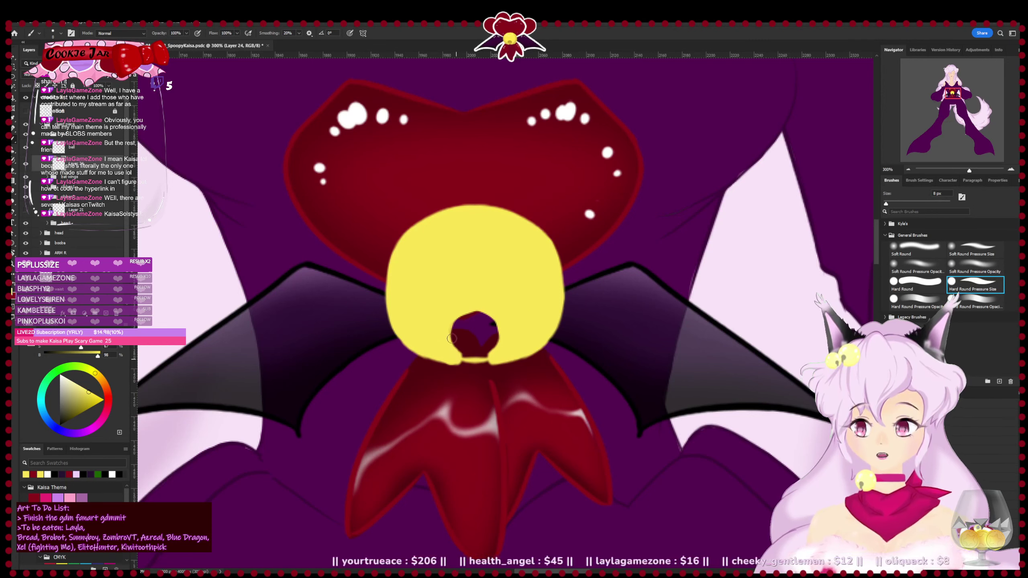
key("e")
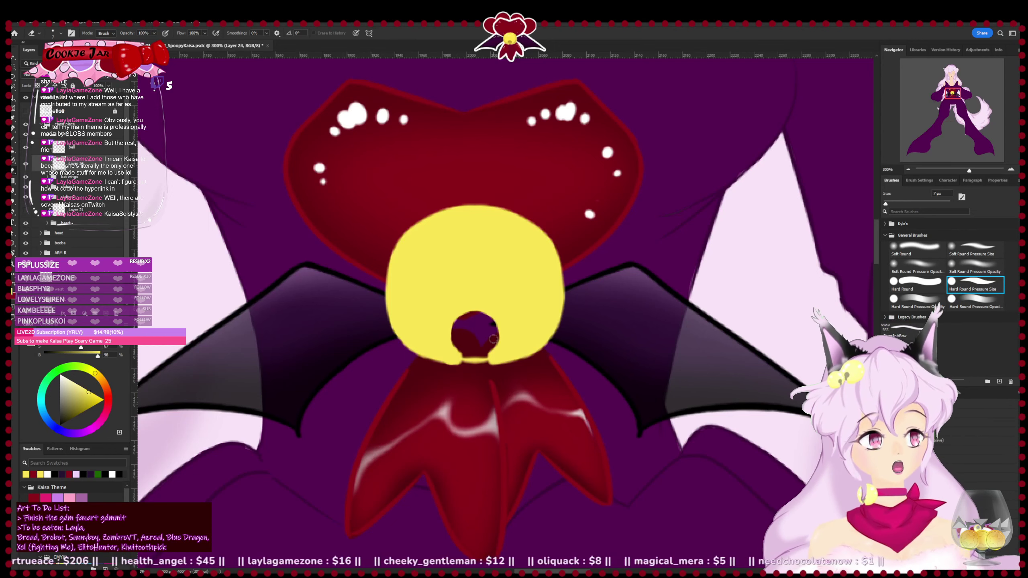
key("ctrl+s")
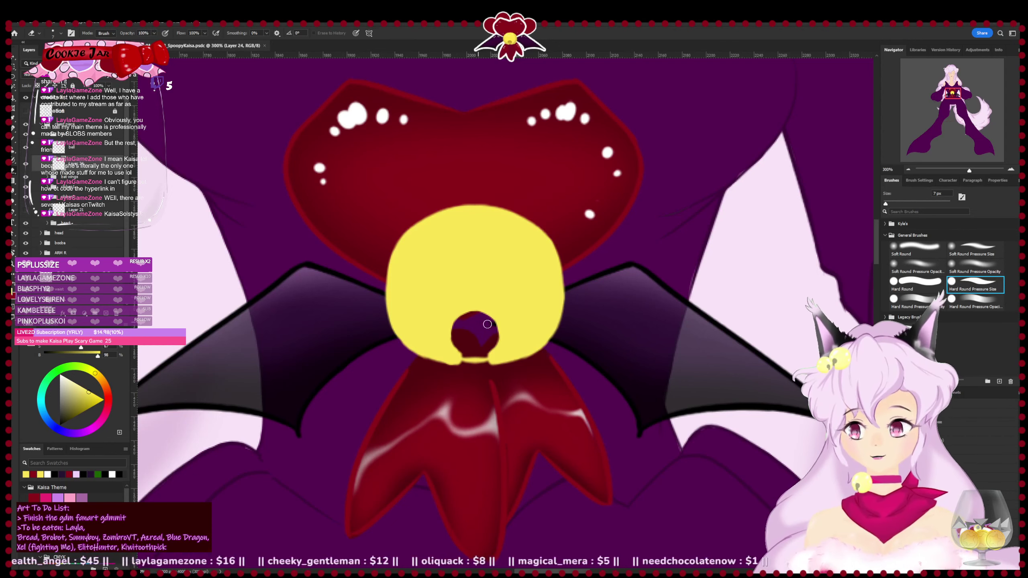
left_click_drag(493, 331, 498, 341)
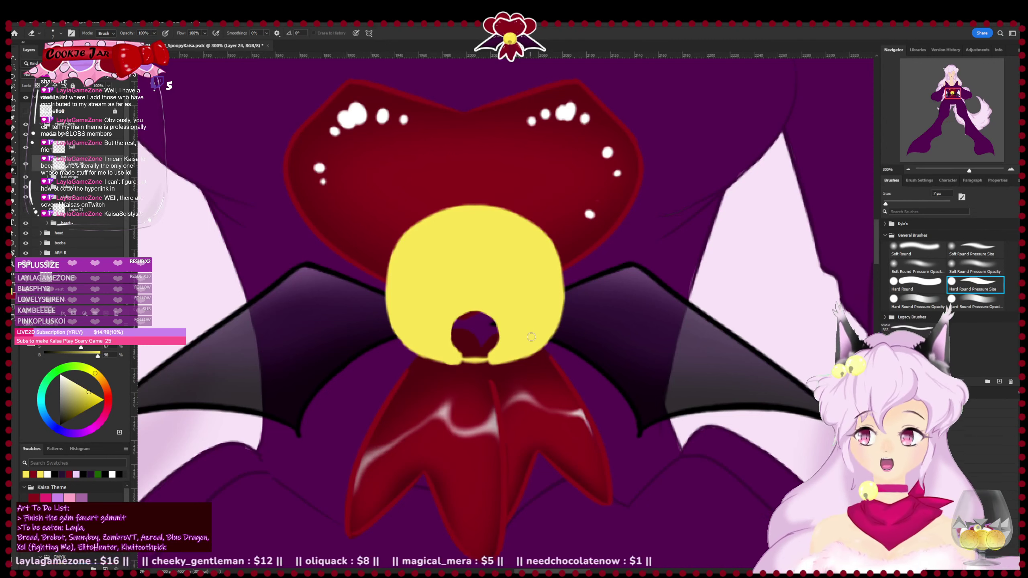
- Choose a dark yellow, add a new layer clipped to the bell fill and save the document
left_click(25, 172)
left_click(25, 177)
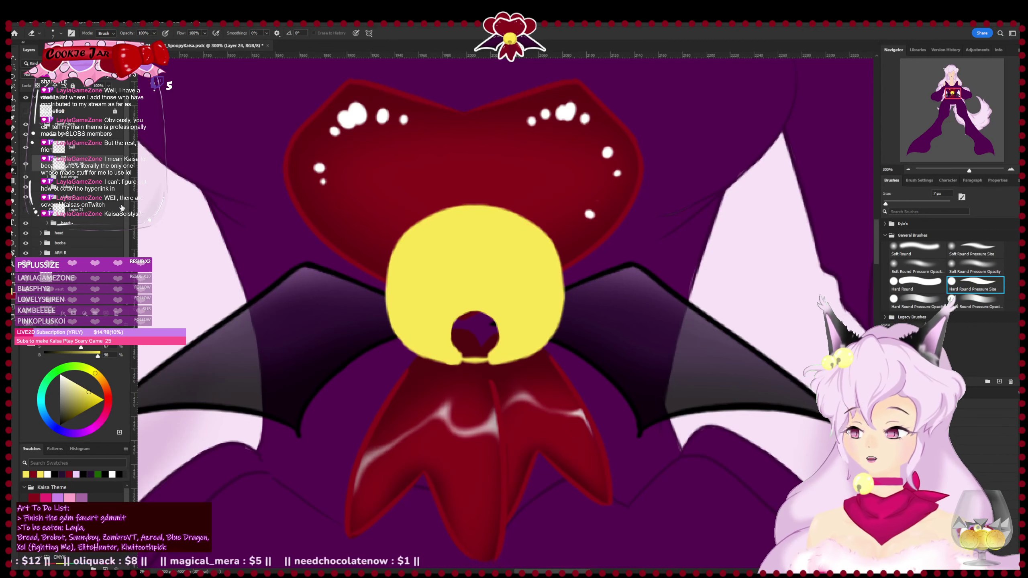
left_click_drag(80, 412, 84, 425)
scroll(103, 300, "up", 1)
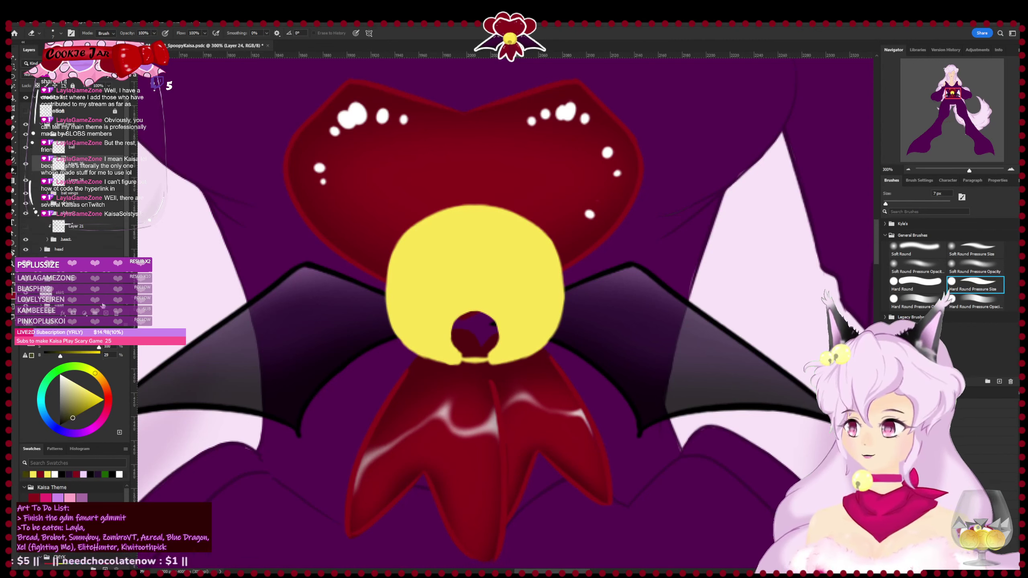
key("ctrl+alt+g")
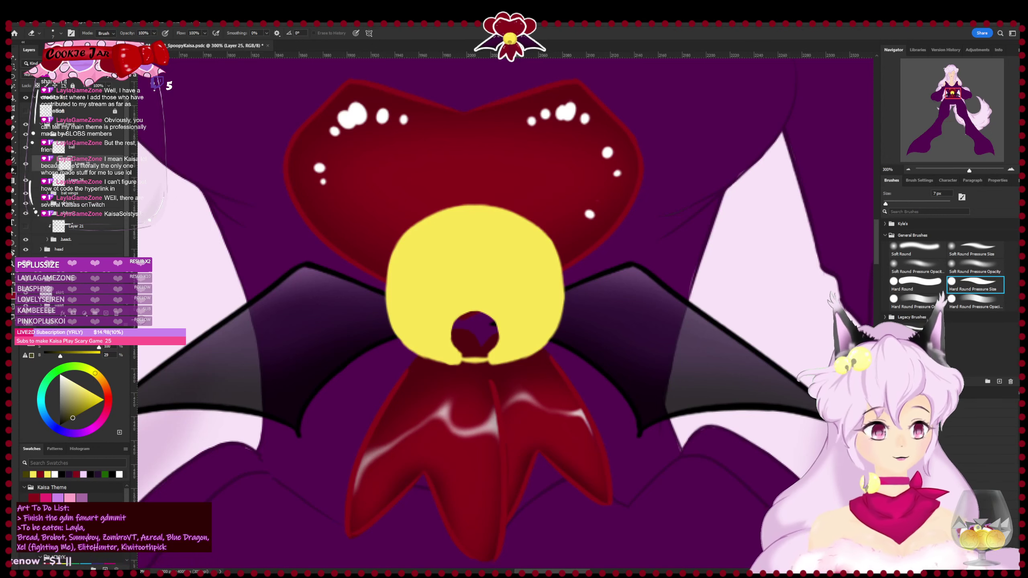
key("ctrl+s")
- Shade the bell's sides and lower edge in dark yellow with large and smaller Soft Round Pressure Opacity brushes
left_click(975, 268)
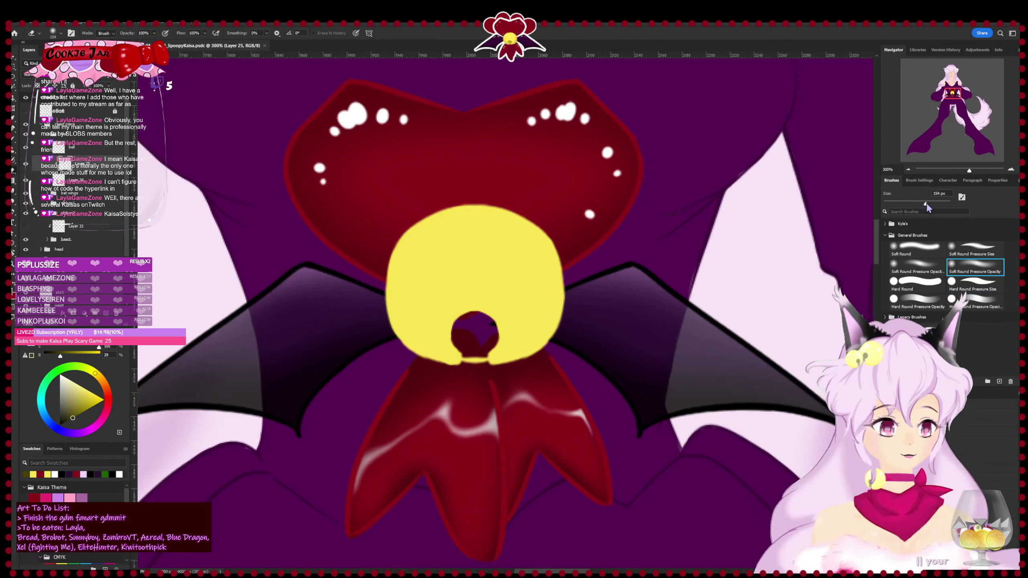
left_click(984, 288)
key("b")
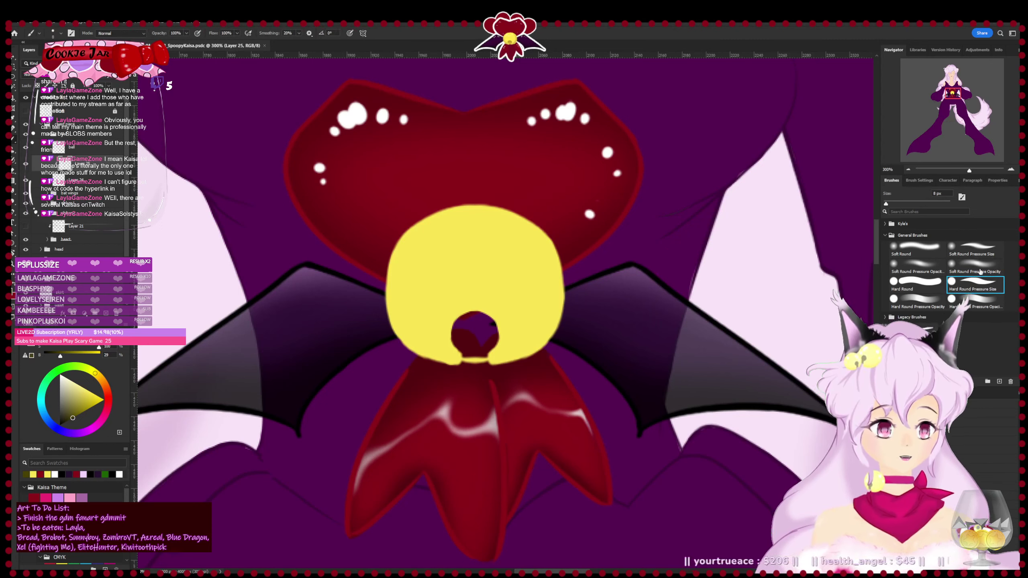
left_click(981, 271)
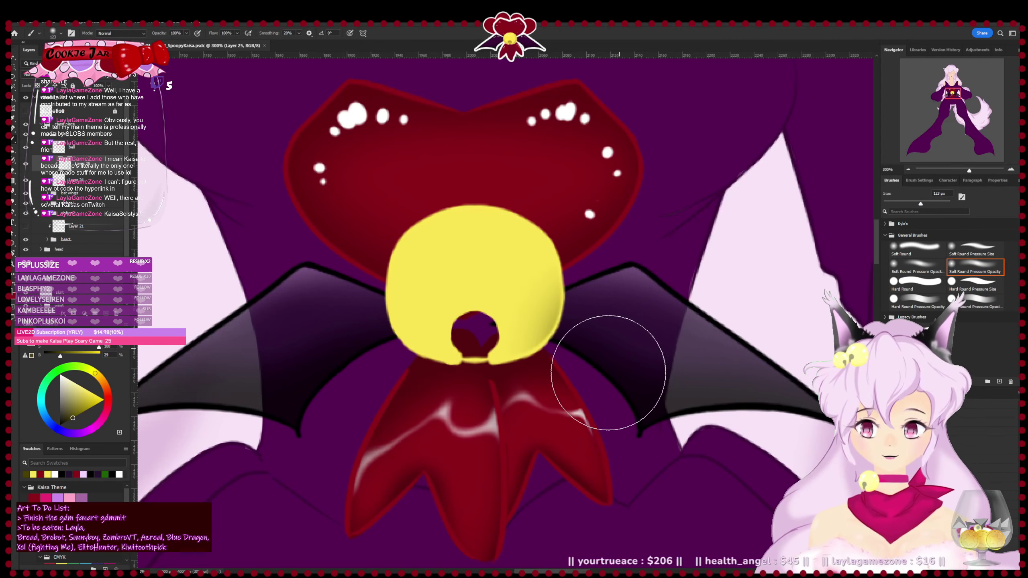
mouse_move(609, 373)
left_mouse_down()
mouse_move(509, 409)
mouse_move(344, 360)
mouse_move(360, 395)
mouse_move(445, 439)
mouse_move(329, 345)
mouse_move(356, 395)
mouse_move(475, 441)
mouse_move(597, 418)
left_mouse_up()
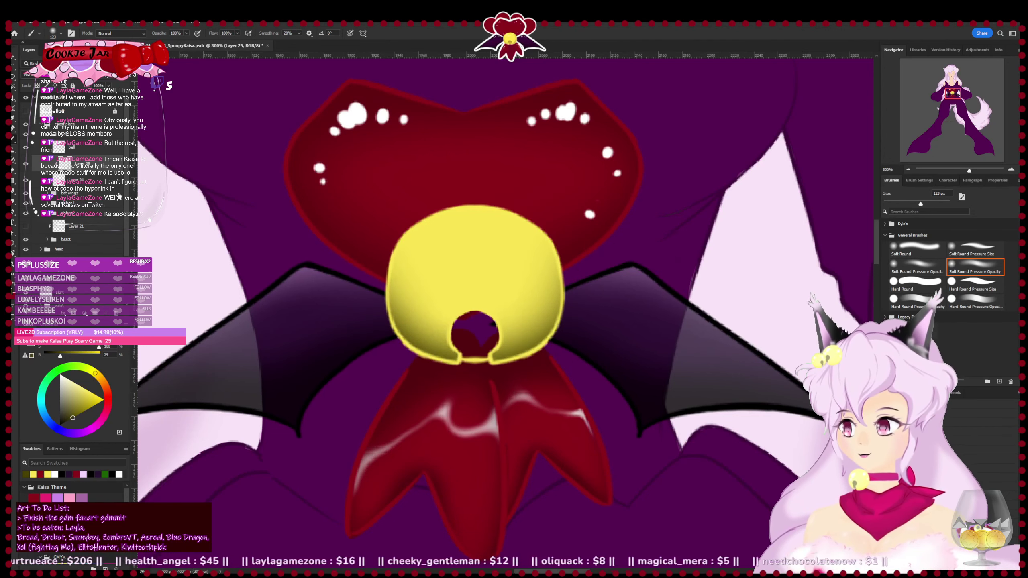
left_click_drag(920, 204, 904, 204)
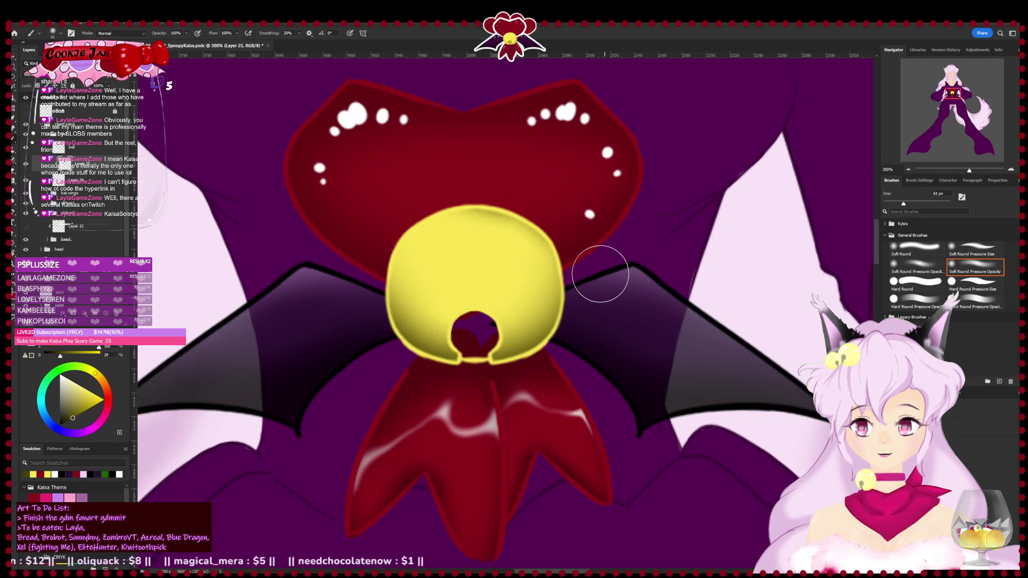
key("ctrl+minus")
key("ctrl+minus")
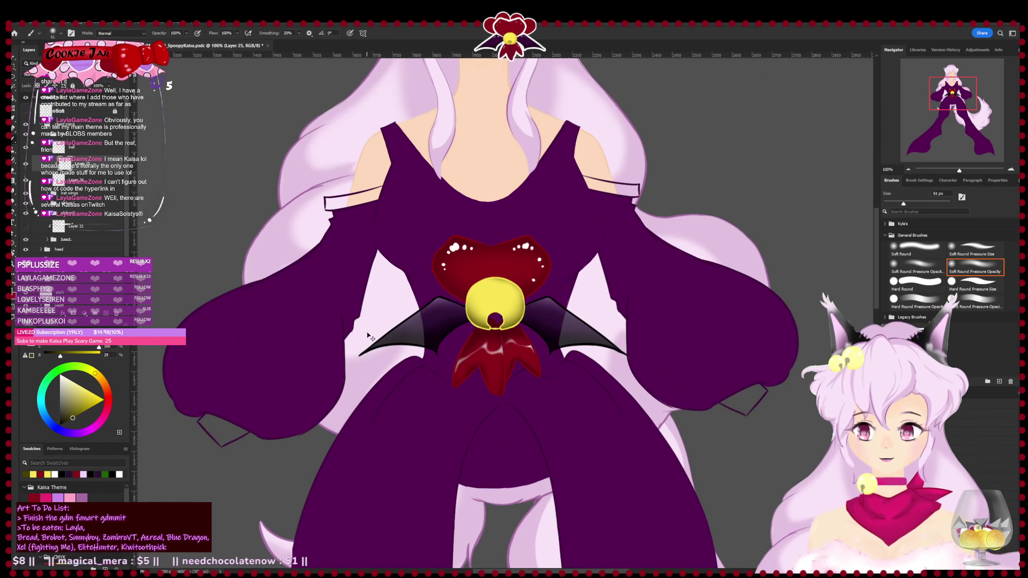
- Trim the upper part of the bell's shading into a curved shadow with hard and soft erasers, and save the document
key("ctrl+plus")
key("ctrl+plus")
key("e")
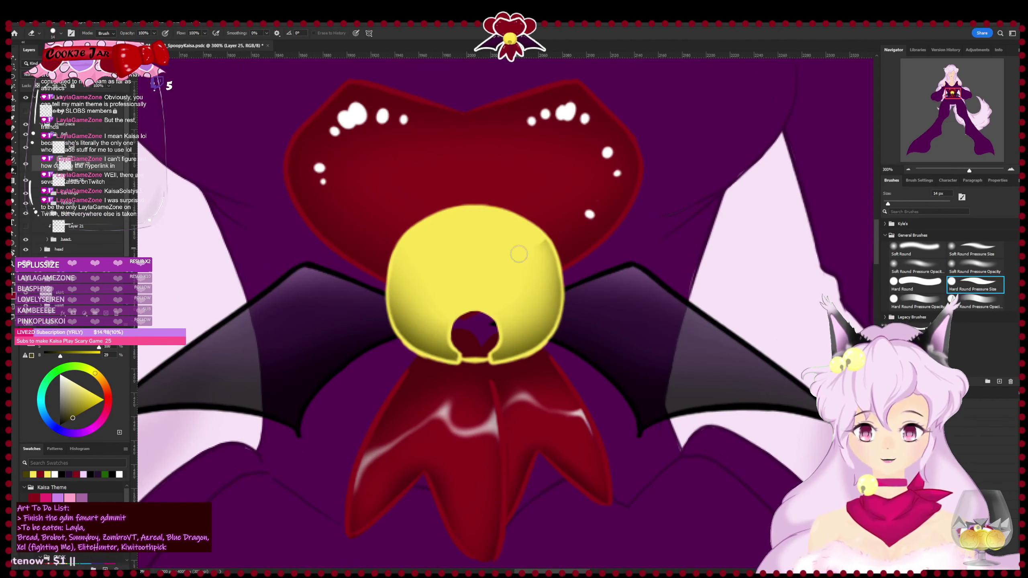
left_click(975, 267)
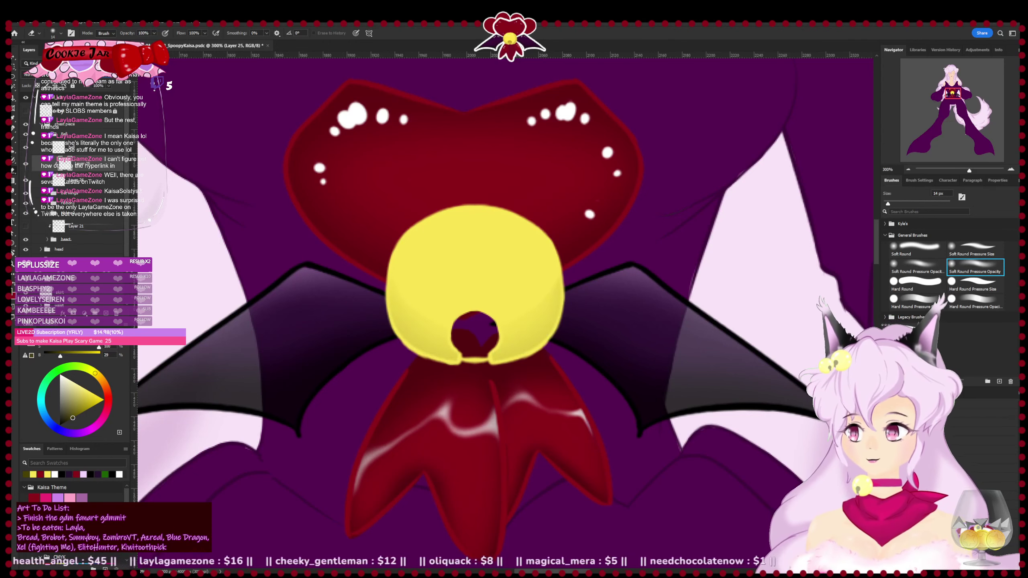
key("ctrl+z")
key("ctrl+shift+z")
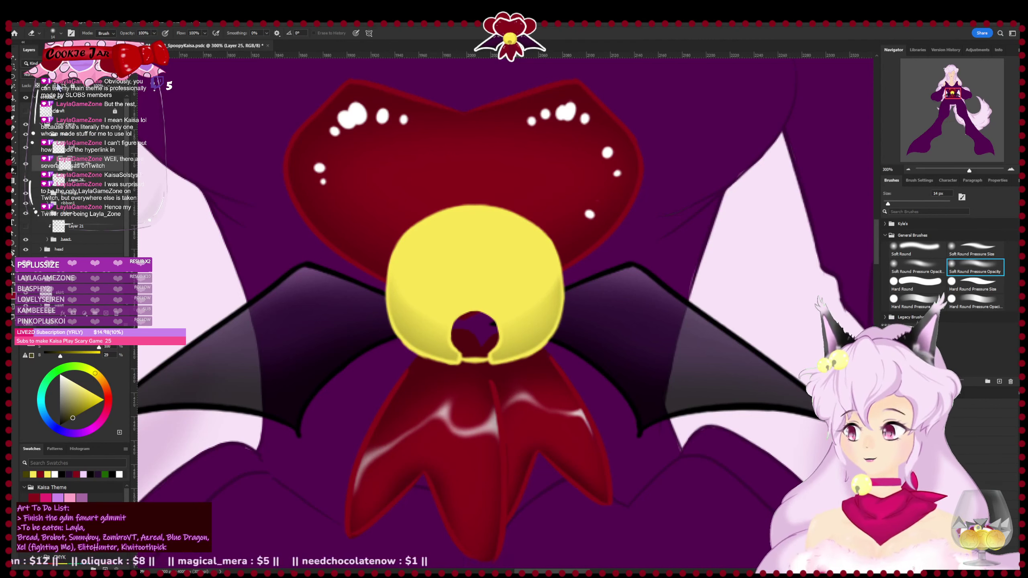
key("ctrl+z")
key("ctrl+shift+z")
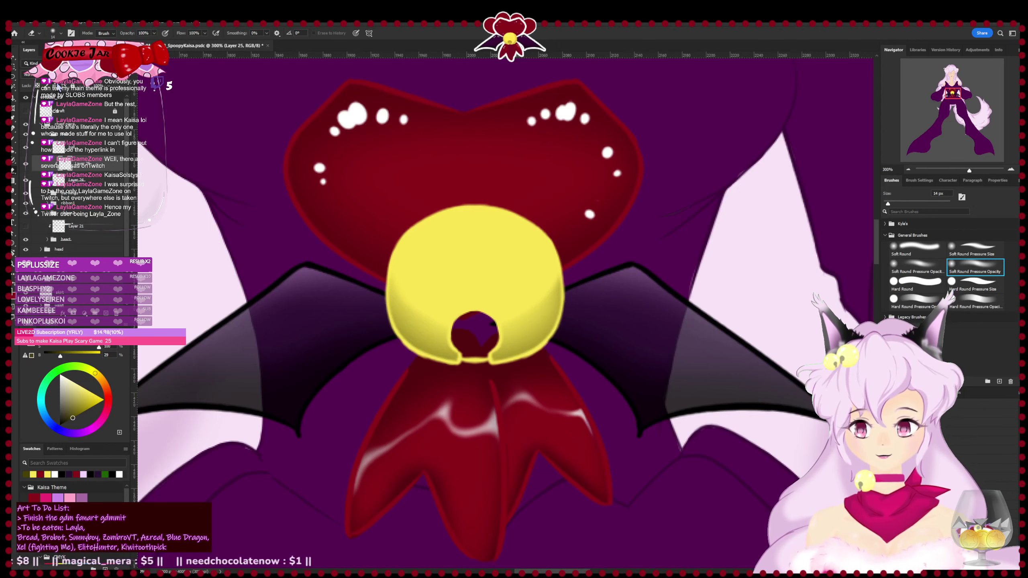
left_click_drag(415, 340, 400, 386)
key("ctrl+s")
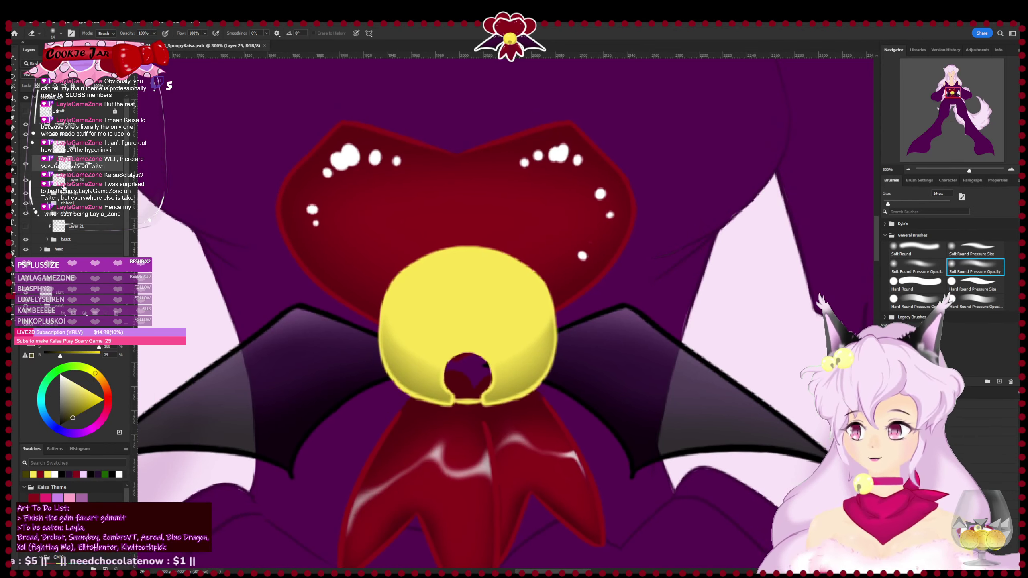
- Add another clipped layer for the bell and set up a white Hard Round Pressure Size brush at 11 px
left_click(107, 315)
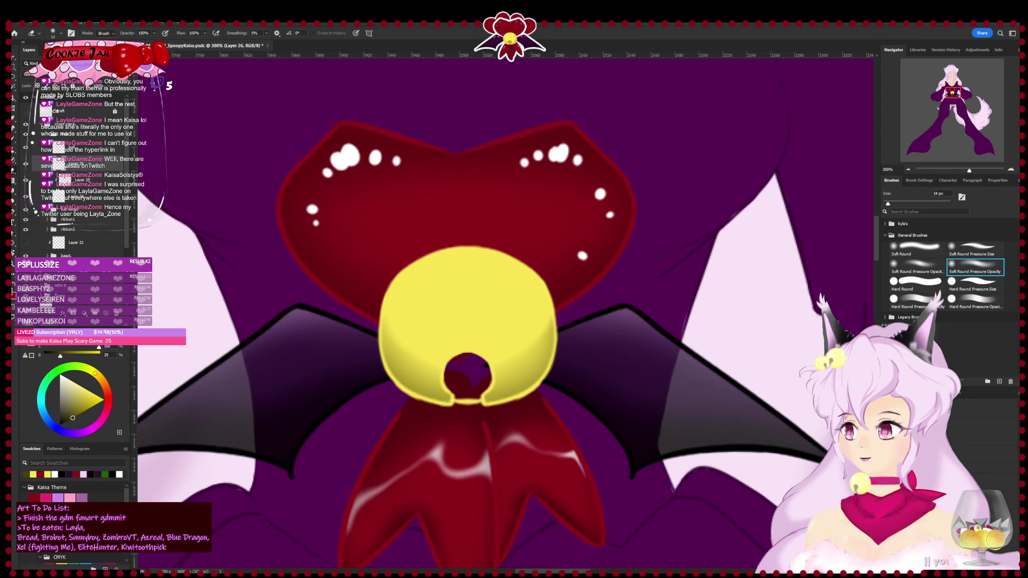
key("ctrl+alt+g")
left_click(60, 375)
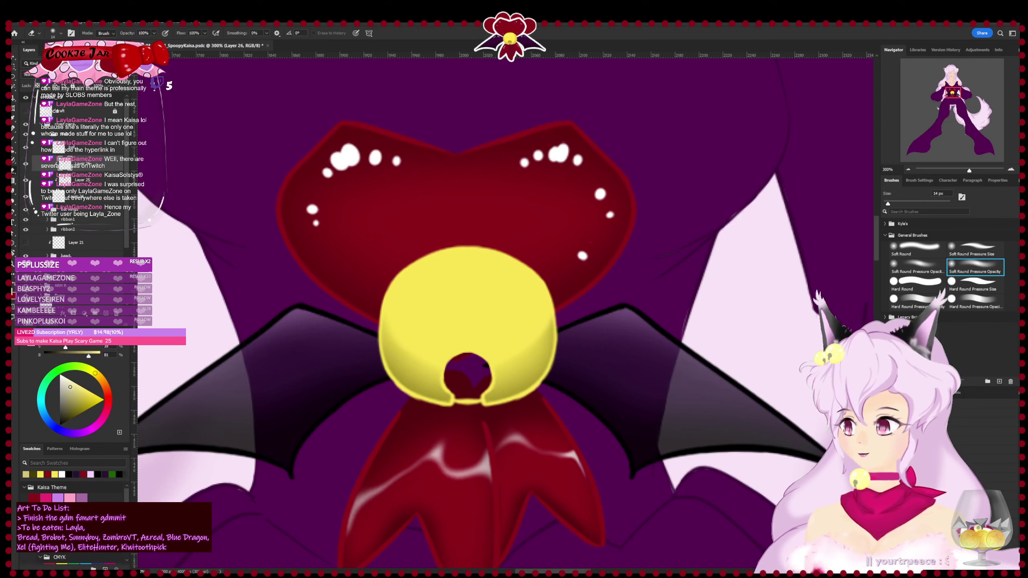
left_click(973, 282)
key("b")
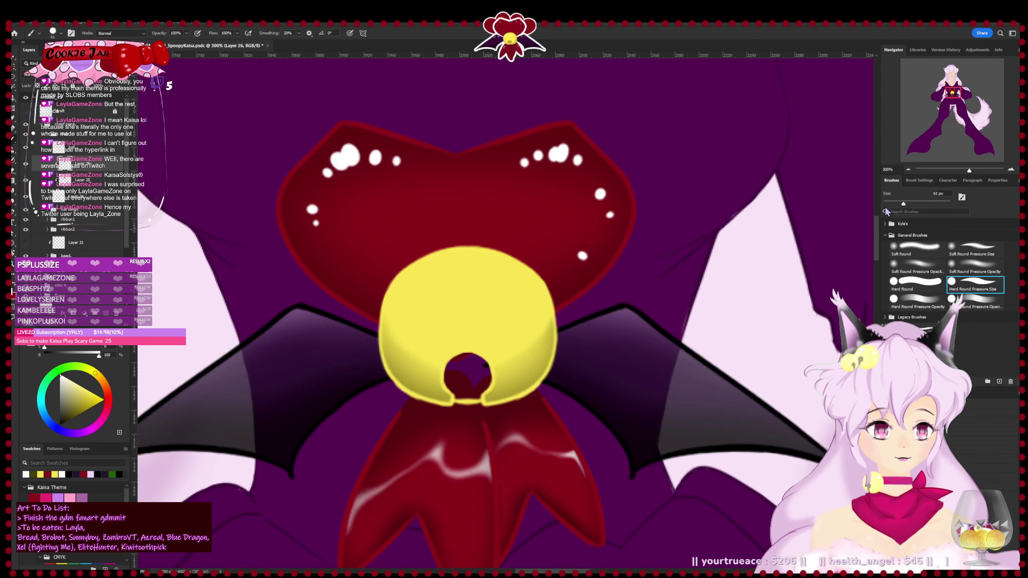
key("bracketleft")
key("bracketleft")
key("bracketleft")
key("bracketleft")
key("bracketleft")
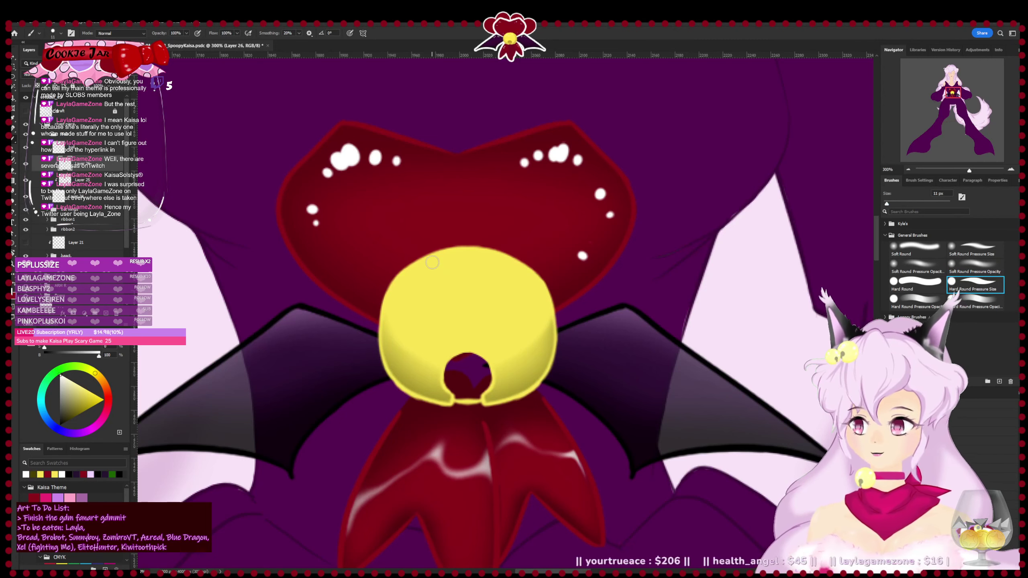
- Try white highlight dots of varying size along the bell's upper left edge, reworking them with the eraser
left_click_drag(432, 262, 433, 265)
left_click(446, 263)
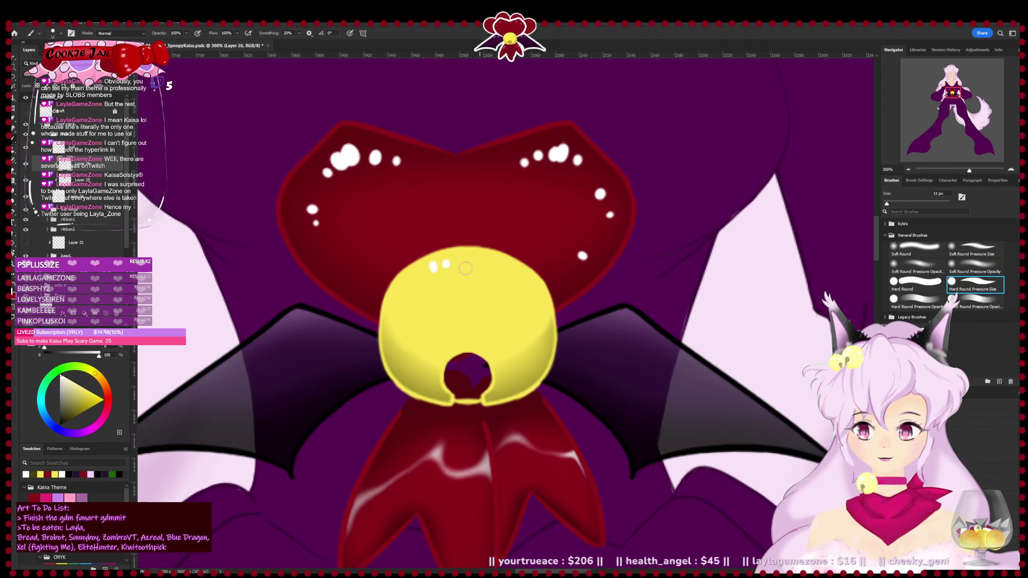
left_click(411, 283)
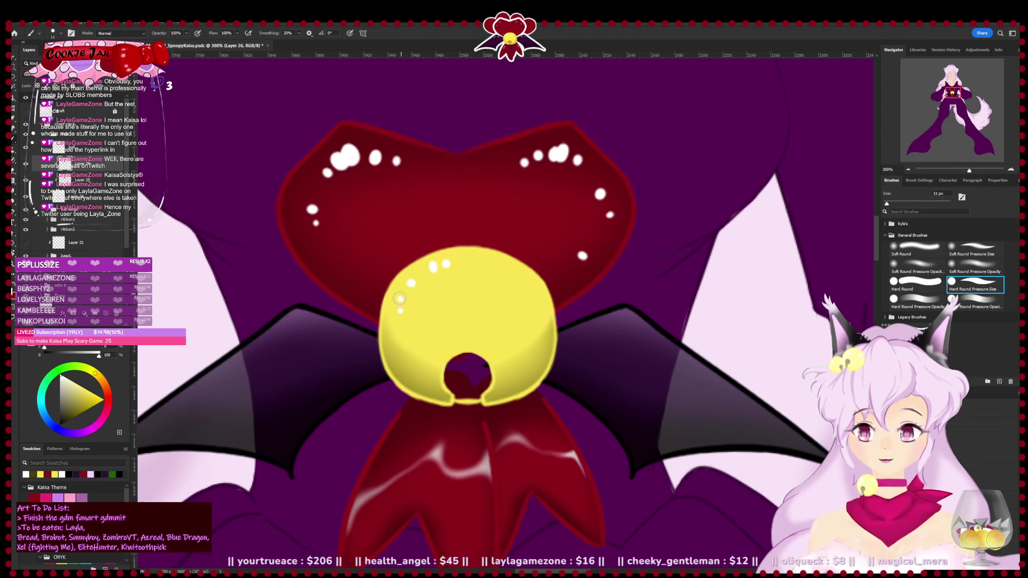
key("e")
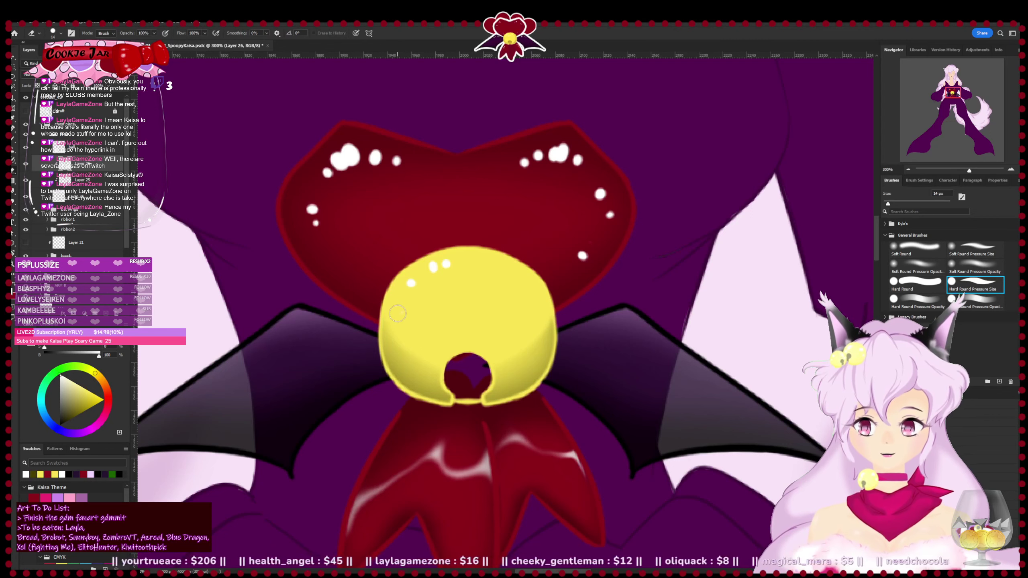
key("b")
left_click(394, 306)
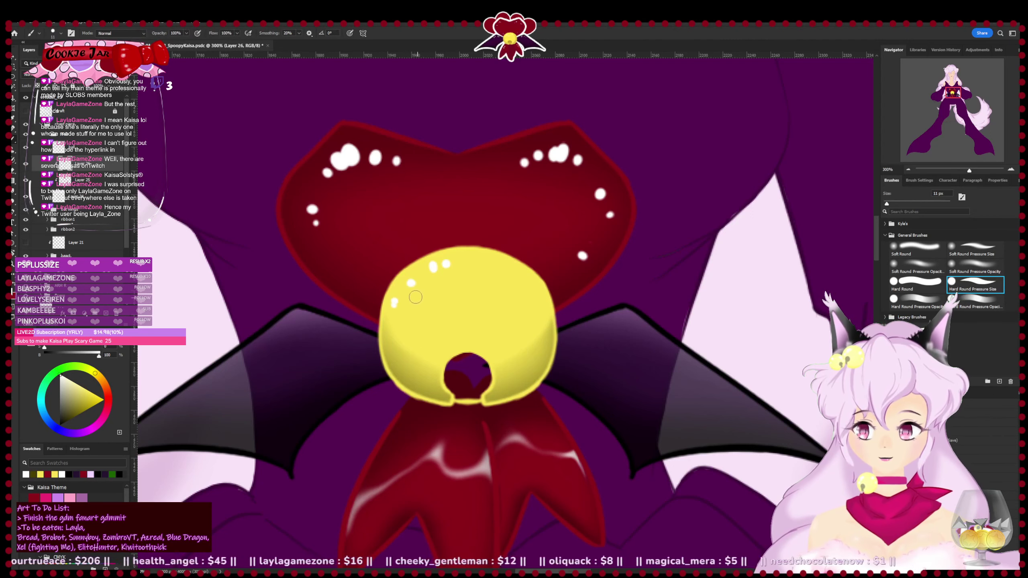
left_click(412, 280)
key("e")
key("b")
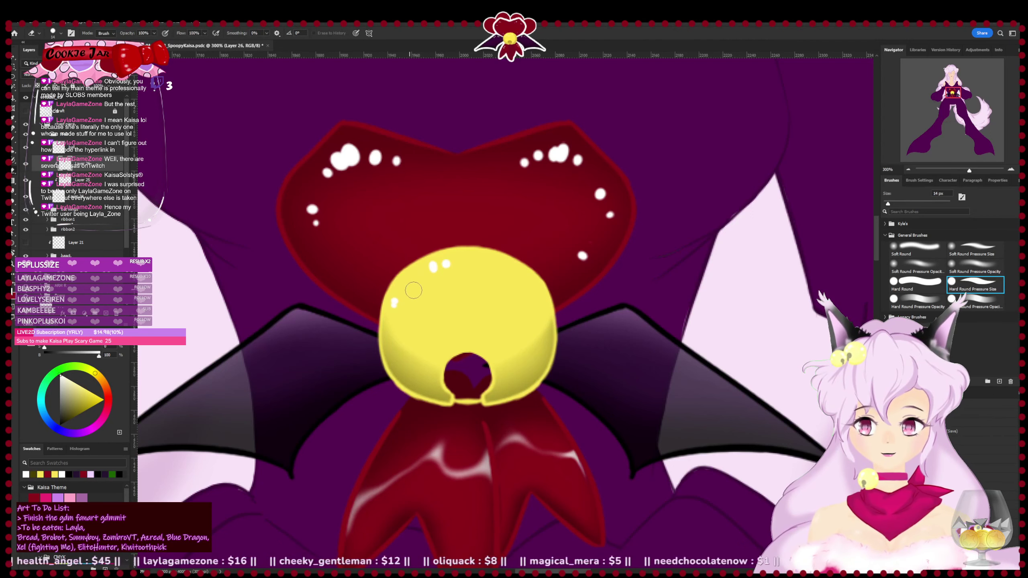
- Try white highlight dots on the bell's upper right instead, and erase the dots from both sides
left_click(522, 282)
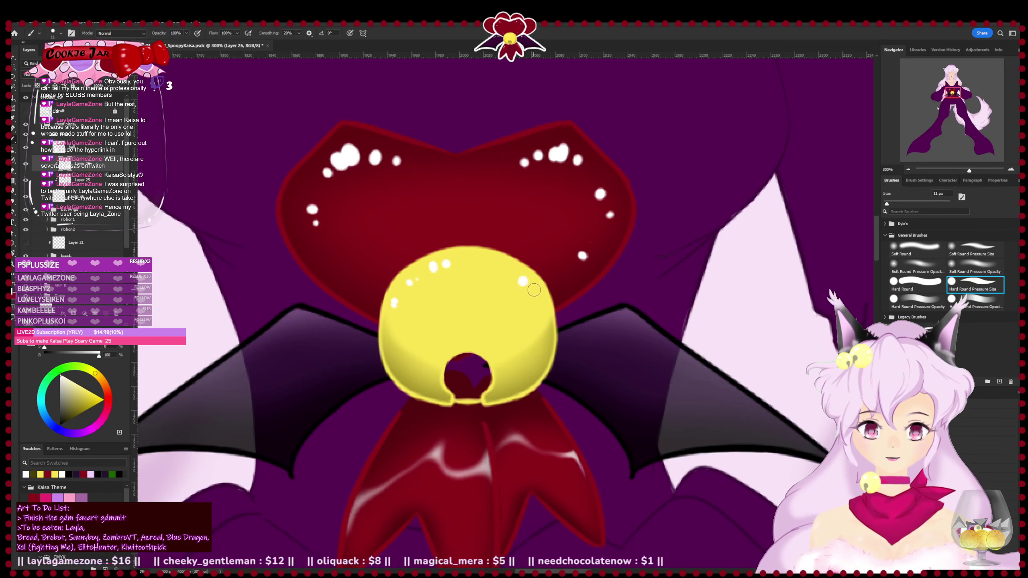
left_click(534, 290)
key("e")
mouse_move(454, 258)
left_mouse_down()
mouse_move(389, 298)
mouse_move(406, 307)
left_mouse_up()
key("b")
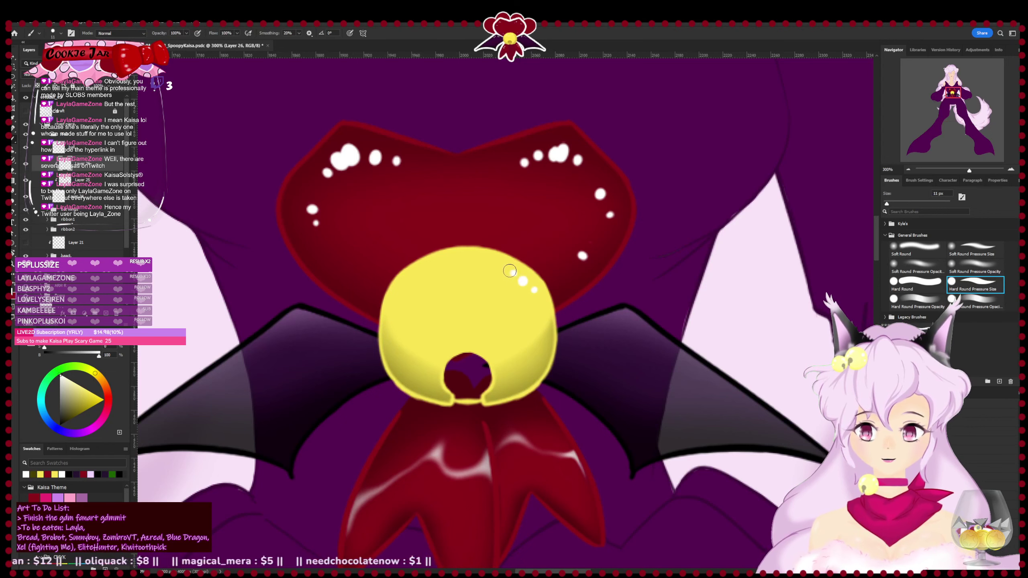
left_click(512, 273)
key("e")
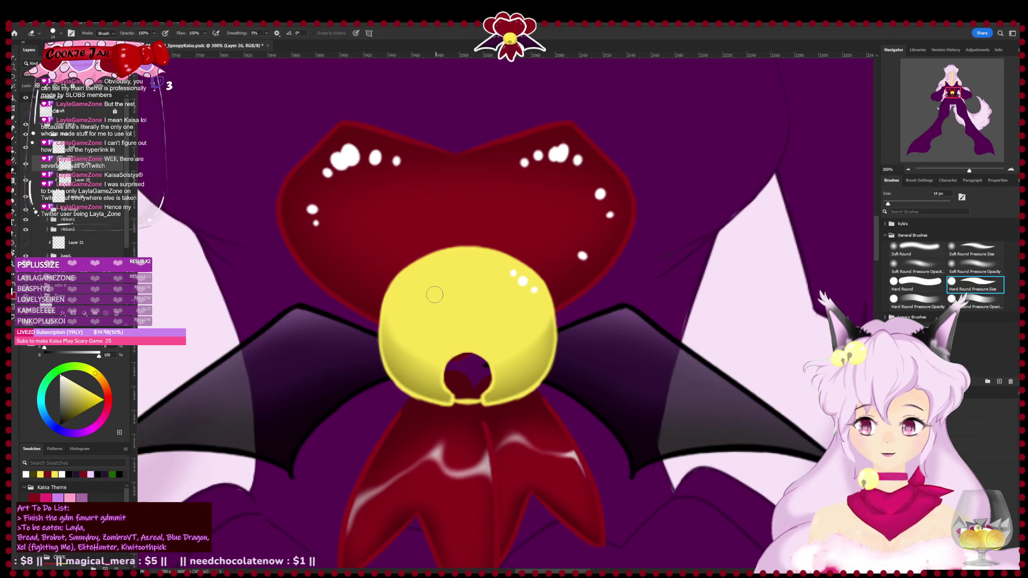
key("b")
key("e")
mouse_move(516, 287)
left_mouse_down()
mouse_move(510, 271)
mouse_move(532, 276)
mouse_move(527, 305)
mouse_move(546, 304)
left_mouse_up()
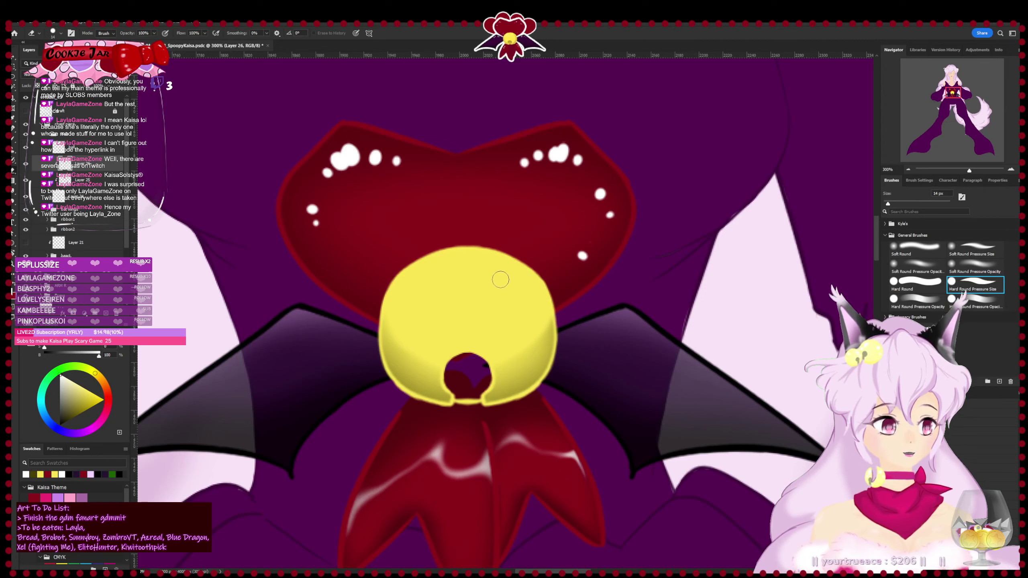
- Try small white highlight dots along the bell's upper left edge and erase them
key("b")
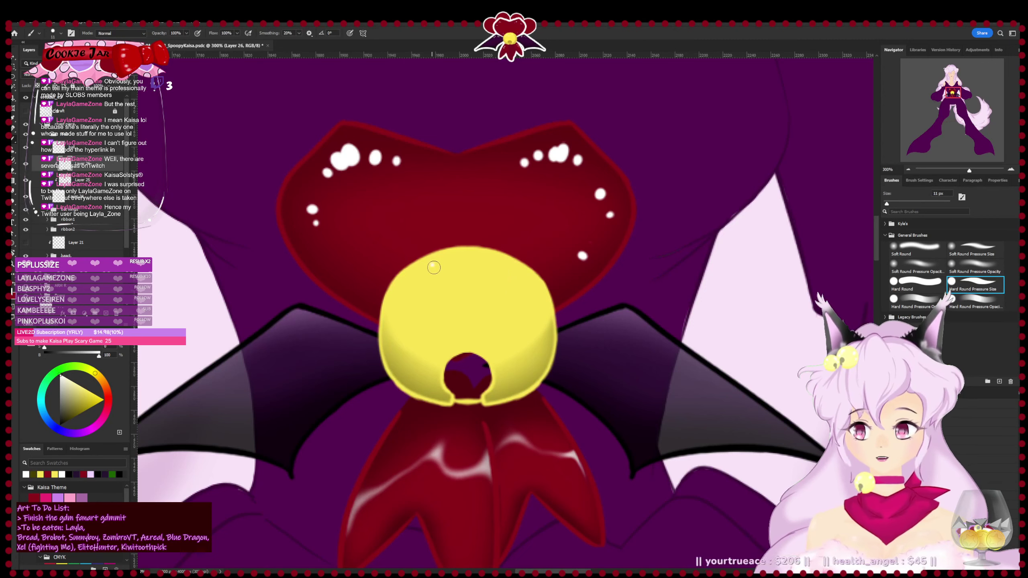
left_click(433, 267)
left_click(419, 274)
left_click(408, 281)
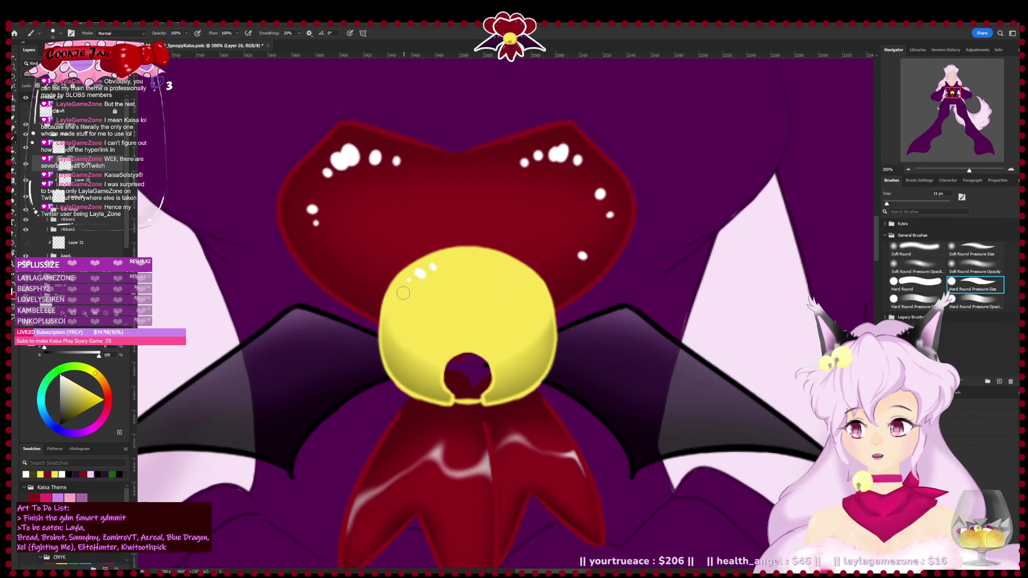
left_click(404, 292)
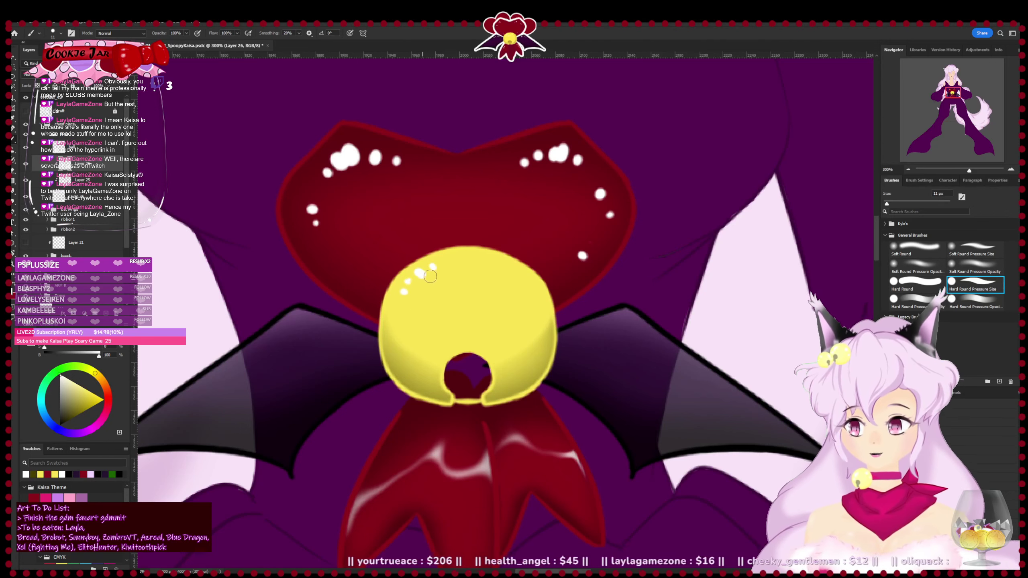
key("e")
mouse_move(404, 292)
left_mouse_down()
mouse_move(440, 260)
mouse_move(456, 261)
mouse_move(445, 264)
left_mouse_up()
key("b")
key("ctrl+z")
- Paint a large white oval highlight on the bell's upper left with smaller dots curving down the edge, and trim them with the eraser
left_click(416, 278)
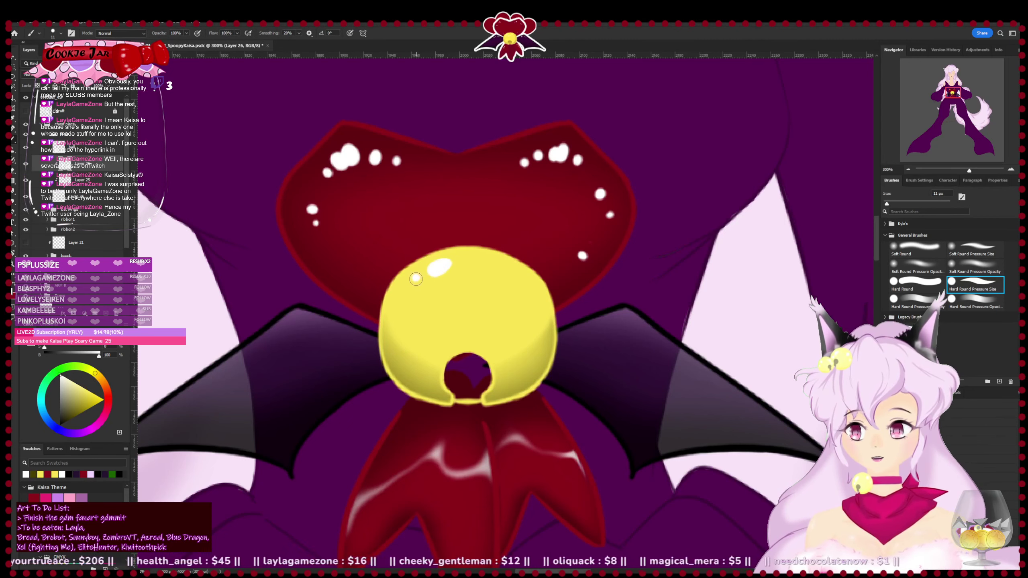
left_click_drag(403, 295, 402, 301)
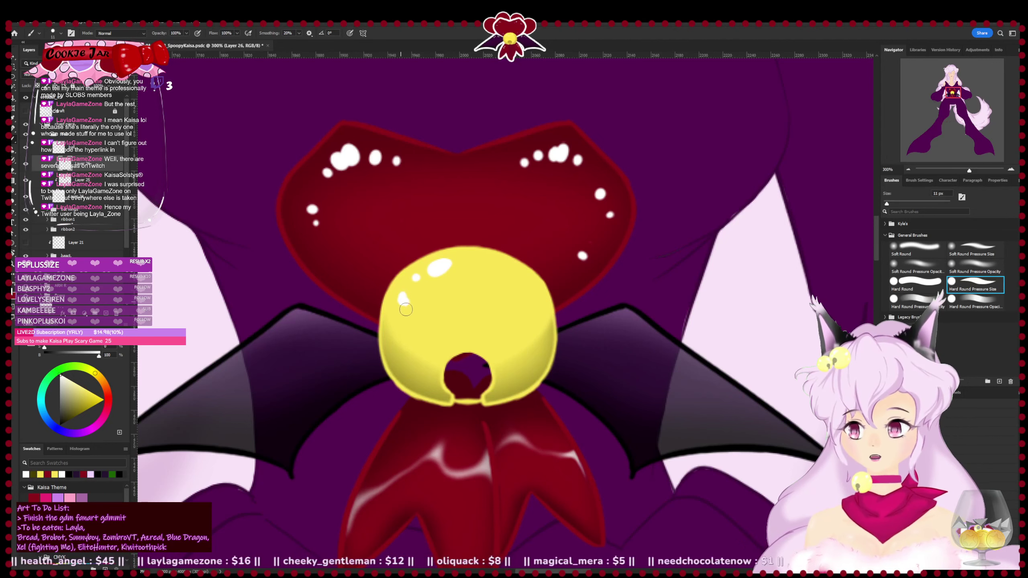
left_click(401, 322)
key("e")
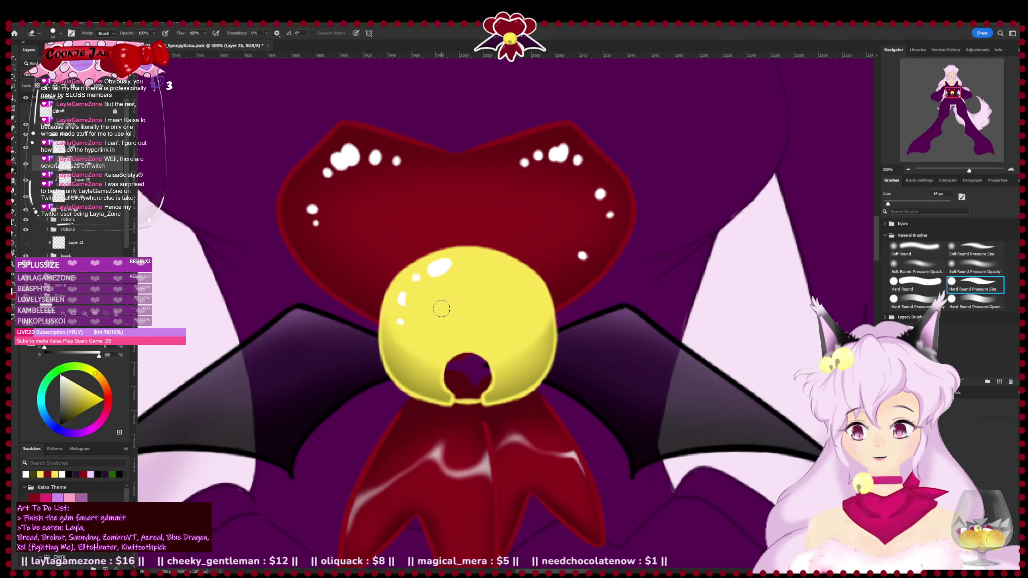
key("ctrl+minus")
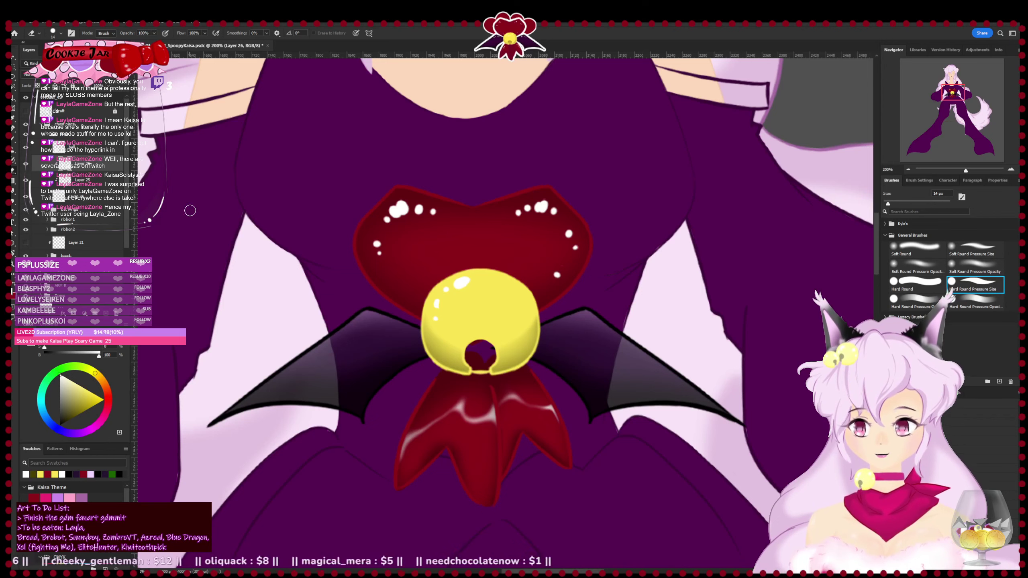
key("ctrl+plus")
key("b")
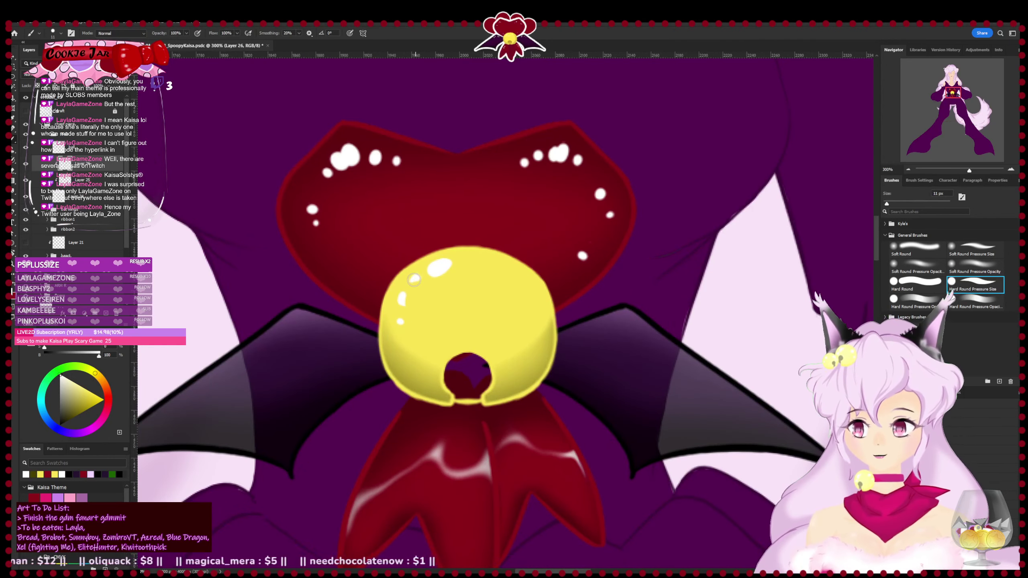
key("e")
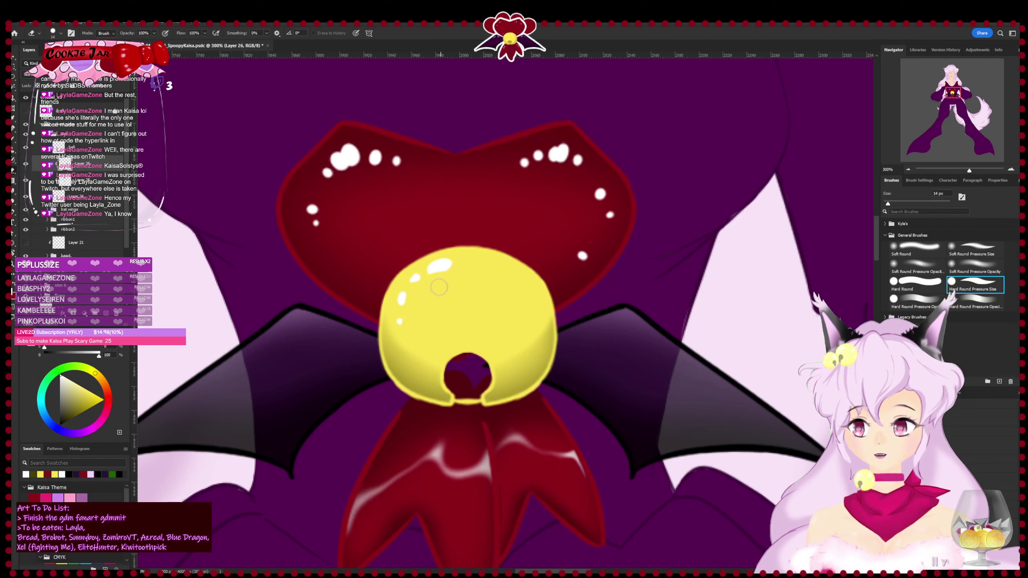
- Dab two small white highlight dots on the bell's upper right, undoing the extra dots
key("b")
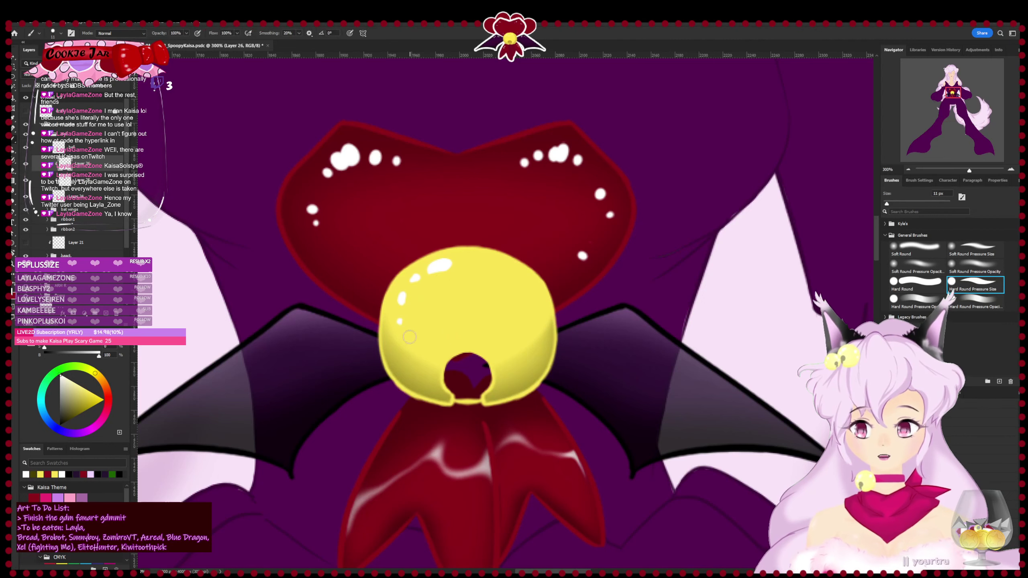
left_click(506, 268)
left_click(493, 267)
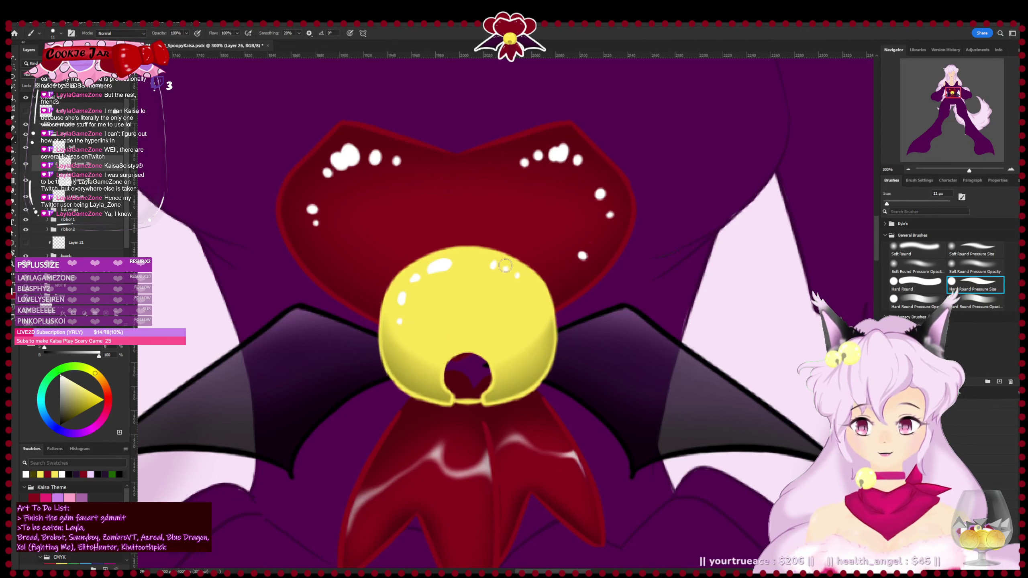
key("ctrl+z")
key("ctrl+z")
left_click(502, 267)
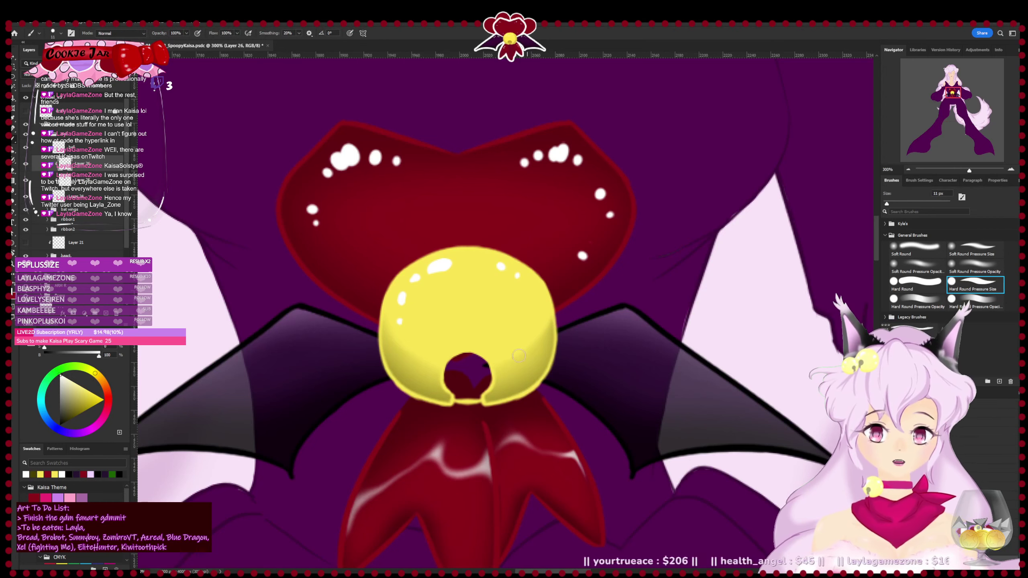
key("ctrl+minus")
key("ctrl+minus")
key("ctrl+minus")
key("ctrl+minus")
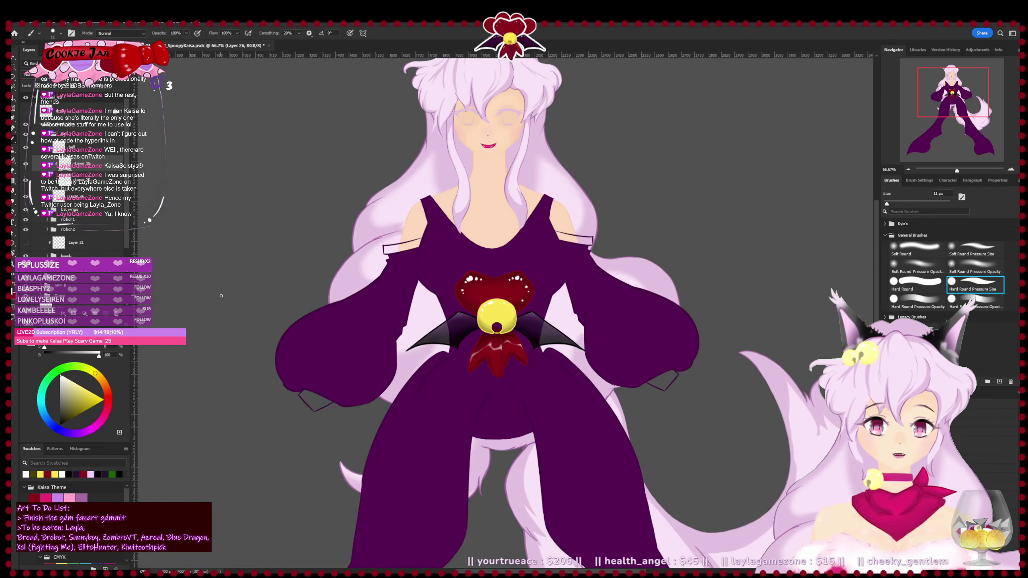
key("ctrl+plus")
key("ctrl+plus")
key("ctrl+plus")
- Erase the lower highlight dots on the bell's left side, repaint them smaller and closer to the edge, and save the document
key("e")
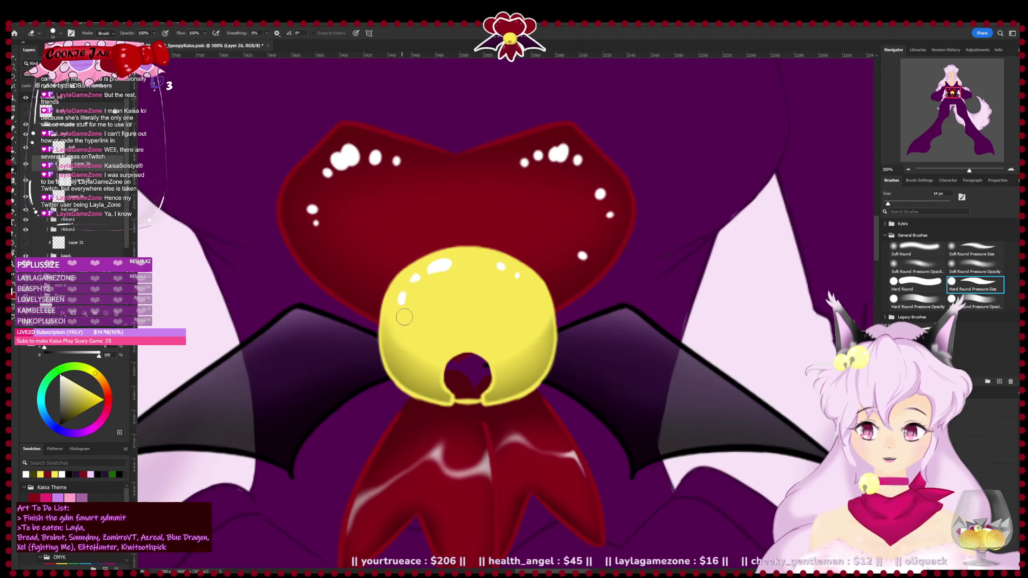
left_click_drag(412, 299, 396, 306)
key("b")
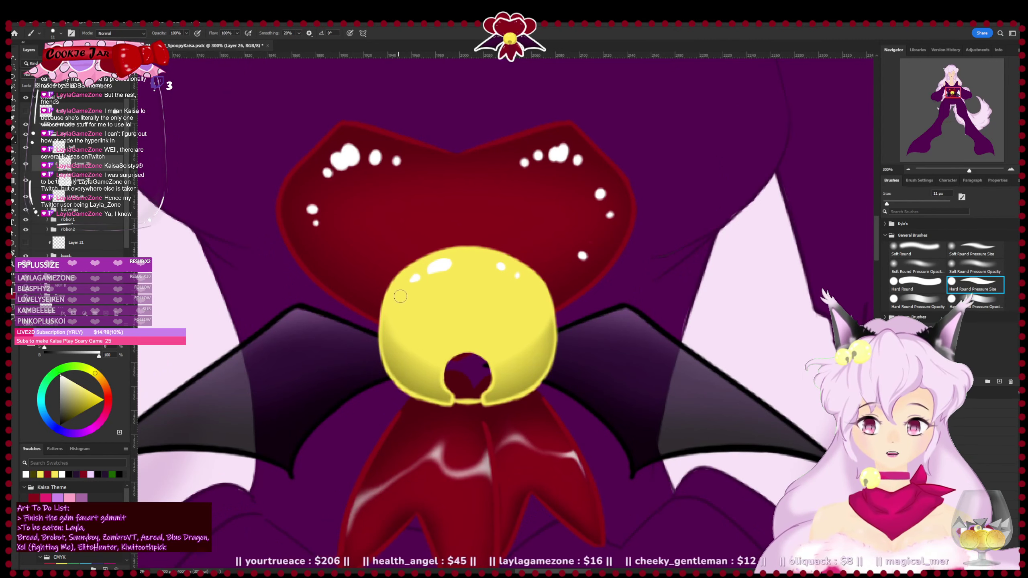
key("e")
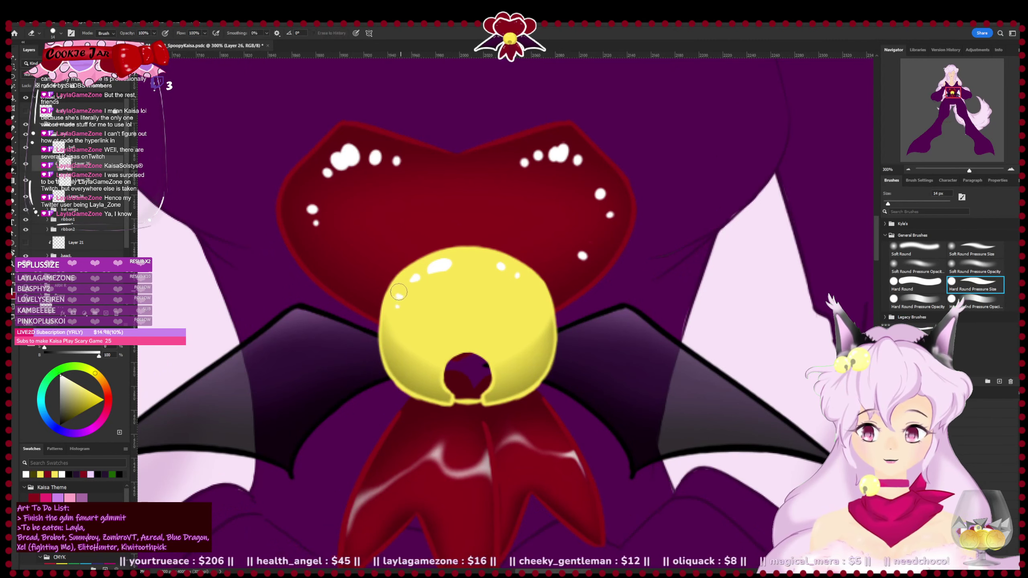
left_click_drag(399, 292, 398, 313)
key("b")
left_click(399, 299)
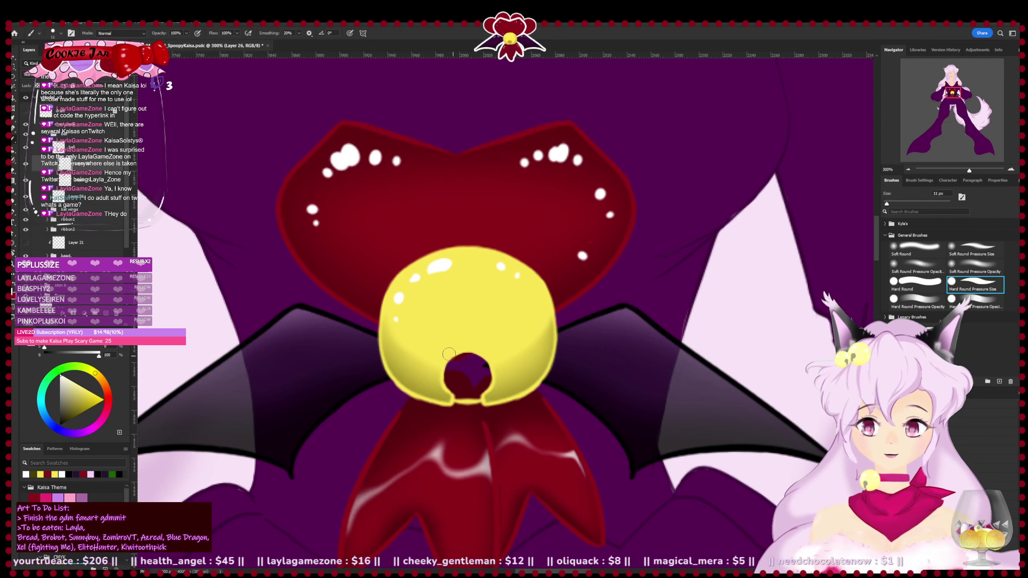
key("e")
key("b")
left_click(392, 312)
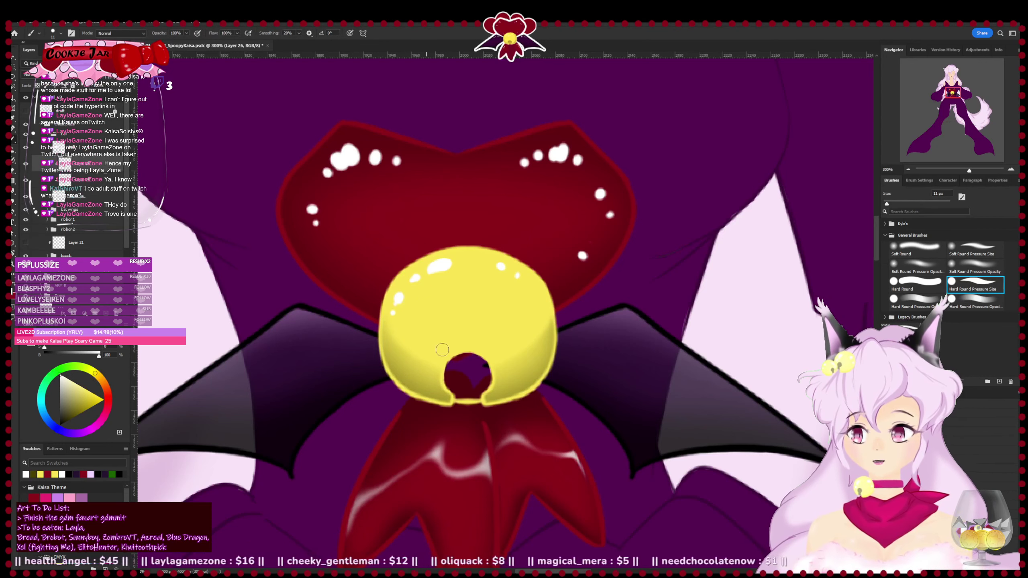
key("ctrl+s")
- Check the bell's layers by toggling their visibility and select the bell layer inside the Bell group
key("ctrl+minus")
key("ctrl+minus")
key("ctrl+minus")
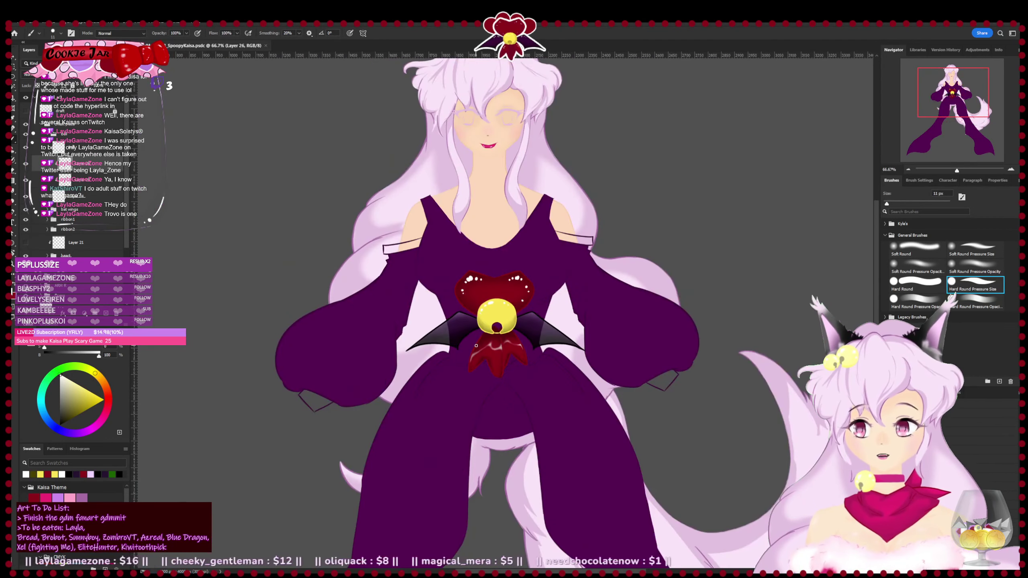
key("ctrl+plus")
key("ctrl+plus")
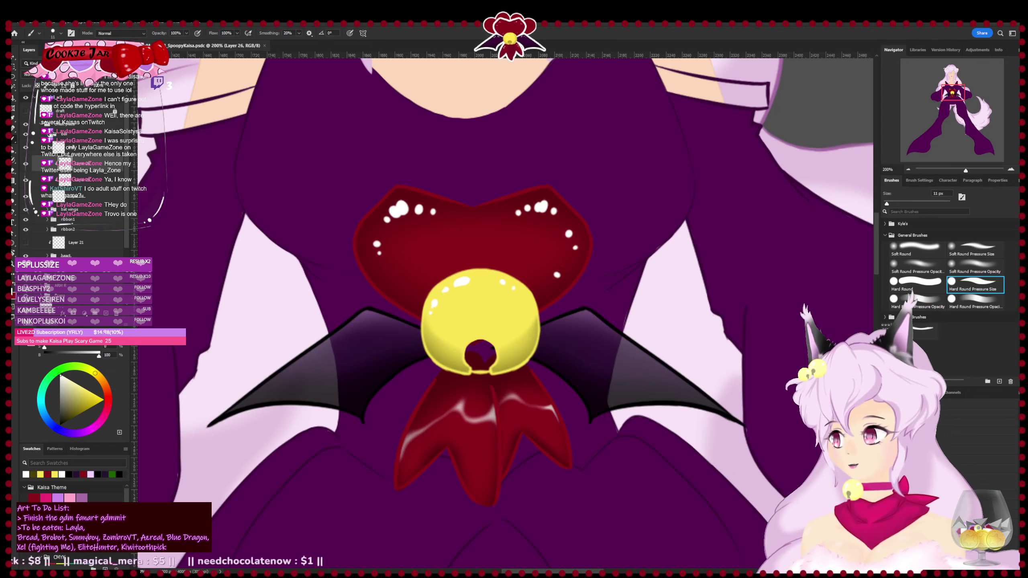
left_click(60, 134)
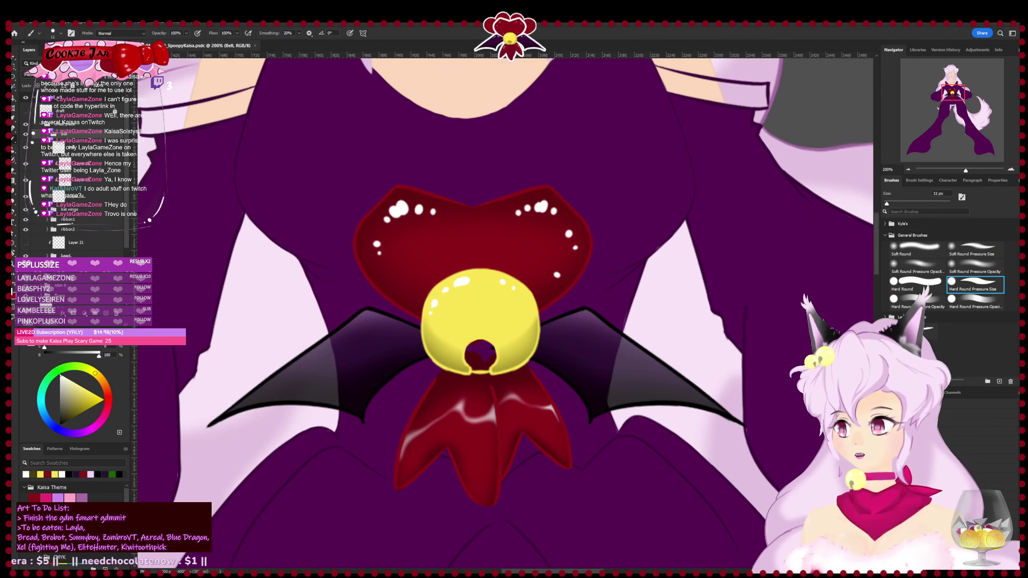
left_click(47, 135)
scroll(59, 152, "up", 3)
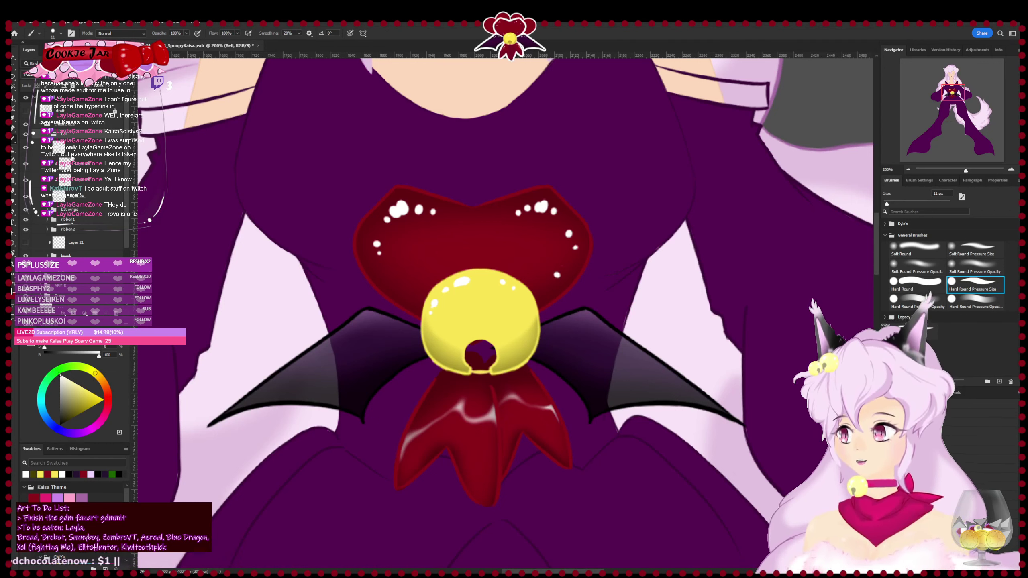
left_click(26, 152)
left_click(26, 181)
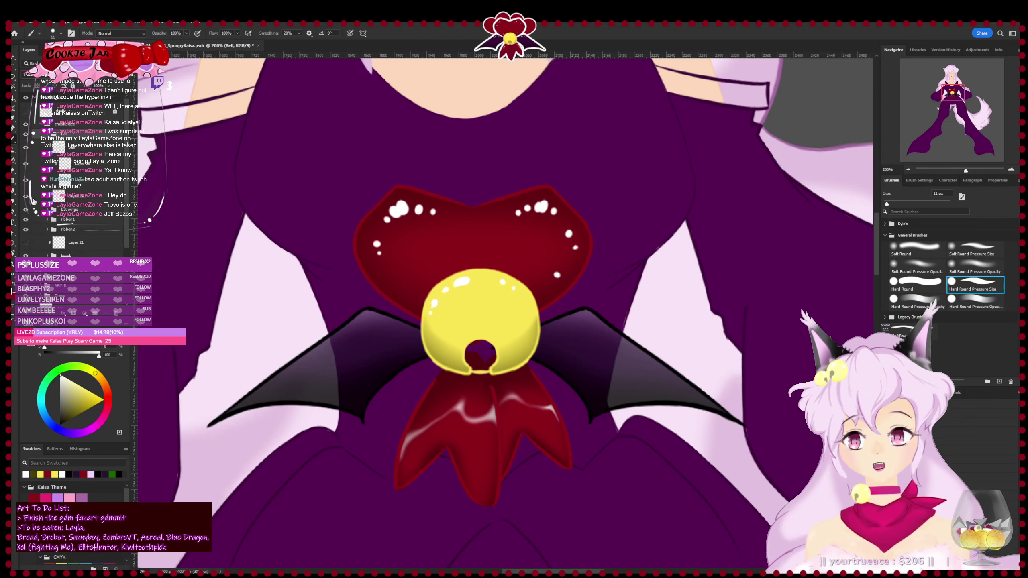
left_click(64, 151)
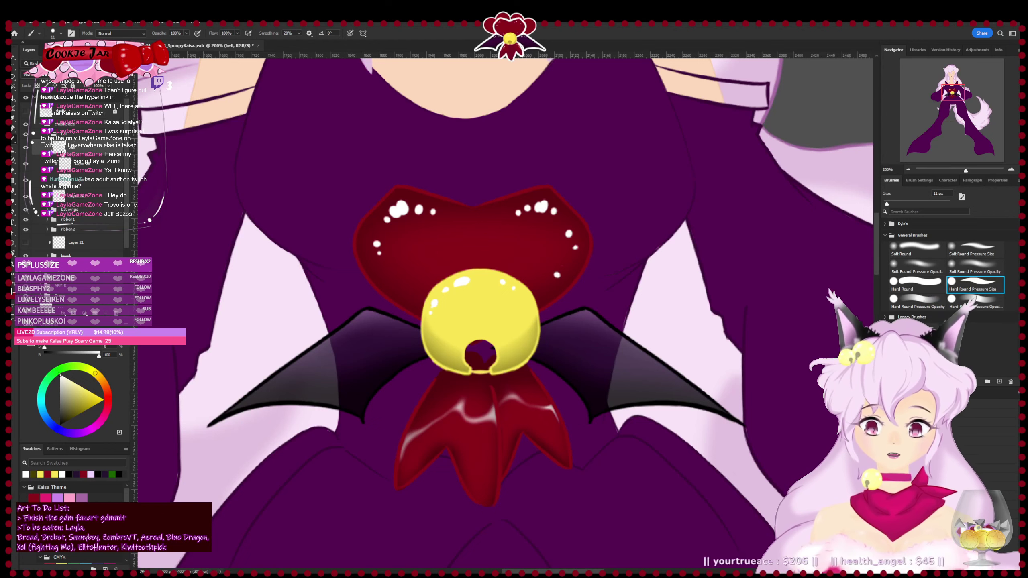
- Sample a yellow from the bell as the painting colour for the area around its opening
key("ctrl+plus")
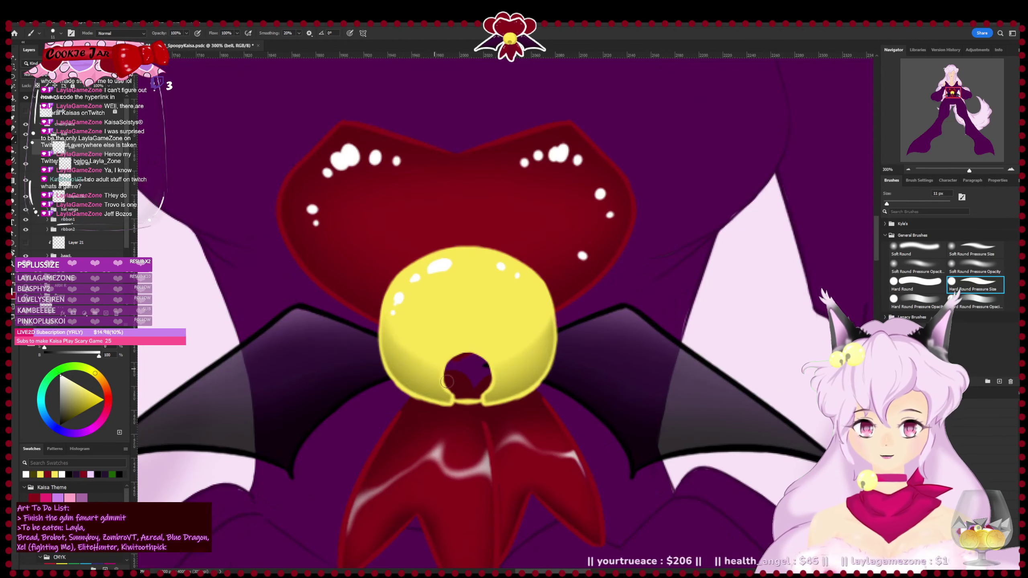
scroll(447, 381, "down", 1)
key("e")
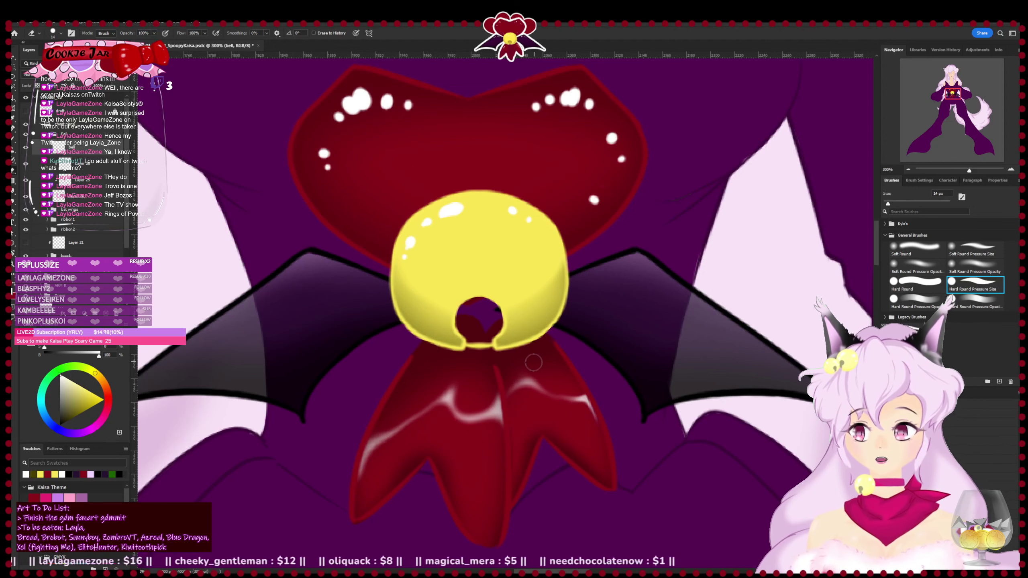
key("b")
key("i")
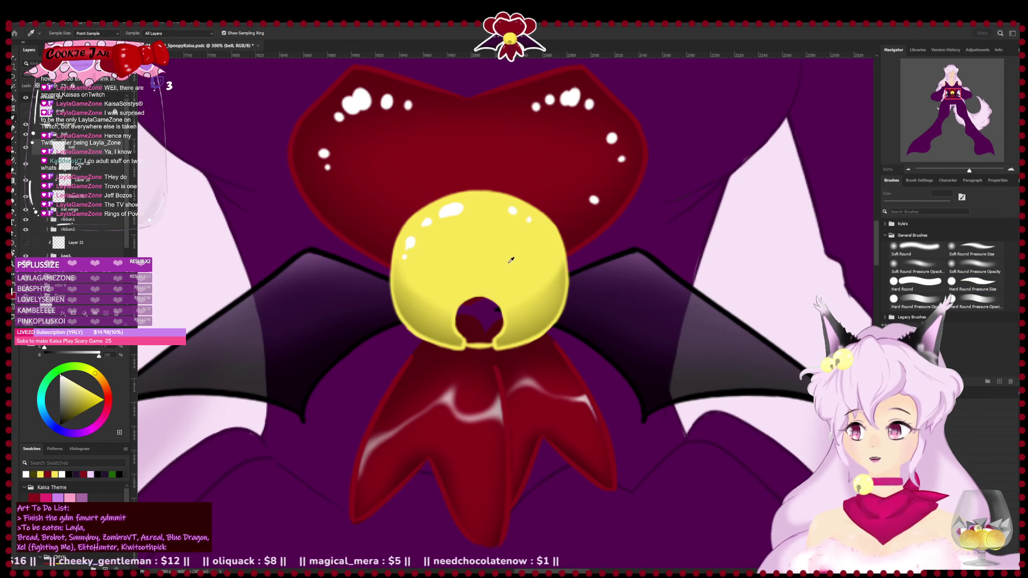
left_click(635, 396)
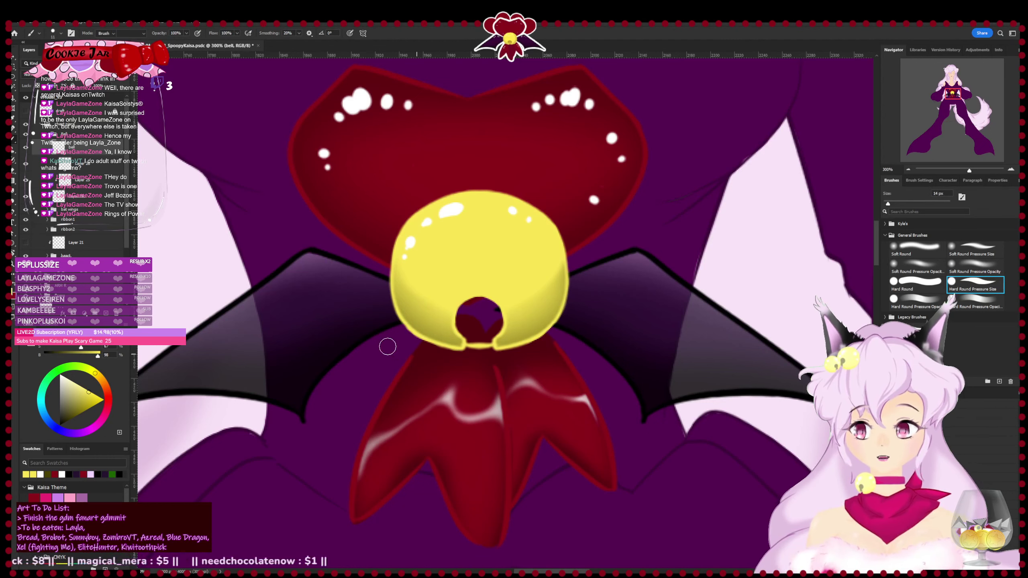
key("e")
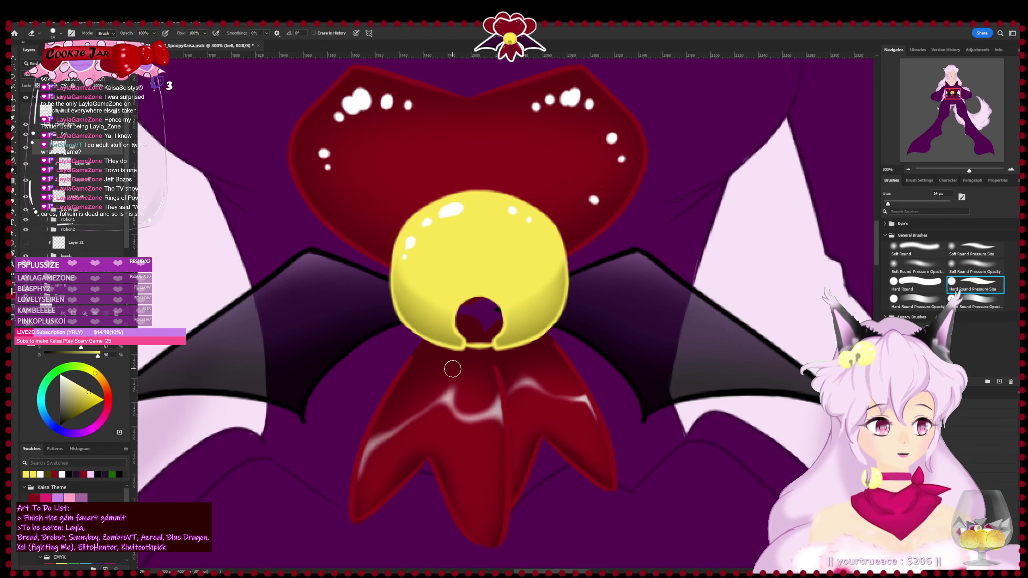
- Add a new layer above Layer 26 in the Bell group and move it down beneath the bell's highlight and shading layers
key("ctrl+minus")
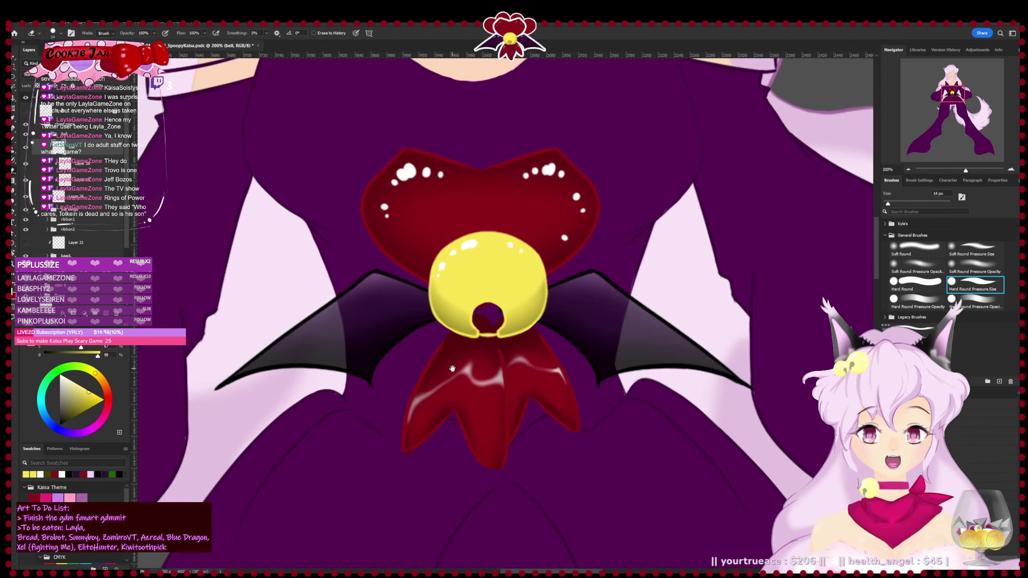
left_click_drag(408, 313, 395, 295)
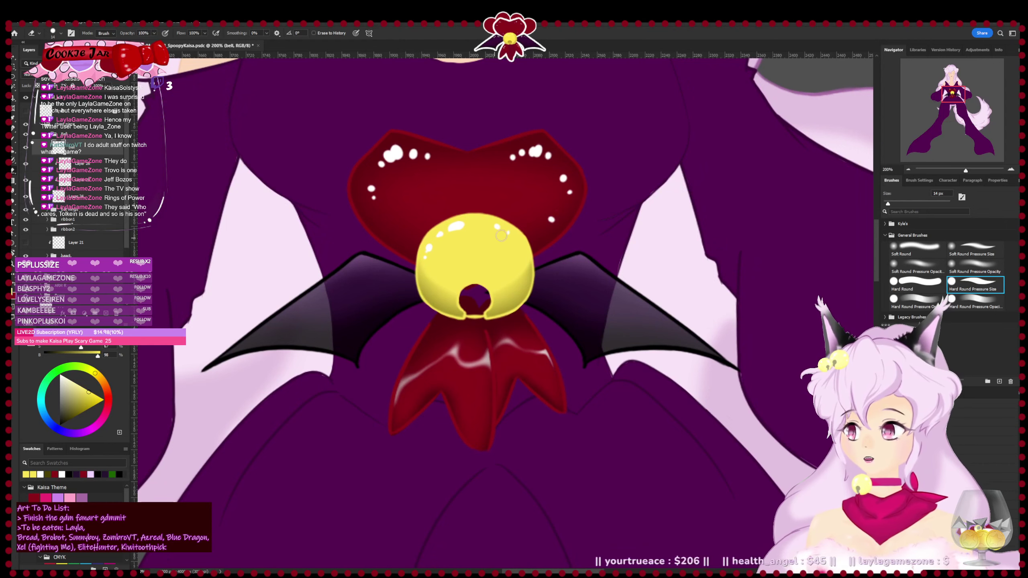
left_click(104, 169)
left_click_drag(311, 304, 290, 305)
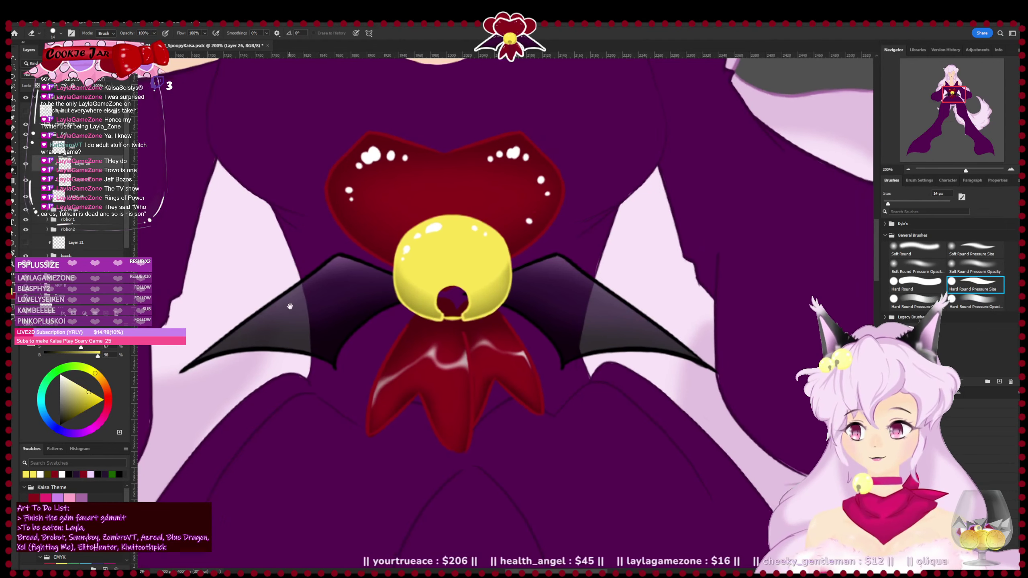
key("ctrl+plus")
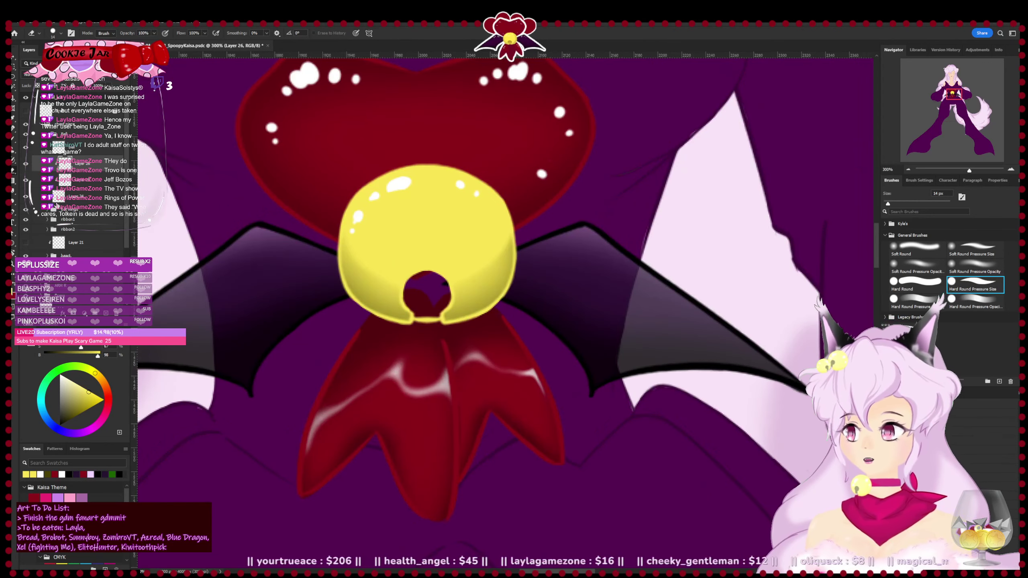
left_click(105, 313)
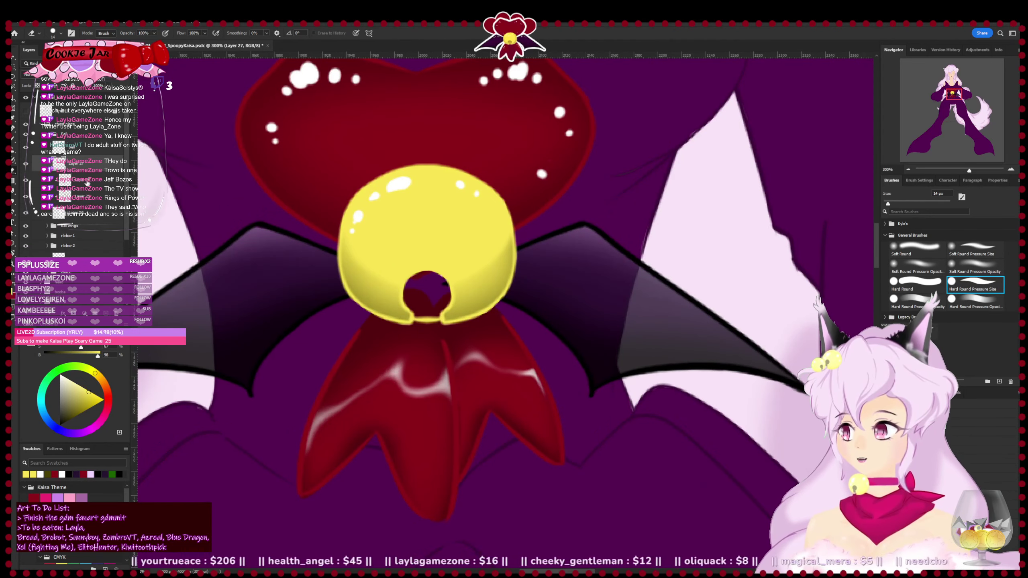
left_click_drag(93, 165, 93, 192)
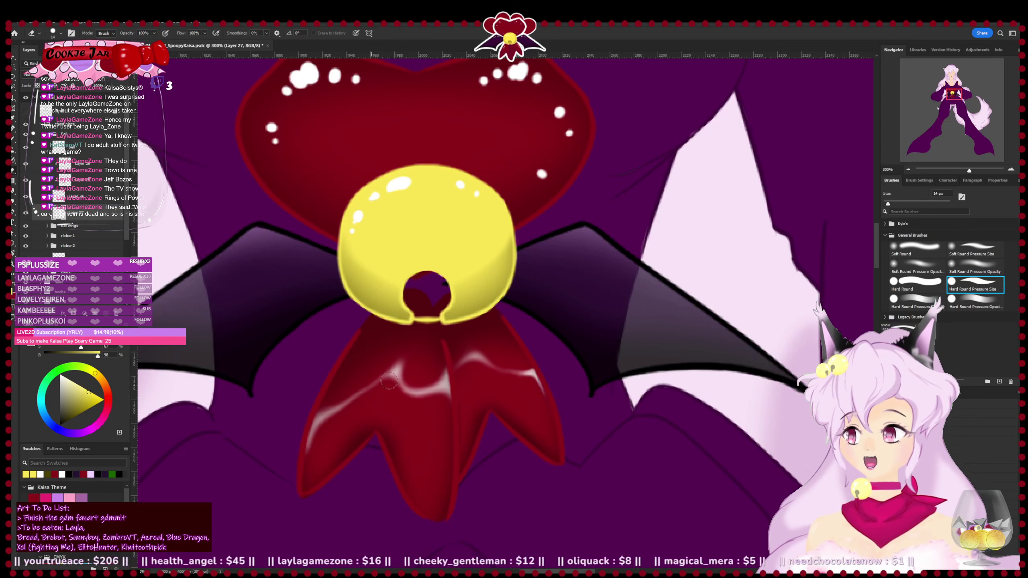
- Fill the bell's opening with a dark mustard yellow on the new layer, hiding the bell's body while painting, and save the document
key("ctrl+s")
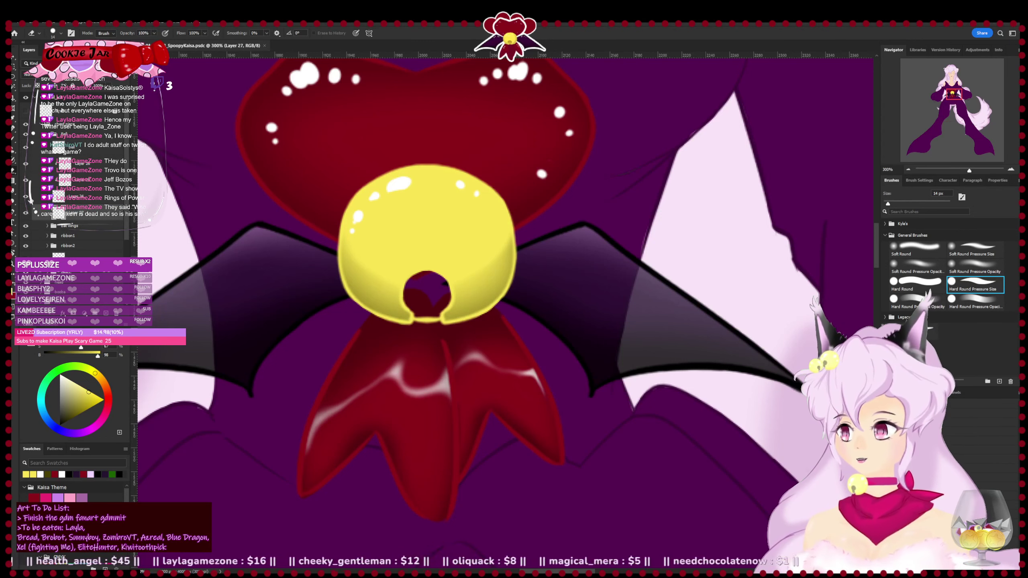
left_click(26, 196)
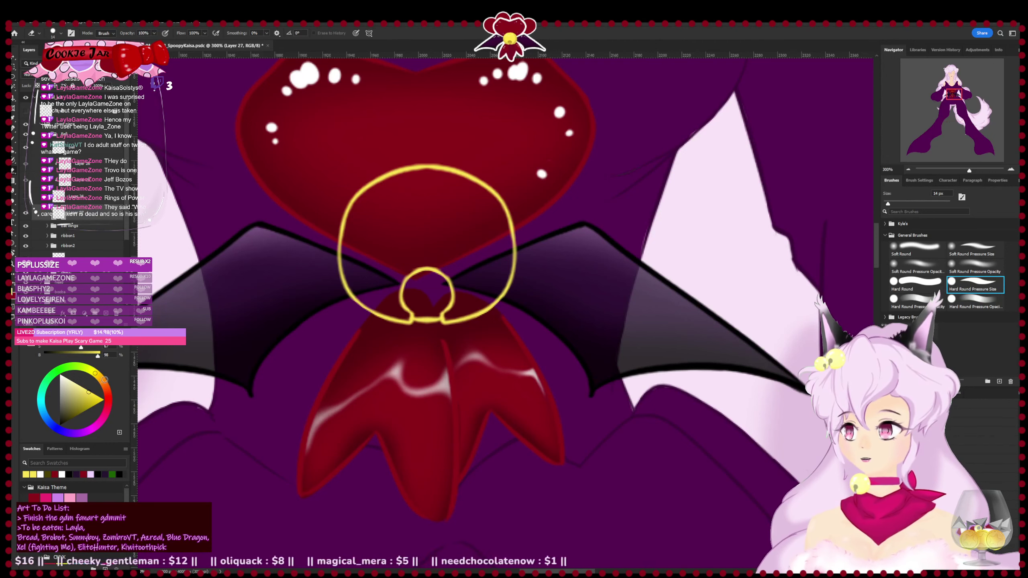
left_click(100, 376)
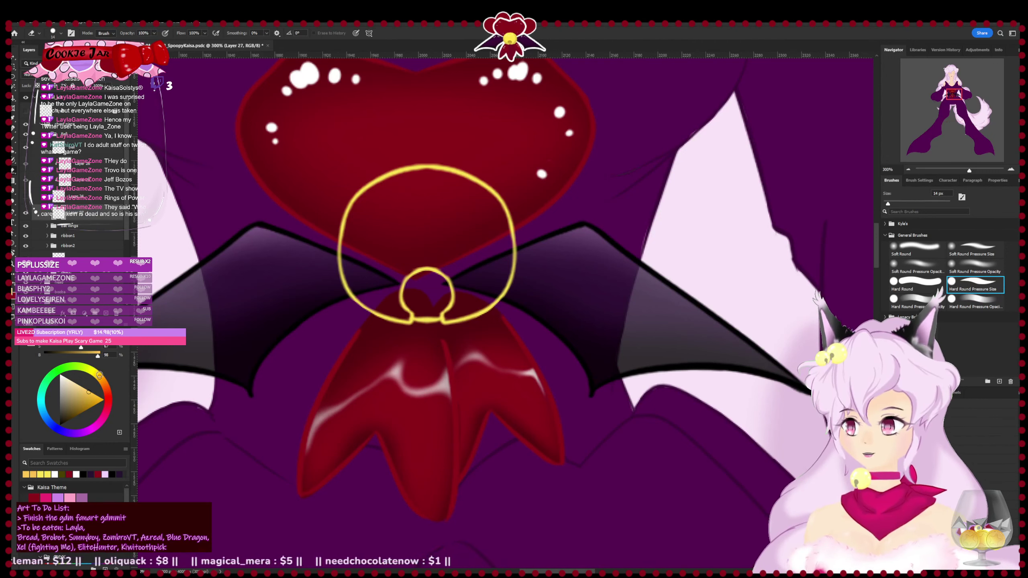
left_click(97, 375)
left_click(87, 404)
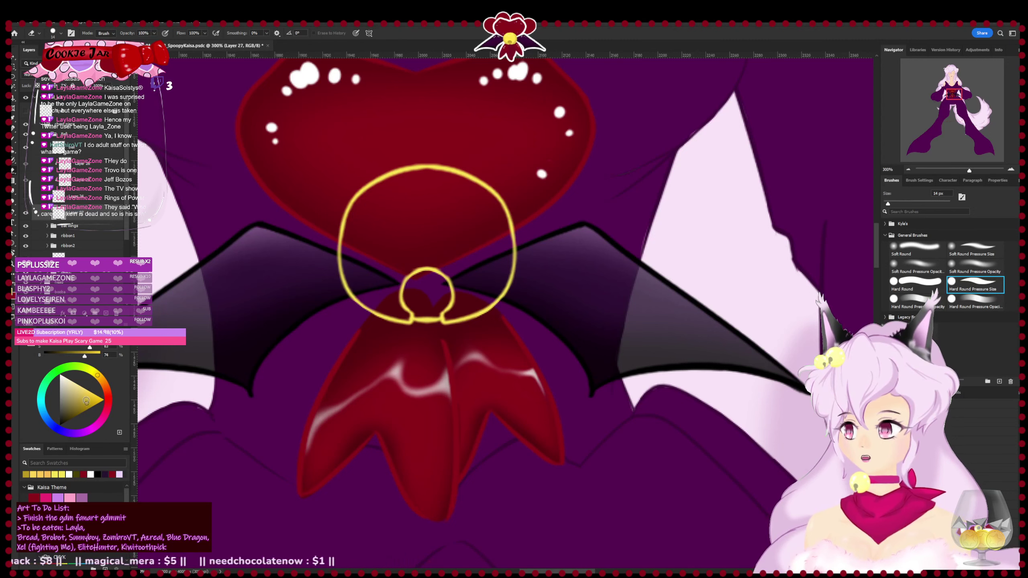
key("b")
mouse_move(406, 313)
left_mouse_down()
mouse_move(450, 313)
mouse_move(389, 295)
mouse_move(442, 260)
mouse_move(429, 272)
mouse_move(419, 264)
mouse_move(397, 304)
mouse_move(398, 263)
mouse_move(395, 306)
mouse_move(386, 269)
mouse_move(397, 304)
mouse_move(394, 278)
mouse_move(392, 291)
mouse_move(414, 251)
mouse_move(466, 271)
mouse_move(469, 294)
mouse_move(450, 311)
left_mouse_up()
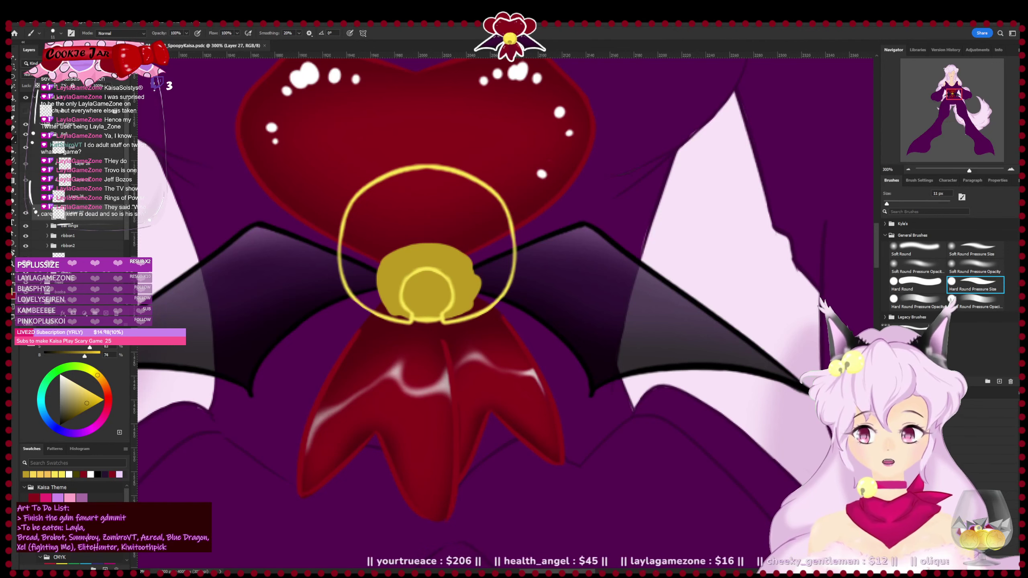
left_click(25, 197)
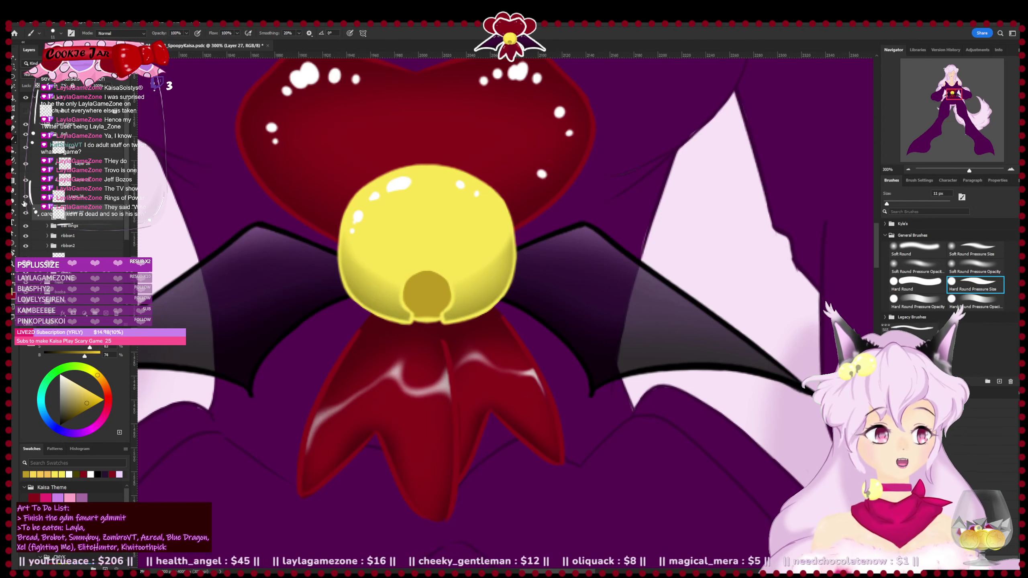
key("ctrl+s")
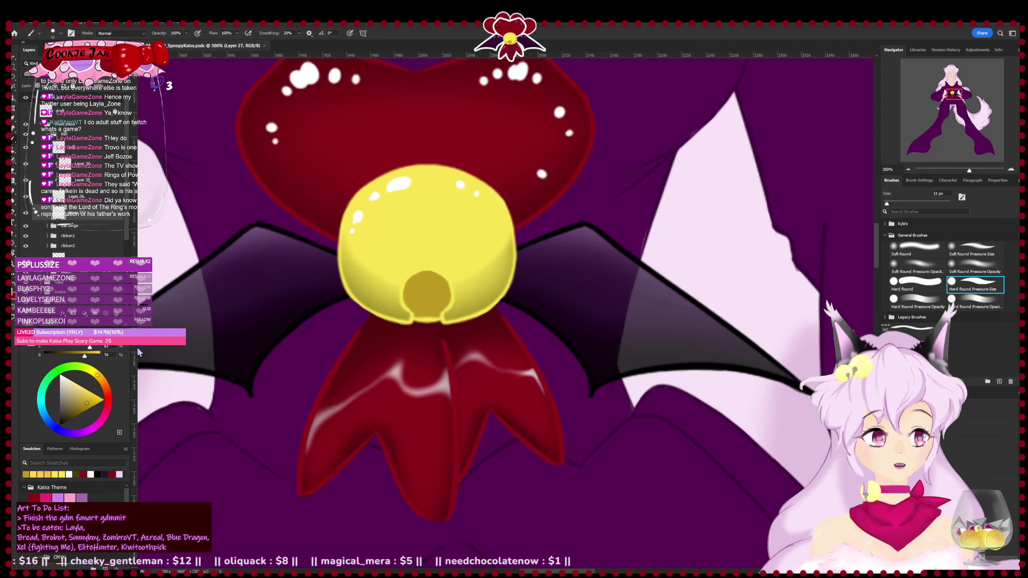
- Add a layer above the mustard fill and shade the top of the bell's opening black with a 120 px Soft Round Pressure Opacity brush
left_click_drag(316, 385, 362, 408)
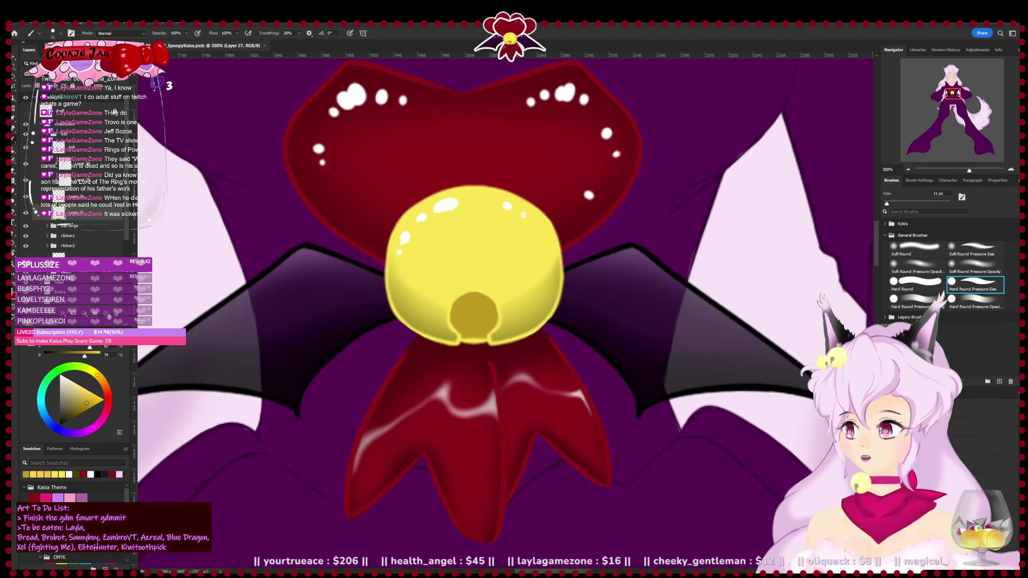
left_click(106, 314)
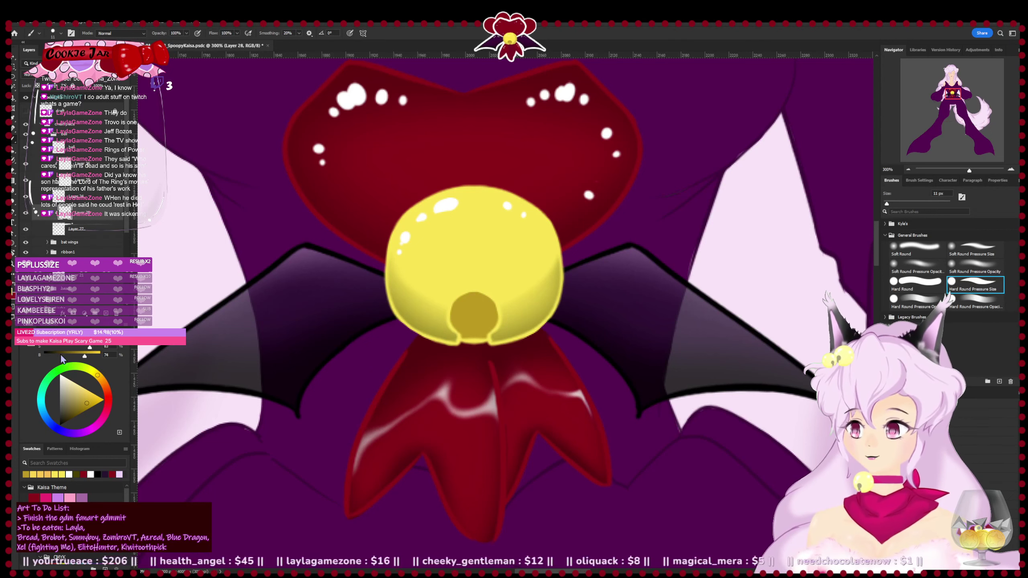
key("x")
left_click_drag(72, 412, 65, 438)
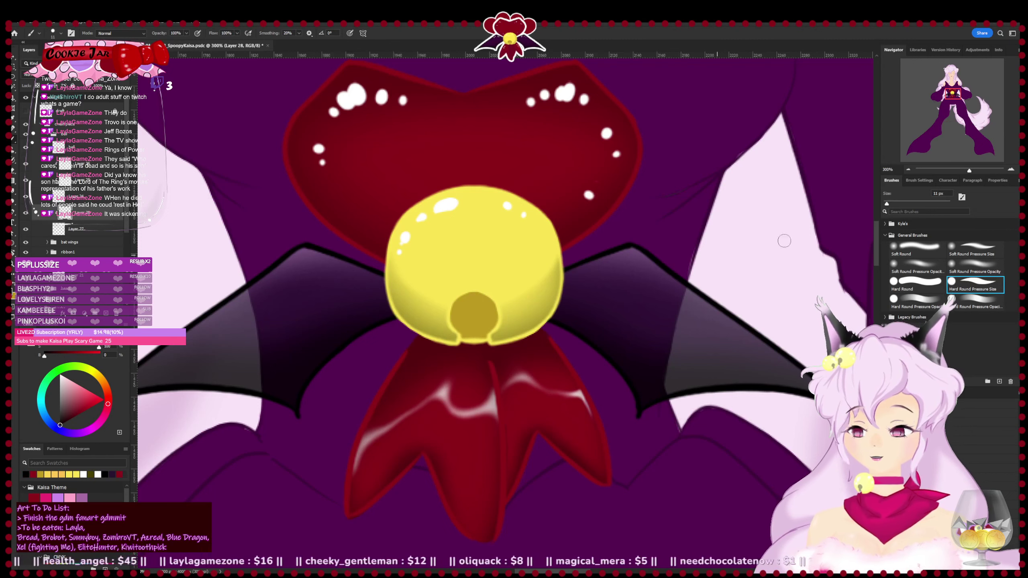
left_click(956, 266)
left_click(920, 203)
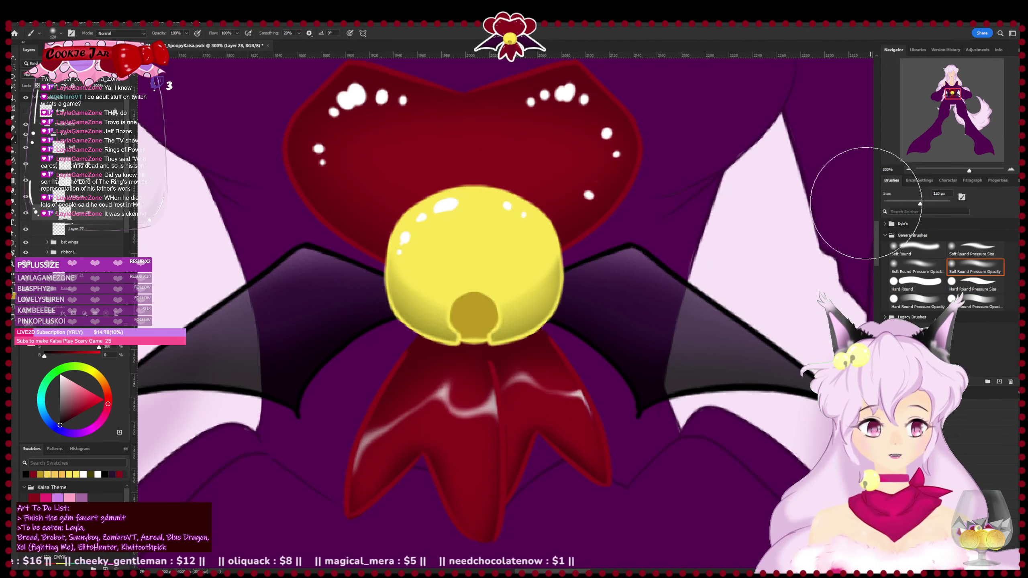
mouse_move(567, 246)
left_mouse_down()
mouse_move(490, 237)
mouse_move(436, 246)
mouse_move(447, 232)
mouse_move(521, 237)
left_mouse_up()
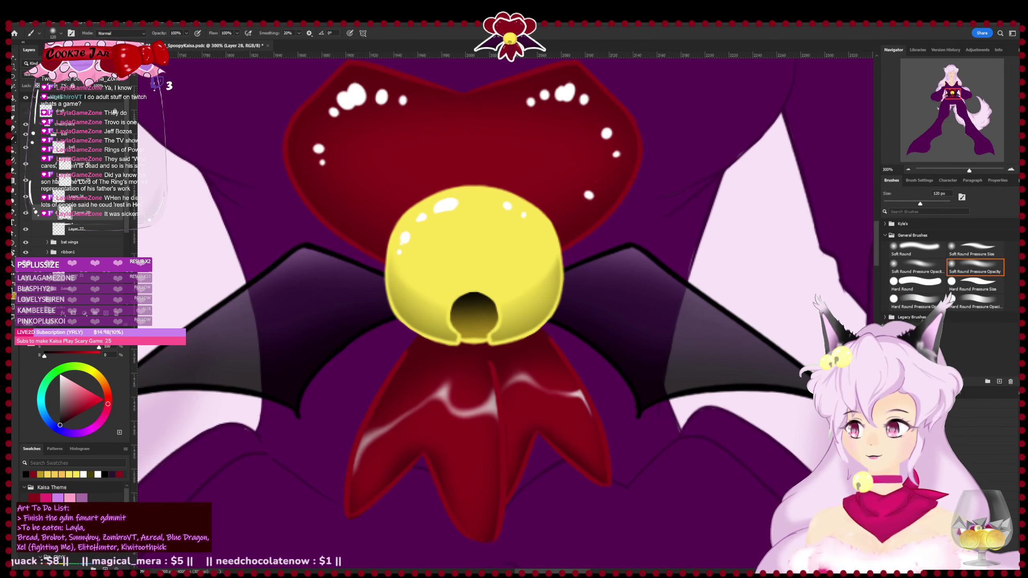
- Undo and redo the black strokes to compare them, keeping only light shading at the top of the bell's opening
key("ctrl+z")
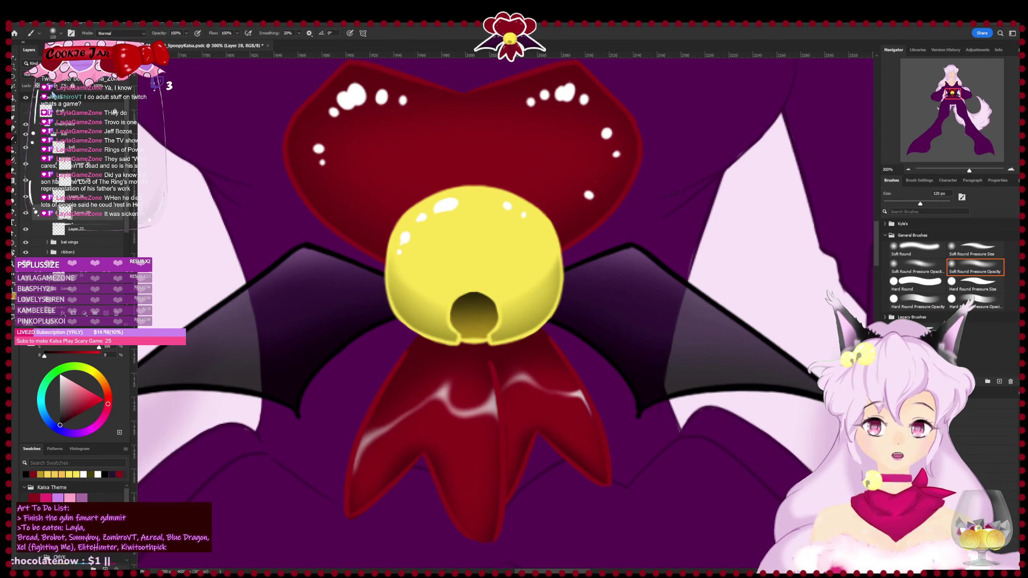
key("ctrl+z")
key("ctrl+shift+z")
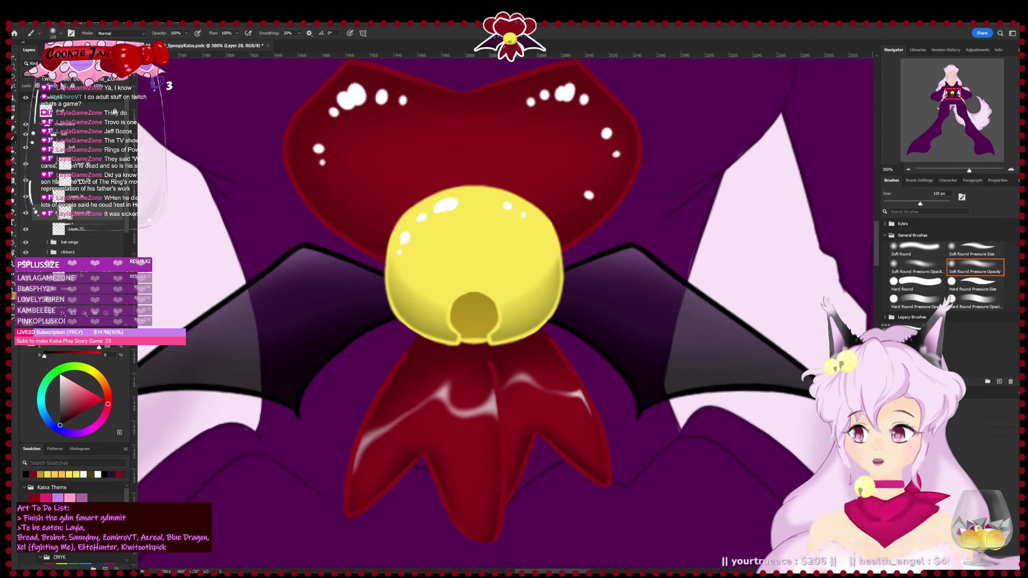
key("ctrl+z")
key("ctrl+shift+z")
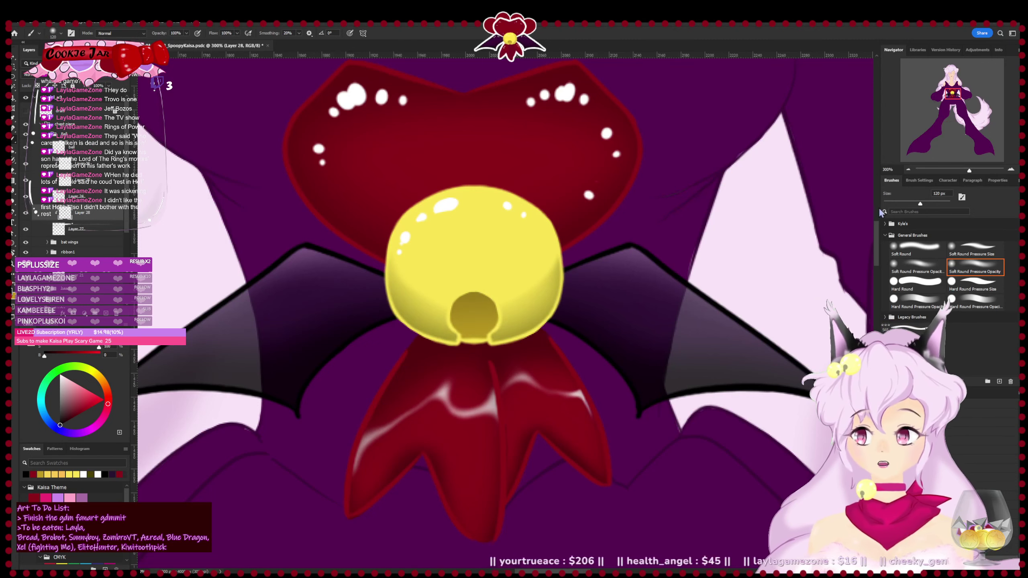
- Save the document and paint white diagonal streaks across the bell on a new layer above the Bell group with a 20 px Hard Round Pressure Size brush
left_click(971, 287)
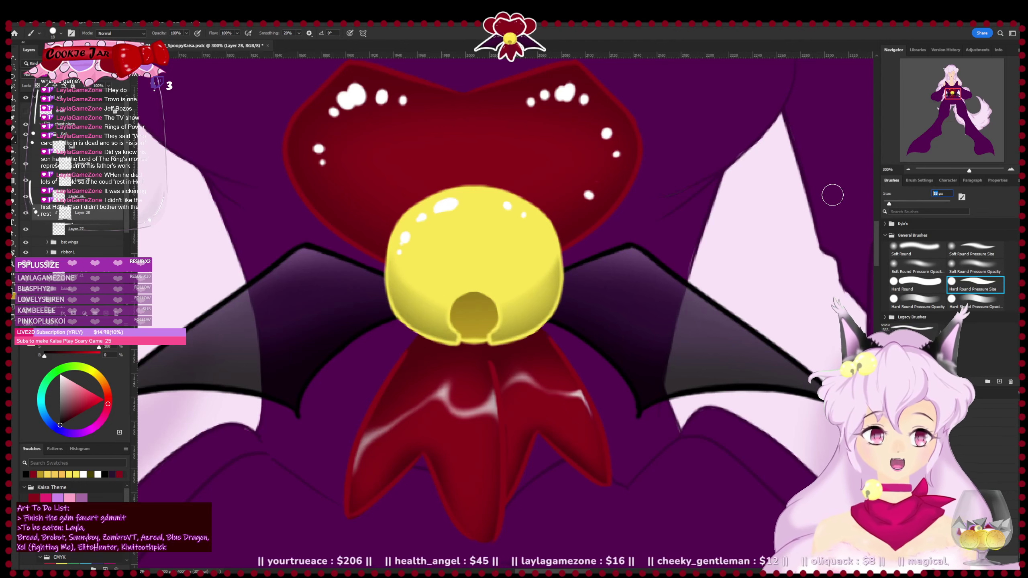
key("bracketright")
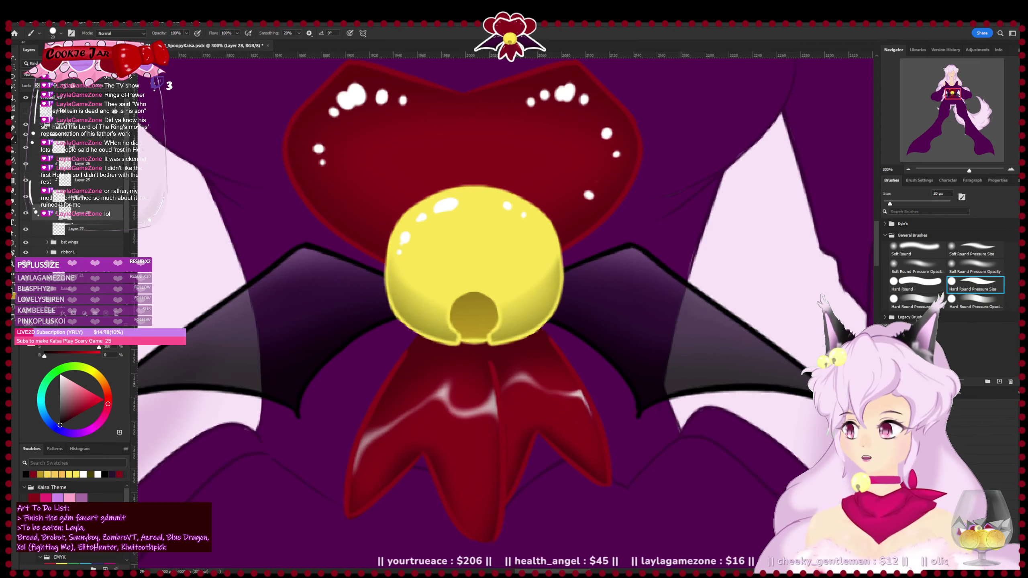
key("ctrl+s")
key("ctrl+minus")
key("ctrl+minus")
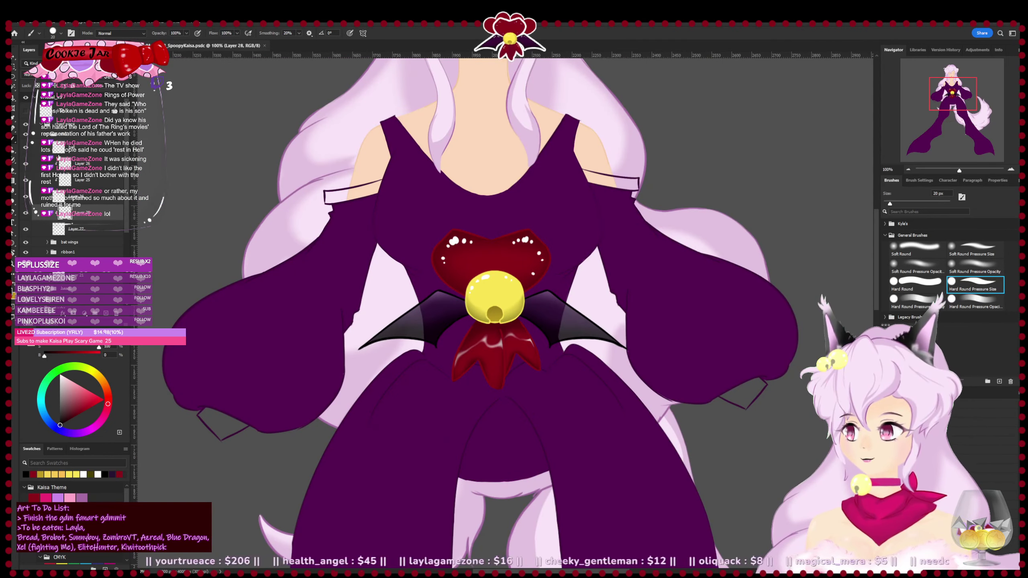
left_click(47, 135)
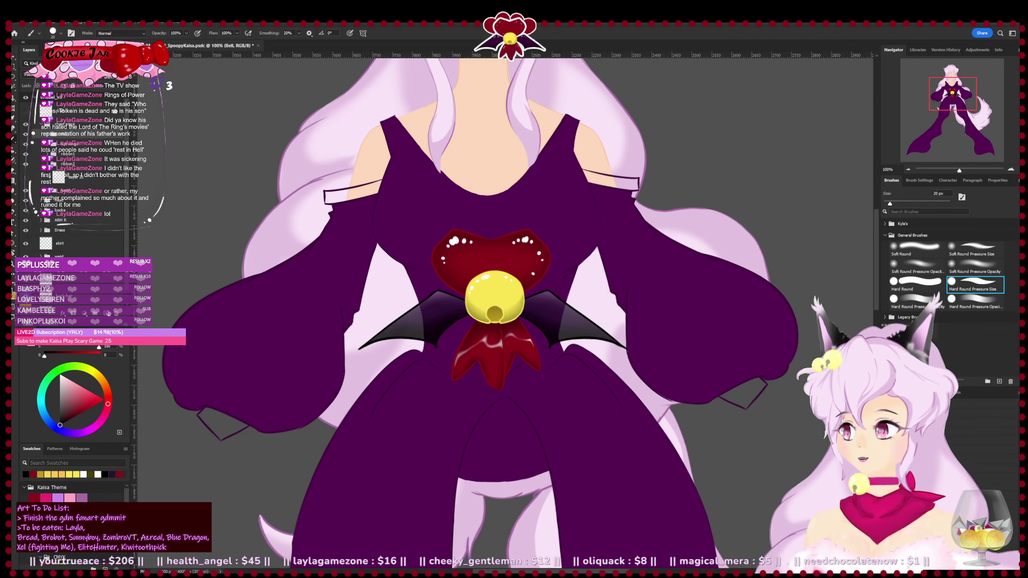
left_click(106, 313)
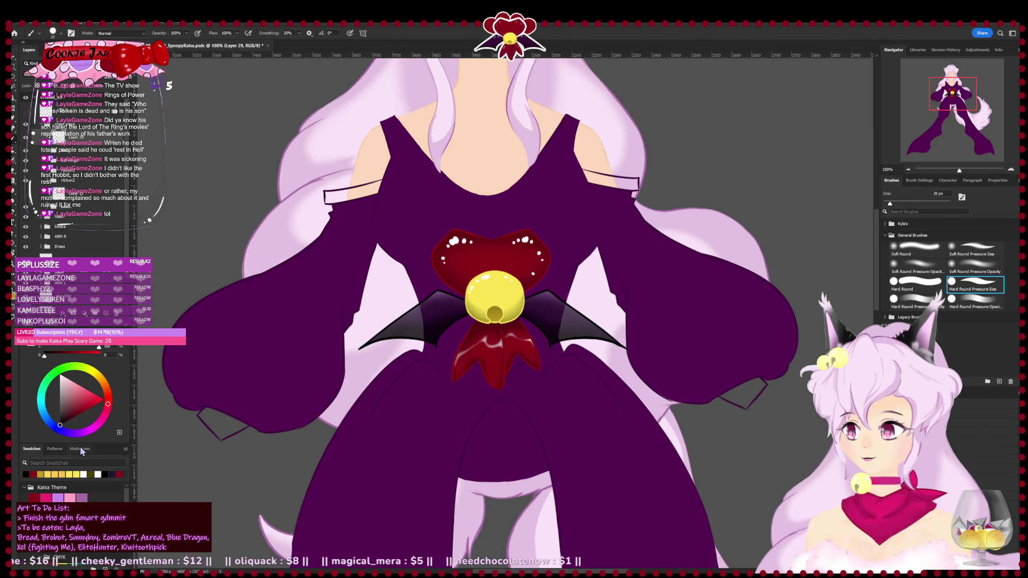
key("x")
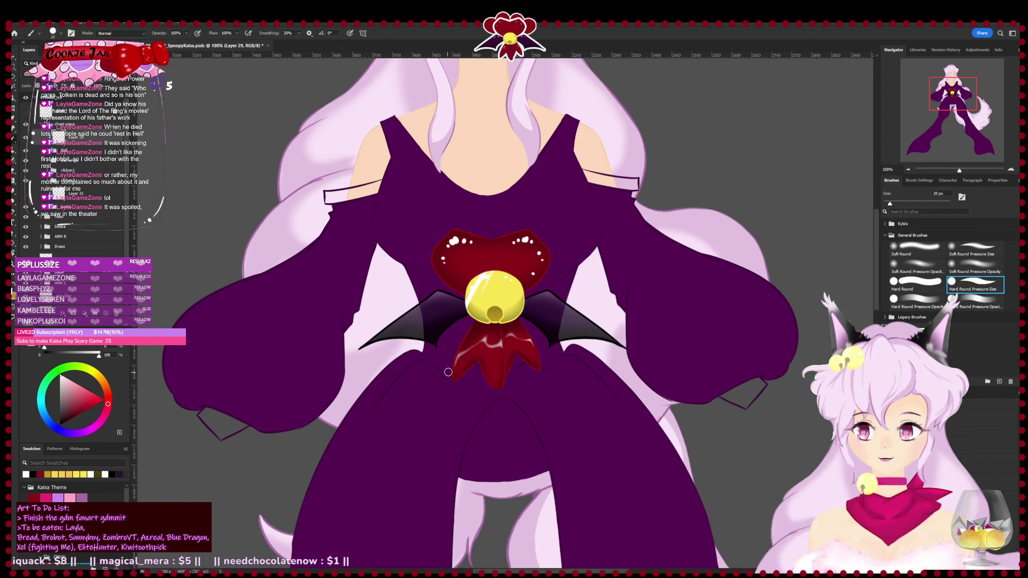
- Rotate the bell's white streaks slightly clockwise and shift them up towards the bell's centre
key("ctrl+t")
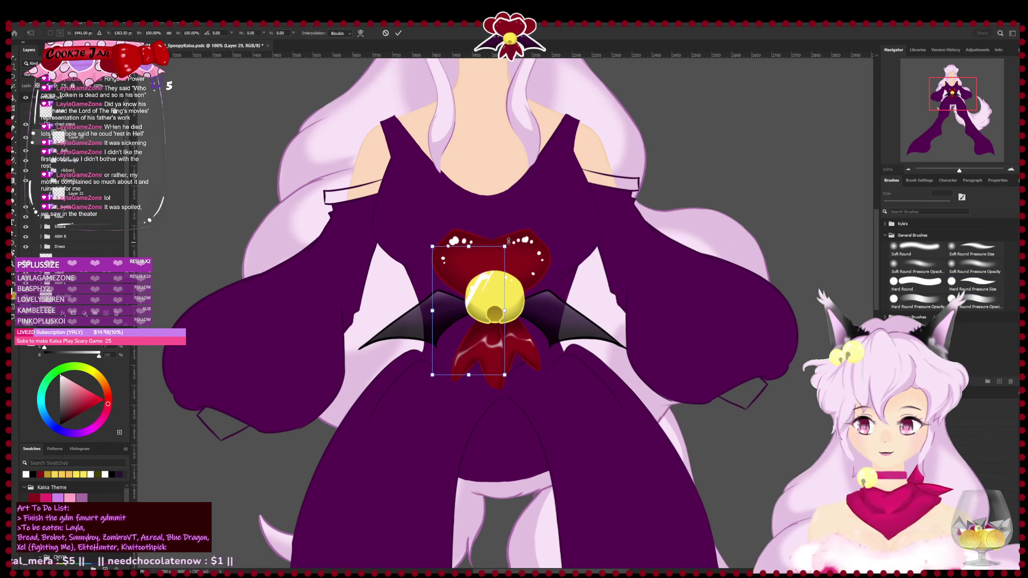
left_click_drag(511, 256, 522, 290)
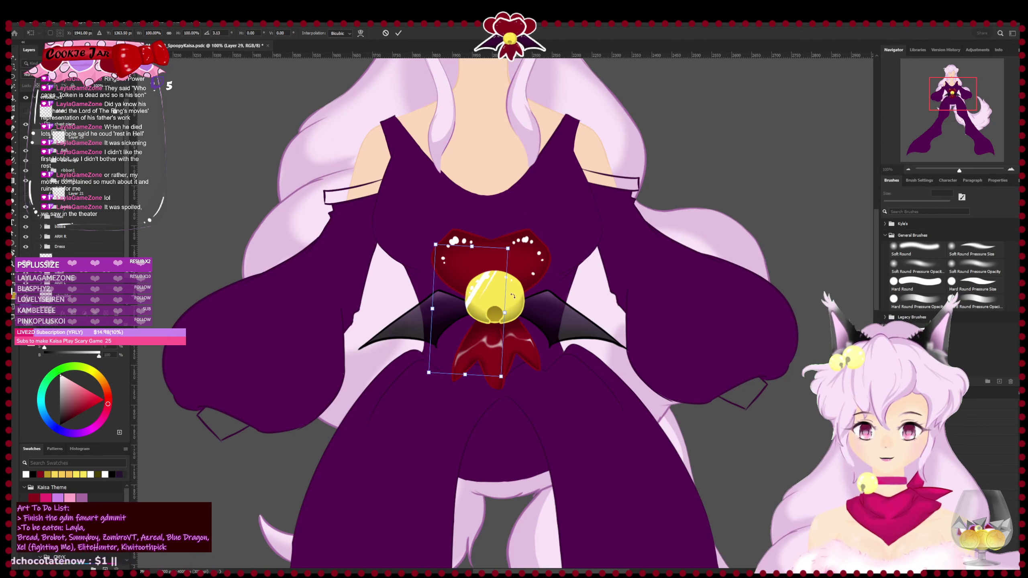
key("Return")
key("ctrl+t")
mouse_move(493, 308)
left_mouse_down()
mouse_move(555, 308)
mouse_move(442, 292)
mouse_move(546, 300)
mouse_move(496, 312)
left_mouse_up()
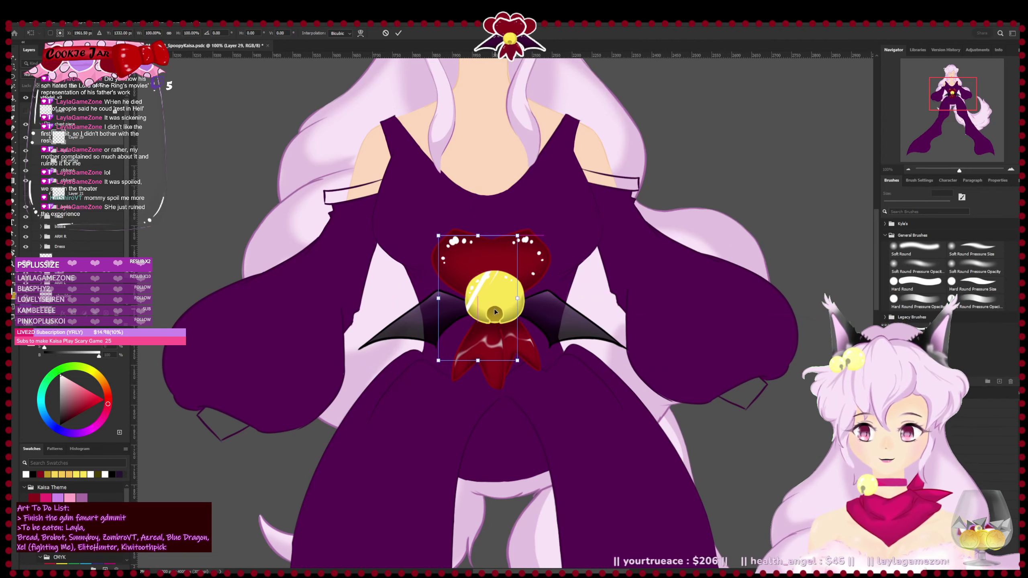
left_click(398, 33)
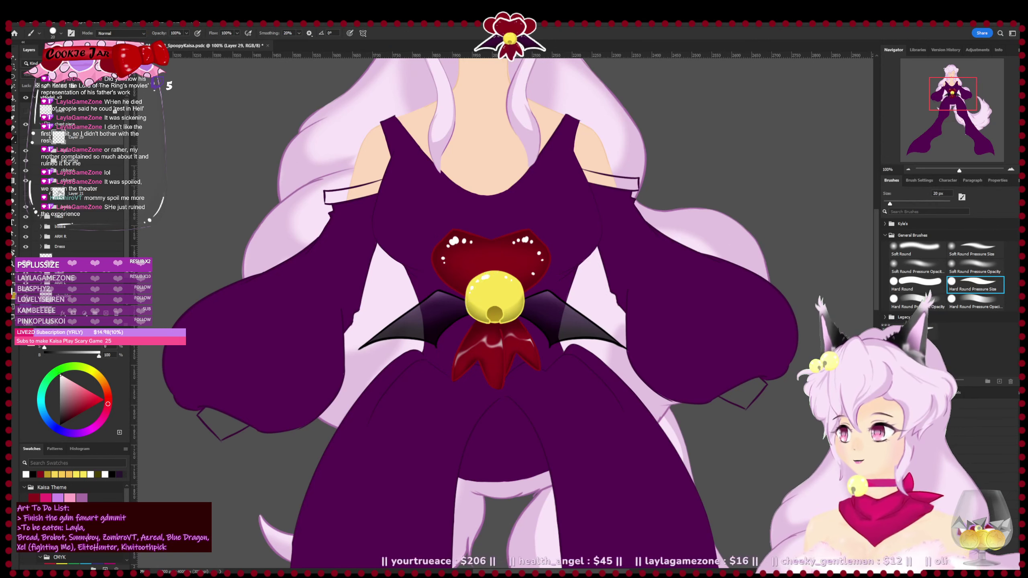
- Delete Layer 21, which holds the old white streaks across the heart, and save the document
left_click(72, 198)
left_click(26, 195)
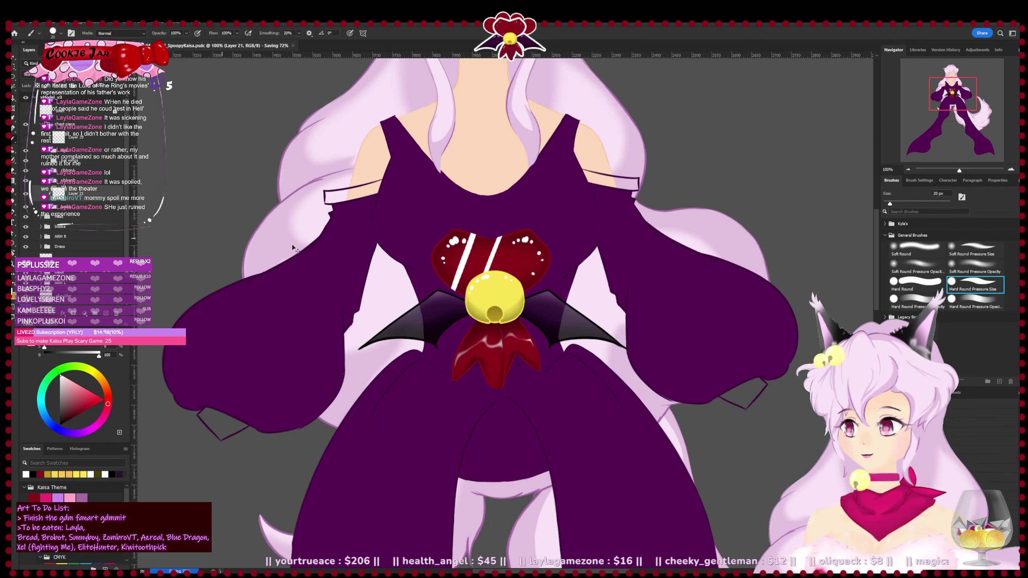
left_click(117, 313)
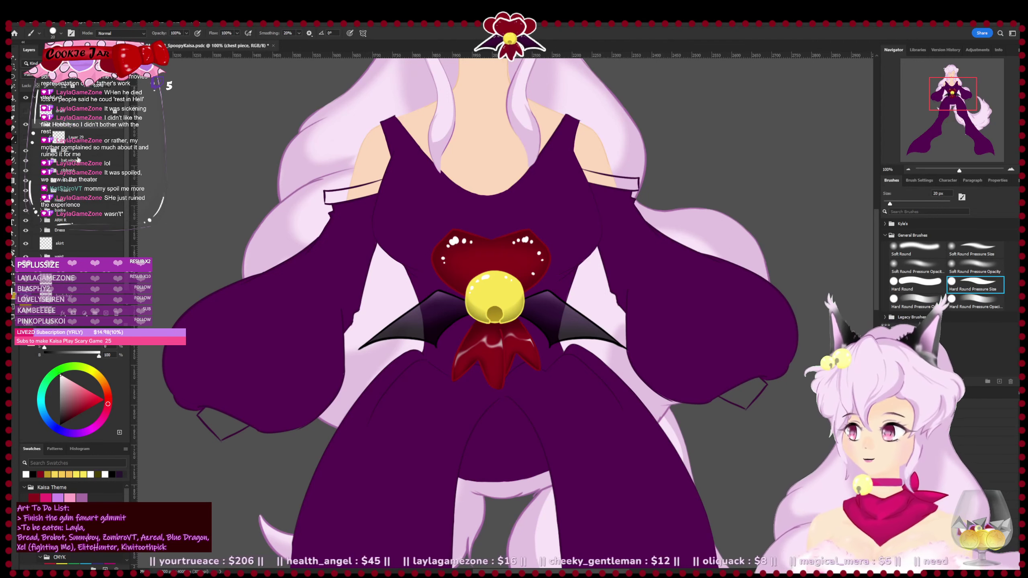
key("ctrl+s")
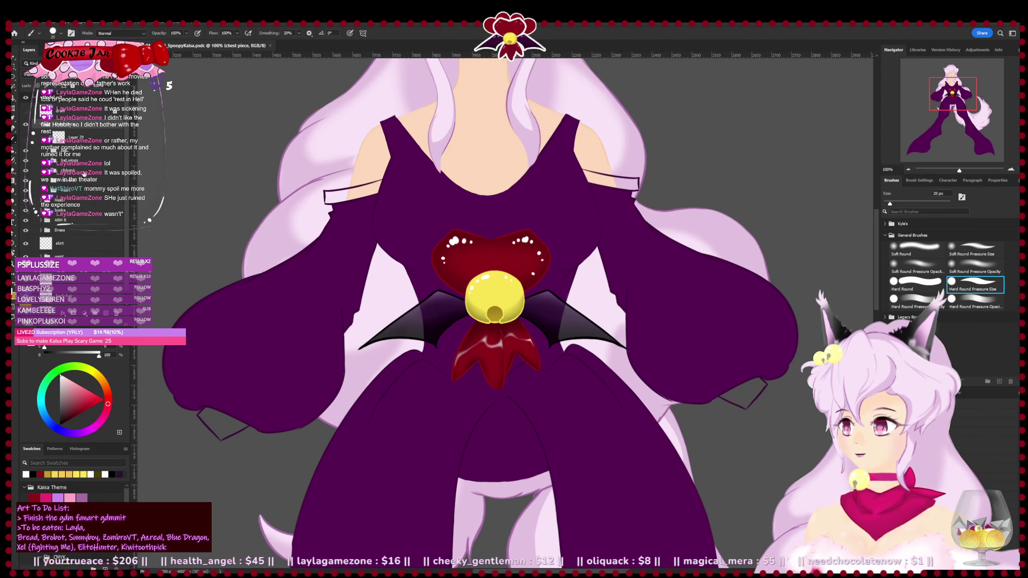
- Paint thin white diagonal streaks across the heart on a new layer clipped above the heart group
left_click(85, 173)
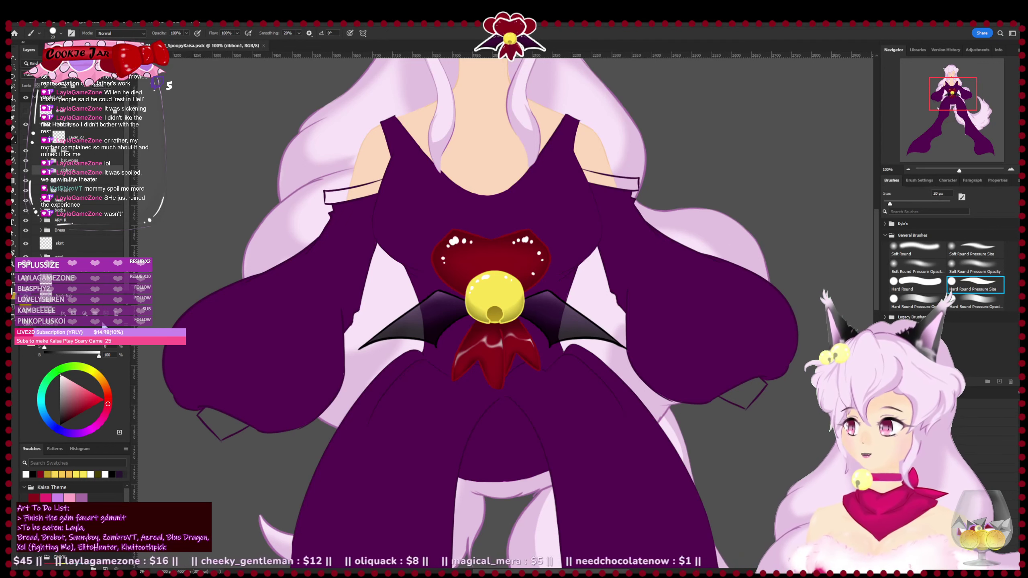
left_click(88, 194)
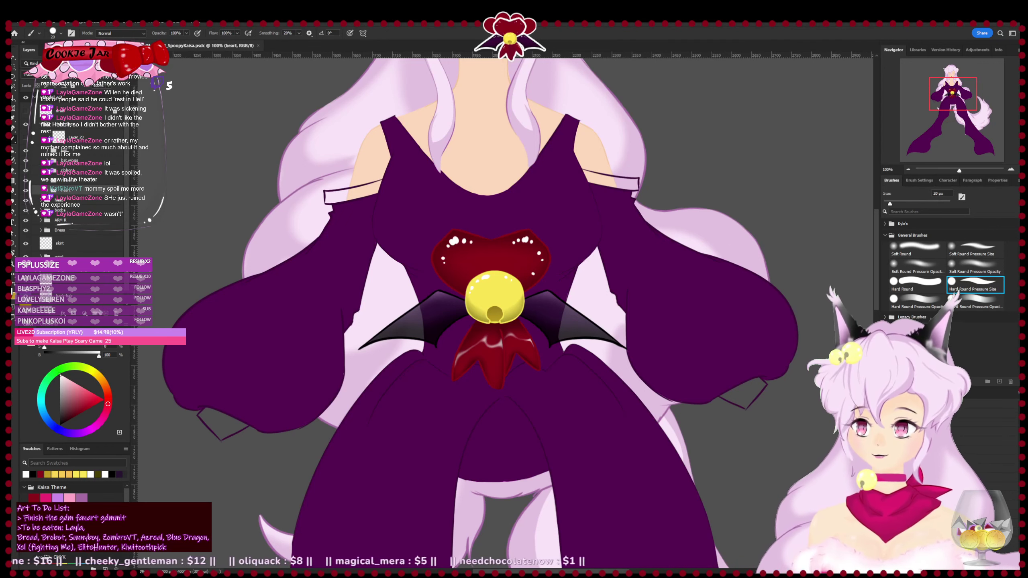
left_click(106, 314)
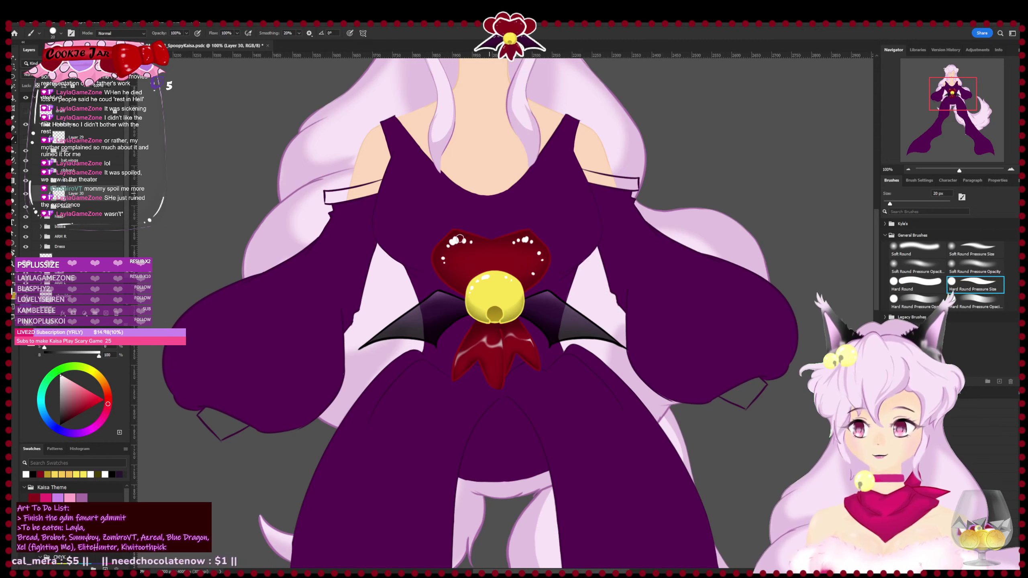
left_click_drag(465, 232, 441, 277)
key("ctrl+z")
left_click_drag(461, 231, 442, 270)
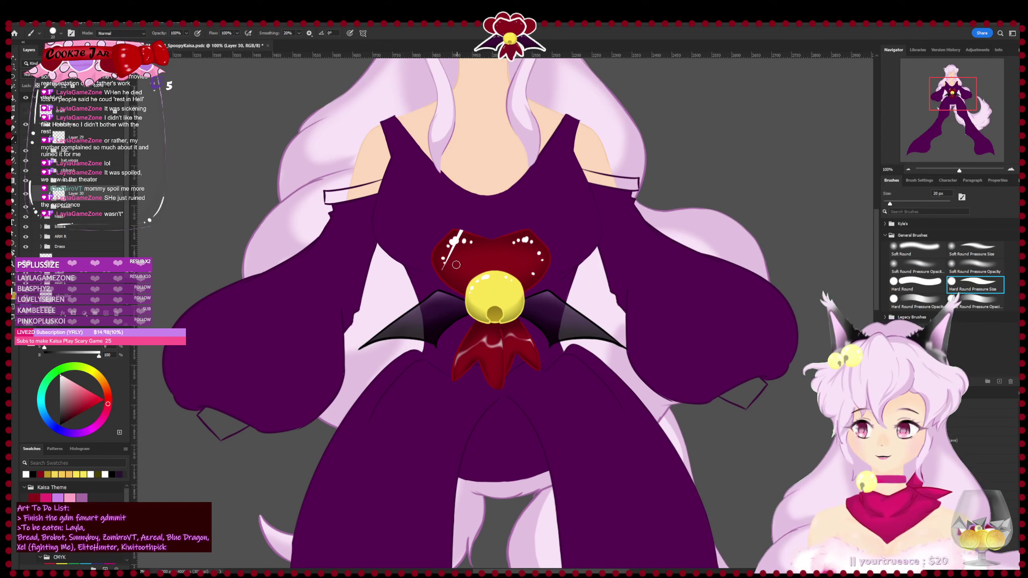
left_click_drag(460, 260, 449, 287)
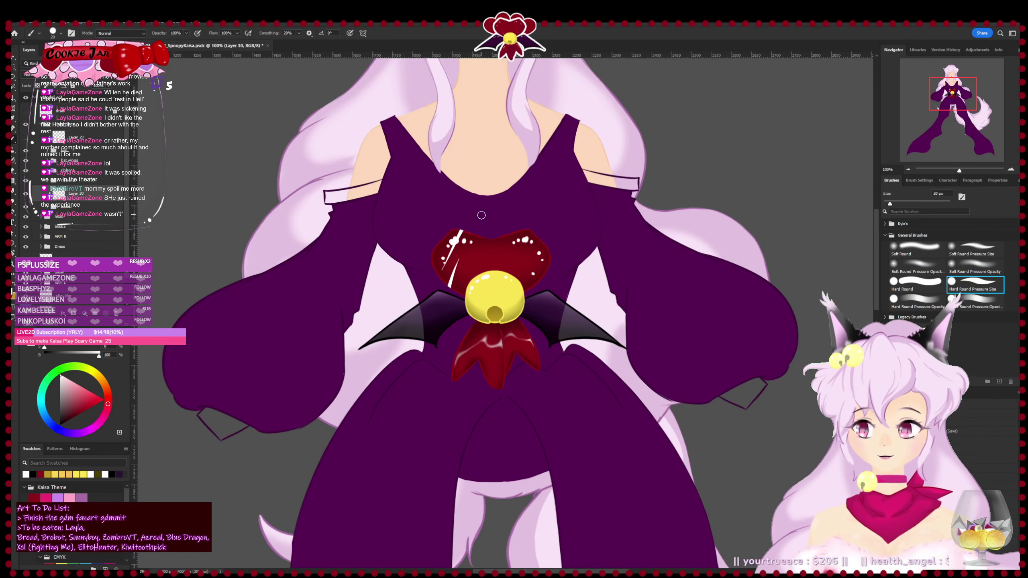
key("ctrl+z")
left_click_drag(465, 237, 447, 282)
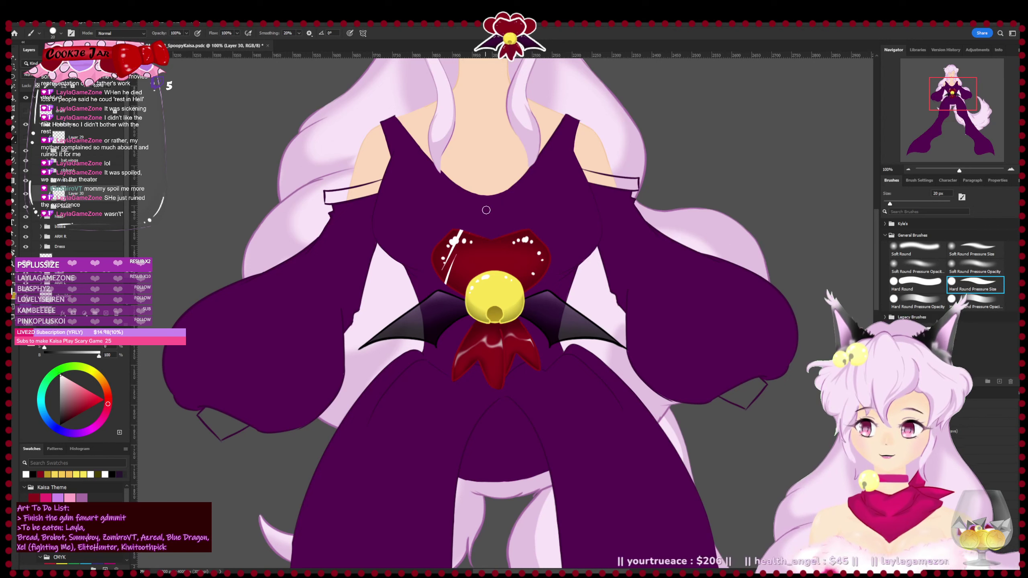
- Release the streak layer's clipping to the heart, save the document, and clip the layer to the heart again
key("e")
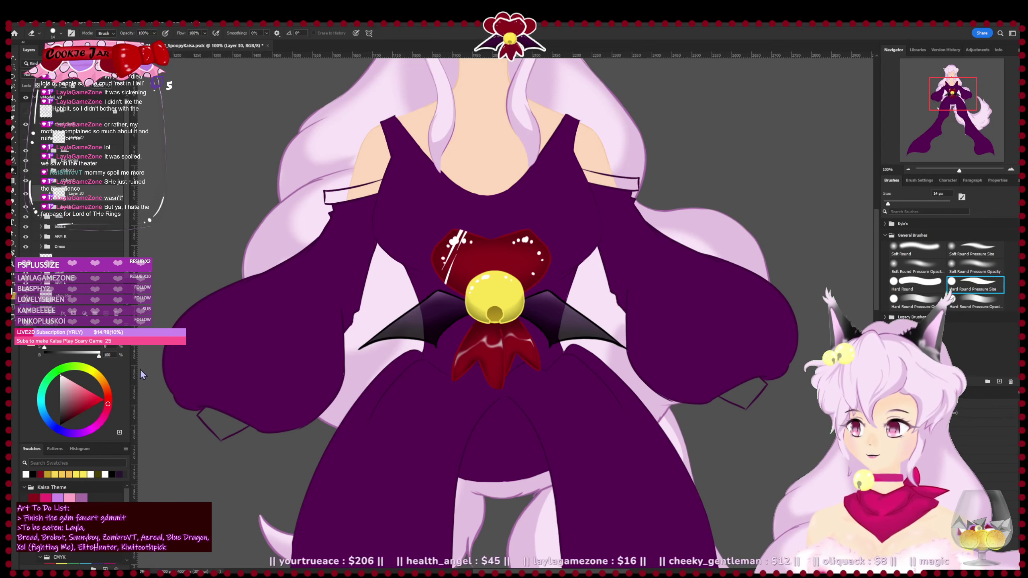
key("ctrl+alt+g")
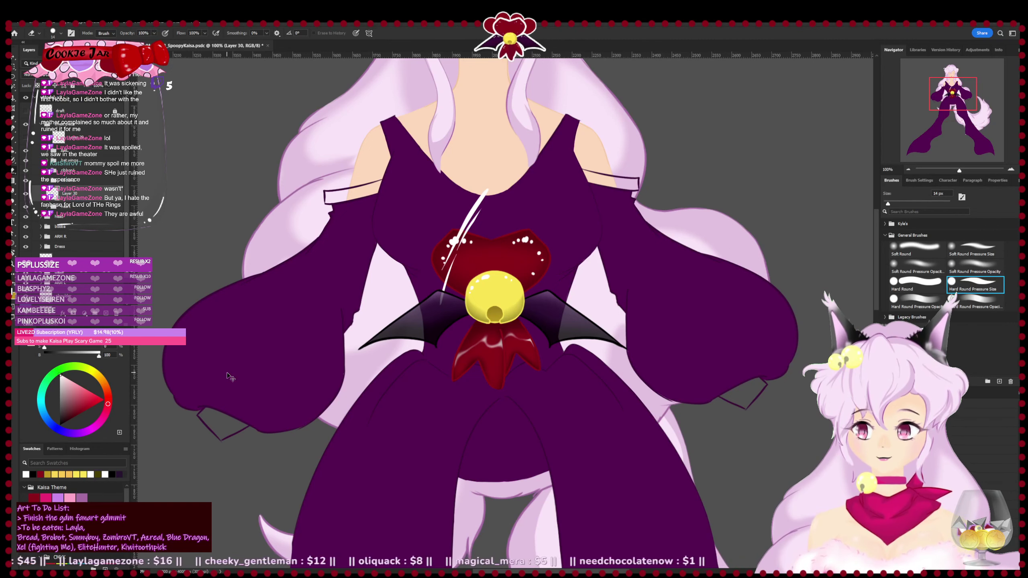
key("ctrl+s")
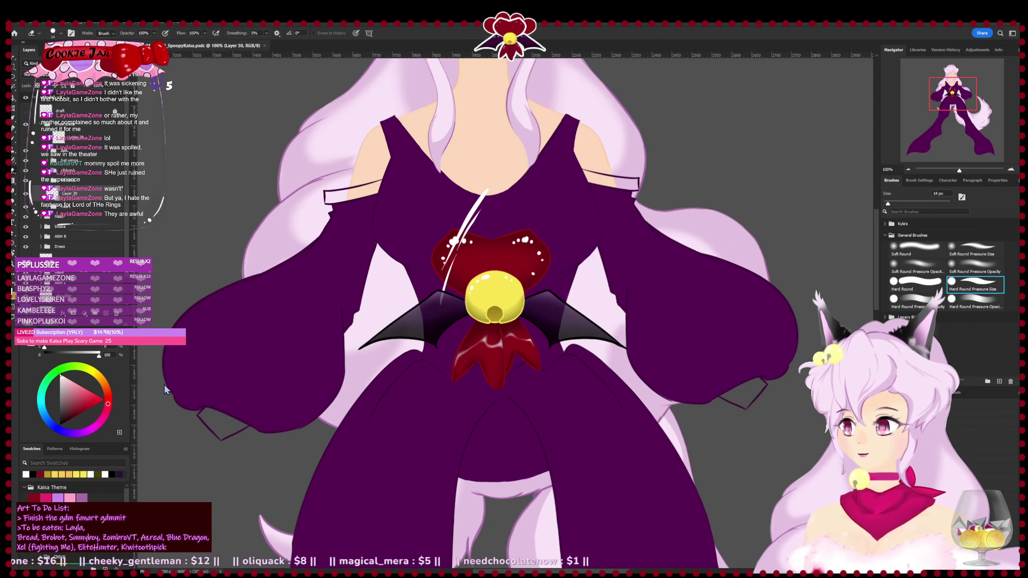
key("ctrl+alt+g")
- Shift the heart's white streaks slightly up and to the right
key("ctrl+t")
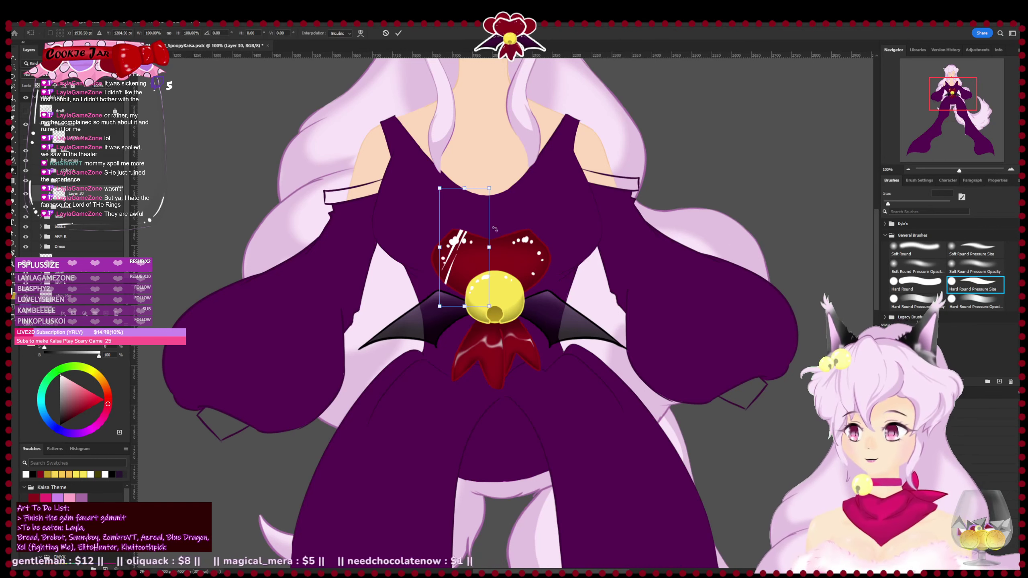
left_click_drag(462, 275, 513, 281)
mouse_move(563, 284)
left_mouse_down()
mouse_move(448, 274)
mouse_move(463, 276)
left_mouse_up()
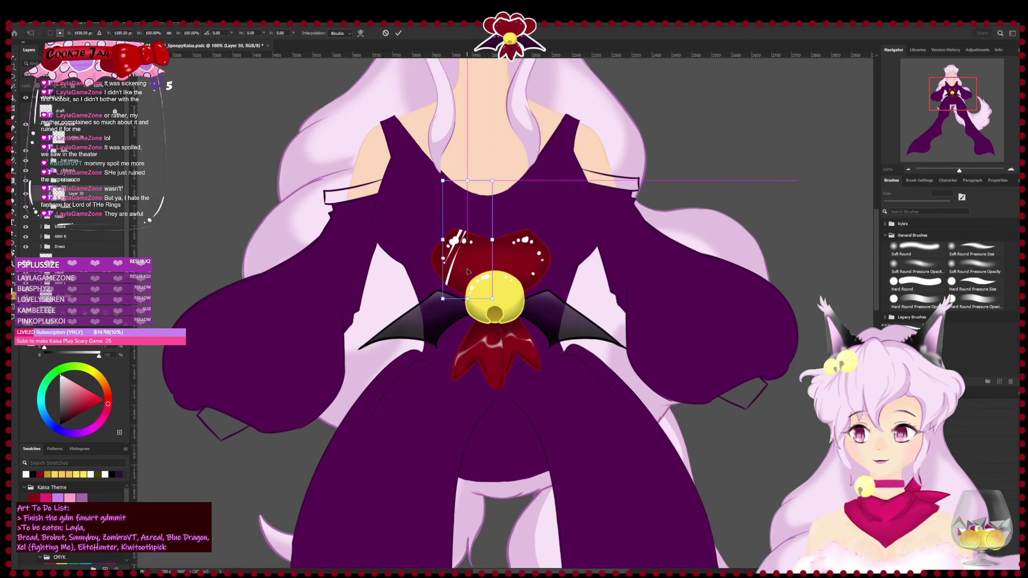
key("Return")
- Hide Layer 30 with the heart's white streaks, collapse the chest piece group, and save the document
key("e")
key("ctrl+plus")
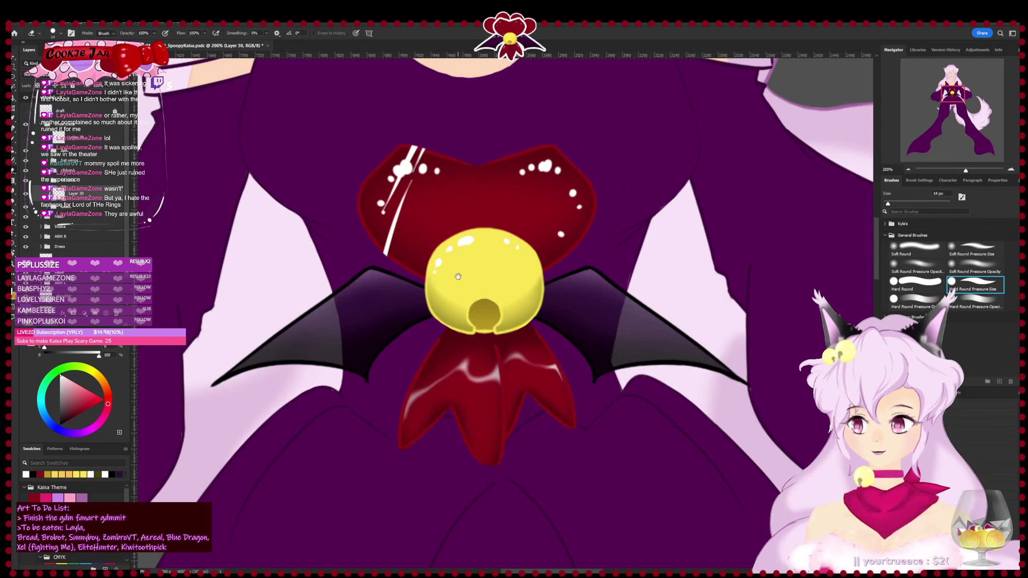
left_click_drag(459, 277, 529, 281)
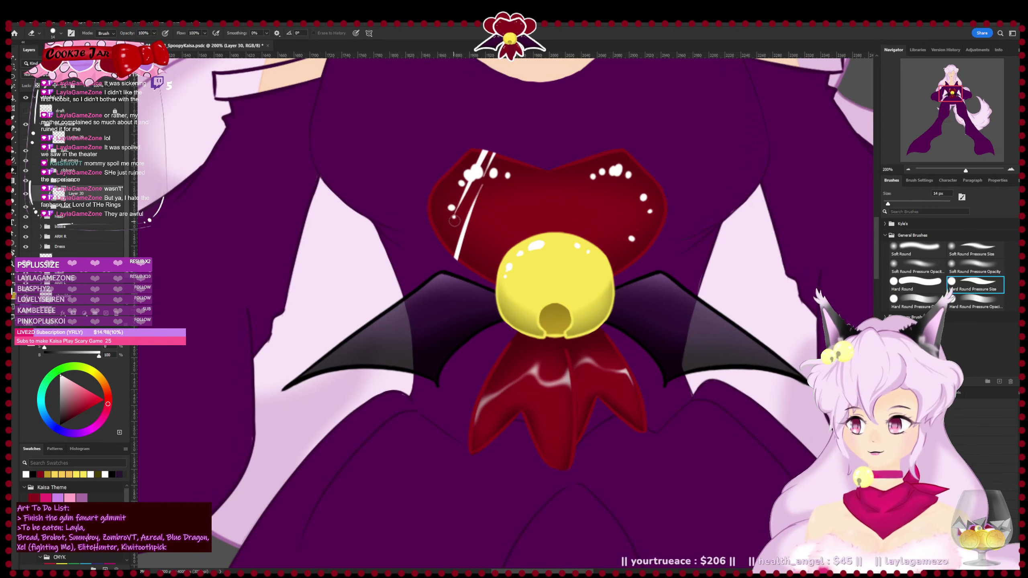
key("ctrl+minus")
key("ctrl+minus")
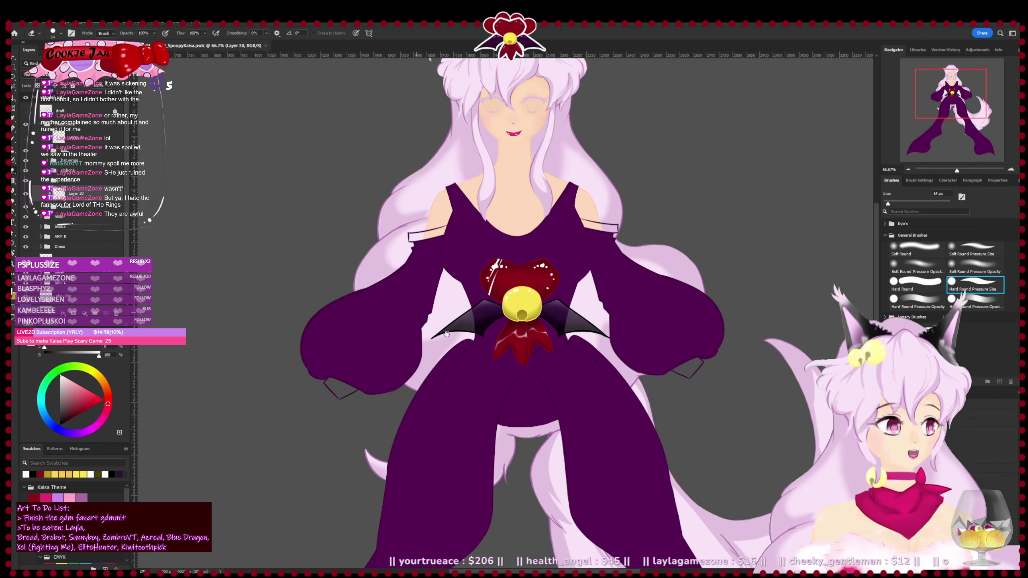
left_click_drag(447, 334, 397, 399)
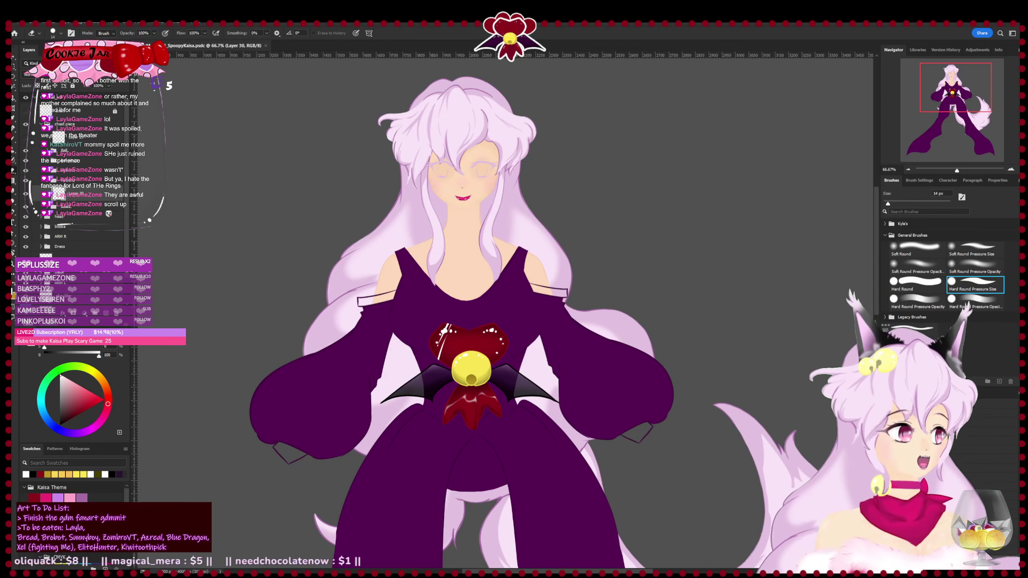
left_click_drag(314, 368, 271, 310)
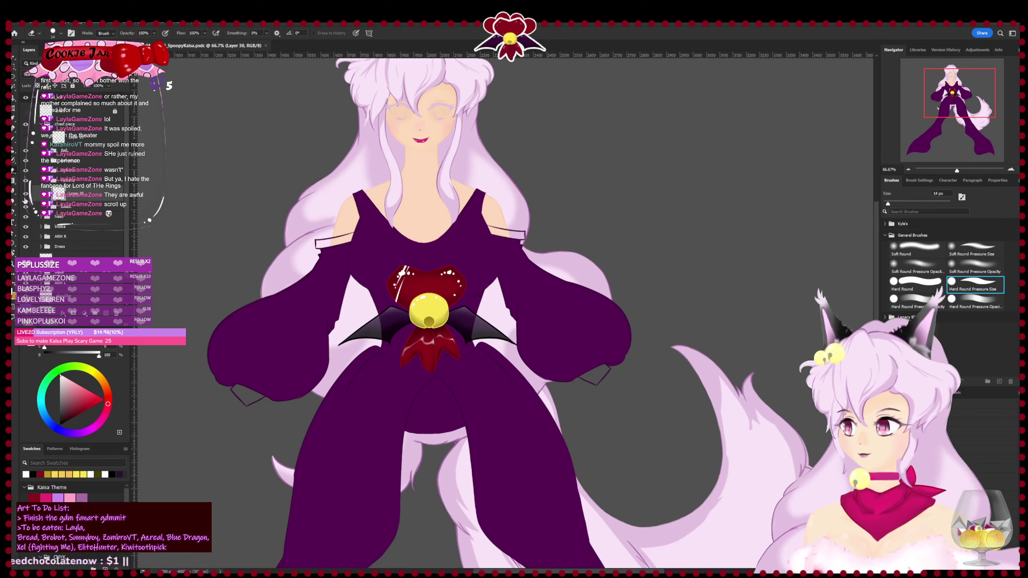
left_click(25, 196)
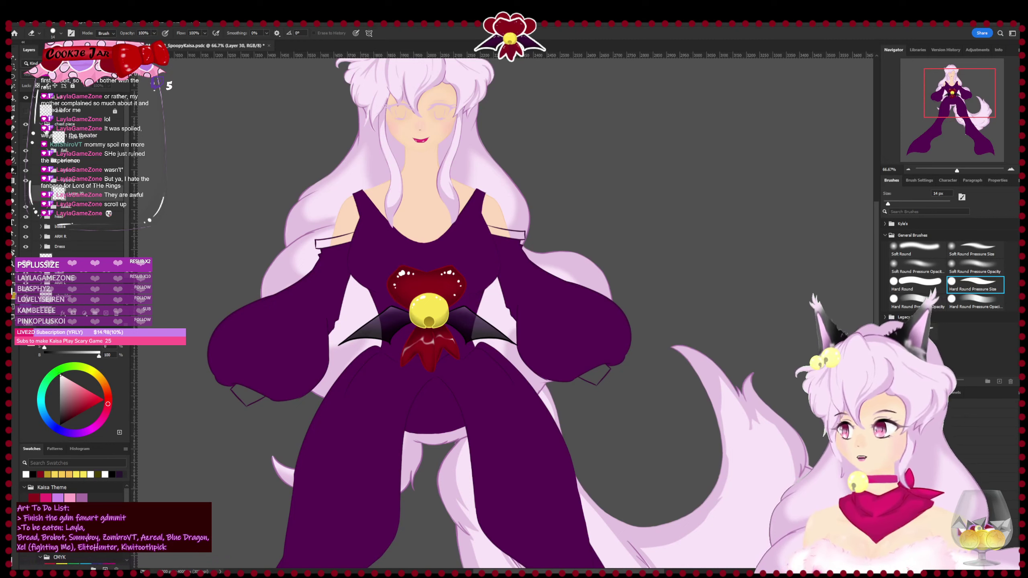
left_click(41, 124)
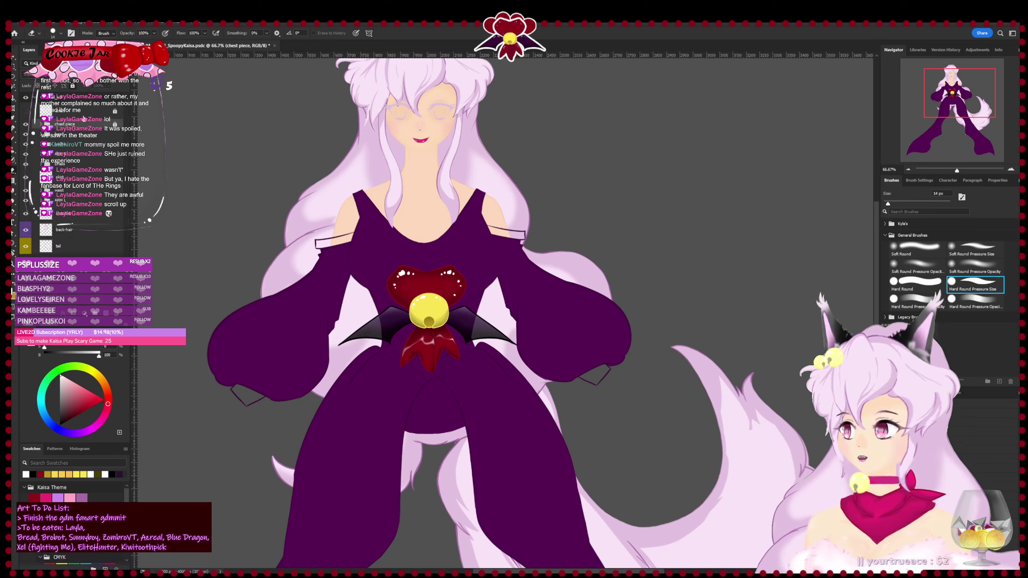
mouse_move(405, 395)
left_mouse_down()
mouse_move(435, 372)
mouse_move(397, 385)
mouse_move(400, 397)
mouse_move(410, 359)
mouse_move(343, 401)
left_mouse_up()
key("ctrl+s")
- Show the draft sketch layer over the artwork and examine the face, hat, shoulders and sleeves against it
left_click(25, 110)
key("ctrl+plus")
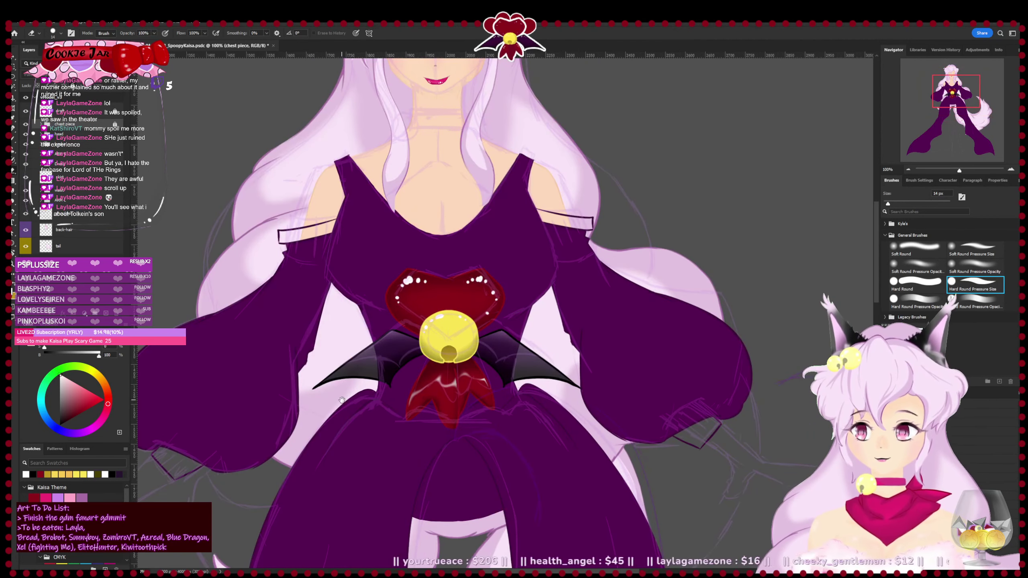
left_click_drag(266, 292, 263, 428)
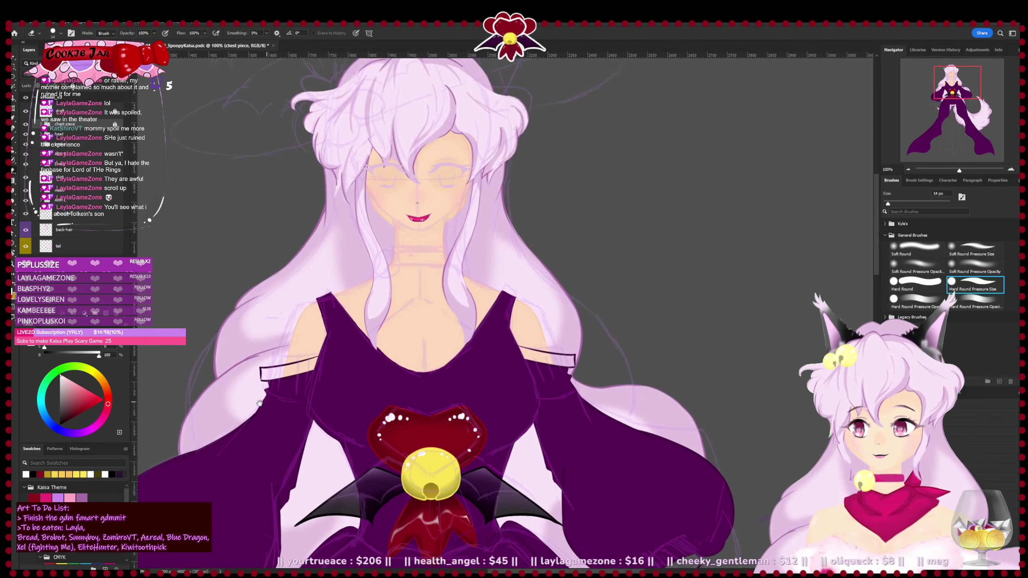
left_click_drag(287, 394, 262, 401)
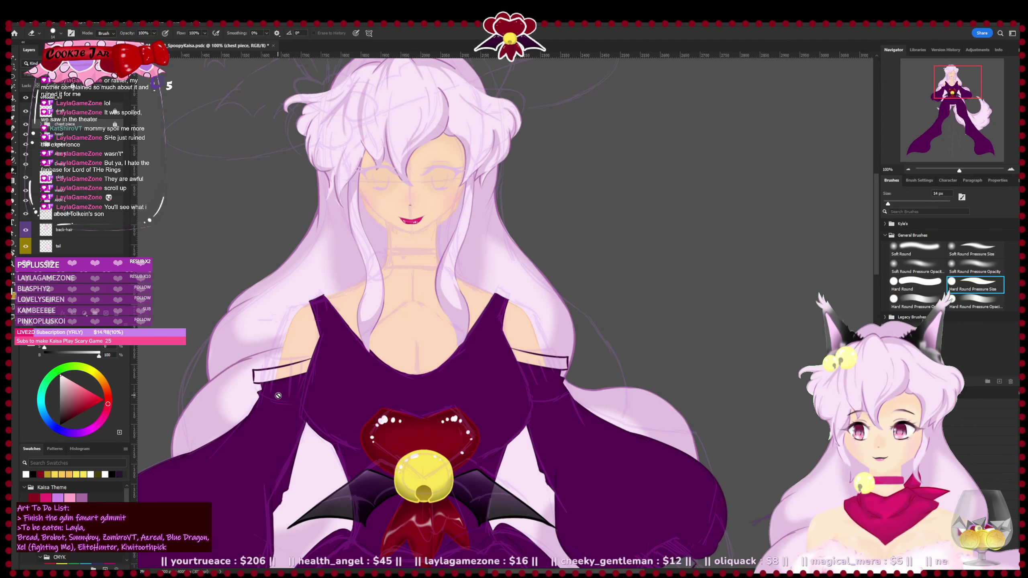
scroll(241, 280, "down", 4)
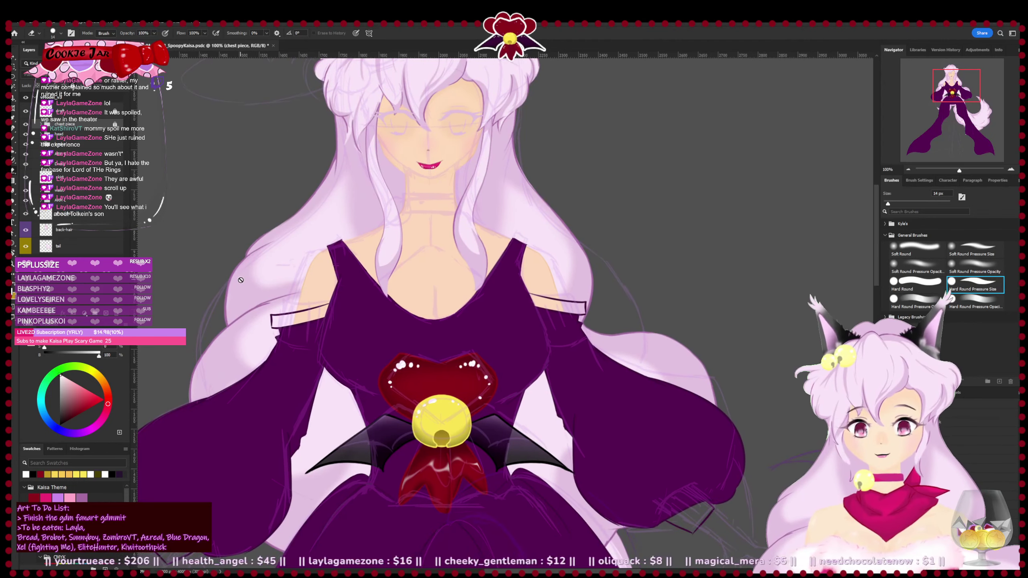
key("ctrl+plus")
key("ctrl+plus")
key("ctrl+plus")
key("ctrl+plus")
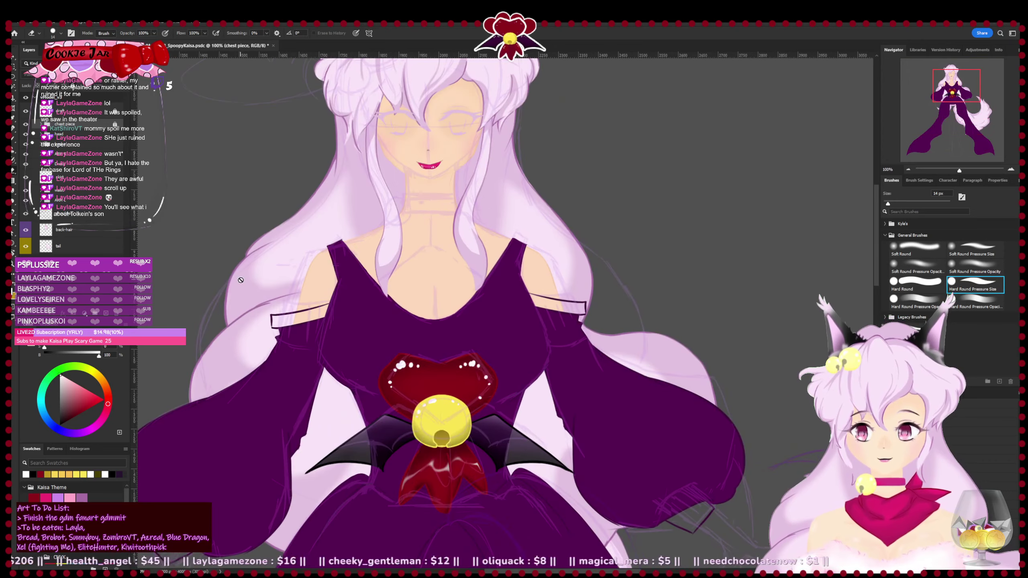
left_click_drag(409, 337, 437, 407)
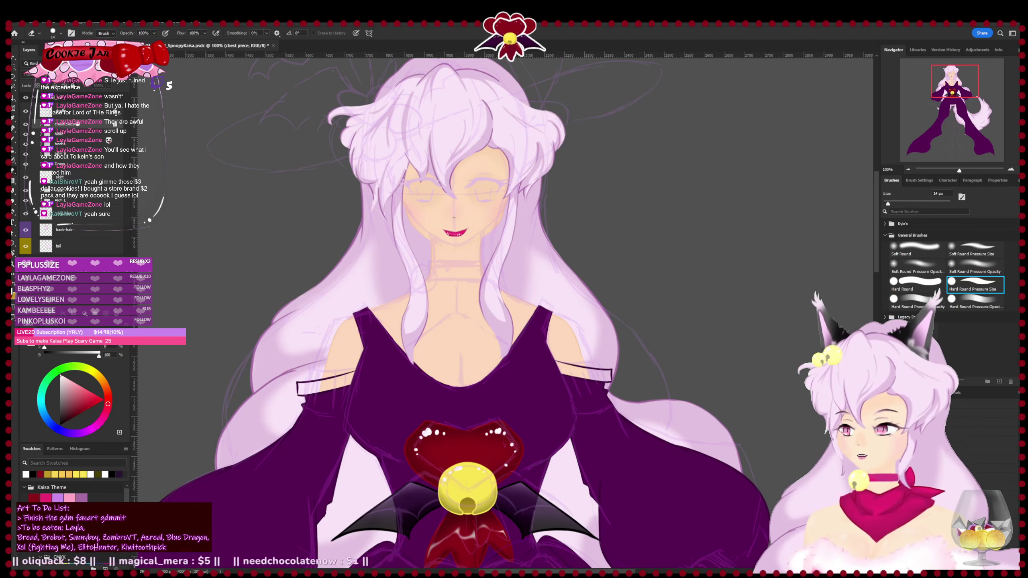
key("ctrl+minus")
key("ctrl+minus")
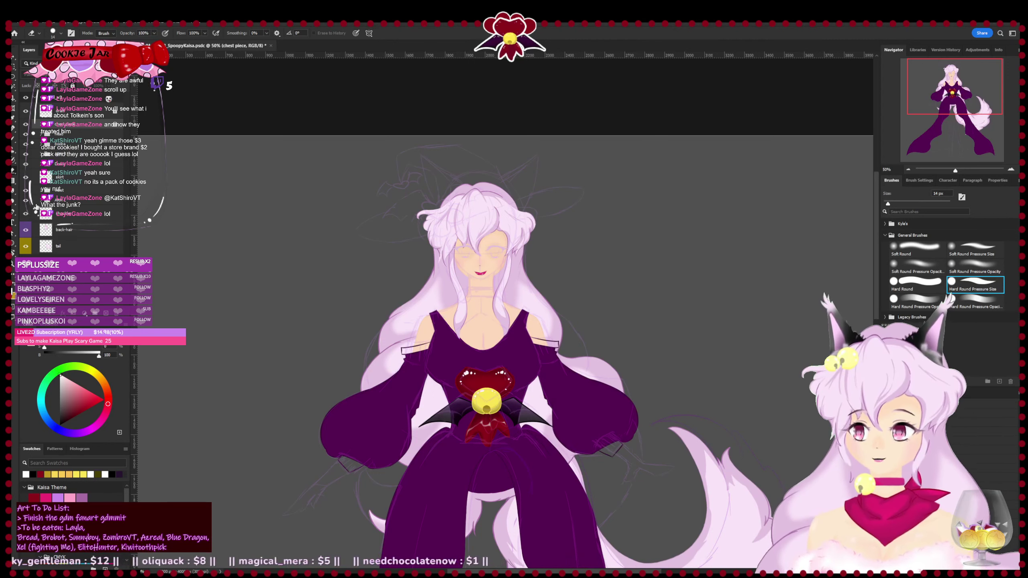
- Look inside the ARM L group, hiding and showing Layer 8 and the whole group to identify their contents
left_click(41, 201)
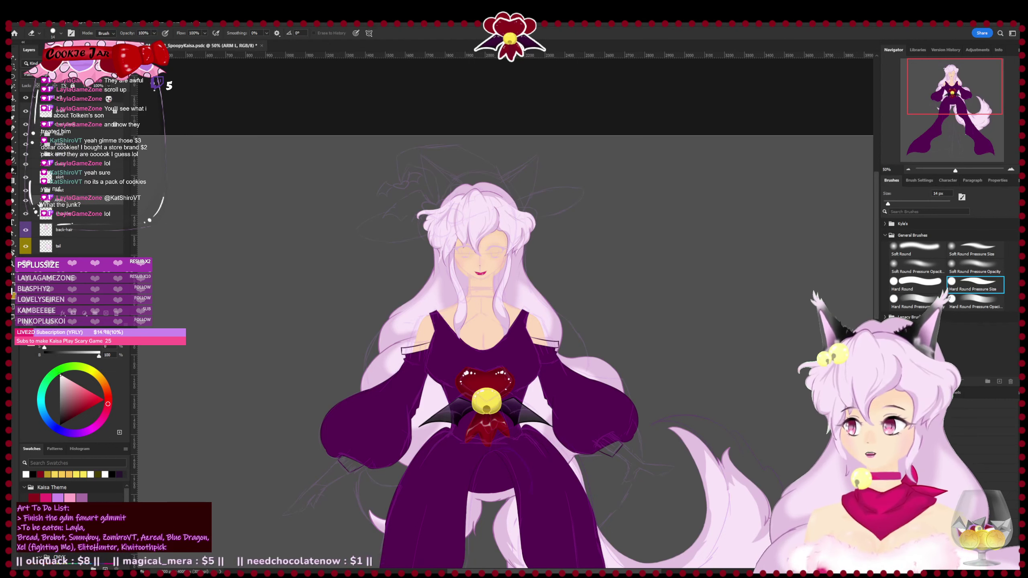
left_click(40, 202)
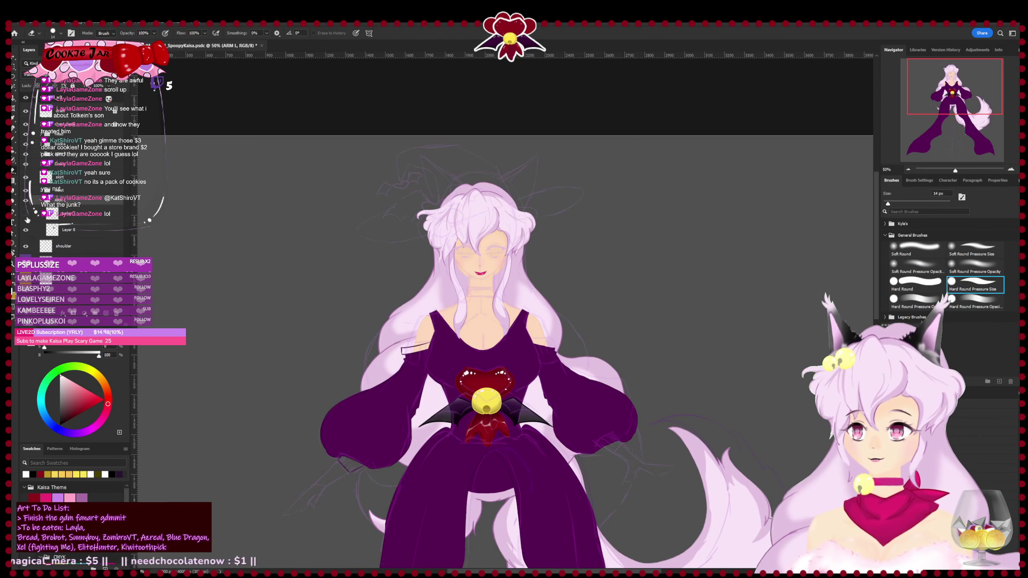
scroll(41, 206, "down", 1)
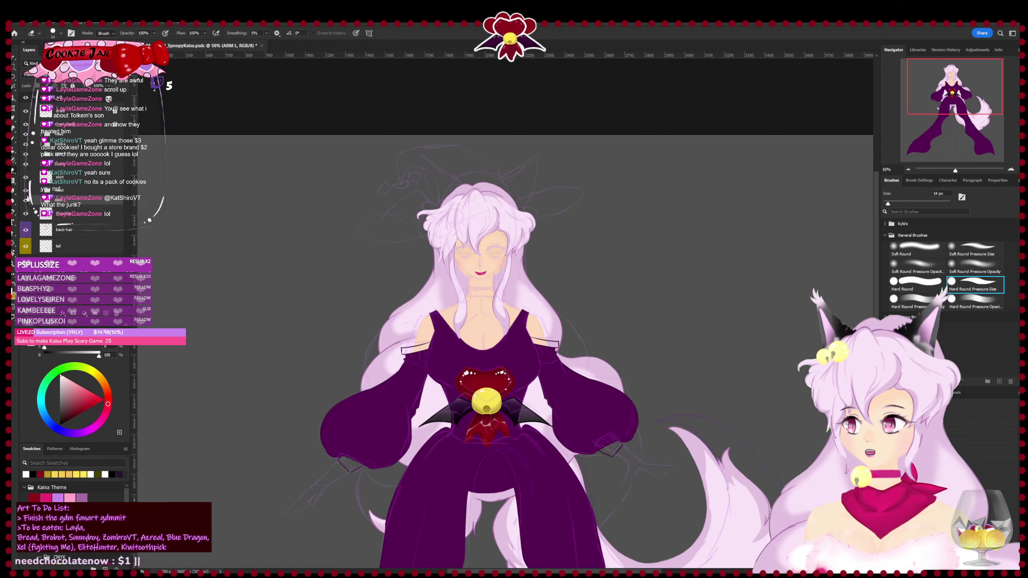
left_click(41, 202)
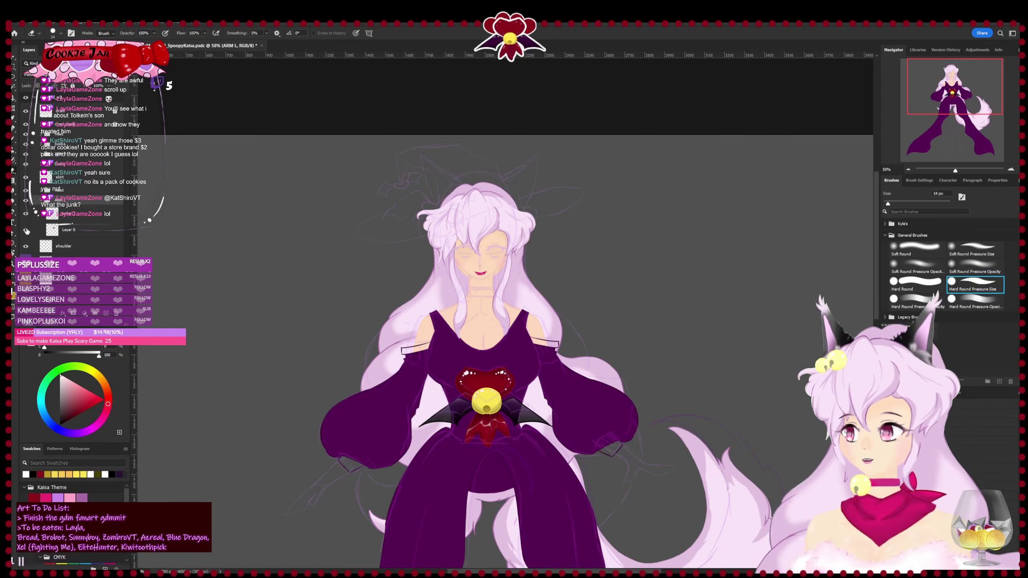
left_click(26, 231)
left_click(26, 231)
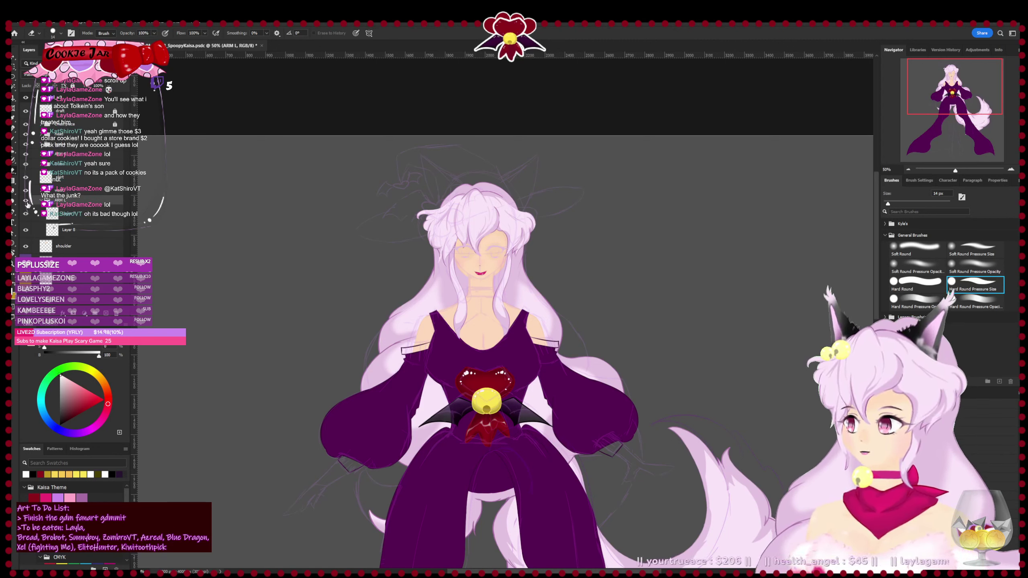
left_click(27, 201)
left_click(27, 201)
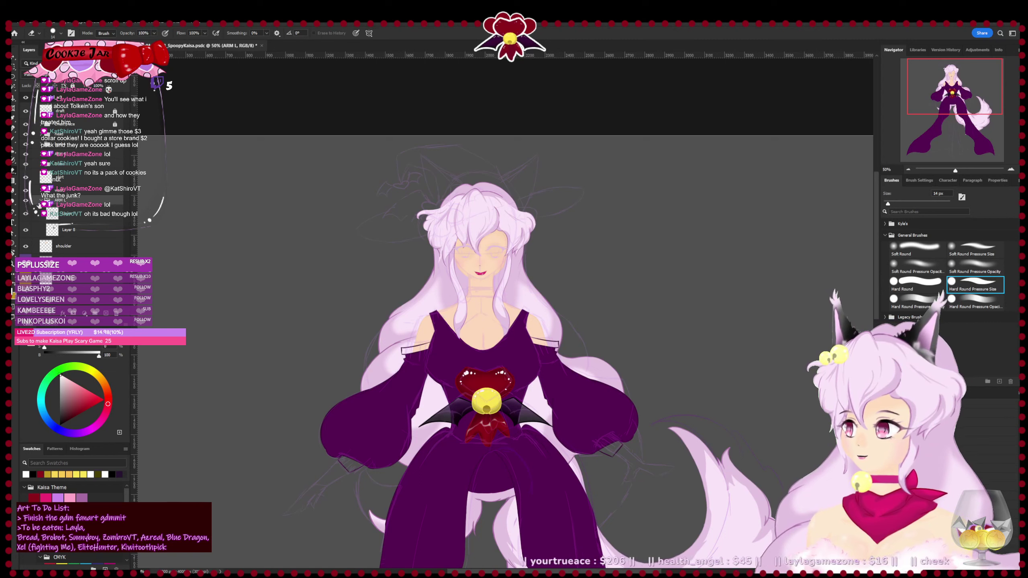
left_click(41, 201)
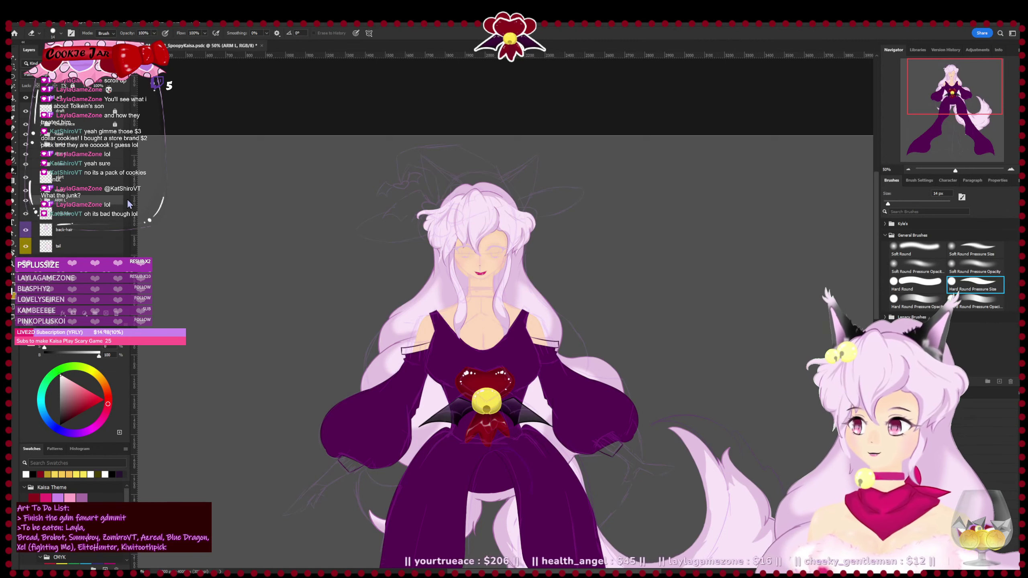
- Save the document and select the shoulder layer, hiding and showing it to check what it contains
key("ctrl+s")
double_click(60, 200)
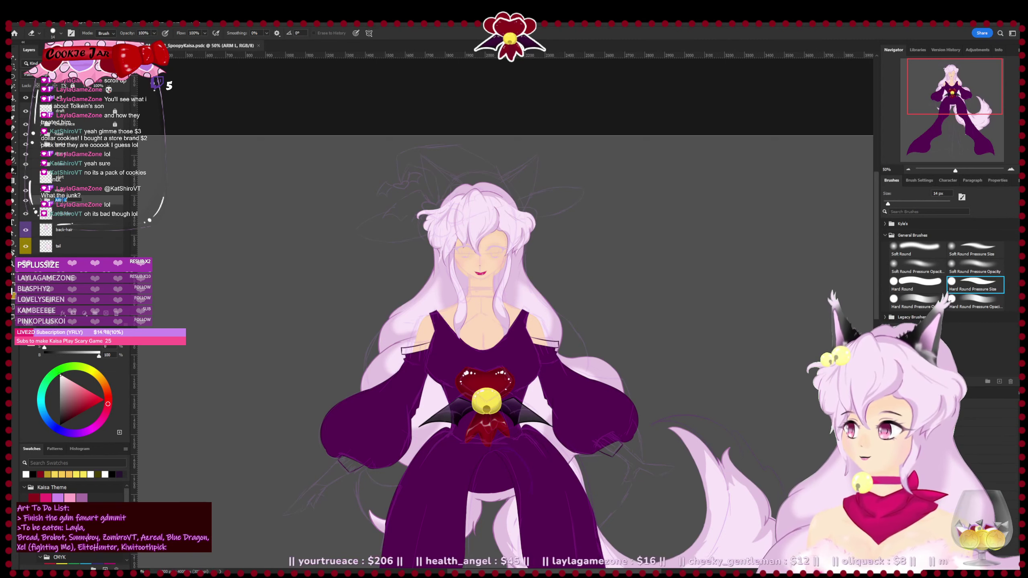
left_click(67, 215)
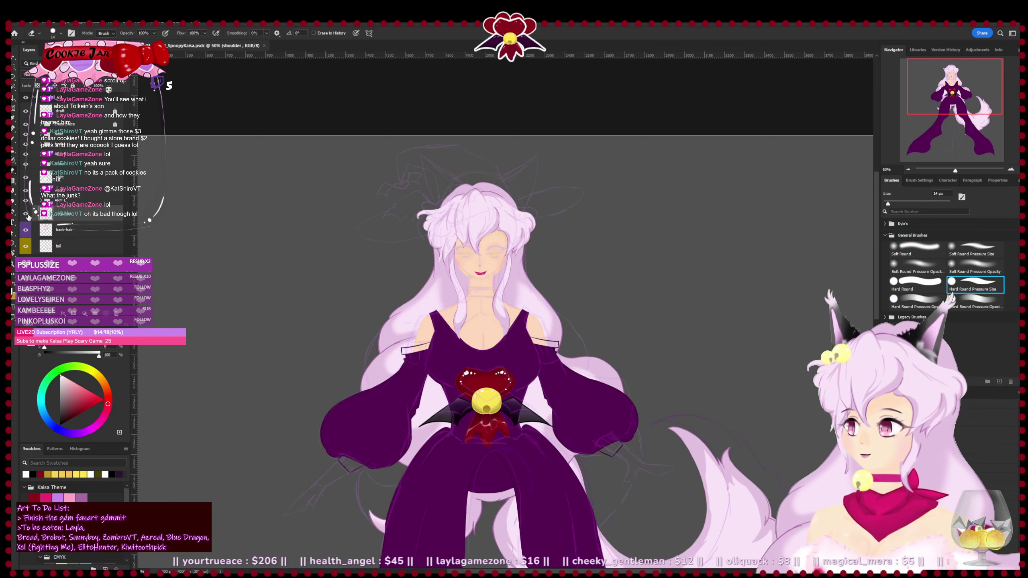
left_click(28, 215)
left_click(27, 215)
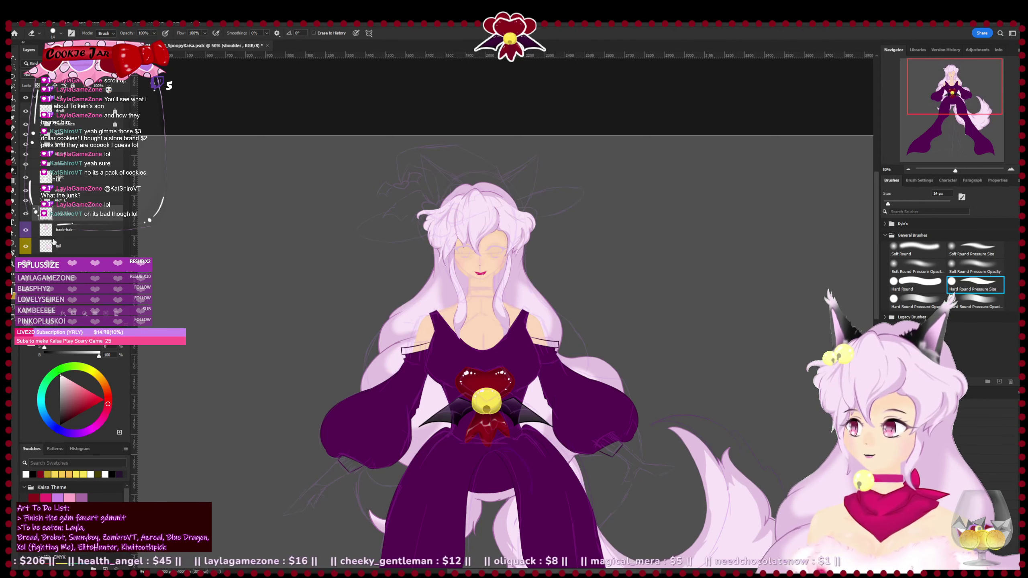
- Hide and show the layer with the costume's purple bodice to check what it covers
left_click(24, 147)
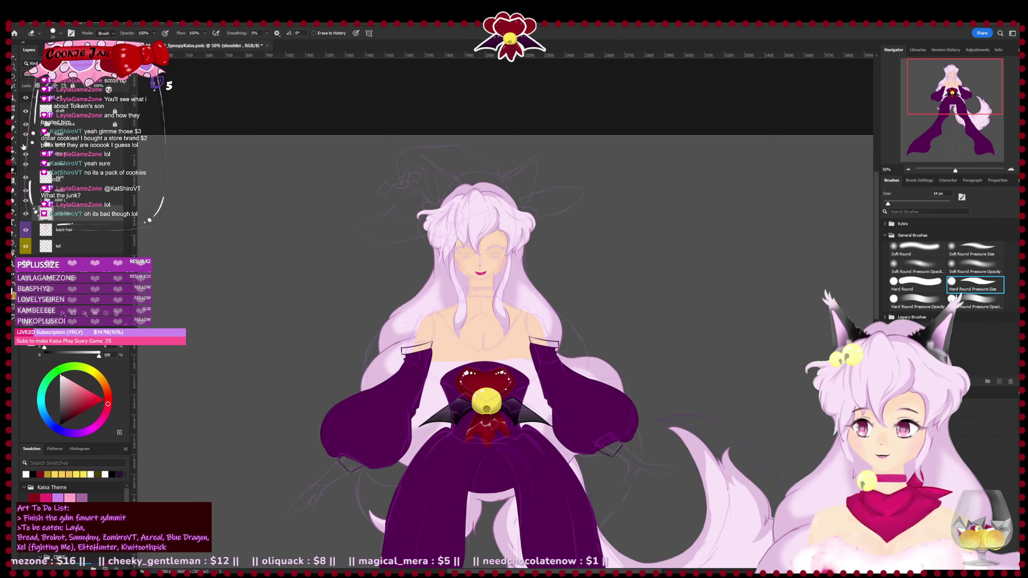
left_click(24, 147)
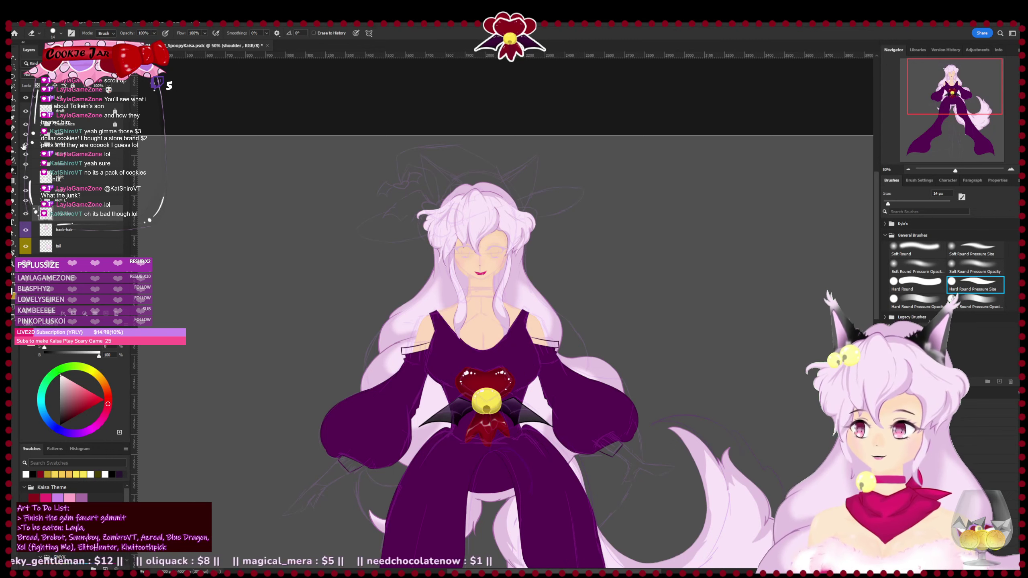
left_click(24, 146)
left_click(25, 146)
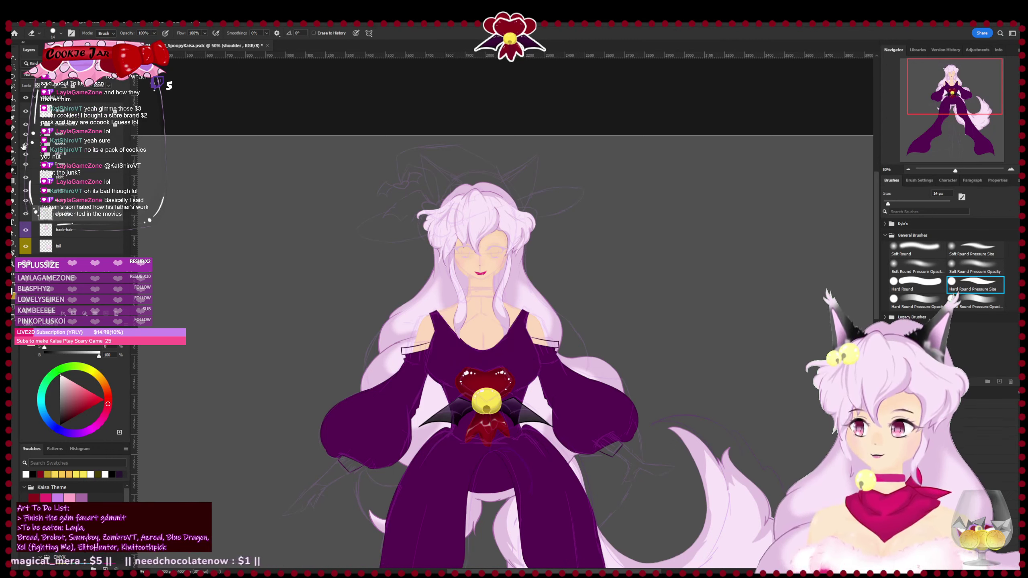
- Select the skirt layer and hide the flared purple trousers behind its red outline
left_click_drag(525, 388, 520, 223)
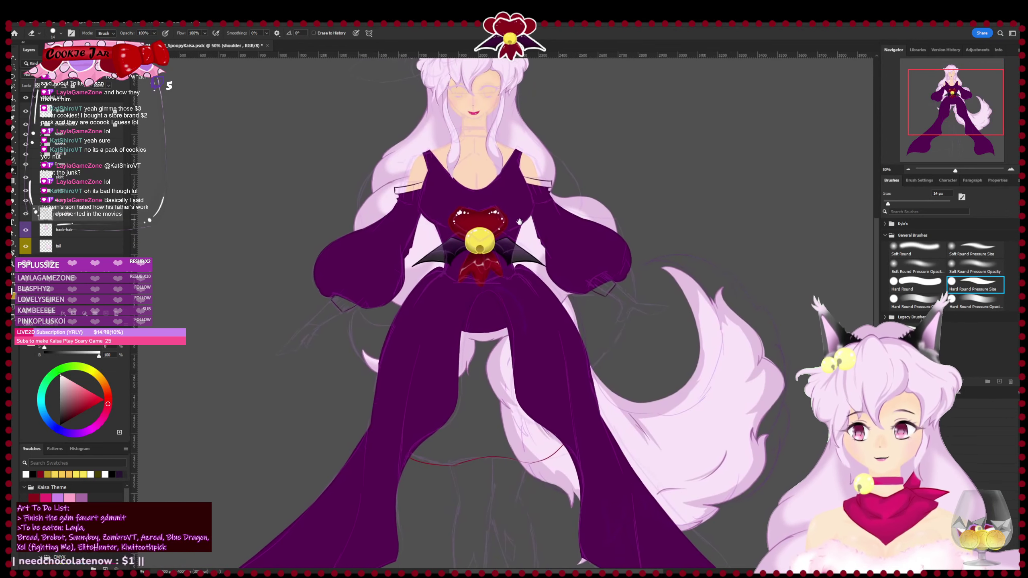
left_click_drag(497, 328, 496, 259)
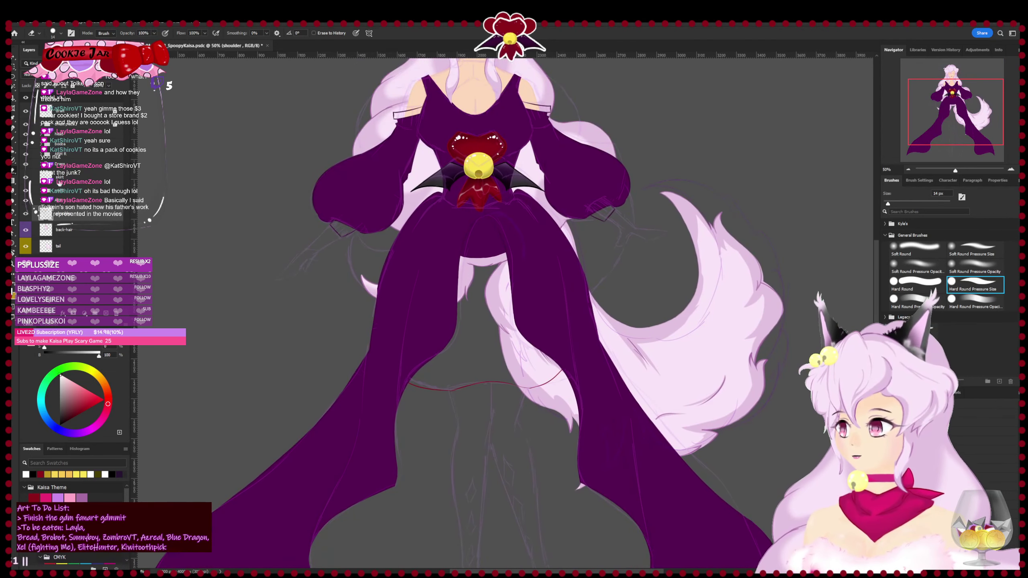
left_click(60, 182)
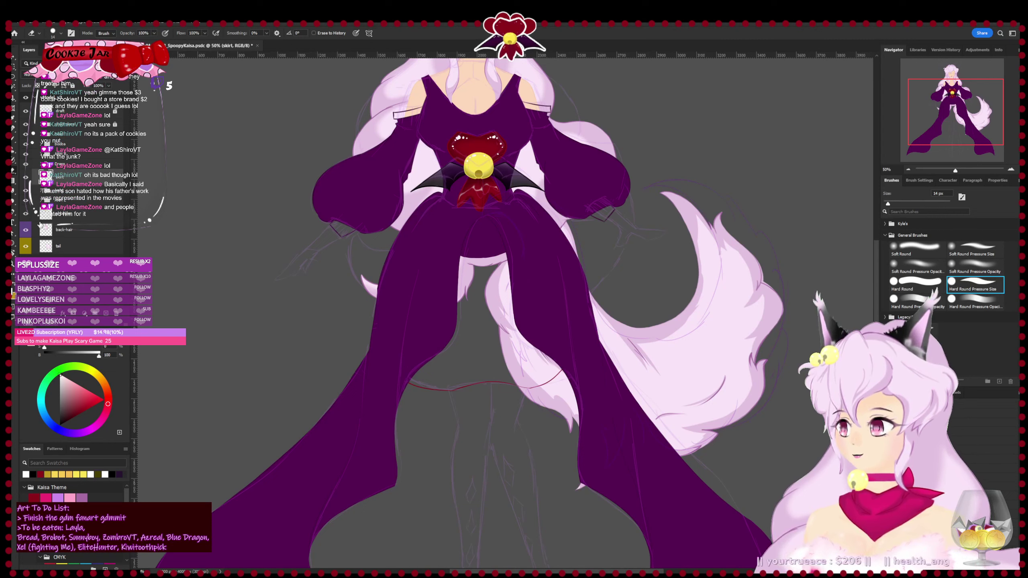
left_click(25, 164)
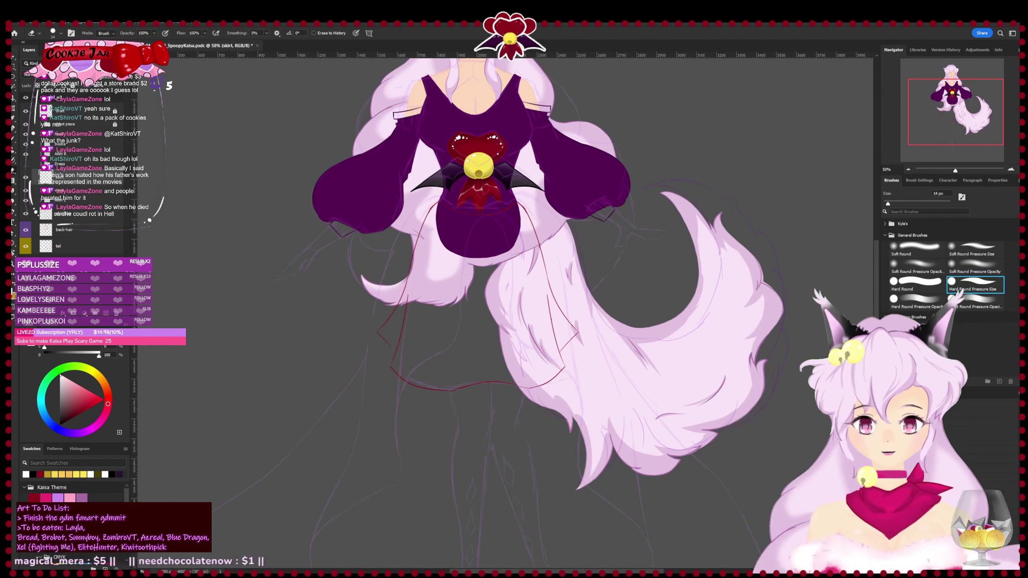
- Add a new layer below the skirt line art, put both in a group named skirt, and select the new layer
left_click(106, 314)
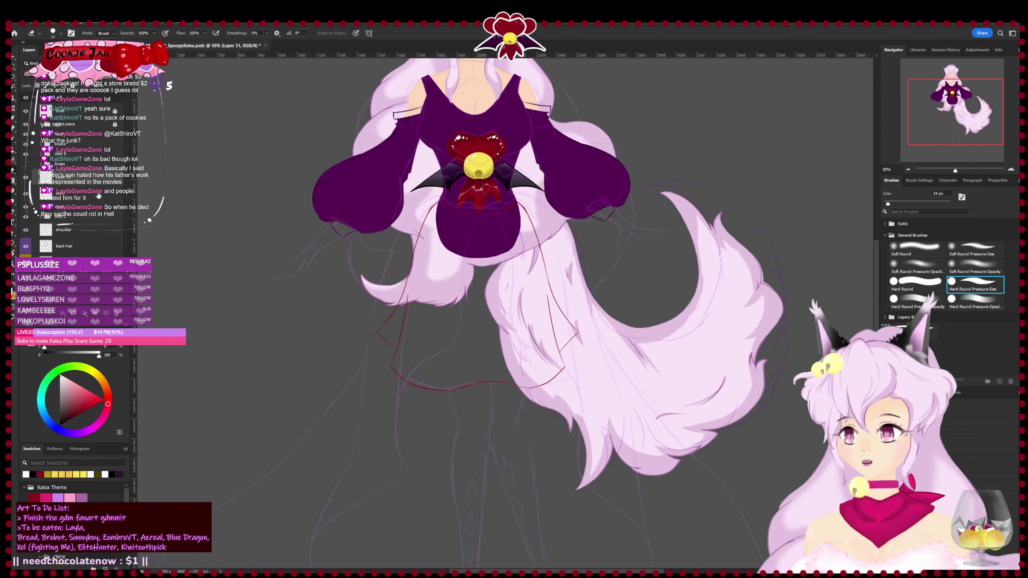
left_click_drag(97, 188, 94, 200)
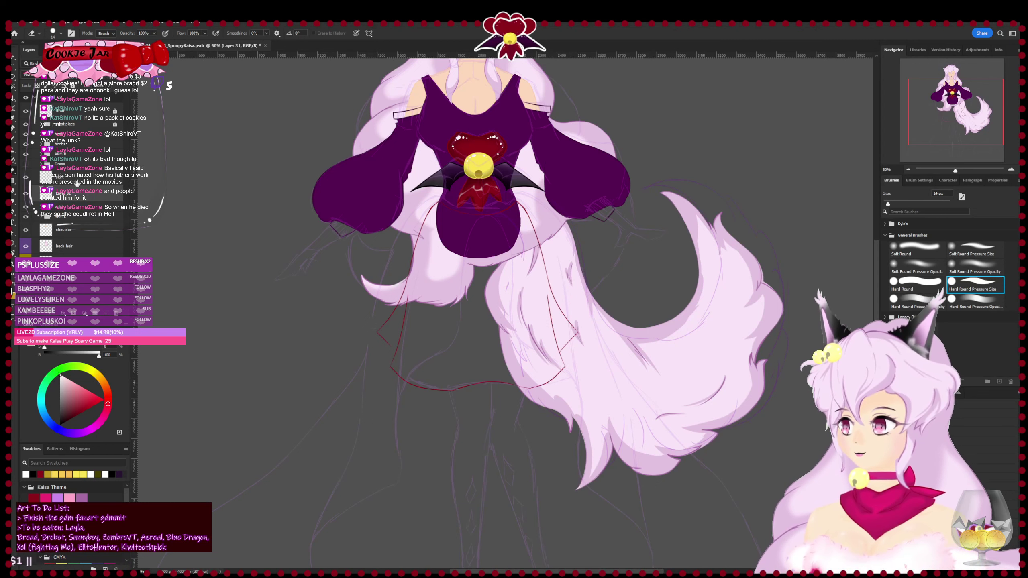
left_click(78, 184, "shift")
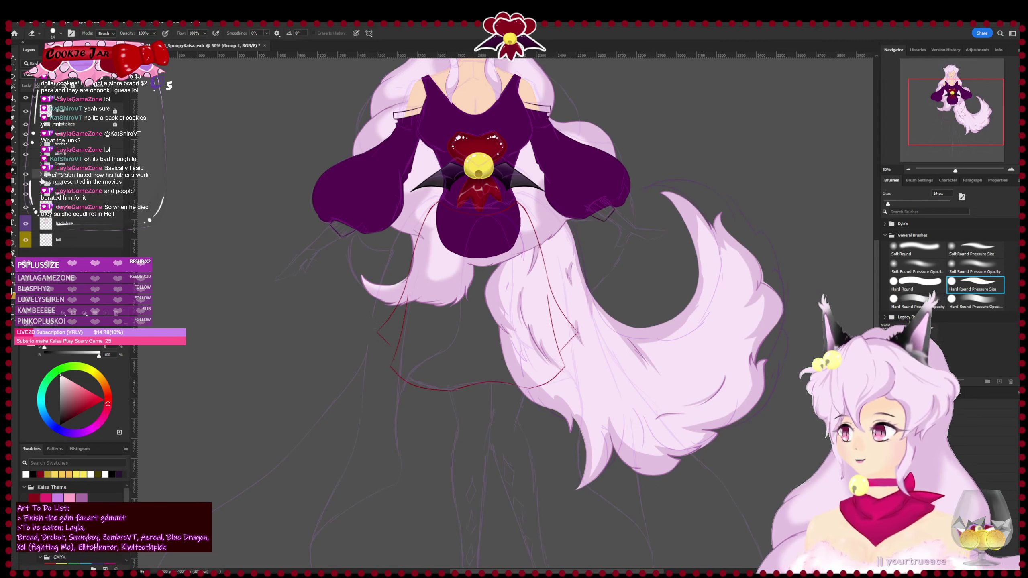
double_click(58, 174)
left_click(43, 174)
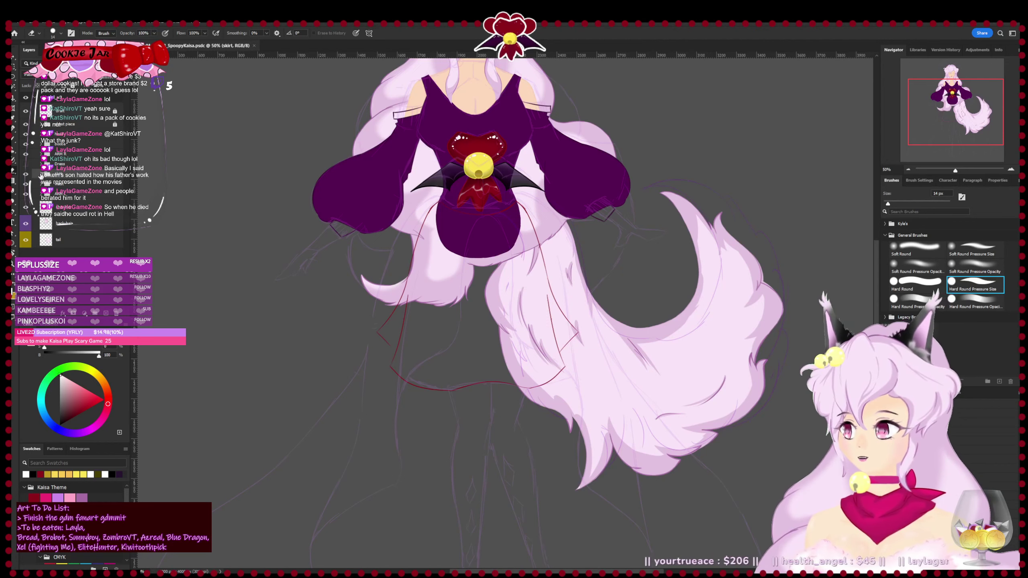
left_click(41, 175)
left_click(106, 206)
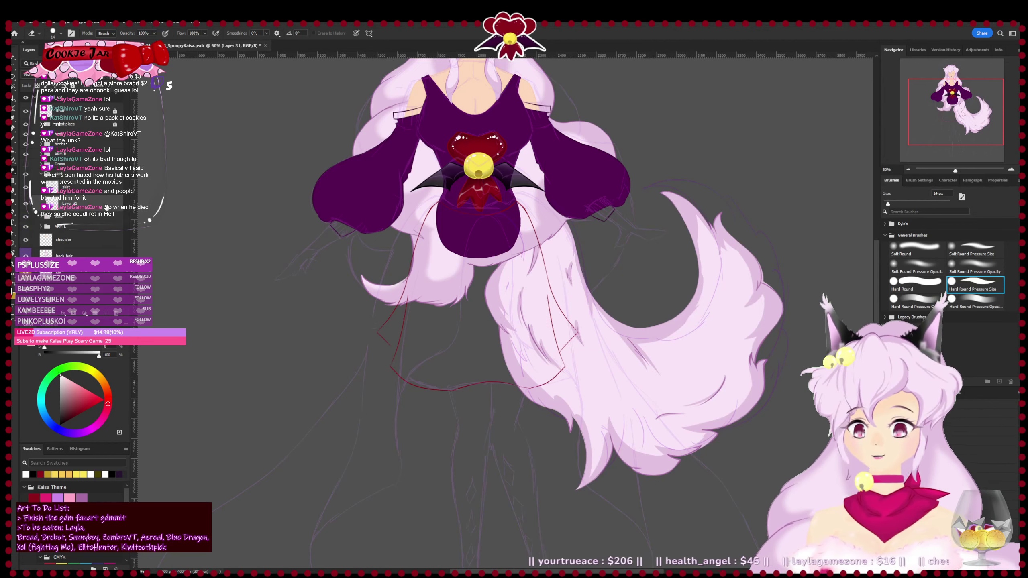
- Save the document and set the Brush to the dark red swatch of the Kaisa Theme
key("ctrl+plus")
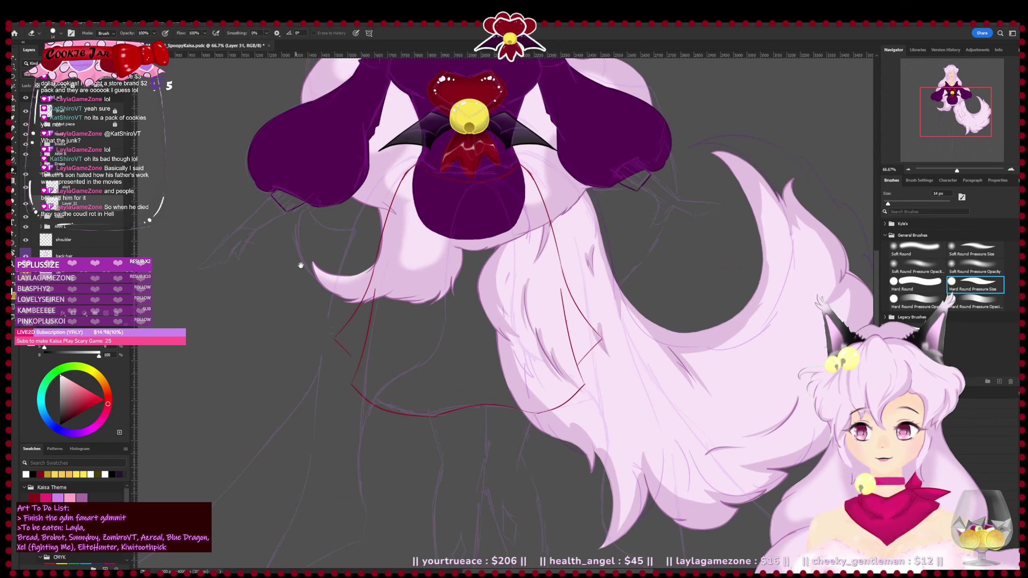
left_click_drag(300, 266, 293, 278)
key("ctrl+s")
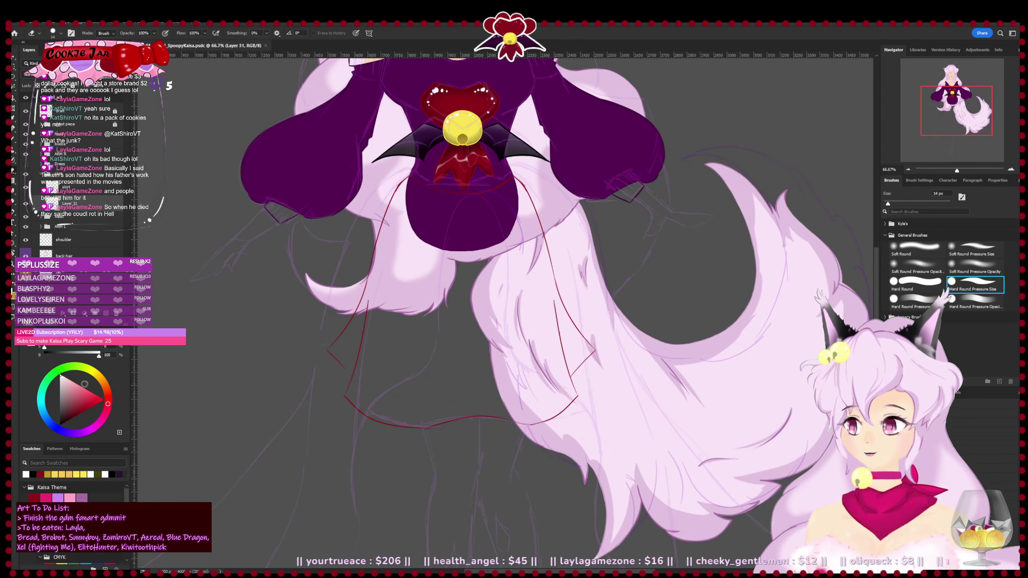
key("b")
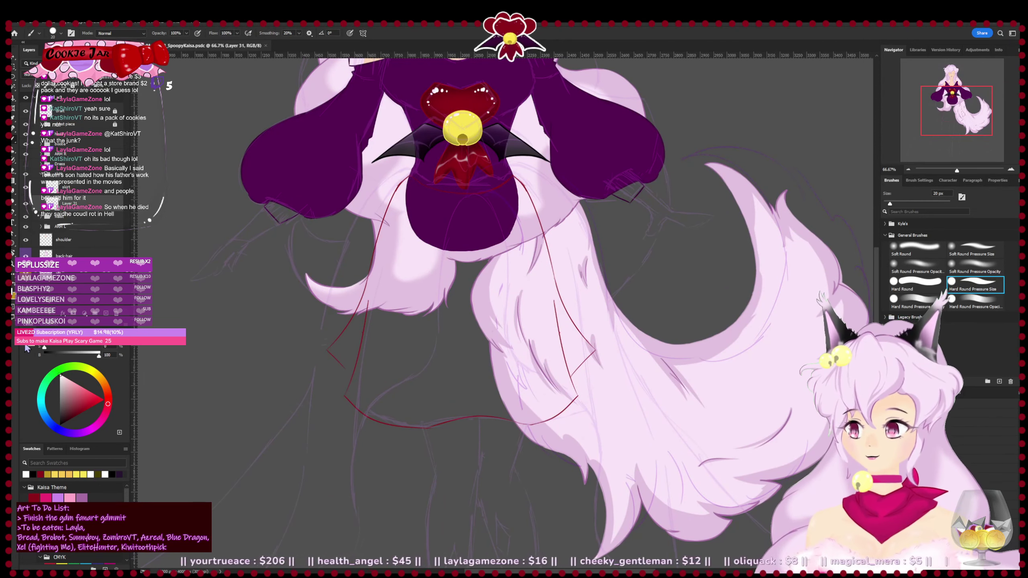
key("x")
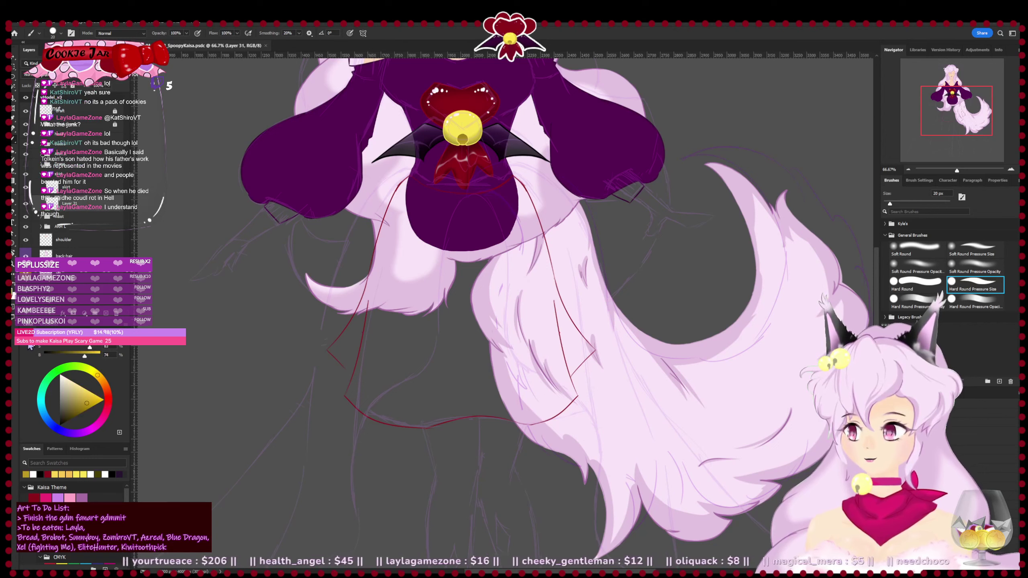
left_click(36, 497)
left_click_drag(297, 357, 299, 389)
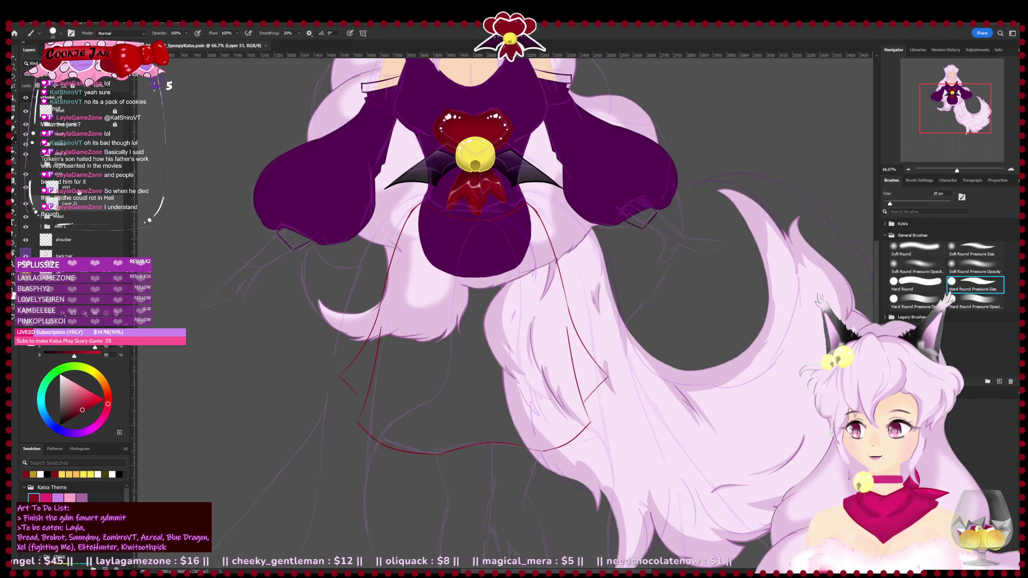
- Select the skirt line art layer and hide the tail, back hair and draft sketch layers around it
left_click(79, 192)
key("ctrl+plus")
key("ctrl+plus")
left_click_drag(259, 276, 345, 429)
key("e")
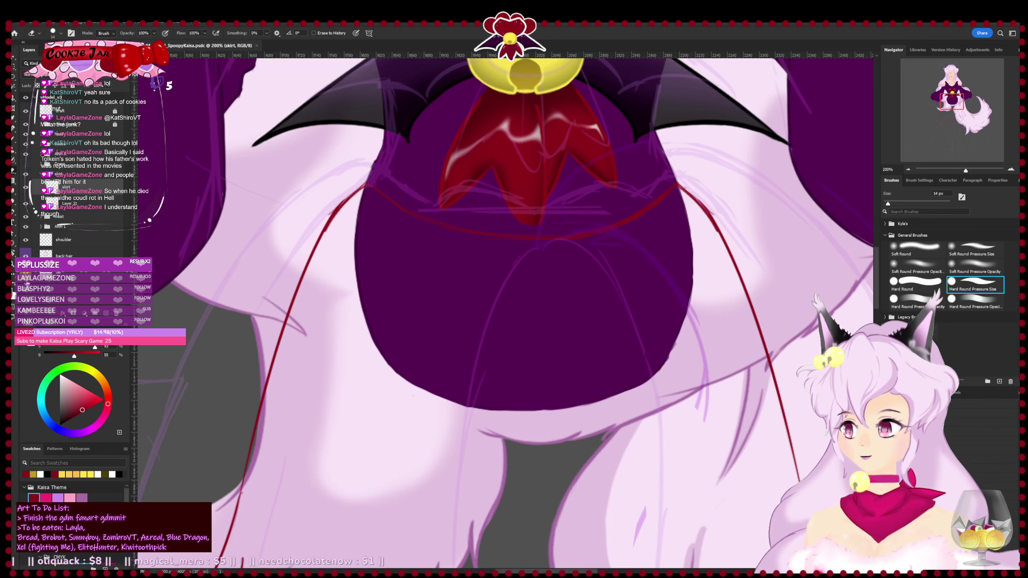
left_click(27, 279)
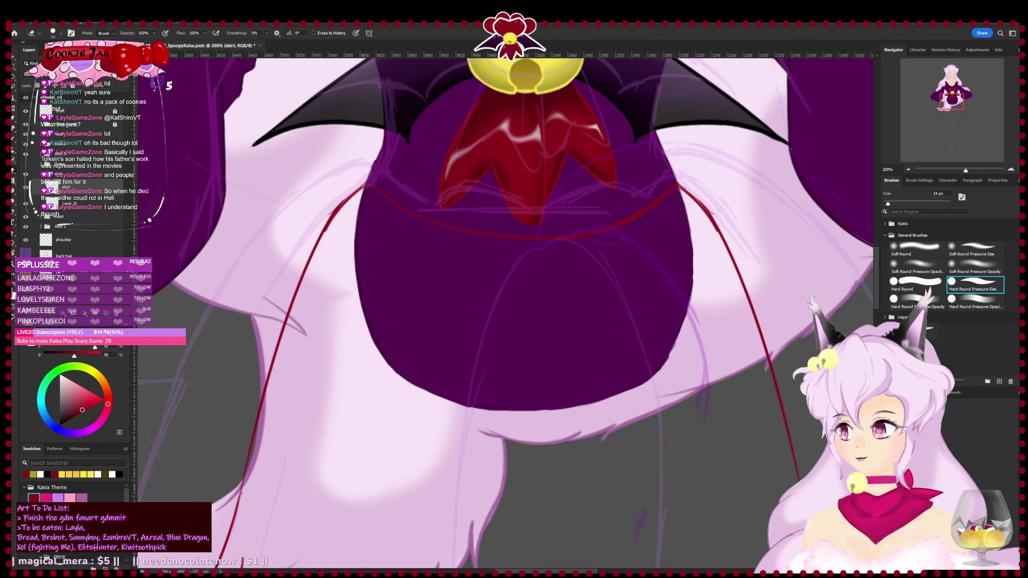
left_click(26, 295)
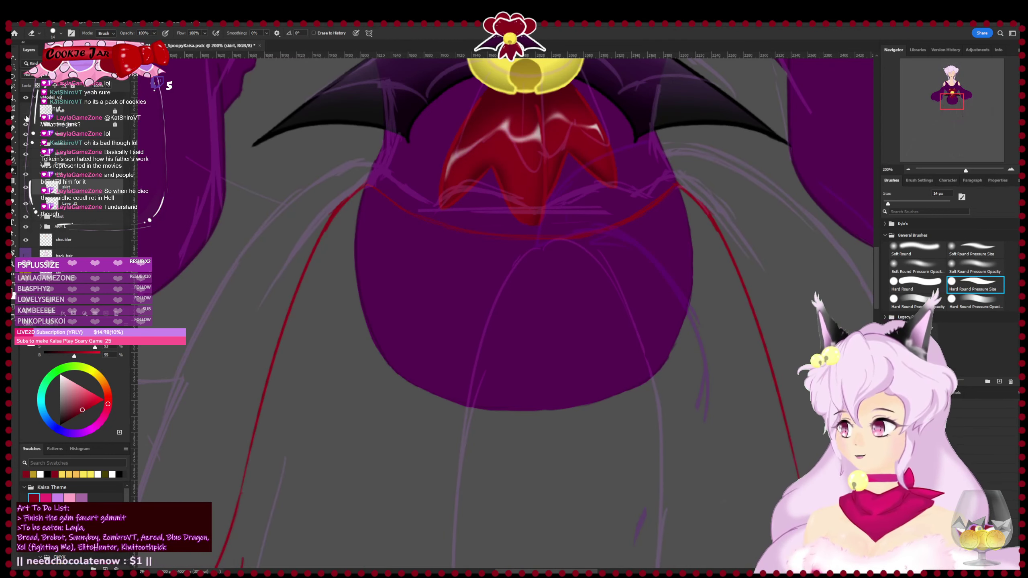
left_click(27, 118)
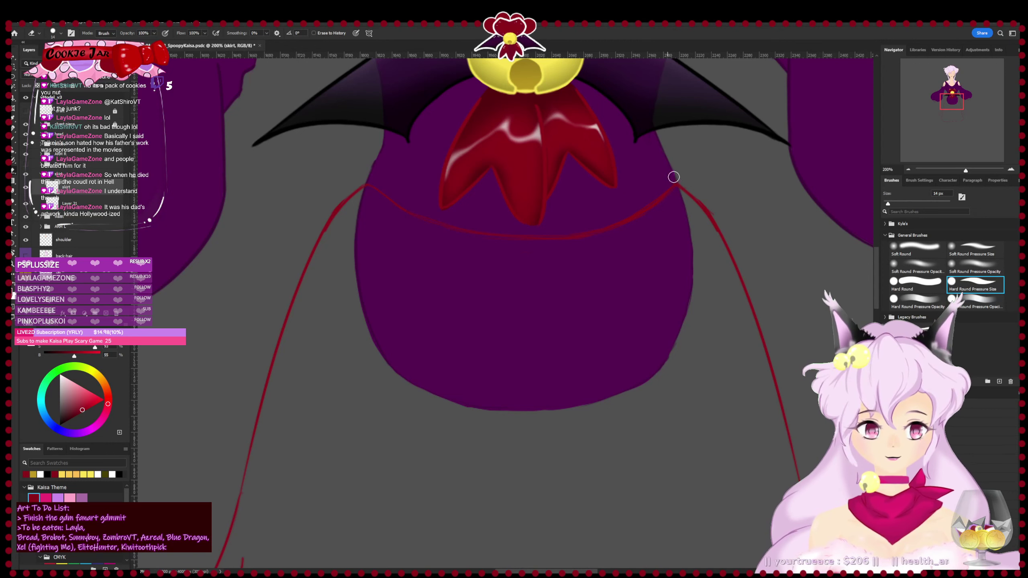
- Set the Brush size to 10 px, save, and refine the right end of the skirt's waistline with Brush and Eraser
key("b")
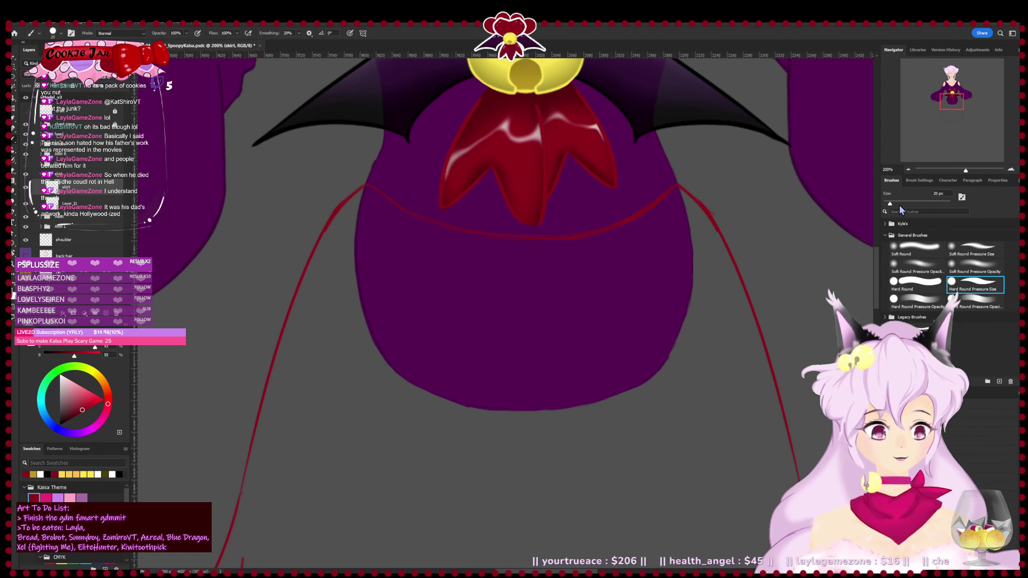
key("bracketleft")
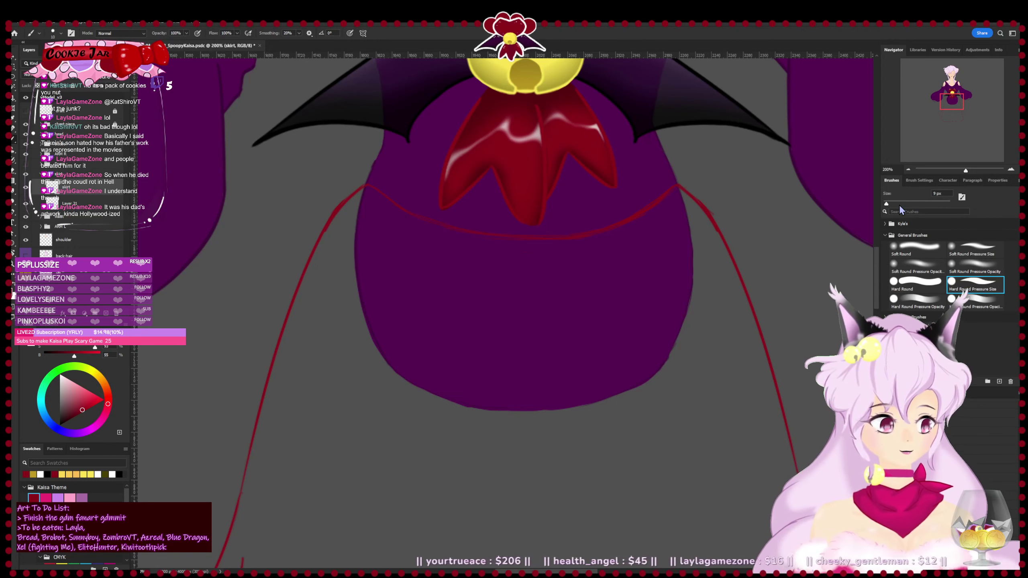
key("ctrl+s")
left_click_drag(498, 370, 411, 357)
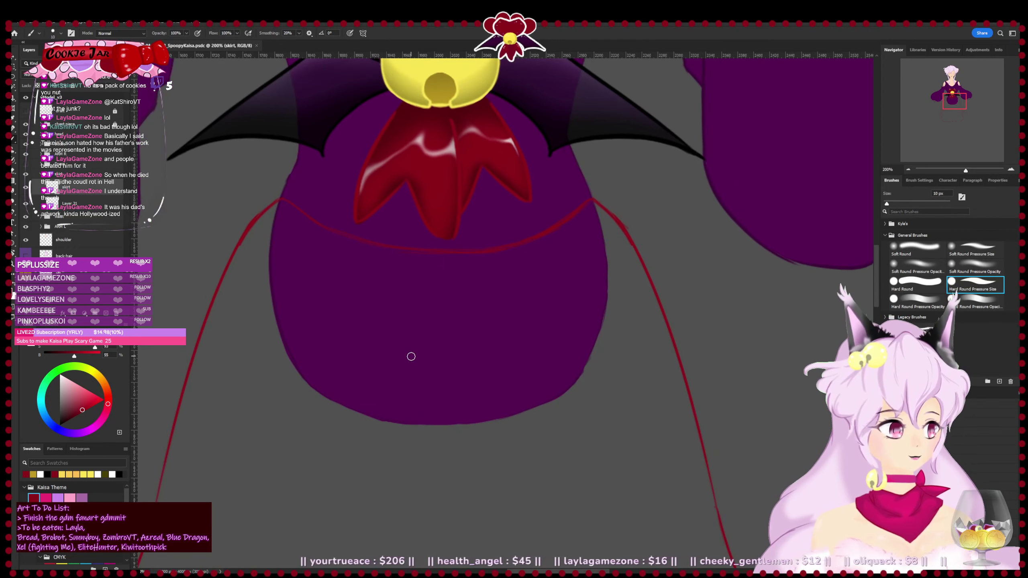
scroll(482, 322, "up", 2)
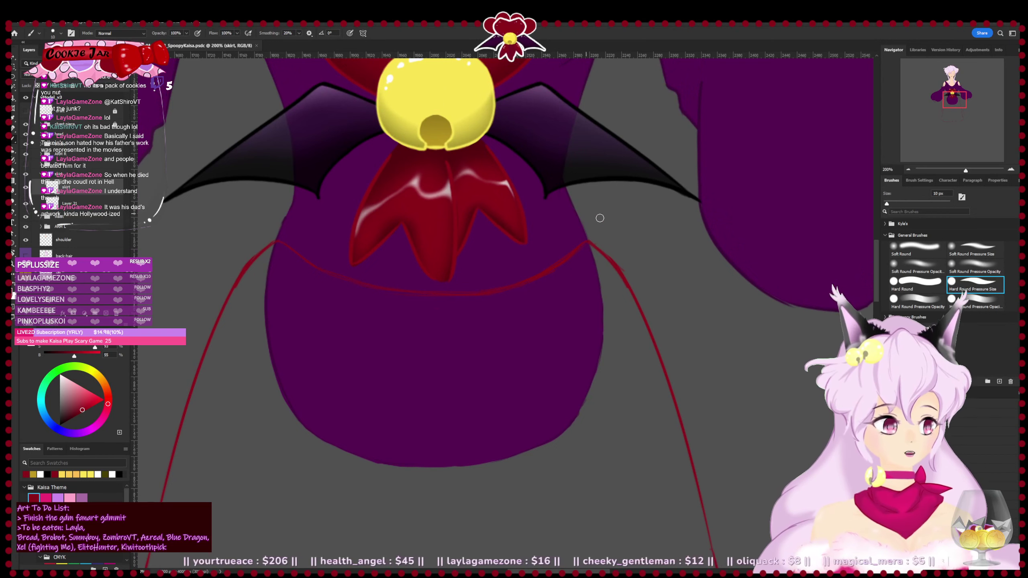
key("e")
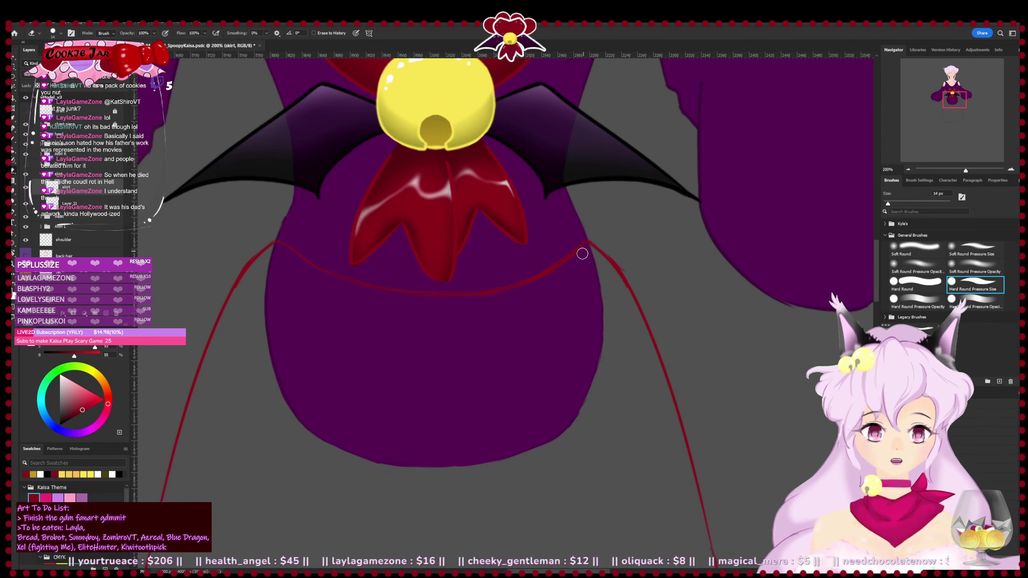
left_click_drag(583, 254, 511, 304)
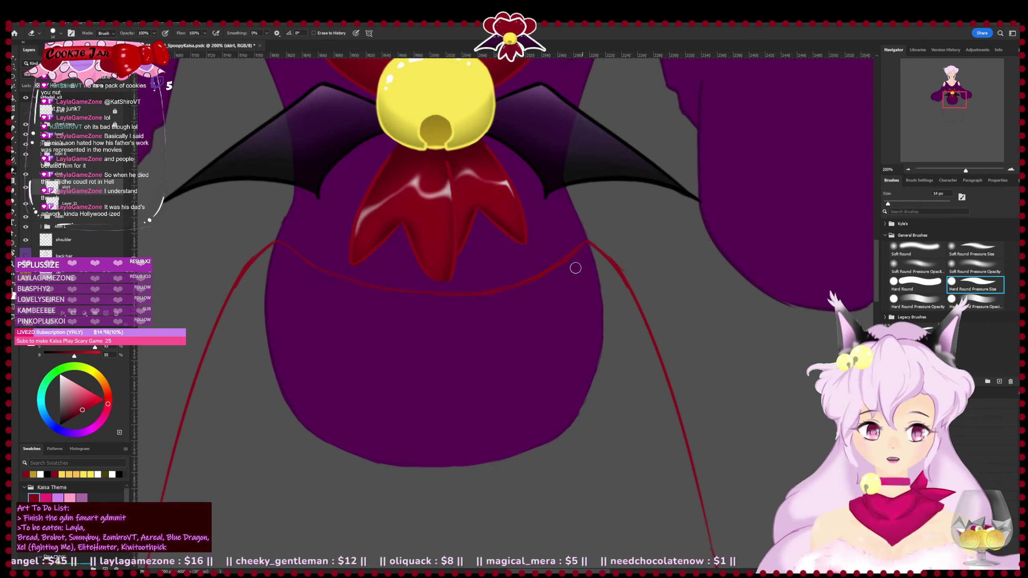
key("b")
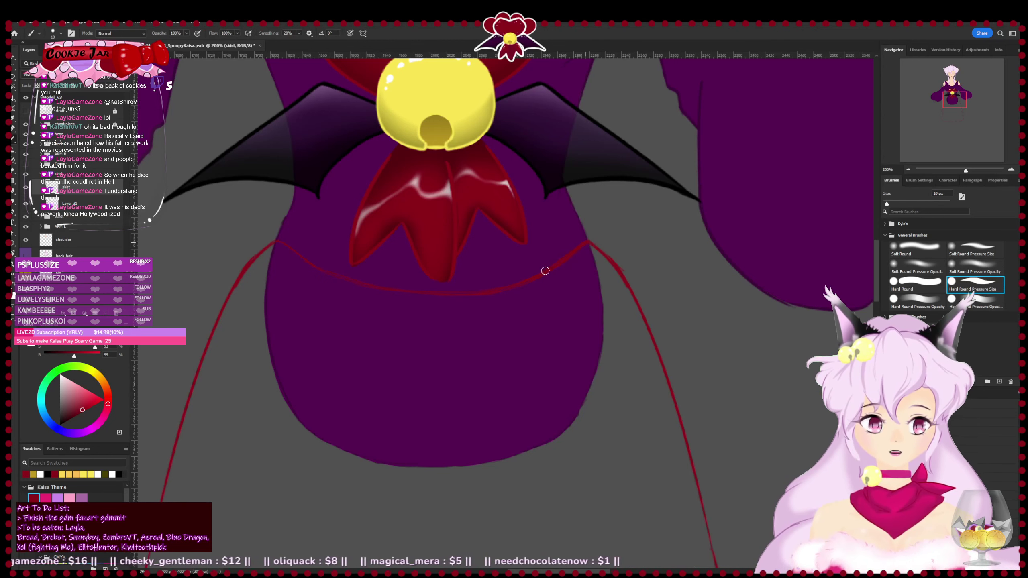
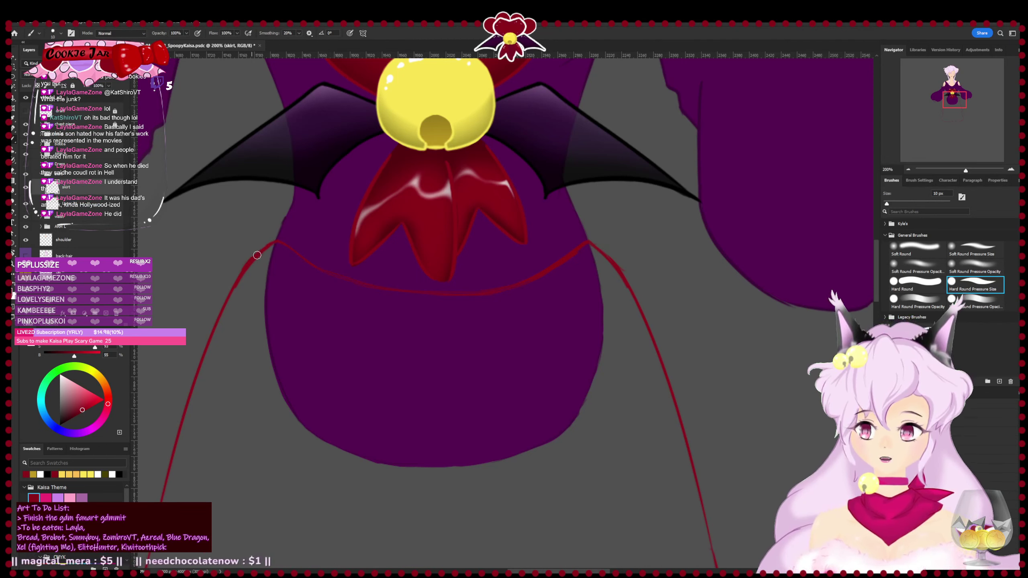
- Rework the skirt outline just below its left waist corner, alternating Brush and Eraser to smooth the red line
key("e")
mouse_move(245, 270)
left_mouse_down()
mouse_move(264, 256)
mouse_move(249, 277)
left_mouse_up()
key("b")
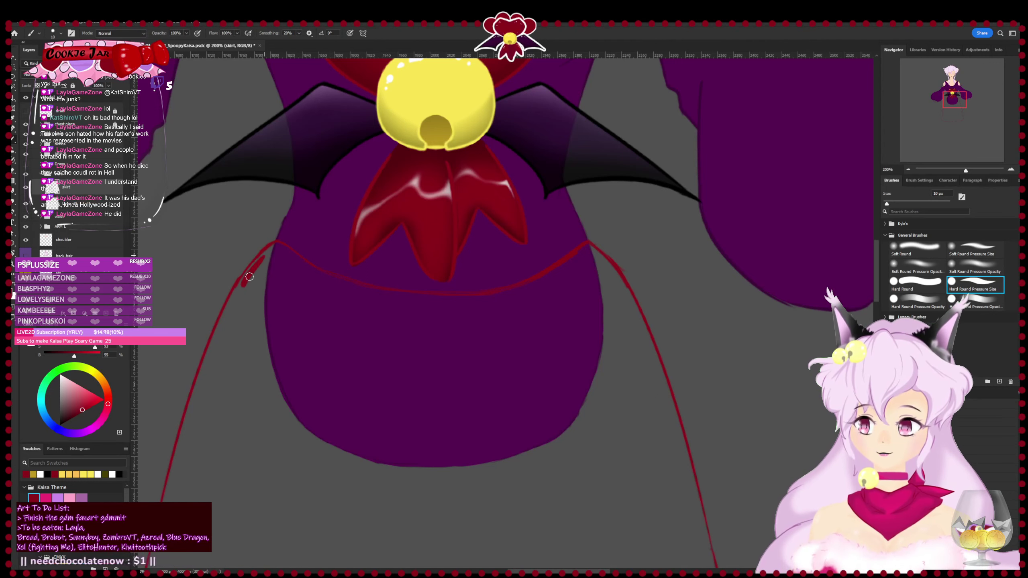
key("e")
left_click_drag(277, 336, 431, 308)
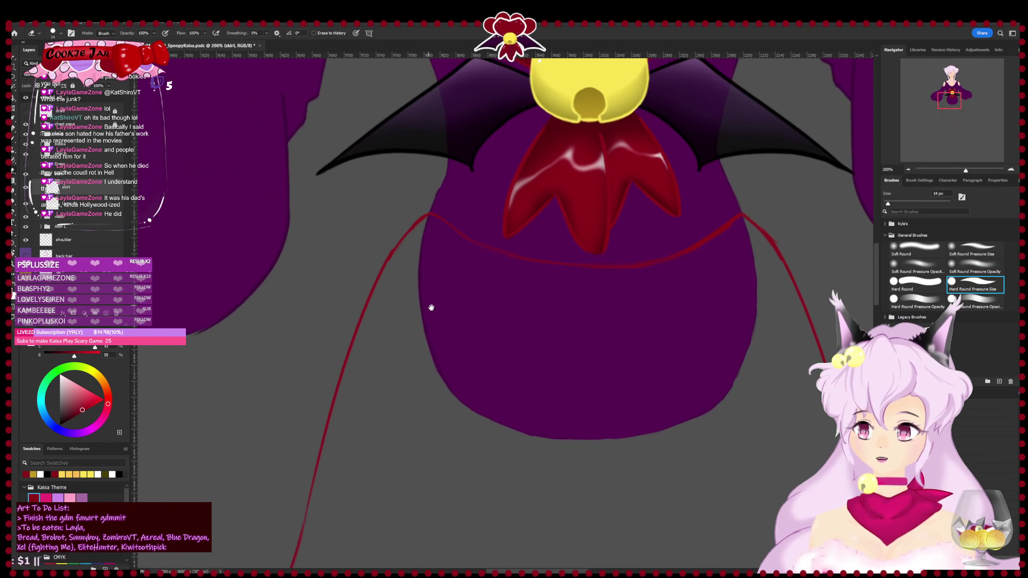
key("b")
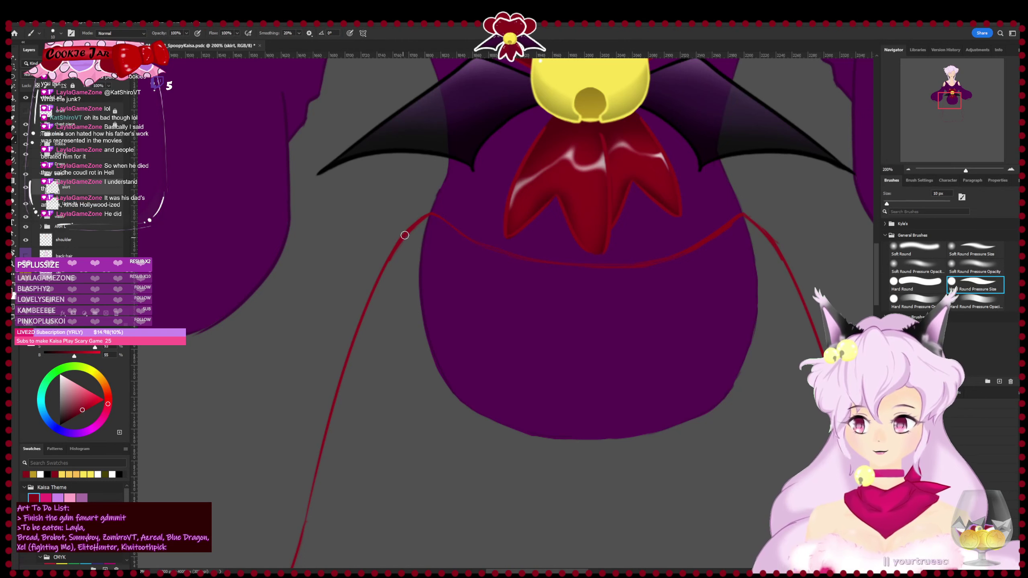
- Smooth the outer edge of the skirt outline just below its right waist corner with the Eraser
left_click_drag(419, 337, 298, 360)
left_click_drag(551, 320, 386, 383)
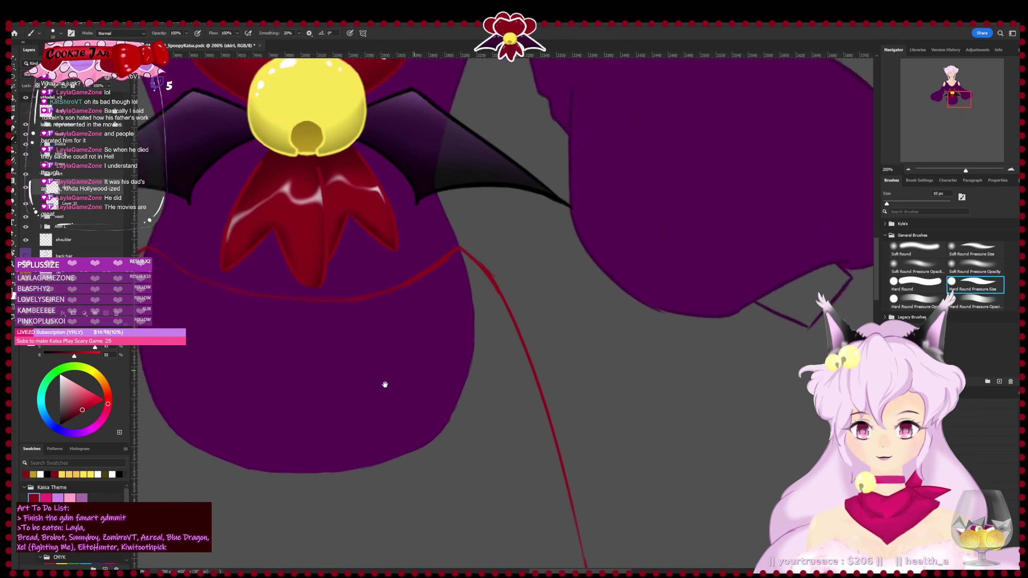
left_click_drag(614, 268, 619, 346)
key("e")
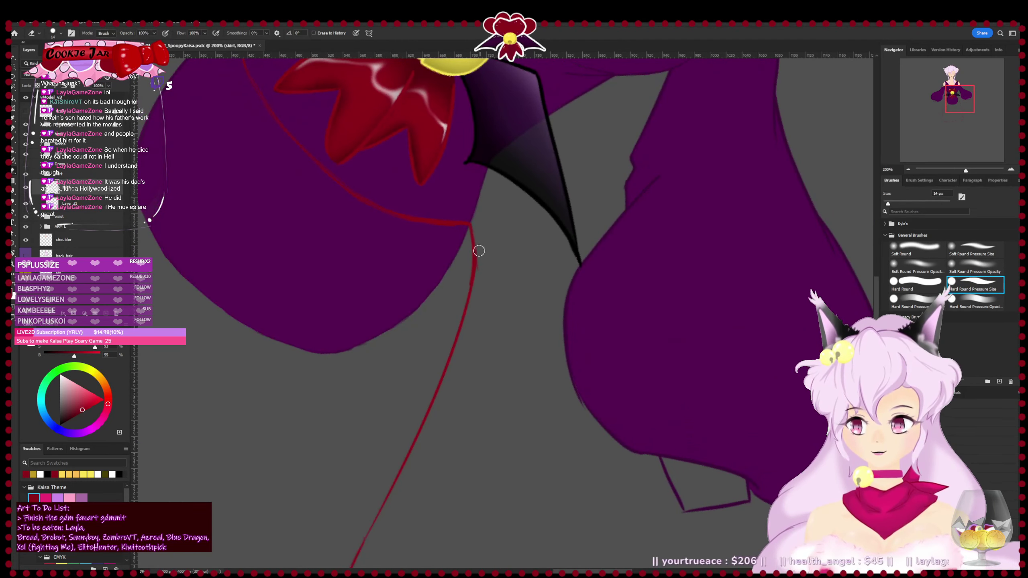
left_click_drag(480, 251, 480, 285)
- Sharpen the pointed tip of the skirt's left side pleat with the Eraser and save the file
key("r")
mouse_move(684, 374)
left_mouse_down()
mouse_move(713, 237)
mouse_move(730, 258)
left_mouse_up()
left_click_drag(443, 395, 557, 370)
mouse_move(433, 389)
left_mouse_down()
mouse_move(625, 202)
mouse_move(617, 142)
left_mouse_up()
left_click_drag(401, 406, 498, 266)
key("e")
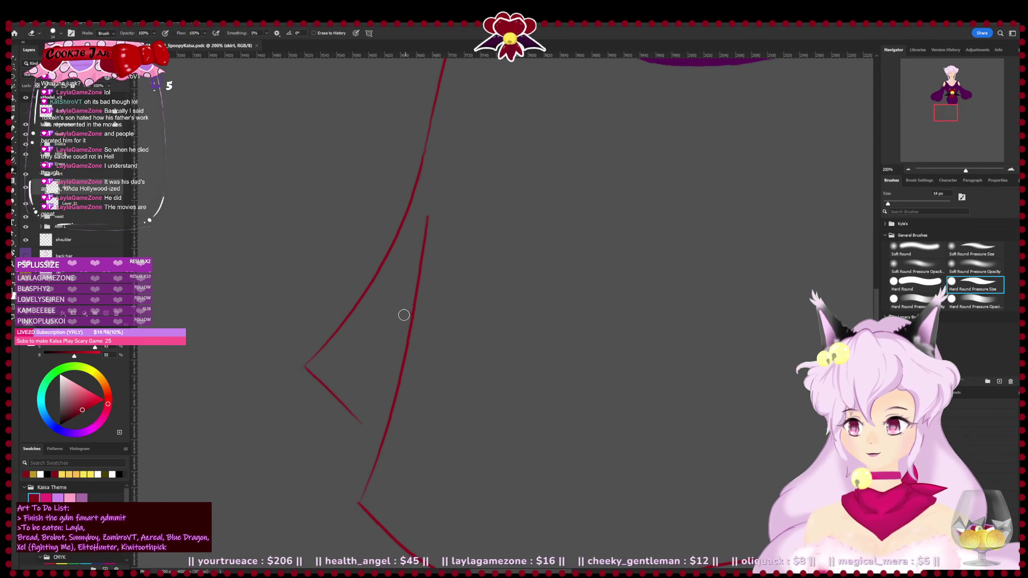
mouse_move(397, 332)
left_mouse_down()
mouse_move(388, 375)
mouse_move(403, 417)
left_mouse_up()
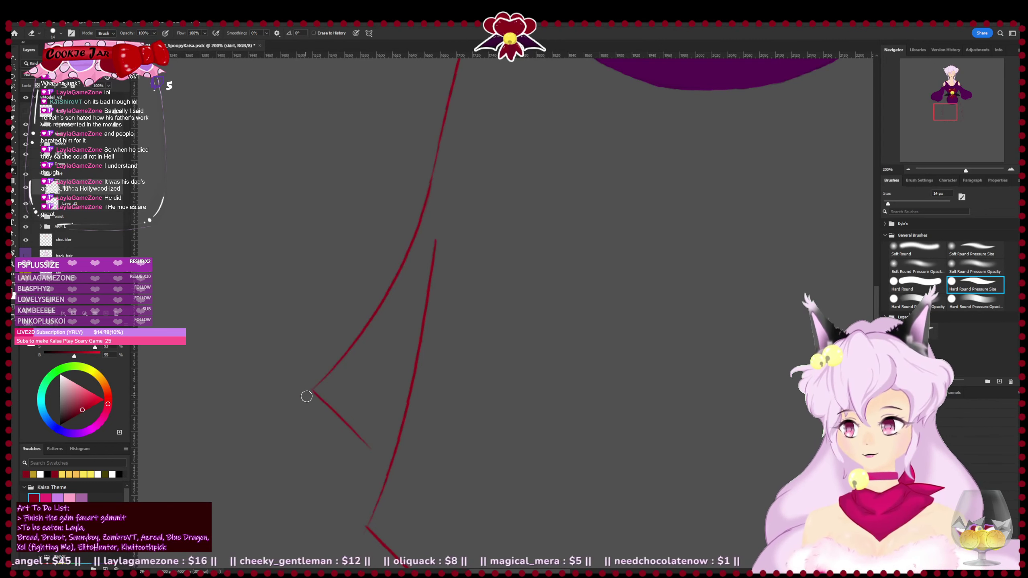
key("ctrl+s")
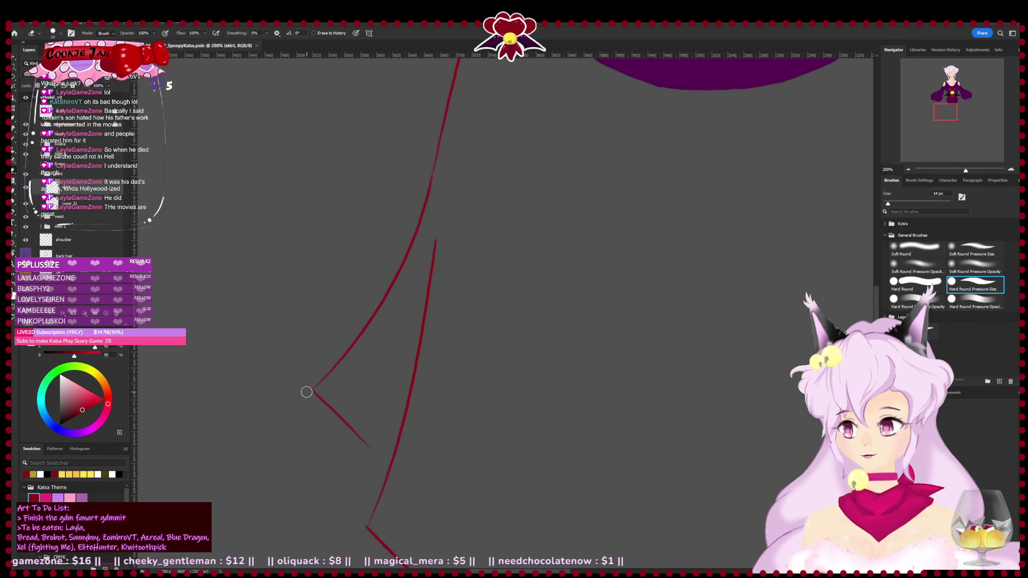
- Trim the stray line end at the left dip of the wavy hem and fill the thin line at its right dip
left_click_drag(612, 476, 526, 285)
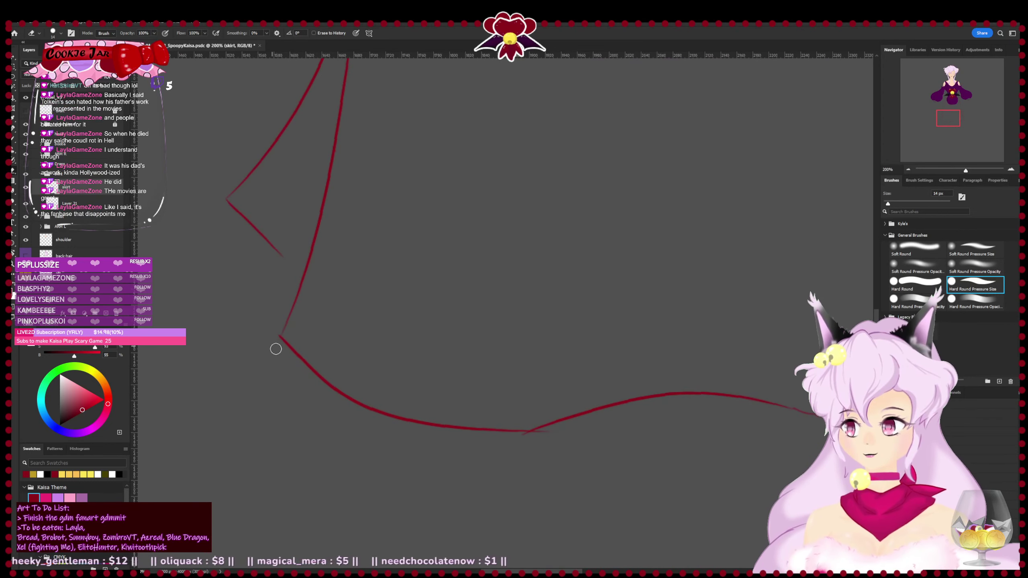
left_click_drag(585, 423, 408, 376)
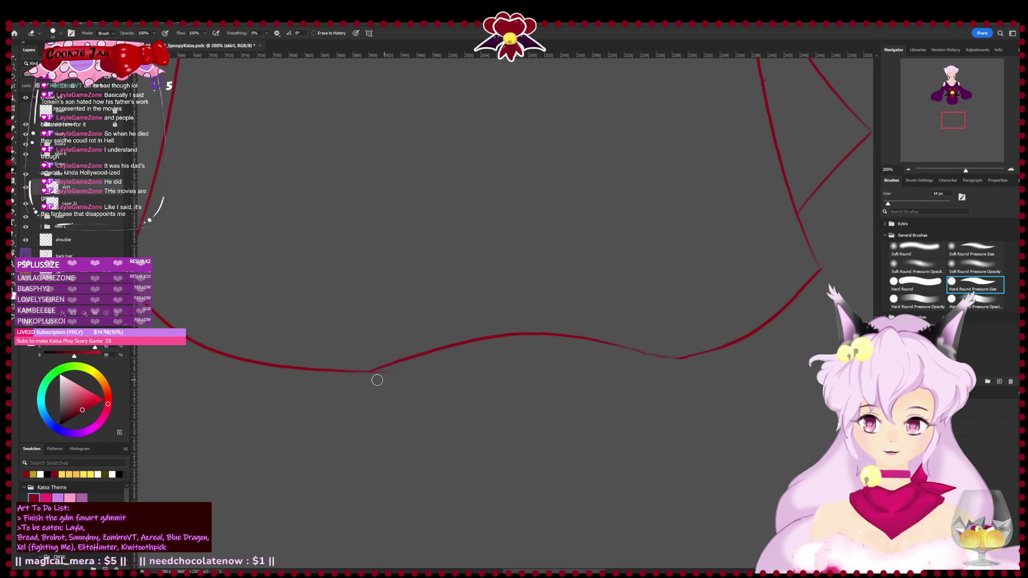
left_click_drag(491, 377, 367, 391)
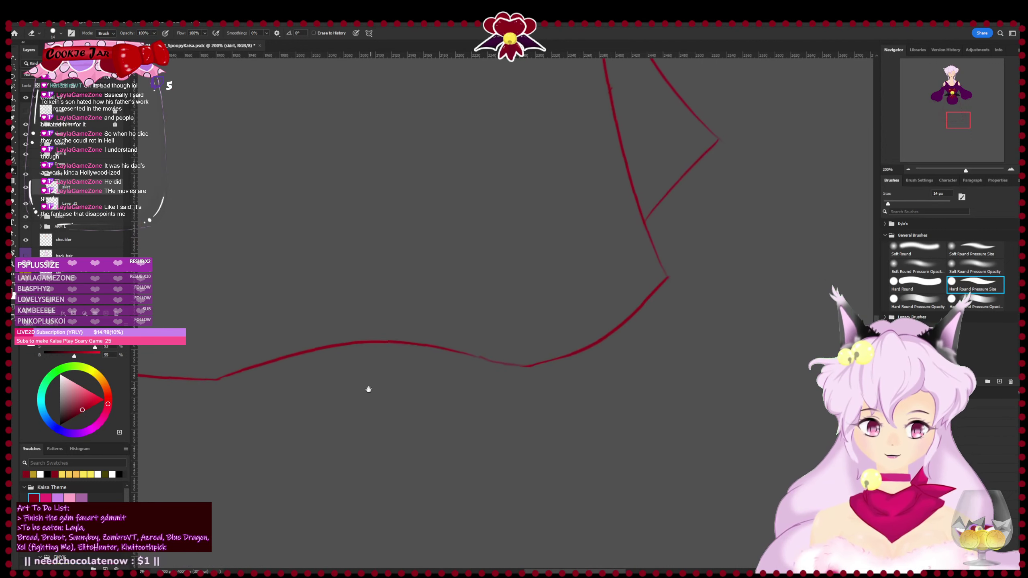
key("b")
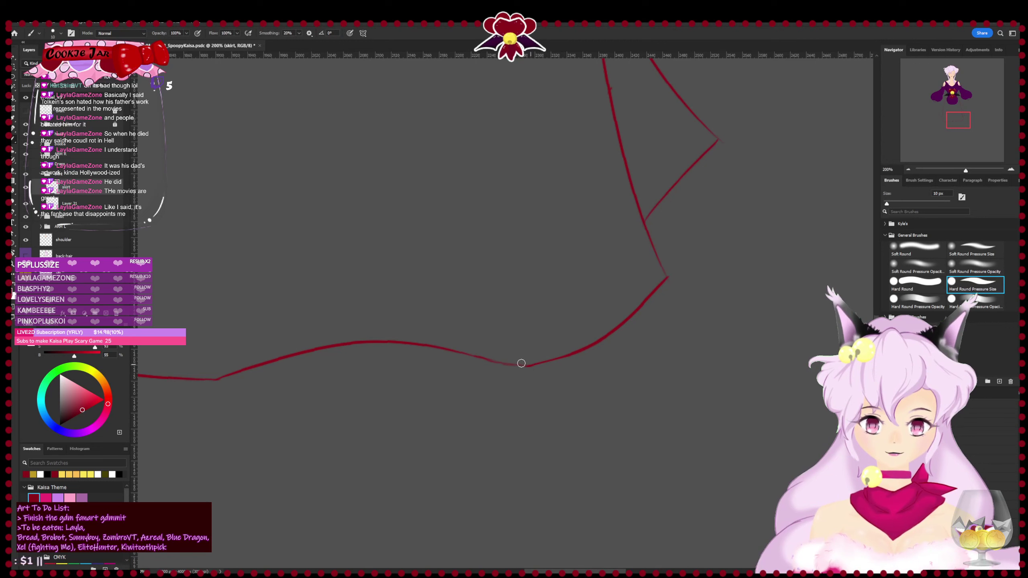
left_click_drag(498, 362, 546, 365)
key("e")
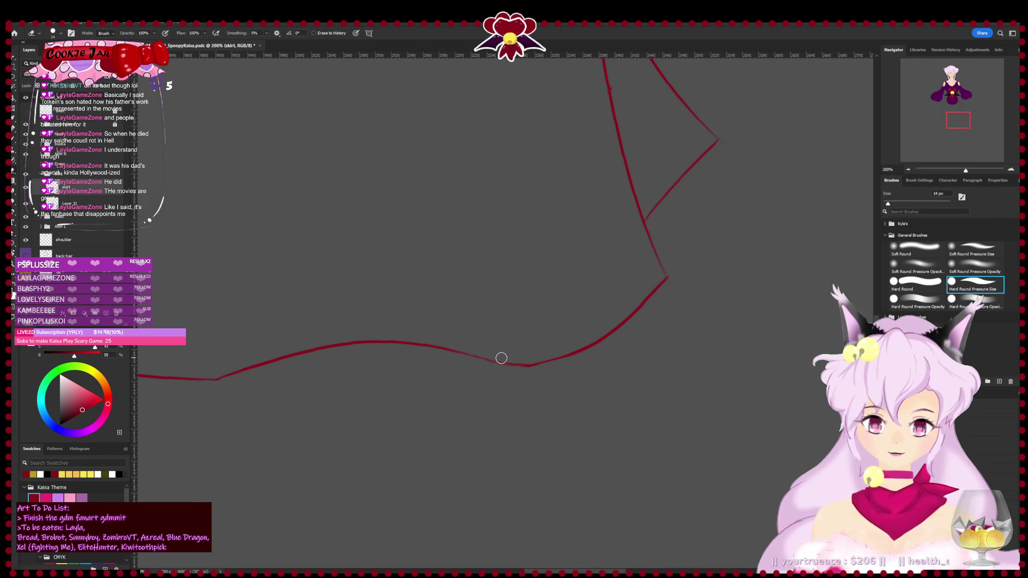
key("b")
- Clean up the skirt's lower right hem corner and the side pleat tip above it with Eraser and Brush
left_click_drag(615, 364, 459, 420)
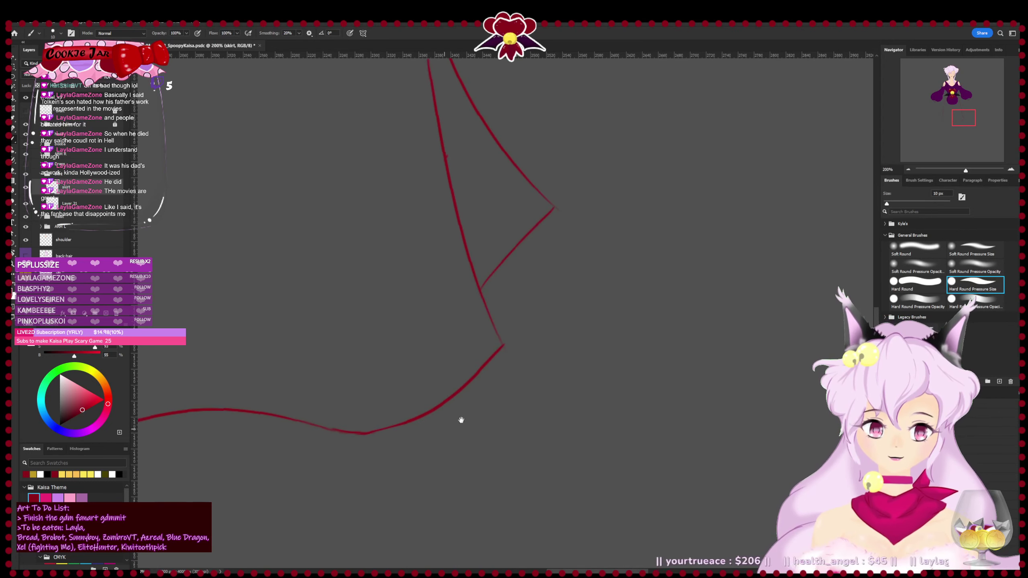
key("e")
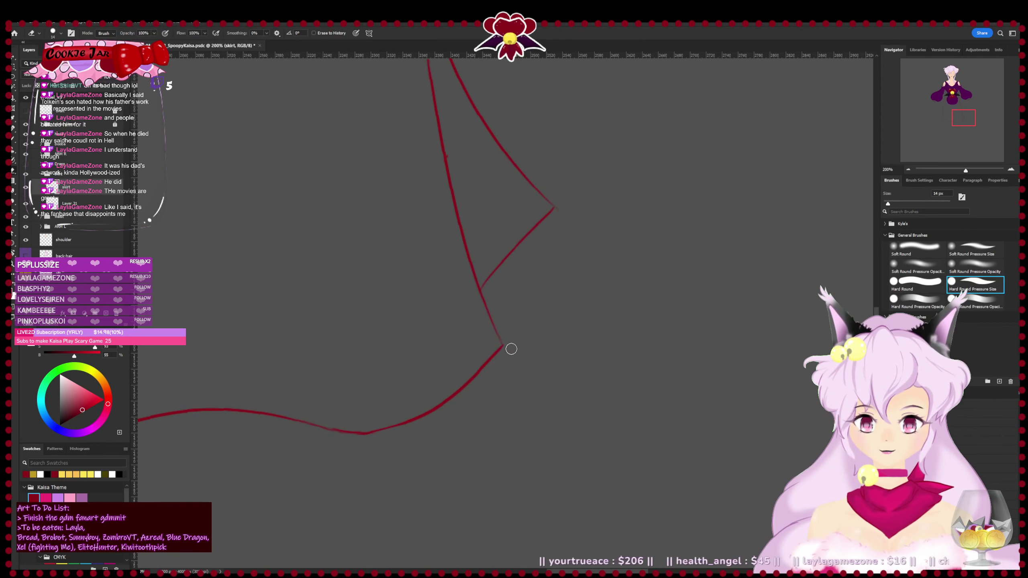
left_click_drag(525, 338, 509, 476)
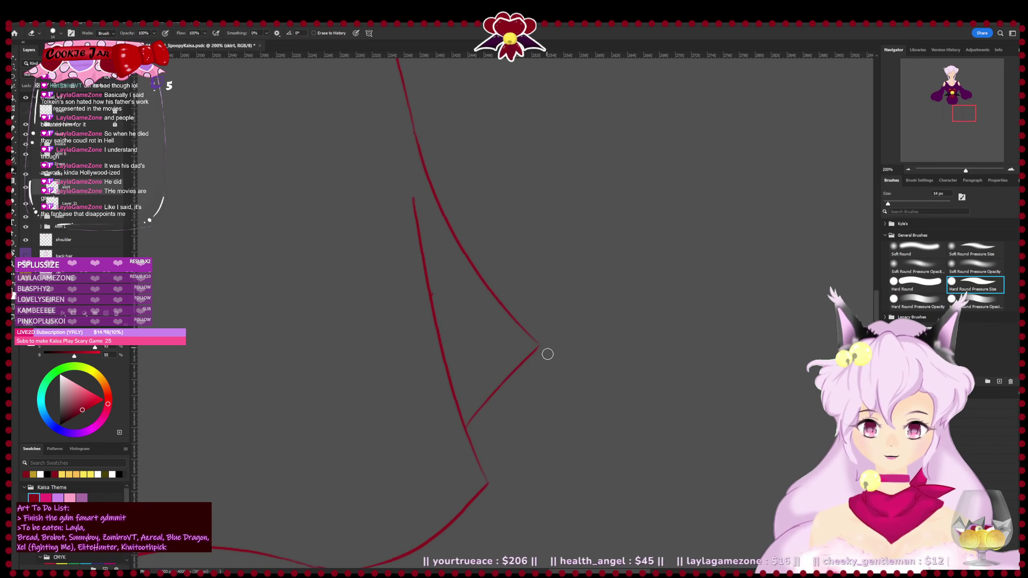
key("b")
left_click_drag(512, 371, 542, 395)
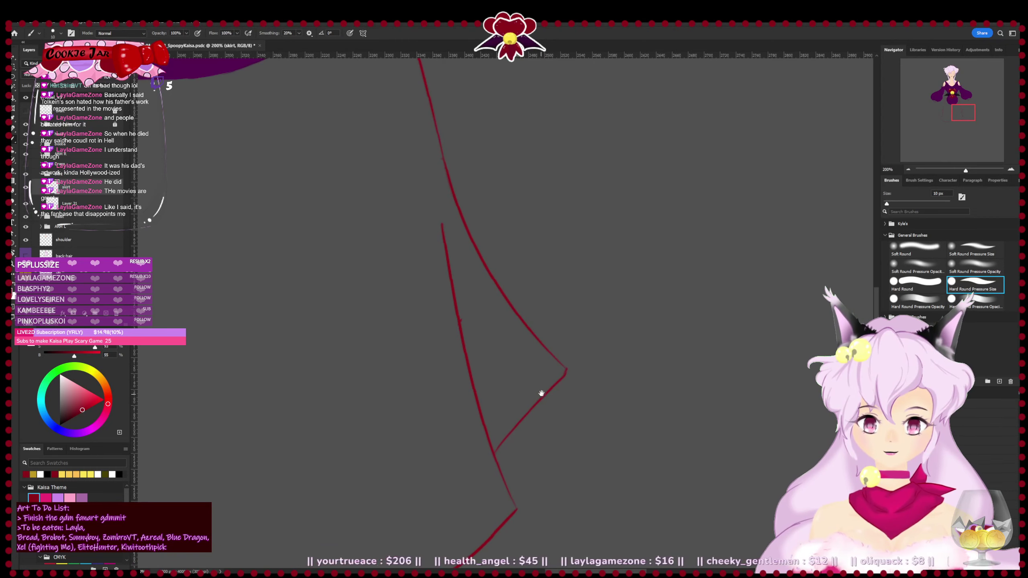
key("e")
left_click_drag(398, 385, 449, 444)
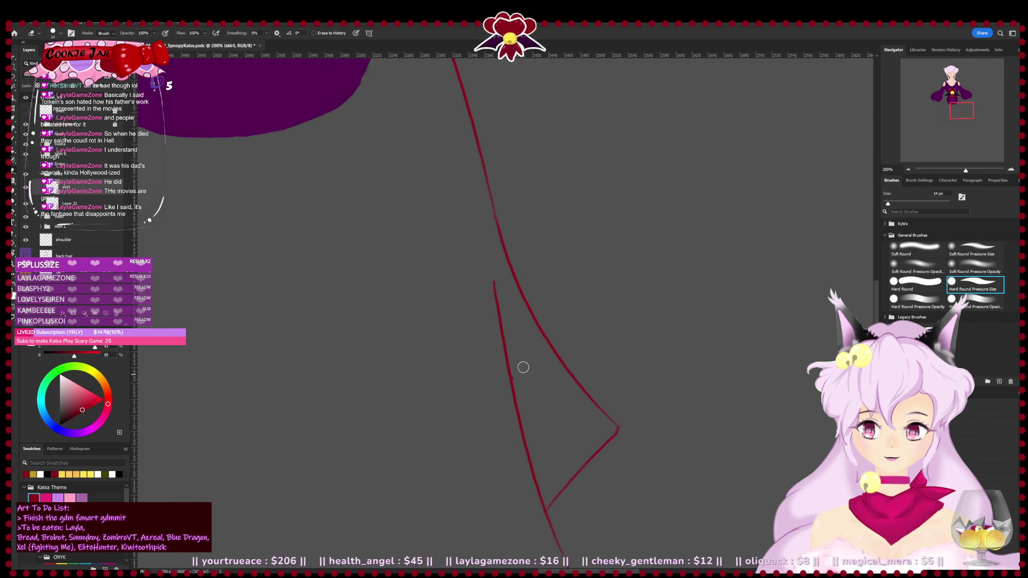
left_click_drag(332, 304, 386, 447)
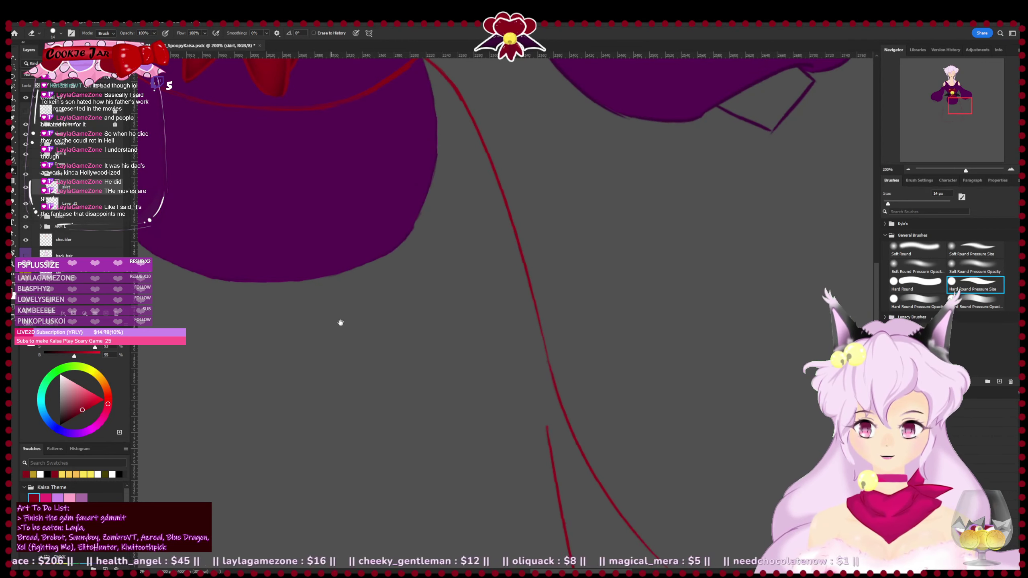
- Rotate the canvas, save, and thicken and smooth the left half of the skirt's waistline with the 10 px Brush and Eraser
left_click_drag(341, 323, 542, 486)
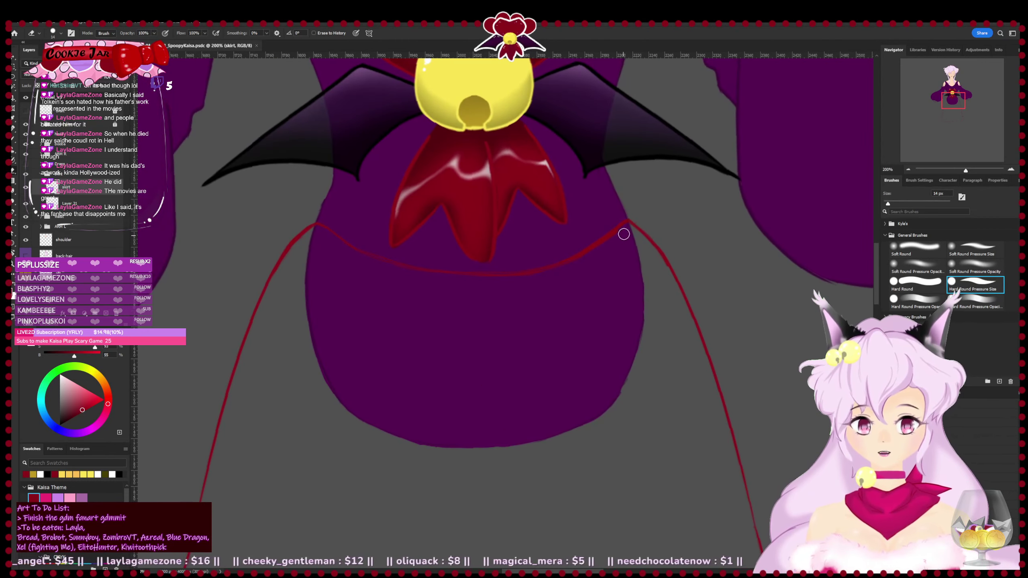
key("r")
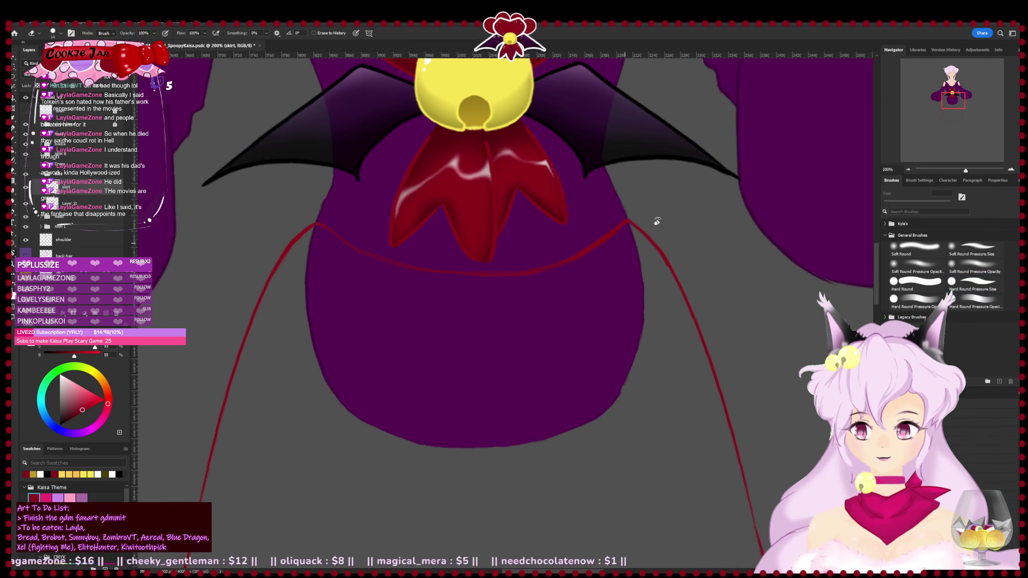
left_click_drag(656, 220, 594, 423)
left_click_drag(638, 352, 627, 372)
left_click_drag(738, 279, 748, 278)
key("ctrl+s")
key("b")
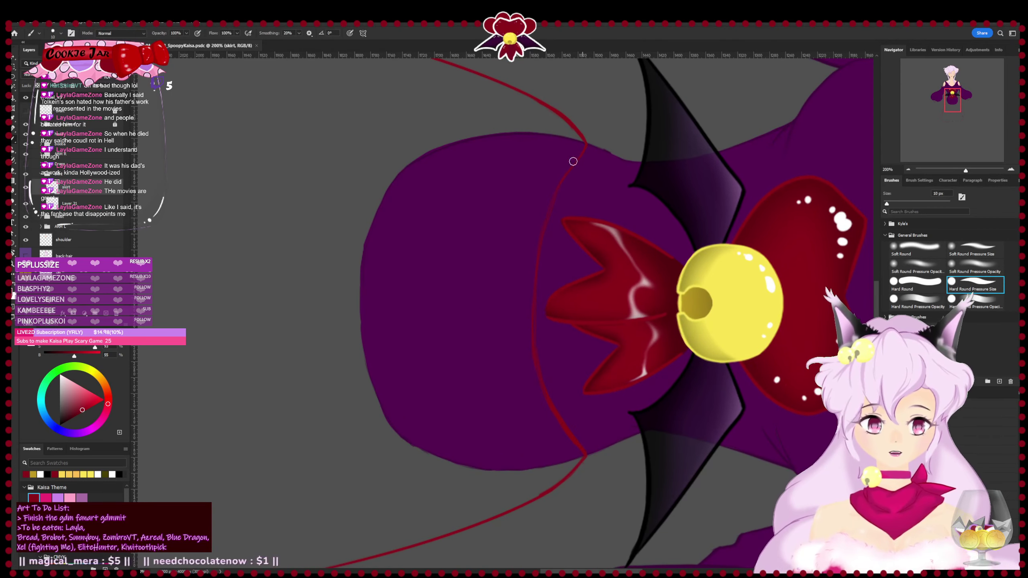
left_click_drag(585, 145, 558, 186)
key("e")
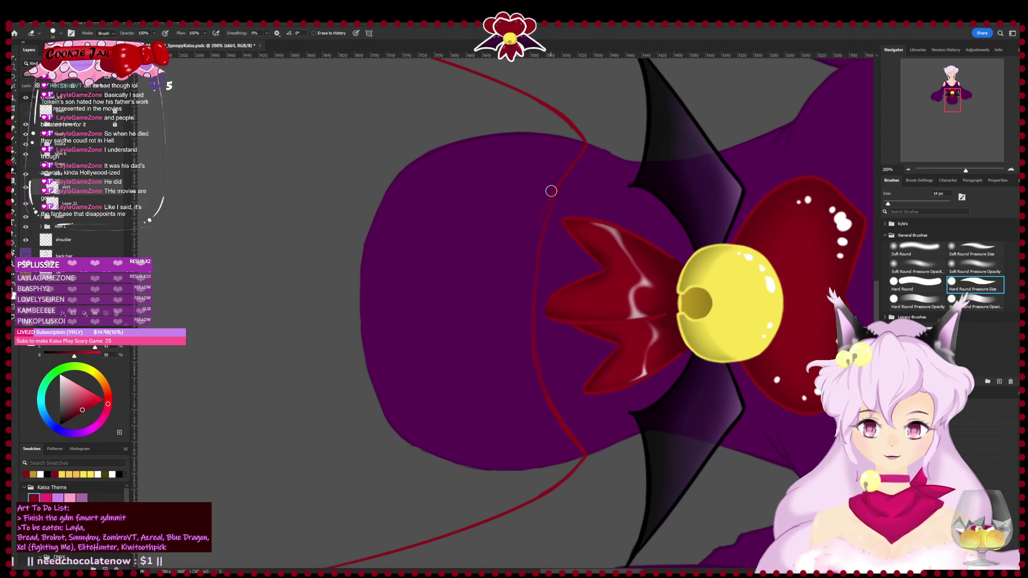
key("b")
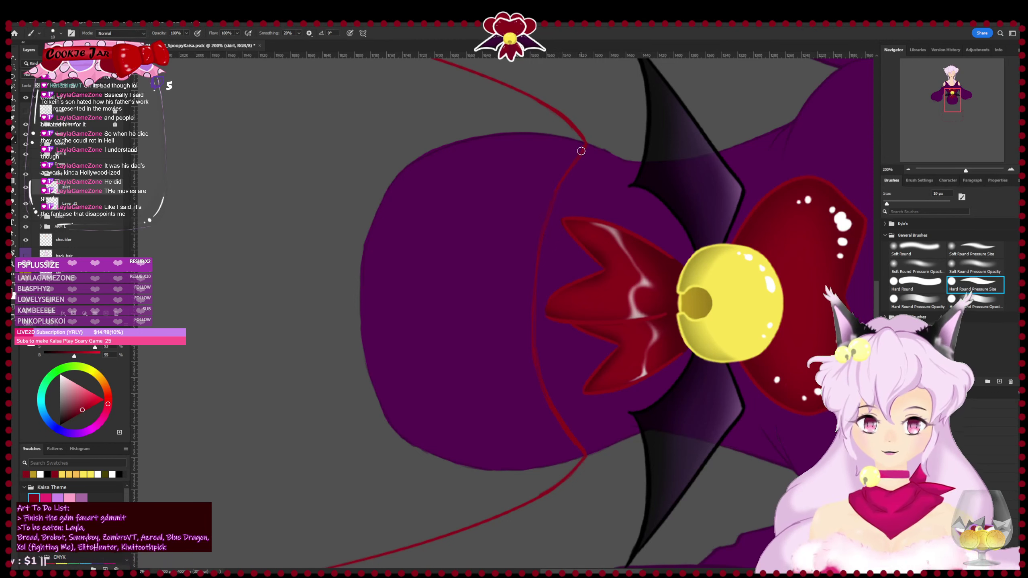
key("e")
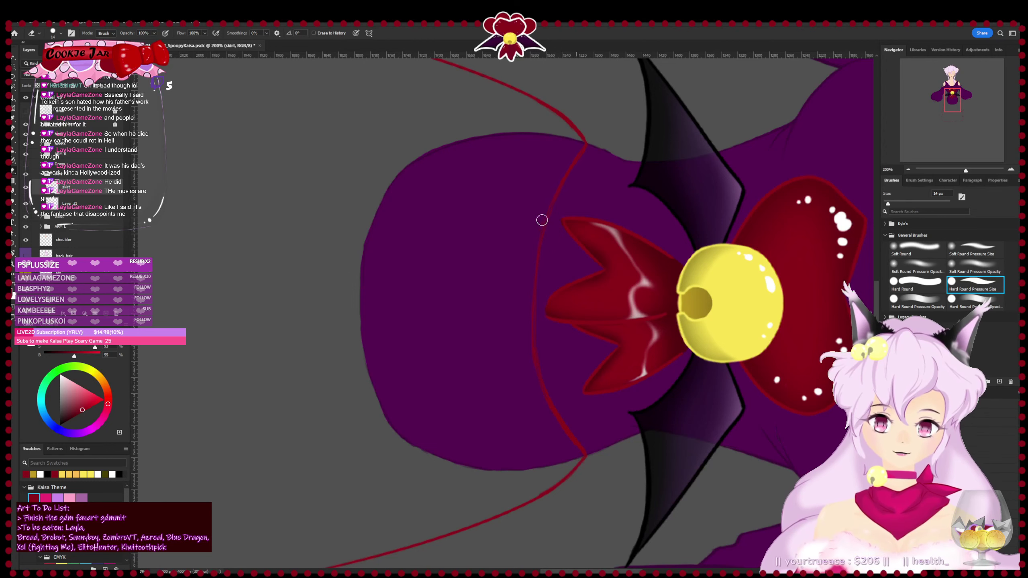
key("b")
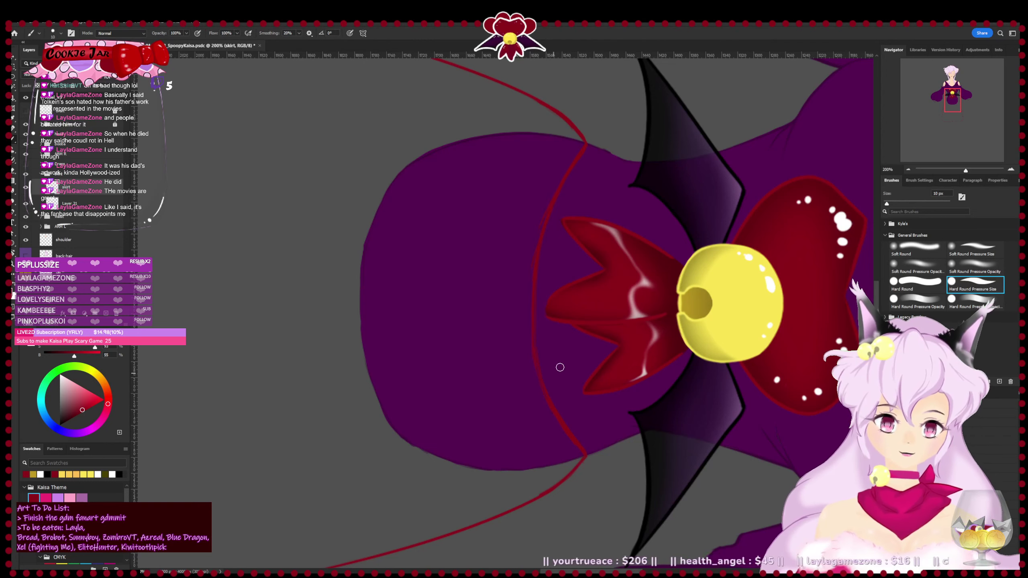
- Rotate the canvas the other way and rework the right half of the skirt's waistline with Brush and Eraser
key("r")
mouse_move(560, 368)
left_mouse_down()
mouse_move(645, 276)
mouse_move(636, 213)
mouse_move(498, 195)
left_mouse_up()
key("e")
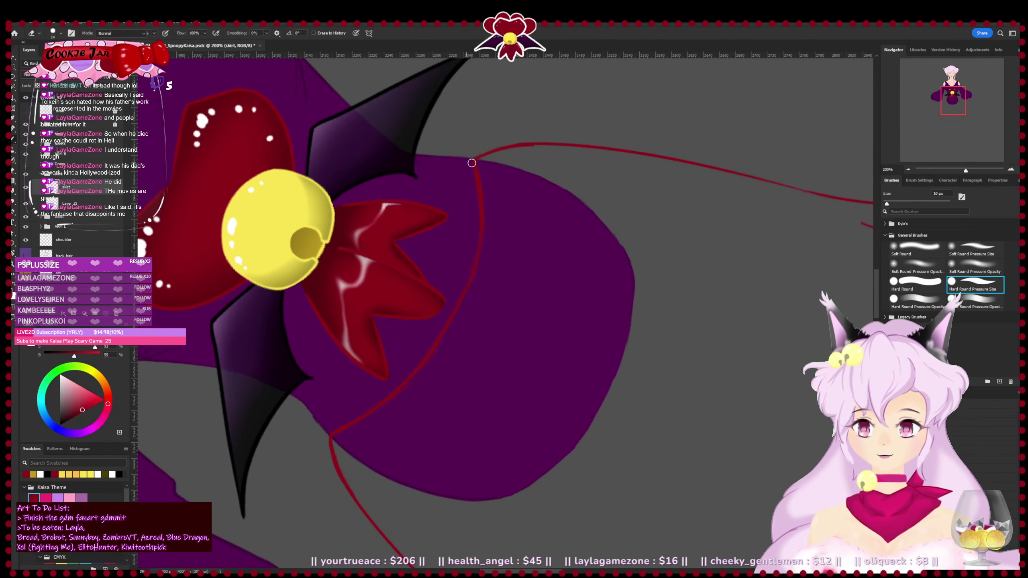
key("b")
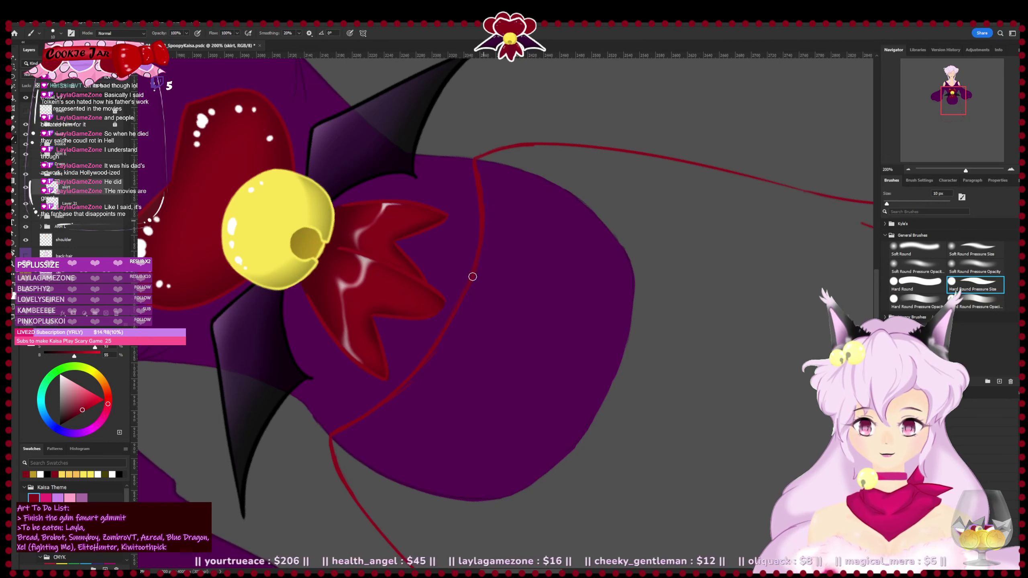
key("e")
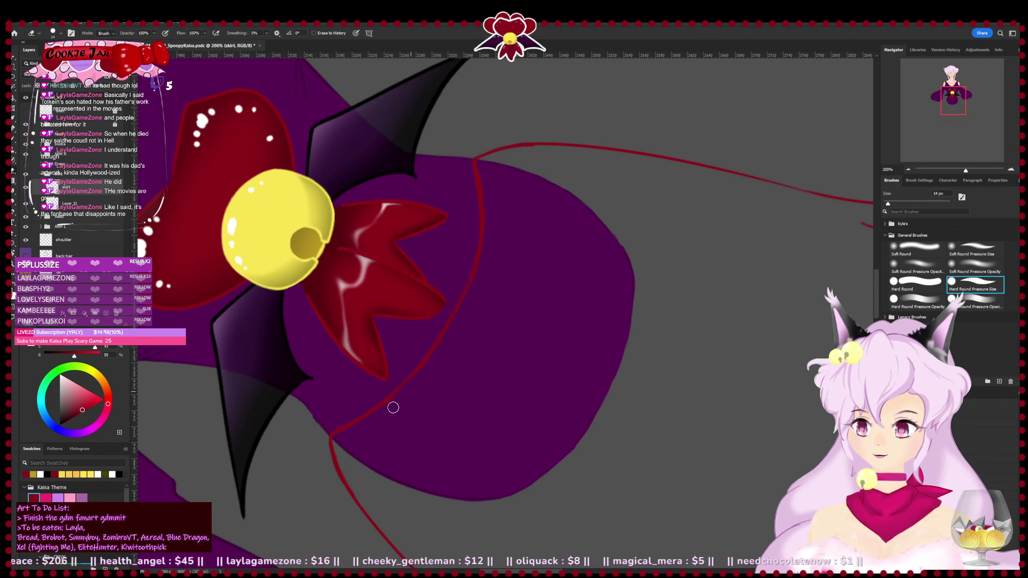
- Refine the red curved waistline of the skirt with the Brush and Eraser, and save the document
key("b")
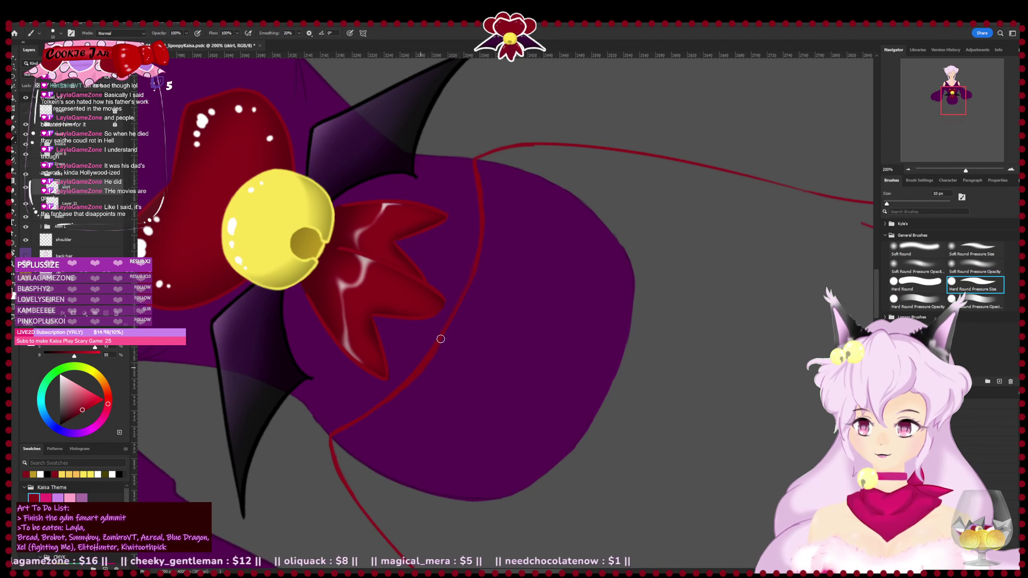
key("r")
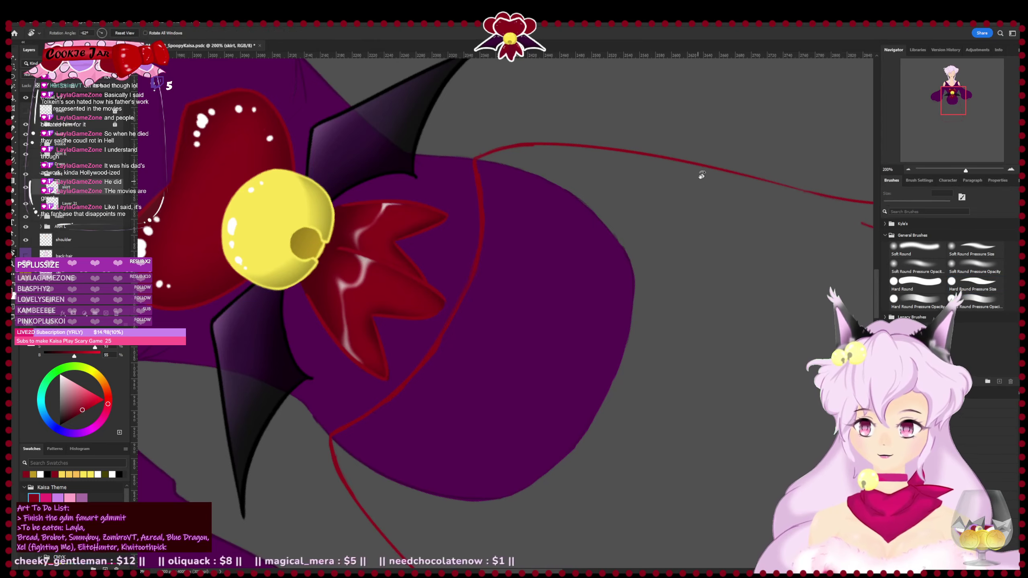
left_click_drag(702, 175, 720, 420)
key("ctrl+s")
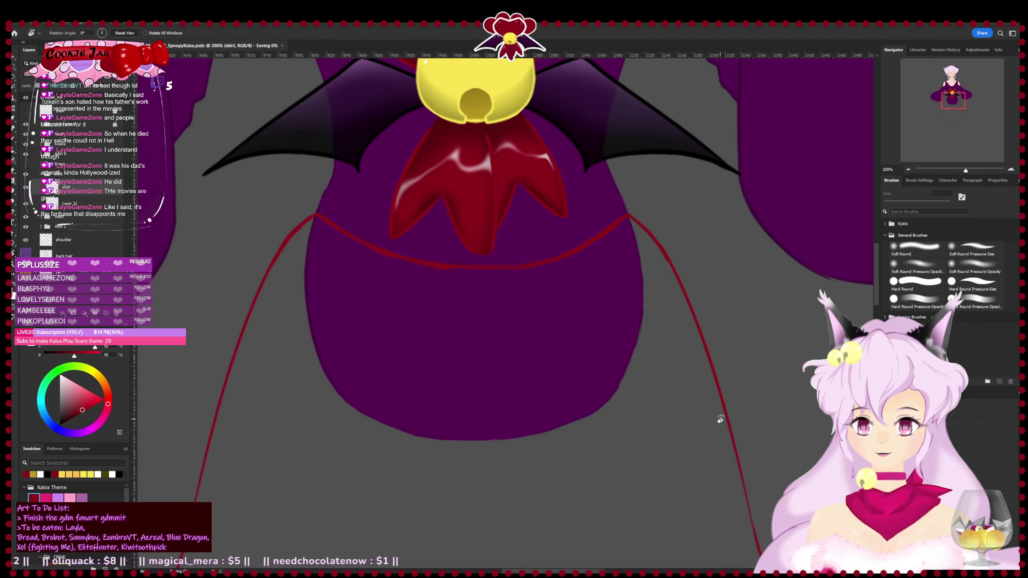
key("e")
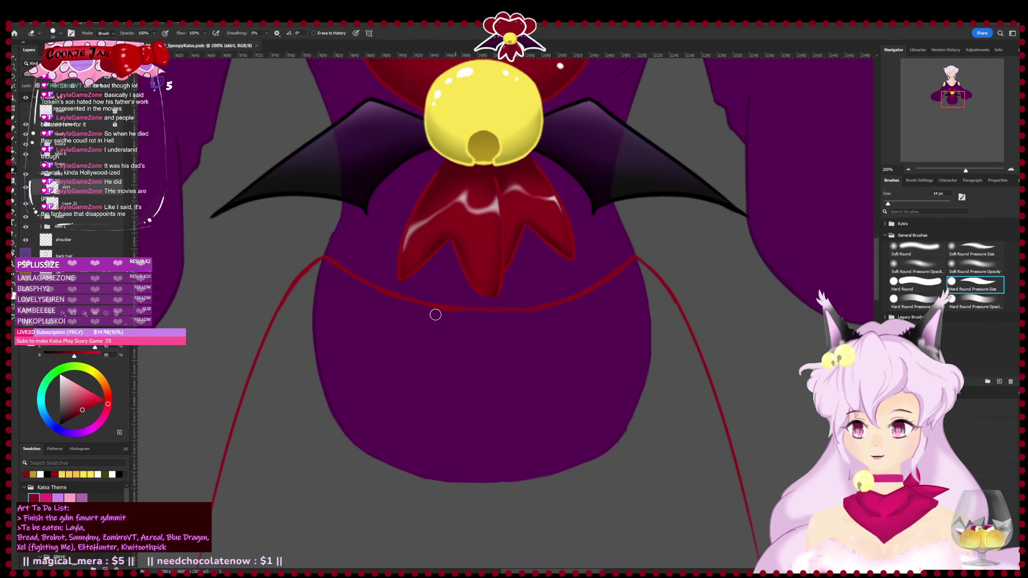
left_click_drag(436, 315, 469, 320)
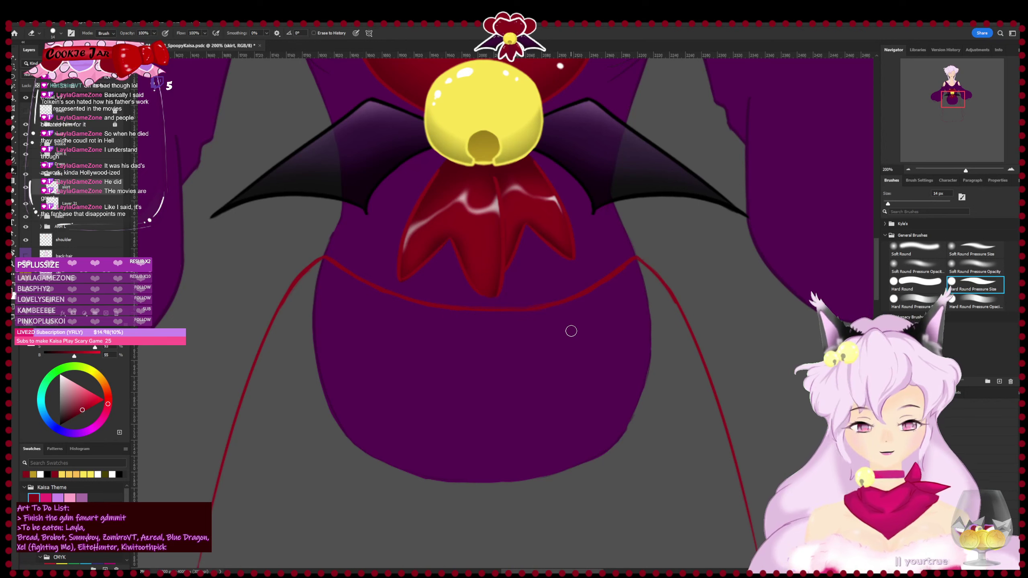
key("ctrl+plus")
key("b")
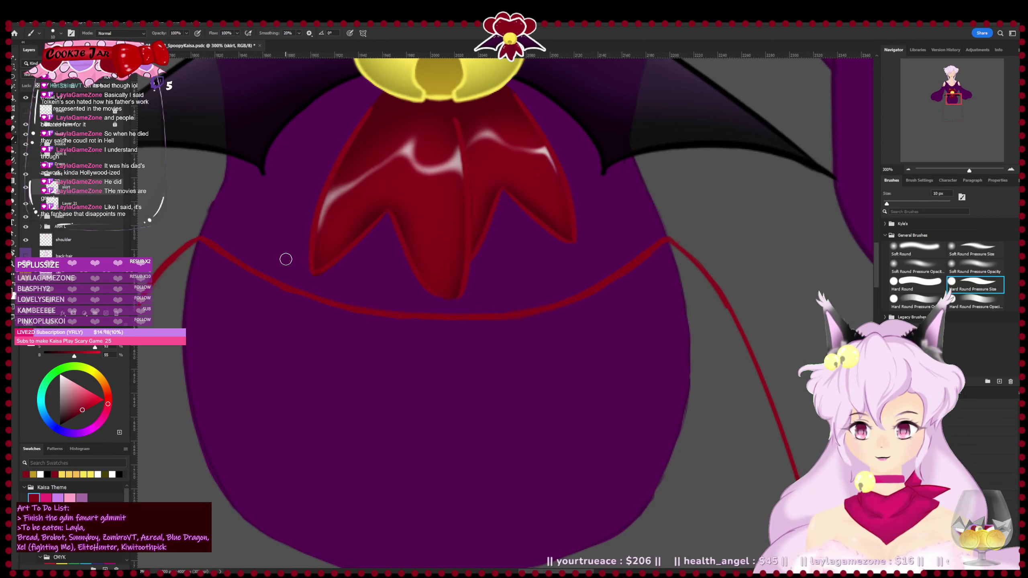
- Extend the short edge of the skirt's left flared point with the Brush until it meets the inner fold line
key("ctrl+minus")
key("ctrl+minus")
key("ctrl+minus")
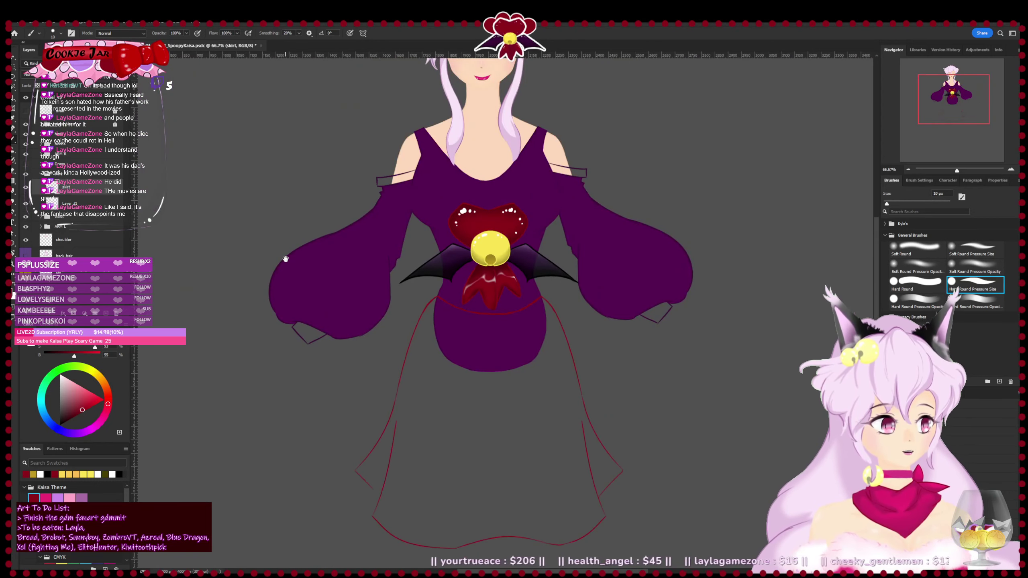
key("ctrl+plus")
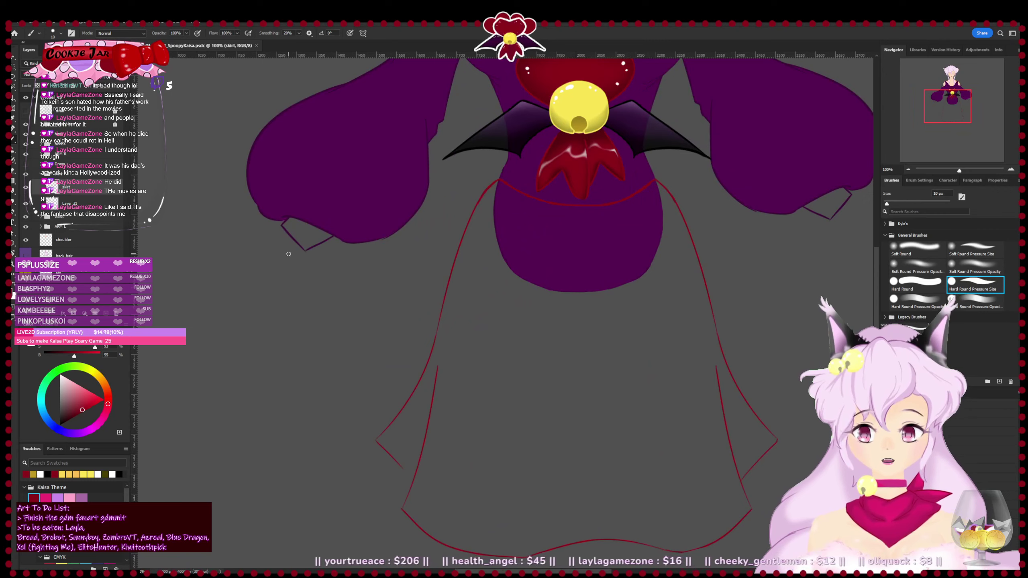
left_click_drag(366, 351, 292, 237)
key("ctrl+plus")
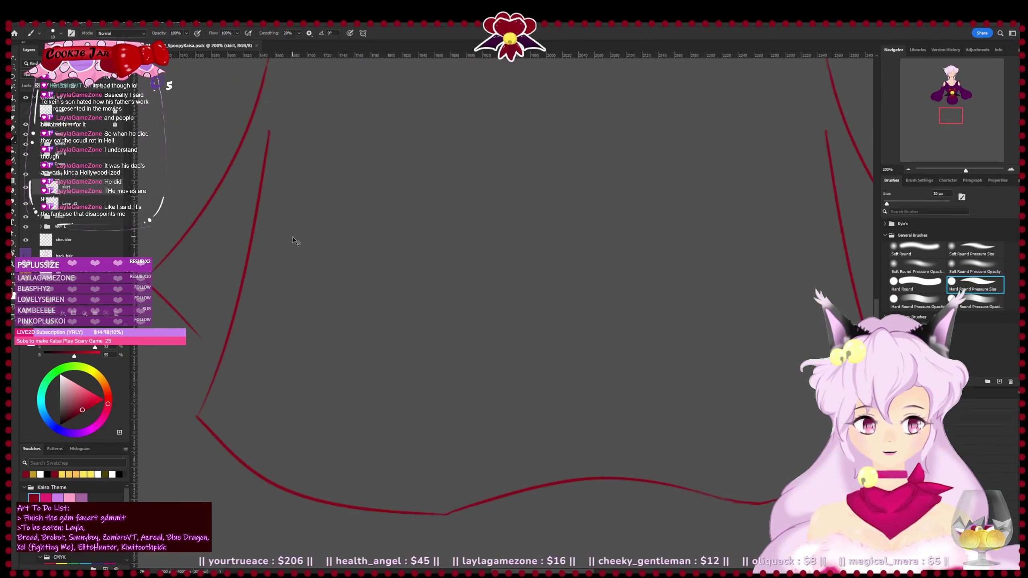
key("r")
left_click_drag(597, 185, 635, 356)
left_click_drag(466, 246, 494, 450)
key("b")
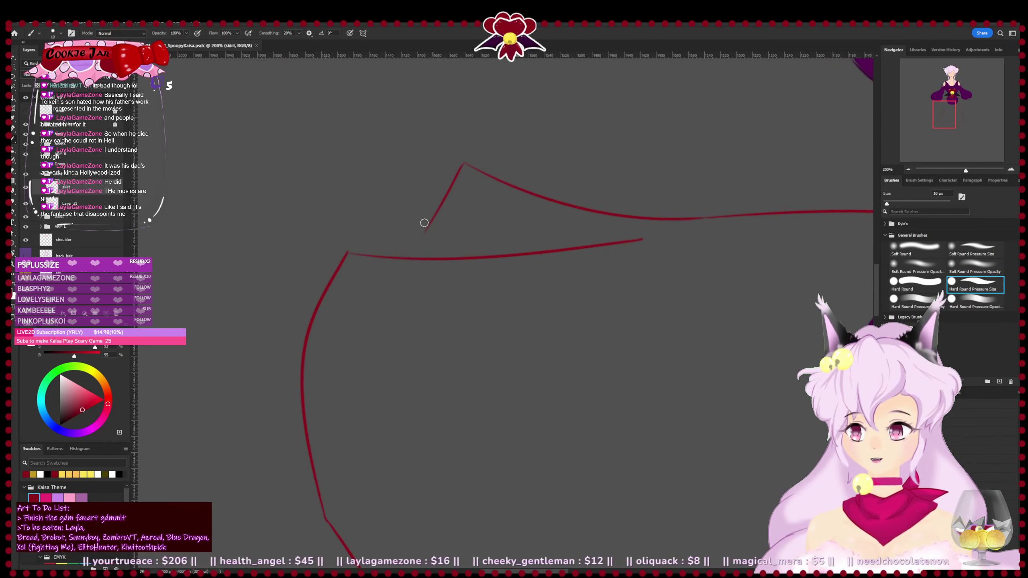
left_click_drag(432, 219, 410, 257)
key("e")
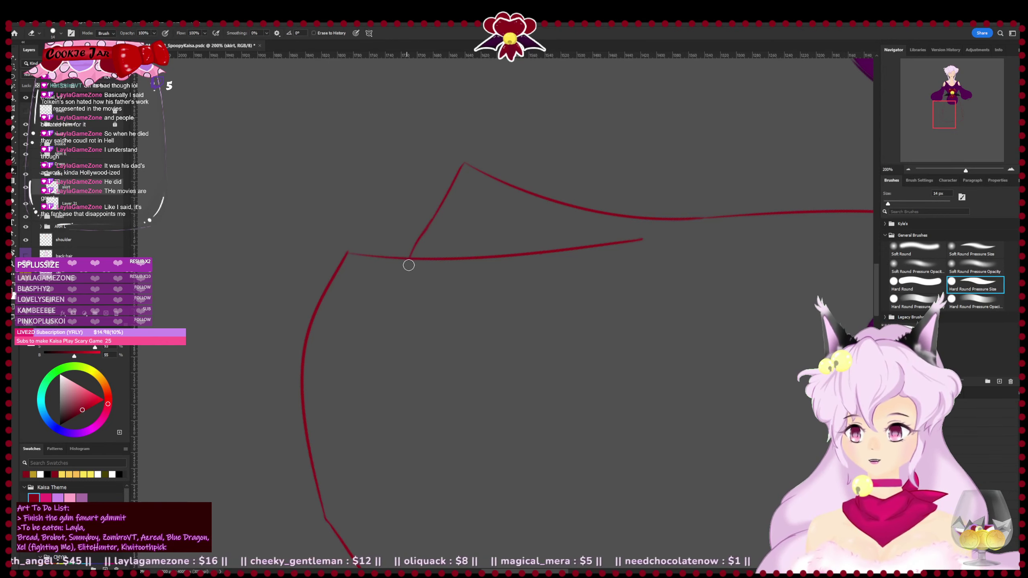
- Save the document with the completed skirt line art
key("r")
left_click_drag(712, 349, 550, 180)
key("ctrl+minus")
key("ctrl+minus")
key("ctrl+minus")
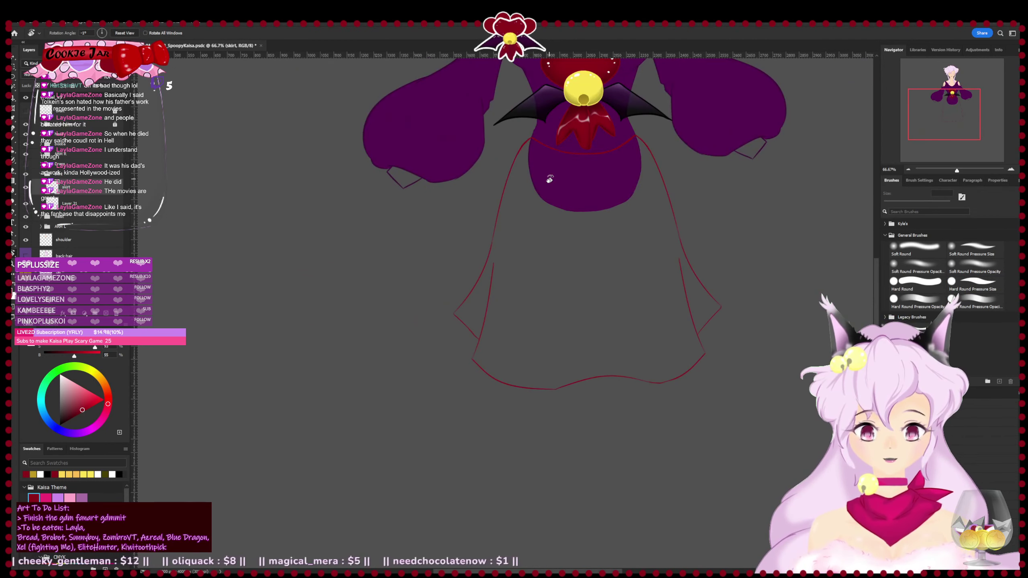
left_click_drag(686, 306, 689, 308)
key("ctrl+s")
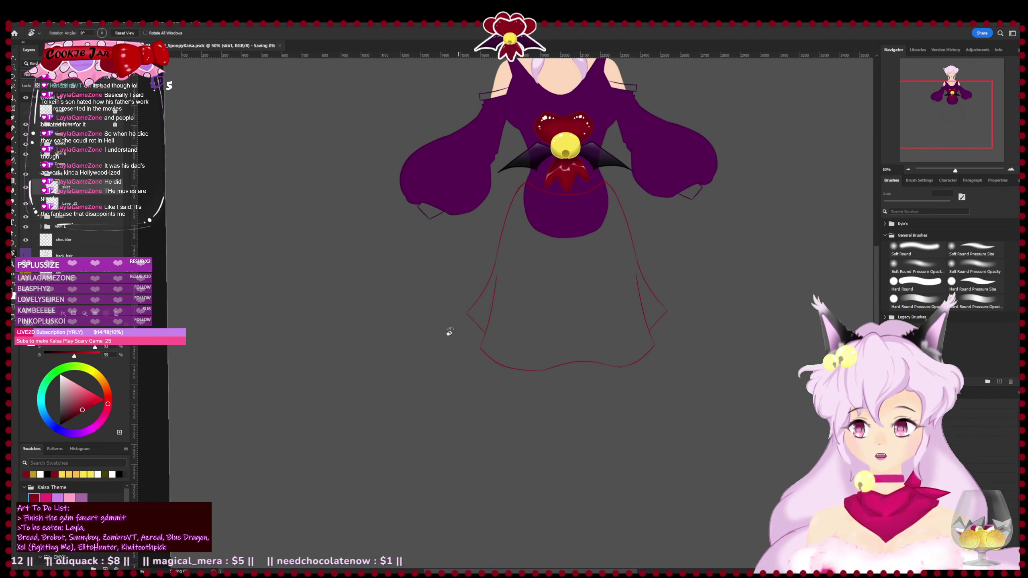
- Select the skirt's interior from its outline with the Magic Wand, fill it dark red on Layer 31, and deselect
left_click_drag(390, 351, 394, 399)
key("ctrl+plus")
left_click(115, 204)
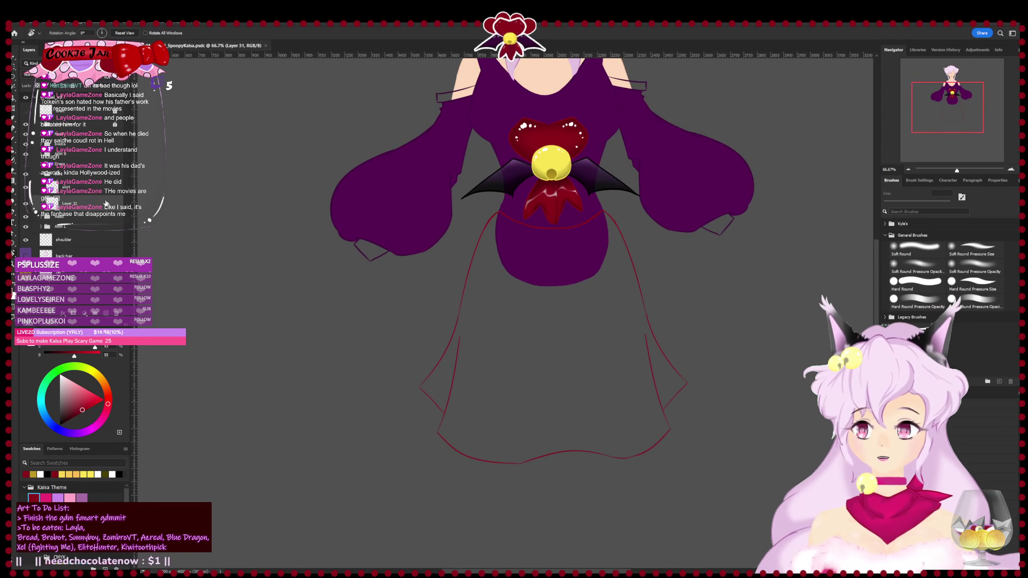
left_click(103, 194)
key("w")
left_click(553, 341)
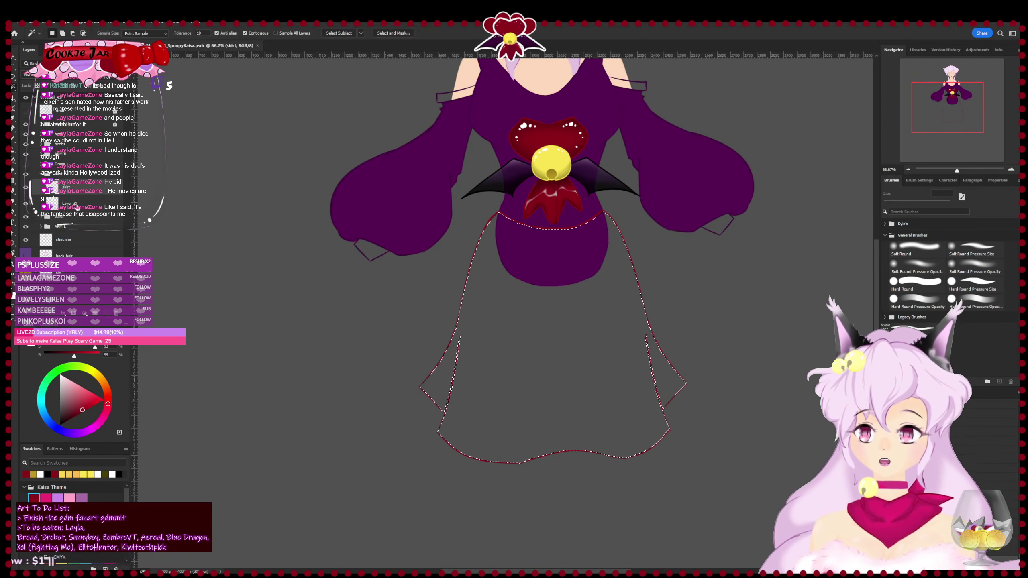
left_click(77, 205)
key("alt+BackSpace")
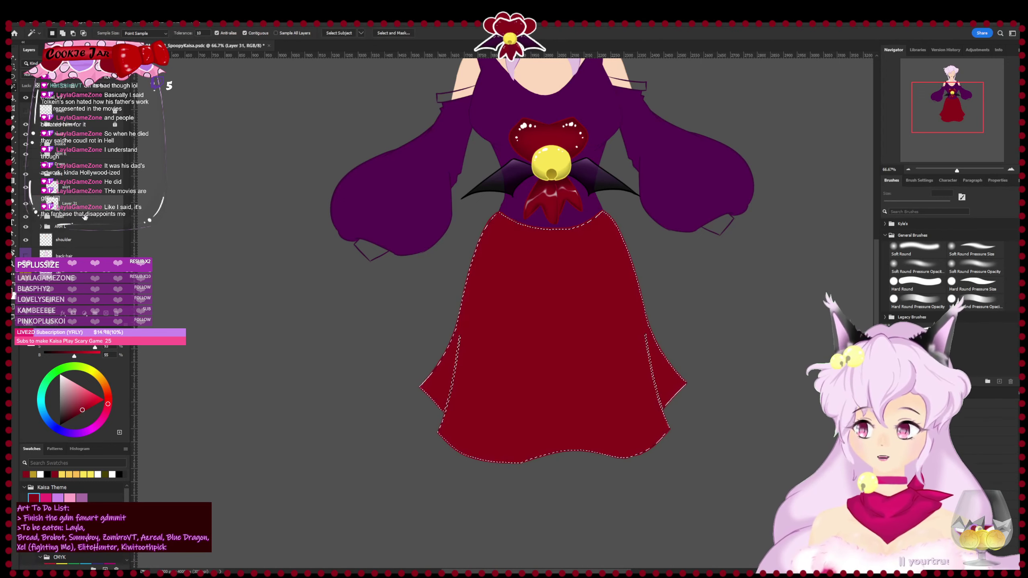
key("ctrl+d")
- Paint dark red over the thin gaps between fill and outline along the skirt's upper left edge, starting at the waist
left_click_drag(397, 356, 358, 327)
key("ctrl+plus")
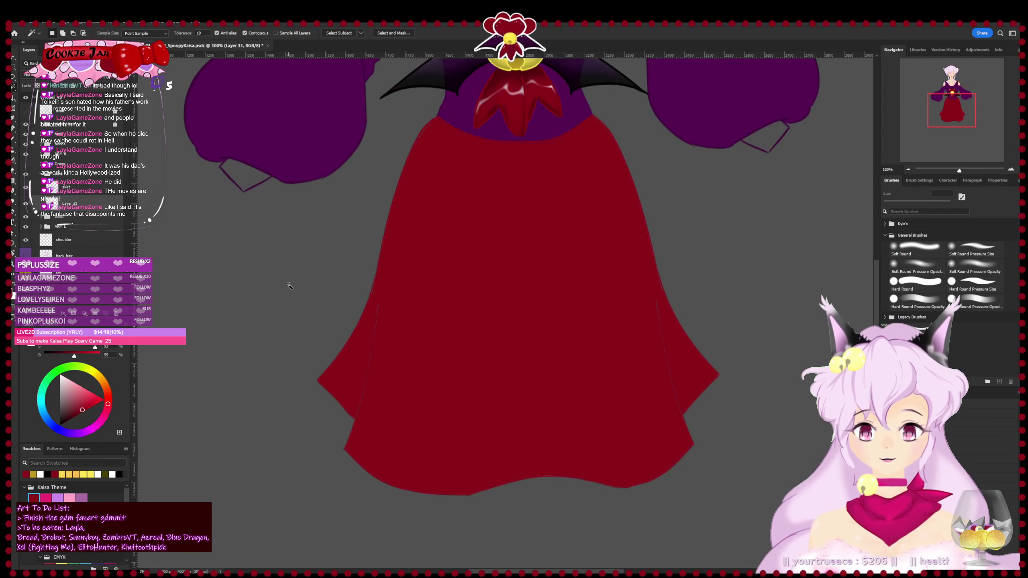
key("ctrl+plus")
scroll(328, 340, "up", 10)
key("b")
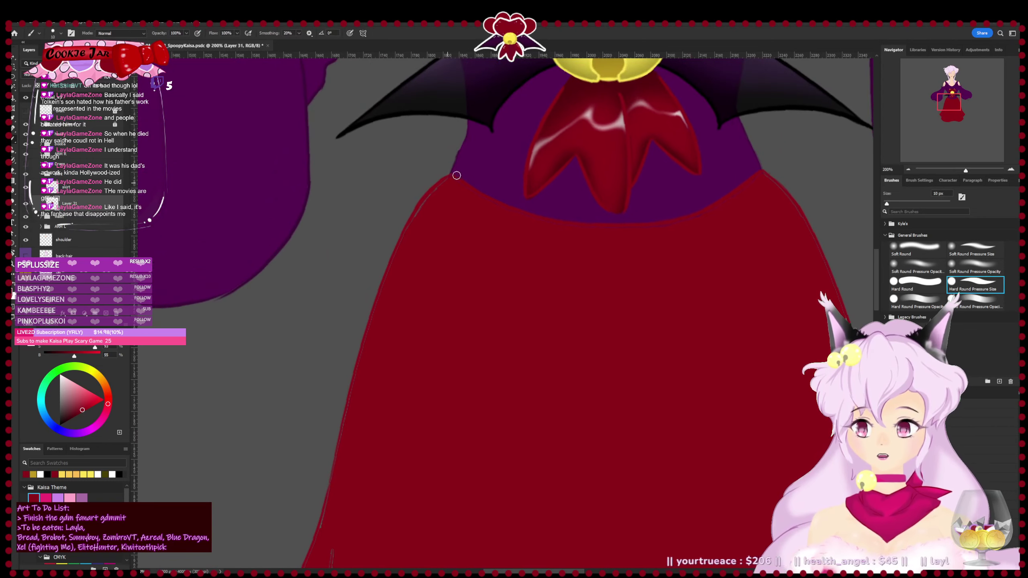
left_click_drag(453, 176, 415, 221)
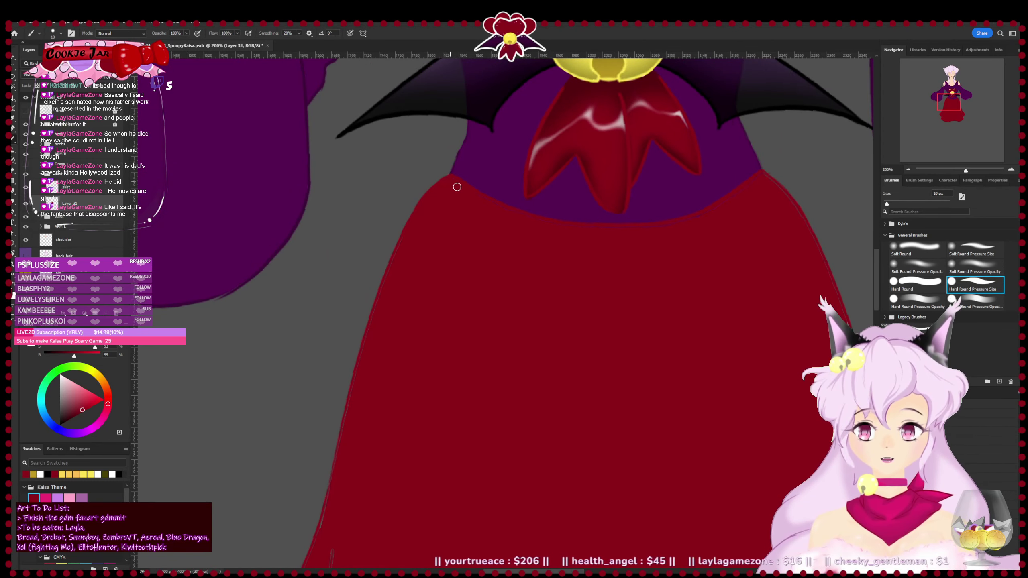
left_click_drag(421, 289, 458, 245)
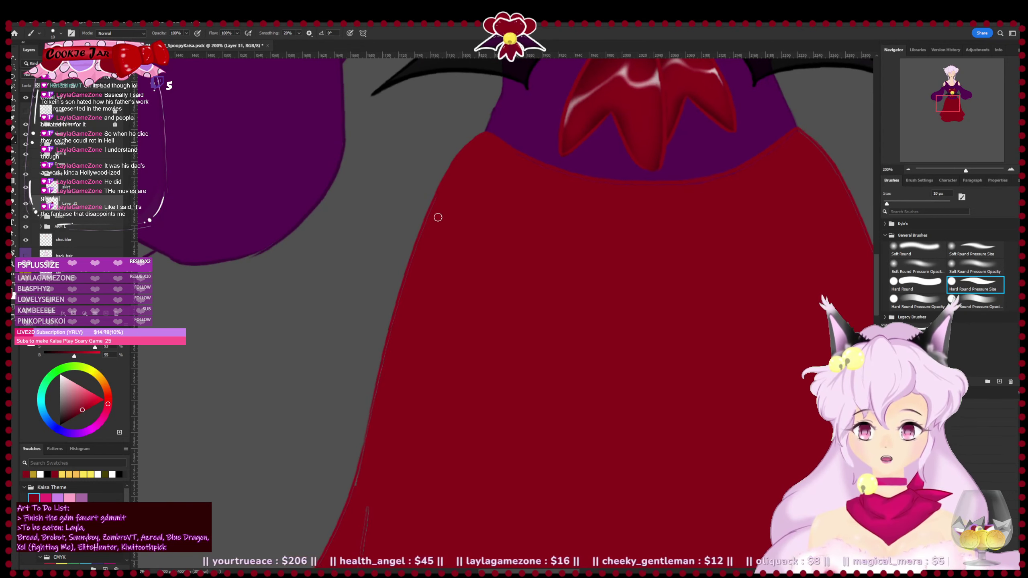
left_click_drag(404, 302, 412, 244)
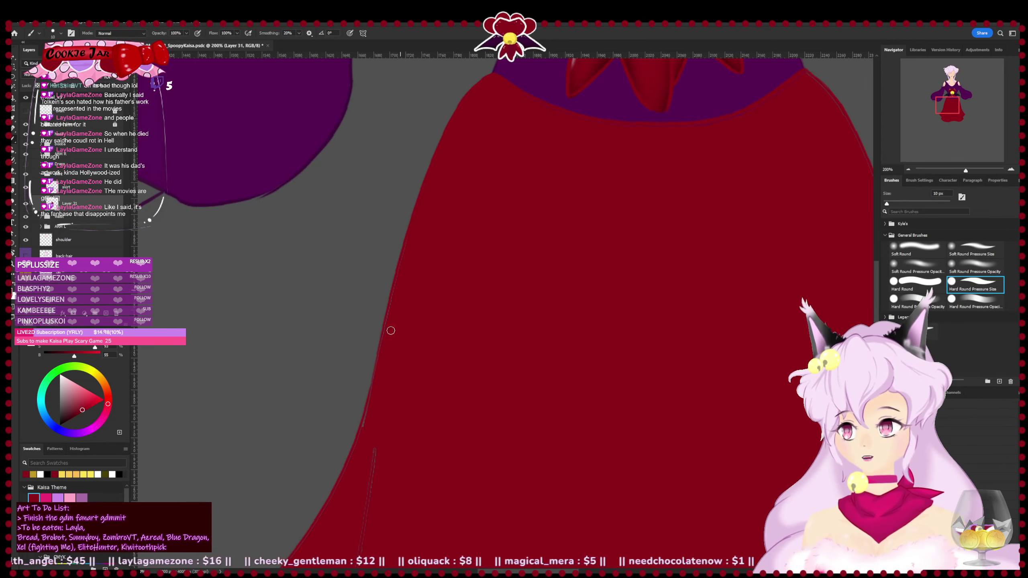
- Close the remaining gaps along the skirt's left side down to the flared point with the dark red brush
scroll(408, 234, "down", 3)
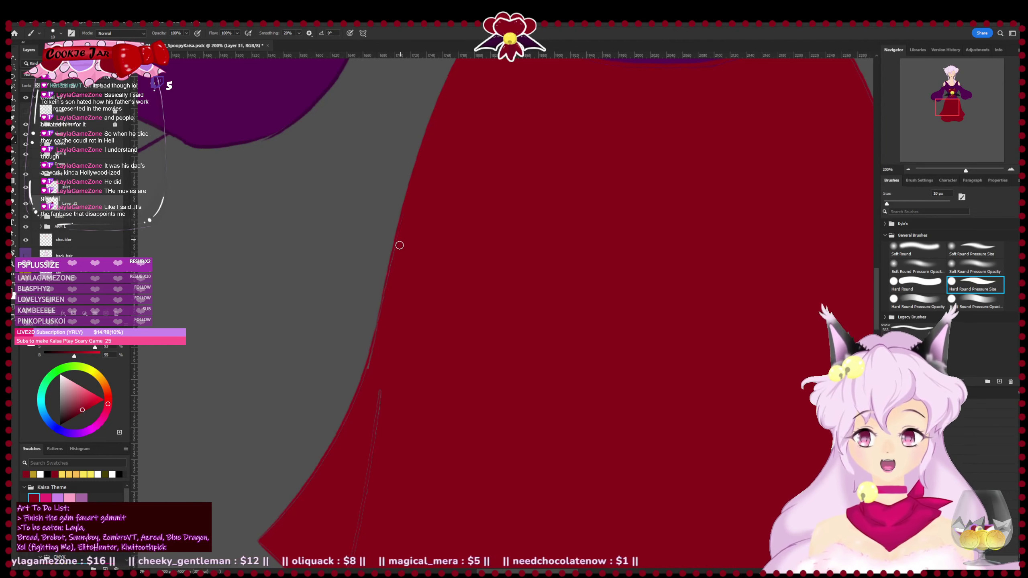
scroll(404, 223, "down", 3)
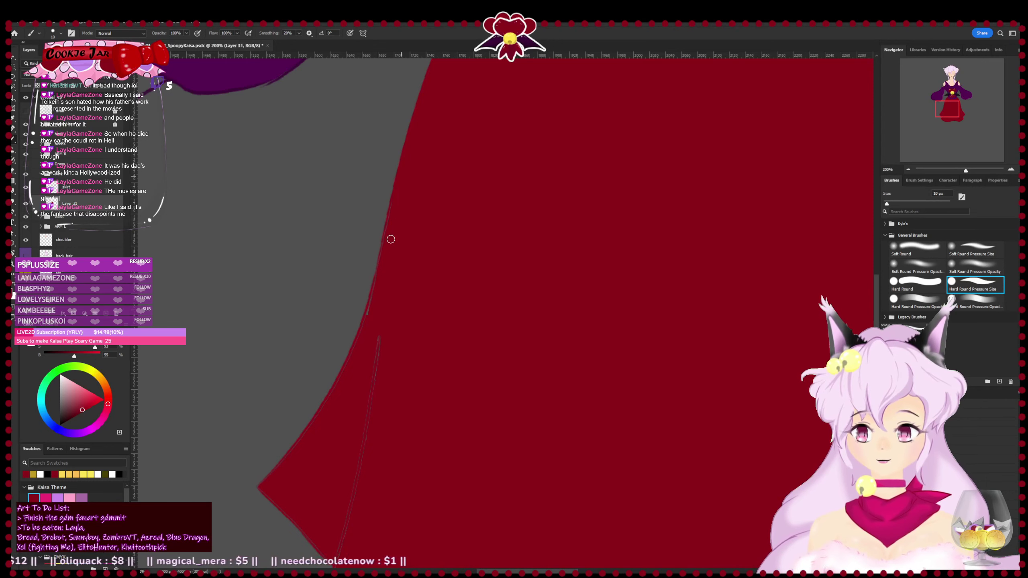
left_click_drag(378, 315, 395, 243)
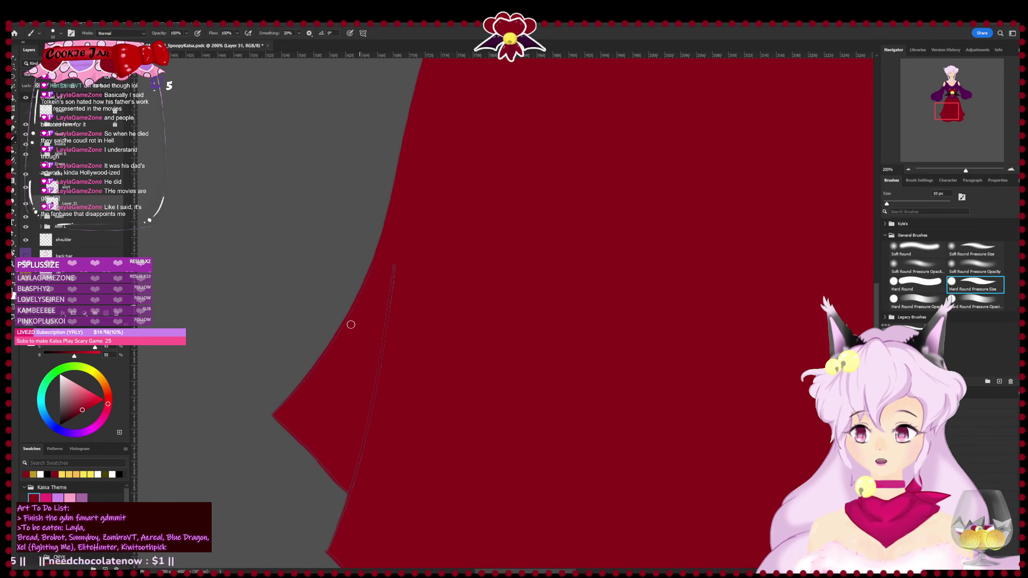
left_click_drag(349, 374, 392, 299)
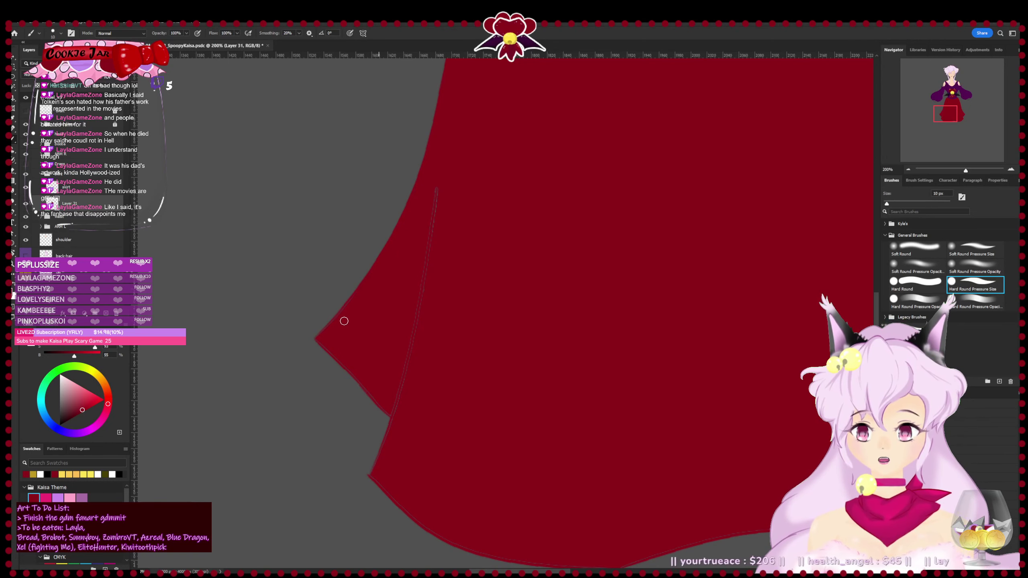
- Paint over the unfilled inner fold line beside the skirt's left flared point in dark red
key("ctrl+plus")
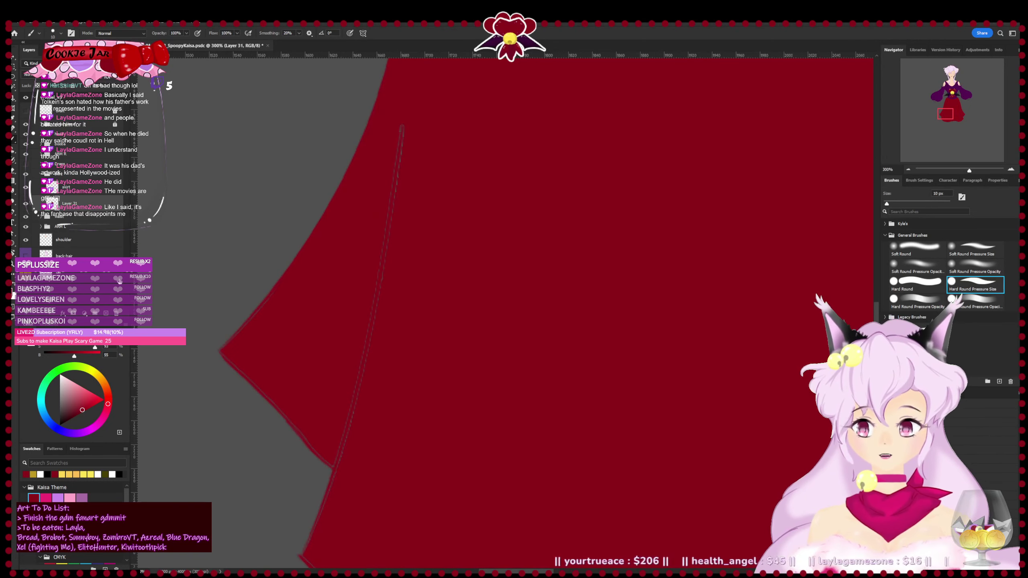
key("r")
left_click_drag(639, 306, 543, 407)
left_click_drag(507, 333, 563, 498)
key("b")
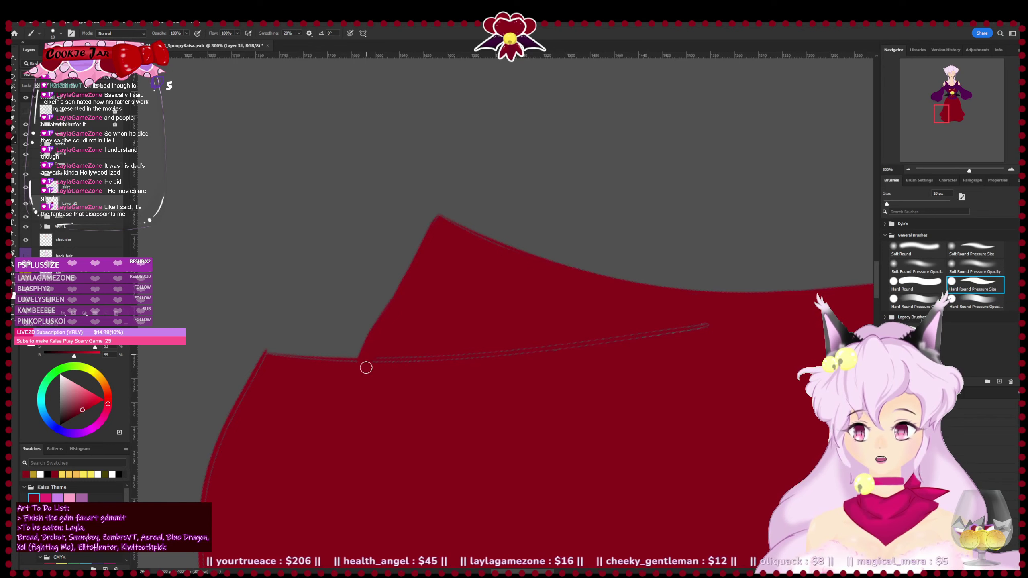
mouse_move(399, 358)
left_mouse_down()
mouse_move(467, 353)
mouse_move(402, 367)
mouse_move(560, 346)
left_mouse_up()
left_click_drag(402, 367, 531, 350)
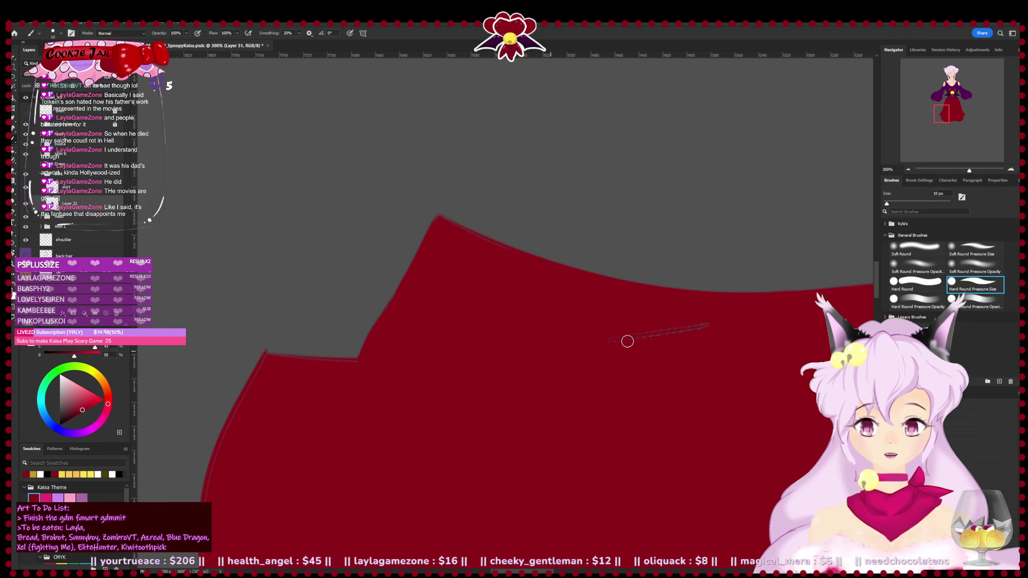
mouse_move(627, 341)
left_mouse_down()
mouse_move(654, 329)
mouse_move(711, 333)
left_mouse_up()
- Clean up the tip of the skirt's left flared point with the Eraser and Brush, and save the document
key("r")
left_click_drag(764, 244, 611, 140)
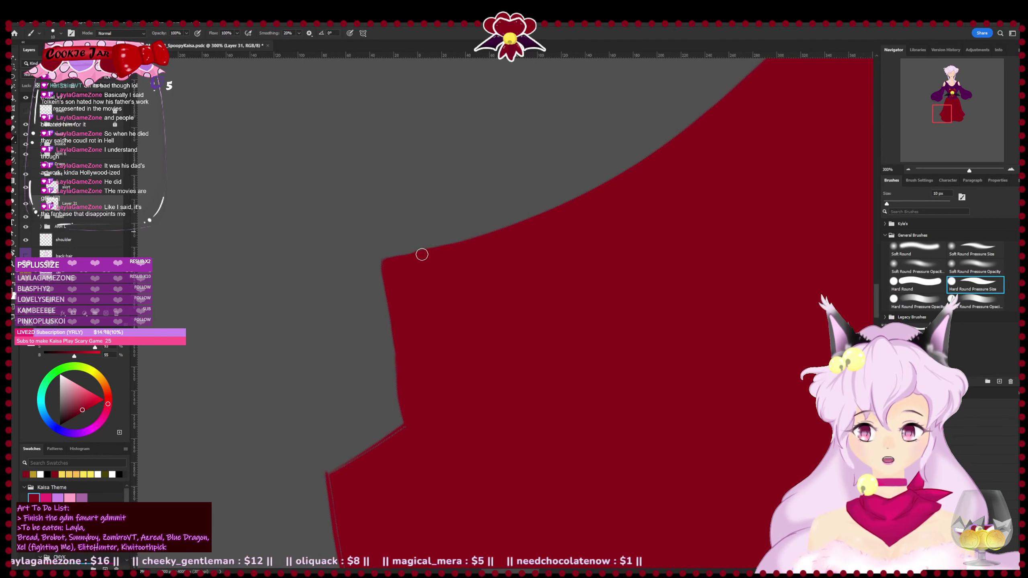
key("e")
key("b")
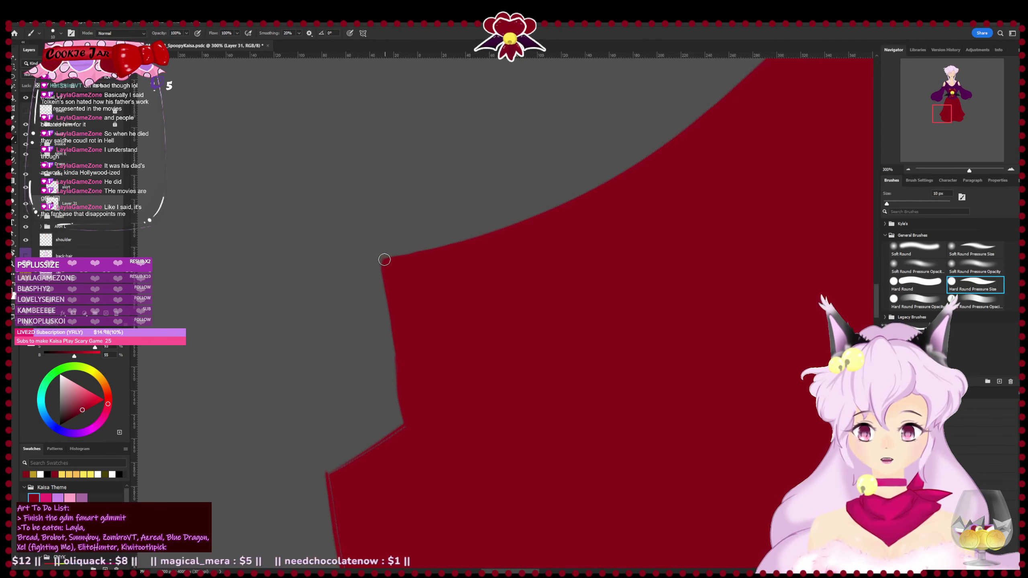
key("r")
left_click_drag(741, 340, 695, 186)
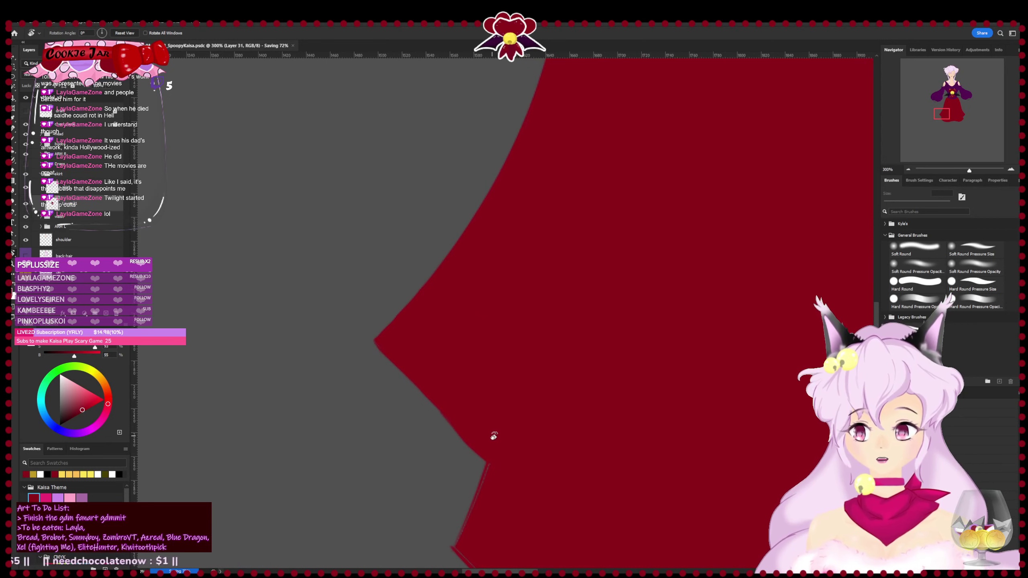
- Paint dark red over the gaps in the notch below the skirt's left flared point and along the lower left hem curve
left_click_drag(492, 434, 460, 323)
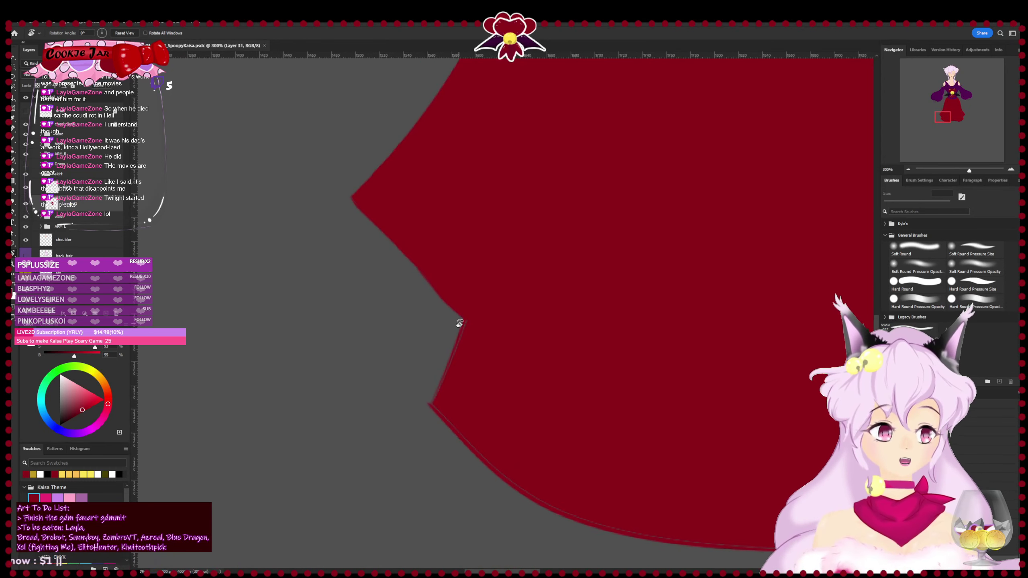
key("b")
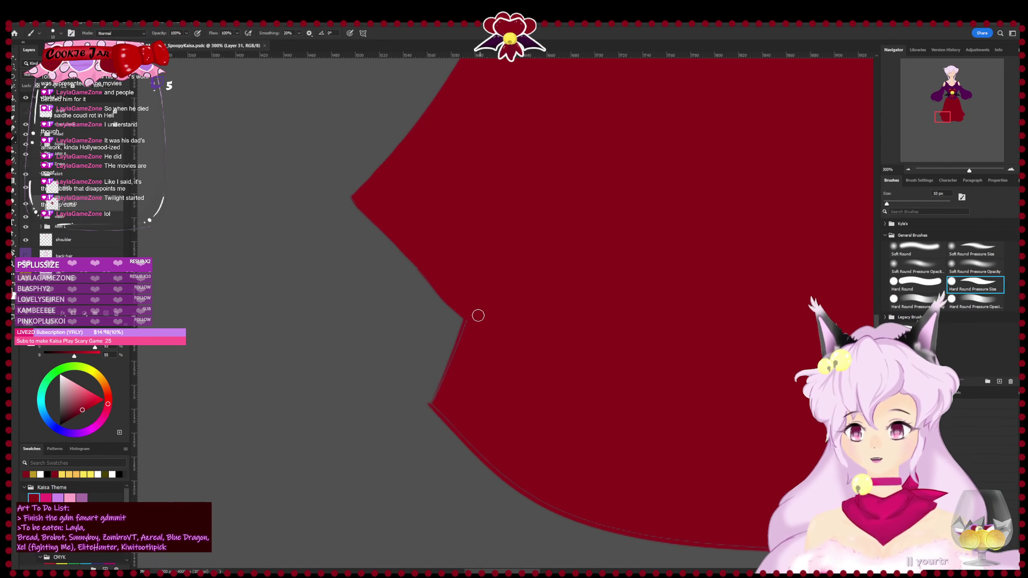
left_click_drag(466, 345, 456, 359)
left_click_drag(455, 406, 357, 310)
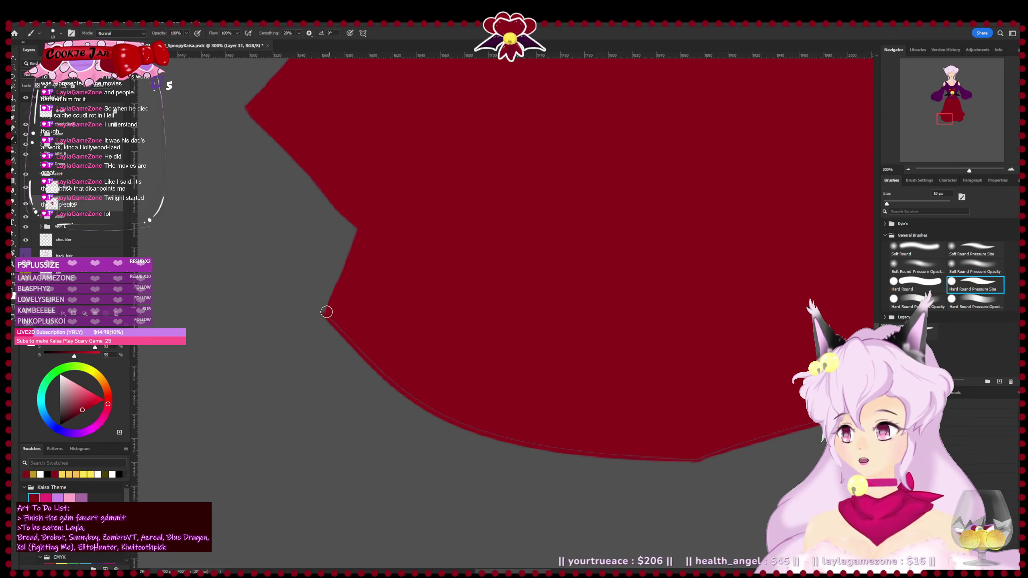
left_click_drag(358, 347, 262, 246)
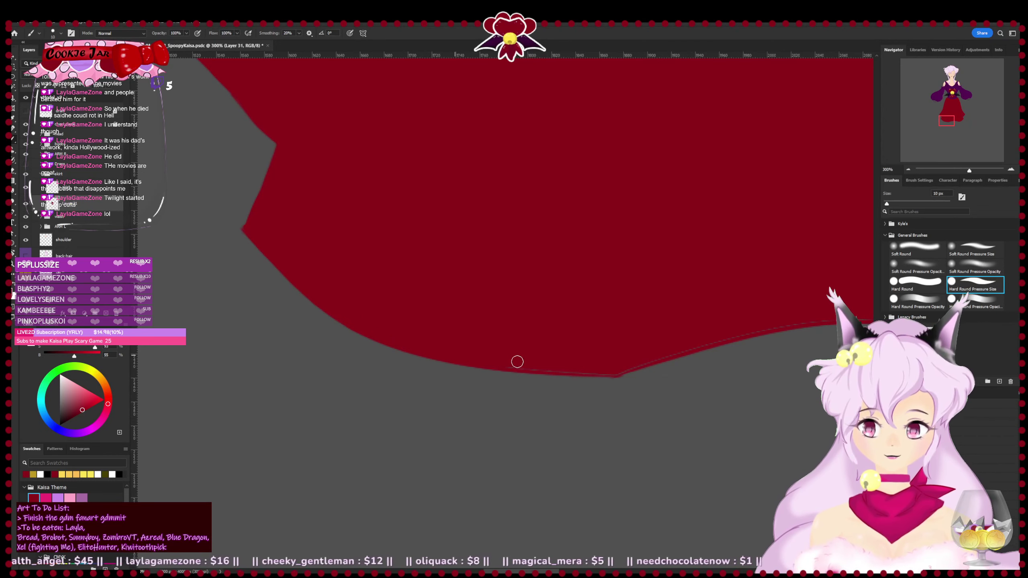
- Close the thin gaps along the wavy middle of the skirt's bottom hem with the dark red brush
left_click_drag(560, 363, 460, 391)
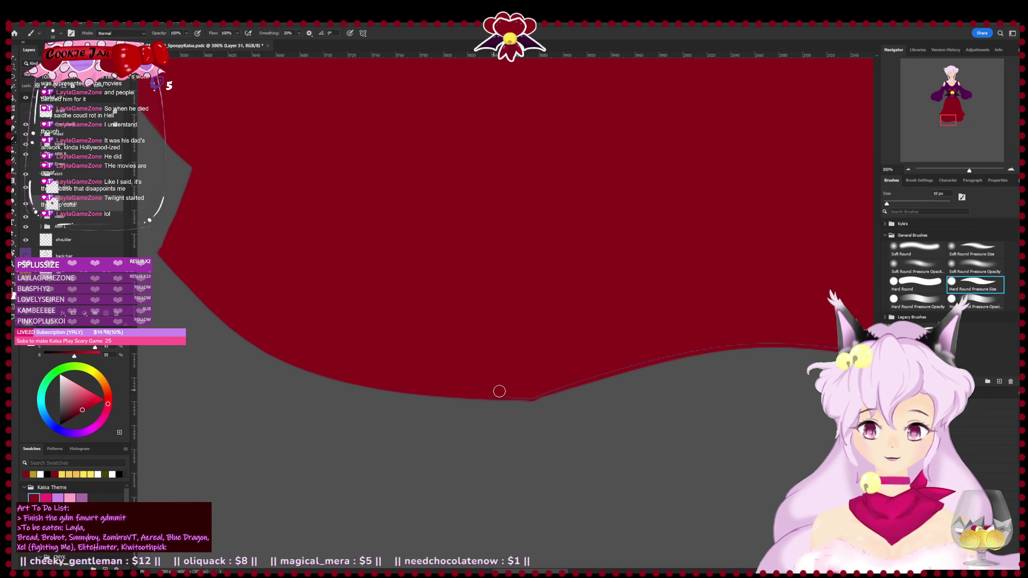
left_click_drag(515, 393, 392, 434)
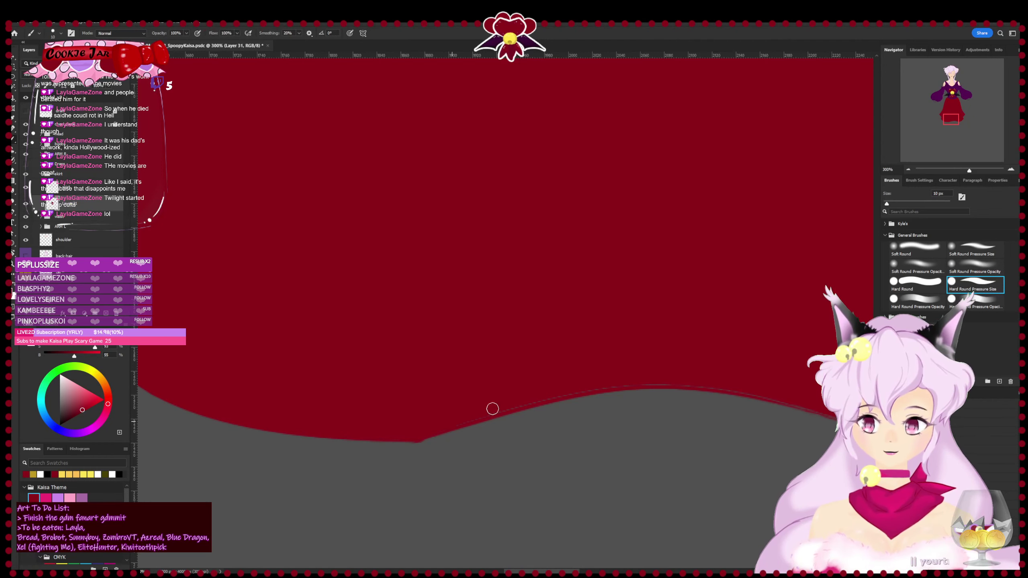
left_click_drag(512, 406, 431, 427)
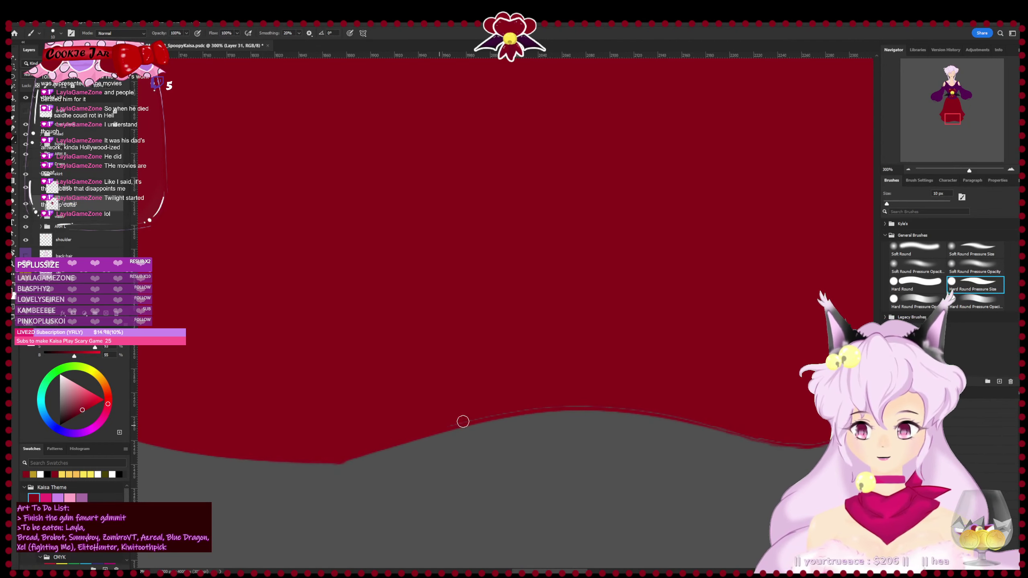
left_click_drag(618, 408, 438, 419)
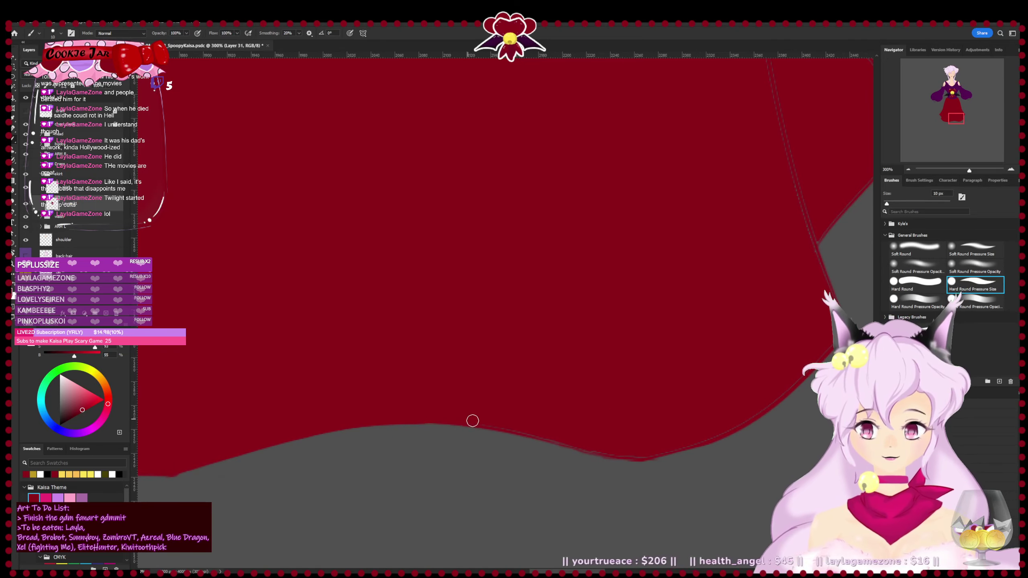
left_click_drag(591, 430, 483, 418)
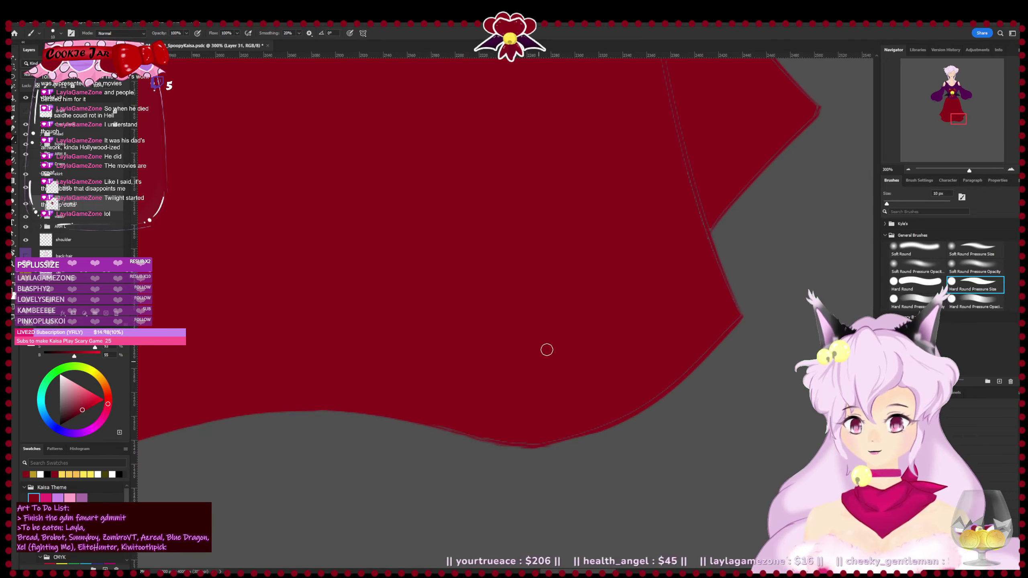
- Fill the gaps along the lower right hem curve in dark red, up to the skirt's lower right corner
key("r")
mouse_move(648, 292)
left_mouse_down()
mouse_move(624, 428)
mouse_move(521, 500)
mouse_move(492, 501)
left_mouse_up()
left_click_drag(365, 404, 415, 330)
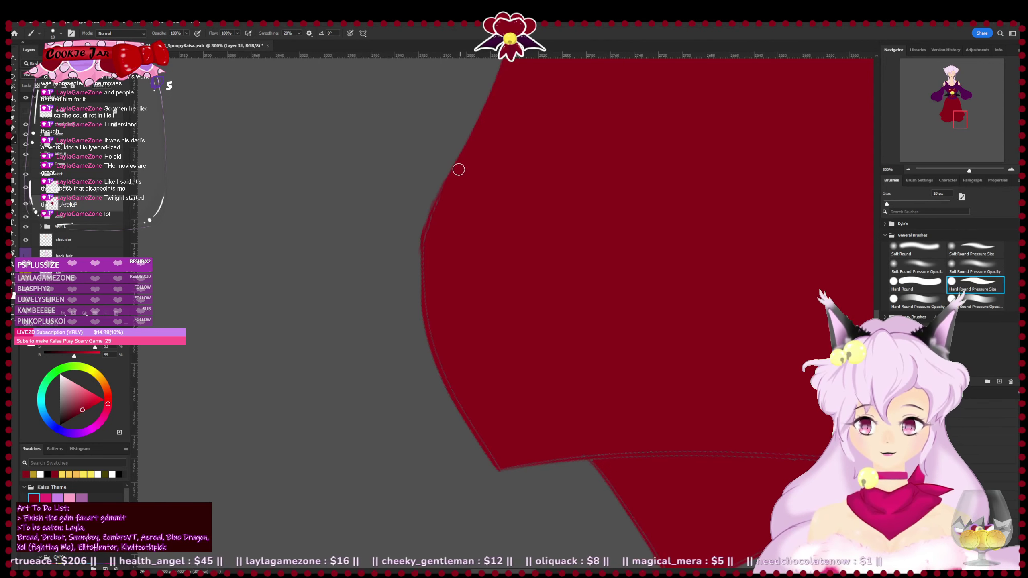
key("r")
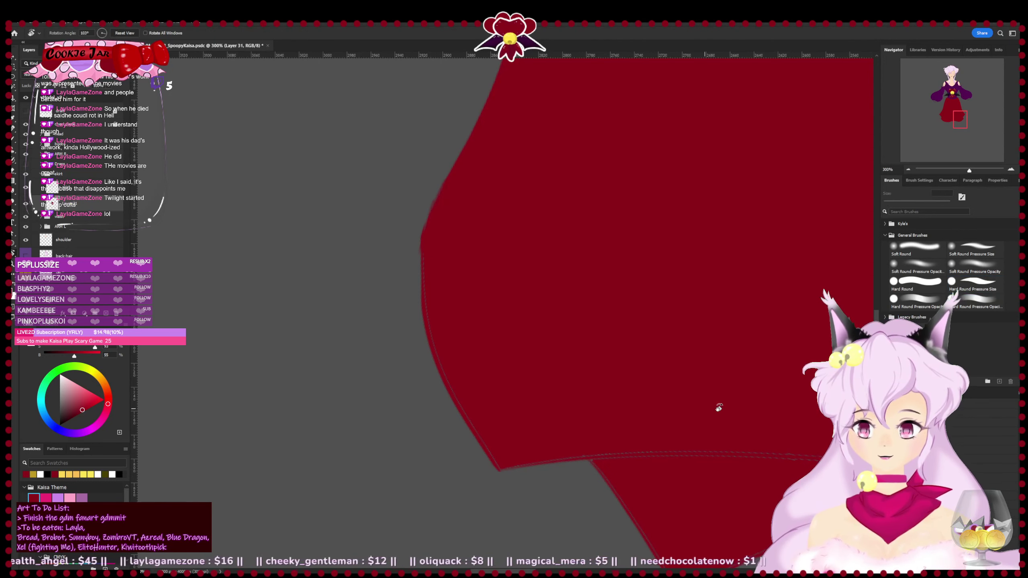
mouse_move(719, 408)
left_mouse_down()
mouse_move(525, 97)
mouse_move(324, 163)
mouse_move(415, 181)
mouse_move(501, 305)
mouse_move(531, 156)
left_mouse_up()
key("b")
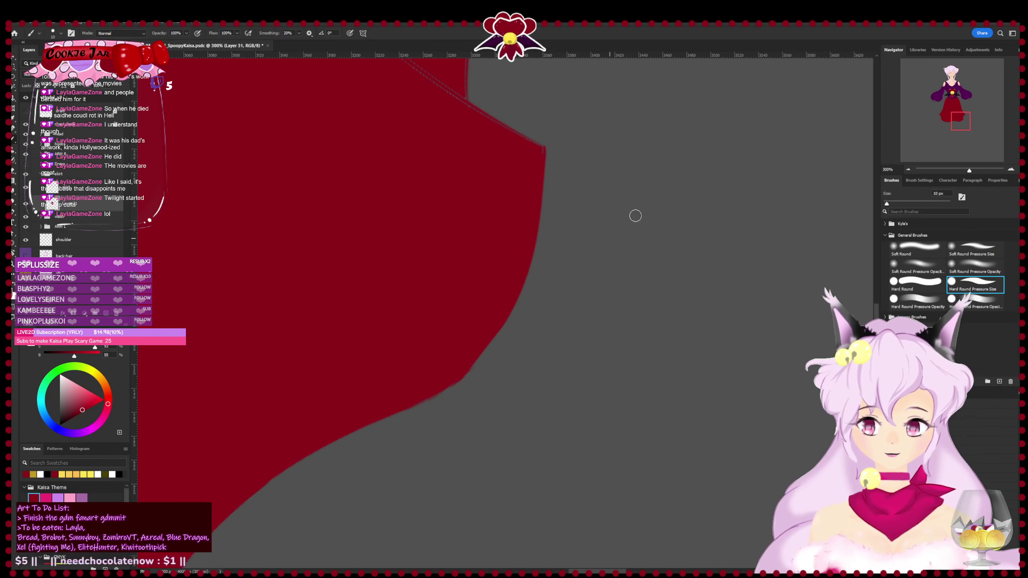
- Paint over the gaps from the lower right corner through the notch to the underside of the right flared point
key("r")
left_click_drag(636, 215, 492, 453)
key("b")
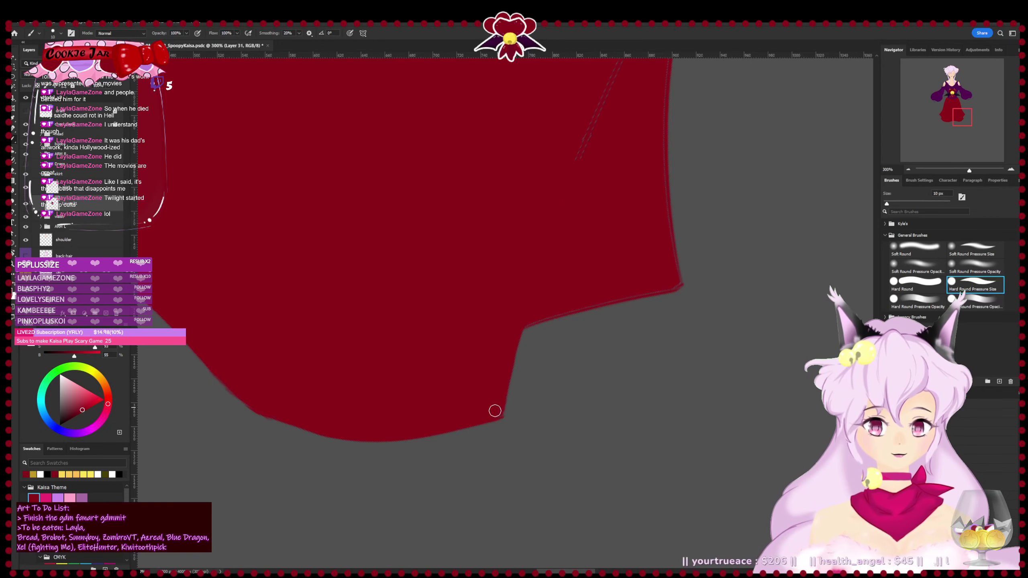
left_click_drag(522, 393, 501, 393)
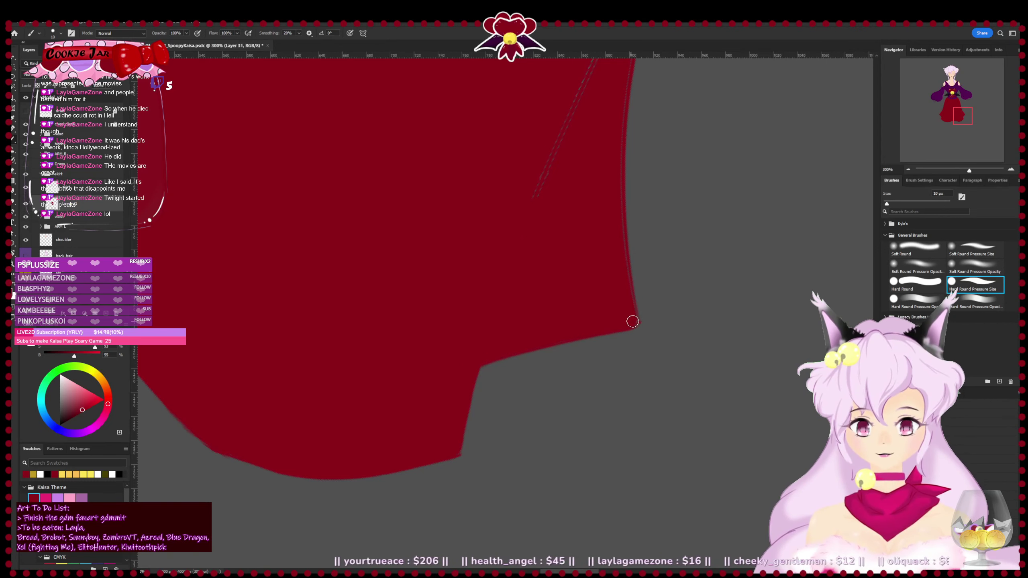
- Cover the unfilled inner fold line beside the skirt's right flared point in dark red, and save the document
left_click_drag(741, 207, 682, 409)
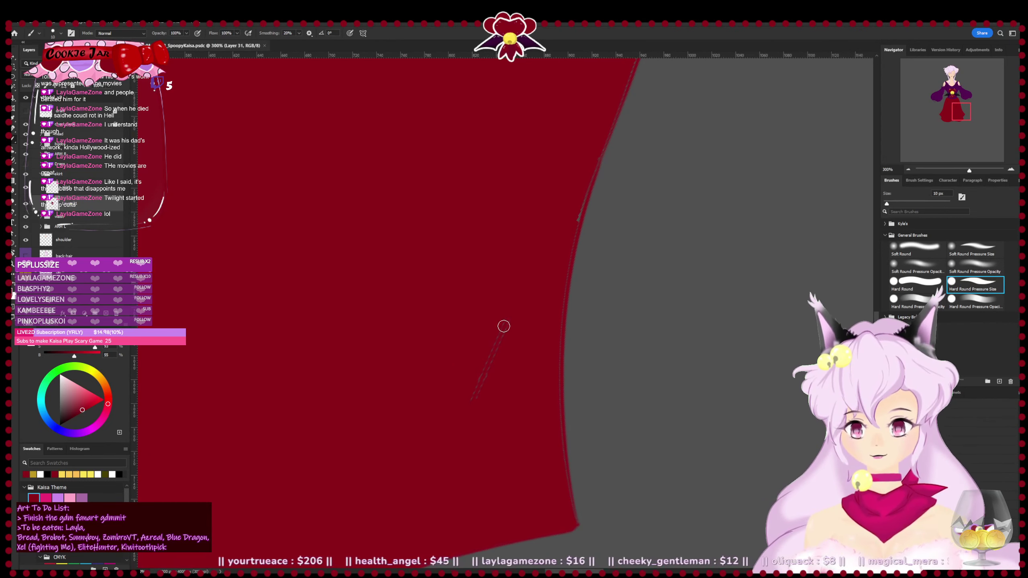
key("r")
left_click_drag(484, 388, 315, 253)
key("ctrl+s")
left_click_drag(302, 299, 343, 294)
key("b")
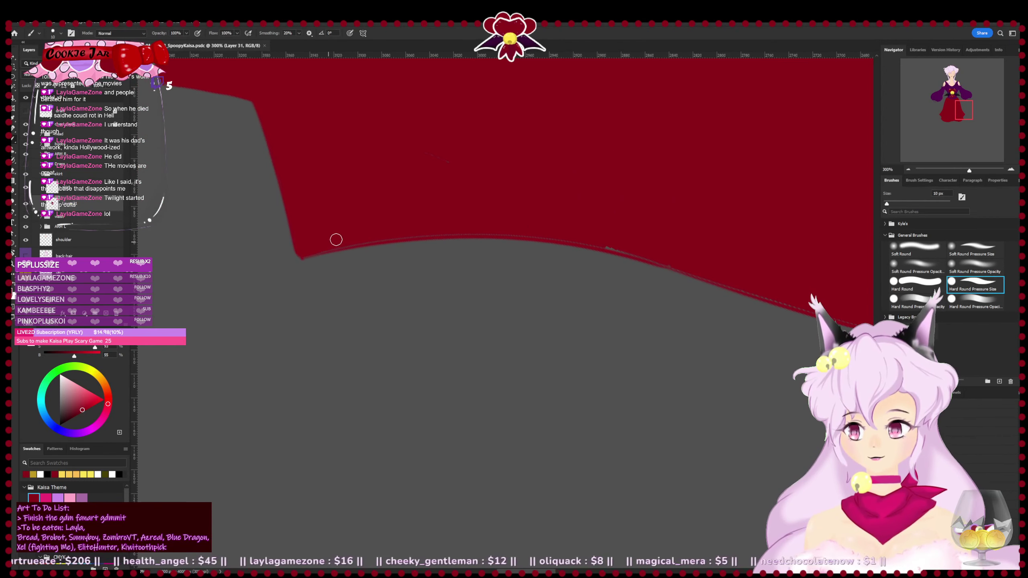
- Clean up the tip of the right flared point with the Brush, and with the Eraser on the skirt line art layer
left_click_drag(346, 240, 319, 248)
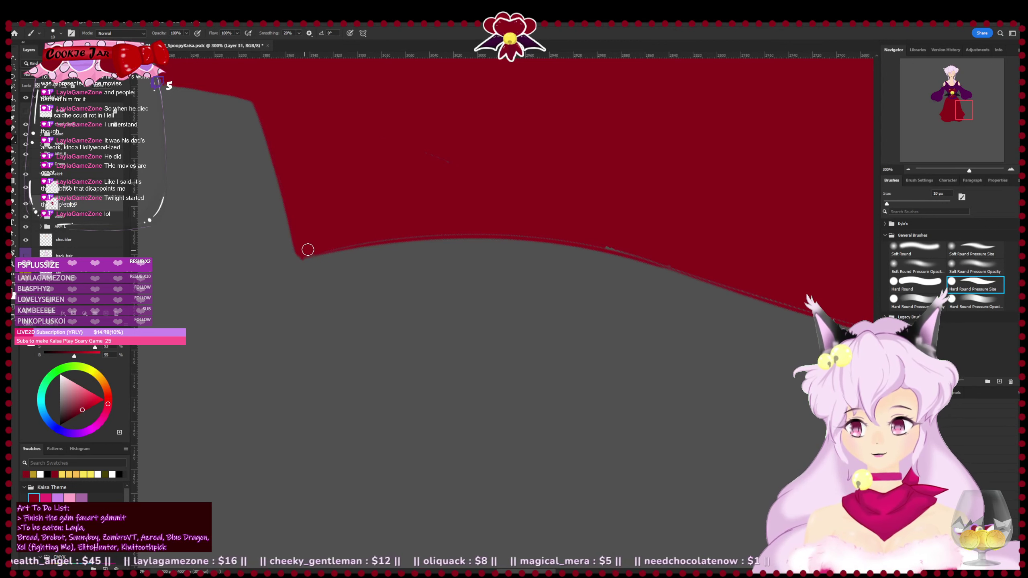
key("e")
key("b")
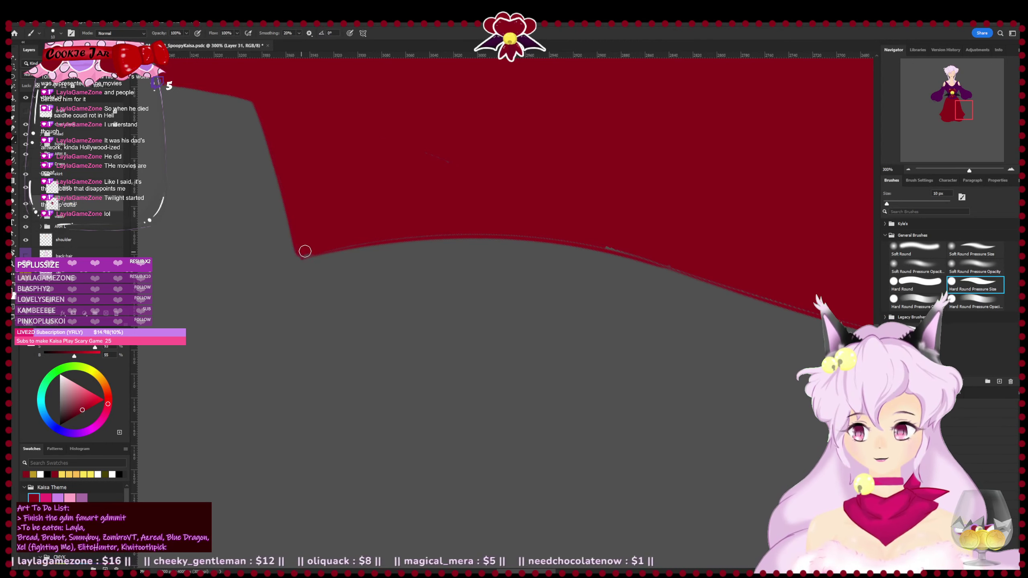
left_click(80, 191)
key("e")
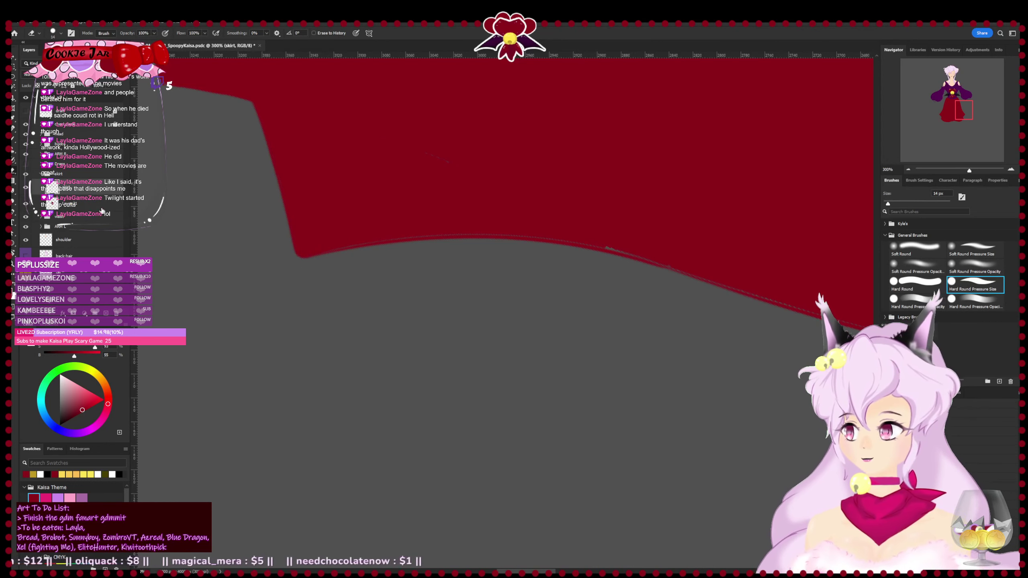
- Return to Layer 31 and brush dark red over the gaps along the skirt's right side above the flared point
left_click(102, 210)
key("b")
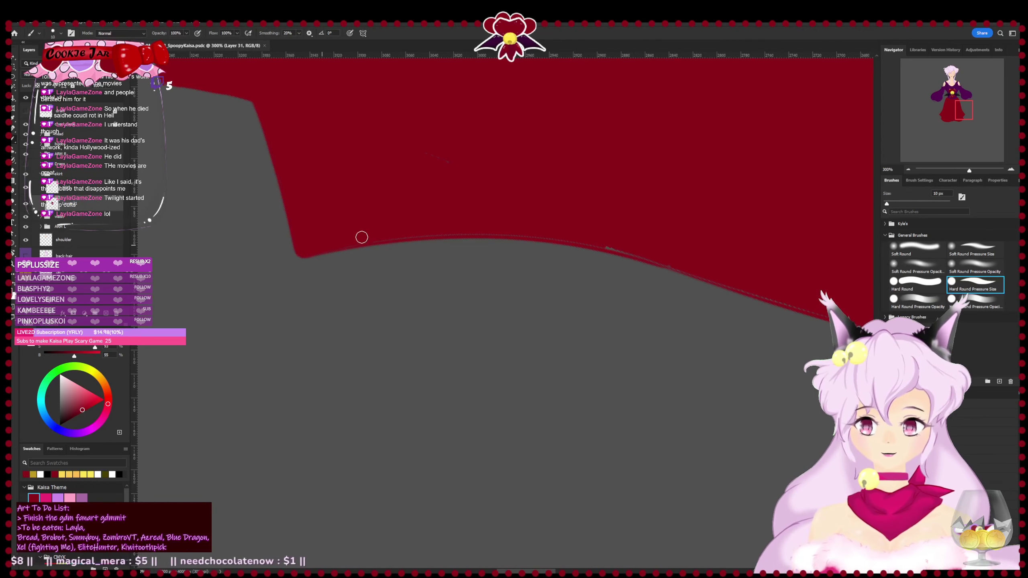
left_click_drag(356, 239, 439, 229)
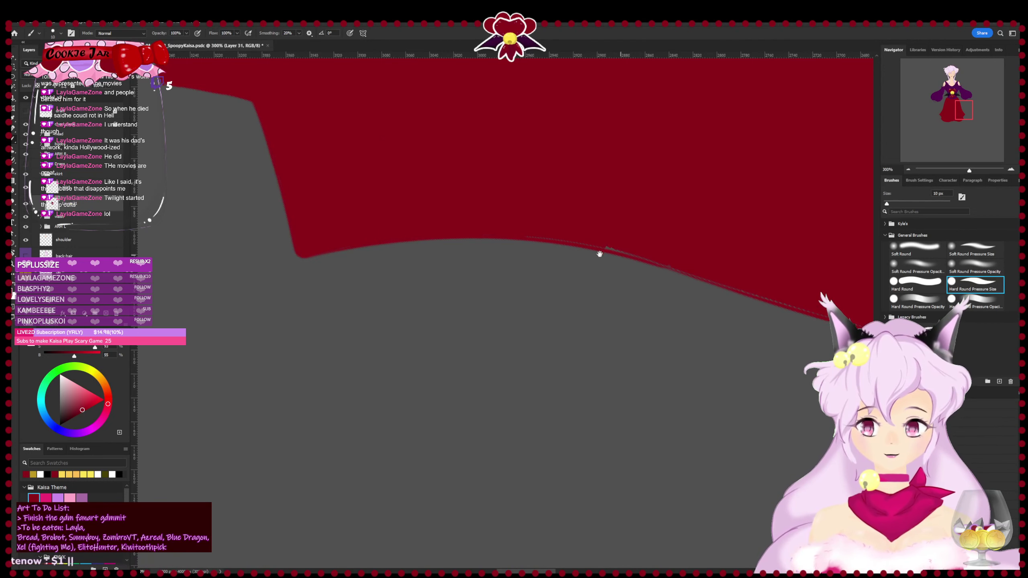
scroll(599, 253, "right", 10)
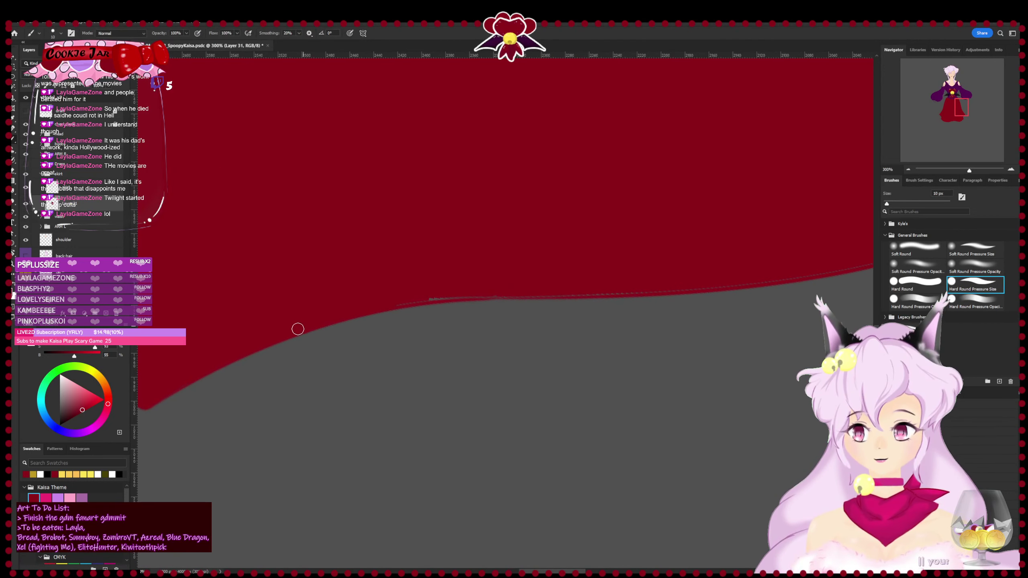
left_click_drag(298, 330, 462, 288)
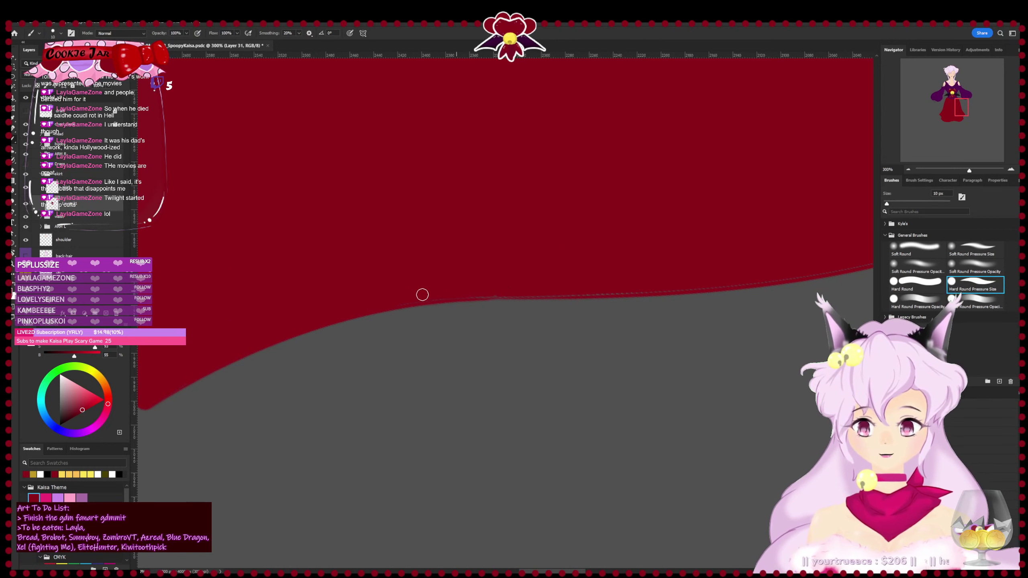
left_click_drag(634, 293, 496, 297)
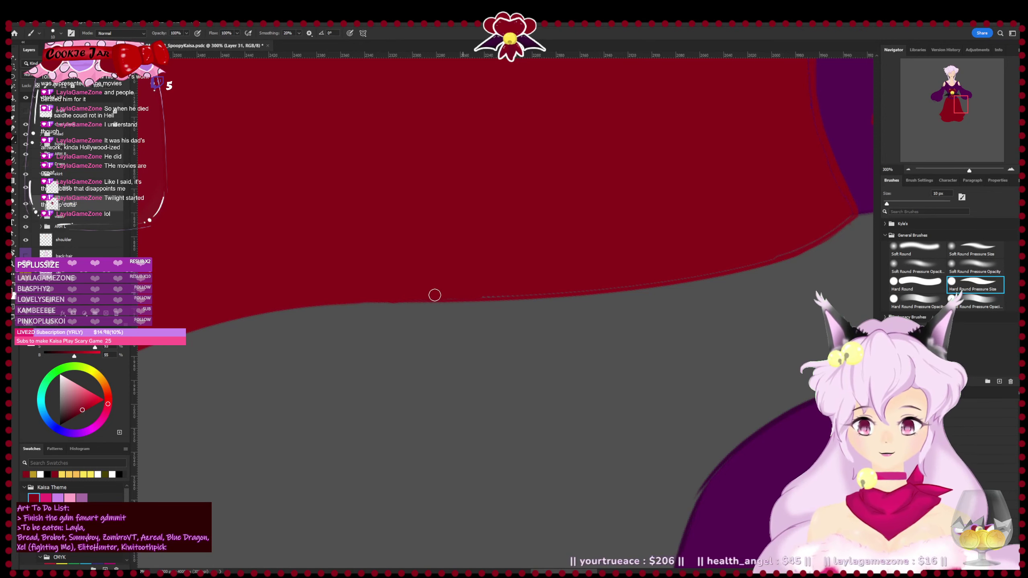
- Close the remaining gaps along the skirt's upper right edge up to the waist in dark red
key("r")
mouse_move(585, 278)
left_mouse_down()
mouse_move(684, 163)
mouse_move(587, 212)
mouse_move(505, 292)
left_mouse_up()
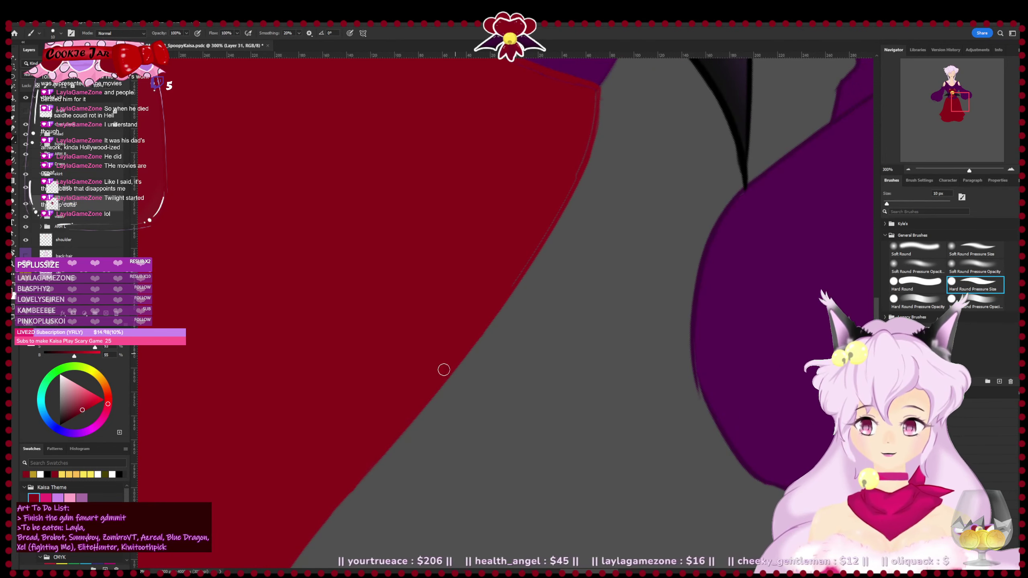
scroll(504, 360, "up", 3)
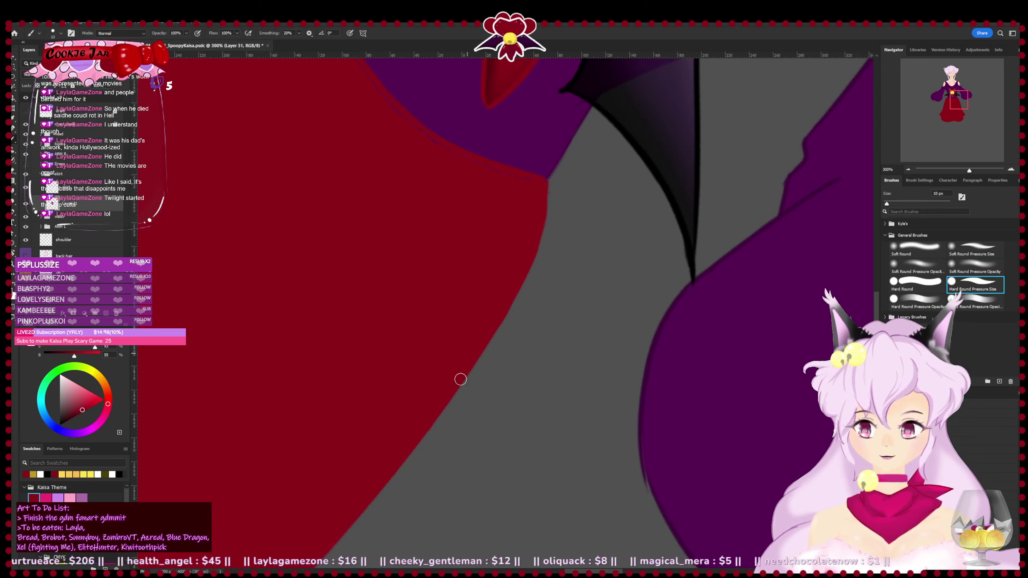
- Paint dark red over the gaps along the curved waistline where the skirt meets the purple bodice, and save the document
key("r")
mouse_move(672, 303)
left_mouse_down()
mouse_move(567, 147)
mouse_move(550, 167)
left_mouse_up()
key("space")
left_click_drag(405, 243, 597, 172)
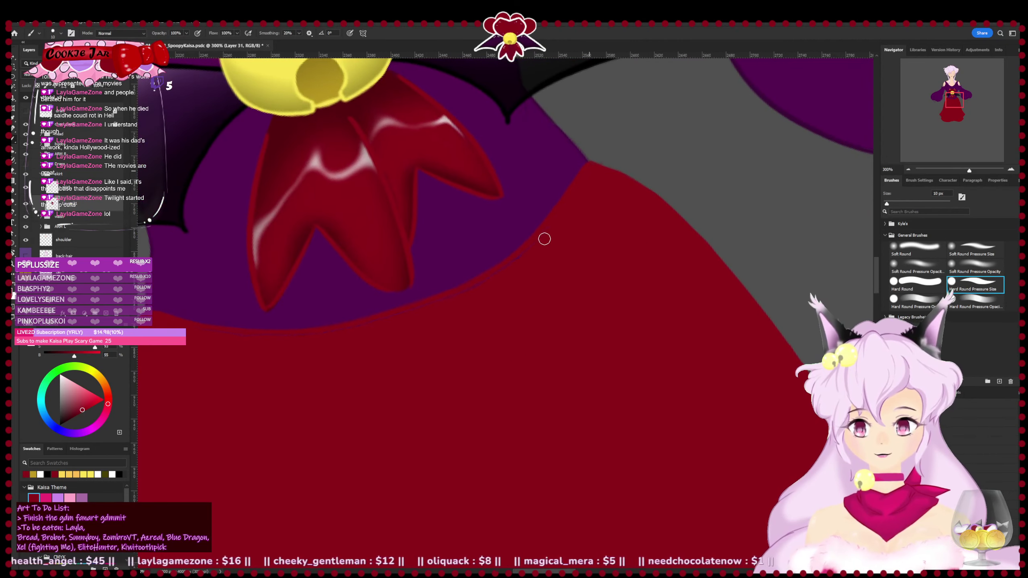
key("space")
left_click_drag(364, 414, 470, 366)
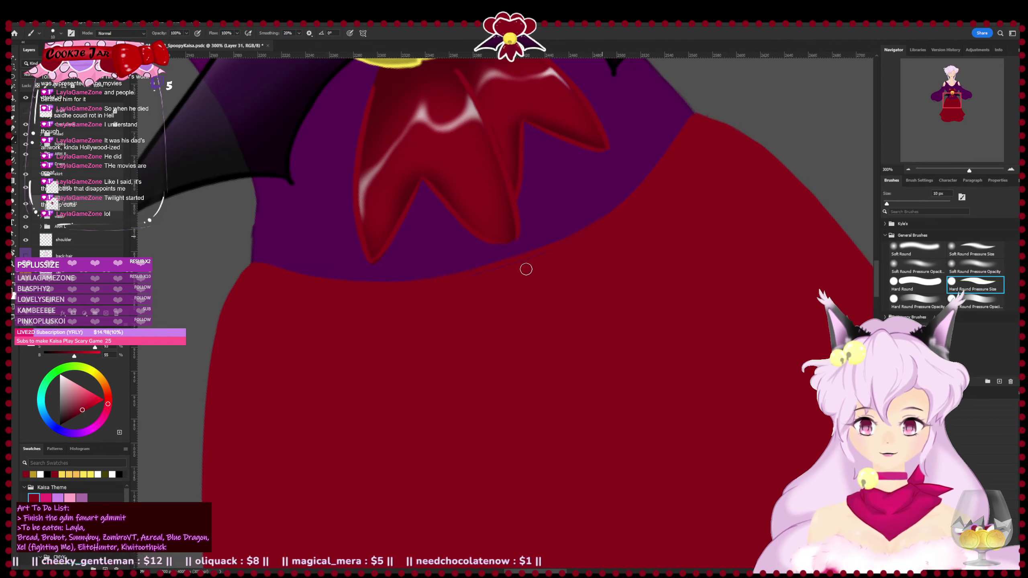
key("space")
left_click_drag(480, 399, 389, 463)
key("r")
left_click_drag(716, 269, 713, 343)
key("ctrl+s")
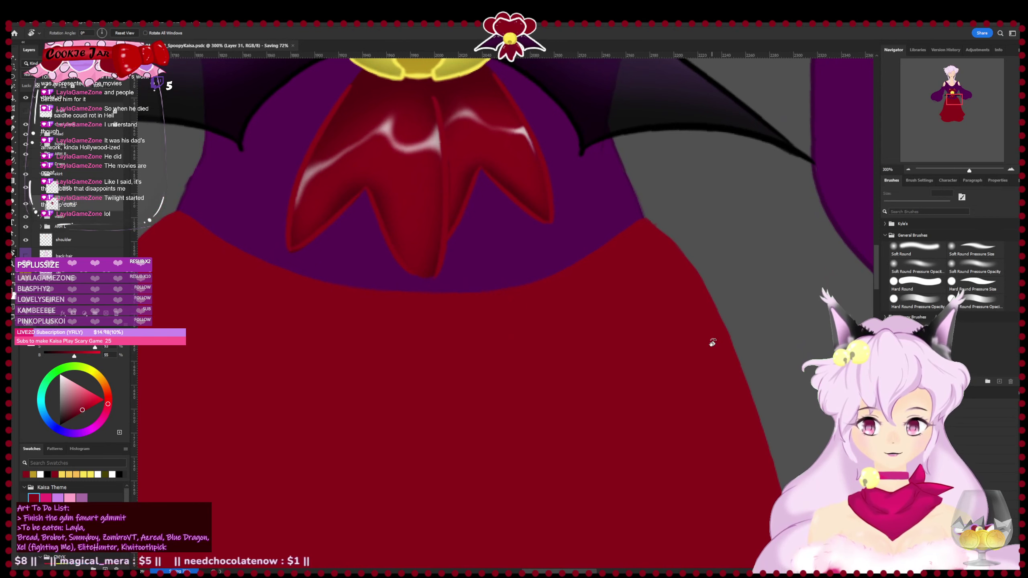
- Examine the whole character and the filled skirt for leftover gaps
key("ctrl+minus")
key("ctrl+minus")
key("ctrl+minus")
key("ctrl+minus")
key("ctrl+minus")
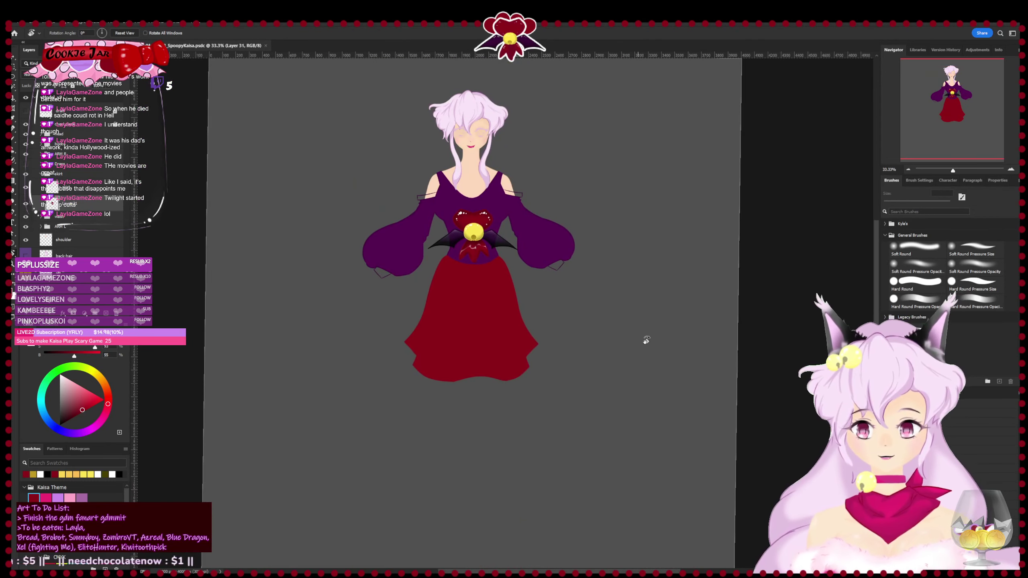
mouse_move(646, 340)
left_mouse_down()
mouse_move(655, 325)
mouse_move(654, 337)
left_mouse_up()
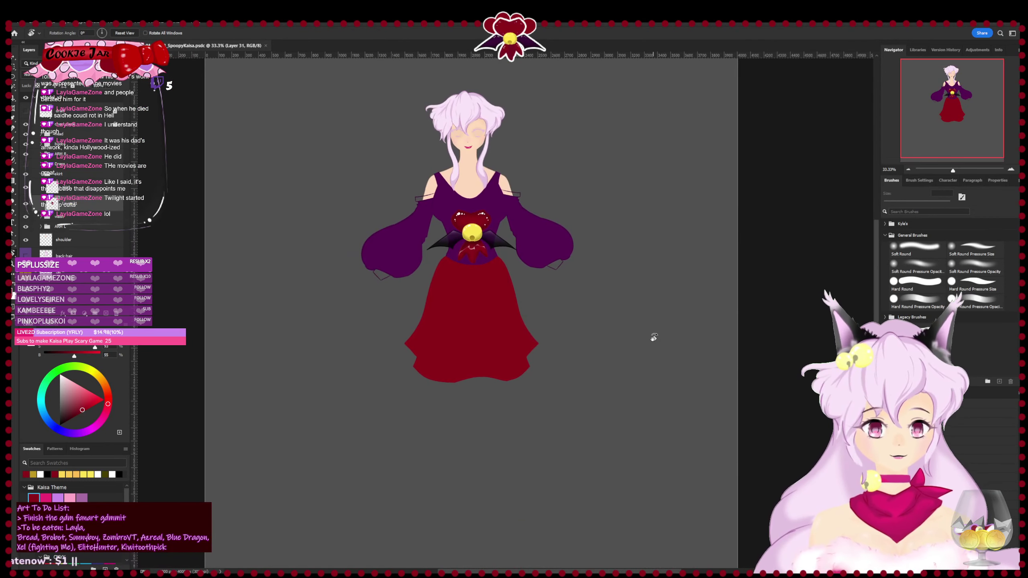
key("ctrl+plus")
key("ctrl+plus")
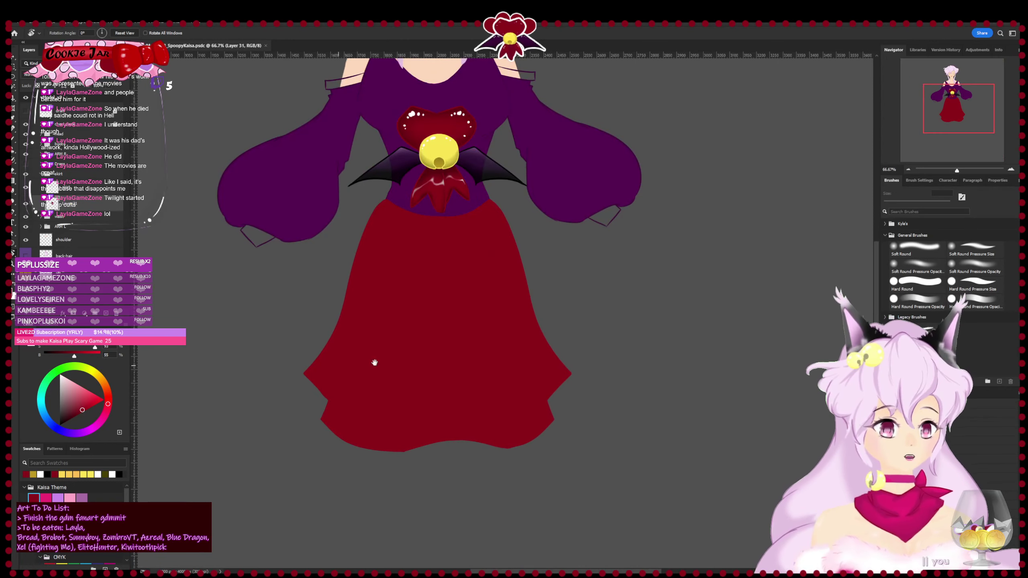
left_click_drag(374, 363, 431, 417)
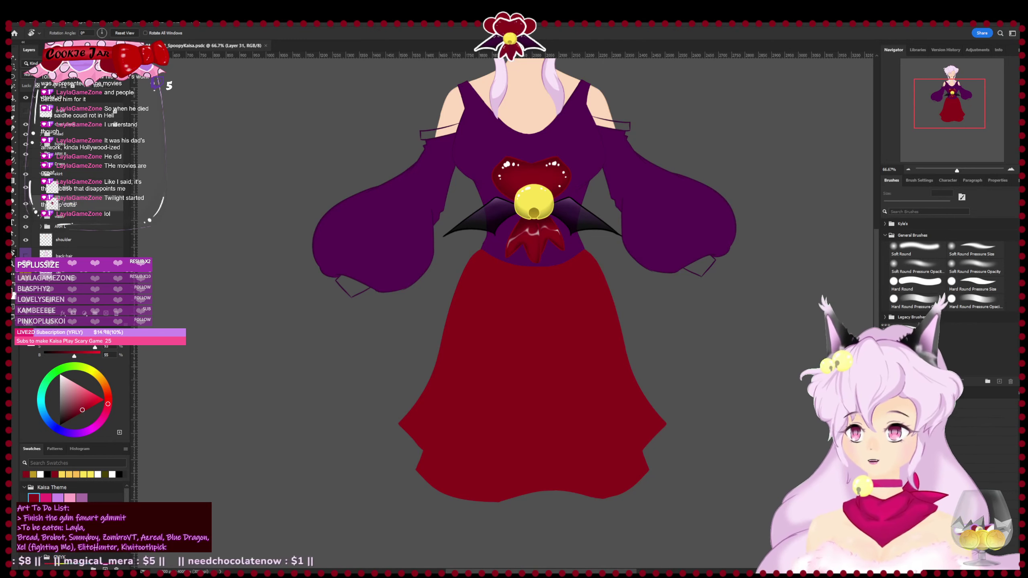
left_click_drag(491, 341, 399, 294)
left_click_drag(391, 378, 434, 407)
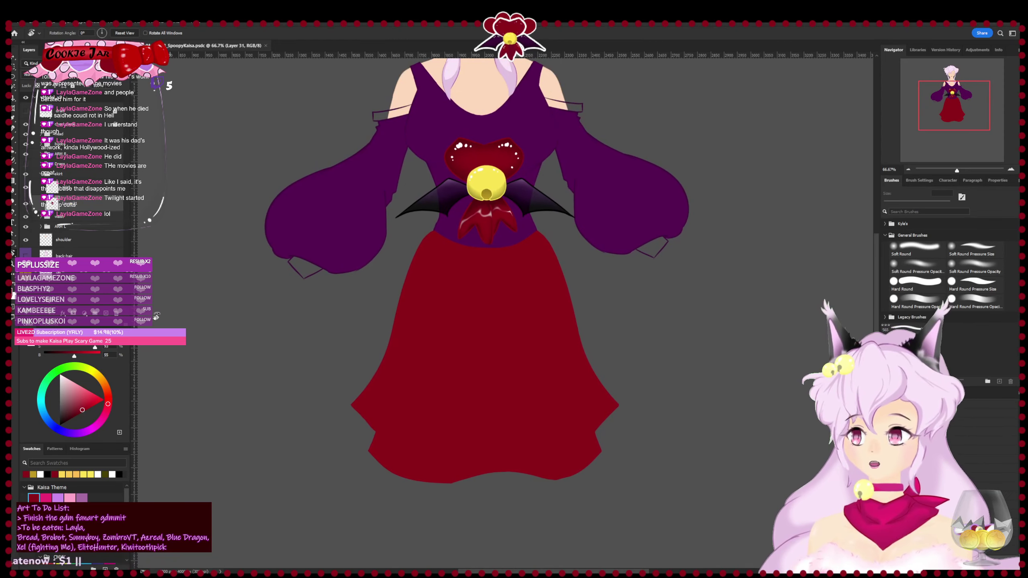
- Add a new layer above the skirt's base colour layer
left_click(108, 313)
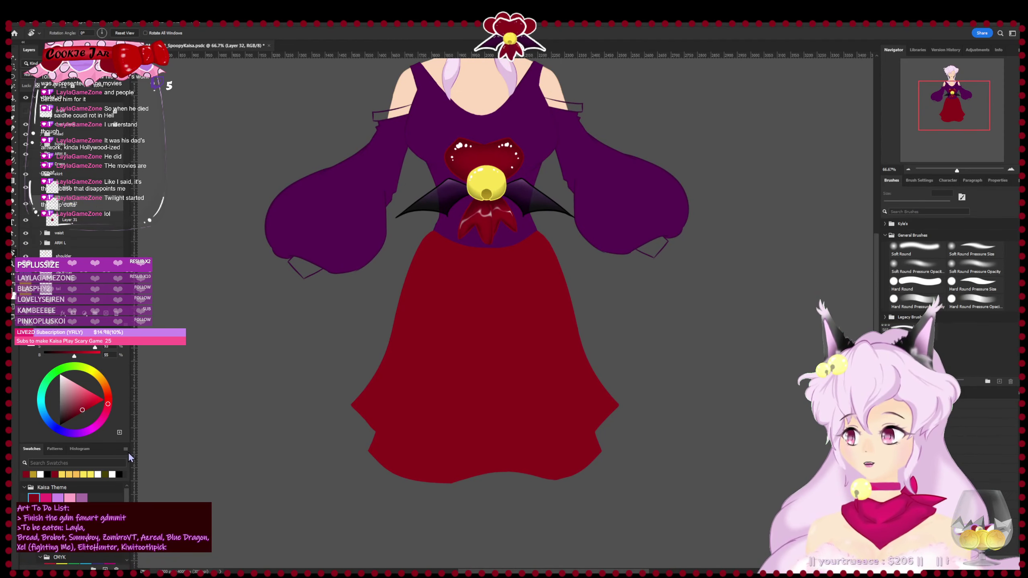
- Undo the added layer and set up a black Soft Round Pressure Opacity brush
key("ctrl+z")
key("x")
left_click_drag(79, 406, 59, 459)
key("b")
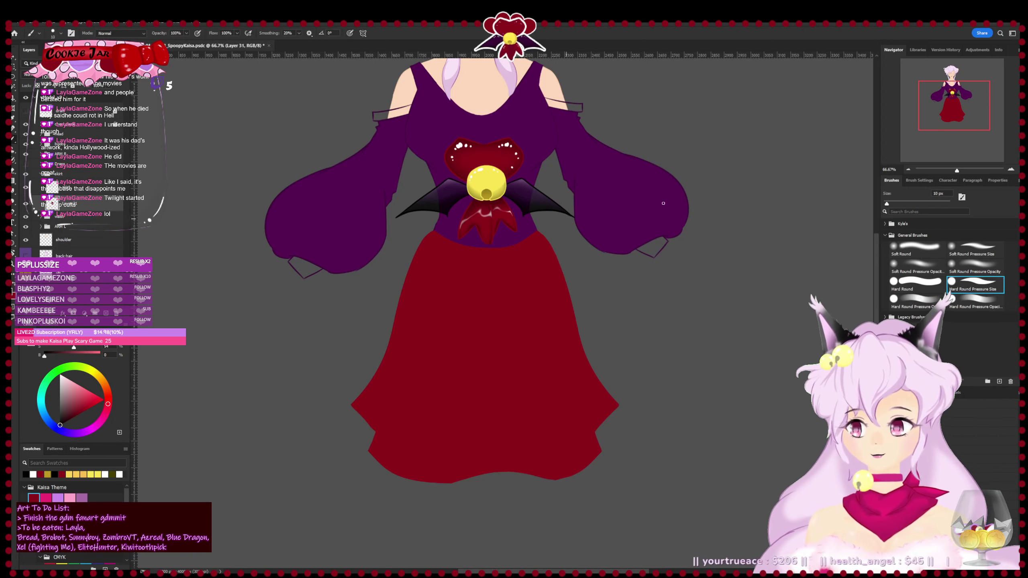
left_click(963, 264)
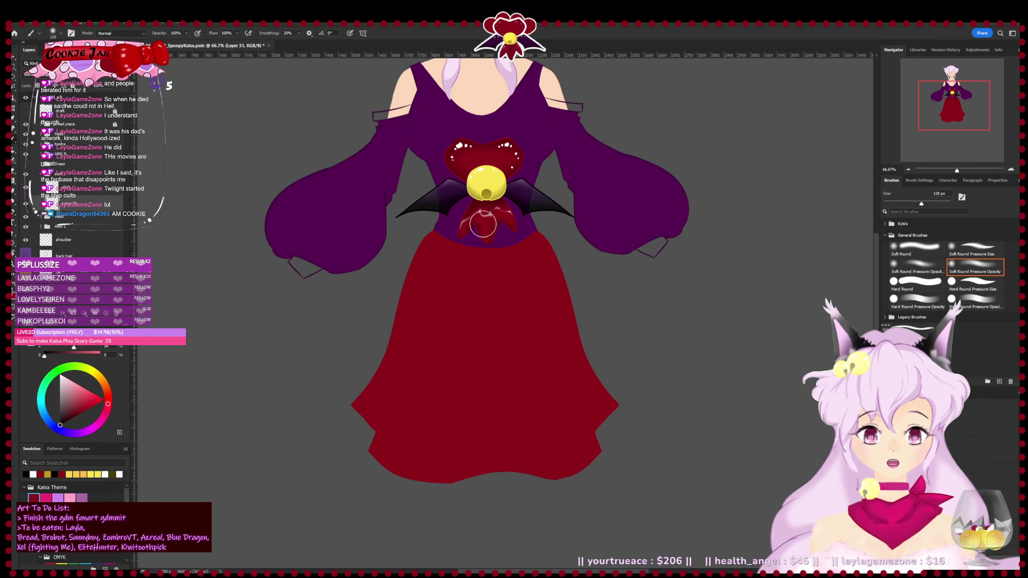
- Add a new layer clipped to the skirt's base colour and show the purple overskirt
left_click_drag(458, 221, 381, 289)
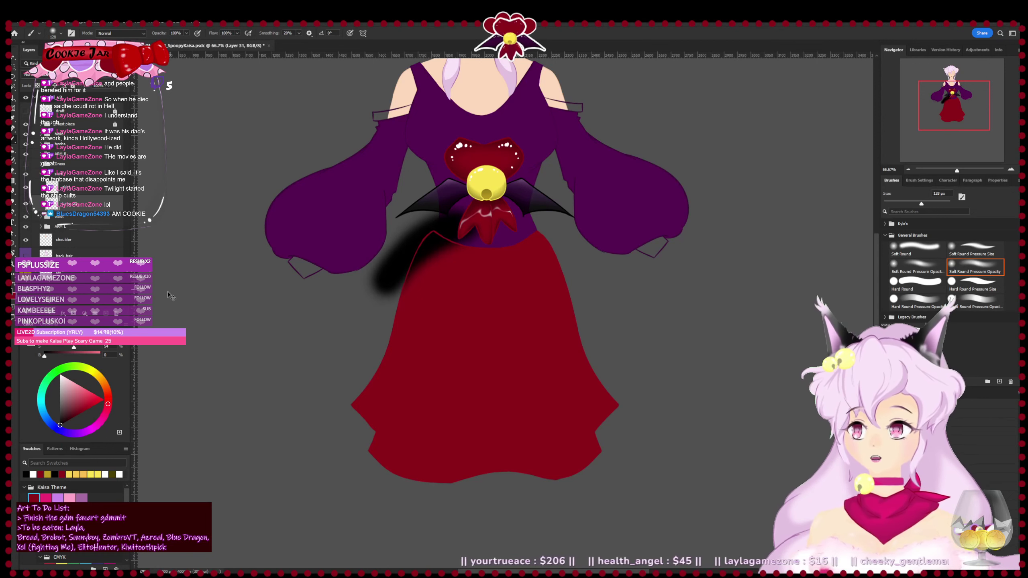
key("ctrl+z")
left_click(106, 313)
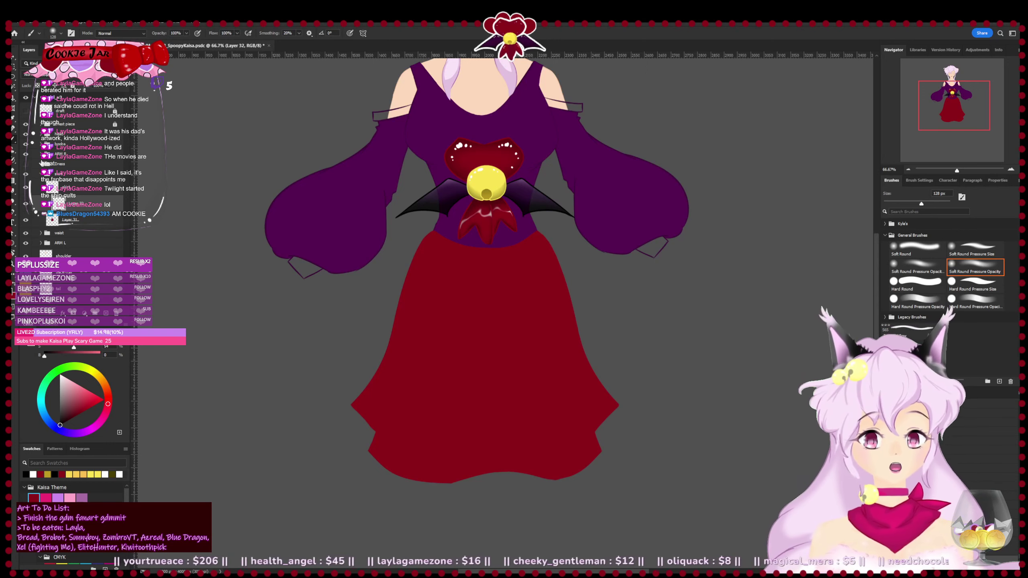
left_click(25, 163)
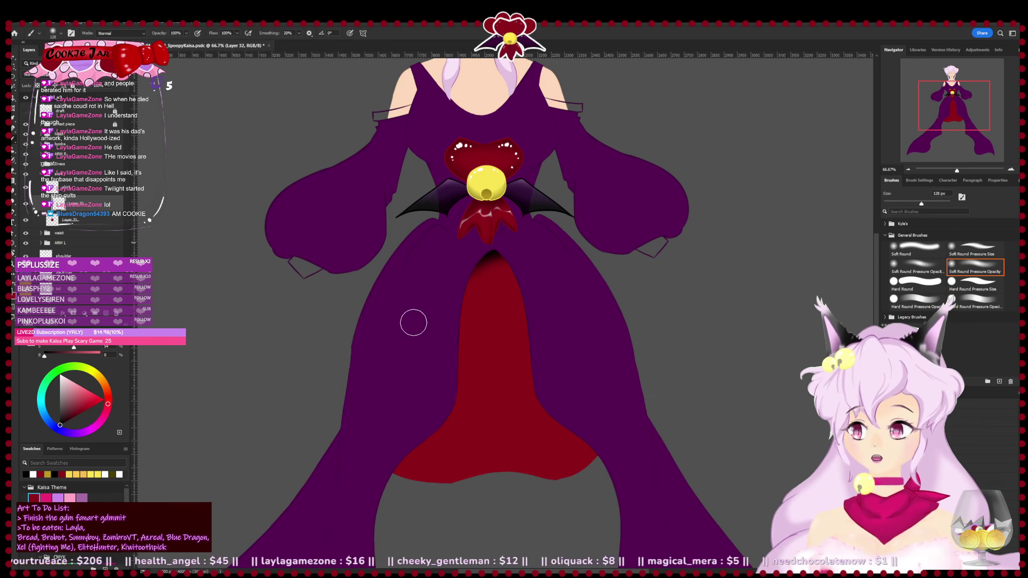
- Shade the red skirt in soft black from the waist down to just above the hem, using a brush of about 360 px
left_click_drag(455, 257, 425, 400)
left_click_drag(452, 346, 421, 442)
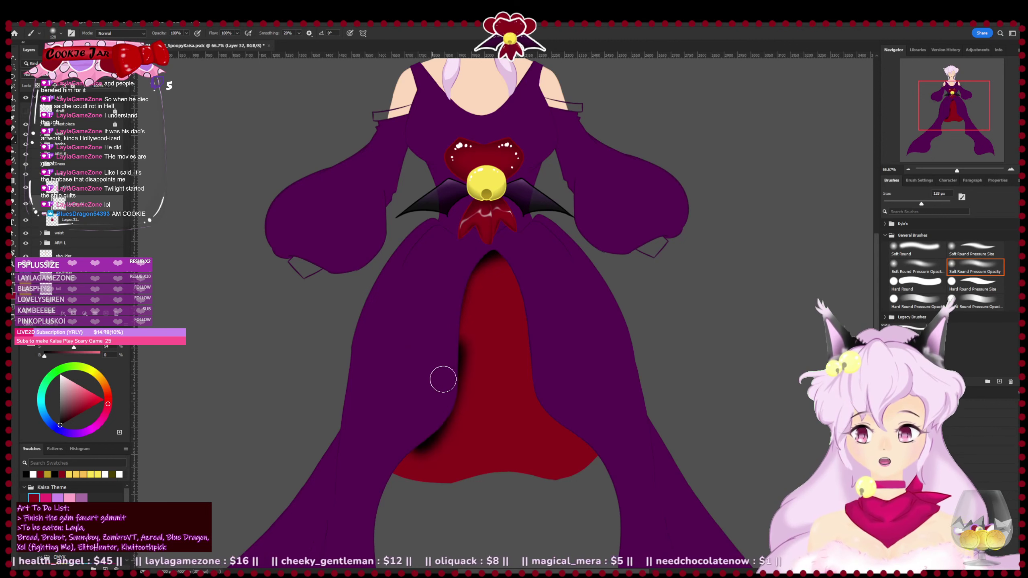
key("ctrl+z")
left_click(938, 204)
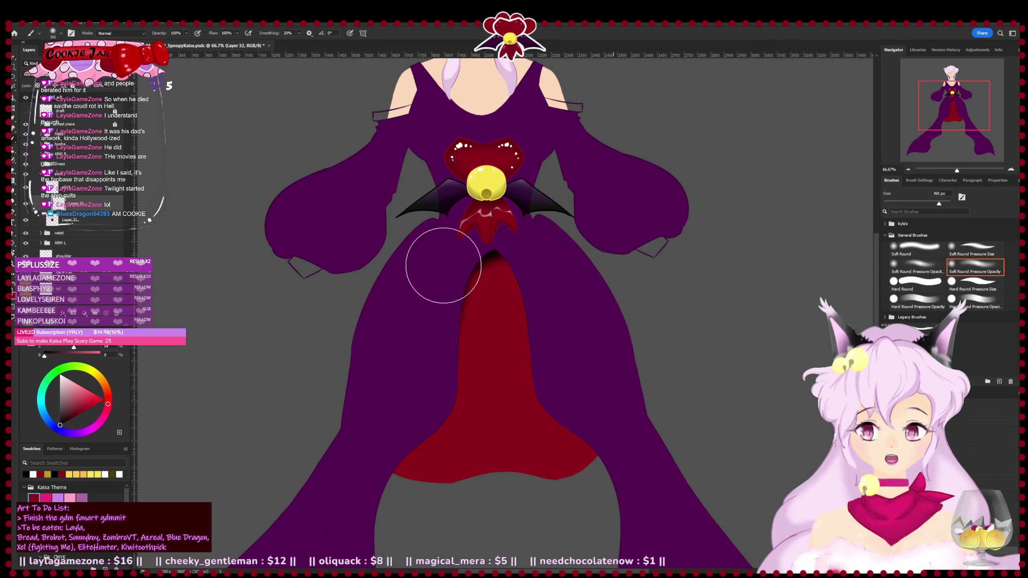
mouse_move(494, 255)
left_mouse_down()
mouse_move(492, 348)
mouse_move(422, 373)
mouse_move(373, 423)
left_mouse_up()
left_click_drag(563, 367, 616, 387)
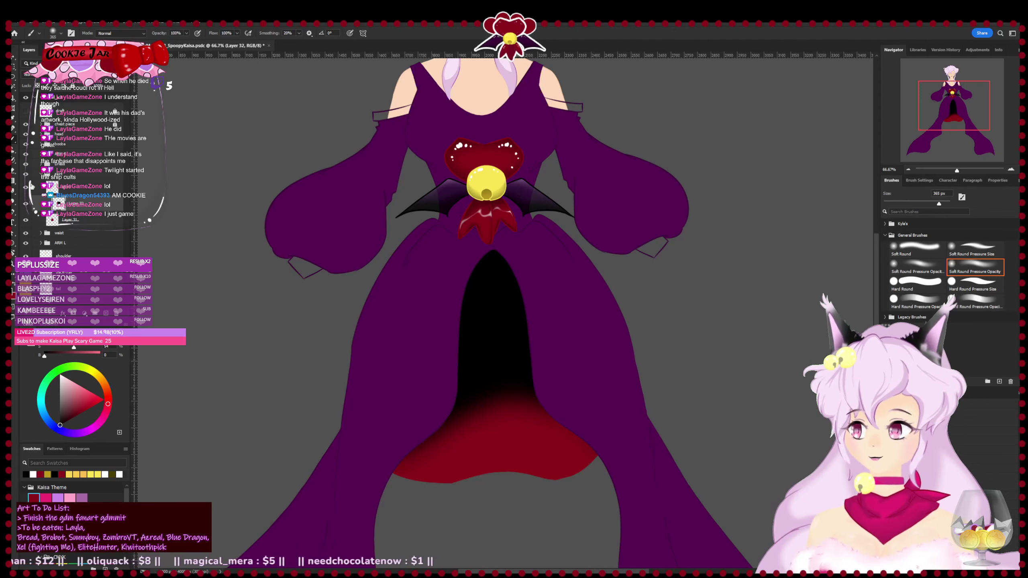
- Lower the opacity of the skirt's black shading layer to a subtle darkening, checking it without the overskirt, and save the document
left_click(25, 168)
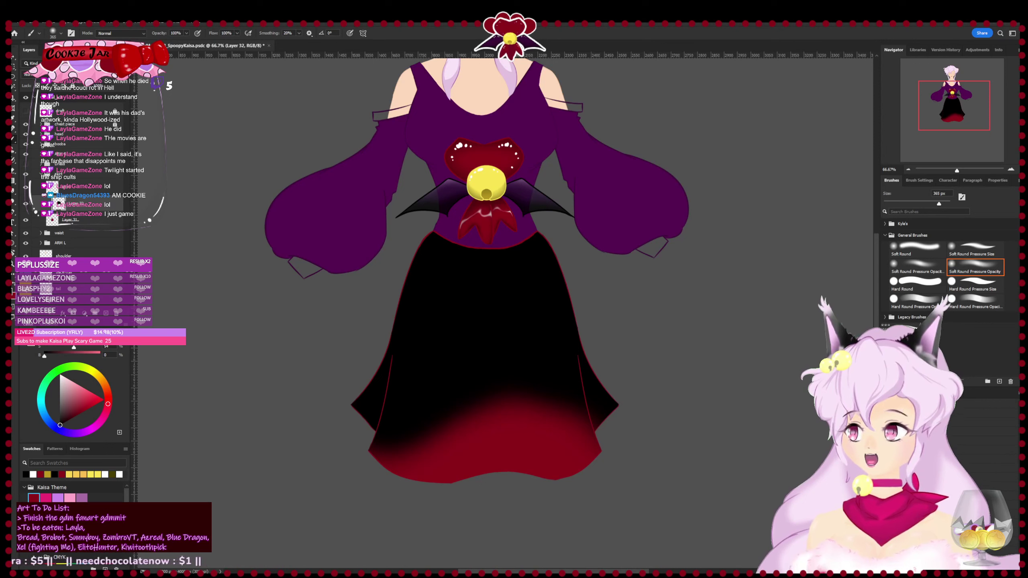
left_click(25, 204)
left_click(26, 203)
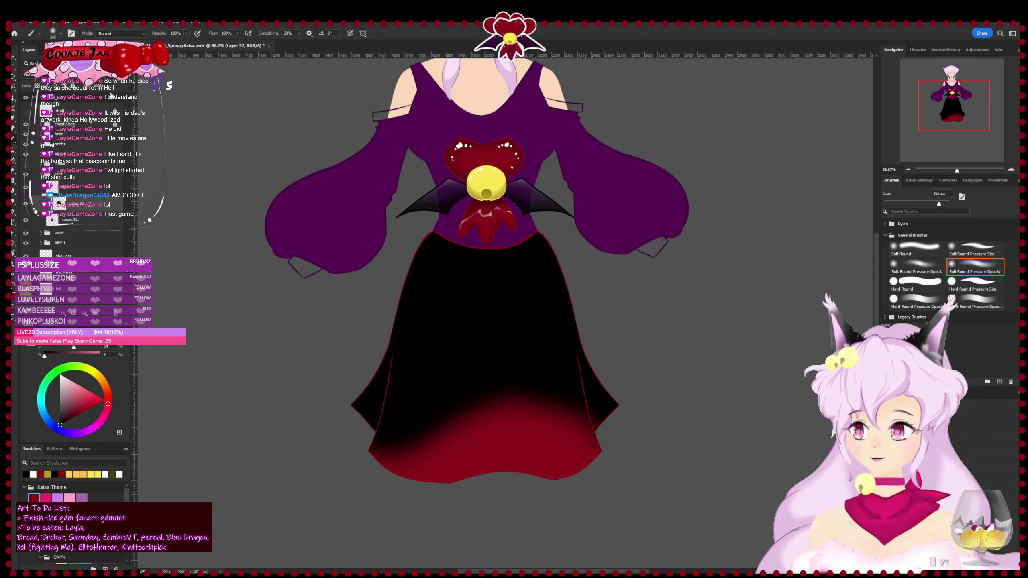
left_click_drag(83, 75, 27, 84)
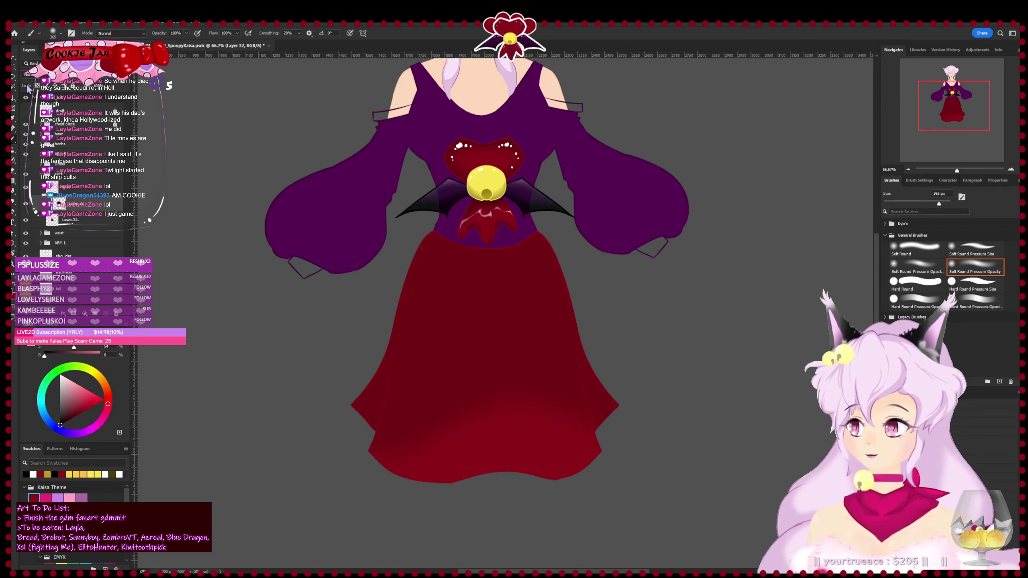
left_click(25, 173)
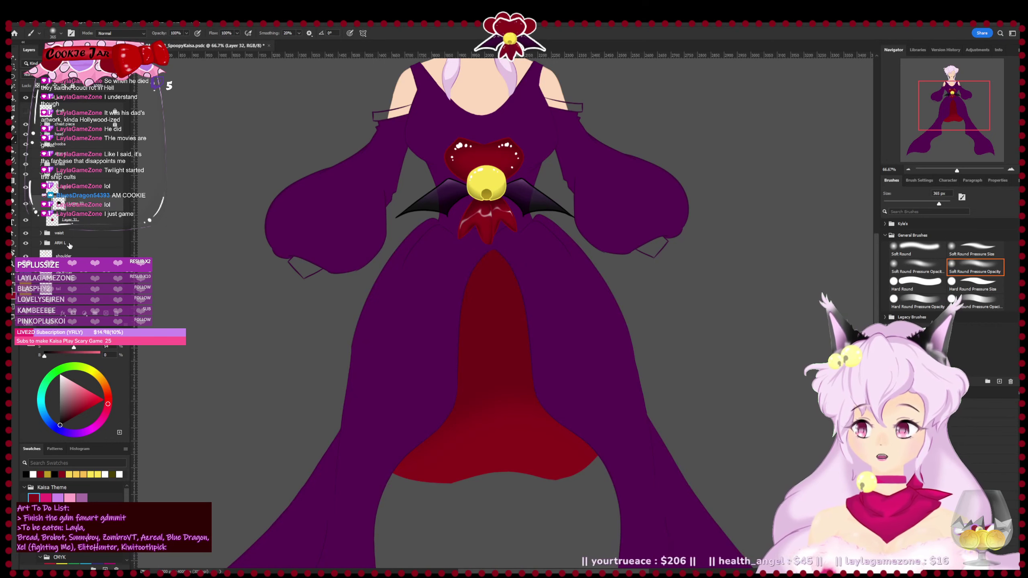
left_click_drag(273, 420, 243, 356)
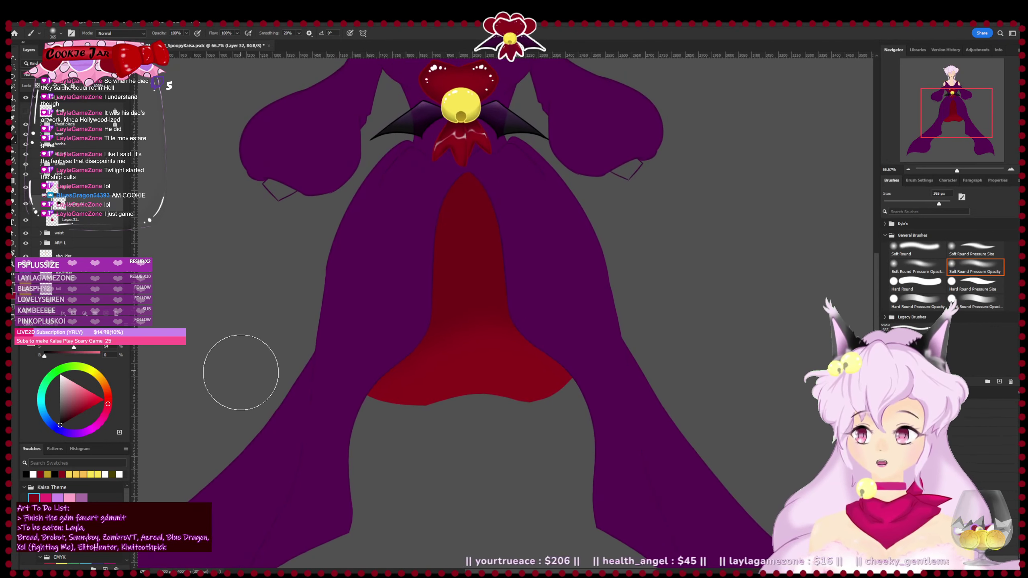
key("ctrl+s")
- Add another clipped layer directly above the skirt's base colour and choose the Hard Round Pressure Size brush
left_click(71, 222)
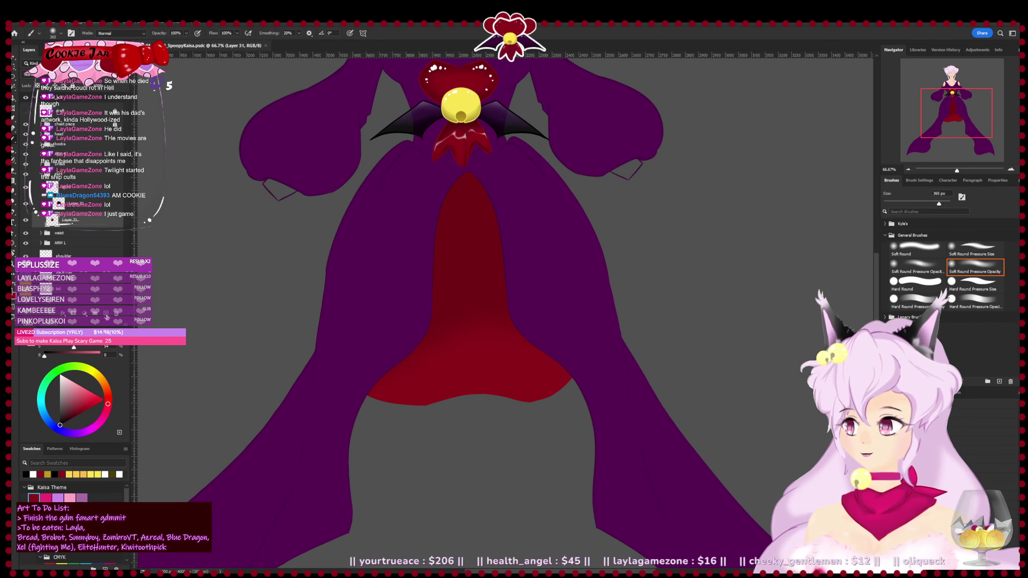
left_click(106, 313)
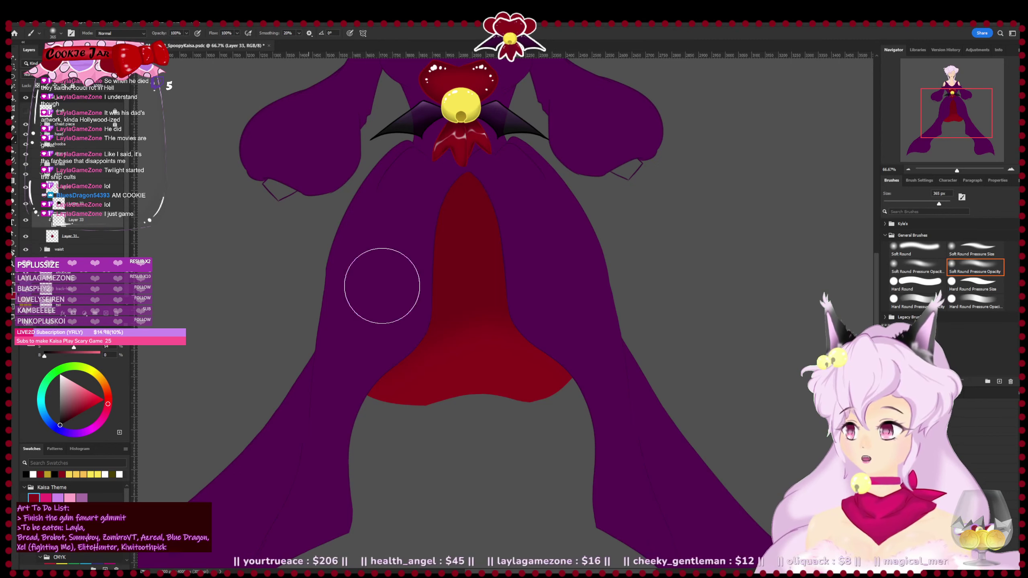
left_click(974, 284)
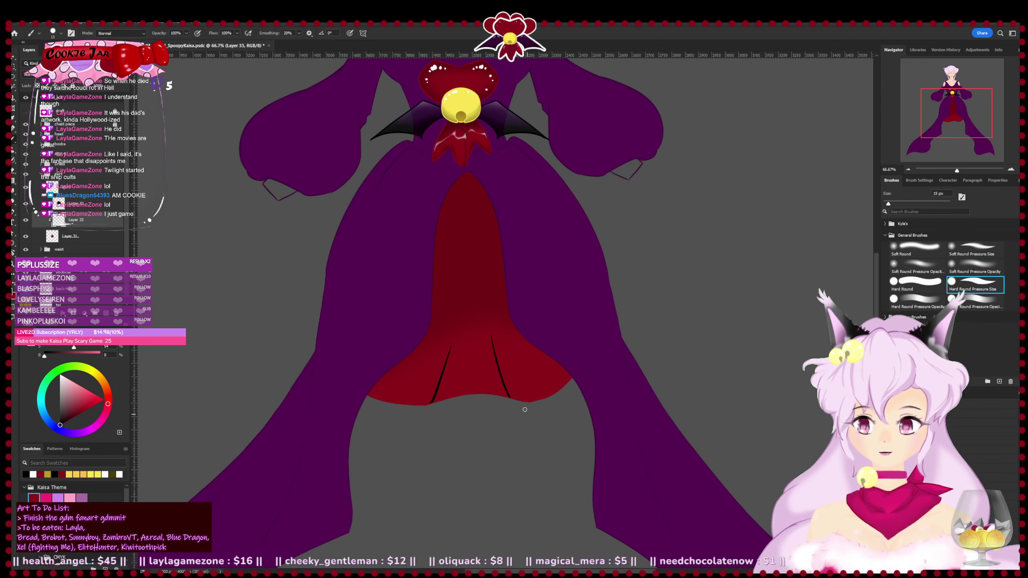
- Draw two thin curved black fold lines rising from the skirt's hem, redrawing and trimming them until they are clean
key("ctrl+z")
left_click_drag(488, 328, 534, 434)
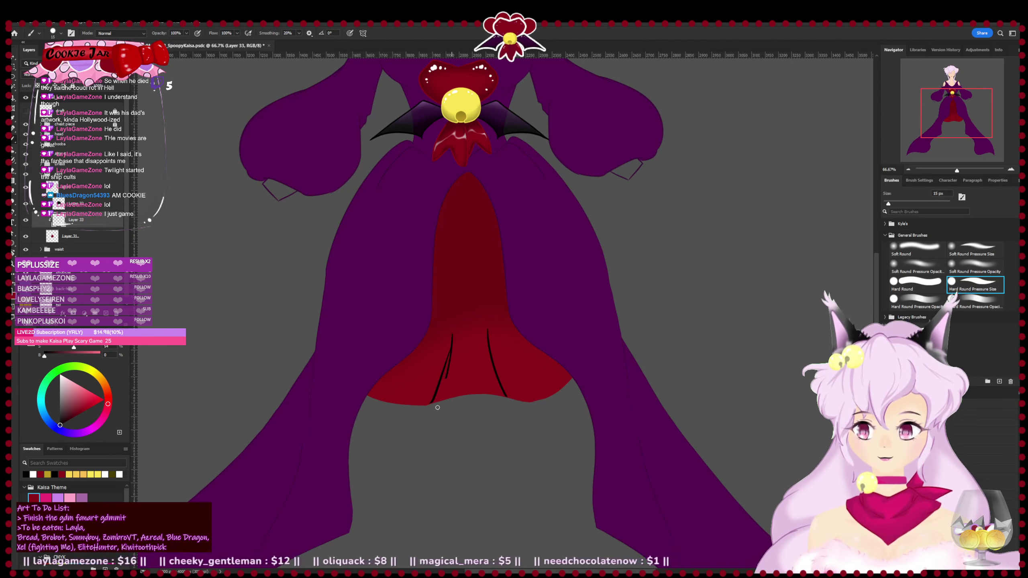
key("ctrl+z")
left_click_drag(451, 331, 431, 406)
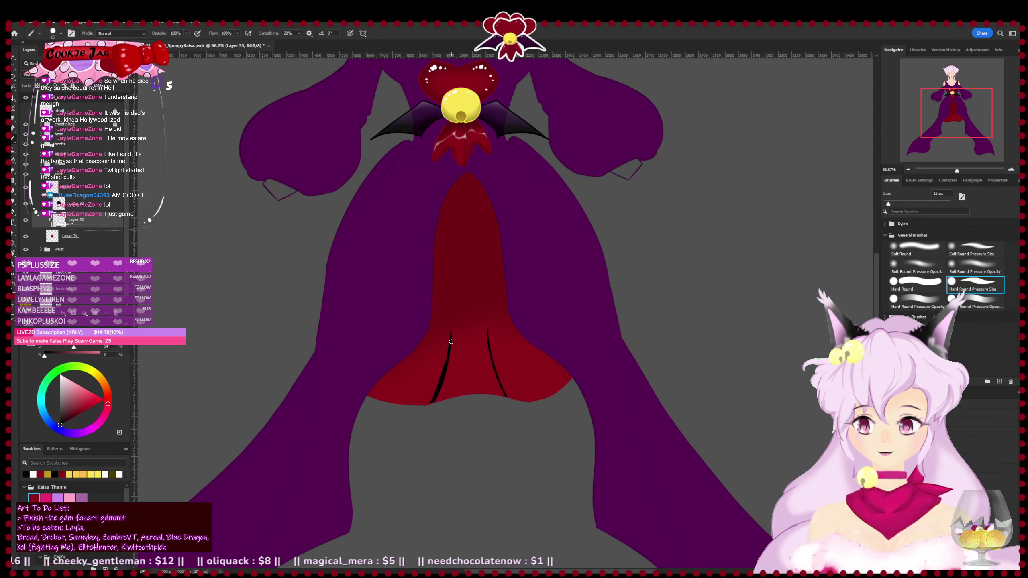
key("e")
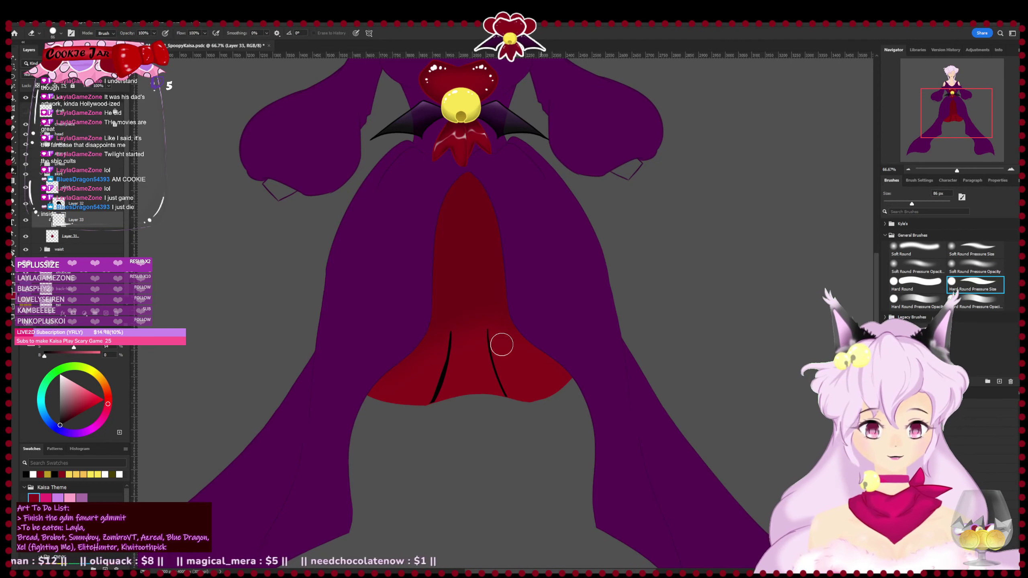
left_click_drag(453, 332, 417, 405)
key("b")
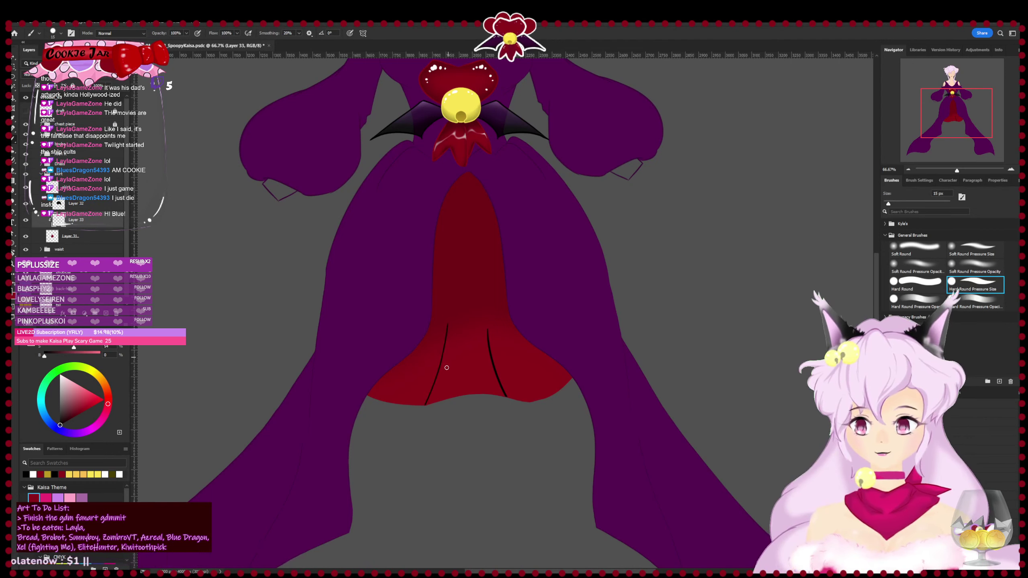
- Paint solid black along the inner side of both fold lines where they meet the skirt's hem
key("ctrl+plus")
key("ctrl+plus")
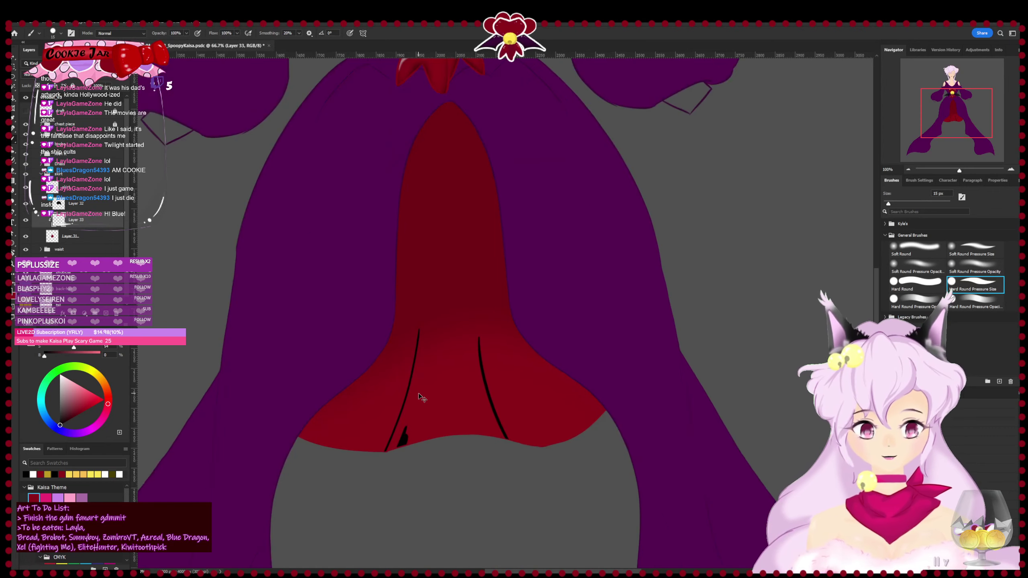
left_click_drag(243, 410, 346, 241)
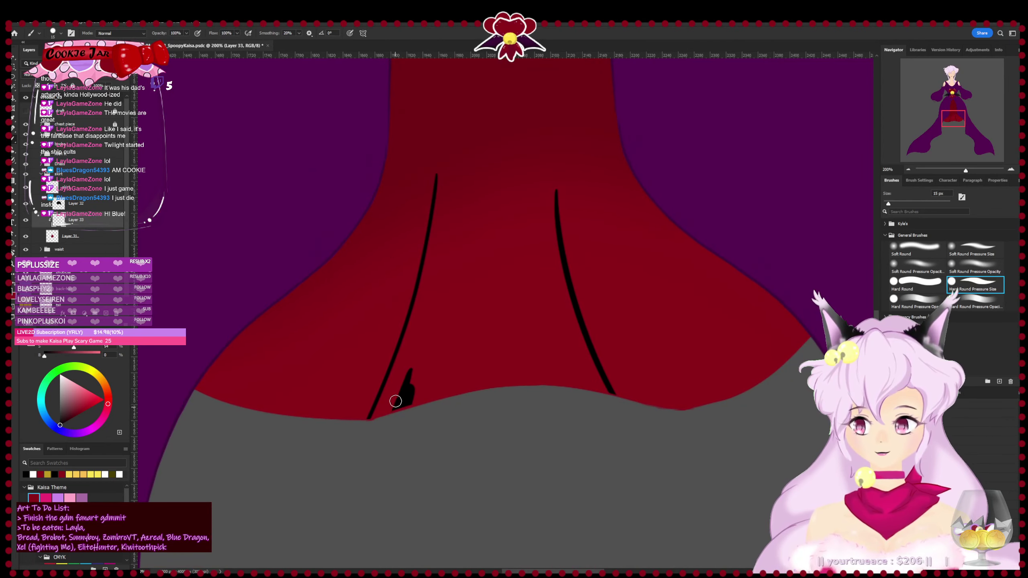
mouse_move(395, 400)
left_mouse_down()
mouse_move(379, 424)
mouse_move(409, 356)
mouse_move(392, 383)
left_mouse_up()
key("r")
left_click_drag(698, 287, 696, 360)
key("b")
mouse_move(564, 325)
left_mouse_down()
mouse_move(567, 433)
mouse_move(568, 299)
mouse_move(563, 381)
left_mouse_up()
- Fill the hem area between the two fold lines with a solid black arch
key("r")
left_click_drag(488, 384, 551, 309)
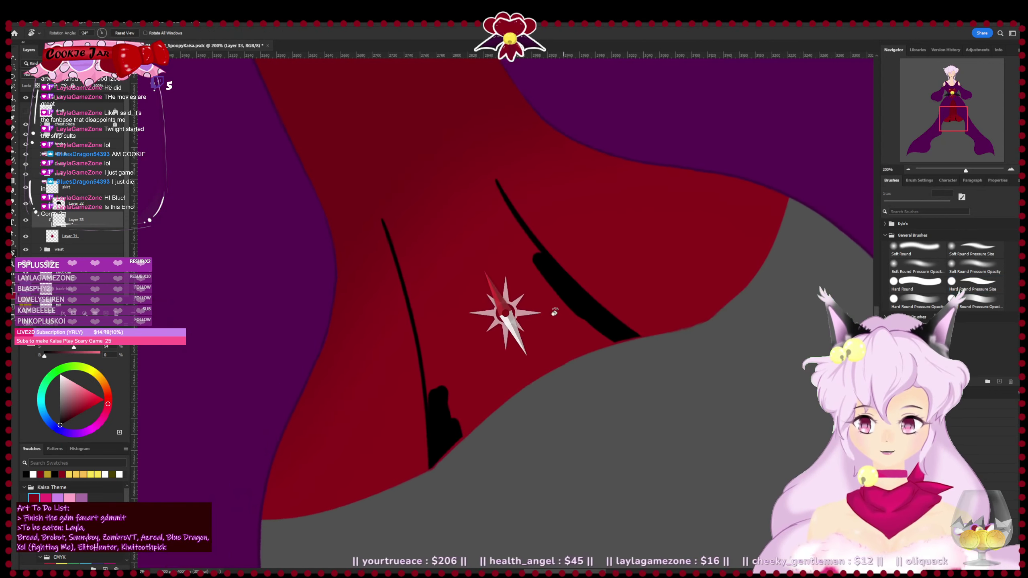
mouse_move(455, 439)
left_mouse_down()
mouse_move(564, 371)
mouse_move(541, 372)
mouse_move(621, 347)
mouse_move(583, 351)
mouse_move(484, 407)
mouse_move(511, 382)
mouse_move(509, 371)
mouse_move(485, 375)
mouse_move(498, 361)
mouse_move(527, 344)
mouse_move(507, 359)
mouse_move(521, 367)
mouse_move(585, 317)
mouse_move(447, 383)
mouse_move(503, 330)
mouse_move(587, 316)
mouse_move(523, 339)
mouse_move(563, 312)
mouse_move(457, 361)
mouse_move(533, 308)
mouse_move(448, 374)
mouse_move(480, 329)
mouse_move(444, 377)
mouse_move(516, 300)
mouse_move(571, 297)
mouse_move(464, 323)
mouse_move(446, 368)
mouse_move(512, 287)
left_mouse_up()
key("r")
mouse_move(705, 300)
left_mouse_down()
mouse_move(715, 355)
mouse_move(727, 305)
mouse_move(717, 297)
left_mouse_up()
left_click_drag(566, 318, 553, 379)
key("b")
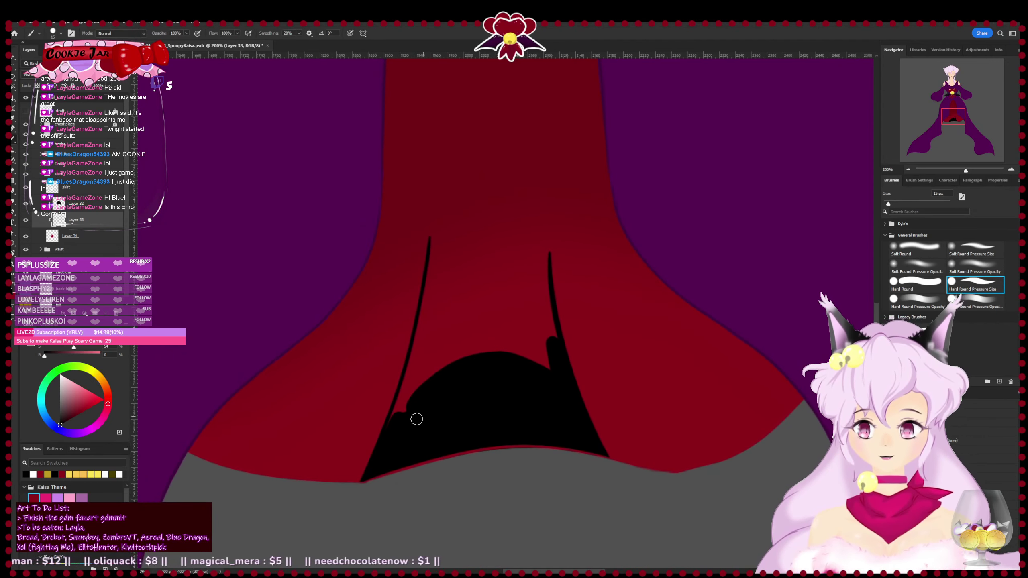
mouse_move(408, 398)
left_mouse_down()
mouse_move(510, 324)
mouse_move(487, 331)
mouse_move(512, 324)
mouse_move(542, 355)
mouse_move(469, 328)
mouse_move(419, 403)
mouse_move(466, 343)
mouse_move(454, 371)
mouse_move(510, 334)
mouse_move(546, 373)
left_mouse_up()
- Erase the right fold line above the black arch and smooth the arch's right edge, saving the document along the way
key("r")
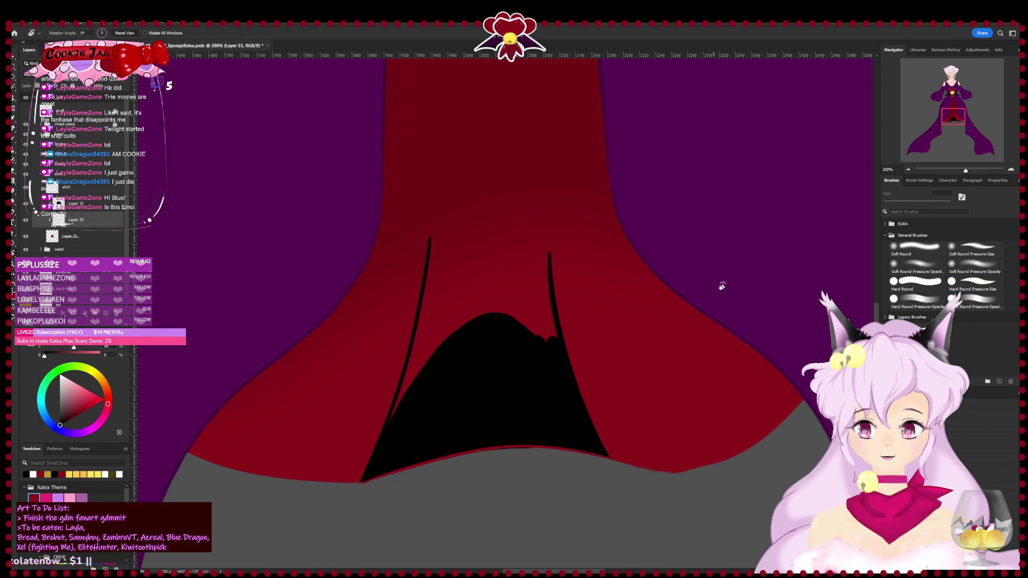
left_click_drag(720, 289, 714, 365)
key("e")
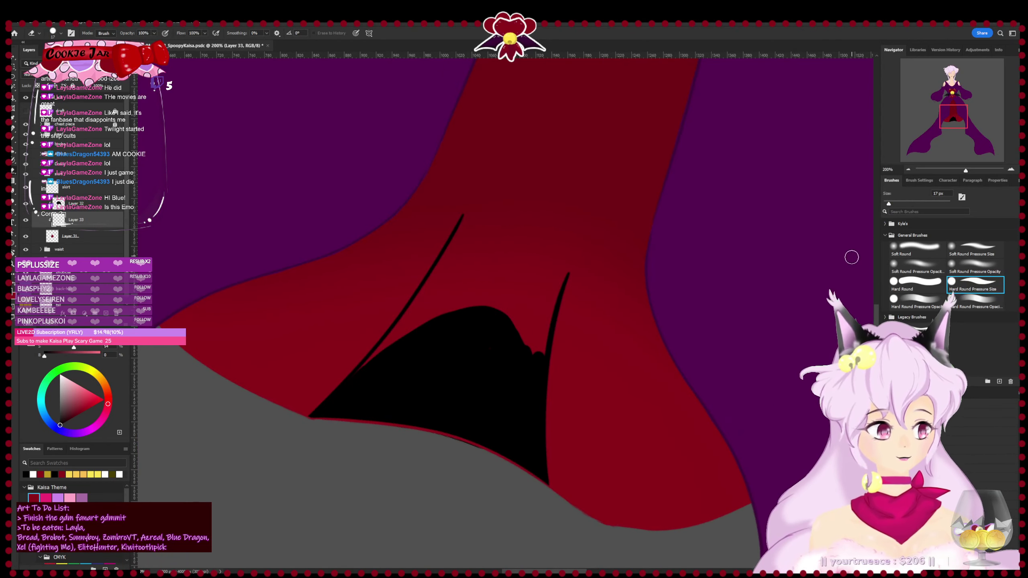
key("ctrl+s")
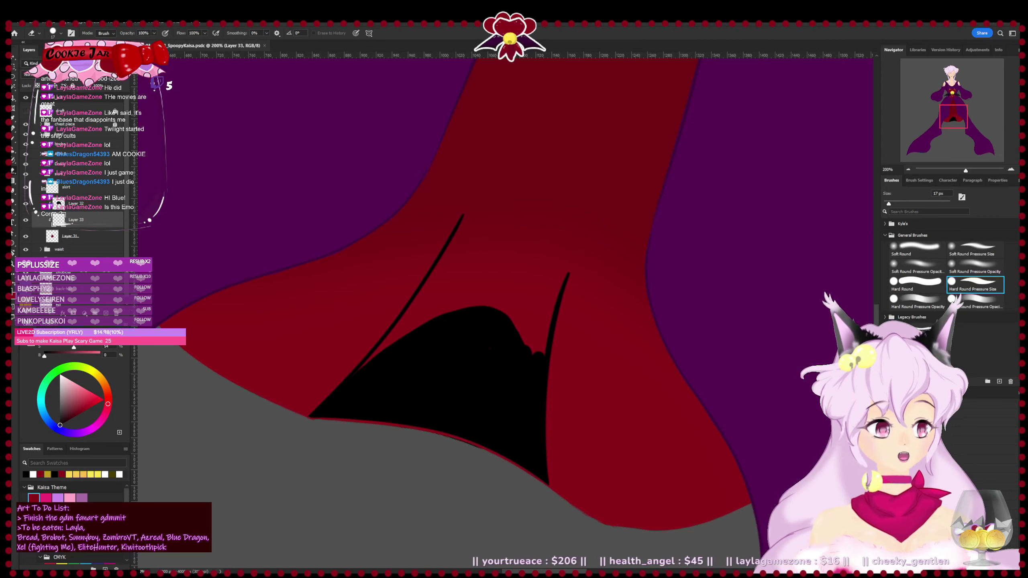
left_click_drag(562, 363, 500, 329)
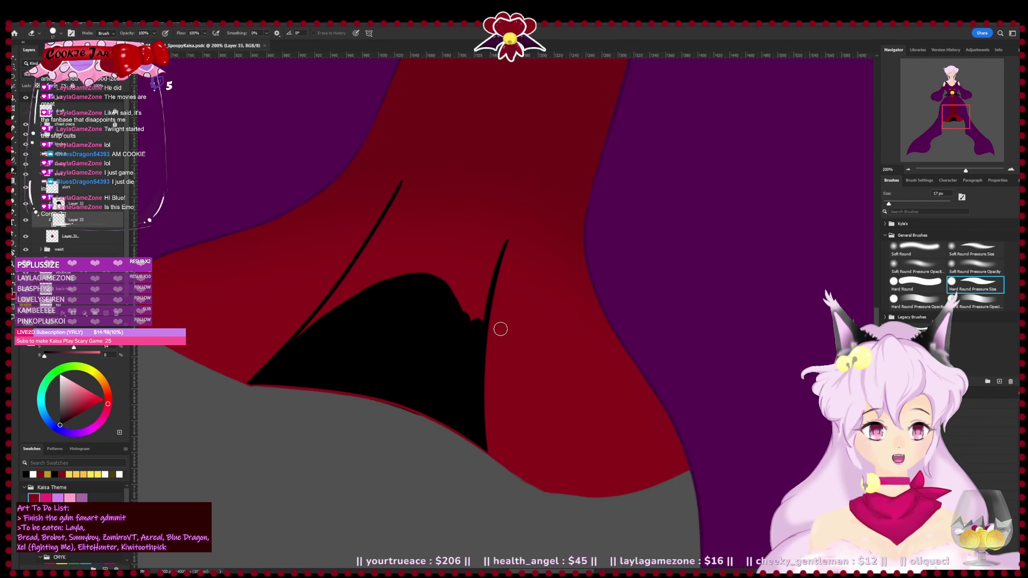
mouse_move(512, 230)
left_mouse_down()
mouse_move(501, 358)
mouse_move(506, 228)
mouse_move(493, 329)
mouse_move(492, 259)
mouse_move(497, 386)
mouse_move(476, 281)
mouse_move(490, 402)
mouse_move(470, 287)
mouse_move(487, 377)
left_mouse_up()
left_click_drag(480, 296, 488, 380)
key("b")
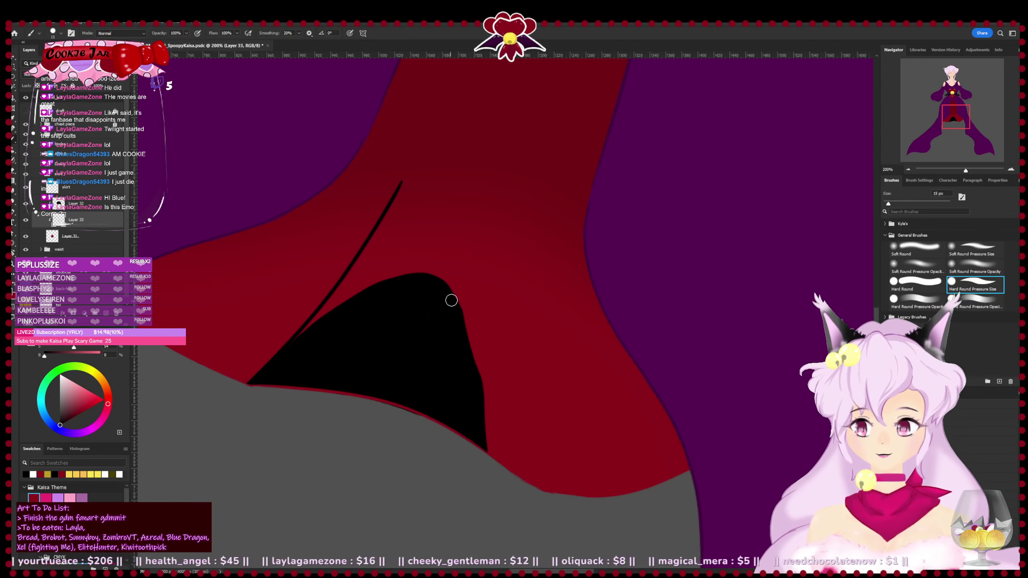
left_click_drag(456, 306, 475, 364)
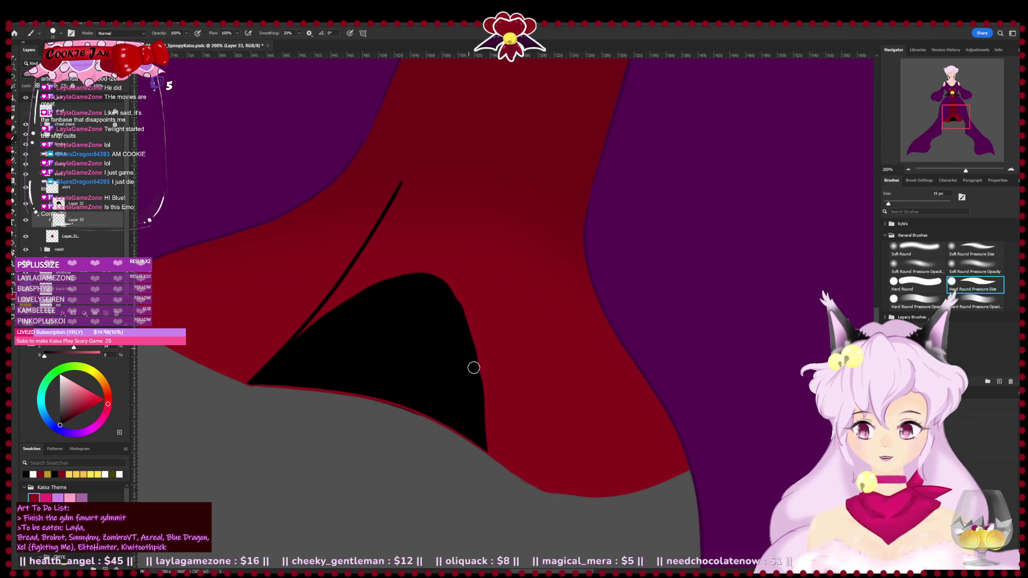
- Erase the left fold line, clean up the black arch's left edge, and save the document
key("e")
key("r")
mouse_move(635, 248)
left_mouse_down()
mouse_move(618, 220)
mouse_move(555, 183)
left_mouse_up()
left_click_drag(345, 286, 360, 437)
left_click_drag(434, 459, 465, 302)
mouse_move(396, 227)
left_mouse_down()
mouse_move(382, 275)
mouse_move(391, 332)
left_mouse_up()
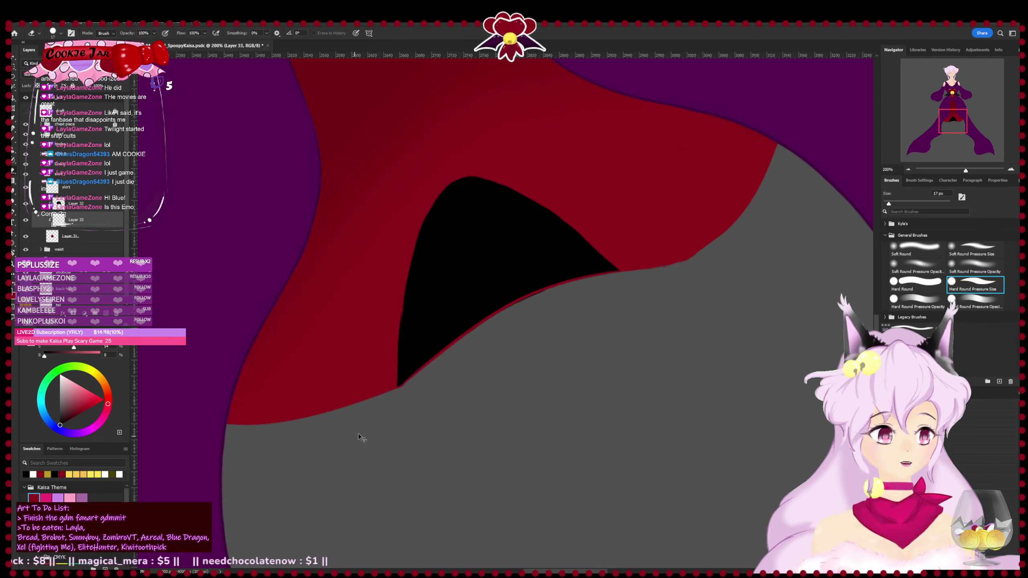
key("ctrl+s")
- Lower the opacity of the black arch's layer to a subtle shadow on the red skirt
key("r")
left_click_drag(739, 370, 721, 474)
key("ctrl+minus")
key("ctrl+minus")
key("ctrl+minus")
key("ctrl+minus")
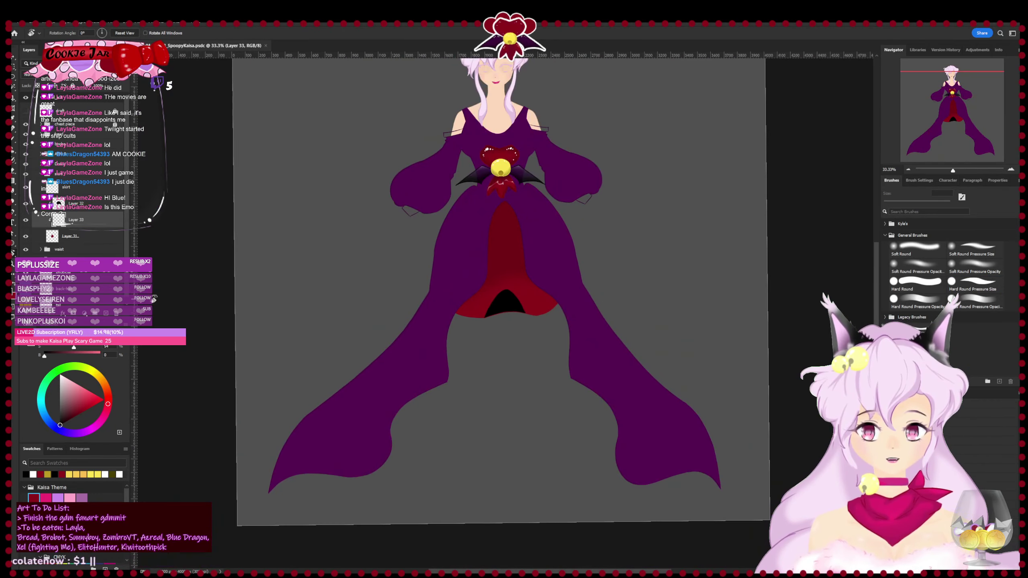
mouse_move(684, 285)
left_mouse_down()
mouse_move(690, 280)
mouse_move(680, 280)
left_mouse_up()
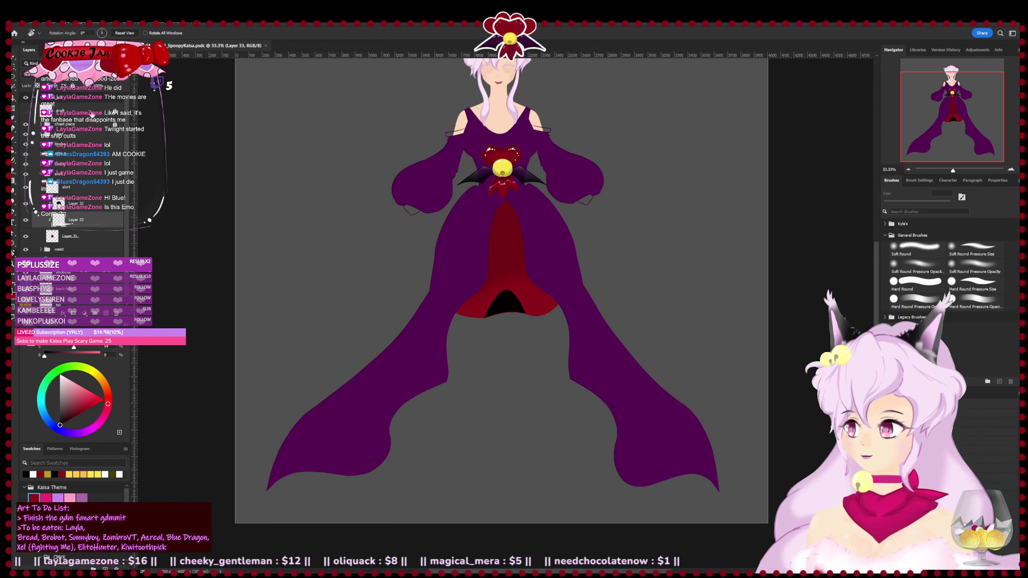
key("ctrl+z")
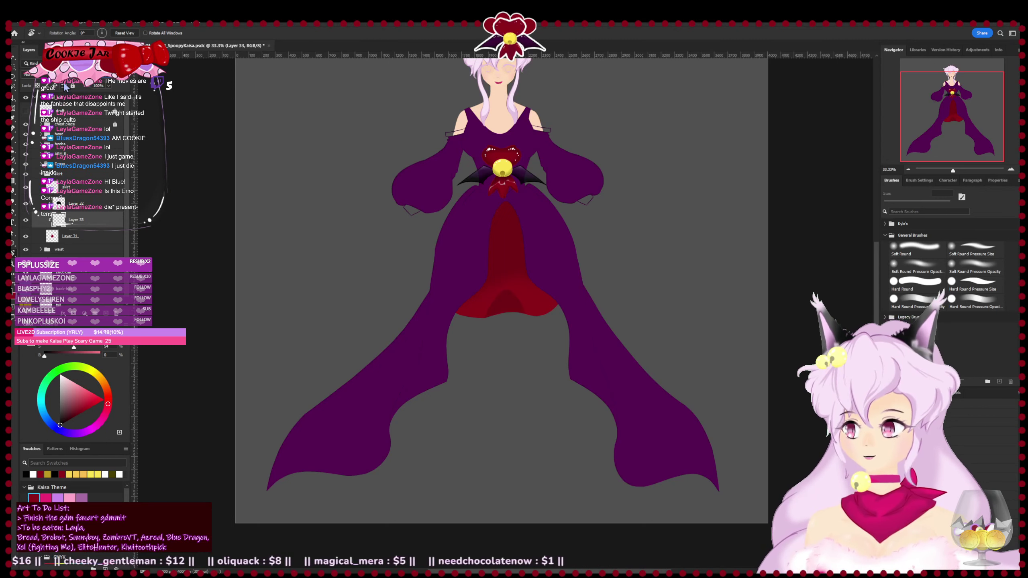
scroll(145, 111, "down", 1)
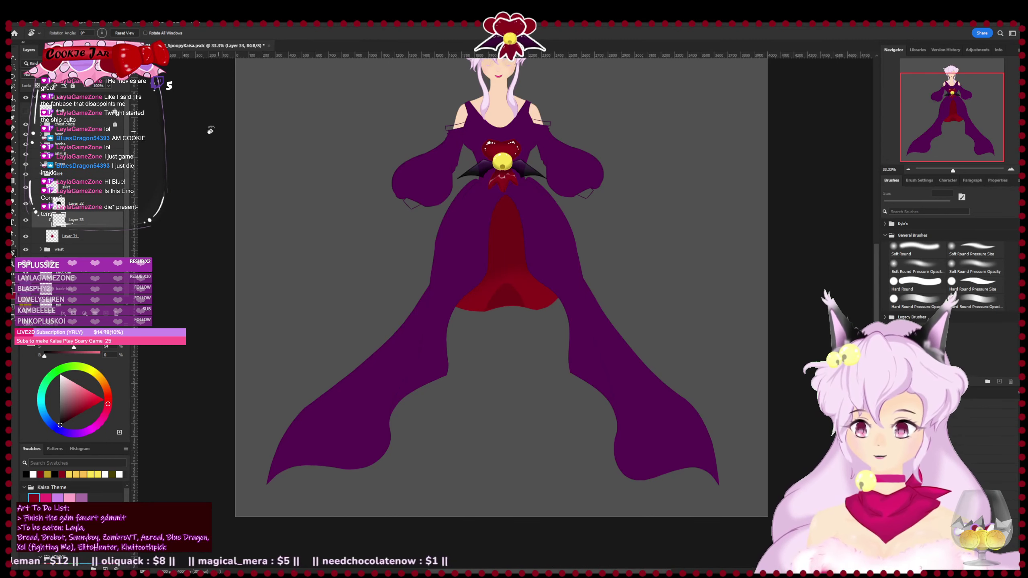
- Paint soft shadow on Layer 32 along the red skirt's lower left side with a 161 px Soft Round Pressure Opacity brush
scroll(362, 151, "up", 4)
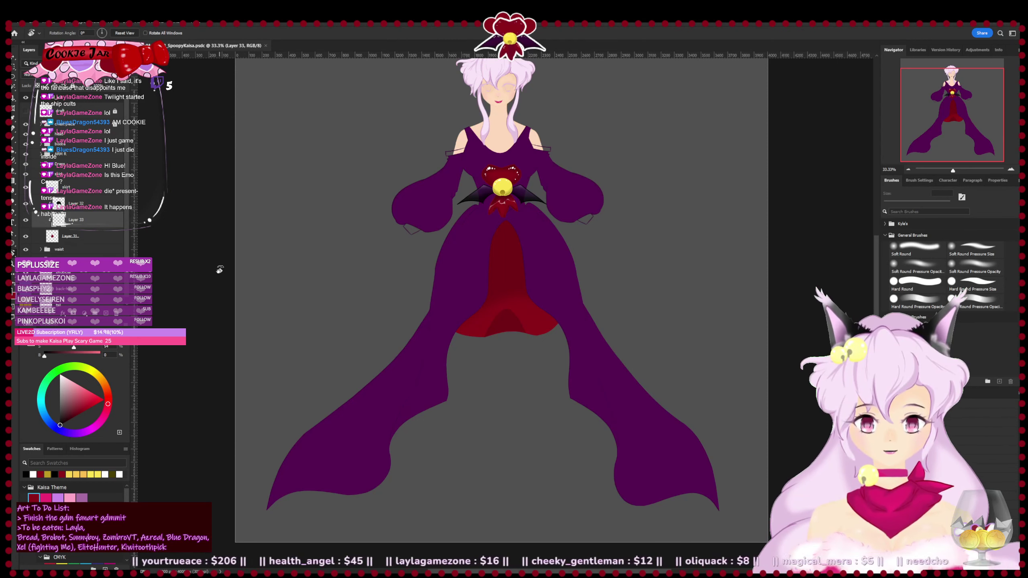
left_click(83, 210)
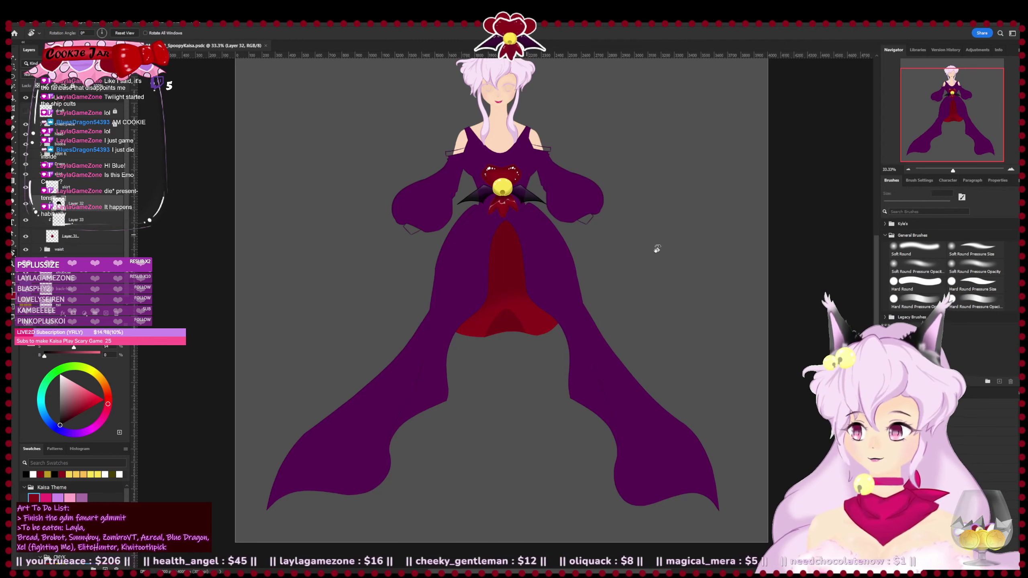
key("b")
left_click(918, 204)
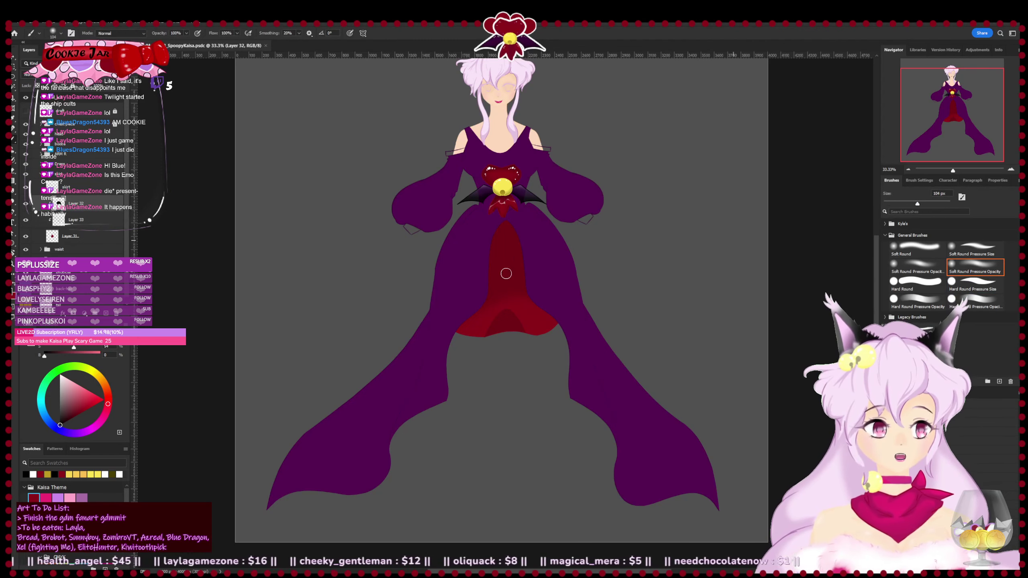
left_click(928, 203)
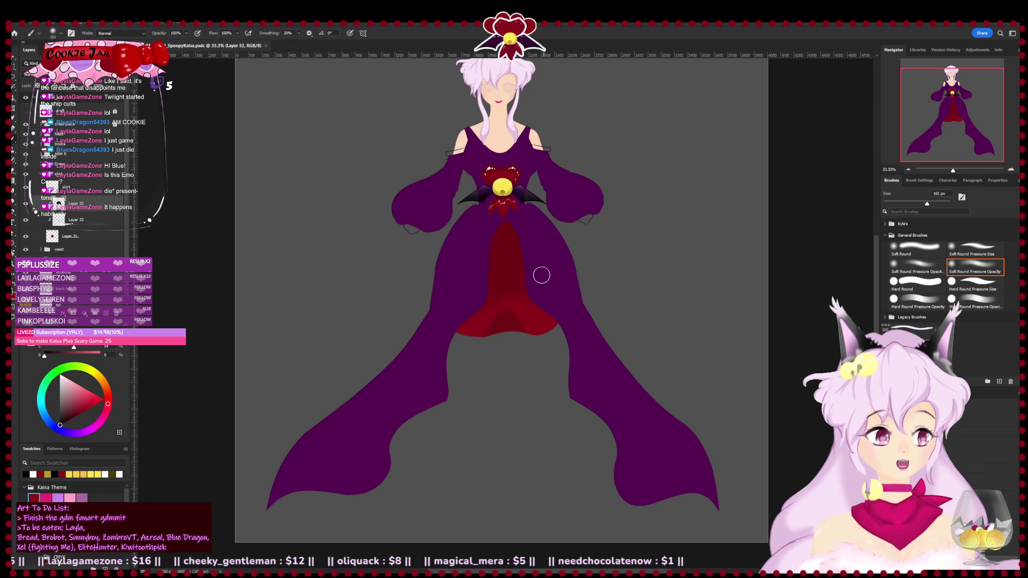
left_click_drag(477, 283, 461, 308)
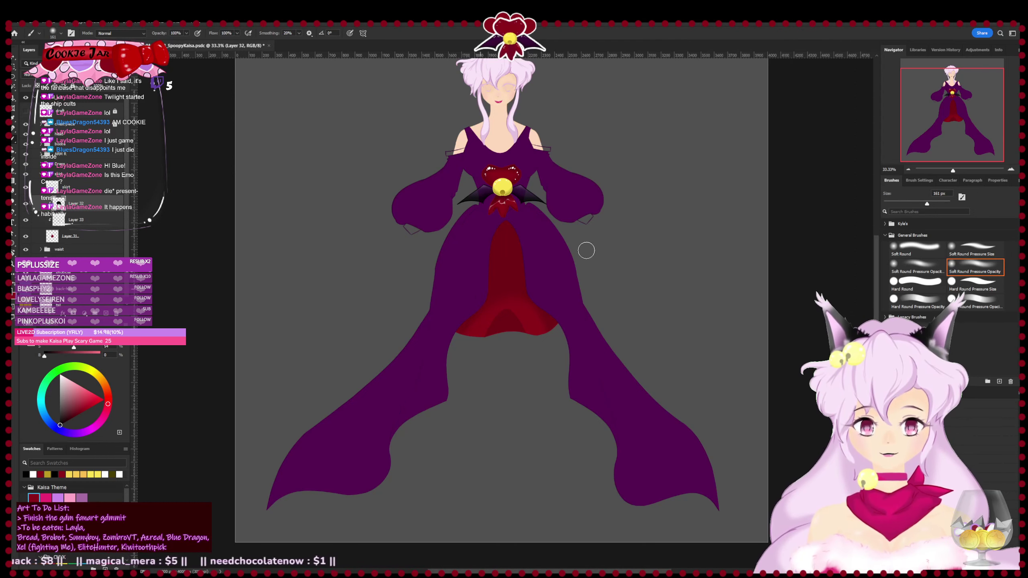
- Lighten the Layer 32 shadow on the red skirt with the soft eraser enlarged to 257 px, and save the document
key("e")
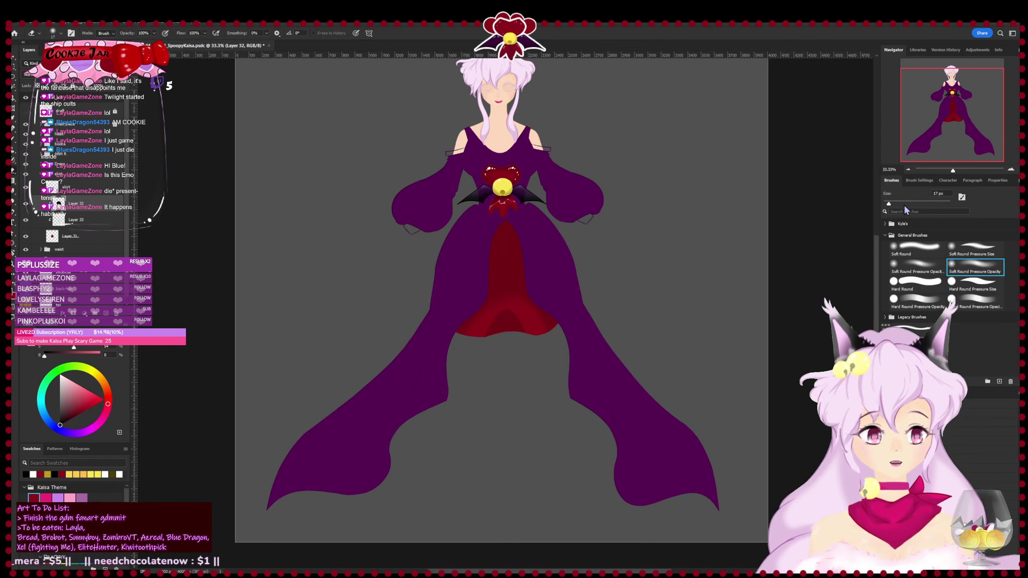
left_click_drag(888, 203, 921, 203)
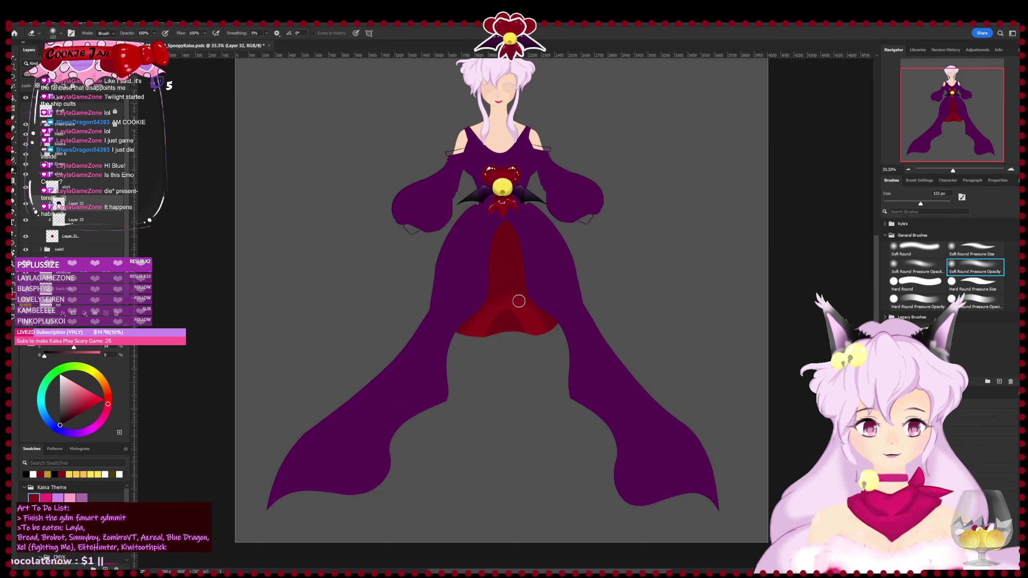
left_click(936, 203)
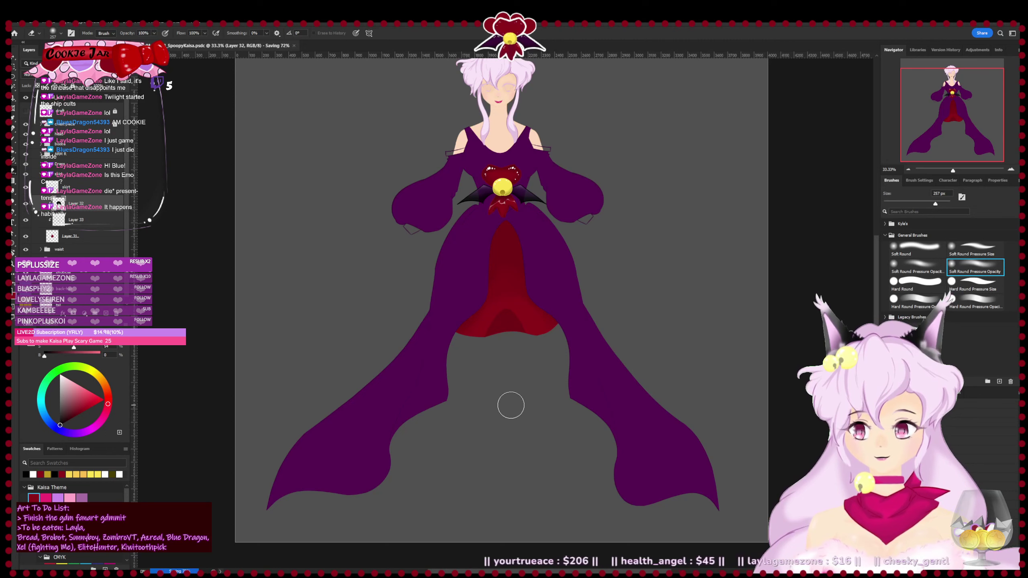
scroll(505, 395, "up", 2)
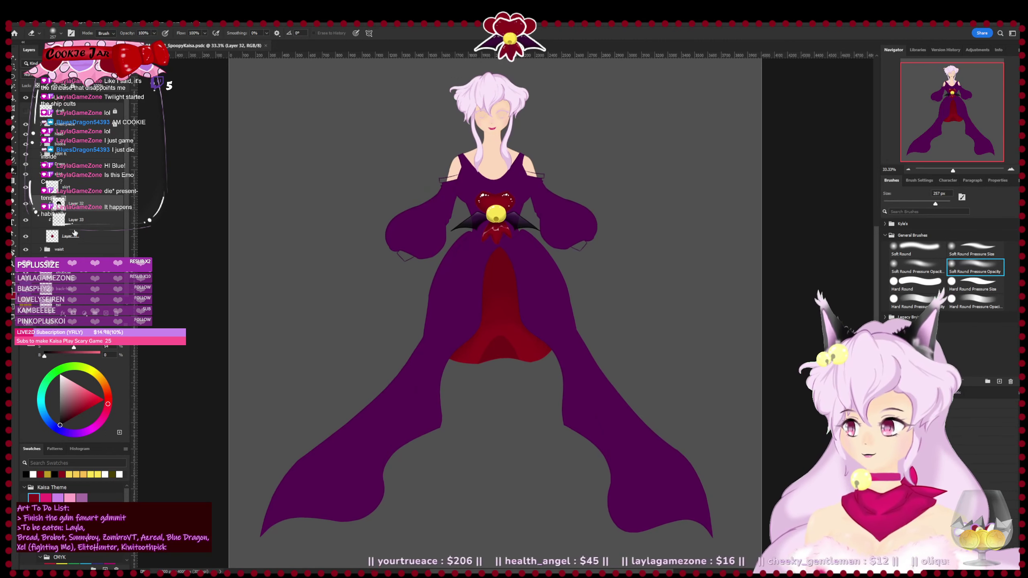
- Soften the arch-shaped fold shadow at the hem on Layer 33 with the soft eraser at 257 px and 62 px
left_click(90, 226)
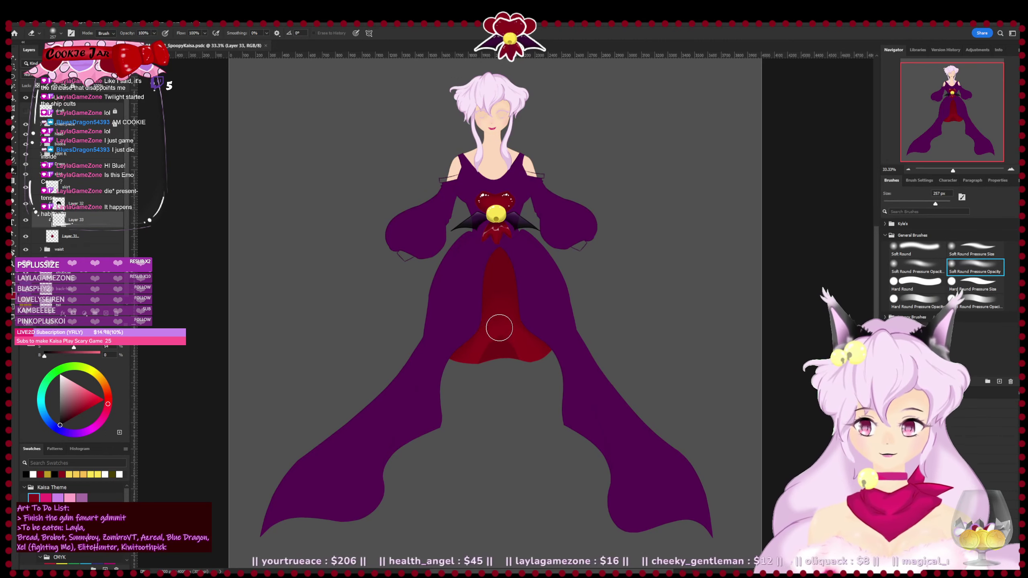
left_click_drag(486, 326, 491, 321)
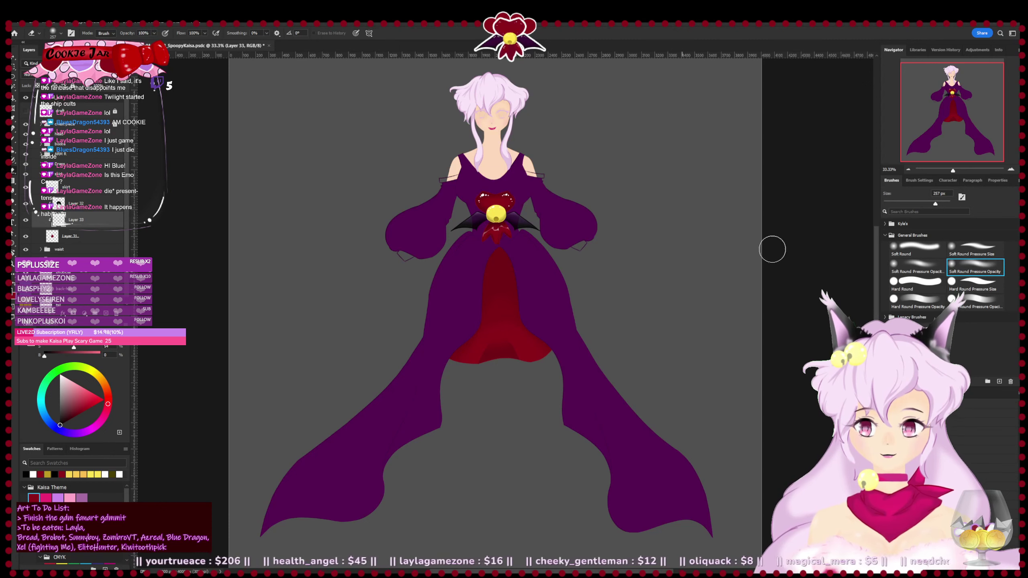
left_click_drag(935, 203, 911, 202)
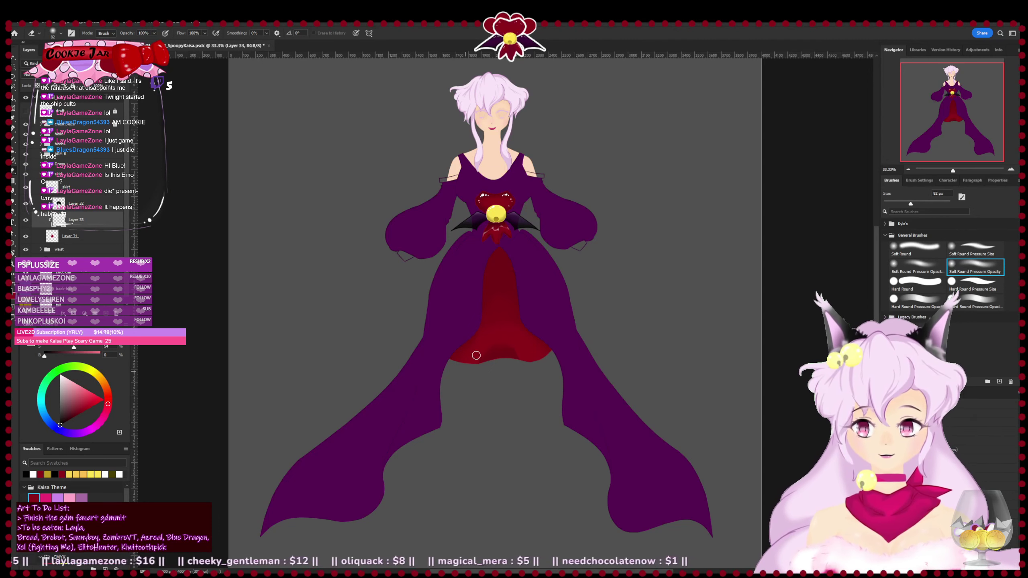
key("ctrl+plus")
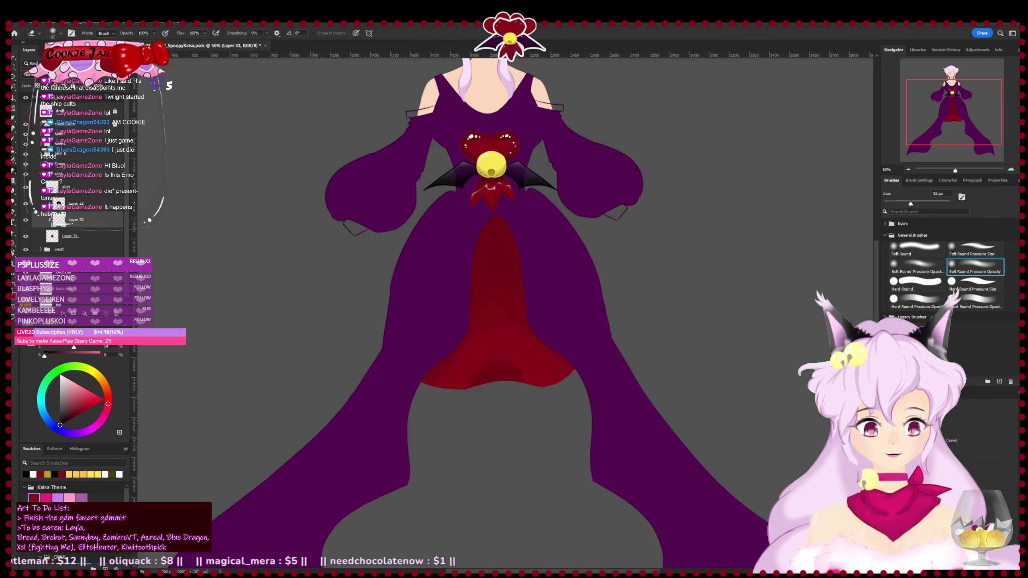
left_click(62, 203)
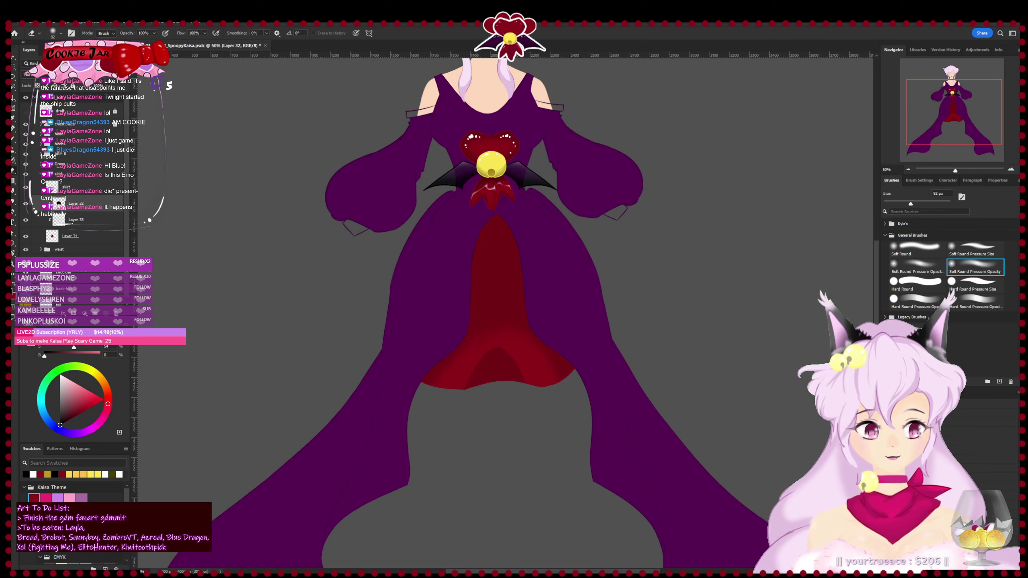
left_click(87, 225)
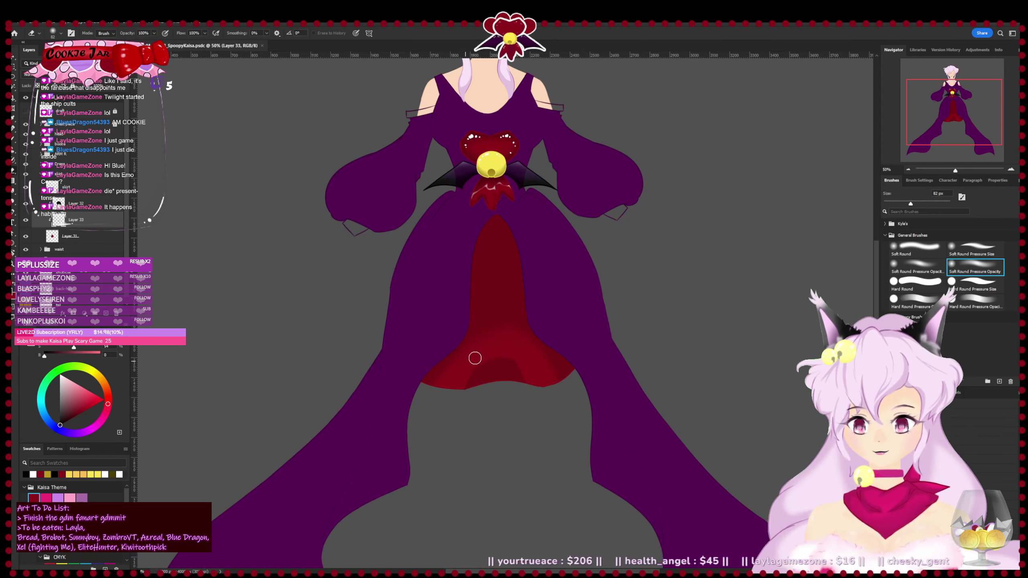
mouse_move(462, 376)
left_mouse_down()
mouse_move(528, 363)
mouse_move(516, 356)
mouse_move(532, 370)
left_mouse_up()
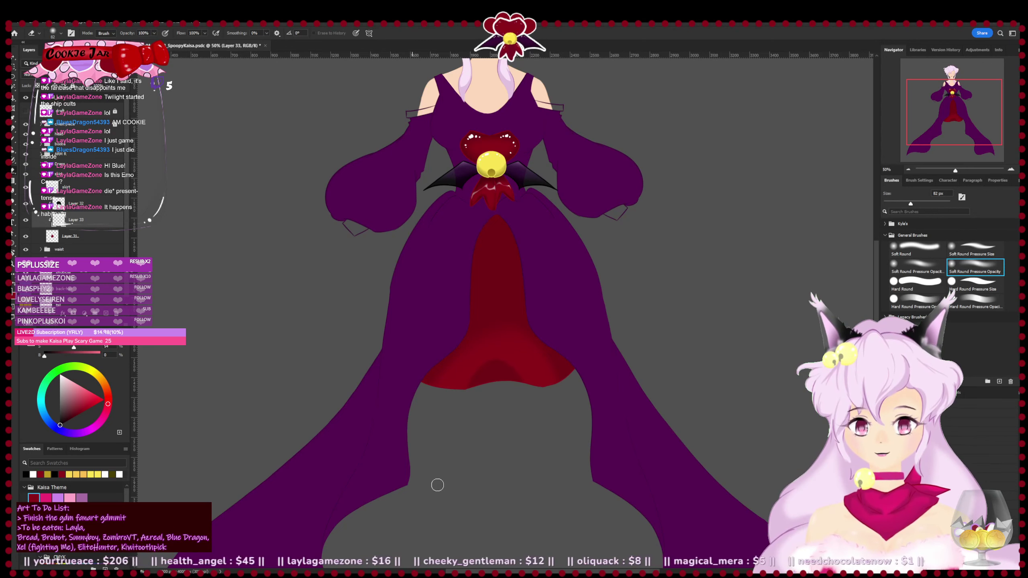
left_click_drag(473, 437, 473, 479)
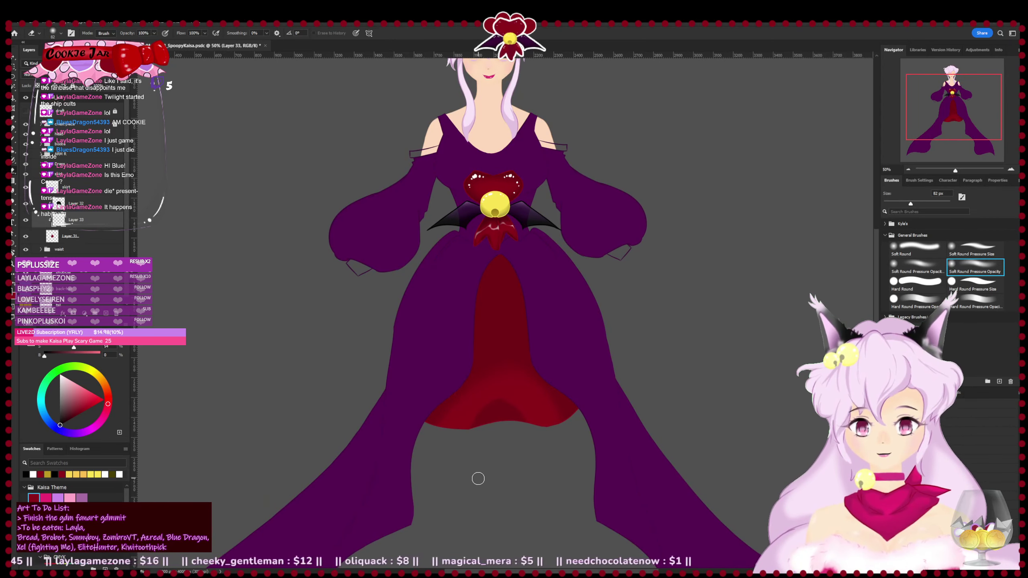
- Fade the Layer 32 shadow over the middle of the red skirt with a 413 px soft eraser, and save the document
left_click(90, 204)
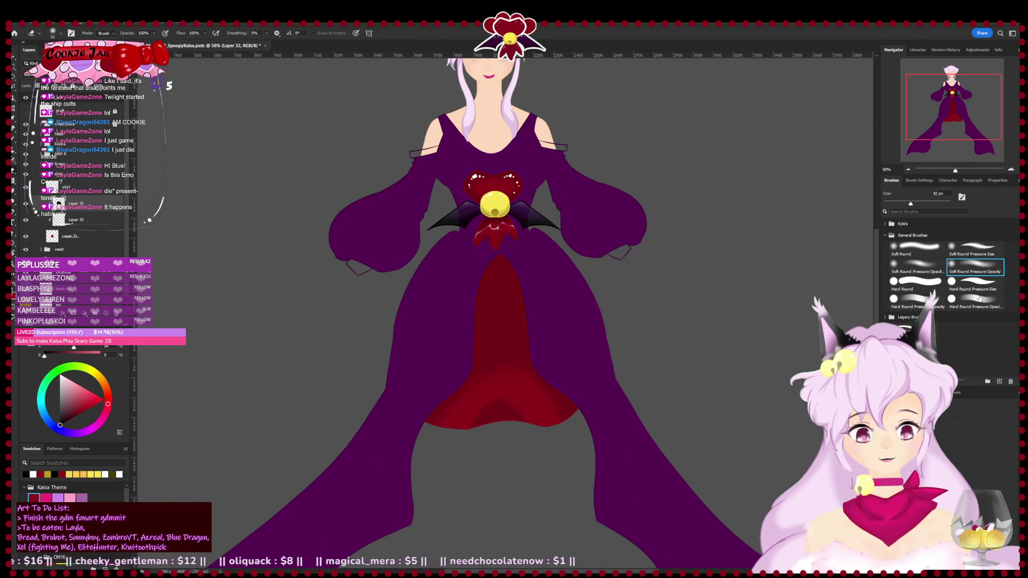
left_click(928, 203)
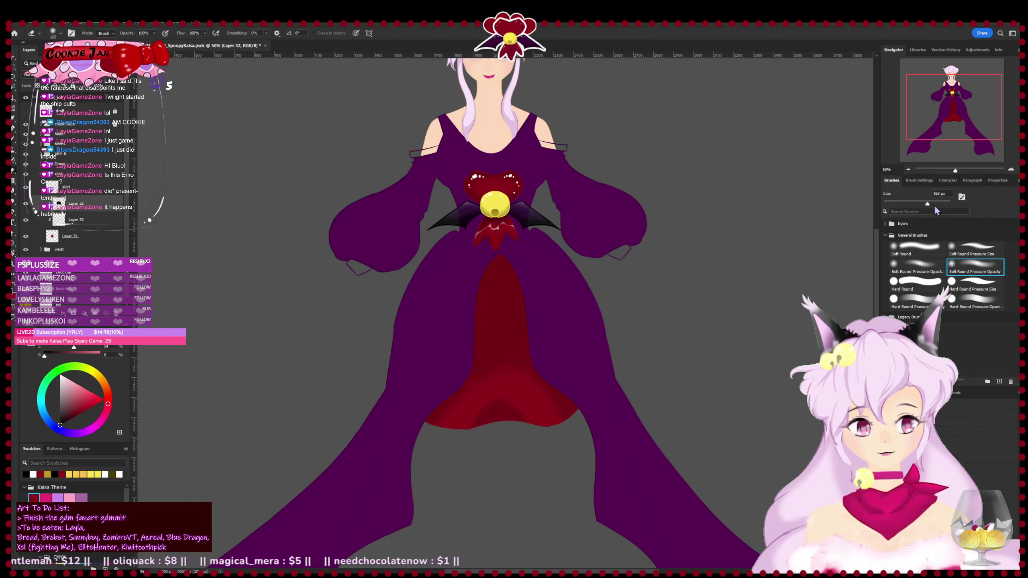
left_click(941, 203)
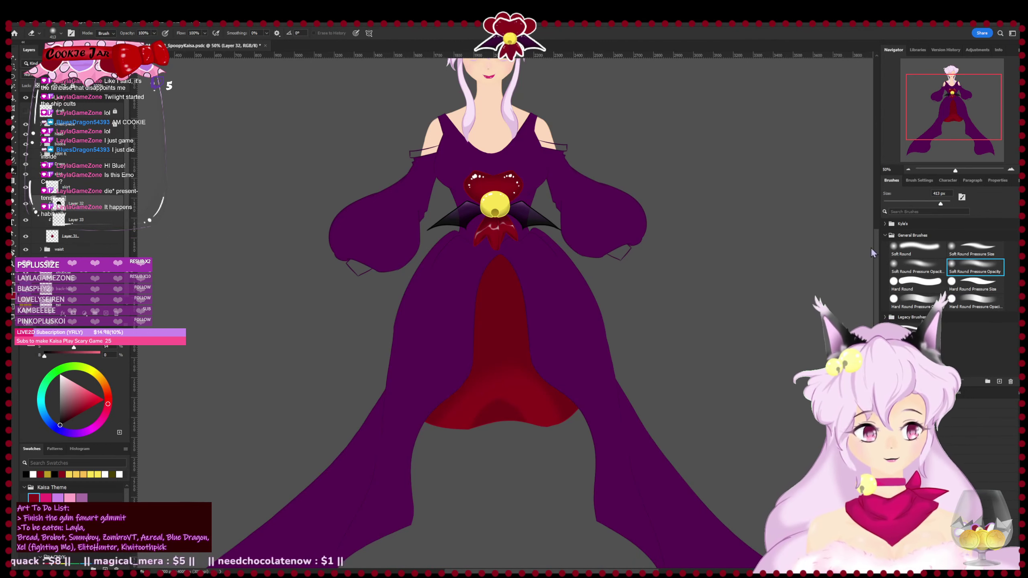
left_click_drag(489, 378, 499, 381)
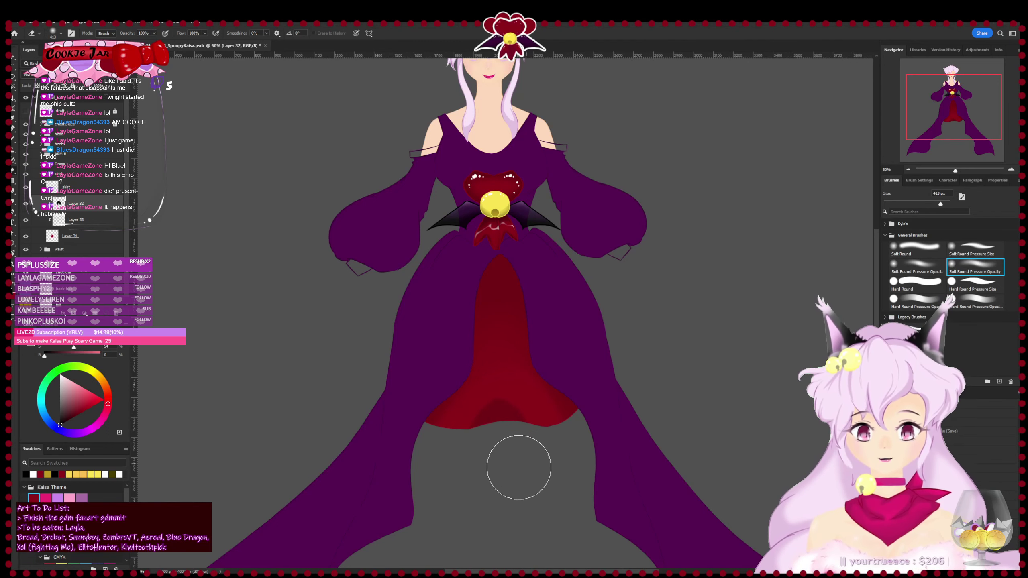
left_click_drag(423, 432, 446, 472)
key("ctrl+s")
key("ctrl+minus")
key("ctrl+minus")
key("ctrl+minus")
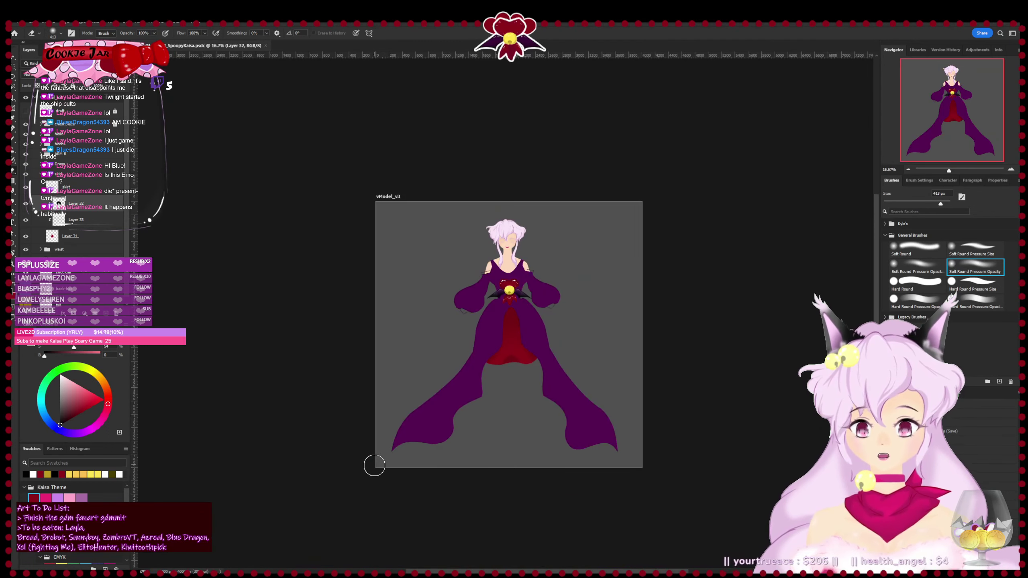
- Fade the top and sides of the hem fold shadow on Layer 33 with a smaller soft eraser, starting at 108 px
key("ctrl+plus")
key("ctrl+plus")
key("ctrl+plus")
left_click_drag(356, 393, 341, 328)
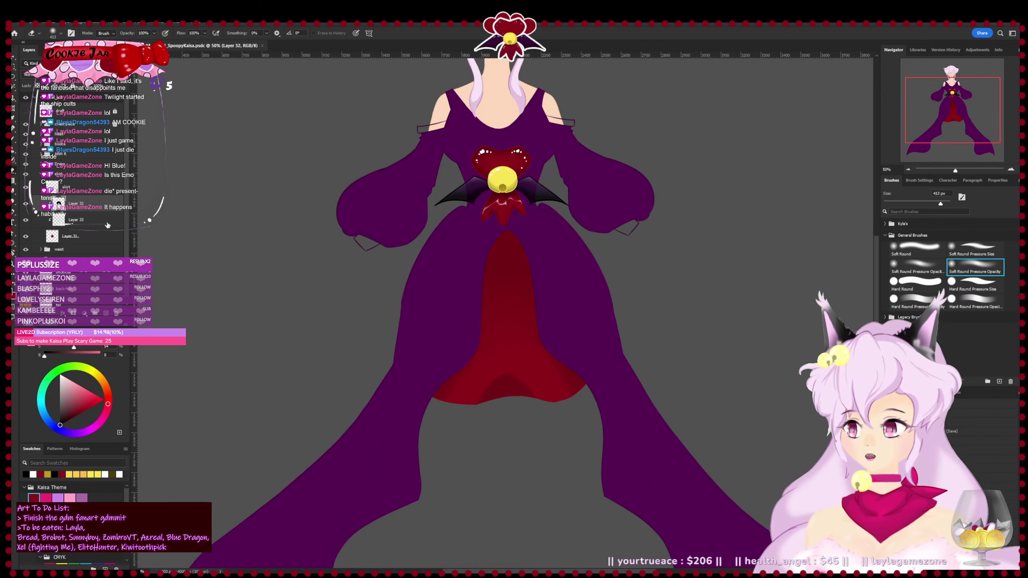
left_click(78, 221)
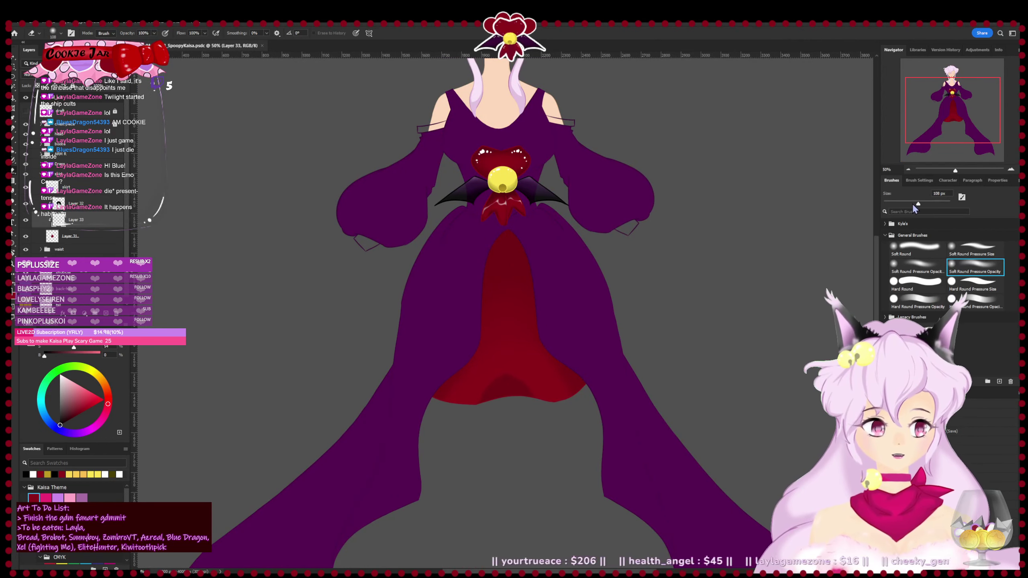
mouse_move(489, 376)
left_mouse_down()
mouse_move(534, 387)
mouse_move(516, 370)
mouse_move(533, 410)
left_mouse_up()
mouse_move(508, 363)
left_mouse_down()
mouse_move(537, 411)
mouse_move(492, 387)
left_mouse_up()
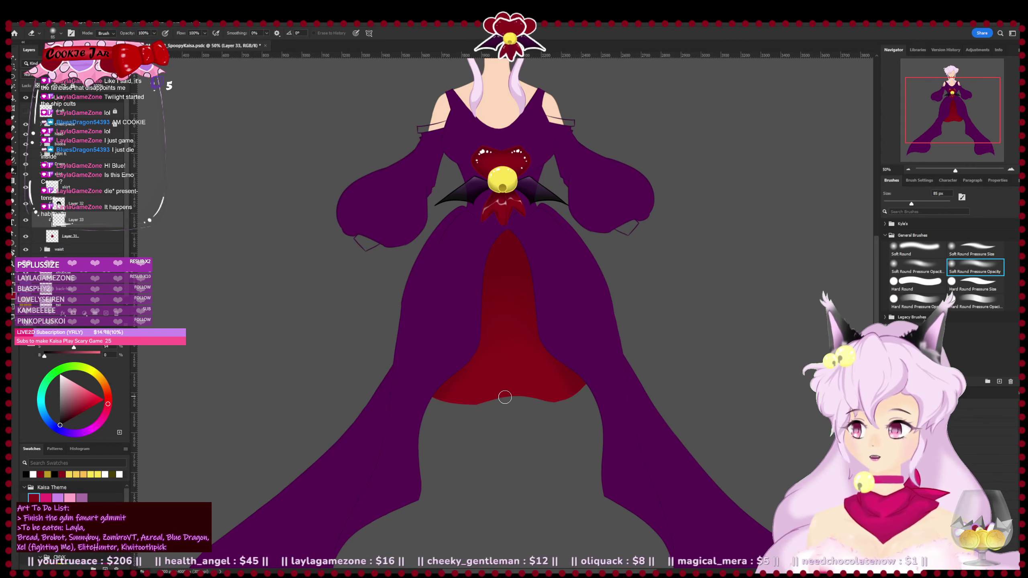
- Paint soft shadows on Layer 33 around the red skirt's hem with the Soft Round Pressure Opacity brush, saving the document along the way
key("b")
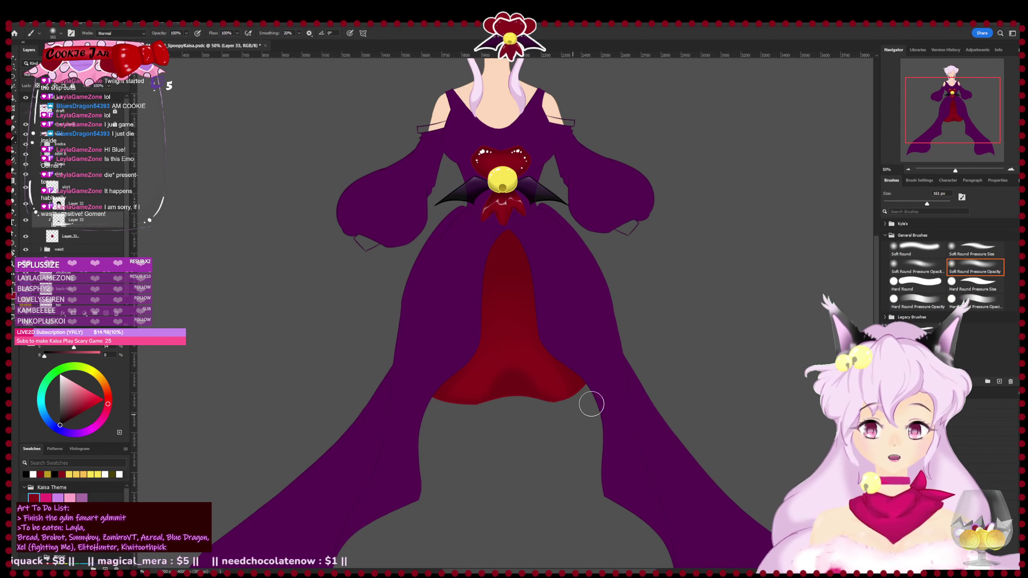
key("ctrl+s")
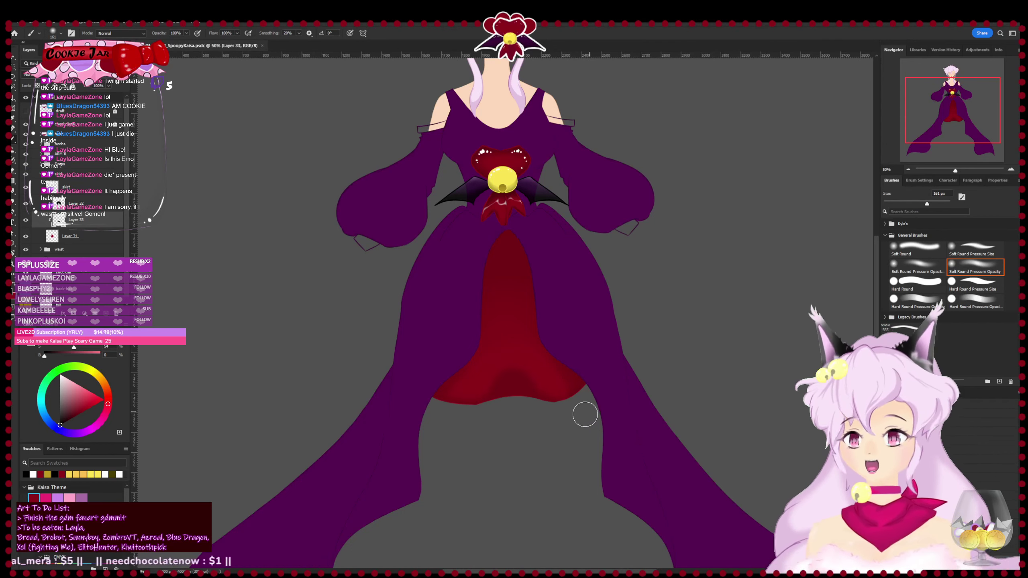
left_click_drag(429, 367, 427, 423)
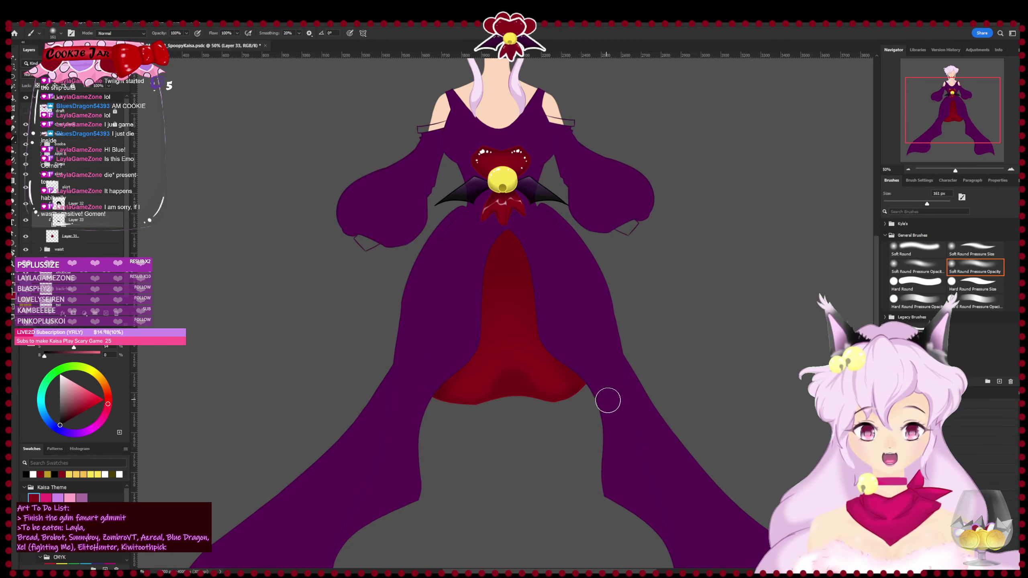
key("ctrl+s")
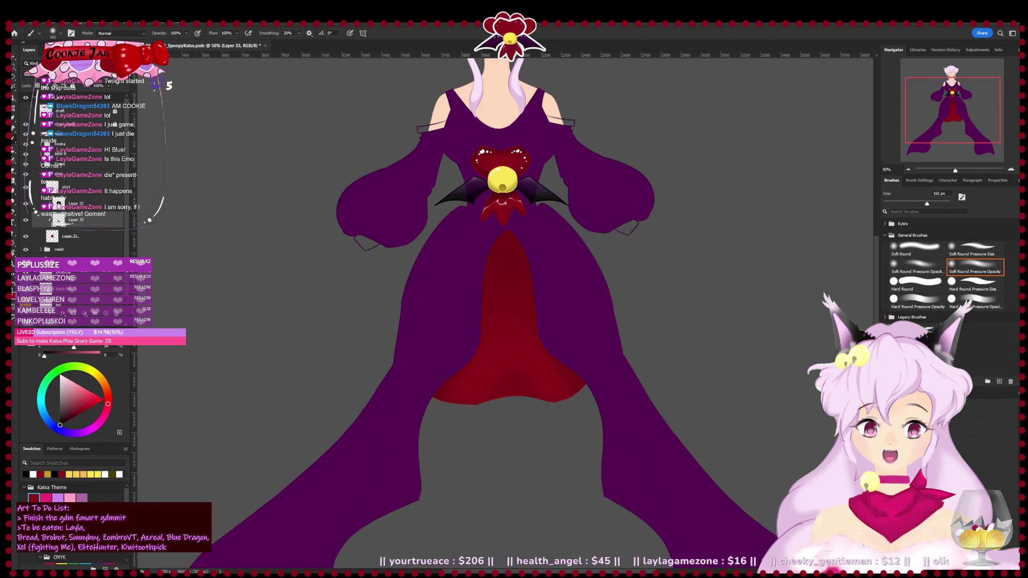
left_click_drag(496, 371, 469, 390)
key("ctrl+s")
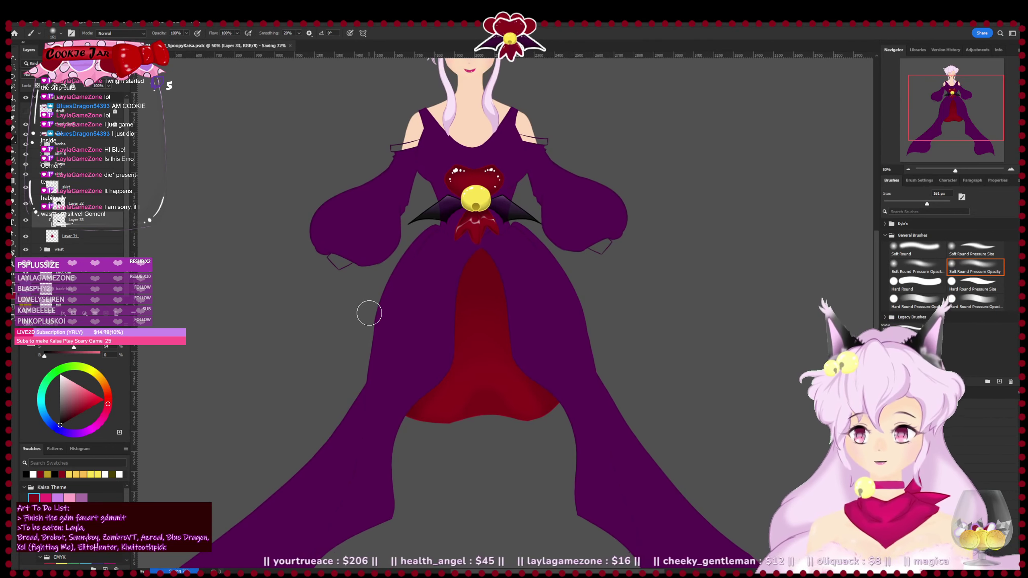
- Show the draft sketch layer over the whole character
key("ctrl+minus")
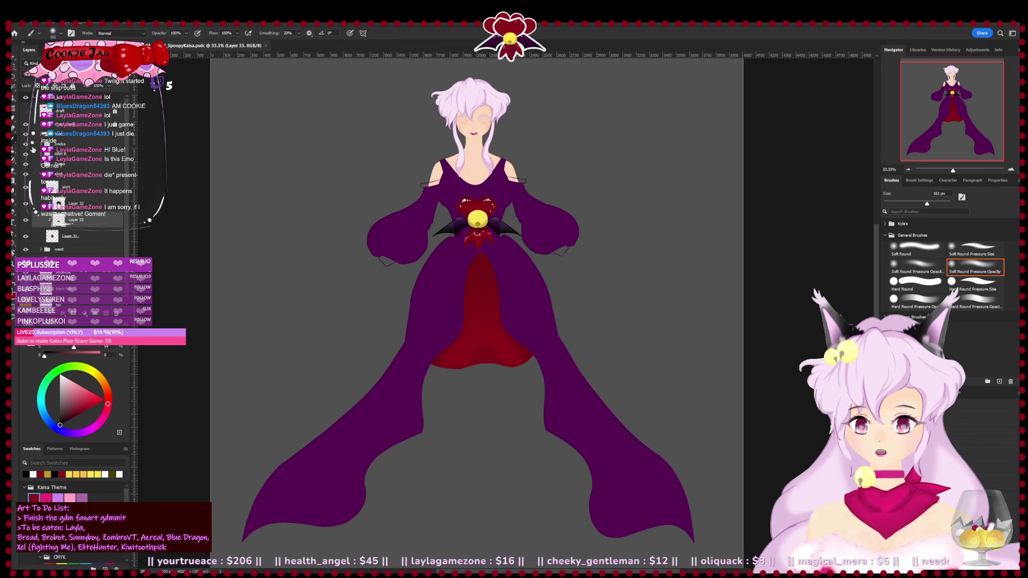
left_click(26, 111)
mouse_move(393, 395)
left_mouse_down()
mouse_move(385, 356)
mouse_move(393, 389)
left_mouse_up()
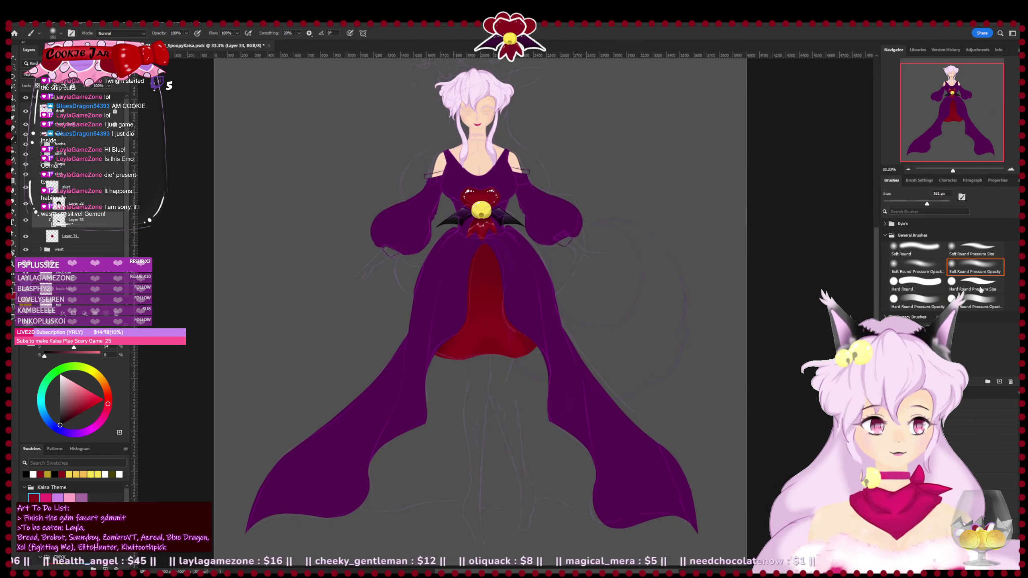
- Switch both the brush and the eraser to the Hard Round Pressure Size preset, and save the document
left_click(981, 288)
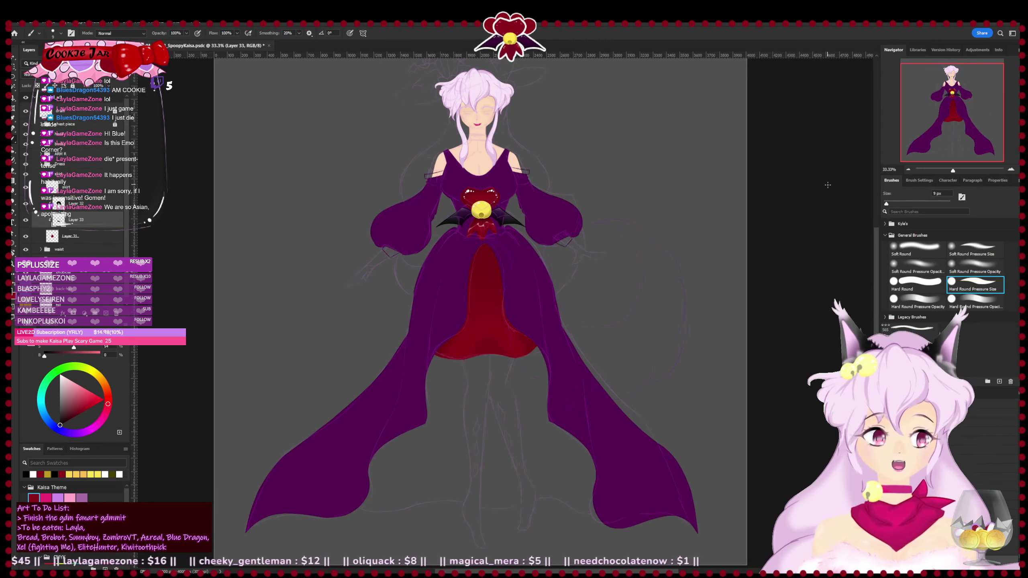
key("e")
left_click(966, 286)
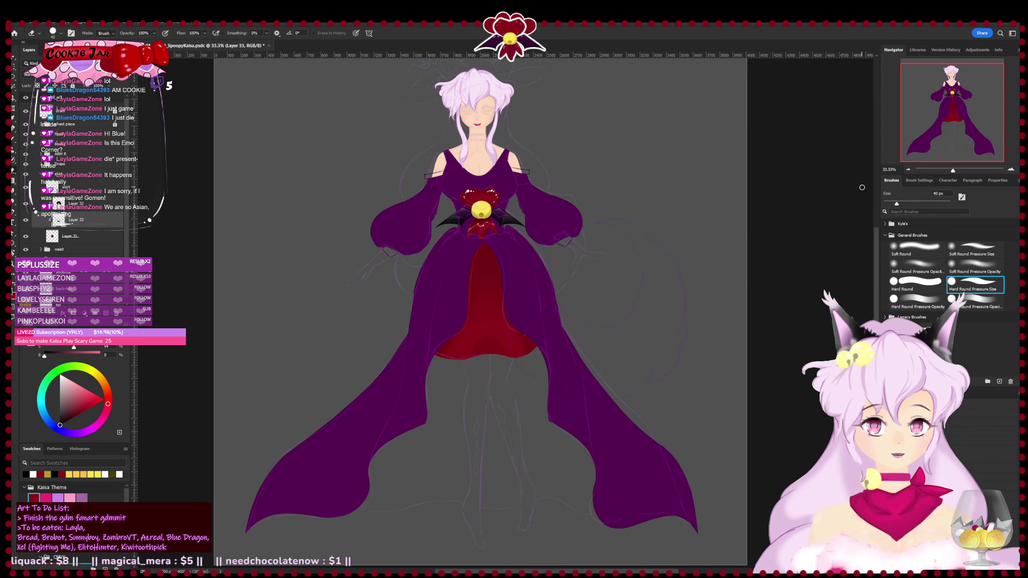
key("ctrl+s")
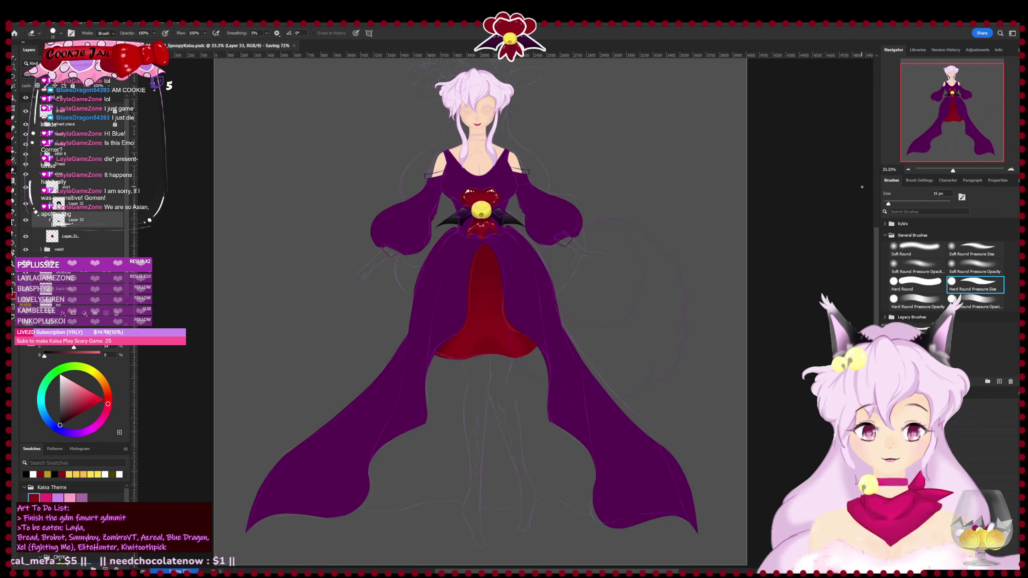
- Collapse the skirt layers' group and add a new layer directly above the tail layer
left_click_drag(434, 372, 429, 281)
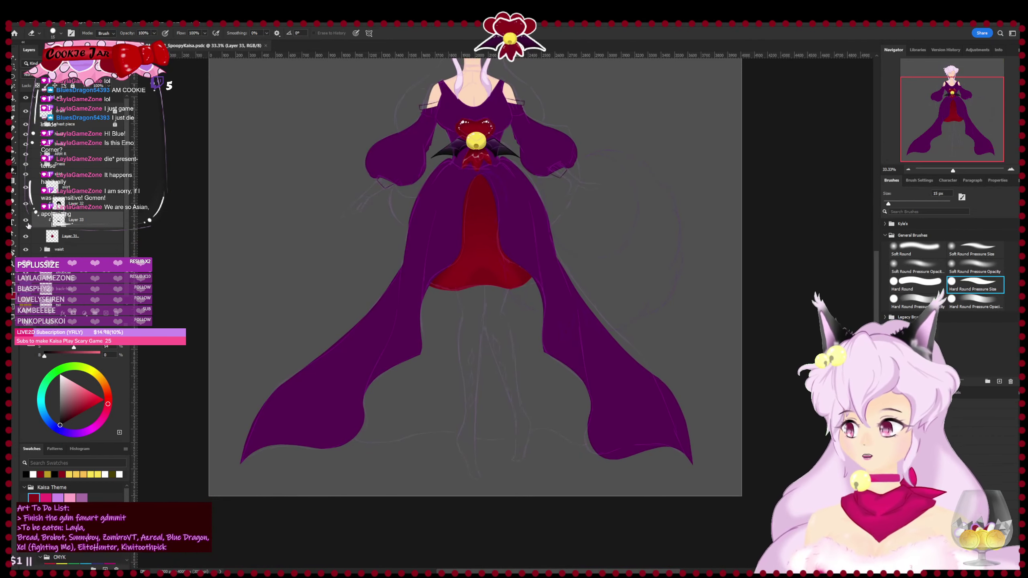
left_click(40, 182)
left_click(81, 243)
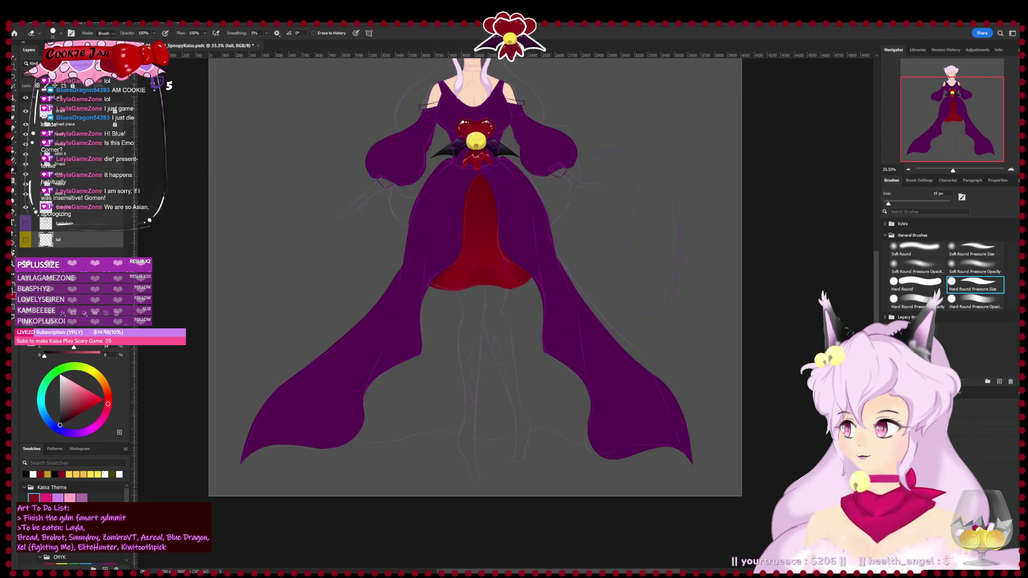
left_click(106, 313)
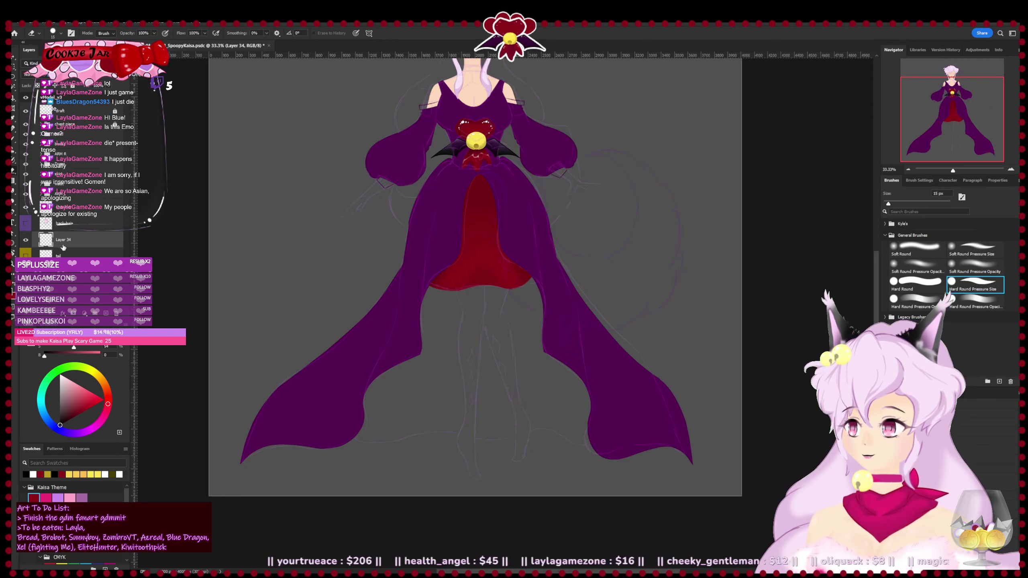
left_click_drag(427, 389, 430, 349)
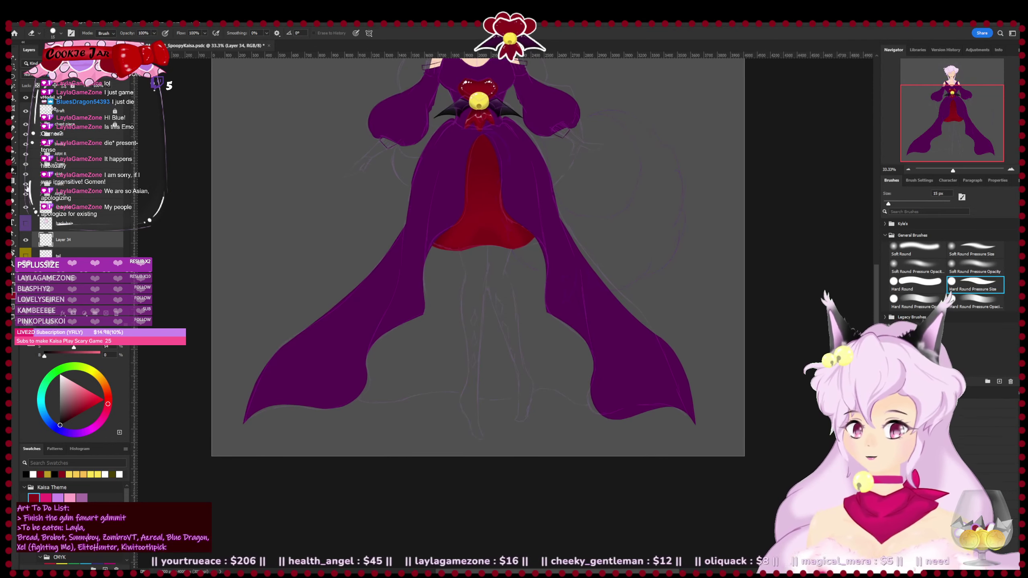
- Briefly hide the purple overskirt to check the draft sketch beneath it, and show it again
left_click(27, 175)
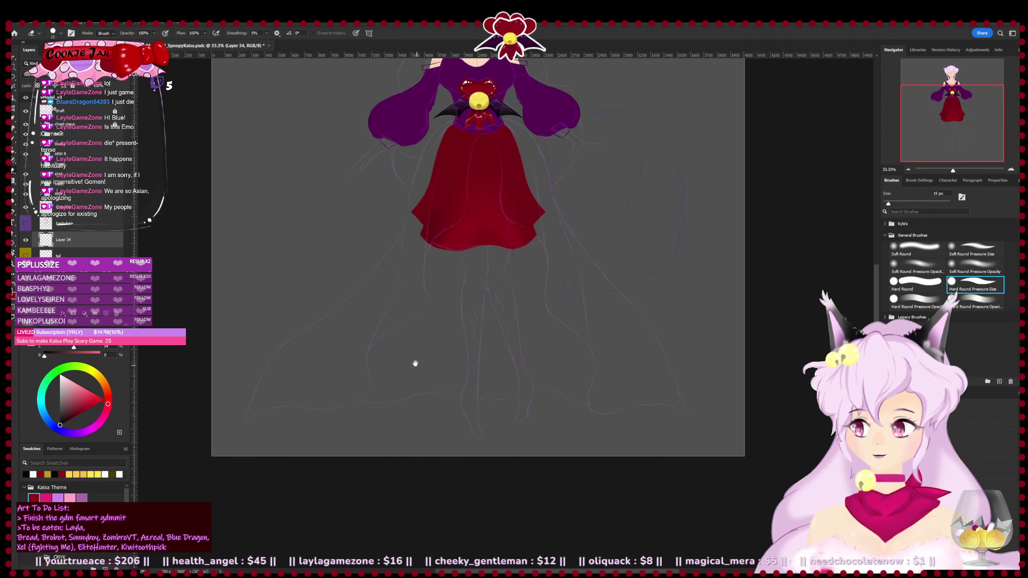
left_click_drag(413, 361, 389, 348)
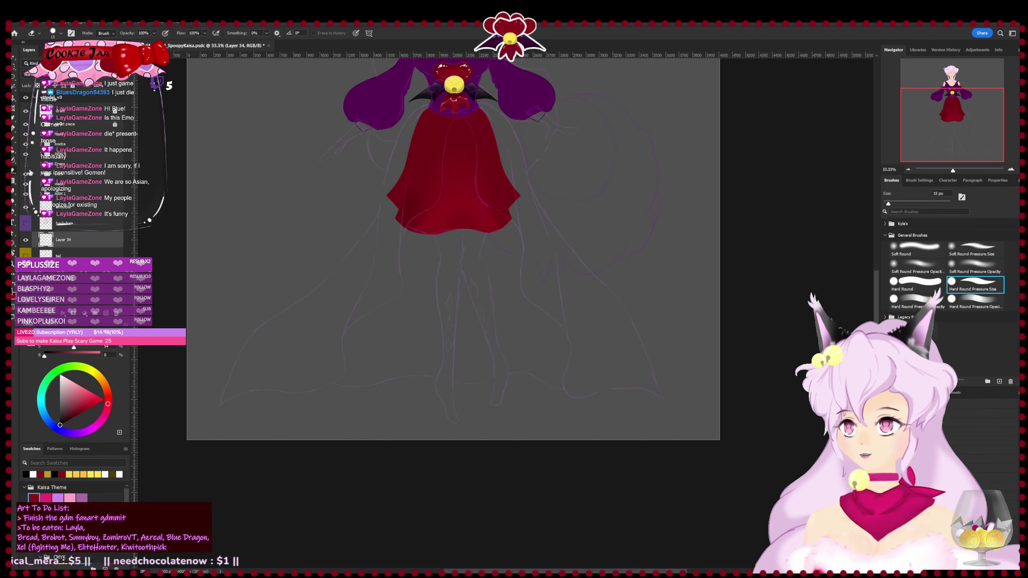
left_click(27, 173)
key("ctrl+plus")
key("ctrl+plus")
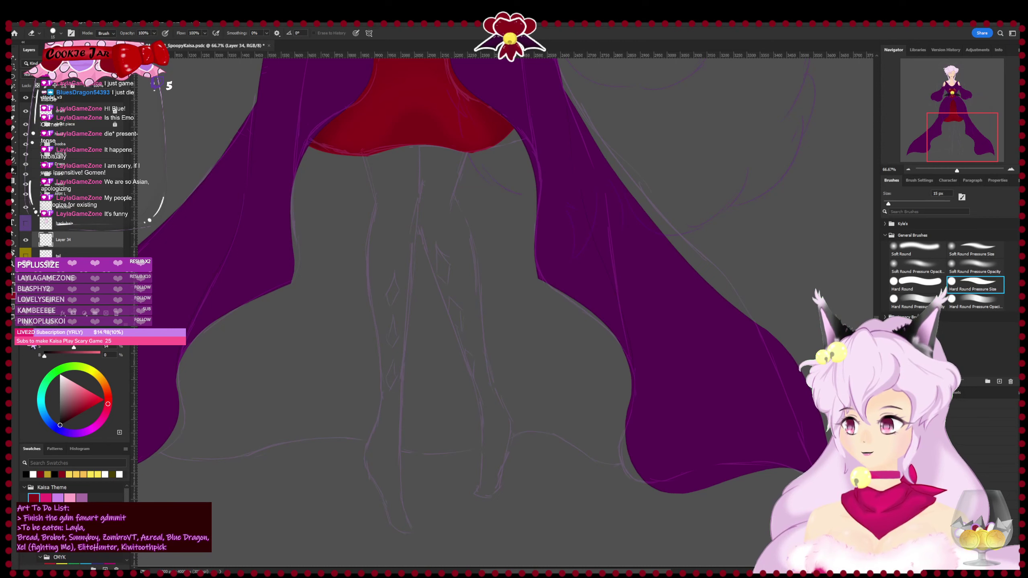
- Switch from the eraser to the brush, set its size to 10 px, and save the document
key("i")
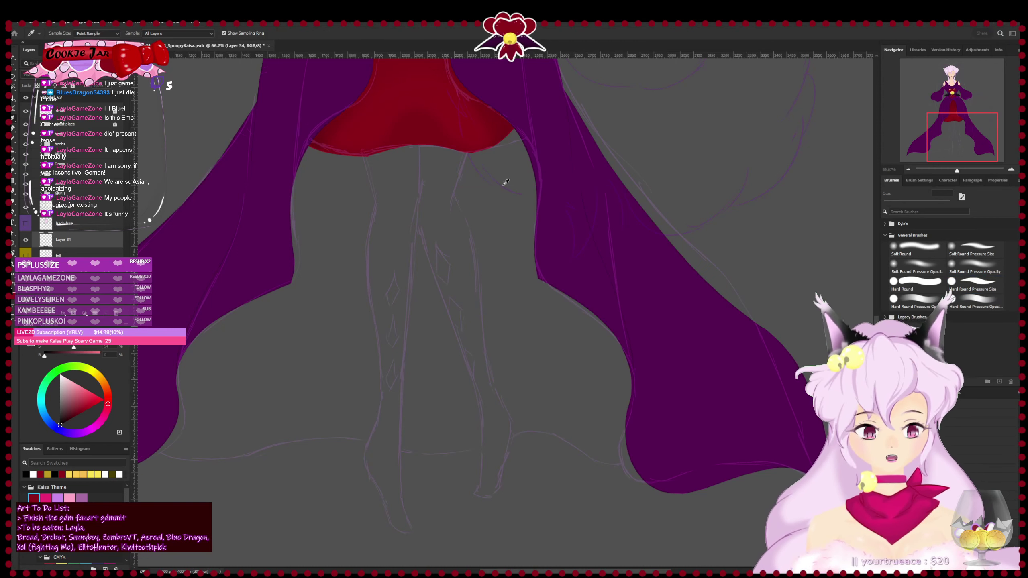
key("b")
scroll(503, 185, "up", 2)
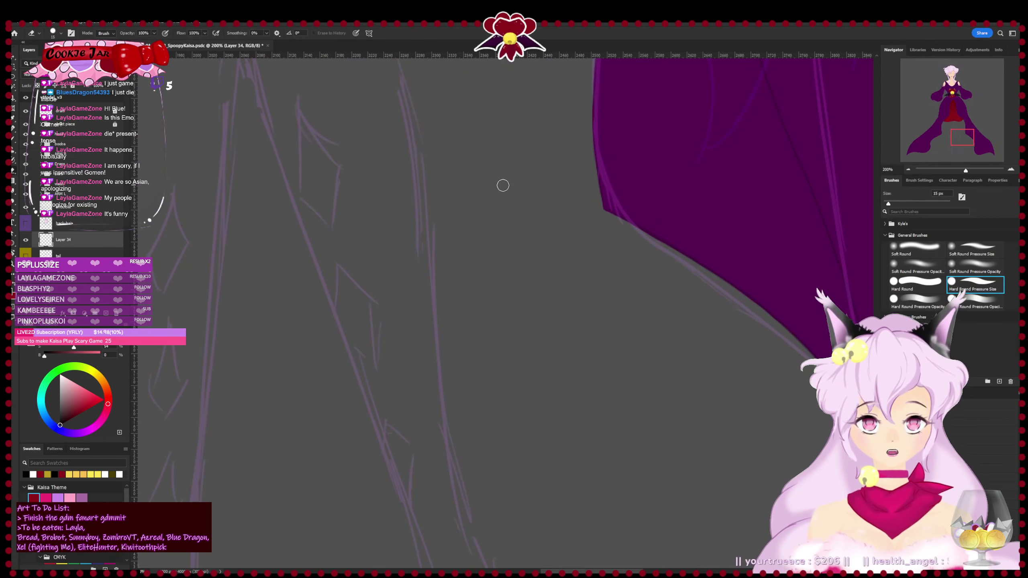
scroll(267, 280, "down", 5)
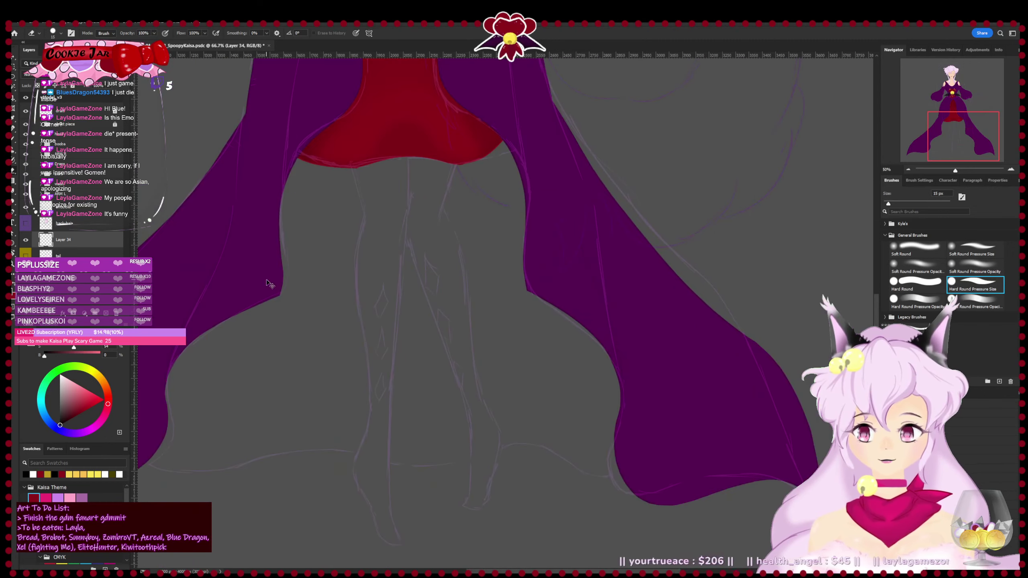
key("b")
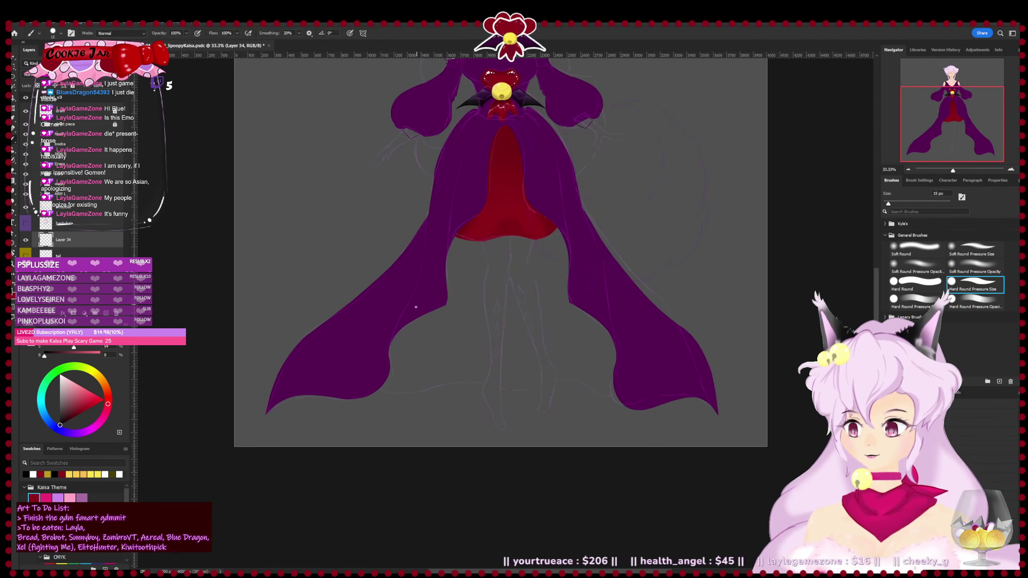
left_click_drag(406, 329, 412, 313)
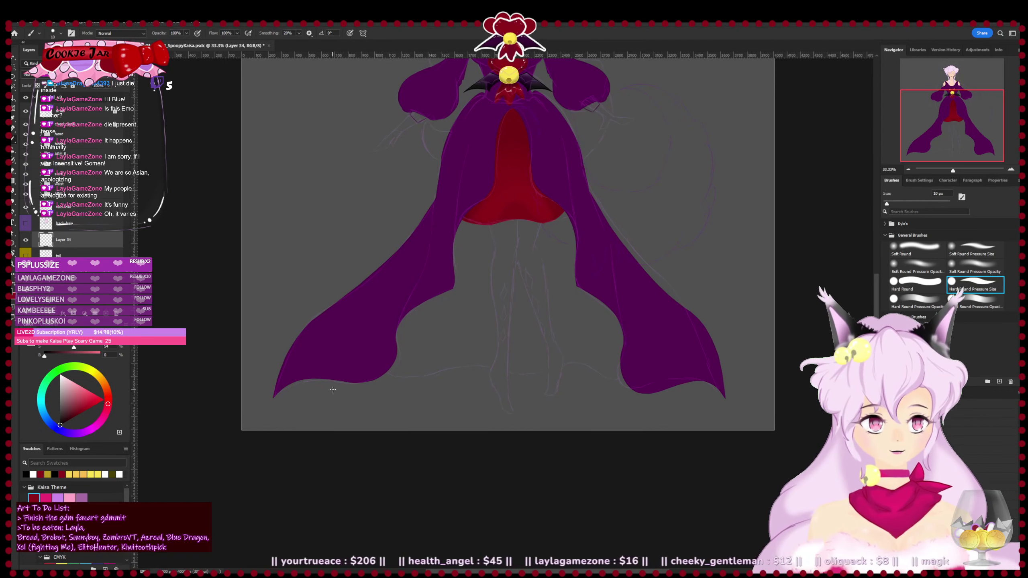
left_click_drag(333, 389, 369, 307)
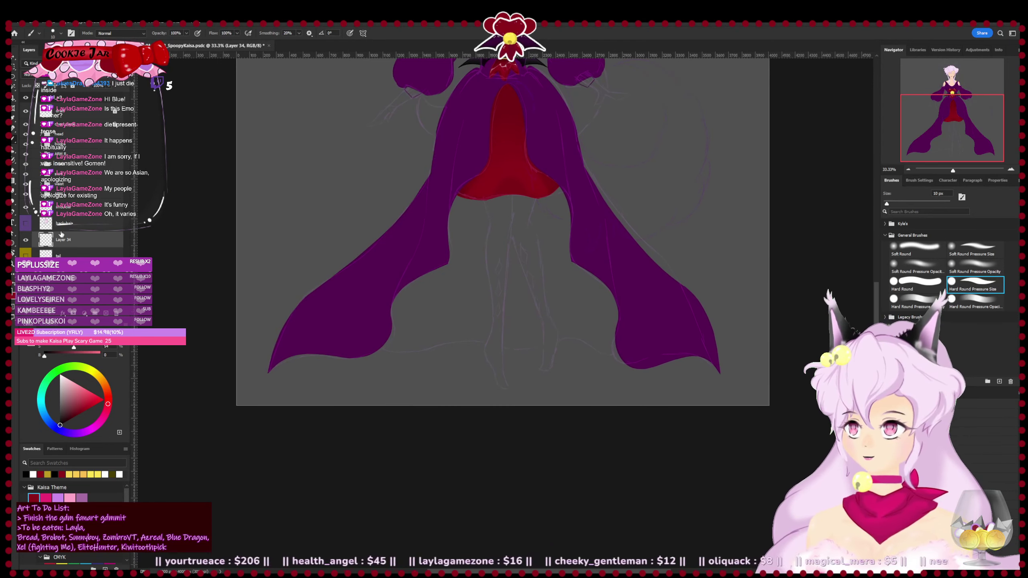
key("ctrl+s")
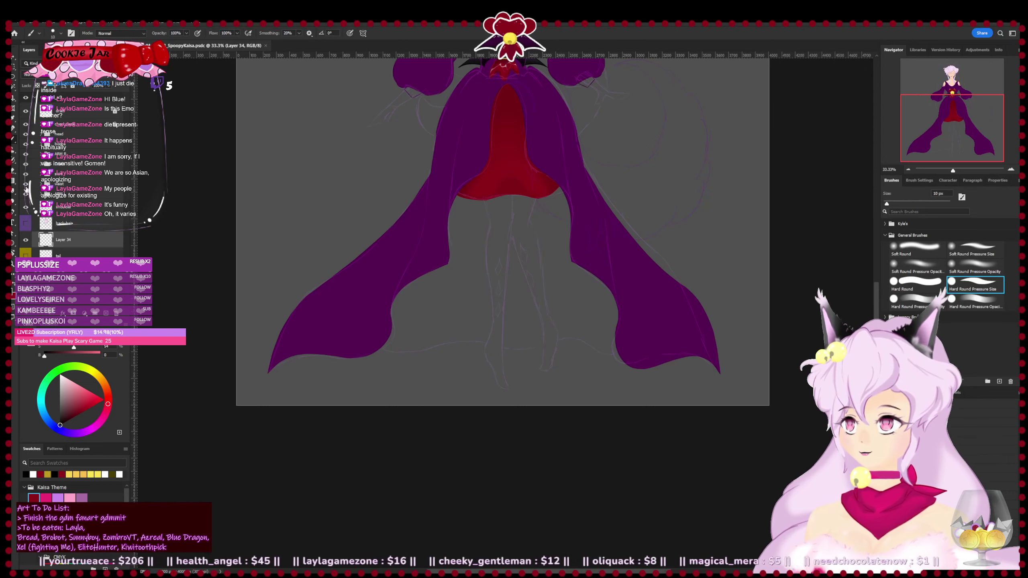
- Hide the purple overskirt while keeping the red skirt and draft sketch shown, and save the document
left_click(25, 174)
left_click_drag(404, 348, 383, 347)
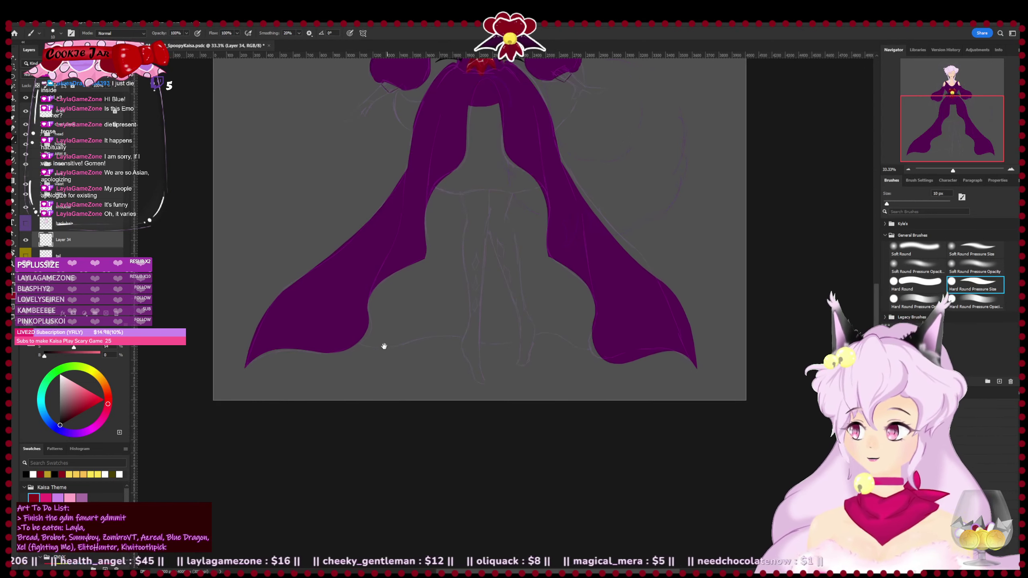
left_click(27, 175)
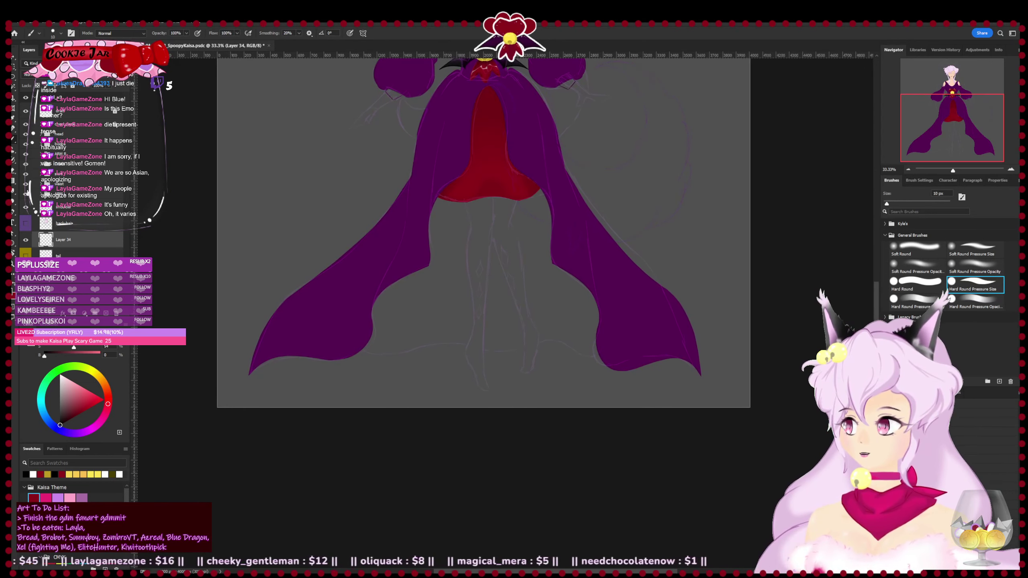
left_click(24, 164)
left_click_drag(454, 384, 408, 417)
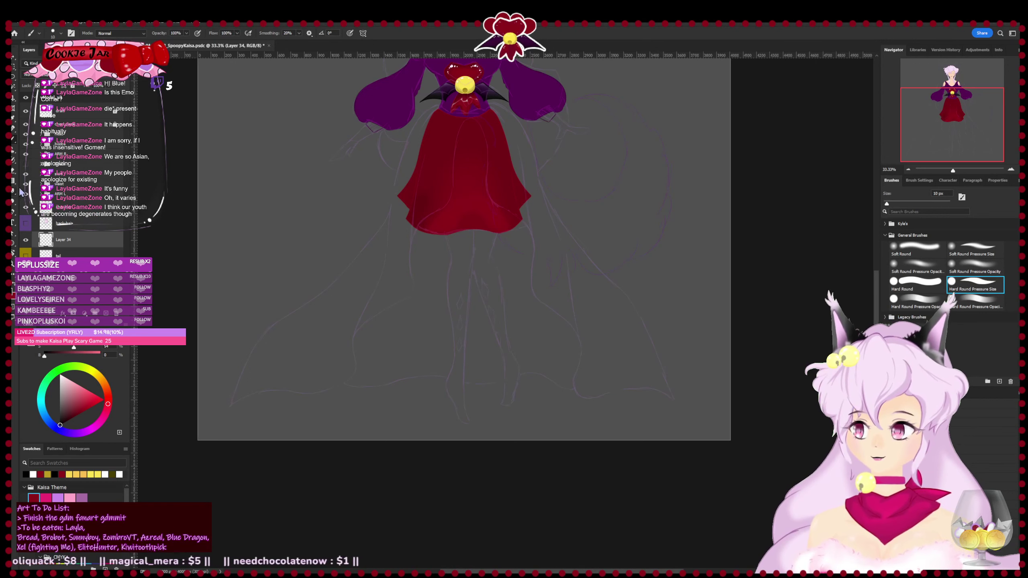
left_click(25, 169)
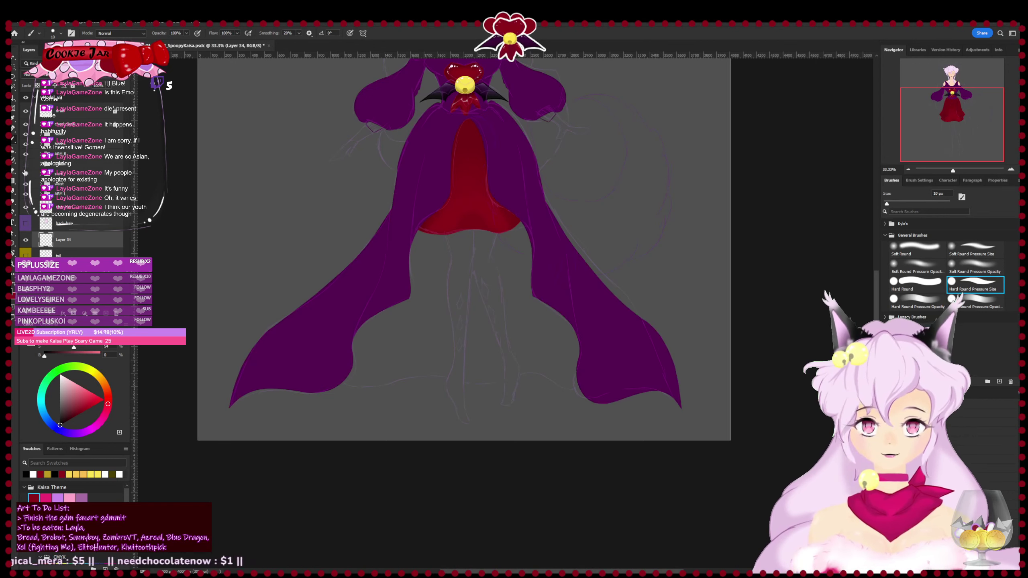
left_click(25, 169)
key("ctrl+s")
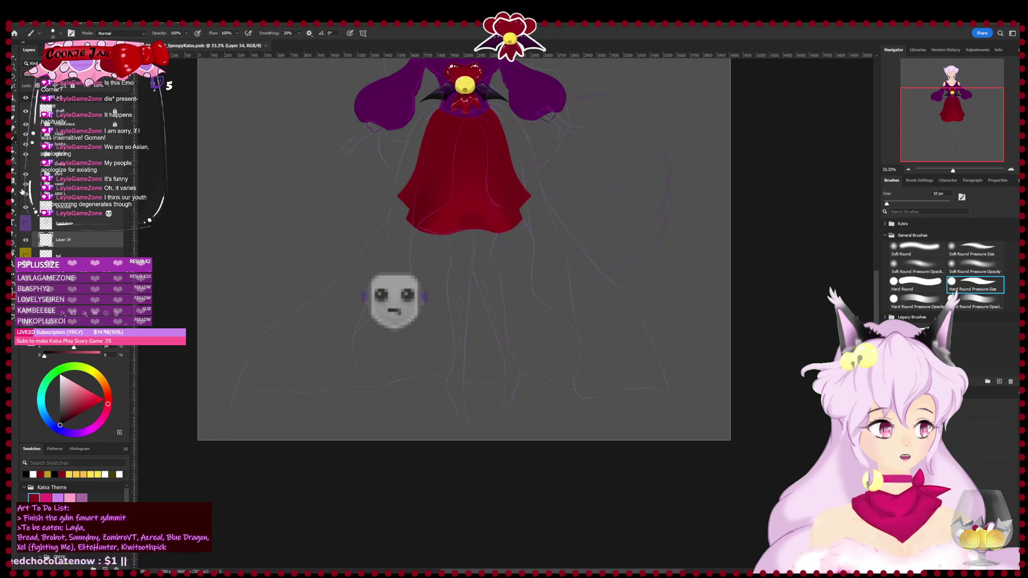
- Draw the train's outer line on Layer 34 from the left of the waist down toward the hem, redoing the stroke several times
left_click_drag(338, 392, 347, 404)
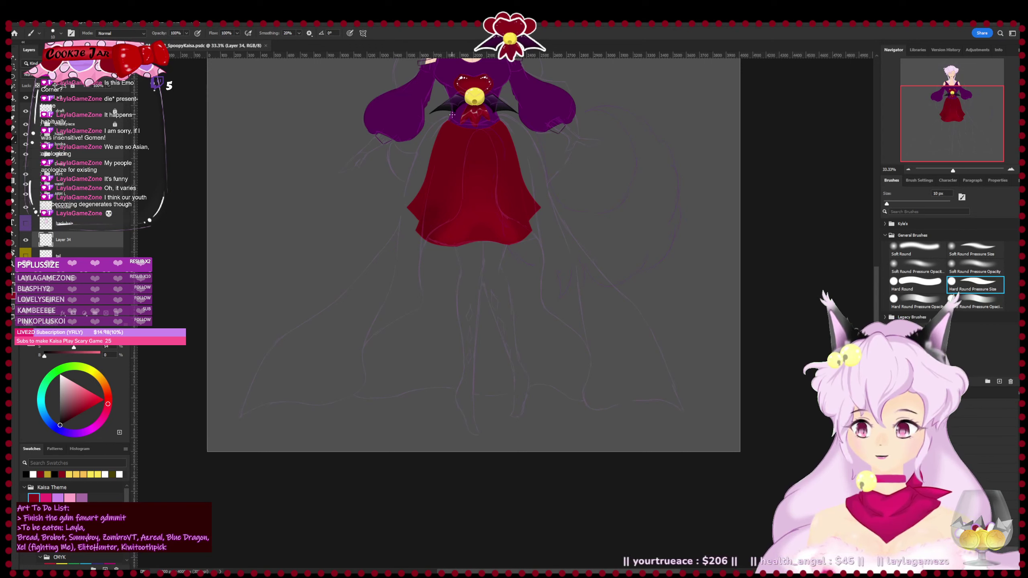
left_click_drag(451, 117, 399, 272)
key("ctrl+z")
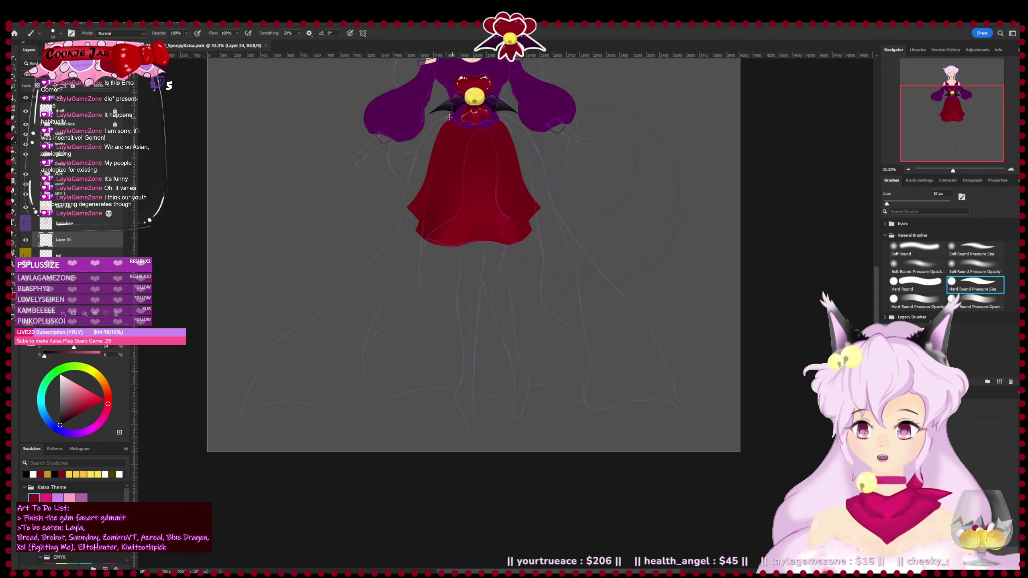
left_click_drag(449, 118, 398, 272)
key("ctrl+z")
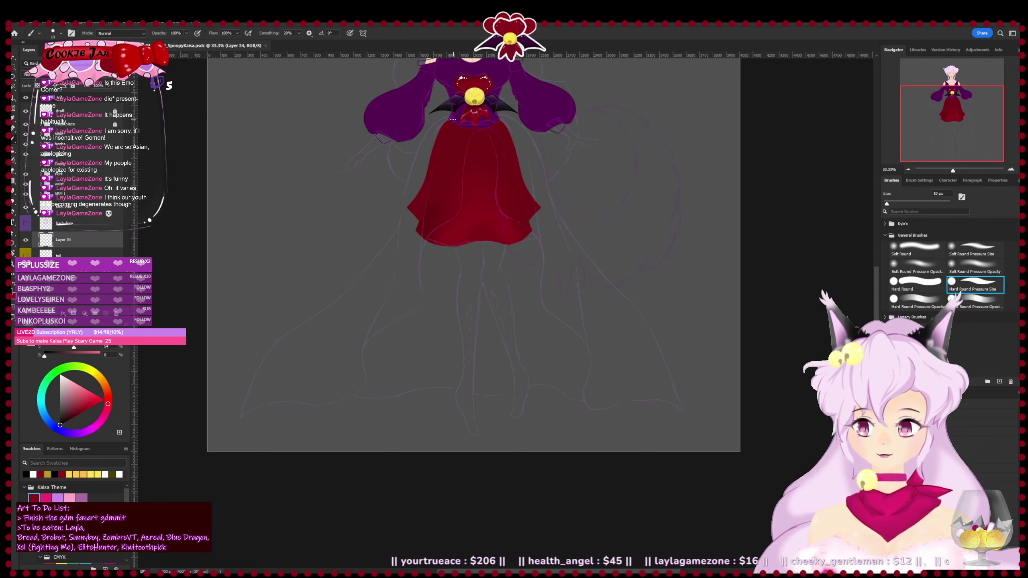
left_click_drag(452, 118, 399, 272)
key("ctrl+z")
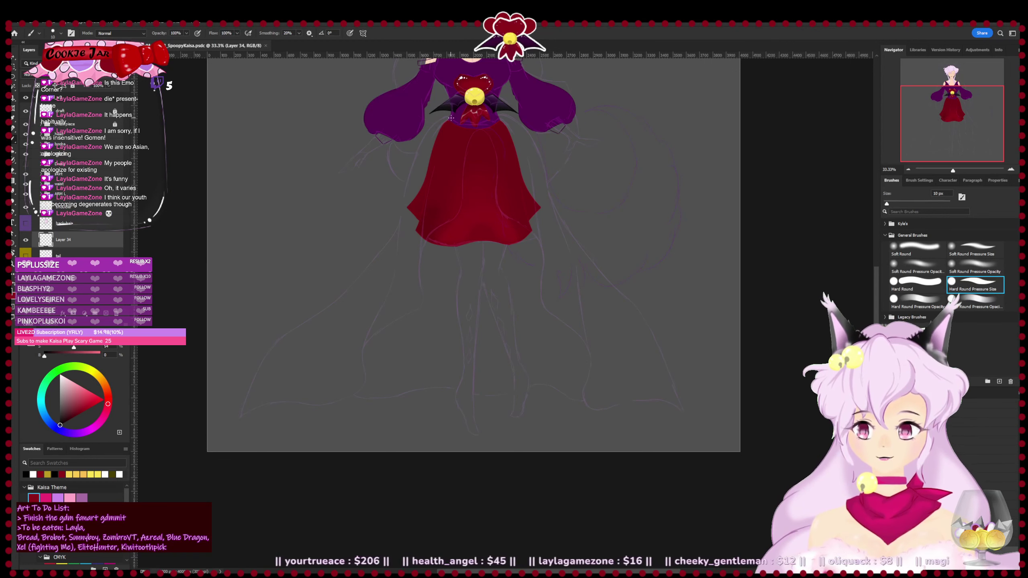
mouse_move(448, 117)
left_mouse_down()
mouse_move(403, 211)
mouse_move(390, 318)
mouse_move(398, 245)
mouse_move(281, 389)
left_mouse_up()
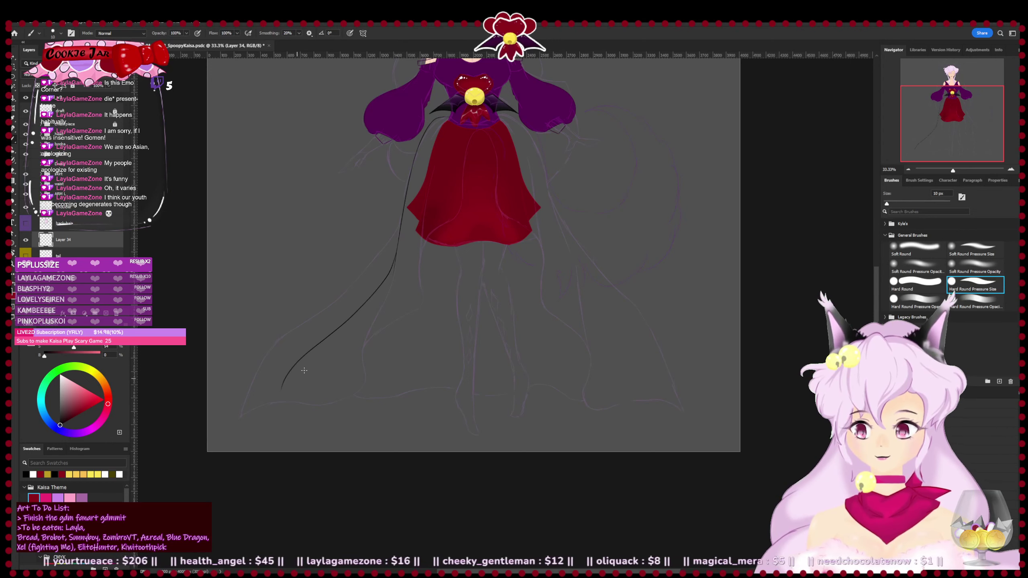
- Try sketching the train's pointed left hem corner and joining it to the outer line on Layer 34
left_click_drag(242, 418, 331, 414)
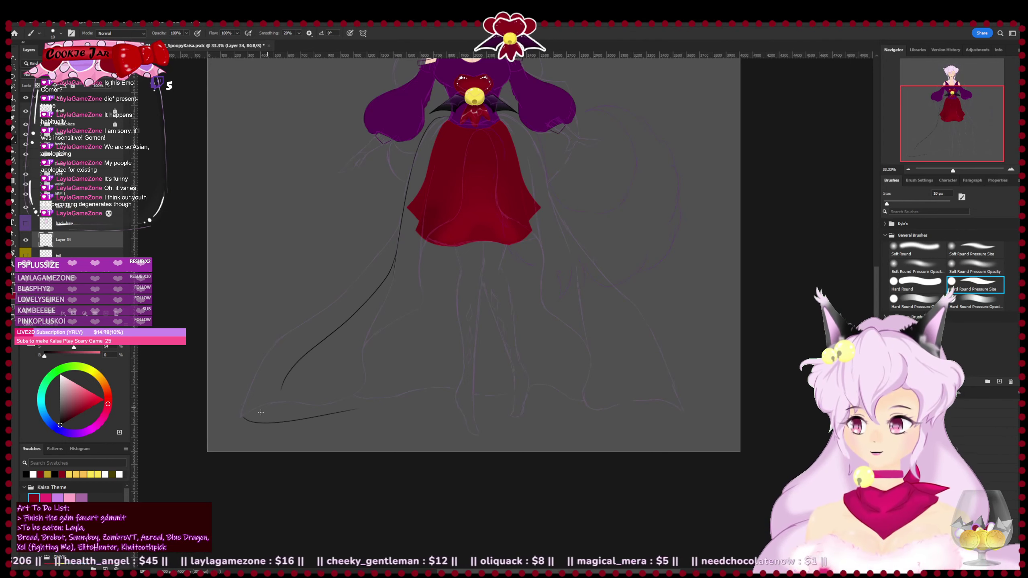
mouse_move(242, 418)
left_mouse_down()
mouse_move(298, 376)
mouse_move(250, 404)
left_mouse_up()
key("e")
key("b")
key("ctrl+z")
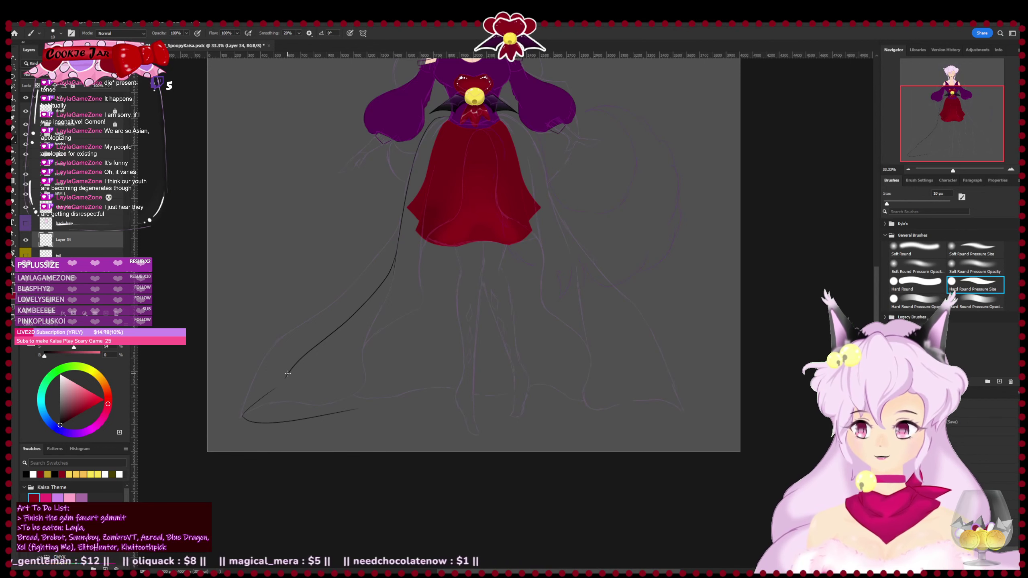
left_click_drag(287, 374, 281, 393)
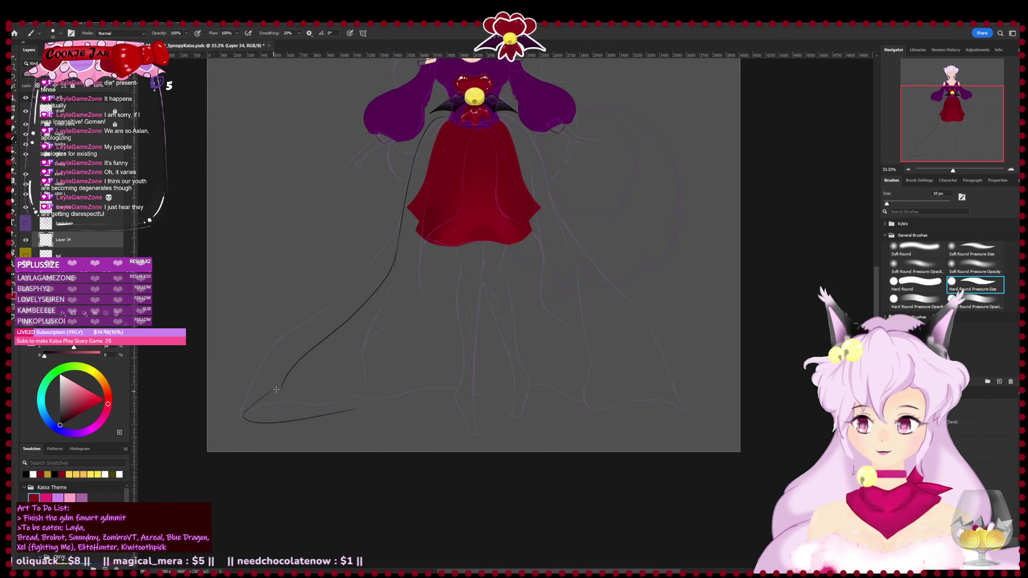
- Erase the stray overlapping strokes where the train's outer line meets the left hem corner
key("ctrl+plus")
key("ctrl+plus")
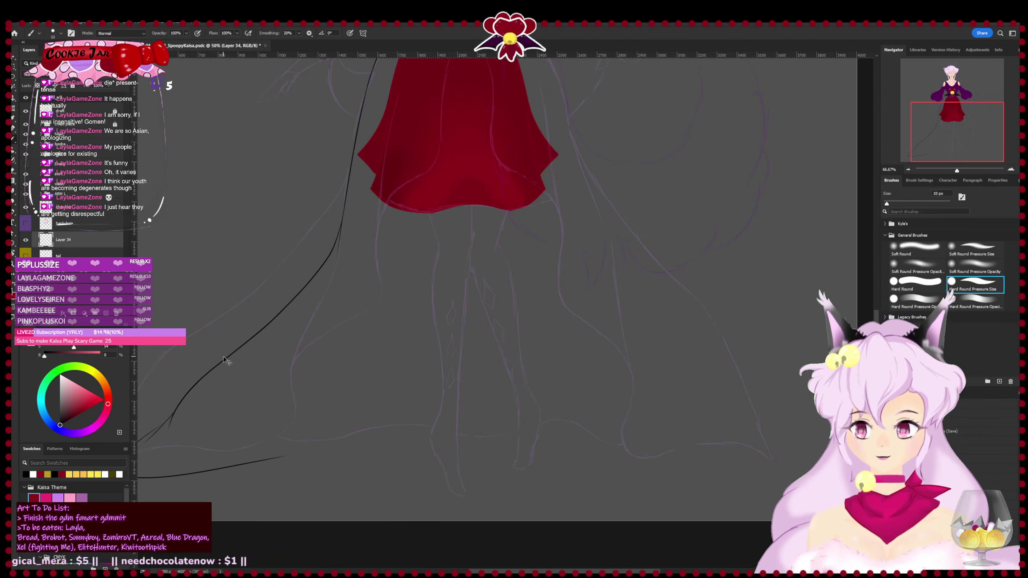
left_click_drag(265, 423, 561, 325)
key("e")
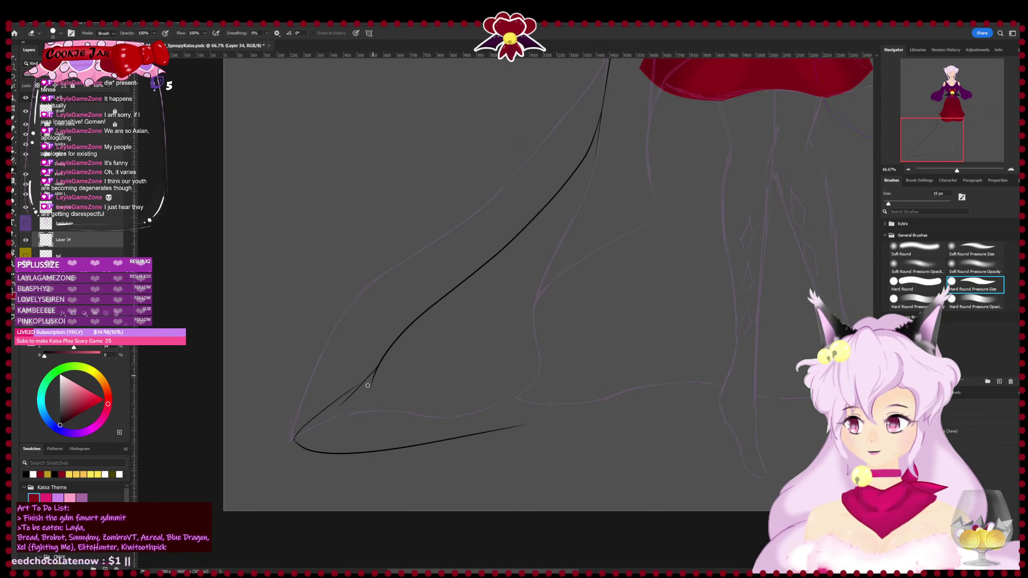
left_click_drag(373, 380, 379, 370)
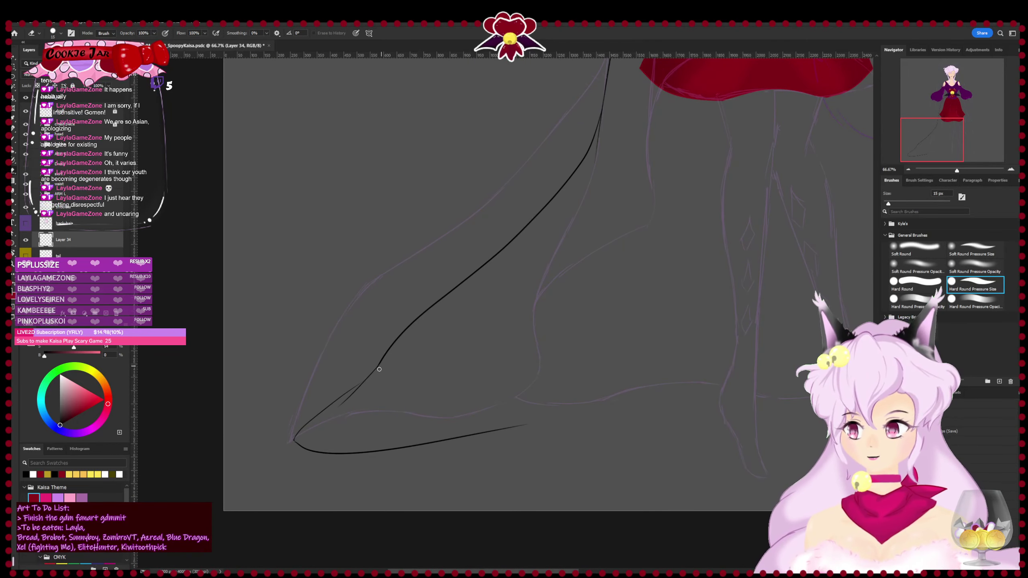
mouse_move(349, 402)
left_mouse_down()
mouse_move(392, 354)
mouse_move(339, 402)
left_mouse_up()
key("b")
key("e")
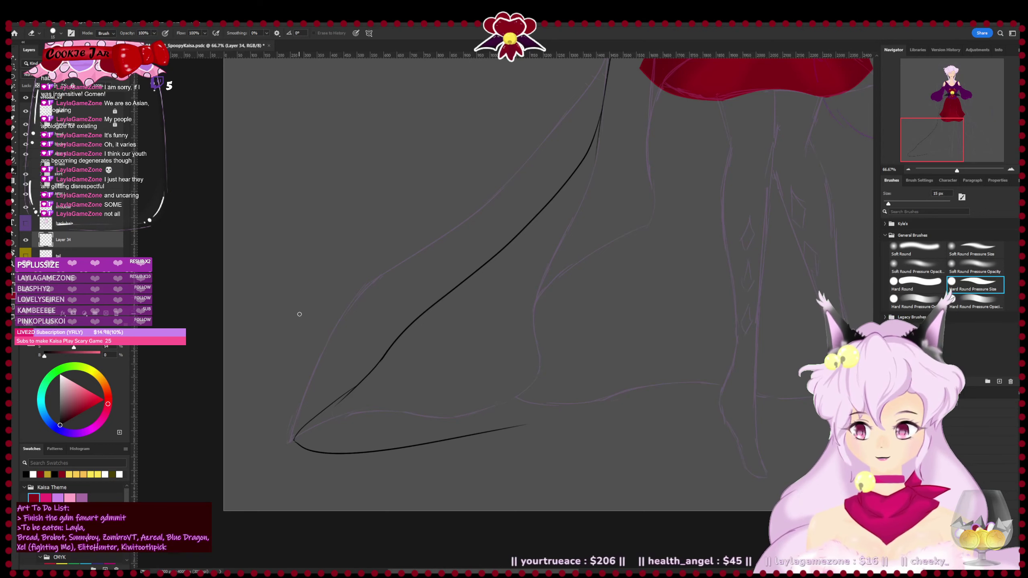
- Extend the left hem line with a short upward curve toward the draft's inner hem line
key("ctrl+minus")
left_click_drag(497, 391, 390, 399)
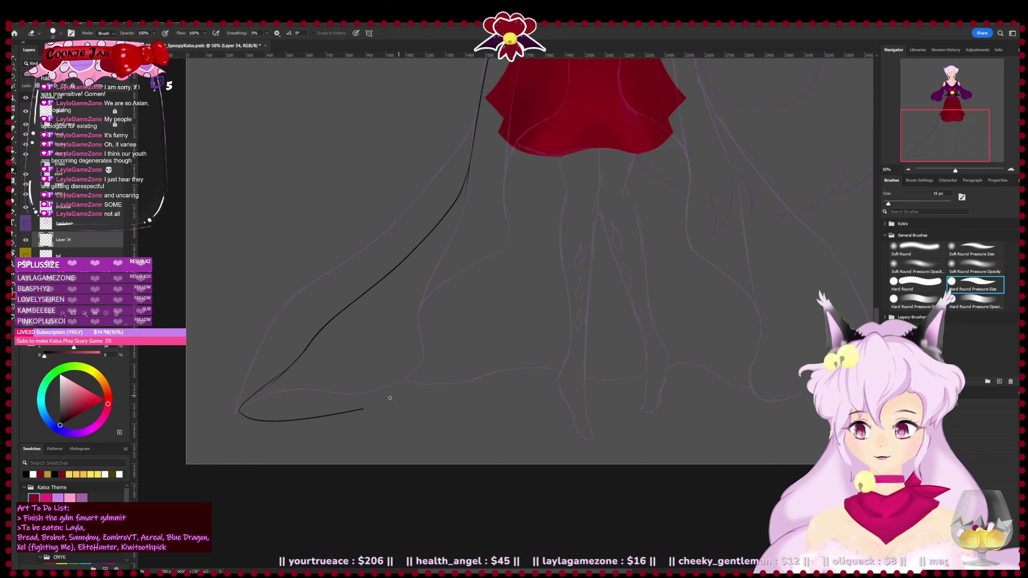
key("b")
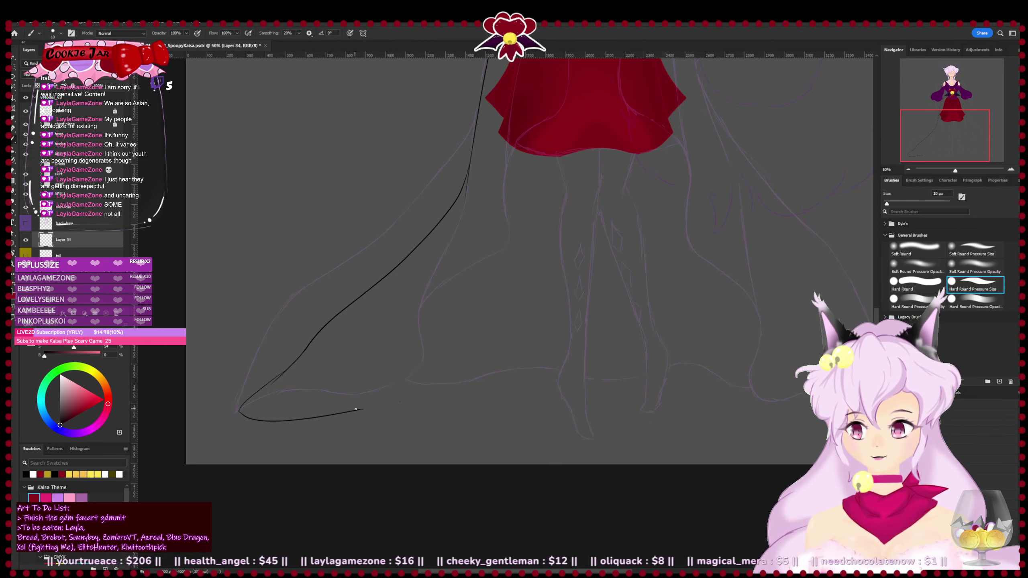
left_click_drag(407, 378, 374, 398)
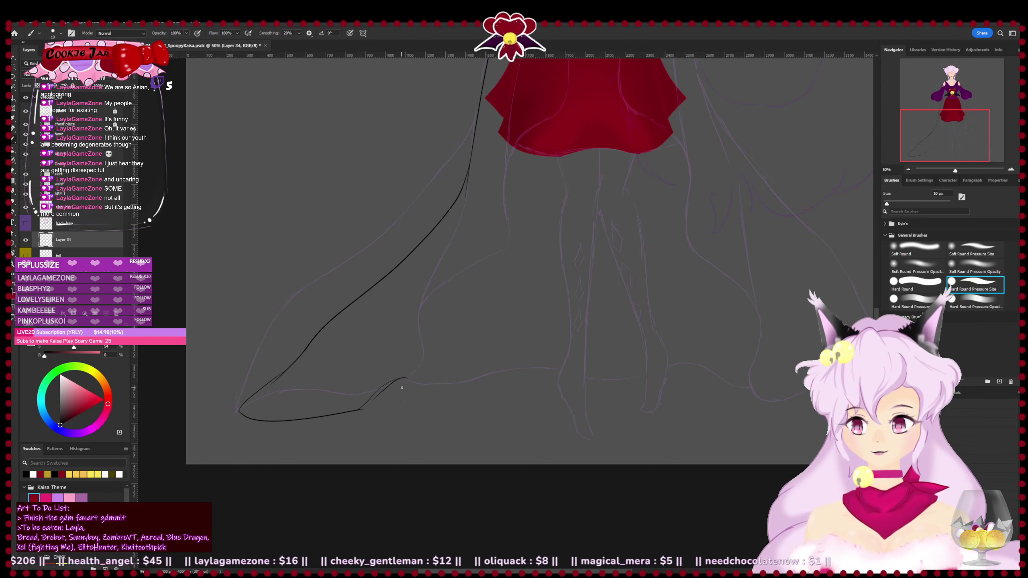
- Undo the hem strokes and the lower train line, back to the upper outer line near the waist
key("ctrl+z")
key("ctrl+z")
key("ctrl+z")
key("ctrl+z")
key("ctrl+z")
key("ctrl+z")
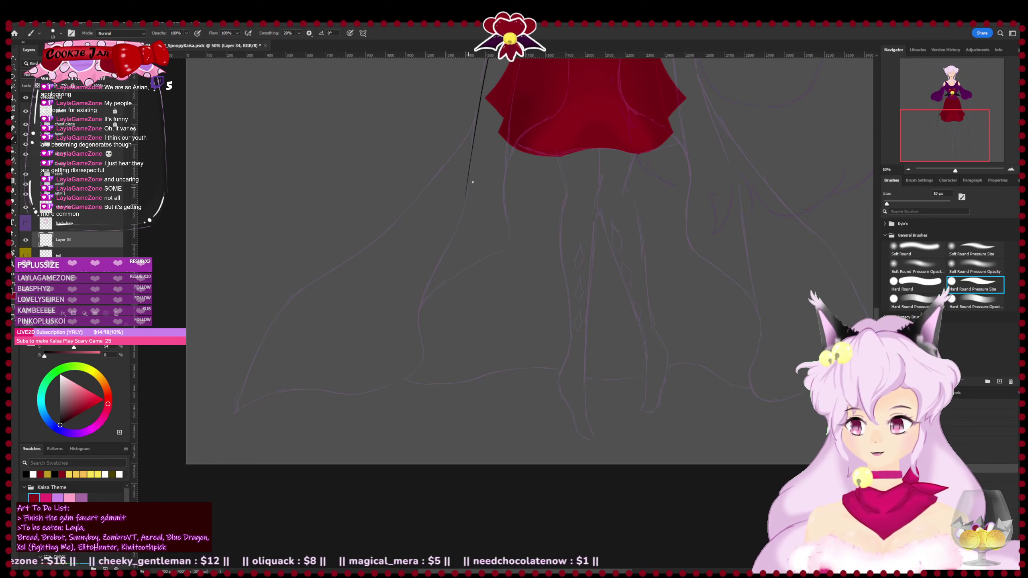
- Draw the train's left outer line from the skirt's side, and a wavy hem line from the left corner past the feet
mouse_move(469, 160)
left_mouse_down()
mouse_move(452, 193)
mouse_move(284, 352)
mouse_move(255, 402)
mouse_move(269, 413)
mouse_move(433, 377)
left_mouse_up()
key("ctrl+z")
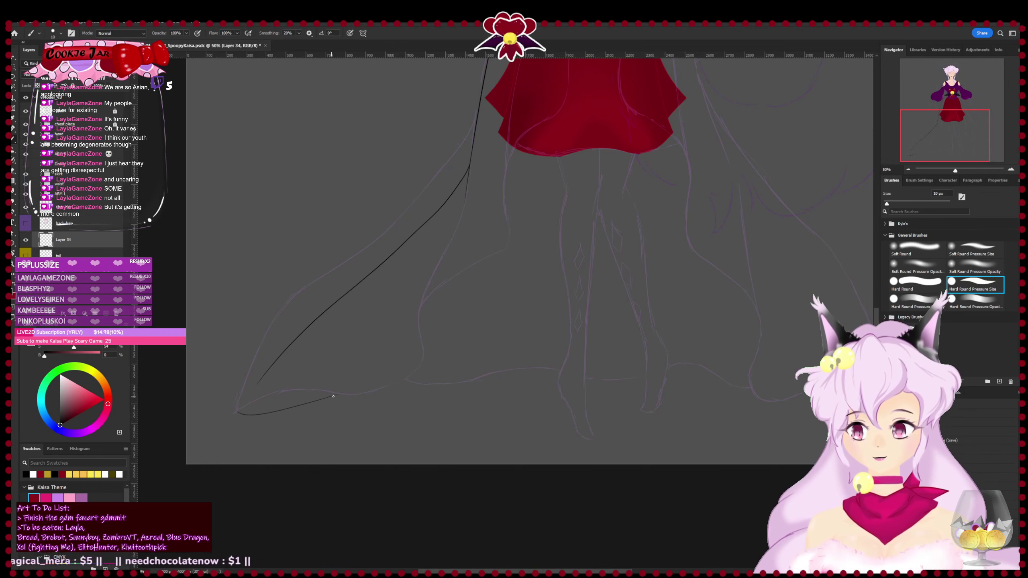
mouse_move(333, 398)
left_mouse_down()
mouse_move(571, 376)
mouse_move(514, 396)
mouse_move(428, 380)
mouse_move(565, 371)
left_mouse_up()
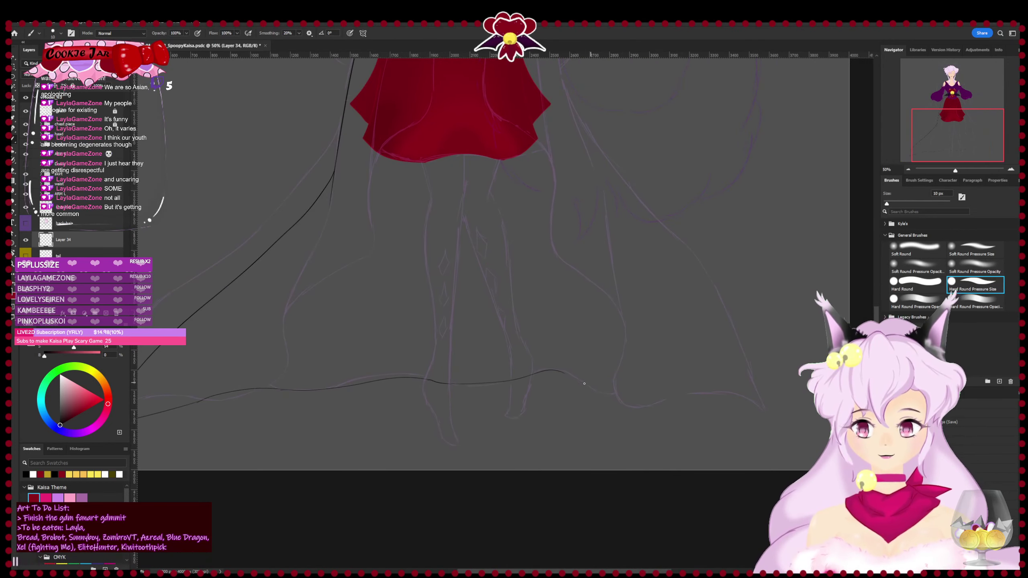
key("ctrl+z")
mouse_move(425, 380)
left_mouse_down()
mouse_move(463, 386)
mouse_move(554, 372)
mouse_move(634, 405)
left_mouse_up()
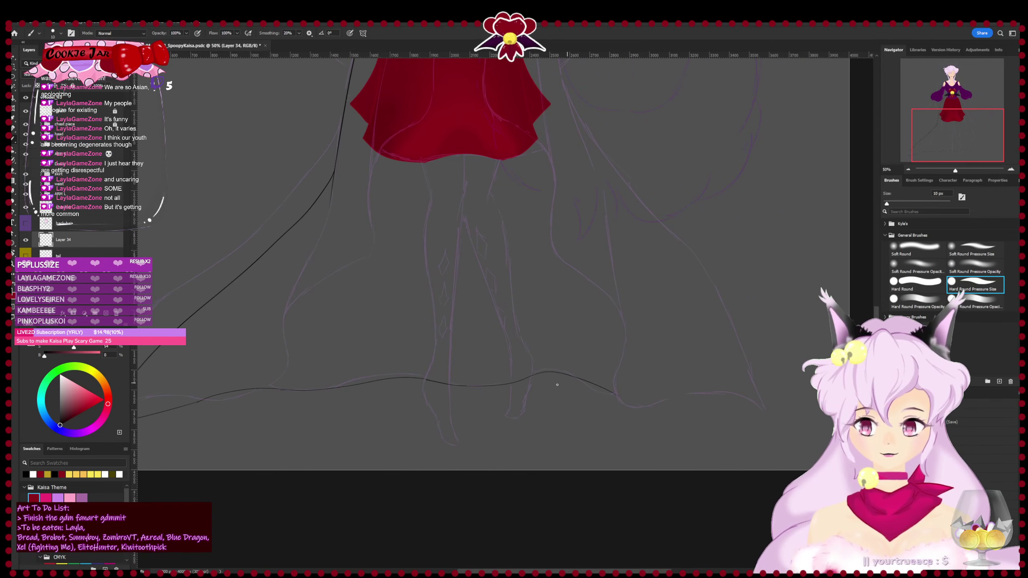
key("ctrl+z")
left_click_drag(429, 380, 601, 386)
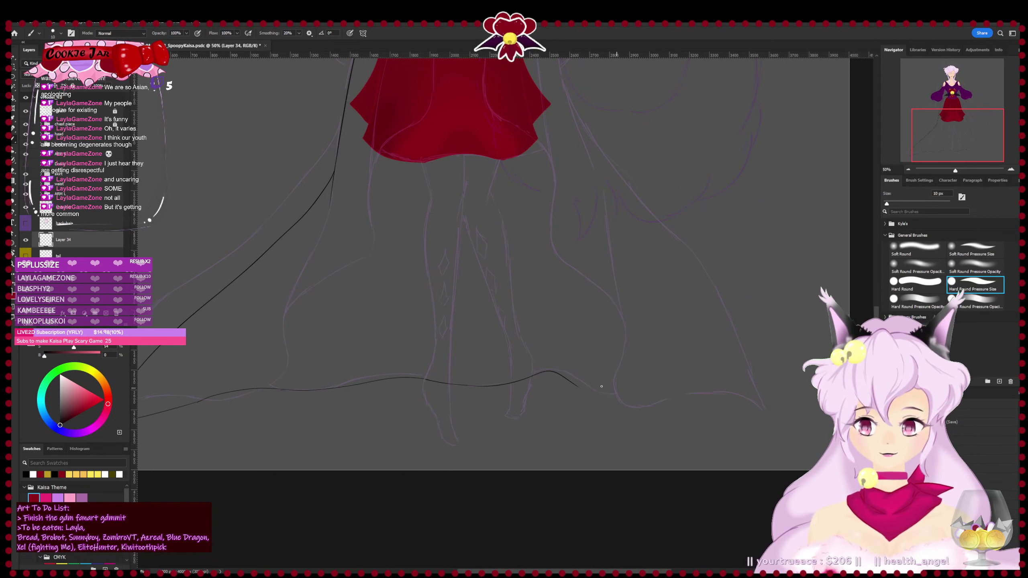
- Extend the train's left outer line so that it meets the hem at the pointed left corner
left_click_drag(316, 403, 395, 395)
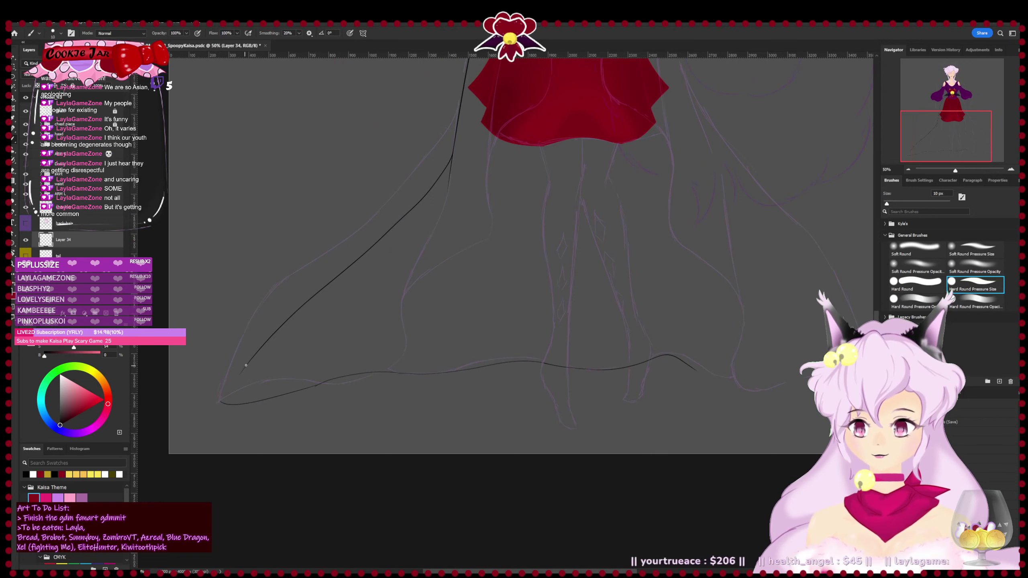
left_click_drag(246, 366, 219, 406)
left_click_drag(243, 368, 223, 401)
key("ctrl+z")
- Erase the stray stroke ends at the left hem corner, clean the hem's lower edge, and save the document
mouse_move(445, 413)
left_mouse_down()
mouse_move(569, 375)
mouse_move(611, 374)
left_mouse_up()
key("ctrl+plus")
key("ctrl+plus")
key("e")
key("e")
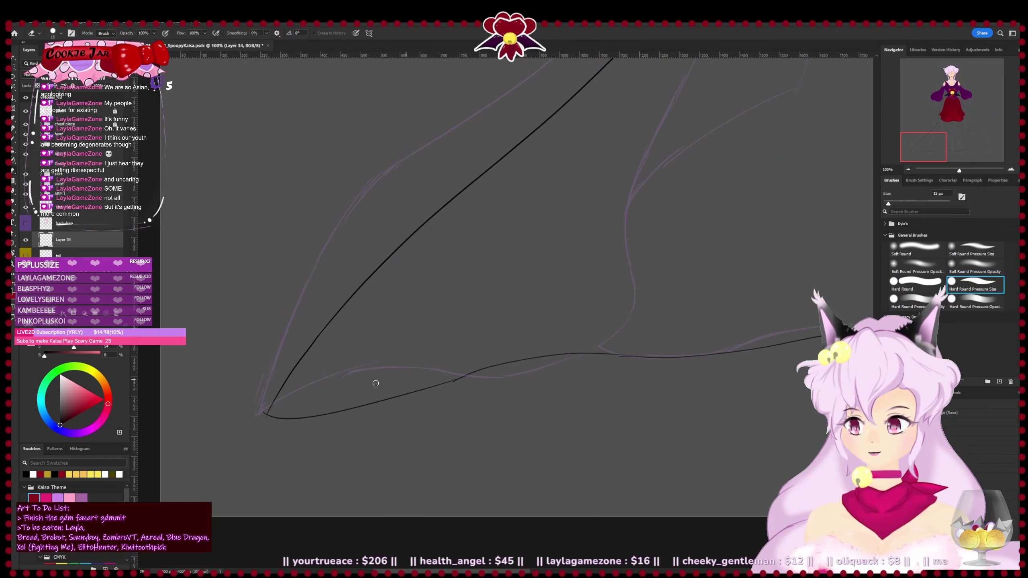
left_click_drag(263, 408, 265, 420)
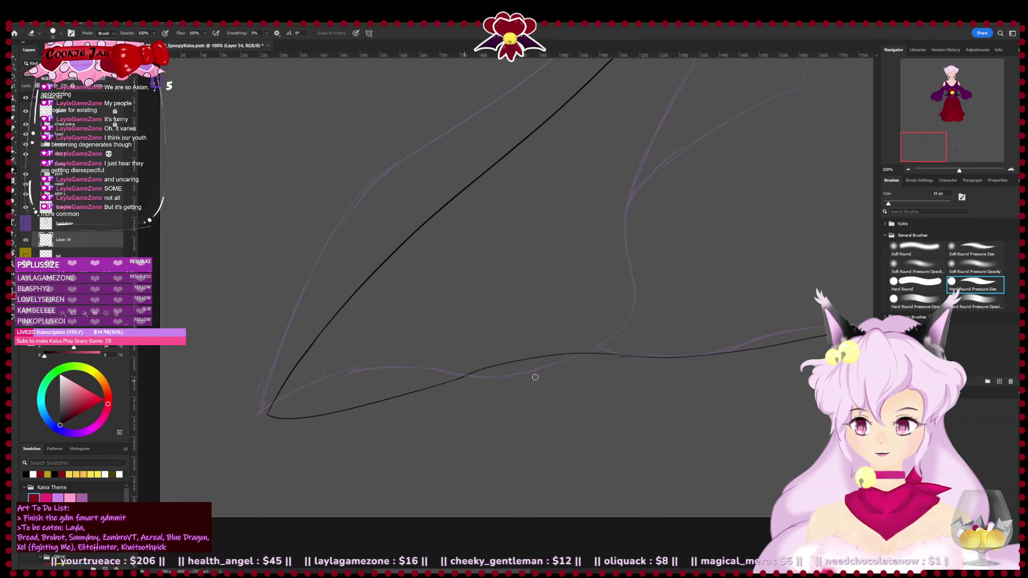
left_click_drag(534, 377, 424, 402)
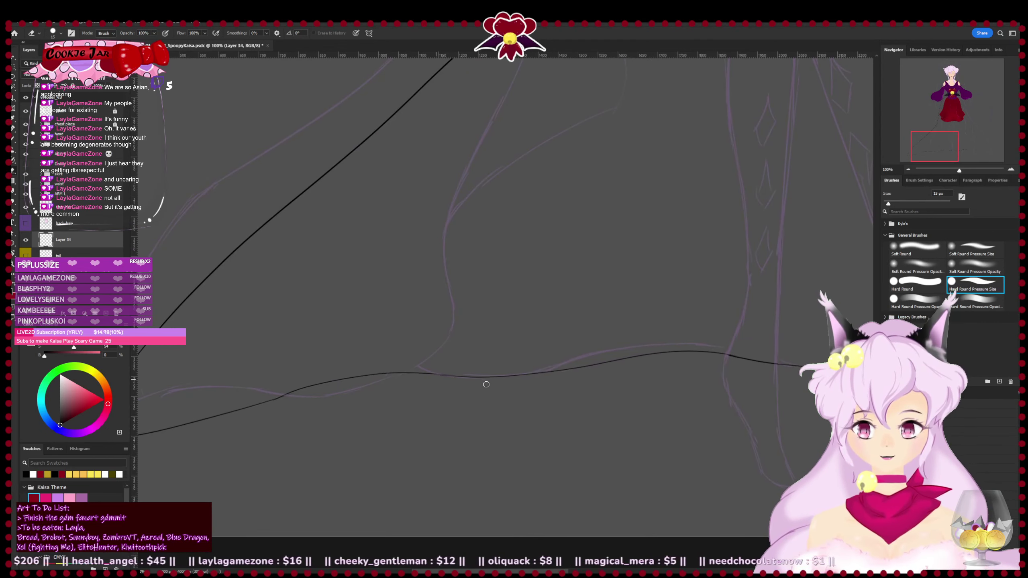
key("ctrl+minus")
left_click_drag(555, 345, 232, 424)
key("ctrl+s")
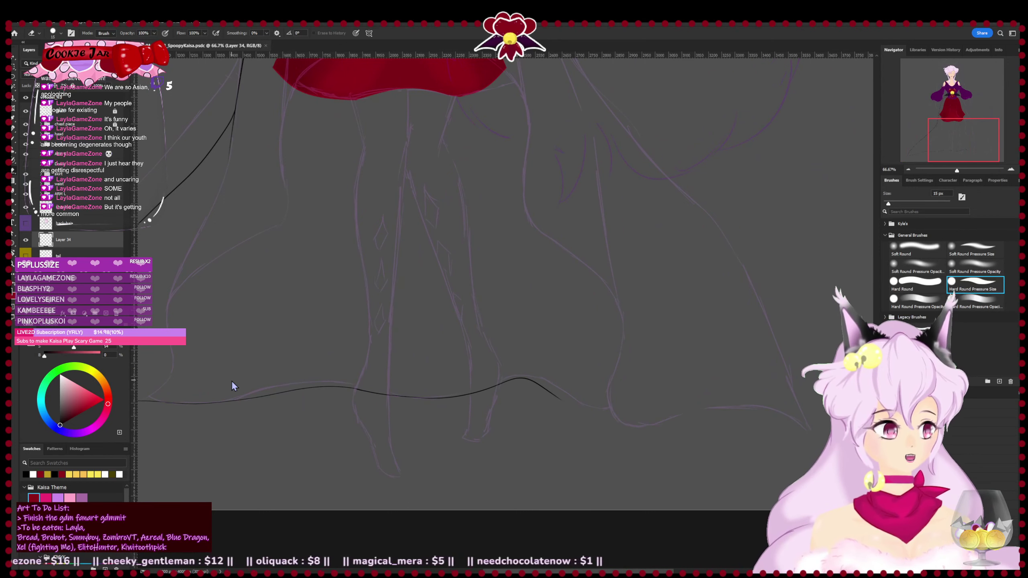
- Erase the right end of the hem line back to the area between the feet, enlarging the eraser to 30 px
left_click_drag(366, 358, 277, 372)
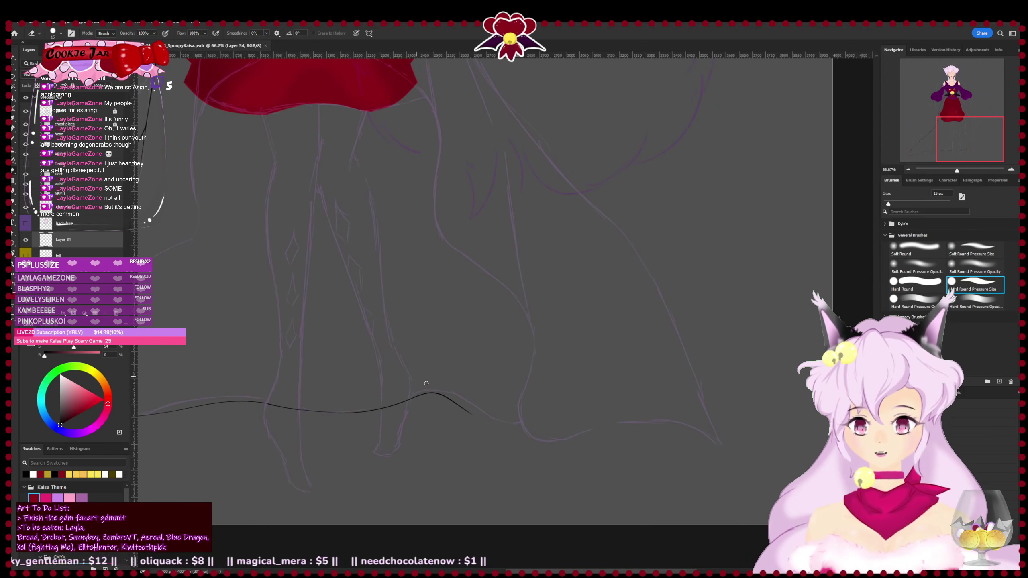
left_click_drag(466, 417, 425, 399)
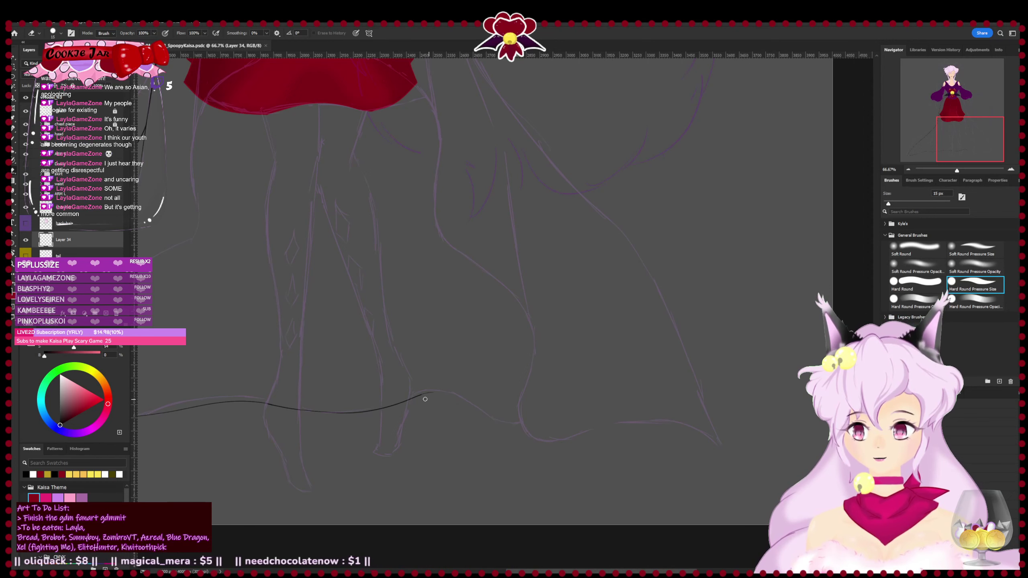
key("bracketright")
key("bracketright")
key("bracketright")
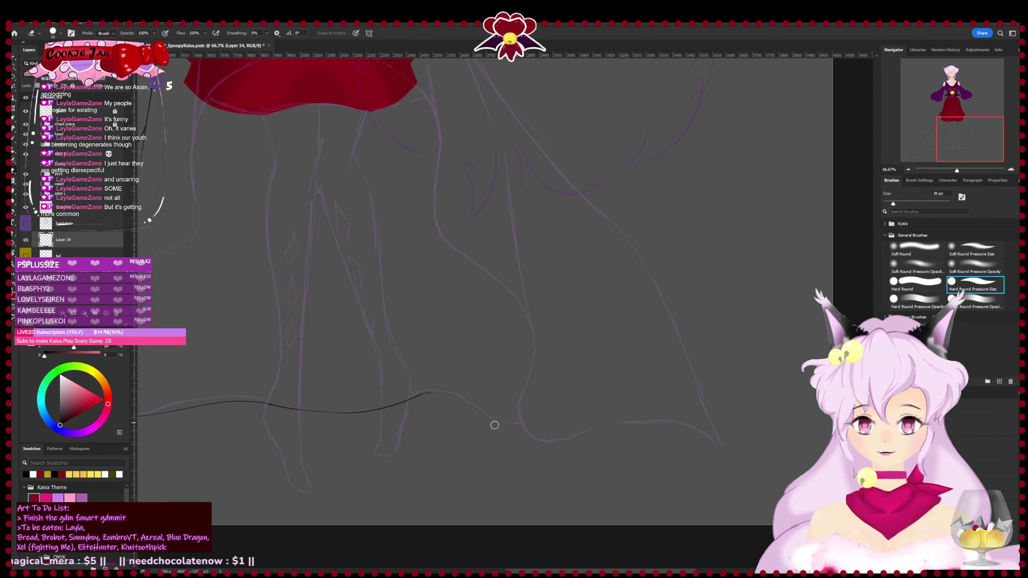
mouse_move(449, 406)
left_mouse_down()
mouse_move(309, 419)
mouse_move(390, 398)
mouse_move(486, 396)
left_mouse_up()
key("b")
key("ctrl+z")
left_click_drag(329, 414, 461, 404)
key("ctrl+z")
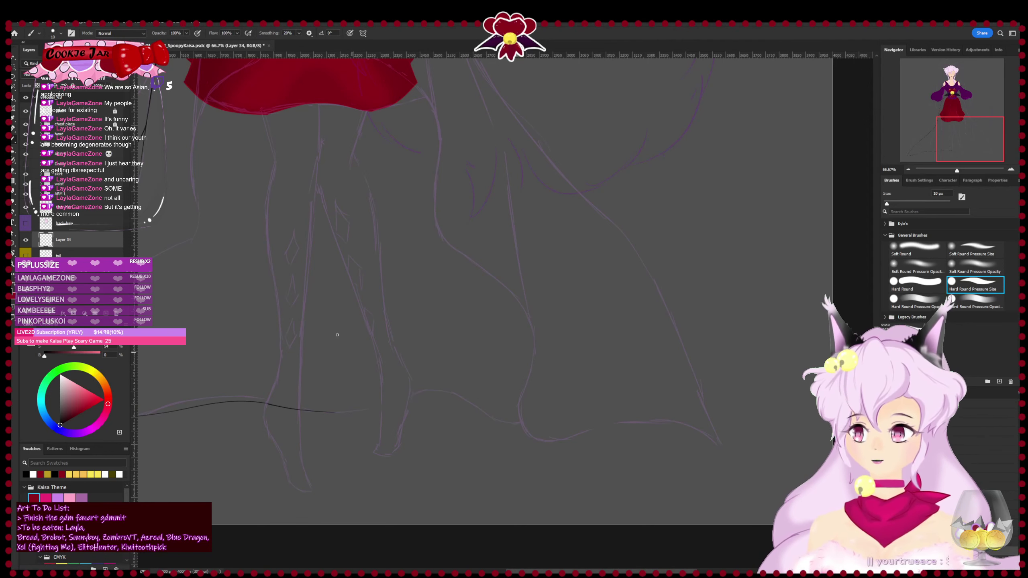
- Redraw the hem's right section as one long curve from the train's right corner back toward the feet, and save
key("r")
mouse_move(358, 255)
left_mouse_down()
mouse_move(613, 164)
mouse_move(514, 119)
mouse_move(505, 149)
left_mouse_up()
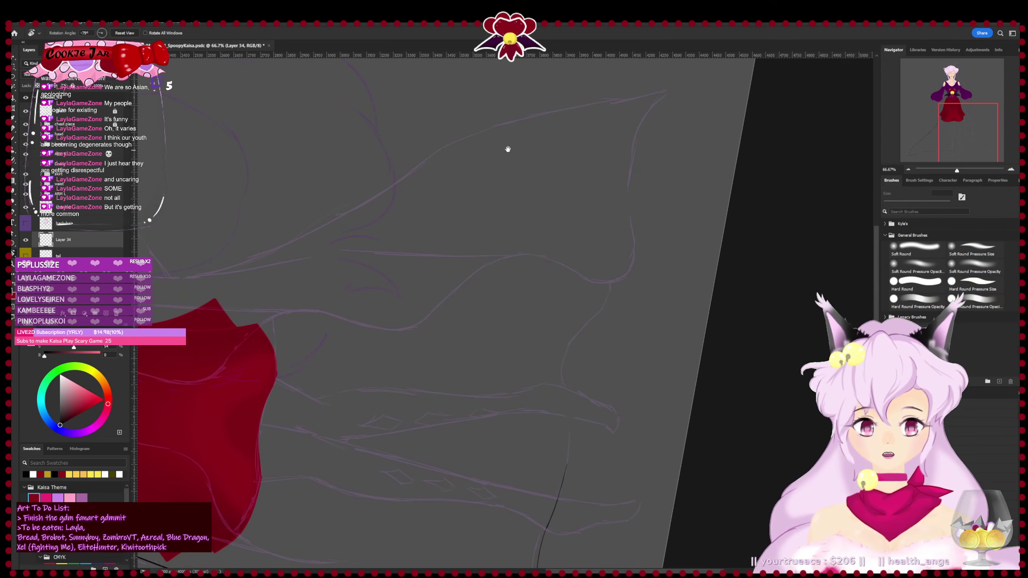
mouse_move(668, 90)
left_mouse_down()
mouse_move(672, 130)
mouse_move(598, 307)
left_mouse_up()
key("ctrl+z")
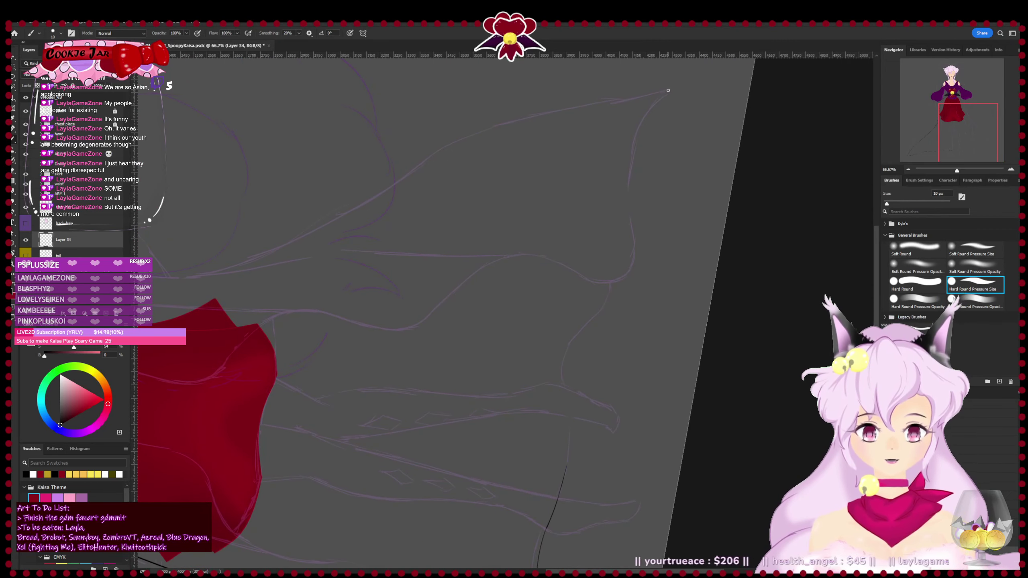
left_click_drag(668, 90, 577, 391)
key("ctrl+z")
mouse_move(670, 90)
left_mouse_down()
mouse_move(643, 230)
mouse_move(558, 407)
mouse_move(573, 466)
left_mouse_up()
key("ctrl+z")
mouse_move(670, 90)
left_mouse_down()
mouse_move(591, 325)
mouse_move(571, 480)
left_mouse_up()
key("ctrl+s")
- Bridge the gap between the left and right hem sections near the feet, and save the document
key("r")
mouse_move(785, 271)
left_mouse_down()
mouse_move(789, 319)
mouse_move(620, 486)
left_mouse_up()
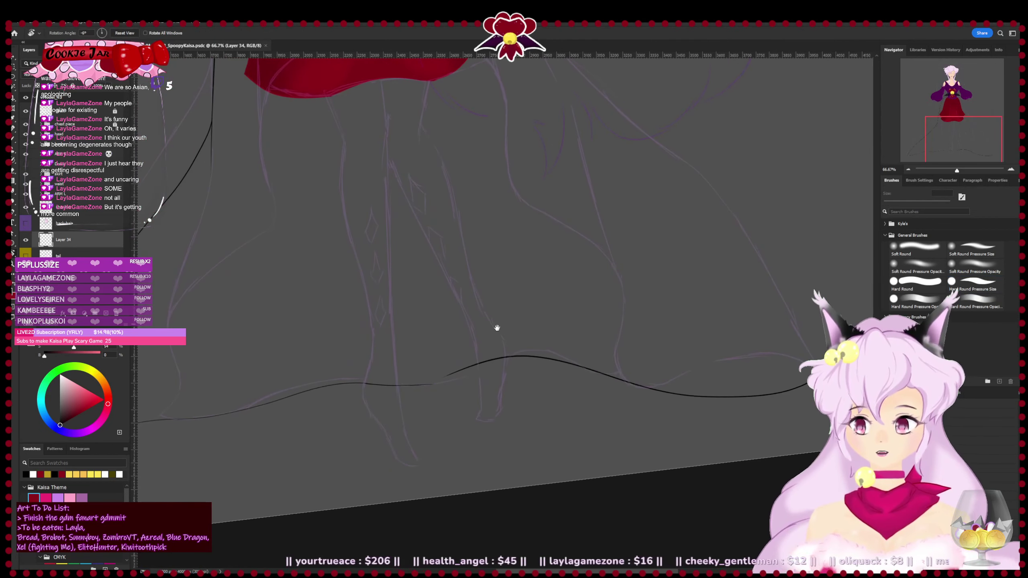
key("b")
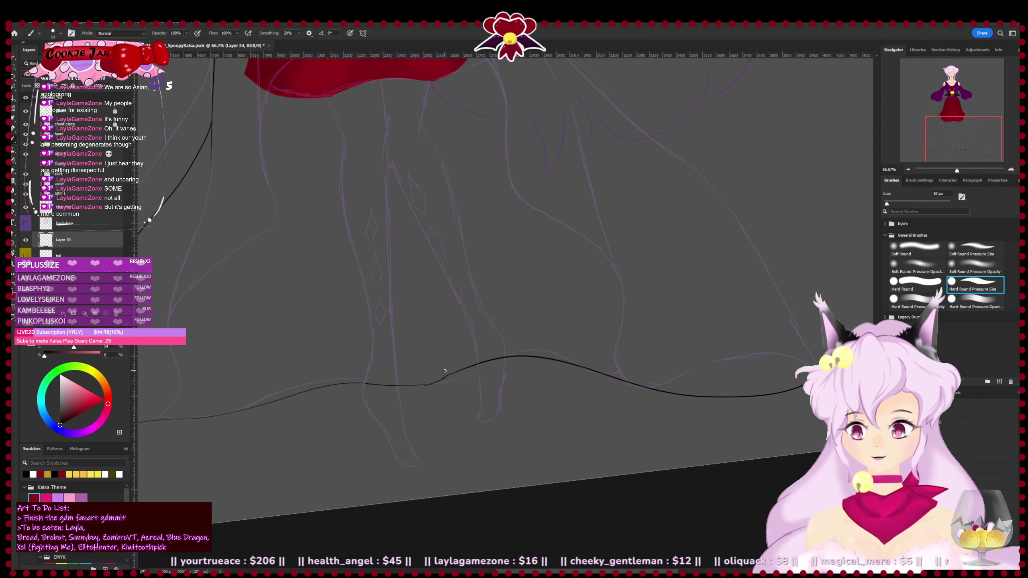
key("r")
left_click_drag(659, 336, 662, 352)
key("ctrl+s")
- Thin the uneven overlap where the two hem sections join, reducing the eraser to 25 px for the finer part
key("ctrl+plus")
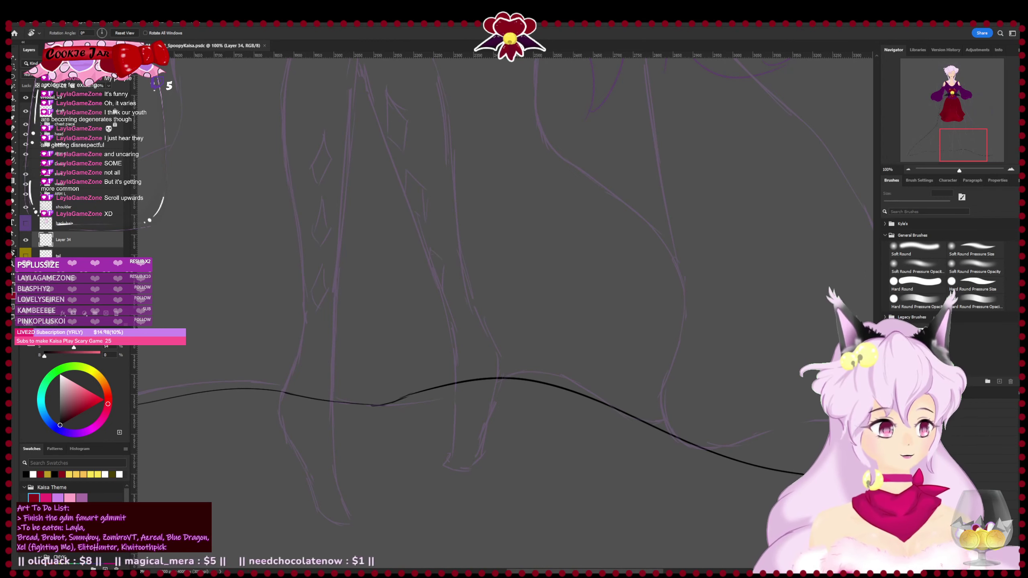
left_click_drag(363, 381, 452, 330)
key("ctrl+plus")
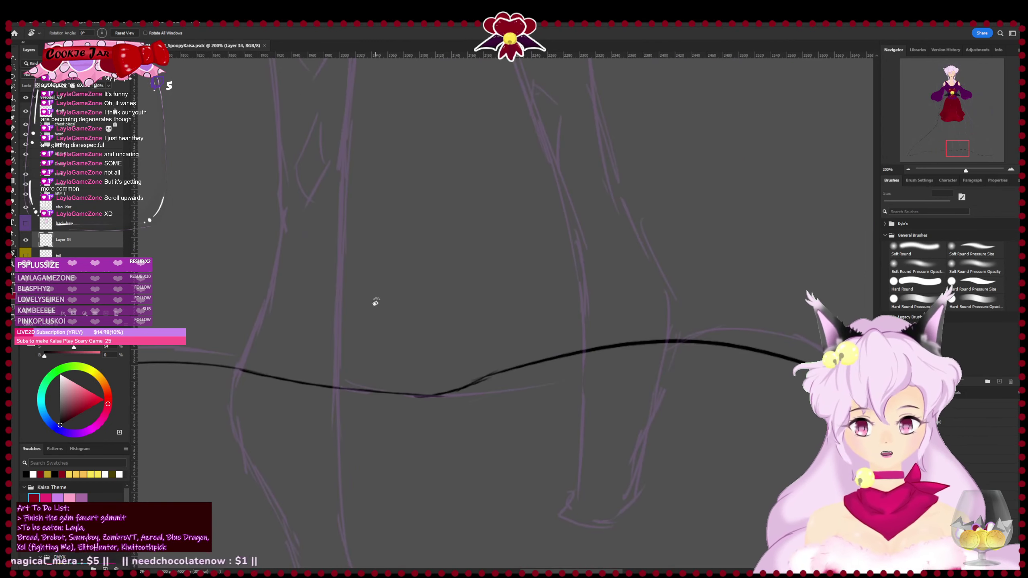
key("e")
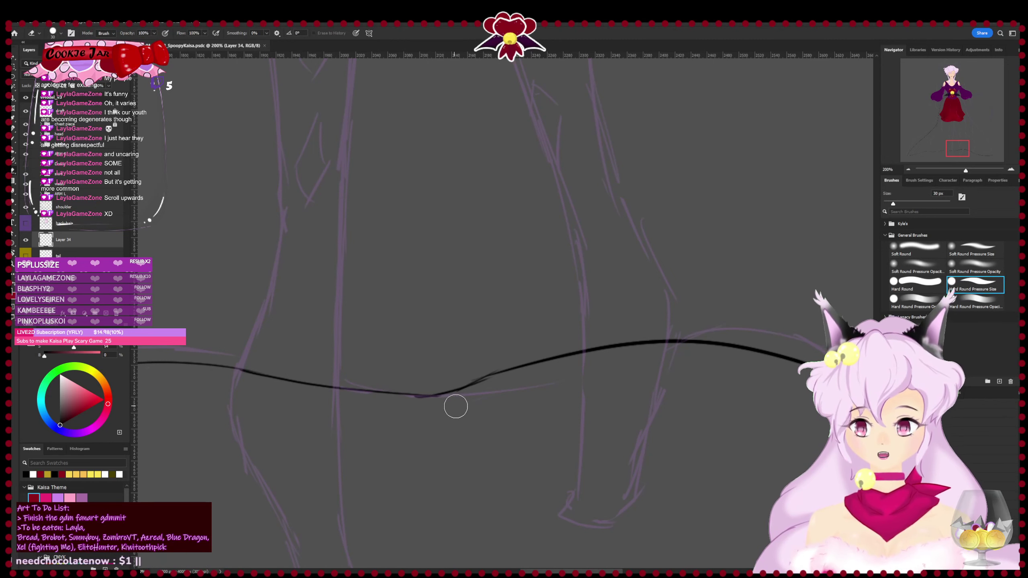
mouse_move(411, 412)
left_mouse_down()
mouse_move(468, 400)
mouse_move(500, 358)
left_mouse_up()
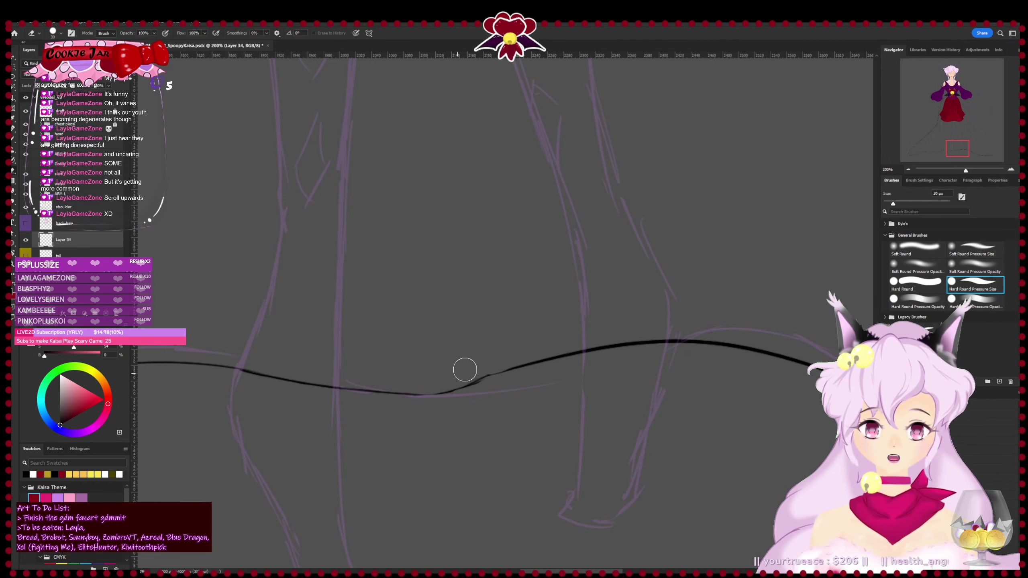
key("bracketleft")
key("bracketleft")
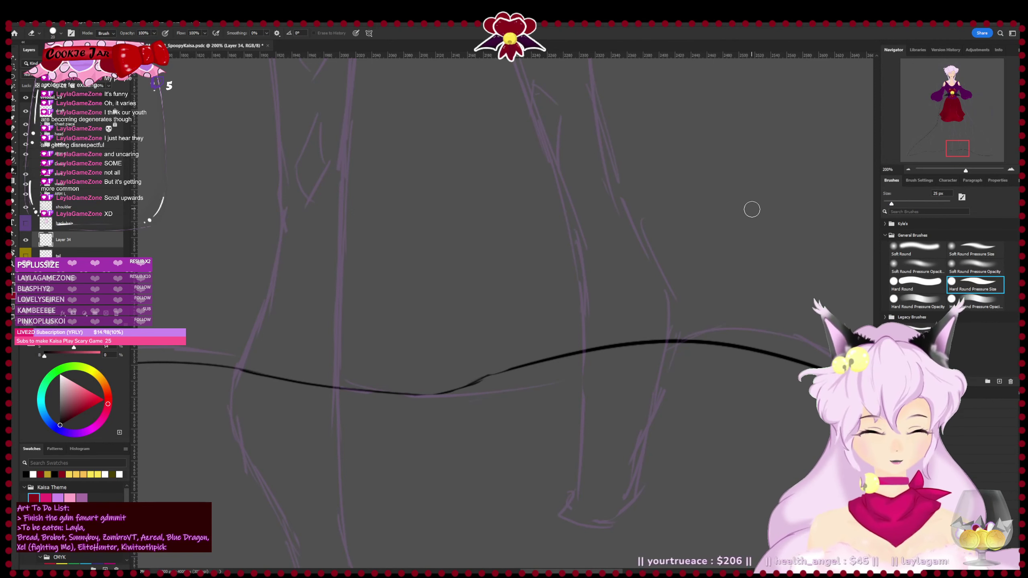
left_click_drag(508, 372, 466, 389)
- Redraw the join between the two hem sections as a smooth curve and trim its edge
key("b")
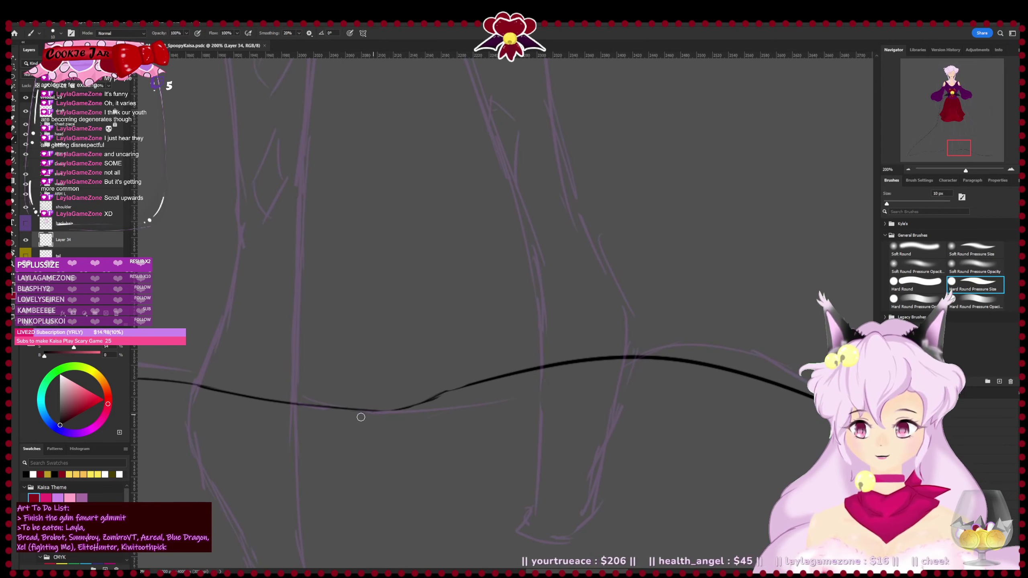
mouse_move(369, 411)
left_mouse_down()
mouse_move(466, 382)
mouse_move(419, 405)
mouse_move(452, 389)
left_mouse_up()
key("e")
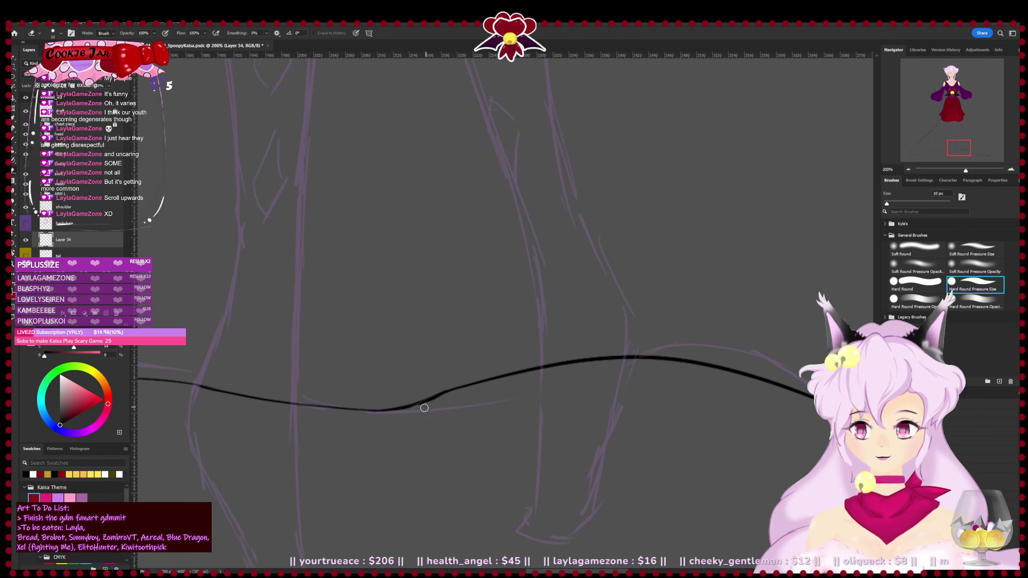
- Draw a short stroke curving up from the hem's right end to form the train's right corner
key("ctrl+minus")
key("ctrl+minus")
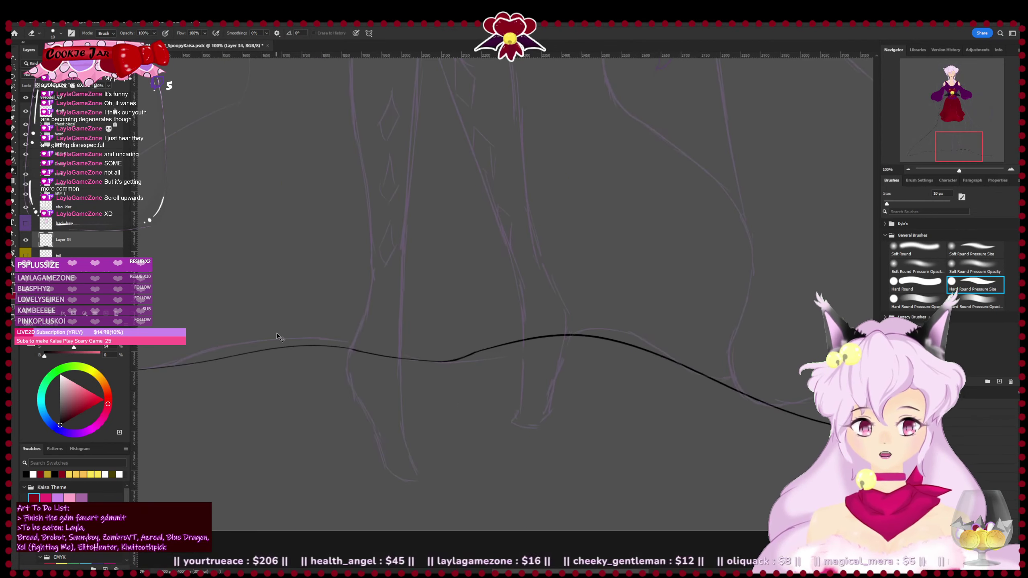
scroll(574, 337, "down", 2)
scroll(574, 337, "right", 3)
key("b")
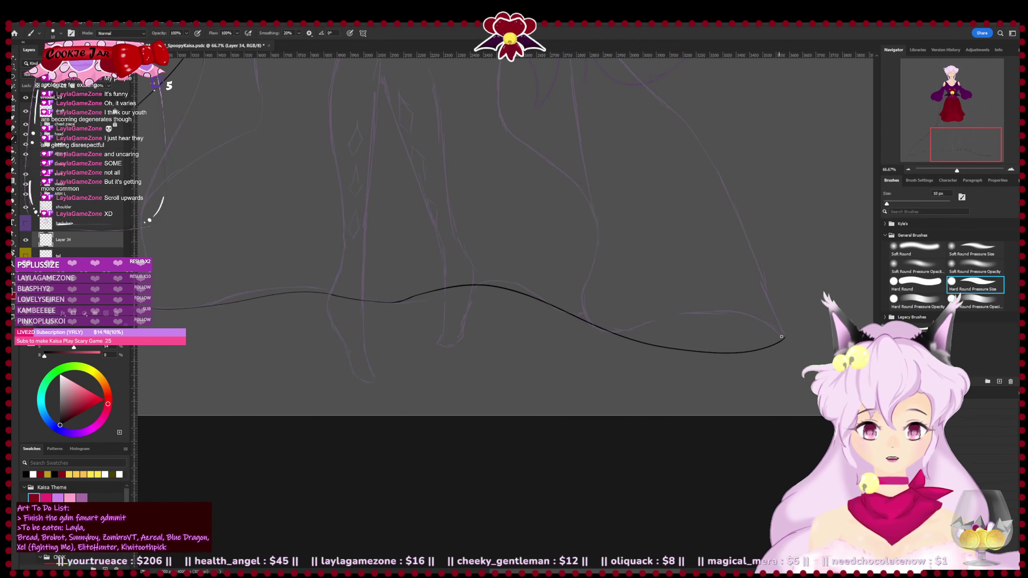
left_click_drag(785, 337, 746, 295)
- Draw the upper part of the train's right outer line from the waist down past the red skirt's side
left_click_drag(485, 309, 511, 515)
key("ctrl+minus")
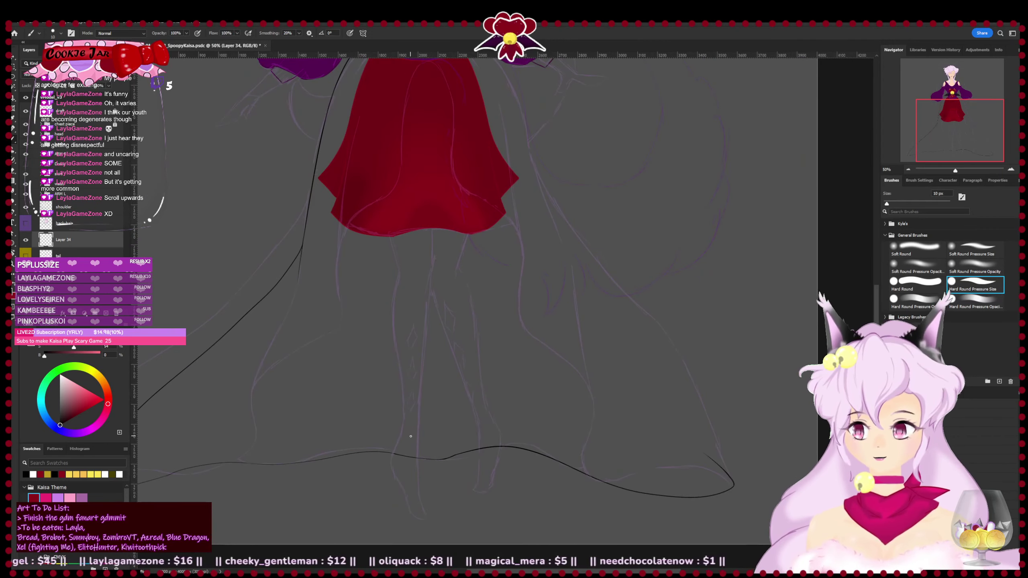
key("r")
left_click_drag(718, 259, 624, 353)
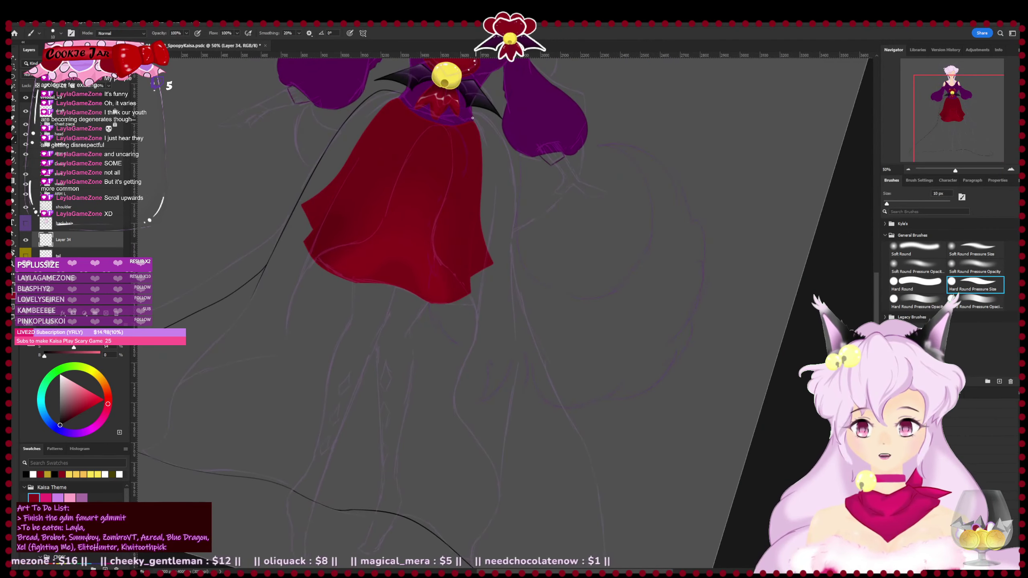
left_click_drag(473, 115, 515, 246)
key("ctrl+z")
mouse_move(473, 116)
left_mouse_down()
mouse_move(504, 151)
mouse_move(508, 315)
left_mouse_up()
key("ctrl+z")
left_click_drag(474, 115, 493, 315)
- Continue the train's right outer line in one sweeping curve down to the right hem corner, retrying until it fits
key("space")
left_click_drag(540, 417, 484, 224)
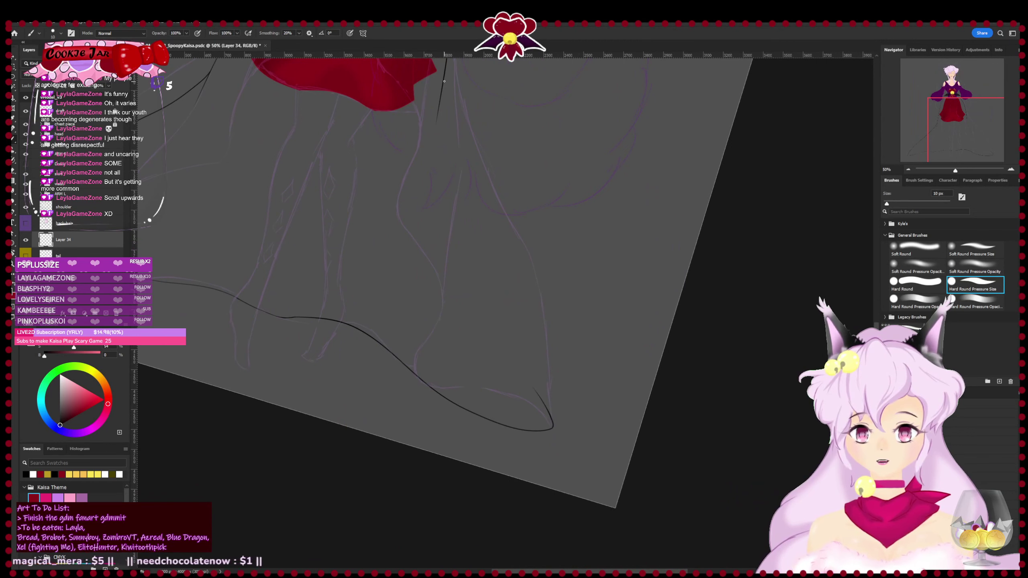
left_click_drag(448, 108, 553, 368)
key("ctrl+z")
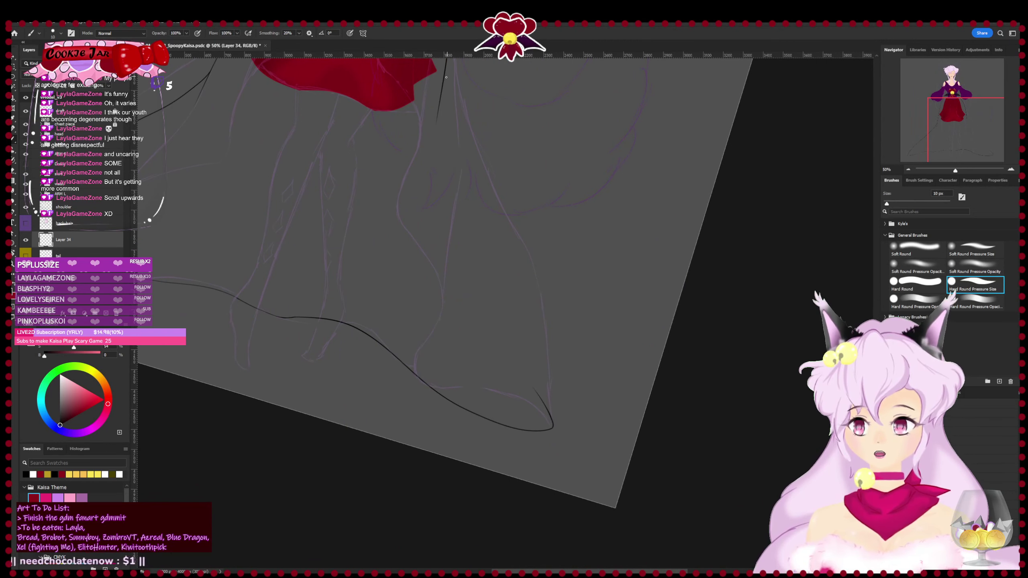
left_click_drag(445, 90, 544, 438)
key("ctrl+z")
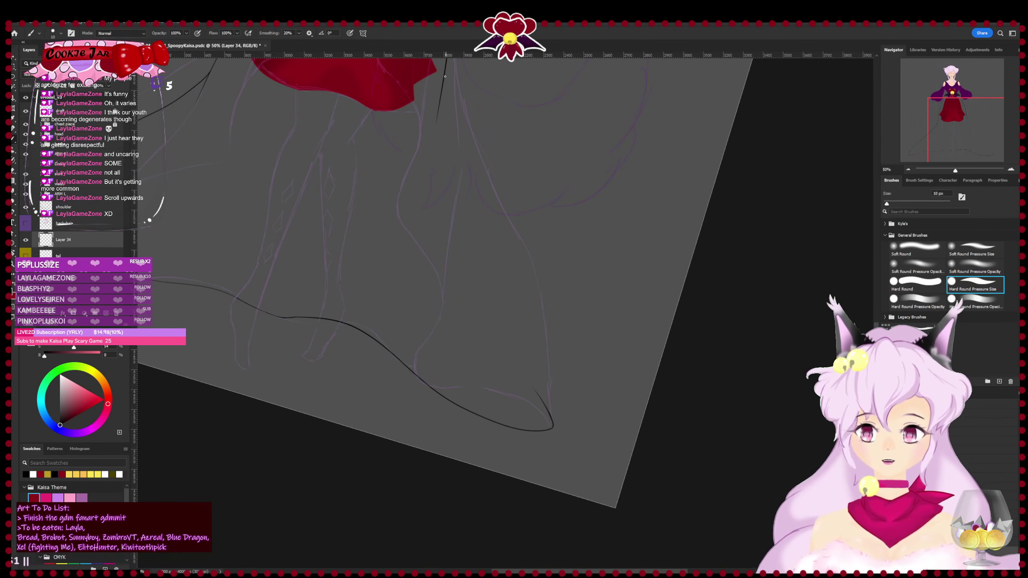
left_click_drag(444, 99, 546, 365)
key("ctrl+z")
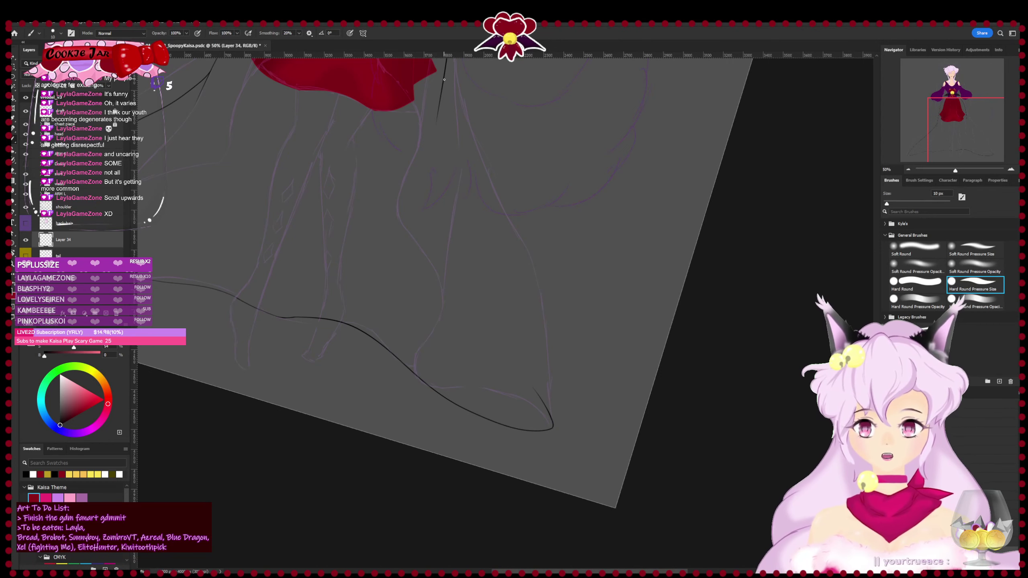
mouse_move(445, 80)
left_mouse_down()
mouse_move(450, 168)
mouse_move(551, 417)
left_mouse_up()
key("ctrl+z")
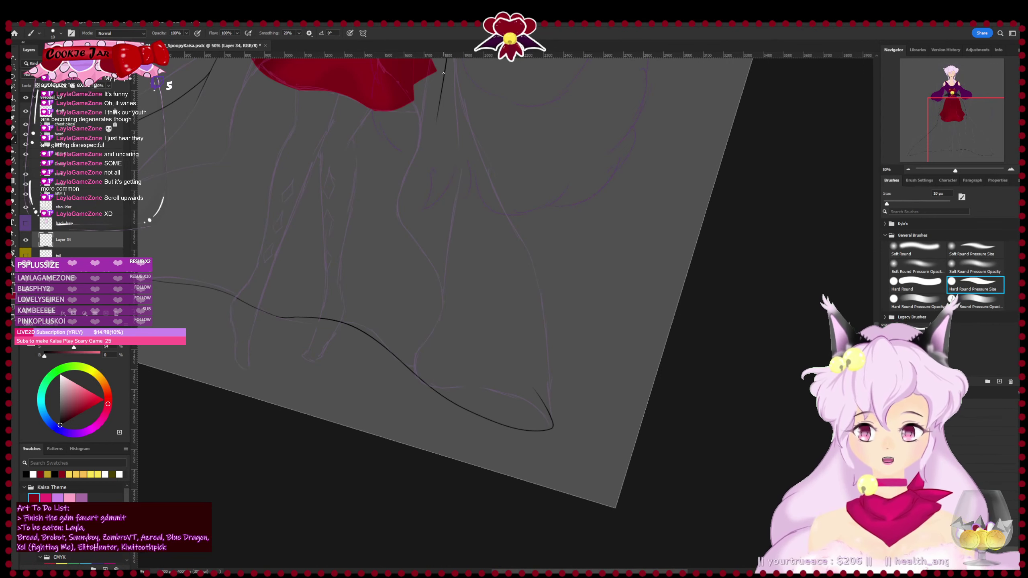
mouse_move(444, 77)
left_mouse_down()
mouse_move(450, 196)
mouse_move(548, 409)
left_mouse_up()
key("ctrl+z")
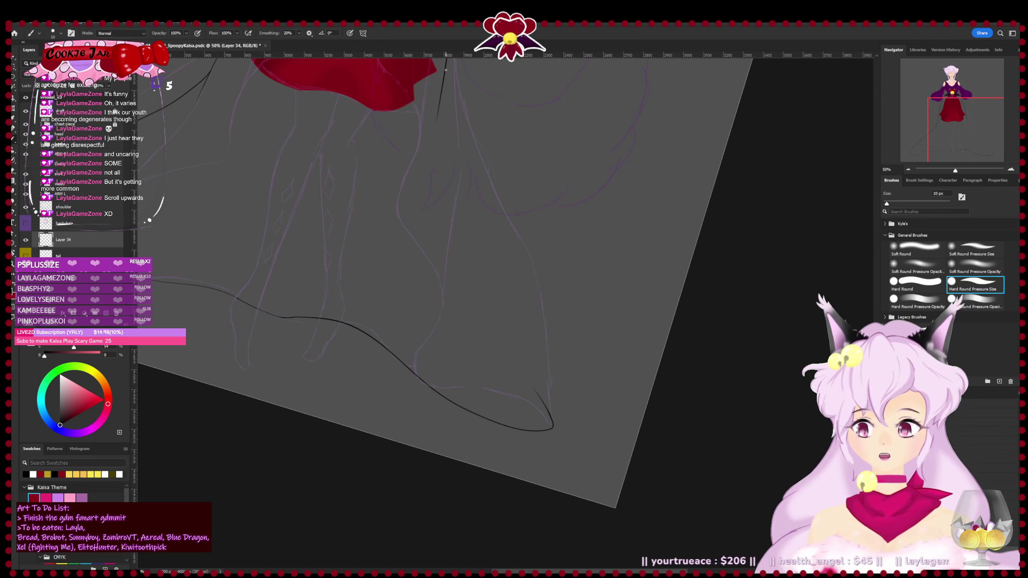
mouse_move(446, 69)
left_mouse_down()
mouse_move(448, 148)
mouse_move(549, 409)
left_mouse_up()
key("r")
left_click_drag(643, 363, 624, 225)
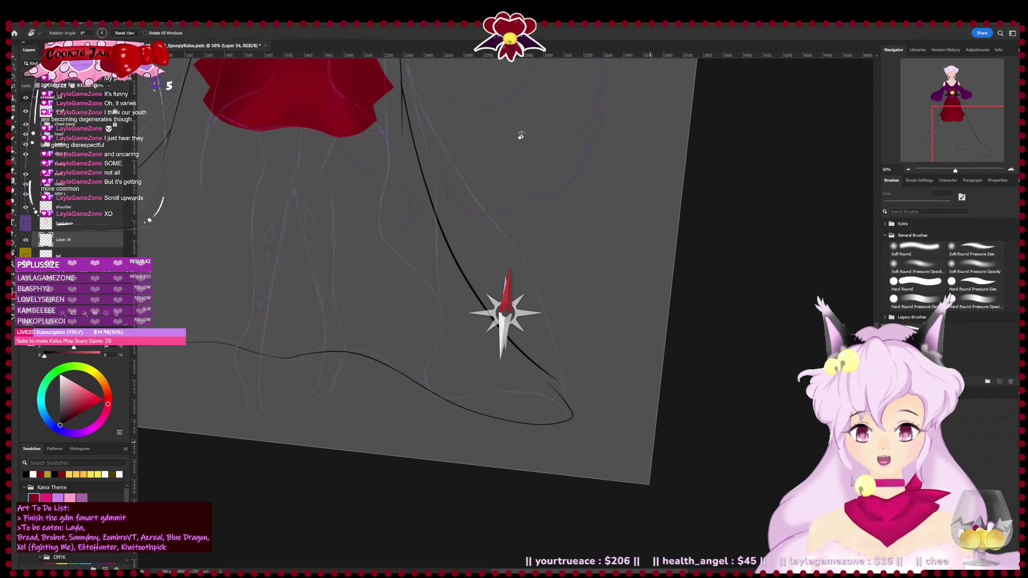
- Bridge the gap between the train's right outer line and the hem's right corner with a short joining stroke, and save the file
left_click_drag(521, 136, 664, 414)
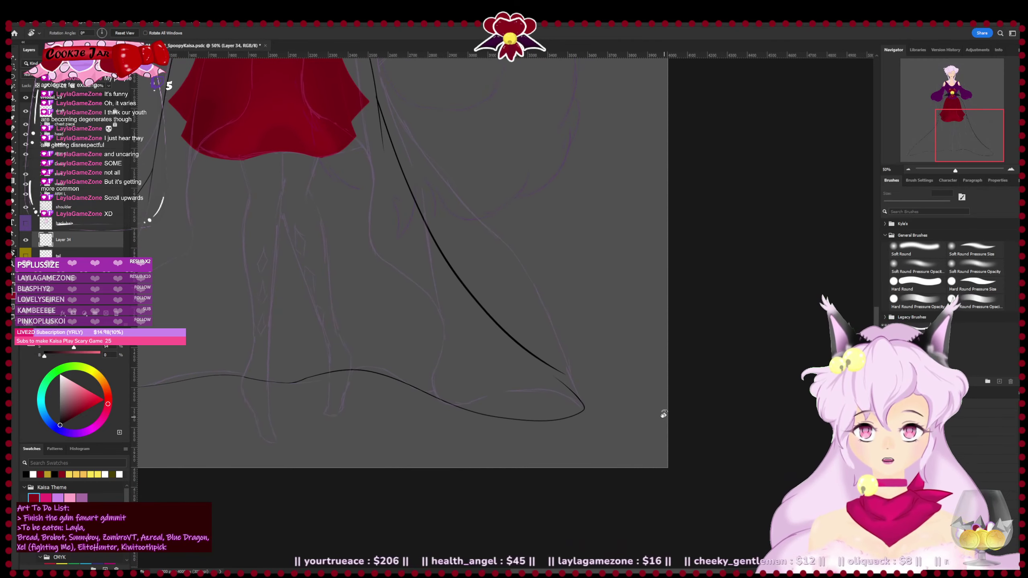
mouse_move(712, 224)
left_mouse_down()
mouse_move(707, 329)
mouse_move(476, 361)
mouse_move(496, 379)
mouse_move(491, 343)
mouse_move(495, 367)
left_mouse_up()
key("b")
key("b")
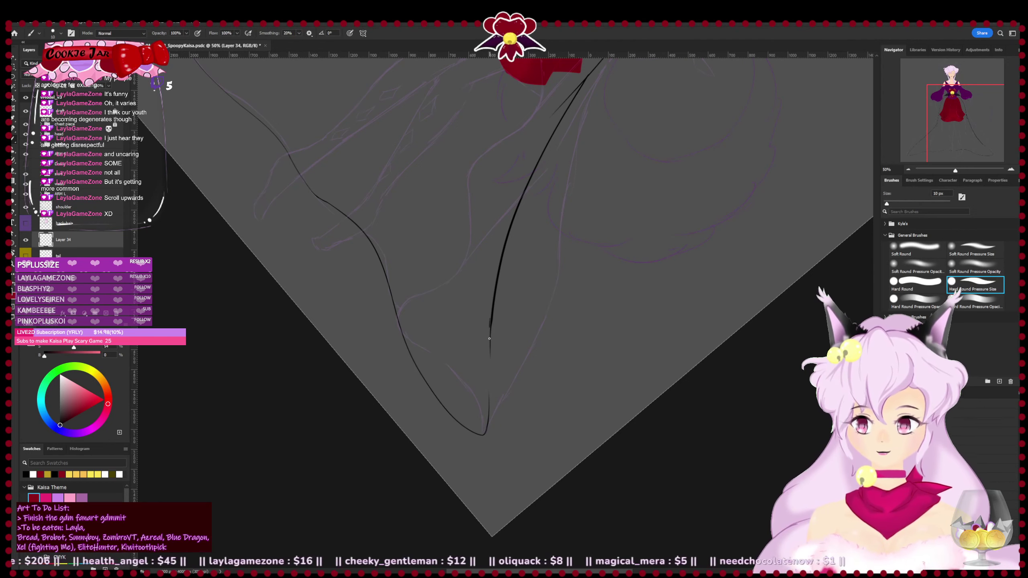
left_click_drag(490, 329, 490, 392)
key("ctrl+z")
left_click_drag(491, 318, 491, 401)
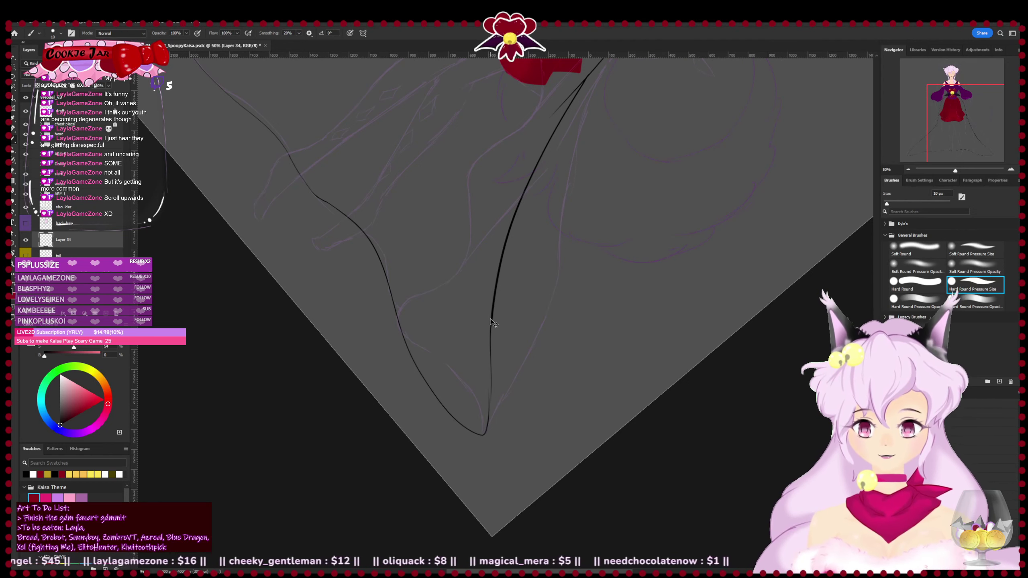
key("ctrl+z")
left_click_drag(492, 323, 490, 392)
key("e")
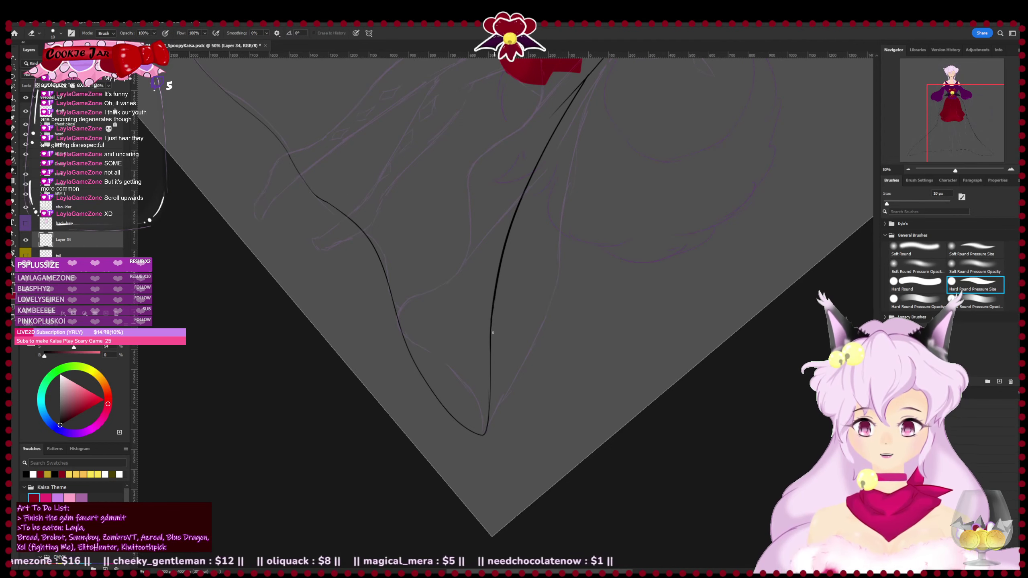
key("r")
mouse_move(584, 351)
left_mouse_down()
mouse_move(718, 253)
mouse_move(720, 212)
left_mouse_up()
left_click_drag(755, 285, 776, 280)
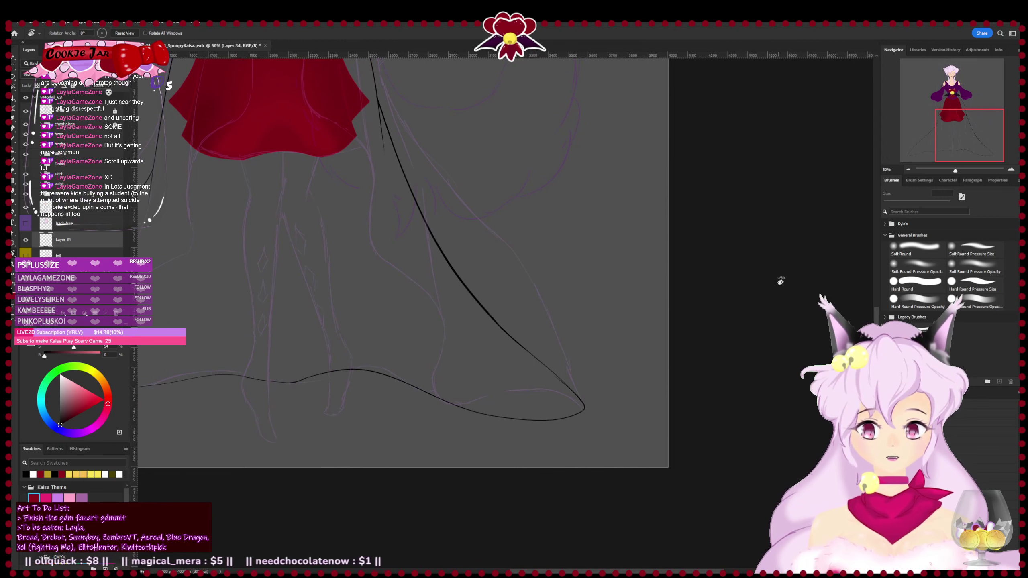
key("ctrl+s")
- Erase the stray line end beside the join just above the train's right hem corner
key("ctrl+plus")
key("ctrl+plus")
left_click_drag(468, 402, 446, 311)
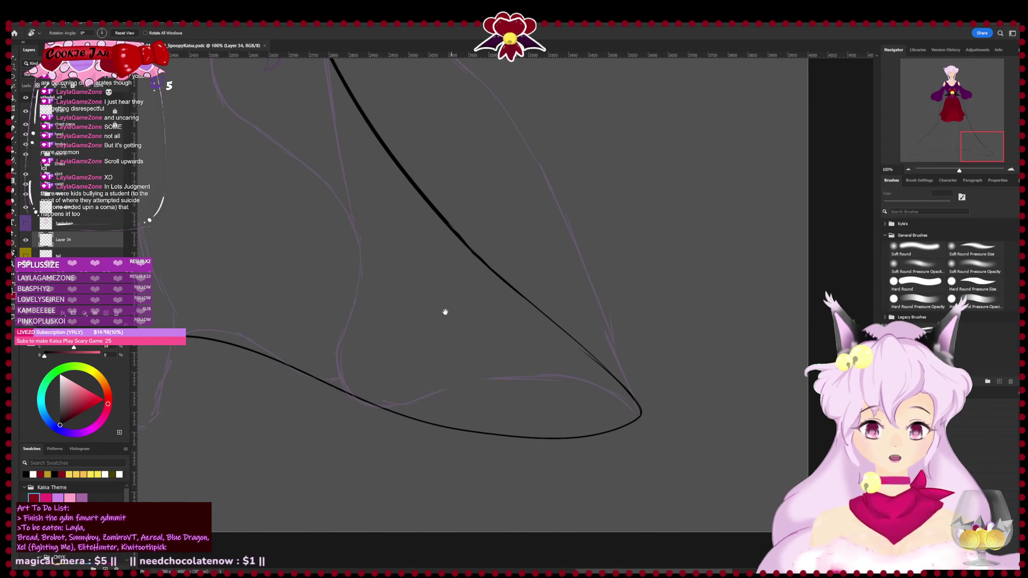
key("e")
left_click_drag(590, 358, 582, 352)
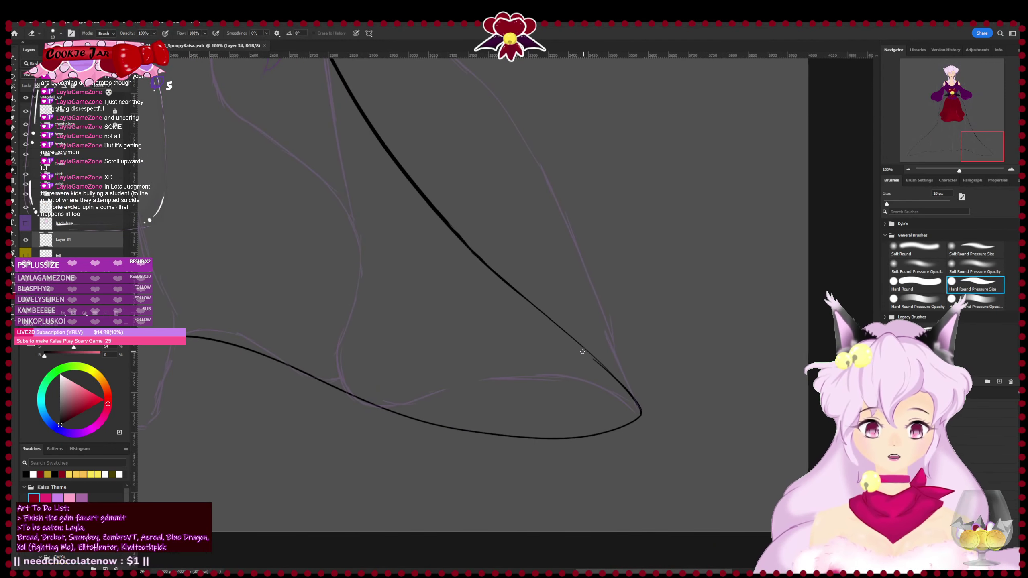
- Show the old purple dress briefly to compare its shape with the whole new train outline, and hide it again
key("ctrl+minus")
key("ctrl+minus")
key("ctrl+minus")
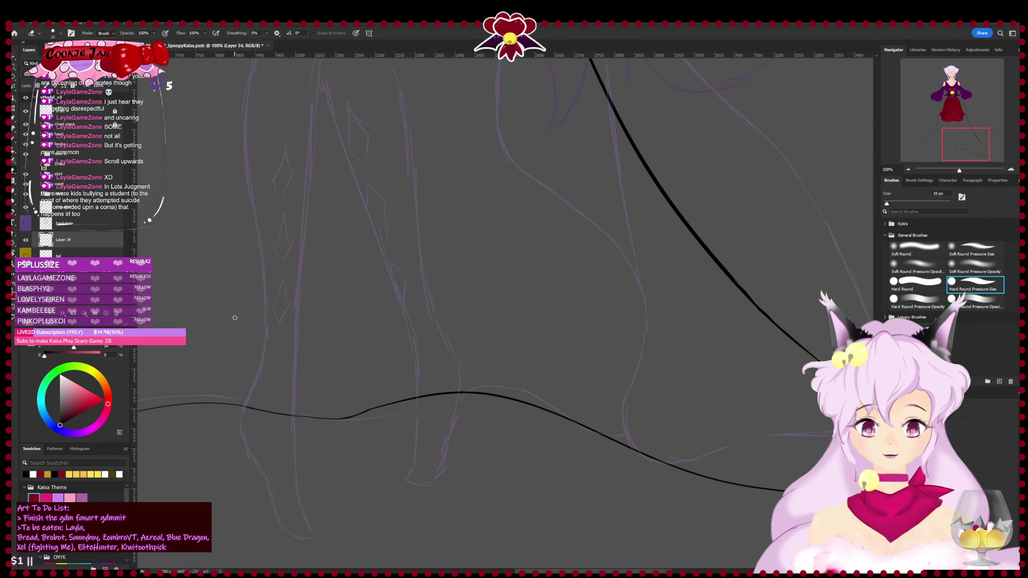
left_click_drag(242, 354, 378, 403)
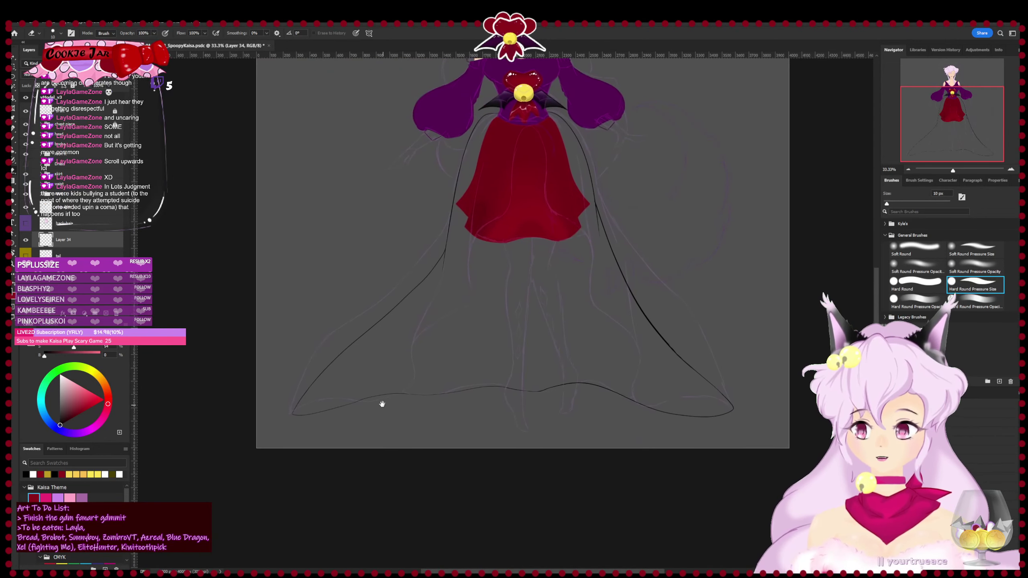
left_click(26, 168)
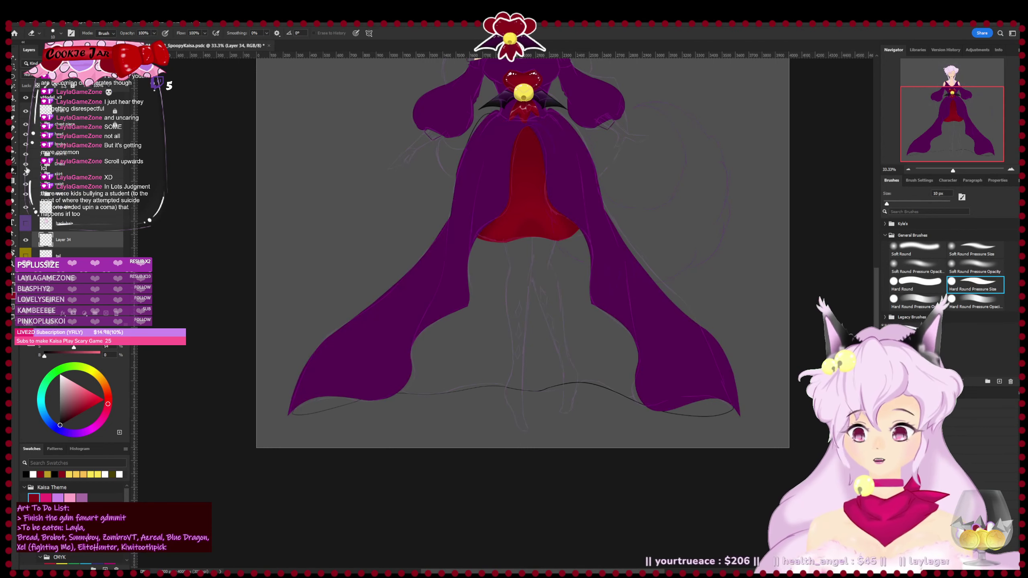
left_click(26, 172)
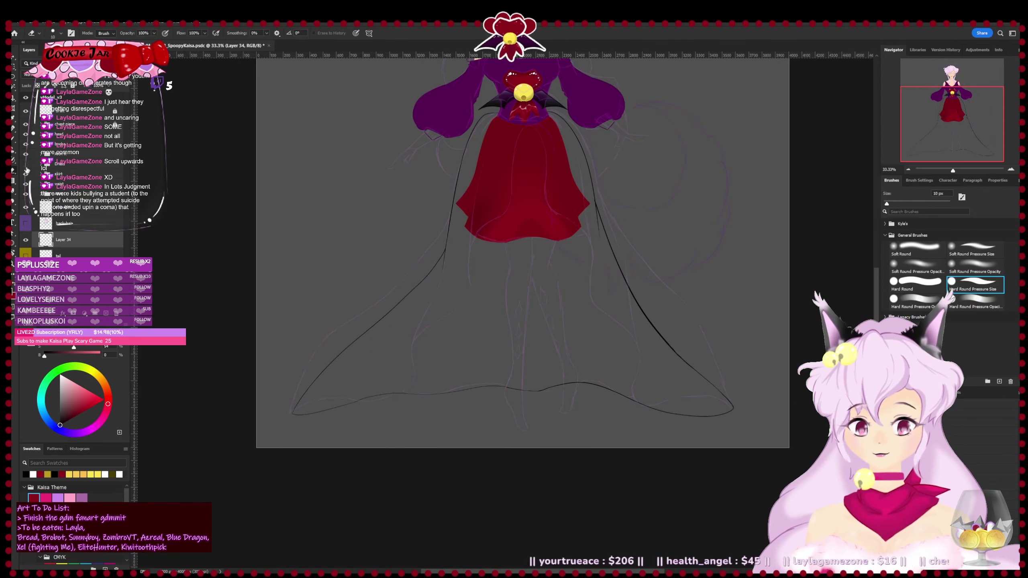
left_click_drag(400, 372, 356, 377)
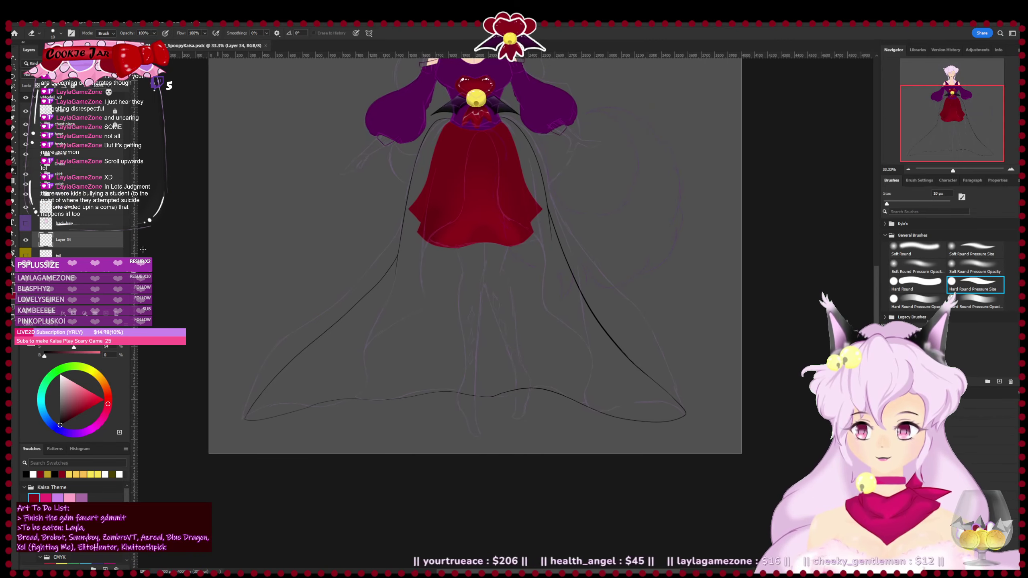
- Hide the red skirt and the purple waist piece beneath the belt ornament
scroll(329, 127, "up", 3)
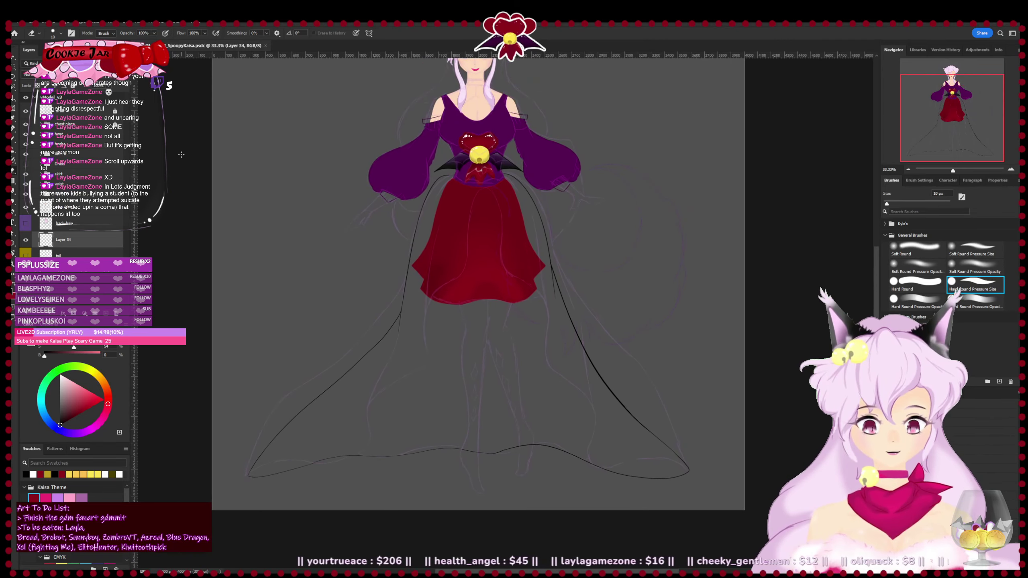
key("ctrl+plus")
left_click_drag(405, 149, 422, 219)
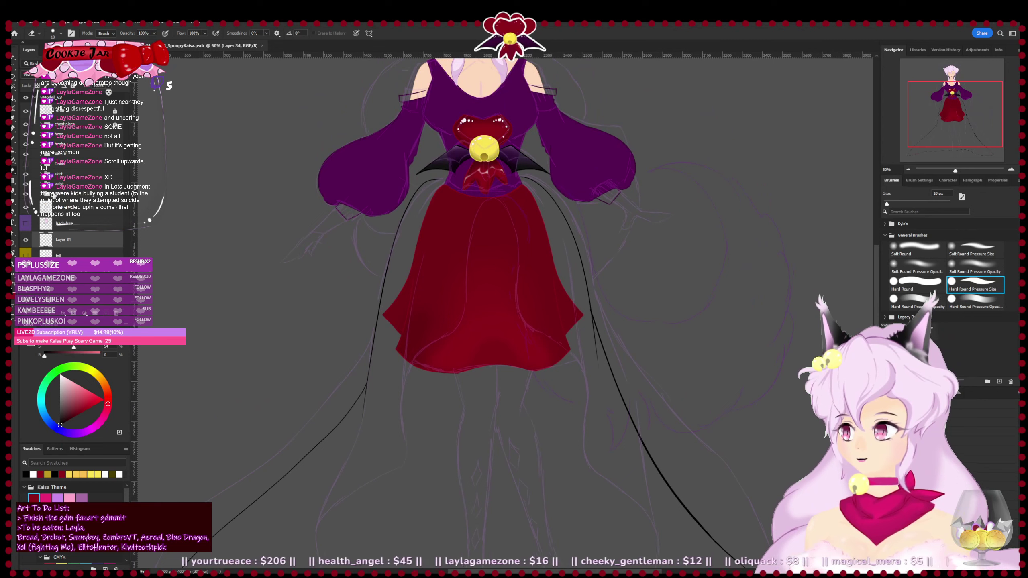
left_click(24, 185)
left_click(25, 176)
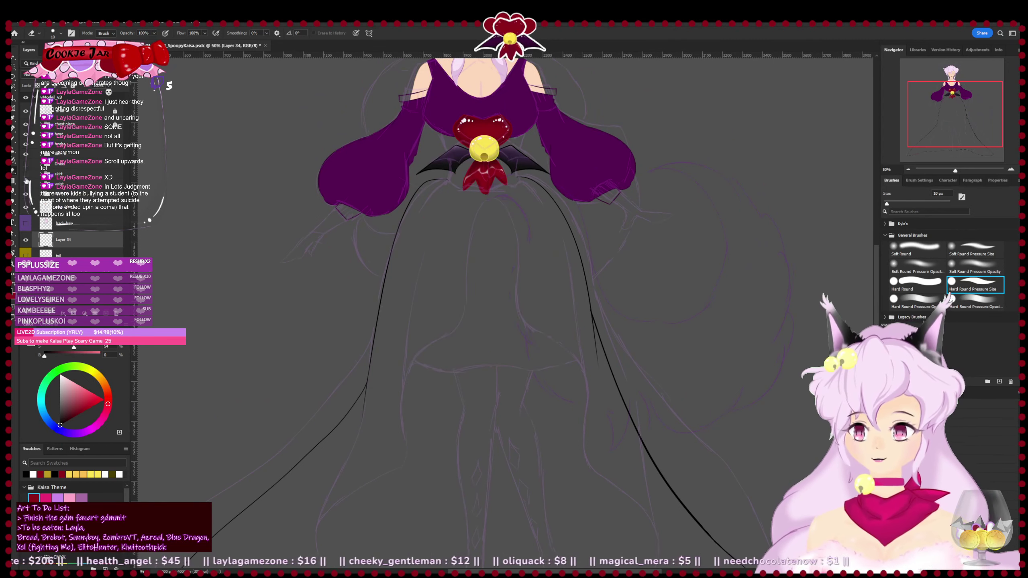
left_click_drag(576, 236, 597, 287)
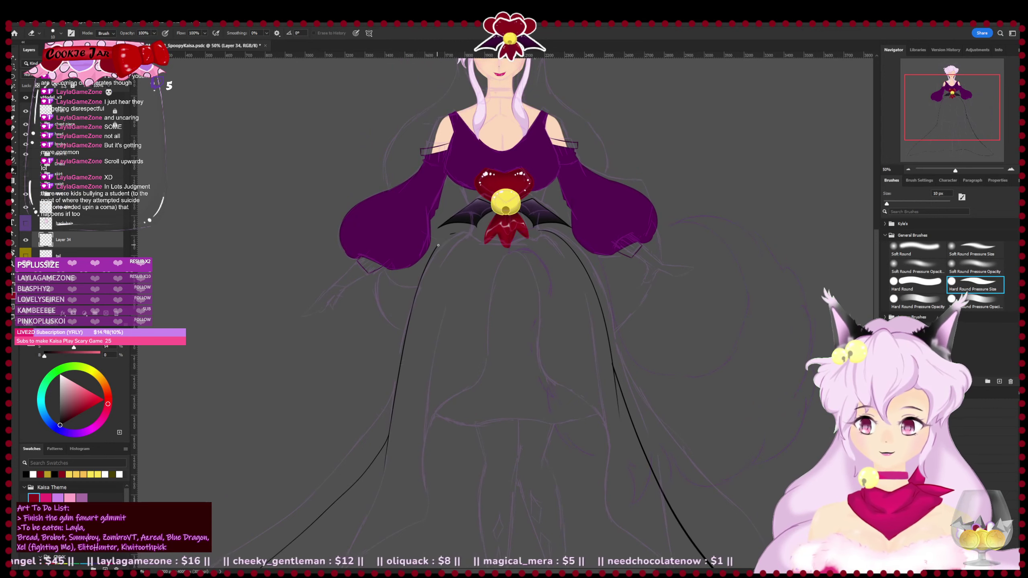
- Redraw the start of the train's left outer line curving down from the waist, retrying until it fits
key("b")
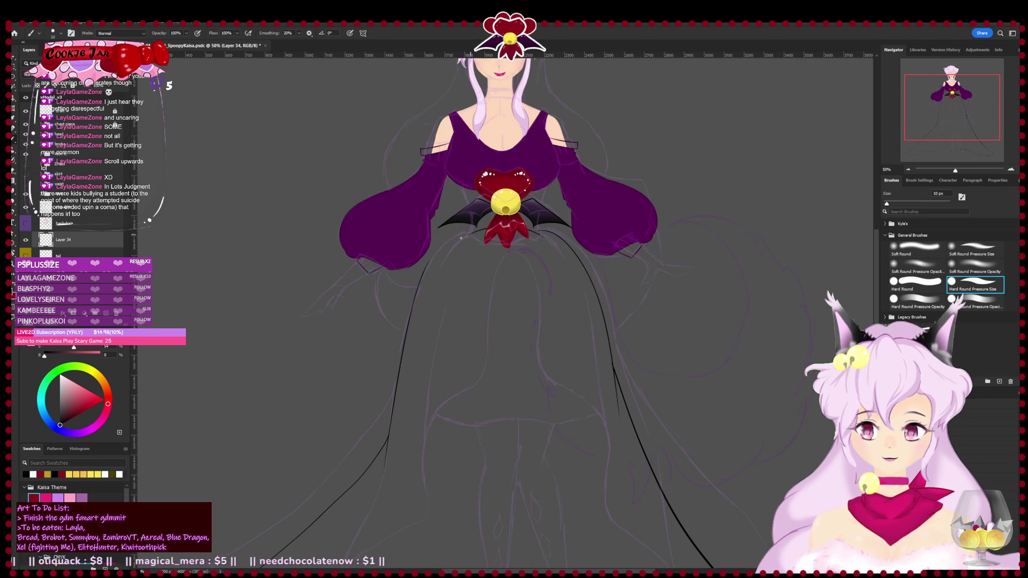
left_click_drag(461, 238, 428, 273)
key("ctrl+z")
left_click_drag(482, 230, 421, 326)
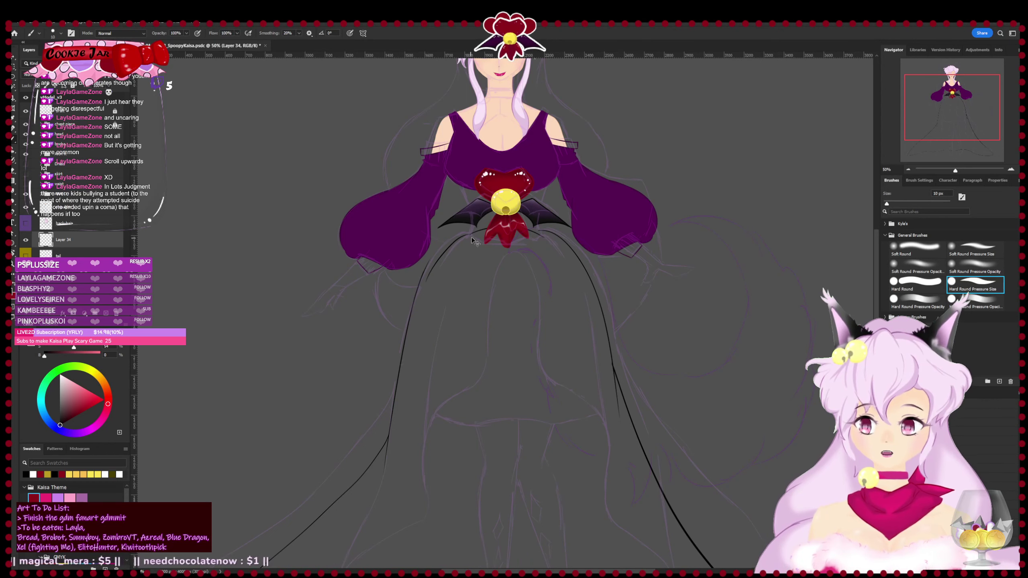
key("ctrl+z")
left_click_drag(458, 237, 415, 287)
key("e")
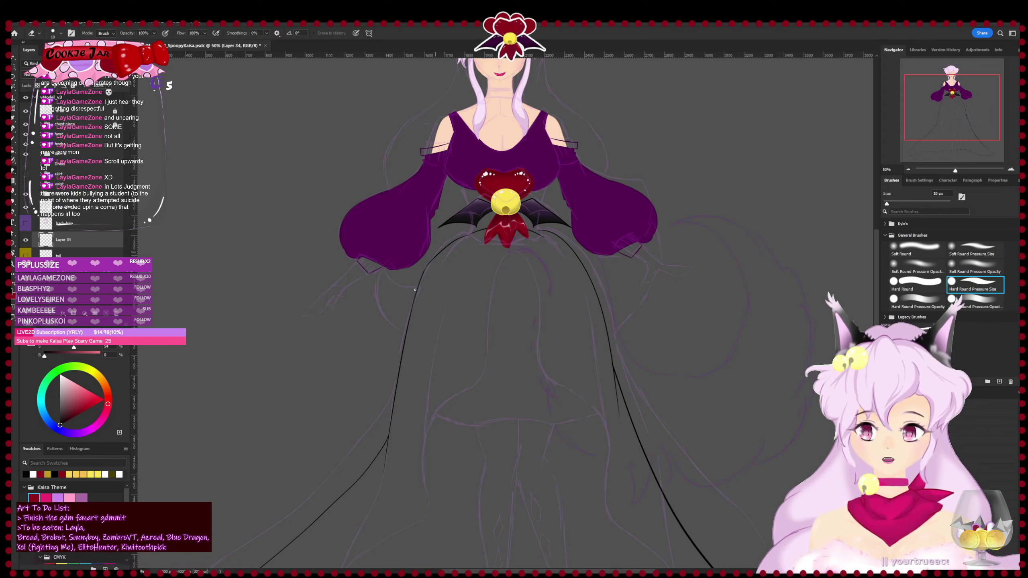
- Check the upper left outline against the Dress layer by showing that layer and hiding it again
left_click(27, 165)
left_click(45, 164)
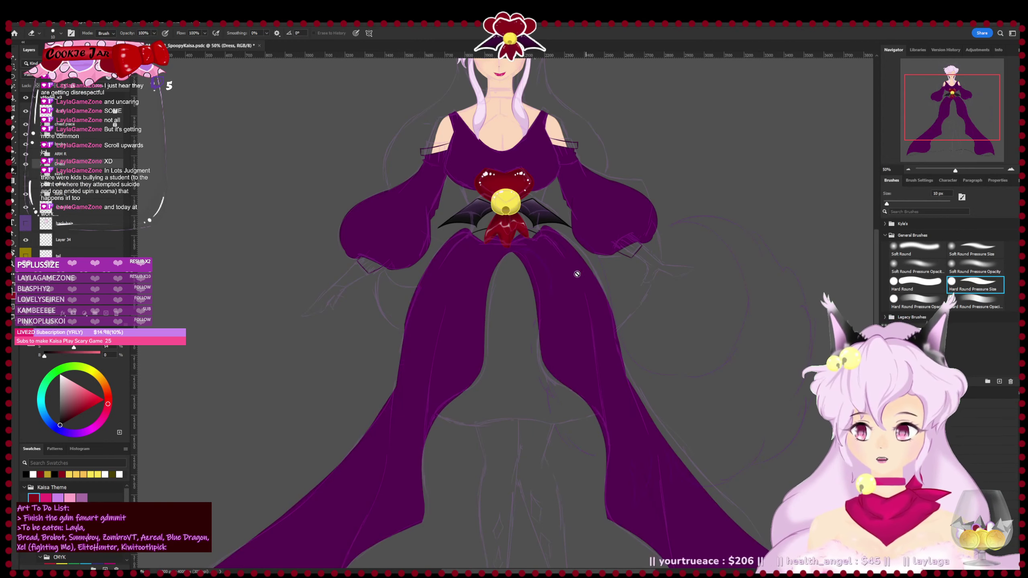
left_click(27, 164)
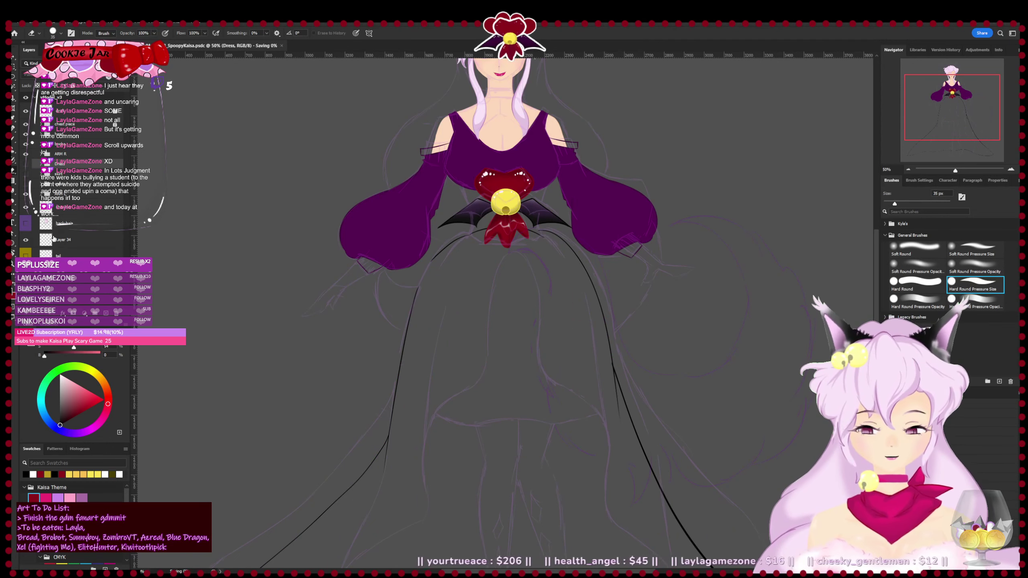
- On Layer 34, erase the uneven upper left train line and redraw it in one sweeping curve from the waist, saving the file
key("ctrl+plus")
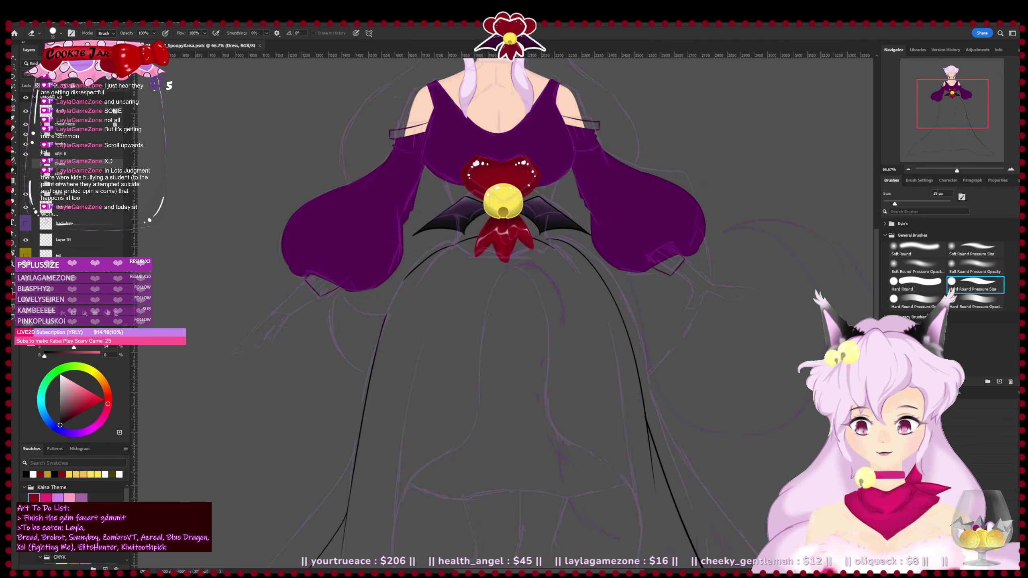
left_click(86, 239)
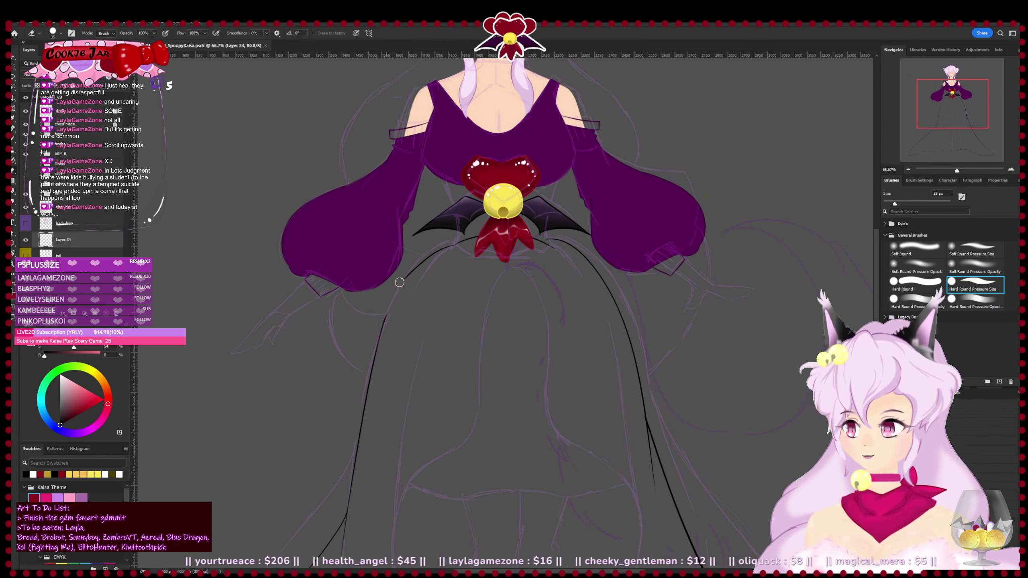
mouse_move(399, 282)
left_mouse_down()
mouse_move(374, 340)
mouse_move(405, 262)
mouse_move(372, 361)
left_mouse_up()
key("b")
key("ctrl+z")
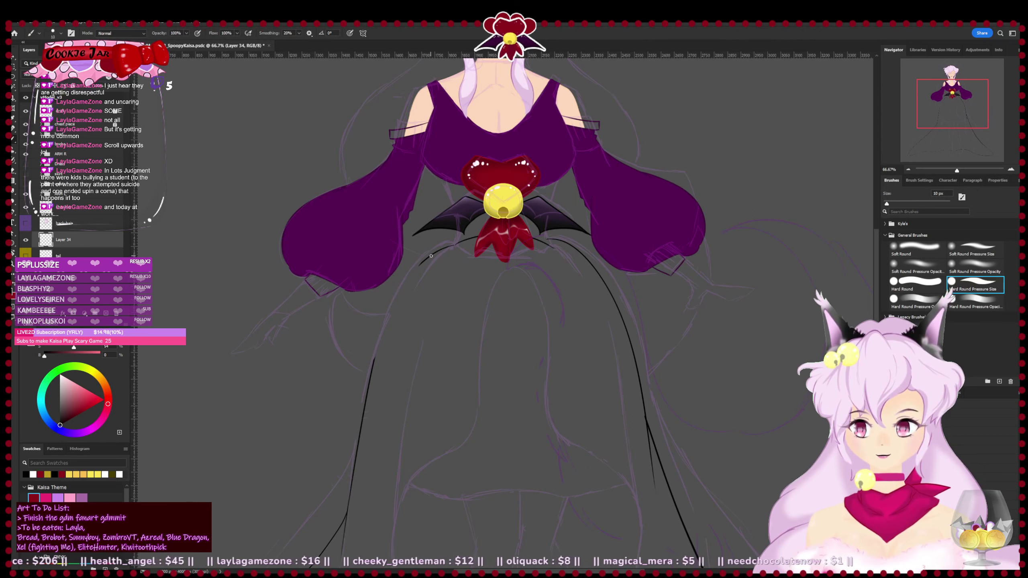
left_click_drag(431, 256, 375, 372)
key("ctrl+z")
left_click_drag(424, 262, 358, 475)
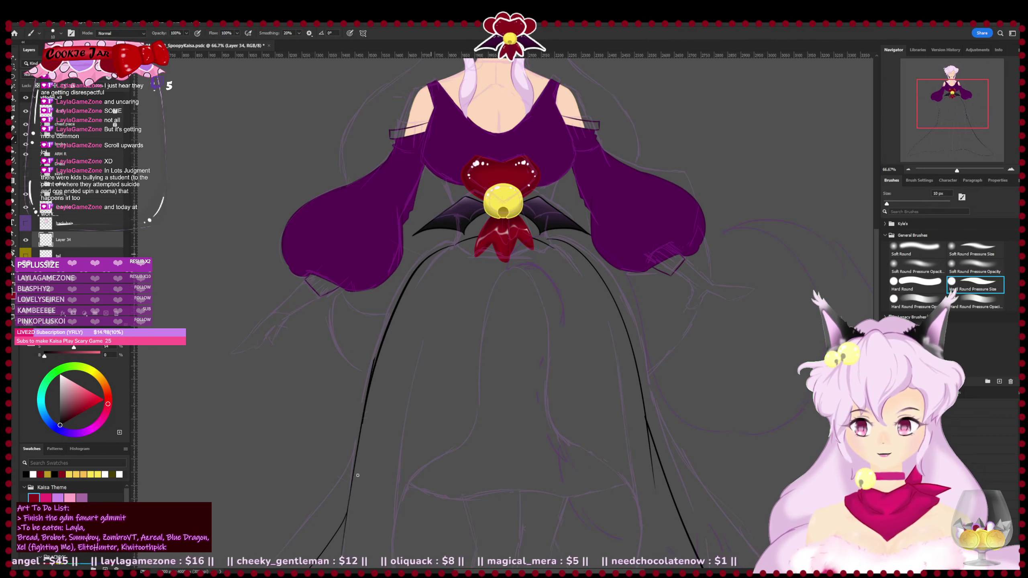
key("e")
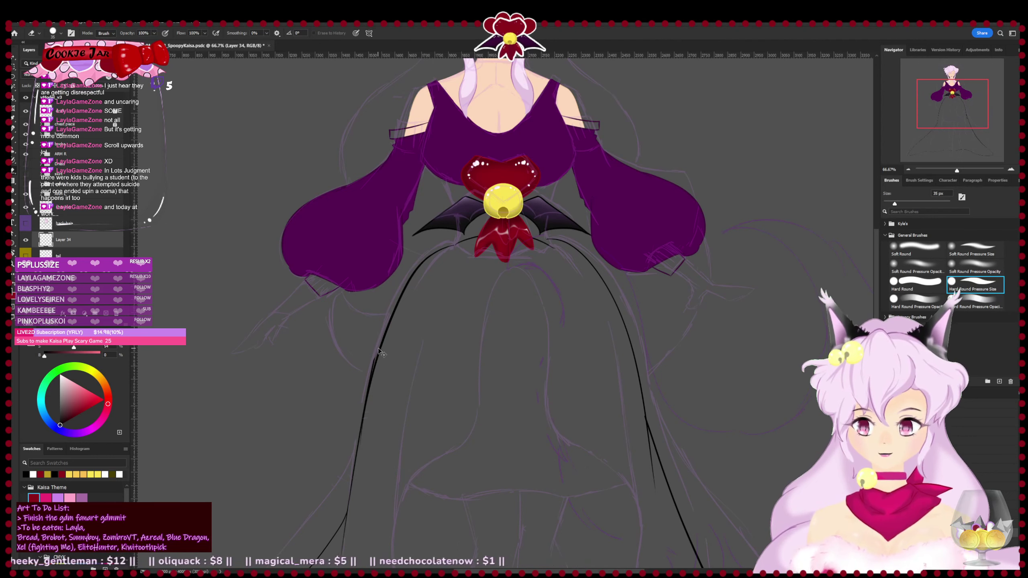
key("ctrl+s")
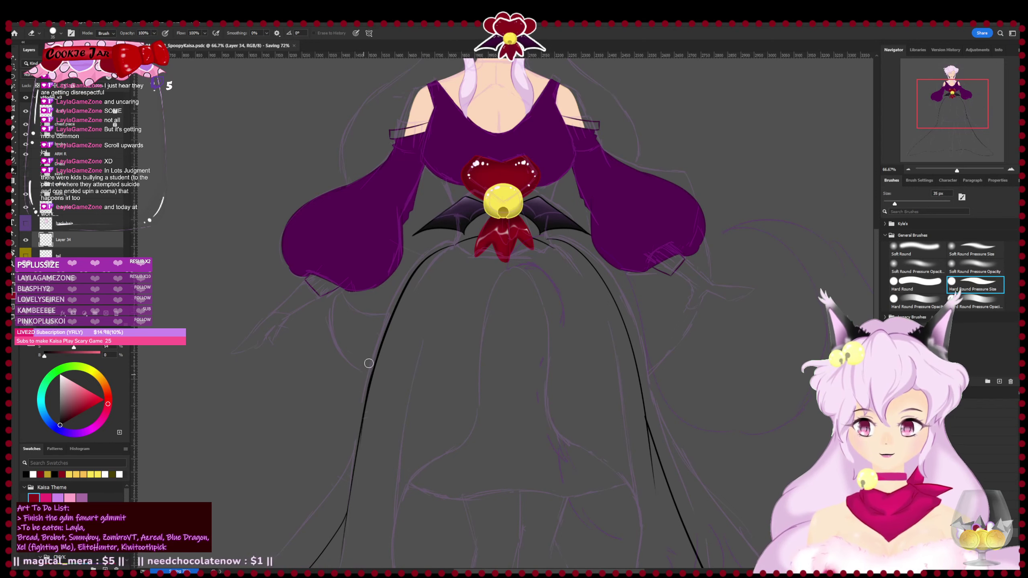
- Touch up the top of the train outline where it meets the red waist ornament, and save the file
left_click_drag(354, 411, 318, 286)
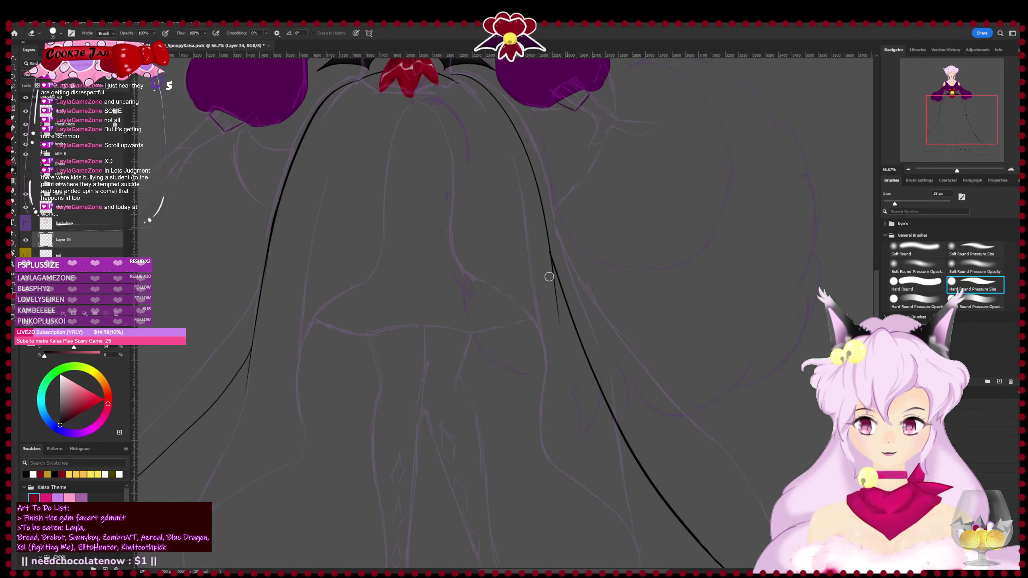
scroll(397, 371, "up", 2)
key("b")
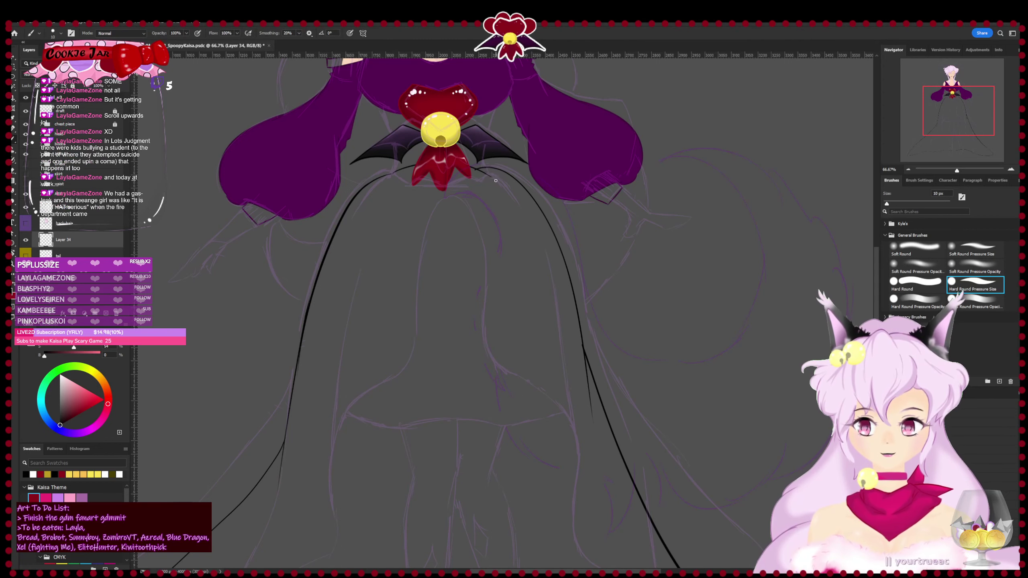
key("e")
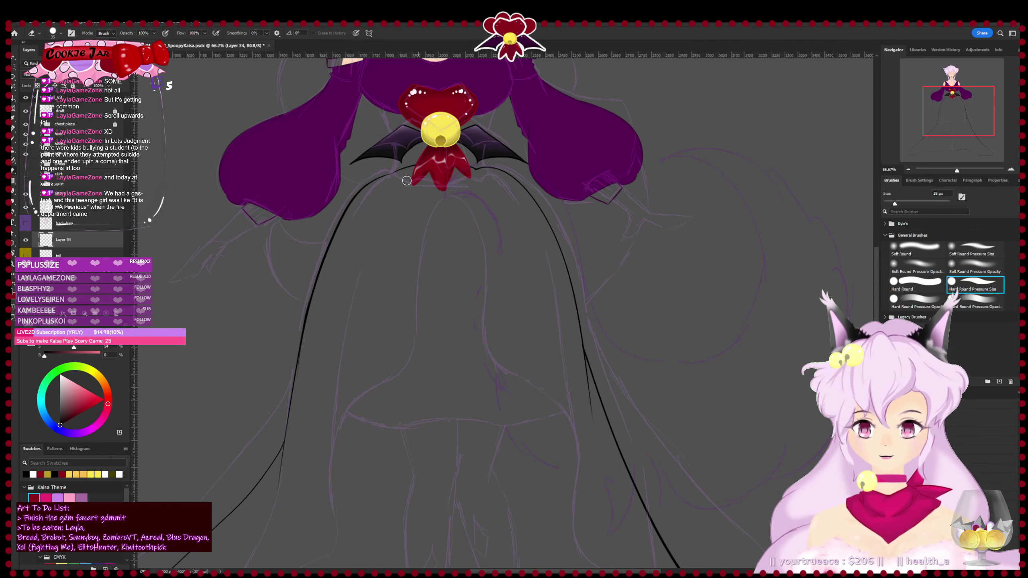
key("b")
key("ctrl+plus")
key("ctrl+plus")
left_click_drag(343, 305, 380, 342)
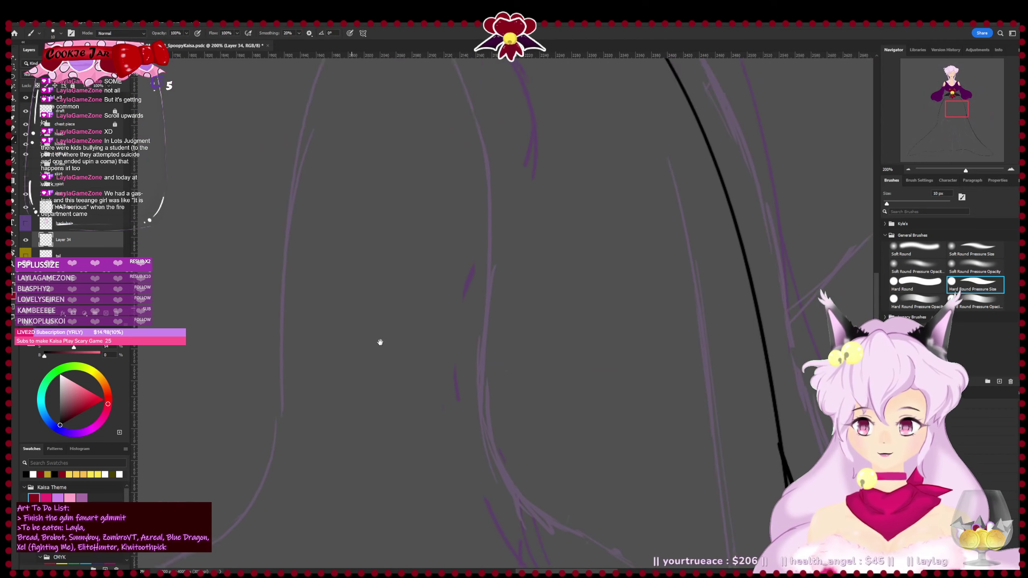
mouse_move(336, 104)
left_mouse_down()
mouse_move(480, 345)
mouse_move(506, 413)
left_mouse_up()
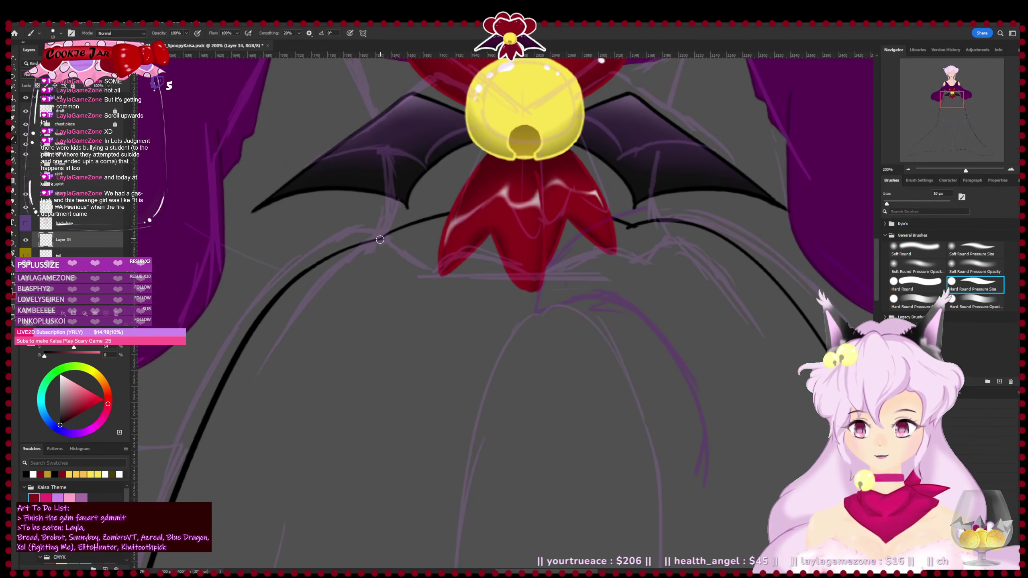
key("ctrl+s")
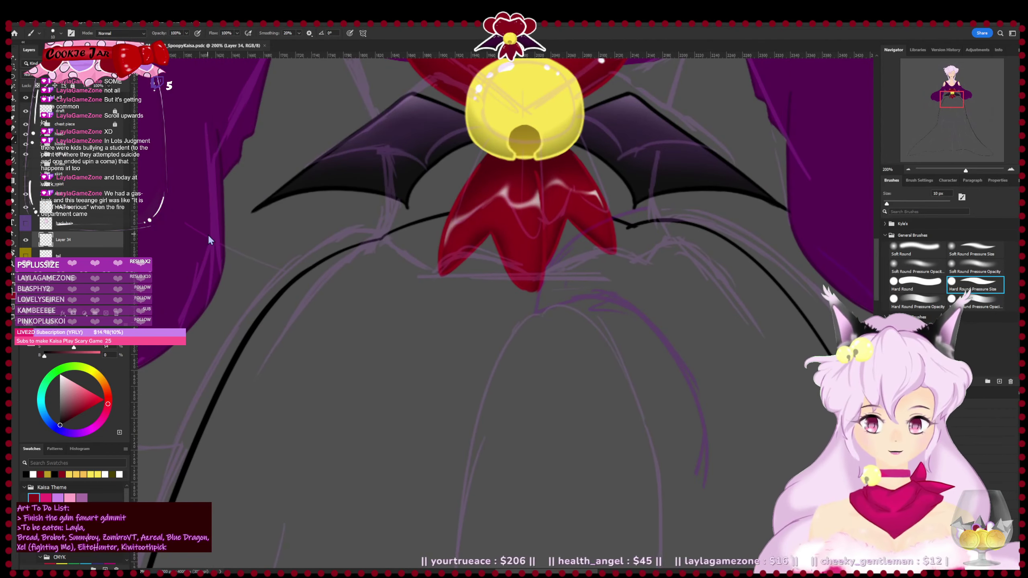
- Select the area inside the closed train outline with the Magic Wand and create a new layer above Layer 34
key("ctrl+minus")
key("ctrl+minus")
key("ctrl+minus")
key("ctrl+minus")
mouse_move(429, 373)
left_mouse_down()
mouse_move(367, 207)
mouse_move(398, 237)
left_mouse_up()
key("w")
left_click(453, 310)
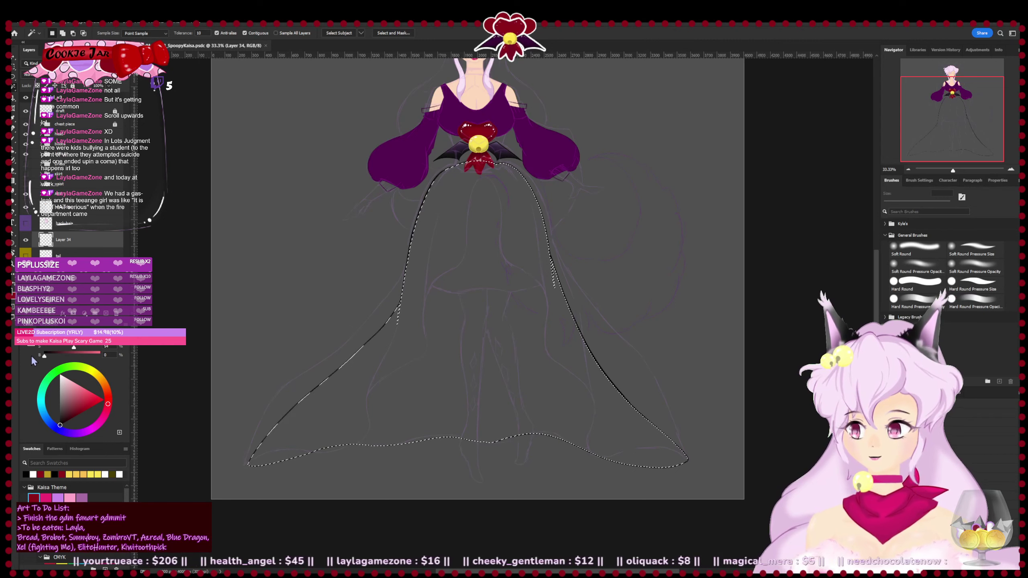
left_click(106, 313)
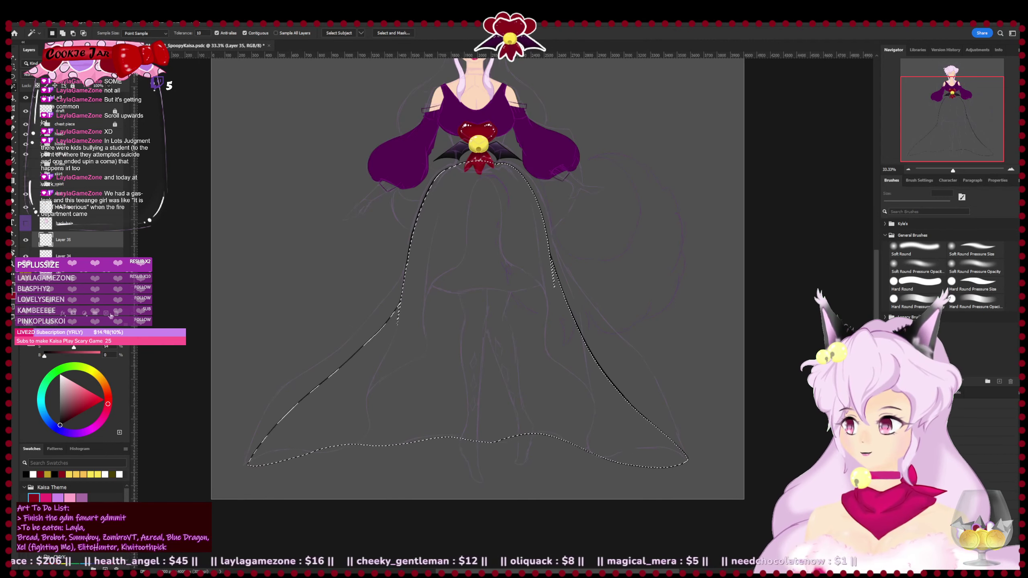
- Move the new layer below Layer 34, fill the selected train interior with black, and deselect
key("ctrl+bracketleft")
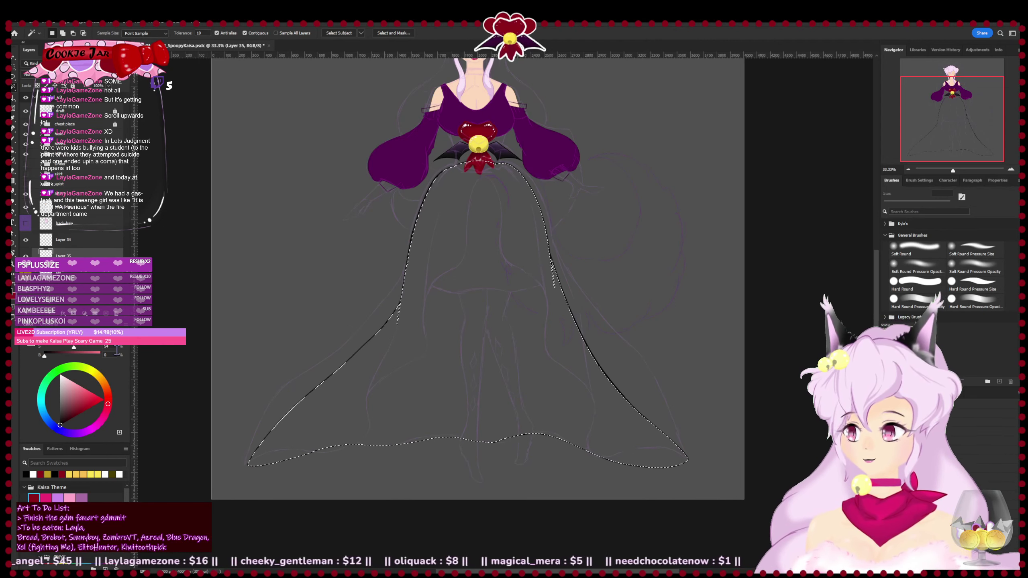
key("i")
key("w")
key("alt+BackSpace")
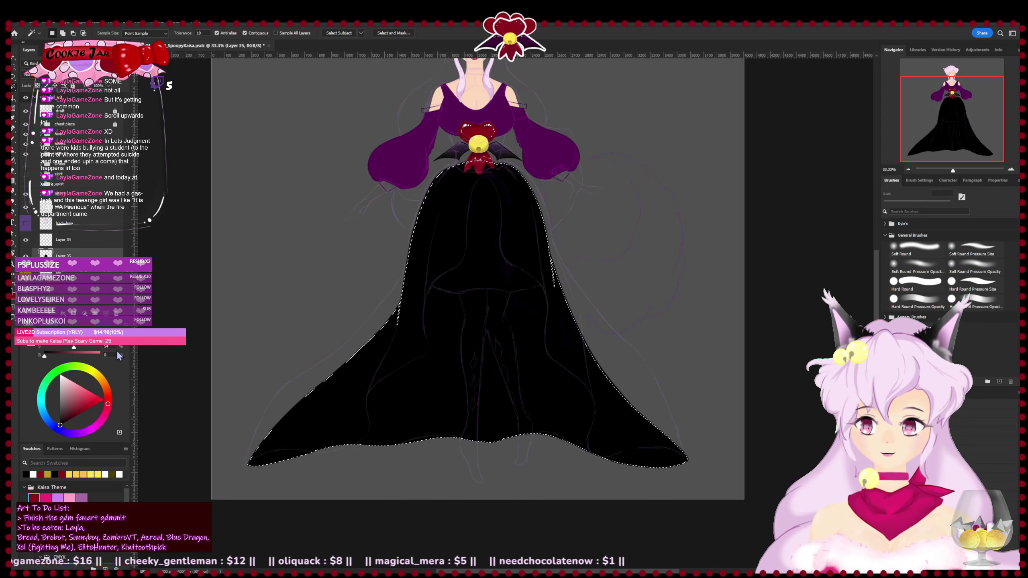
key("ctrl+d")
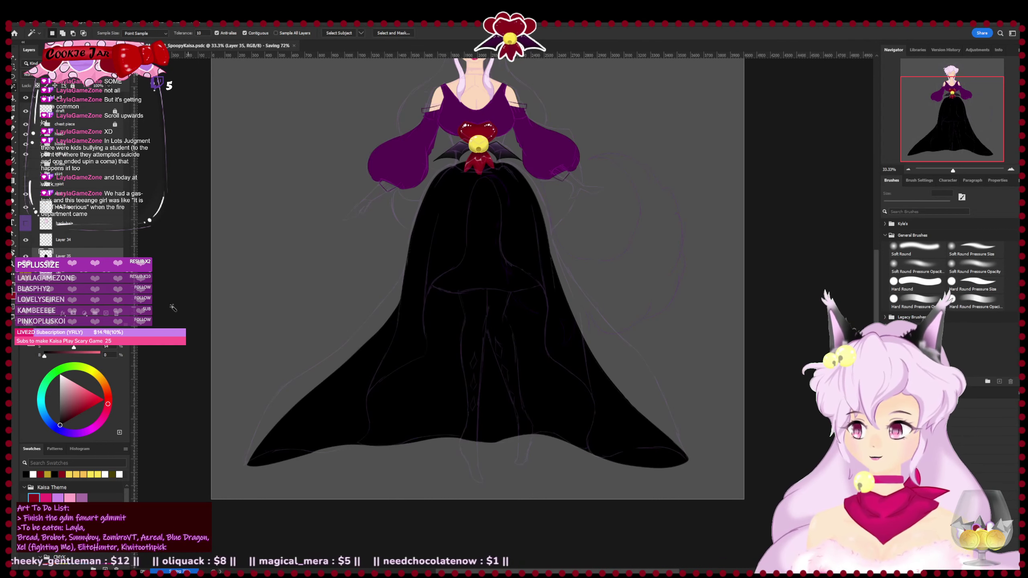
- Create a new layer above the black train fill and clip it to that fill
left_click(105, 313)
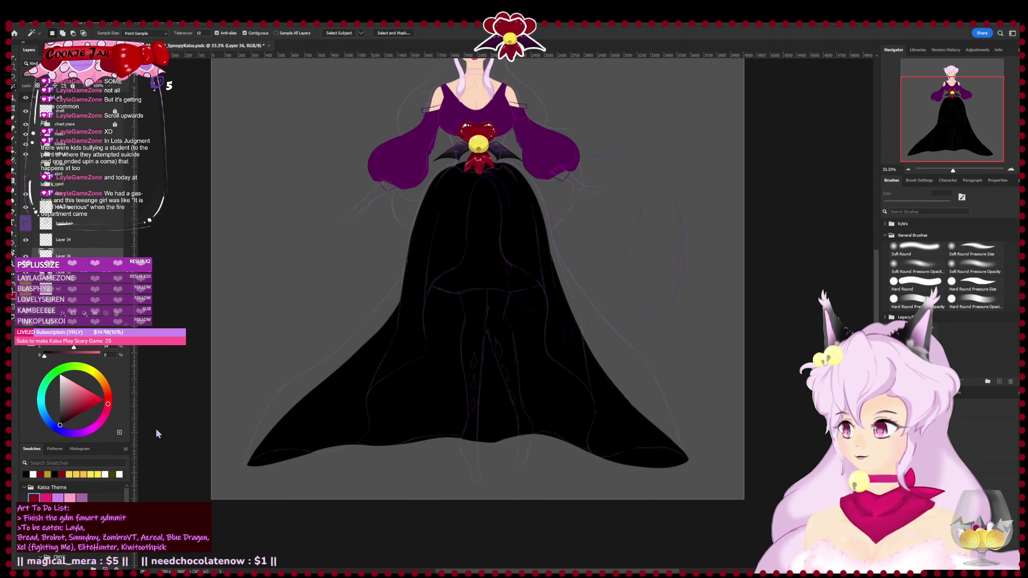
key("ctrl+alt+g")
left_click_drag(322, 356, 333, 410)
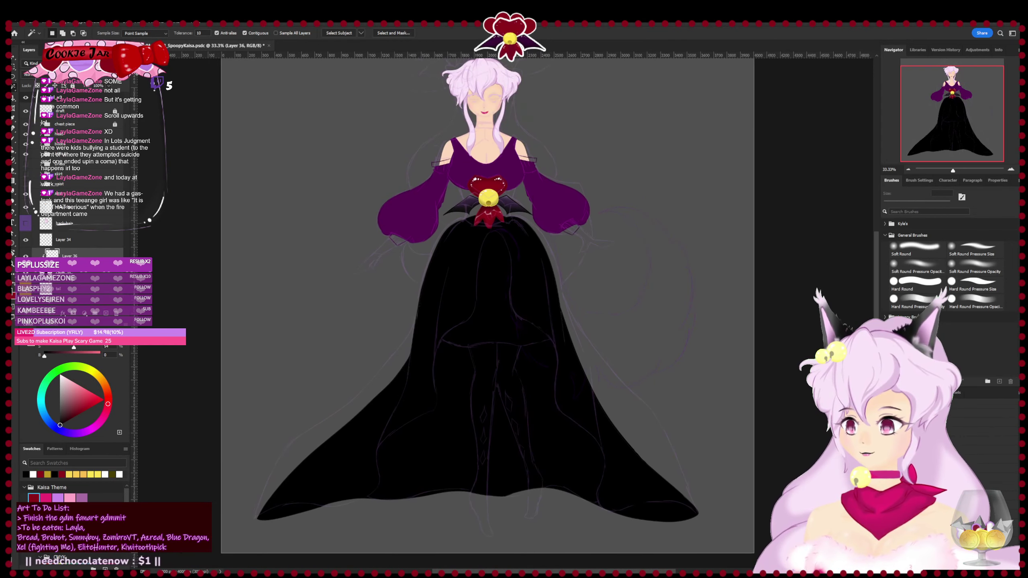
- Paint the whole train in the sleeves' dark purple on the clipped layer, using a large Hard Round Pressure Size brush
left_click_drag(70, 409, 81, 422)
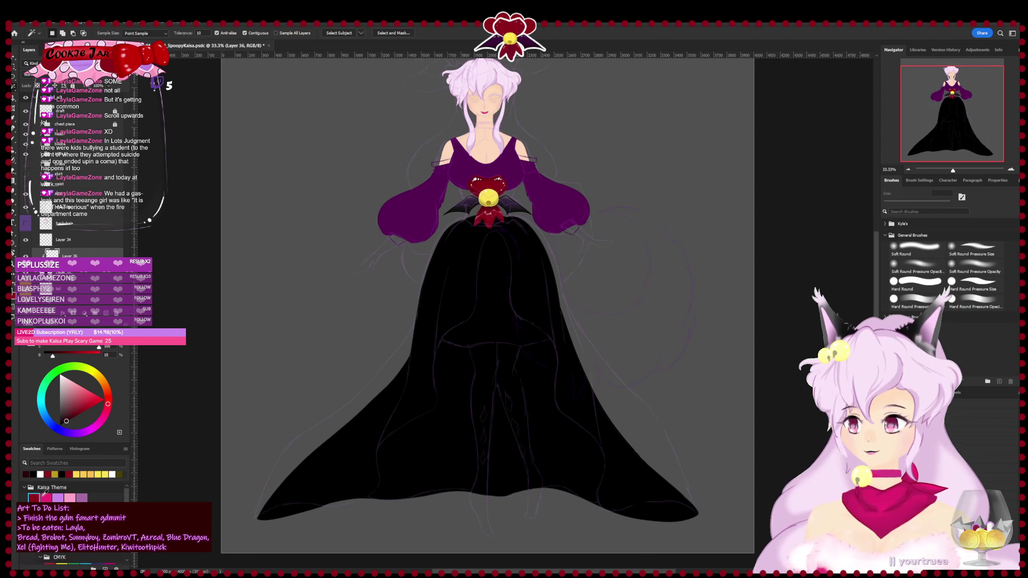
left_click(33, 474)
key("b")
left_click(931, 204)
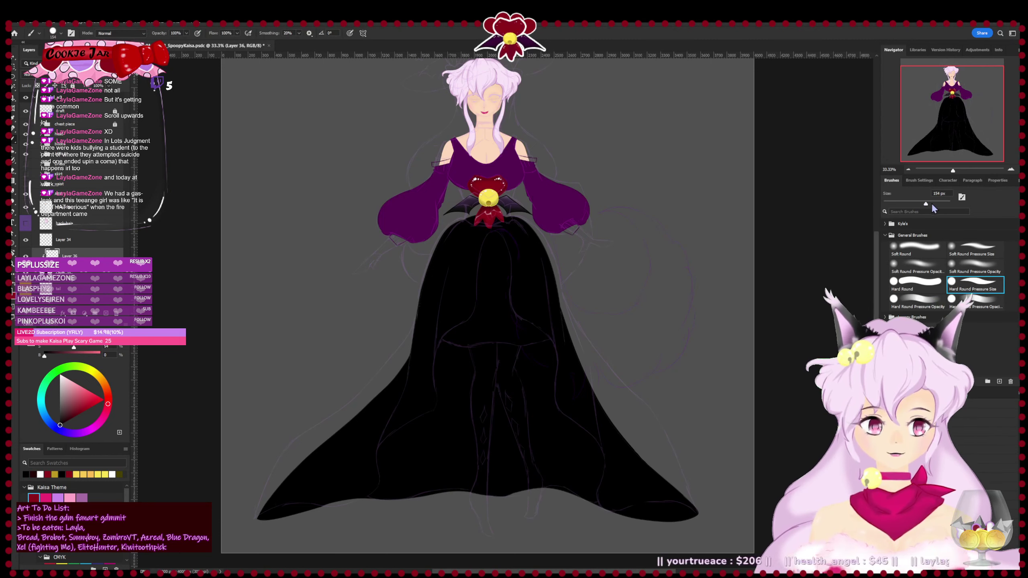
left_click(398, 207, "alt")
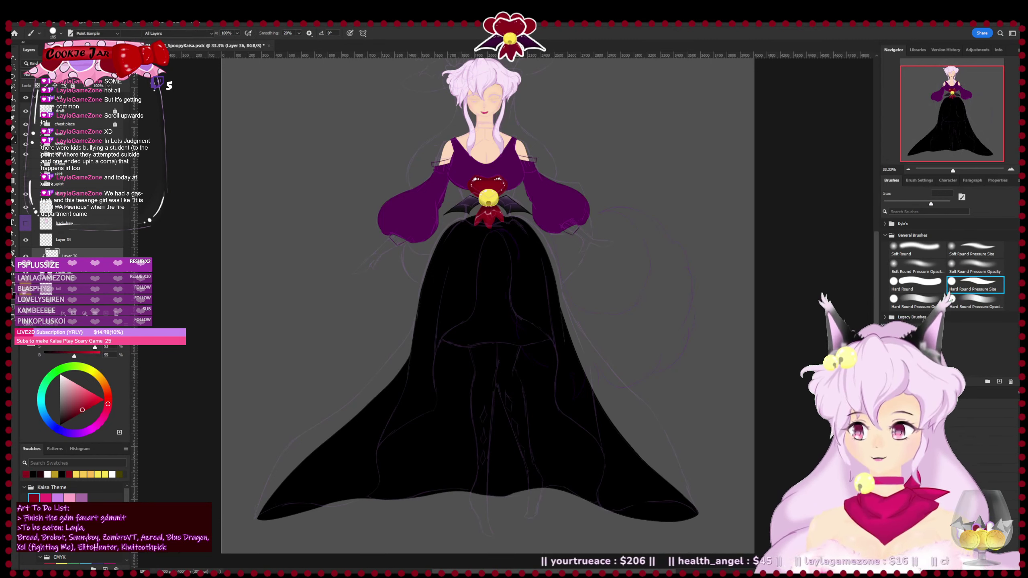
left_click(608, 404, "alt")
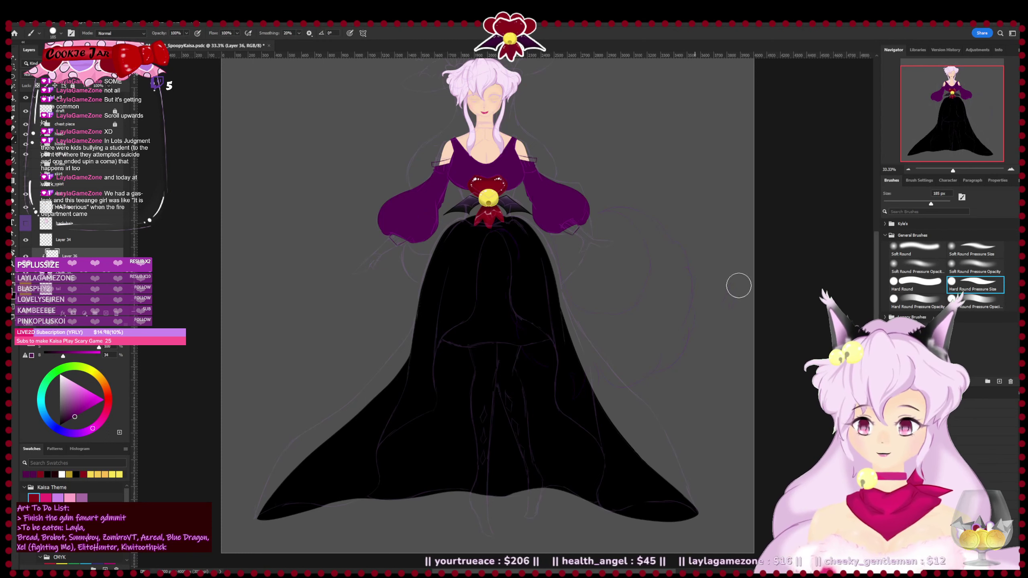
left_click(936, 203)
mouse_move(518, 203)
left_mouse_down()
mouse_move(381, 282)
mouse_move(571, 245)
mouse_move(530, 293)
mouse_move(354, 370)
mouse_move(485, 355)
mouse_move(552, 362)
mouse_move(373, 427)
mouse_move(272, 502)
mouse_move(347, 495)
mouse_move(502, 444)
left_mouse_up()
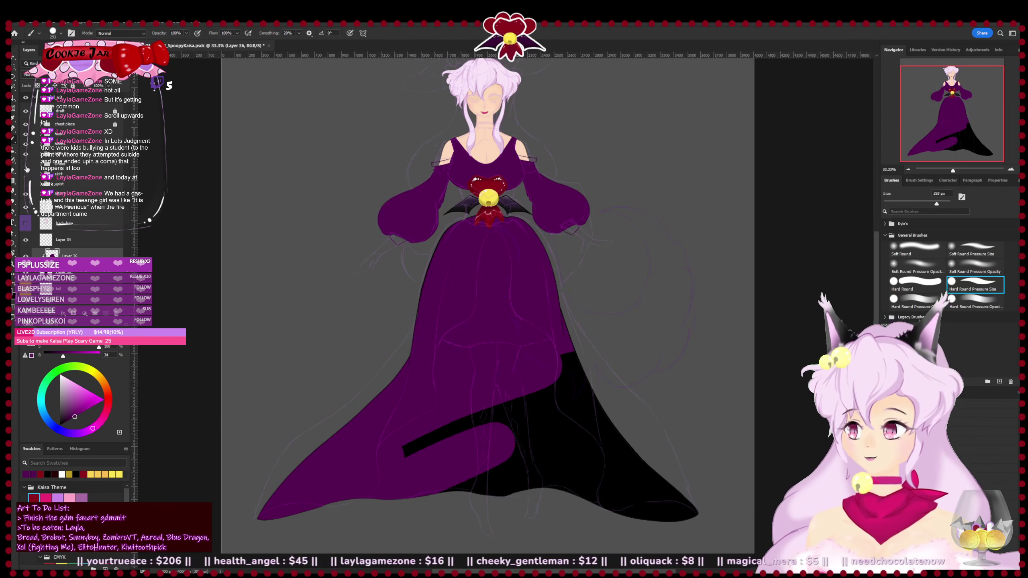
left_click(25, 169)
left_click(25, 170)
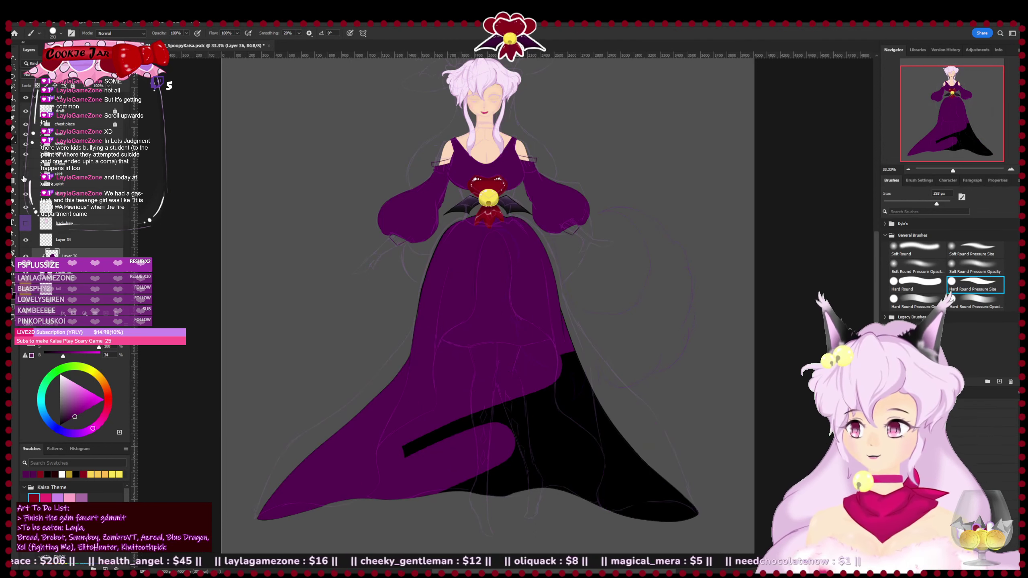
mouse_move(401, 428)
left_mouse_down()
mouse_move(495, 404)
mouse_move(433, 438)
mouse_move(421, 460)
mouse_move(446, 489)
mouse_move(470, 487)
mouse_move(465, 518)
mouse_move(538, 511)
mouse_move(625, 468)
mouse_move(700, 463)
mouse_move(664, 534)
mouse_move(730, 512)
left_mouse_up()
- Set the paint colour to black and switch to a larger Soft Round Pressure Opacity brush
left_click(60, 426)
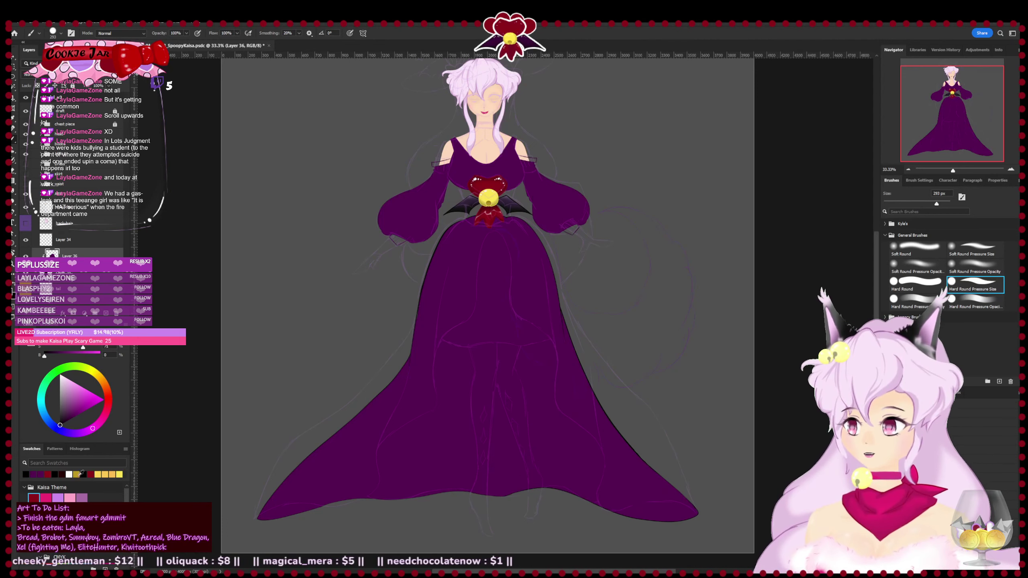
left_click(967, 270)
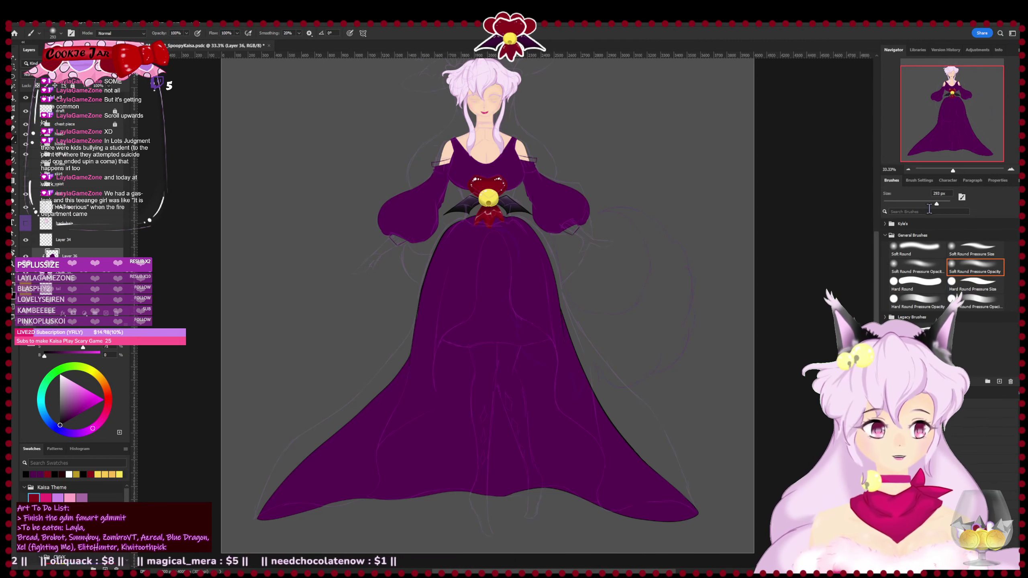
left_click_drag(937, 204, 940, 203)
- Try soft black shading around the train, compare versions in the history, and undo back to the solid purple train
mouse_move(570, 225)
left_mouse_down()
mouse_move(424, 251)
mouse_move(585, 215)
mouse_move(424, 289)
mouse_move(396, 334)
mouse_move(552, 317)
mouse_move(567, 338)
mouse_move(535, 369)
mouse_move(360, 423)
mouse_move(309, 457)
mouse_move(317, 454)
mouse_move(290, 504)
mouse_move(470, 375)
mouse_move(332, 514)
mouse_move(377, 417)
mouse_move(371, 489)
mouse_move(454, 463)
mouse_move(462, 382)
mouse_move(630, 452)
mouse_move(591, 403)
mouse_move(667, 505)
mouse_move(629, 527)
mouse_move(666, 532)
mouse_move(687, 490)
mouse_move(640, 491)
mouse_move(635, 436)
mouse_move(571, 529)
mouse_move(387, 512)
left_mouse_up()
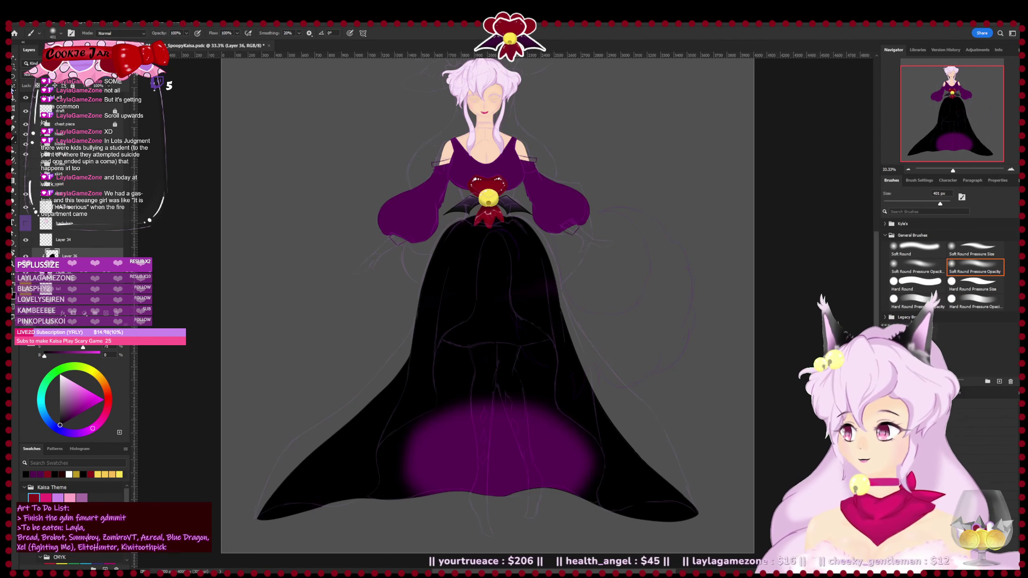
key("ctrl+z")
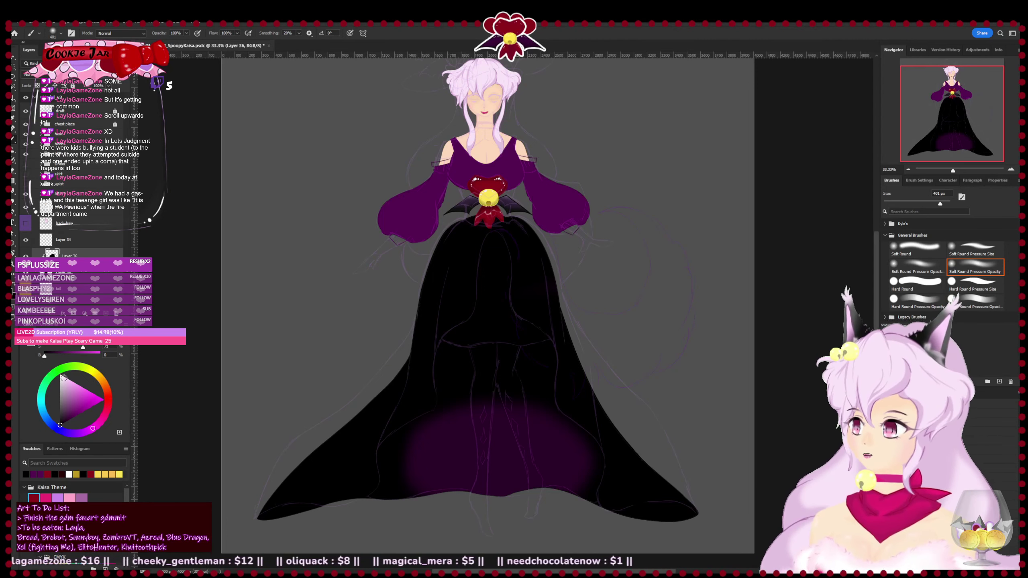
left_click(26, 273)
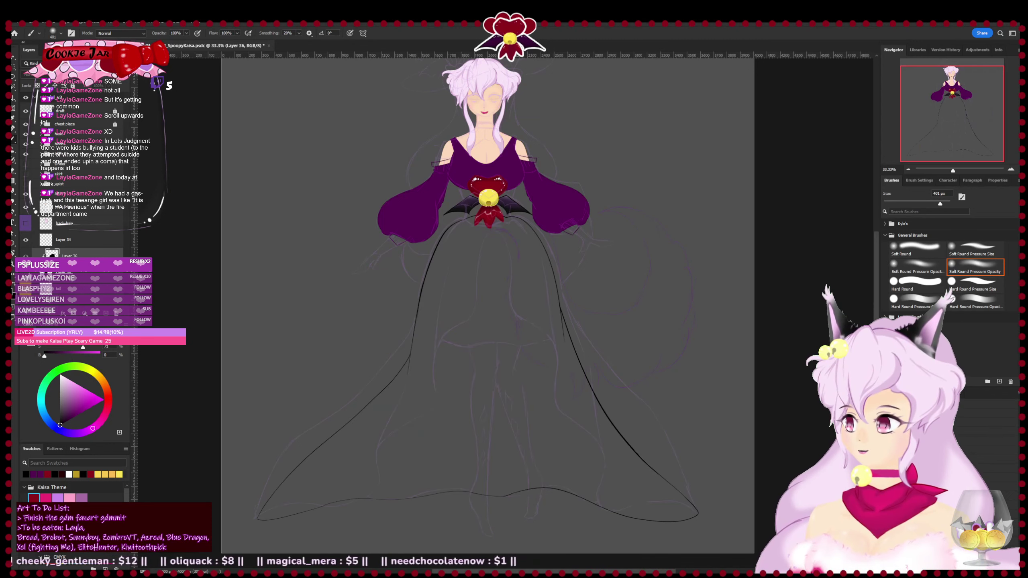
key("ctrl+shift+z")
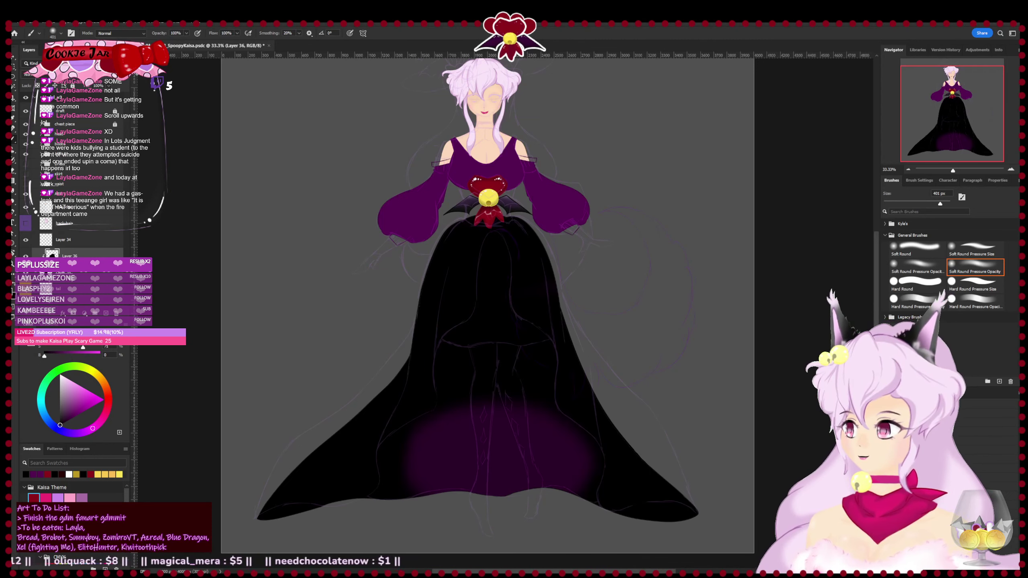
key("ctrl+z")
key("ctrl+shift+z")
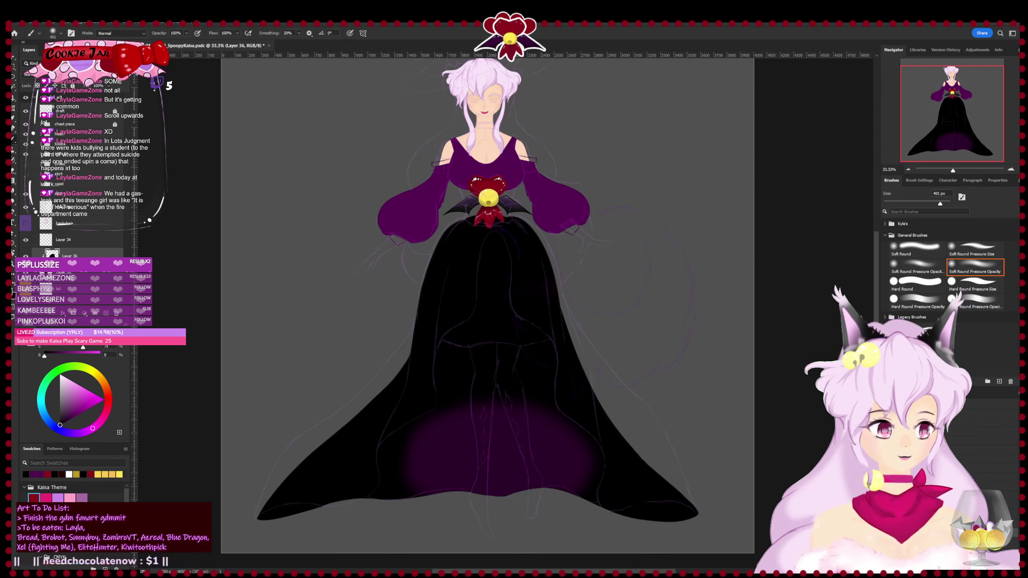
key("ctrl+z")
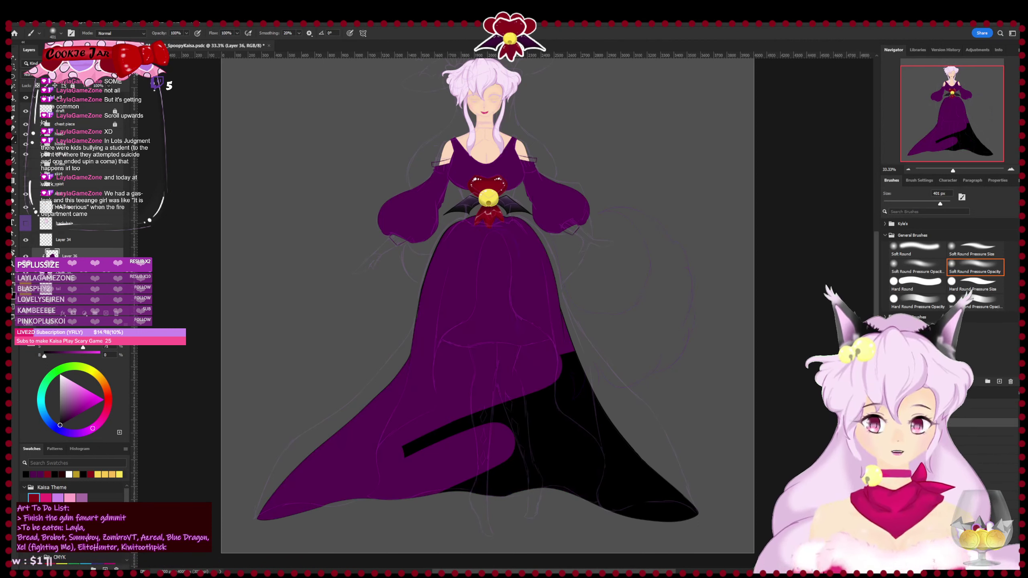
key("ctrl+shift+z")
key("ctrl+shift+z")
key("ctrl+shift+z")
key("ctrl+shift+z")
key("ctrl+shift+z")
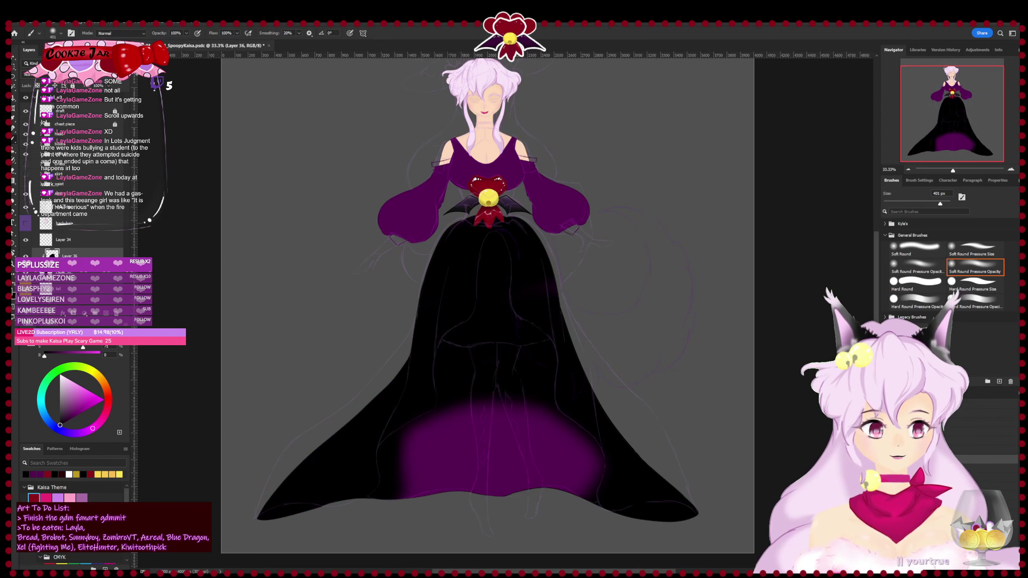
key("ctrl+z")
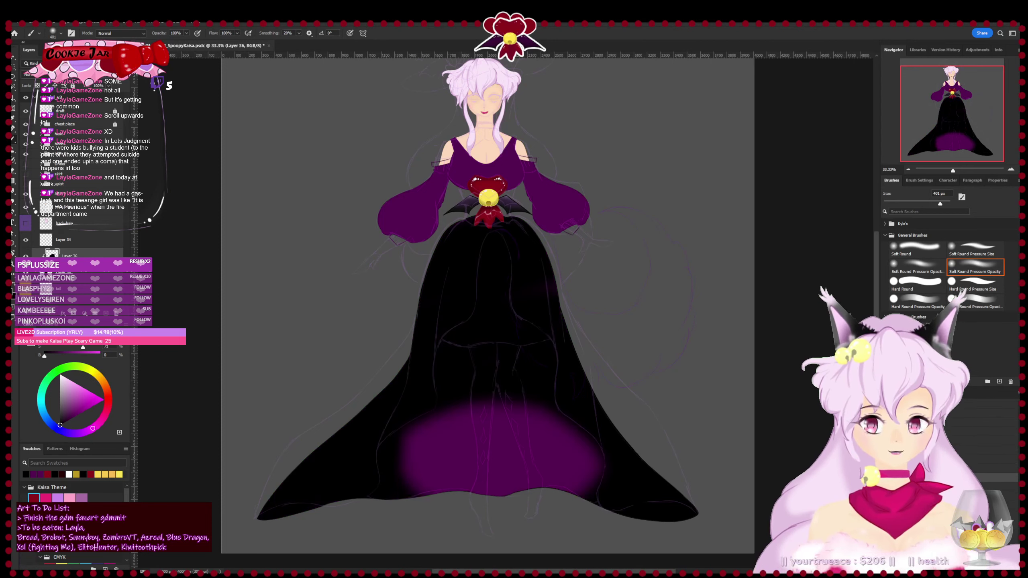
key("ctrl+z")
key("ctrl+shift+z")
key("ctrl+shift+z")
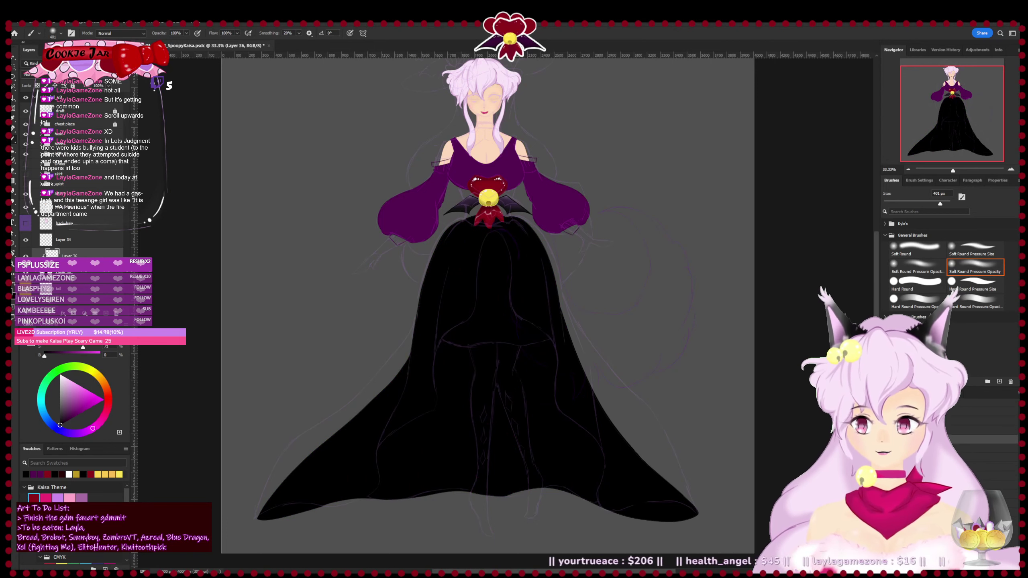
key("ctrl+z")
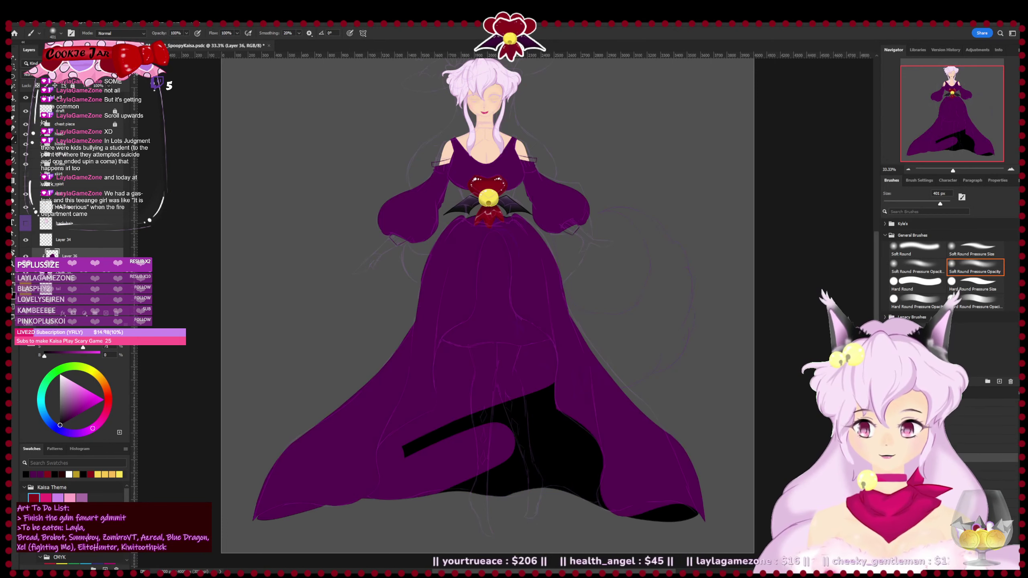
key("ctrl+shift+z")
key("ctrl+z")
key("ctrl+z")
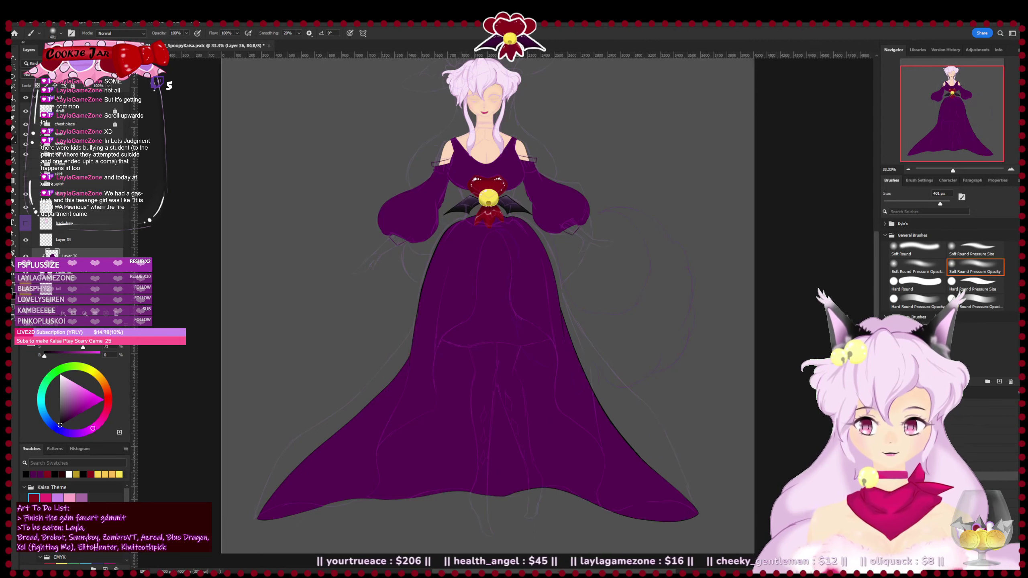
key("ctrl+shift+z")
key("ctrl+z")
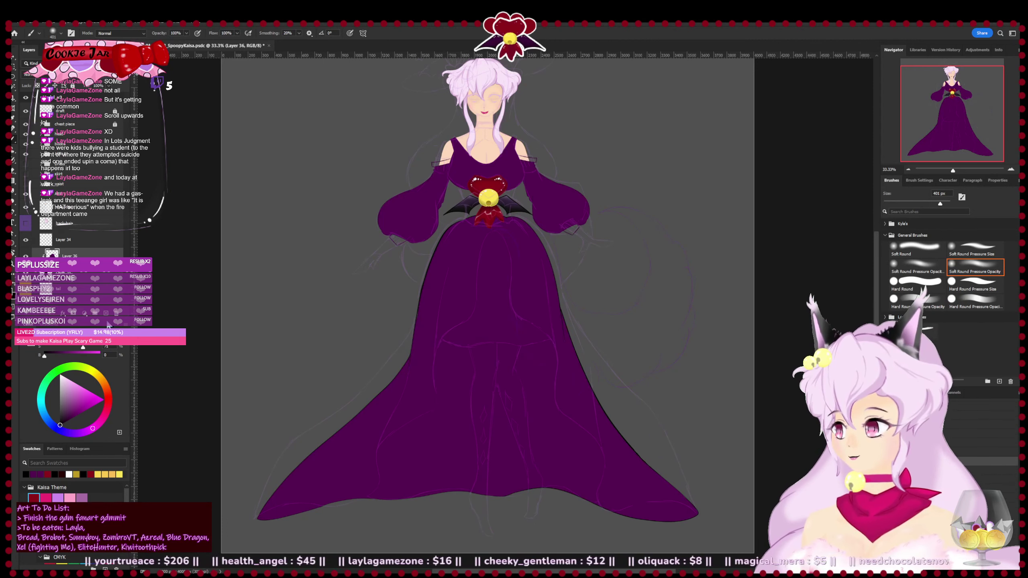
- Merge the purple paint into Layer 35 and softly shade the train's waist and both sides black on a new clipped layer
key("ctrl+e")
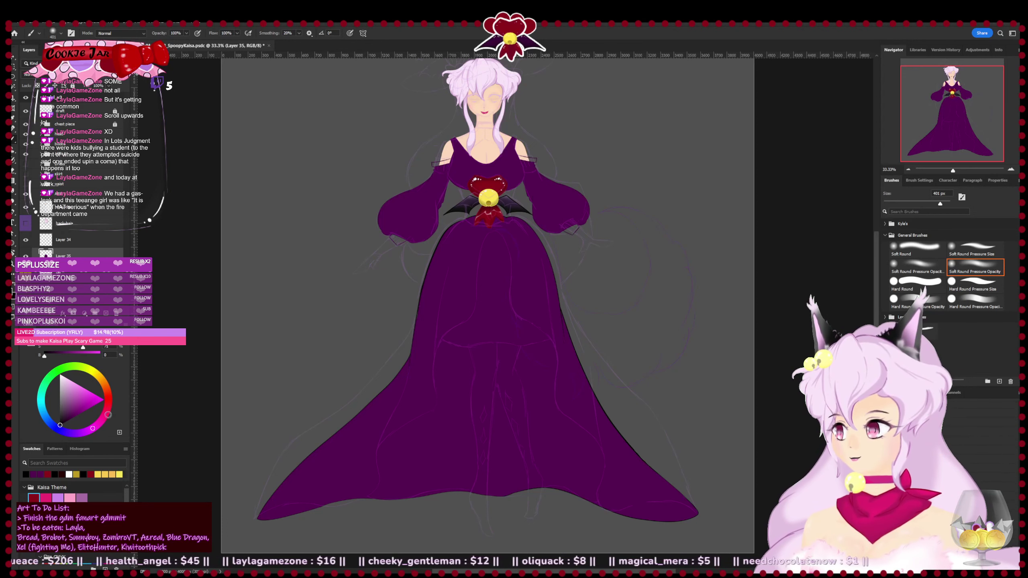
left_click(106, 314)
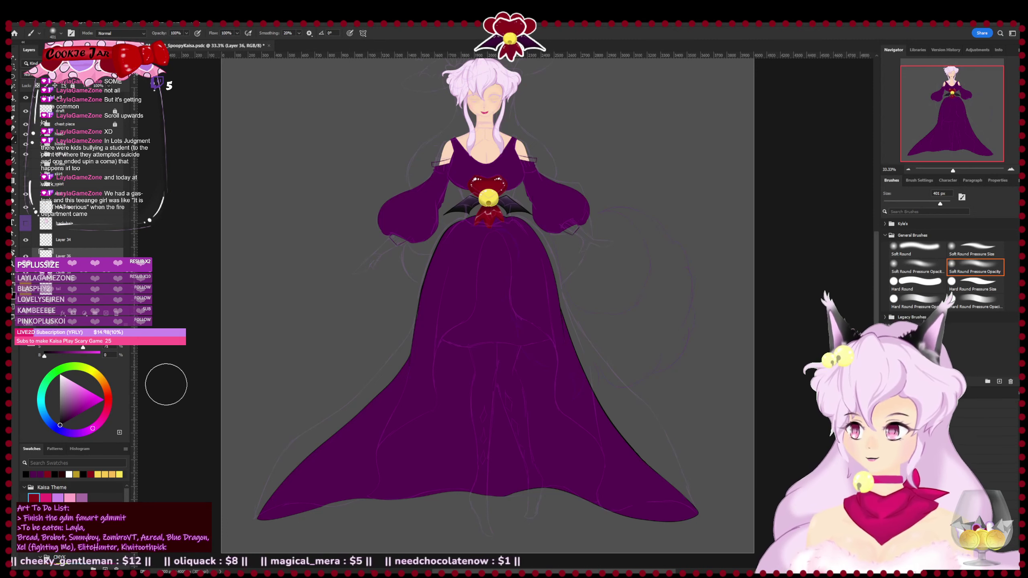
mouse_move(512, 207)
left_mouse_down()
mouse_move(436, 226)
mouse_move(543, 203)
mouse_move(424, 259)
mouse_move(391, 317)
left_mouse_up()
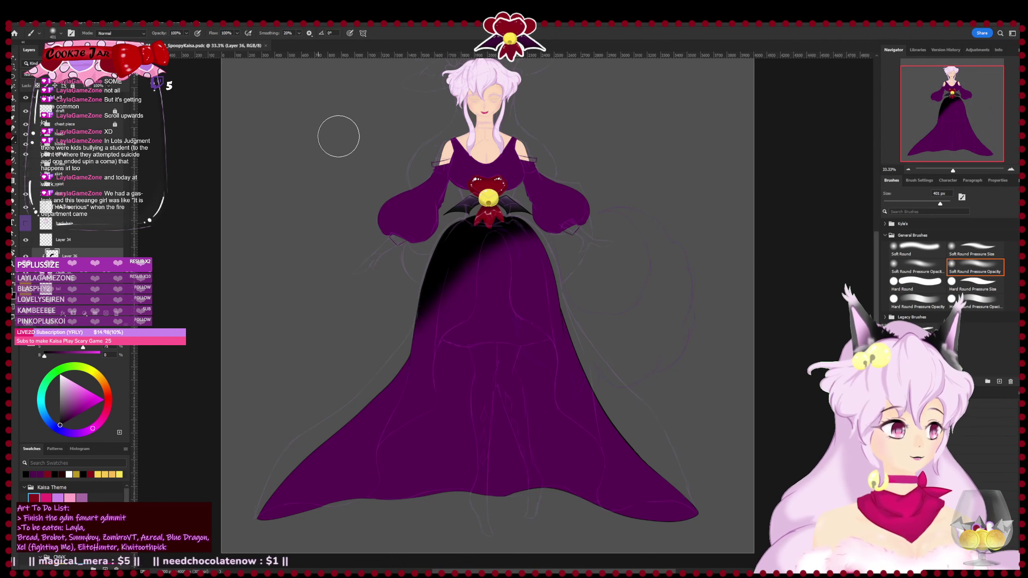
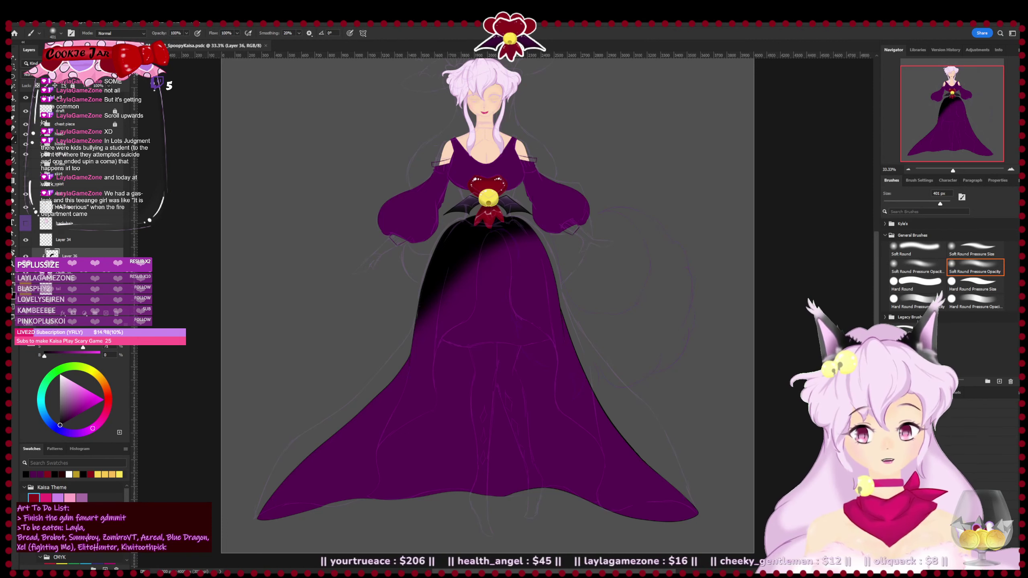
left_click_drag(490, 226, 551, 248)
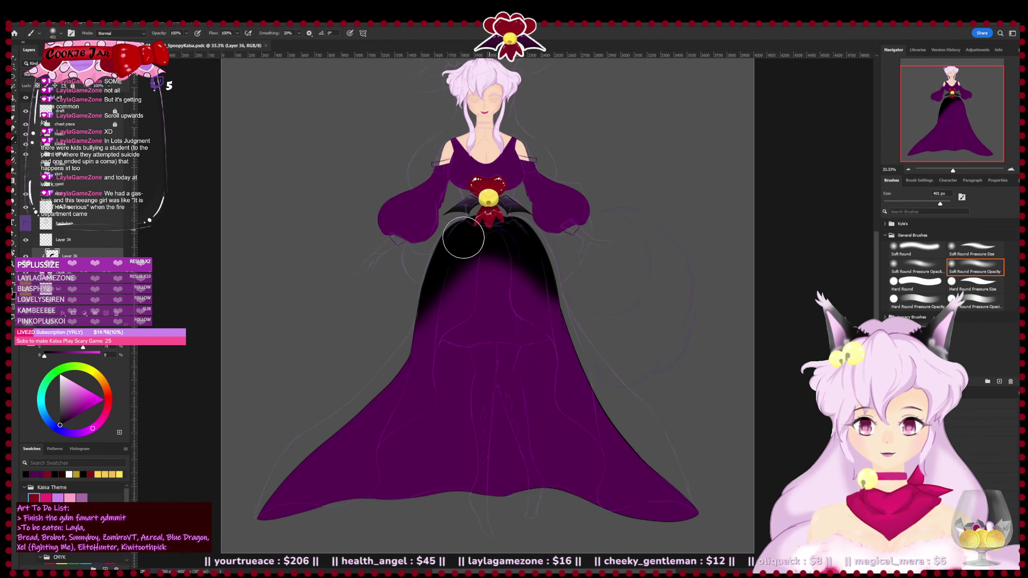
mouse_move(390, 494)
left_mouse_down()
mouse_move(355, 518)
mouse_move(325, 465)
mouse_move(288, 458)
mouse_move(275, 519)
left_mouse_up()
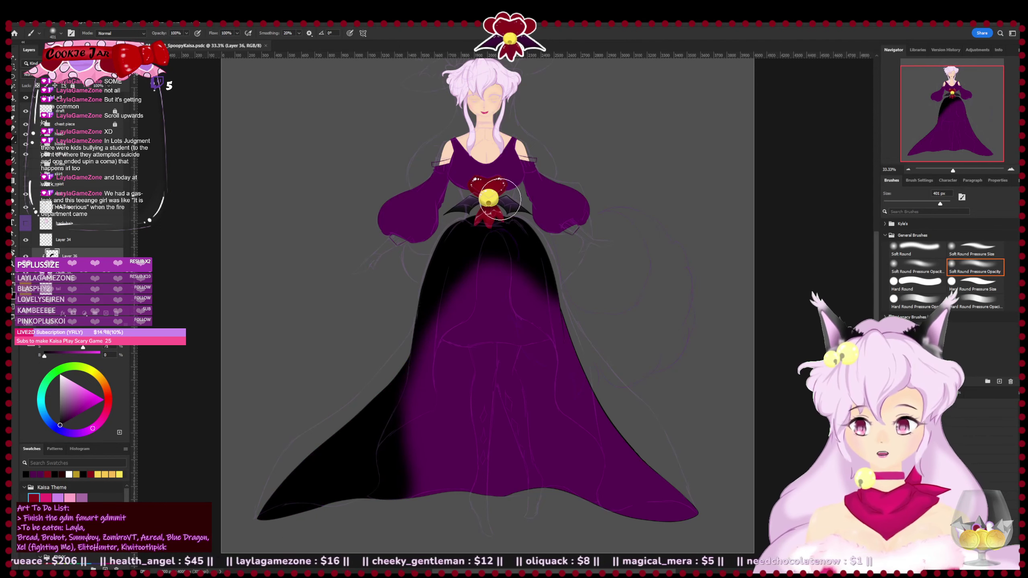
mouse_move(551, 255)
left_mouse_down()
mouse_move(606, 374)
mouse_move(571, 276)
mouse_move(604, 409)
mouse_move(602, 501)
mouse_move(630, 515)
mouse_move(645, 497)
mouse_move(666, 558)
left_mouse_up()
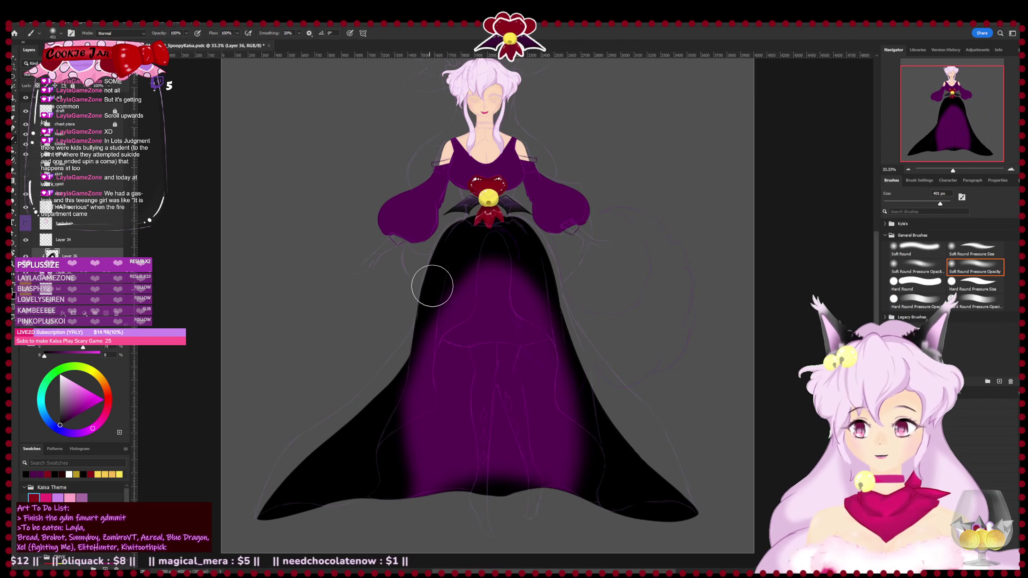
- Extend the black shading inward around a purple patch at the train's lower centre, reduce the shading layer's opacity, and save the file
left_click_drag(431, 285, 433, 416)
key("ctrl+z")
mouse_move(430, 284)
left_mouse_down()
mouse_move(470, 350)
mouse_move(419, 287)
mouse_move(612, 335)
mouse_move(436, 335)
mouse_move(562, 297)
mouse_move(553, 235)
mouse_move(464, 335)
mouse_move(414, 373)
mouse_move(420, 360)
mouse_move(385, 448)
mouse_move(582, 355)
mouse_move(561, 357)
mouse_move(556, 343)
mouse_move(605, 434)
mouse_move(579, 524)
mouse_move(416, 523)
mouse_move(370, 441)
mouse_move(436, 517)
left_mouse_up()
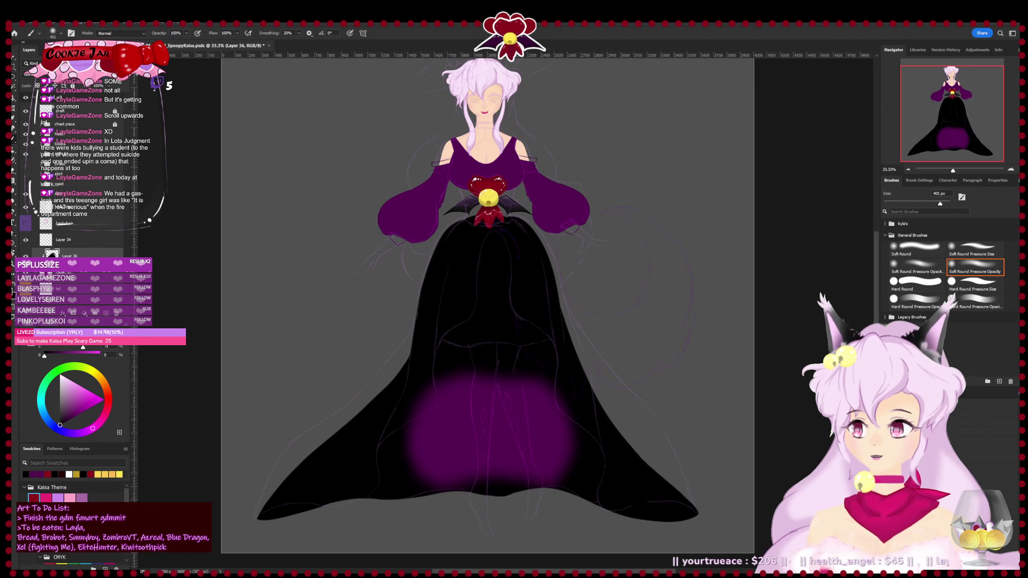
mouse_move(86, 75)
left_mouse_down()
mouse_move(49, 75)
mouse_move(60, 74)
left_mouse_up()
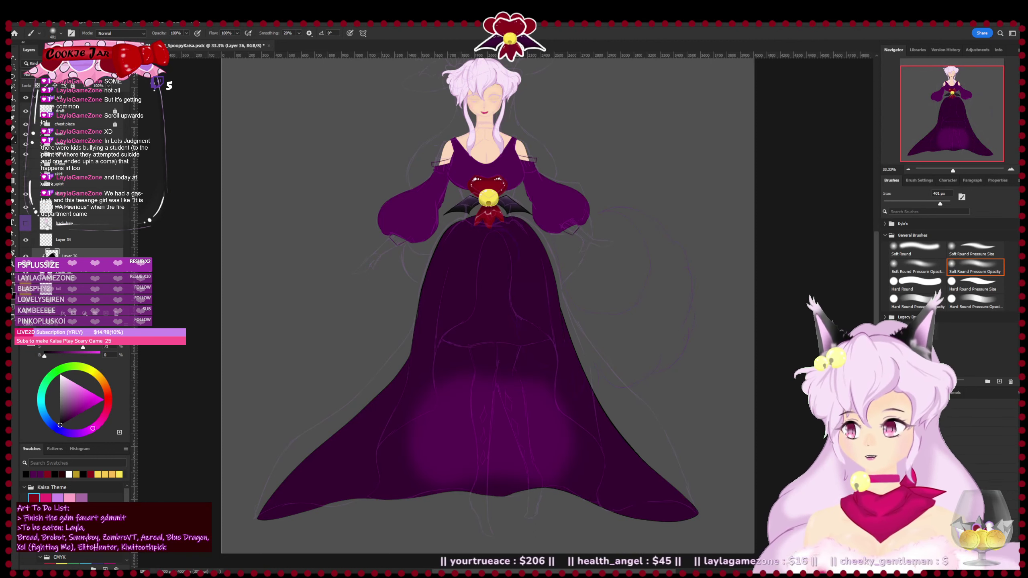
key("ctrl+s")
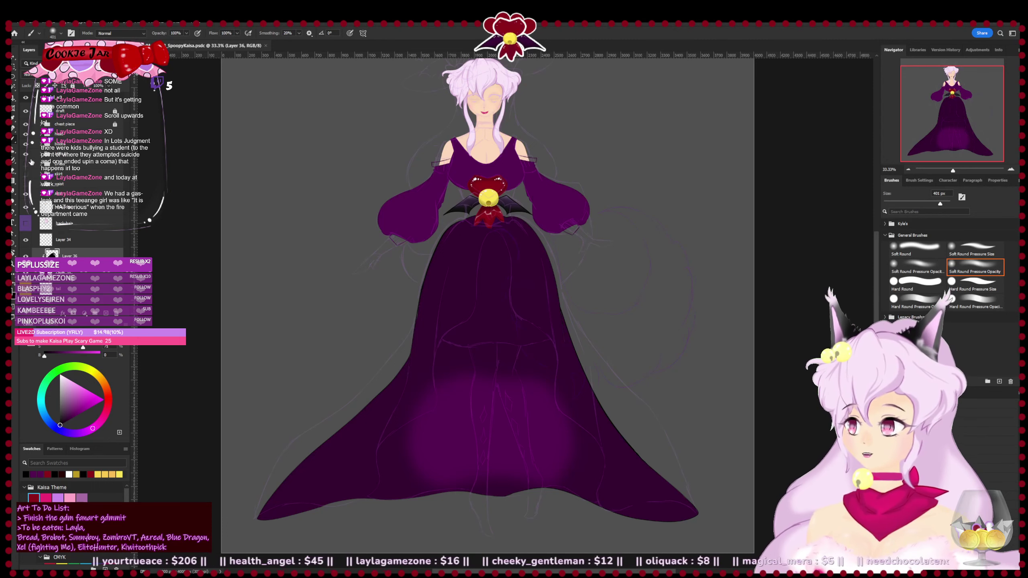
- Show the purple overskirt and its red front panel, hide the draft sketch, and save the file
left_click(27, 165)
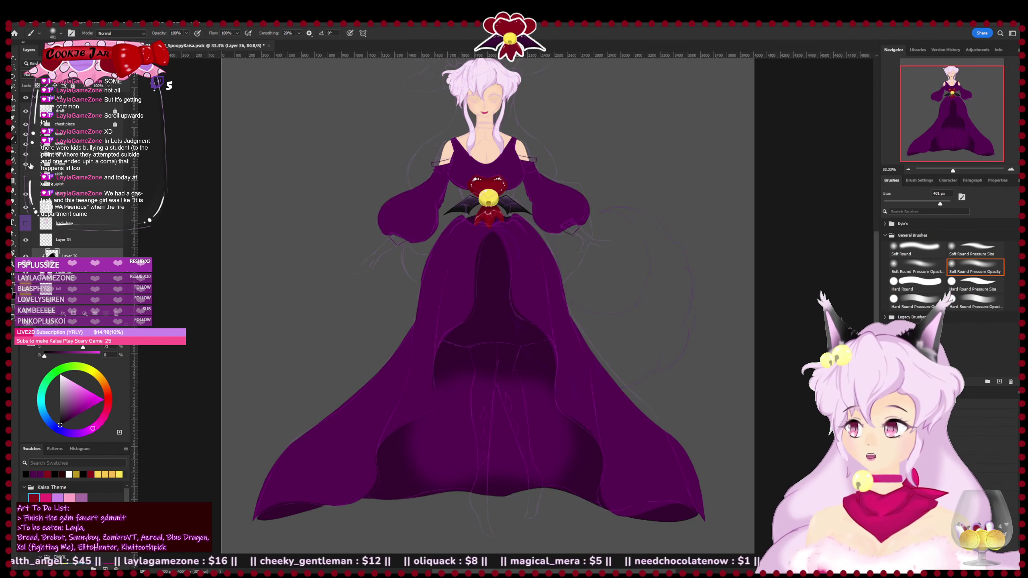
left_click(25, 113)
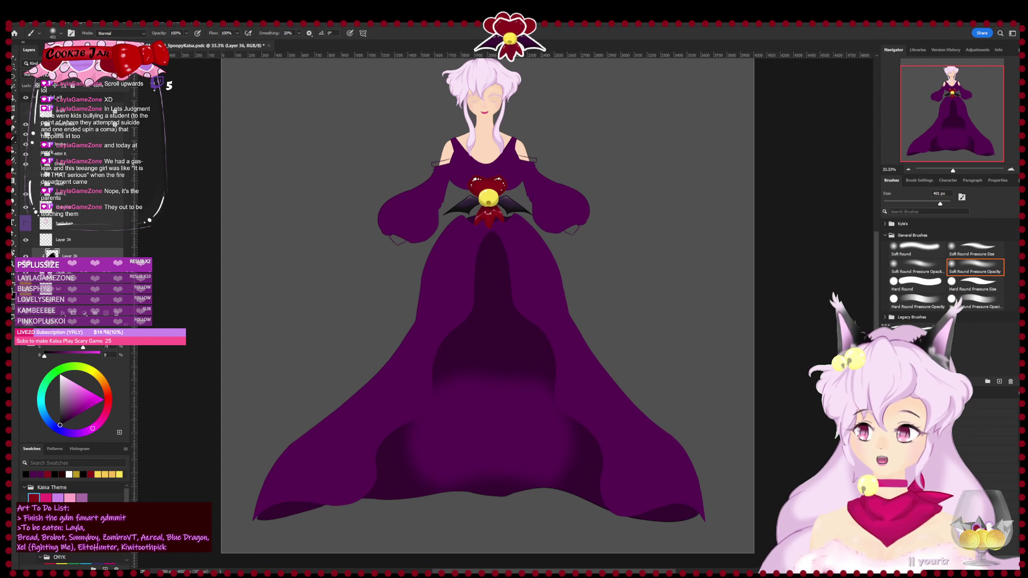
left_click(26, 176)
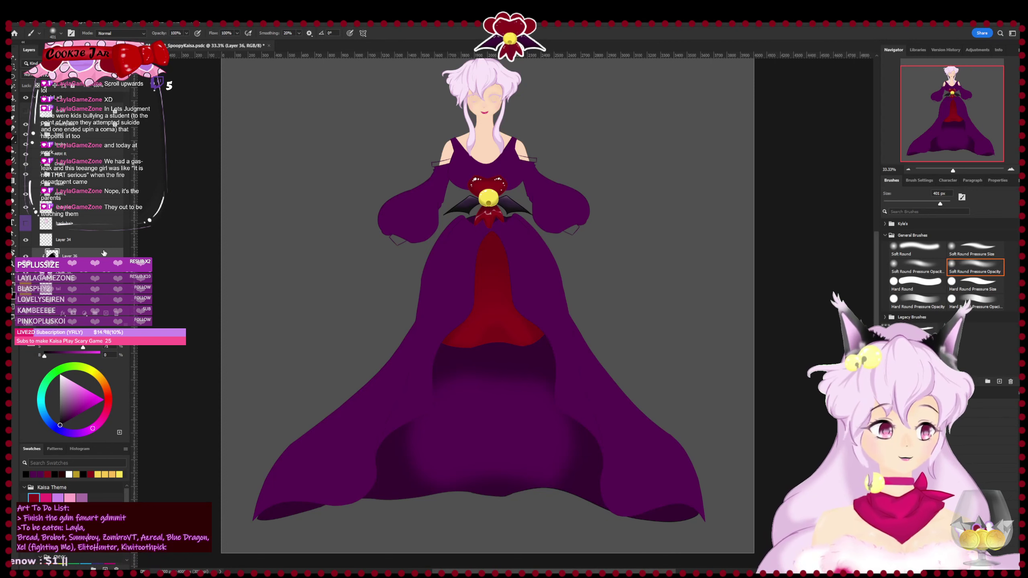
key("ctrl+s")
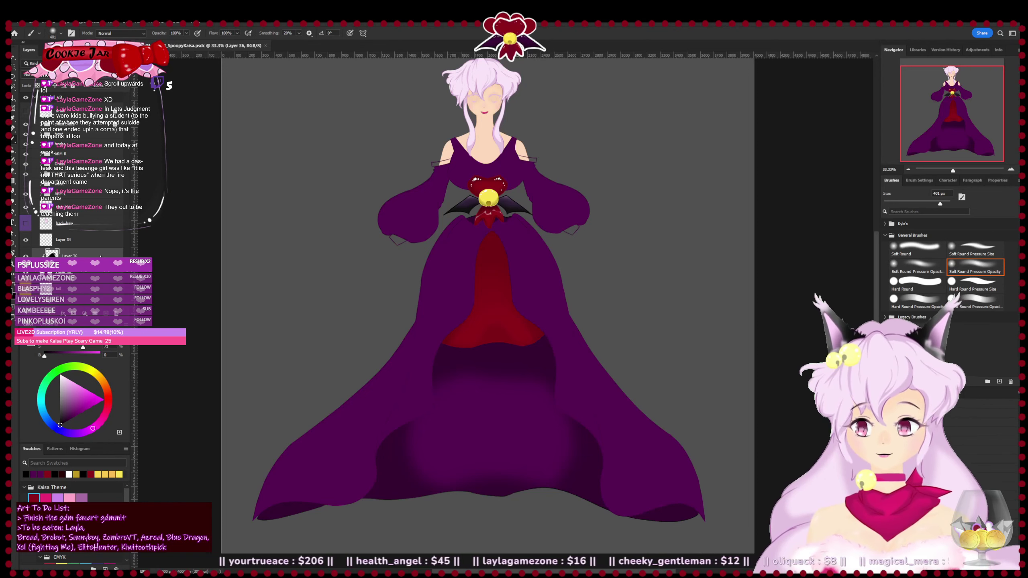
- Switch to the Hard Round Pressure Size brush at 10 px for line work on the skirt
left_click_drag(370, 372, 352, 356)
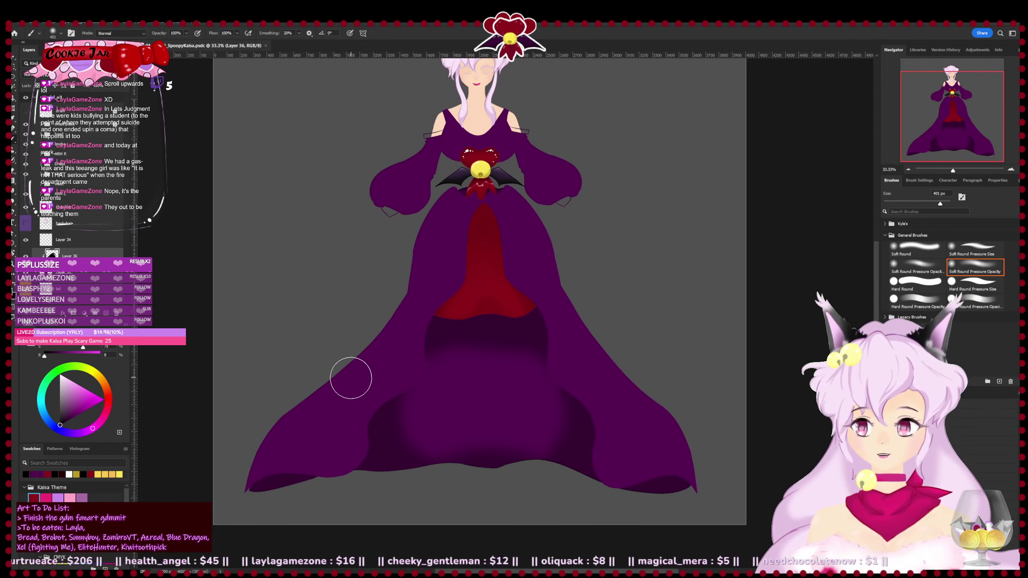
left_click(977, 285)
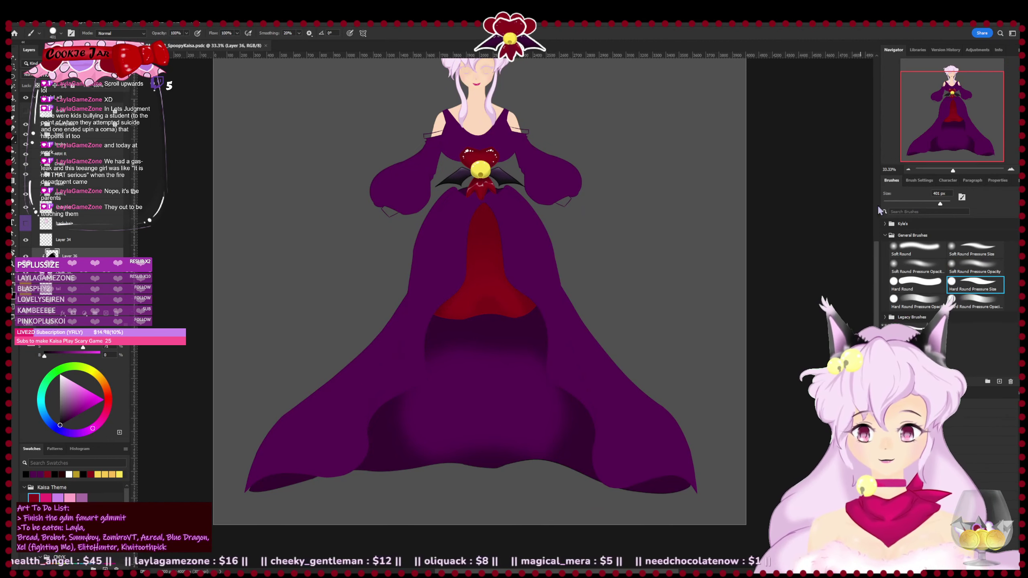
left_click(940, 193)
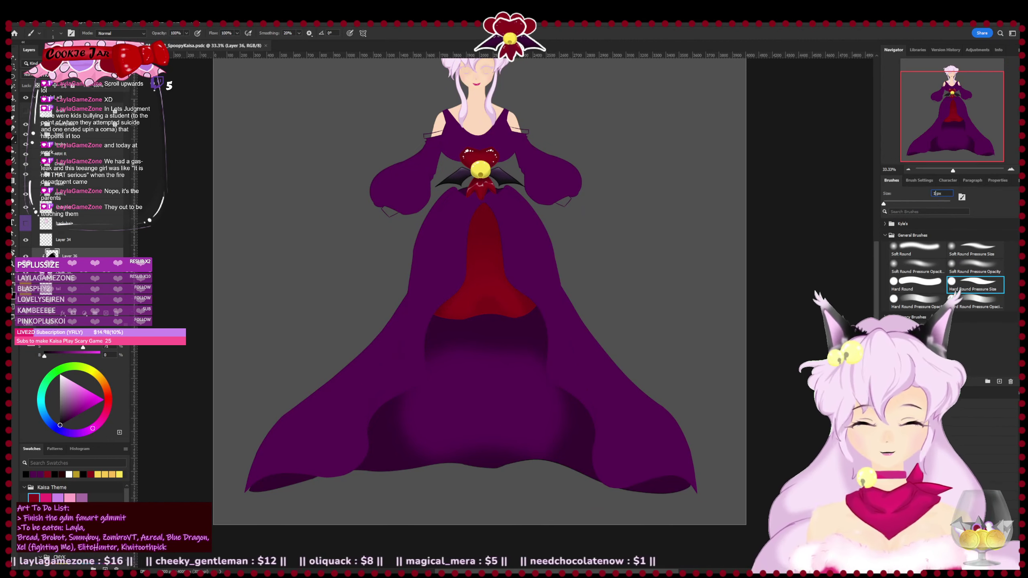
key("e")
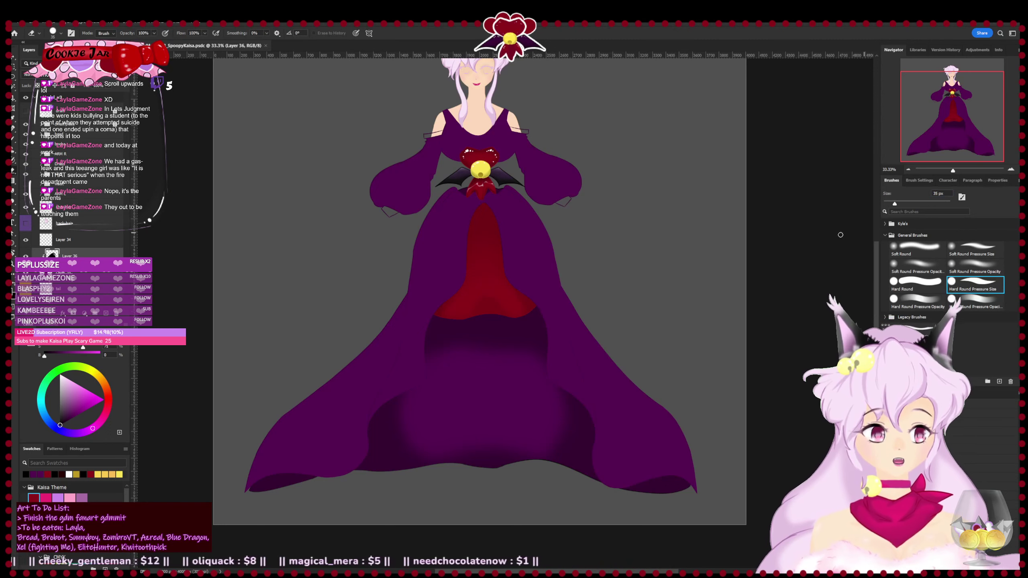
key("ctrl+1")
left_click_drag(773, 237, 803, 334)
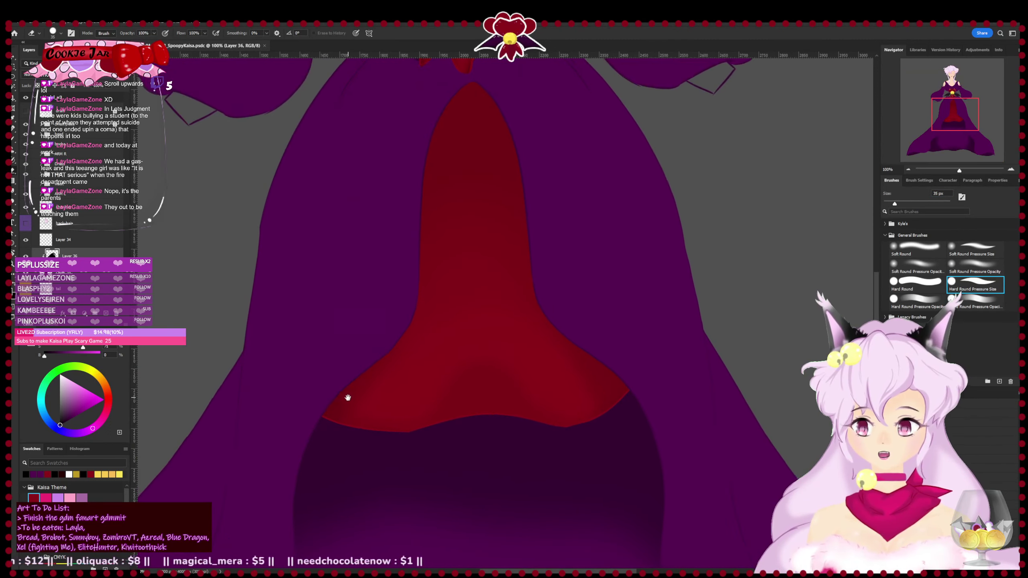
key("b")
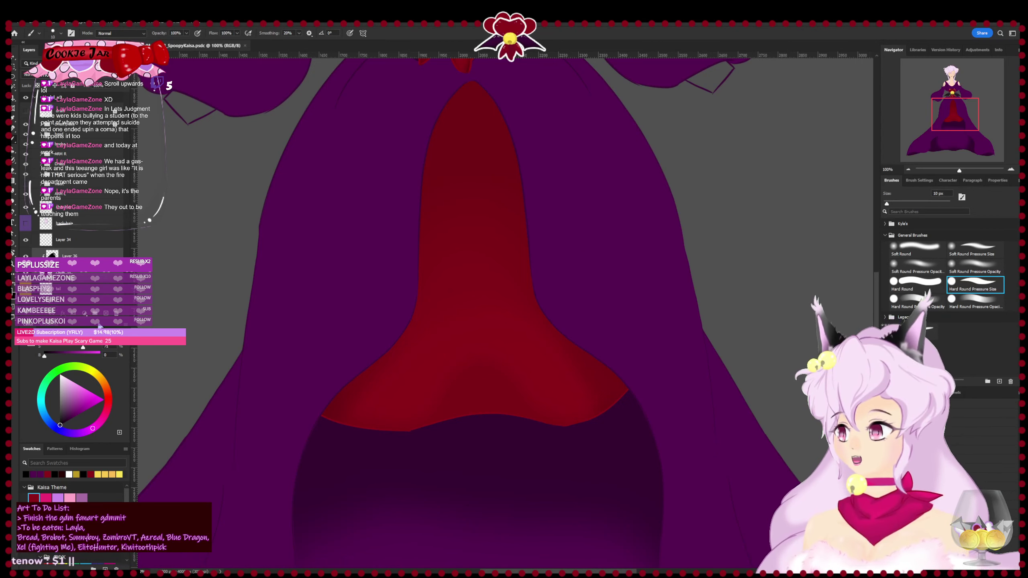
- Group the train's base and shading layers and show the back hair
key("ctrl+g")
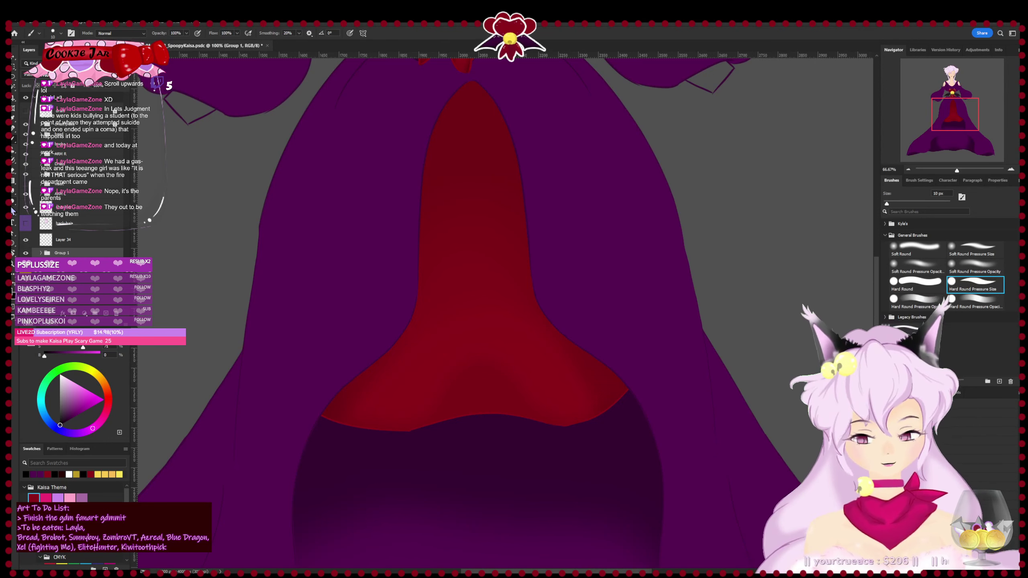
key("ctrl+0")
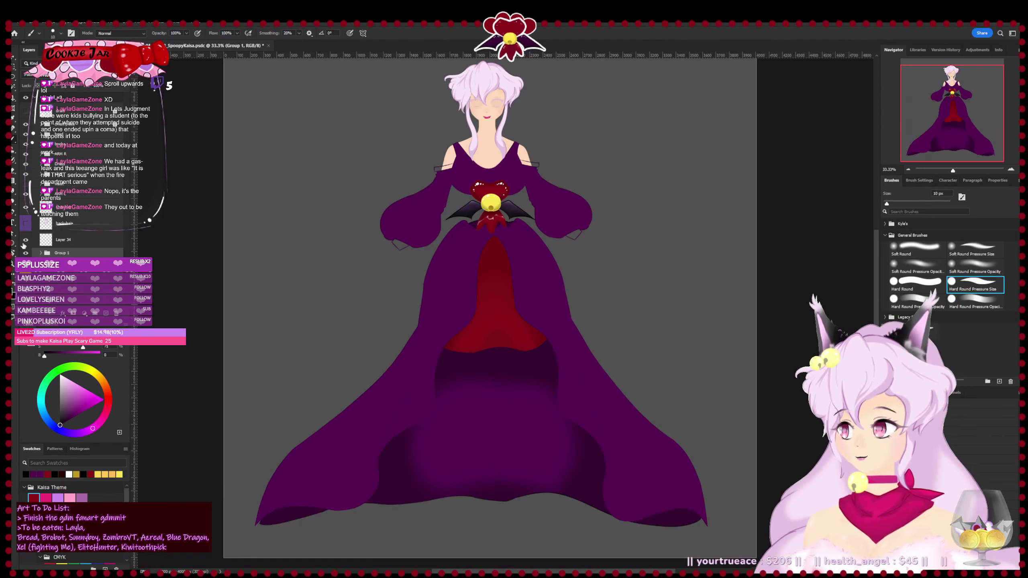
left_click(26, 225)
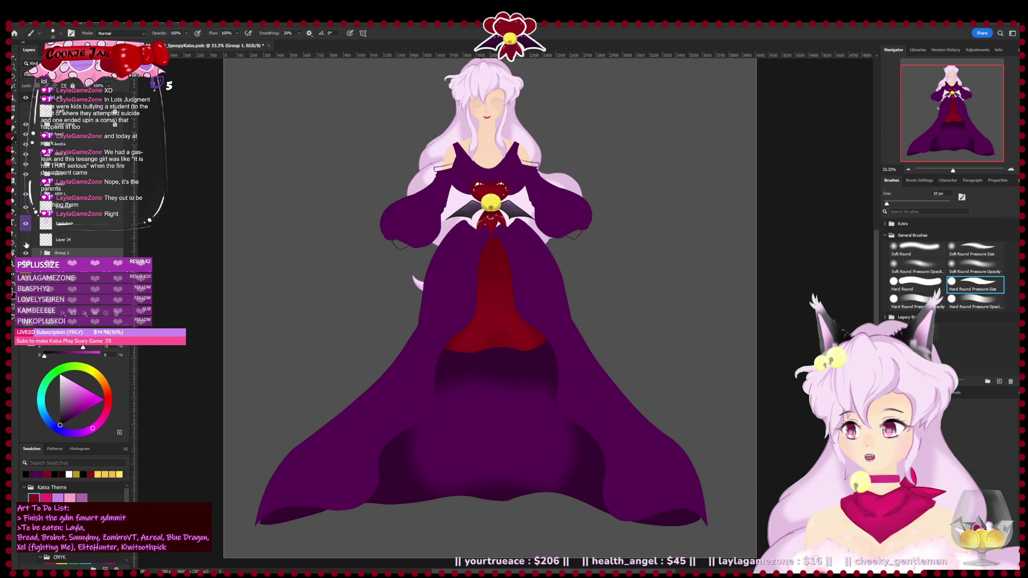
- Hide and delete the train's outline layer, Layer 34, and save the file
left_click(26, 241)
left_click(71, 244)
key("Delete")
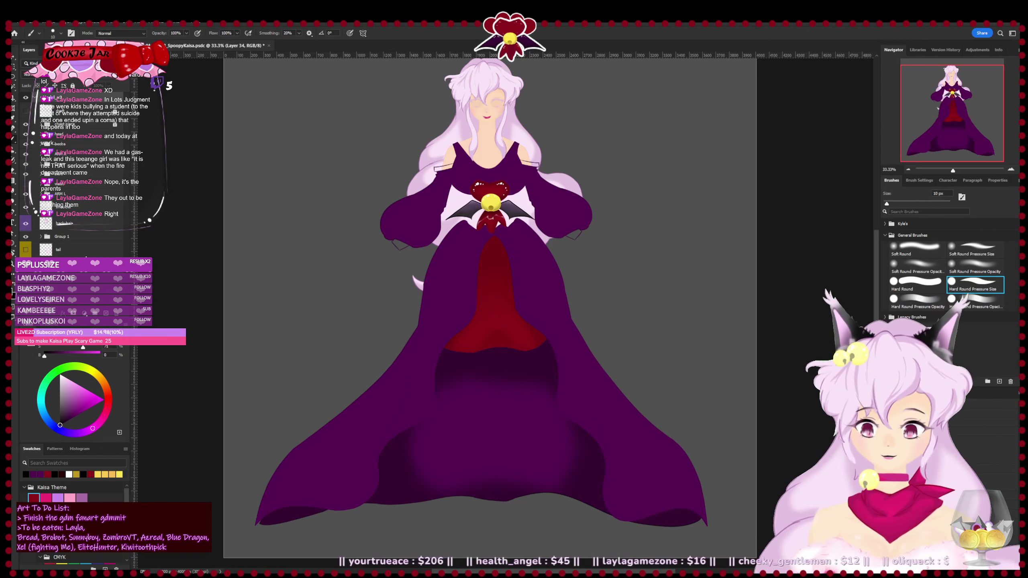
key("ctrl+s")
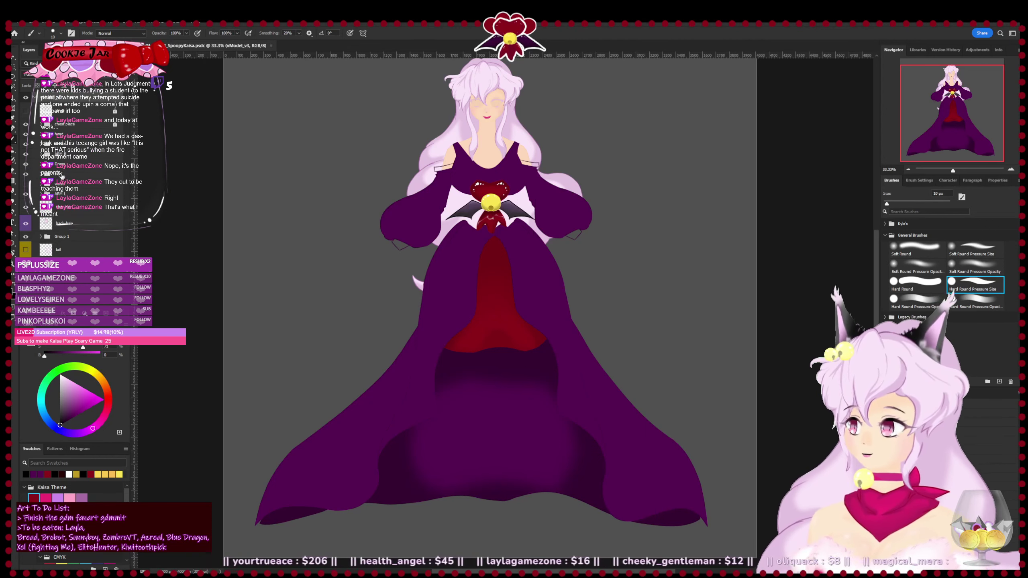
- Identify the skirt group by toggling its visibility, expand it, and select Layer 9 inside it
left_click(60, 176)
left_click(26, 174)
left_click(26, 174)
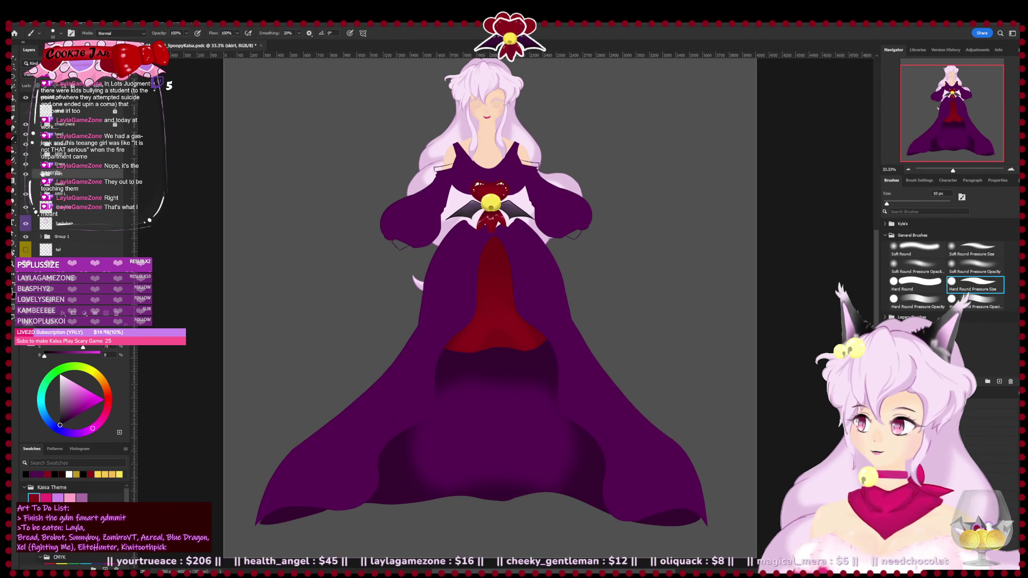
left_click(41, 168)
left_click(53, 193)
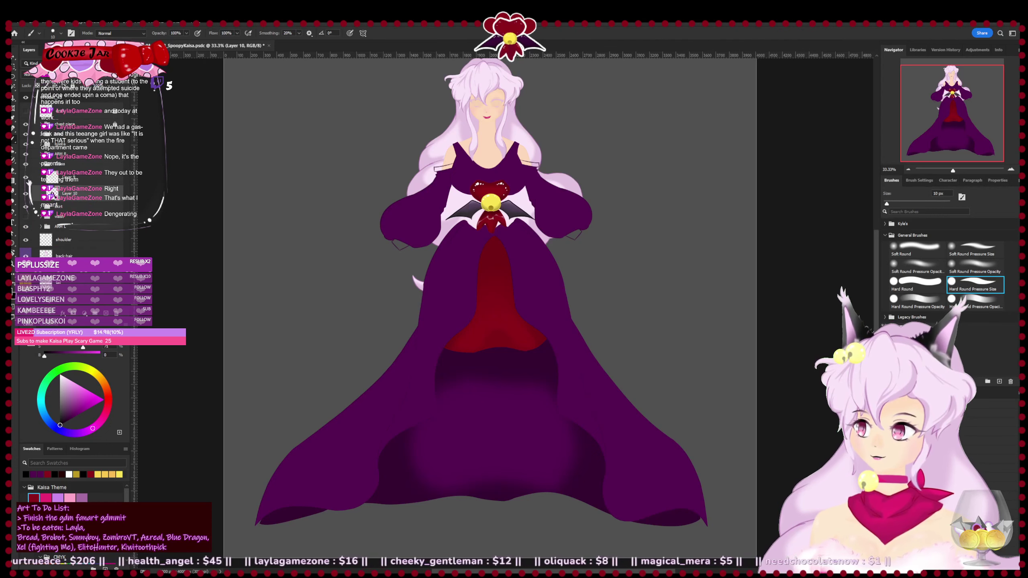
left_click(81, 181)
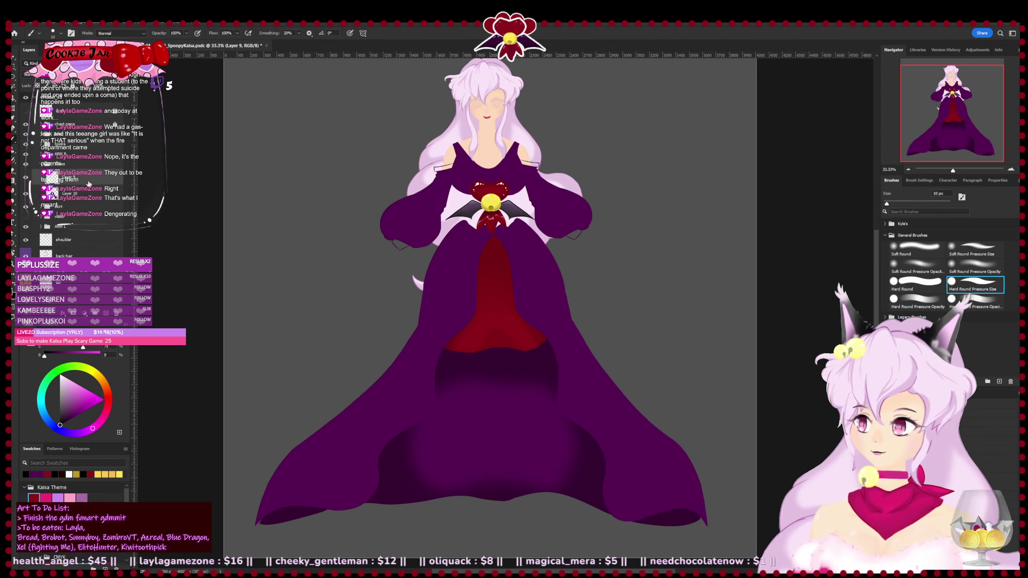
- Sample a dark purple from the skirt as the brush colour
key("ctrl+1")
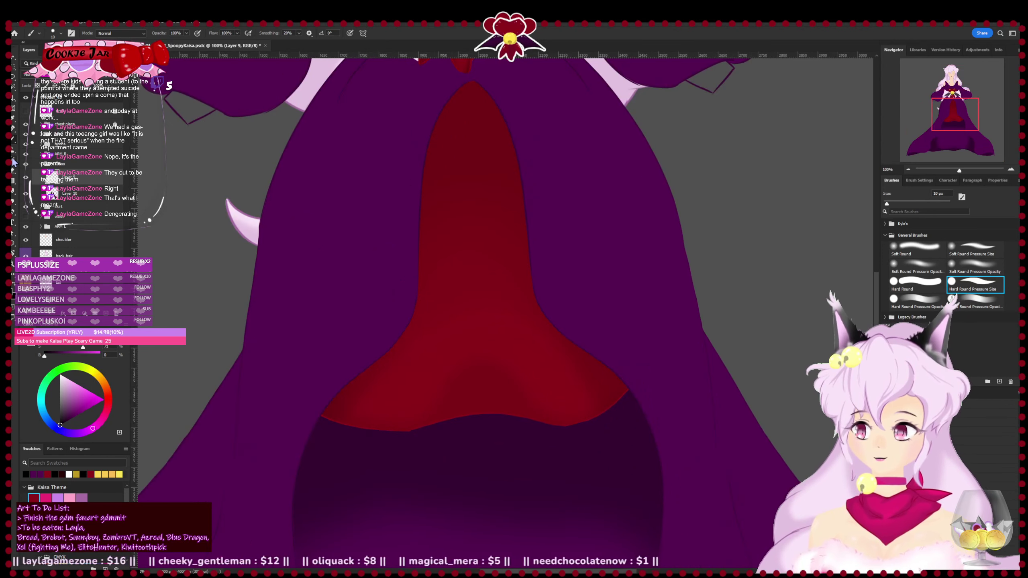
key("i")
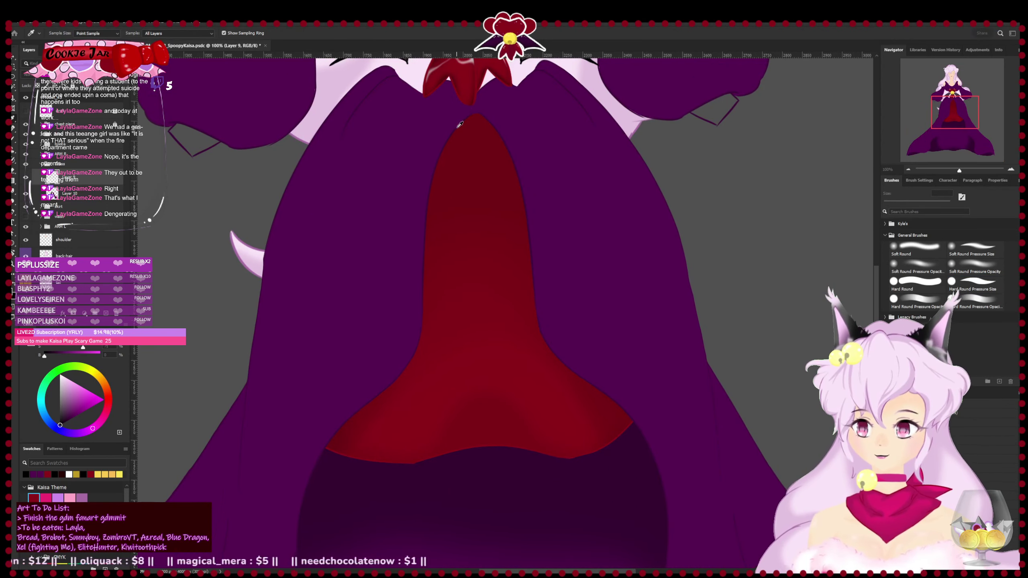
left_click(614, 397)
key("b")
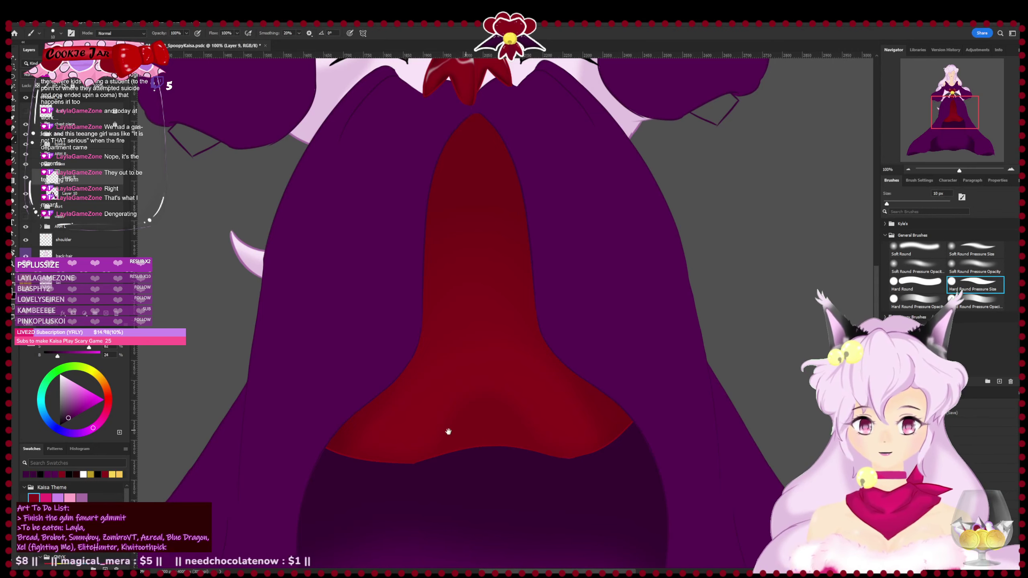
- Show the draft sketch and draw thin dark purple fold lines along one side of the skirt on Layer 9
mouse_move(448, 429)
left_mouse_down()
mouse_move(499, 270)
mouse_move(459, 337)
left_mouse_up()
key("r")
left_click_drag(631, 187, 613, 441)
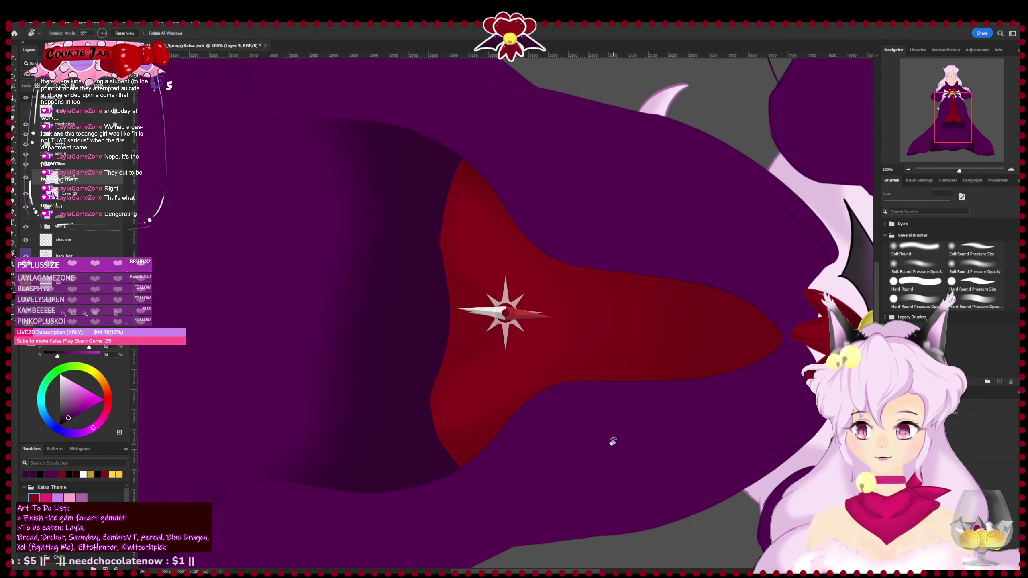
left_click_drag(553, 262, 513, 335)
left_click(26, 112)
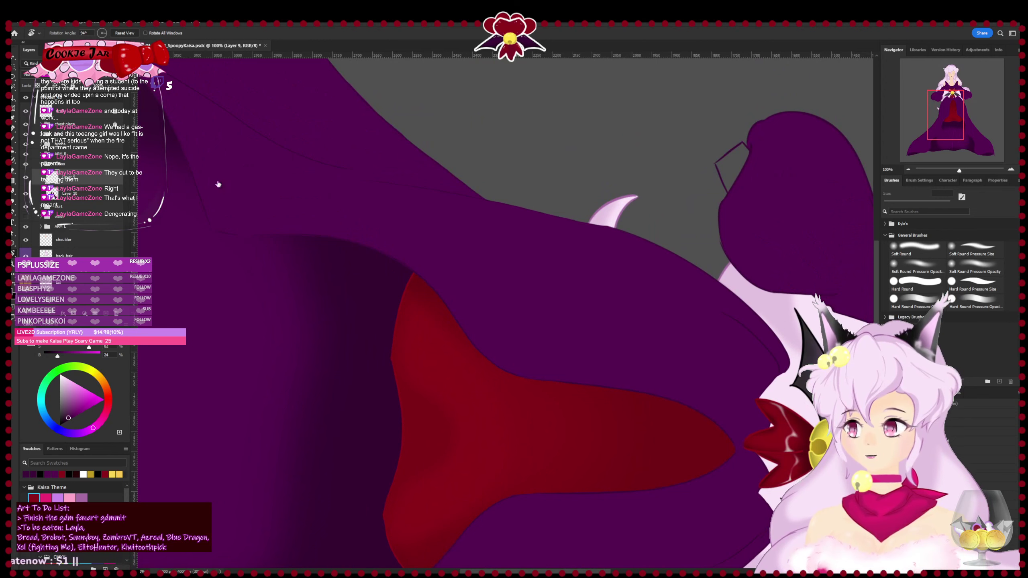
left_click_drag(717, 282, 753, 303)
key("b")
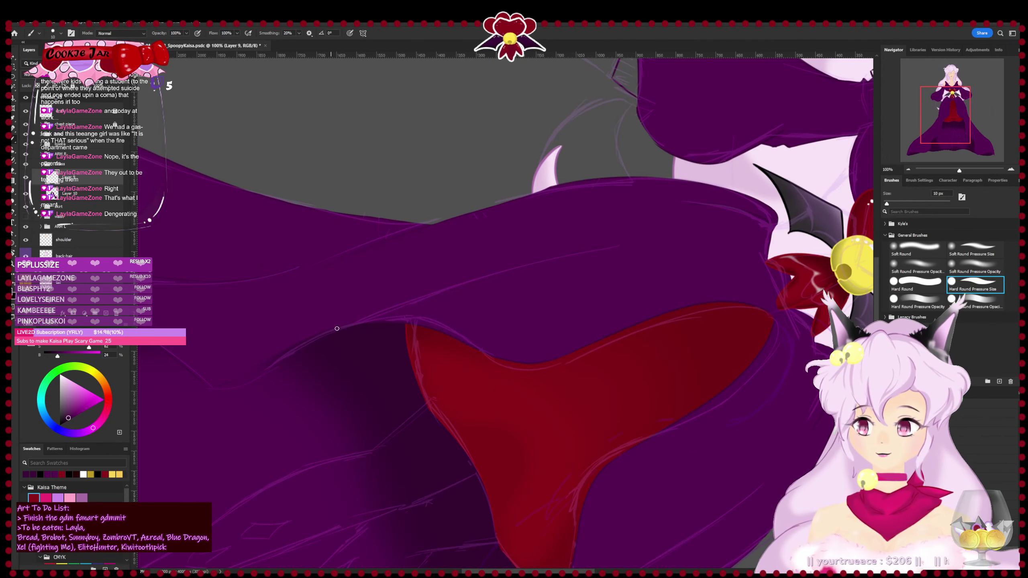
- Draw thin dark purple fold lines down the opposite side of the skirt, following the sketch
key("r")
left_click_drag(705, 405, 399, 247)
left_click_drag(414, 264, 633, 280)
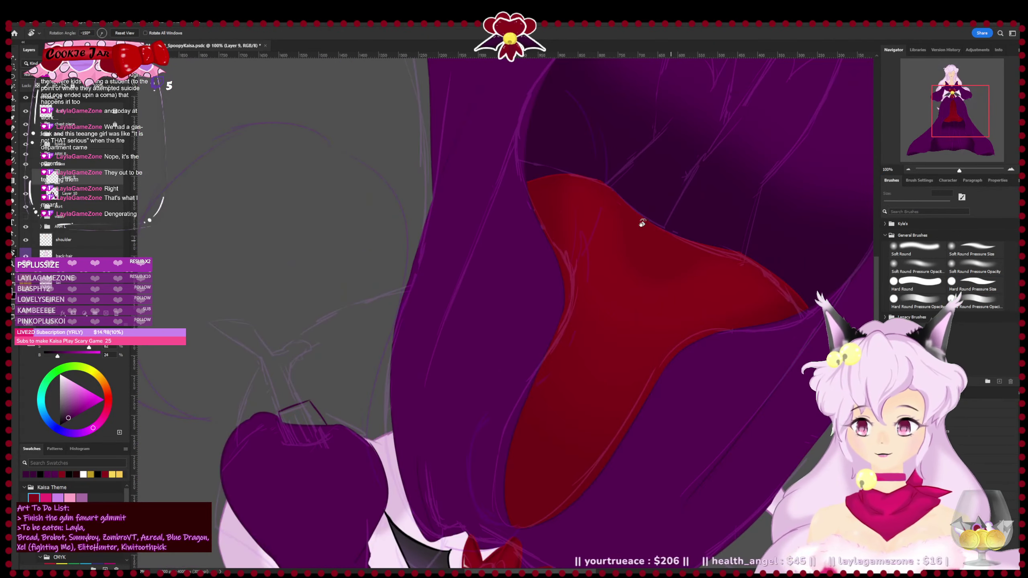
left_click_drag(596, 177, 579, 234)
key("b")
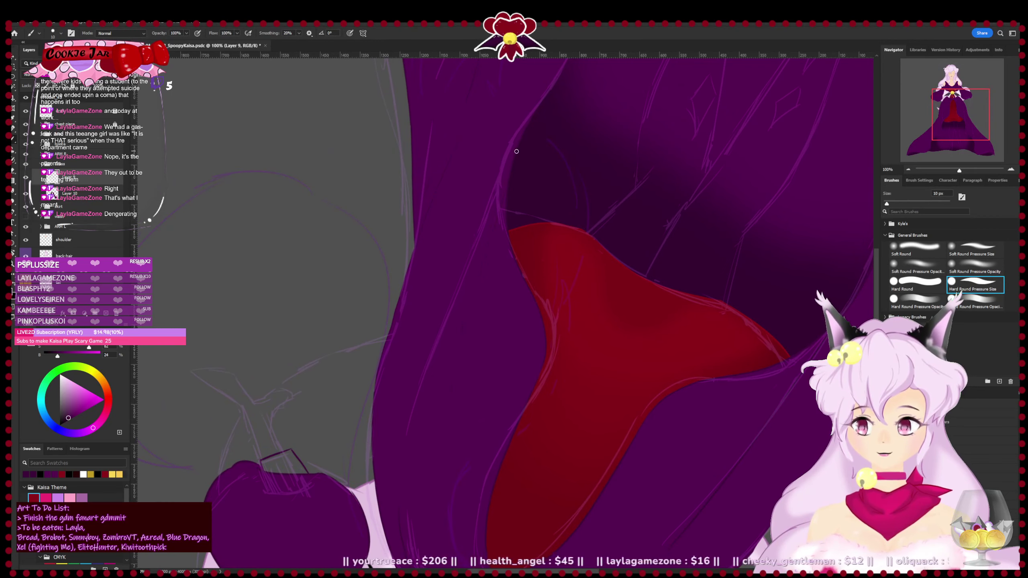
key("r")
left_click_drag(517, 306, 754, 264)
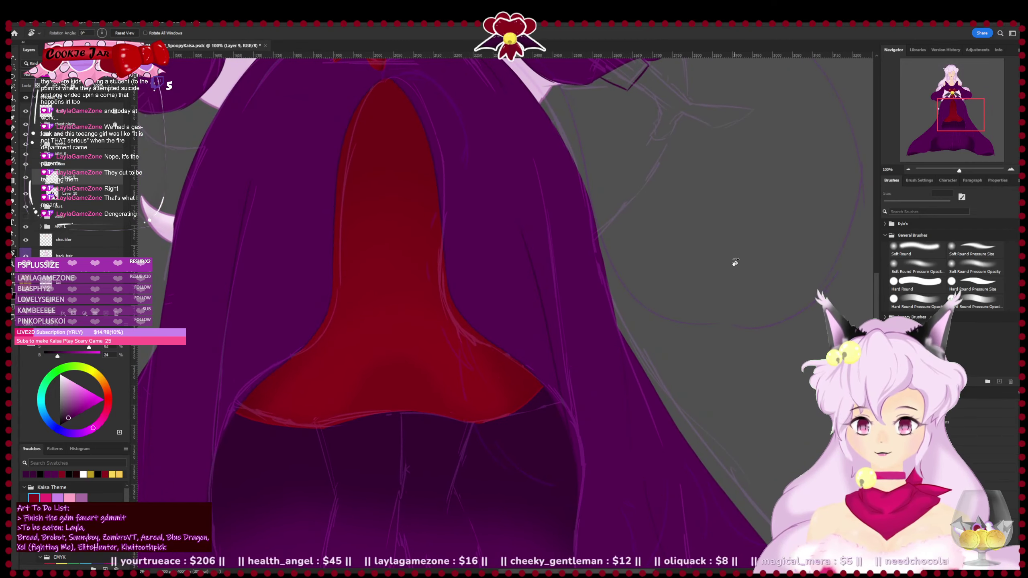
- Save the file and hide the draft sketch to check the skirt's fold lines up close
key("ctrl+minus")
key("ctrl+minus")
key("ctrl+minus")
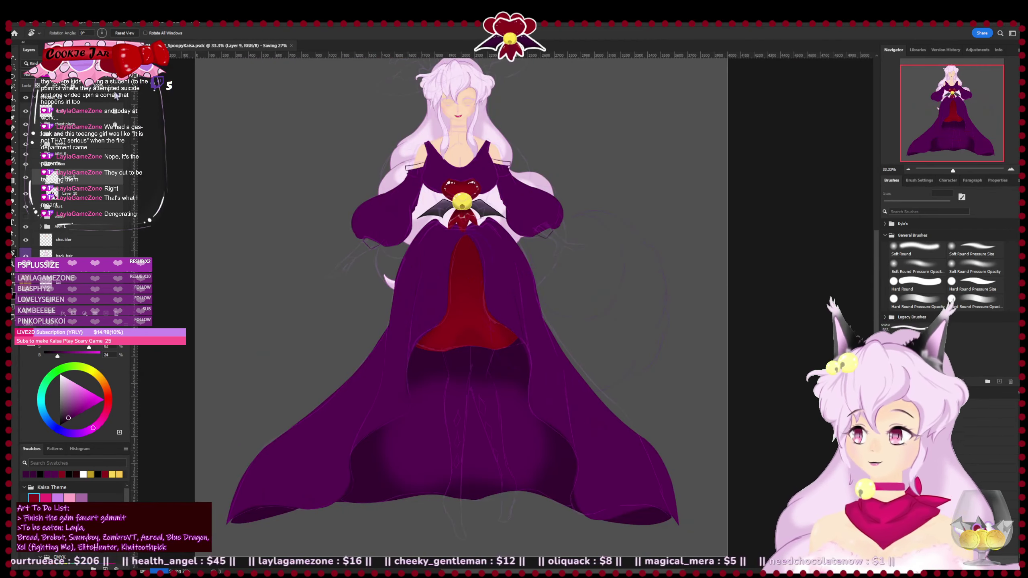
left_click(25, 111)
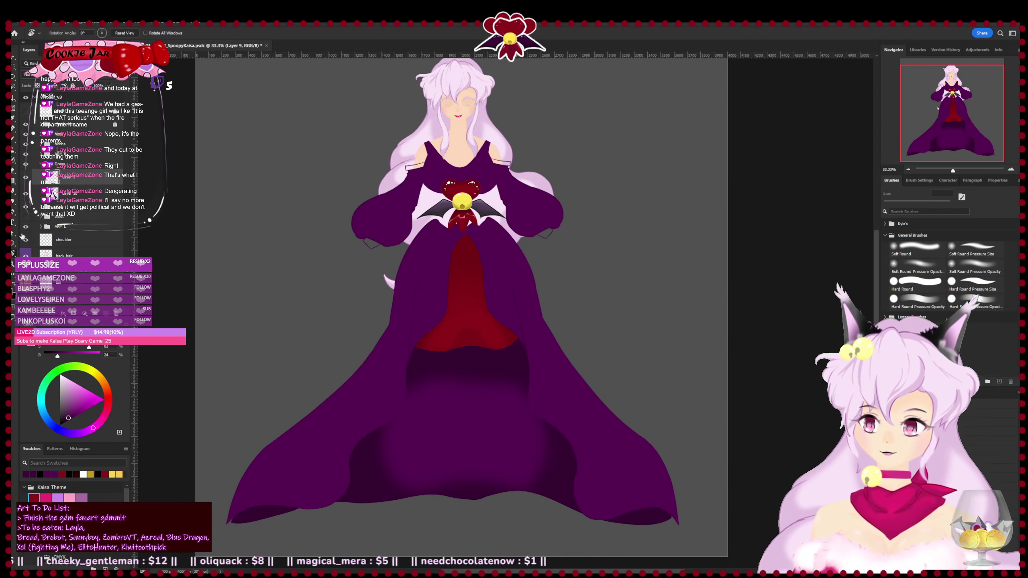
key("ctrl+plus")
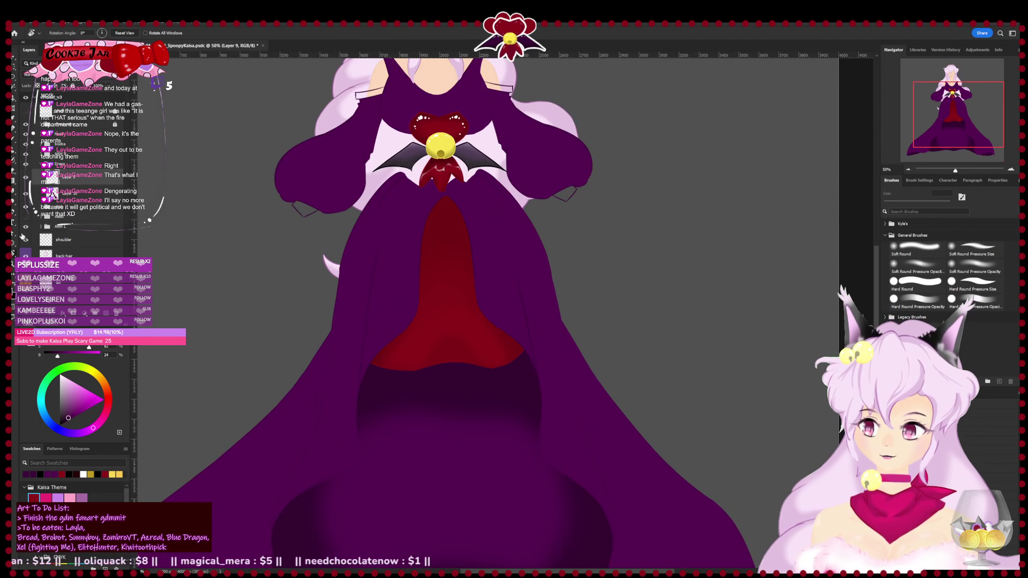
key("ctrl+plus")
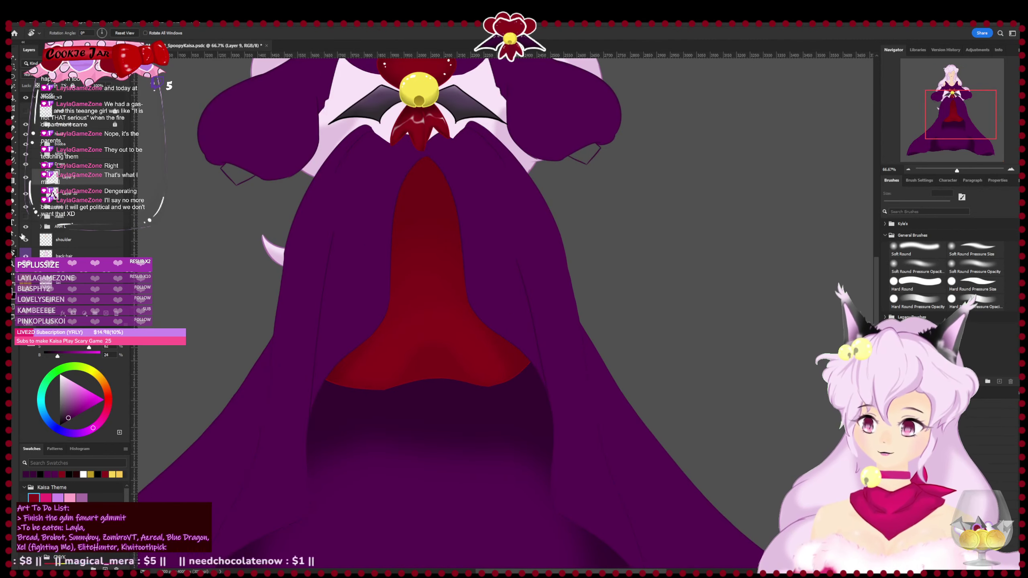
key("ctrl+minus")
key("ctrl+minus")
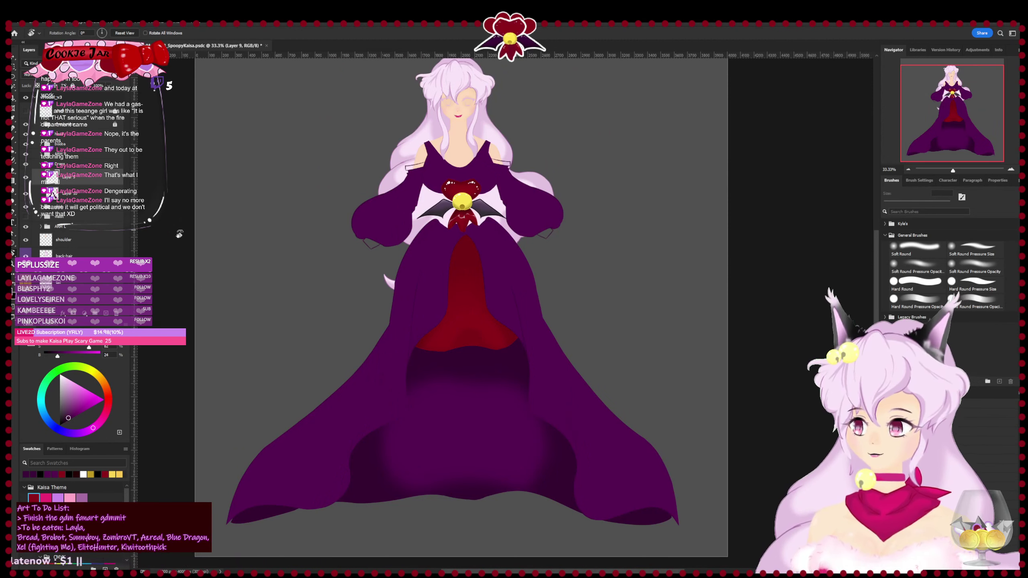
- Hide the purple skirt fill and the red front panel so only Layer 9's line art shows over the train
left_click(26, 197)
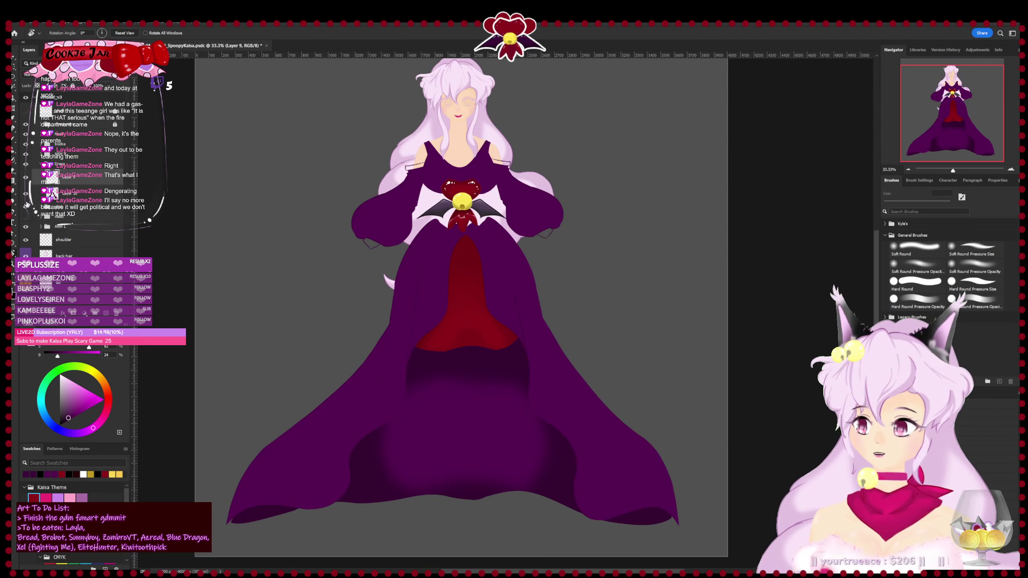
left_click_drag(27, 195, 27, 205)
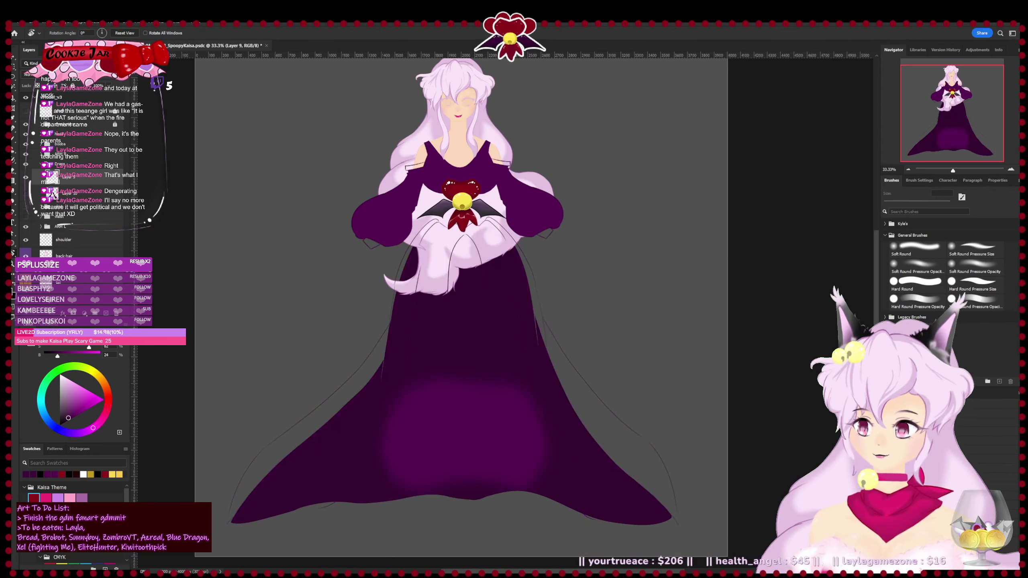
key("ctrl+plus")
key("ctrl+plus")
key("ctrl+plus")
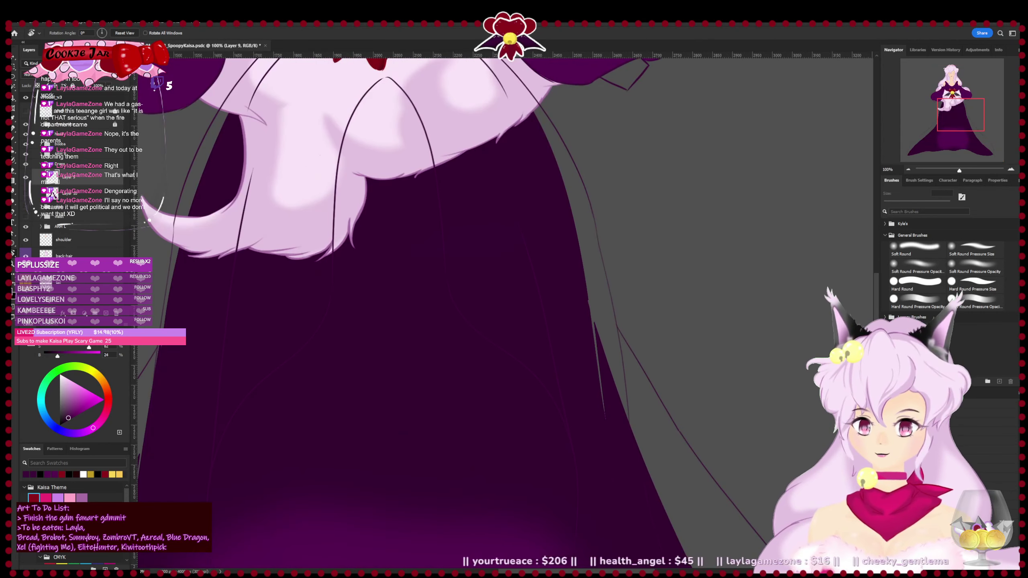
- Hide Layer 9's line art and check the shaded train on its own
key("ctrl+minus")
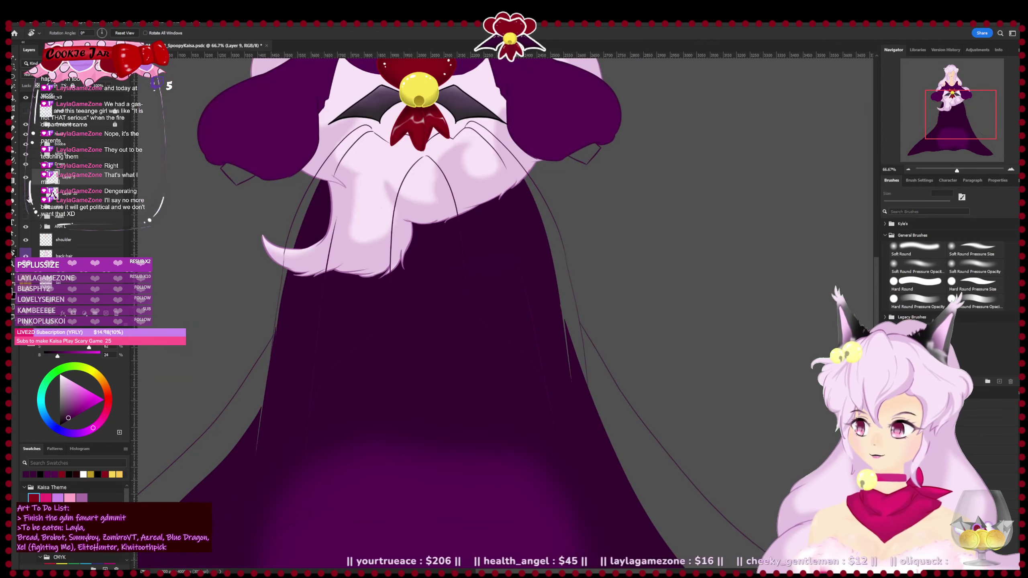
left_click(25, 196)
left_click(27, 201)
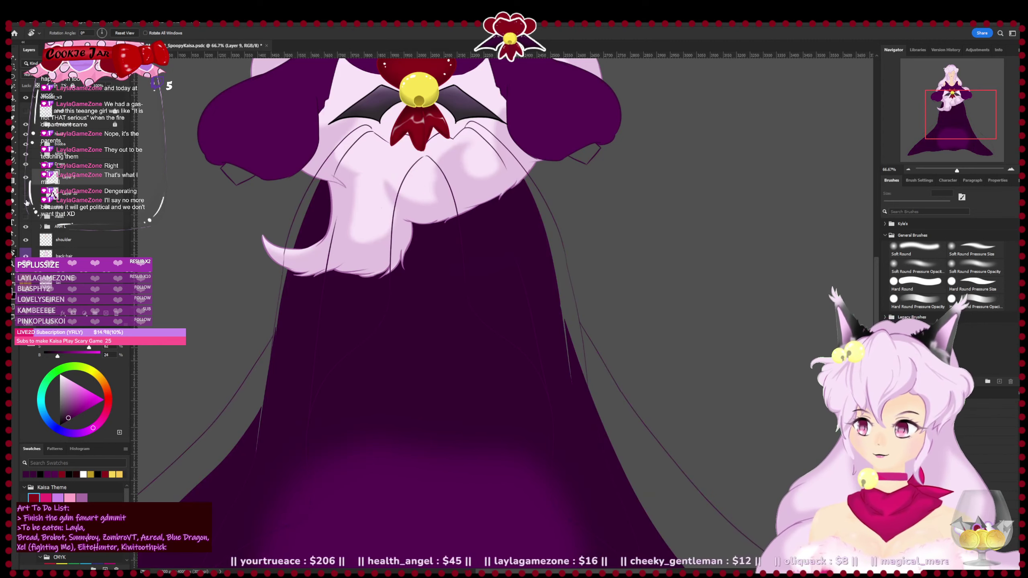
left_click(27, 181)
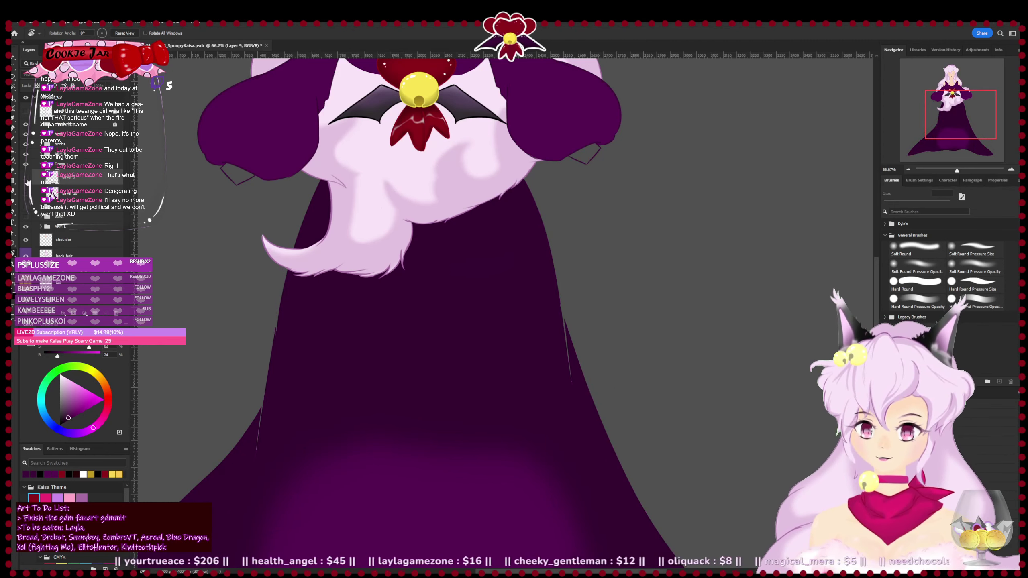
left_click_drag(309, 461, 354, 298)
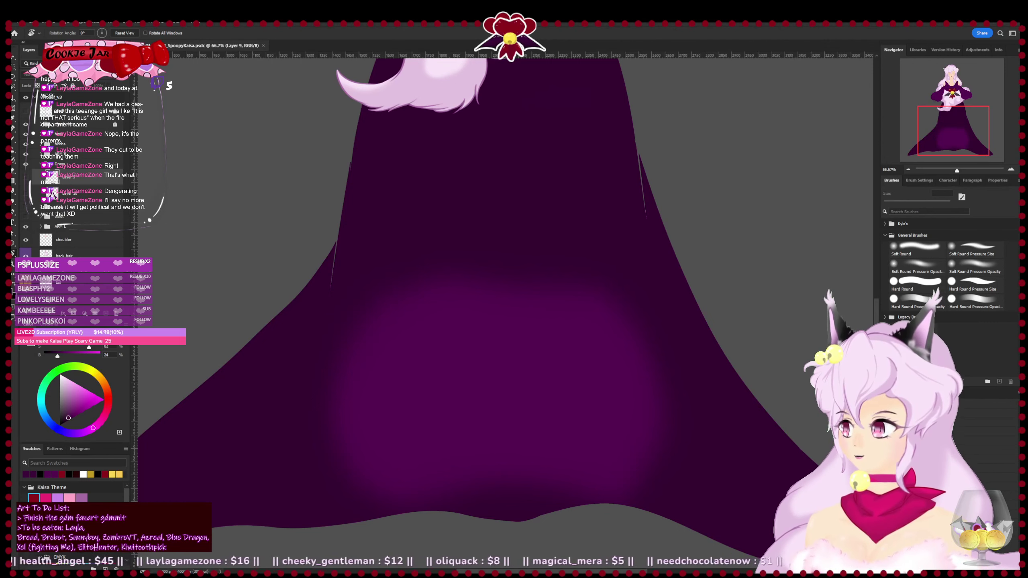
left_click(41, 270)
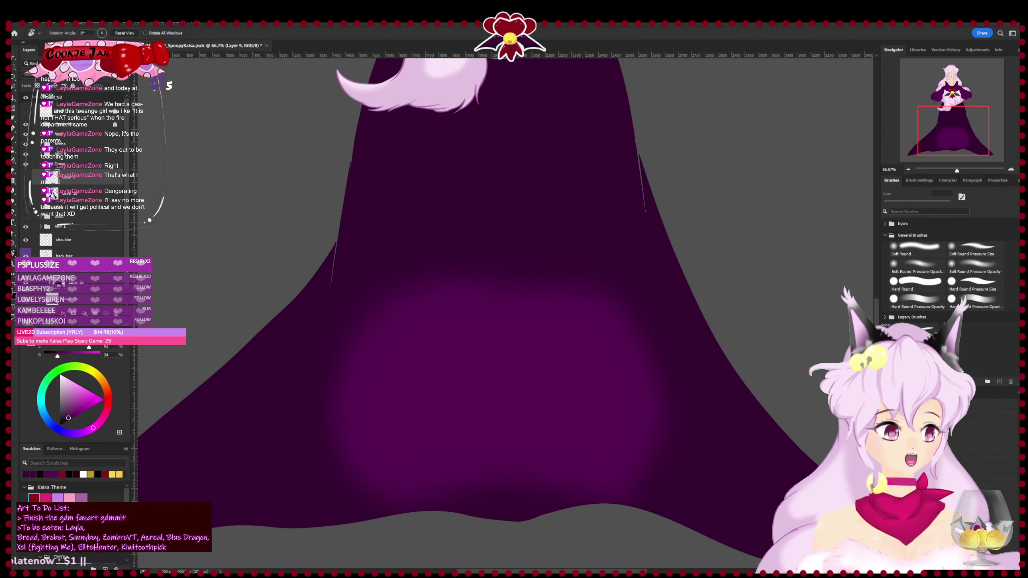
- Undo the recent fold-line edits, going back to the earlier state with Group 1 selected
key("ctrl+z")
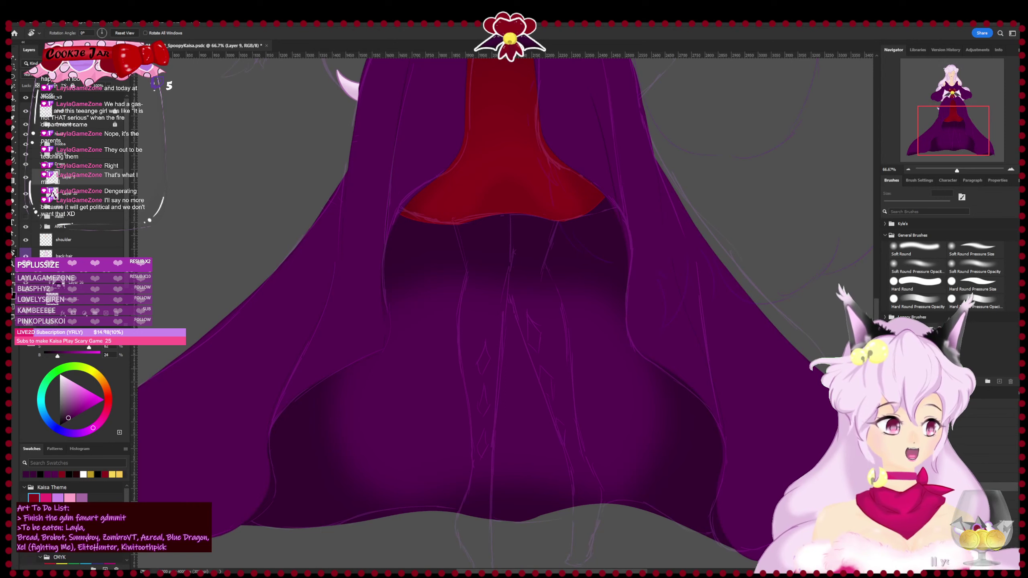
key("ctrl+z")
key("ctrl+z")
key("ctrl+z")
key("ctrl+z")
key("ctrl+z")
key("ctrl+z")
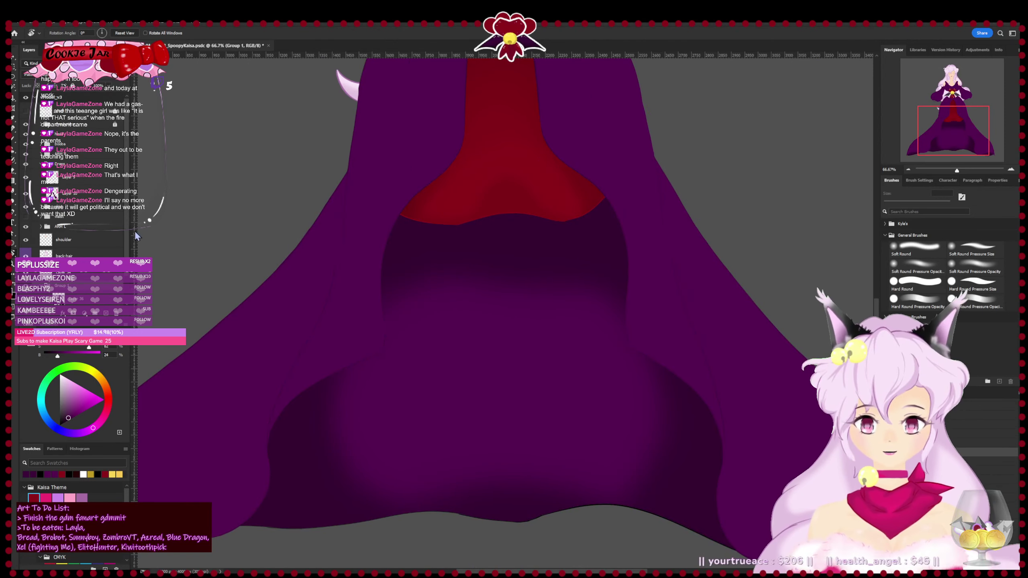
- Move Layer 34 into Group 1 and collapse the group
scroll(127, 236, "down", 1)
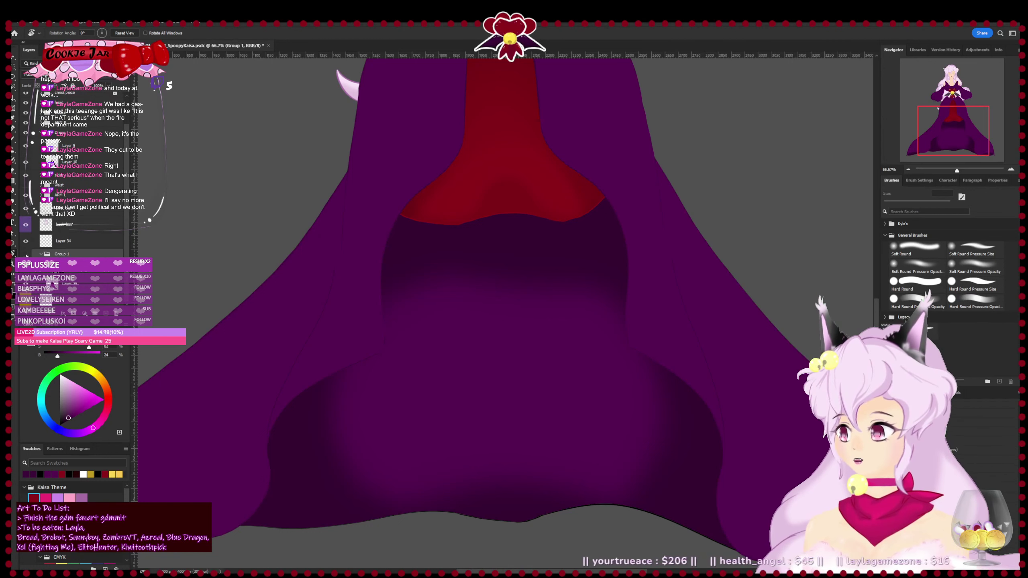
left_click(26, 225)
left_click(25, 225)
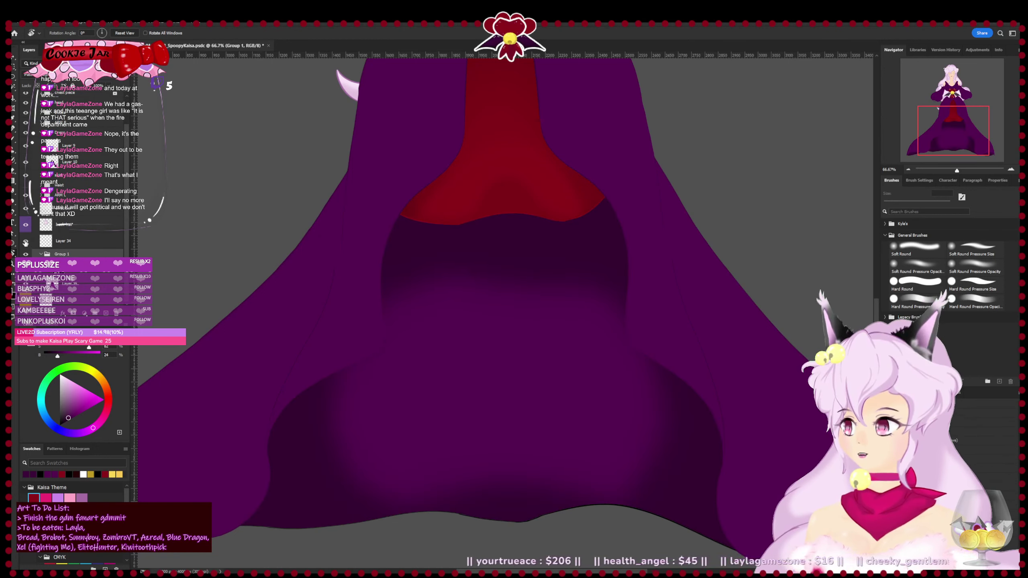
left_click(25, 244)
left_click_drag(68, 243, 70, 254)
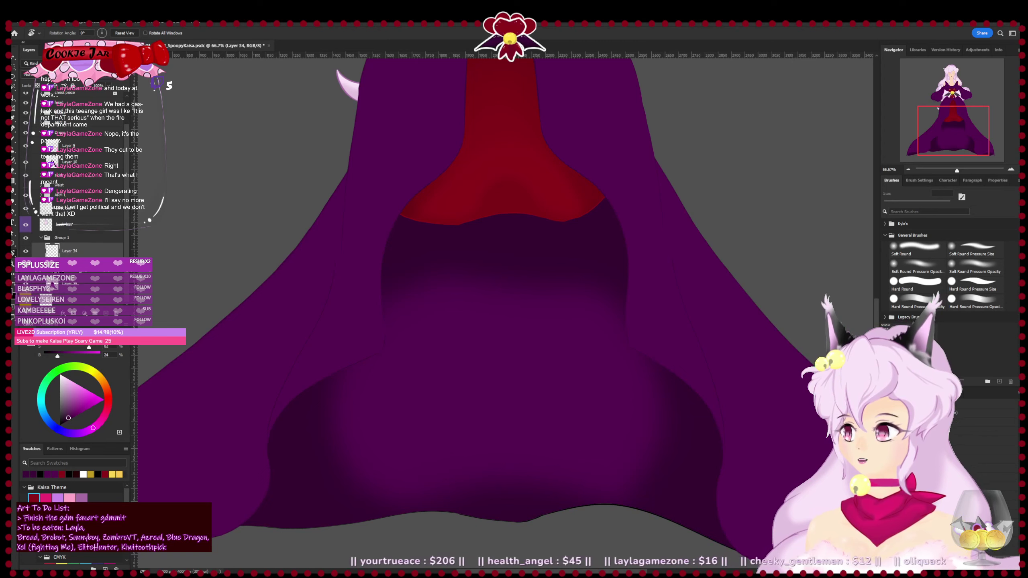
left_click(51, 240)
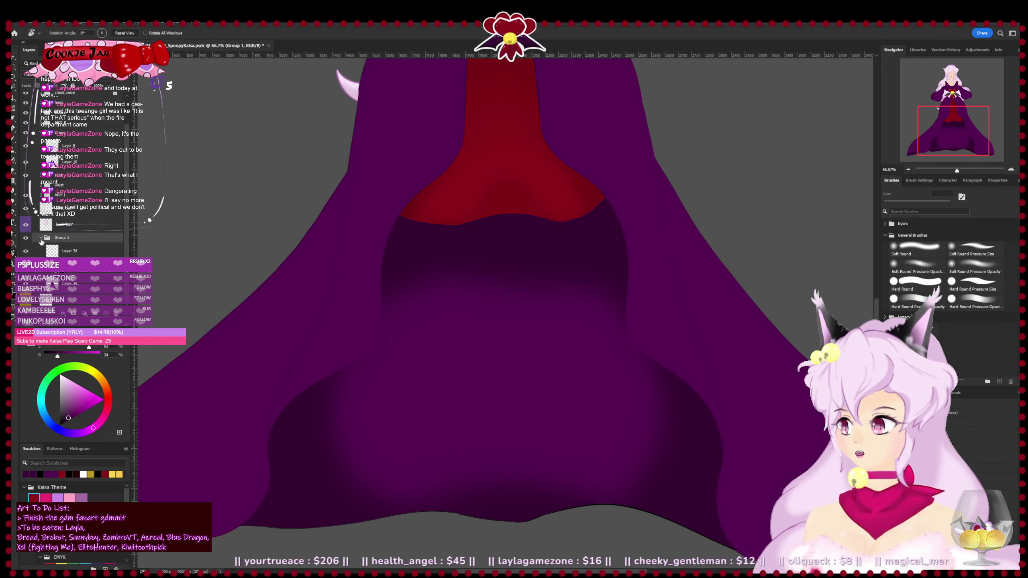
left_click(41, 240)
- Select Layer 9, show the draft sketch, and draw a thin dark purple fold line along the tail side of the skirt
left_click_drag(411, 243, 425, 428)
left_click(78, 182)
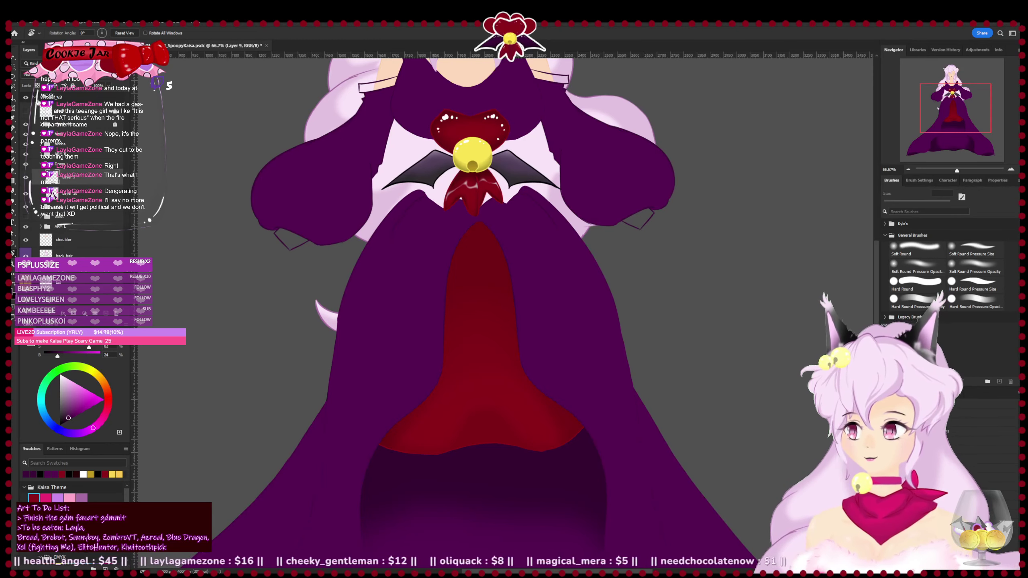
left_click_drag(610, 188, 549, 379)
key("ctrl+plus")
left_click_drag(253, 268, 400, 424)
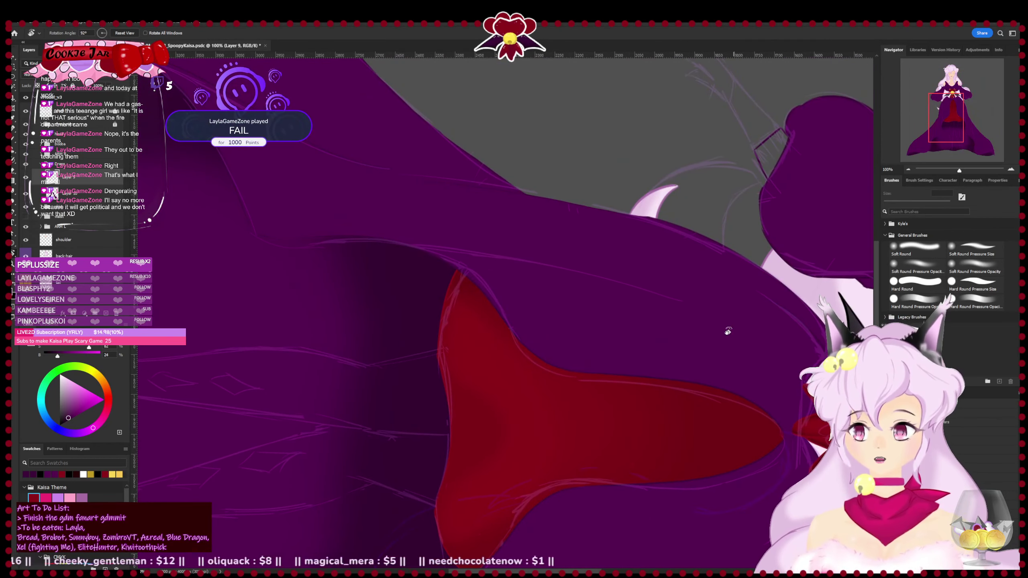
left_click_drag(728, 331, 532, 305)
key("ctrl+s")
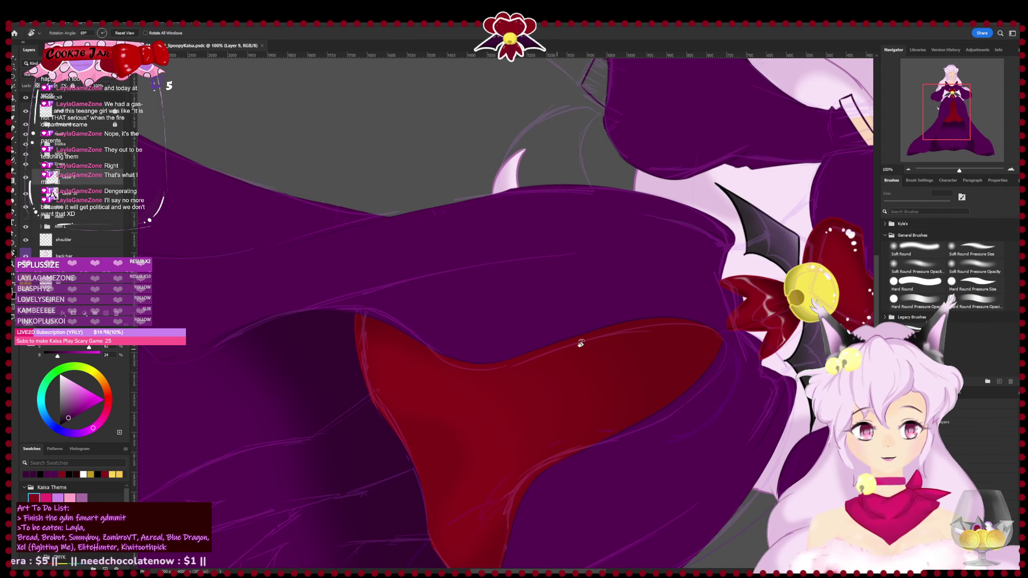
mouse_move(581, 343)
left_mouse_down()
mouse_move(660, 361)
mouse_move(636, 363)
left_mouse_up()
key("b")
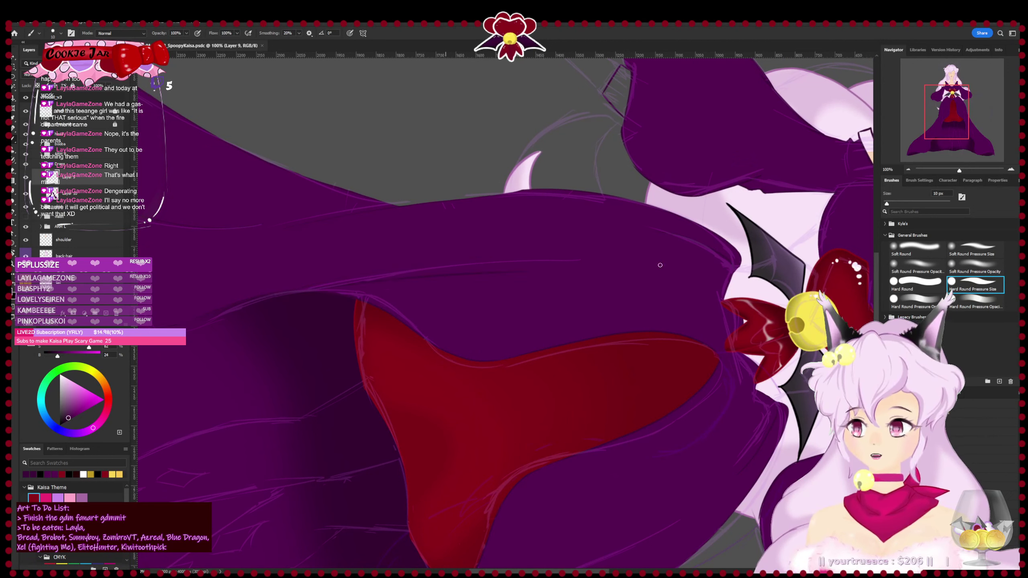
key("r")
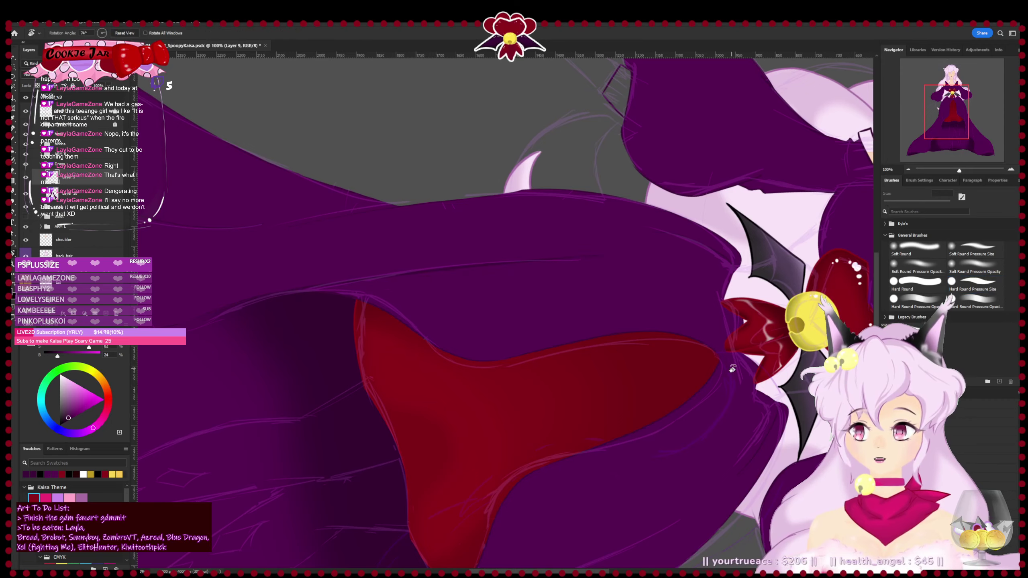
- Rotate the view and draw matching thin dark purple fold lines on the opposite side of the skirt, following the sketch
mouse_move(538, 309)
left_mouse_down()
mouse_move(415, 177)
mouse_move(356, 294)
mouse_move(408, 330)
mouse_move(464, 449)
left_mouse_up()
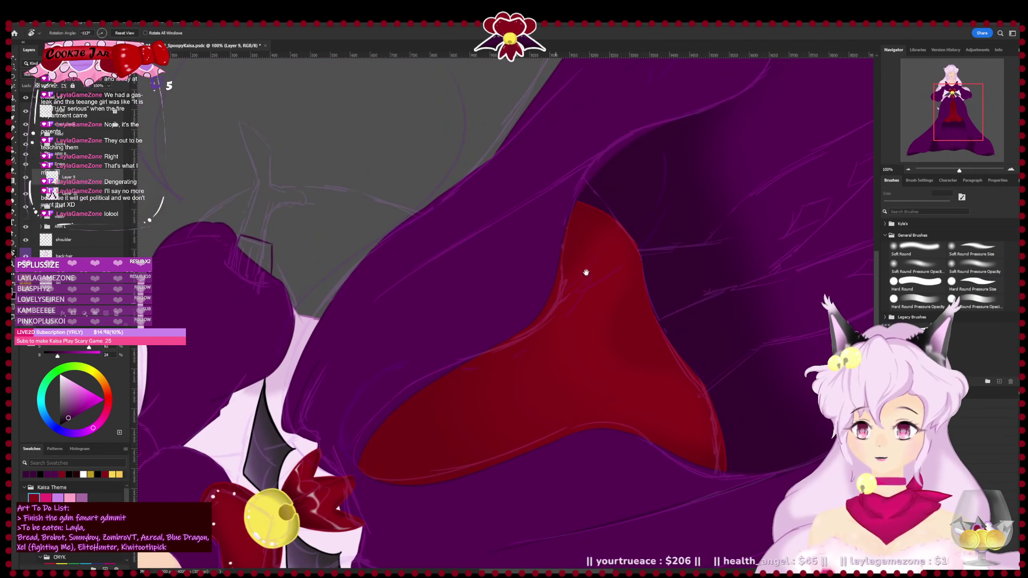
mouse_move(585, 271)
left_mouse_down()
mouse_move(638, 178)
mouse_move(608, 158)
left_mouse_up()
key("b")
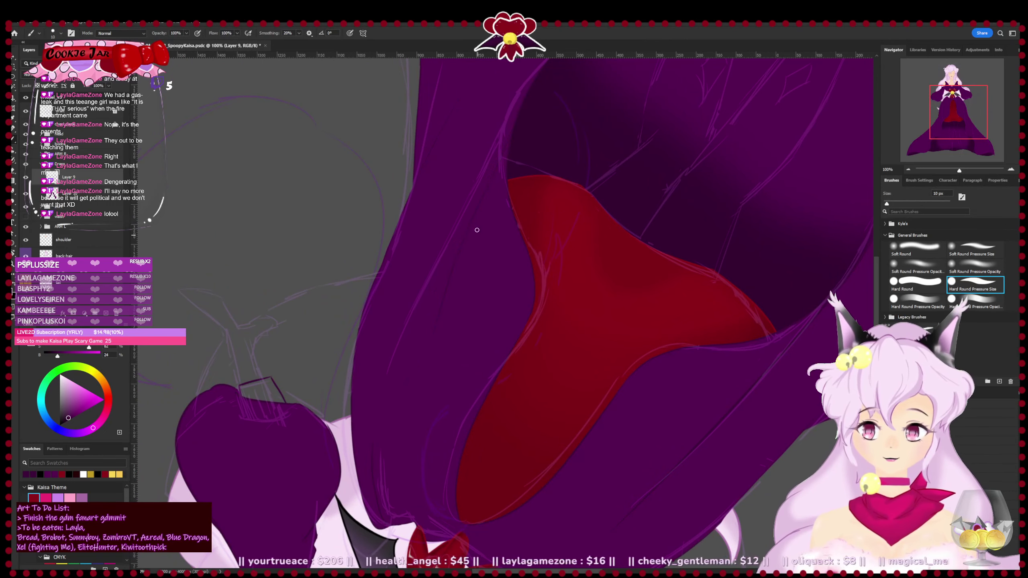
left_click_drag(688, 140, 502, 514)
left_click_drag(705, 276, 768, 351)
- Hide the draft sketch, the purple skirt fill and the dark train to expose Layer 9's line art
key("ctrl+minus")
key("ctrl+minus")
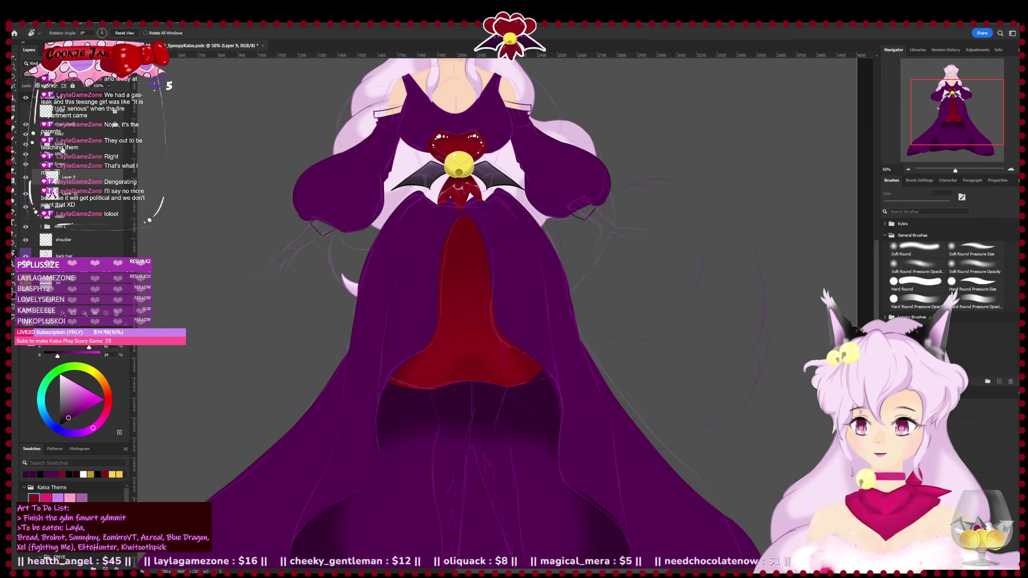
key("ctrl+comma")
key("ctrl+plus")
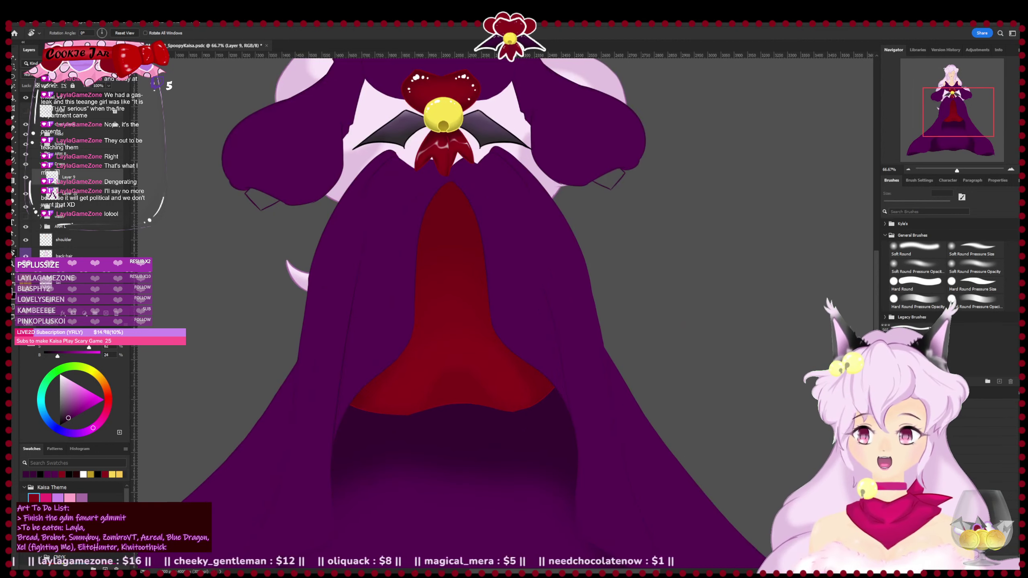
left_click(26, 195)
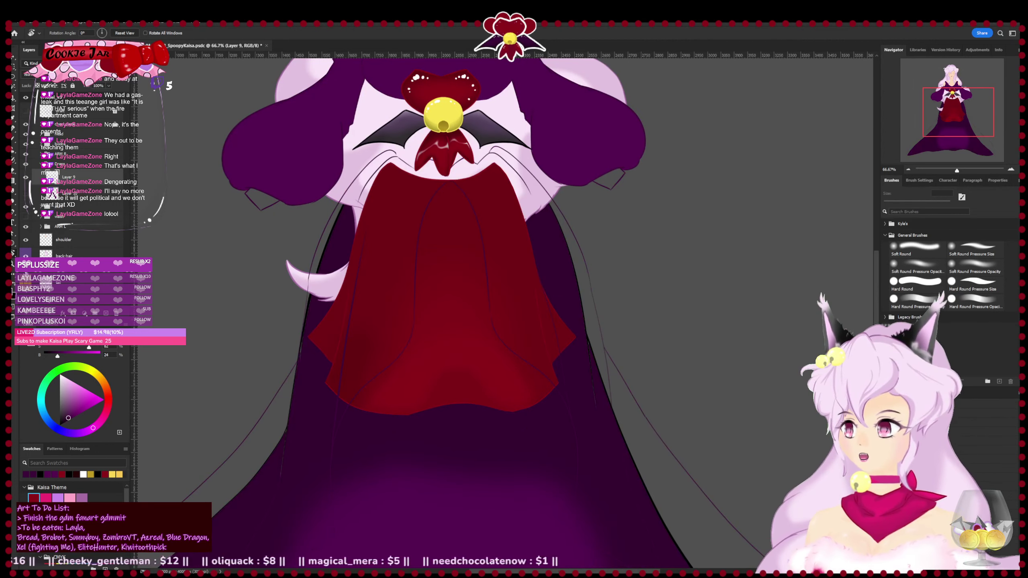
left_click(26, 272)
key("ctrl+plus")
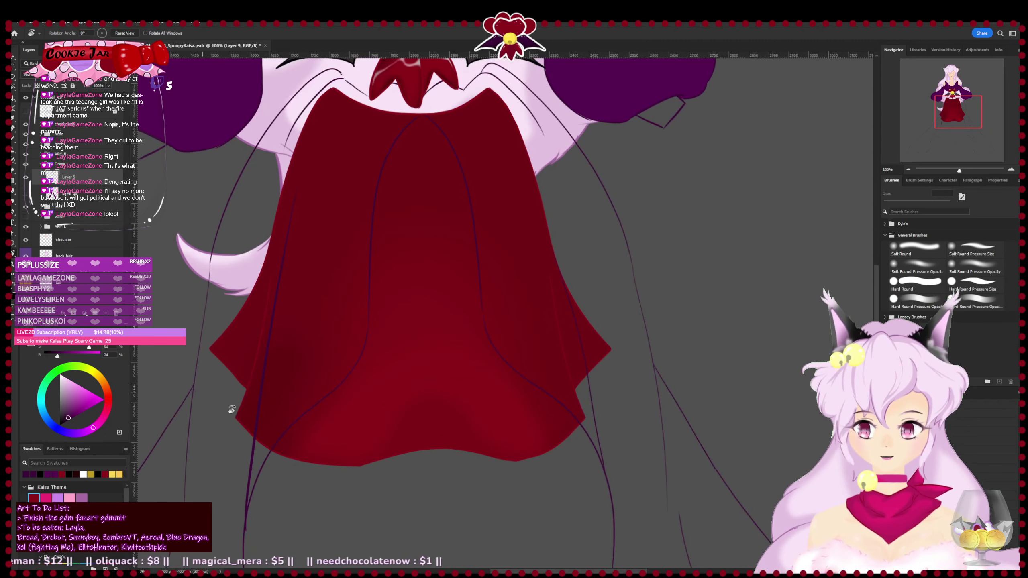
- Erase the stray end of the fold line where it meets the skirt's inner edge line, and save the file
left_click_drag(330, 417, 429, 214)
key("e")
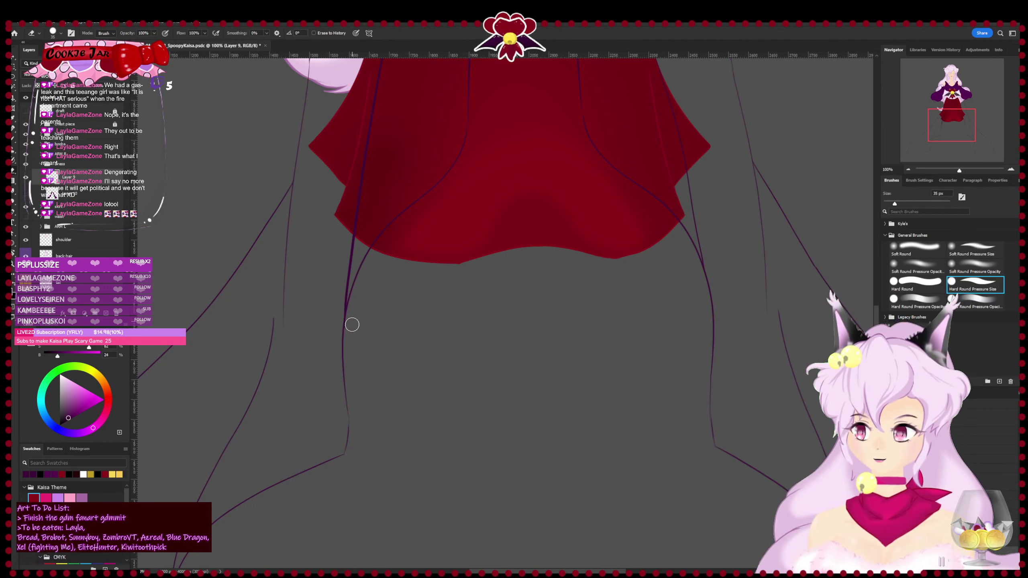
key("ctrl+s")
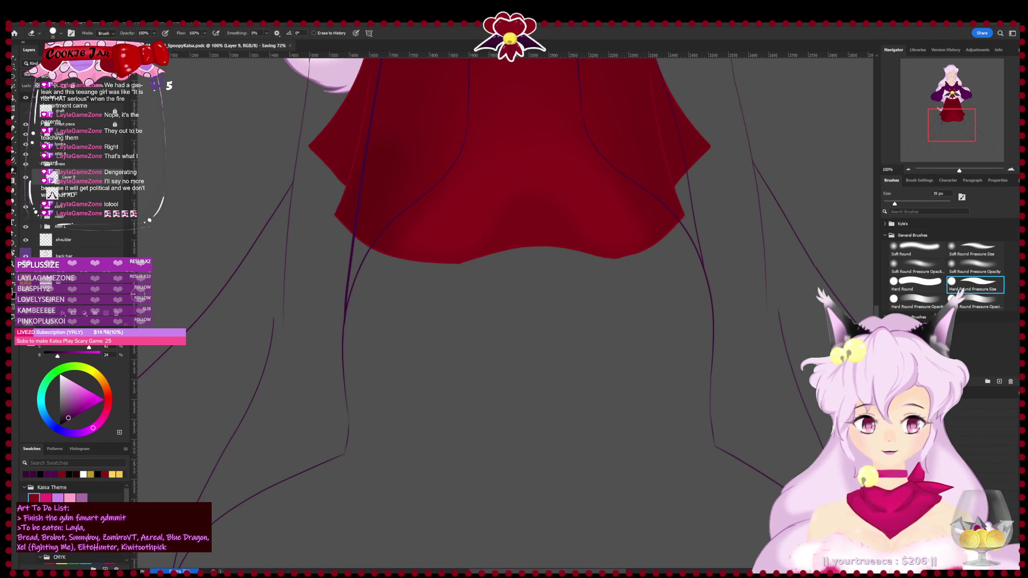
- Show the gown's waist, purple skirt fill and train again and save the file
key("ctrl+minus")
key("ctrl+minus")
key("ctrl+minus")
left_click_drag(327, 284, 306, 373)
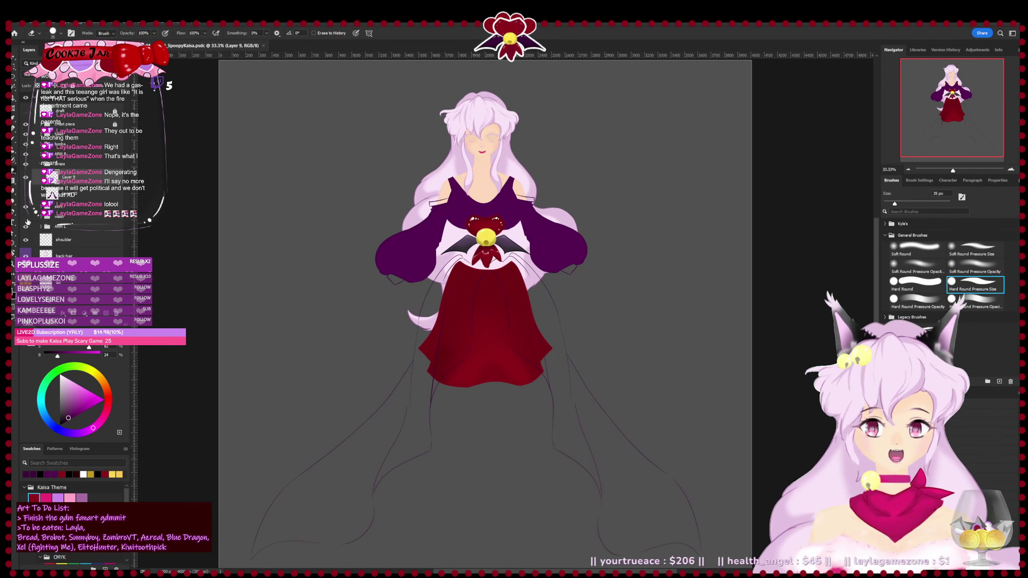
left_click(27, 222)
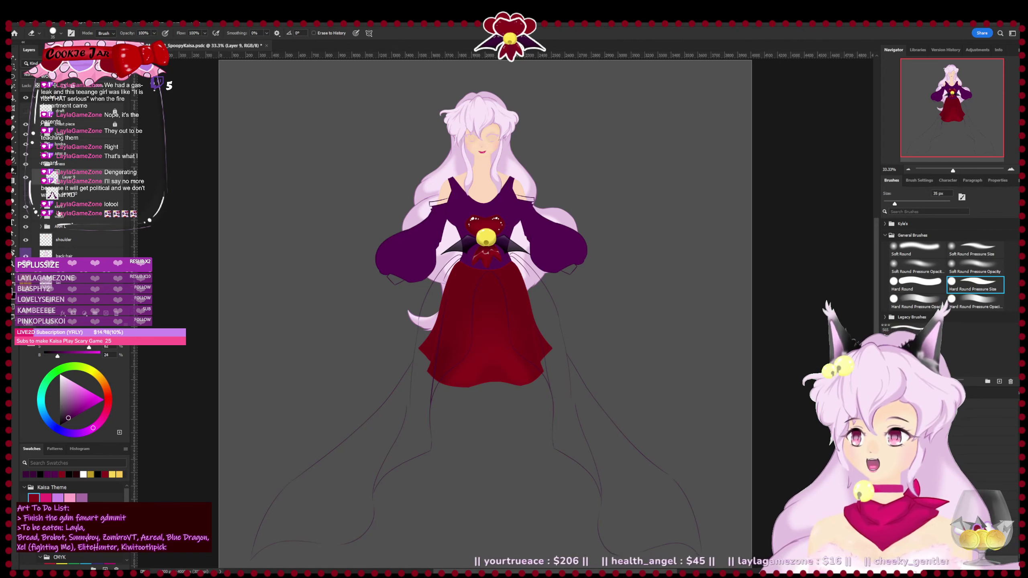
left_click(27, 199)
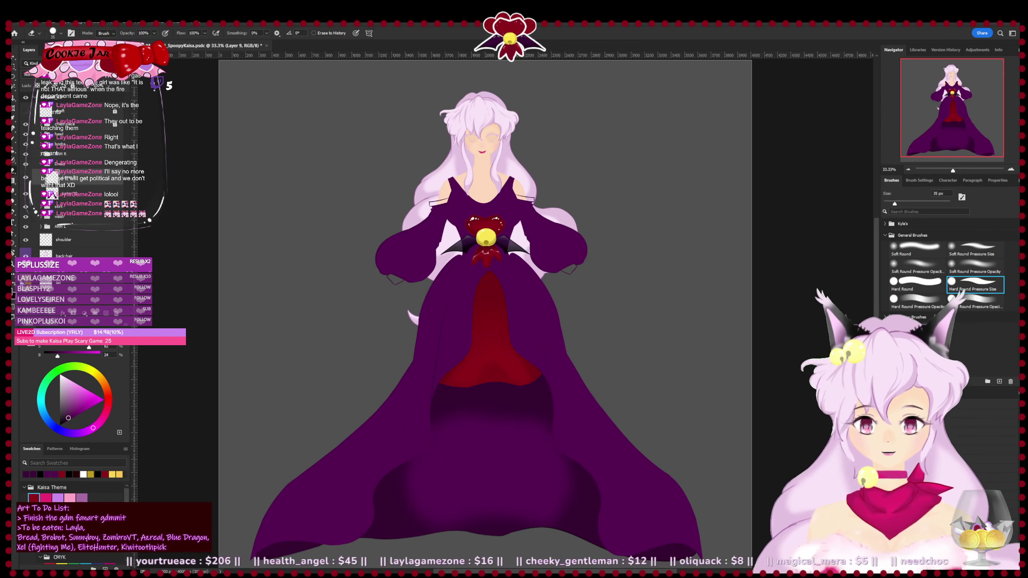
key("ctrl+s")
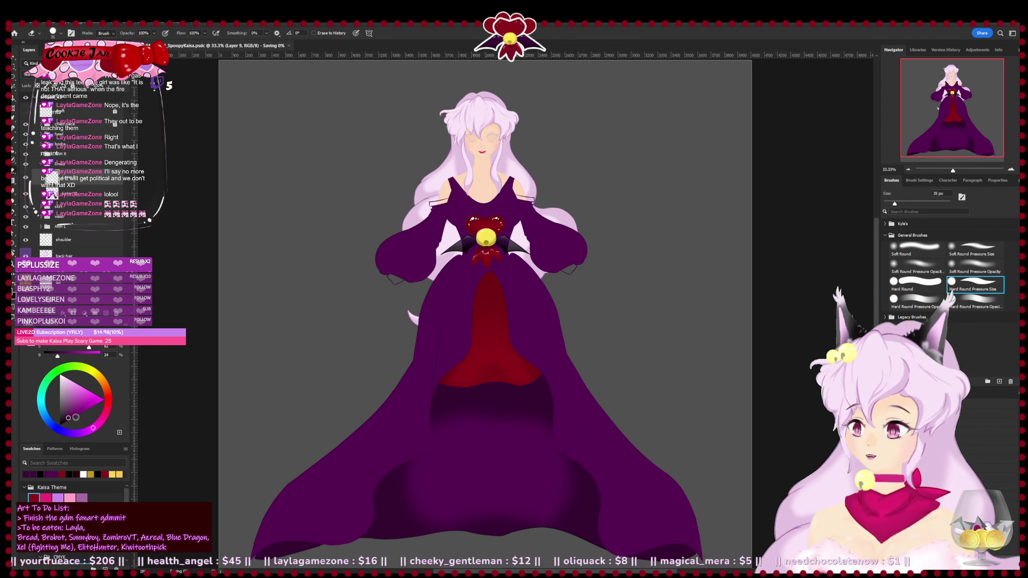
- Add a new layer above the purple skirt fill and clip it to the fill
left_click_drag(381, 432, 364, 454)
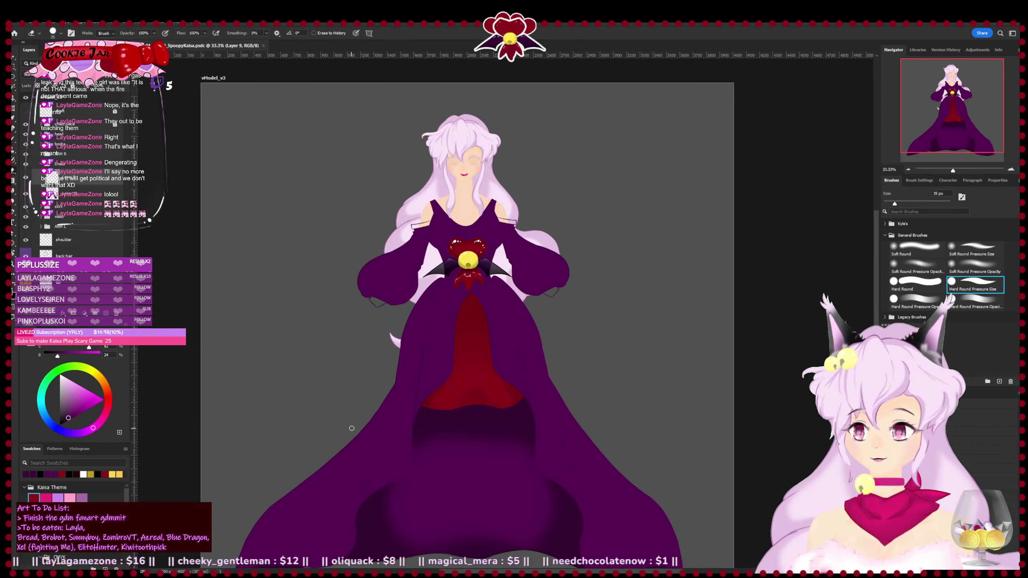
left_click(75, 200)
left_click(106, 313)
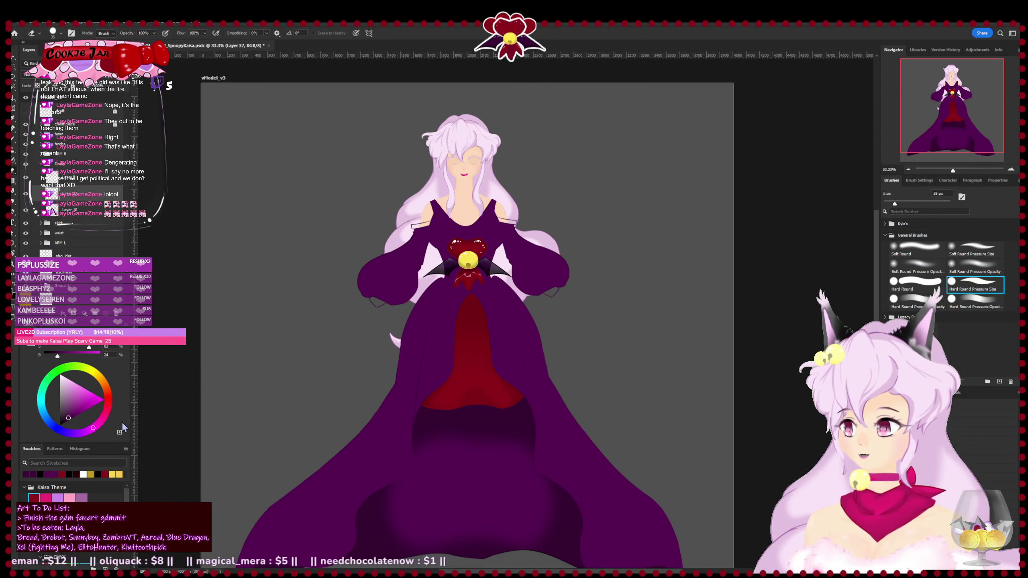
key("ctrl+alt+g")
- Choose black and the Soft Round Pressure Opacity brush, and try shading the left side panel's outer edge at about 199 px
left_click(68, 475)
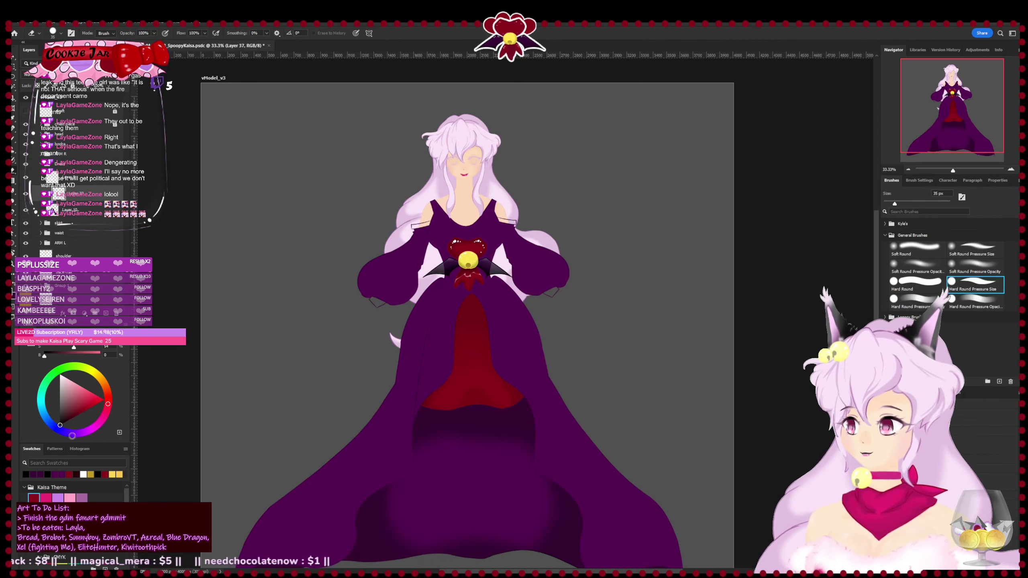
key("b")
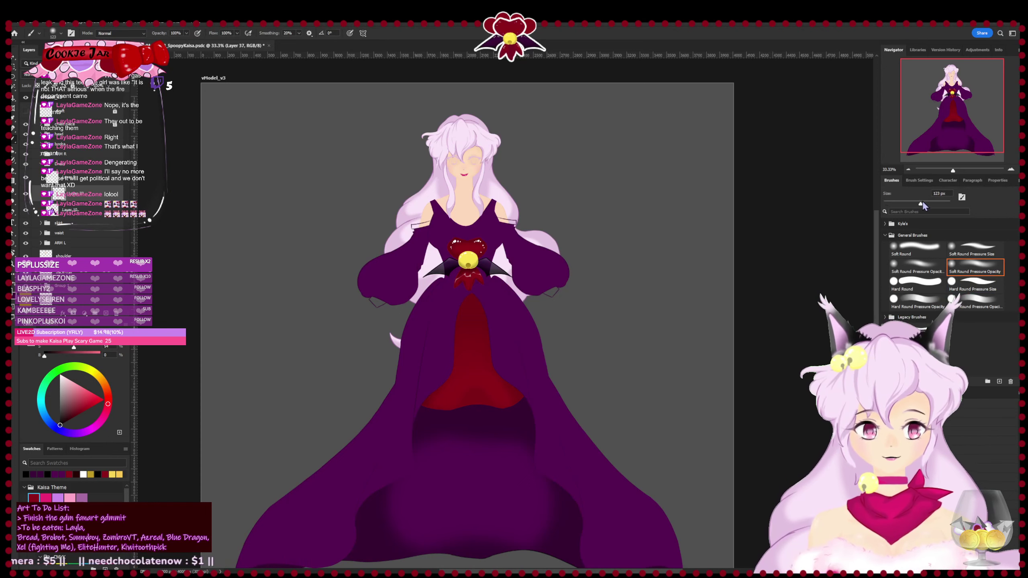
left_click_drag(846, 266, 865, 205)
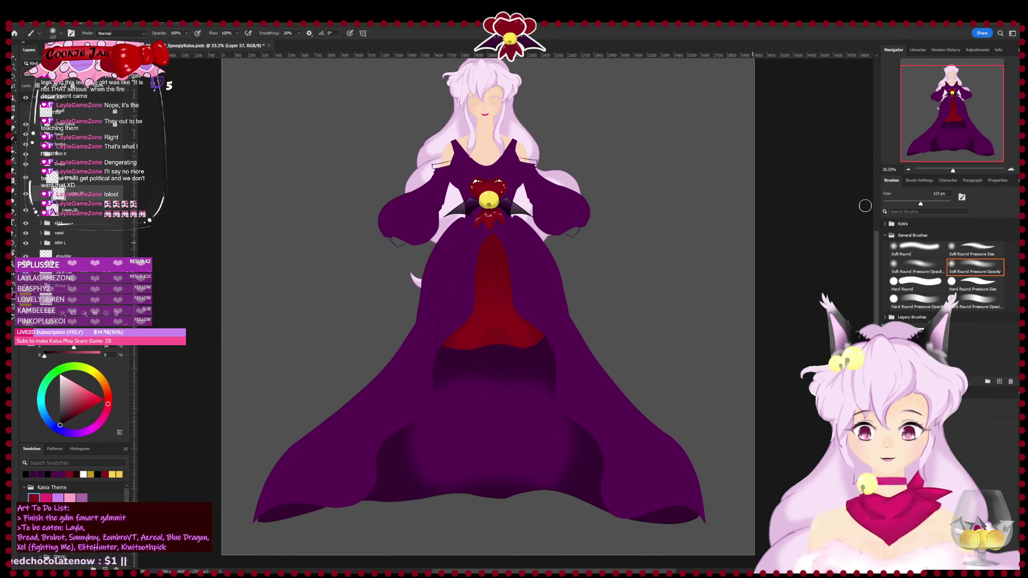
left_click(934, 204)
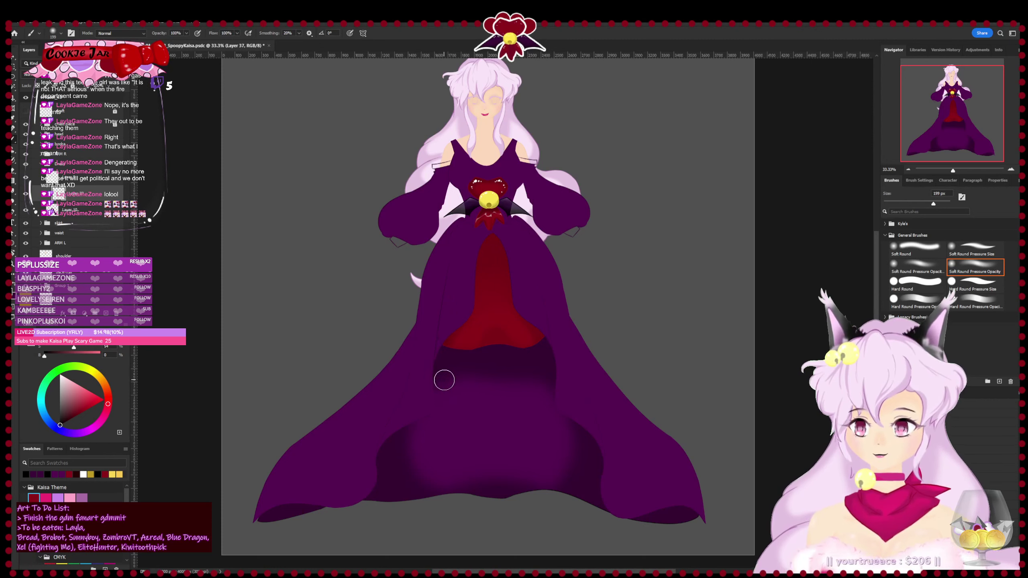
left_click_drag(404, 334, 374, 383)
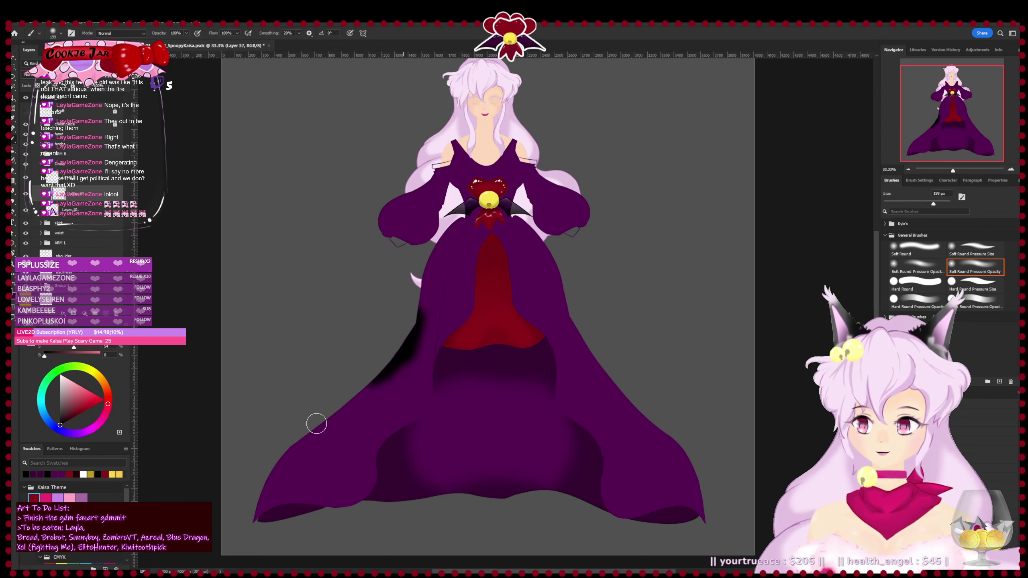
mouse_move(317, 424)
left_mouse_down()
mouse_move(348, 402)
mouse_move(252, 504)
left_mouse_up()
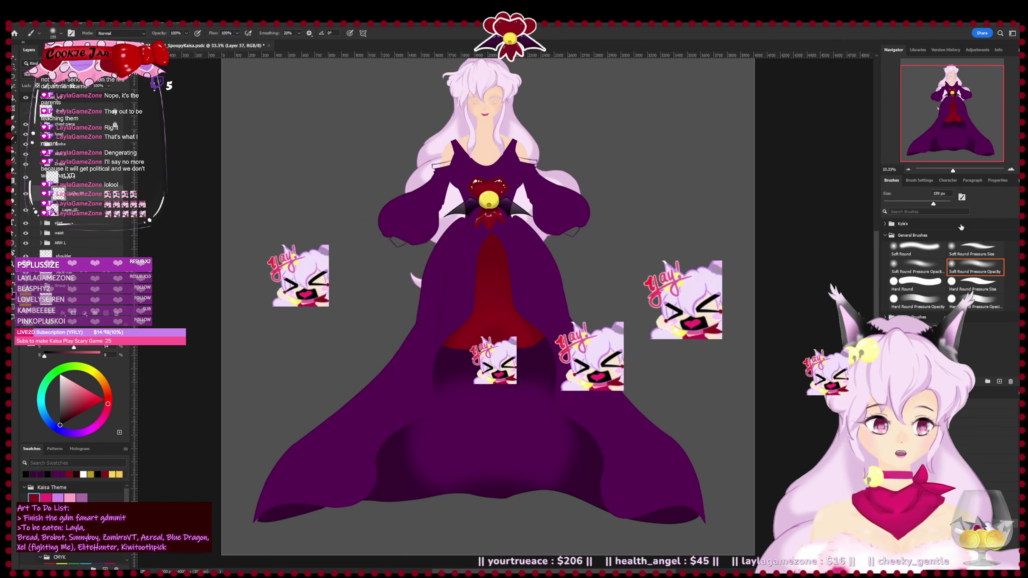
- Shade the left side panel of the skirt in black along its outer edge, hem corner and inner fold with a brush about 400 px wide
left_click_drag(934, 204, 940, 204)
key("ctrl+s")
mouse_move(399, 303)
left_mouse_down()
mouse_move(392, 330)
mouse_move(277, 433)
mouse_move(249, 522)
mouse_move(248, 487)
mouse_move(276, 553)
left_mouse_up()
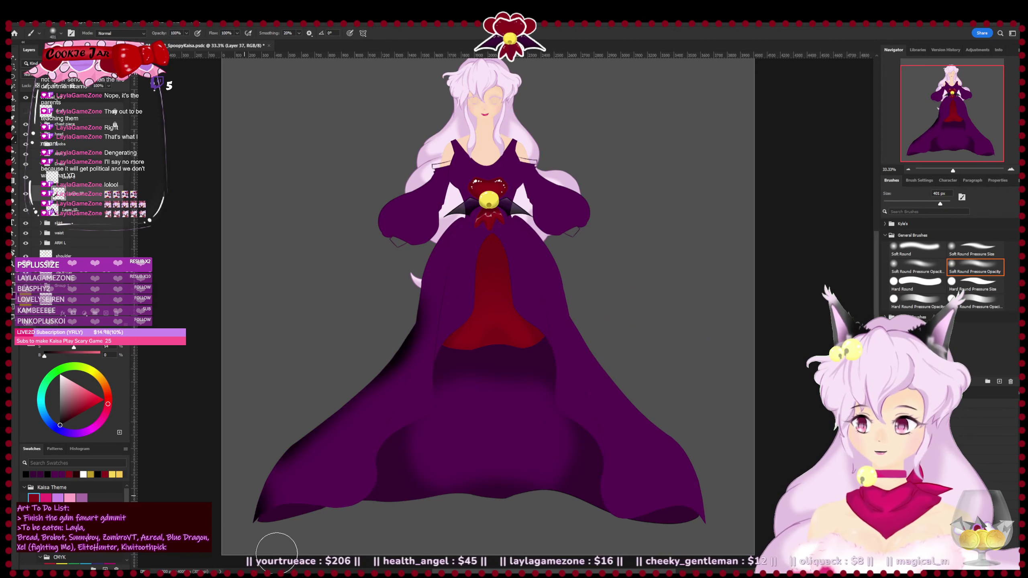
left_click_drag(253, 467, 250, 522)
mouse_move(330, 533)
left_mouse_down()
mouse_move(363, 482)
mouse_move(336, 526)
left_mouse_up()
left_click_drag(375, 456, 356, 509)
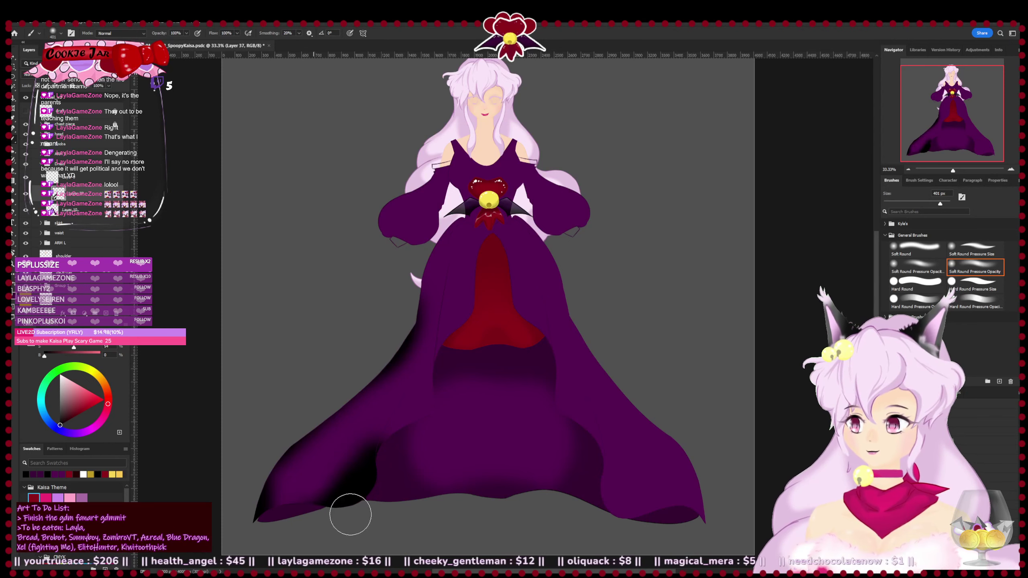
mouse_move(409, 487)
left_mouse_down()
mouse_move(369, 401)
mouse_move(441, 330)
left_mouse_up()
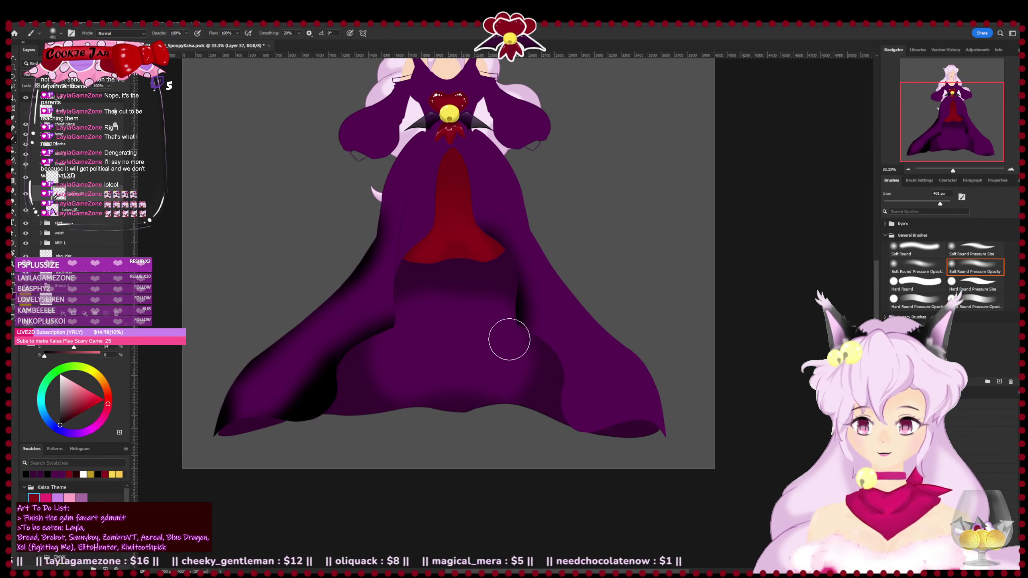
- Shade the right side panel of the skirt in black along its inner fold, lower hem and outer edge up to the hip
mouse_move(509, 339)
left_mouse_down()
mouse_move(528, 358)
mouse_move(530, 346)
mouse_move(546, 419)
mouse_move(537, 391)
mouse_move(573, 454)
mouse_move(556, 430)
mouse_move(608, 453)
mouse_move(565, 399)
mouse_move(626, 453)
mouse_move(564, 411)
mouse_move(655, 440)
mouse_move(676, 432)
left_mouse_up()
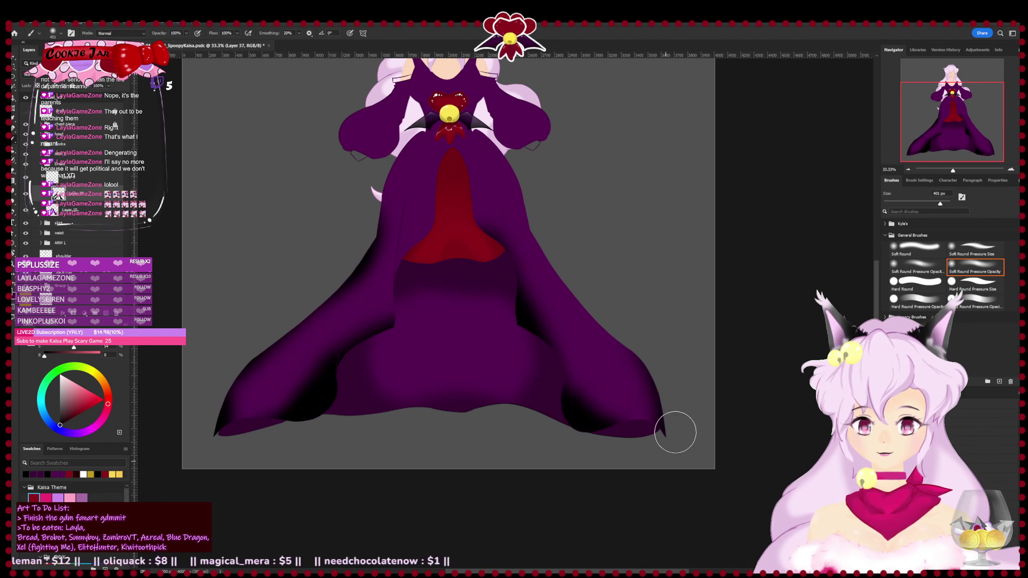
left_click_drag(577, 287, 631, 351)
left_click_drag(536, 204, 594, 285)
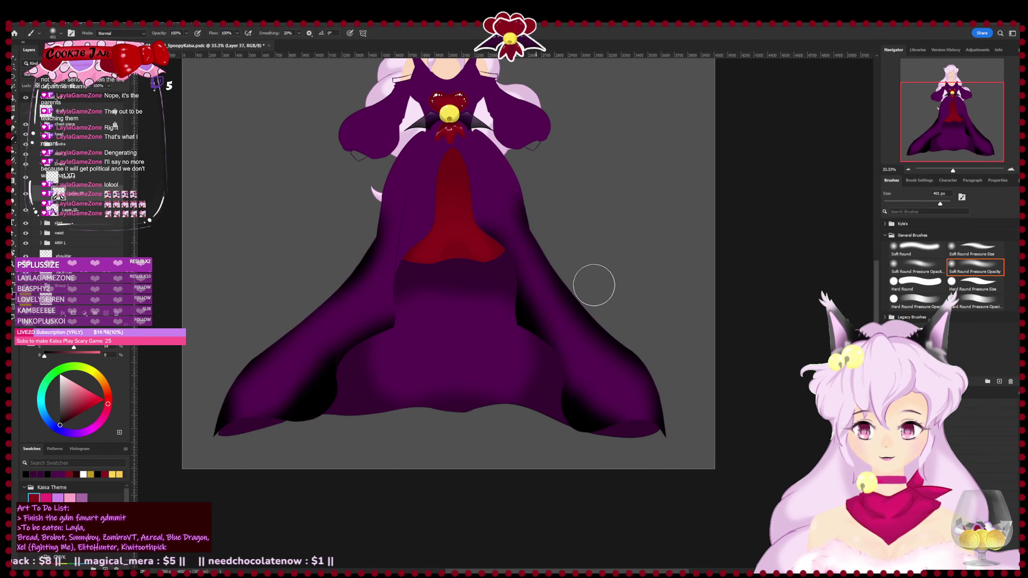
left_click_drag(523, 156, 532, 274)
left_click_drag(532, 181, 546, 346)
left_click_drag(414, 272, 431, 361)
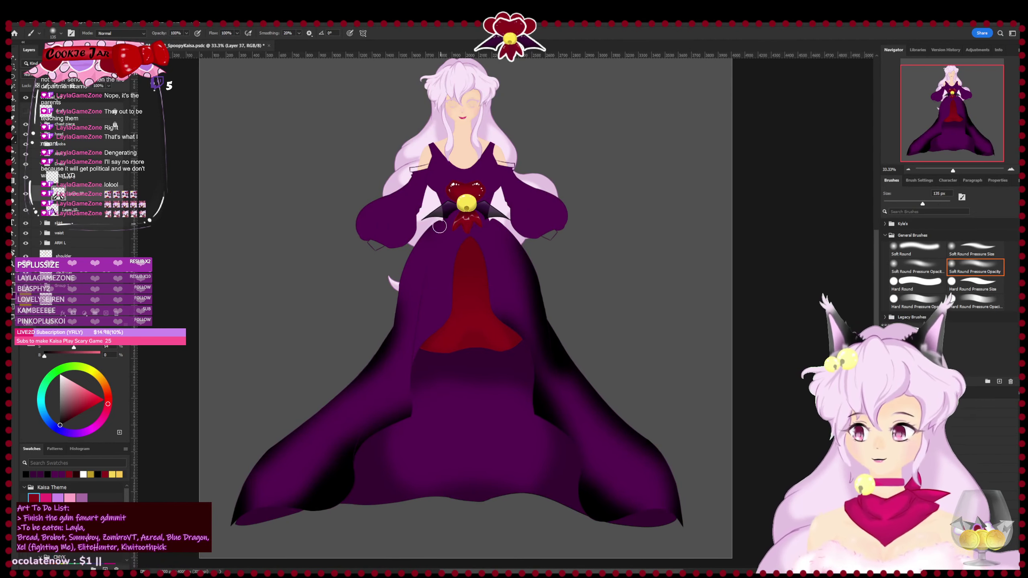
- Shade the top of the skirt below the waist bow and along the hips, reducing the brush to 75 px for the finer folds
mouse_move(442, 227)
left_mouse_down()
mouse_move(409, 247)
mouse_move(405, 274)
left_mouse_up()
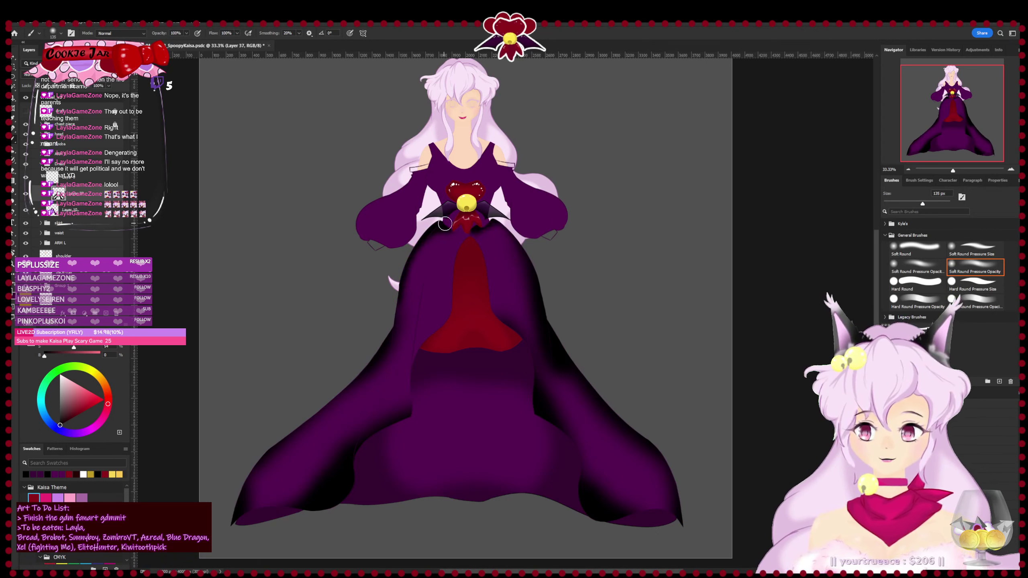
key("ctrl+plus")
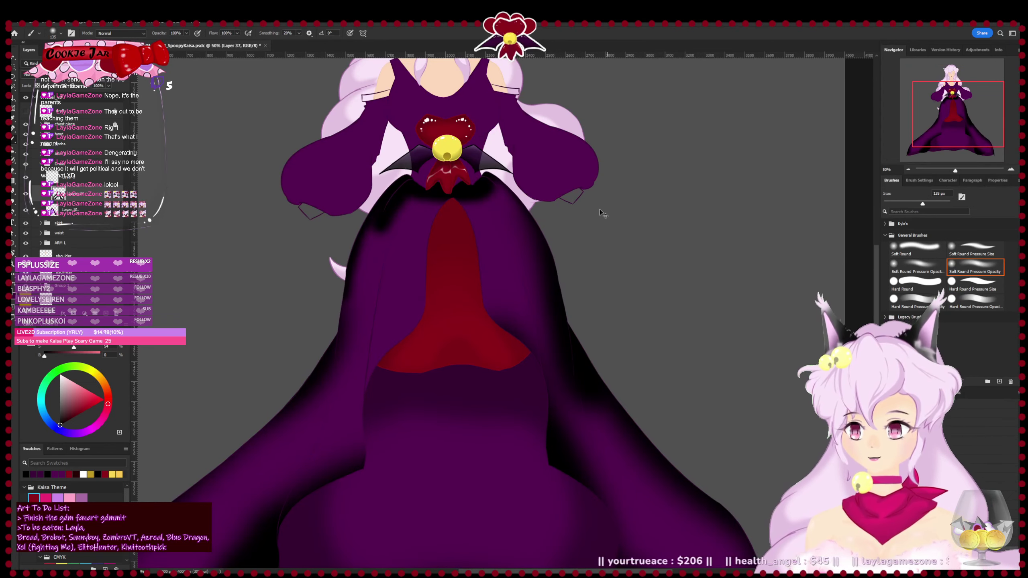
left_click(909, 203)
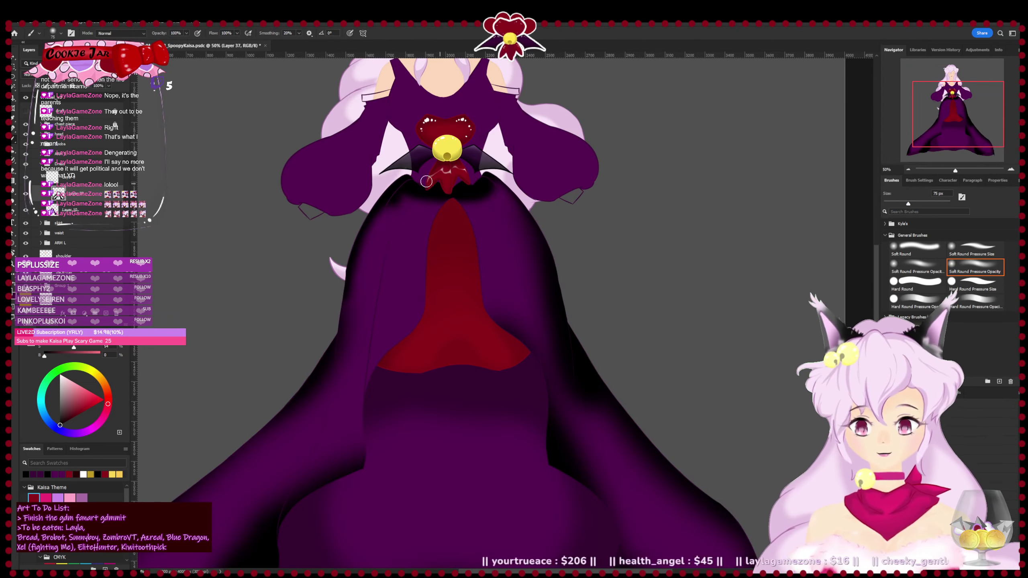
left_click_drag(412, 186, 384, 233)
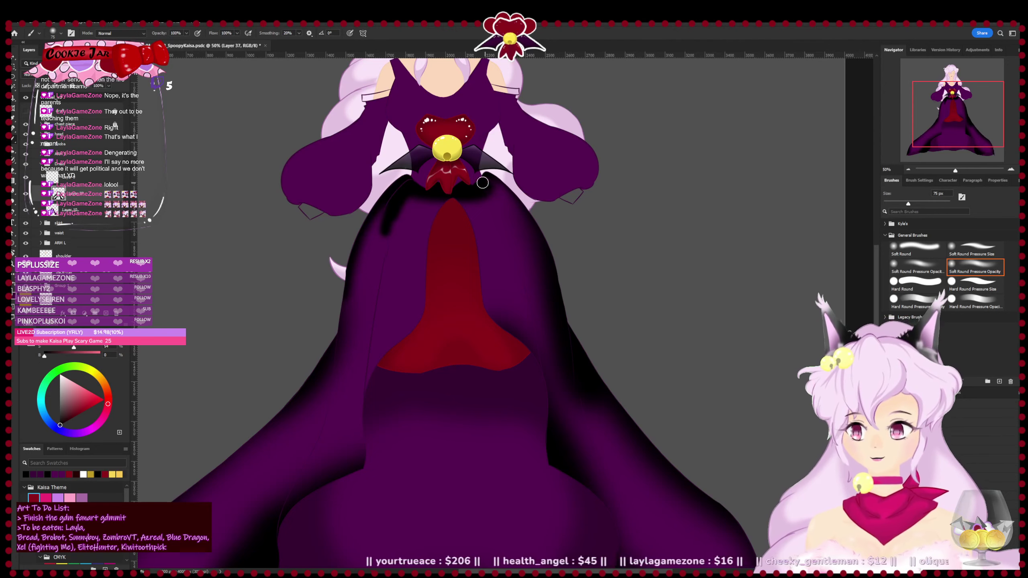
mouse_move(482, 182)
left_mouse_down()
mouse_move(542, 241)
mouse_move(526, 229)
left_mouse_up()
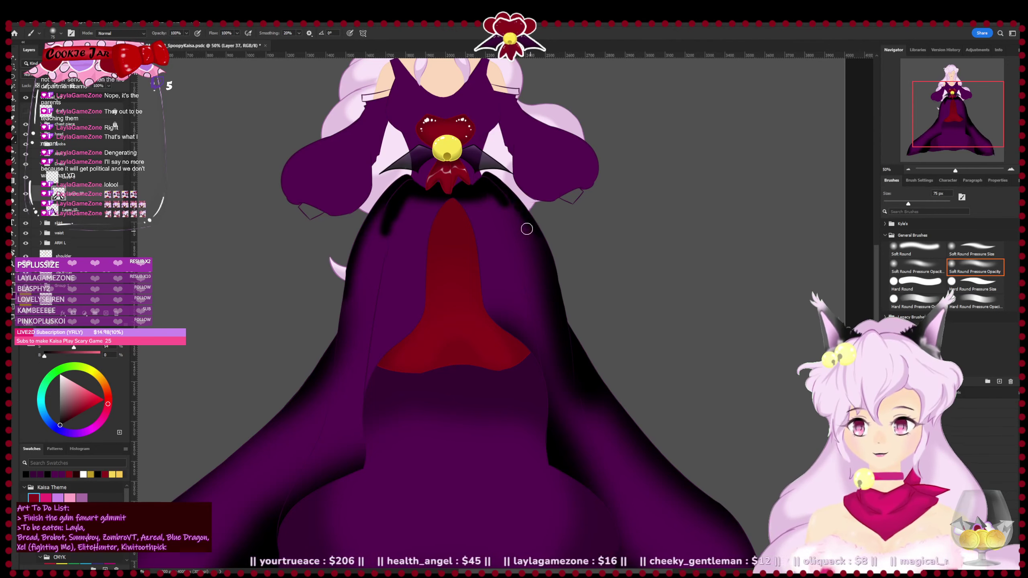
left_click_drag(364, 333, 393, 303)
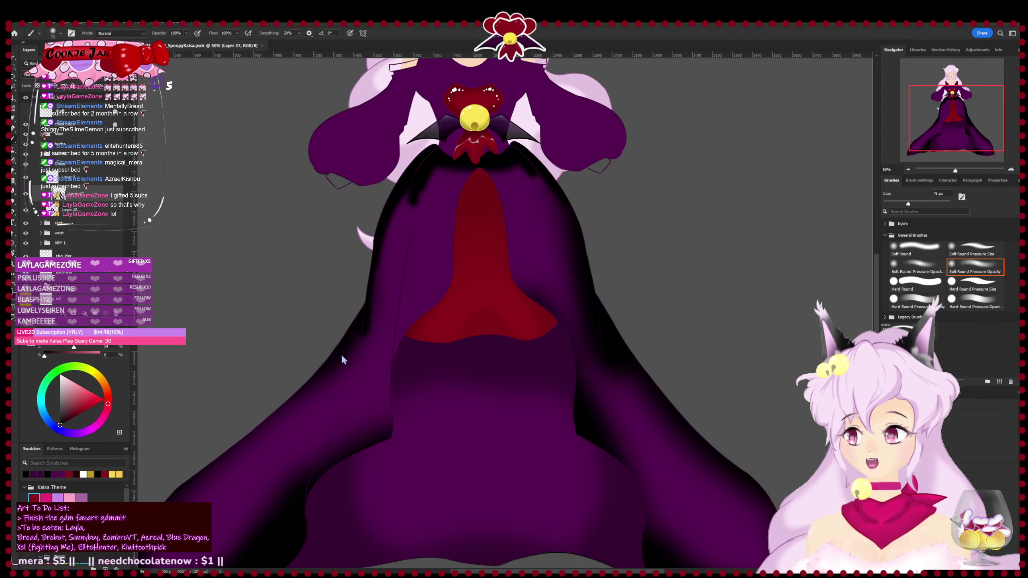
mouse_move(352, 374)
left_mouse_down()
mouse_move(441, 315)
mouse_move(391, 320)
mouse_move(360, 368)
left_mouse_up()
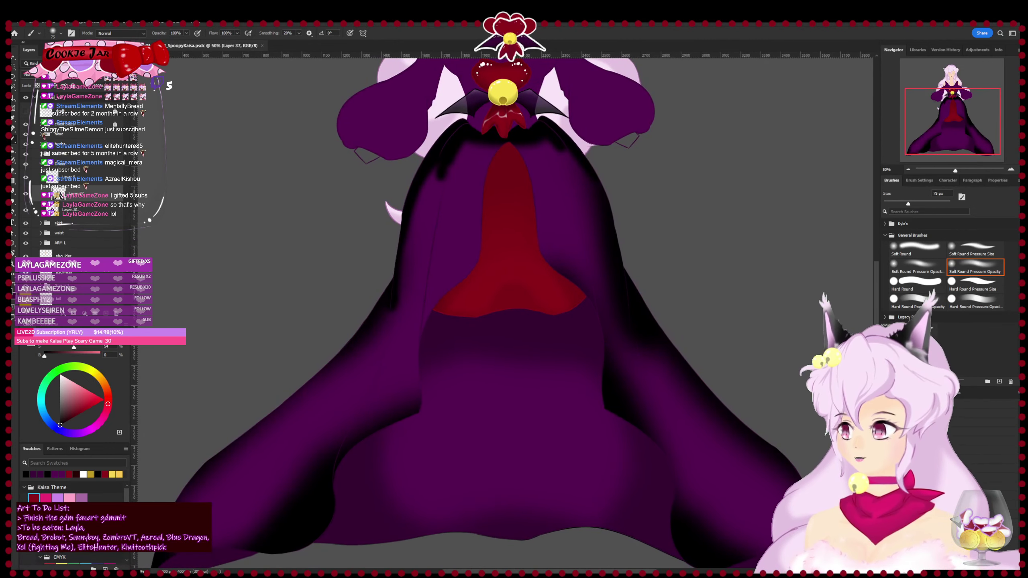
- Lower the skirt shading layer's opacity to 20% and save the file
type("20")
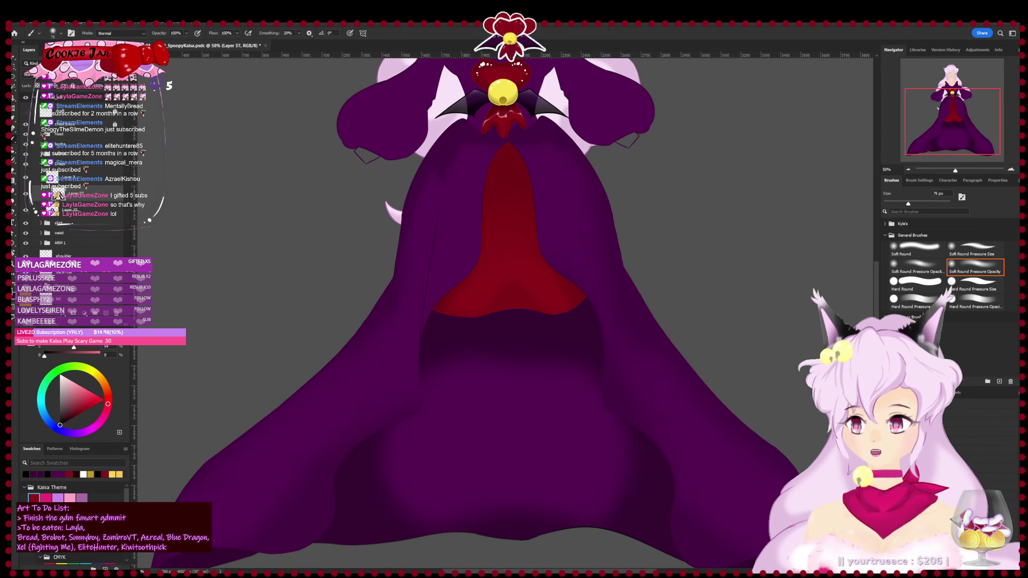
left_click_drag(330, 398, 330, 441)
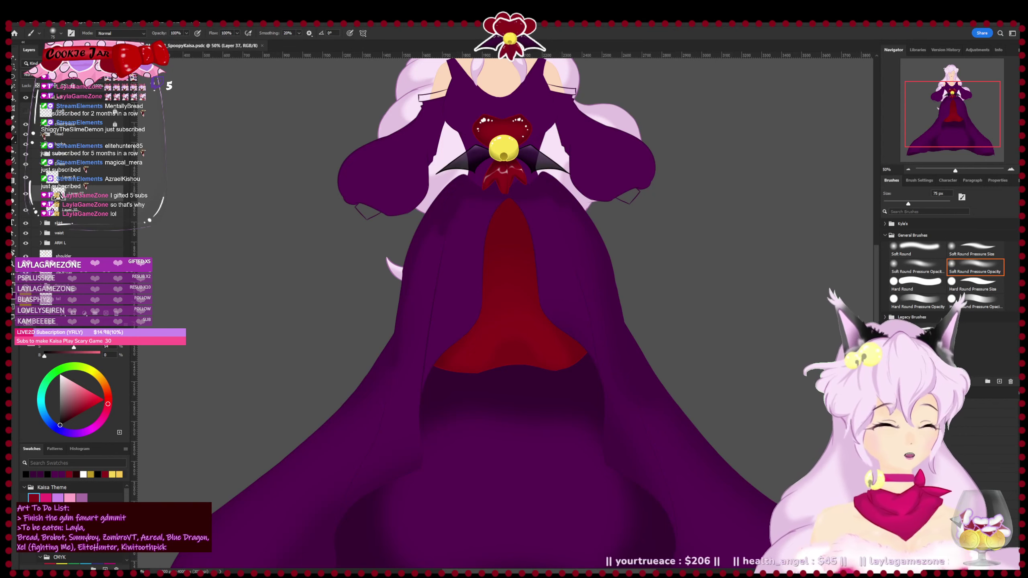
- Build up soft shading below the waist and down both sides of the skirt, enlarging the brush to about 197 px
left_click_drag(511, 282, 480, 319)
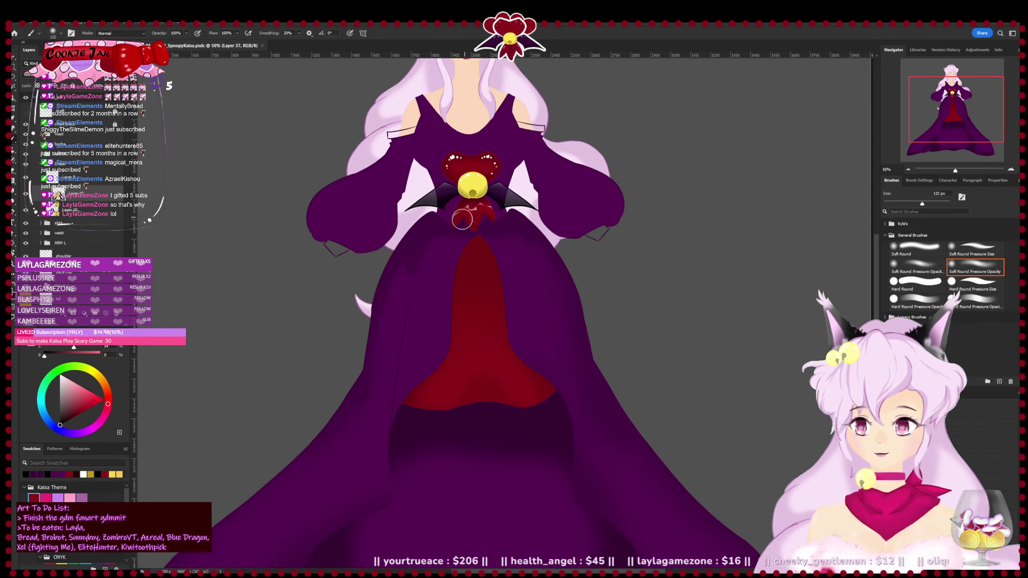
left_click_drag(375, 280, 567, 235)
left_click_drag(349, 340, 879, 230)
left_click(933, 202)
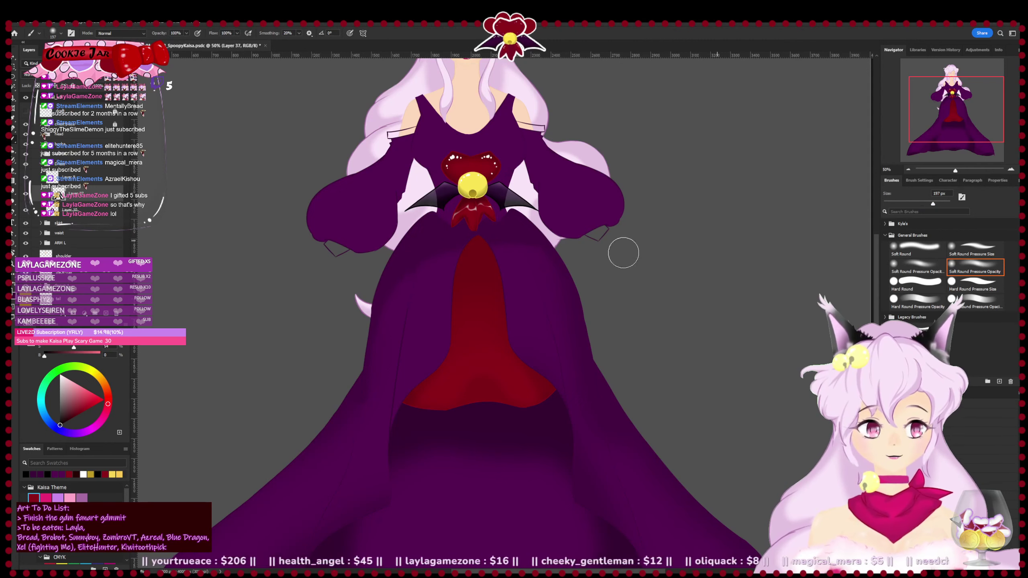
mouse_move(480, 228)
left_mouse_down()
mouse_move(583, 284)
mouse_move(553, 255)
left_mouse_up()
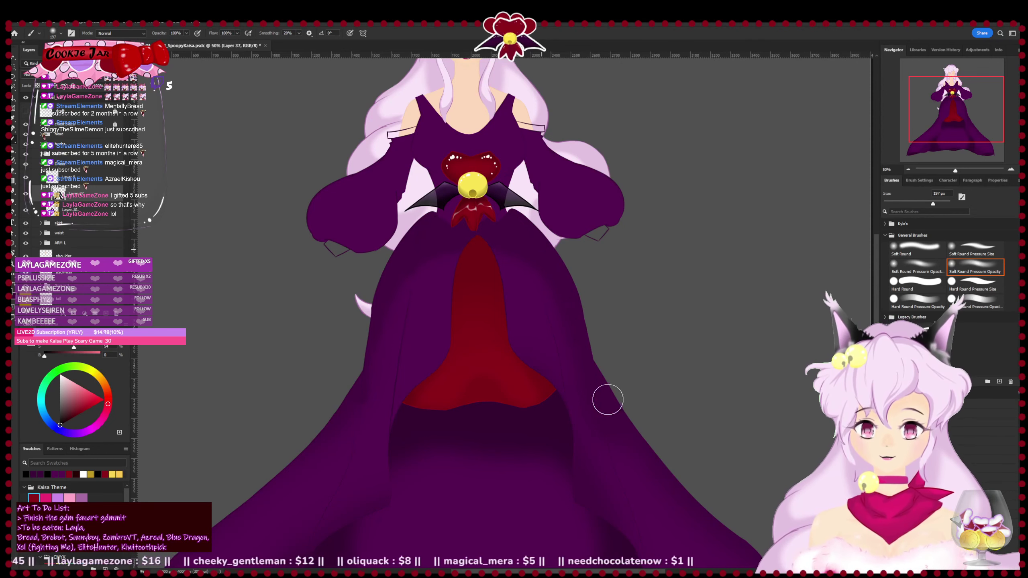
left_click_drag(431, 379, 374, 268)
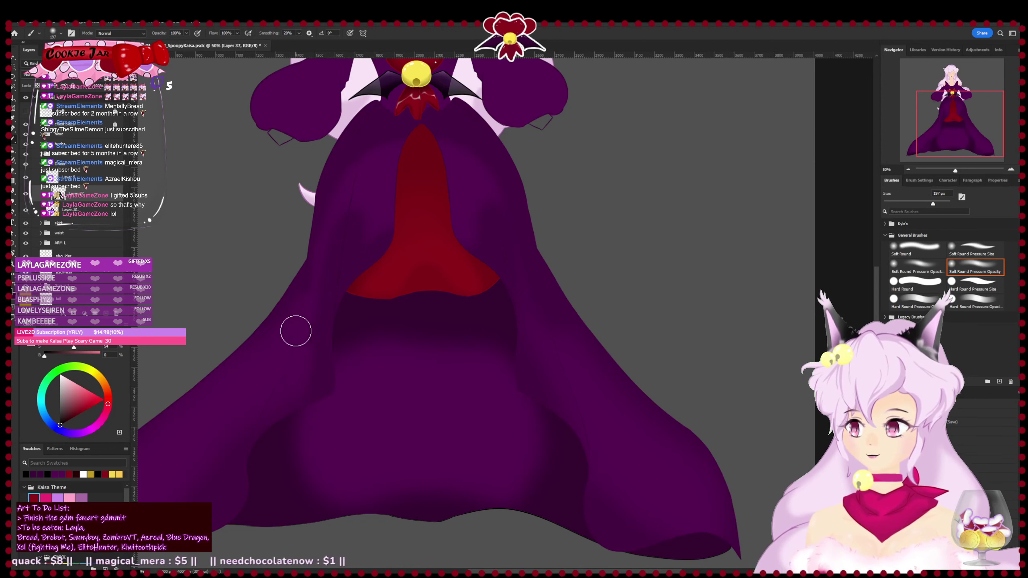
- Paint soft dark purple shading along the folds of the overskirt's side panels on Layer 37
left_click_drag(299, 460, 381, 358)
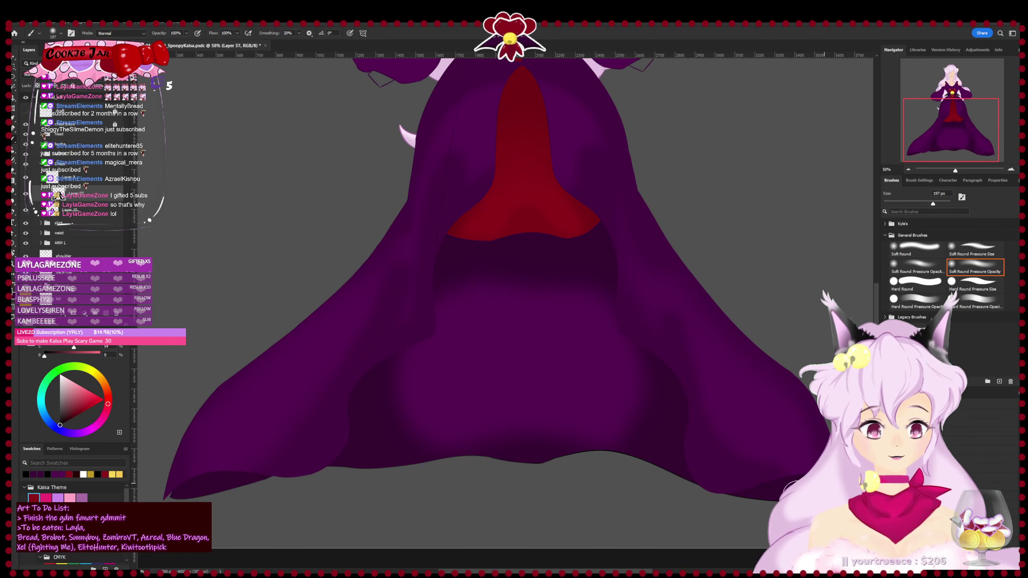
scroll(351, 384, "up", 2)
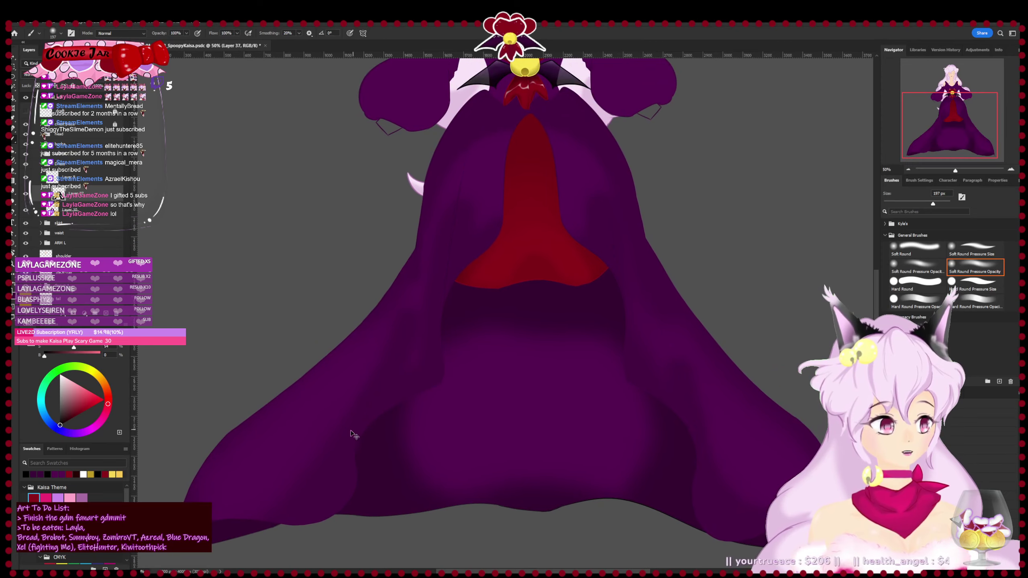
left_click_drag(245, 400, 212, 432)
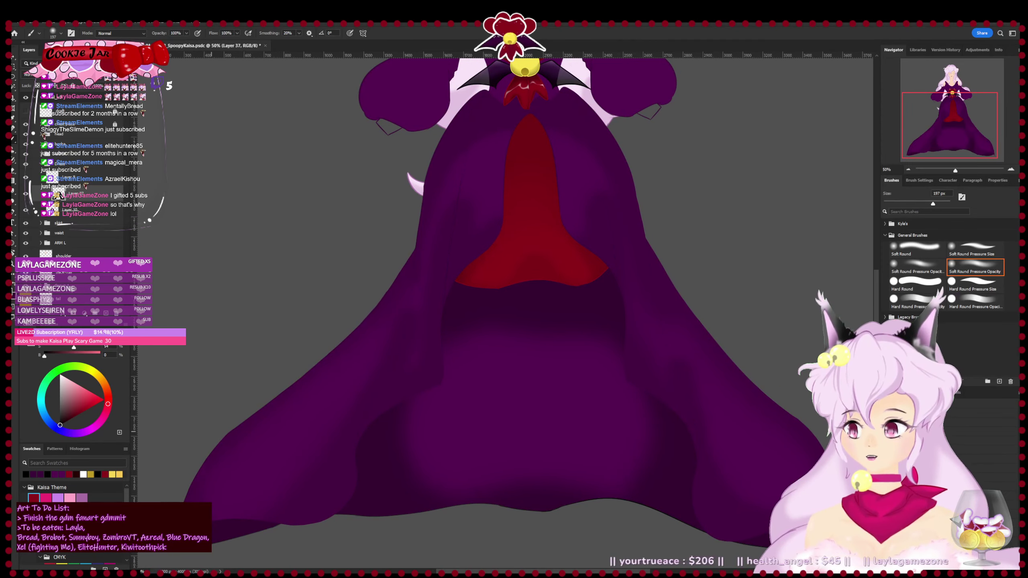
scroll(212, 529, "down", 2)
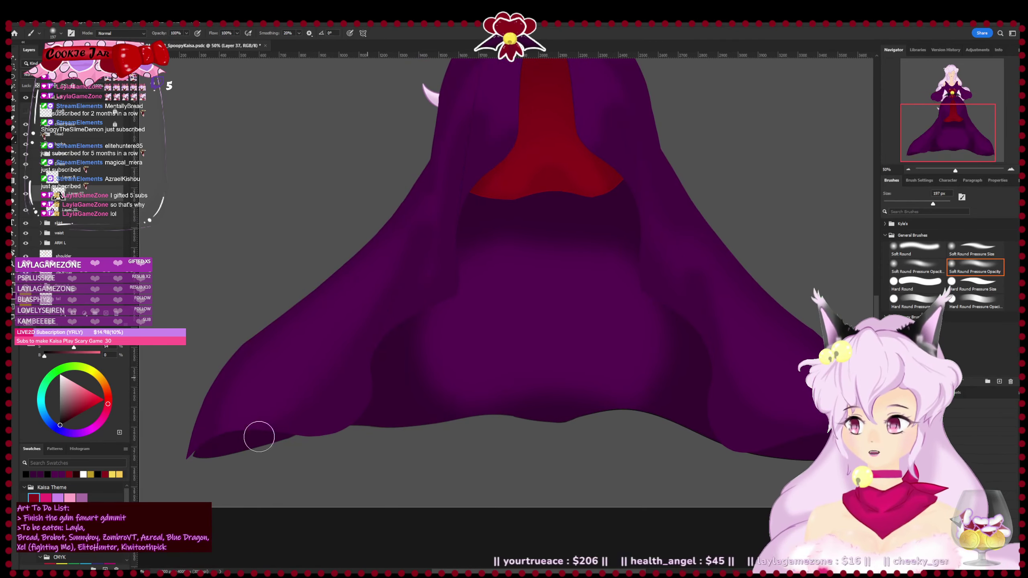
left_click_drag(477, 253, 389, 372)
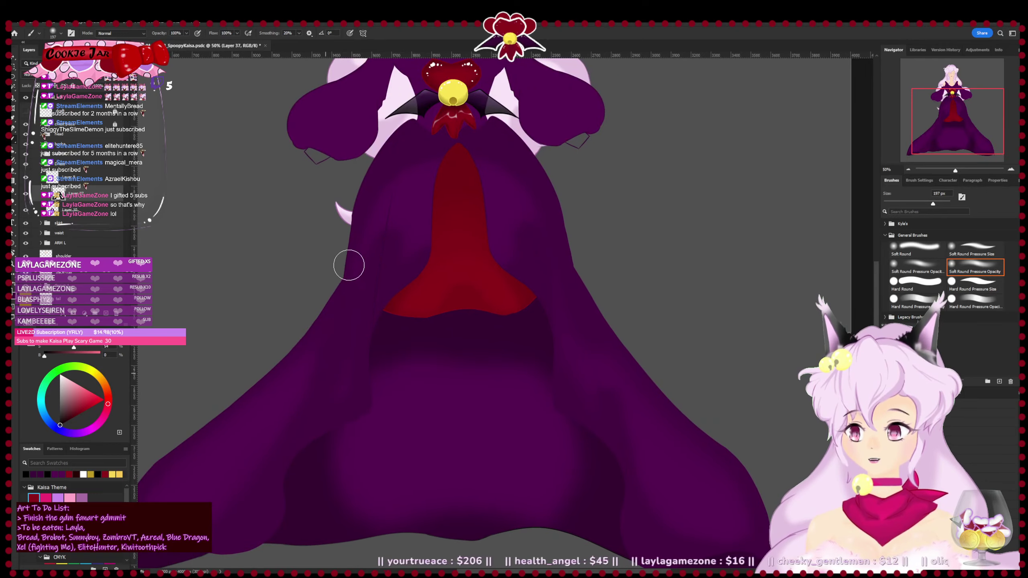
scroll(329, 357, "up", 2)
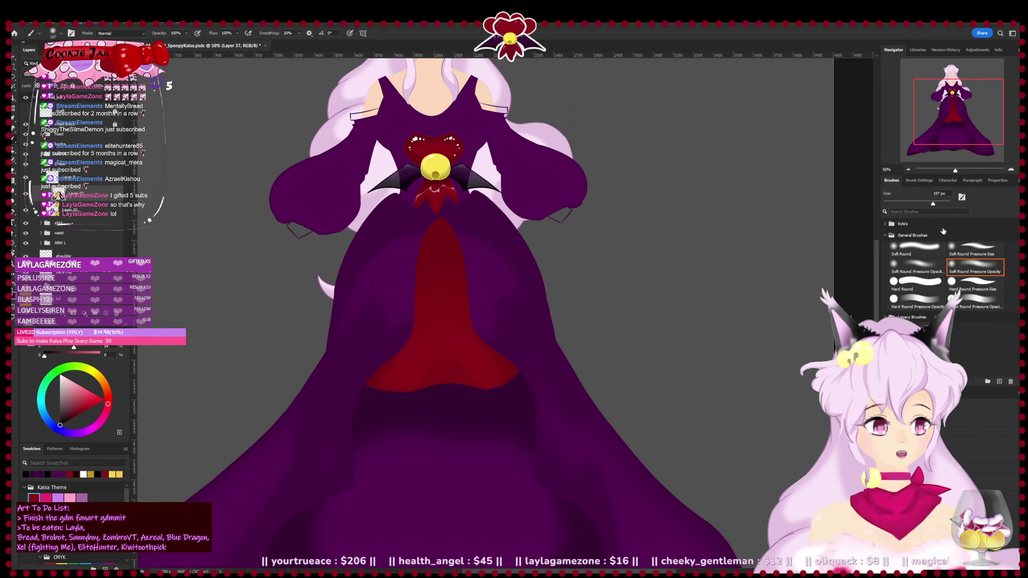
- Save the illustration and check the gown's shading on the full figure
key("e")
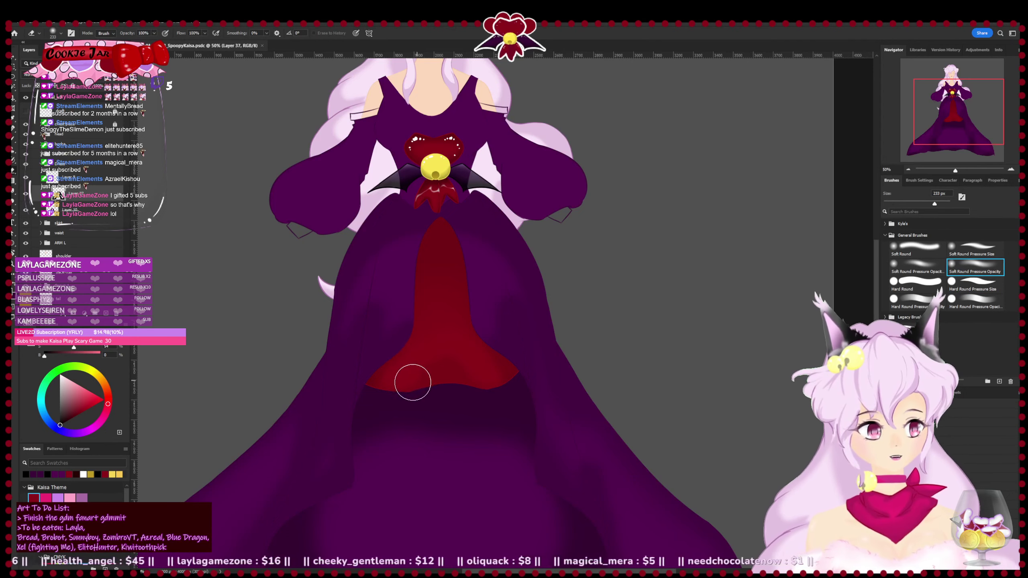
left_click_drag(416, 395, 455, 400)
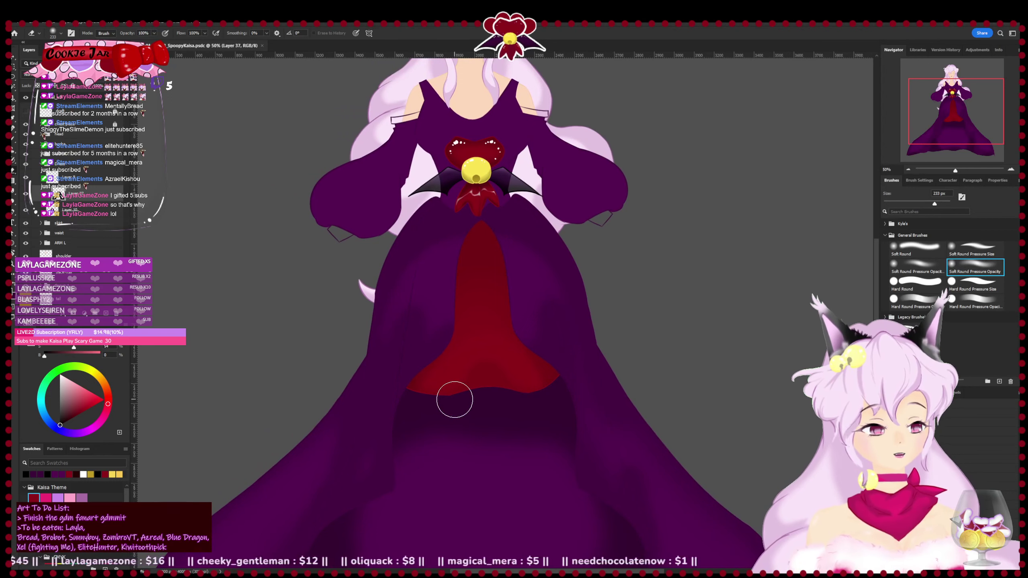
key("ctrl+minus")
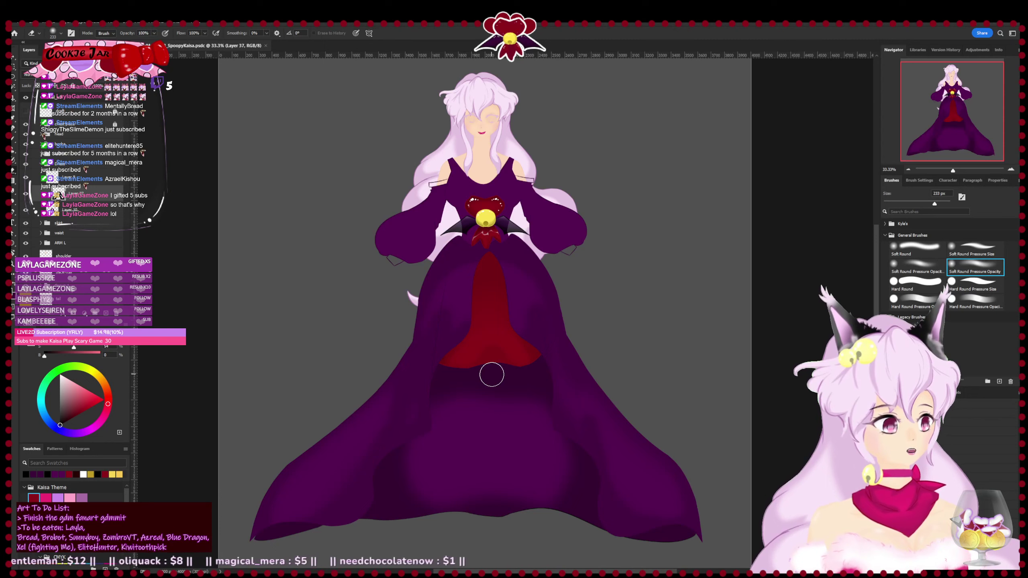
scroll(492, 375, "up", 1)
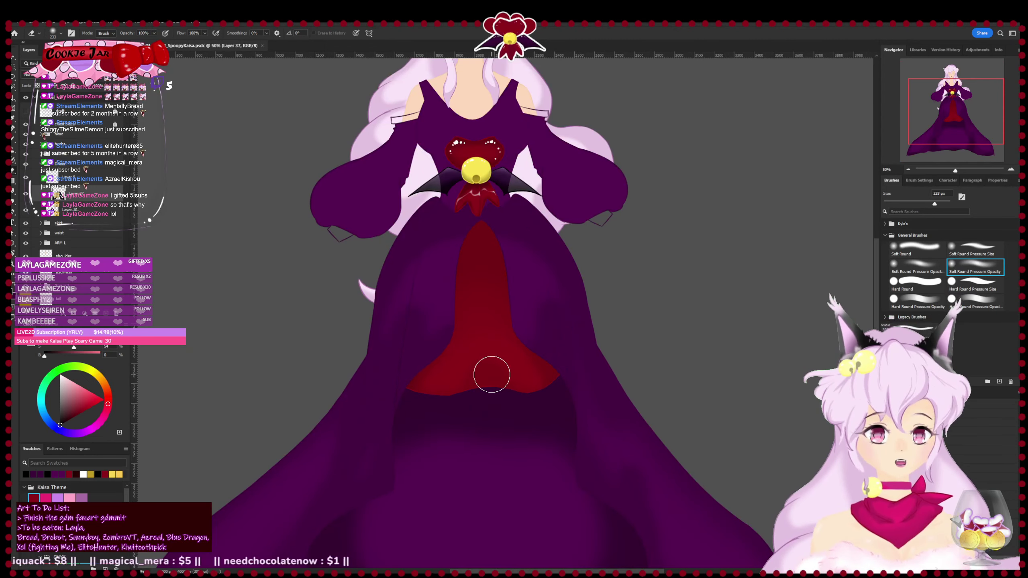
left_click_drag(492, 375, 553, 298)
- Rework the shading on both overskirt panels down to the hem, alternating the soft brush and the Eraser
key("b")
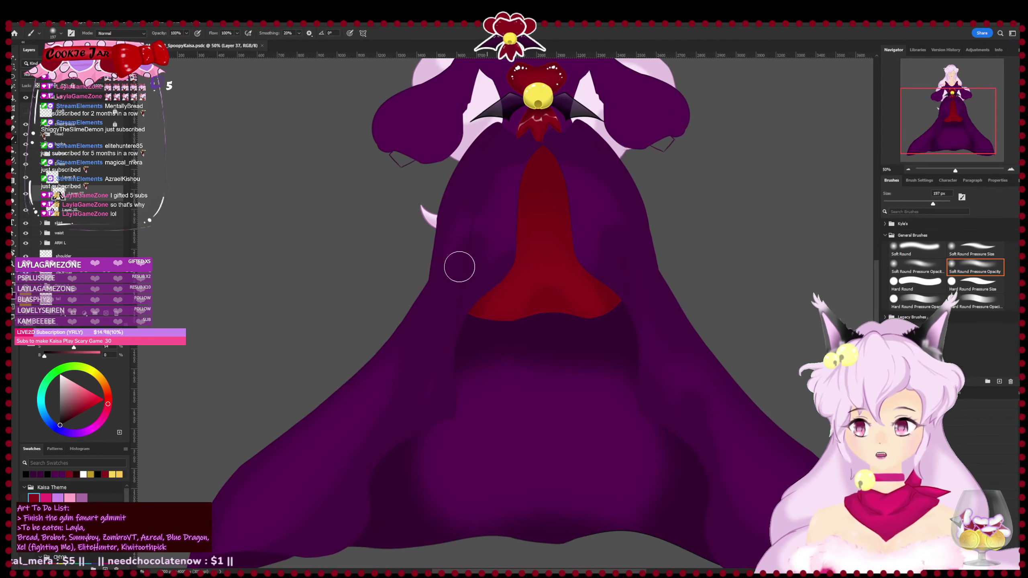
key("e")
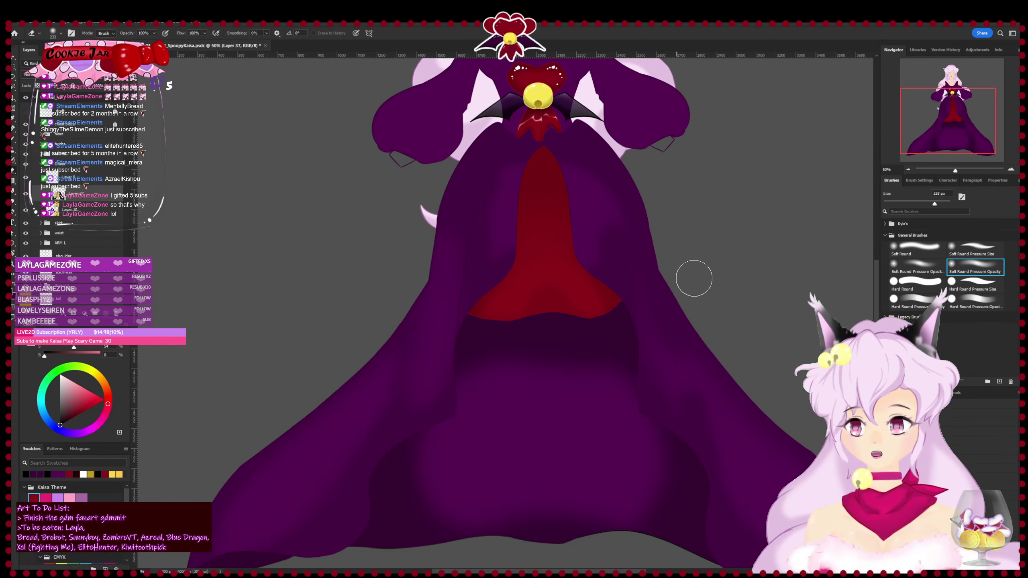
left_click_drag(680, 428, 516, 287)
key("b")
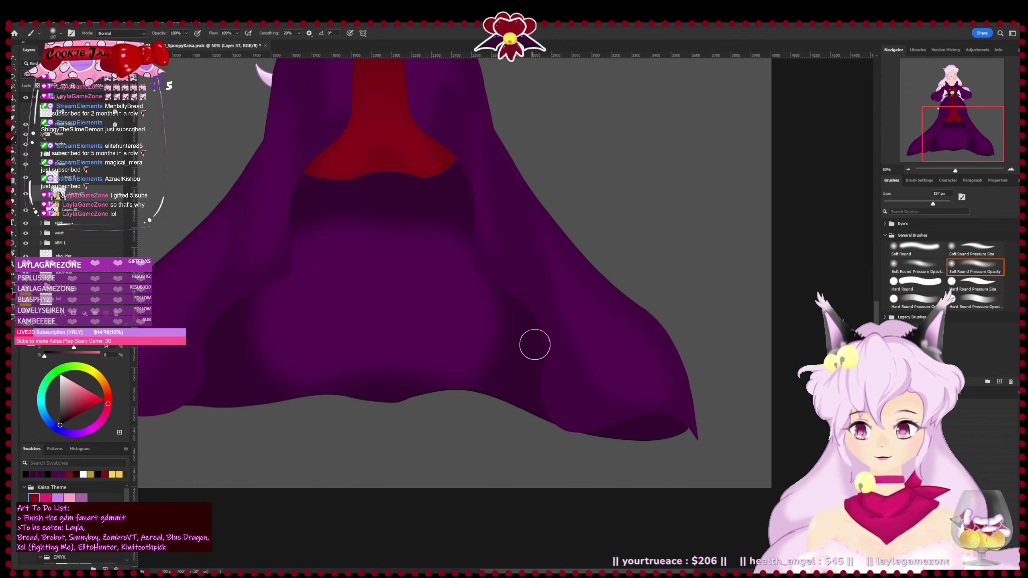
left_click_drag(462, 177, 484, 297)
left_click_drag(302, 321, 359, 342)
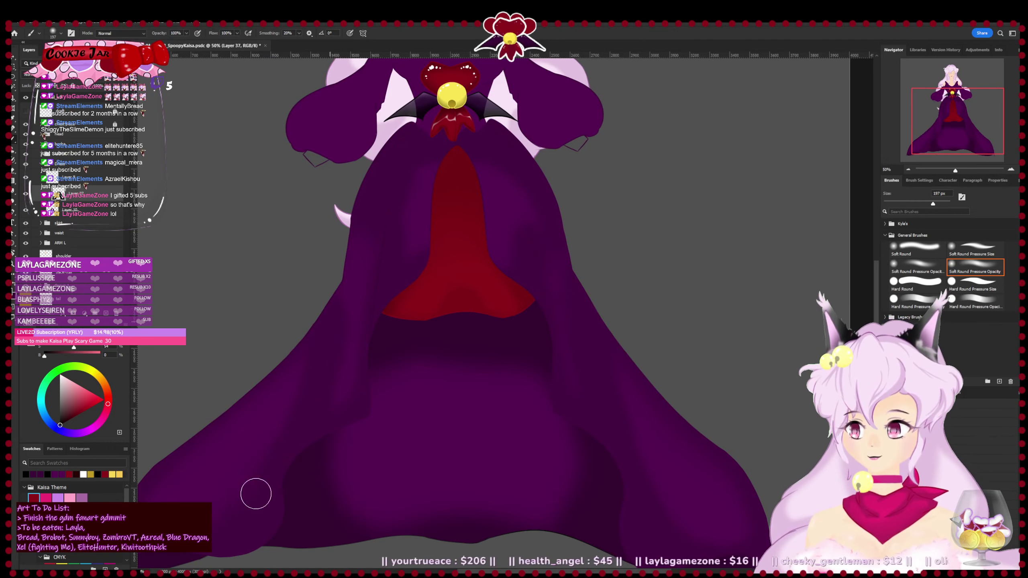
- Clear the soft shading from the overskirt panels to restore their flat purple base
left_click_drag(306, 486, 386, 339)
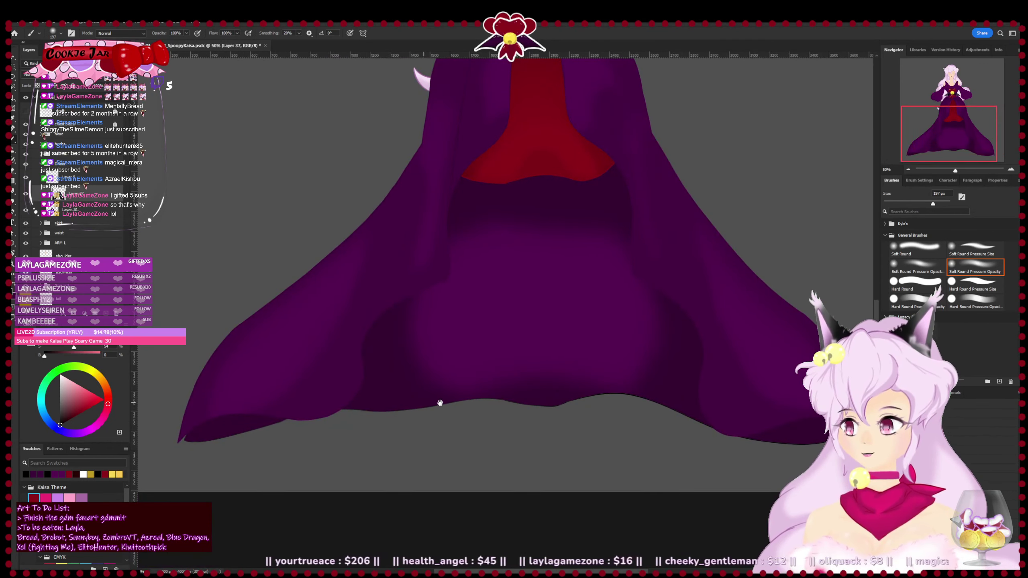
left_click_drag(440, 402, 361, 471)
left_click_drag(489, 327, 475, 436)
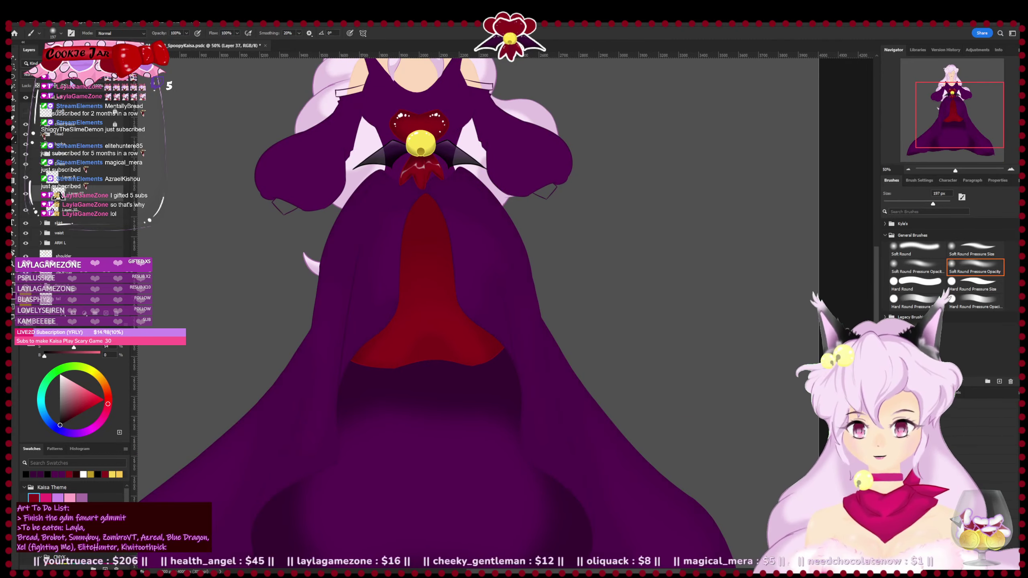
- Repaint soft fold shading from the waist down the overskirt panels on either side of the red inset
left_click_drag(368, 324, 448, 239)
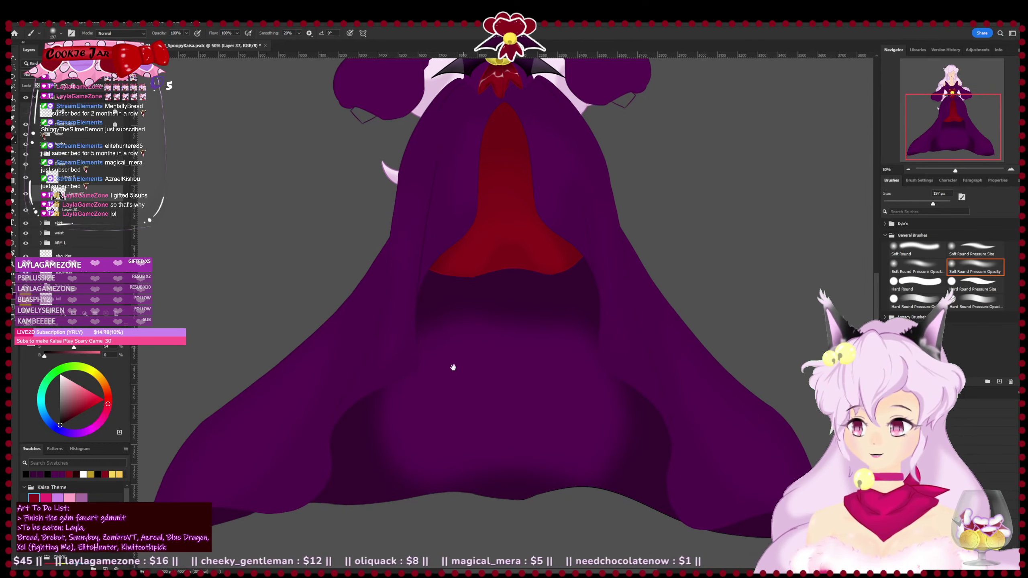
scroll(454, 363, "up", 3)
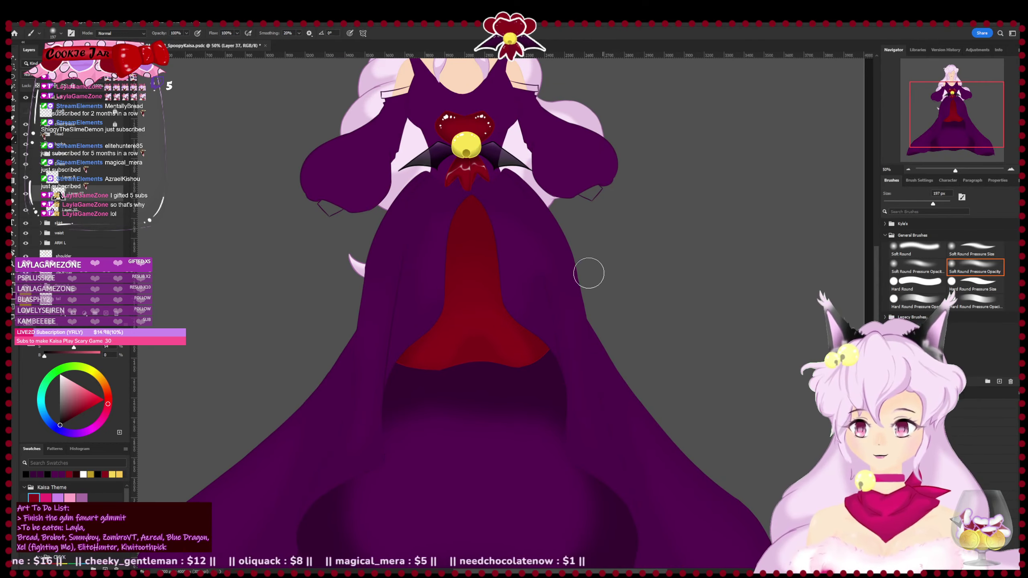
scroll(490, 362, "up", 2)
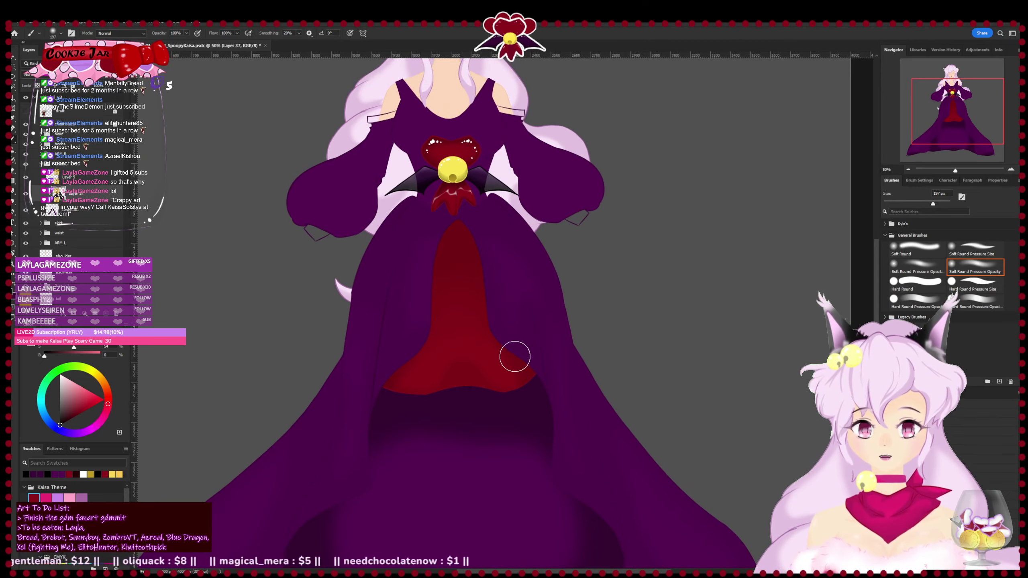
left_click_drag(441, 398, 458, 382)
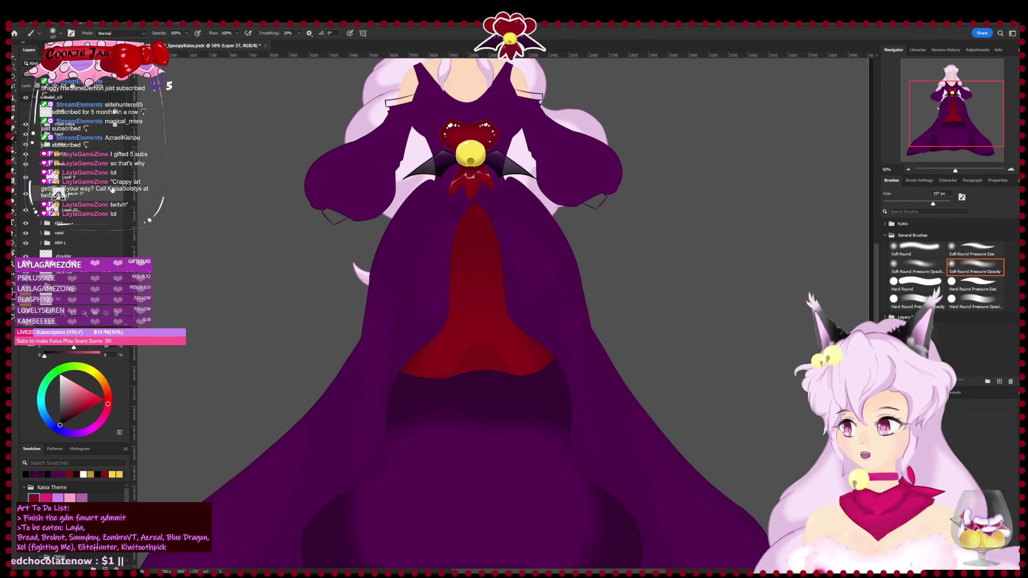
scroll(391, 317, "down", 5)
- Deepen and soften the fold shading on both upper overskirt panels, alternating the Soft Round Pressure Opacity brush and the Eraser
key("e")
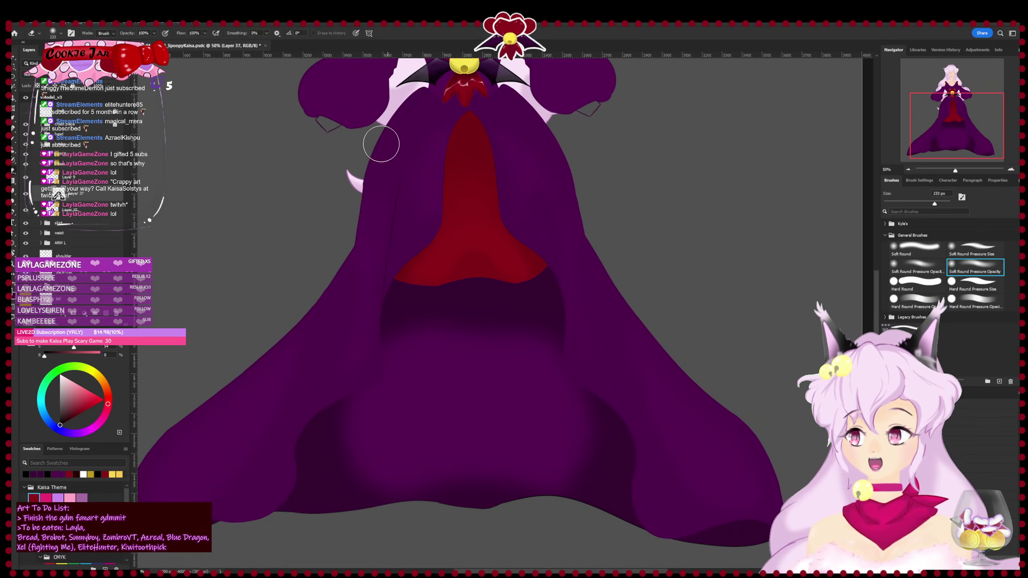
left_click_drag(359, 277, 367, 318)
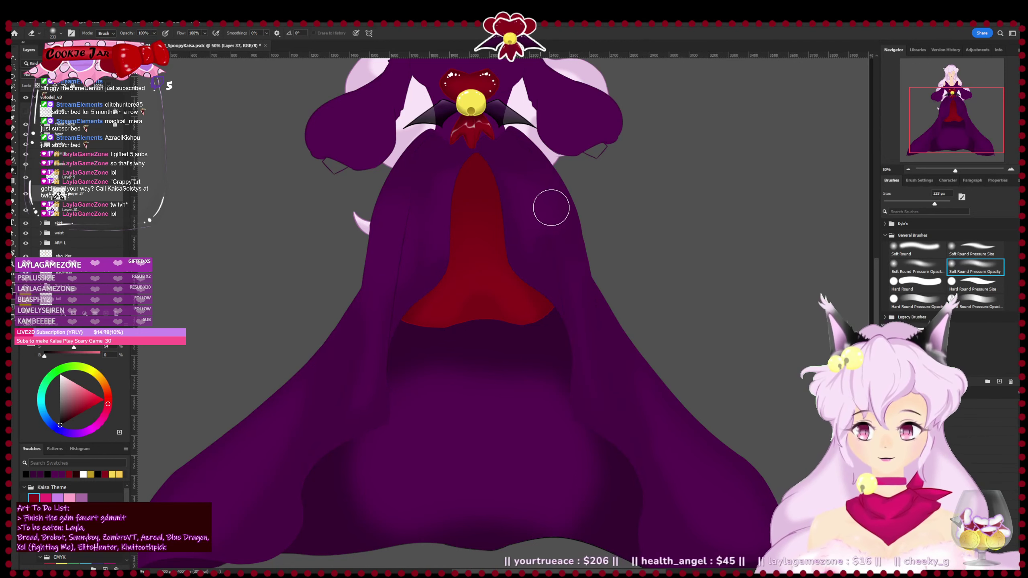
key("b")
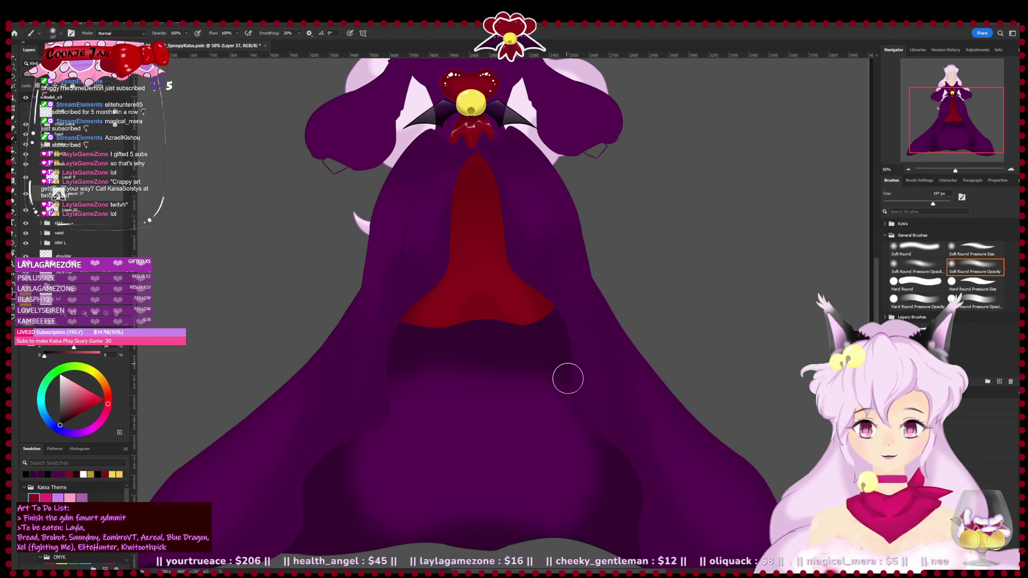
key("e")
key("b")
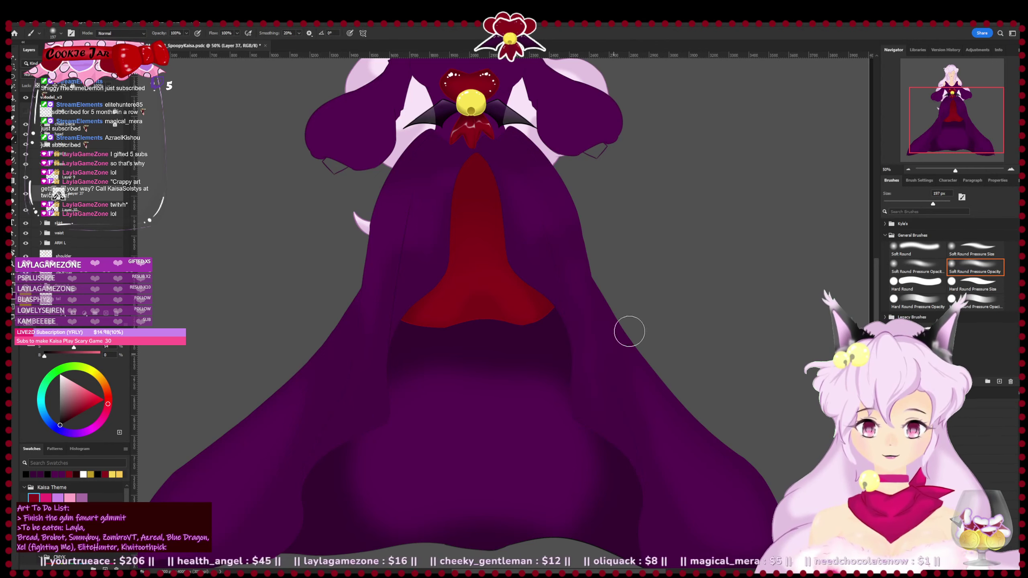
key("e")
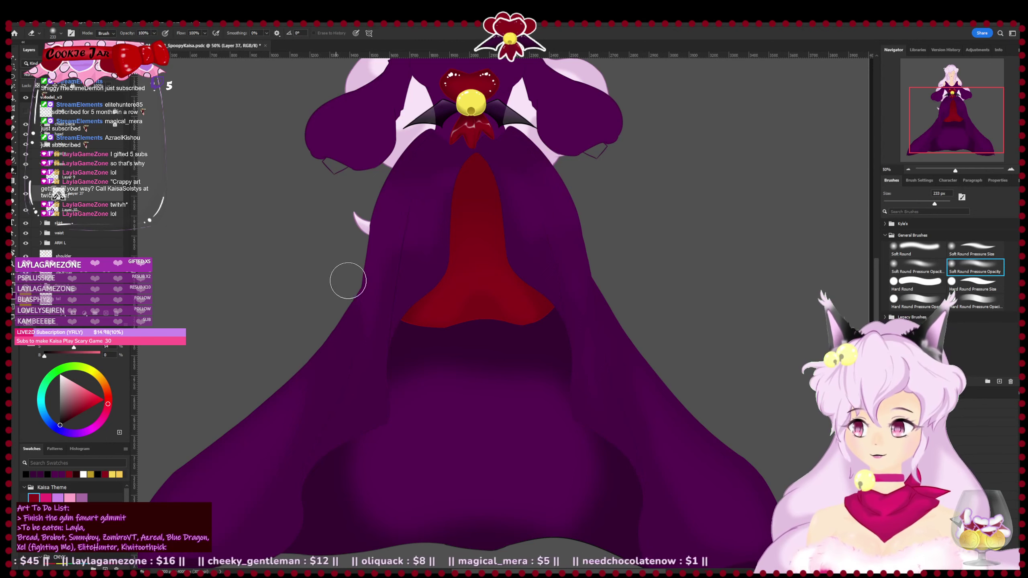
key("b")
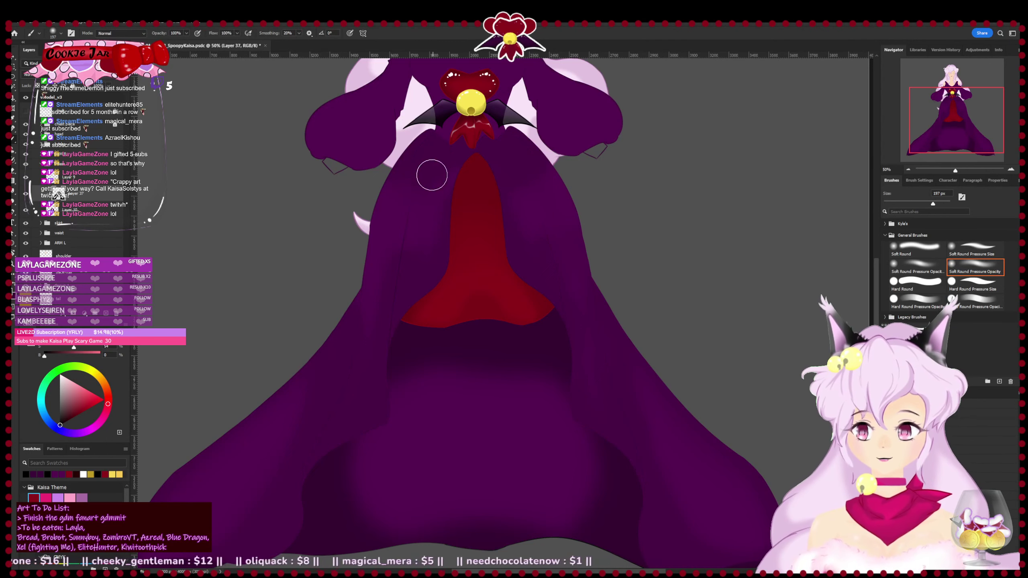
- Shade the flared lower parts of the overskirt toward the hem and erase the excess to blend the edges
left_click_drag(365, 455, 393, 416)
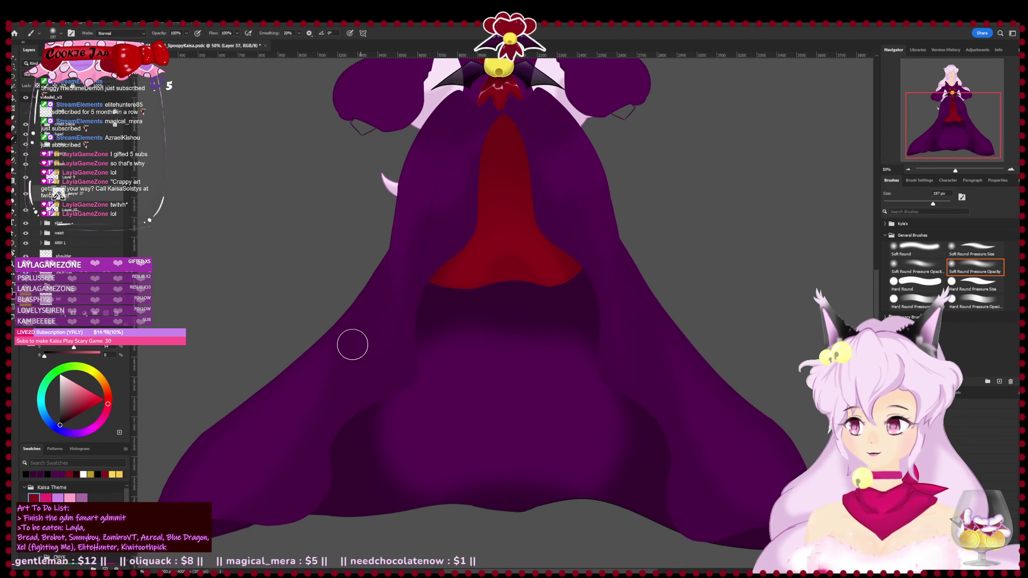
key("e")
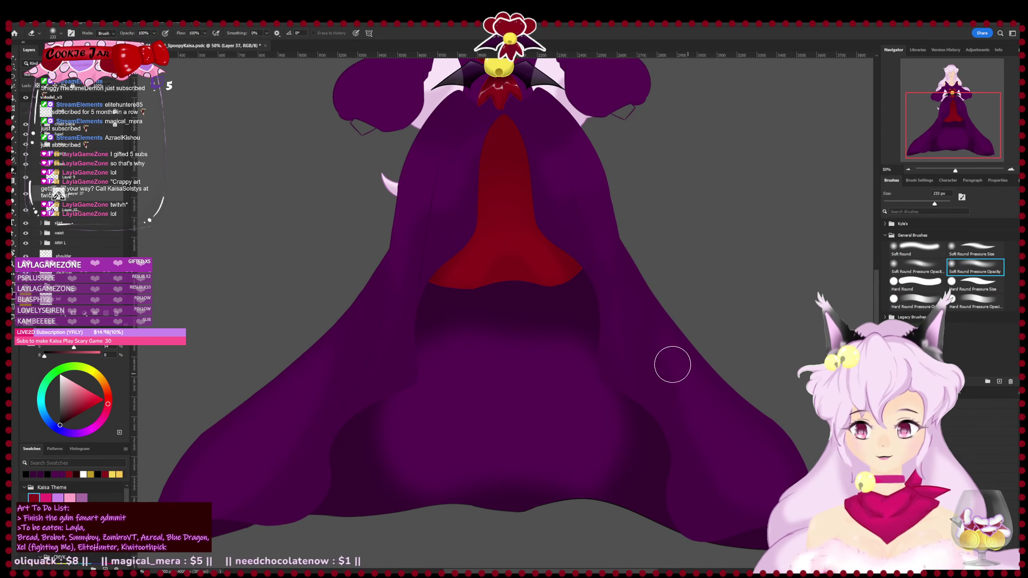
key("b")
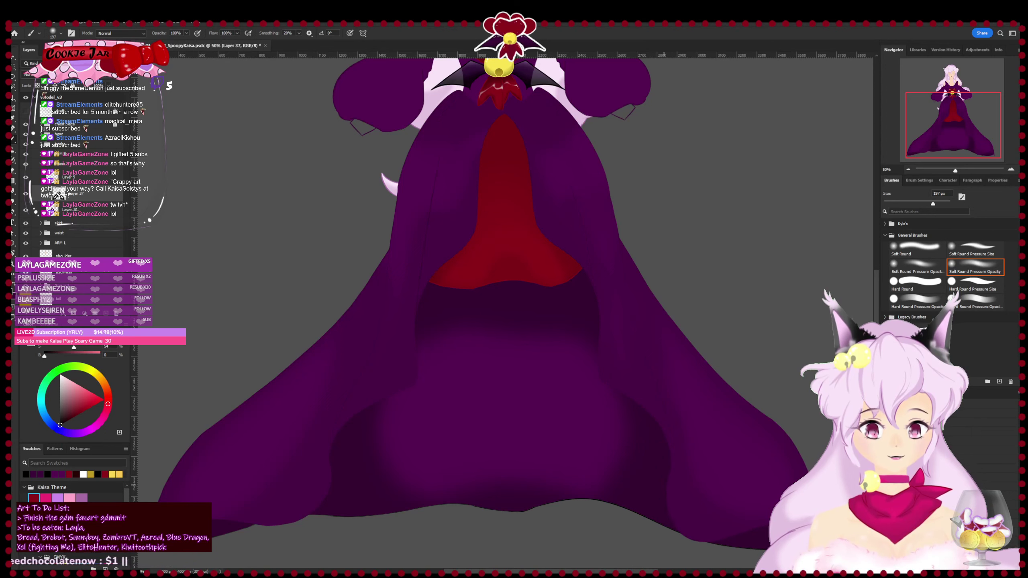
key("e")
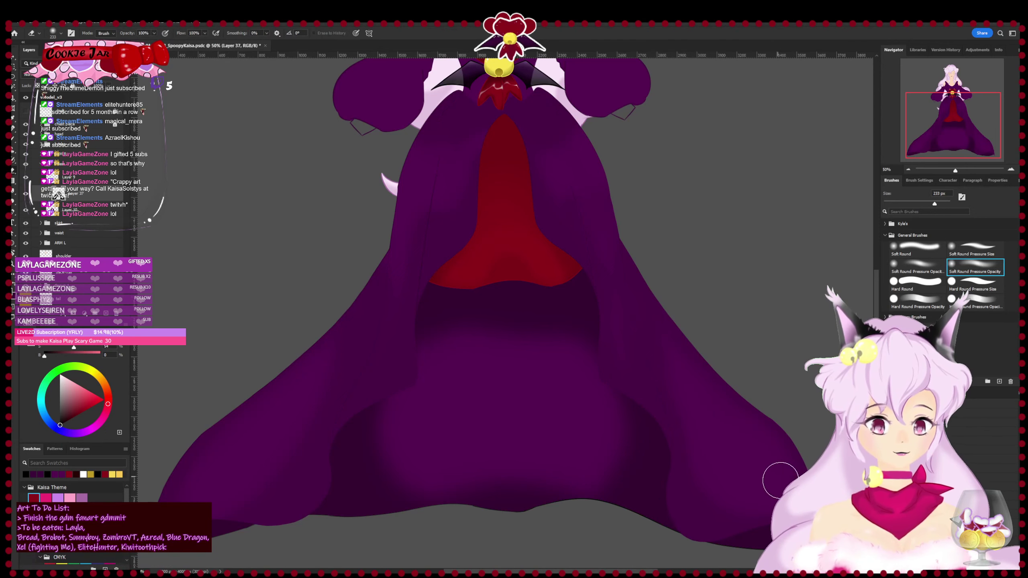
left_click_drag(732, 481, 613, 443)
key("b")
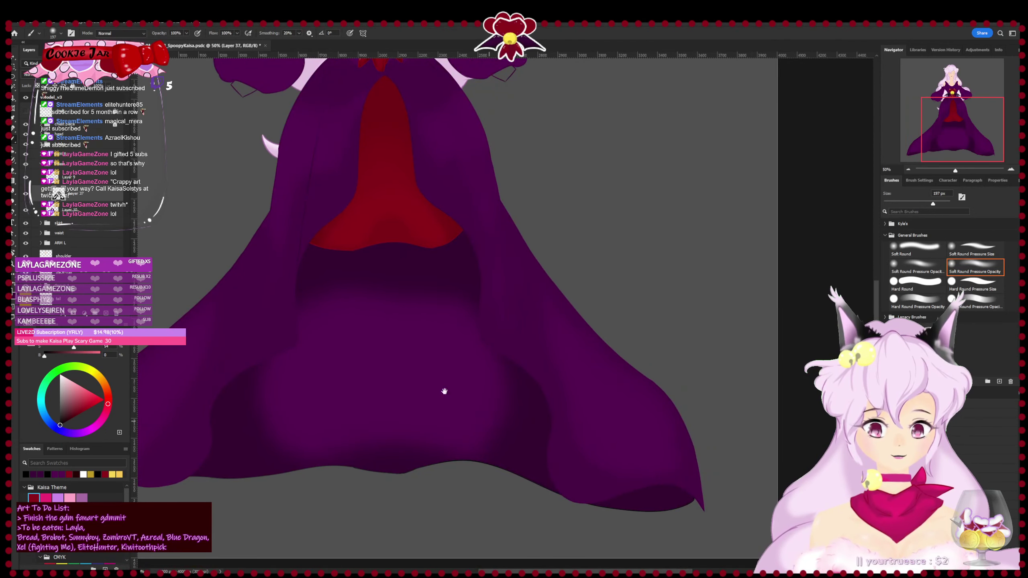
- Refine the soft fold shading on the overskirt panels beside the red inset, alternating the Soft Round Pressure Opacity brush and the Eraser
left_click_drag(445, 392, 451, 427)
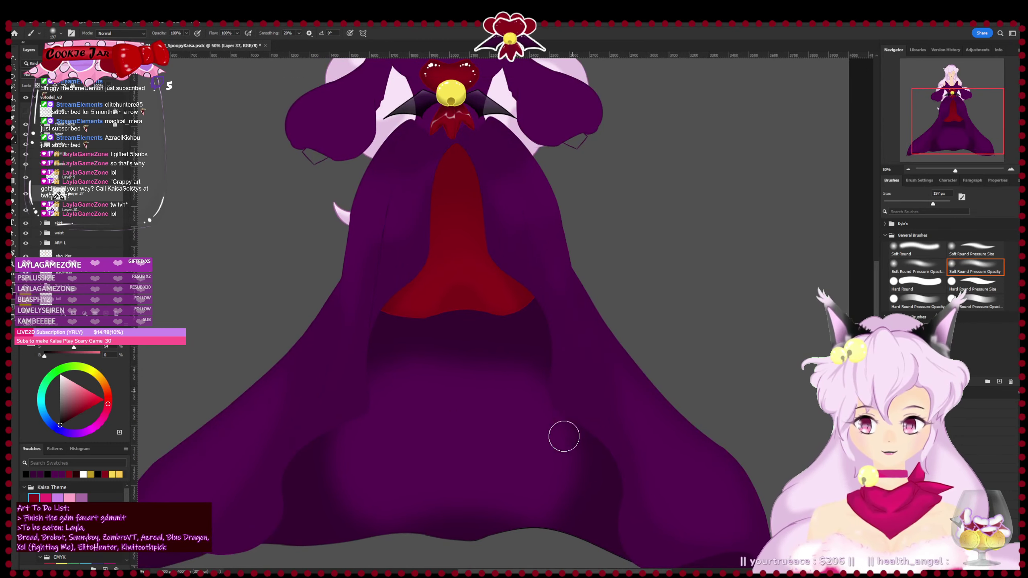
left_click_drag(364, 333, 396, 413)
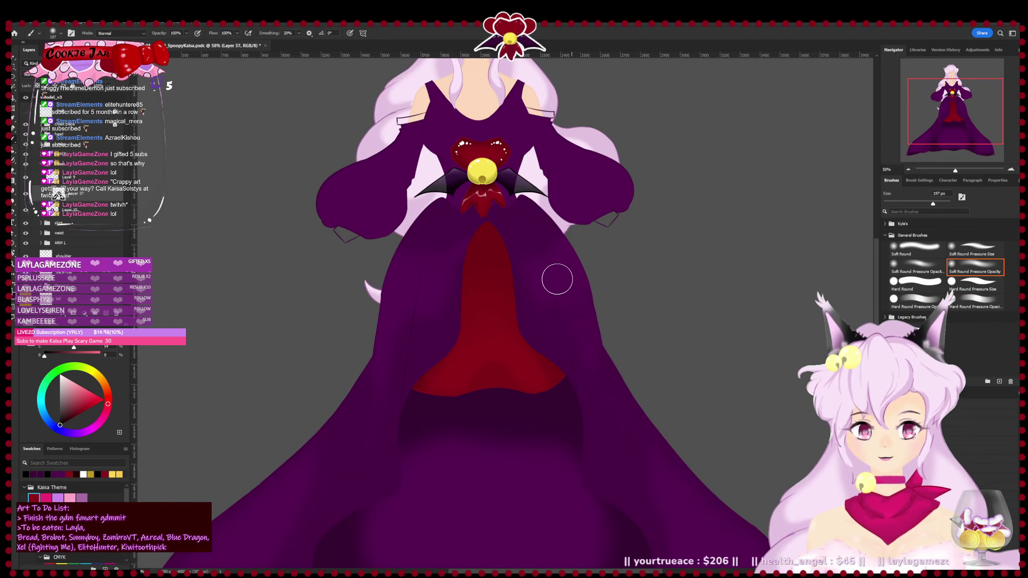
key("e")
key("e")
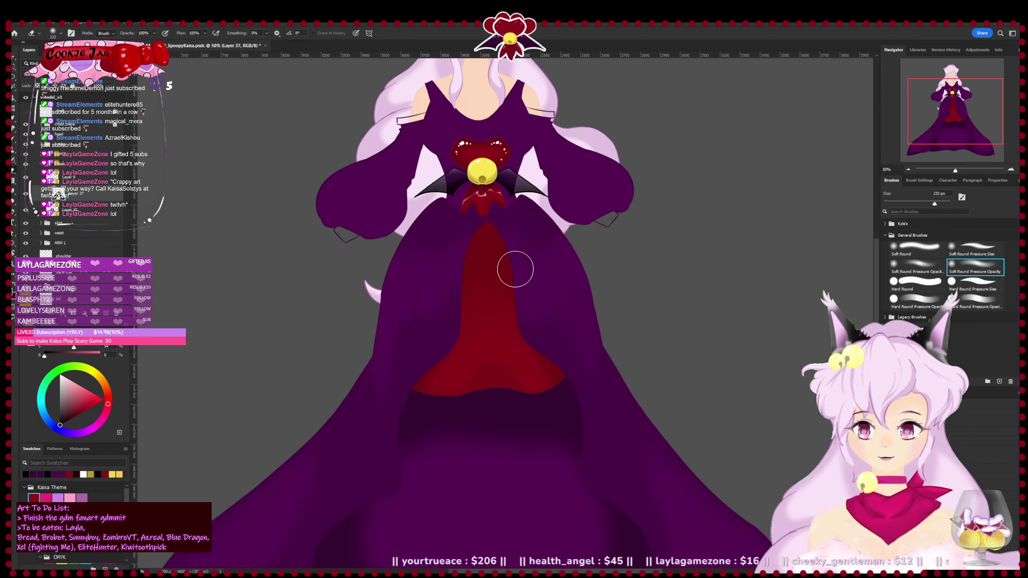
key("b")
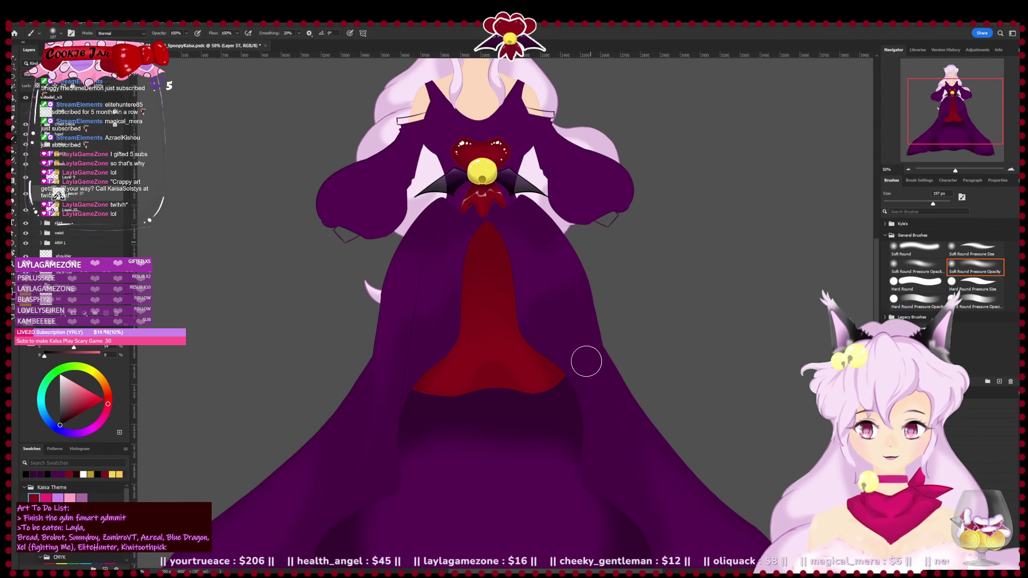
key("e")
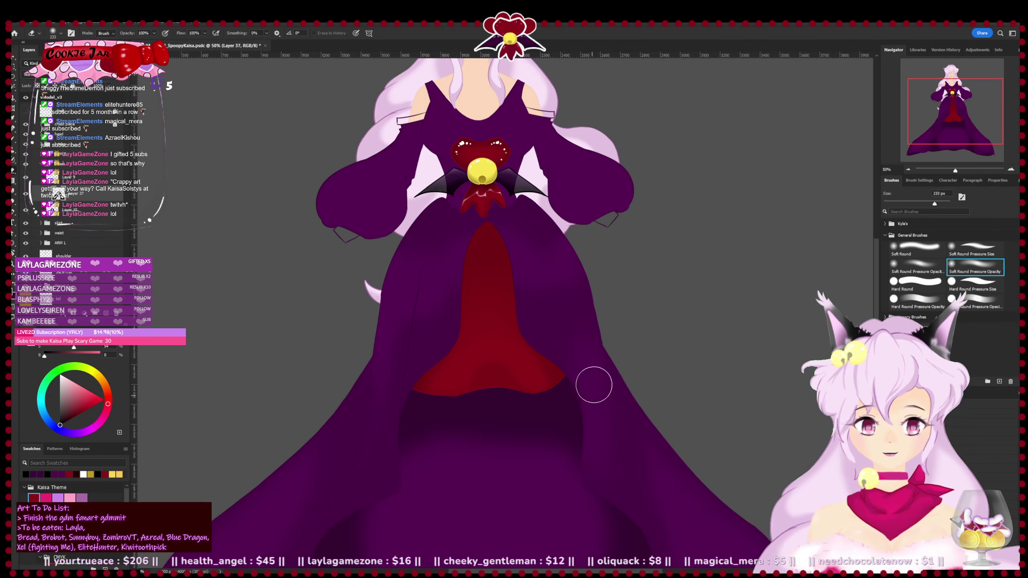
left_click_drag(581, 435, 527, 354)
key("b")
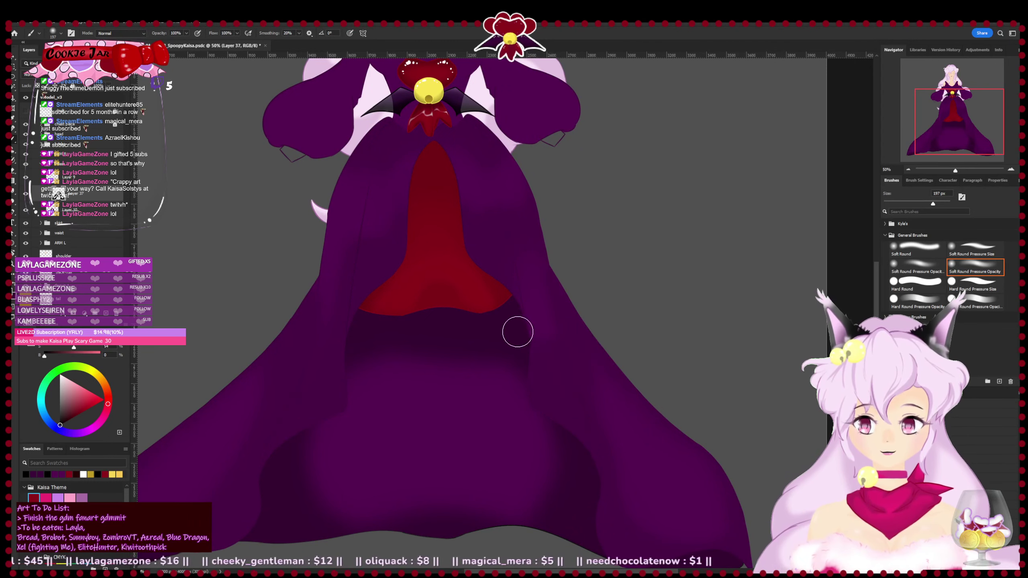
left_click_drag(542, 407, 560, 472)
left_click_drag(401, 428, 425, 428)
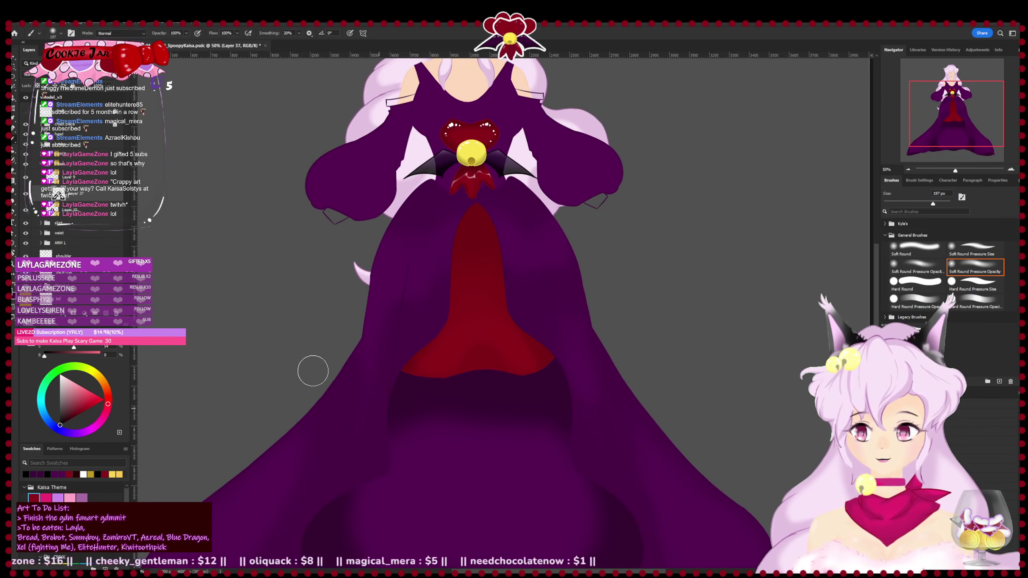
- Balance the soft overskirt shading while viewing the whole figure, blending with brush and Eraser, and save the document
key("ctrl+minus")
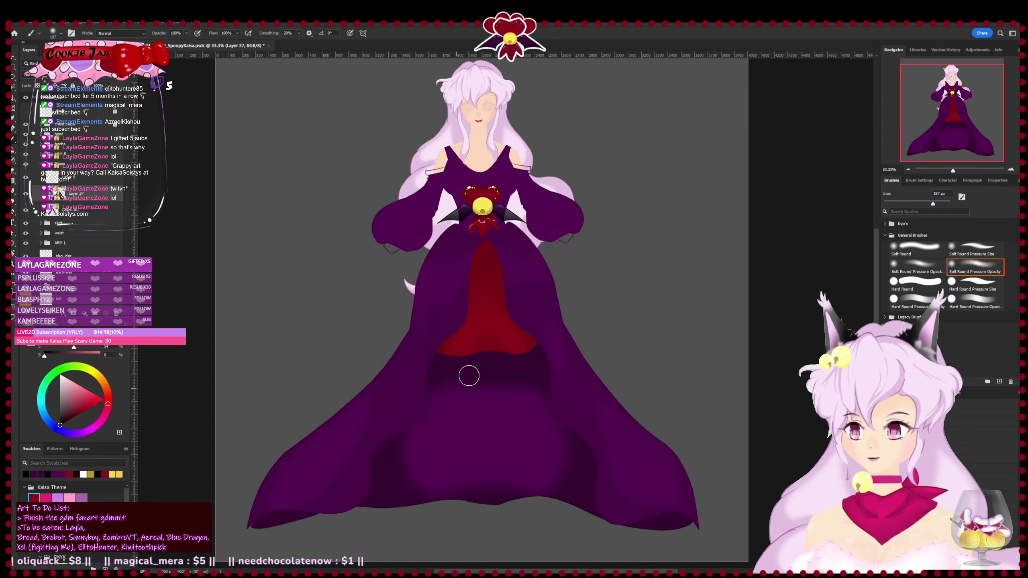
scroll(469, 371, "up", 2)
key("e")
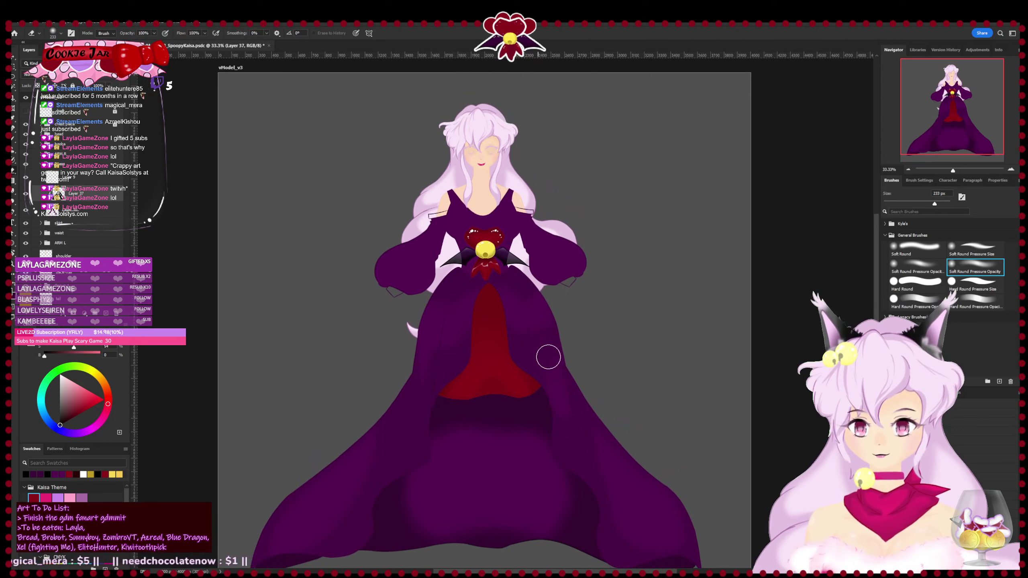
key("b")
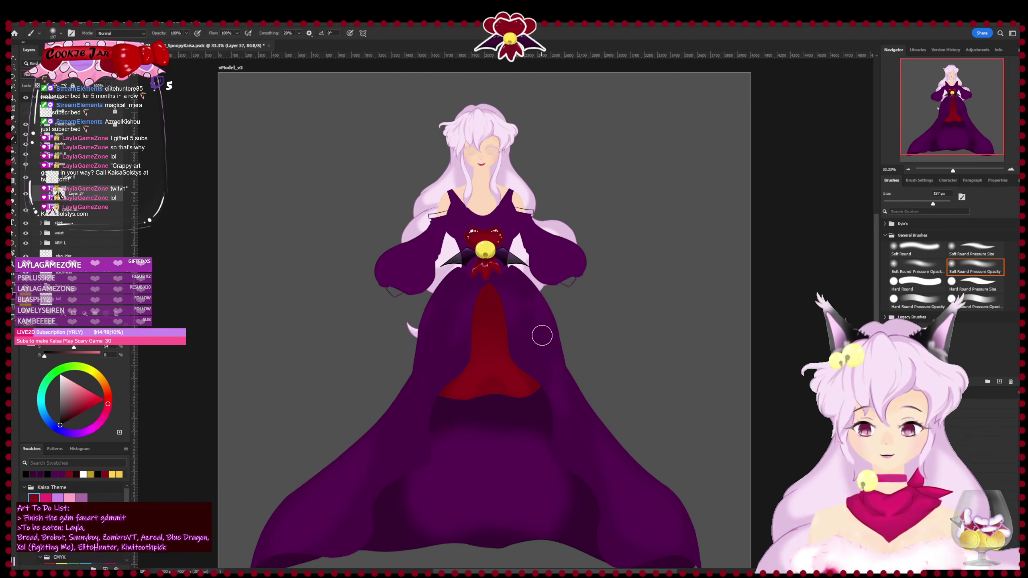
key("e")
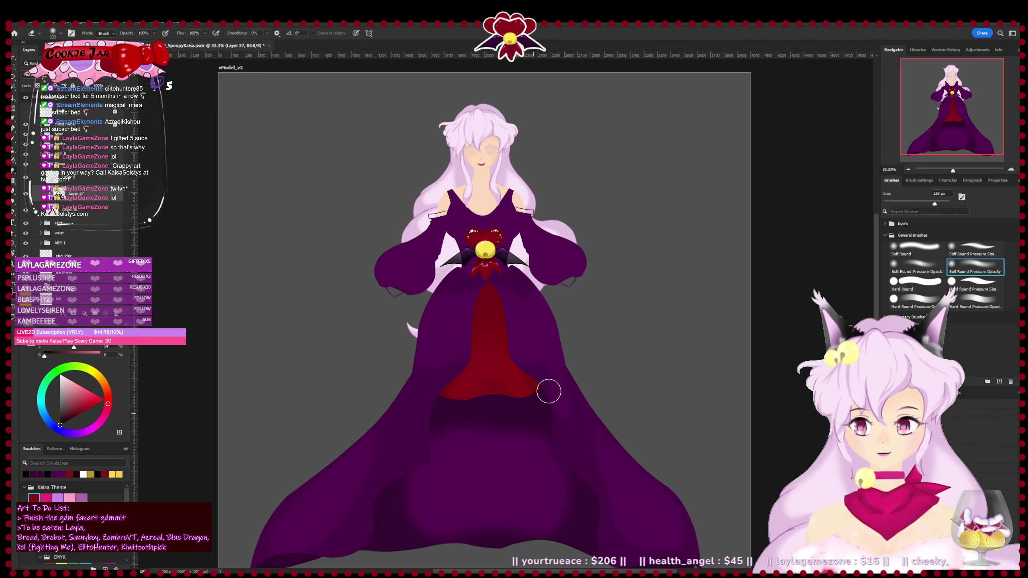
key("b")
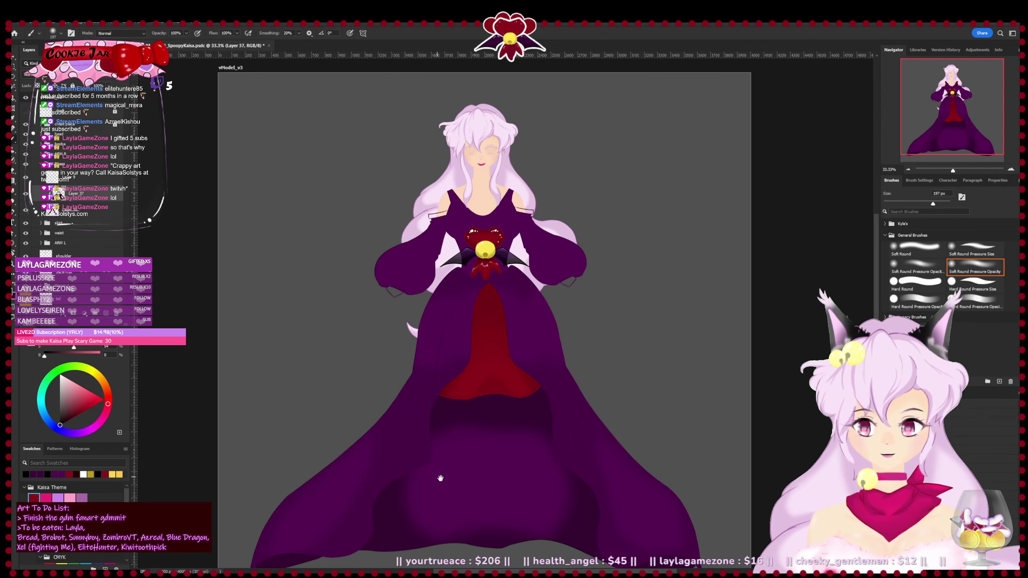
scroll(544, 405, "down", 3)
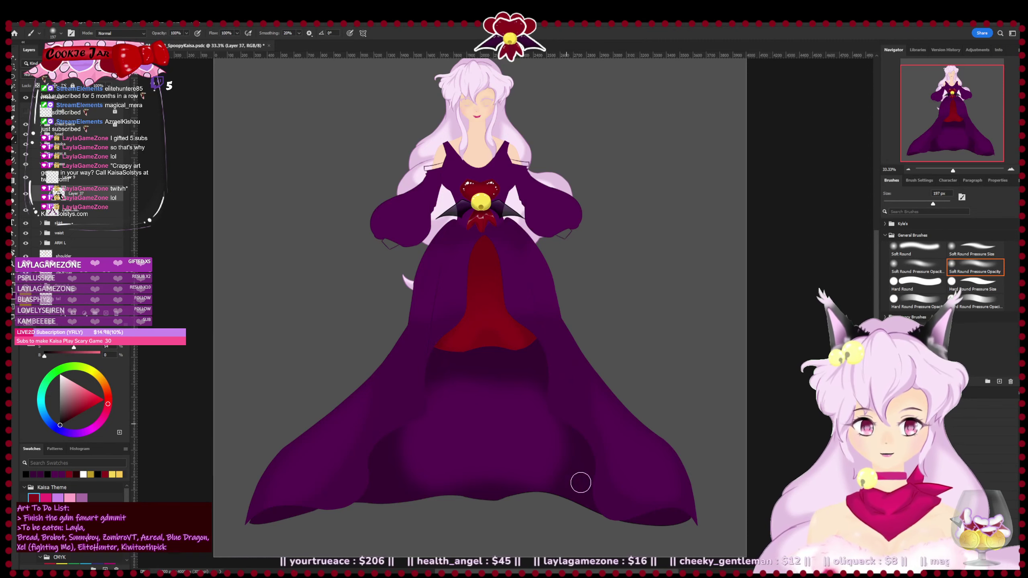
scroll(375, 377, "up", 2)
key("ctrl+s")
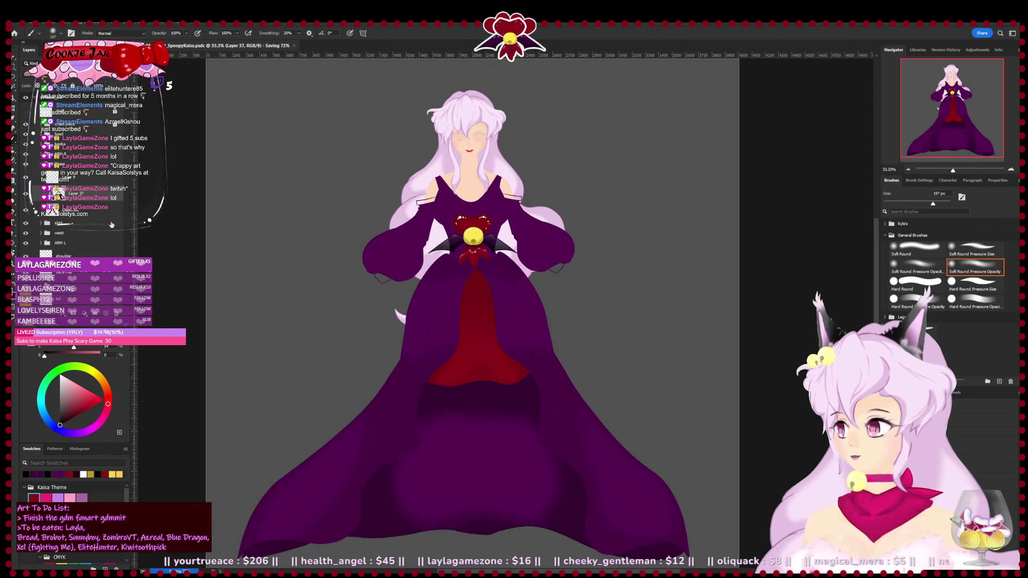
- Add a new layer beneath Layer 37 and choose the Hard Round Pressure Size brush for crisp fold lines
left_click(94, 214)
left_click(105, 313)
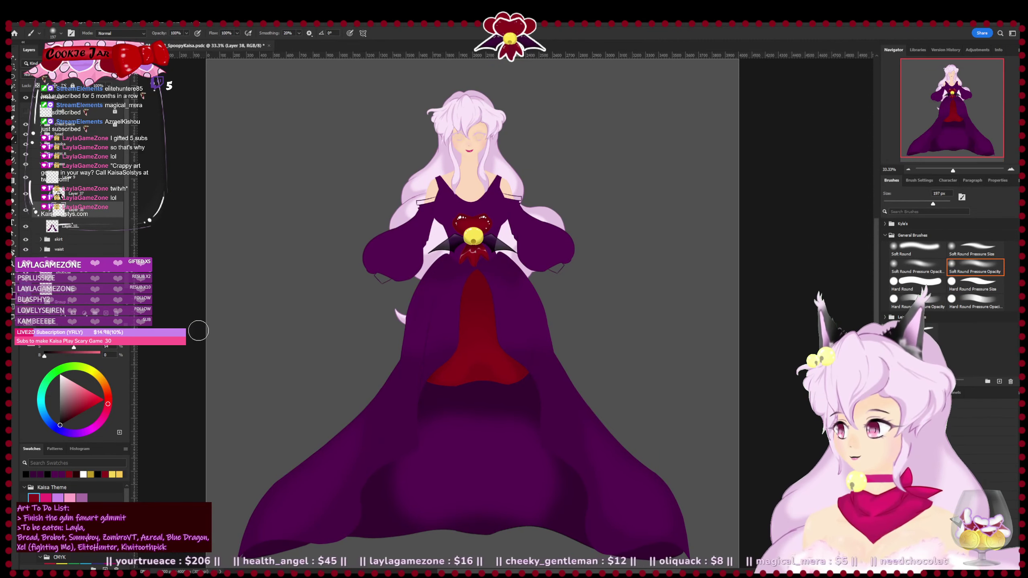
left_click(964, 289)
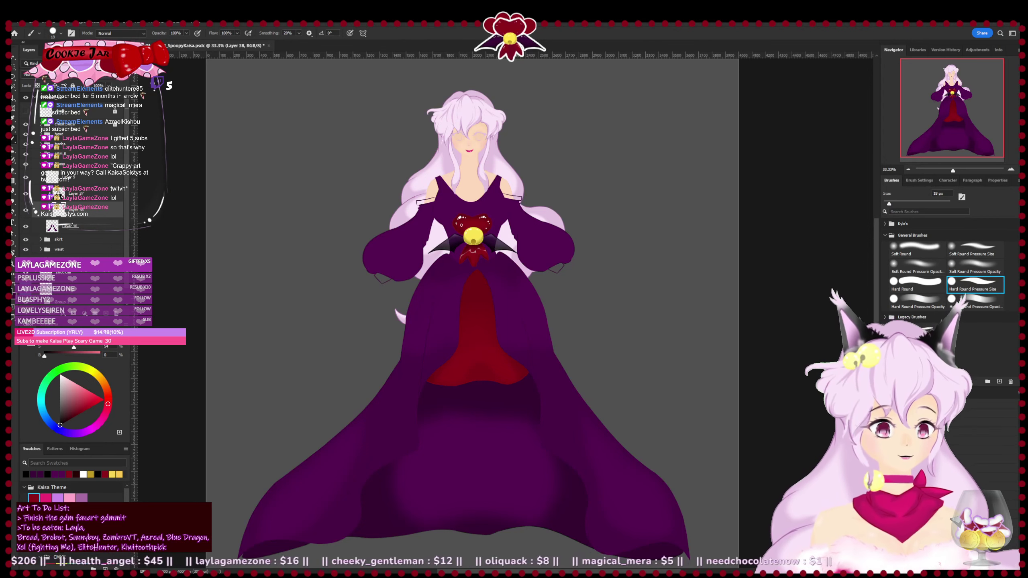
key("ctrl+plus")
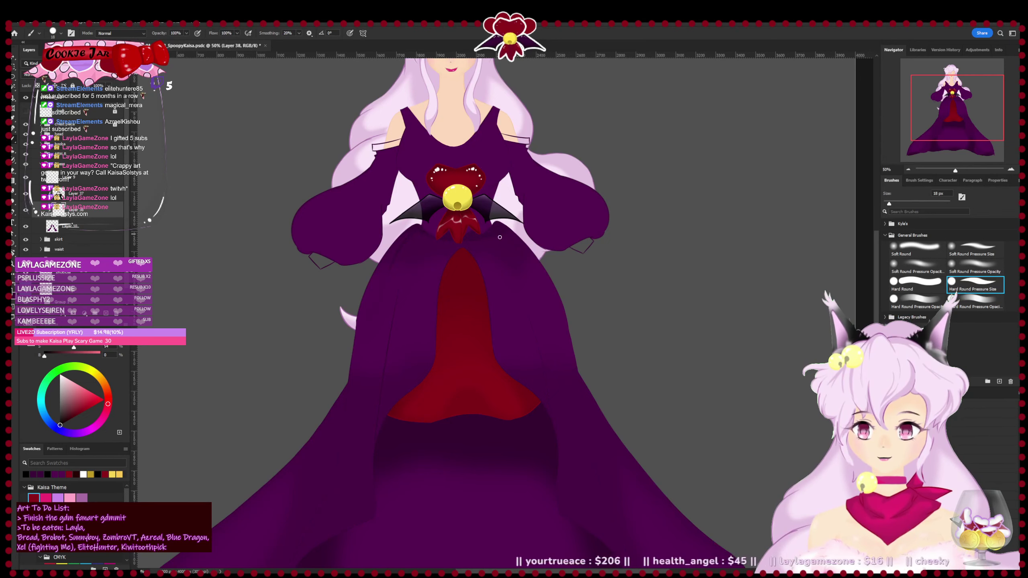
key("ctrl+s")
- Set the Eraser to the Hard Round Pressure Size tip at 12 px
left_click_drag(378, 242, 437, 263)
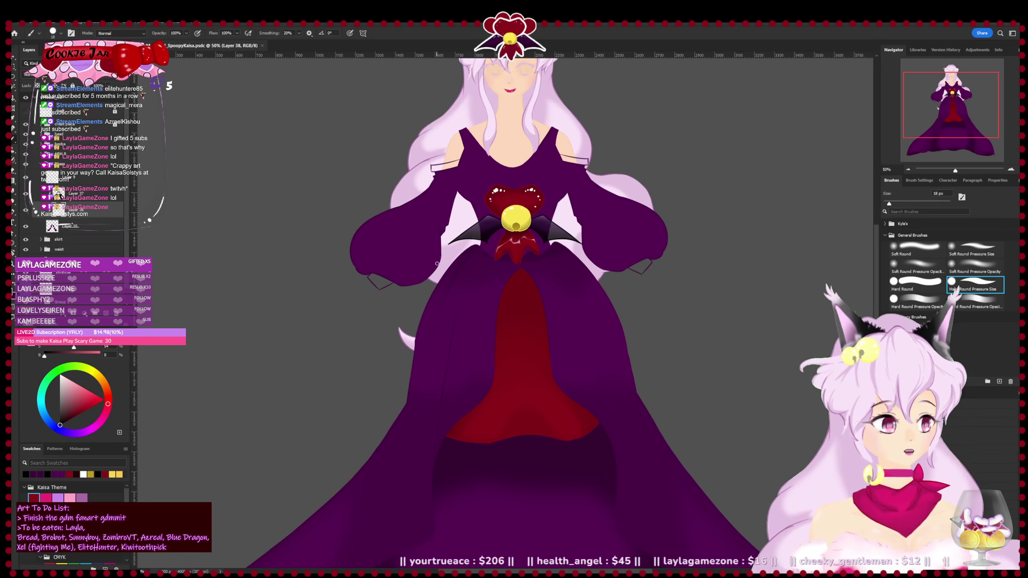
key("ctrl+plus")
left_click_drag(320, 295, 297, 336)
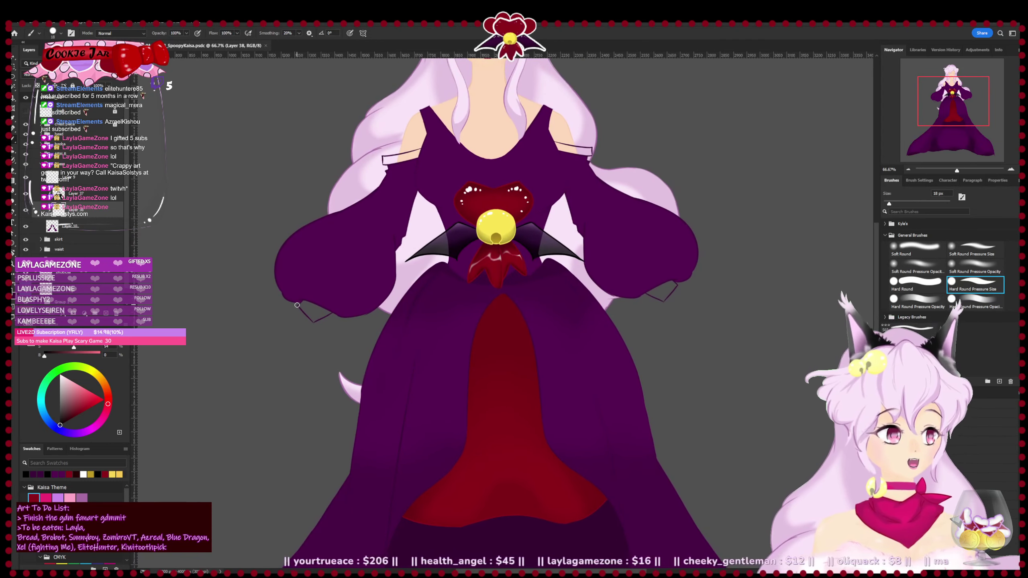
key("e")
left_click(976, 284)
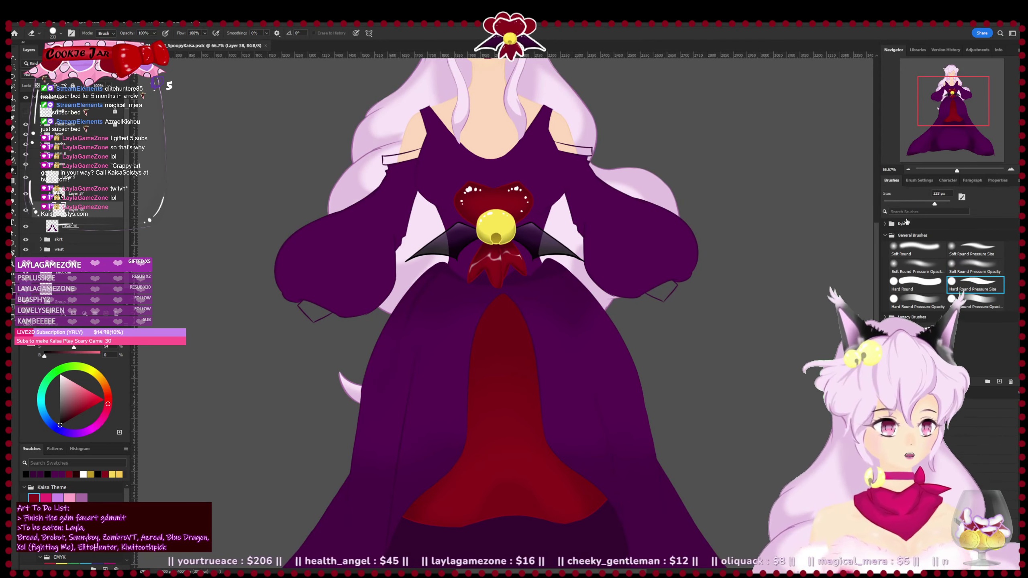
left_click(887, 204)
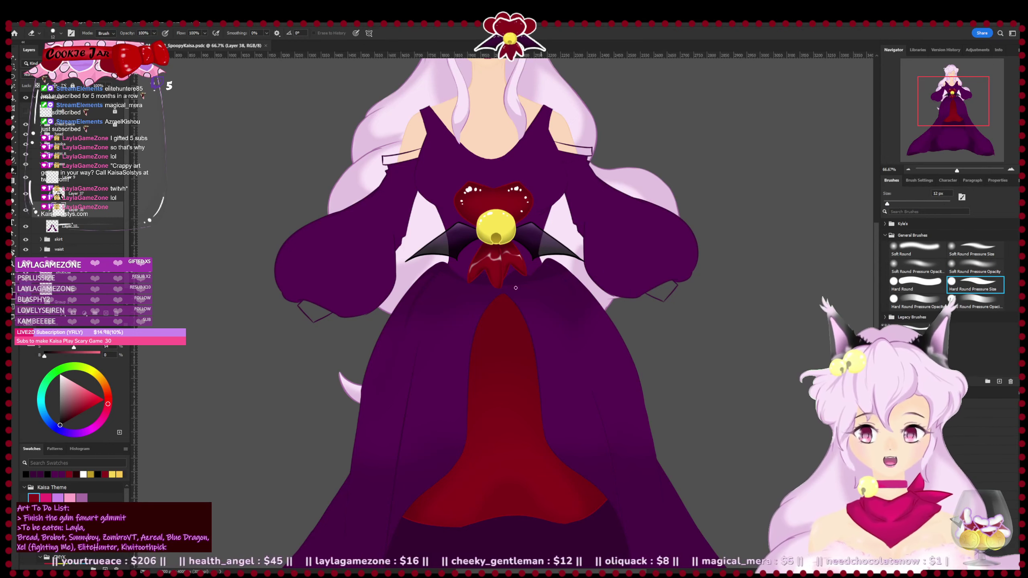
- Draw thin dark fold lines from the waist down the overskirt panel on the tail side of the red inset
key("b")
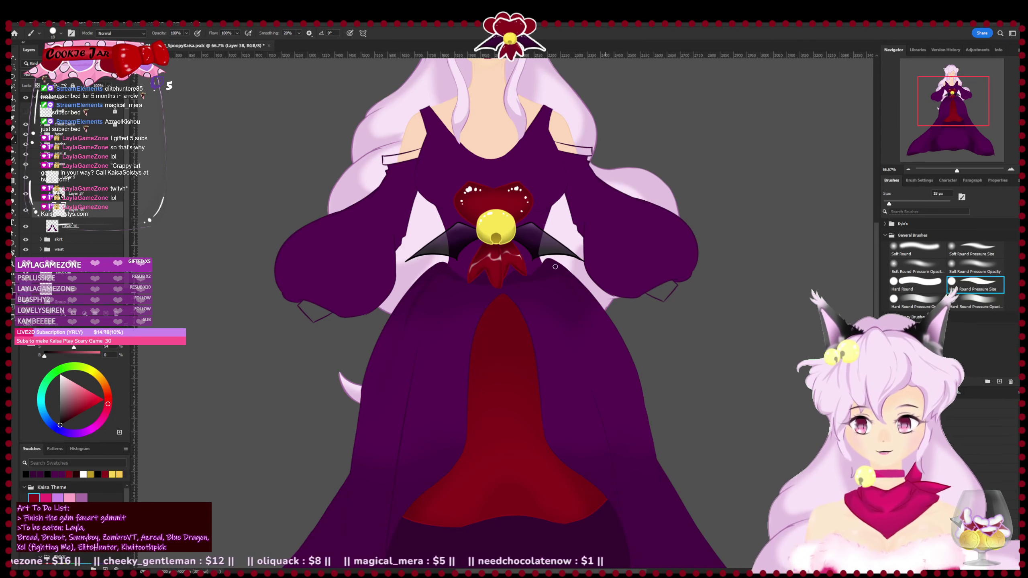
left_click_drag(729, 229, 569, 304)
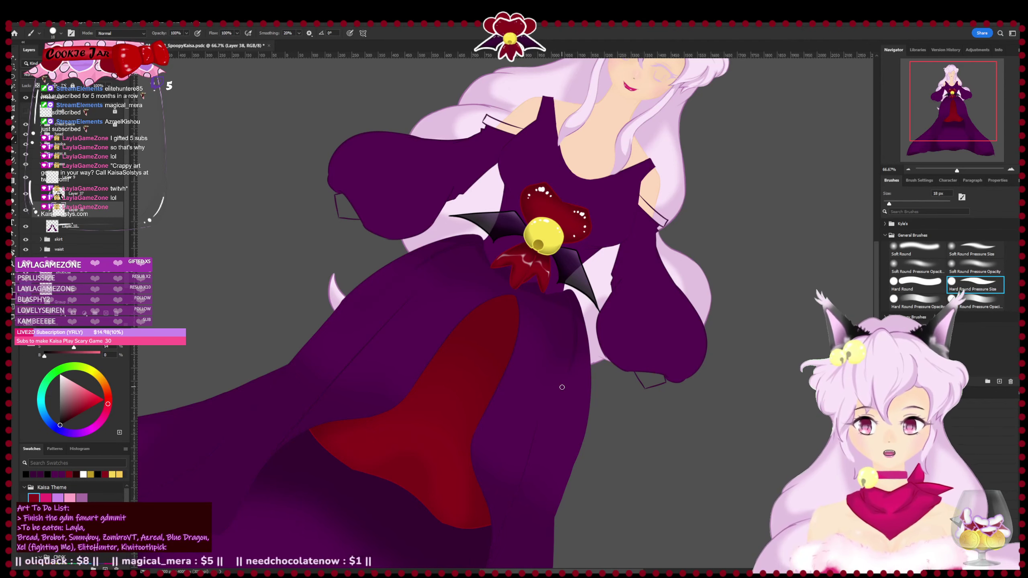
key("r")
left_click_drag(672, 427, 618, 347)
left_click_drag(515, 377, 577, 190)
mouse_move(630, 170)
left_mouse_down()
mouse_move(690, 250)
mouse_move(574, 356)
left_mouse_up()
key("b")
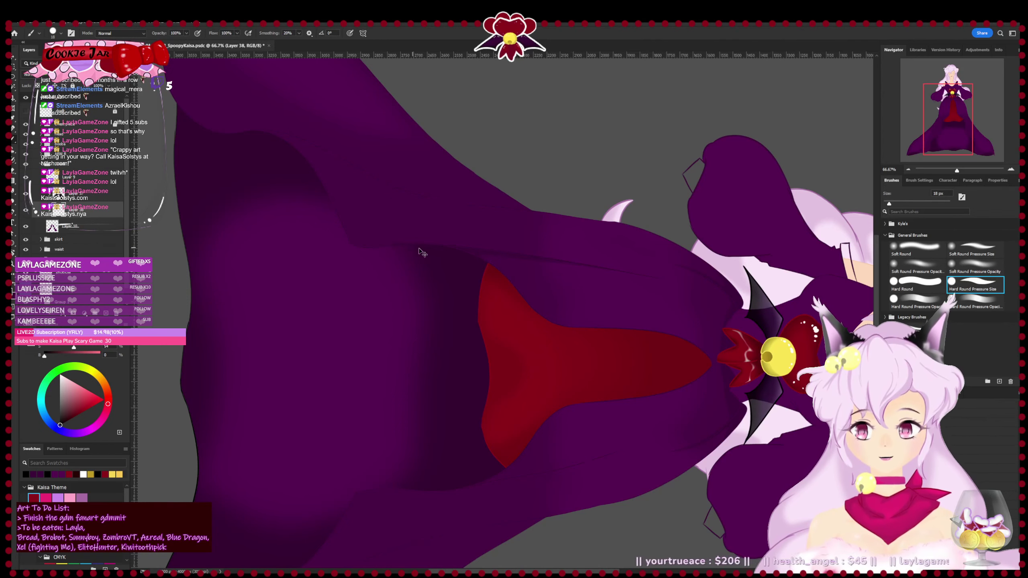
key("r")
mouse_move(609, 304)
left_mouse_down()
mouse_move(588, 226)
mouse_move(512, 174)
mouse_move(502, 215)
left_mouse_up()
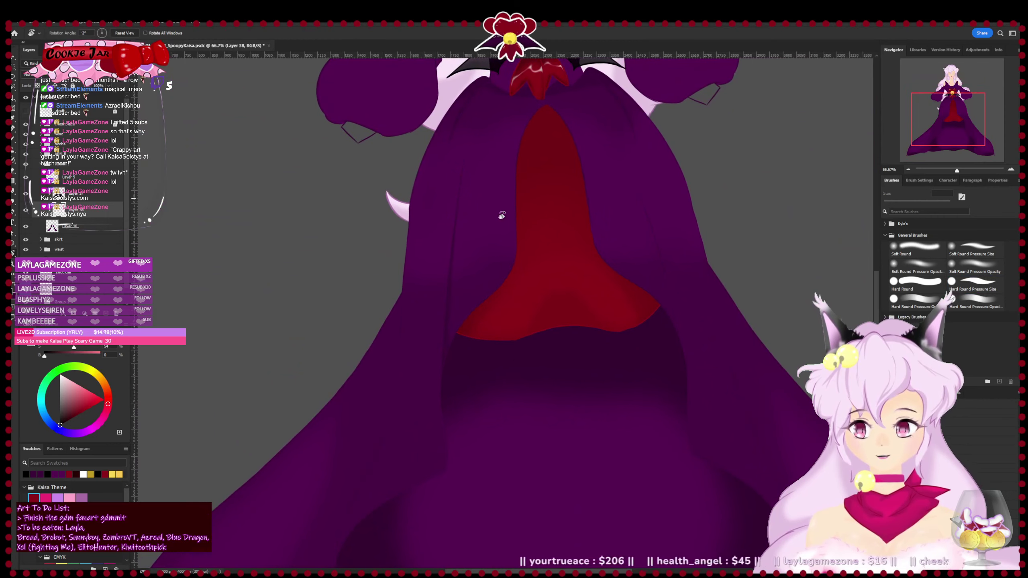
key("b")
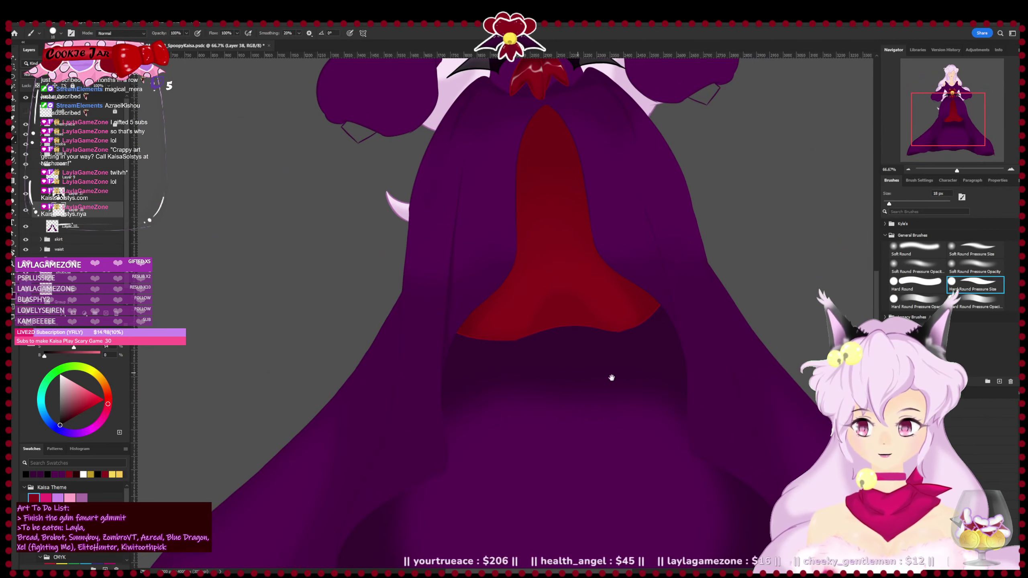
- Draw thin fold lines down the overskirt panel opposite the tail, trim them with the Eraser, and save the document
left_click_drag(612, 378, 536, 396)
key("r")
left_click_drag(654, 225, 401, 283)
left_click_drag(449, 272, 504, 252)
key("b")
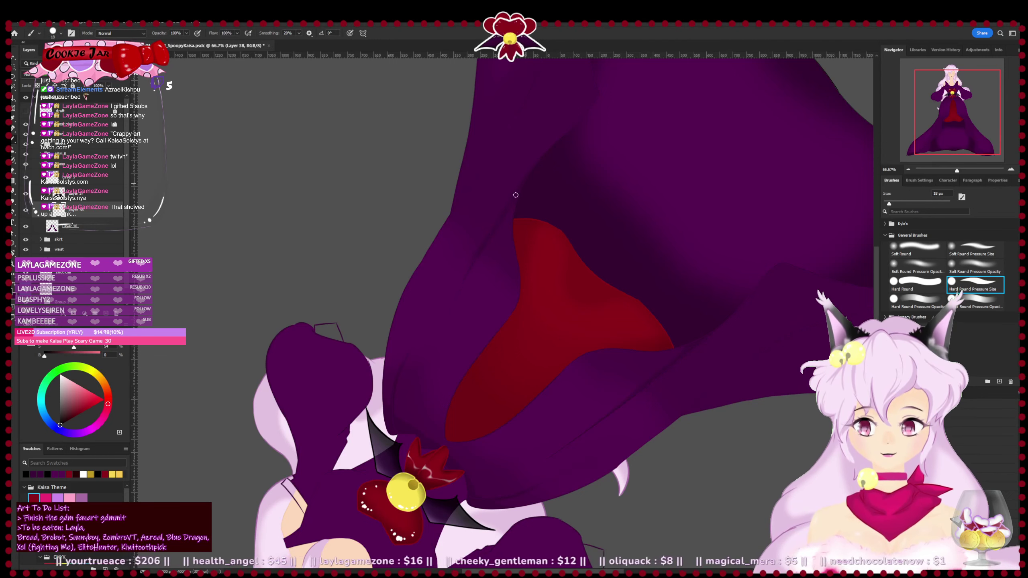
key("e")
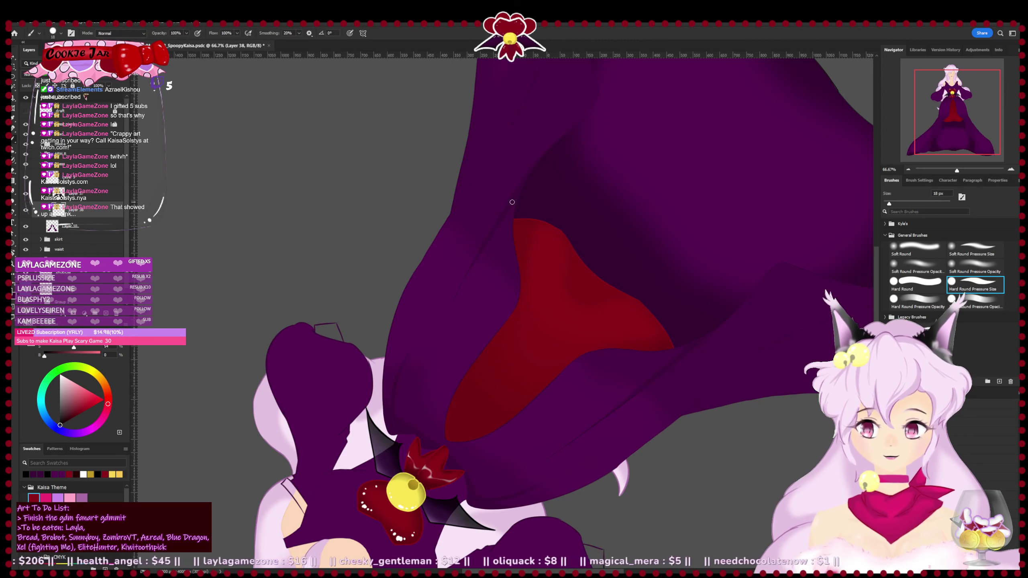
key("b")
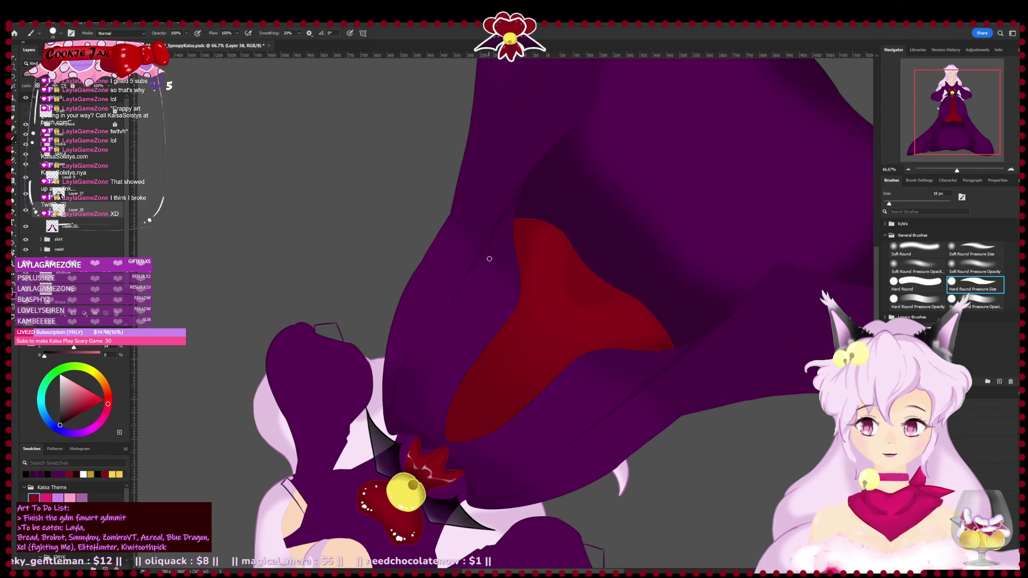
key("e")
key("r")
left_click_drag(693, 211, 693, 331)
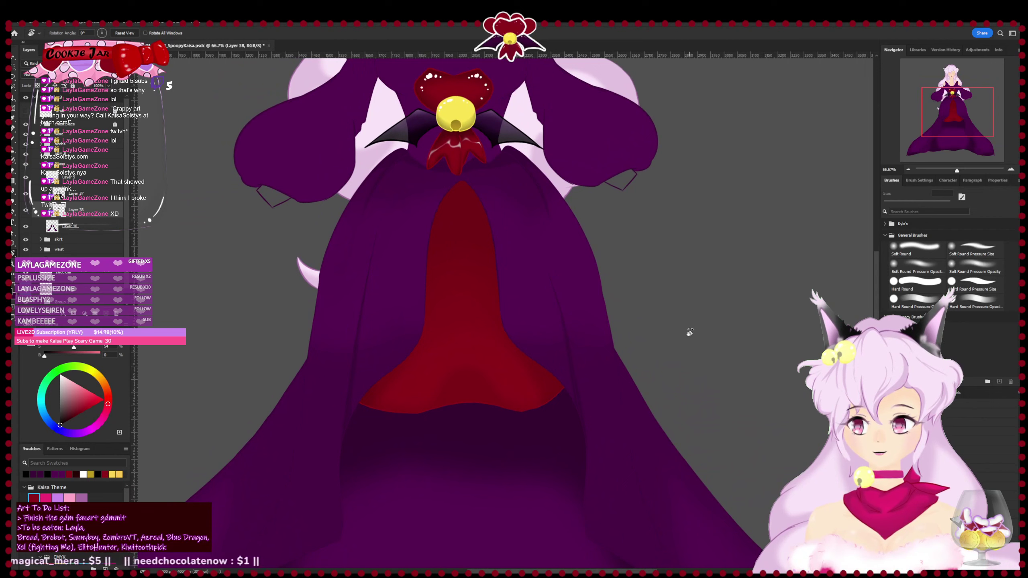
key("ctrl+s")
- Draw a thin fold line on the flared lower overskirt panel on the tail side, redoing the stroke until it fits, and save the document
mouse_move(462, 423)
left_mouse_down()
mouse_move(490, 333)
mouse_move(562, 315)
left_mouse_up()
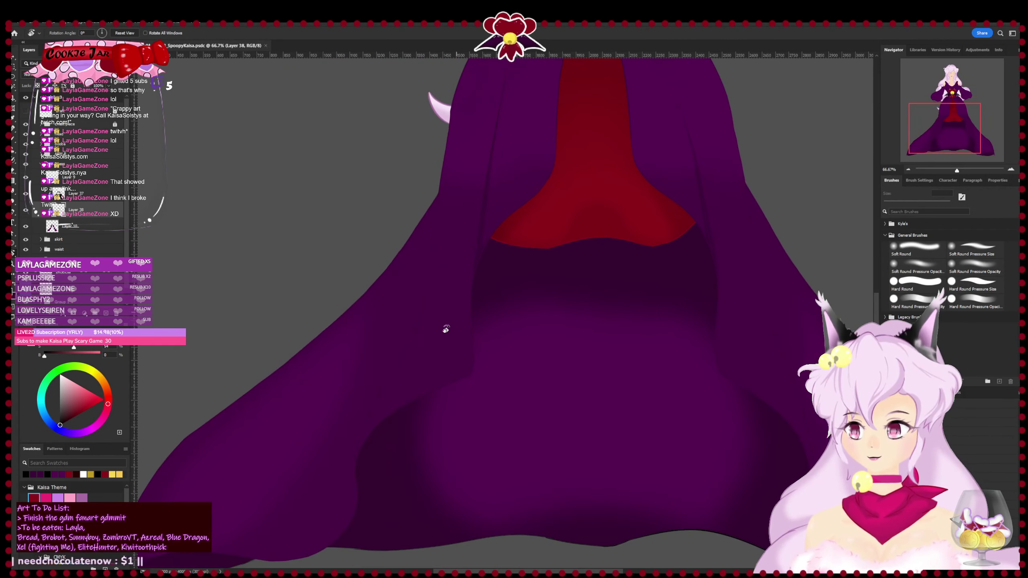
key("b")
left_click_drag(387, 386, 373, 448)
key("ctrl+z")
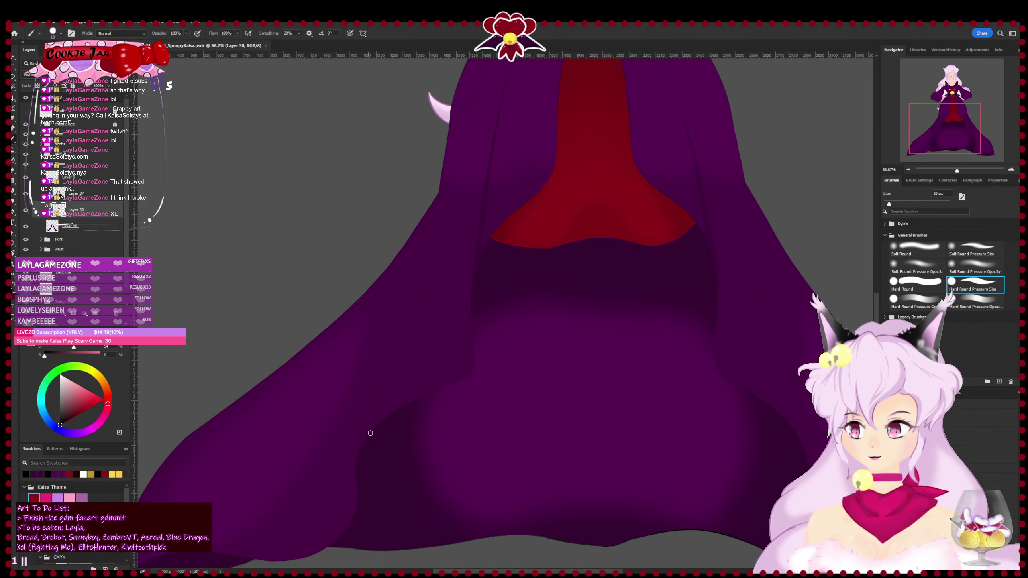
left_click_drag(377, 398, 362, 450)
key("ctrl+z")
left_click_drag(379, 394, 365, 446)
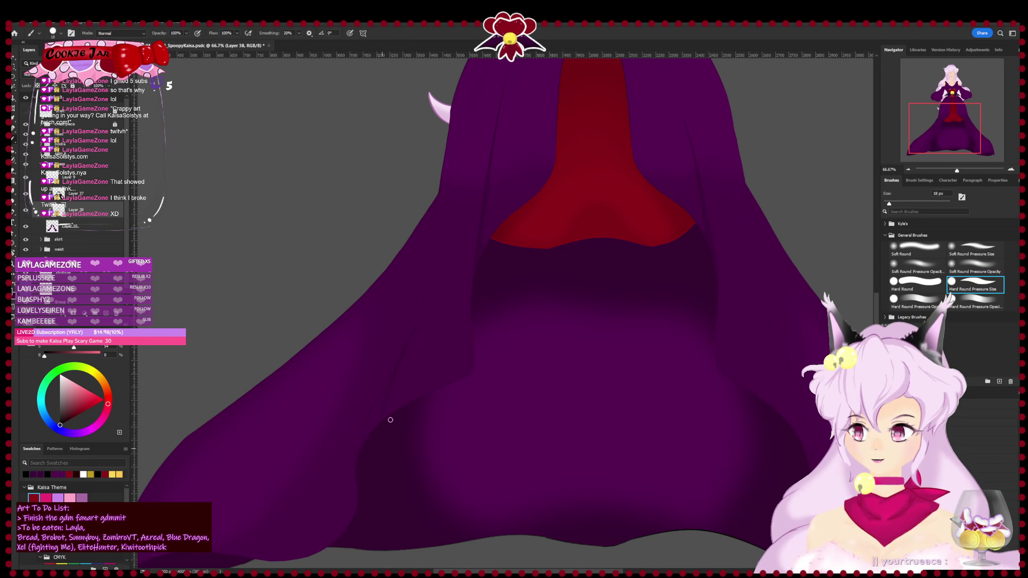
key("ctrl+z")
left_click_drag(418, 317, 391, 378)
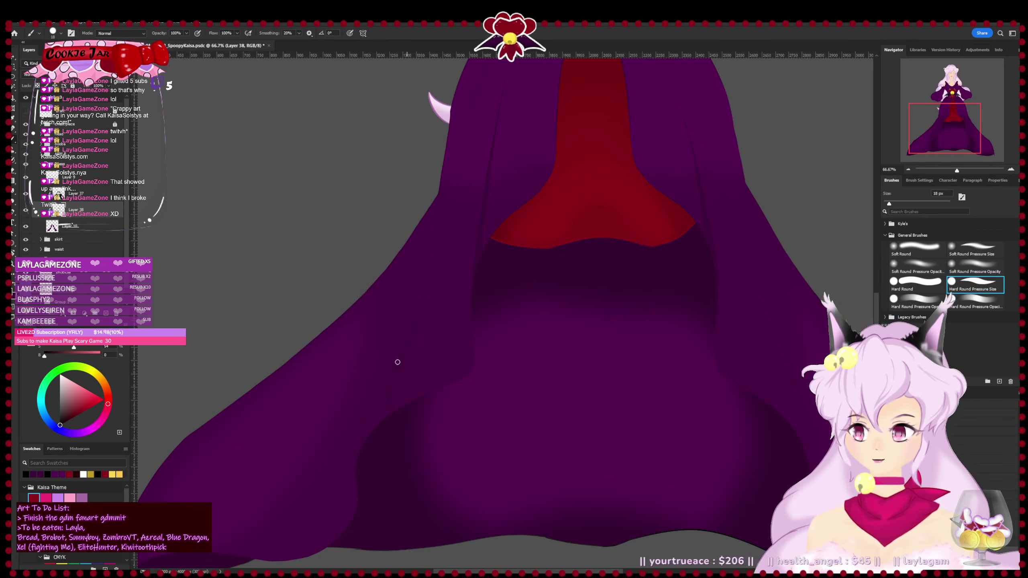
key("ctrl+s")
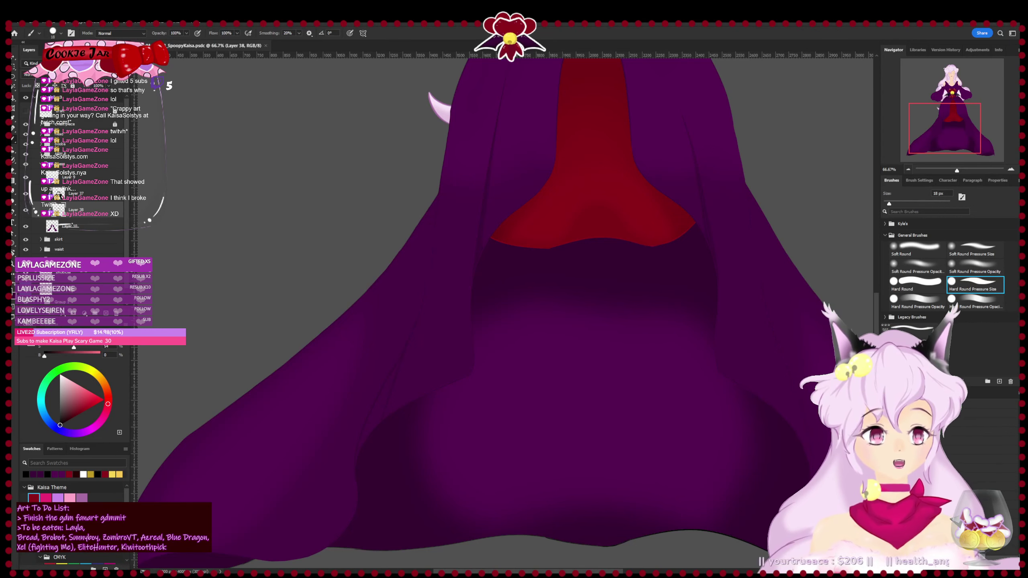
- Examine the whole figure and the gown from bodice to lower skirt to judge the fold lines
key("ctrl+minus")
key("ctrl+minus")
key("ctrl+minus")
left_click_drag(688, 218, 683, 301)
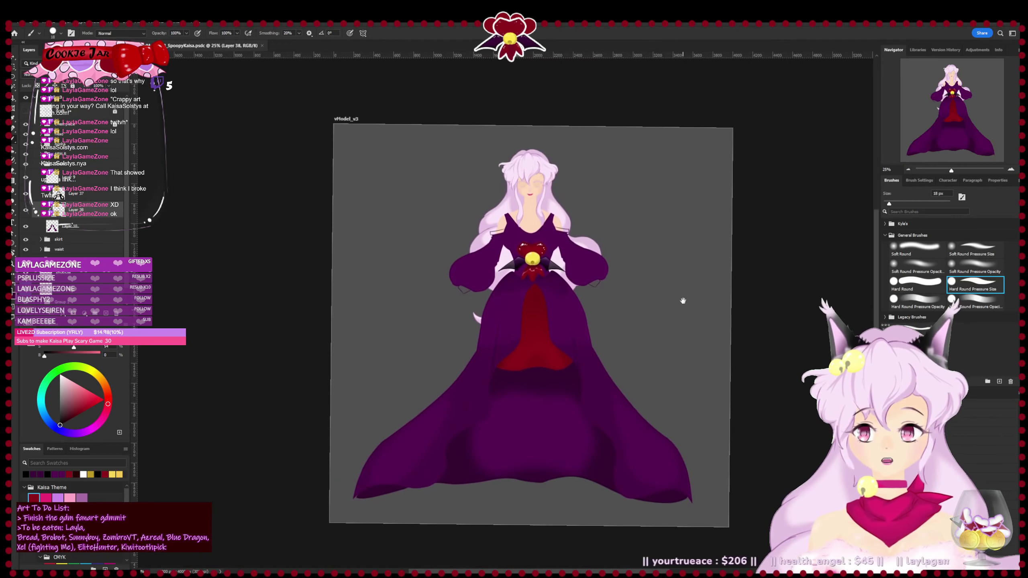
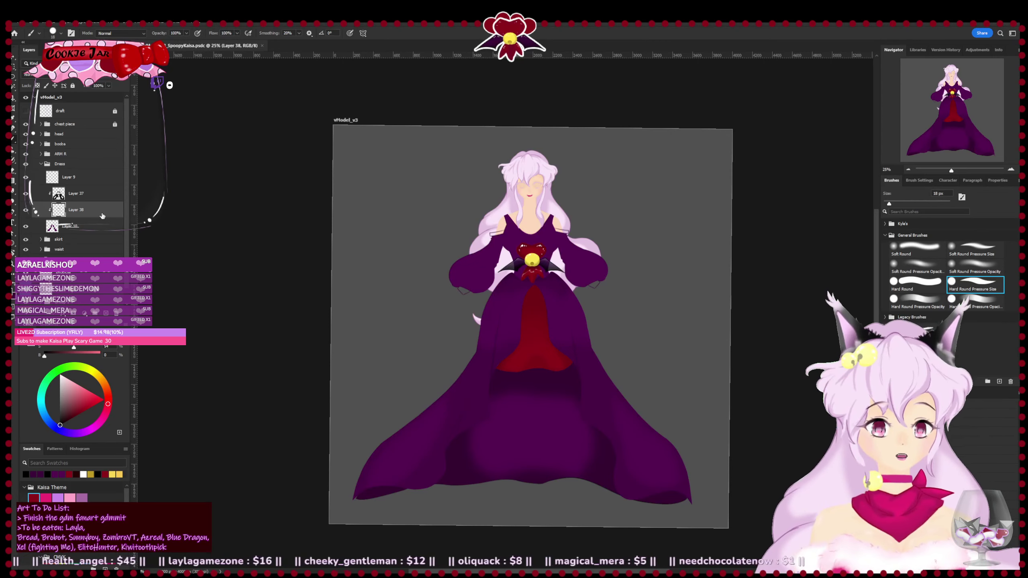
key("ctrl+plus")
key("ctrl+plus")
key("ctrl+plus")
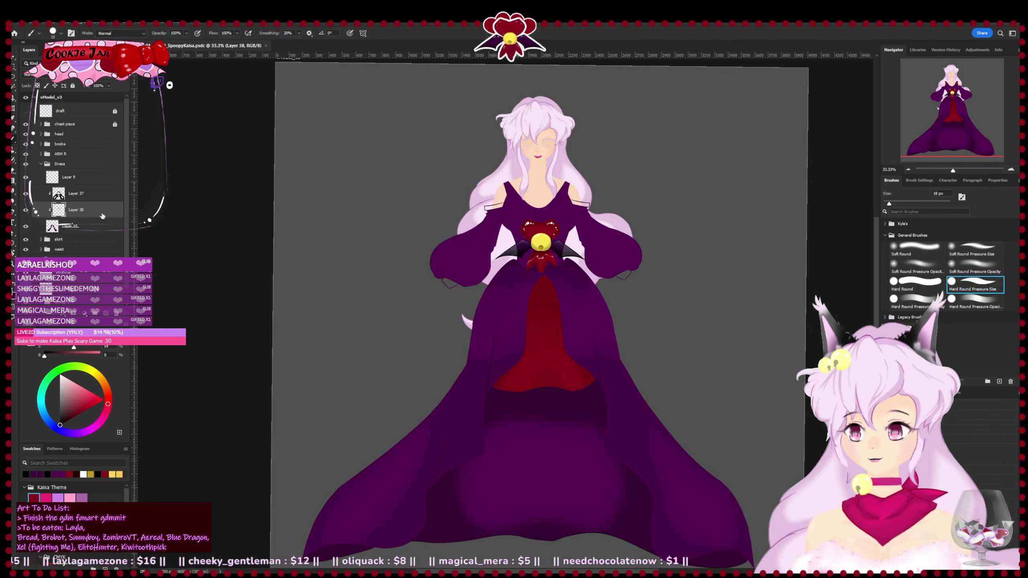
left_click_drag(299, 419, 206, 481)
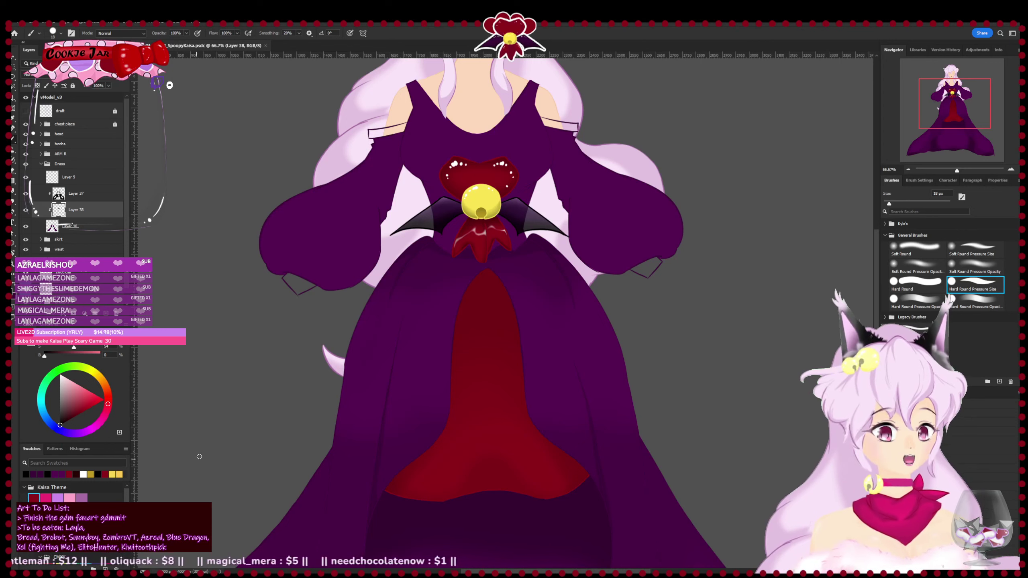
left_click_drag(219, 417, 209, 465)
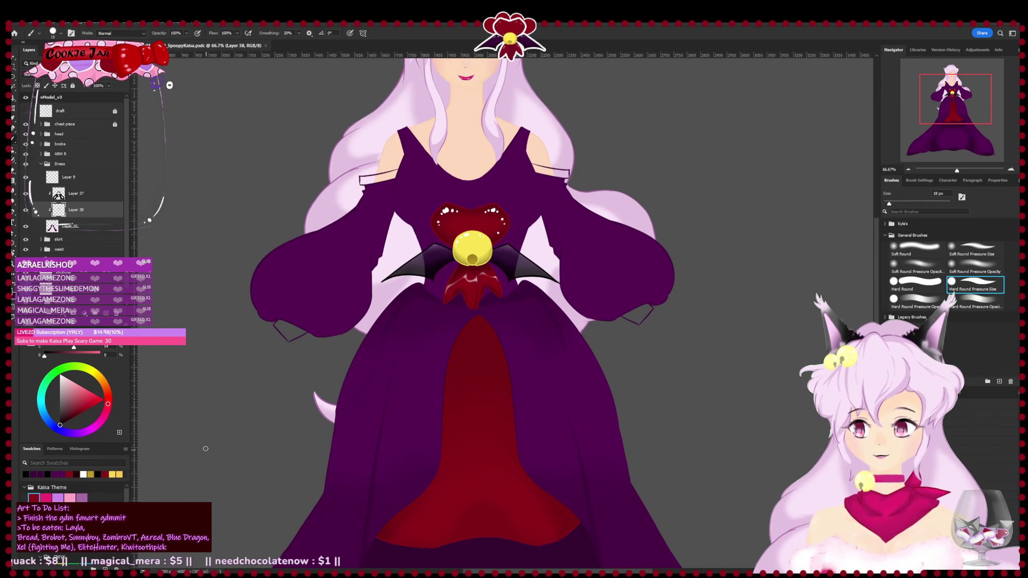
left_click_drag(363, 437, 455, 173)
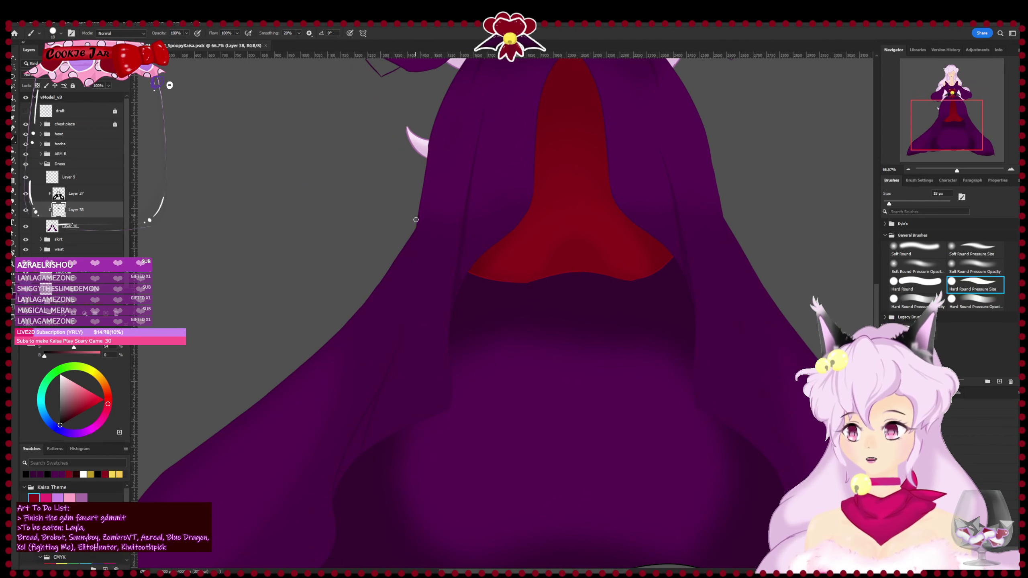
- Strengthen the dark fold lines on the flared lower part of the overskirt panel on the tail side
key("ctrl+plus")
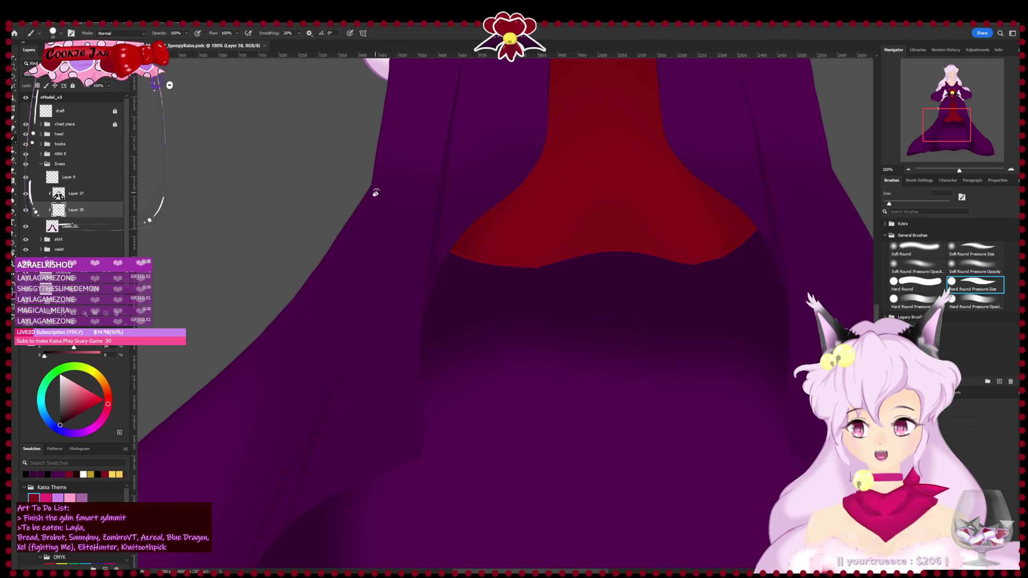
key("r")
left_click_drag(639, 221, 656, 357)
left_click_drag(536, 276, 536, 326)
key("r")
left_click_drag(405, 237, 519, 322)
left_click_drag(446, 289, 379, 399)
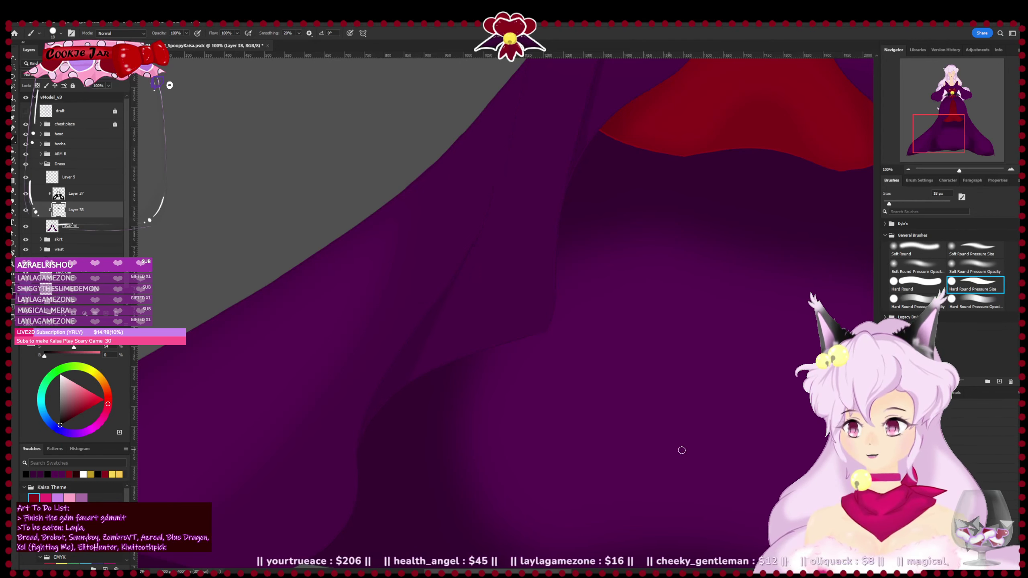
key("e")
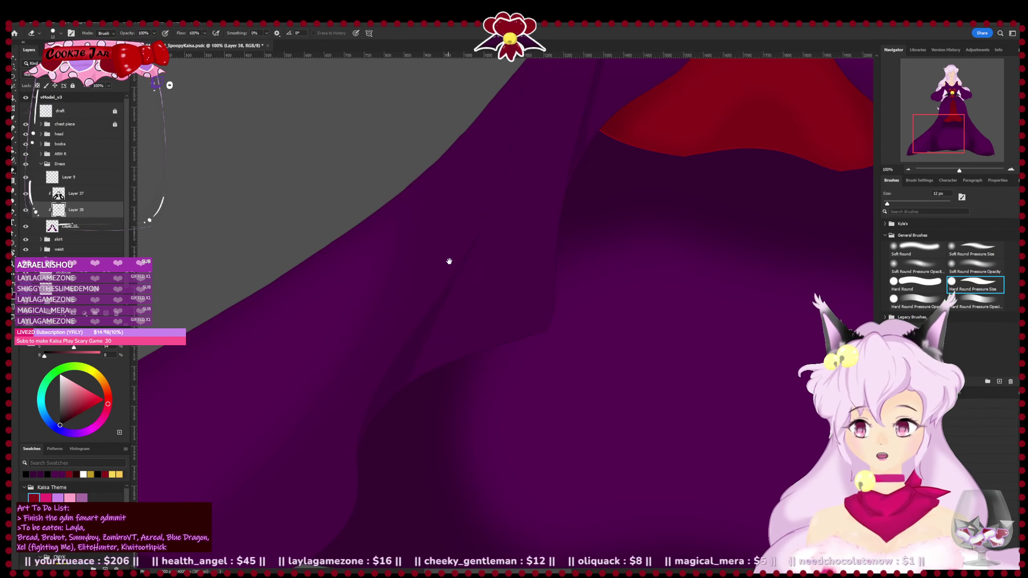
left_click_drag(449, 261, 432, 373)
key("b")
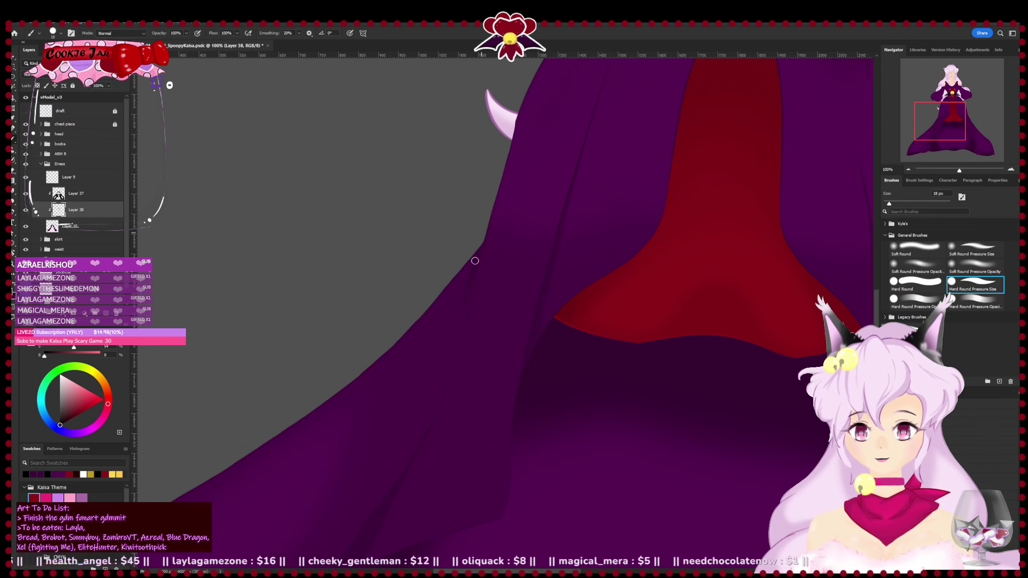
- Draw a thin fold line from the bend in the overskirt's outer edge below the tail, refine it with Brush and Eraser, and save the document
key("r")
left_click_drag(583, 254, 546, 180)
key("e")
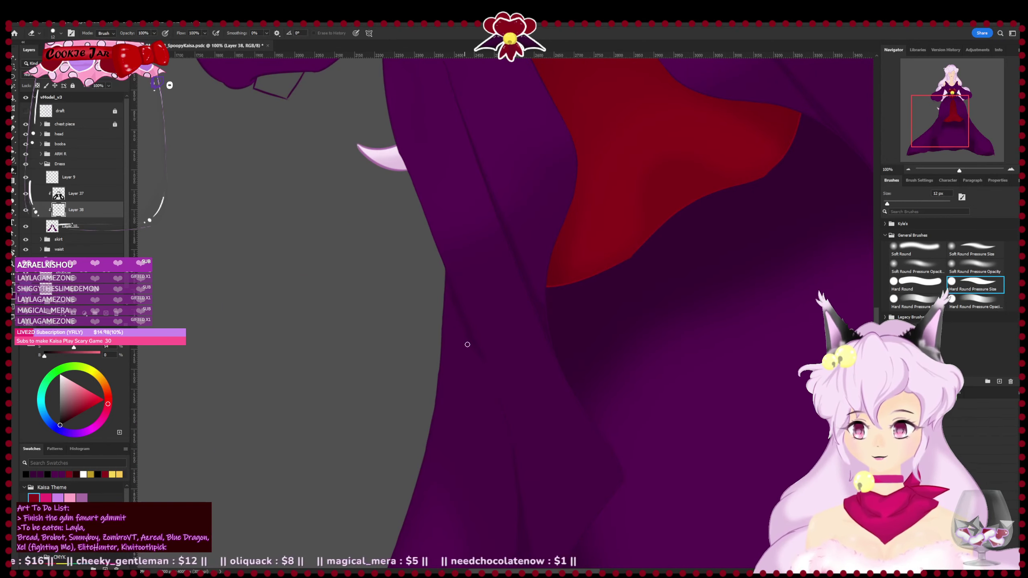
left_click_drag(467, 344, 505, 305)
key("b")
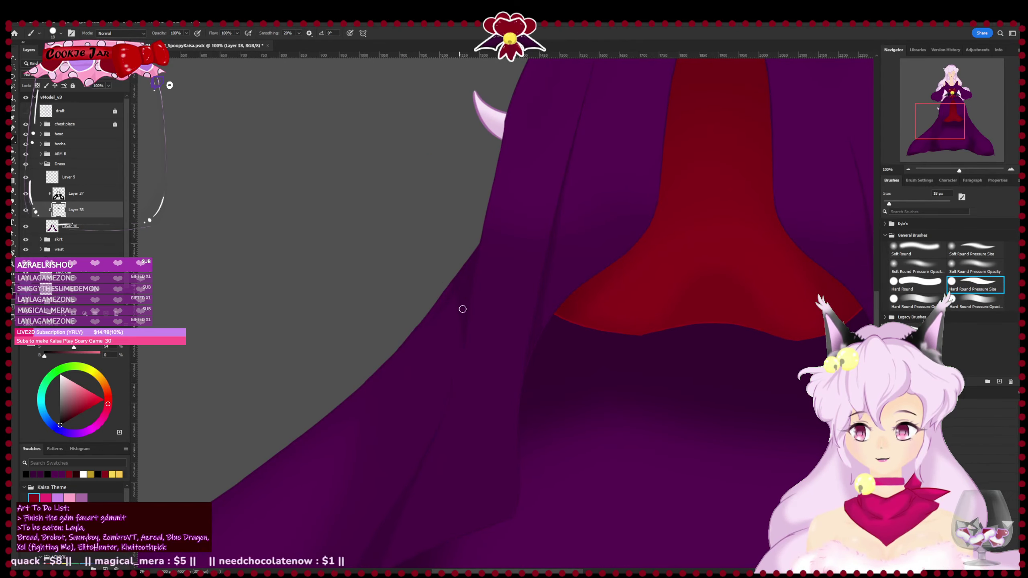
key("e")
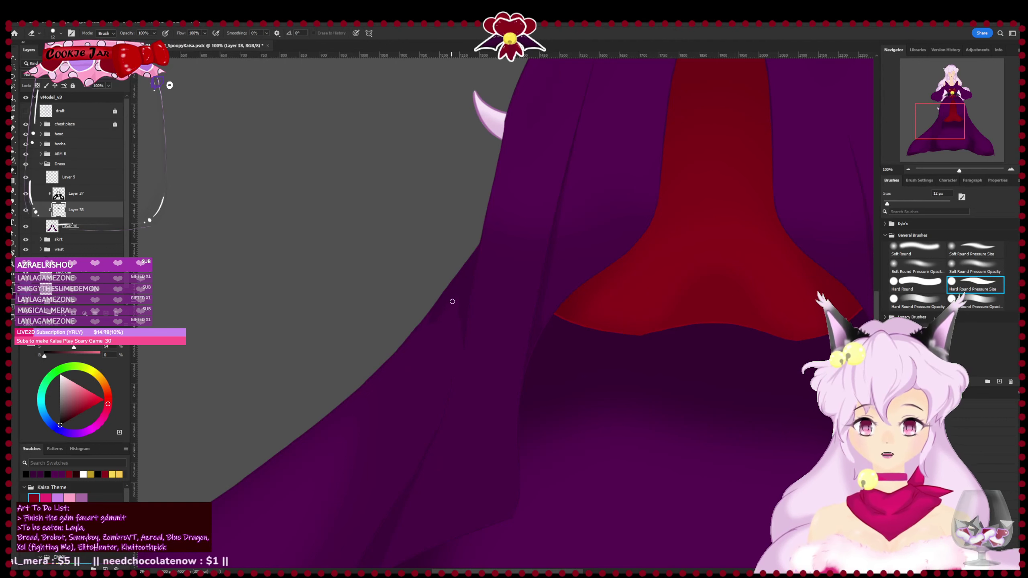
key("b")
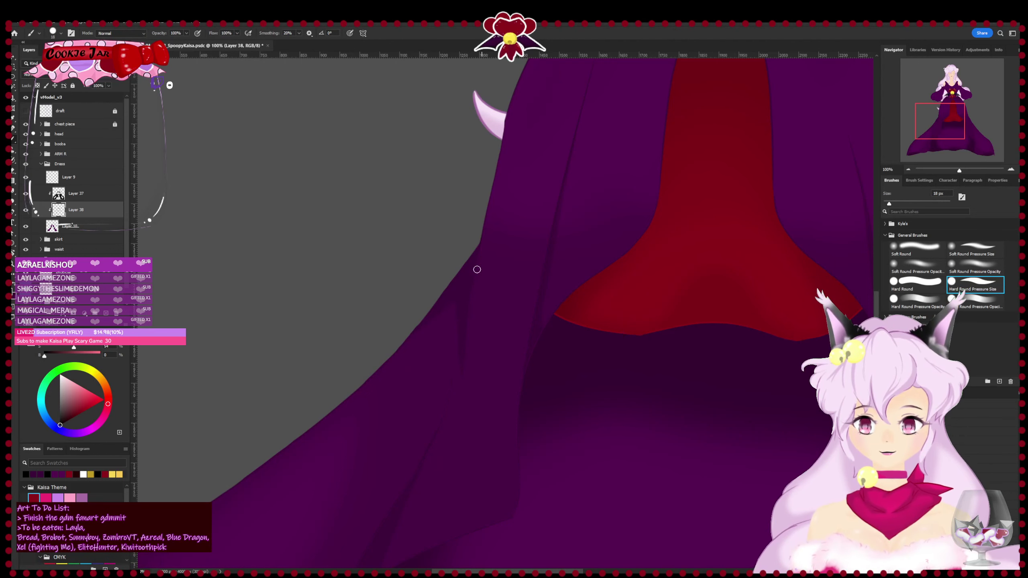
key("e")
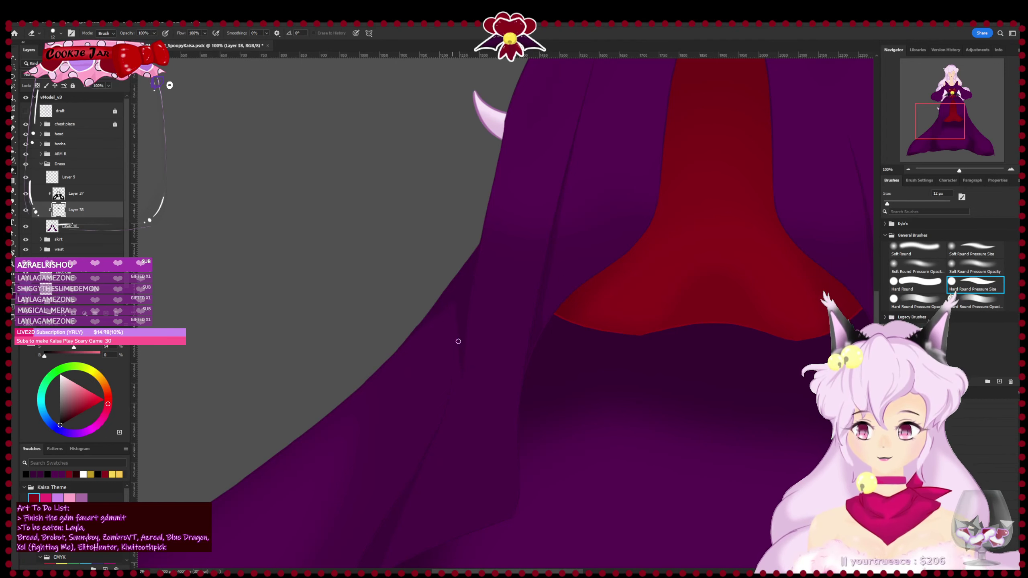
key("b")
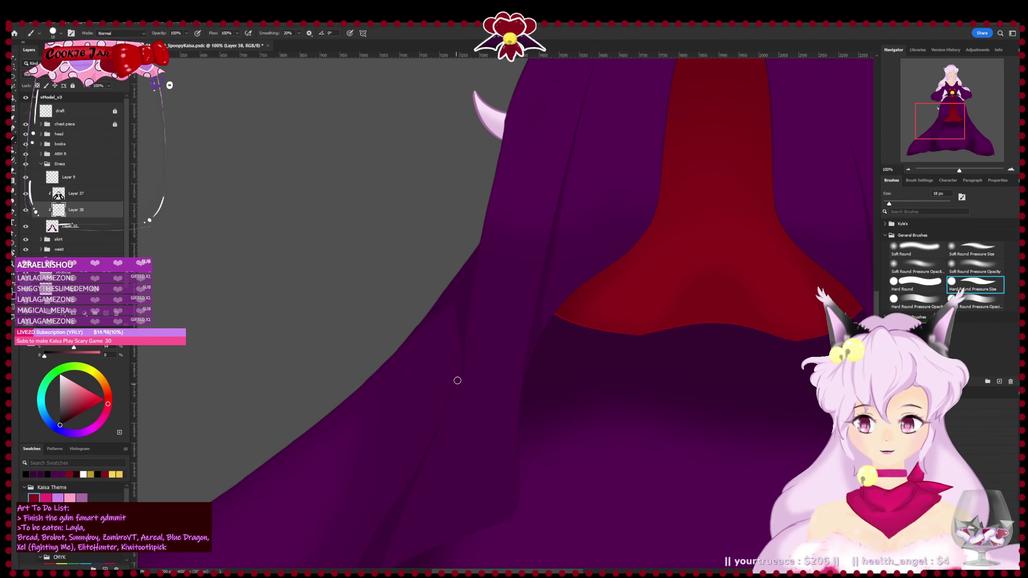
key("e")
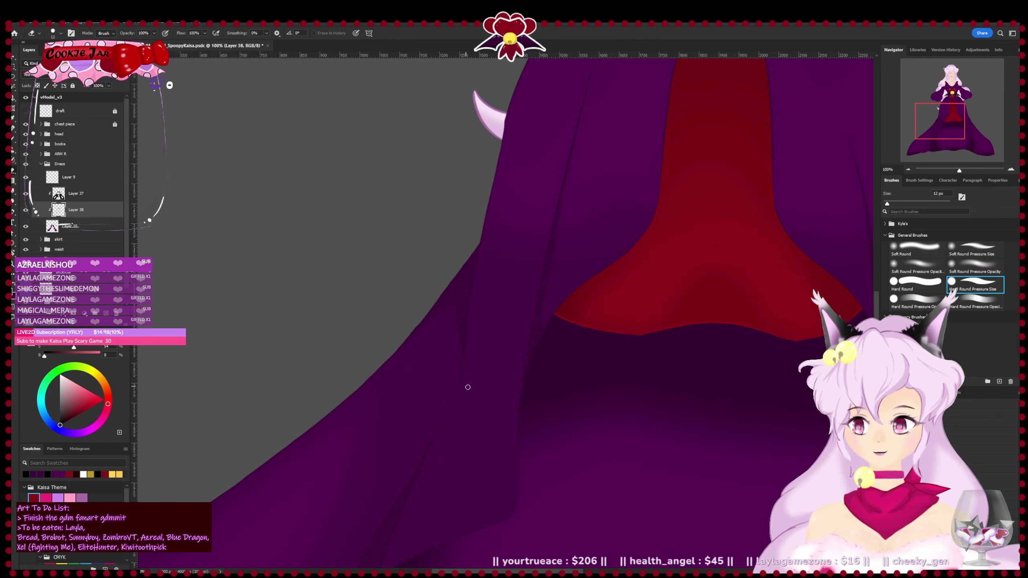
key("r")
mouse_move(533, 349)
left_mouse_down()
mouse_move(626, 278)
mouse_move(631, 312)
mouse_move(483, 275)
mouse_move(501, 279)
left_mouse_up()
scroll(627, 311, "down", 3)
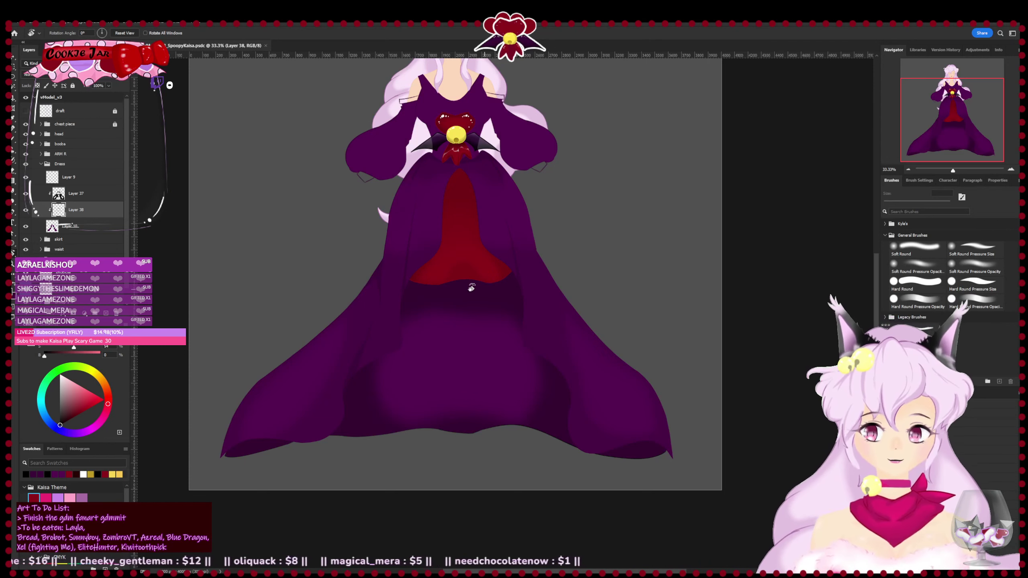
- Hide the purple back skirt briefly to identify its layers, and show it again
scroll(89, 248, "down", 1)
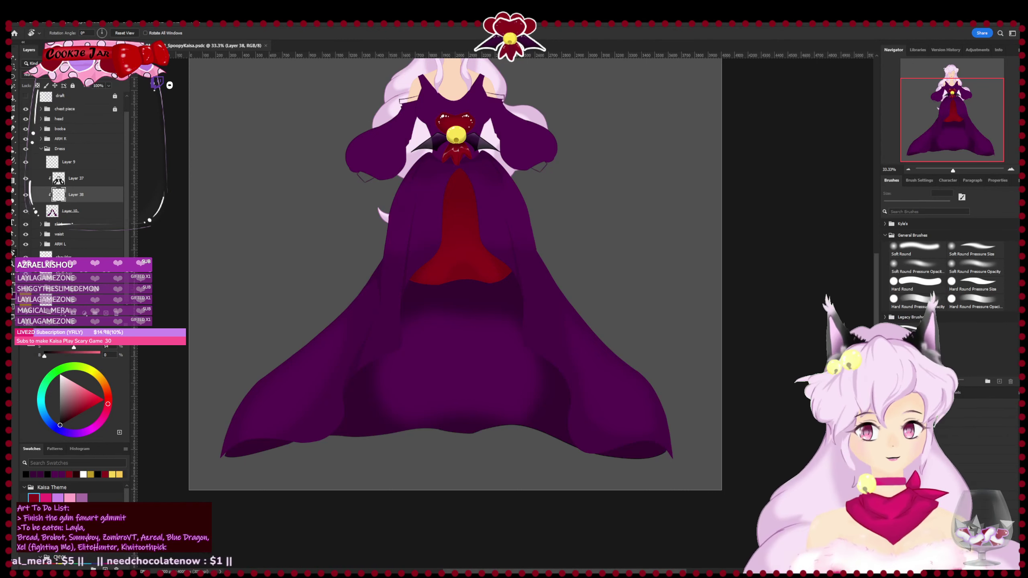
left_click(25, 225)
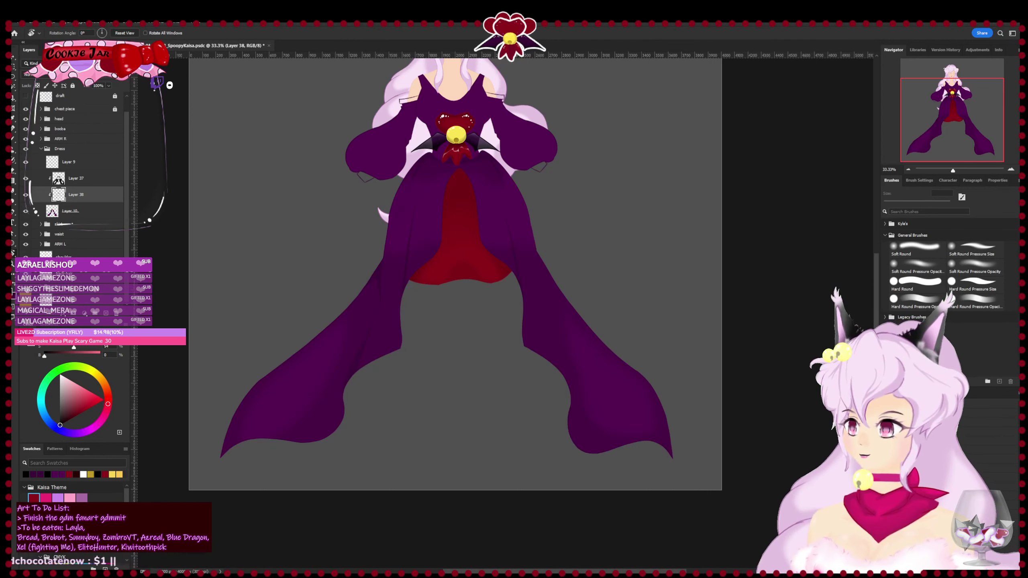
left_click(26, 224)
left_click(41, 287)
scroll(65, 284, "down", 3)
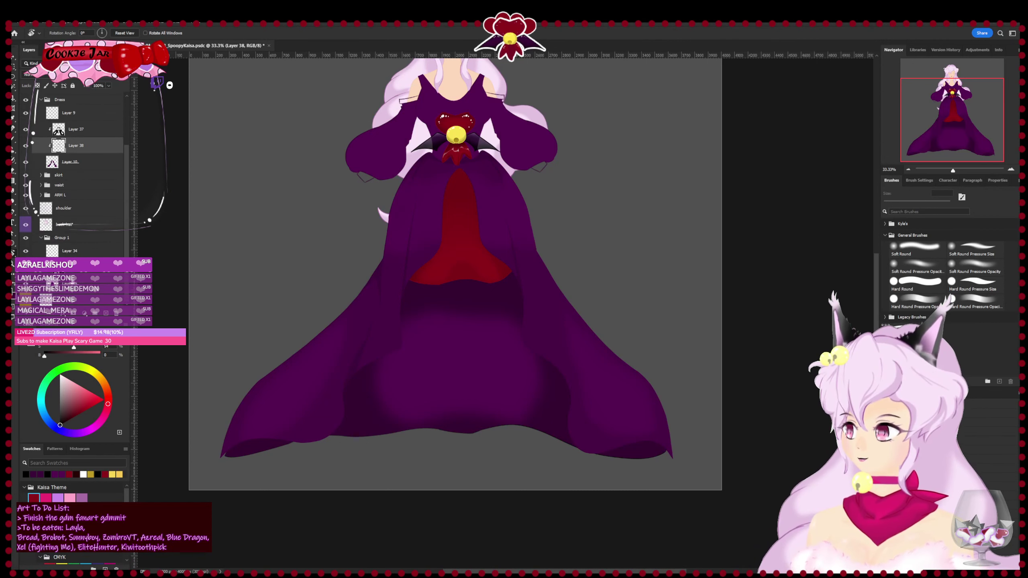
- Remove the dark shadow shading from the back skirt and add a new layer above Layer 35
left_click(96, 273)
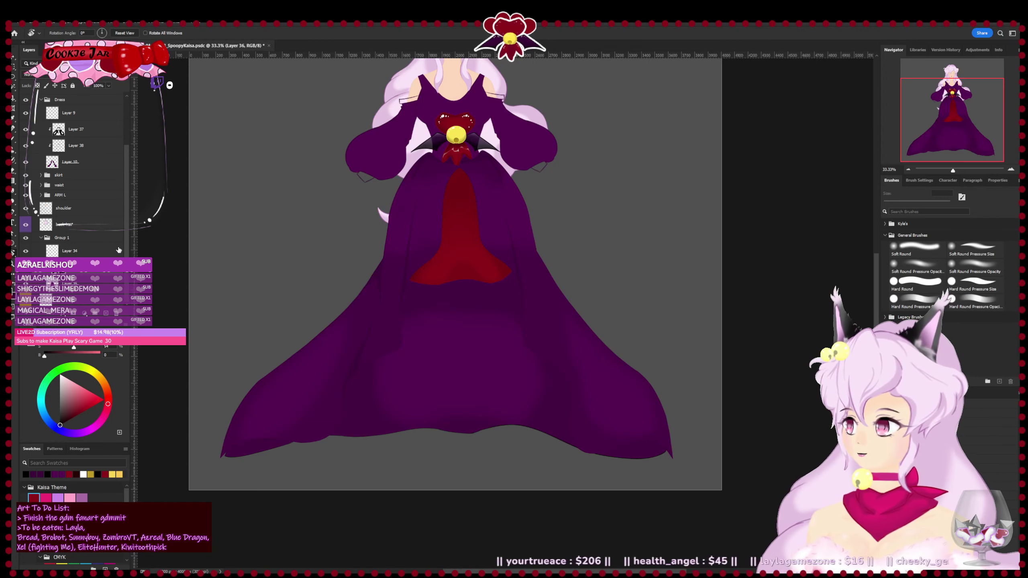
left_click(117, 284)
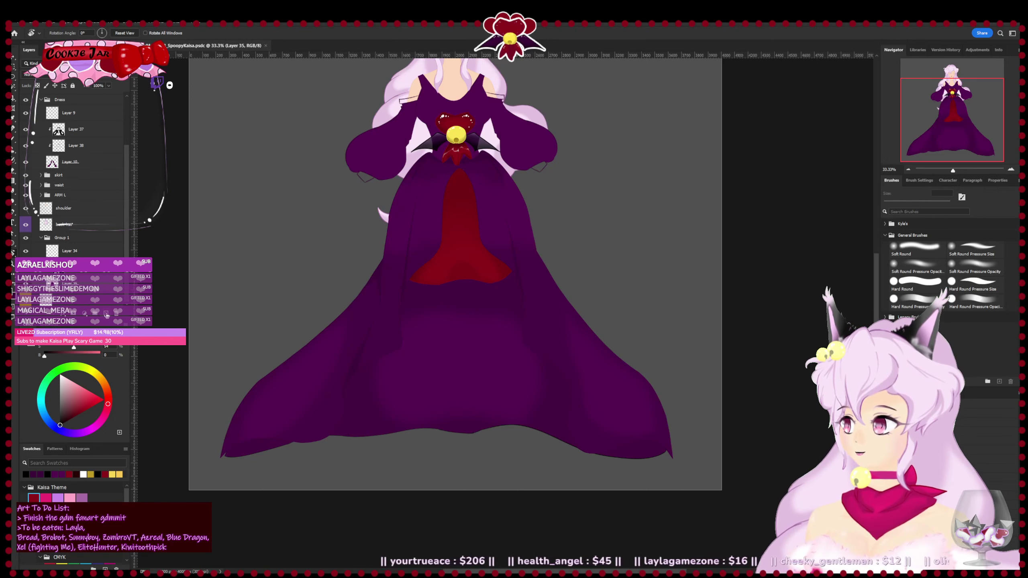
left_click(106, 314)
- Make a test scribble on the back skirt, sample its purple, and shift the brush colour to a near-black tone
left_click_drag(473, 368, 429, 370)
key("b")
left_click(318, 364, "alt")
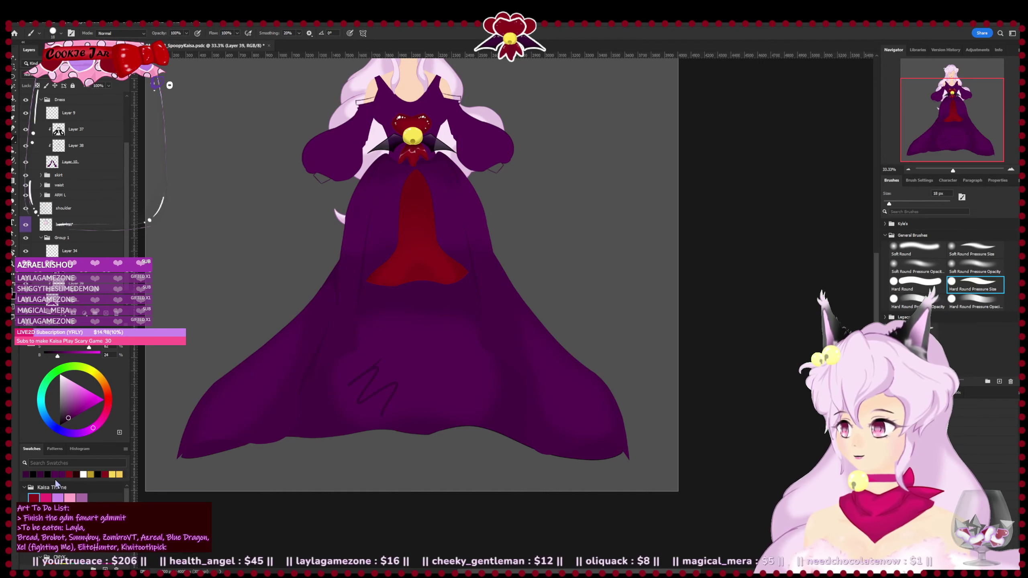
left_click(65, 413)
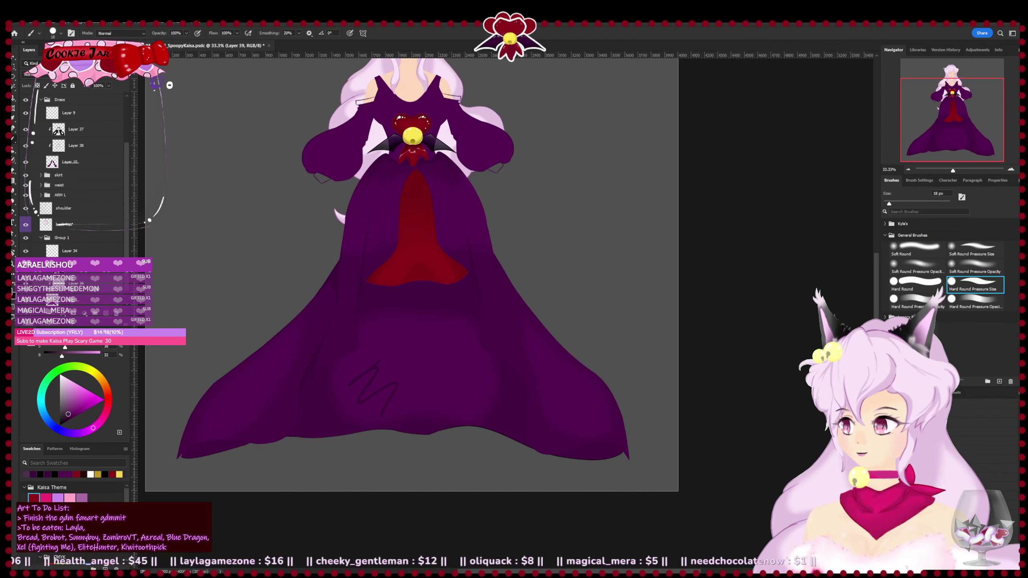
mouse_move(68, 414)
left_mouse_down()
mouse_move(72, 424)
mouse_move(57, 416)
left_mouse_up()
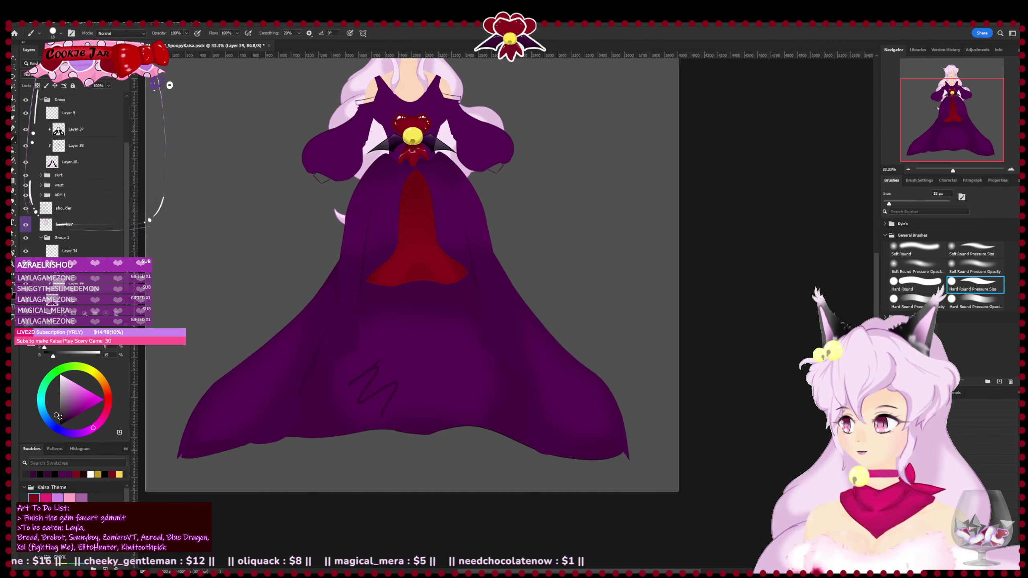
left_click_drag(320, 457, 336, 474)
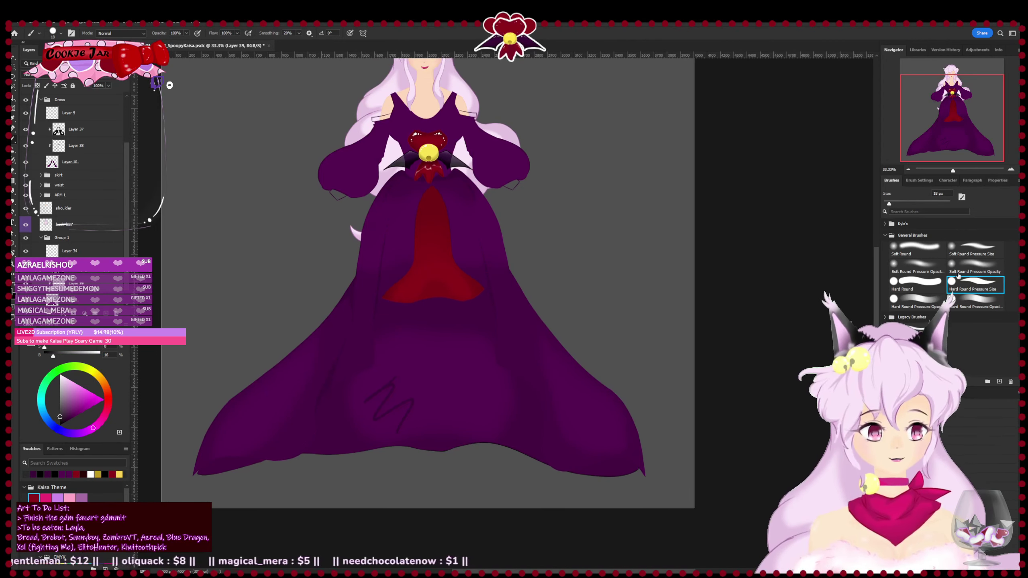
- Set the brush size to 202 px, paint the whole back skirt solid in a very dark red, covering the grey trial stroke, and save
left_click(932, 203)
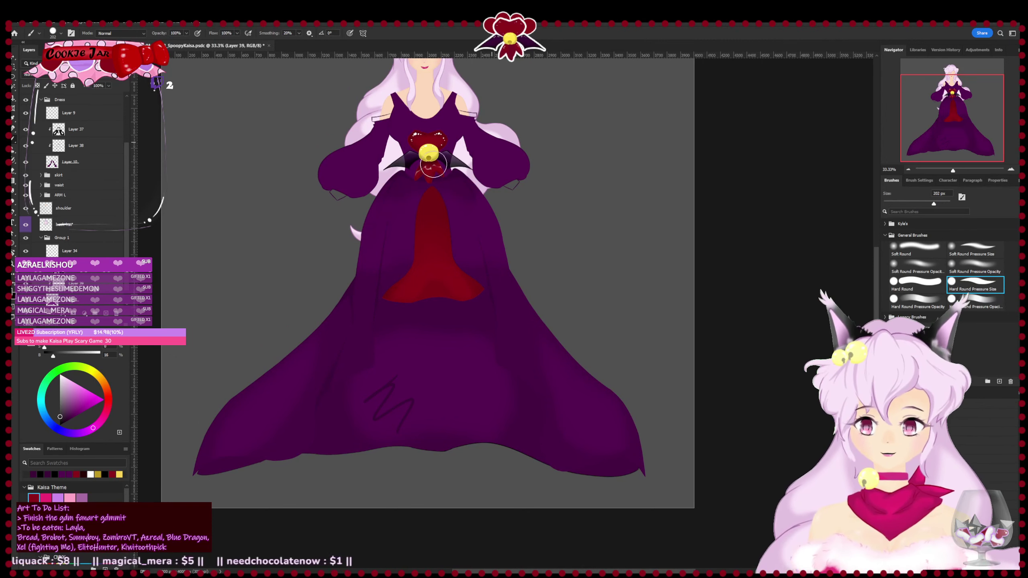
mouse_move(432, 282)
left_mouse_down()
mouse_move(285, 371)
mouse_move(546, 339)
mouse_move(274, 424)
left_mouse_up()
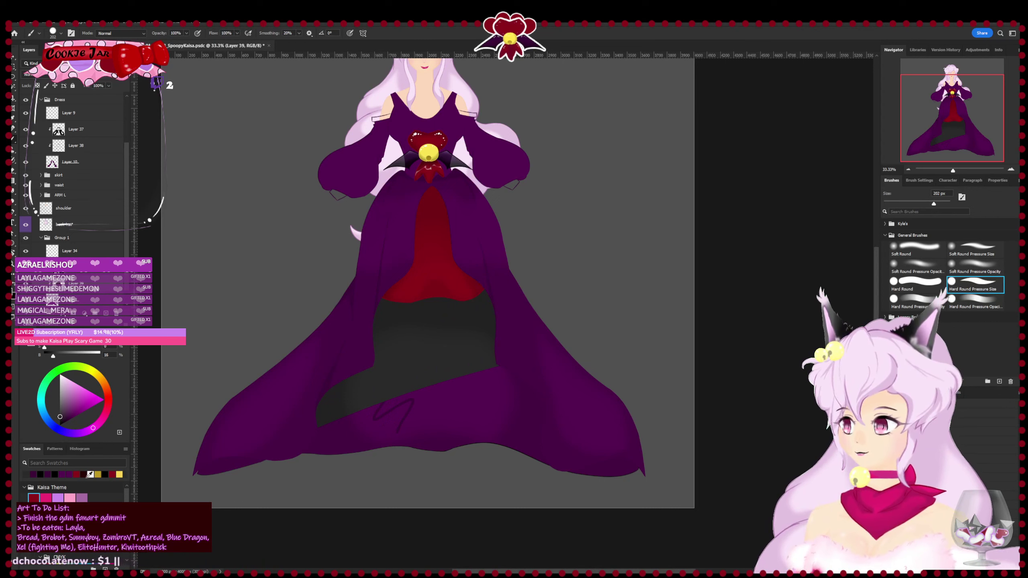
left_click(85, 473)
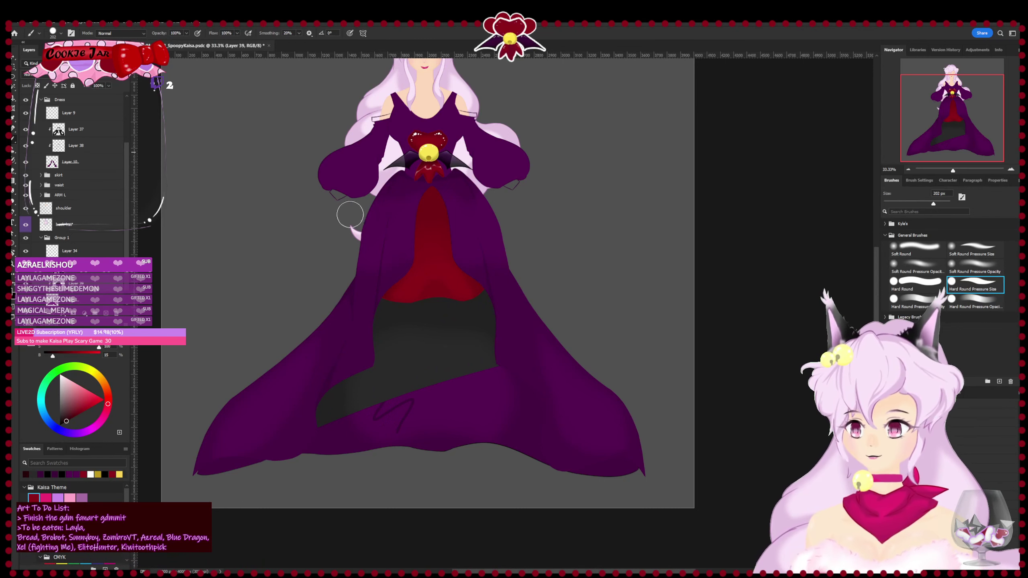
mouse_move(387, 310)
left_mouse_down()
mouse_move(524, 279)
mouse_move(296, 395)
mouse_move(551, 344)
mouse_move(681, 356)
mouse_move(645, 392)
mouse_move(209, 504)
mouse_move(316, 408)
left_mouse_up()
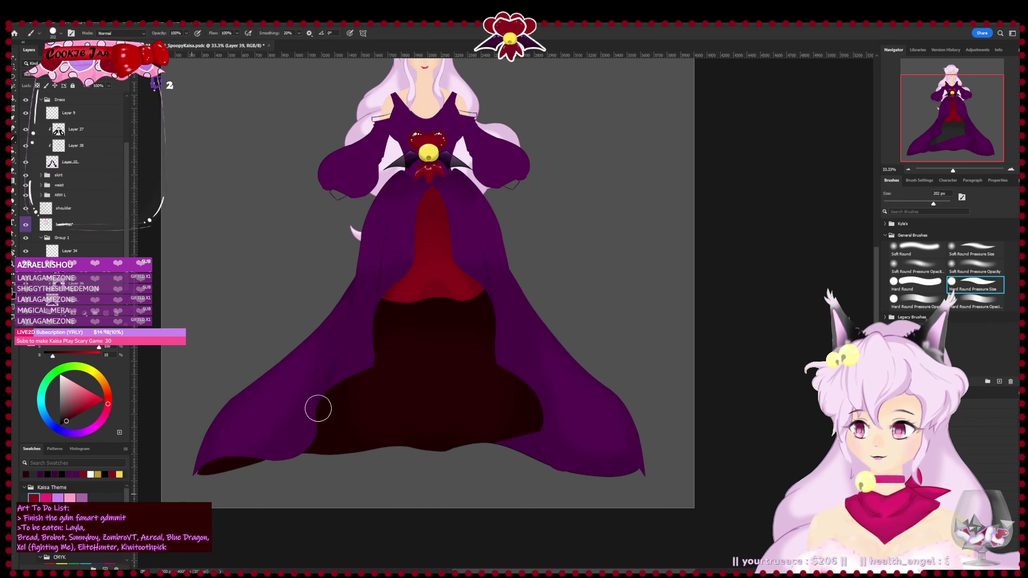
mouse_move(501, 438)
left_mouse_down()
mouse_move(526, 466)
mouse_move(640, 475)
left_mouse_up()
left_click_drag(332, 371, 317, 431)
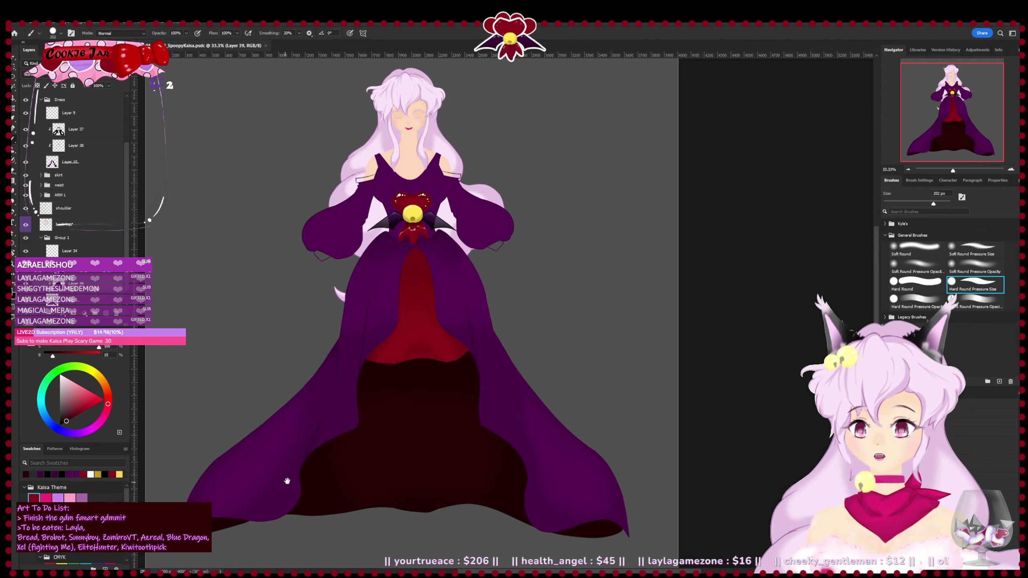
- Hide the Dress group and the group holding the red apron to expose the full dark red back skirt
scroll(300, 454, "down", 2)
scroll(263, 409, "up", 3)
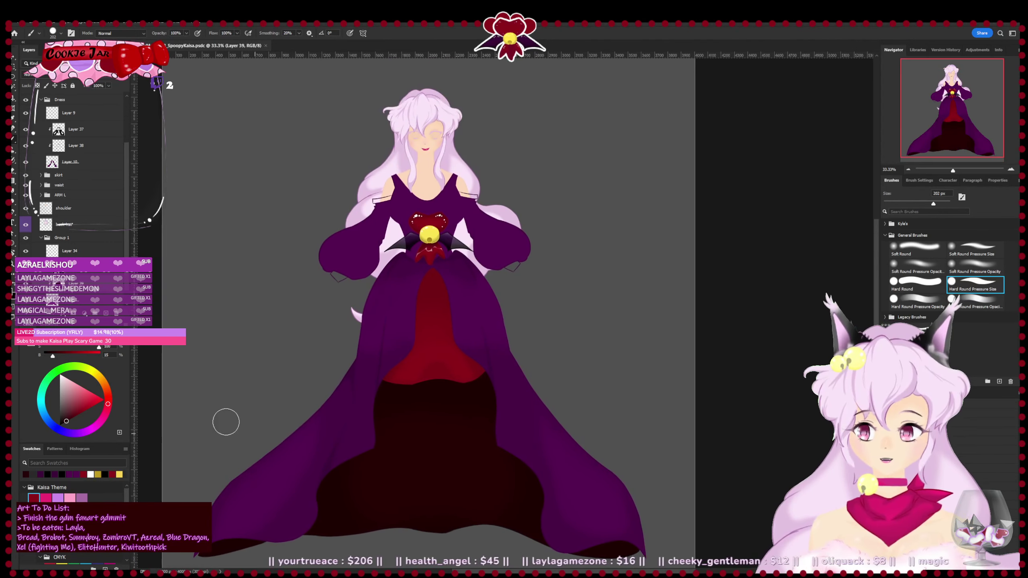
left_click(25, 99)
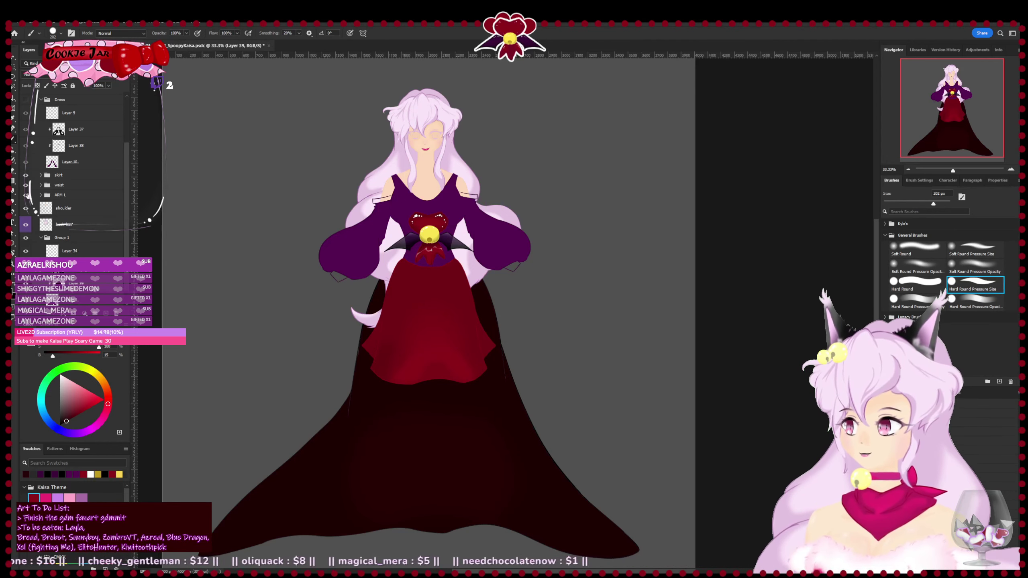
left_click(26, 176)
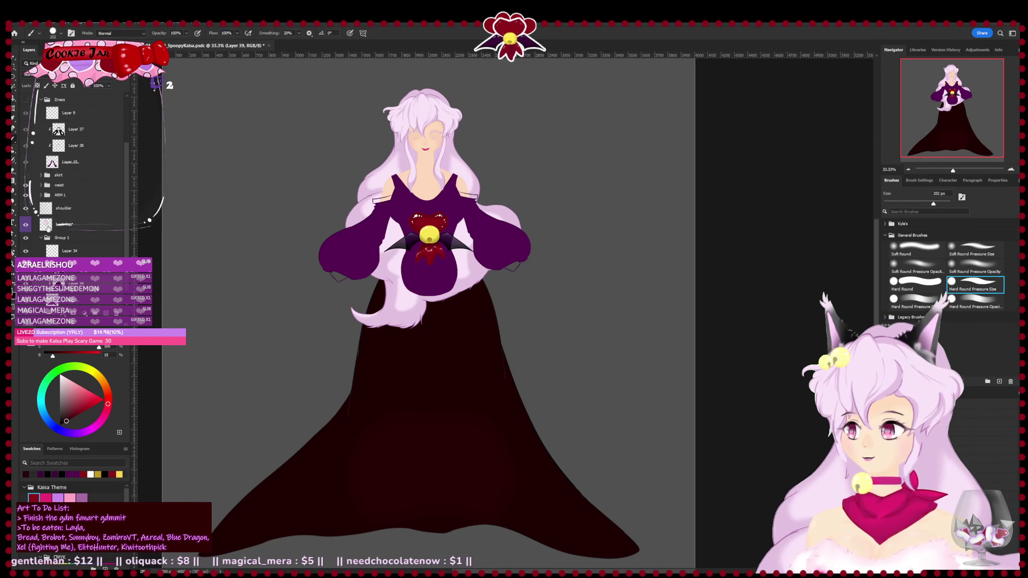
- Hide the back hair layer and the waist group to expose the whole dark red back skirt
left_click(28, 228)
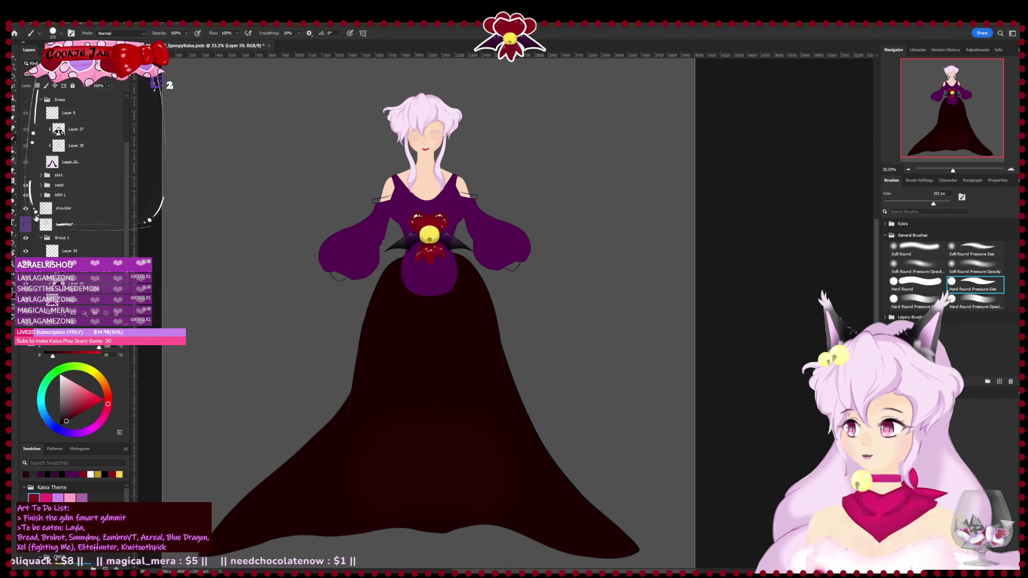
left_click(25, 185)
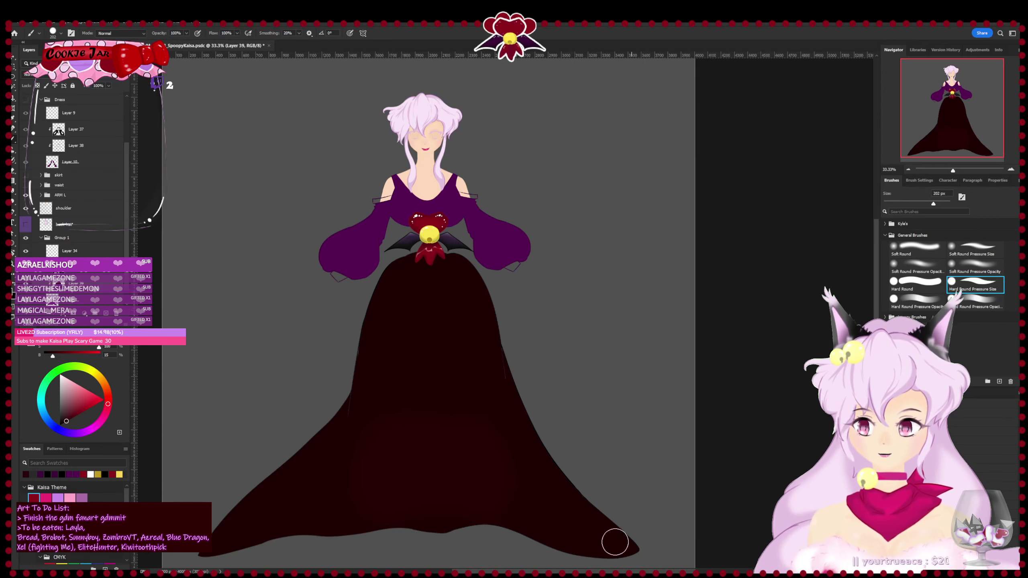
key("ctrl+plus")
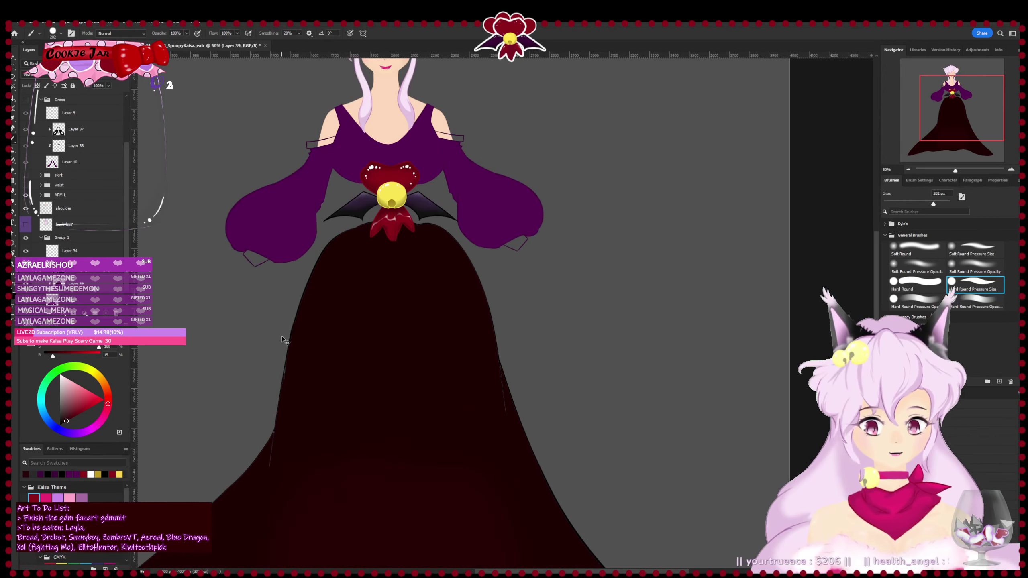
left_click_drag(232, 317, 263, 303)
- Clip Layer 39 to Layer 35 and merge its dark red paint into Layer 35
left_click(77, 304)
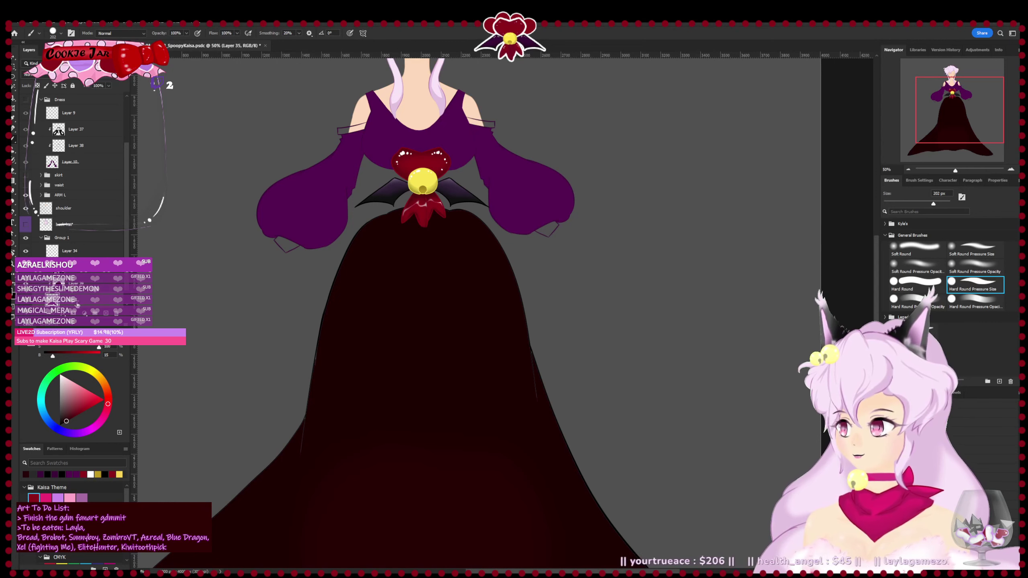
left_click(83, 291, "alt")
left_click(82, 291, "alt")
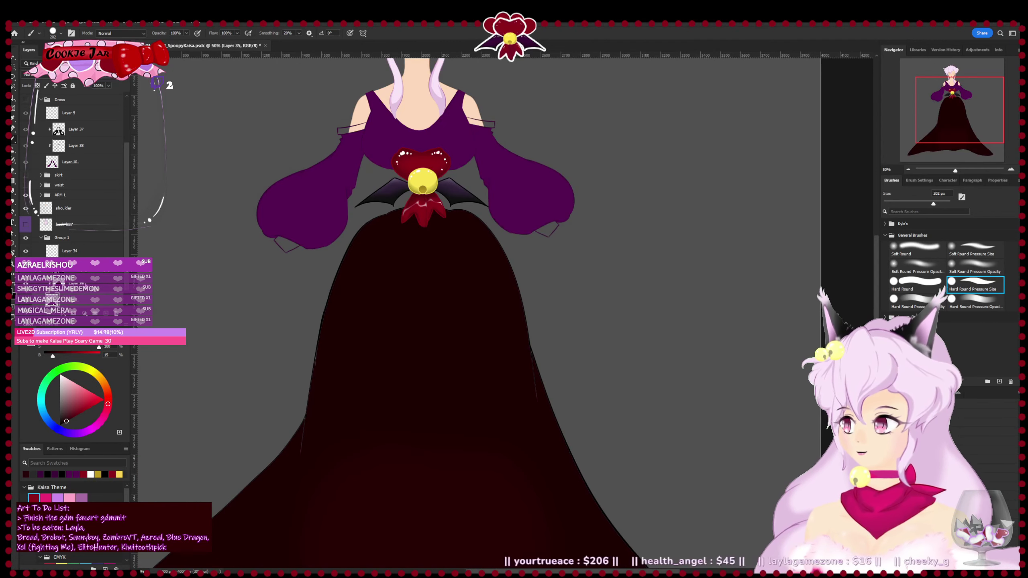
left_click(86, 285)
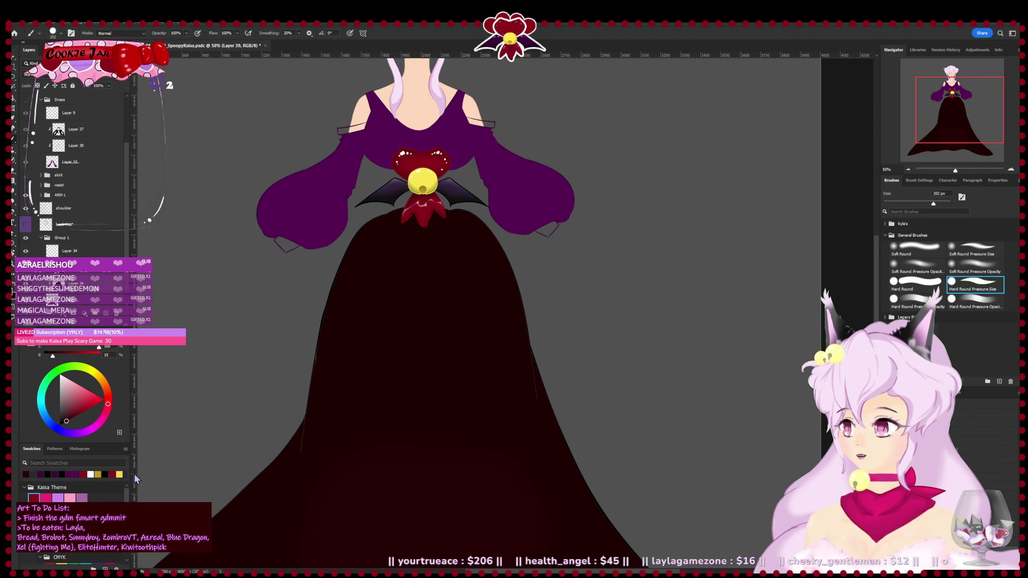
key("Delete")
- Set the brush size to 7 px and touch up the fill along the back skirt's right edge
left_click(886, 202)
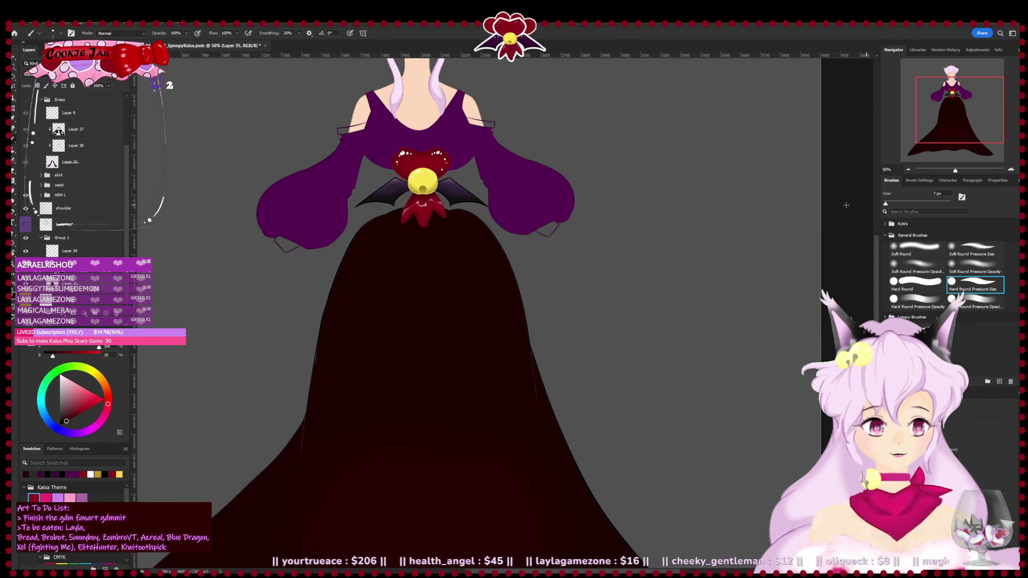
key("ctrl+plus")
left_click_drag(292, 354, 235, 335)
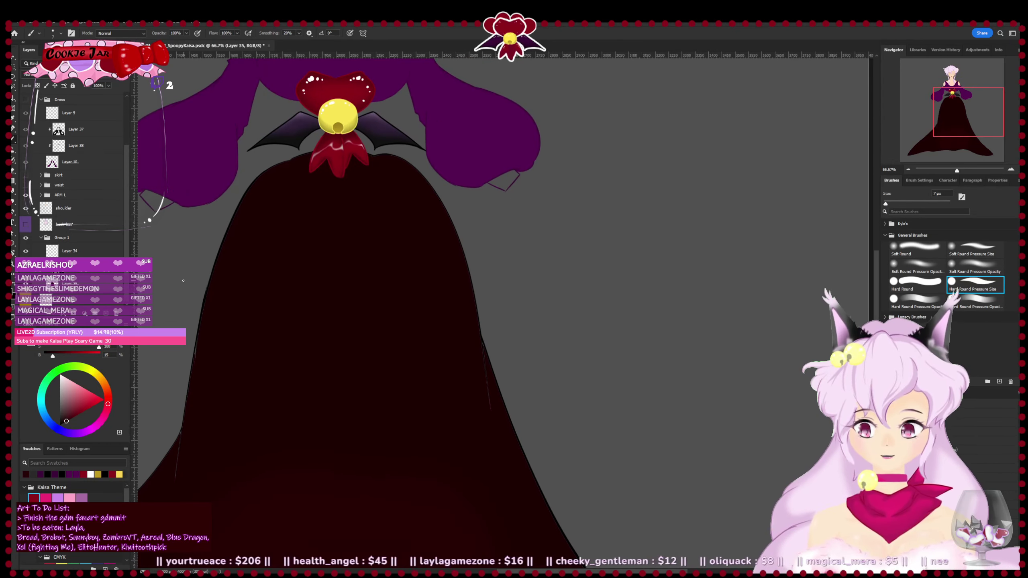
key("ctrl+plus")
key("ctrl+plus")
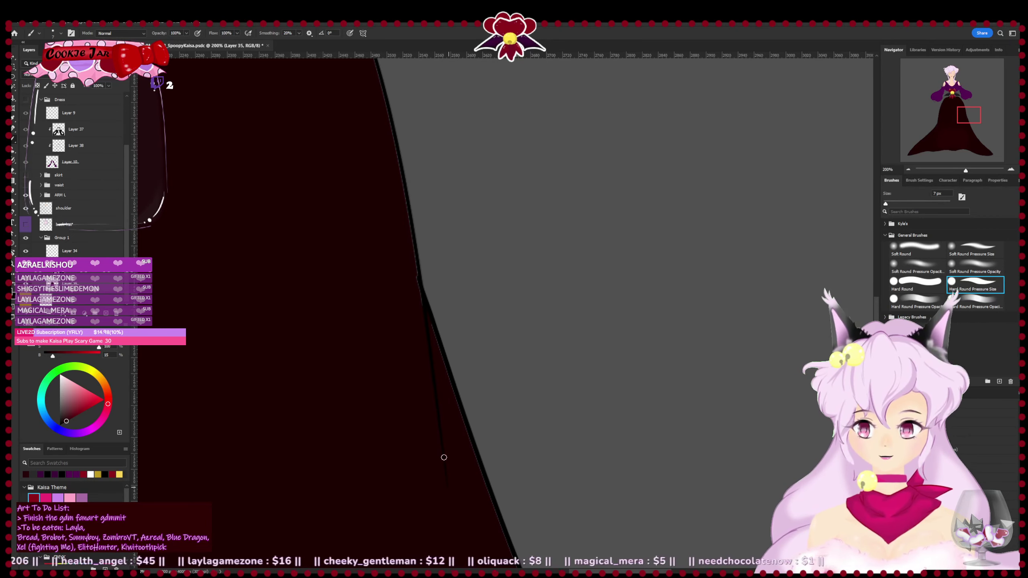
- Fill the thin gaps inside the outline along the skirt's upper left edge, clean up with the 12 px eraser, and save
key("ctrl+minus")
mouse_move(379, 232)
left_mouse_down()
mouse_move(497, 356)
mouse_move(599, 341)
left_mouse_up()
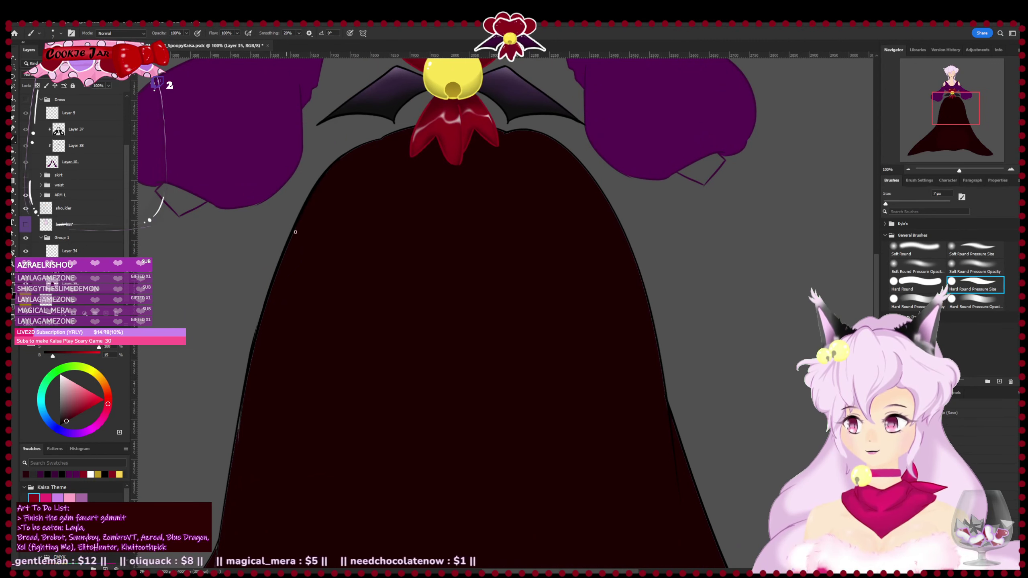
left_click_drag(285, 266, 348, 224)
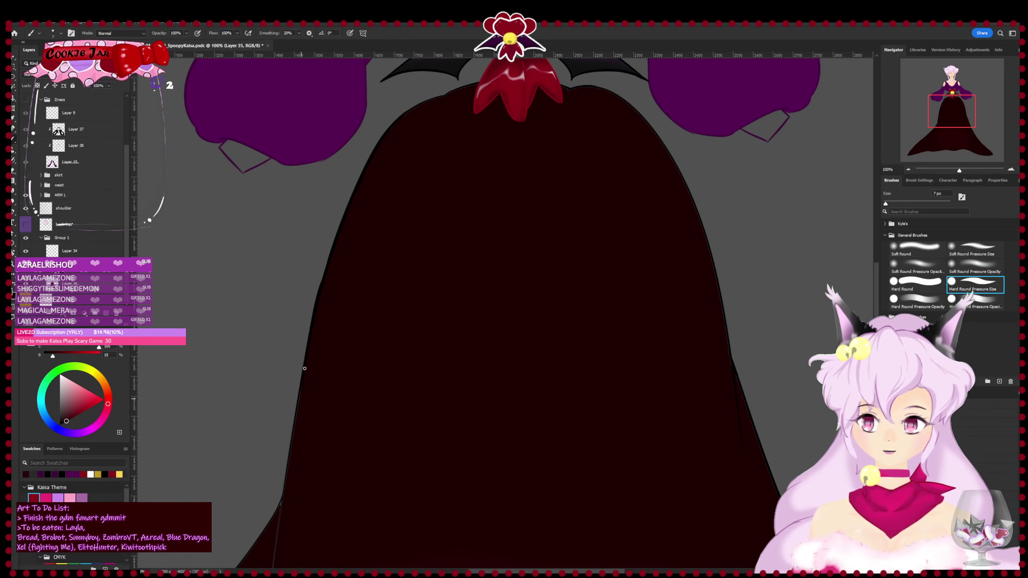
left_click_drag(305, 439, 395, 281)
key("ctrl+plus")
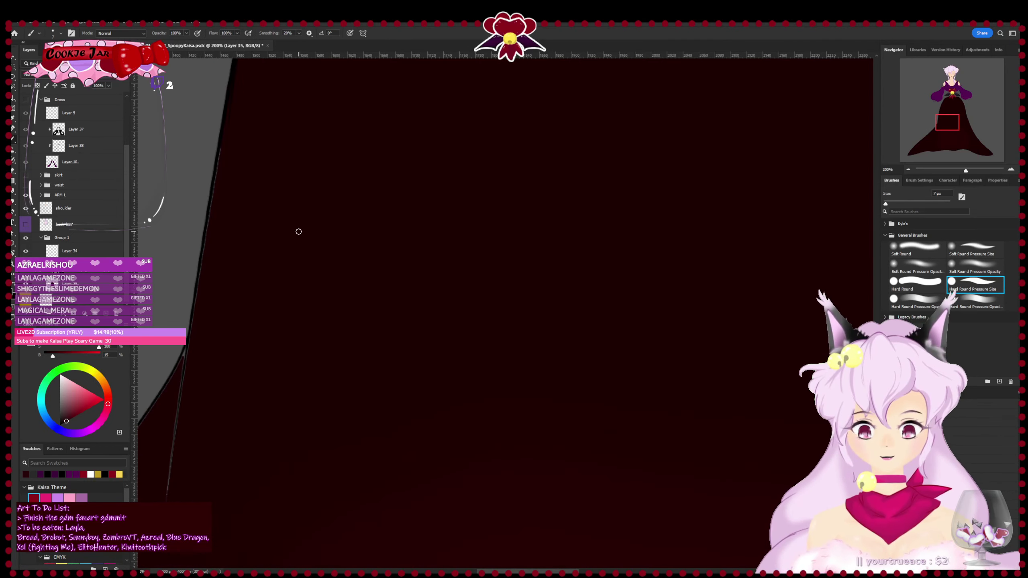
left_click_drag(252, 306, 351, 487)
left_click_drag(334, 383, 328, 432)
left_click_drag(342, 301, 322, 354)
key("e")
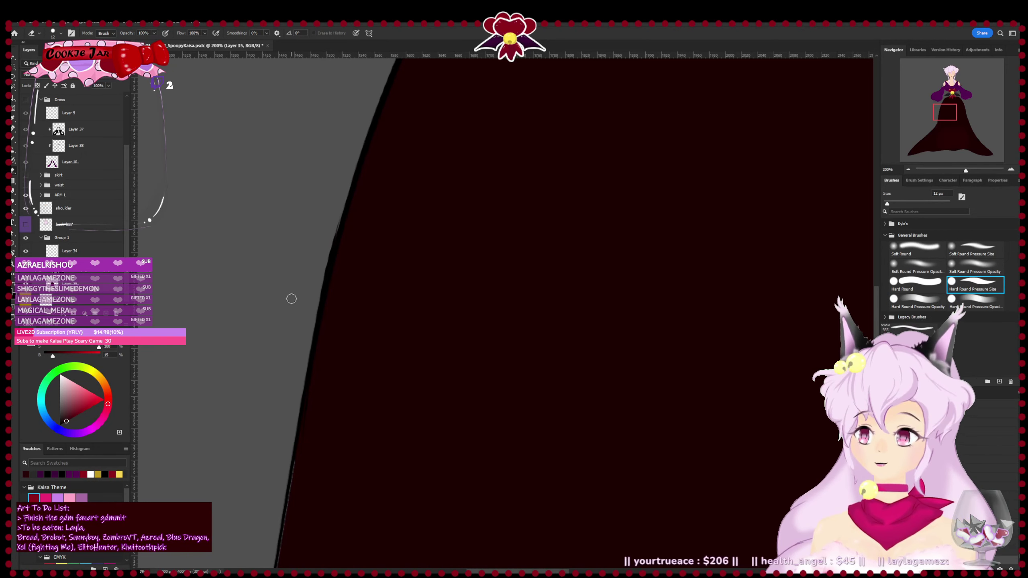
- Paint dark red over the pale gaps along the skirt's left side edge and the inner fold line at the bend
key("ctrl+minus")
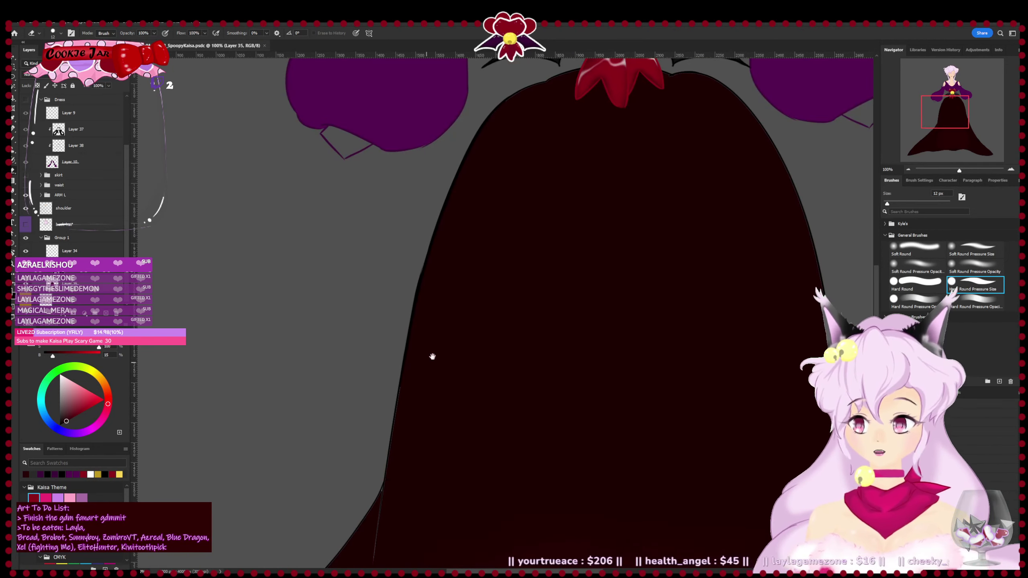
left_click_drag(431, 356, 429, 212)
key("ctrl+plus")
left_click_drag(350, 283, 390, 260)
key("b")
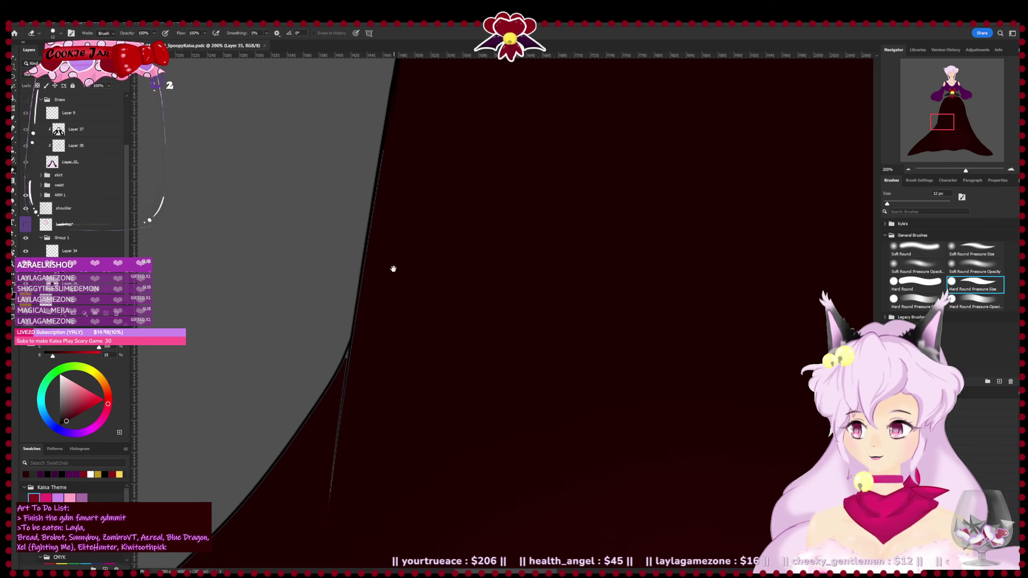
left_click_drag(384, 156, 352, 340)
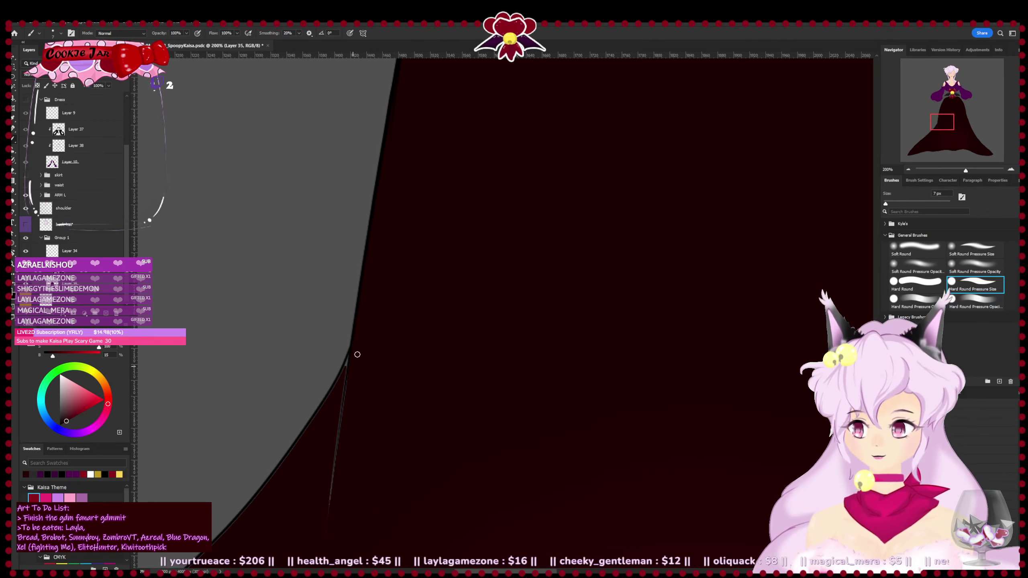
left_click_drag(341, 431, 337, 466)
left_click_drag(348, 361, 326, 510)
- Fill the gap inside the outline on the left slope just below the fold, alternating the 7 px brush with the 12 px eraser
left_click_drag(384, 453, 497, 302)
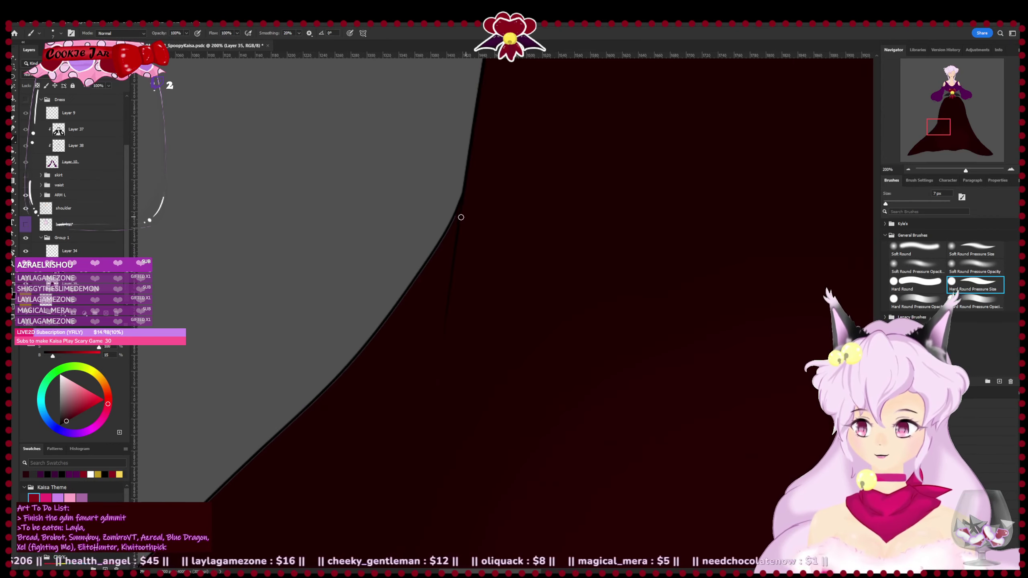
left_click_drag(457, 213, 372, 345)
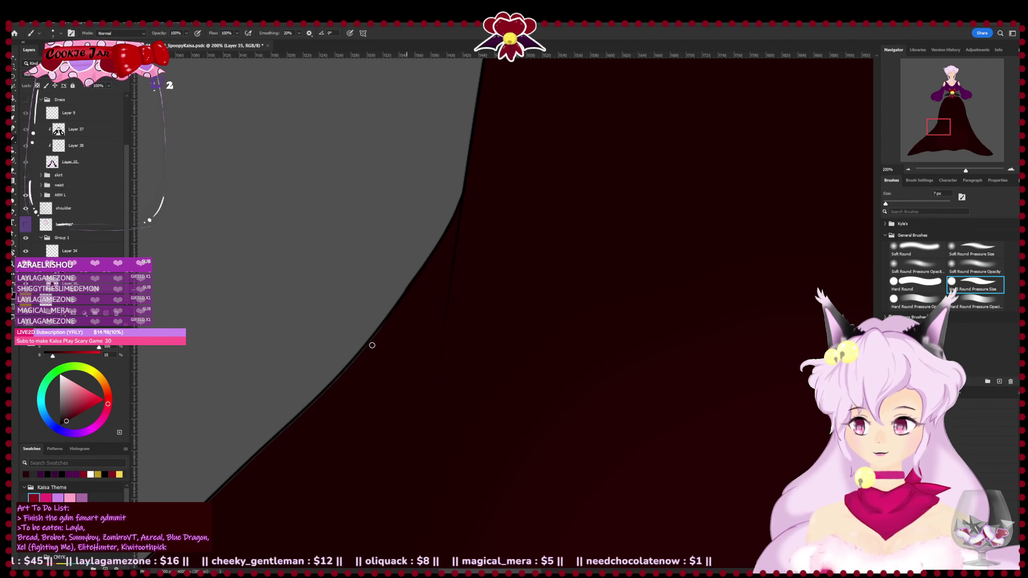
key("e")
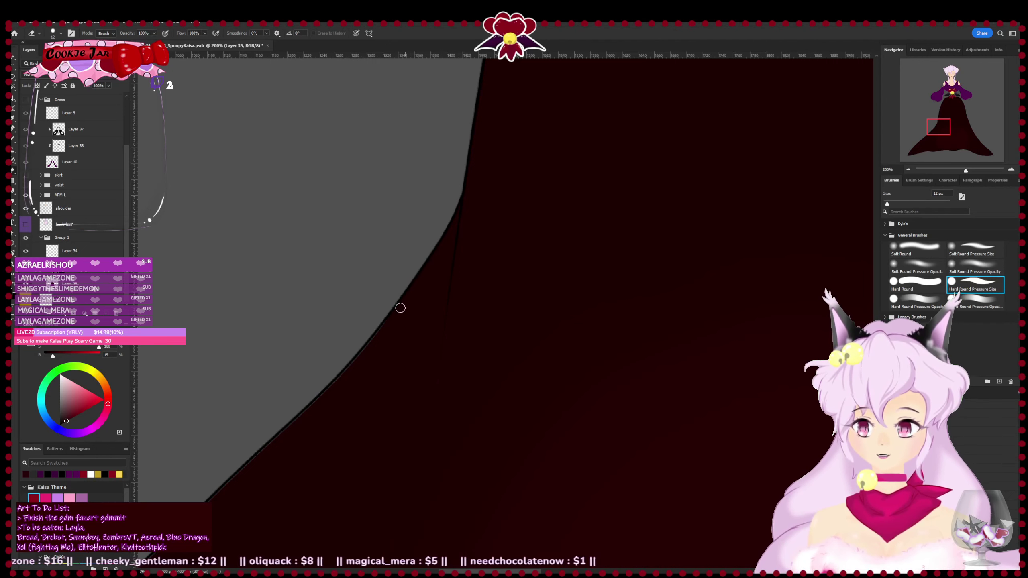
left_click_drag(384, 324, 478, 212)
key("b")
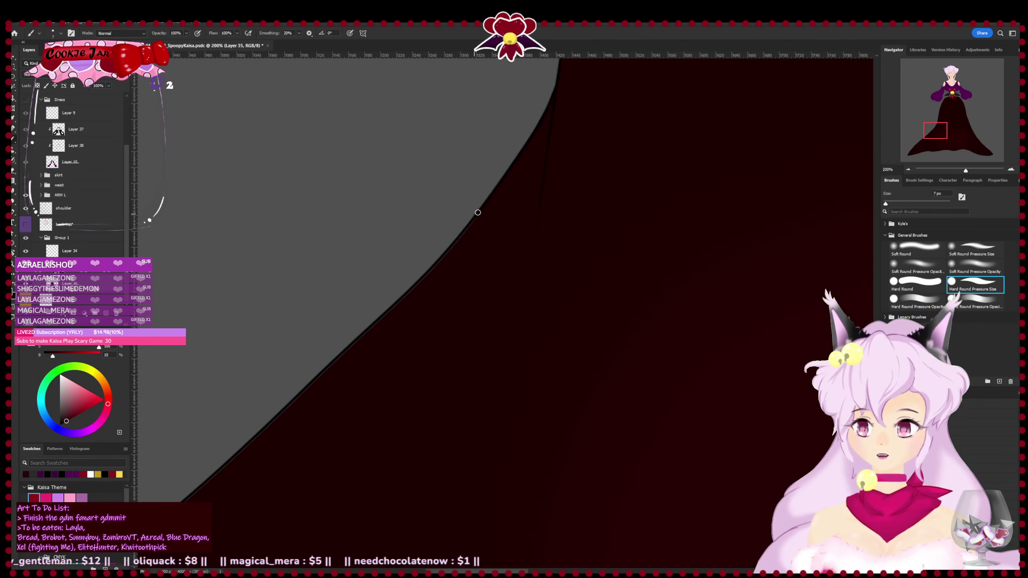
key("e")
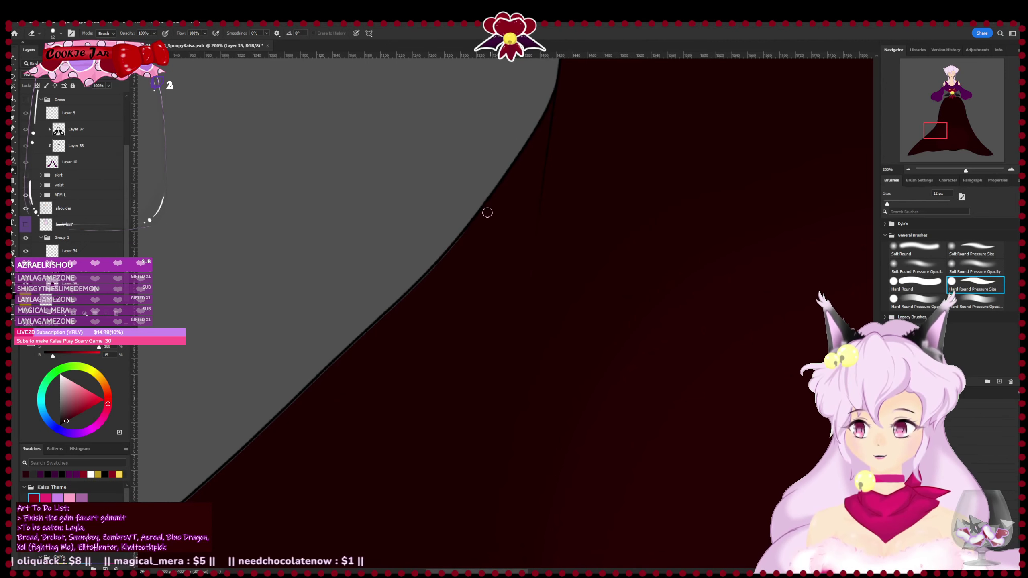
key("b")
left_click_drag(448, 252, 399, 306)
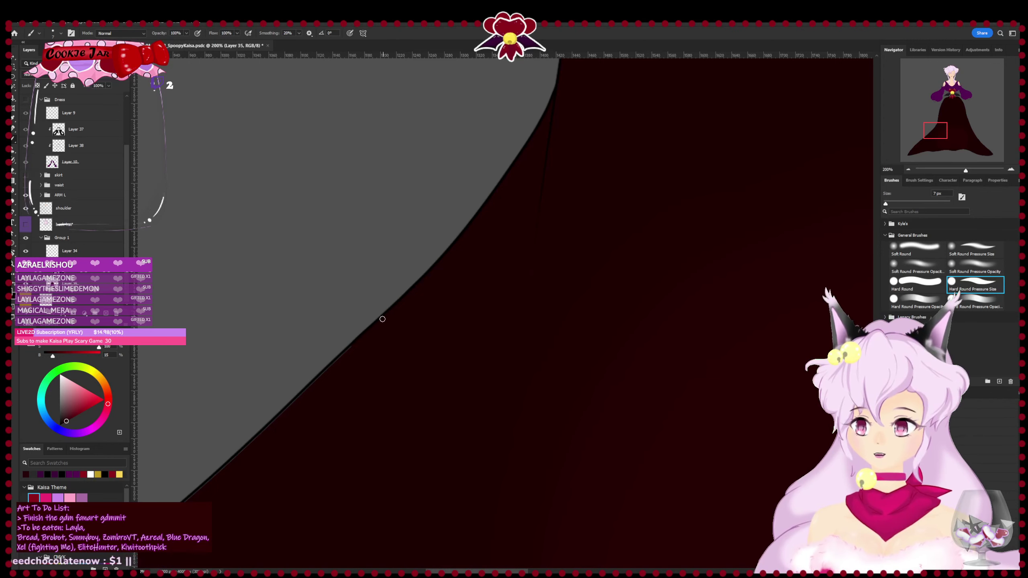
- Touch up the fill edge along the middle of the skirt's left slope with brush and eraser, and save the file
left_click_drag(290, 454, 358, 378)
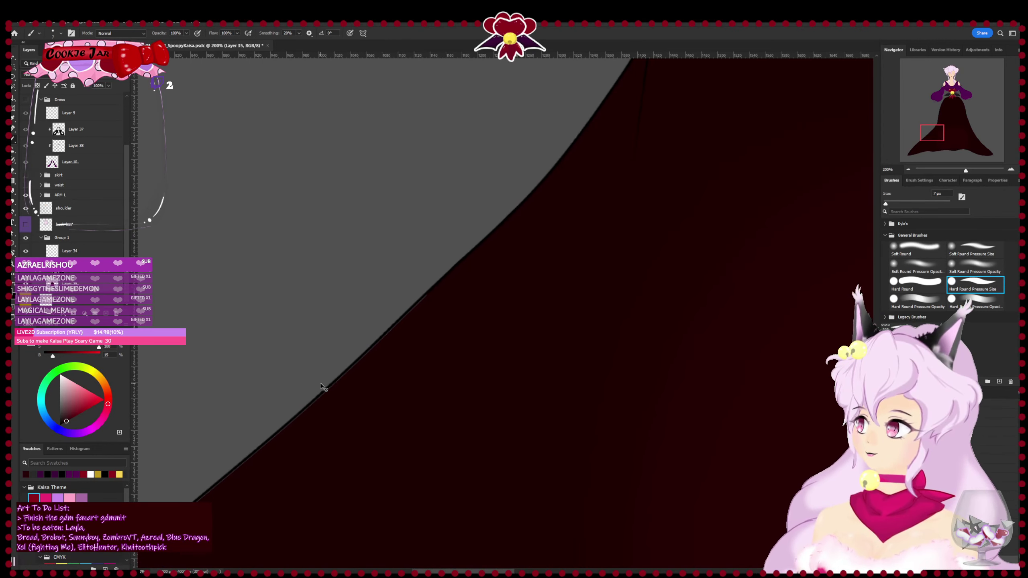
key("r")
left_click_drag(521, 337, 604, 407)
mouse_move(741, 368)
left_mouse_down()
mouse_move(715, 309)
mouse_move(674, 269)
mouse_move(536, 241)
mouse_move(399, 338)
left_mouse_up()
key("b")
key("e")
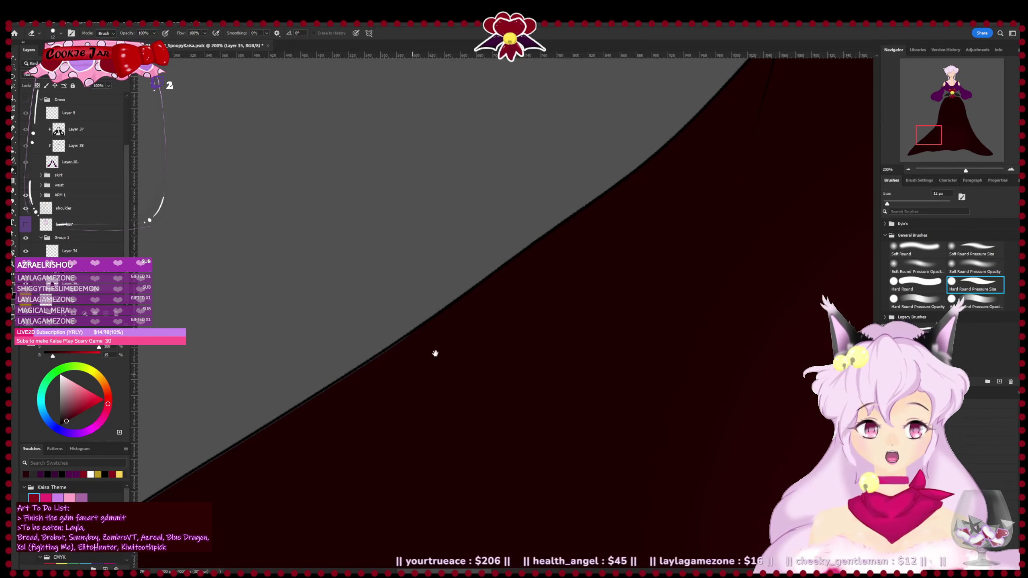
mouse_move(436, 351)
left_mouse_down()
mouse_move(508, 317)
mouse_move(473, 295)
mouse_move(521, 259)
left_mouse_up()
key("b")
key("ctrl+s")
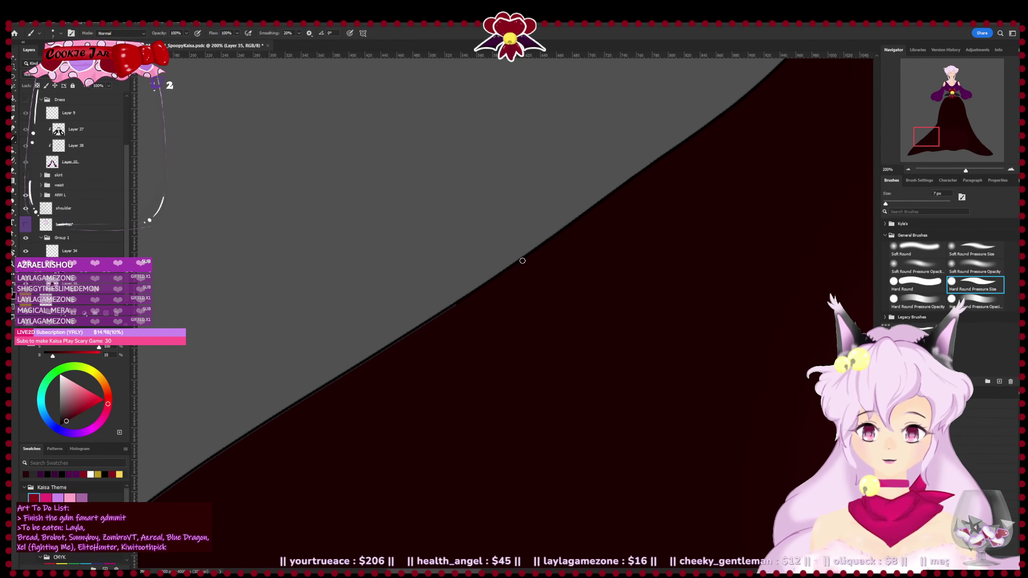
- Paint over the thin gap farther down the left slope and erase the excess outside the outline
key("e")
left_click_drag(477, 322, 547, 276)
key("b")
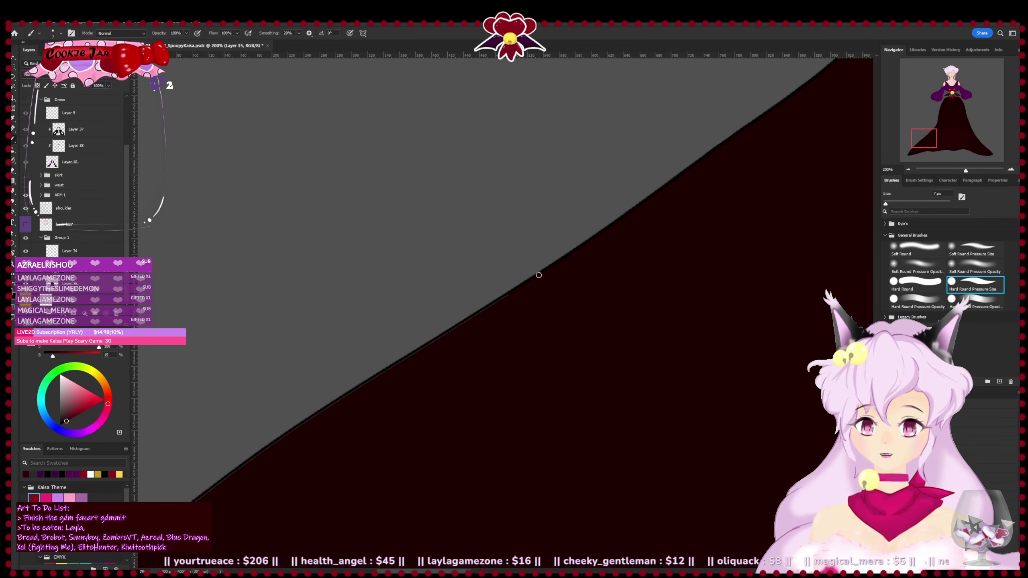
left_click_drag(481, 311, 402, 360)
key("e")
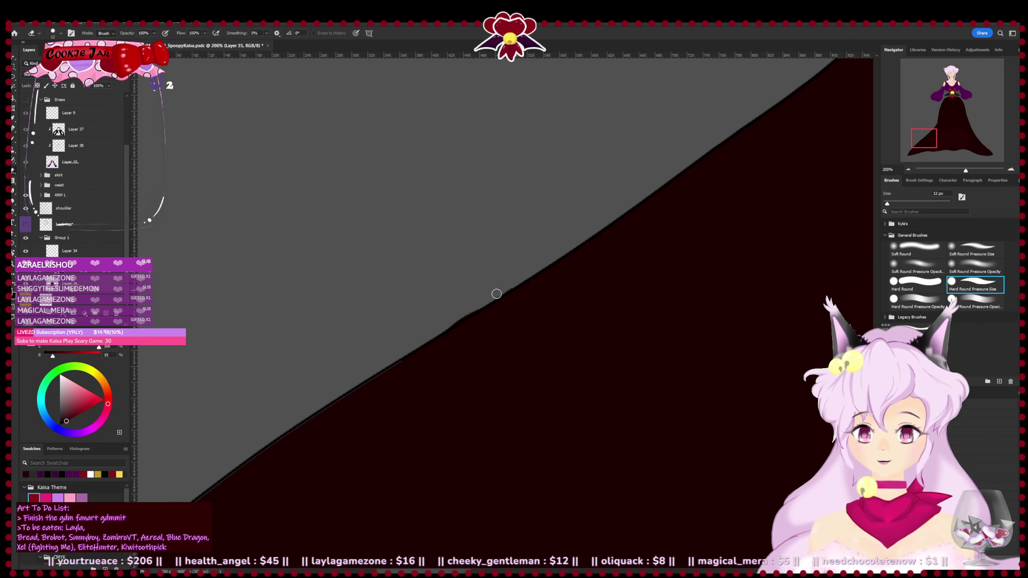
left_click_drag(497, 295, 420, 342)
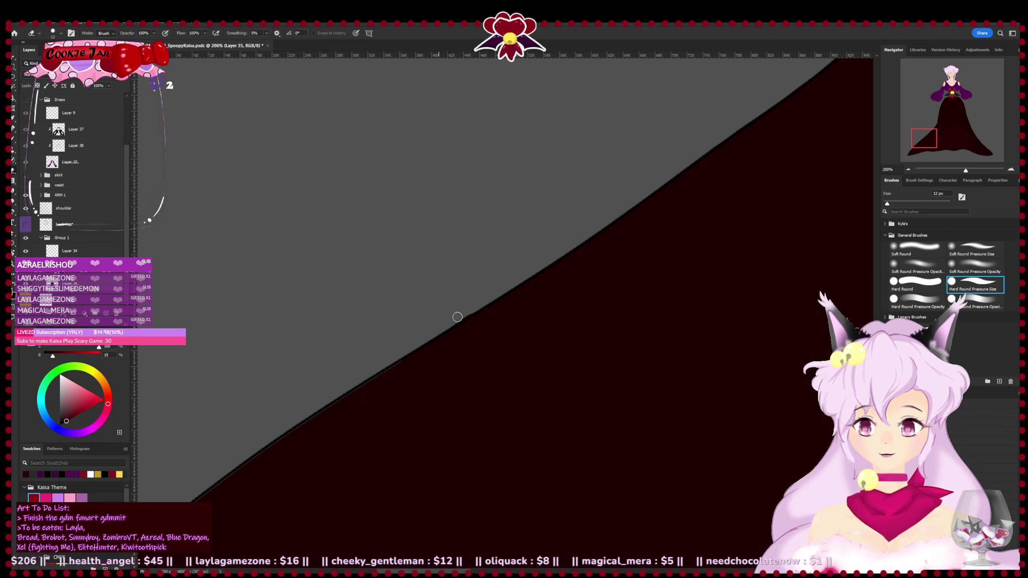
key("b")
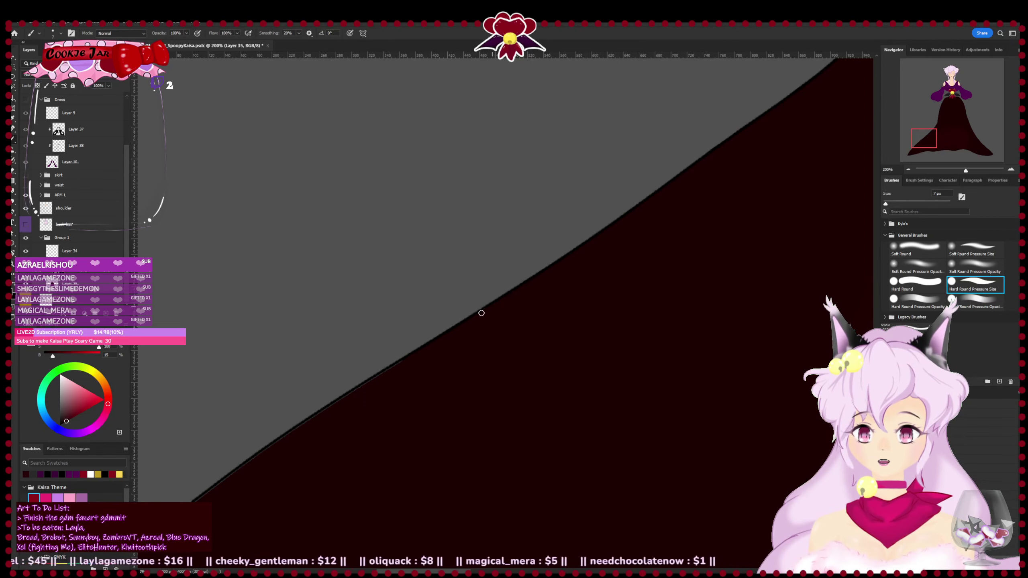
- Extend the dark red fill to the outline along the lowest part of the left slope, up to the hem's pointed tip
key("r")
mouse_move(453, 350)
left_mouse_down()
mouse_move(475, 312)
mouse_move(655, 360)
mouse_move(558, 361)
left_mouse_up()
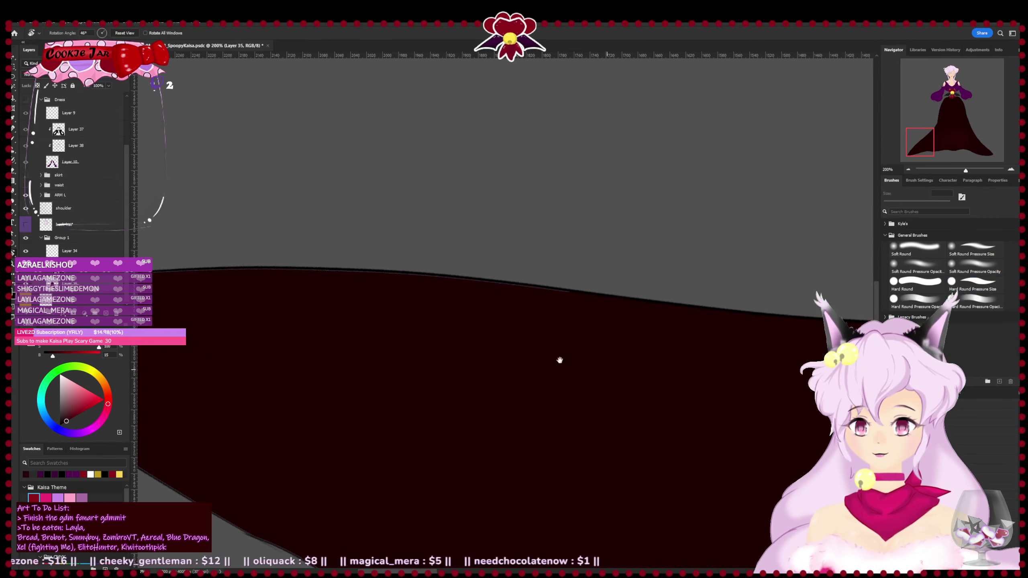
mouse_move(413, 278)
left_mouse_down()
mouse_move(506, 288)
mouse_move(430, 279)
mouse_move(494, 283)
left_mouse_up()
key("e")
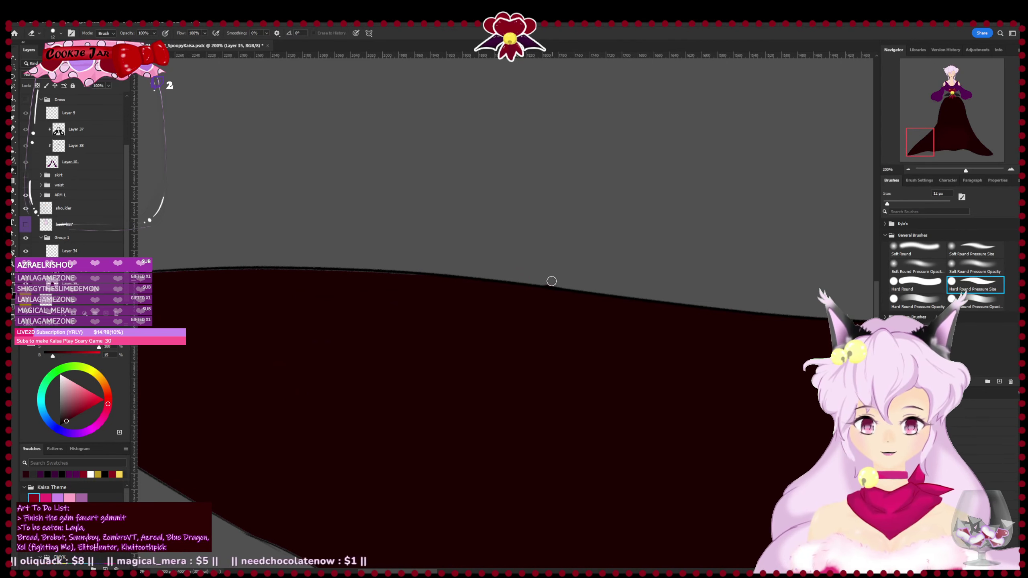
left_click_drag(380, 325, 581, 312)
key("b")
mouse_move(179, 292)
left_mouse_down()
mouse_move(347, 267)
mouse_move(327, 268)
mouse_move(500, 267)
left_mouse_up()
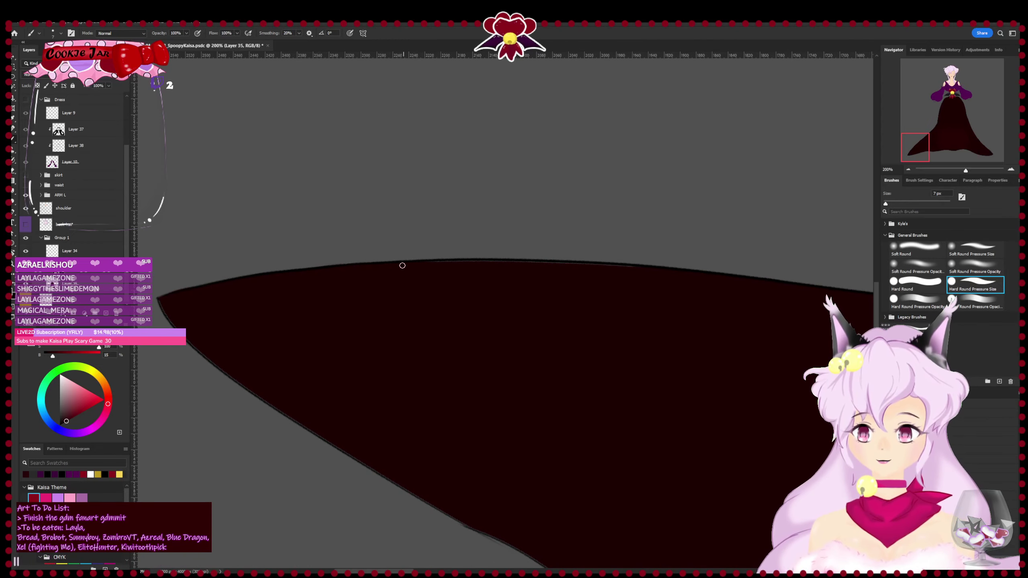
left_click_drag(428, 269, 600, 266)
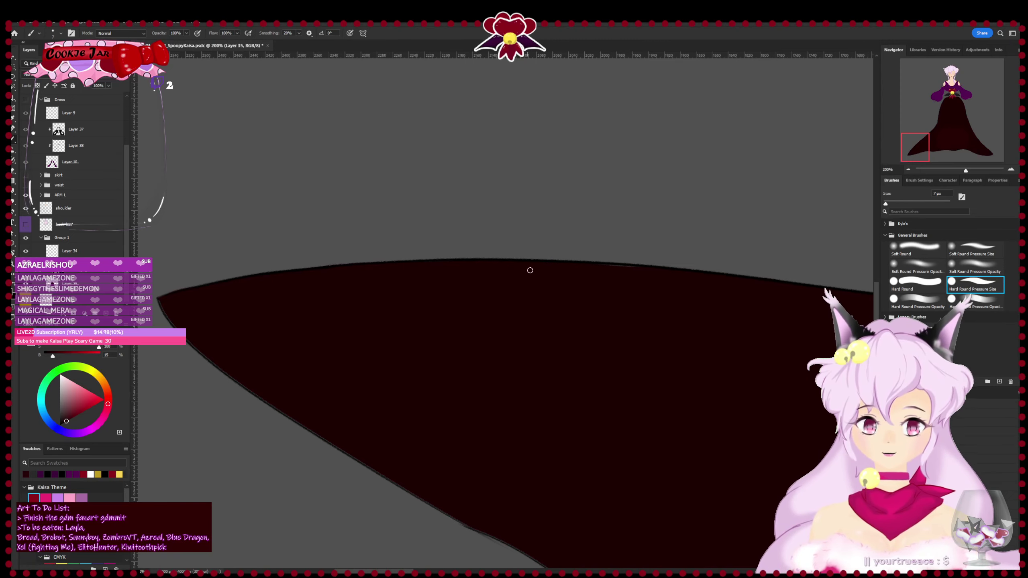
- Extend the dark red fill to the outline around the hem's pointed left tip and save the file
key("r")
left_click_drag(745, 303, 457, 301)
mouse_move(519, 204)
left_mouse_down()
mouse_move(701, 390)
mouse_move(585, 475)
left_mouse_up()
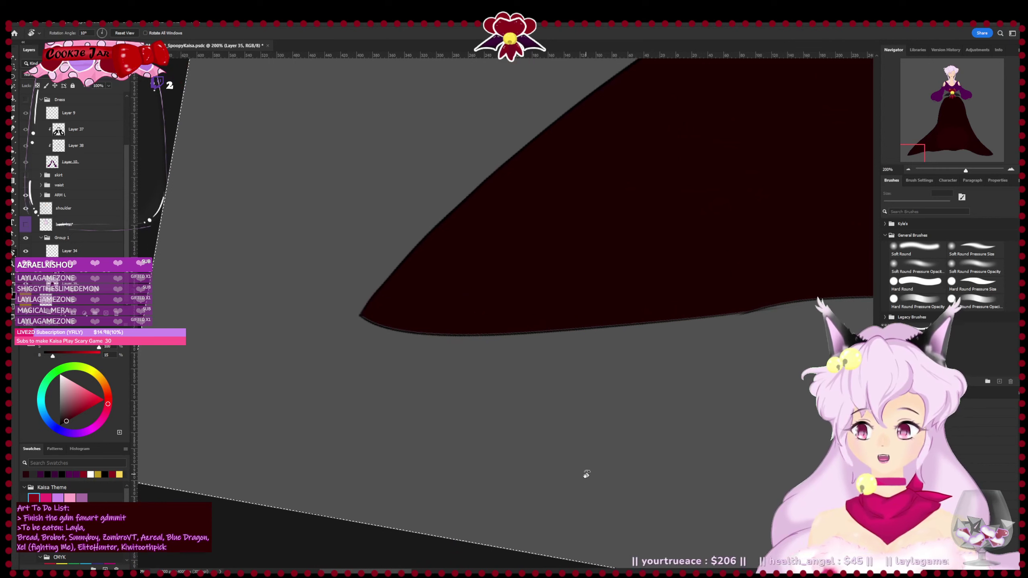
key("b")
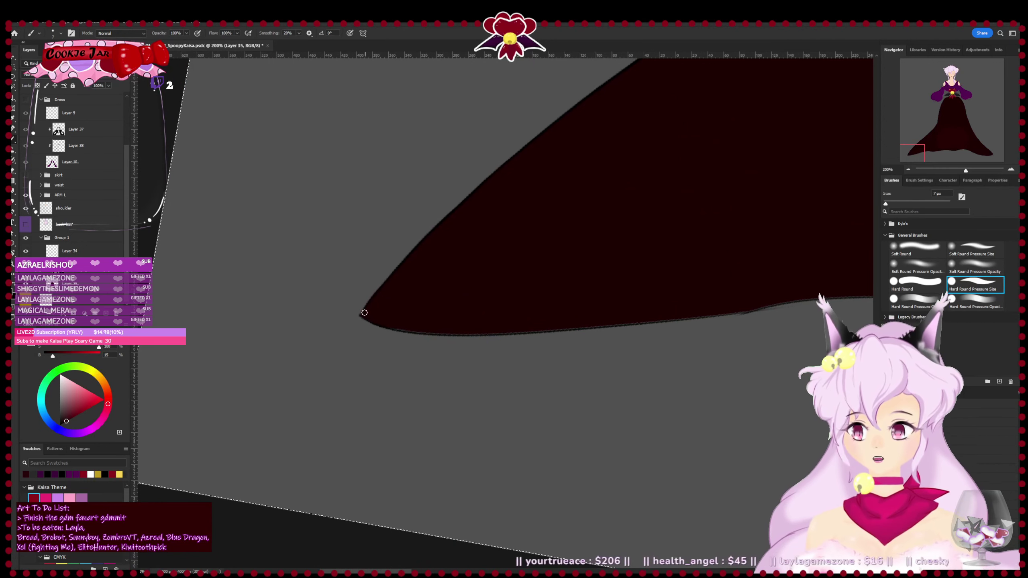
mouse_move(388, 326)
left_mouse_down()
mouse_move(646, 402)
mouse_move(610, 412)
left_mouse_up()
key("r")
left_click_drag(610, 412, 565, 383)
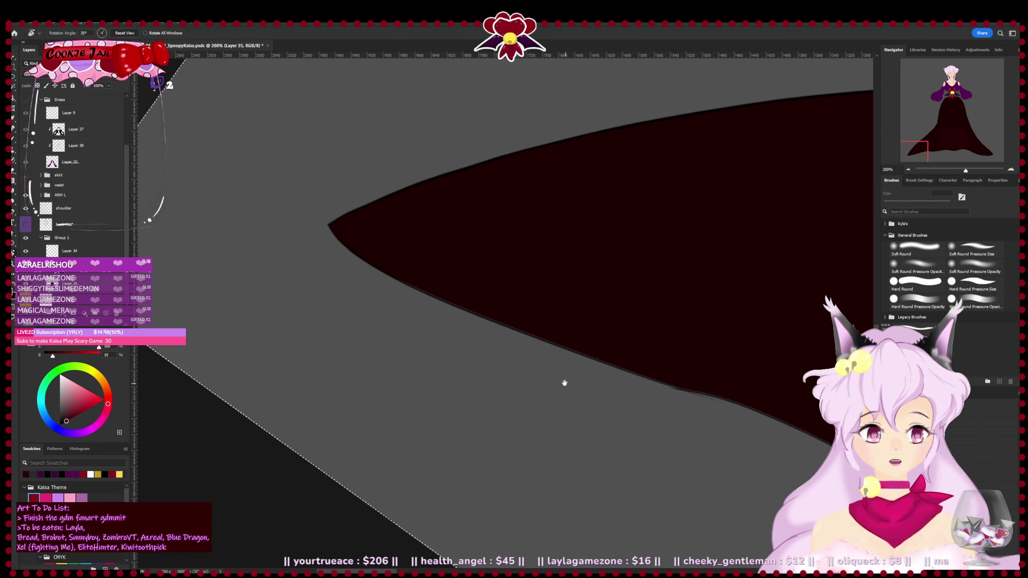
key("ctrl+s")
- Fill the gap along the hem's underside next to the tip, alternating the 7 px brush with the 12 px eraser
left_click_drag(643, 338, 644, 286)
key("b")
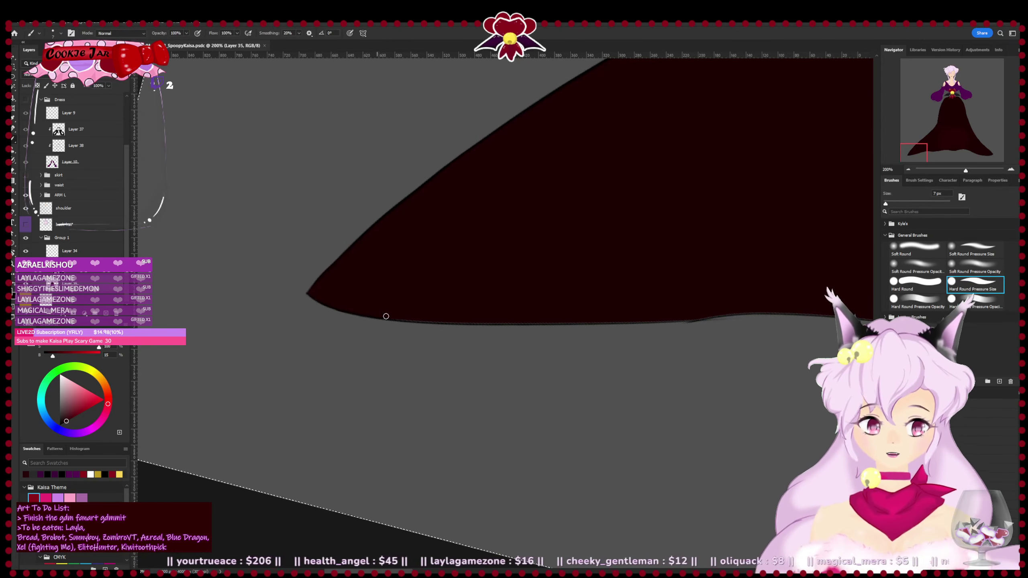
left_click_drag(445, 320, 392, 318)
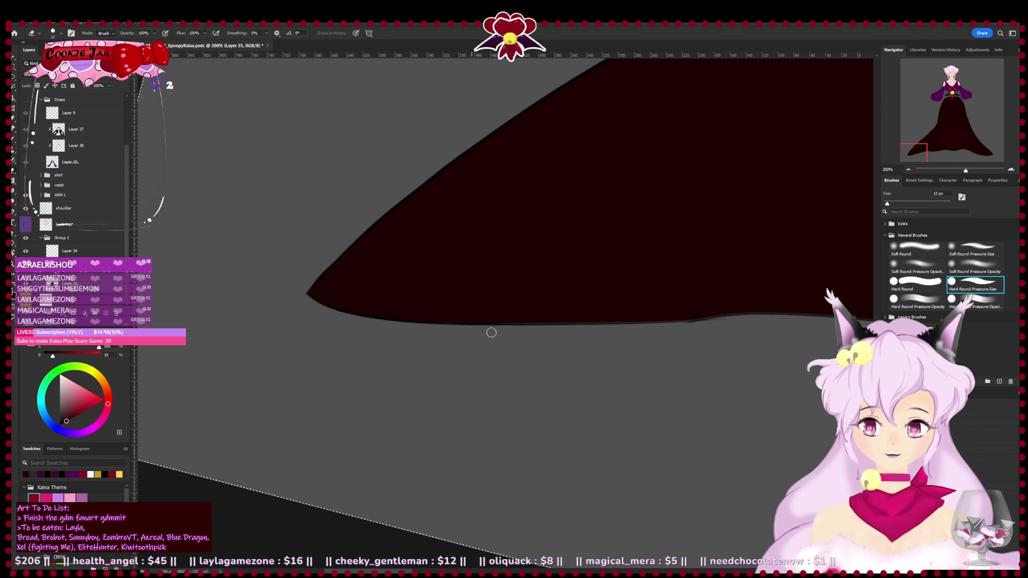
key("r")
mouse_move(489, 333)
left_mouse_down()
mouse_move(689, 241)
mouse_move(582, 211)
mouse_move(576, 179)
left_mouse_up()
key("b")
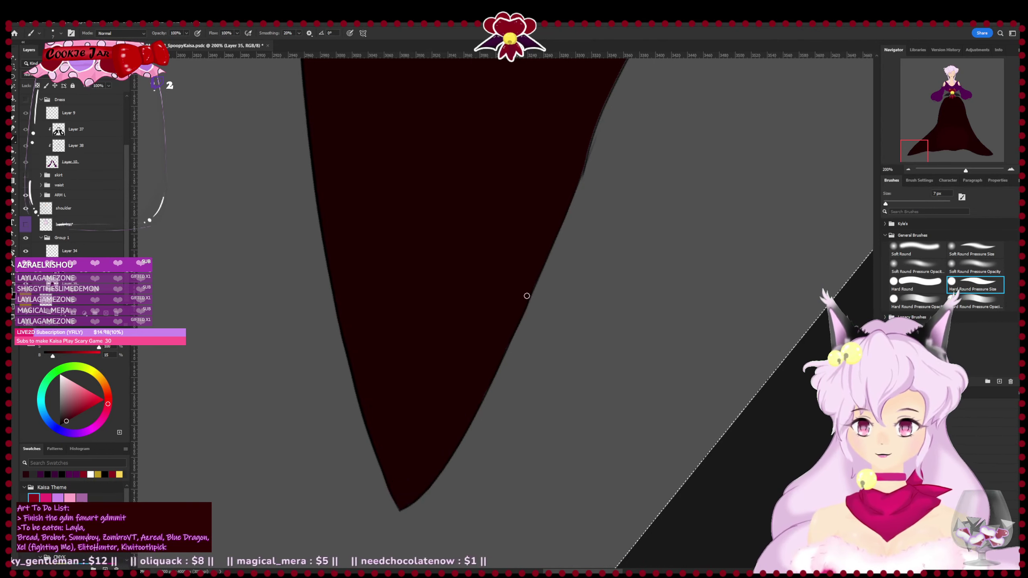
key("e")
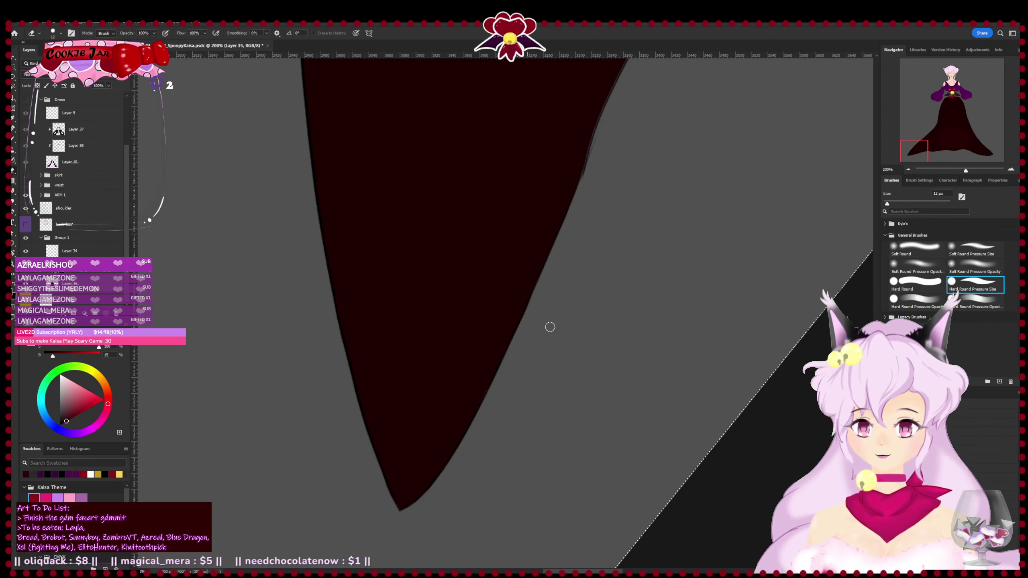
- Paint the fill up to the outline along the first rise of the hem beyond the pointed tip
key("b")
key("r")
mouse_move(522, 352)
left_mouse_down()
mouse_move(734, 352)
mouse_move(663, 406)
mouse_move(402, 480)
mouse_move(649, 371)
mouse_move(656, 320)
mouse_move(641, 356)
left_mouse_up()
key("b")
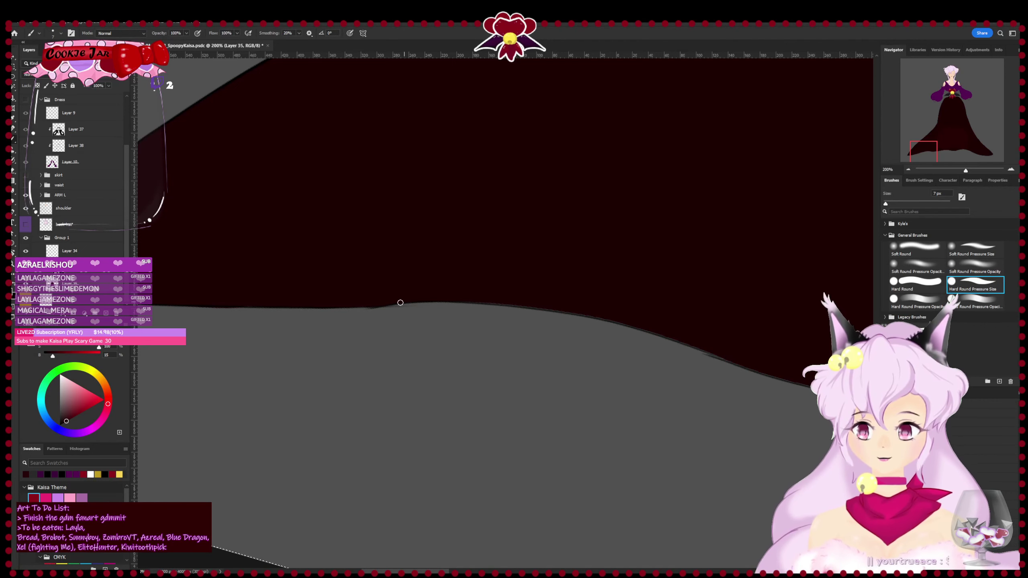
left_click_drag(467, 302, 539, 309)
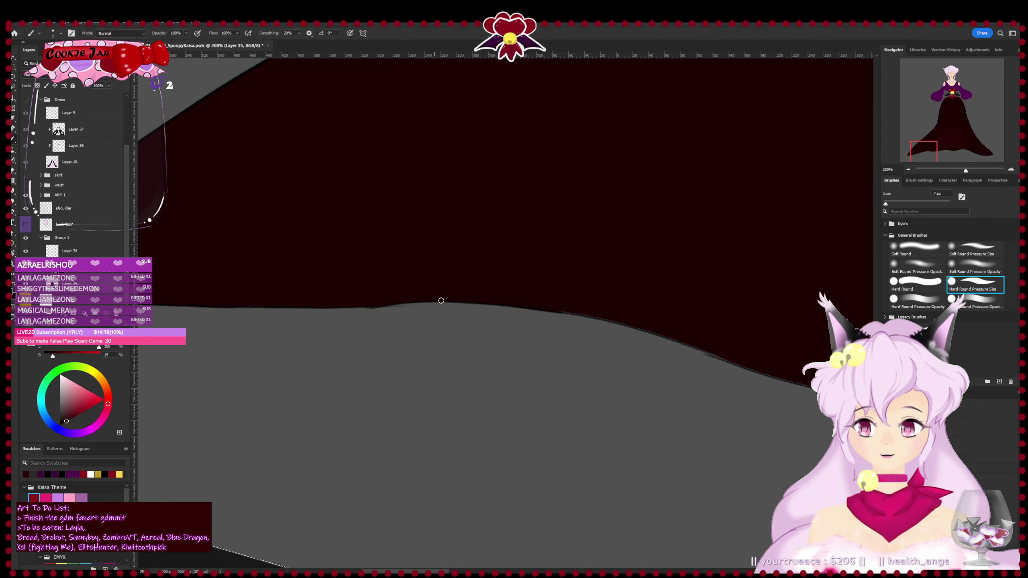
- Try the 12 px eraser on Layer 34 and Layer 36 at the hem's kink, return to Layer 35 and save the file
left_click(92, 253)
key("e")
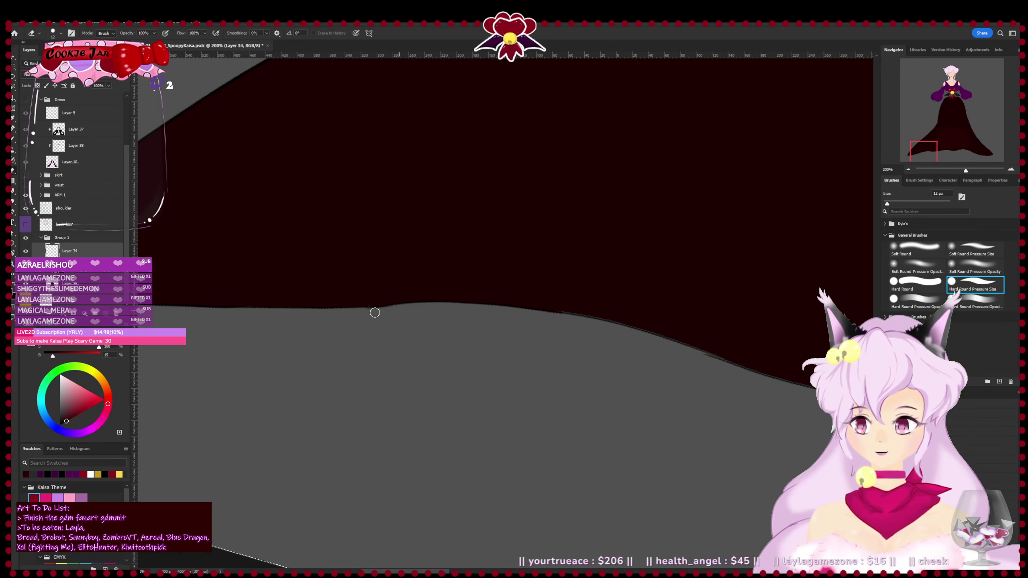
left_click(93, 269)
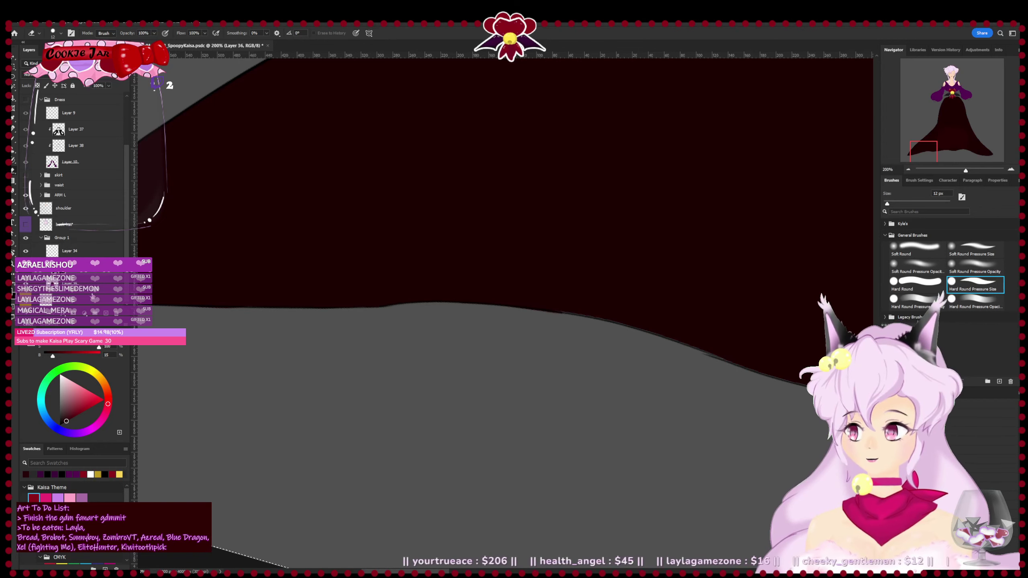
left_click(94, 287)
key("ctrl+s")
- Paint over the thin gaps along the slope of the first hem wave on Layer 35 with the 7 px brush
key("r")
mouse_move(642, 302)
left_mouse_down()
mouse_move(629, 257)
mouse_move(597, 247)
mouse_move(528, 380)
left_mouse_up()
key("b")
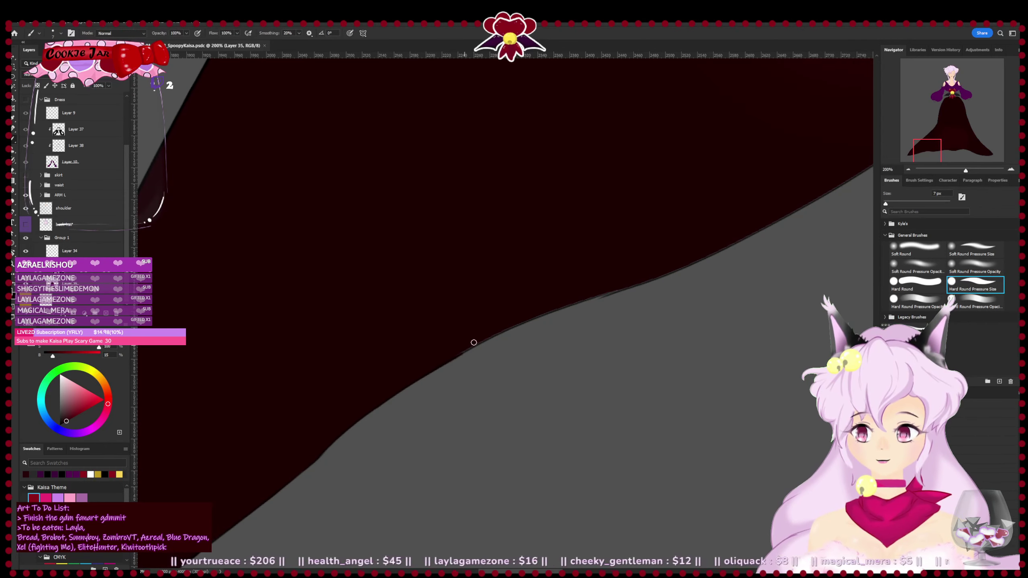
left_click_drag(620, 285, 545, 321)
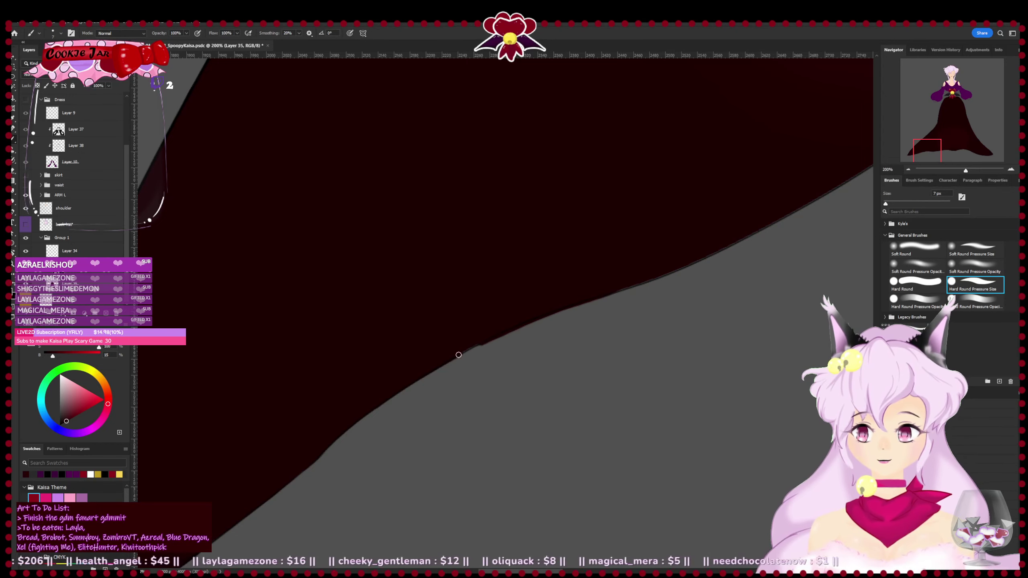
left_click_drag(459, 355, 443, 366)
- Erase the excess dark red outside the outline along the crest of the first hem wave with the 12 px eraser
key("ctrl+plus")
key("r")
mouse_move(682, 294)
left_mouse_down()
mouse_move(688, 375)
mouse_move(688, 361)
left_mouse_up()
key("b")
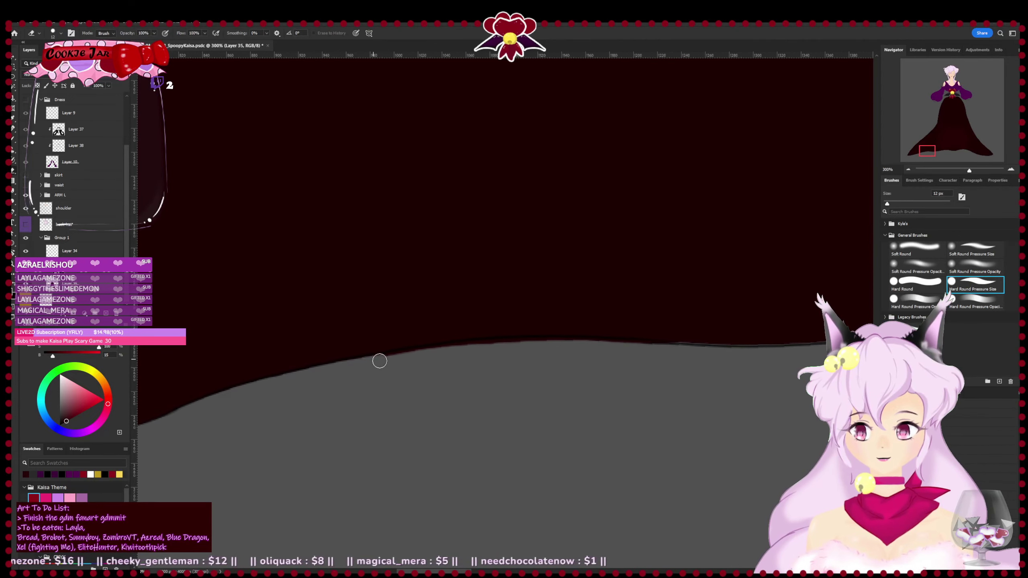
mouse_move(380, 360)
left_mouse_down()
mouse_move(454, 350)
mouse_move(617, 352)
left_mouse_up()
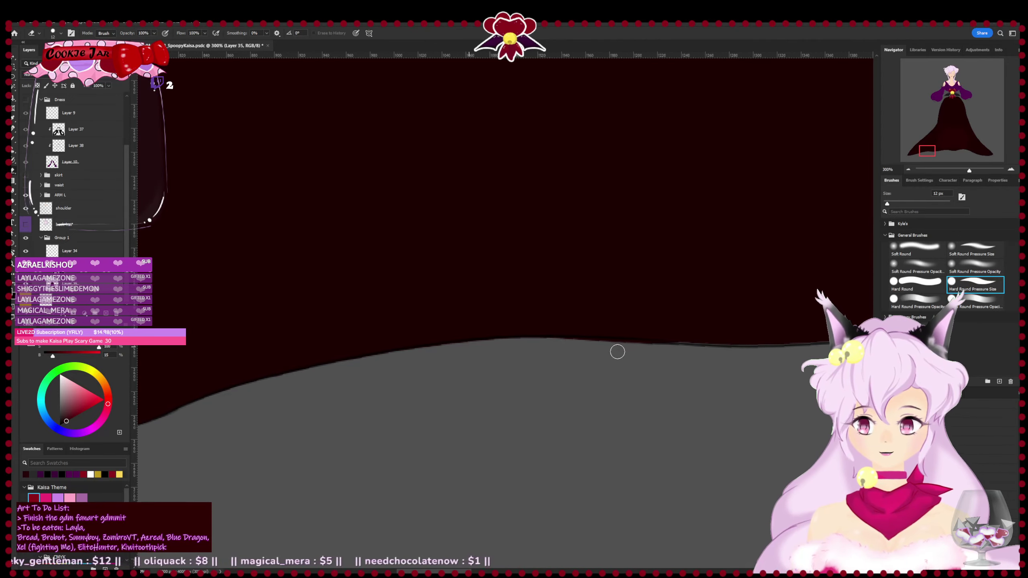
left_click_drag(549, 348, 684, 353)
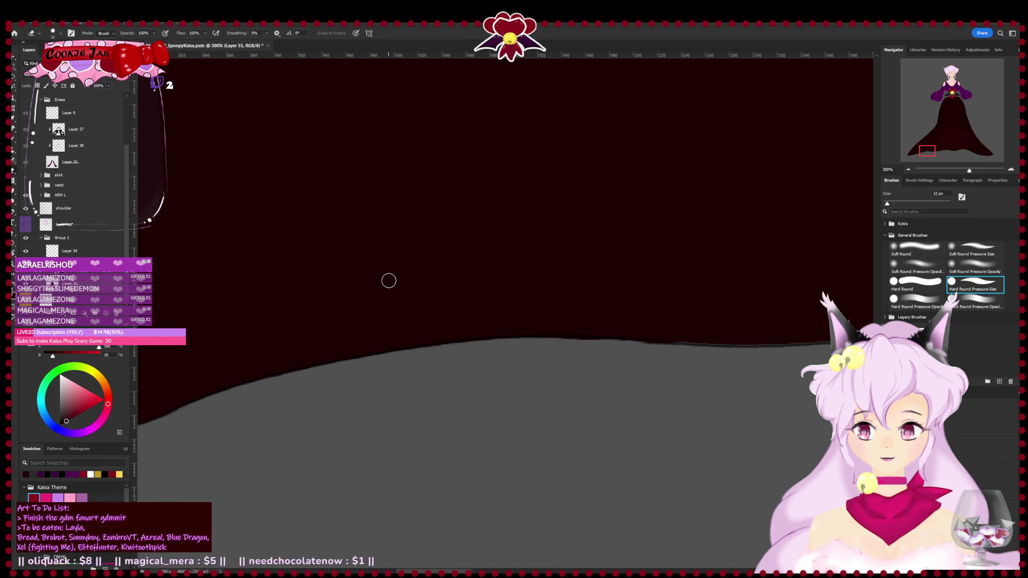
- Check the fill along the skirt's lower hem for remaining gaps and save the file
key("ctrl+1")
key("r")
left_click_drag(780, 356, 752, 346)
left_click_drag(705, 386, 732, 376)
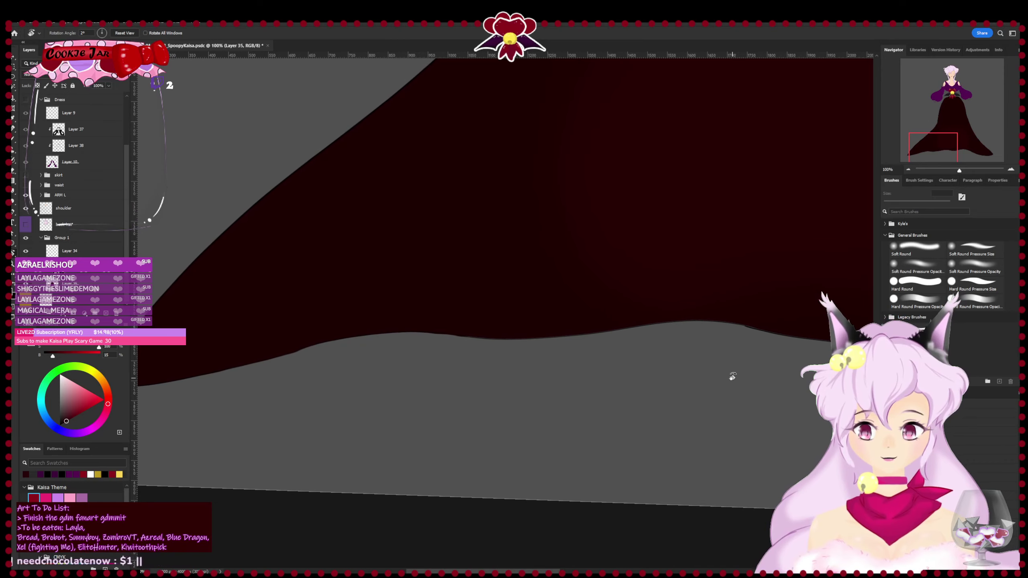
key("ctrl+plus")
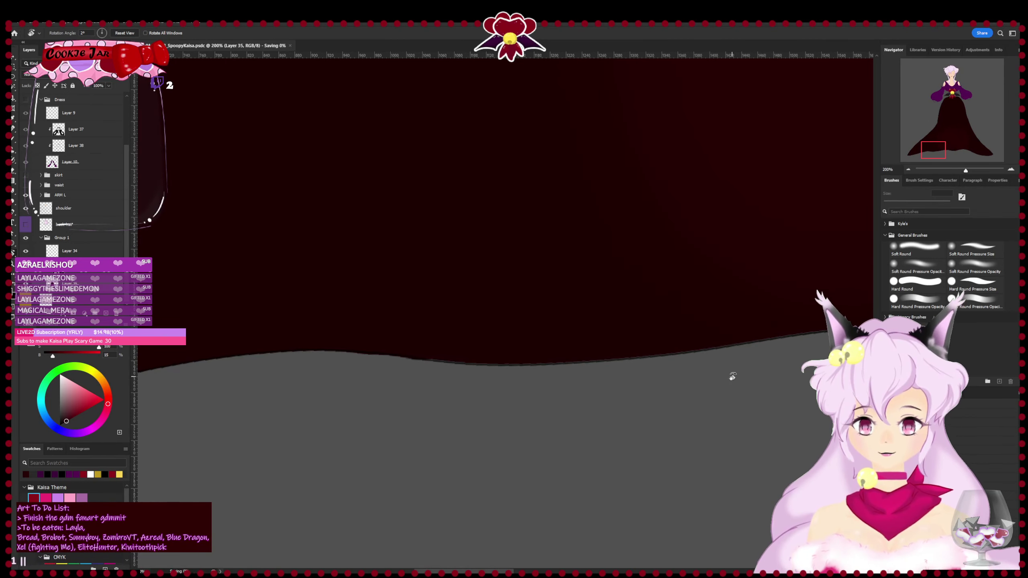
key("b")
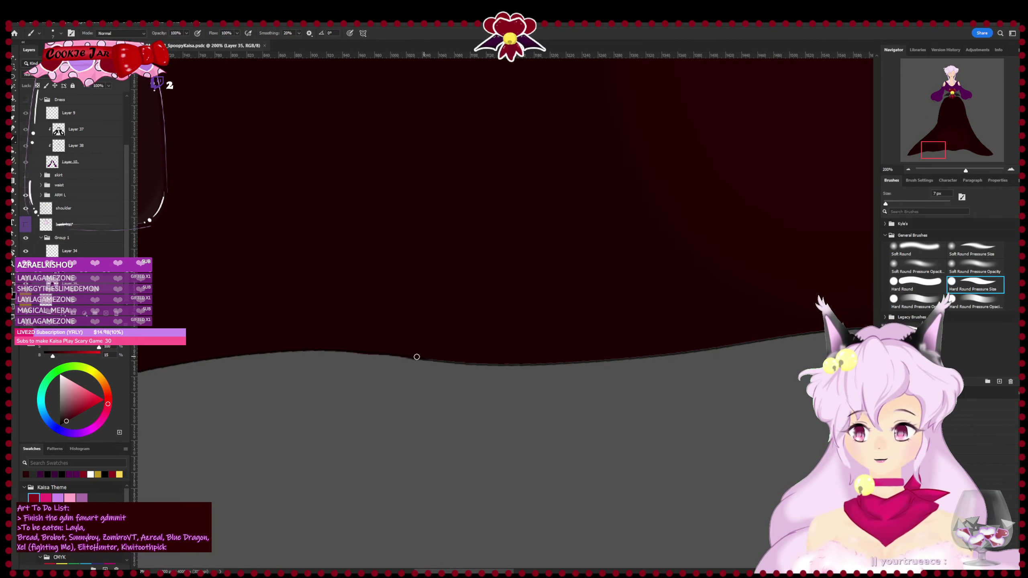
key("ctrl+minus")
key("ctrl+minus")
key("r")
left_click_drag(593, 301, 689, 317)
key("ctrl+s")
- Clean up the fill edge in the dip after the first hem wave, alternating the 7 px brush with the 12 px eraser
left_click_drag(576, 375, 395, 397)
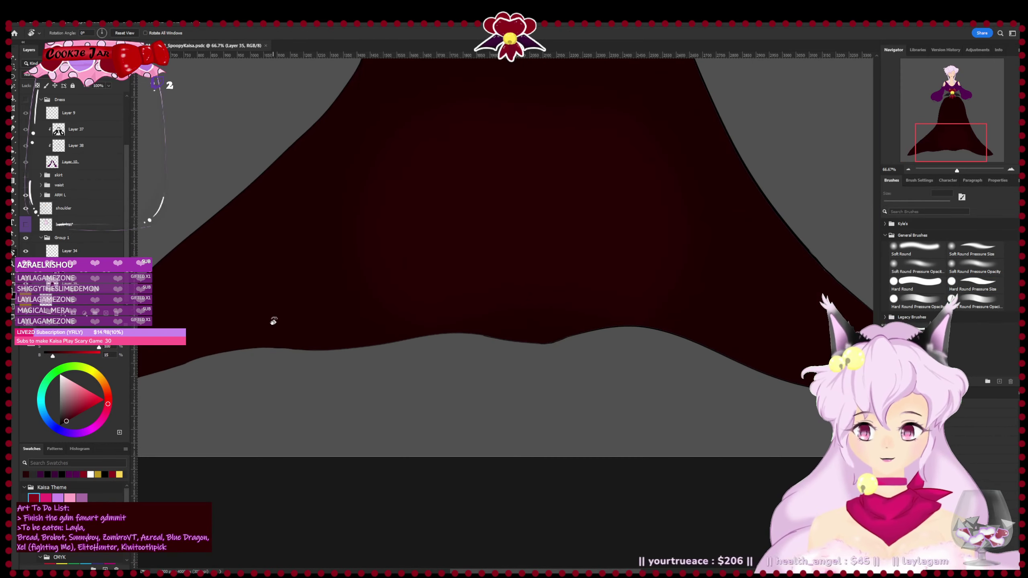
key("ctrl+plus")
key("ctrl+plus")
left_click_drag(330, 378, 746, 355)
key("e")
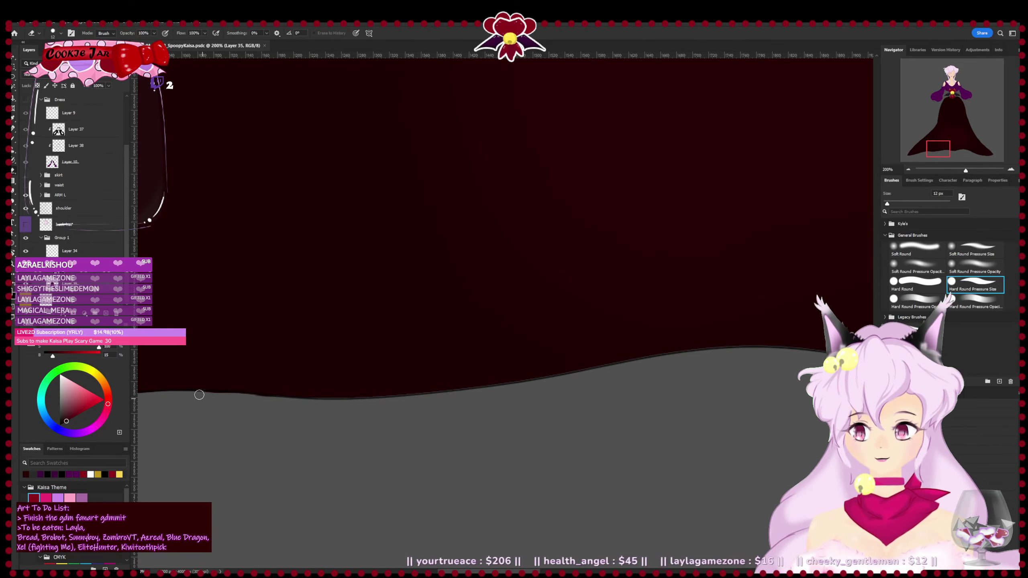
key("b")
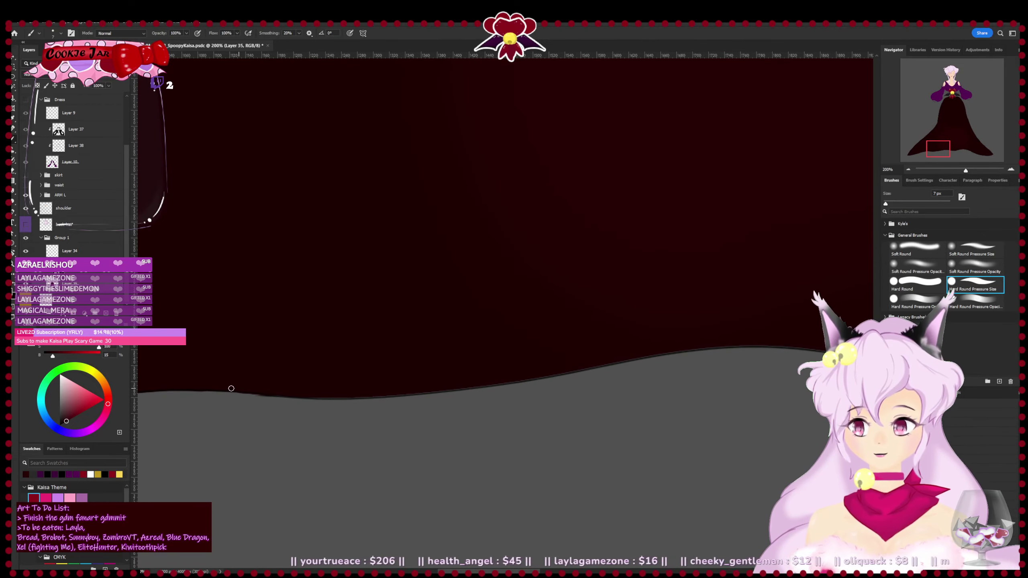
key("e")
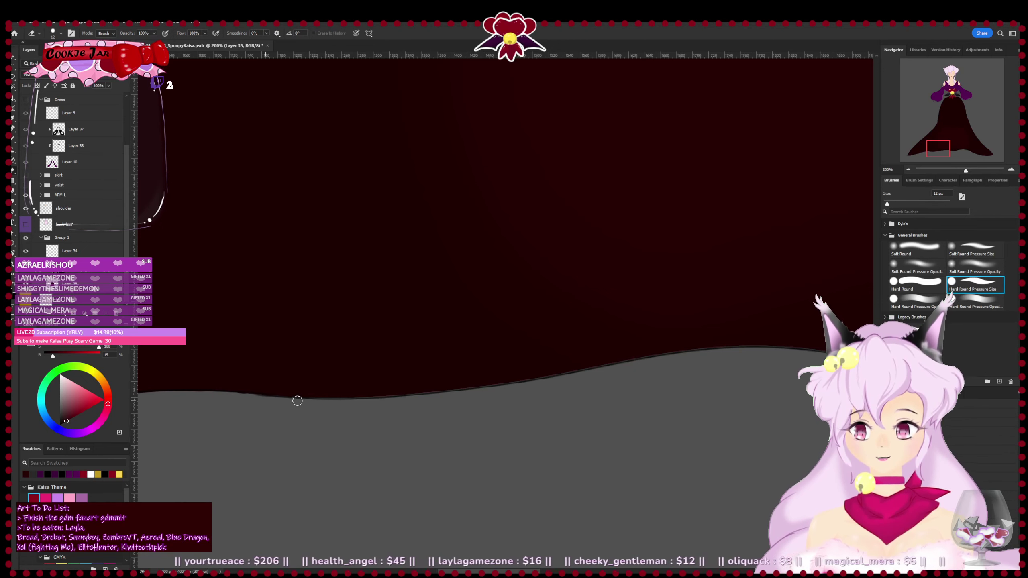
key("b")
mouse_move(307, 397)
left_mouse_down()
mouse_move(420, 395)
mouse_move(427, 410)
left_mouse_up()
key("e")
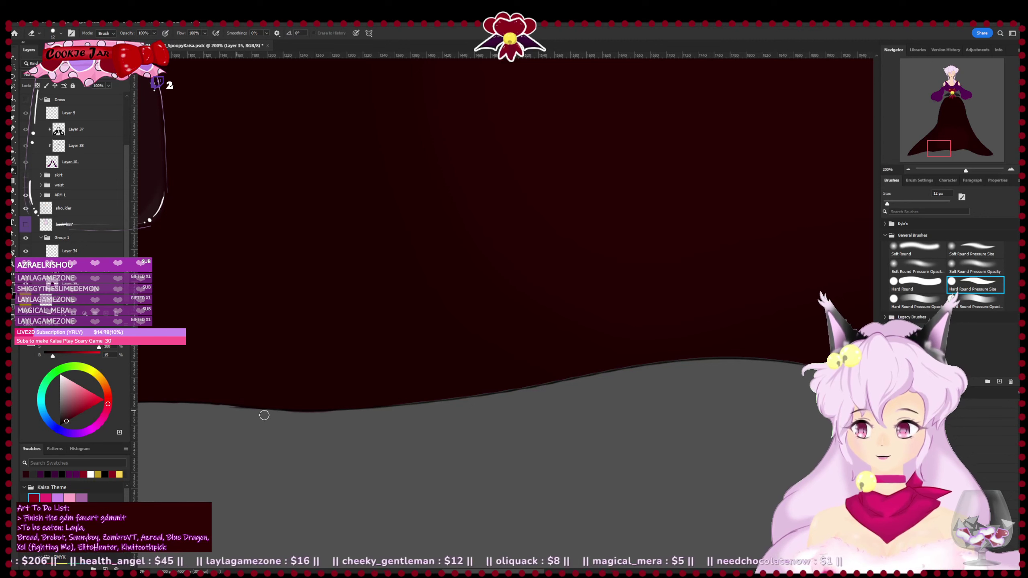
- Paint the fill up to the outline along the rise toward the crest of the second hem wave
key("b")
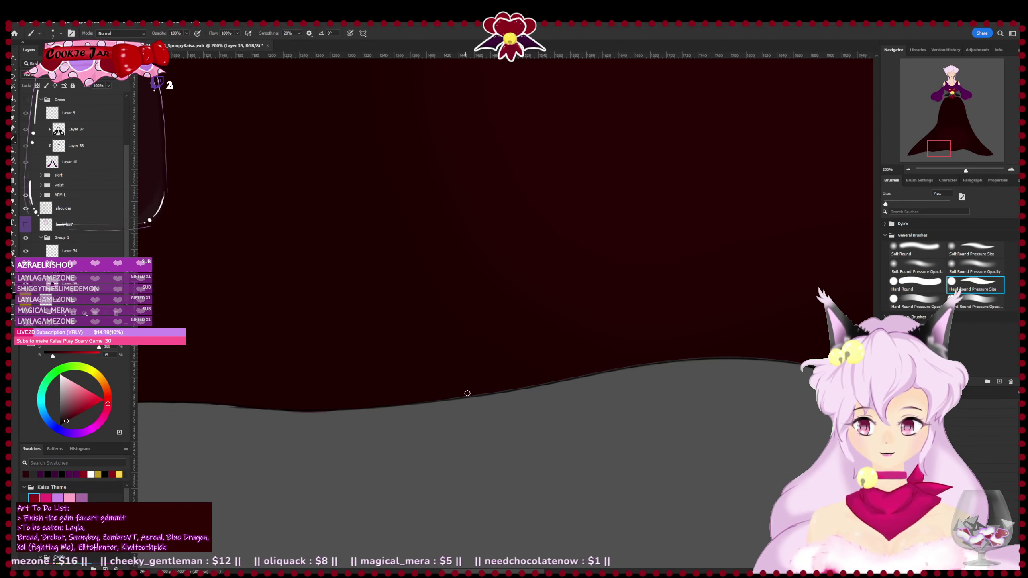
left_click_drag(659, 362, 526, 386)
left_click_drag(409, 402, 546, 384)
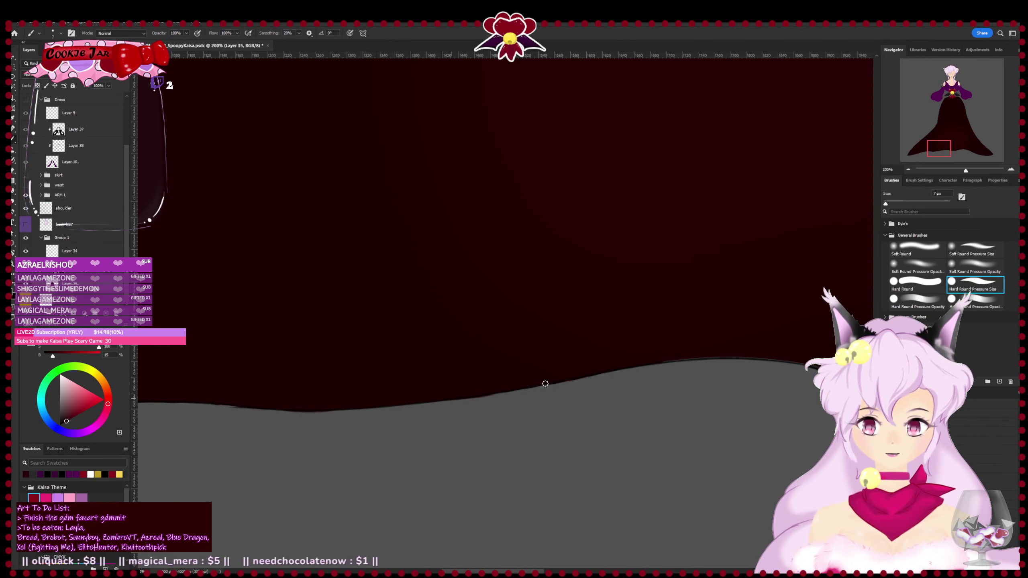
mouse_move(618, 394)
left_mouse_down()
mouse_move(441, 416)
mouse_move(508, 396)
mouse_move(605, 392)
mouse_move(560, 392)
mouse_move(691, 405)
mouse_move(528, 421)
mouse_move(475, 397)
left_mouse_up()
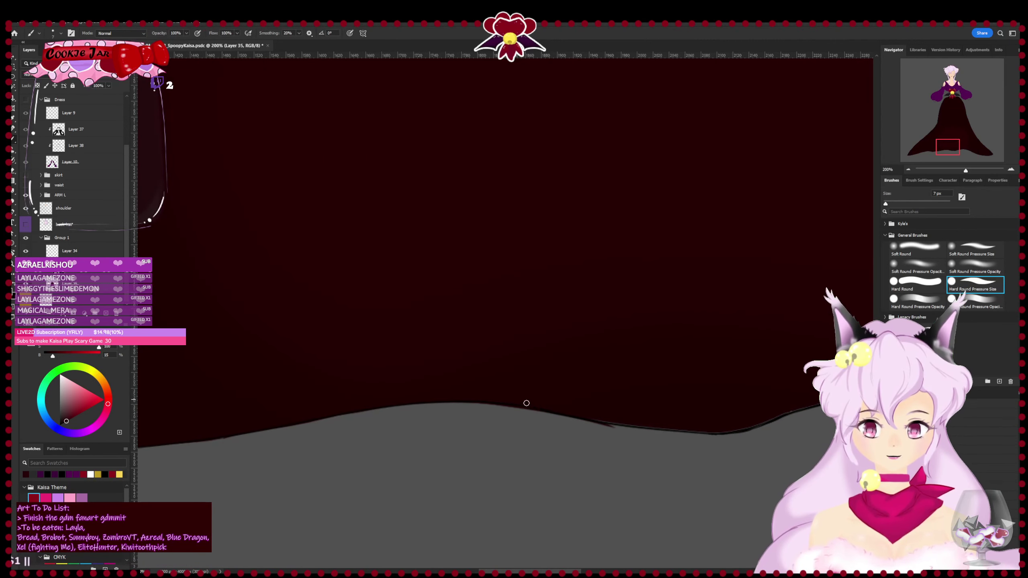
- Fill the gap along the descent from the second hem wave into the dip at the skirt's middle
left_click_drag(633, 435, 482, 422)
key("e")
key("b")
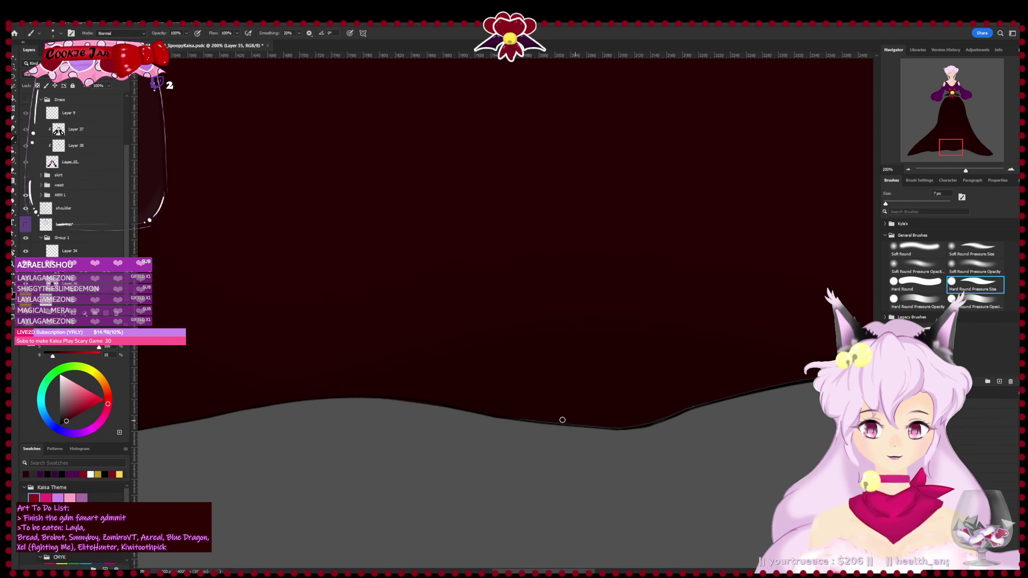
mouse_move(547, 421)
left_mouse_down()
mouse_move(650, 428)
mouse_move(422, 447)
left_mouse_up()
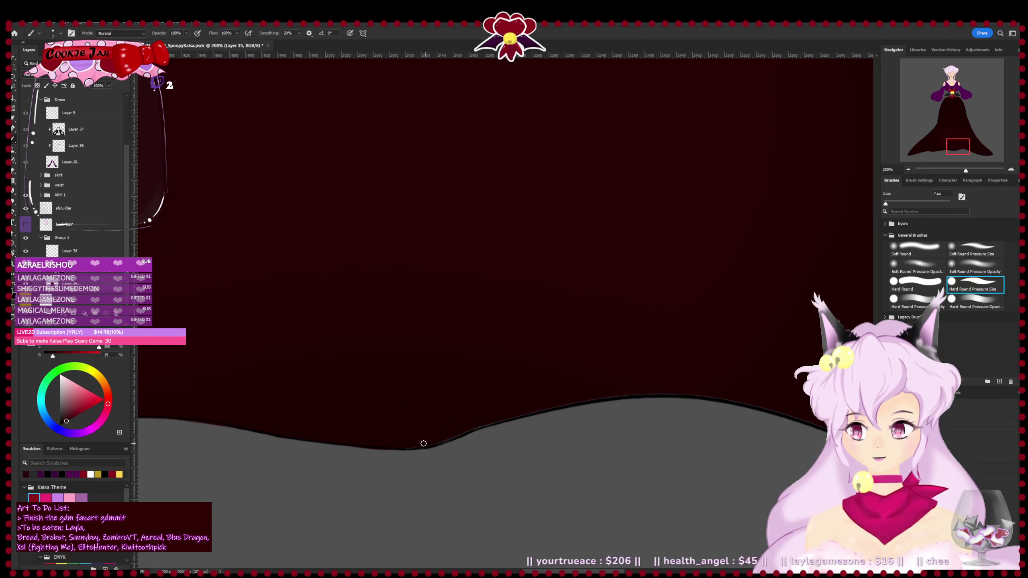
- Touch up the rise out of the middle dip and paint the fill to the outline at the third wave's crest
mouse_move(434, 446)
left_mouse_down()
mouse_move(454, 432)
mouse_move(512, 437)
mouse_move(373, 469)
left_mouse_up()
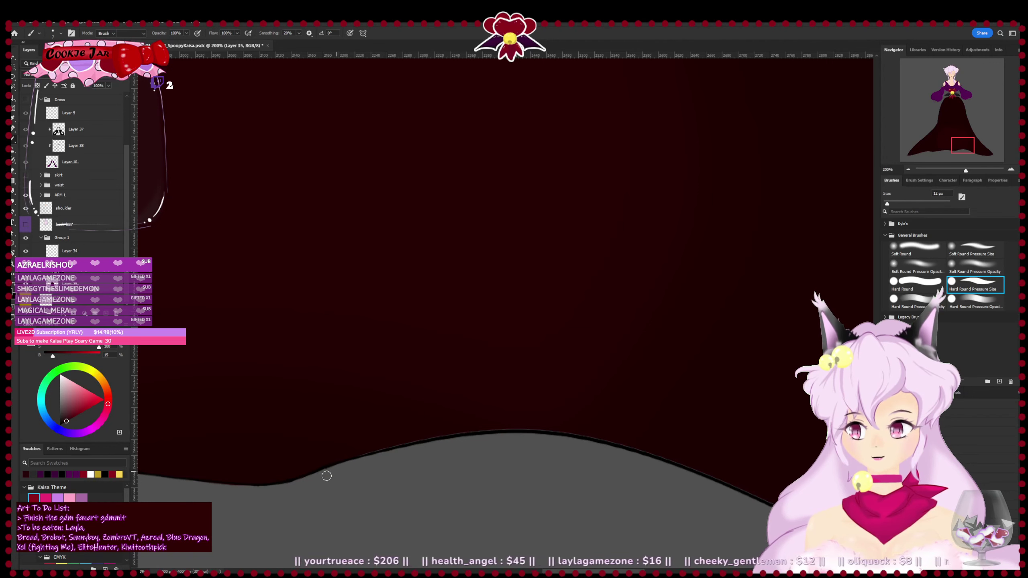
key("e")
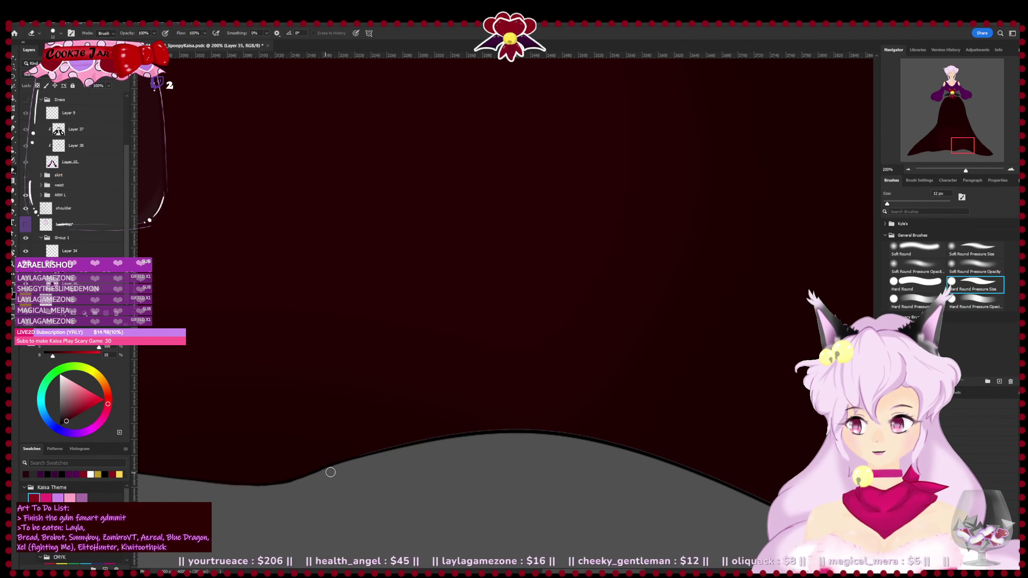
key("b")
left_click_drag(469, 433, 533, 432)
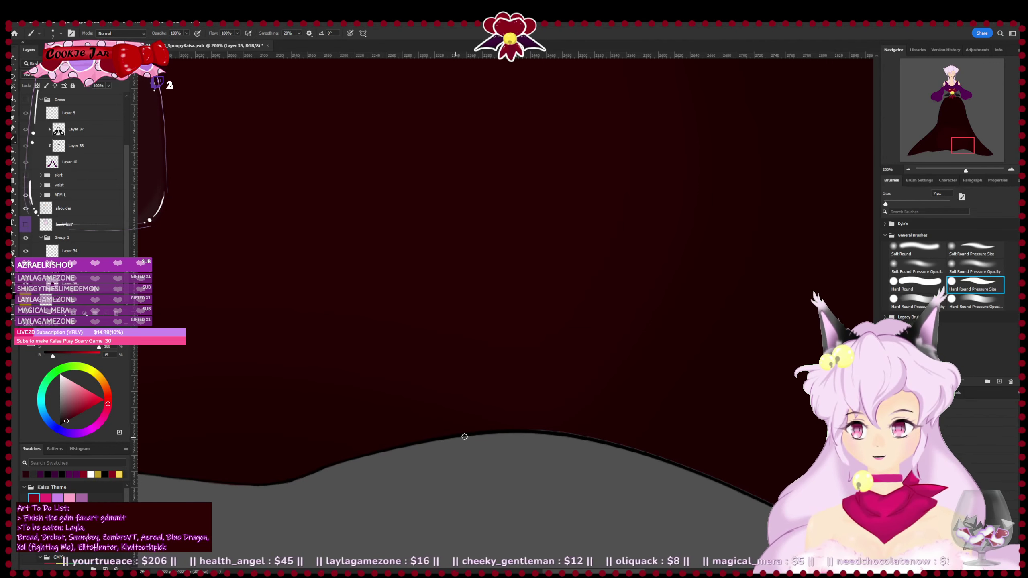
- Paint the dark red fill up to the outline along the descent from the third hem wave with the 7 px brush
key("r")
mouse_move(622, 452)
left_mouse_down()
mouse_move(395, 420)
mouse_move(328, 375)
mouse_move(586, 376)
mouse_move(553, 427)
left_mouse_up()
left_click_drag(496, 394, 514, 441)
key("b")
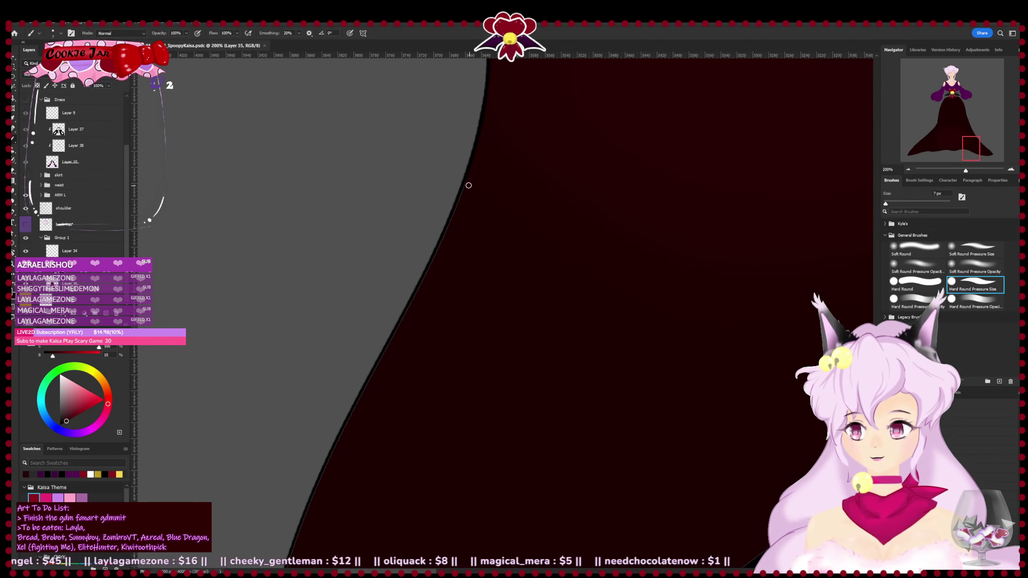
left_click_drag(468, 175, 396, 339)
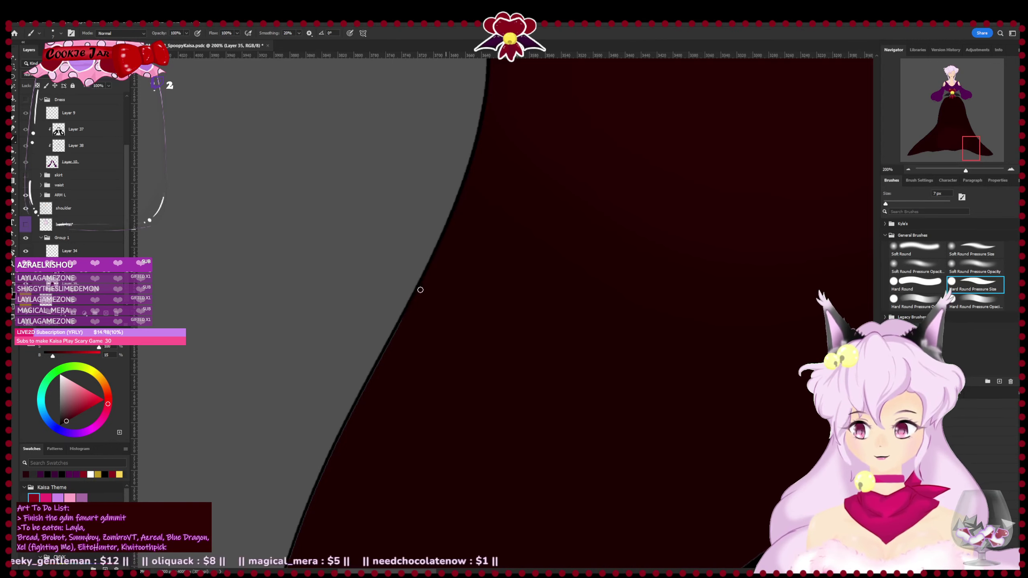
left_click_drag(369, 386, 455, 245)
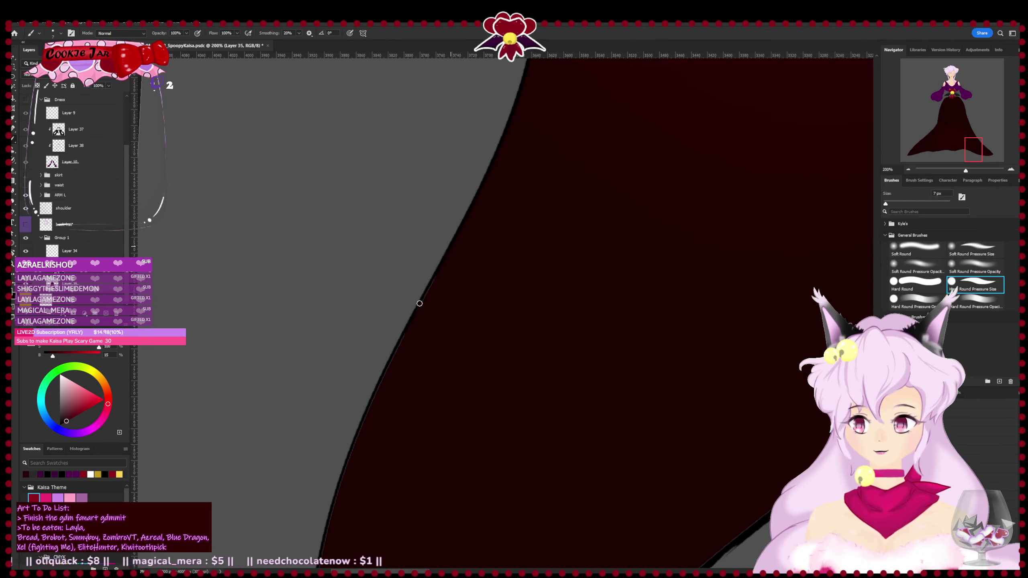
key("e")
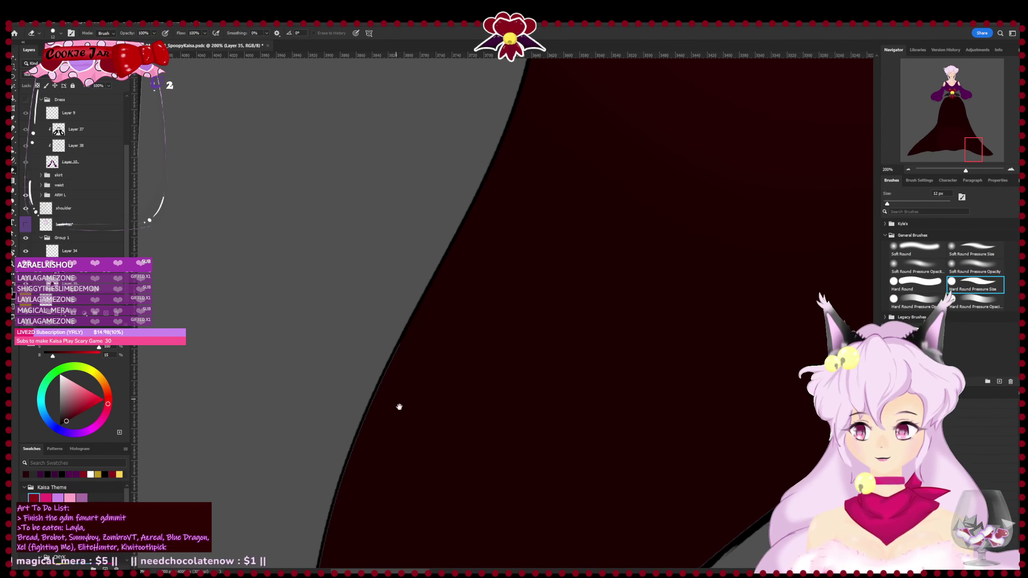
- Fill the gap along the last stretch of the hem down toward the skirt's pointed right corner
left_click_drag(399, 407, 454, 258)
key("r")
left_click_drag(524, 211, 543, 193)
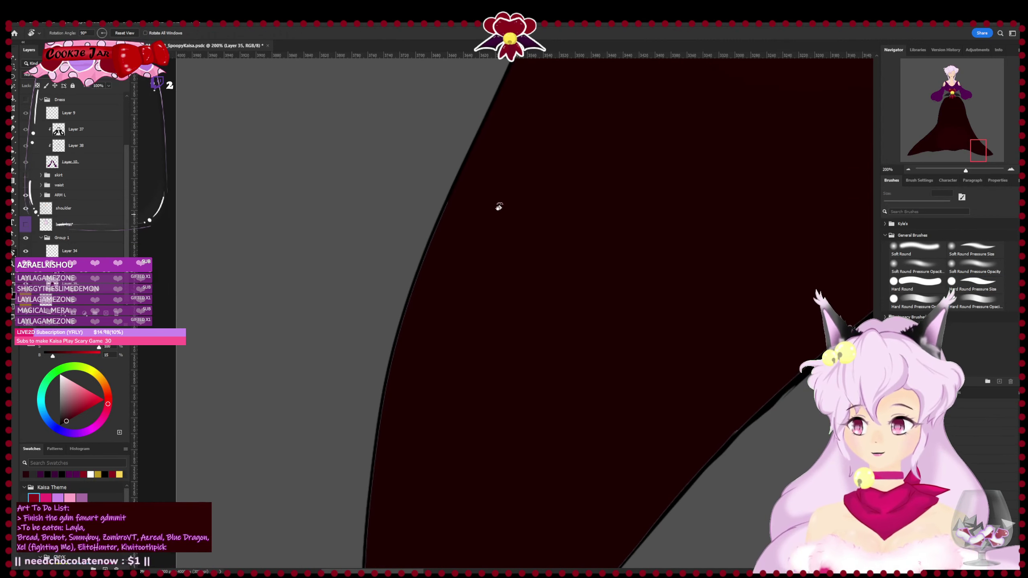
key("b")
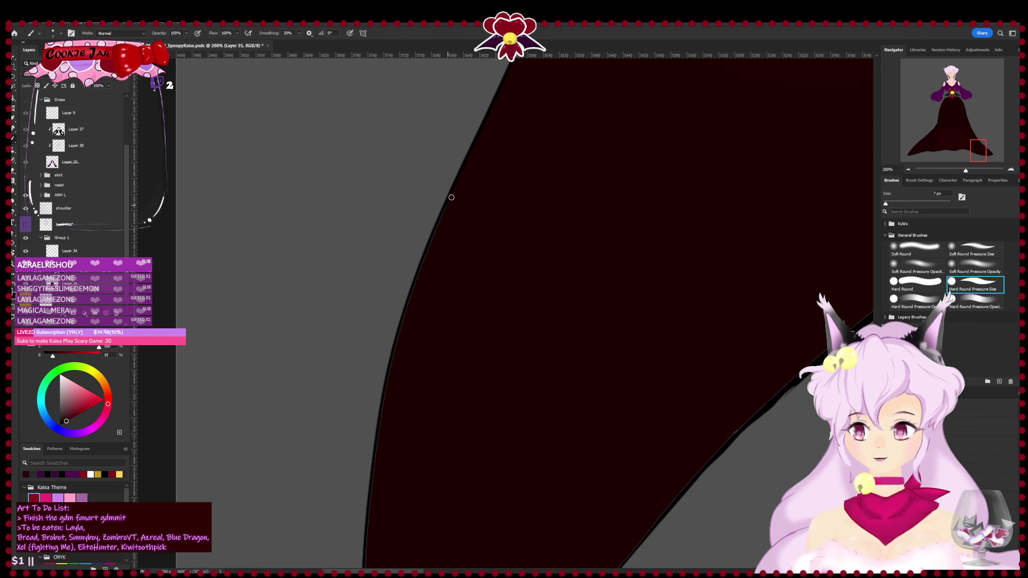
left_click_drag(445, 211, 400, 333)
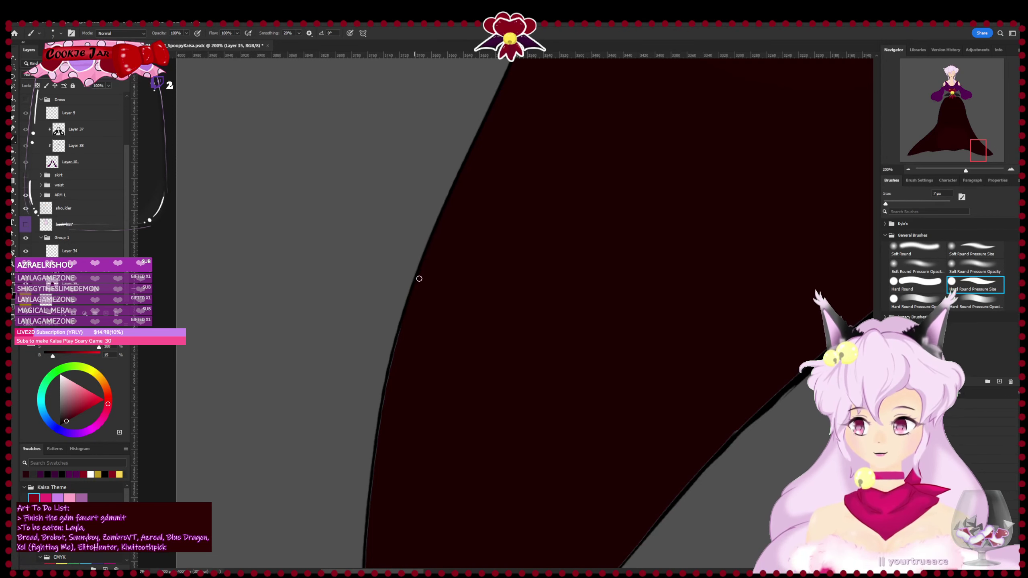
left_click_drag(392, 472, 403, 331)
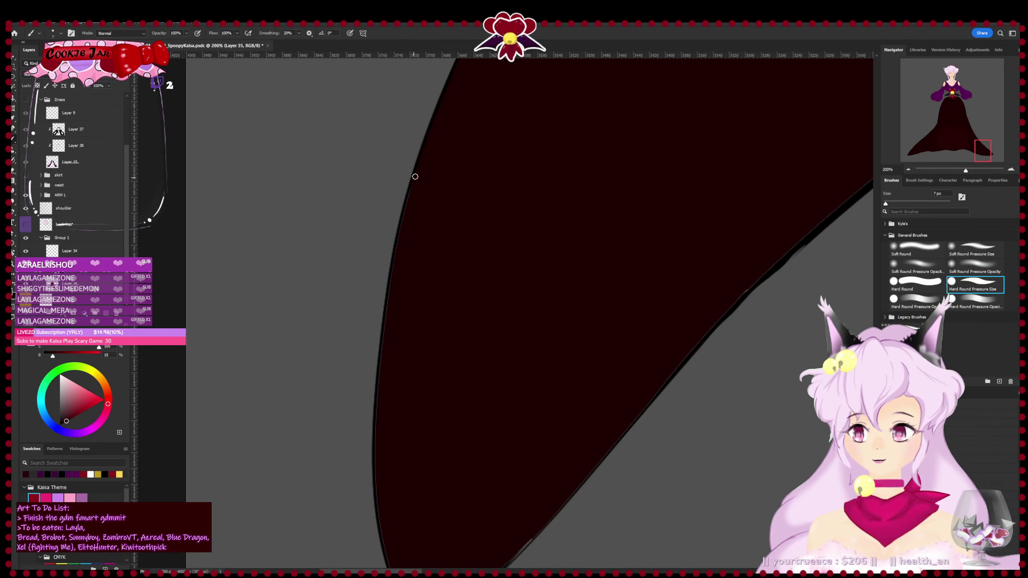
left_click_drag(388, 294, 377, 405)
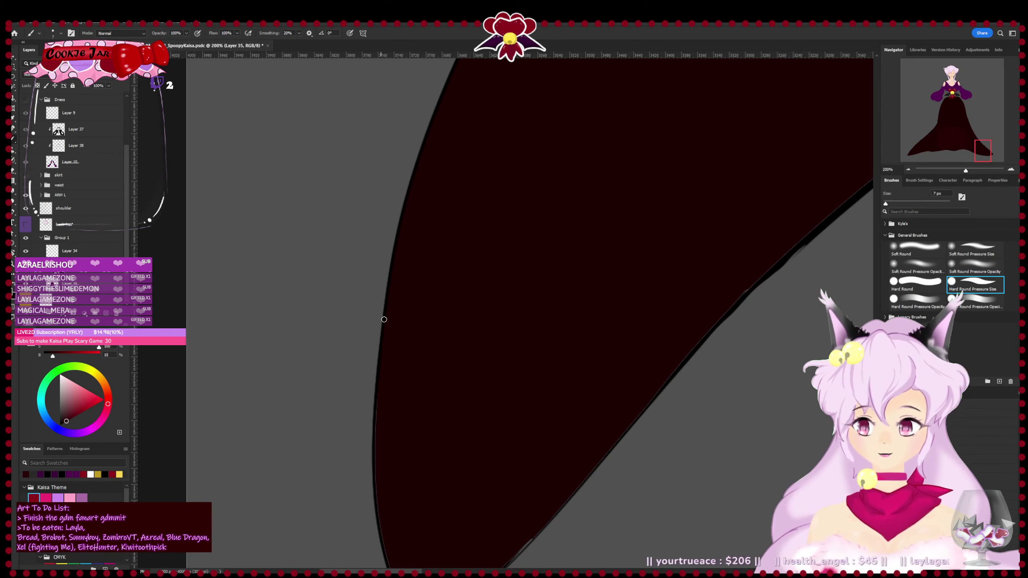
mouse_move(385, 313)
left_mouse_down()
mouse_move(378, 498)
mouse_move(368, 326)
left_mouse_up()
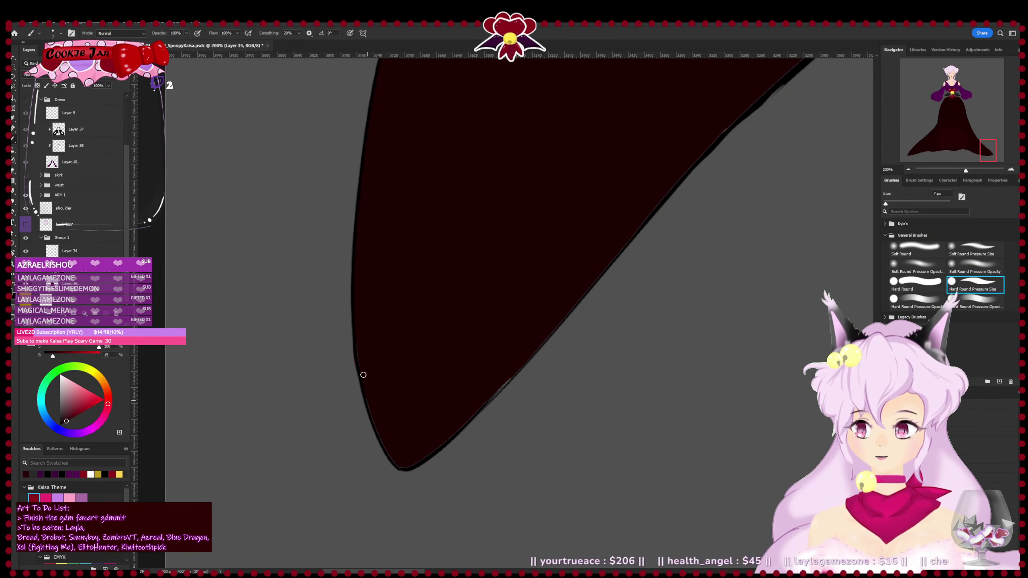
- Touch up the fill edge around the skirt's pointed corner with the eraser and brush, and save the illustration
key("e")
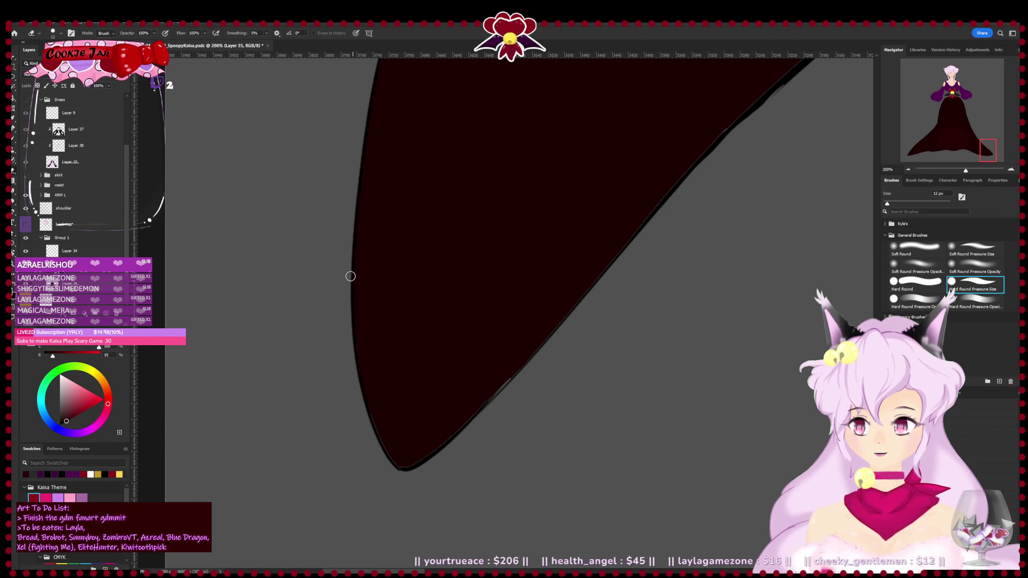
key("b")
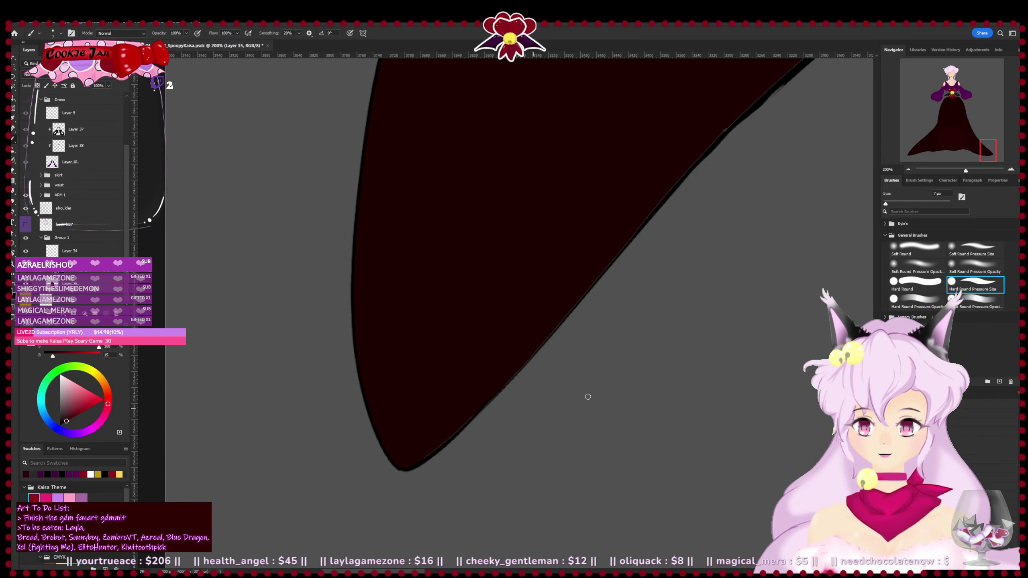
key("r")
left_click_drag(587, 395, 308, 286)
key("b")
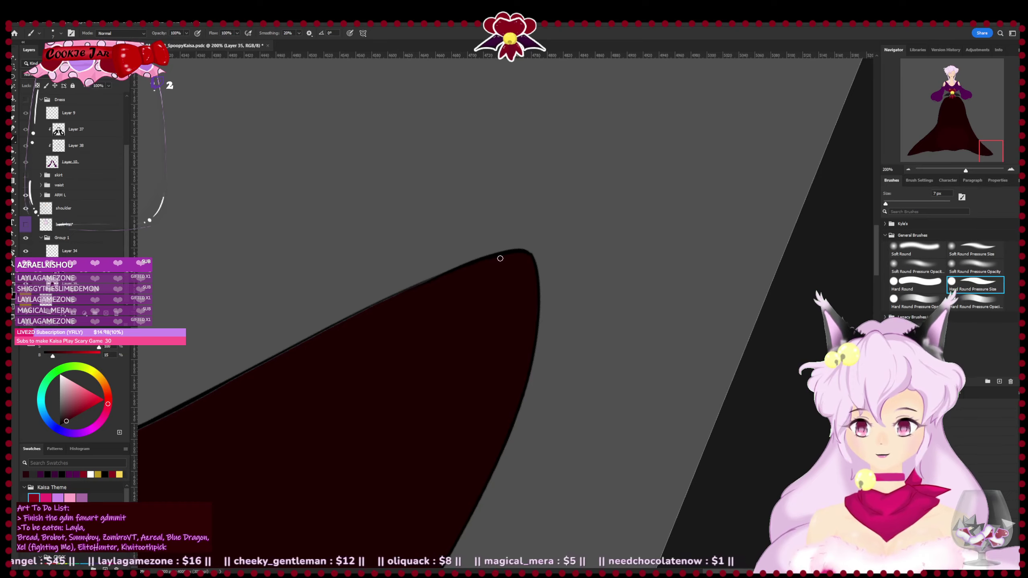
key("r")
left_click_drag(505, 287, 527, 279)
left_click_drag(386, 353, 593, 464)
left_click_drag(677, 379, 705, 330)
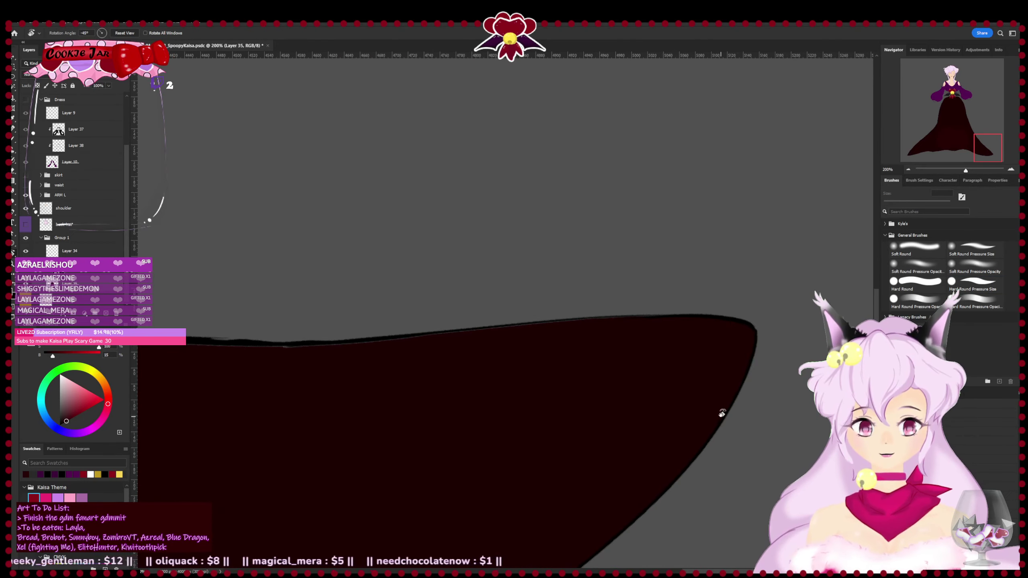
left_click_drag(721, 414, 722, 401)
key("ctrl+s")
- Paint the fill to the outline along the skirt's right side edge just above the pointed corner
key("b")
left_click_drag(546, 324, 643, 314)
left_click_drag(481, 355, 598, 353)
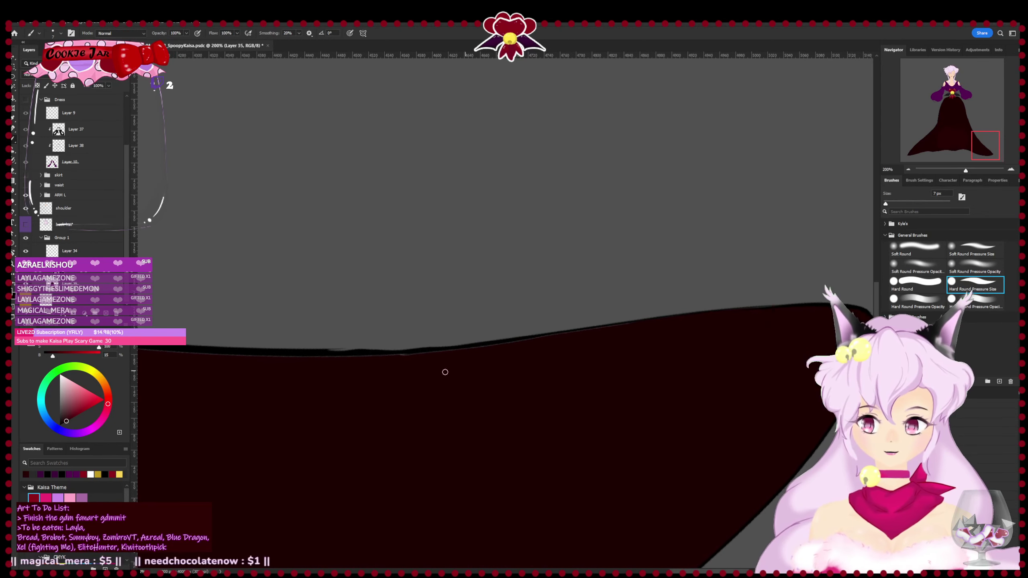
left_click_drag(372, 357, 546, 337)
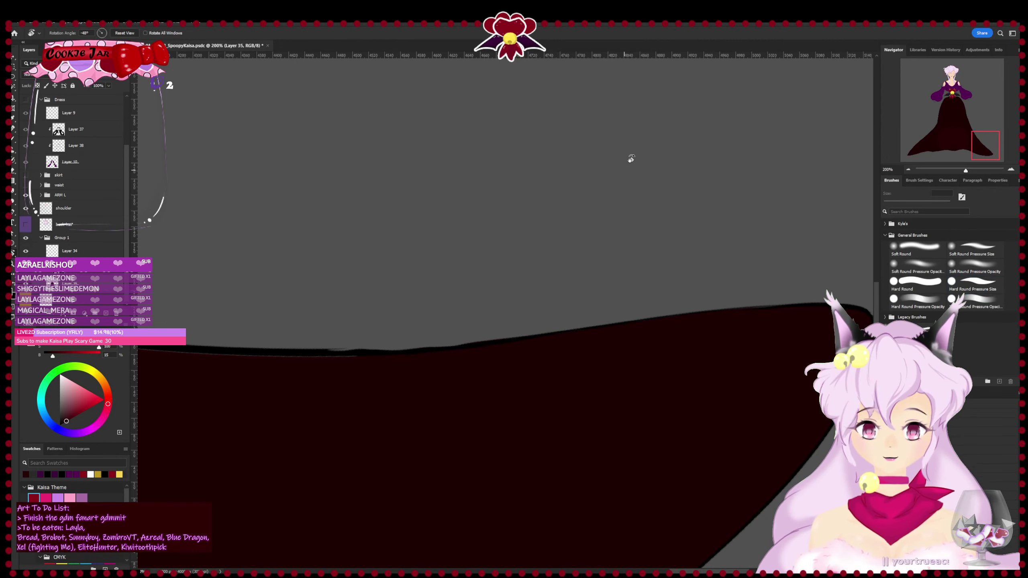
- Fill the gap under the thick outline where the skirt's right side edge begins curving upward
key("r")
left_click_drag(631, 156, 178, 443)
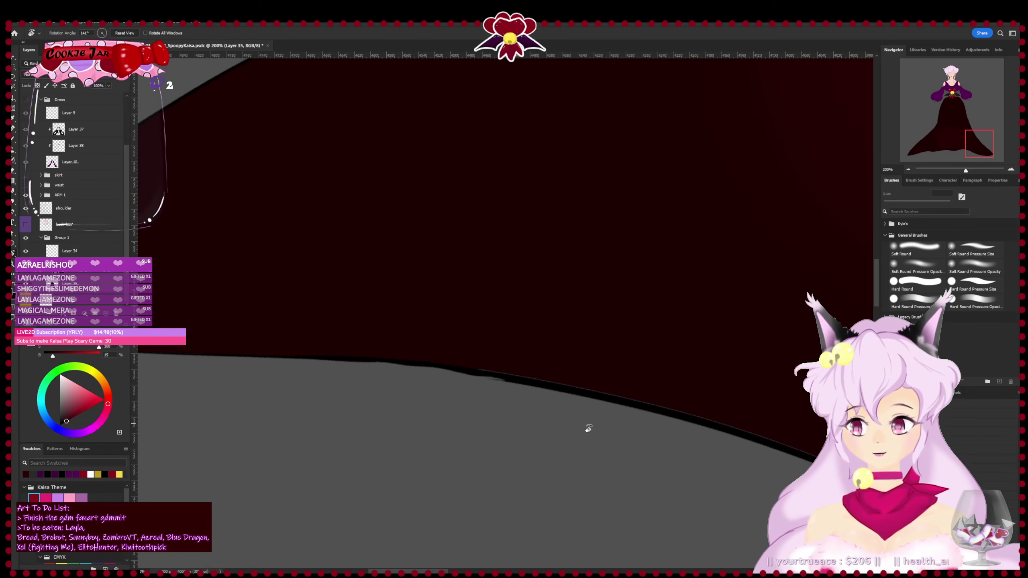
left_click_drag(620, 404, 680, 345)
mouse_move(565, 399)
left_mouse_down()
mouse_move(558, 318)
mouse_move(385, 302)
mouse_move(385, 311)
left_mouse_up()
key("b")
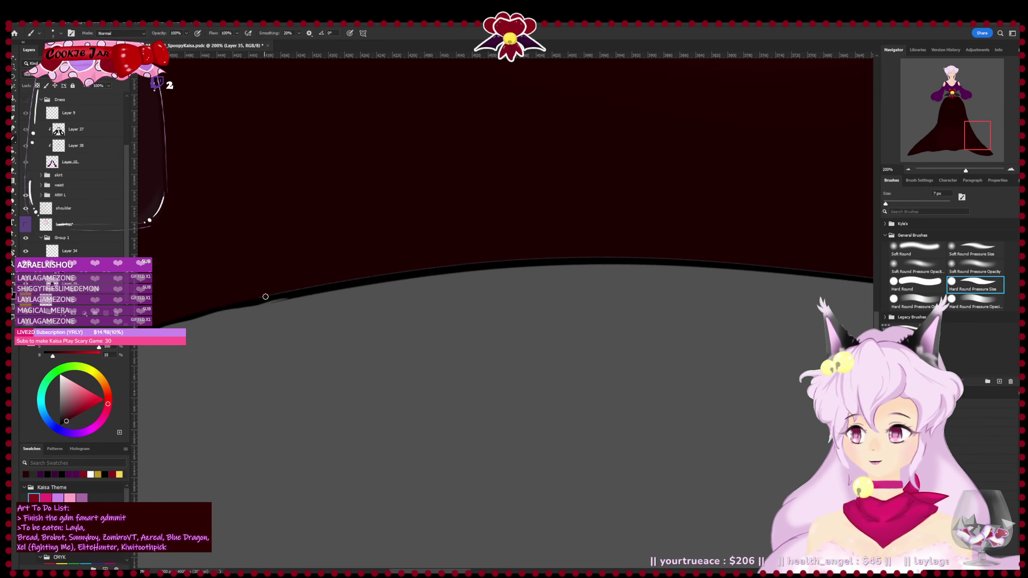
left_click_drag(261, 296, 412, 273)
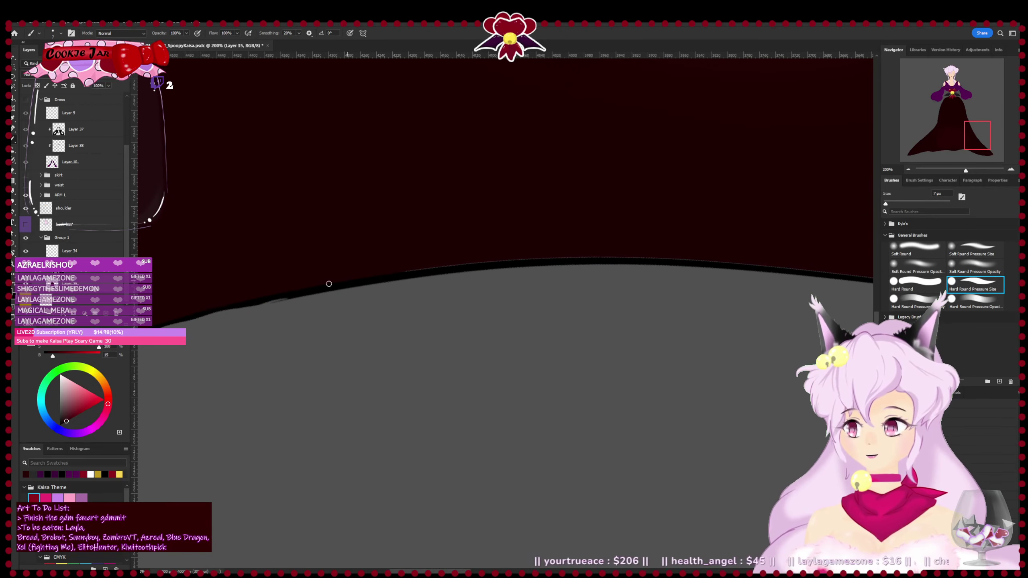
mouse_move(345, 282)
left_mouse_down()
mouse_move(523, 263)
mouse_move(505, 264)
mouse_move(747, 272)
mouse_move(537, 329)
mouse_move(647, 320)
left_mouse_up()
- Continue the fill to the outline along the middle of the curve on the skirt's right side
key("e")
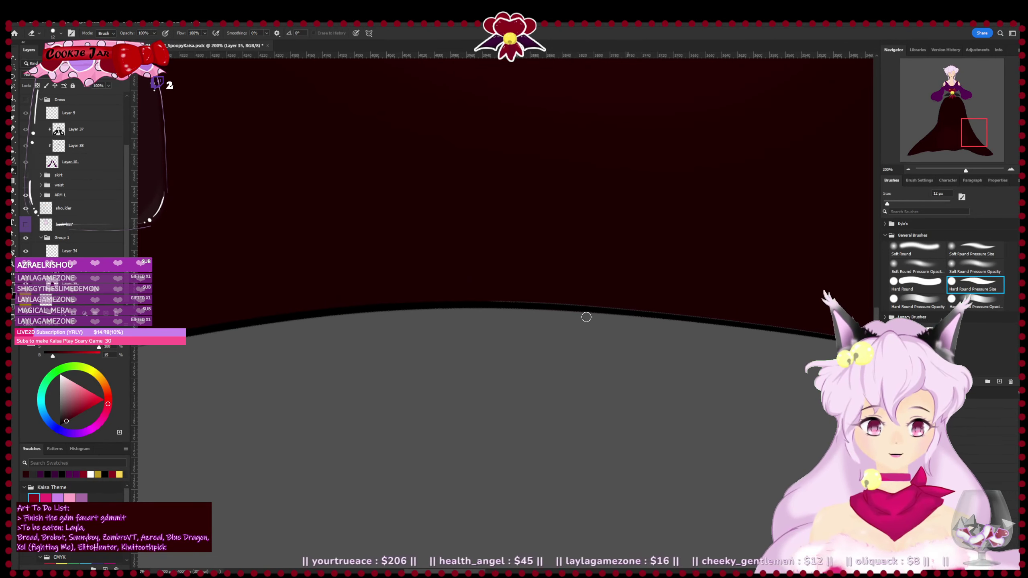
key("b")
mouse_move(486, 300)
left_mouse_down()
mouse_move(657, 305)
mouse_move(488, 299)
mouse_move(638, 306)
left_mouse_up()
mouse_move(573, 302)
left_mouse_down()
mouse_move(739, 324)
mouse_move(389, 345)
left_mouse_up()
- Paint the fill up to the outline along the right side edge just below the small fold line
key("r")
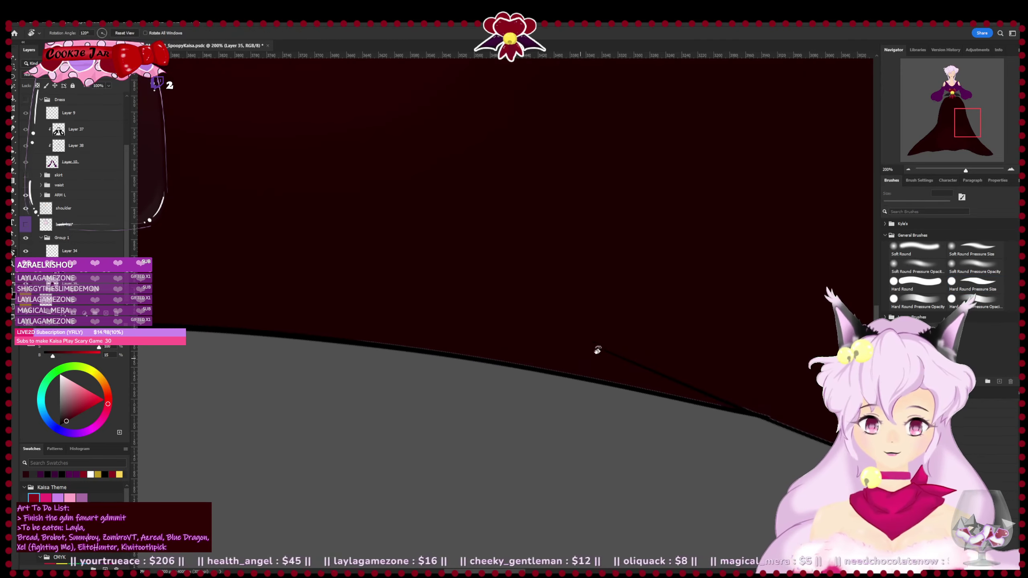
mouse_move(597, 349)
left_mouse_down()
mouse_move(576, 278)
mouse_move(592, 349)
mouse_move(509, 450)
mouse_move(448, 490)
left_mouse_up()
key("b")
left_click_drag(458, 164, 460, 254)
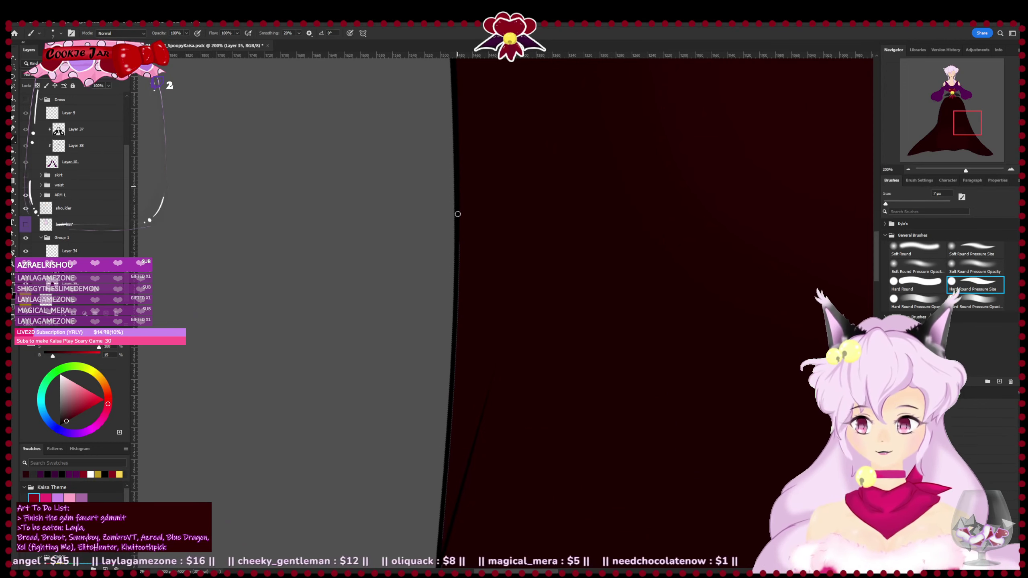
left_click_drag(457, 215, 457, 366)
left_click_drag(459, 275, 460, 433)
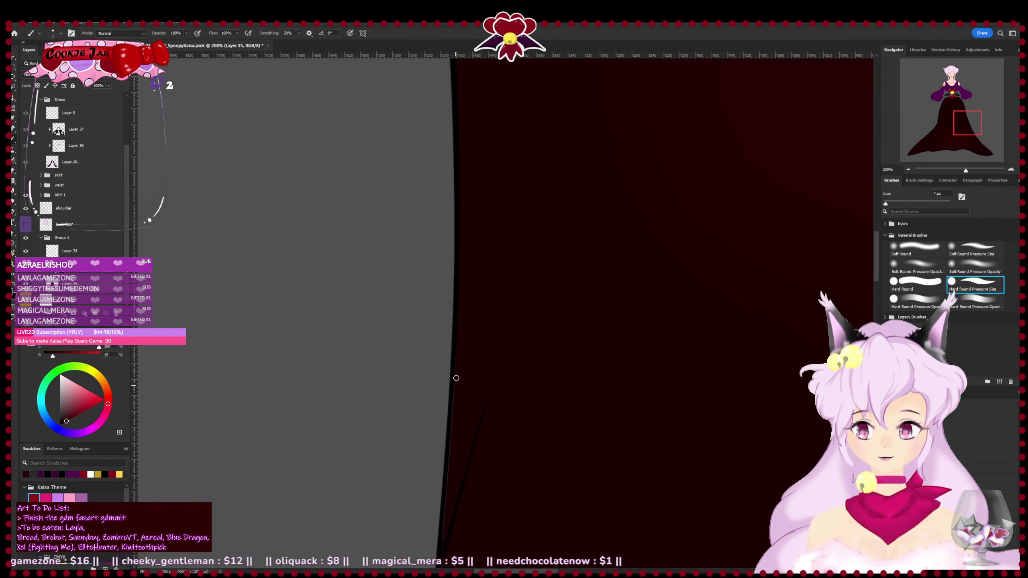
mouse_move(456, 386)
left_mouse_down()
mouse_move(457, 488)
mouse_move(459, 278)
left_mouse_up()
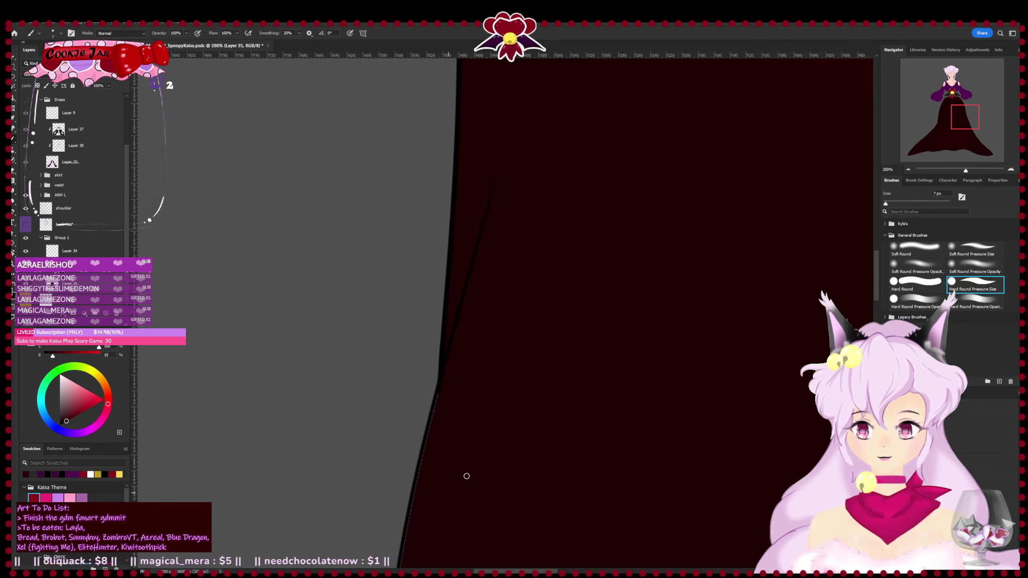
- Fill the gap along the right side edge from the small fold line up toward the hip
left_click_drag(466, 475, 514, 242)
left_click_drag(485, 183, 473, 210)
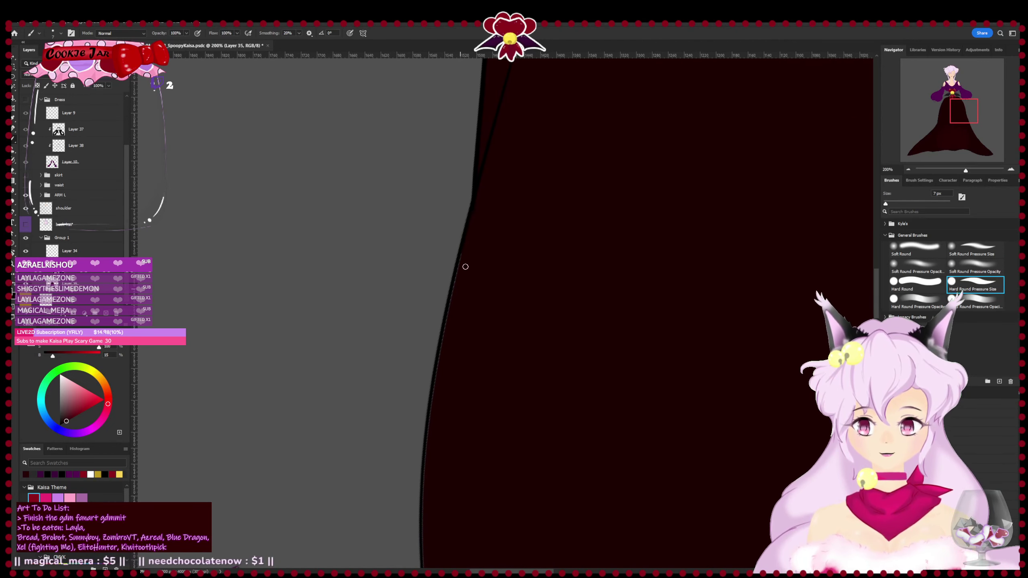
mouse_move(456, 276)
left_mouse_down()
mouse_move(434, 435)
mouse_move(452, 290)
mouse_move(428, 431)
left_mouse_up()
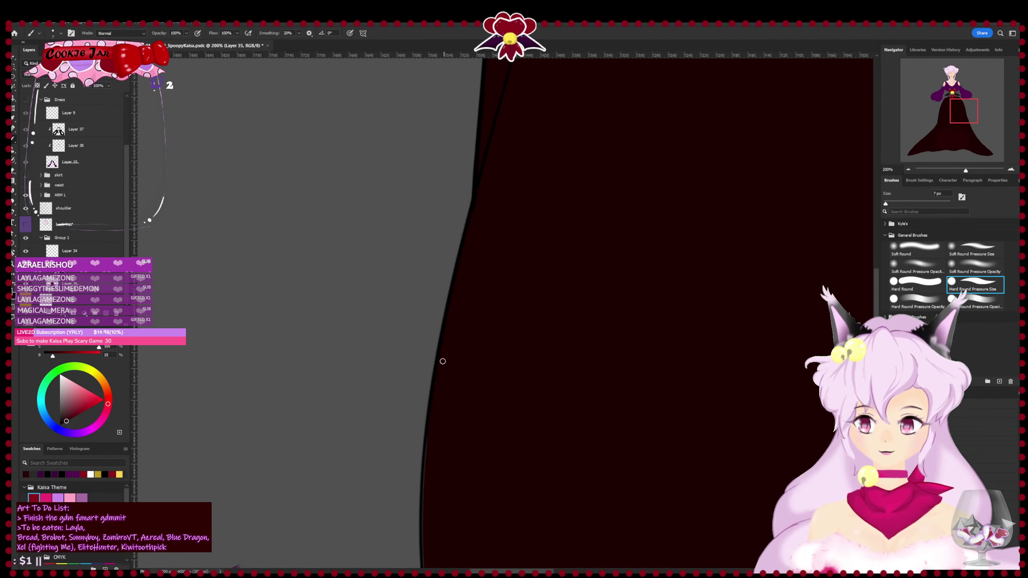
key("r")
left_click_drag(607, 284, 712, 466)
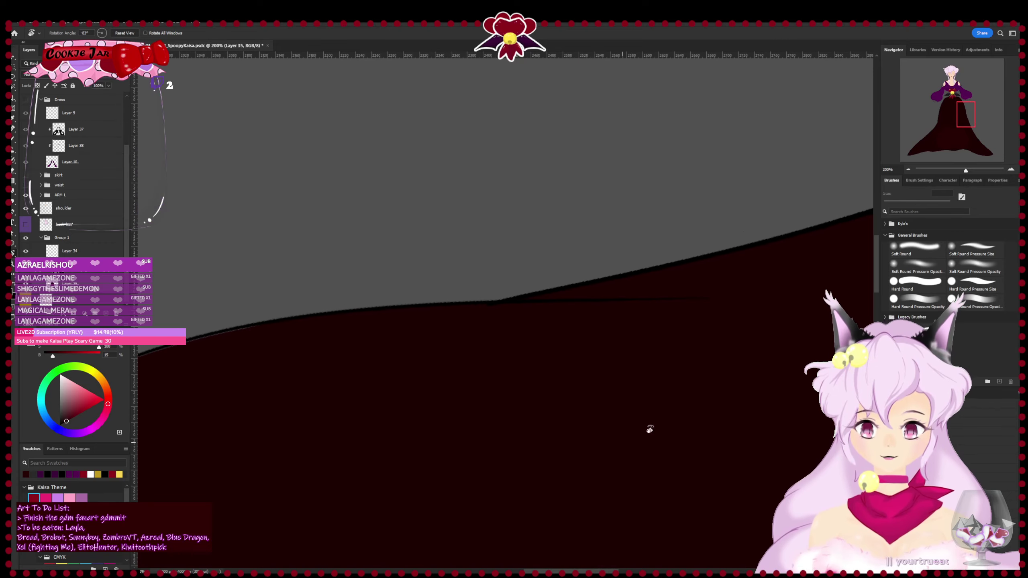
mouse_move(650, 429)
left_mouse_down()
mouse_move(629, 230)
mouse_move(532, 227)
mouse_move(542, 229)
left_mouse_up()
key("e")
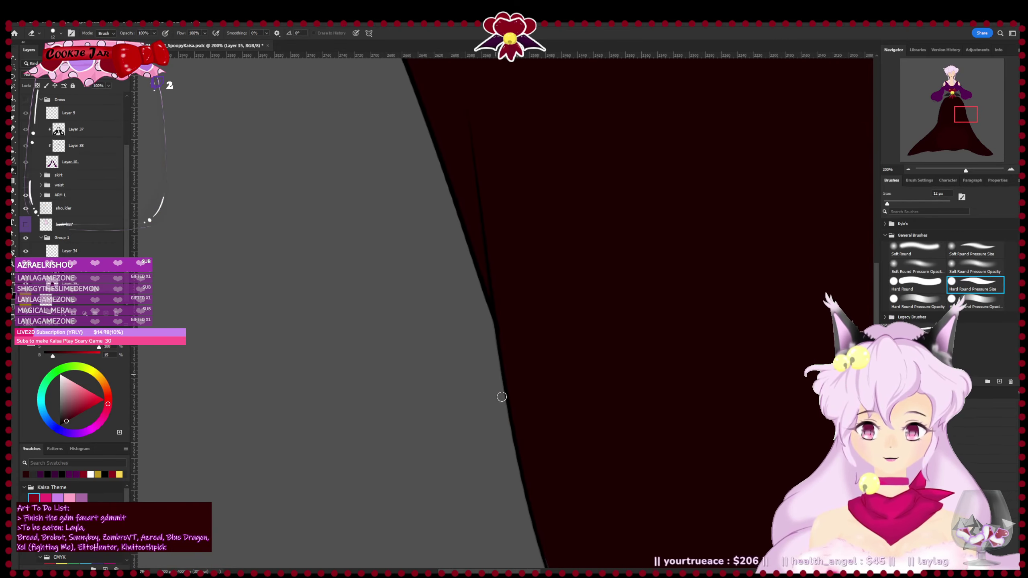
- Paint the fill to the outline along the hip curve up to the waist, and save the illustration
key("r")
mouse_move(502, 396)
left_mouse_down()
mouse_move(441, 257)
mouse_move(645, 338)
mouse_move(613, 179)
mouse_move(633, 219)
mouse_move(493, 252)
mouse_move(578, 233)
left_mouse_up()
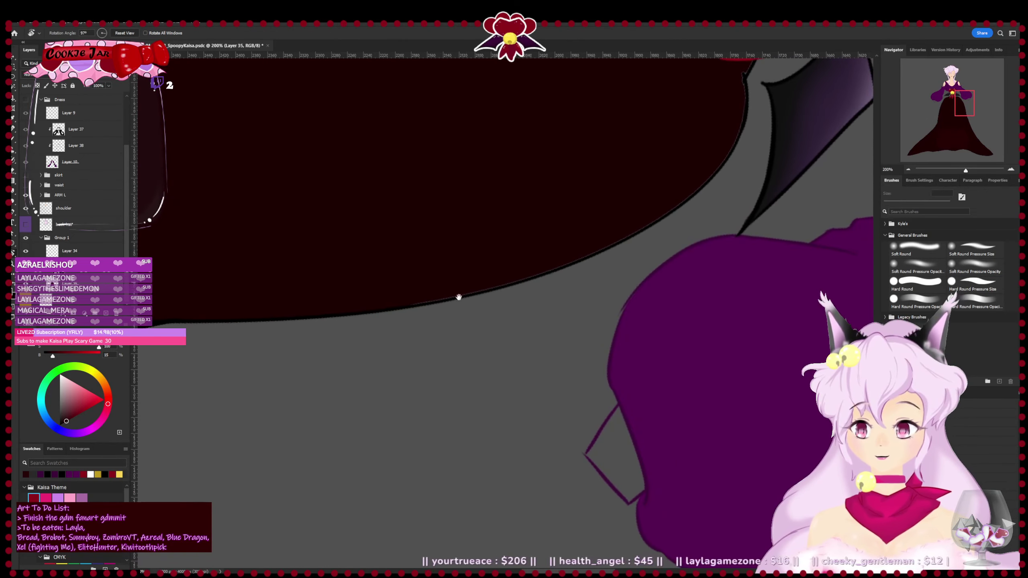
key("b")
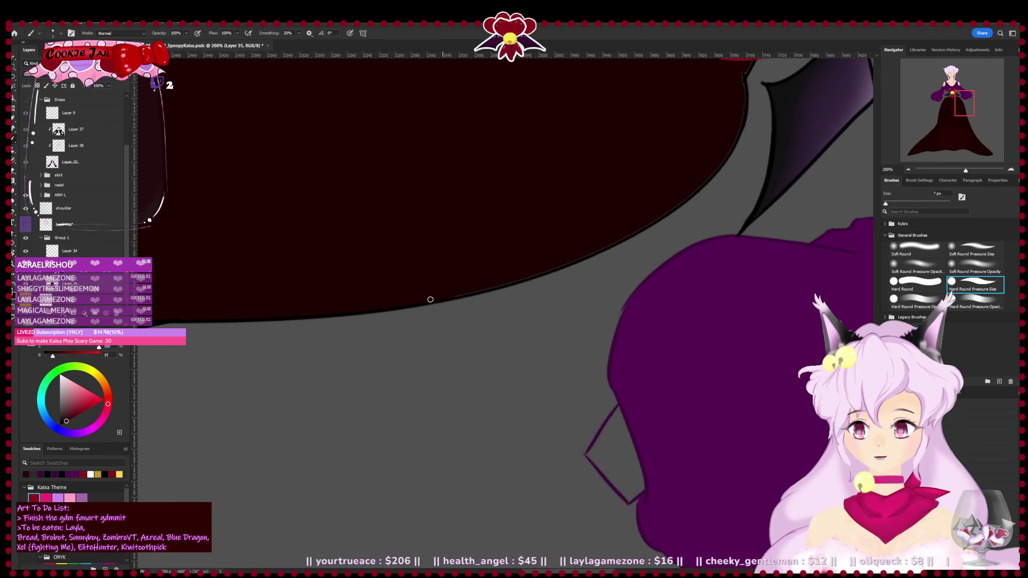
left_click_drag(442, 298, 549, 268)
left_click_drag(726, 175, 703, 213)
left_click_drag(728, 106, 727, 102)
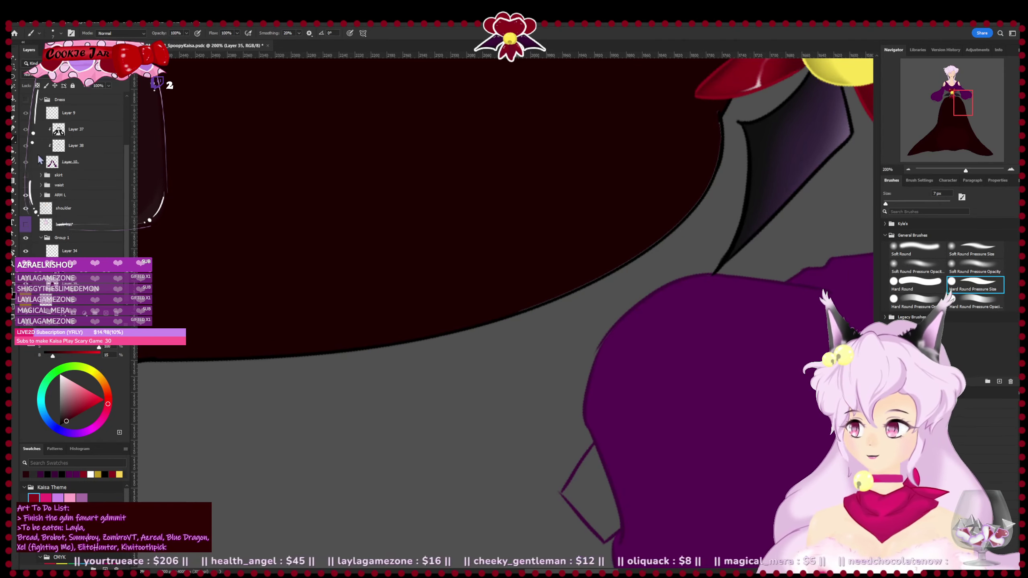
key("ctrl+s")
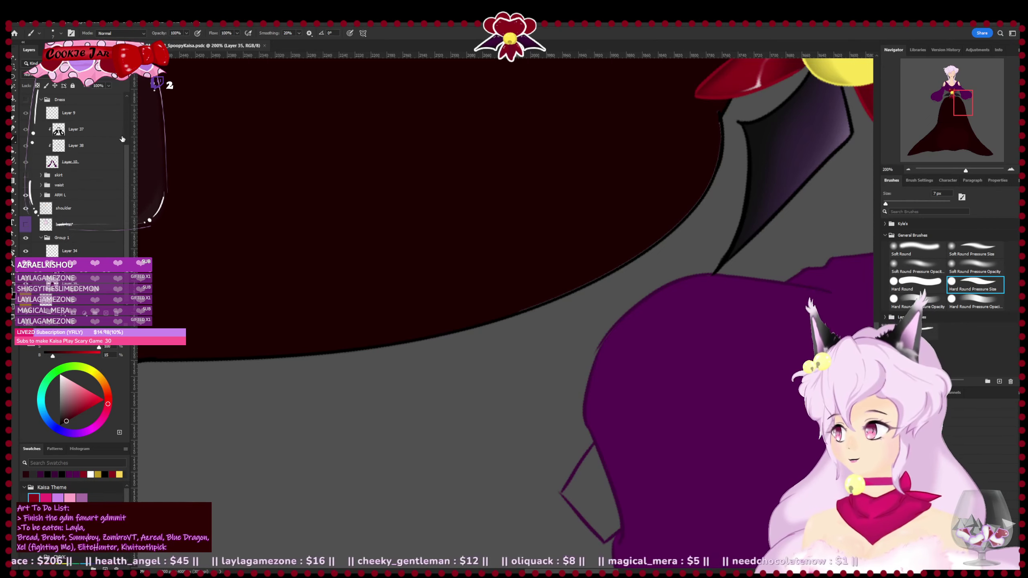
- Paint the very dark red fill up to the outline along the upper right hip curve, beside the notch at the skirt's waist
left_click_drag(124, 160, 45, 127)
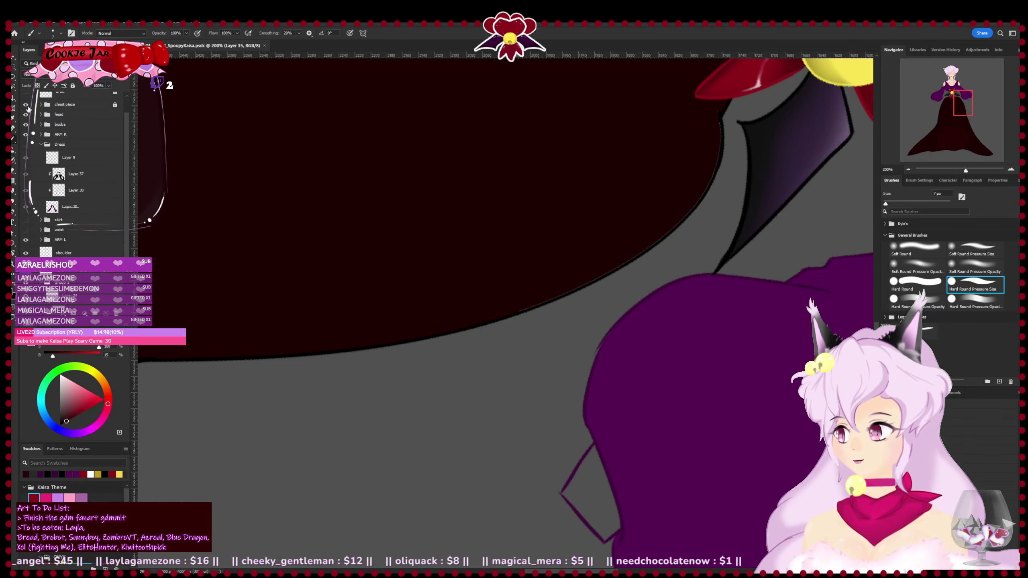
key("r")
mouse_move(734, 356)
left_mouse_down()
mouse_move(601, 138)
mouse_move(419, 259)
left_mouse_up()
left_click_drag(459, 341, 514, 300)
key("b")
left_click_drag(371, 271, 487, 262)
left_click_drag(422, 266, 533, 264)
left_click_drag(507, 262, 549, 267)
left_click_drag(496, 262, 537, 268)
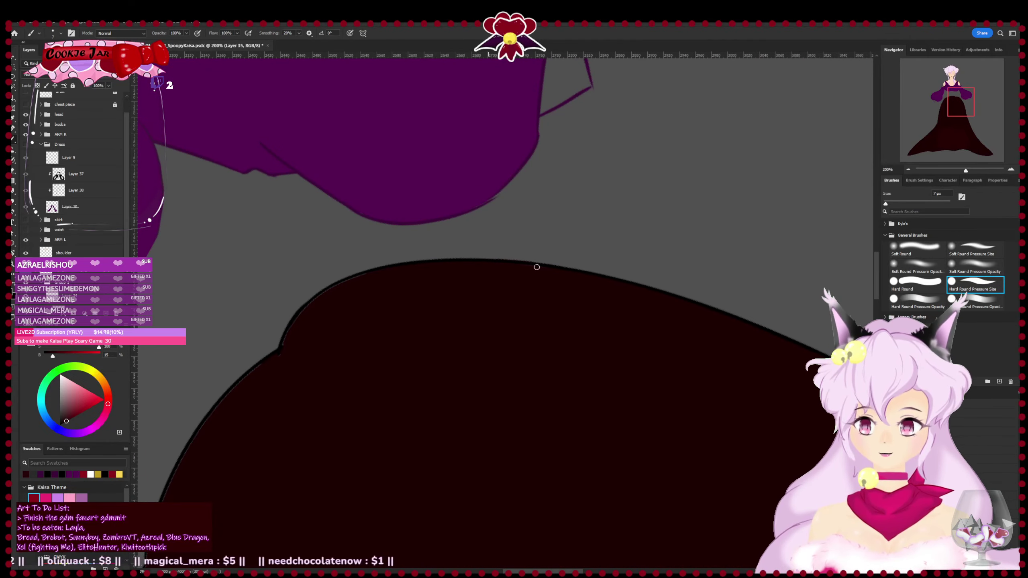
- Continue the fill to the outline around the waist notch and along the skirt's top edge, and save the illustration
left_click_drag(464, 280, 494, 239)
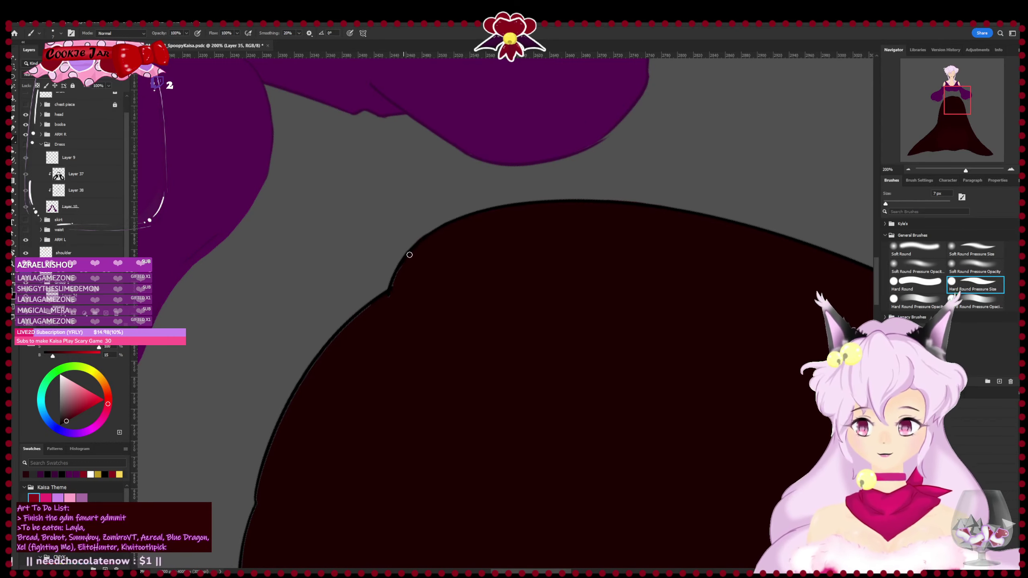
left_click_drag(382, 381, 494, 276)
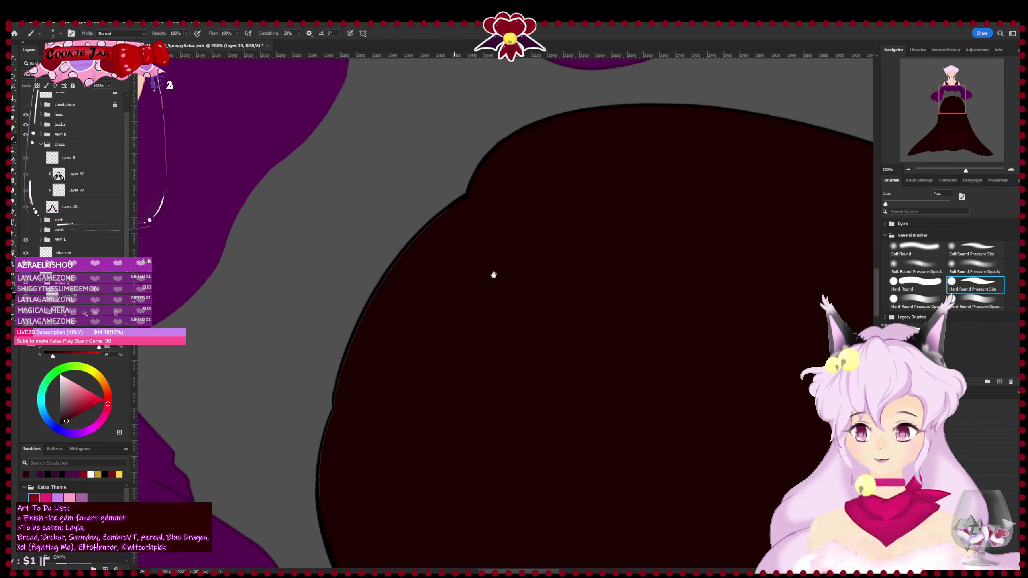
left_click_drag(380, 434, 378, 435)
left_click_drag(483, 296, 442, 342)
key("e")
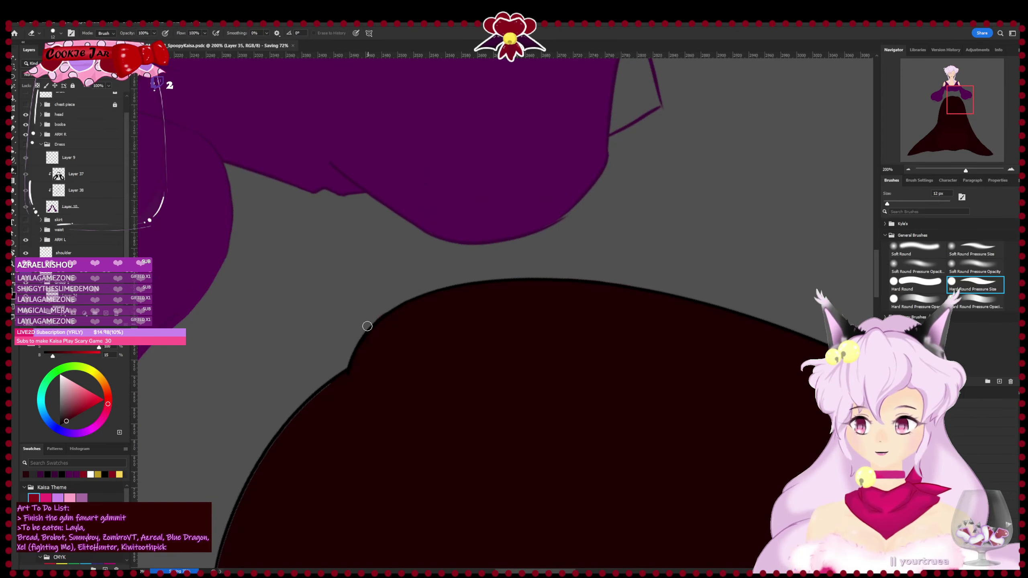
key("r")
mouse_move(427, 289)
left_mouse_down()
mouse_move(628, 307)
mouse_move(480, 473)
mouse_move(601, 267)
mouse_move(507, 259)
mouse_move(414, 292)
left_mouse_up()
key("b")
mouse_move(368, 327)
left_mouse_down()
mouse_move(470, 289)
mouse_move(441, 297)
mouse_move(524, 282)
mouse_move(589, 290)
mouse_move(537, 388)
mouse_move(687, 281)
left_mouse_up()
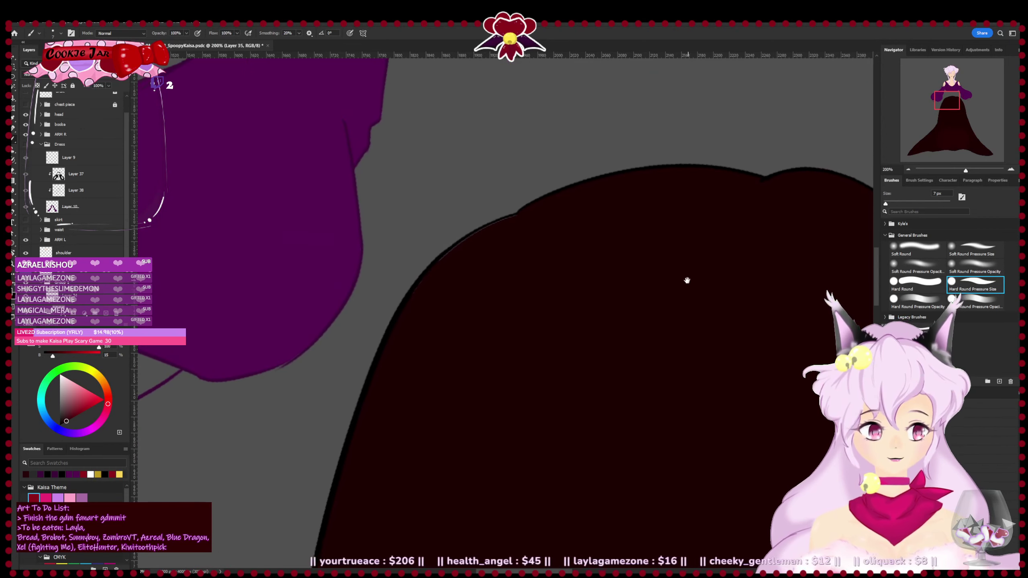
- Fill the remaining gap inside the outline along the left curve of the skirt's waist
left_click_drag(420, 319, 489, 319)
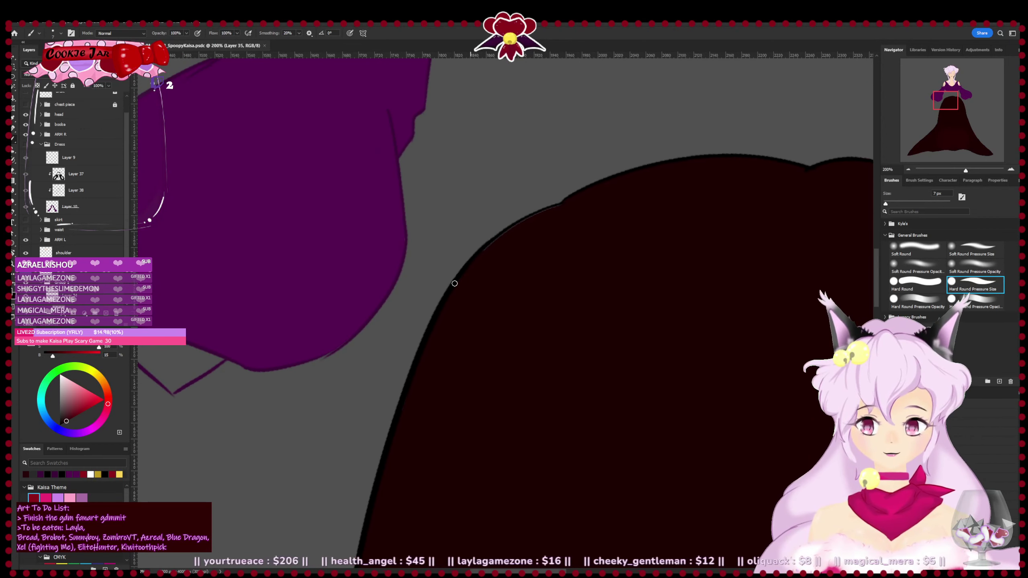
left_click_drag(455, 284, 528, 223)
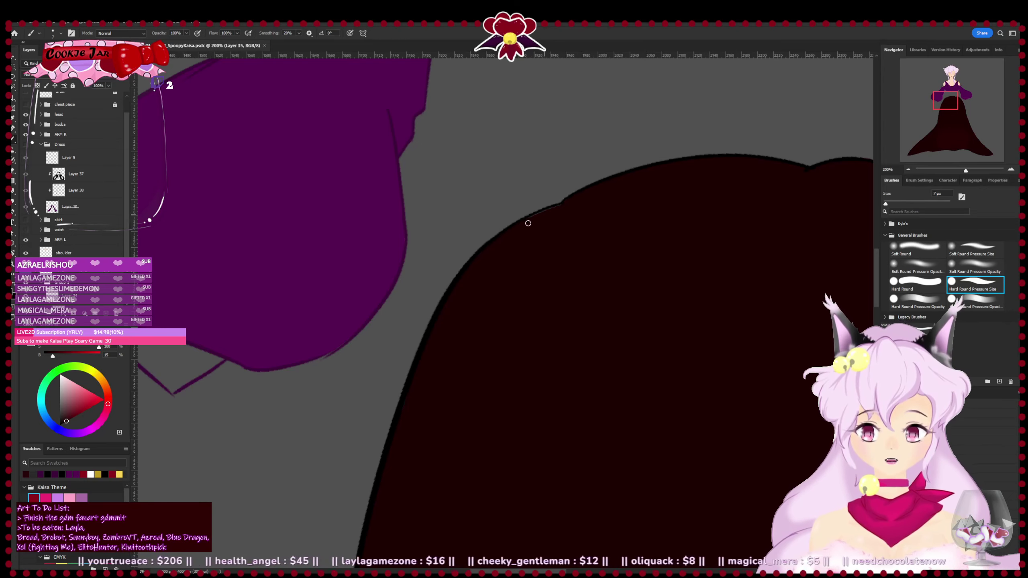
left_click_drag(608, 324, 502, 398)
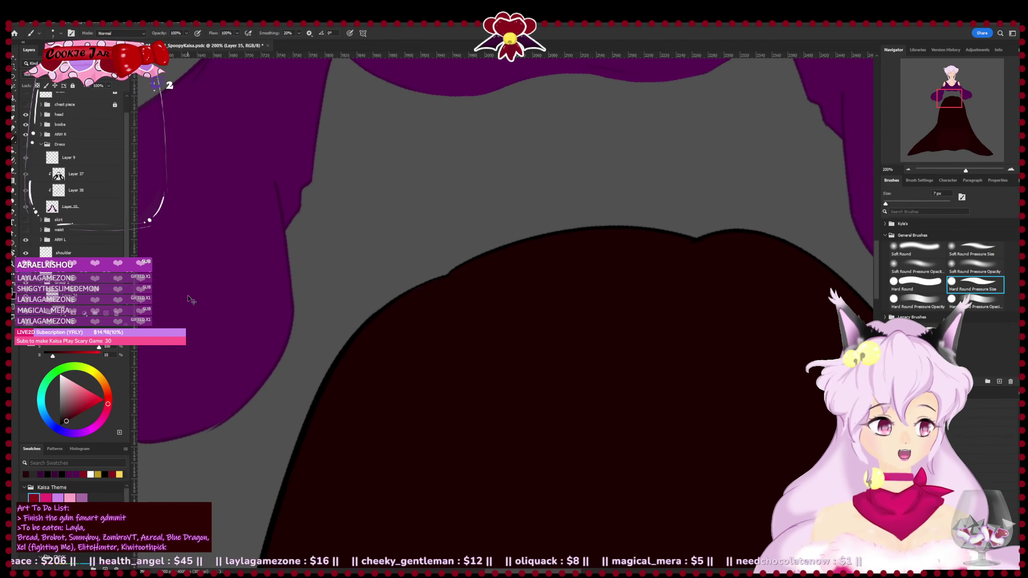
- Examine the back skirt's fill and edges, both close up and as part of the whole figure
key("ctrl+minus")
key("ctrl+minus")
key("ctrl+minus")
key("ctrl+minus")
key("r")
left_click_drag(751, 348, 753, 381)
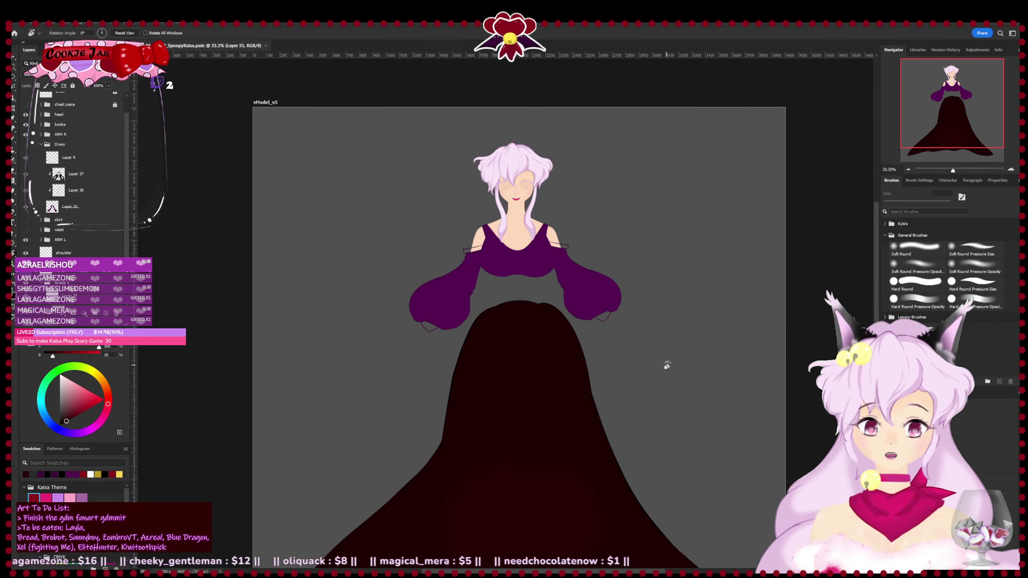
key("ctrl+plus")
key("ctrl+plus")
key("ctrl+plus")
left_click_drag(394, 464, 356, 298)
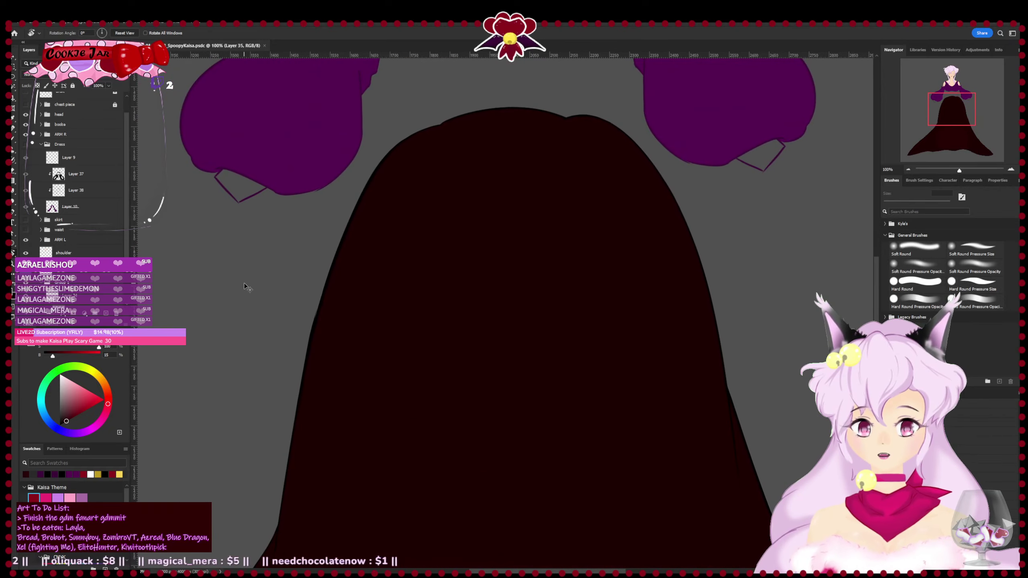
key("ctrl+minus")
key("ctrl+minus")
key("ctrl+minus")
key("ctrl+minus")
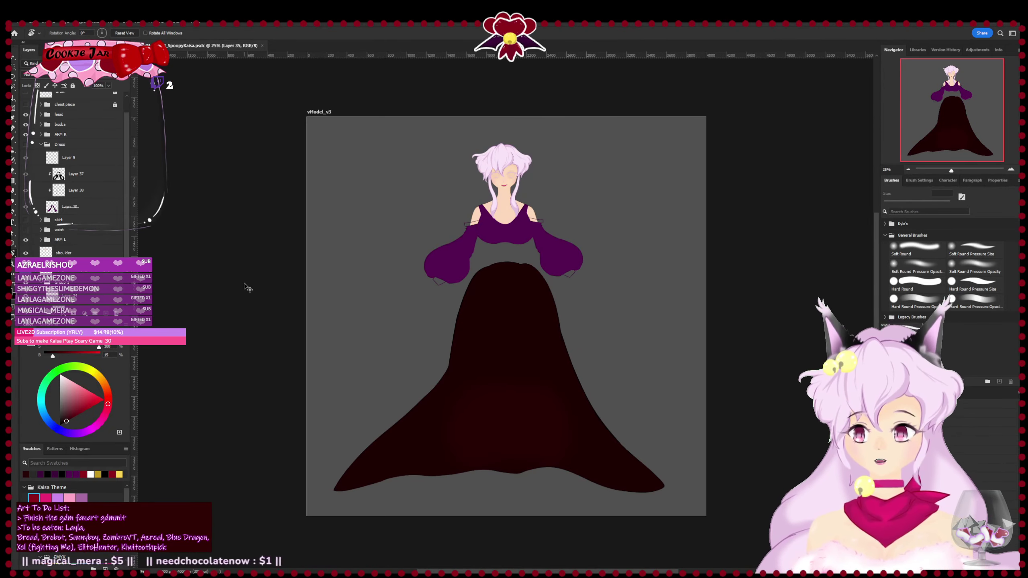
- Make the Dress and chest piece groups visible again
left_click(26, 145)
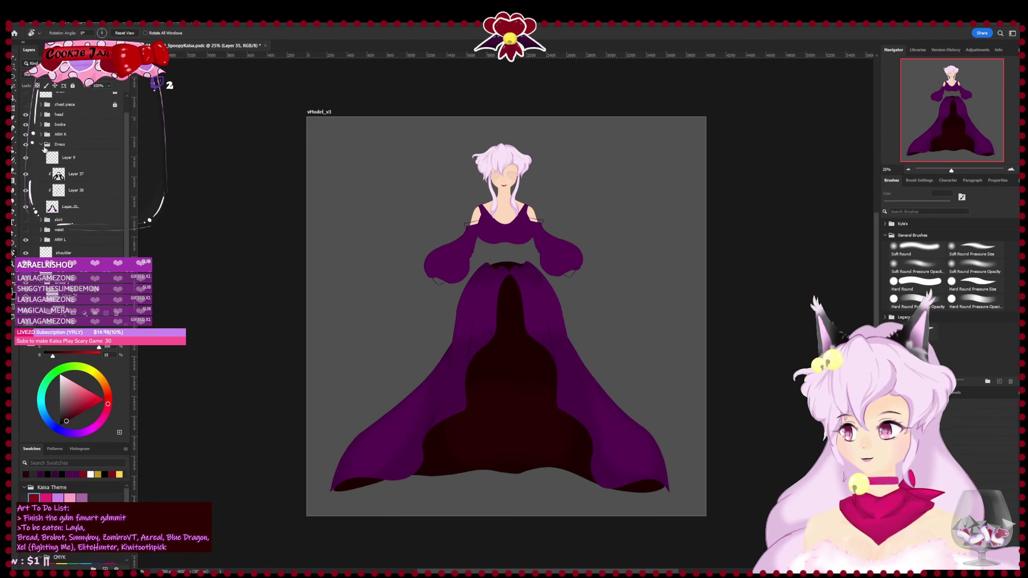
left_click(26, 104)
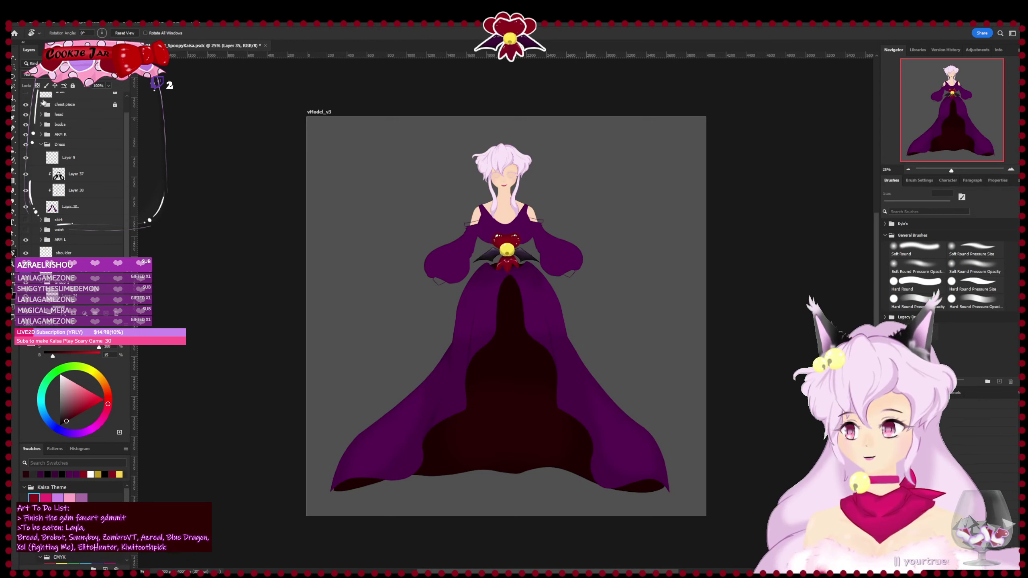
scroll(32, 116, "up", 1)
scroll(33, 115, "down", 2)
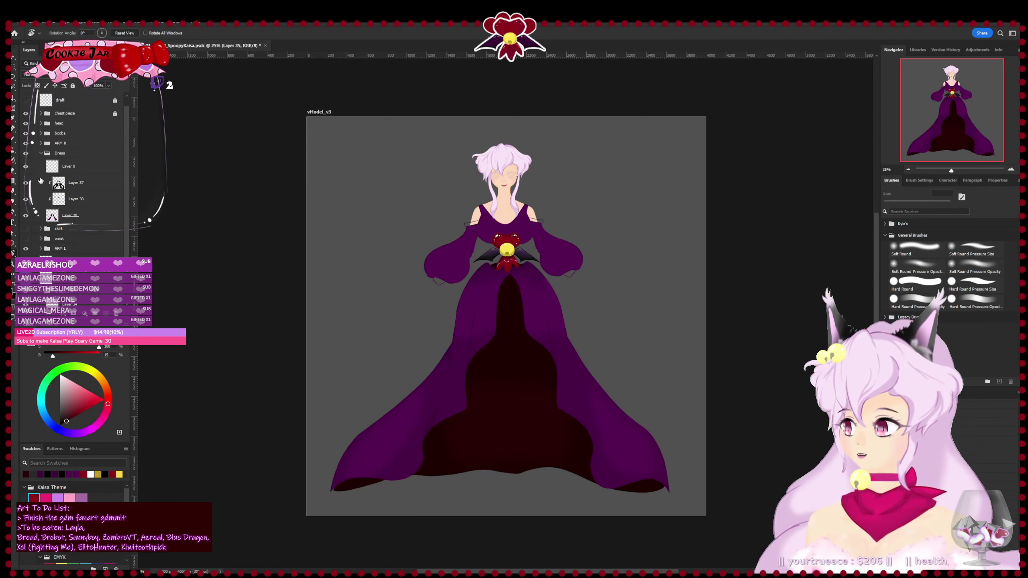
- Collapse the layer groups and show the skirt and waist groups, the back hair layer and the draft sketch
left_click(41, 122)
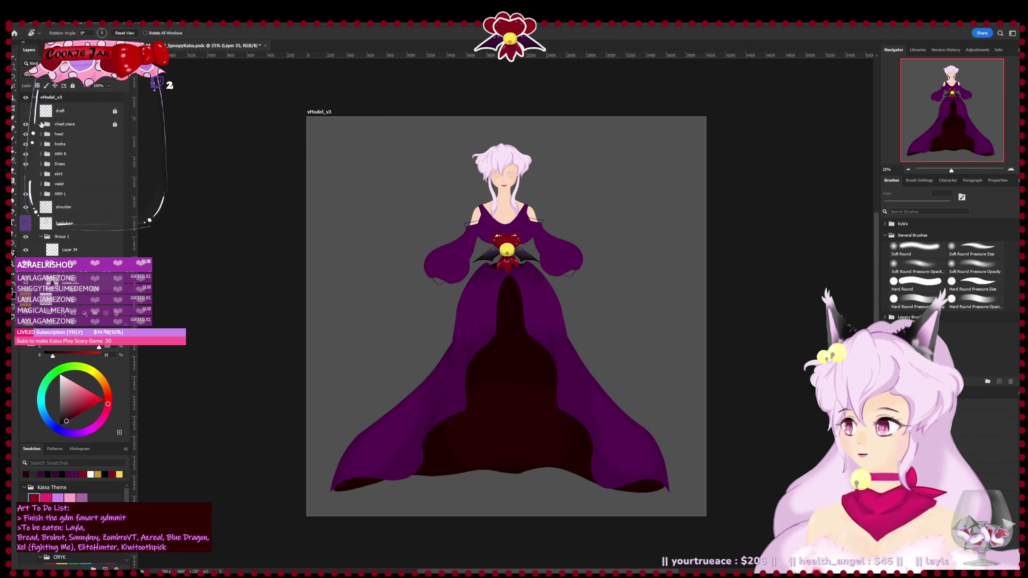
scroll(40, 188, "down", 1)
left_click(25, 175)
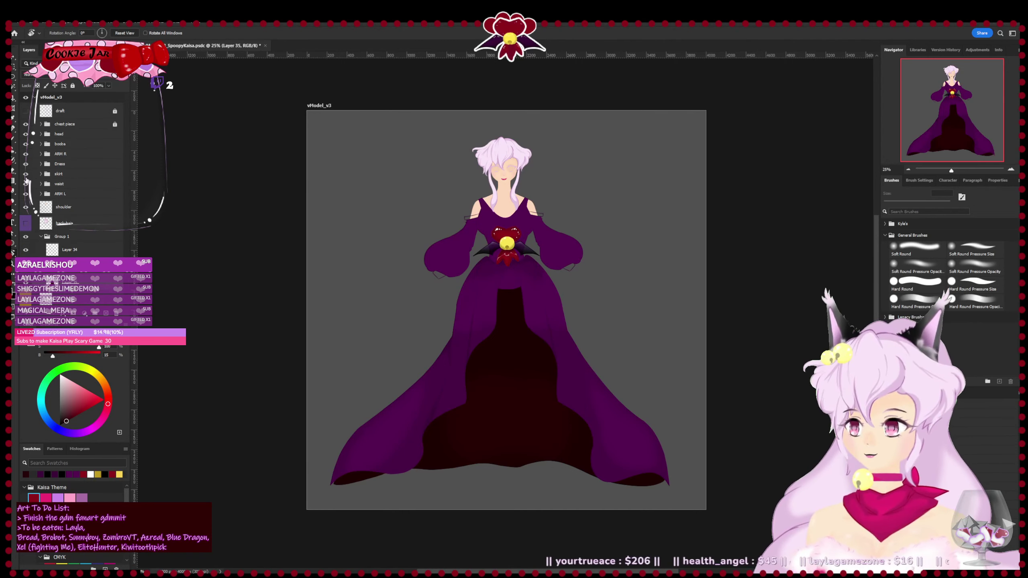
left_click(25, 224)
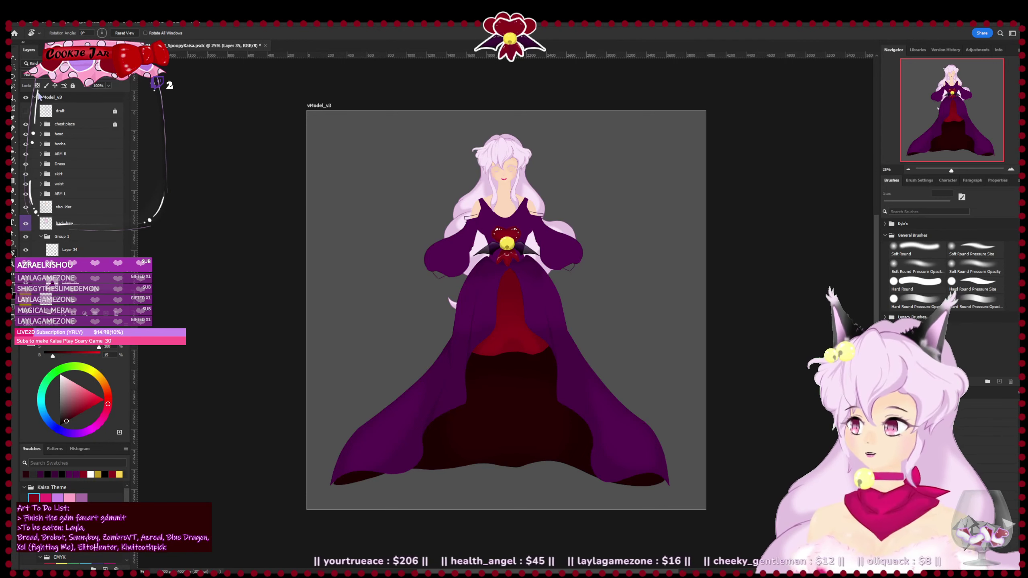
left_click(26, 111)
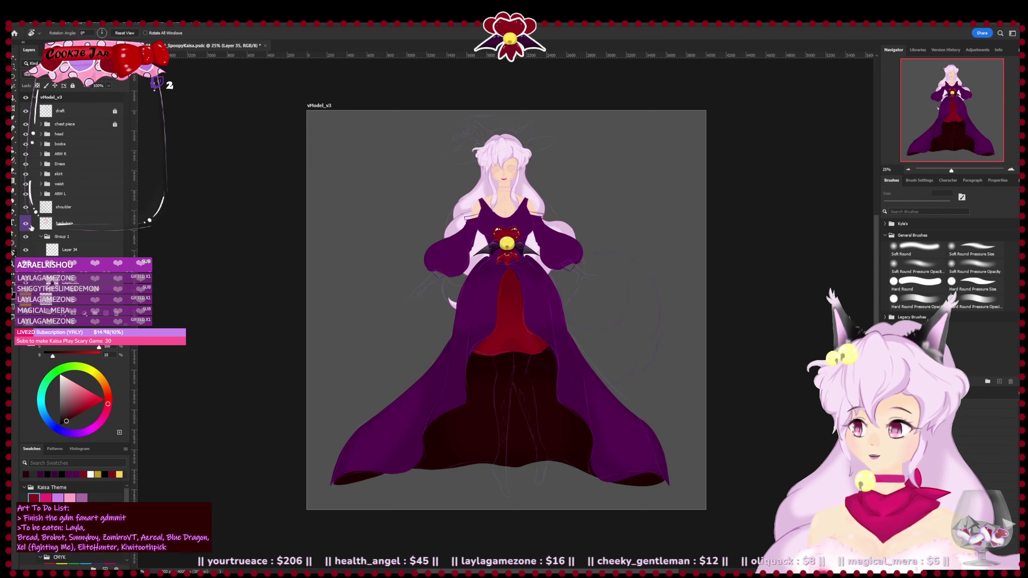
- Lock Group 1, which holds the back skirt layers, and collapse it
left_click(77, 250)
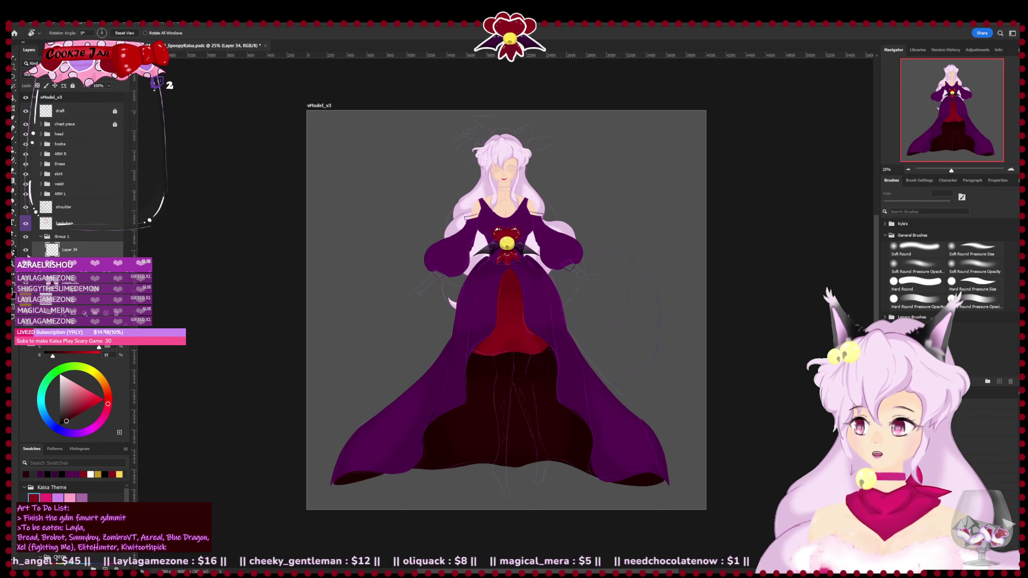
left_click(67, 266)
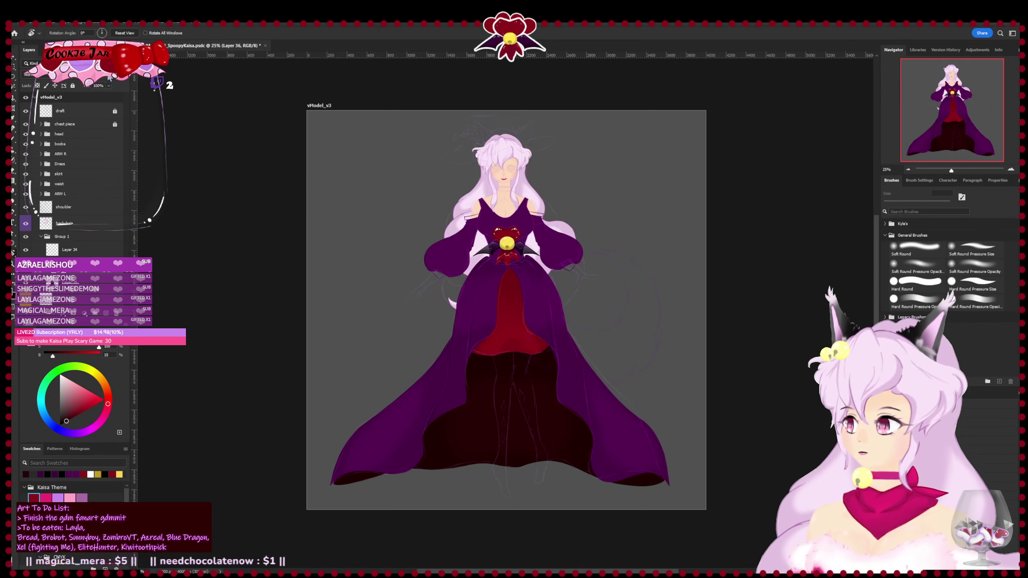
left_click(76, 89)
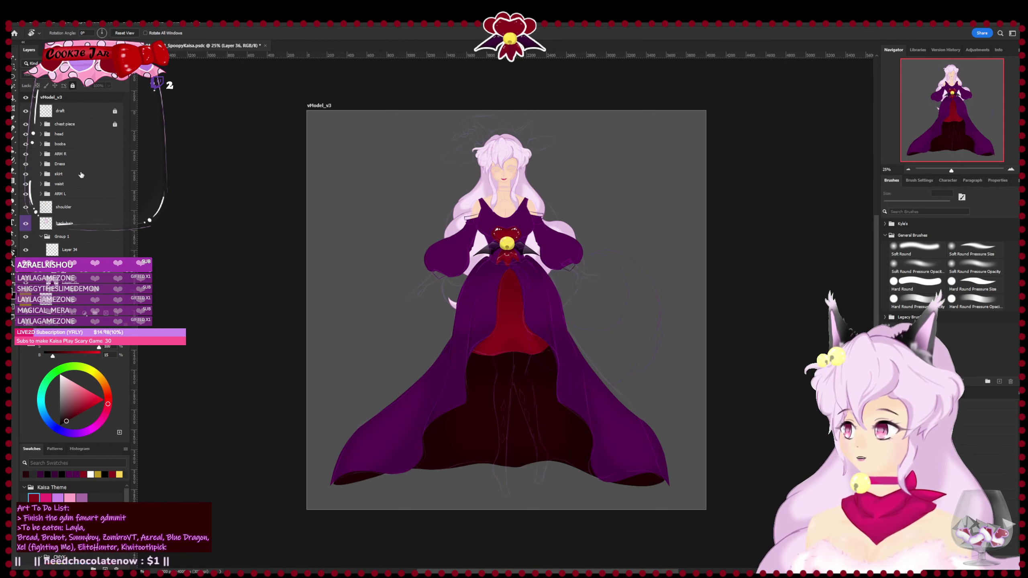
left_click(75, 239)
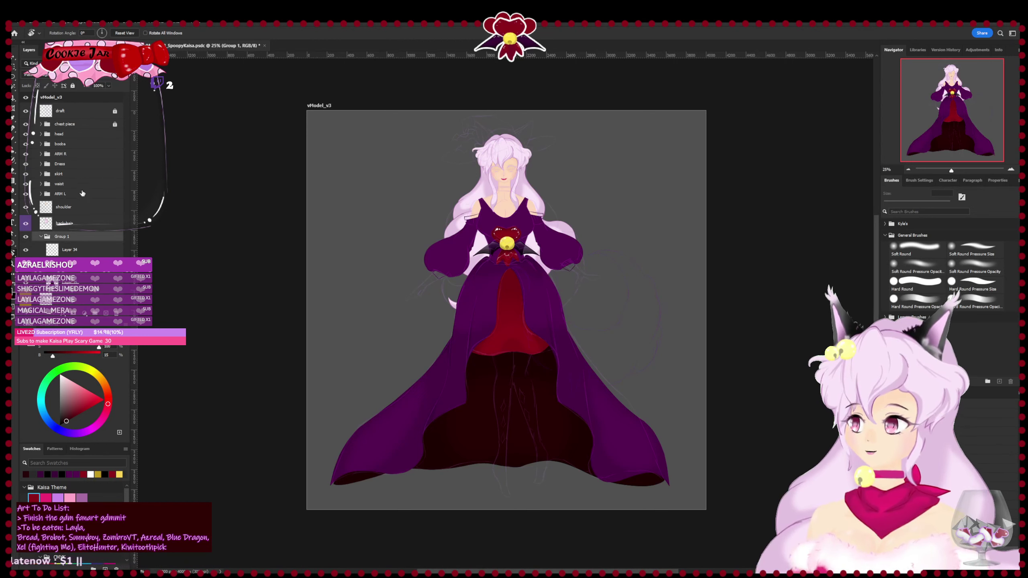
left_click(73, 86)
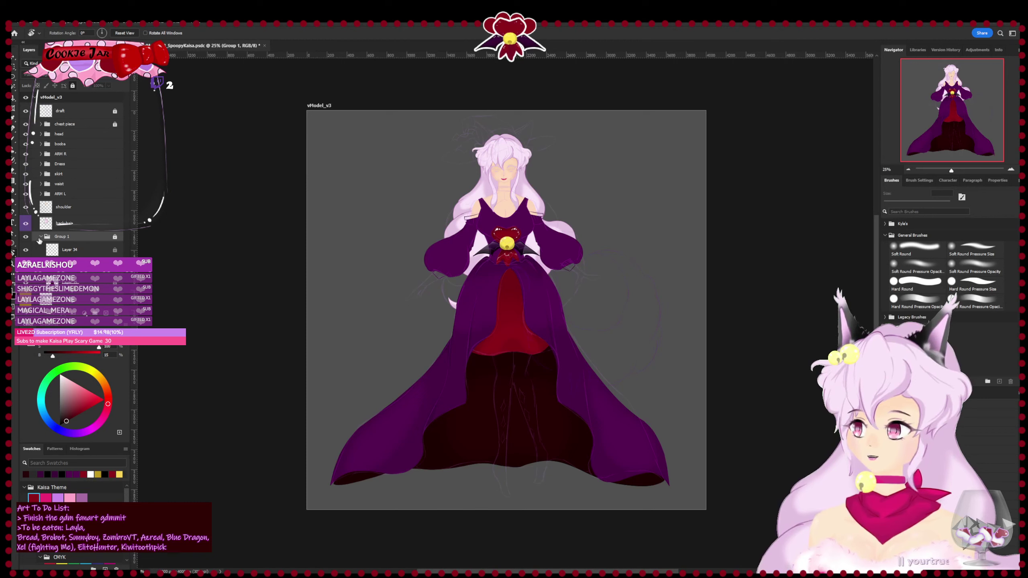
left_click(41, 236)
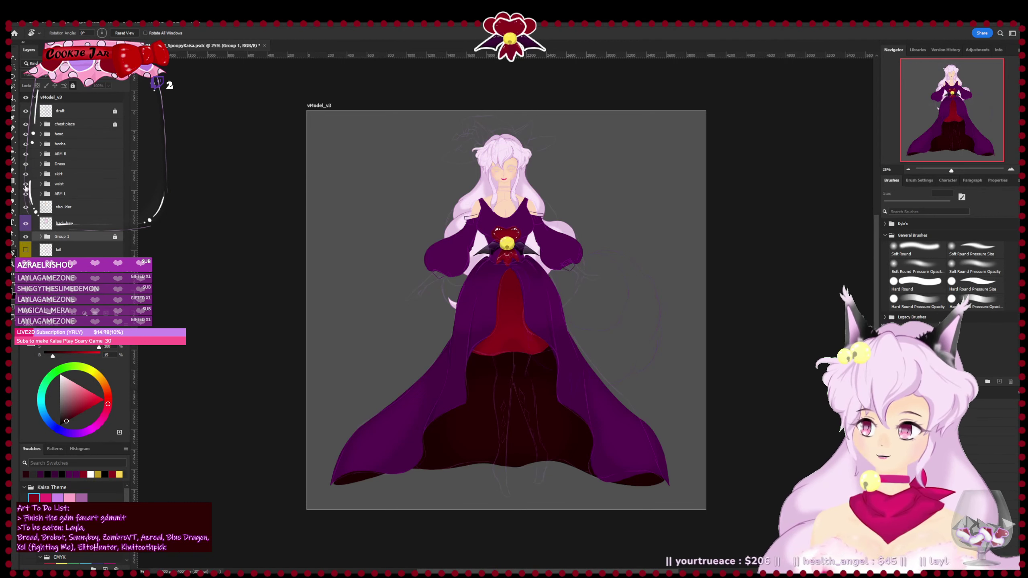
- Expand the Dress group and hide the shading on Layer 37
left_click(27, 164)
left_click(27, 164)
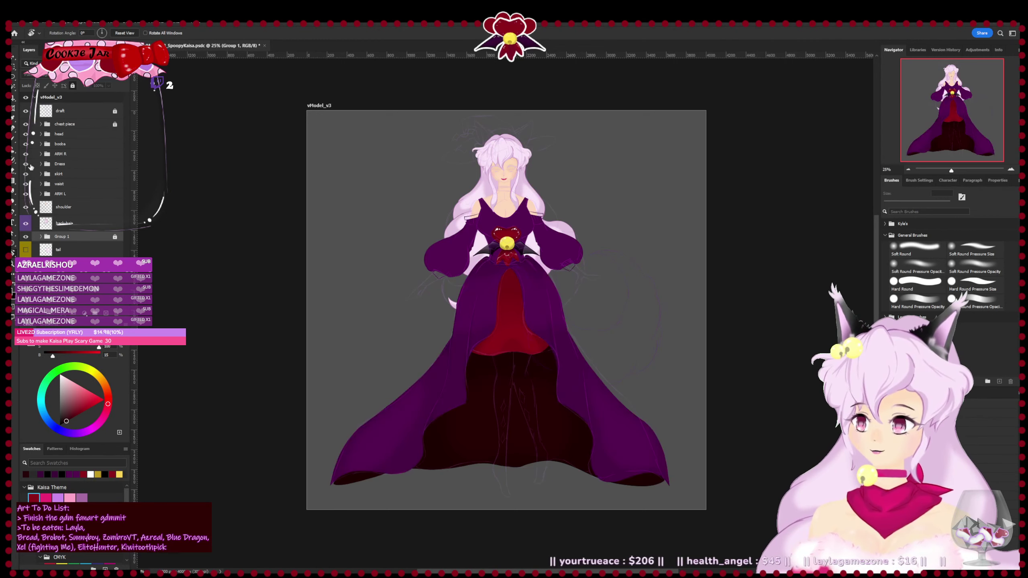
left_click(41, 164)
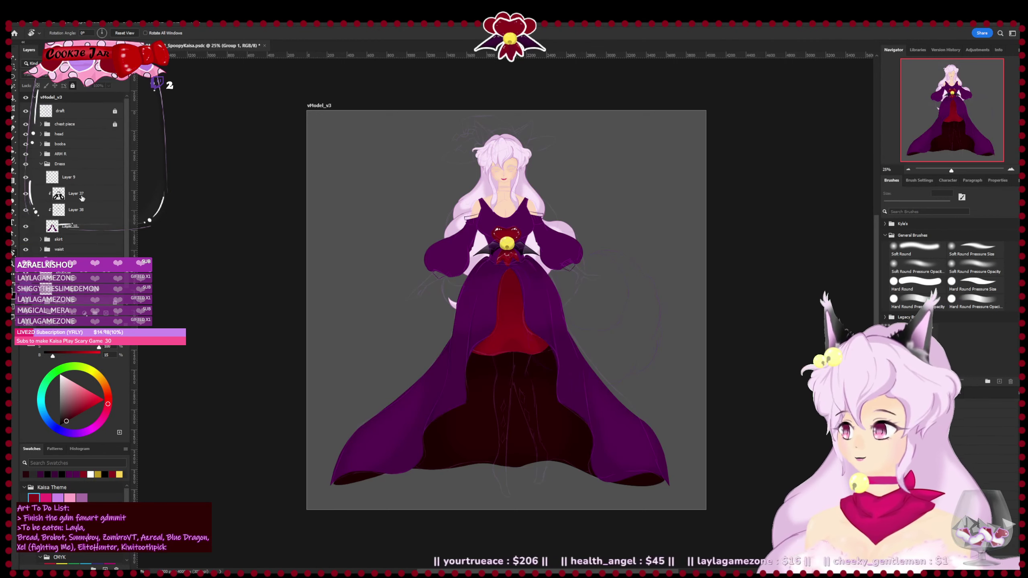
left_click(82, 197)
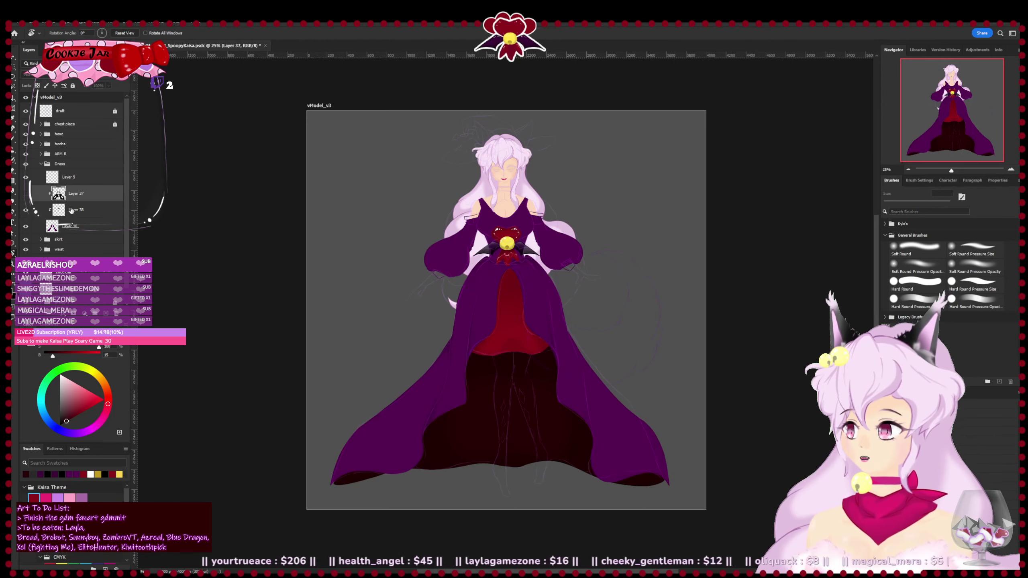
- Paint a darker purple shadow on Layer 38 along the outer edge of the gown's flared left hem with the 7 px brush
left_click(71, 210)
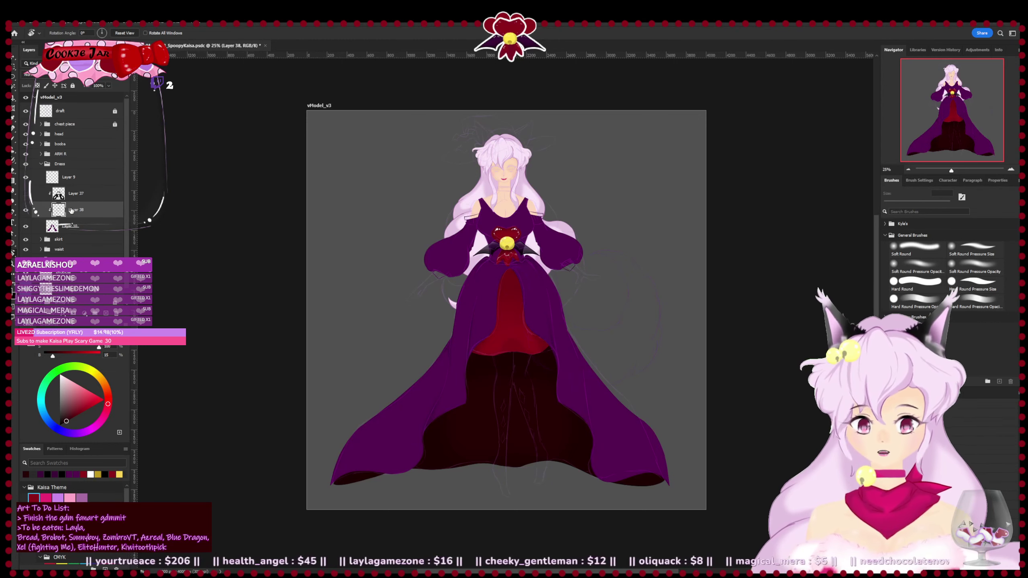
key("ctrl+plus")
key("ctrl+plus")
key("ctrl+plus")
left_click_drag(318, 448, 443, 234)
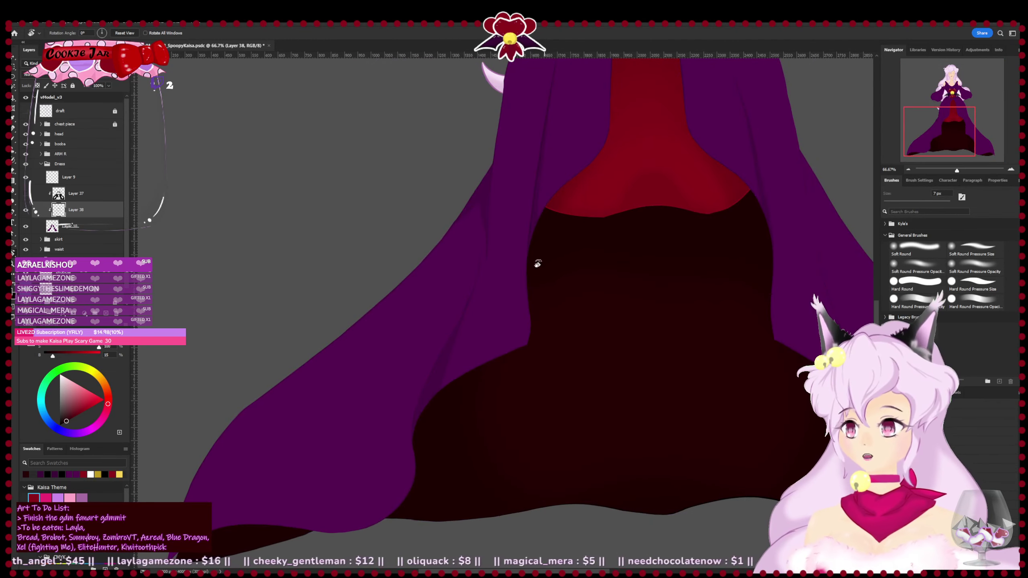
key("b")
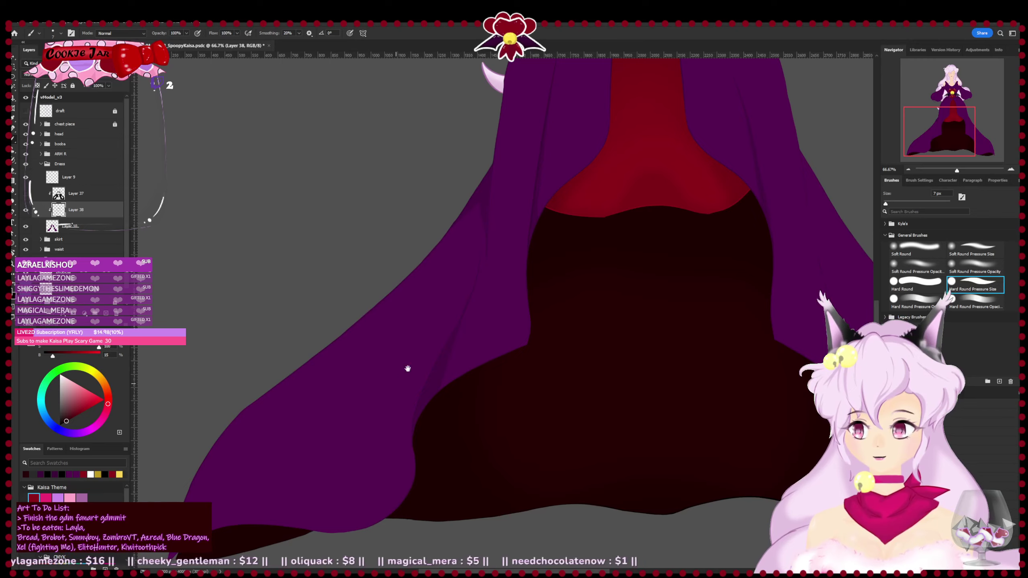
left_click_drag(408, 369, 456, 316)
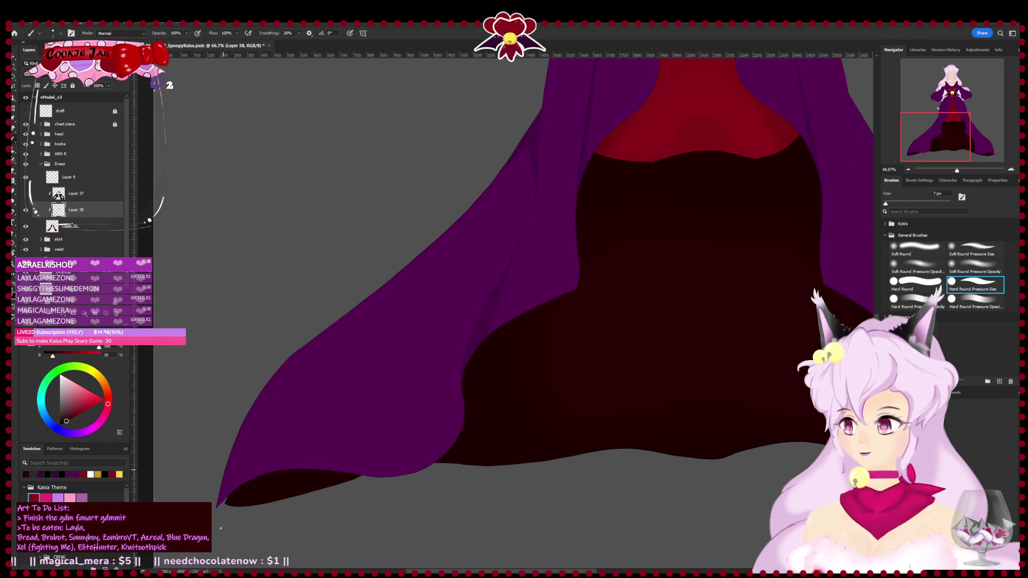
key("ctrl+plus")
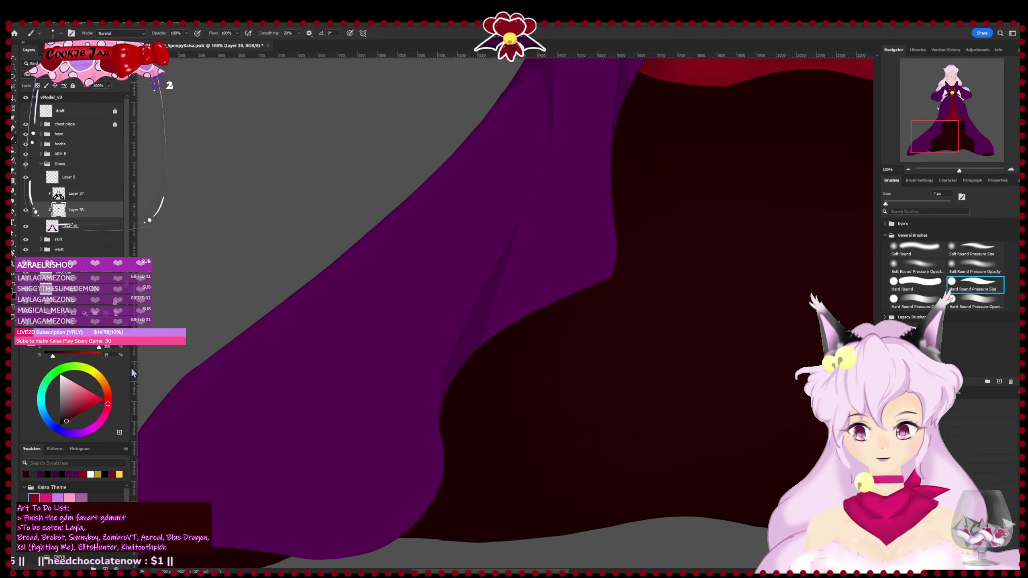
left_click_drag(178, 441, 429, 311)
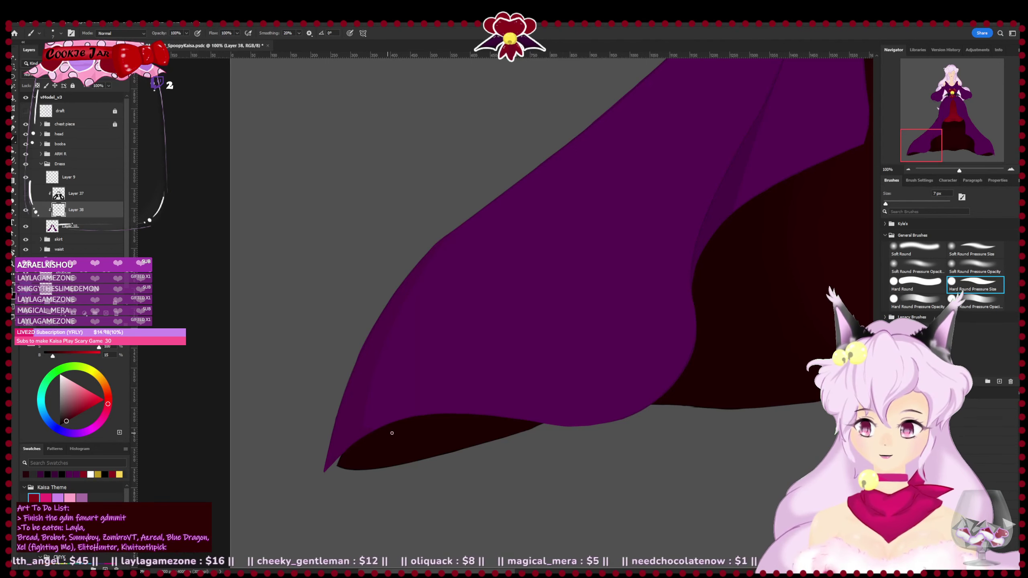
mouse_move(565, 443)
left_mouse_down()
mouse_move(418, 480)
mouse_move(563, 438)
left_mouse_up()
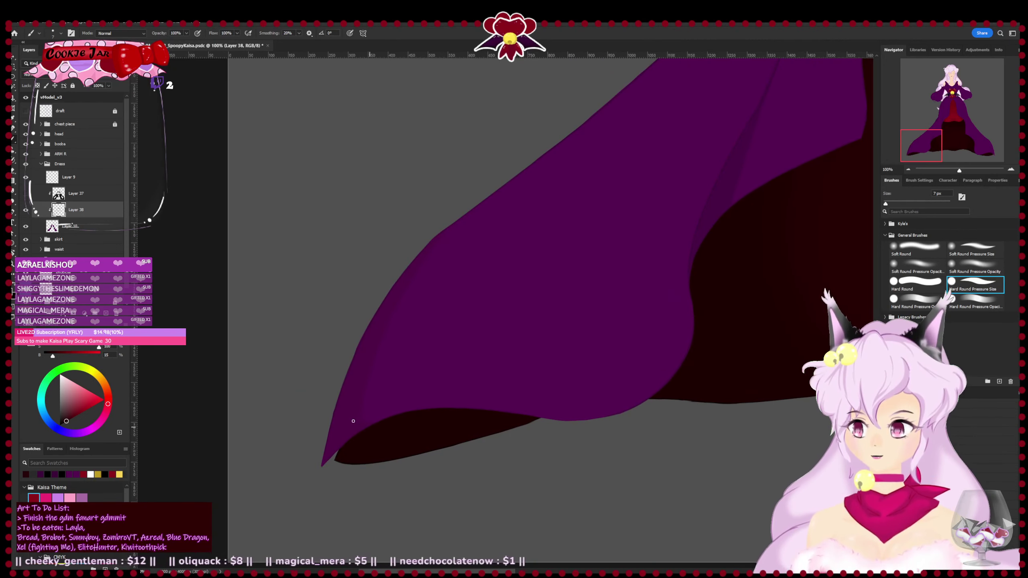
left_click_drag(725, 358, 634, 428)
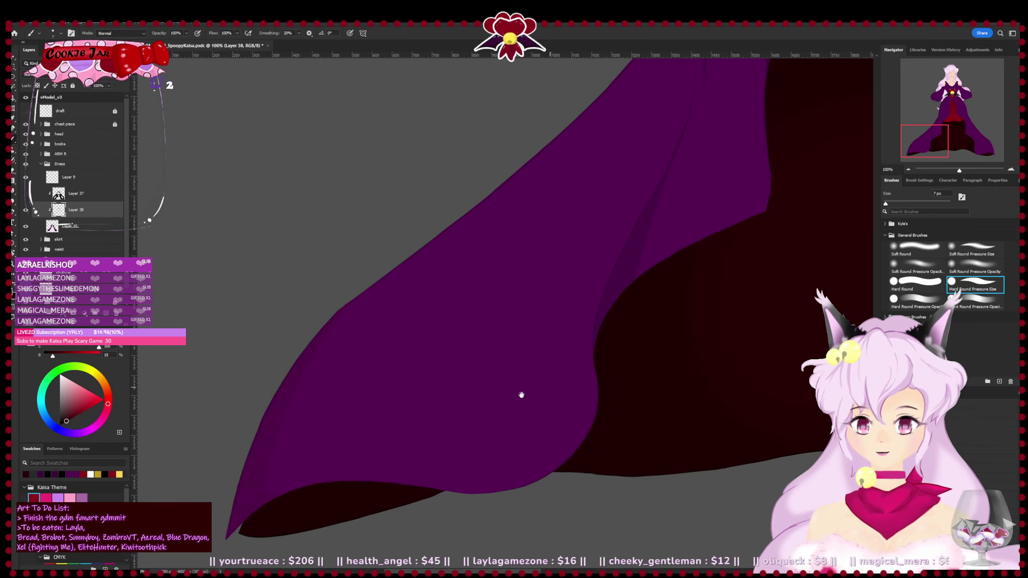
- Refine the dark fold shadow on Layer 38 where the gown curves beside the dark skirt, comparing with the layer hidden and shown
left_click_drag(521, 395, 434, 426)
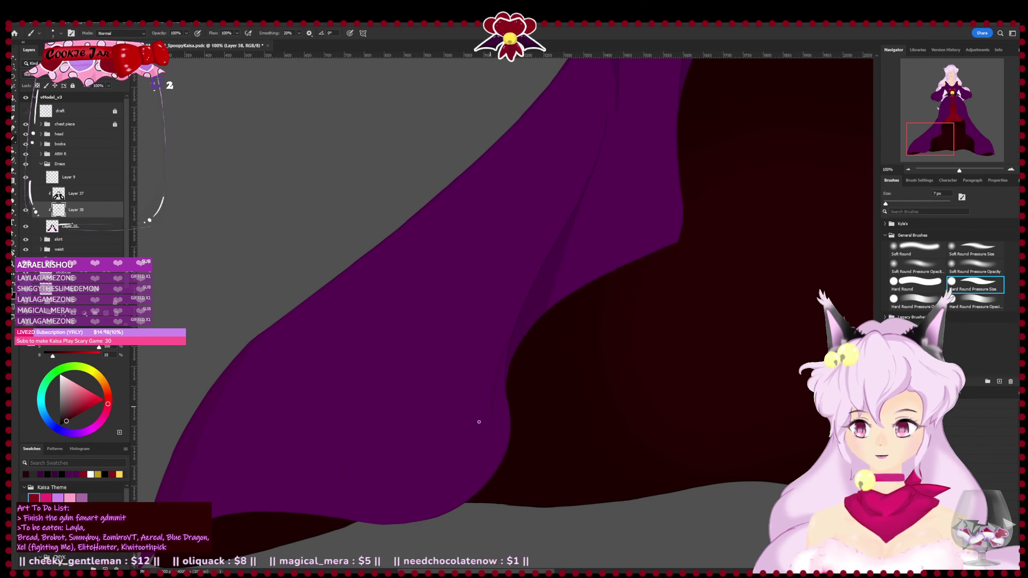
key("ctrl+plus")
mouse_move(352, 442)
left_mouse_down()
mouse_move(438, 218)
mouse_move(378, 344)
left_mouse_up()
key("e")
key("e")
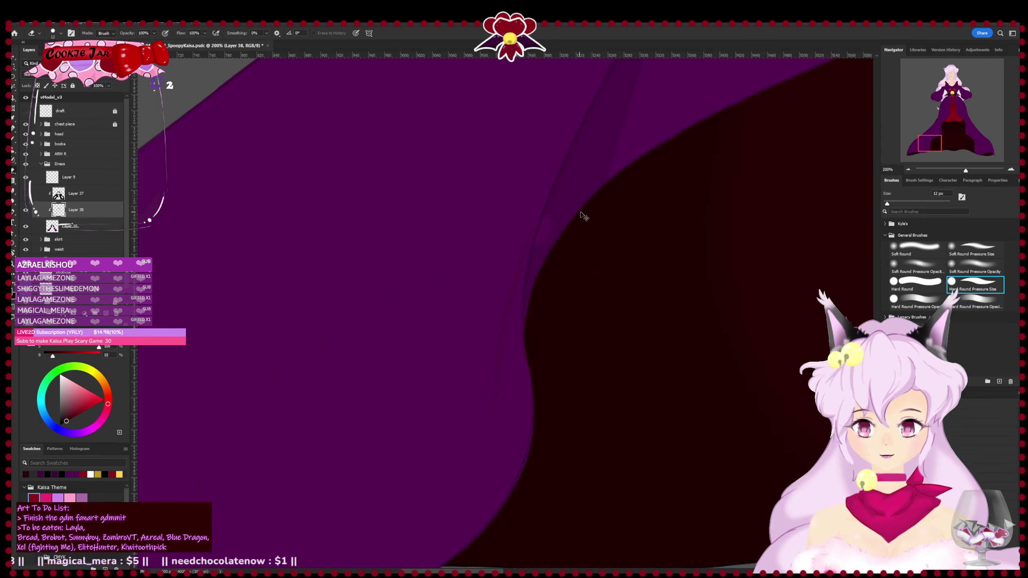
scroll(550, 296, "up", 2)
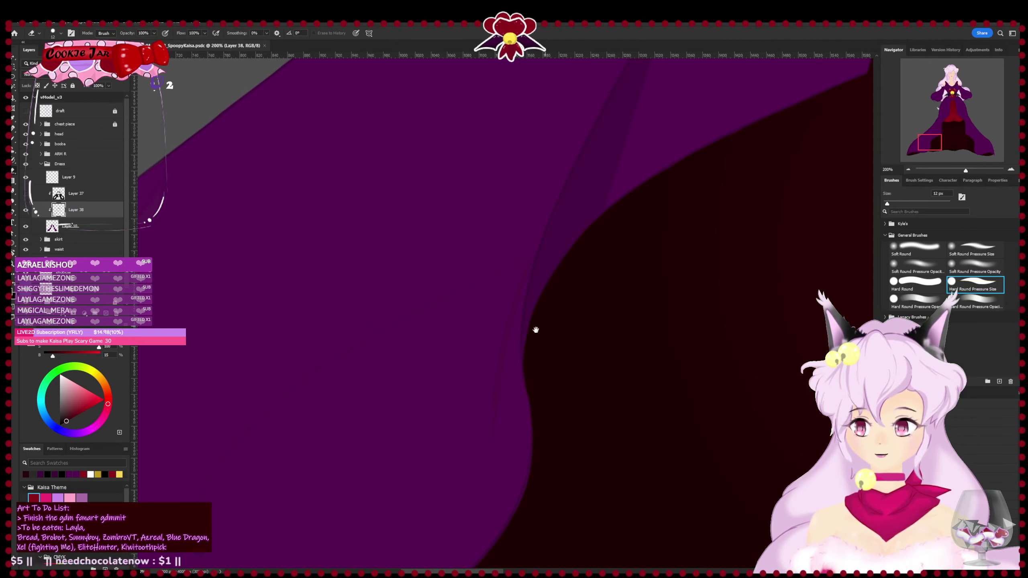
left_click(26, 210)
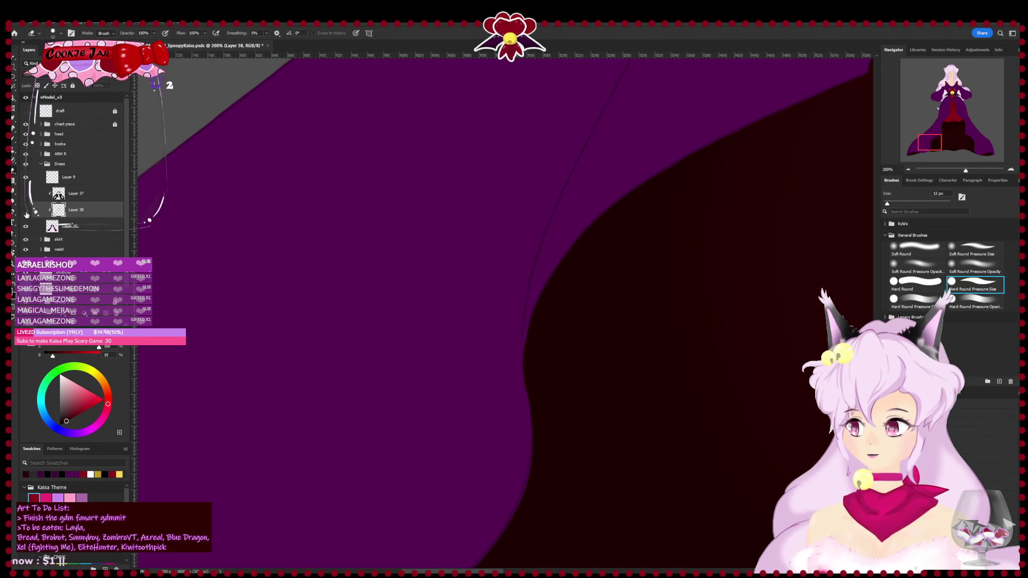
left_click(26, 210)
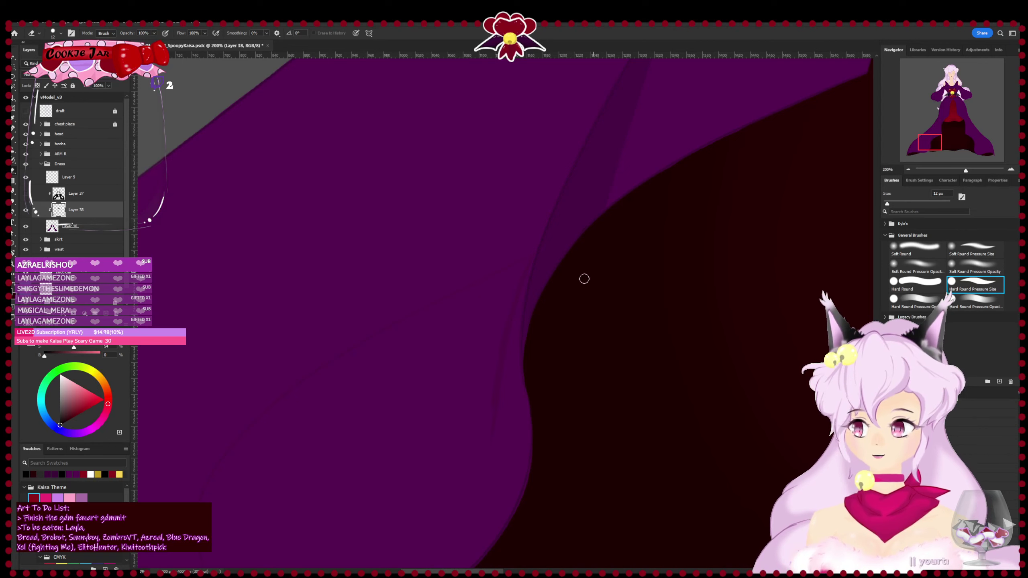
key("b")
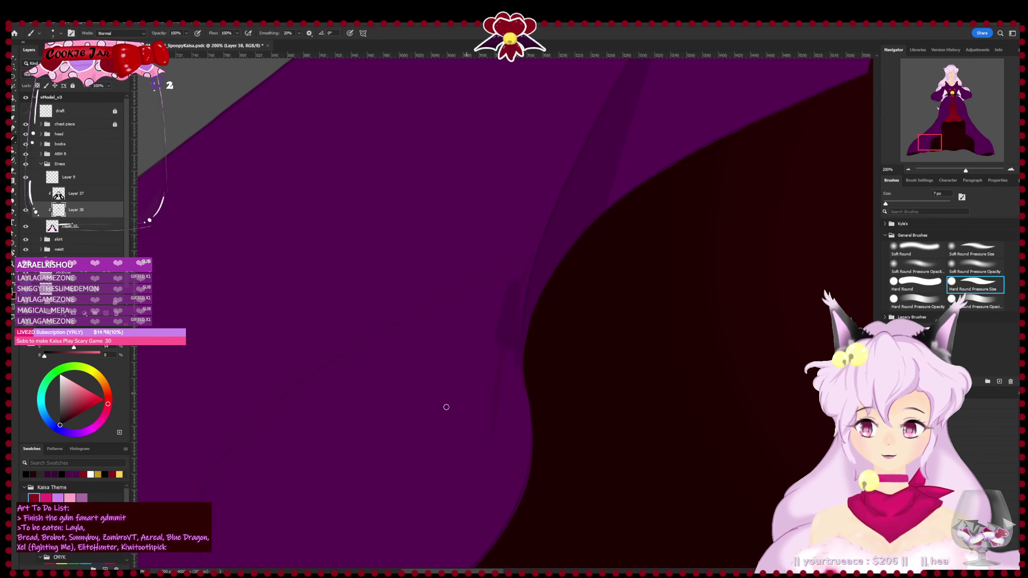
- Fill the hem's edge shadow on Layer 38 out to the gown's pointed left tip
left_click_drag(345, 431, 806, 266)
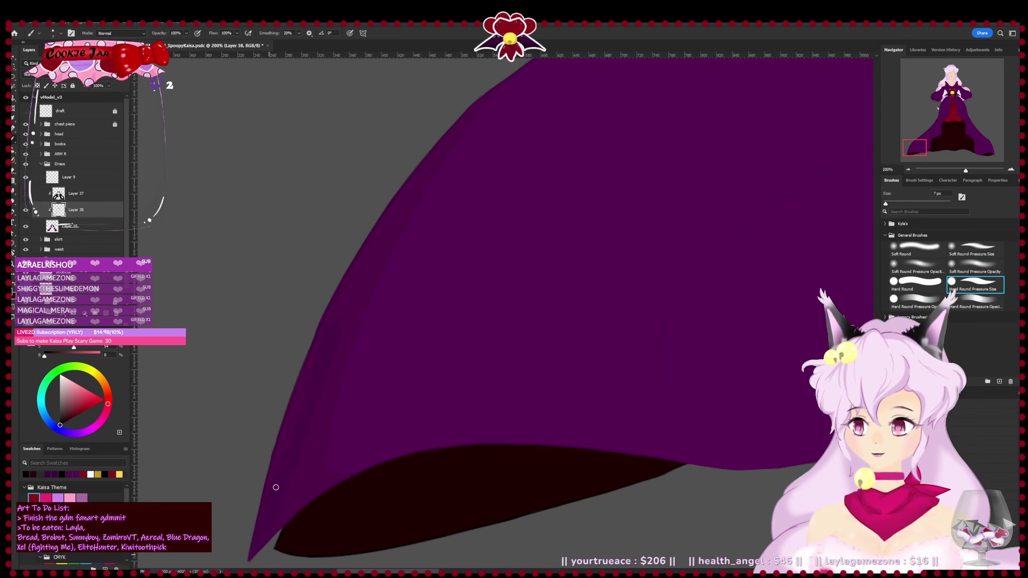
key("ctrl+minus")
key("ctrl+minus")
key("ctrl+minus")
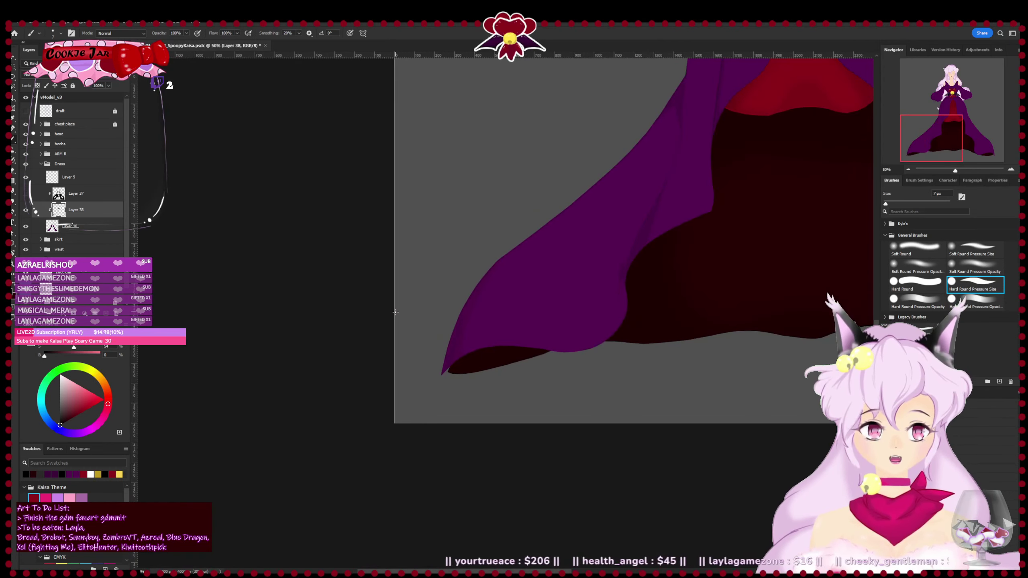
key("ctrl+plus")
key("ctrl+plus")
key("ctrl+plus")
key("r")
mouse_move(583, 195)
left_mouse_down()
mouse_move(613, 305)
mouse_move(503, 333)
mouse_move(249, 229)
left_mouse_up()
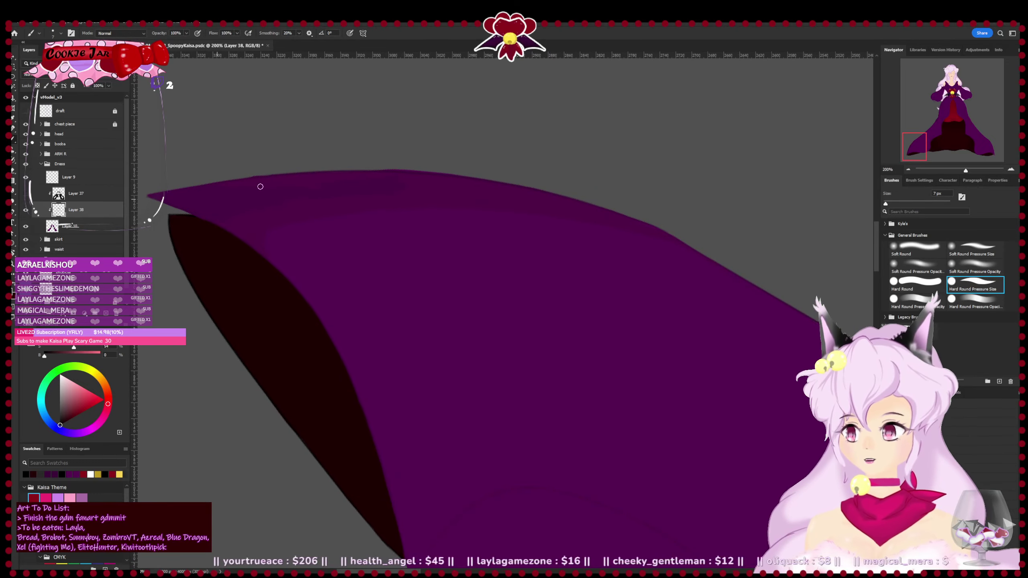
- Check the edge shadow's coverage with a Magic Wand selection, deselect it, and save the document
key("w")
left_click(451, 183)
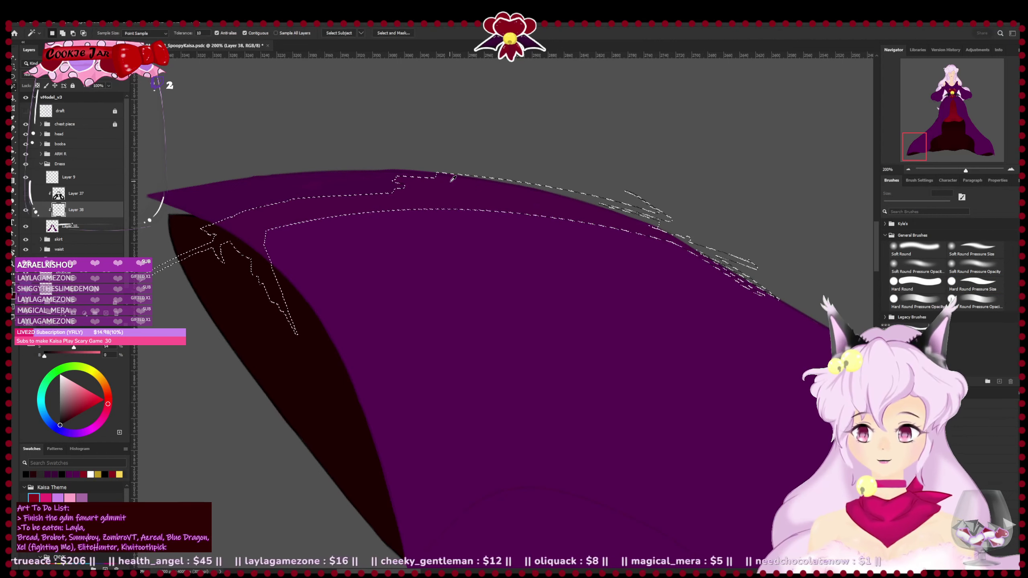
key("ctrl+d")
mouse_move(311, 246)
left_mouse_down()
mouse_move(340, 285)
mouse_move(366, 292)
left_mouse_up()
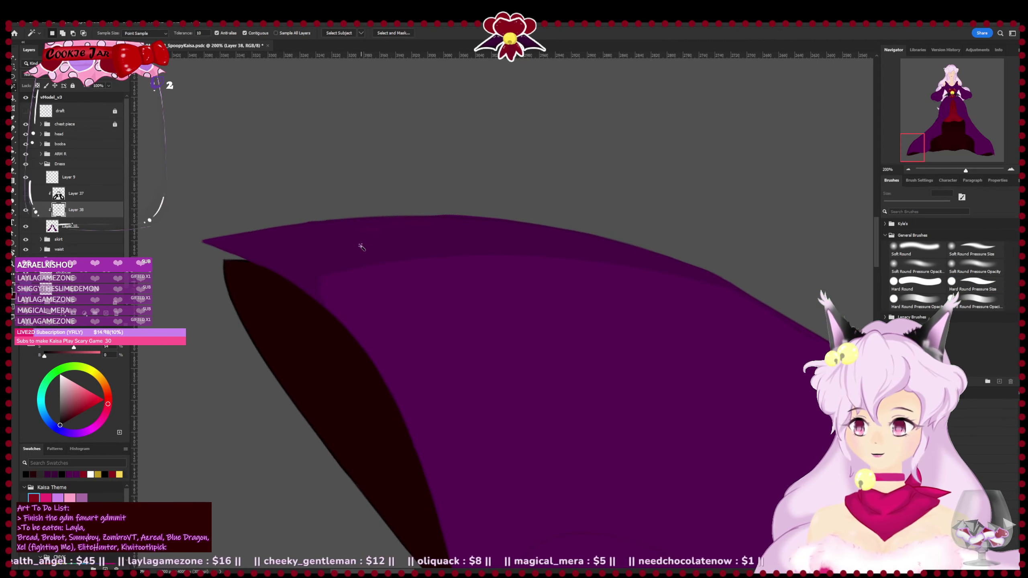
key("ctrl+s")
- Clean up the edge shadow on Layer 38 from the pointed hem tip up to the bend in the gown's outer edge
key("b")
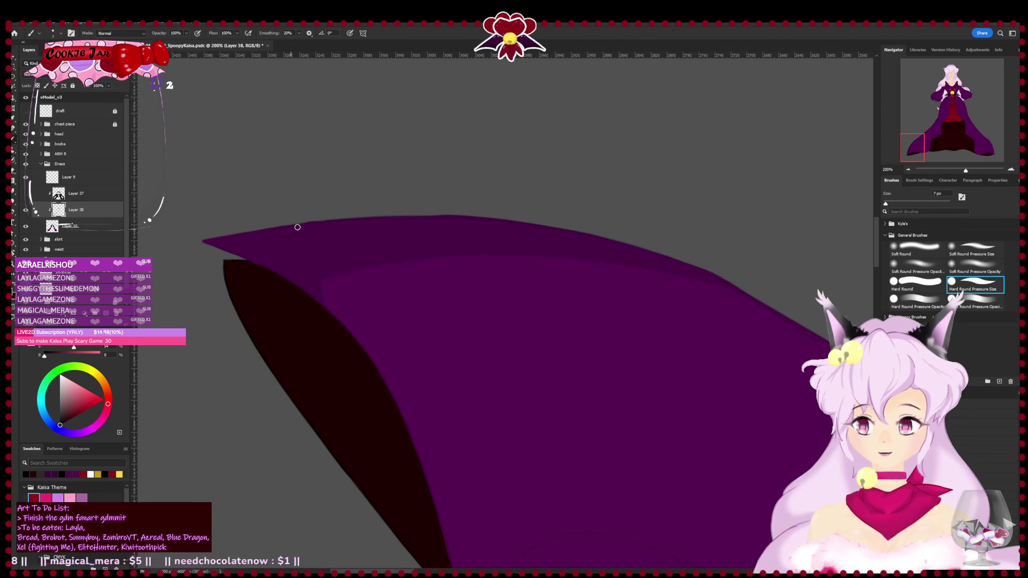
key("r")
left_click_drag(689, 267, 514, 179)
key("space")
left_click_drag(644, 63, 701, 201)
key("e")
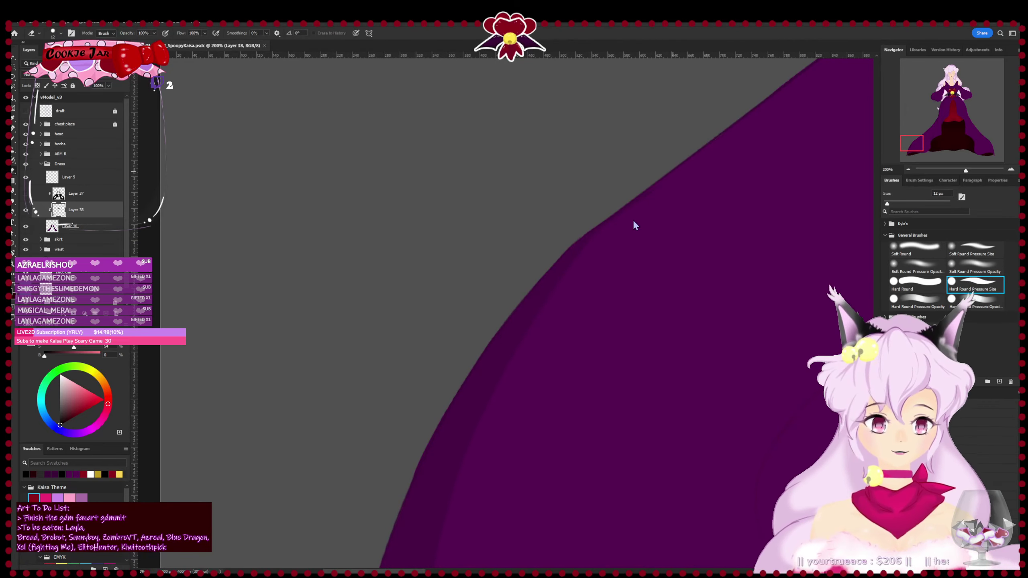
key("b")
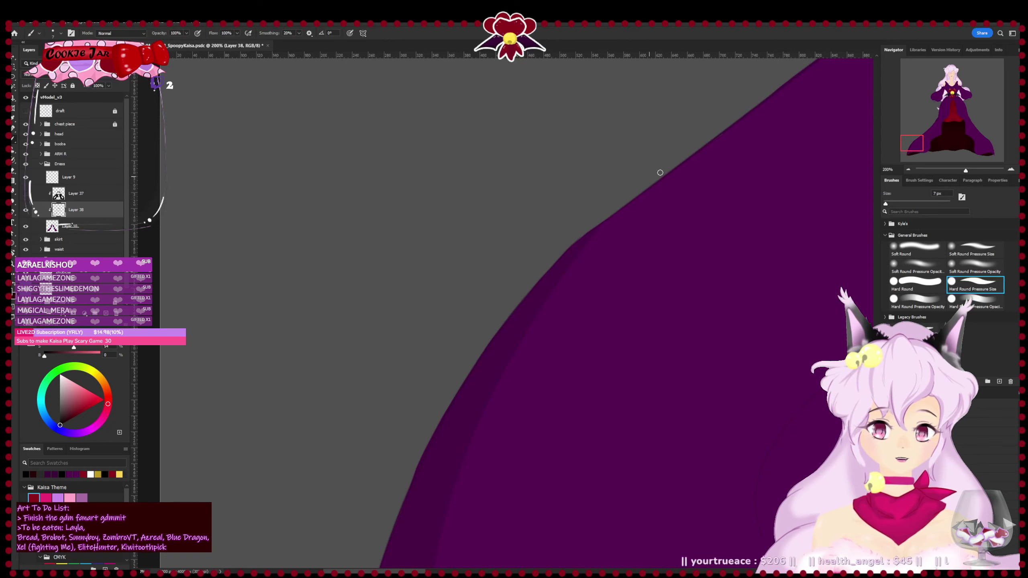
left_click_drag(492, 427, 538, 215)
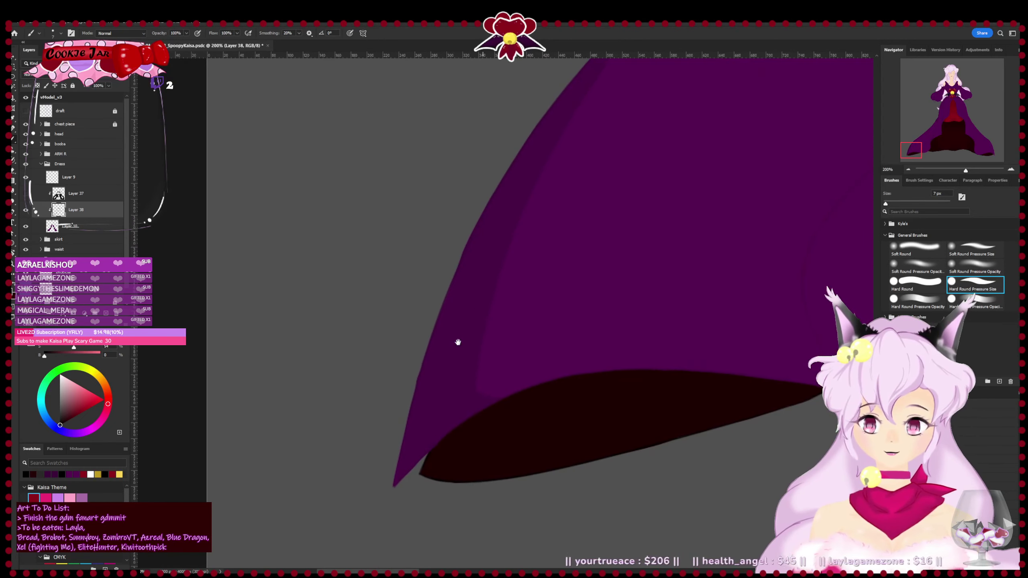
- Smooth the gown's outer left hem outline on Layer 10 with the 12 px Eraser
left_click(106, 228)
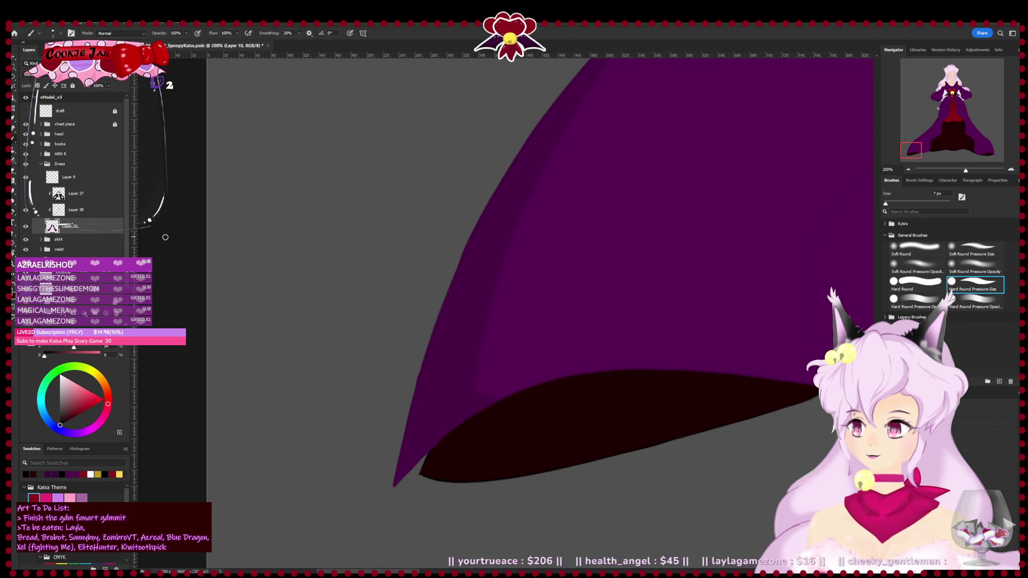
key("e")
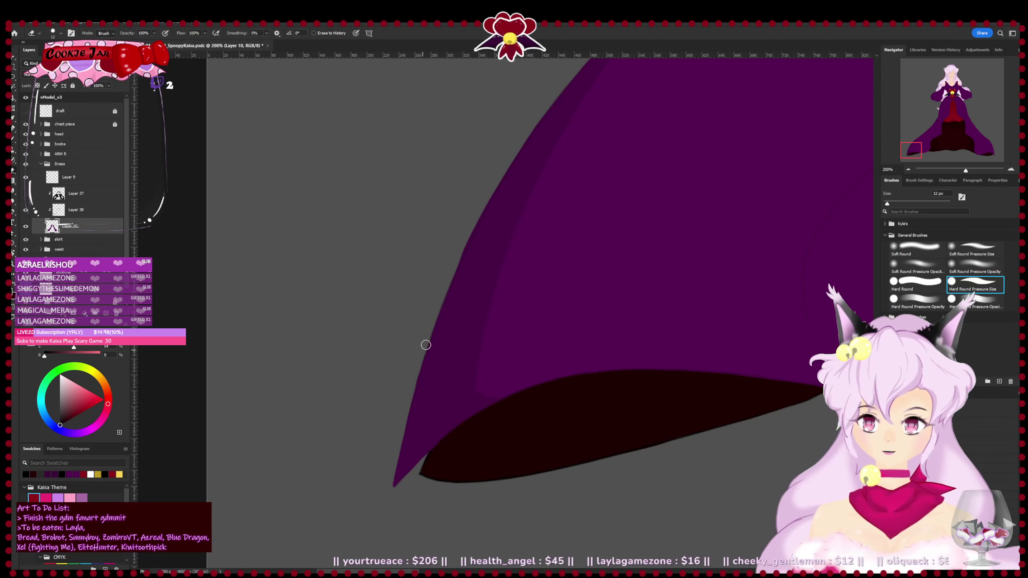
scroll(450, 343, "up", 5)
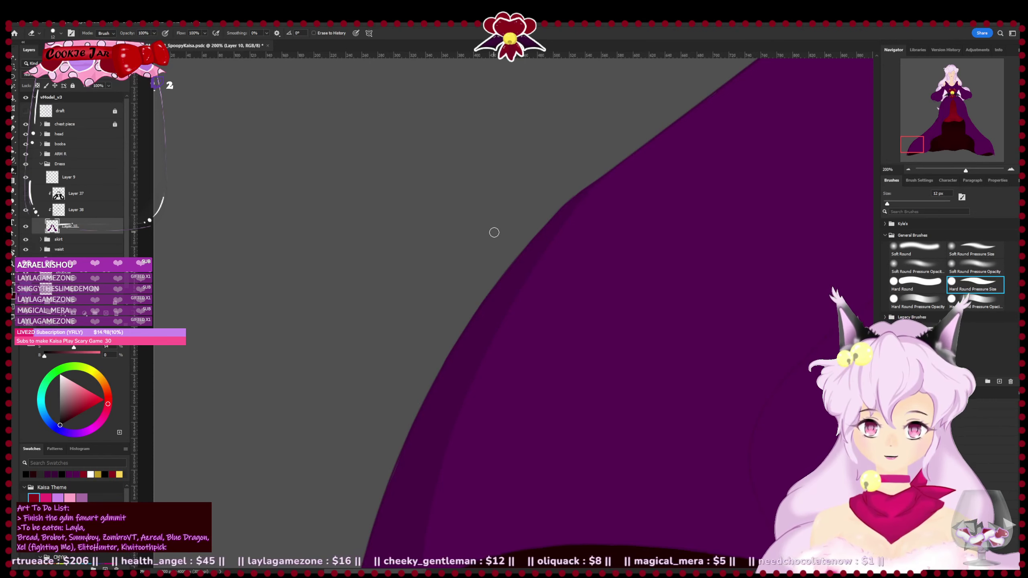
left_click_drag(376, 357, 314, 263)
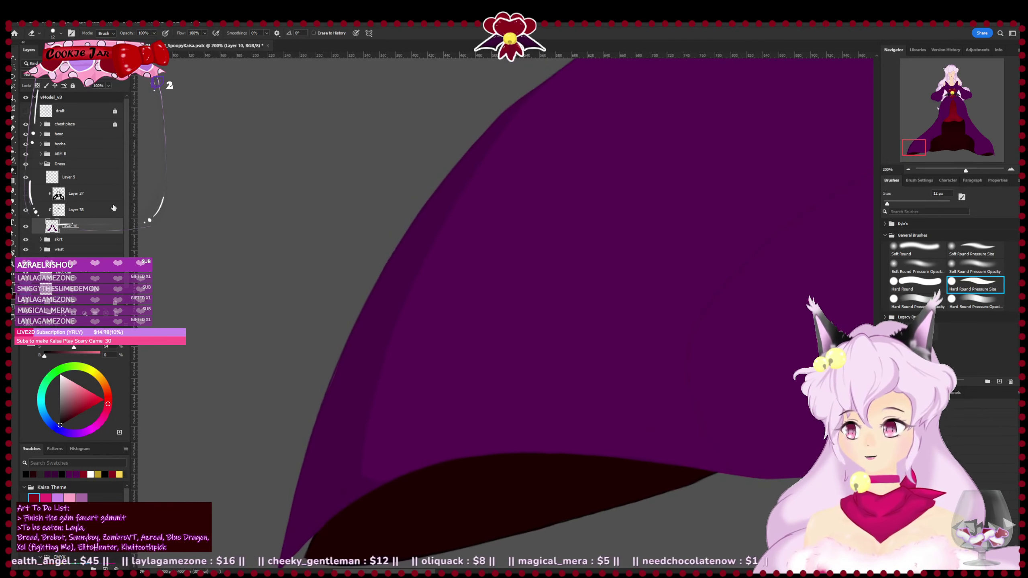
- Show the shading on Layer 37 again and make the gown's base on Layer 10 active
left_click(82, 210)
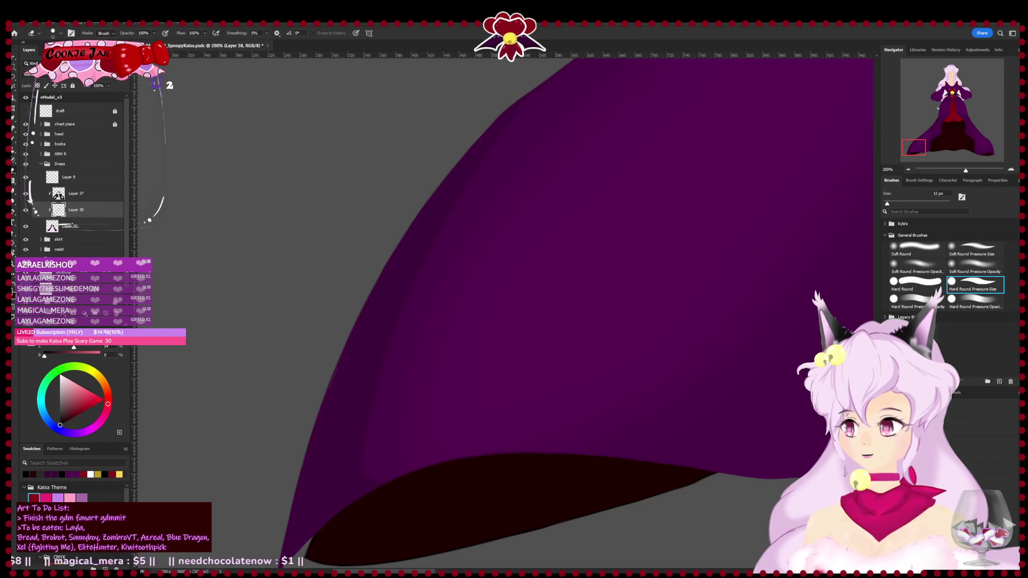
left_click(78, 232)
left_click(14, 298)
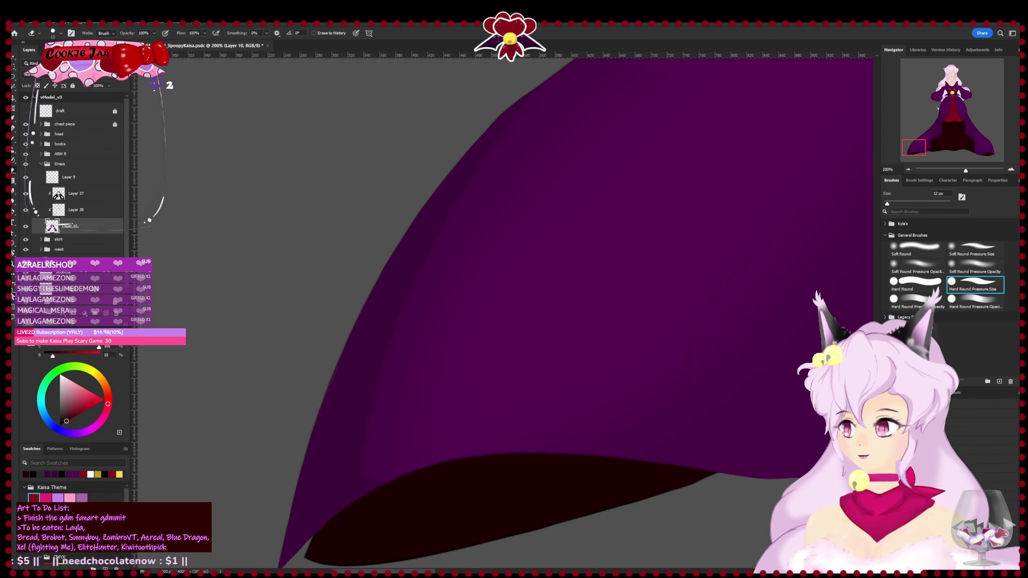
- Sample the gown's purple and touch up its outer left hem edge on Layer 10 with the 7 px brush
left_click(518, 344)
left_click(619, 402)
left_click_drag(344, 402, 406, 359)
key("e")
key("b")
key("ctrl+plus")
key("ctrl+plus")
left_click_drag(383, 393, 490, 365)
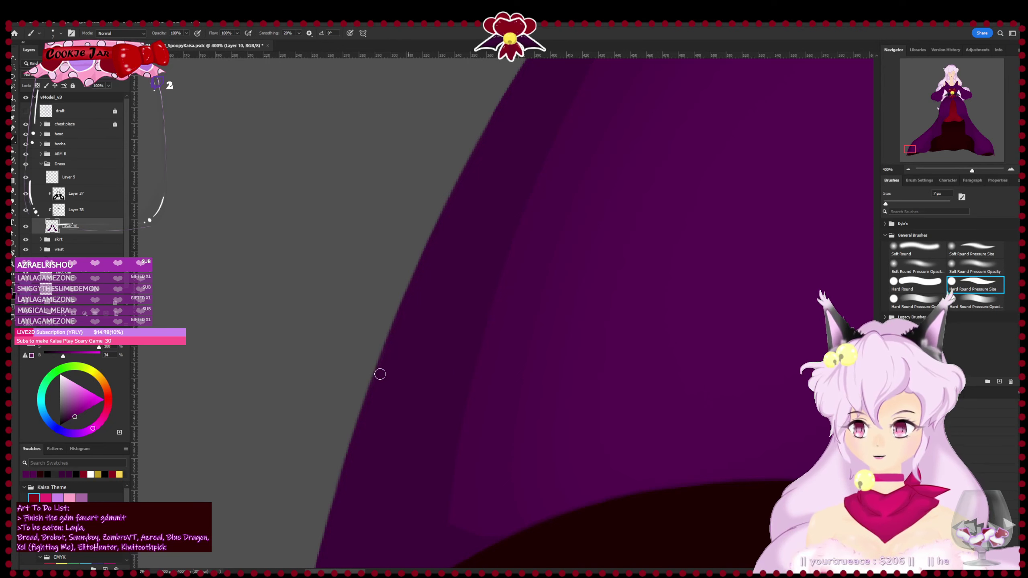
- Save the document and make Layer 38 active with the Eraser tool
scroll(373, 399, "down", 4)
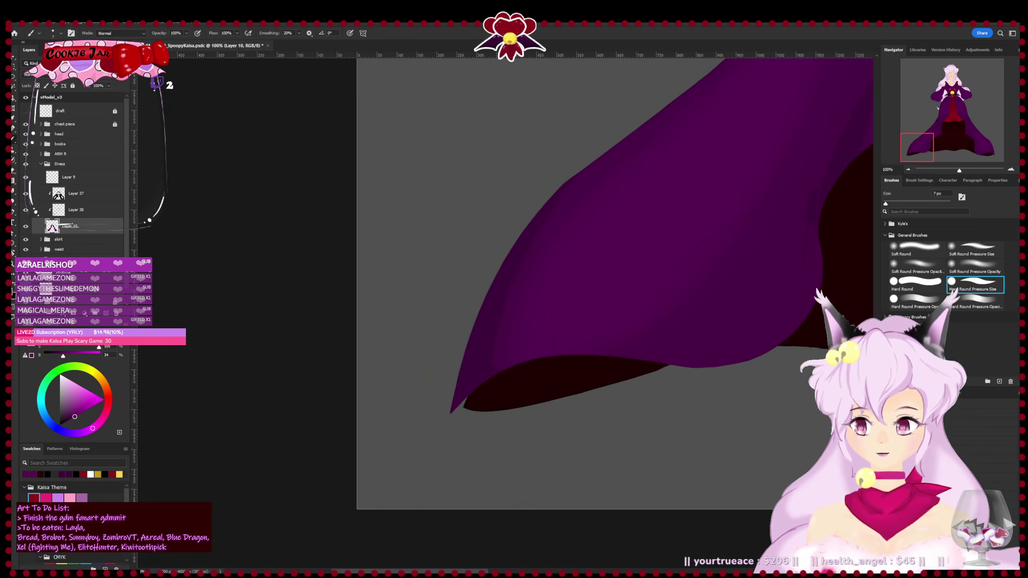
left_click_drag(559, 307, 402, 395)
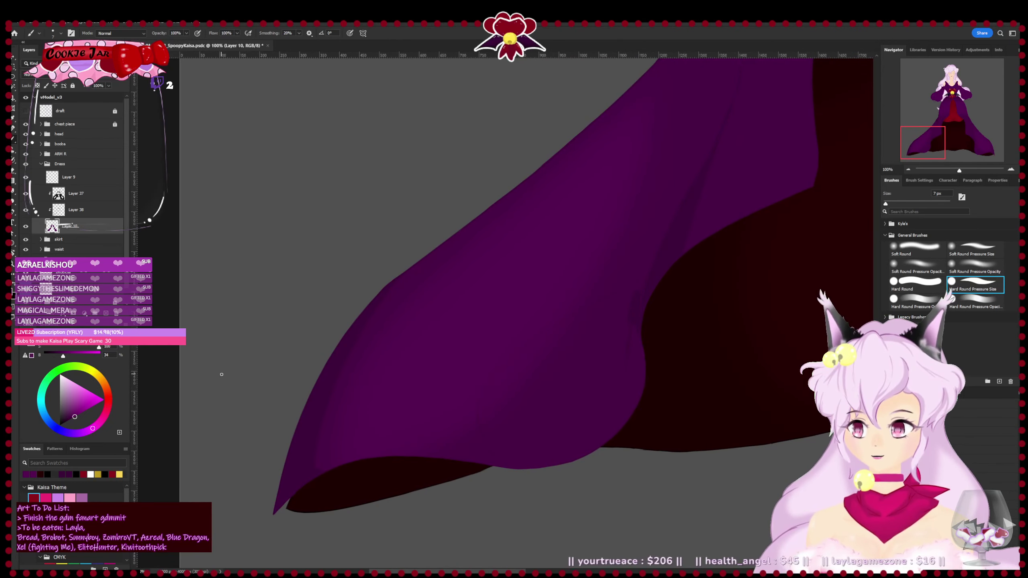
left_click(93, 217)
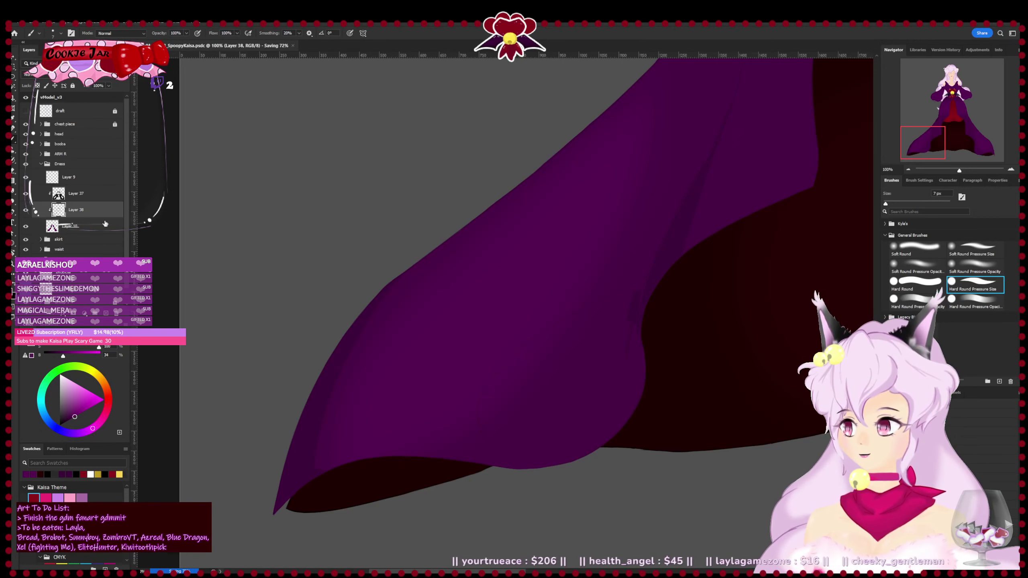
key("e")
key("ctrl+minus")
key("ctrl+minus")
key("ctrl+minus")
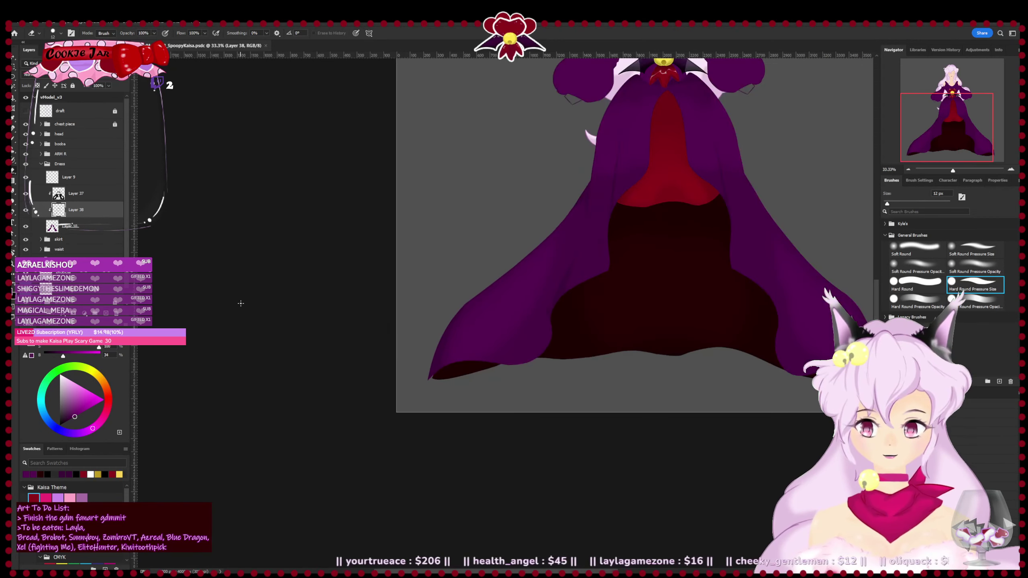
key("ctrl+plus")
key("ctrl+plus")
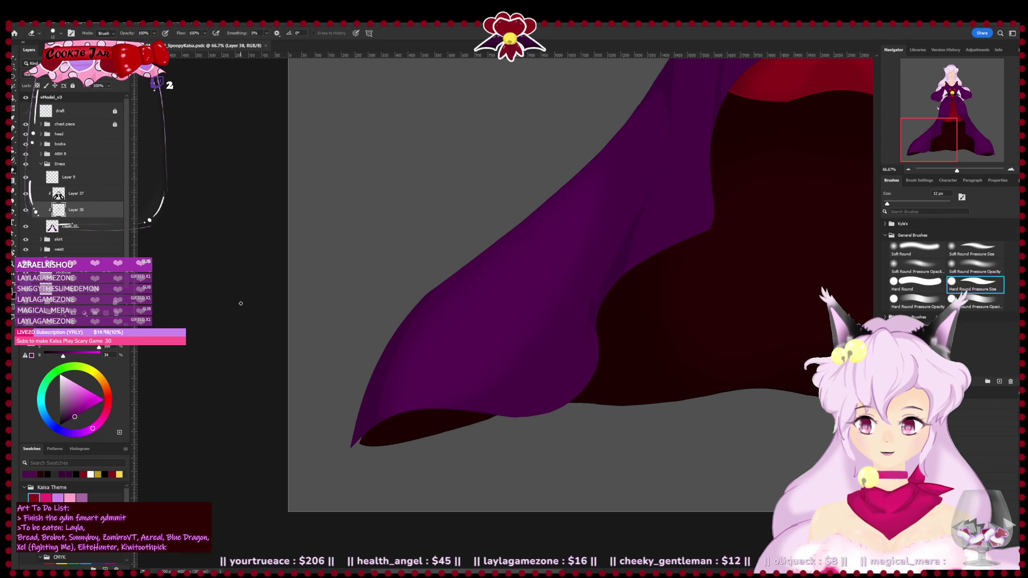
- Switch to the 7 px Brush and make the gown's base on Layer 10 active for the left hem
key("ctrl+minus")
key("ctrl+plus")
key("ctrl+plus")
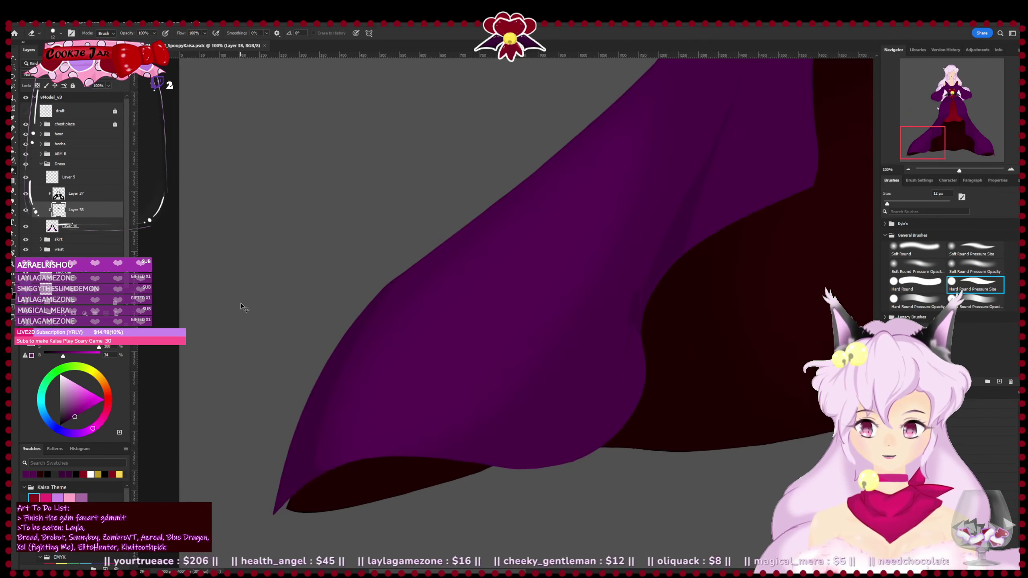
scroll(299, 431, "down", 1)
key("b")
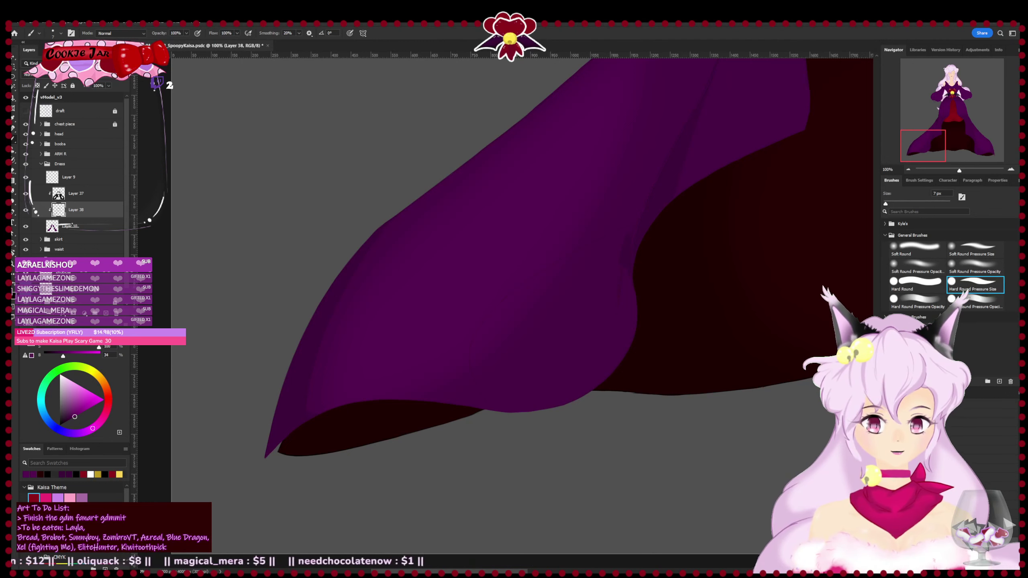
left_click(81, 226)
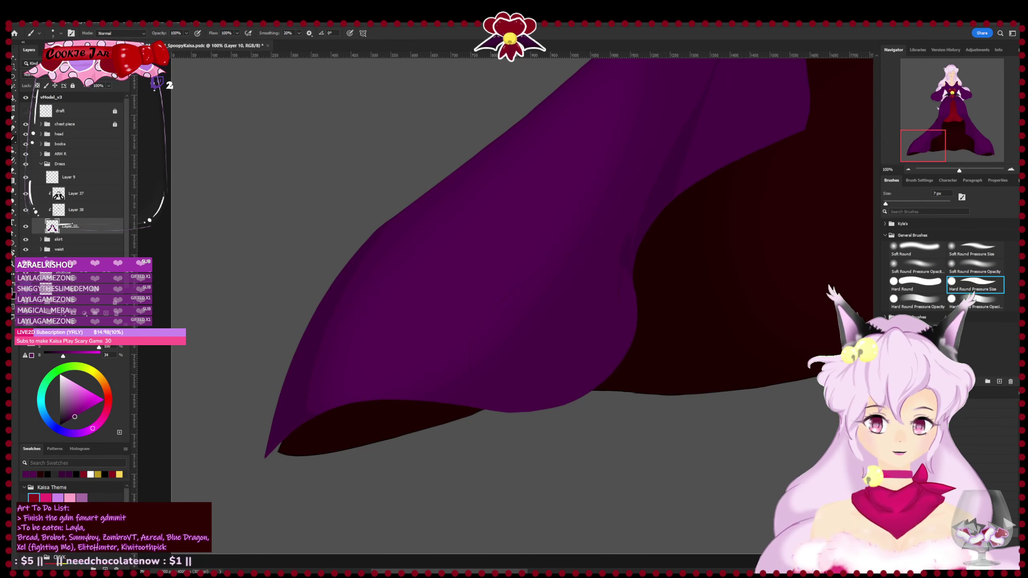
- Make Layer 38 active and turn the visibility of its shading back on
key("alt+bracketright")
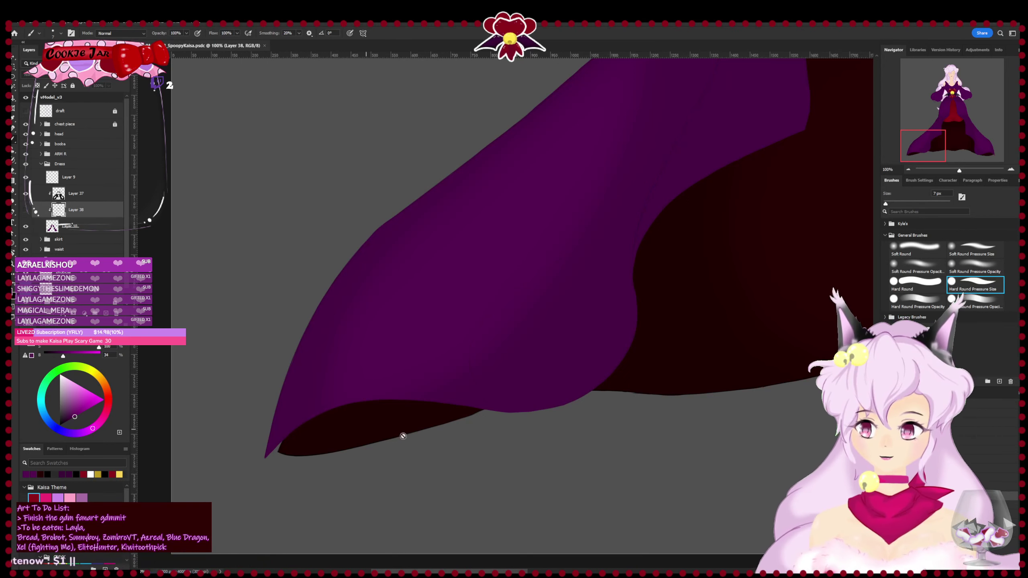
mouse_move(441, 463)
left_mouse_down()
mouse_move(551, 457)
mouse_move(461, 463)
left_mouse_up()
left_click(26, 210)
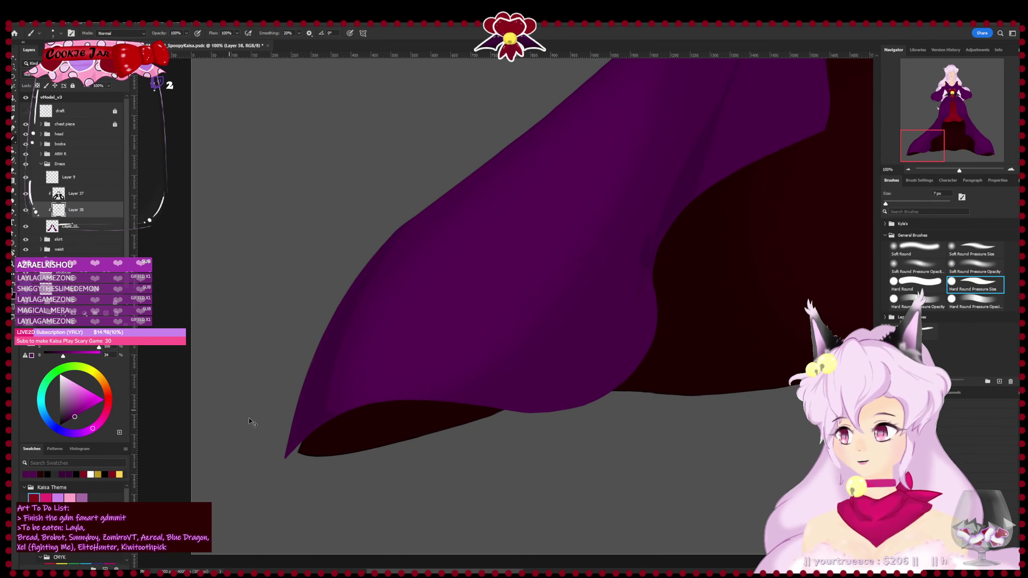
- Touch up the shading along the left hem's lower edge on Layer 38 with the 7 px Brush and pick the recent black swatch
left_click_drag(433, 455, 291, 526)
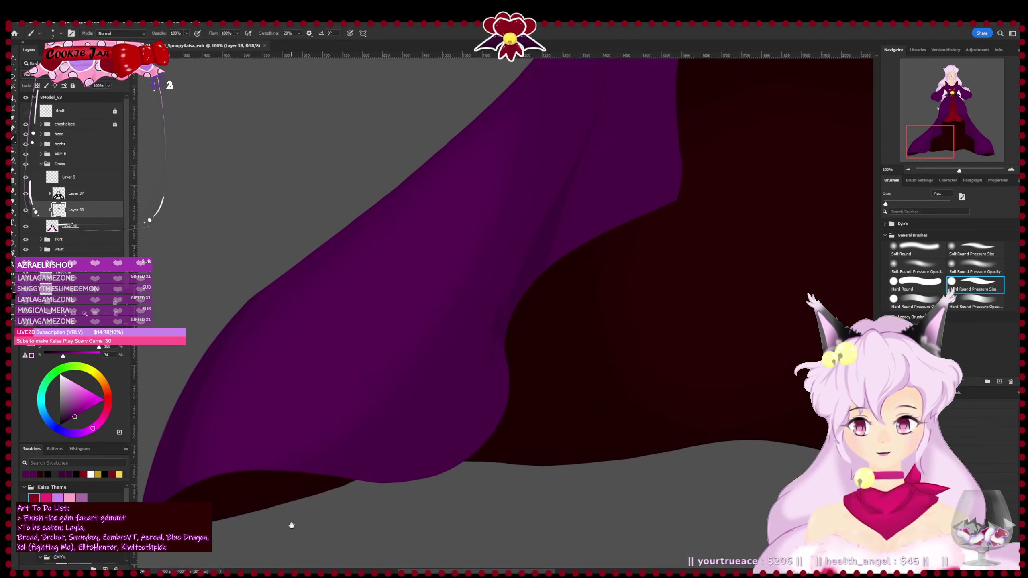
left_click_drag(266, 472, 372, 422)
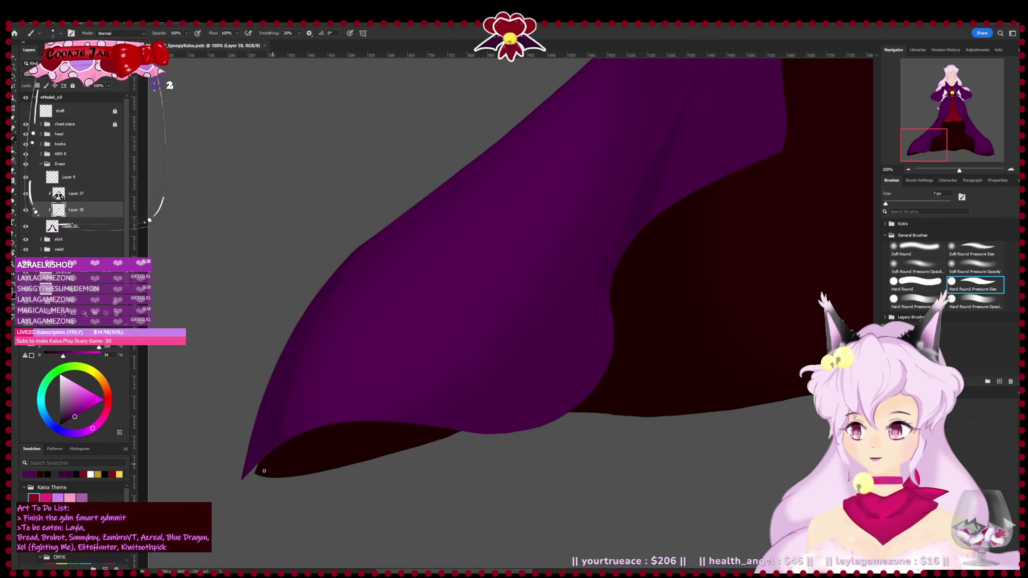
left_click_drag(262, 464, 316, 430)
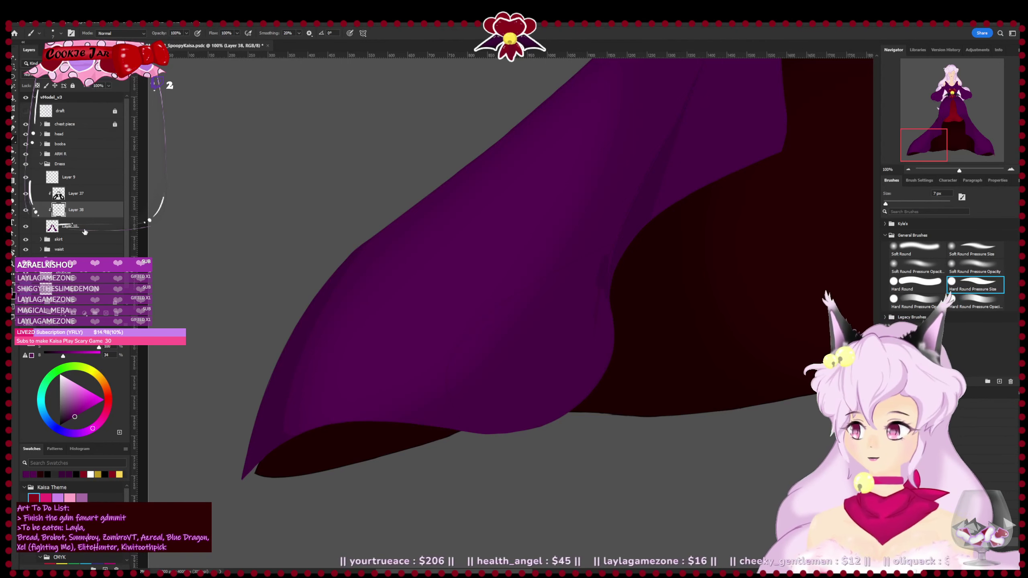
left_click(47, 475)
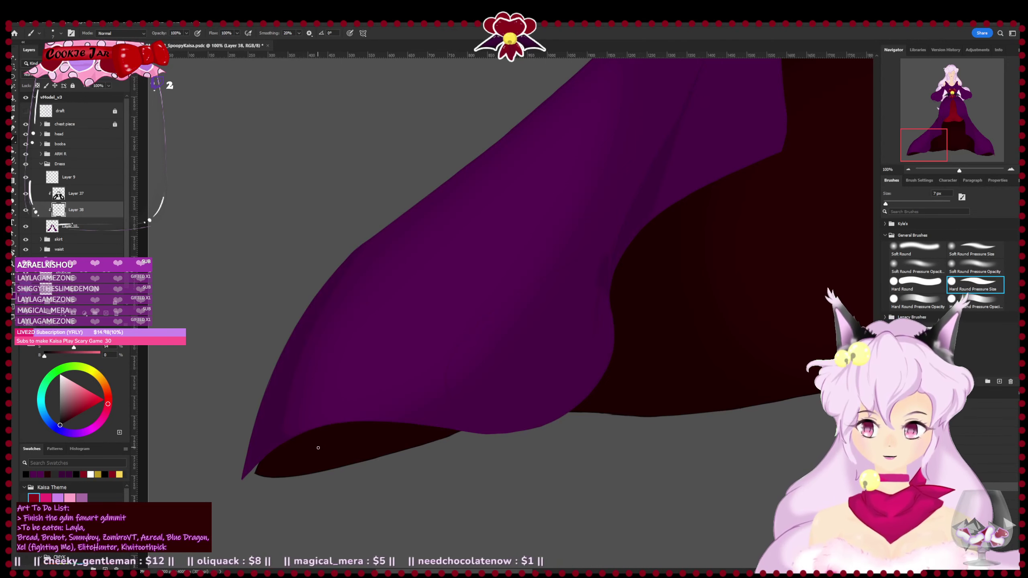
key("e")
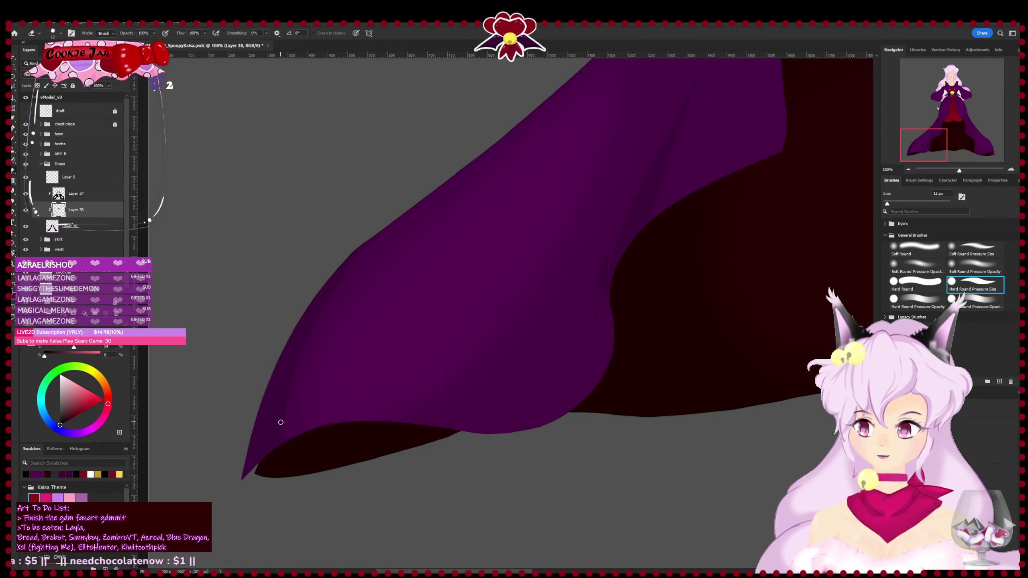
key("b")
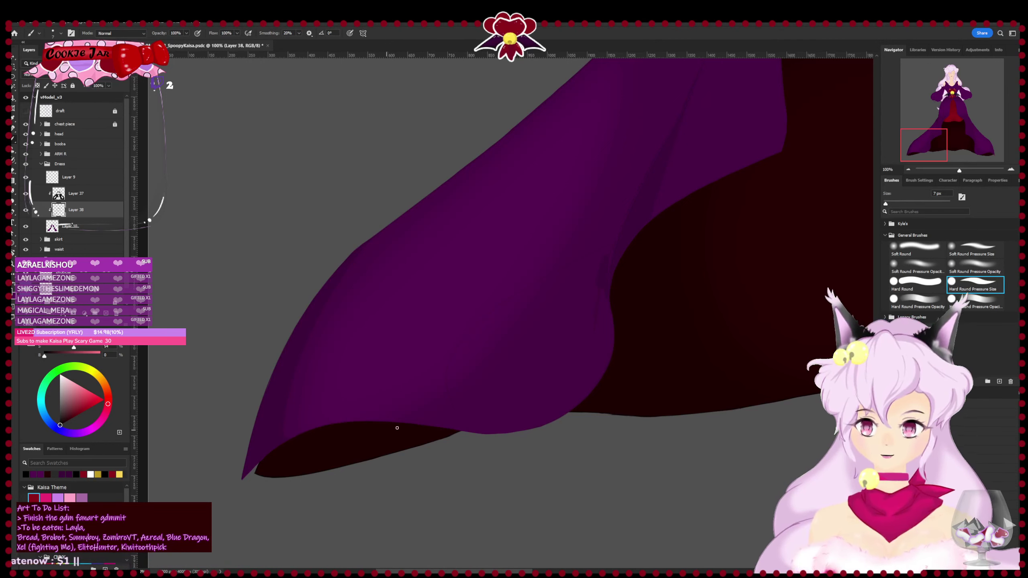
- Draw a thin black fold line on Layer 38 from the left panel's inner edge down towards the hem
left_click_drag(506, 433, 413, 517)
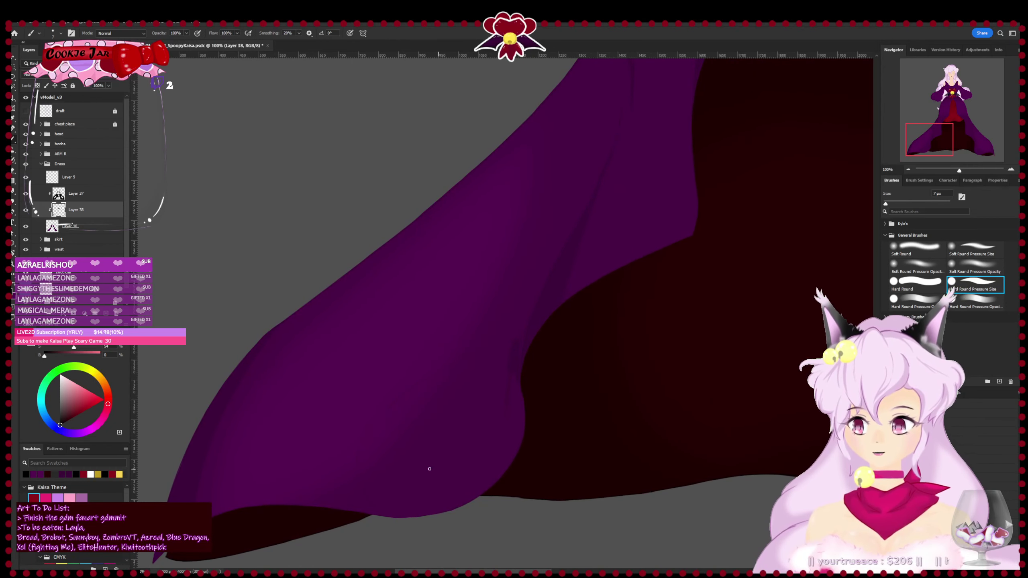
key("e")
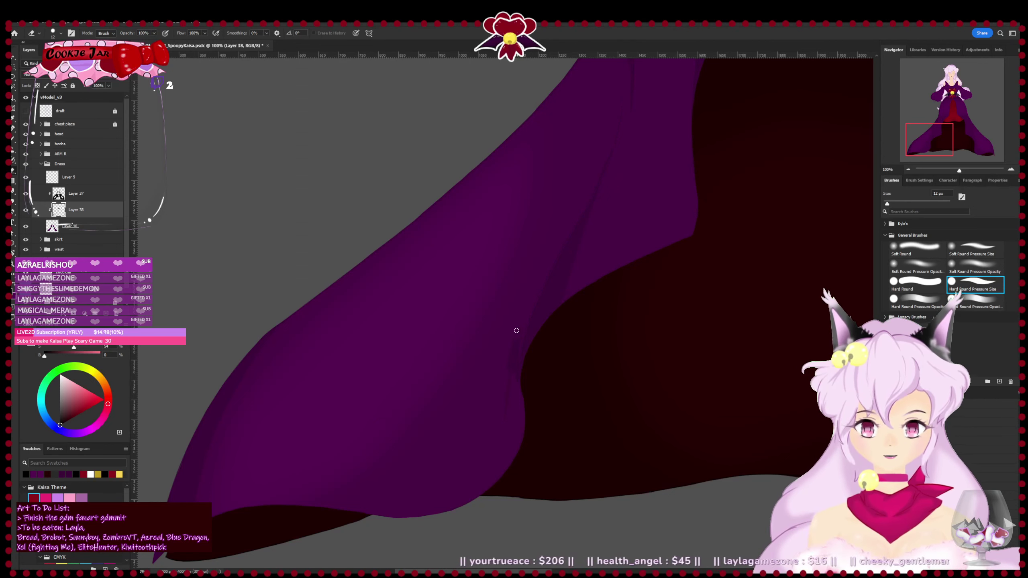
key("b")
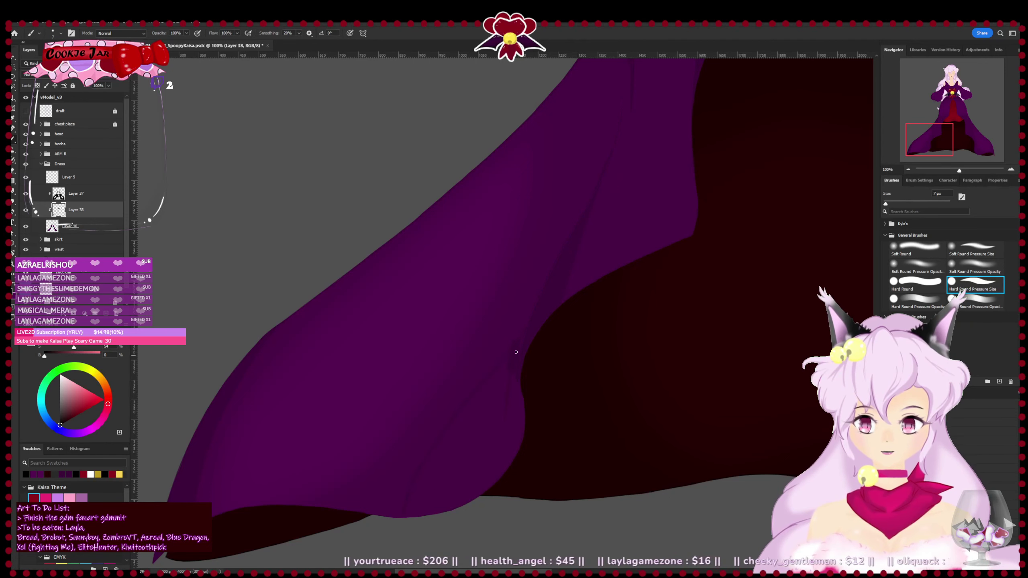
key("ctrl+plus")
key("e")
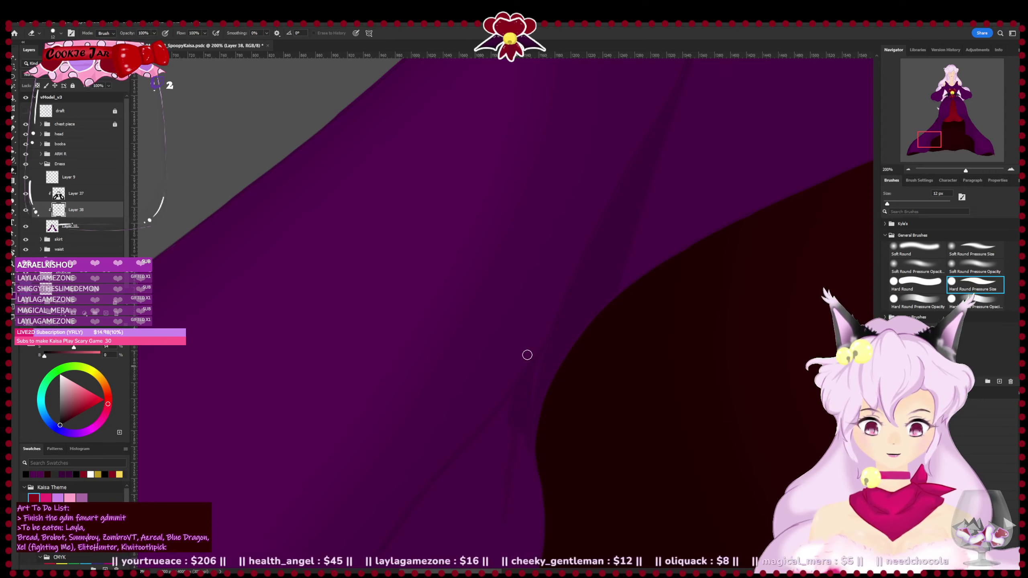
- Blend the fold line's upper end into the existing inner-edge shadow on Layer 38, alternating the 12 px Eraser and 7 px Brush
key("ctrl+minus")
key("ctrl+minus")
key("ctrl+minus")
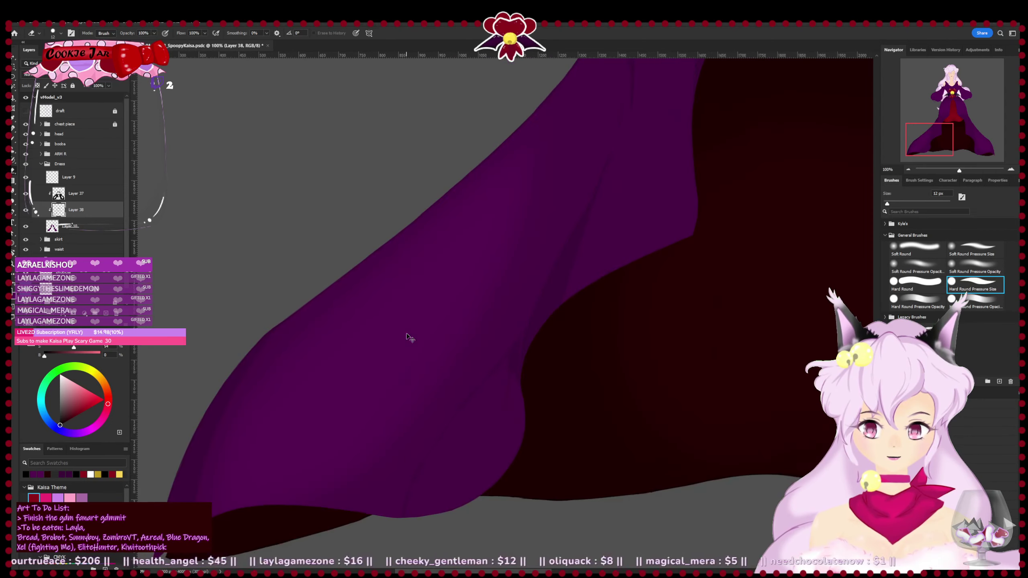
key("ctrl+plus")
key("ctrl+plus")
key("ctrl+plus")
key("ctrl+plus")
key("ctrl+plus")
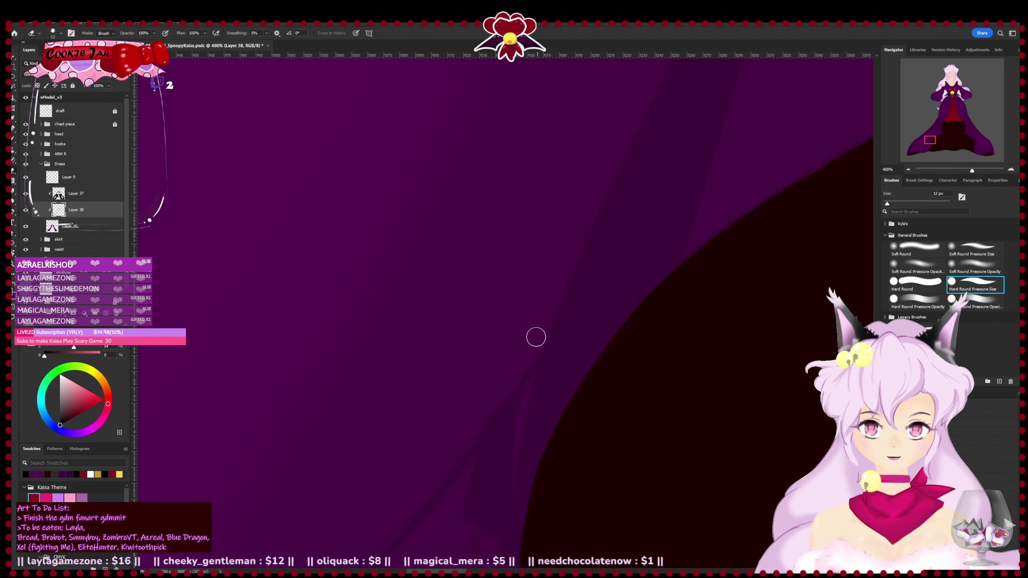
key("b")
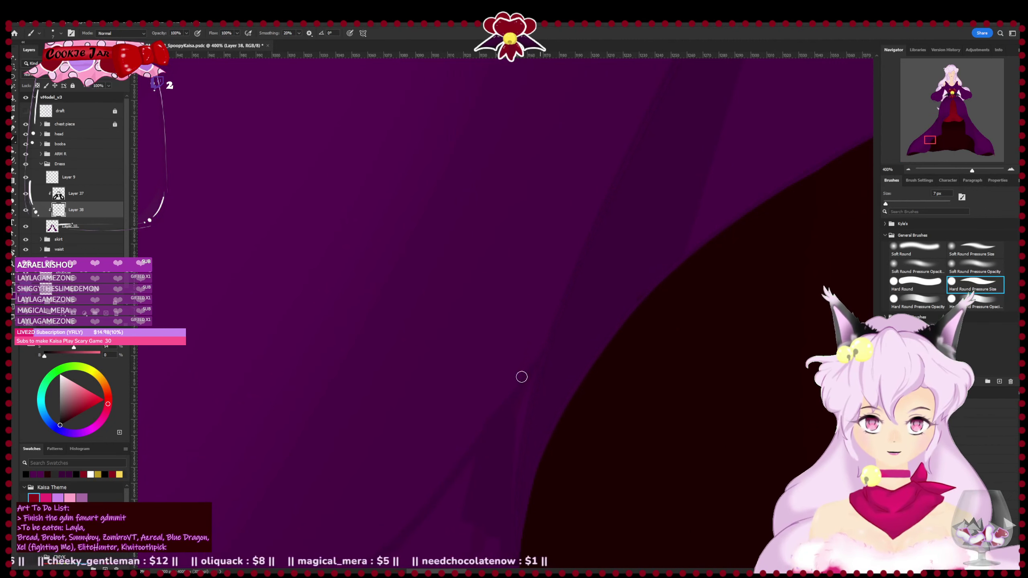
key("e")
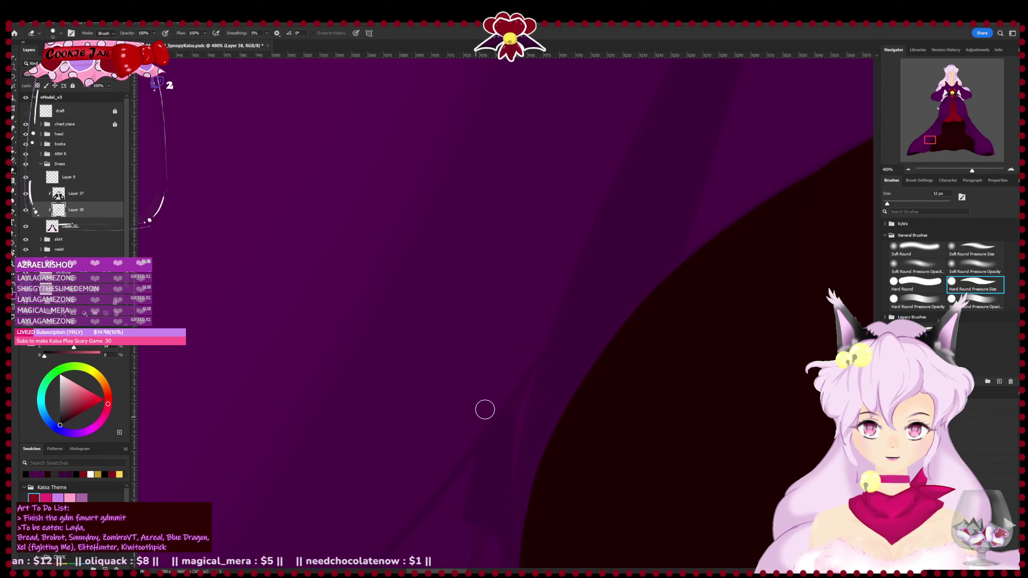
key("b")
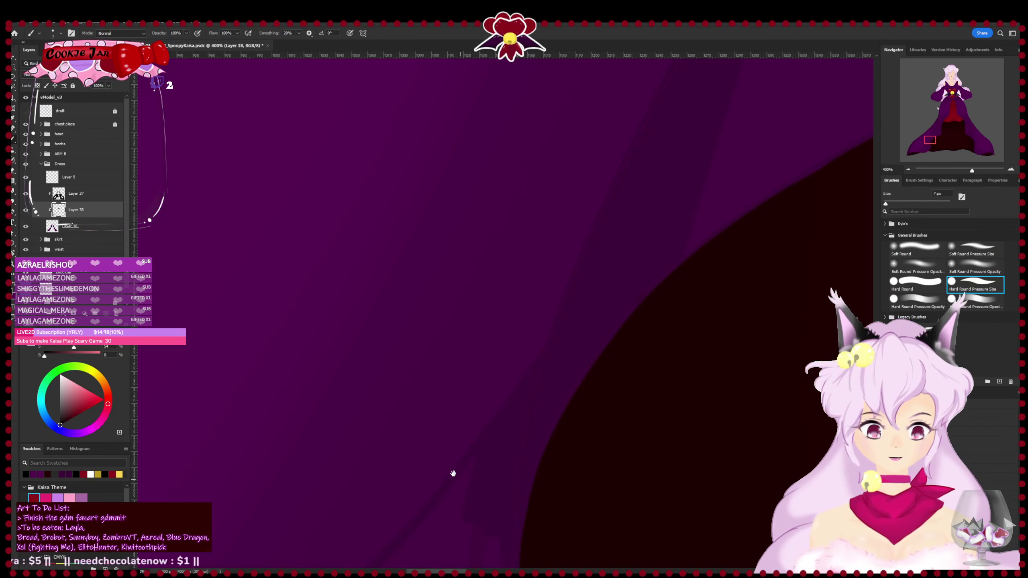
- Complete the fold shadow's outline down the left panel and along its bottom hem with the 7 px Brush
left_click_drag(453, 474, 416, 467)
key("ctrl+minus")
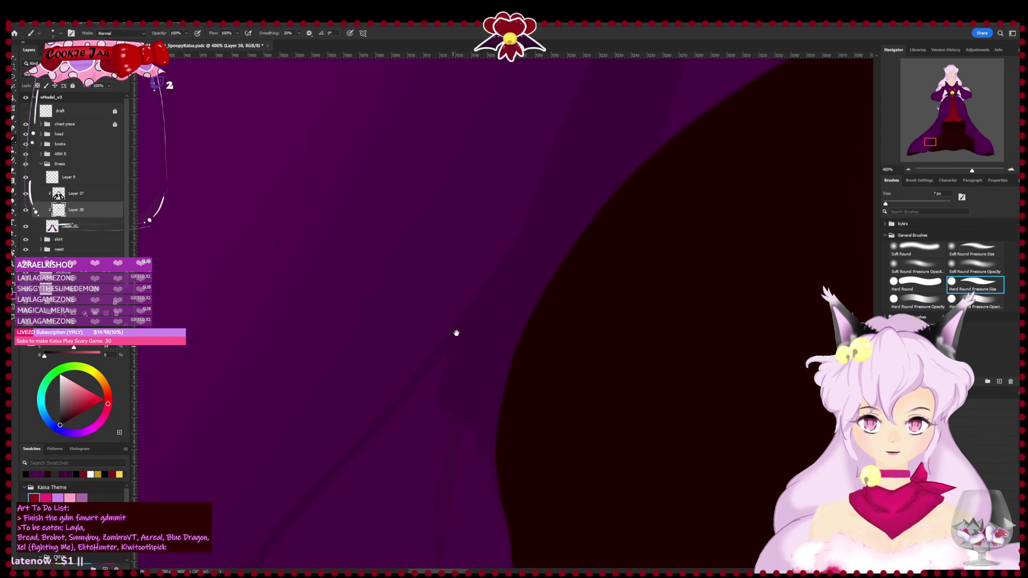
key("ctrl+minus")
scroll(339, 262, "down", 2)
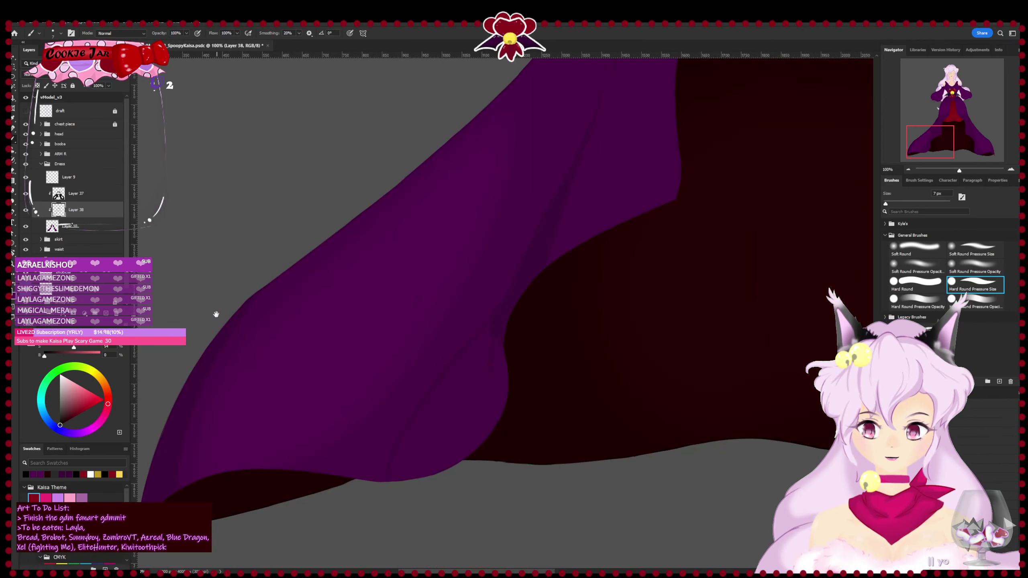
left_click_drag(216, 314, 258, 156)
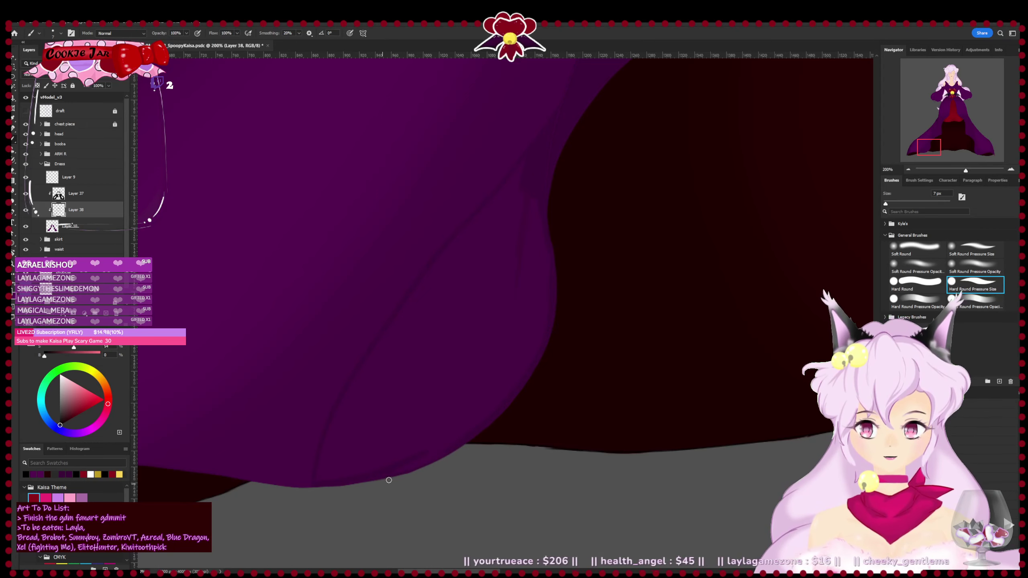
- Fill the outlined fold shadow on Layer 38 using a Magic Wand selection, deselect, and paint over the remaining gaps with the Brush
key("w")
left_click(447, 375)
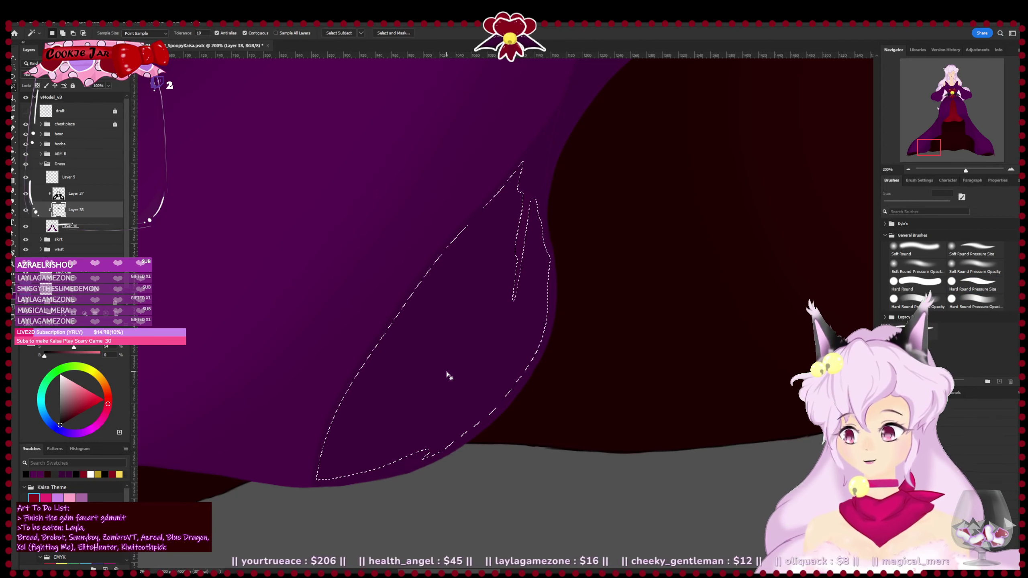
key("ctrl+d")
key("b")
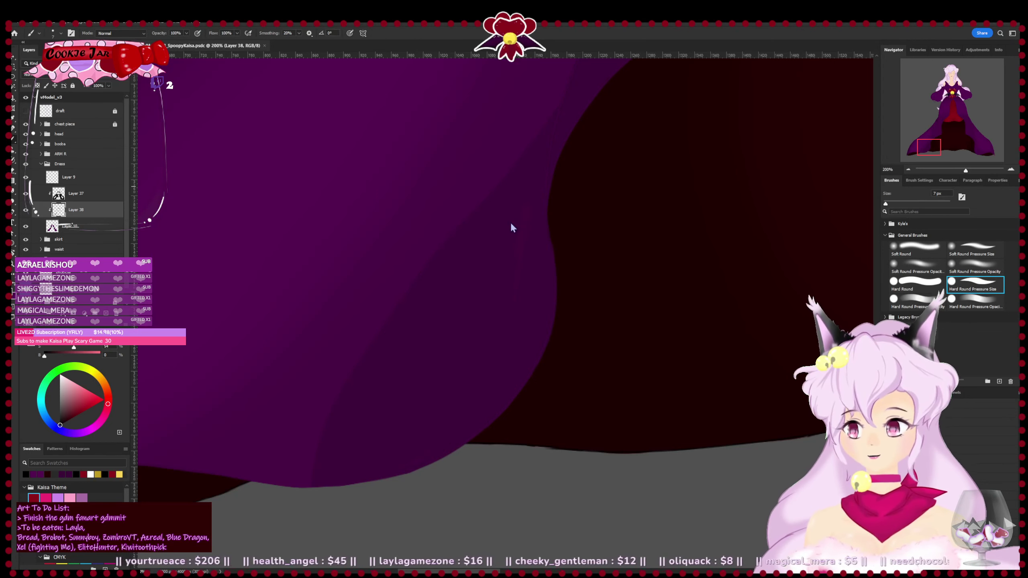
left_click_drag(518, 275, 509, 312)
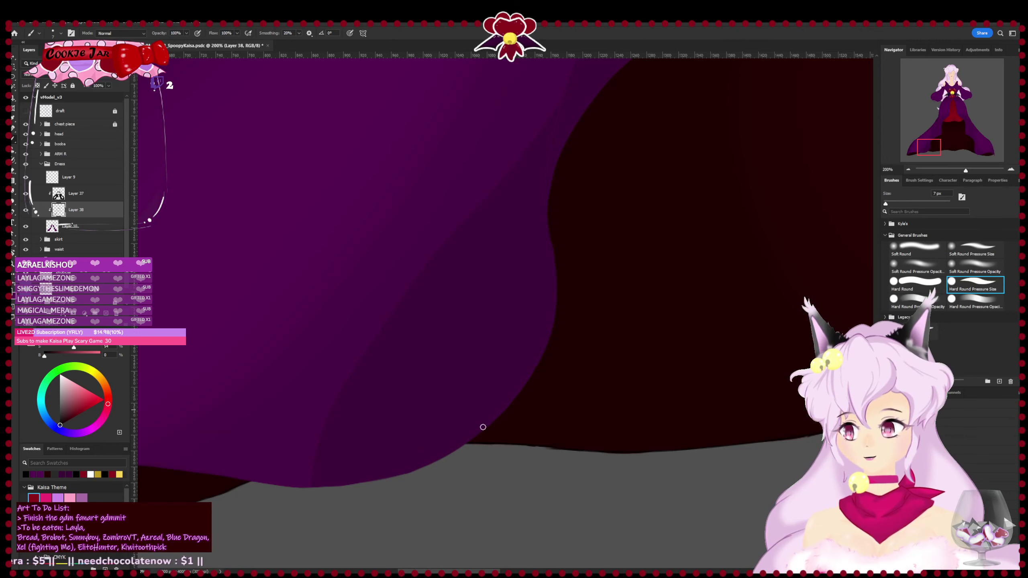
left_click_drag(573, 301, 523, 397)
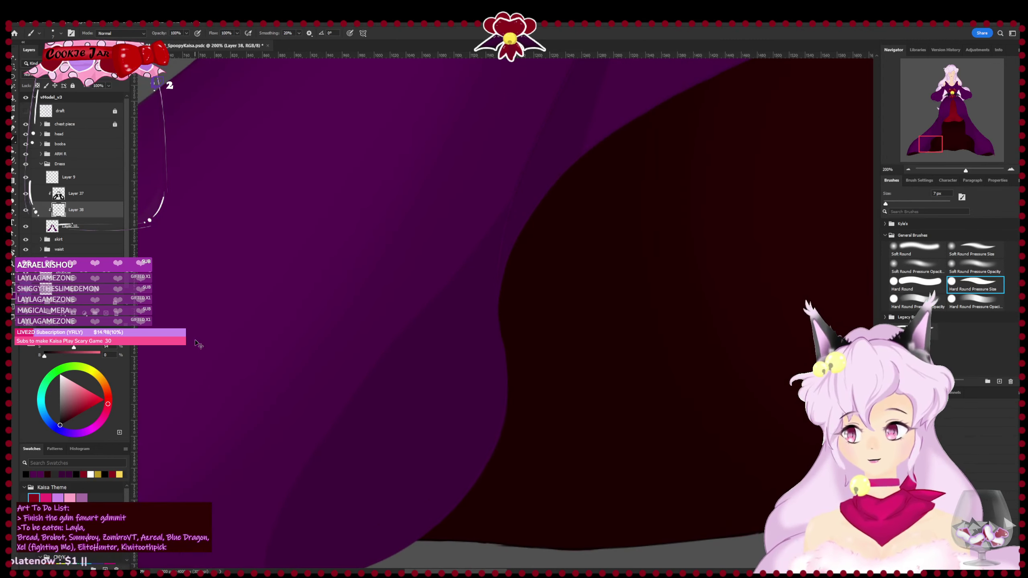
- Save the document and add a new layer above Layer 9, clipped to it
key("ctrl+s")
key("ctrl+minus")
key("ctrl+minus")
key("ctrl+minus")
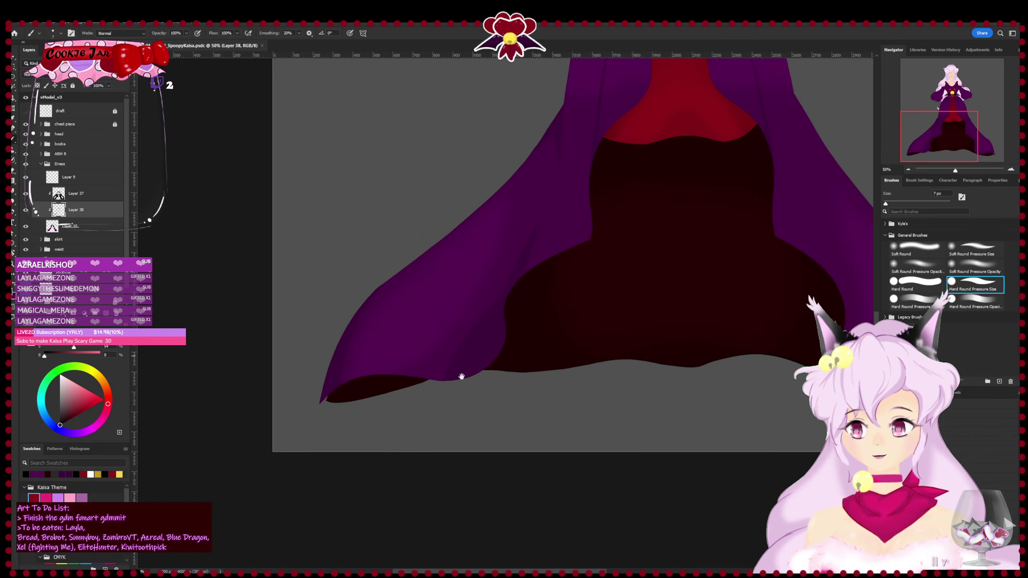
scroll(462, 377, "down", 2)
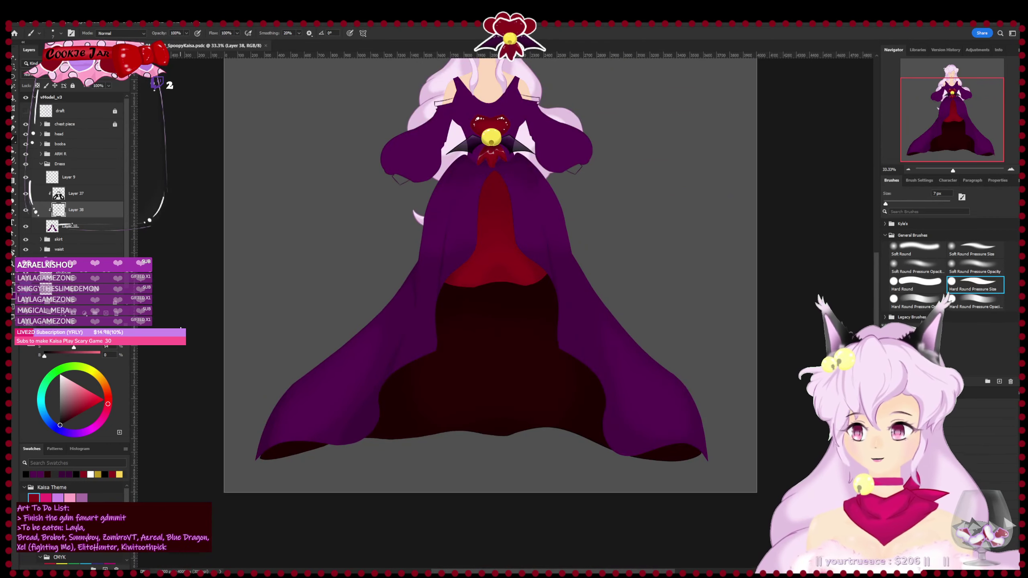
left_click(71, 181)
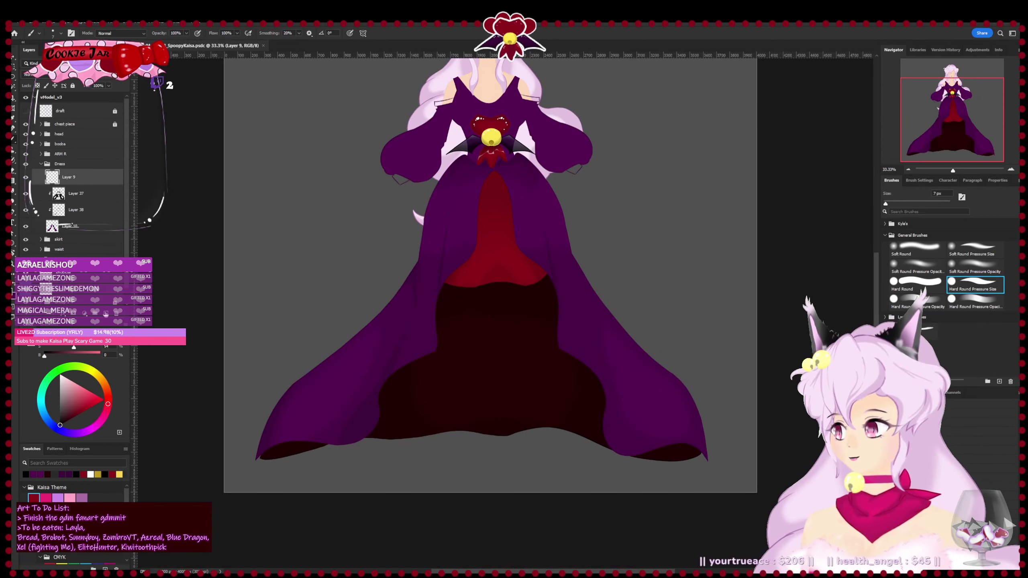
key("ctrl+shift+alt+n")
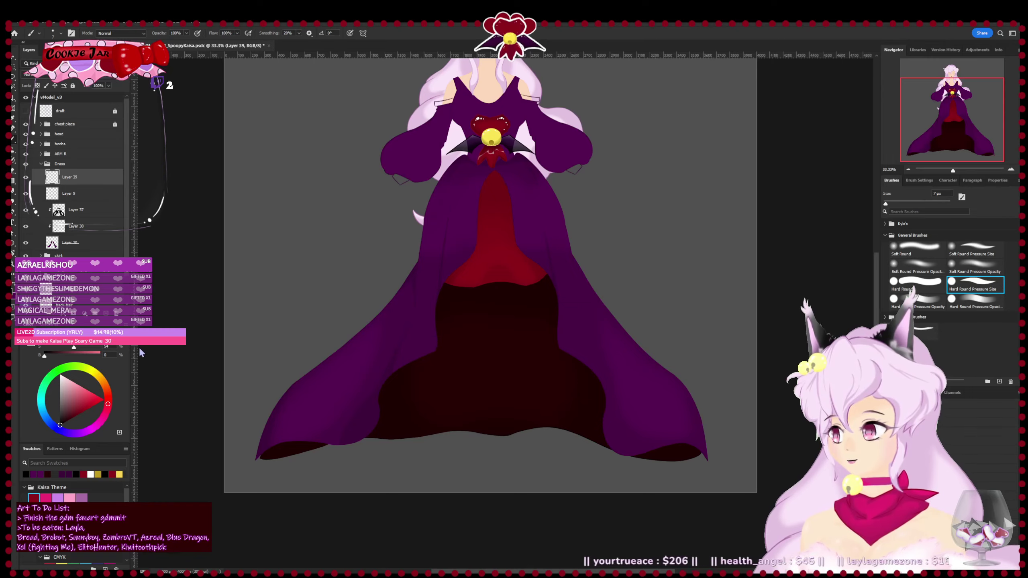
key("ctrl+alt+g")
- Enlarge the brush to span most of the gown and paint black across the new clipped layer
left_click(940, 204)
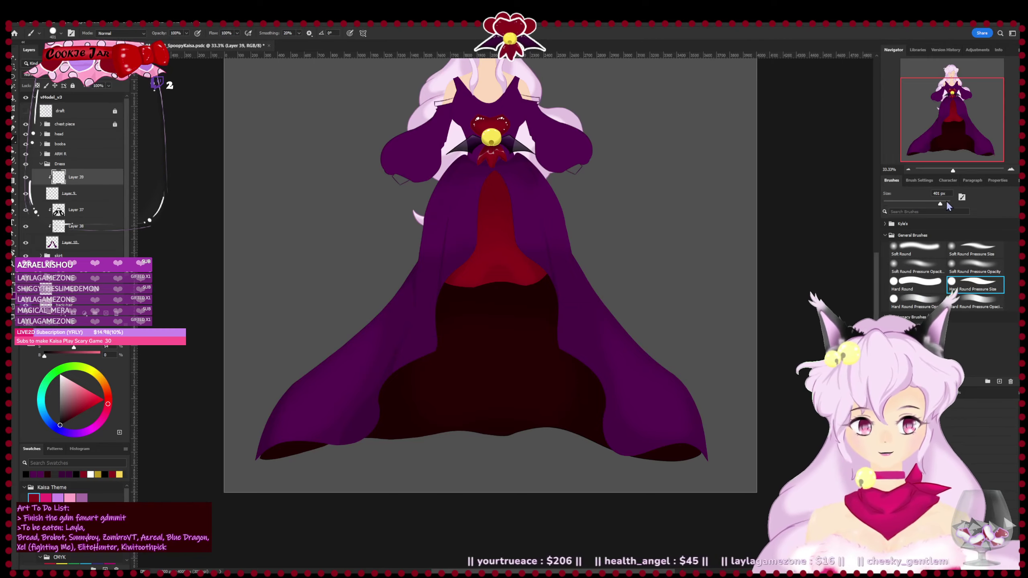
left_click_drag(946, 203, 949, 204)
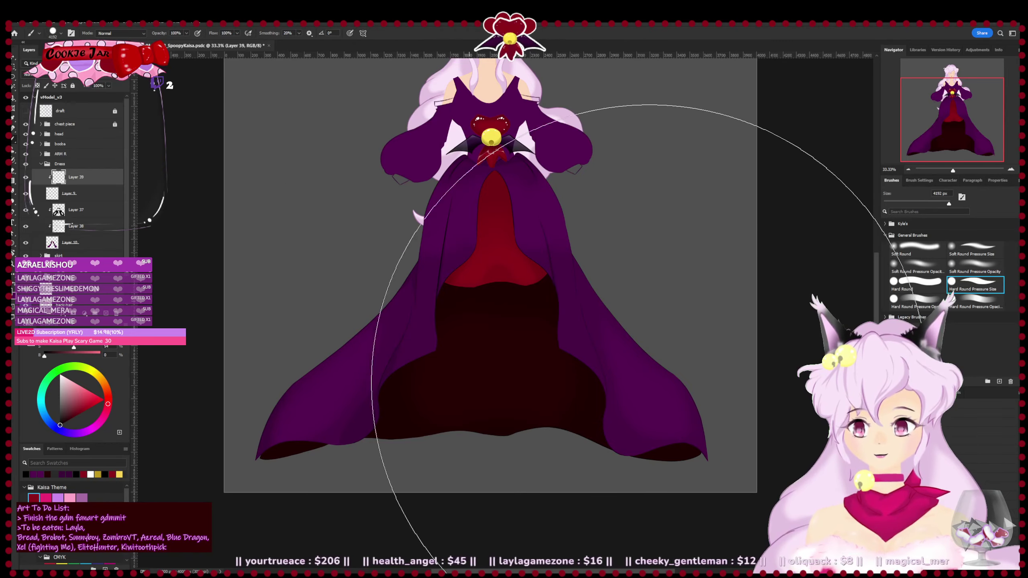
mouse_move(650, 384)
left_mouse_down()
mouse_move(496, 300)
mouse_move(444, 334)
mouse_move(386, 482)
left_mouse_up()
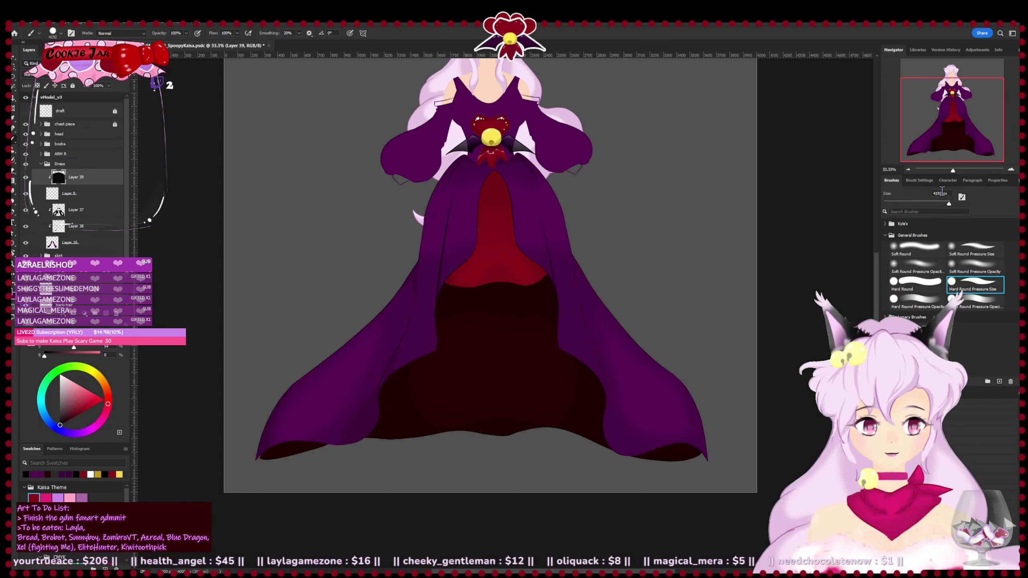
- Set the brush size to 10 px and delete the black-painted layer clipped to Layer 9
double_click(940, 193)
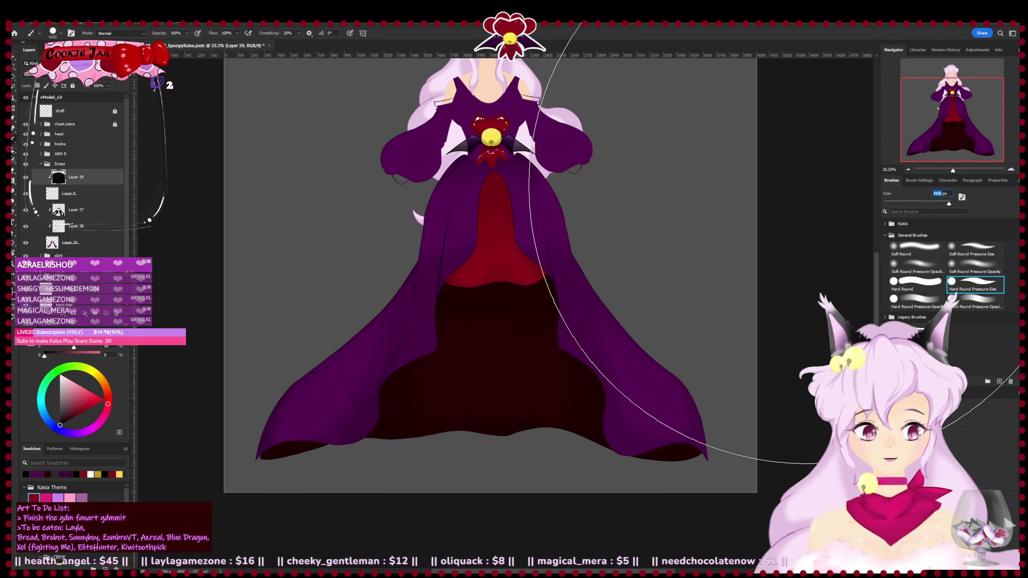
type("10")
key("Return")
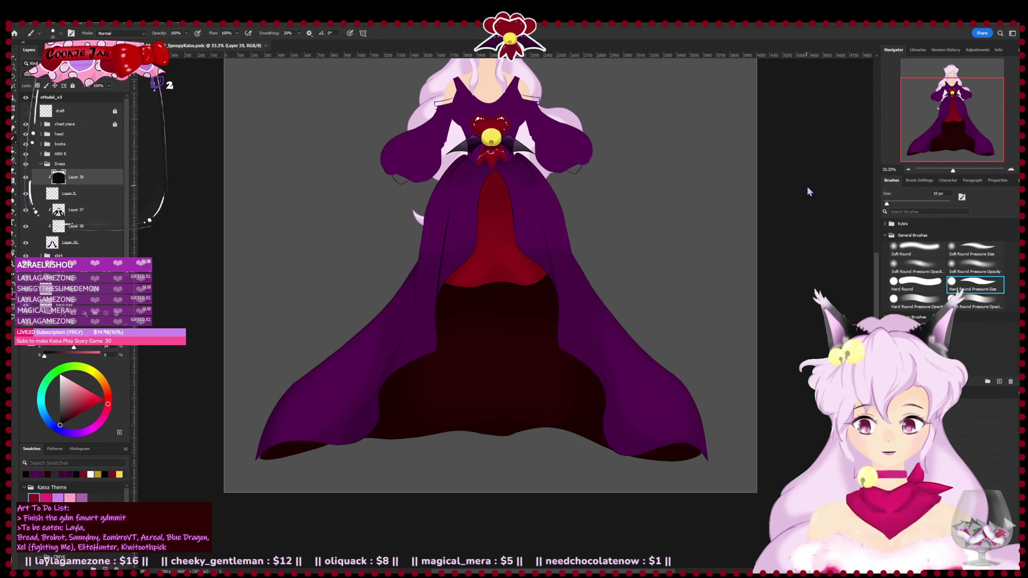
key("ctrl+plus")
key("ctrl+plus")
key("ctrl+plus")
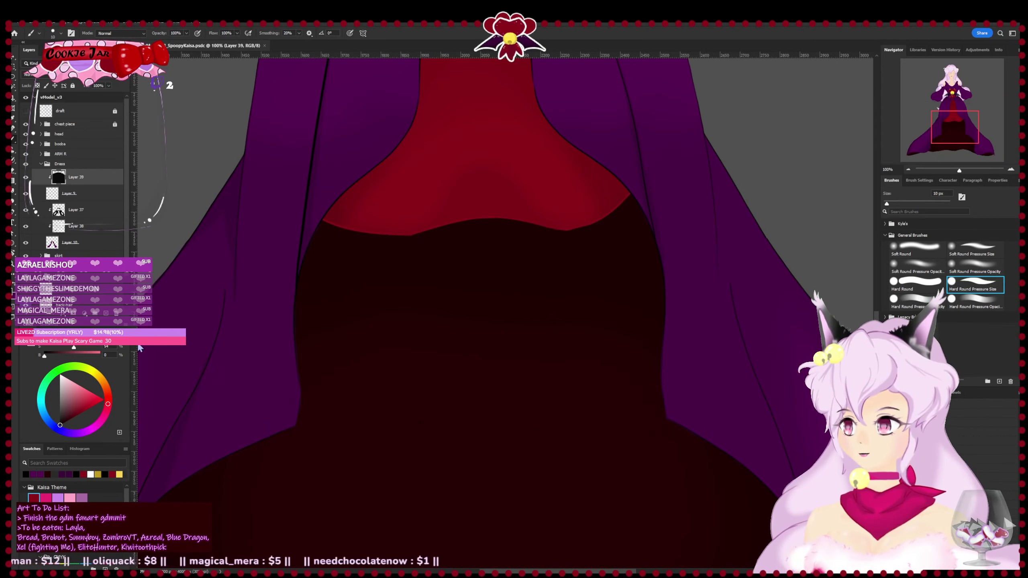
key("Delete")
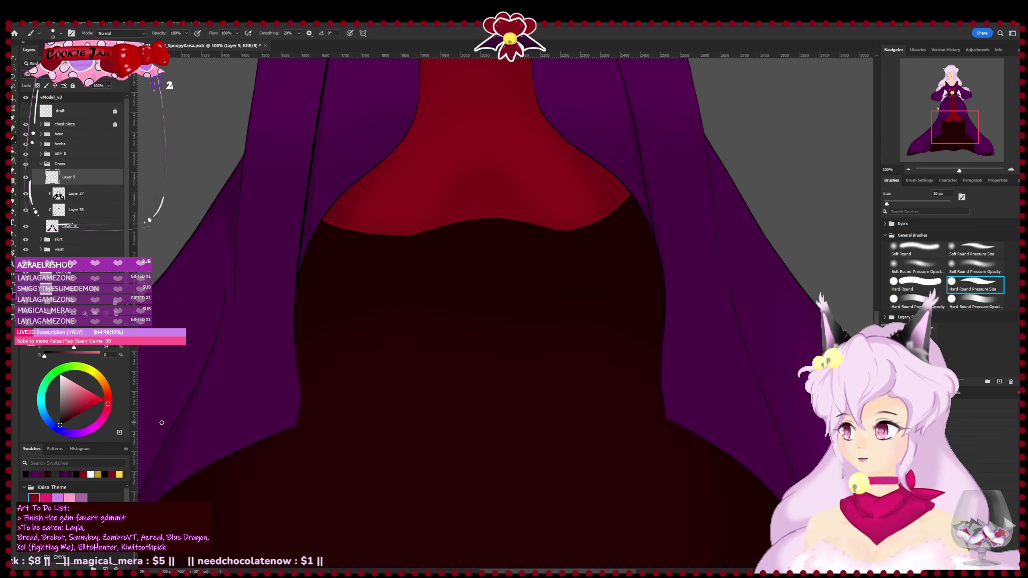
- Look over the shading on the gown's lower skirt and right panel, and save the document
left_click_drag(432, 461, 278, 363)
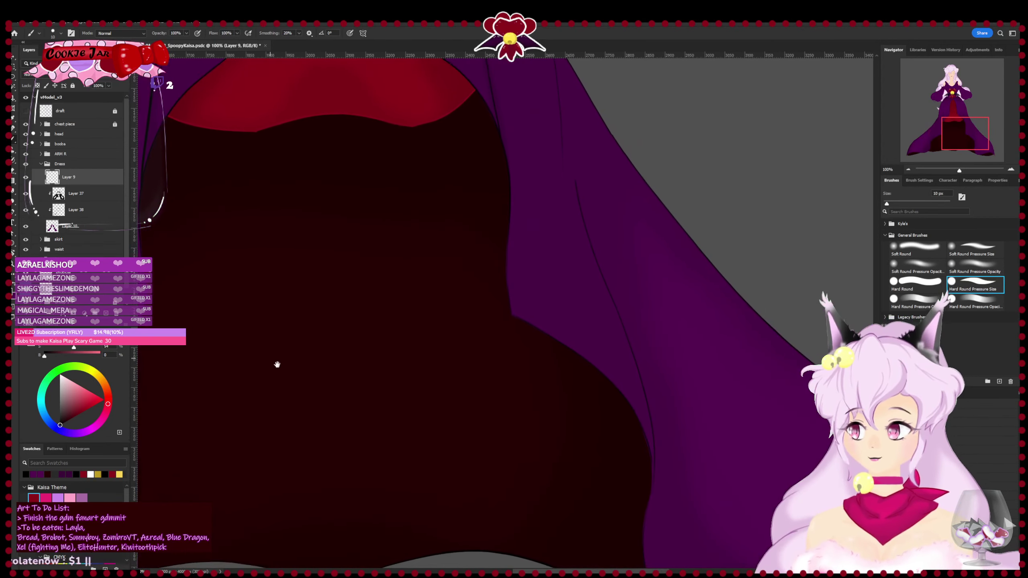
left_click_drag(415, 356, 512, 367)
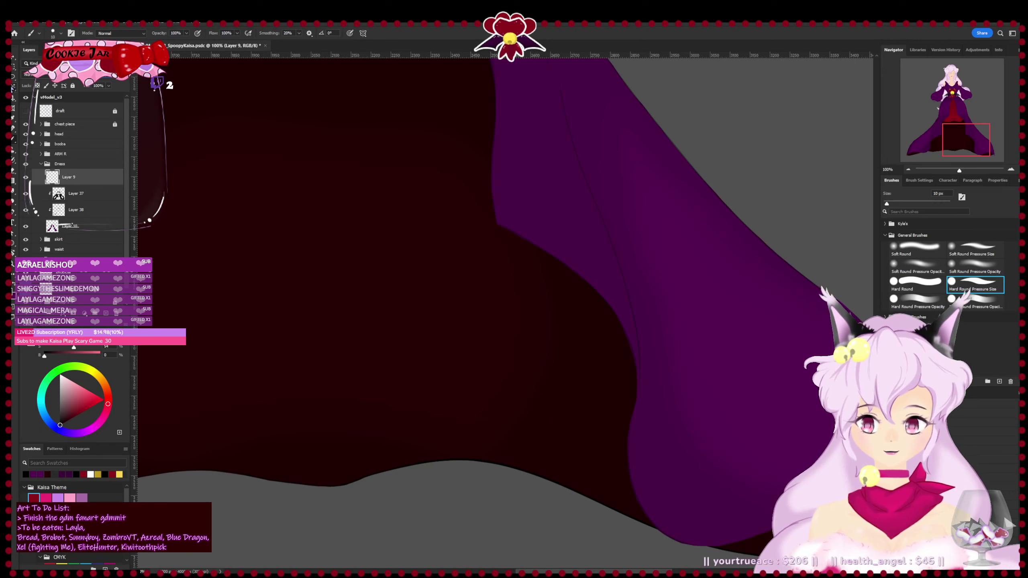
mouse_move(460, 372)
left_mouse_down()
mouse_move(239, 264)
mouse_move(477, 302)
left_mouse_up()
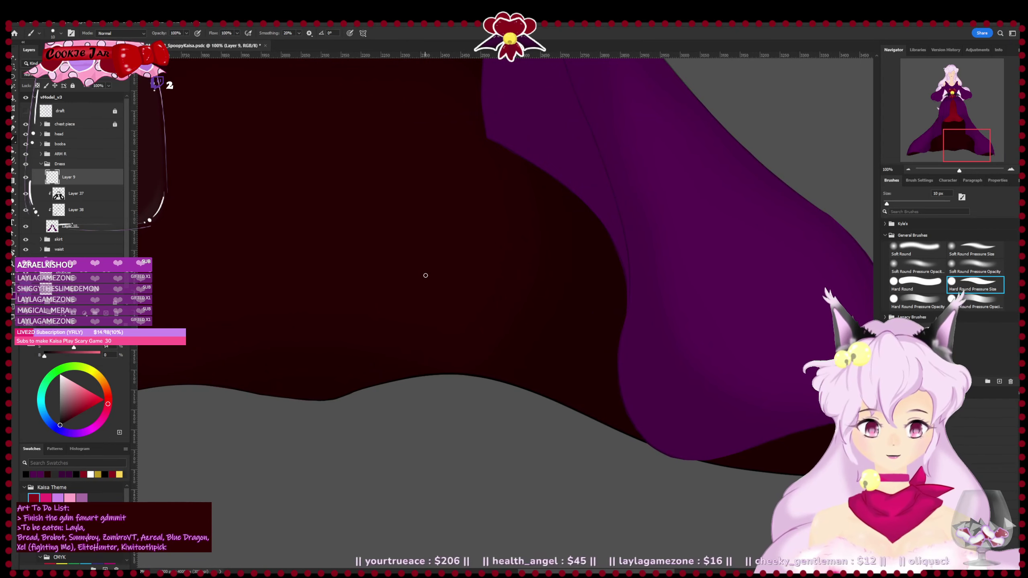
key("ctrl+minus")
key("ctrl+minus")
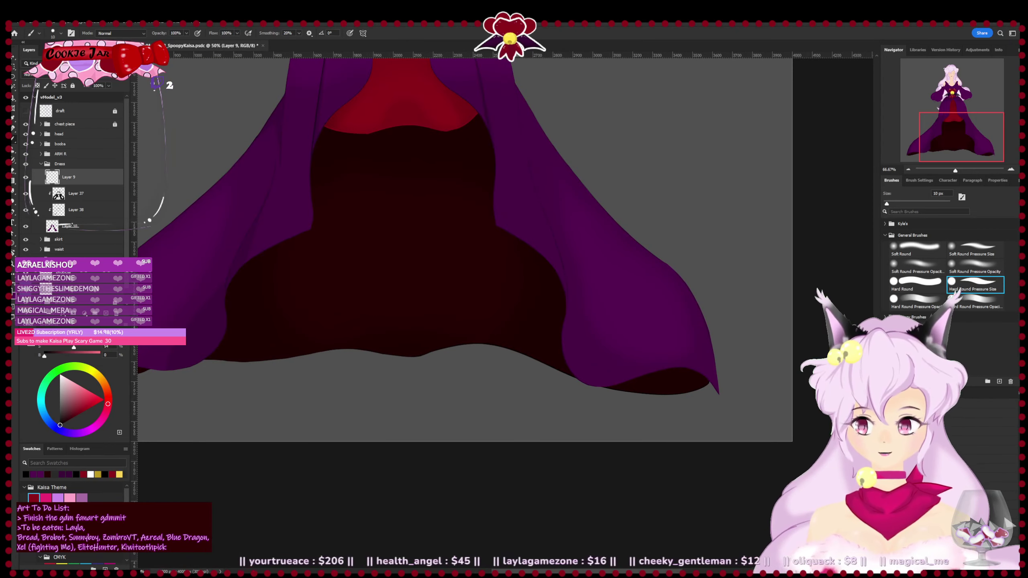
key("ctrl+plus")
key("ctrl+minus")
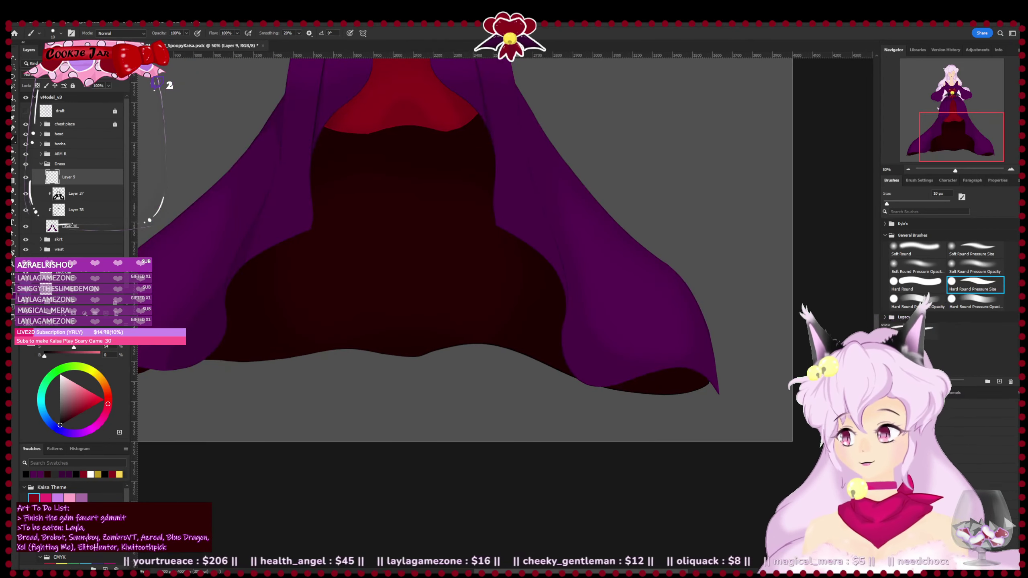
key("ctrl+minus")
key("ctrl+plus")
key("ctrl+plus")
mouse_move(440, 324)
left_mouse_down()
mouse_move(296, 481)
mouse_move(255, 492)
left_mouse_up()
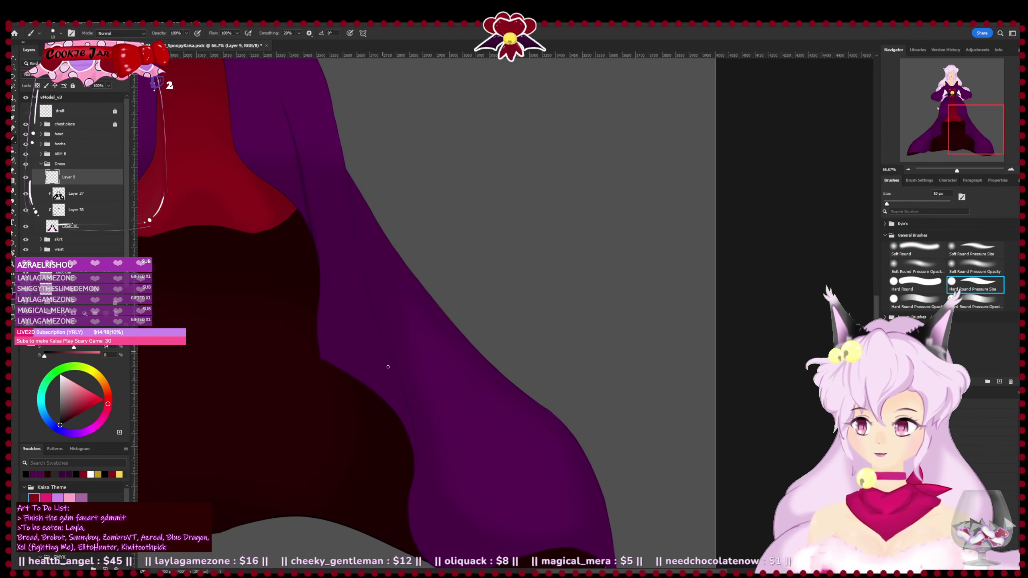
key("ctrl+s")
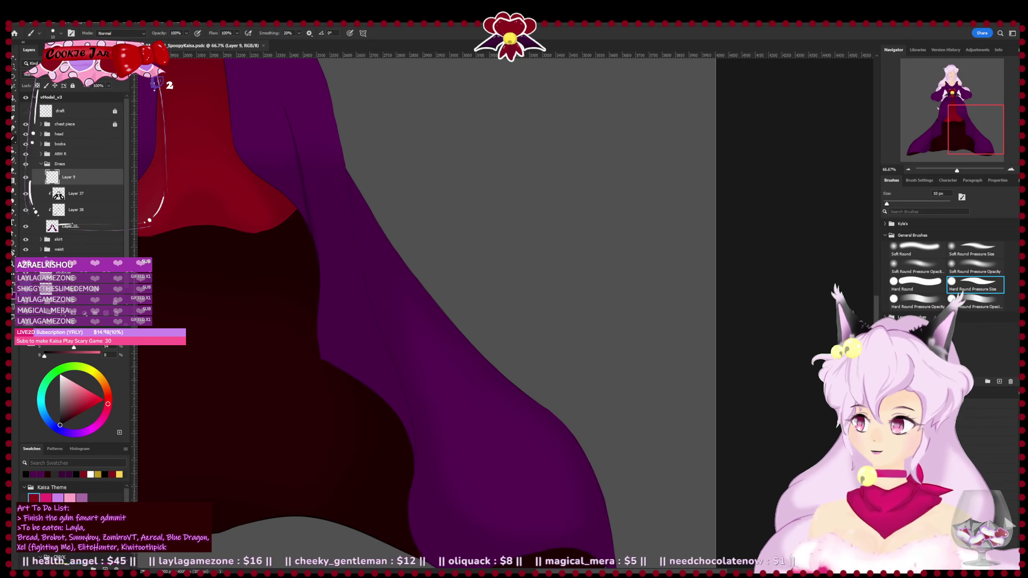
- Select Layer 38, touch up the right panel's upper fold shadow with the 10 px Brush, and save the document
left_click(92, 193)
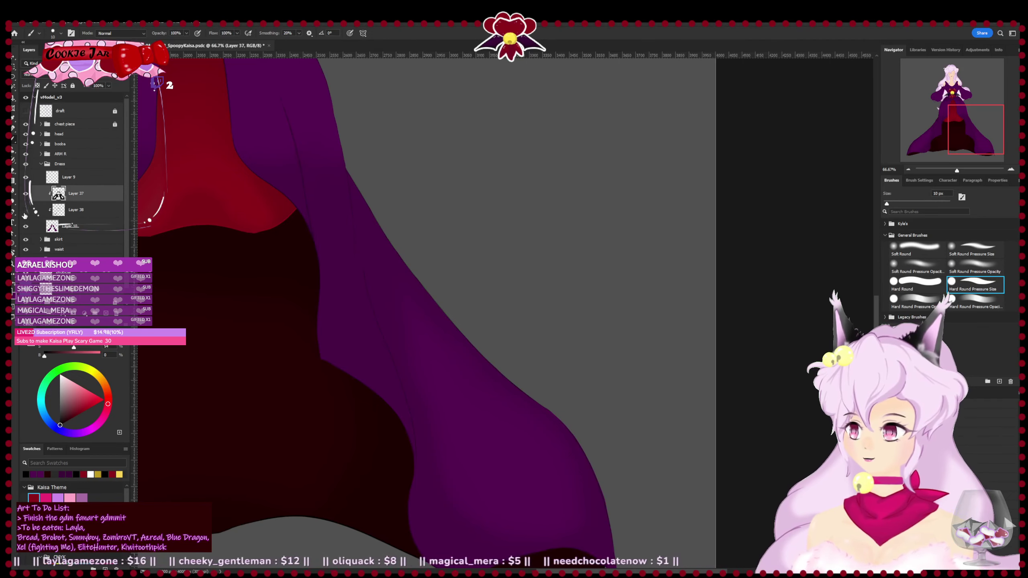
left_click(82, 214)
left_click_drag(394, 401, 354, 340)
key("r")
mouse_move(452, 264)
left_mouse_down()
mouse_move(486, 292)
mouse_move(461, 259)
mouse_move(525, 259)
mouse_move(487, 381)
mouse_move(579, 277)
mouse_move(574, 315)
mouse_move(479, 182)
left_mouse_up()
key("b")
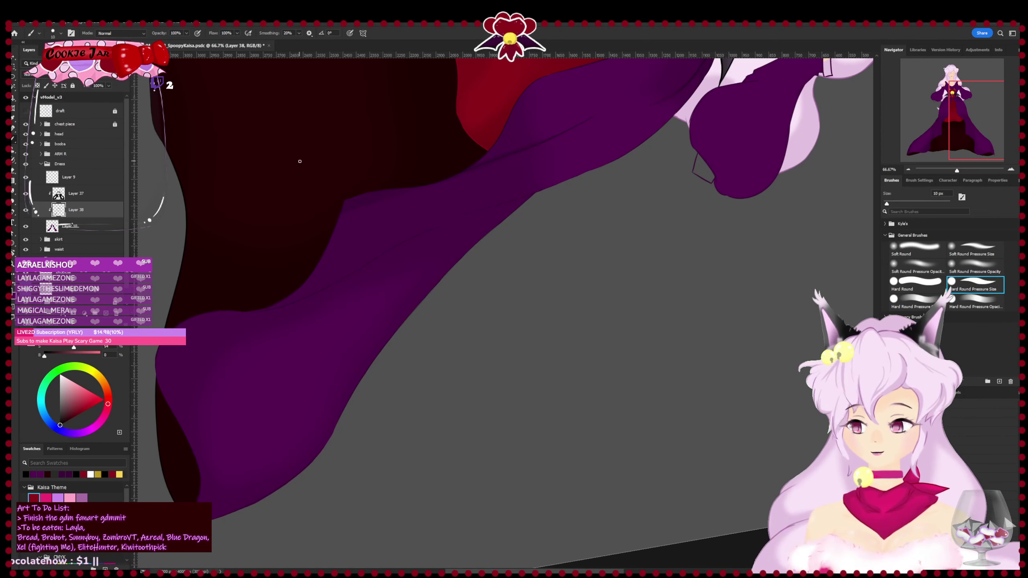
key("ctrl+plus")
mouse_move(263, 275)
left_mouse_down()
mouse_move(298, 356)
mouse_move(298, 388)
left_mouse_up()
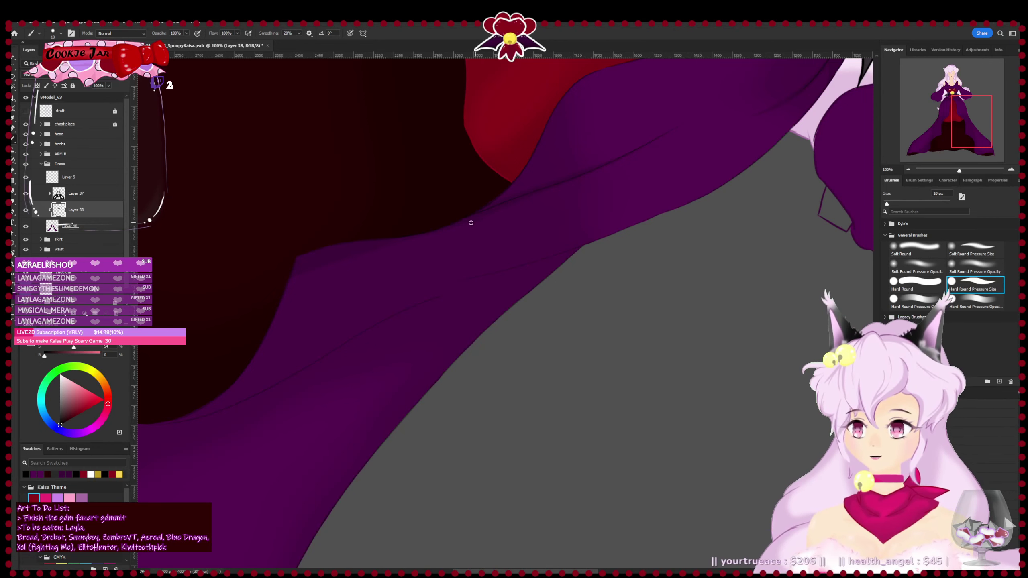
key("r")
left_click_drag(519, 225, 468, 159)
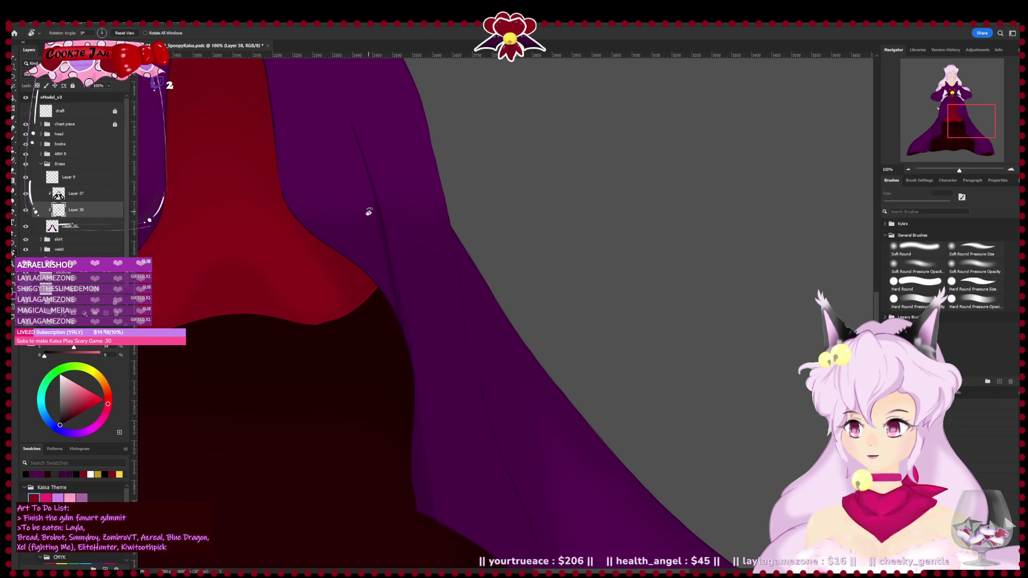
key("ctrl+minus")
key("ctrl+minus")
left_click_drag(615, 302, 631, 312)
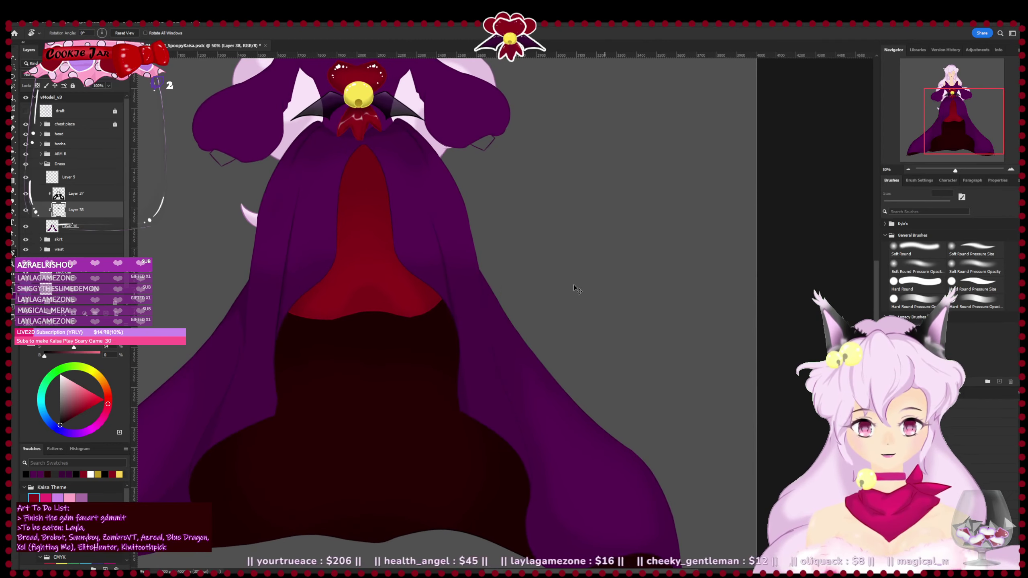
key("ctrl+s")
- Clean up the right fold shadow's edge beside the red underskirt with the 12 px Eraser and the 10 px Brush
key("ctrl+plus")
key("ctrl+plus")
key("ctrl+plus")
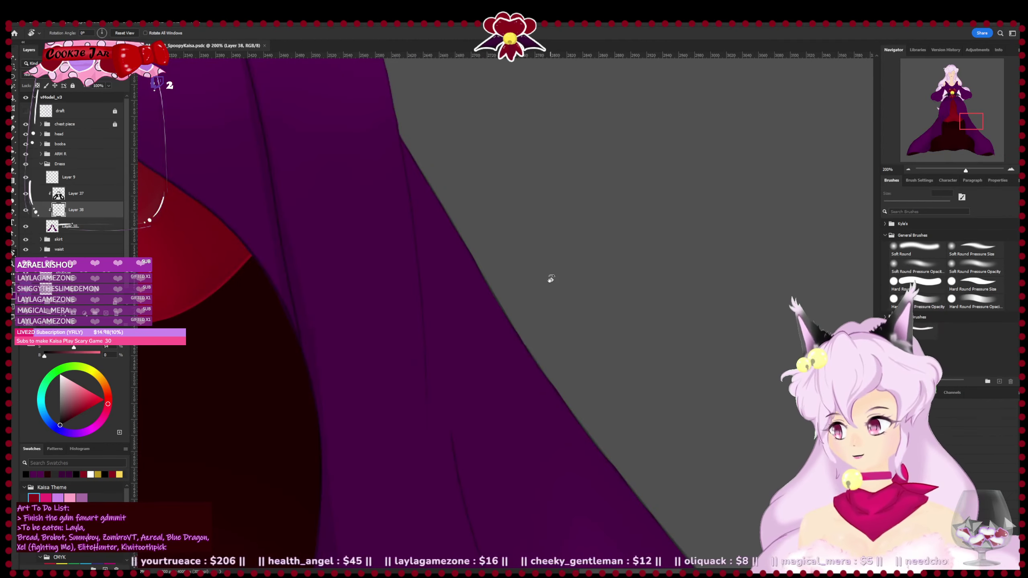
key("ctrl+minus")
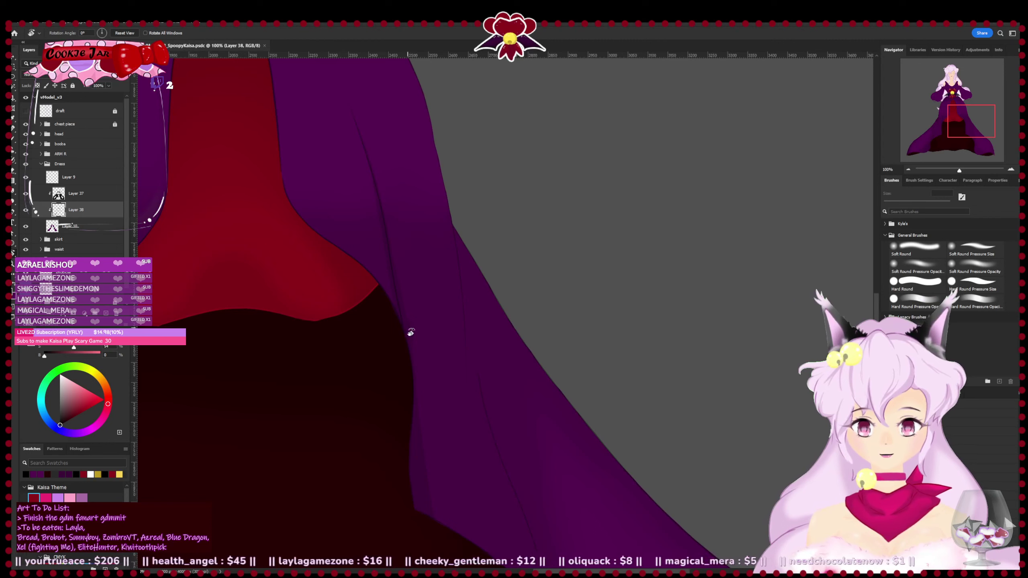
key("b")
key("e")
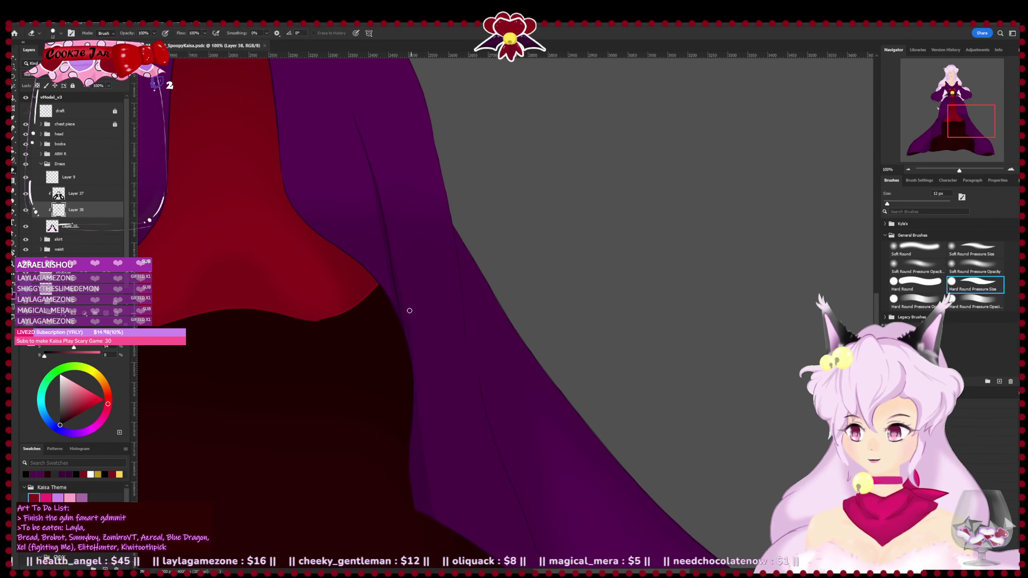
left_click_drag(410, 311, 413, 329)
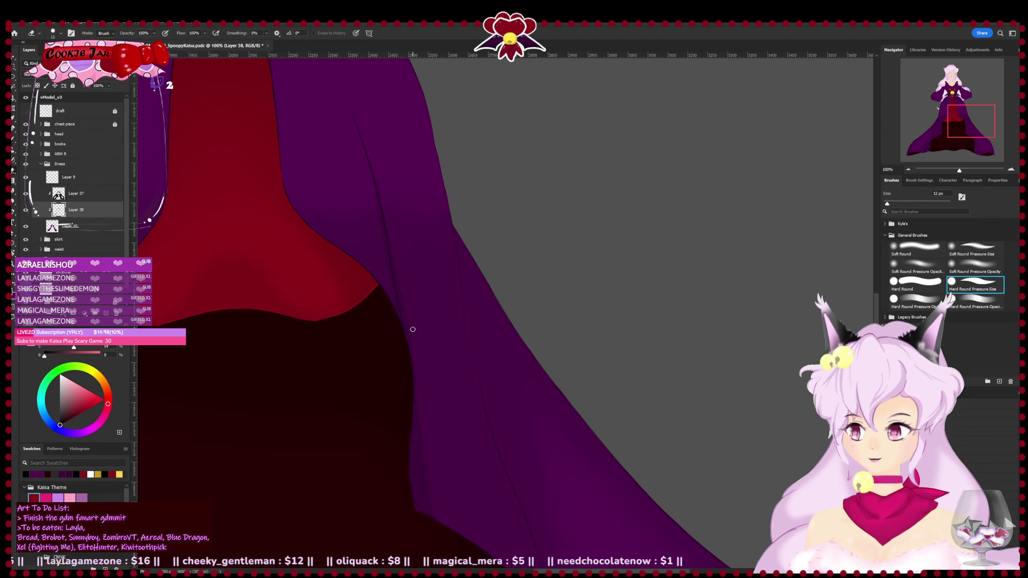
key("b")
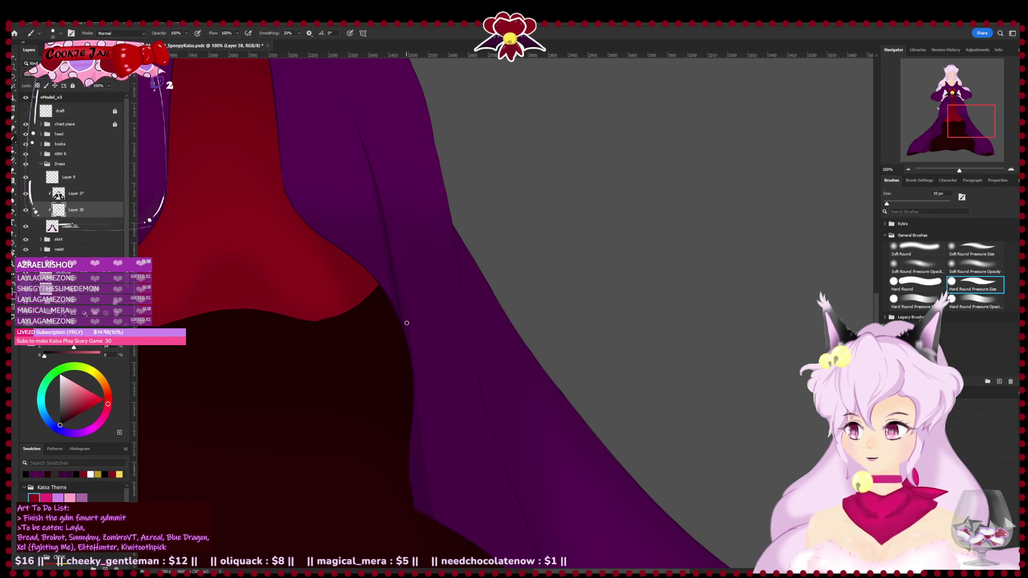
key("e")
key("b")
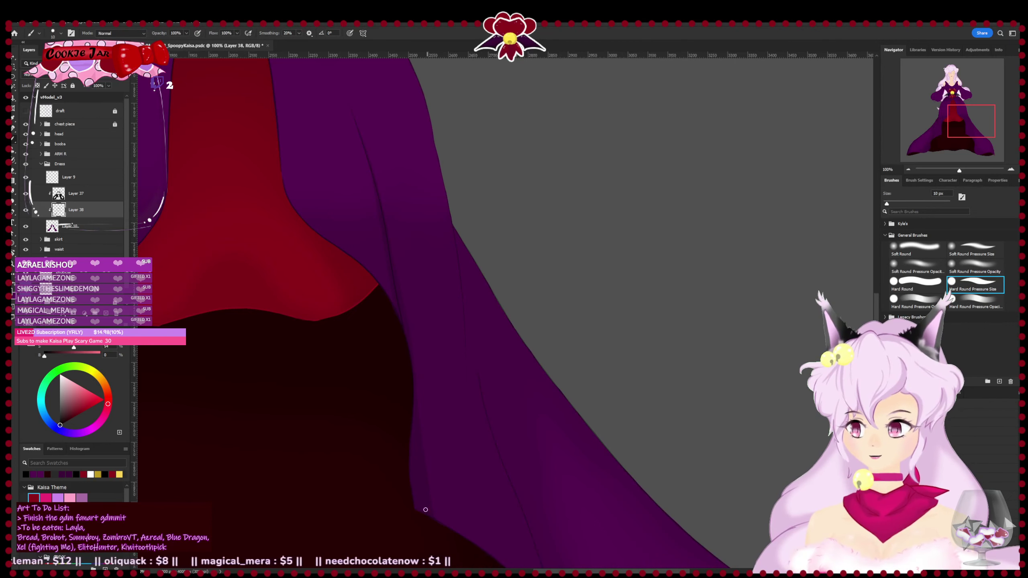
- Paint the fold shadow down the right panel to the edge of the dark skirt opening, tidying it with the Eraser
left_click_drag(433, 564, 374, 294)
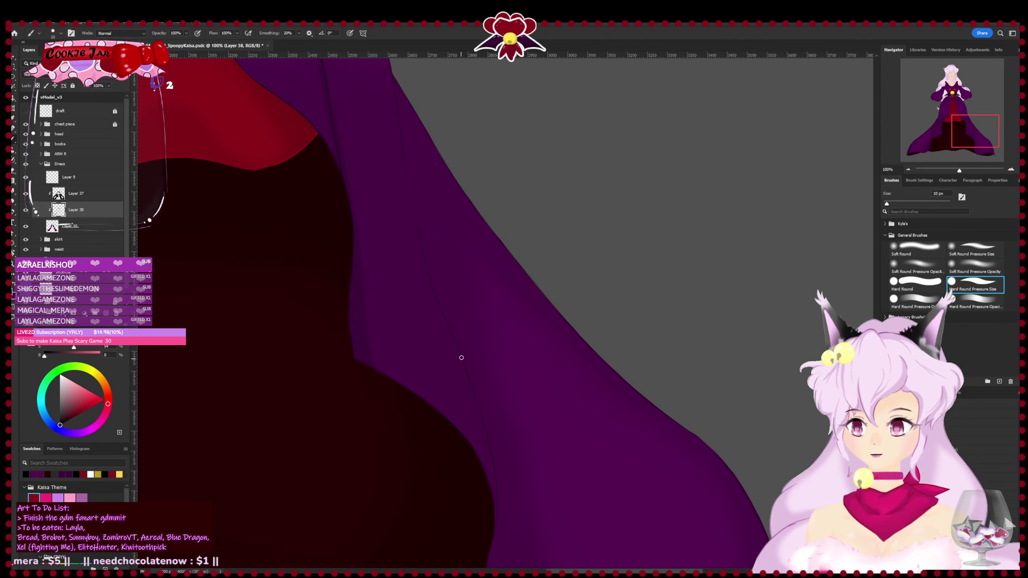
left_click_drag(464, 556, 450, 294)
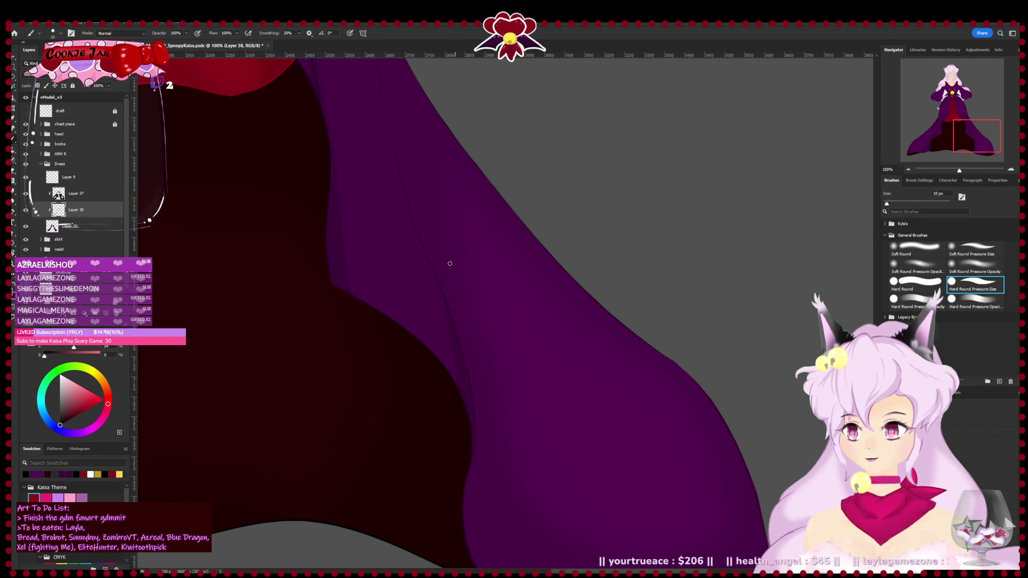
key("e")
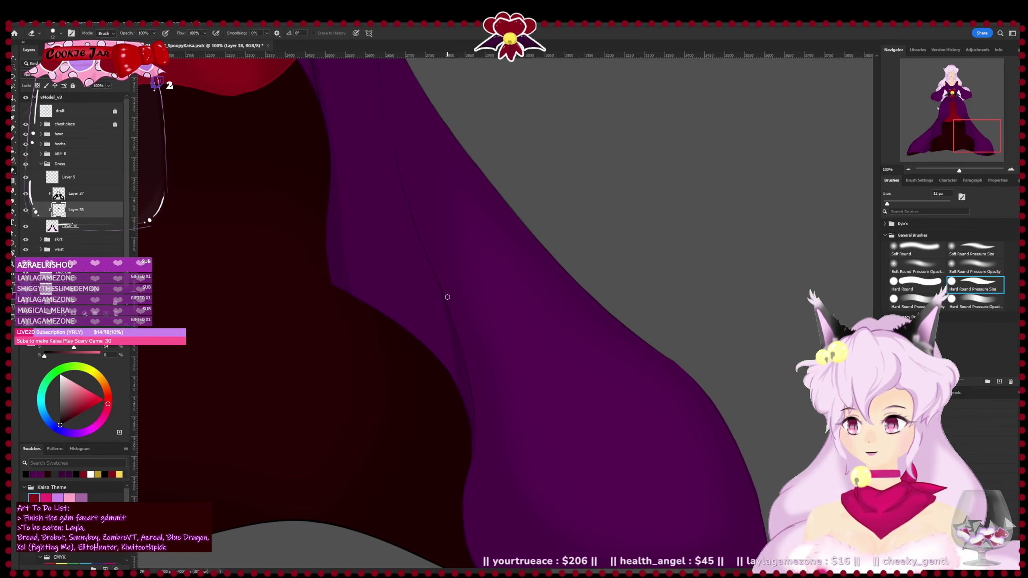
key("b")
left_click_drag(446, 499, 407, 226)
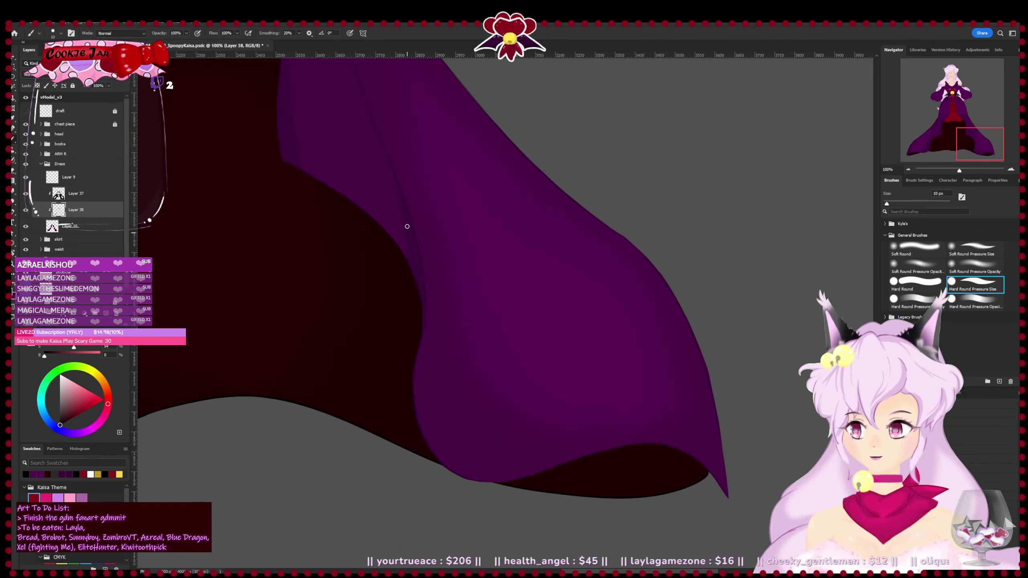
left_click_drag(406, 262, 449, 435)
key("e")
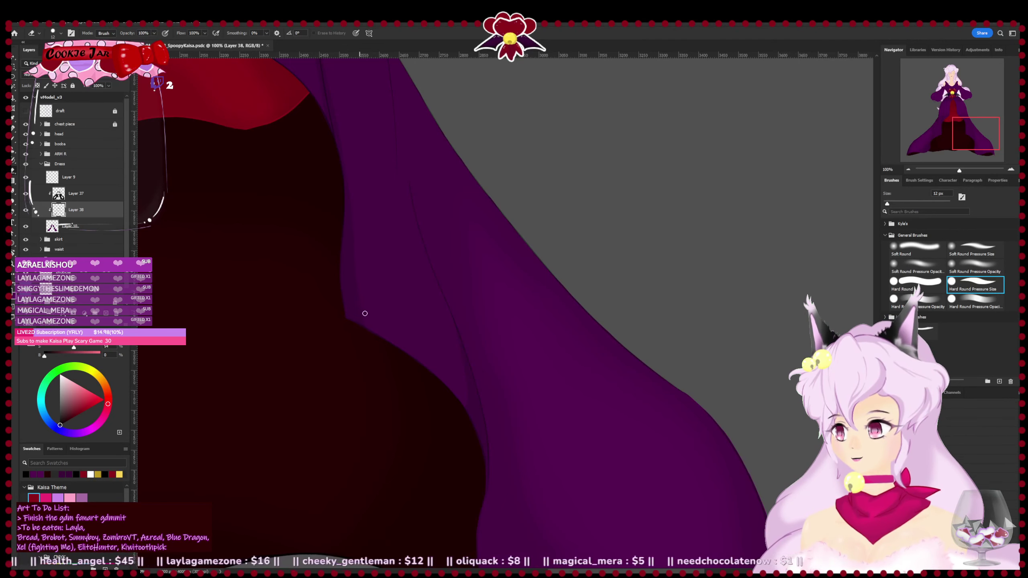
key("b")
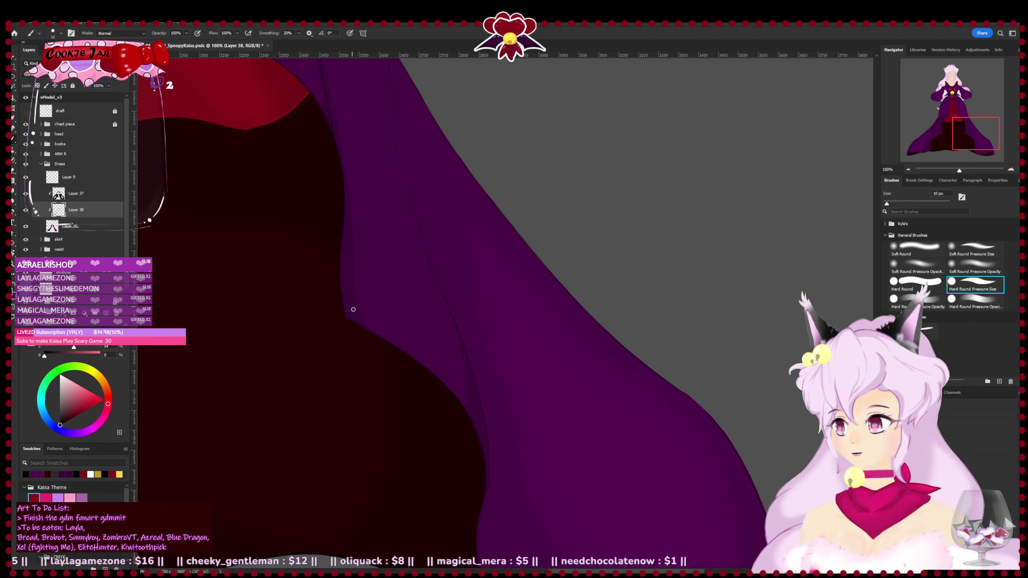
- Shade the right panel's lower inner edge, hem and outer tip on Layer 38 with the 10 px Brush, and save the document
left_click_drag(424, 444, 441, 279)
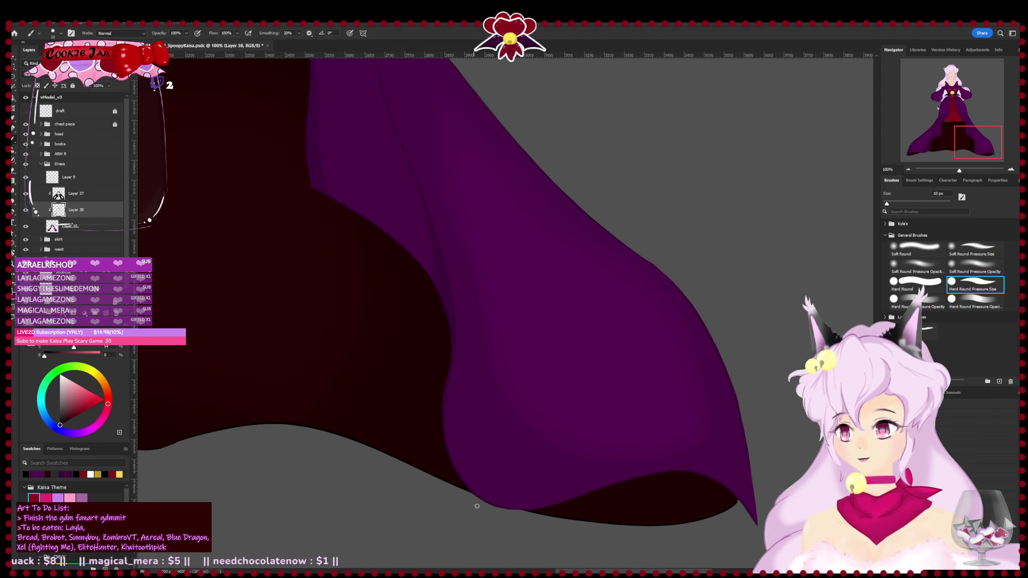
left_click_drag(481, 481, 469, 435)
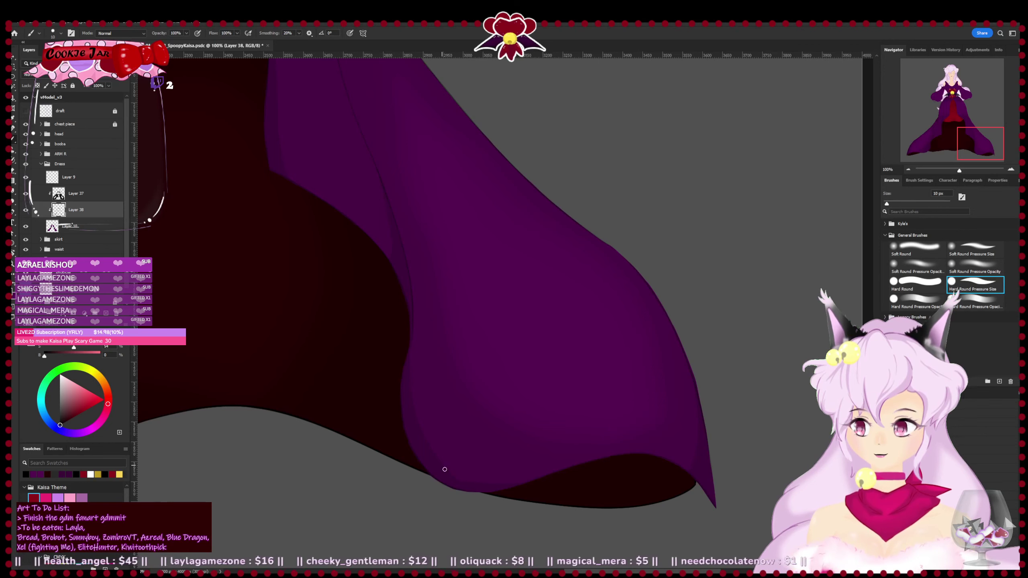
left_click_drag(552, 441, 623, 379)
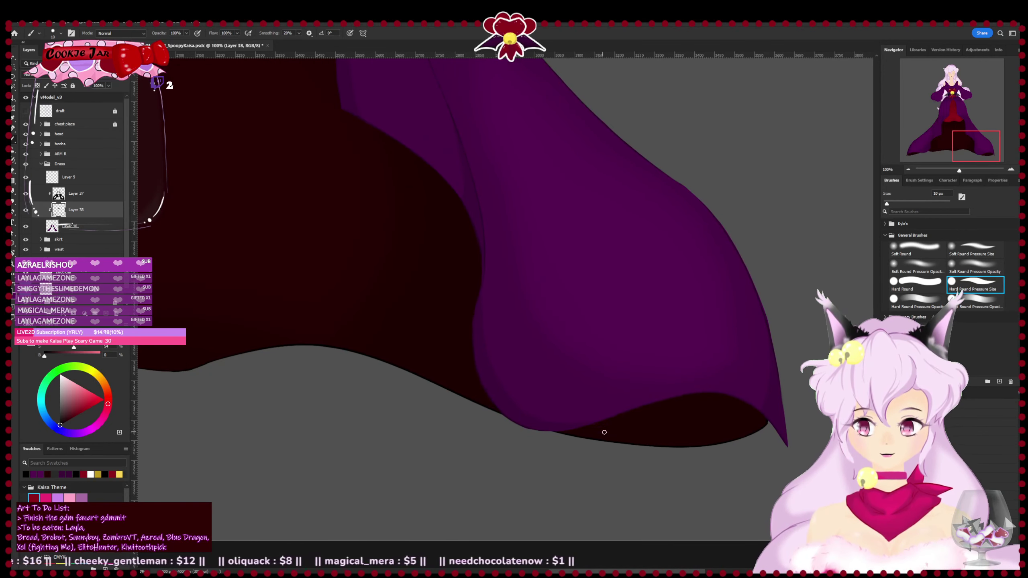
left_click_drag(667, 419, 584, 439)
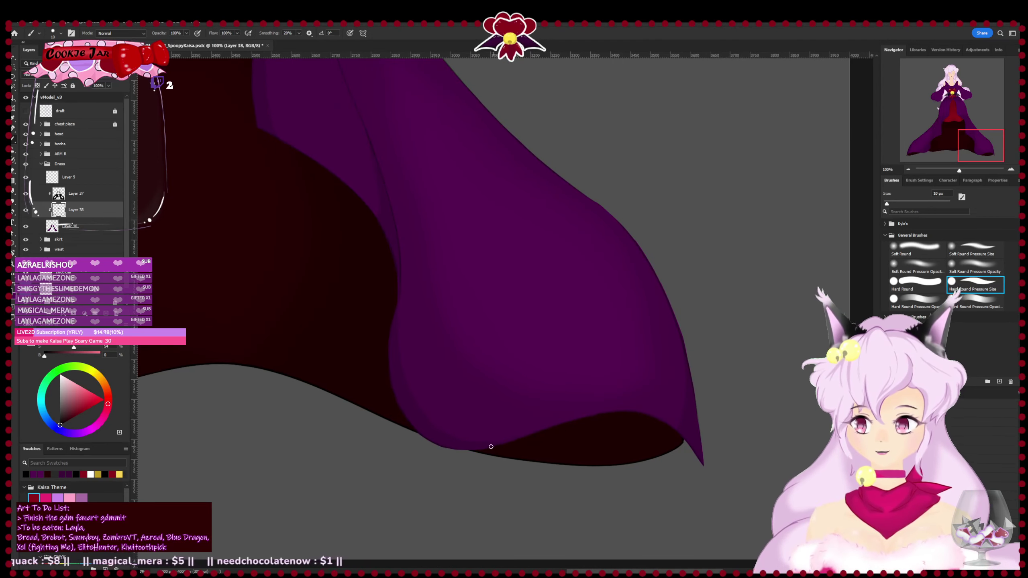
left_click_drag(496, 447, 533, 487)
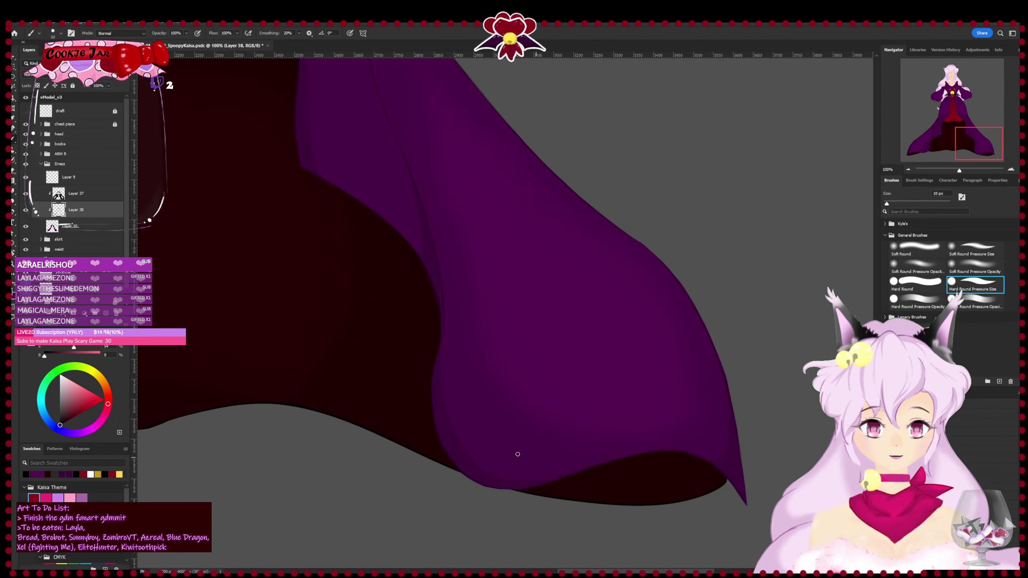
left_click_drag(517, 452, 574, 505)
key("ctrl+s")
key("ctrl+minus")
key("ctrl+minus")
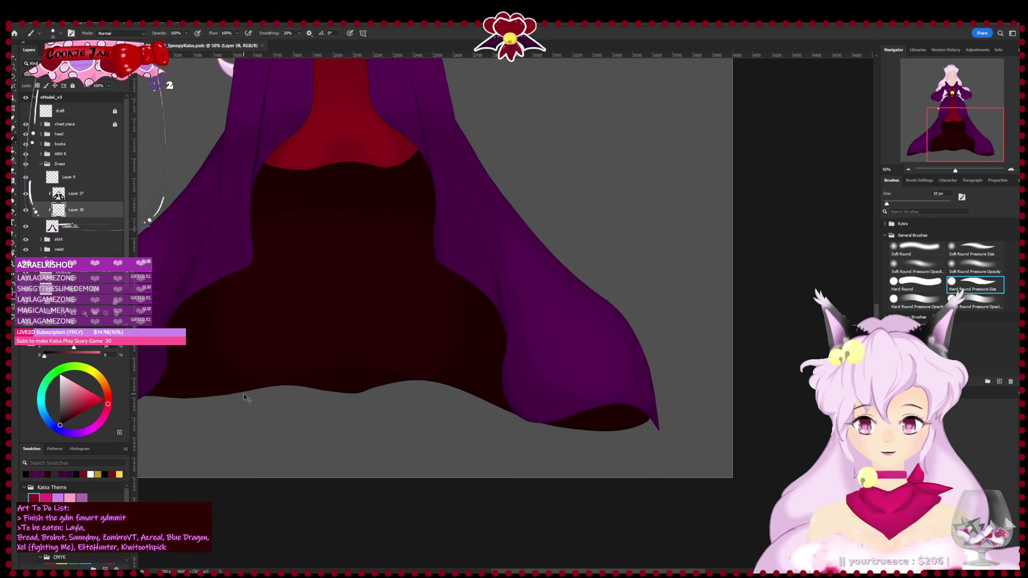
left_click_drag(370, 344, 492, 427)
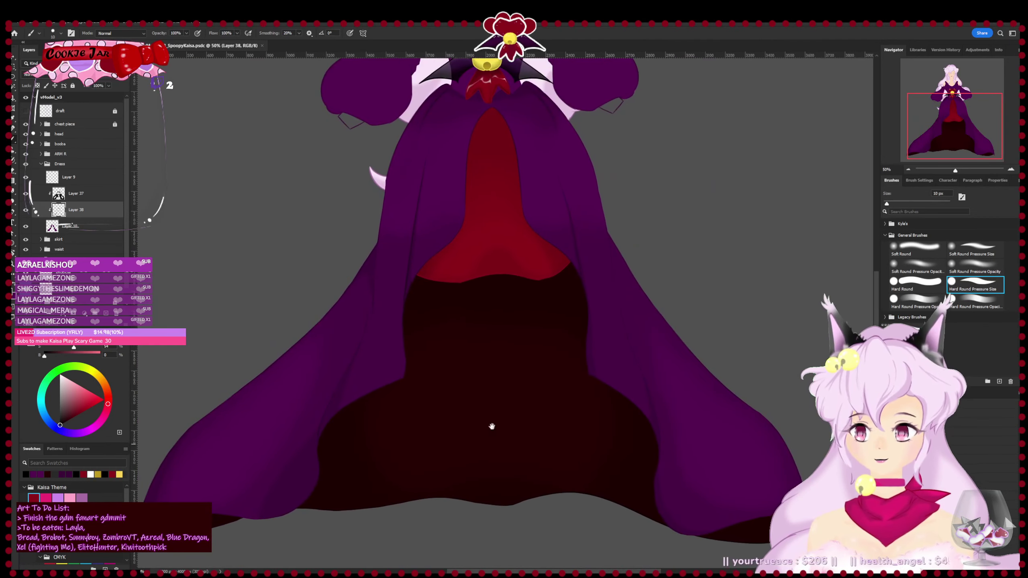
- Touch up the left panel's inner edge shadow beside the dark skirt opening with the 12 px Eraser and 10 px Brush, and save the document
key("ctrl+minus")
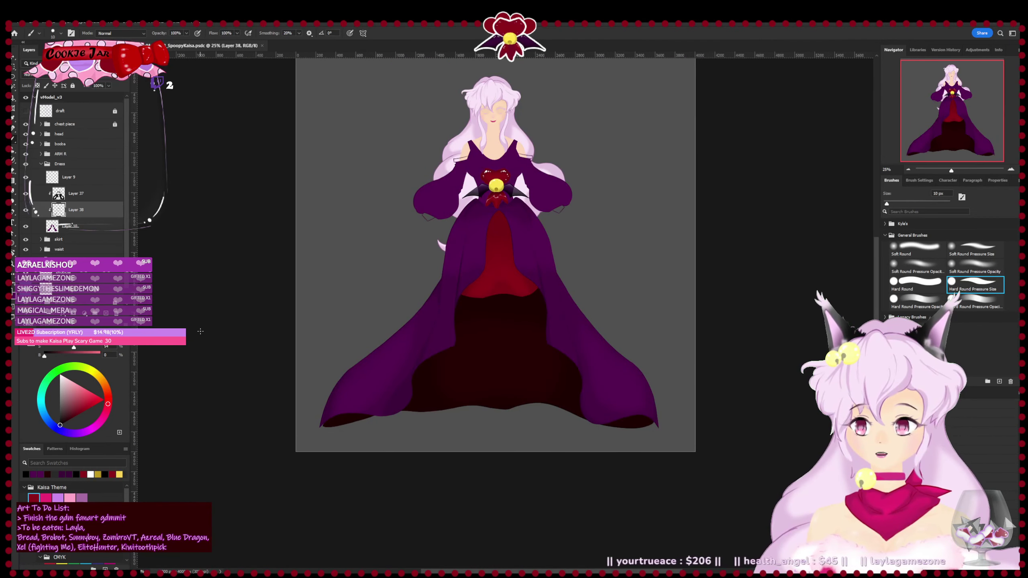
key("ctrl+plus")
key("ctrl+plus")
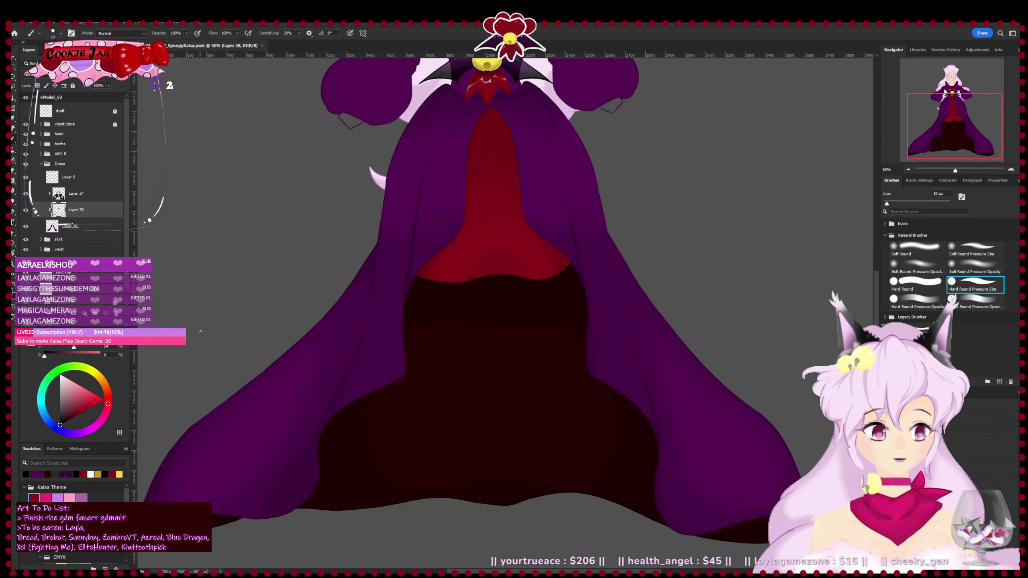
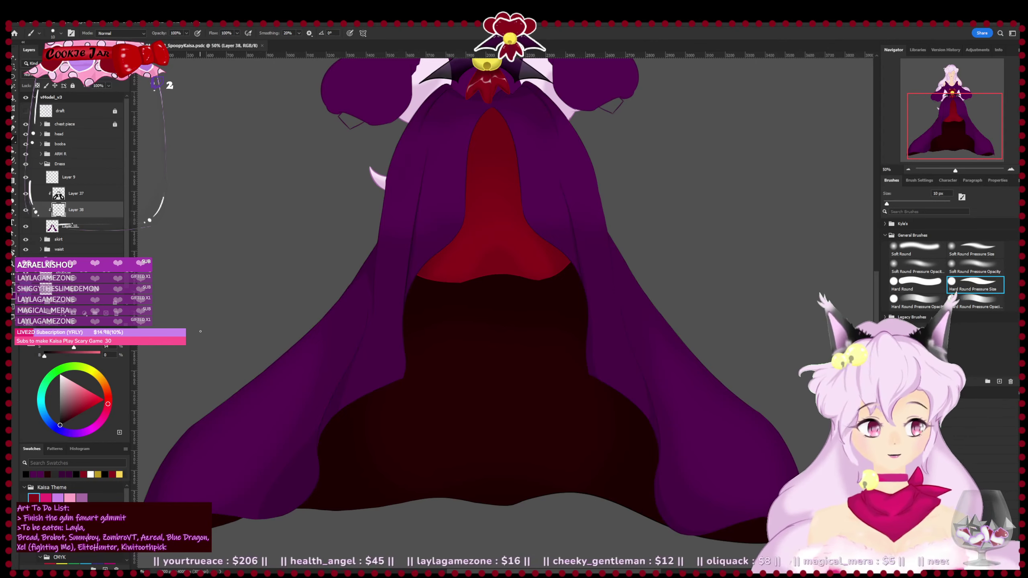
left_click_drag(366, 397, 406, 364)
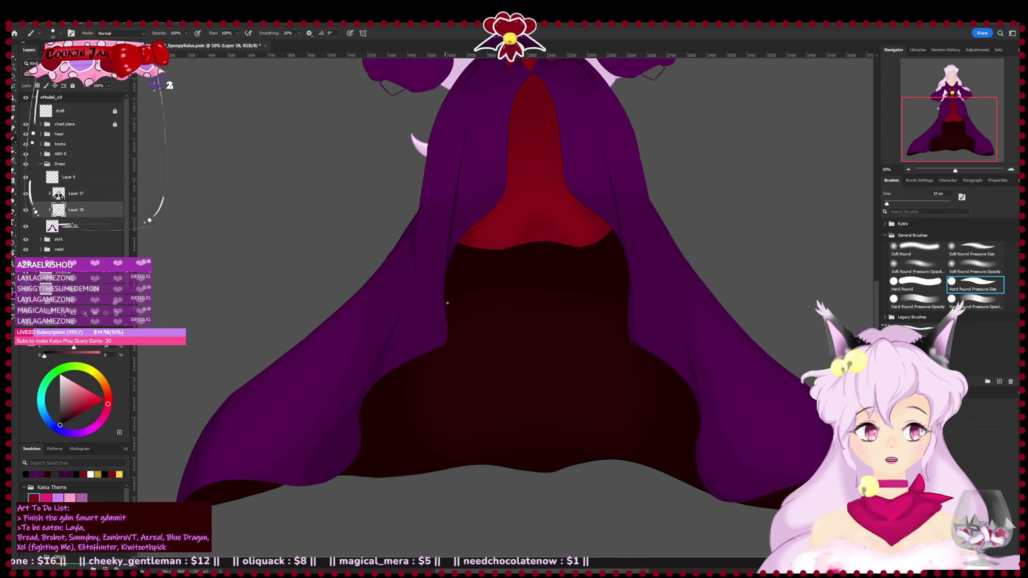
key("ctrl+equal")
key("e")
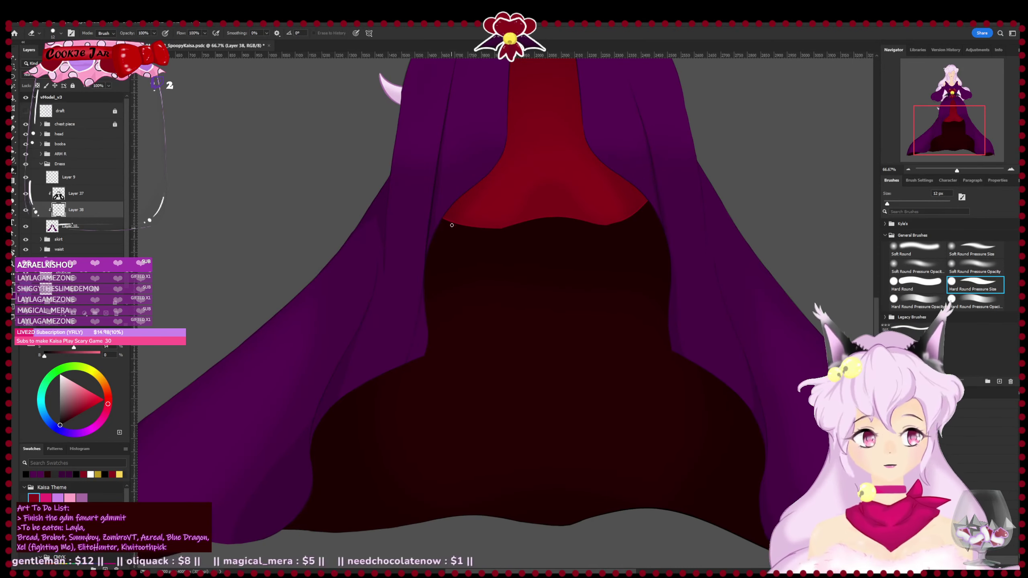
key("ctrl+equal")
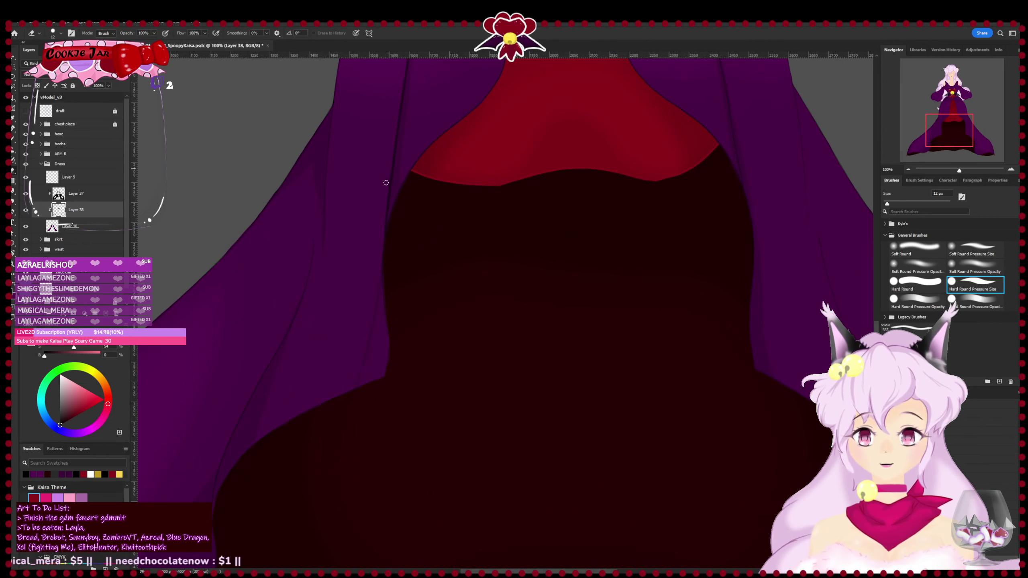
key("b")
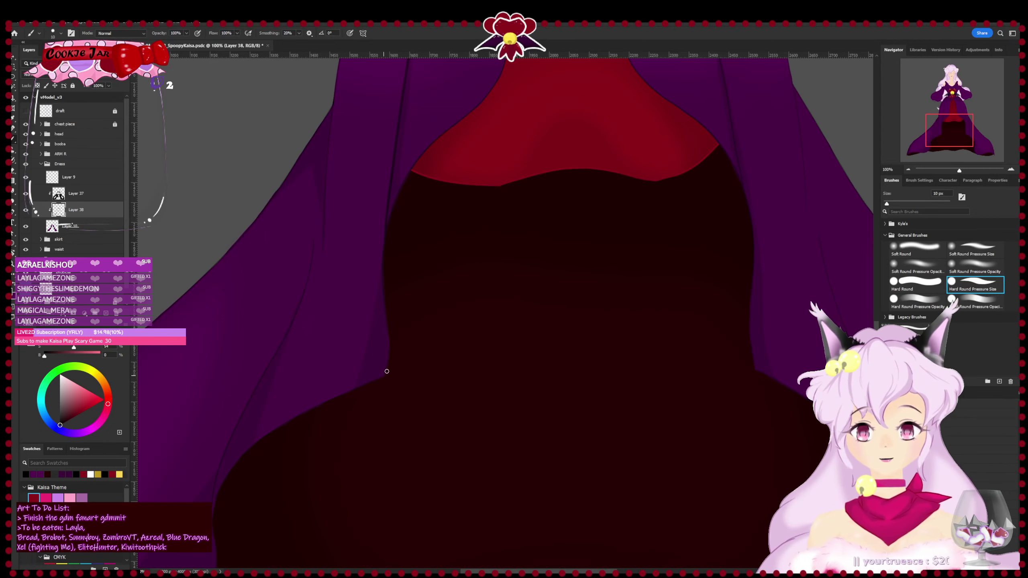
key("ctrl+minus")
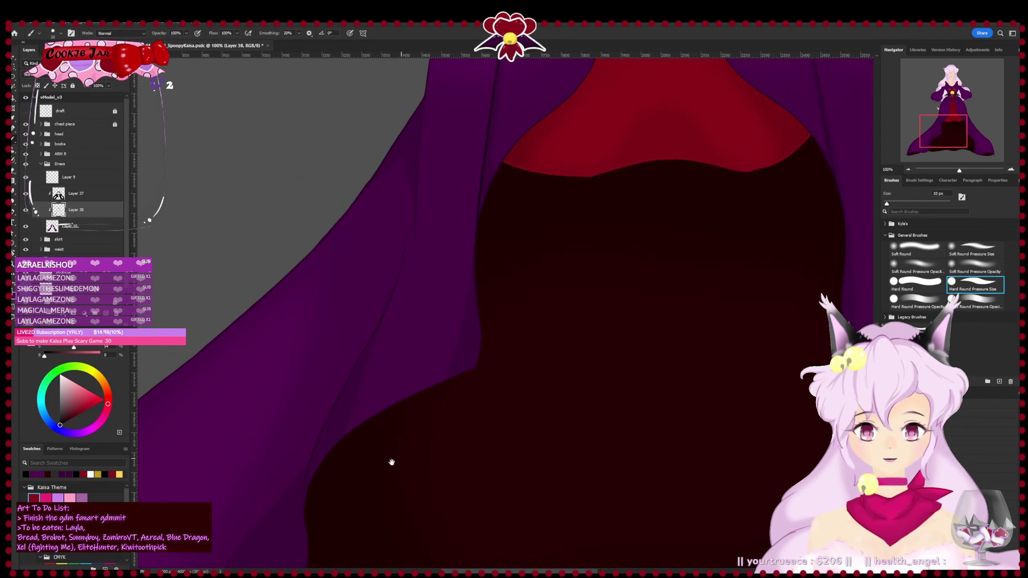
key("ctrl+s")
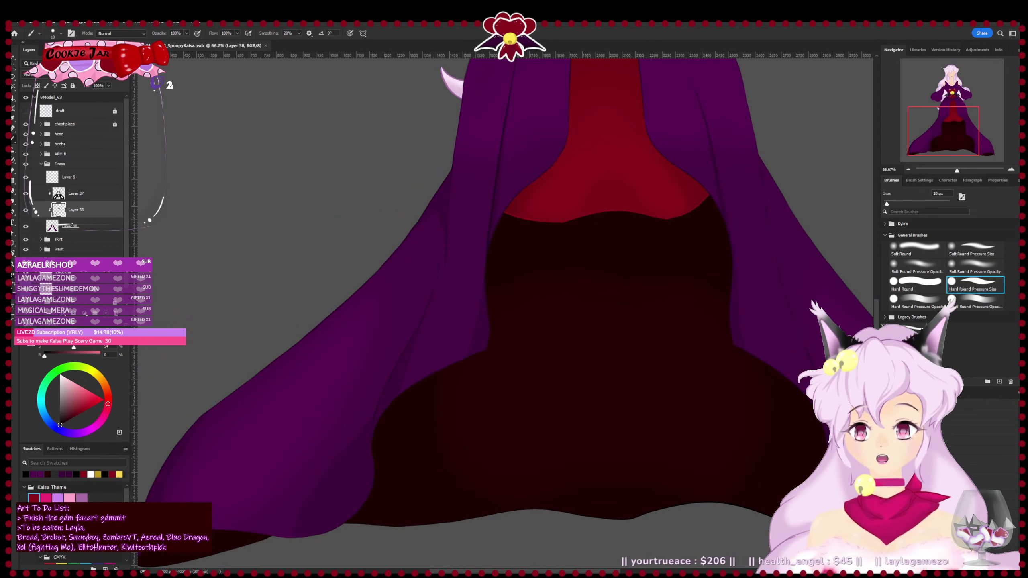
- Paint and clean up the fold shadow at the left panel's outer bend with the 10 px Brush and 12 px Eraser, and save the document
key("ctrl+plus")
left_click_drag(292, 314, 303, 527)
key("e")
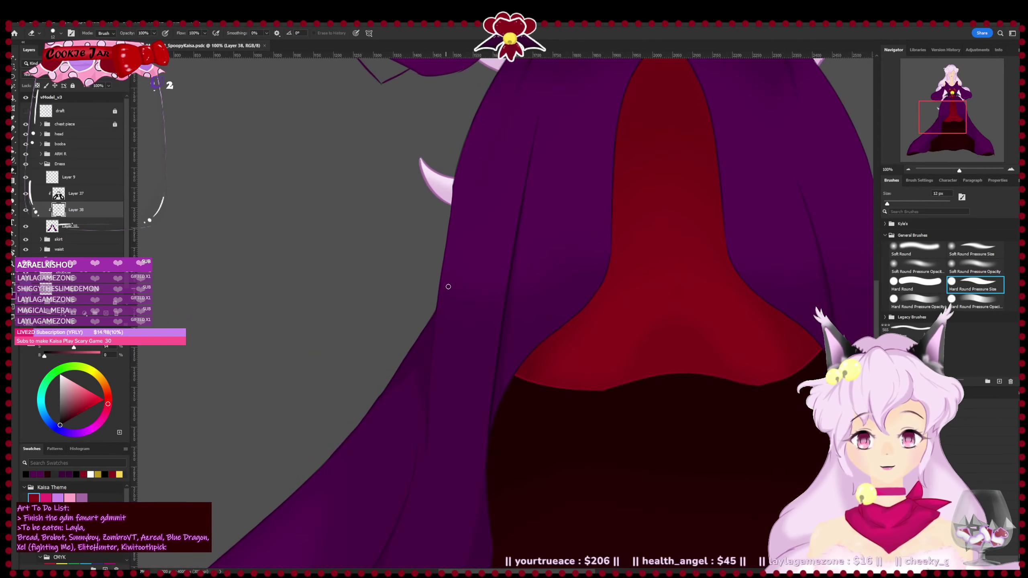
mouse_move(401, 395)
left_mouse_down()
mouse_move(489, 299)
mouse_move(472, 320)
left_mouse_up()
key("b")
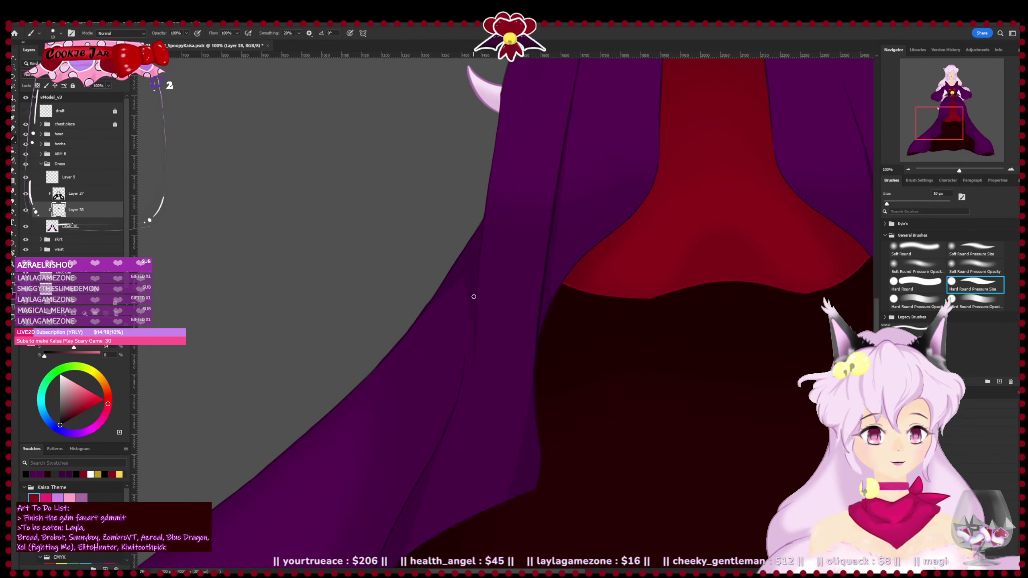
key("e")
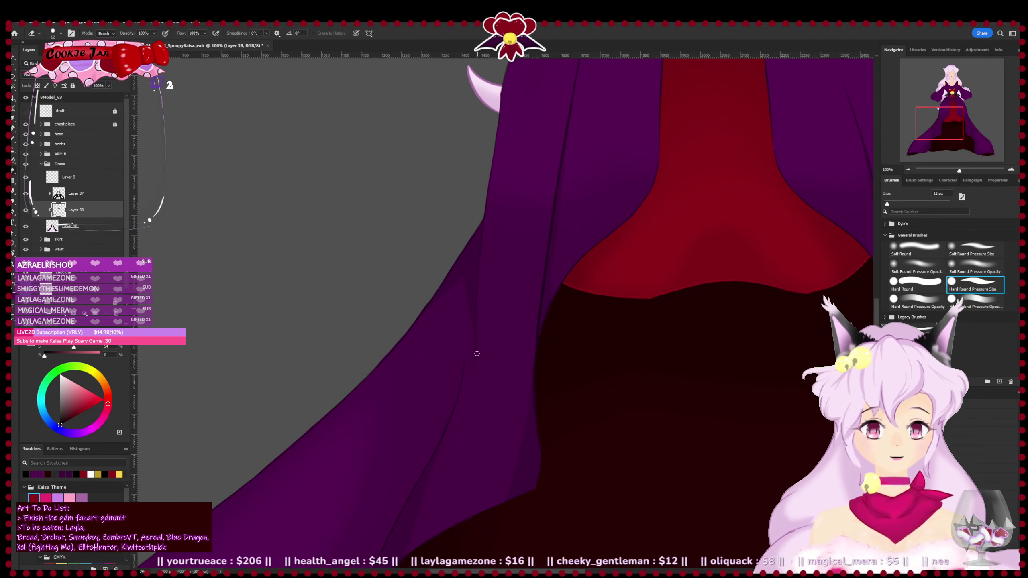
key("b")
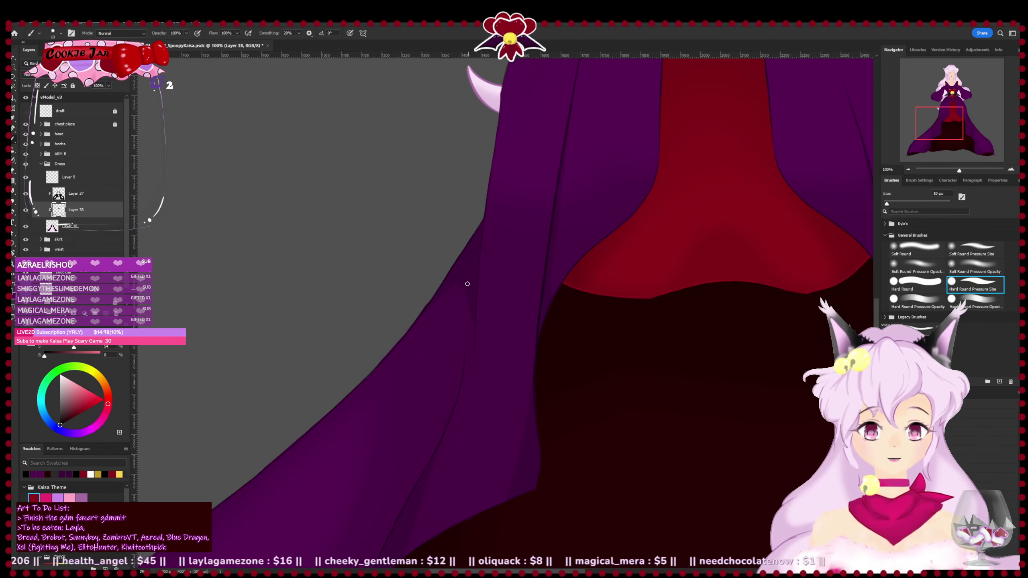
left_click_drag(483, 380, 457, 389)
key("e")
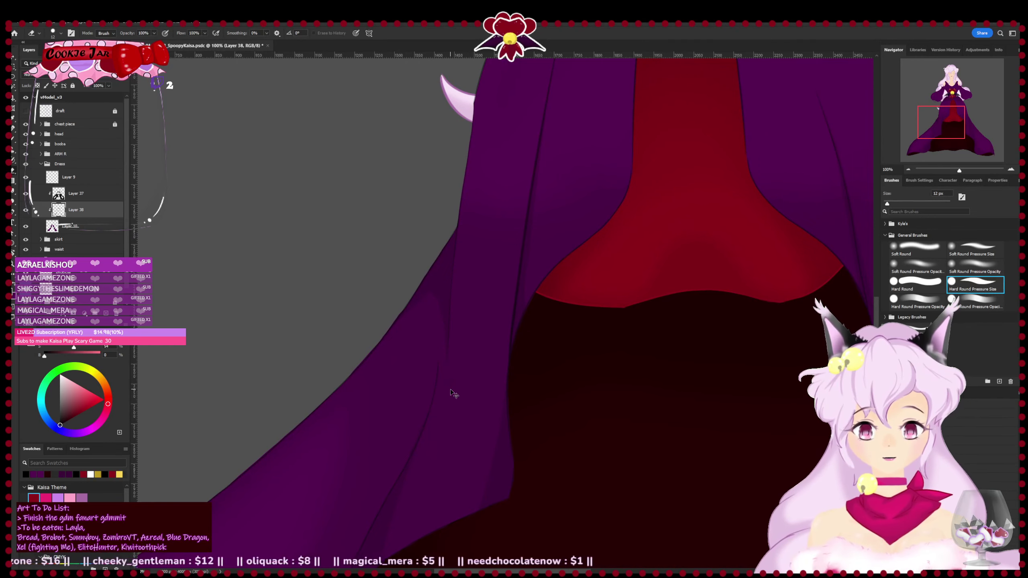
key("ctrl+s")
key("ctrl+minus")
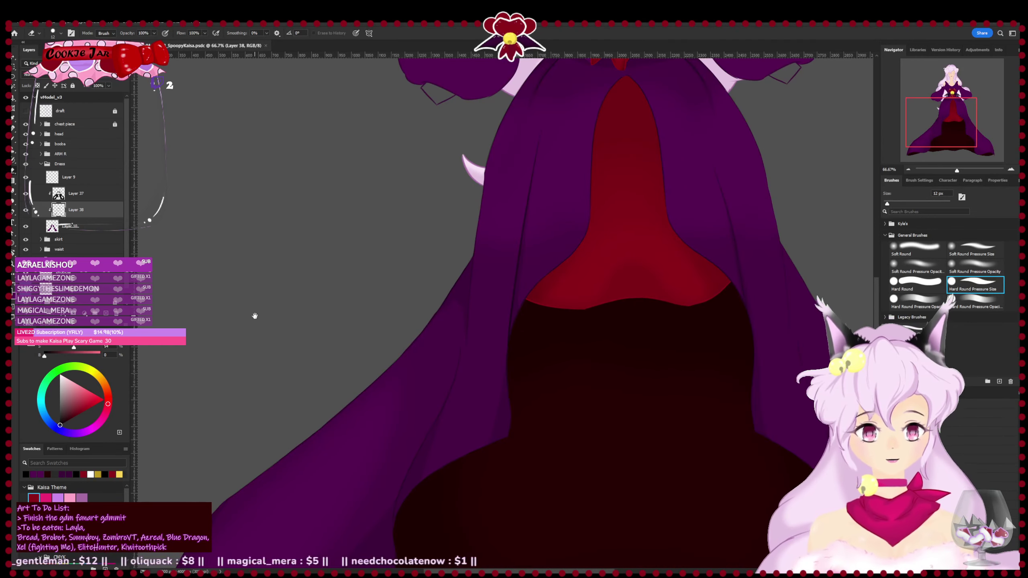
- Darken the right panel's fold shadow beside the red underskirt's corner with the 10 px Brush, and save the document
mouse_move(255, 315)
left_mouse_down()
mouse_move(309, 374)
mouse_move(294, 394)
mouse_move(260, 404)
left_mouse_up()
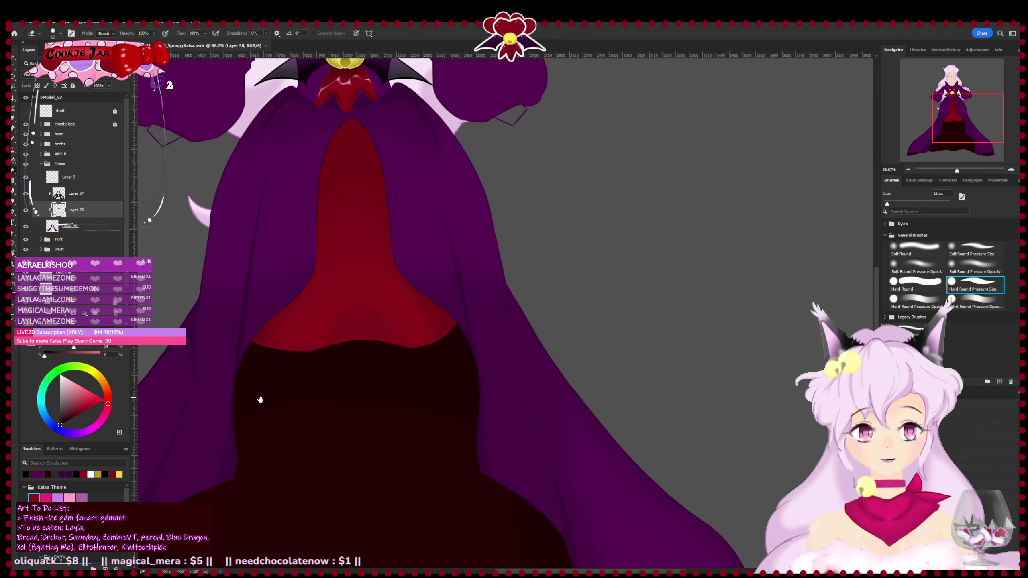
key("ctrl+plus")
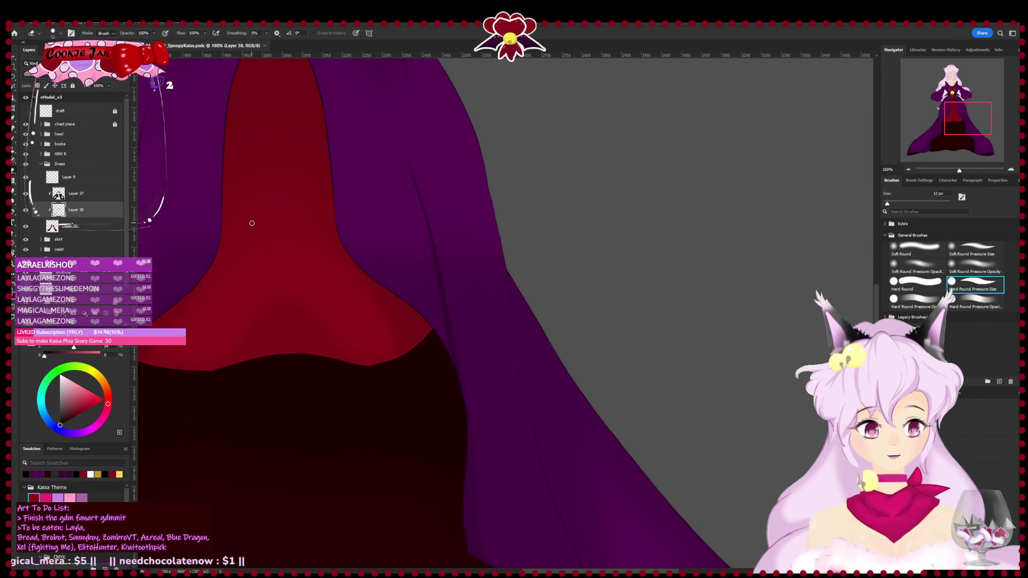
key("b")
left_click_drag(443, 306, 412, 330)
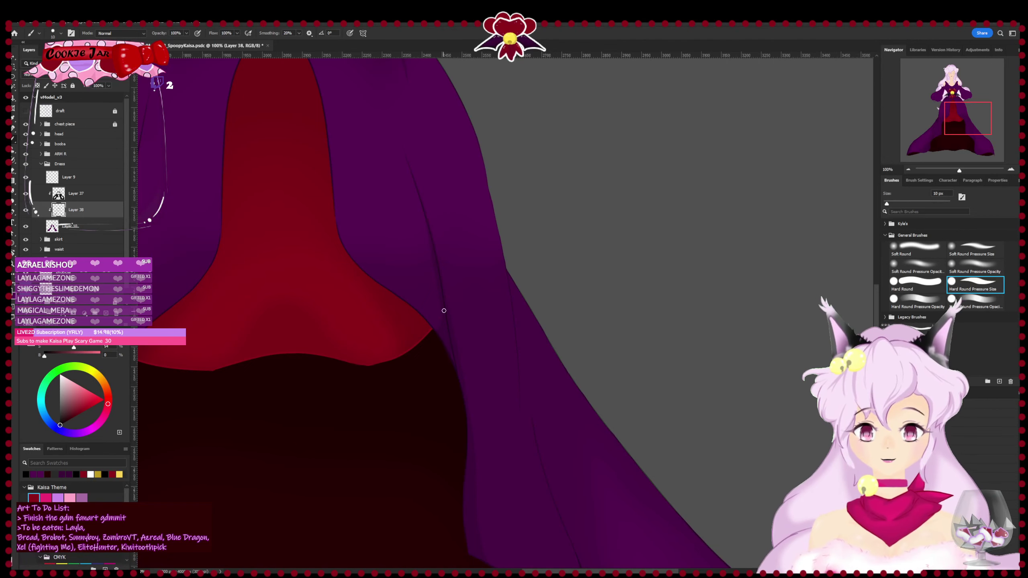
mouse_move(381, 385)
left_mouse_down()
mouse_move(388, 460)
mouse_move(401, 474)
left_mouse_up()
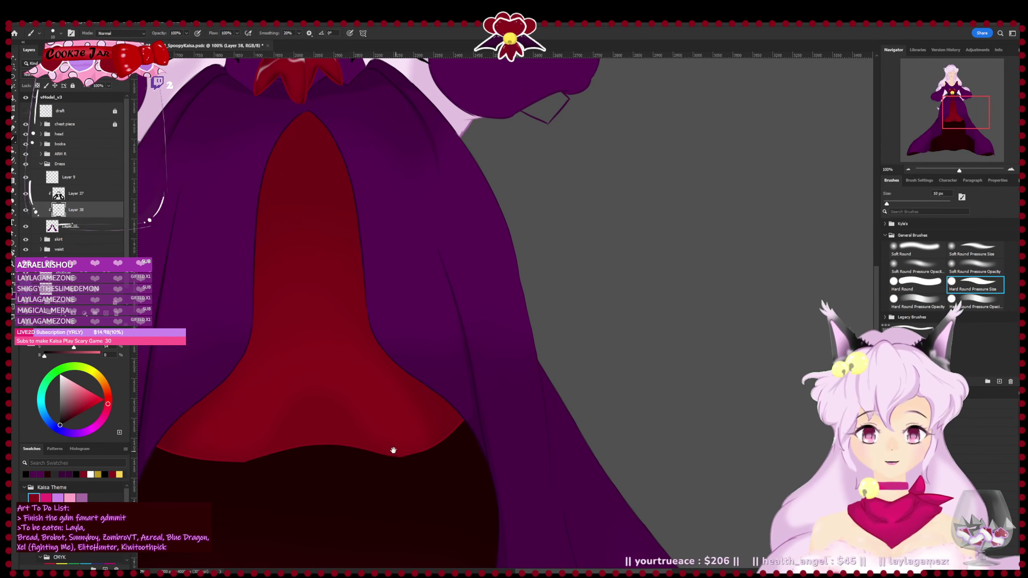
left_click_drag(398, 453, 562, 489)
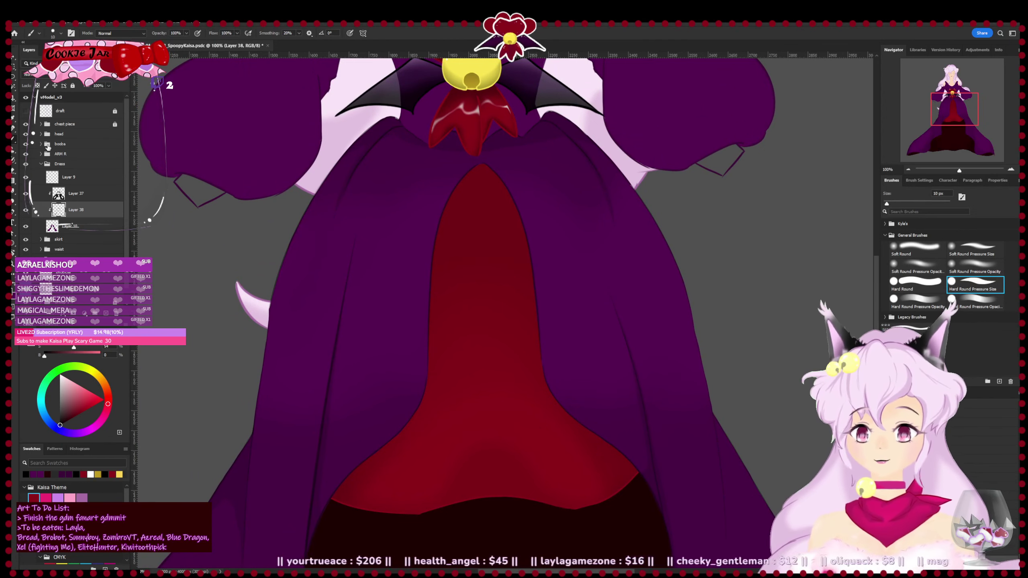
key("ctrl+s")
- With the chest piece group hidden, shade the gown's upper folds on both sides of the waist using the 10 px Brush, and save the document
left_click(26, 125)
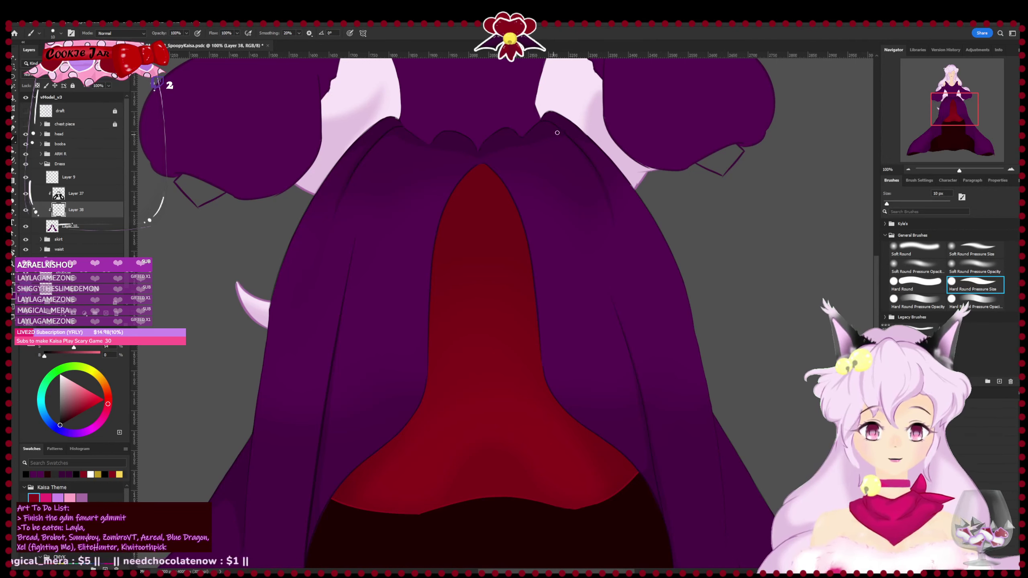
key("r")
left_click_drag(718, 153, 658, 206)
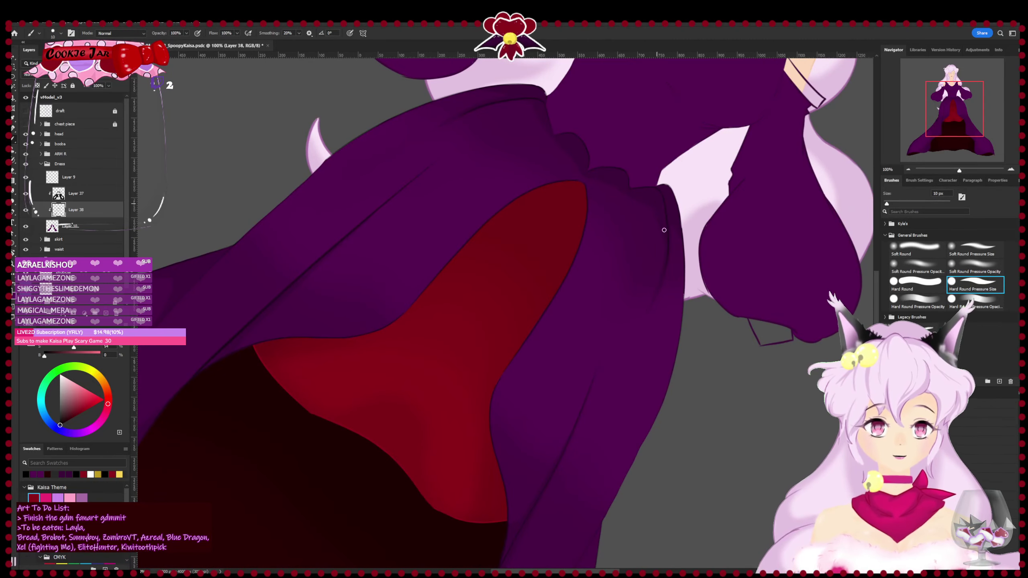
key("r")
left_click_drag(691, 399, 698, 243)
key("space")
left_click_drag(372, 280, 415, 306)
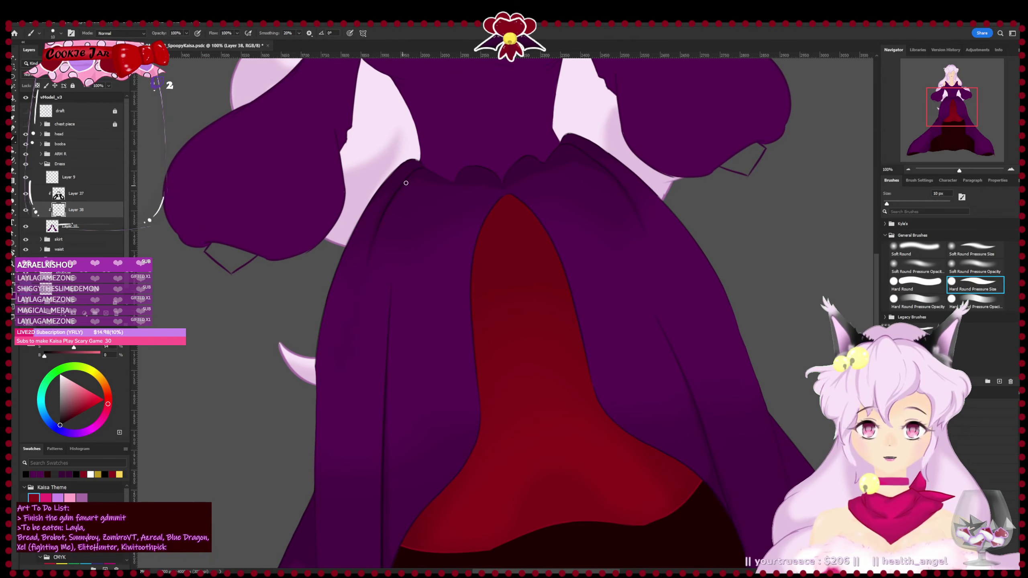
key("r")
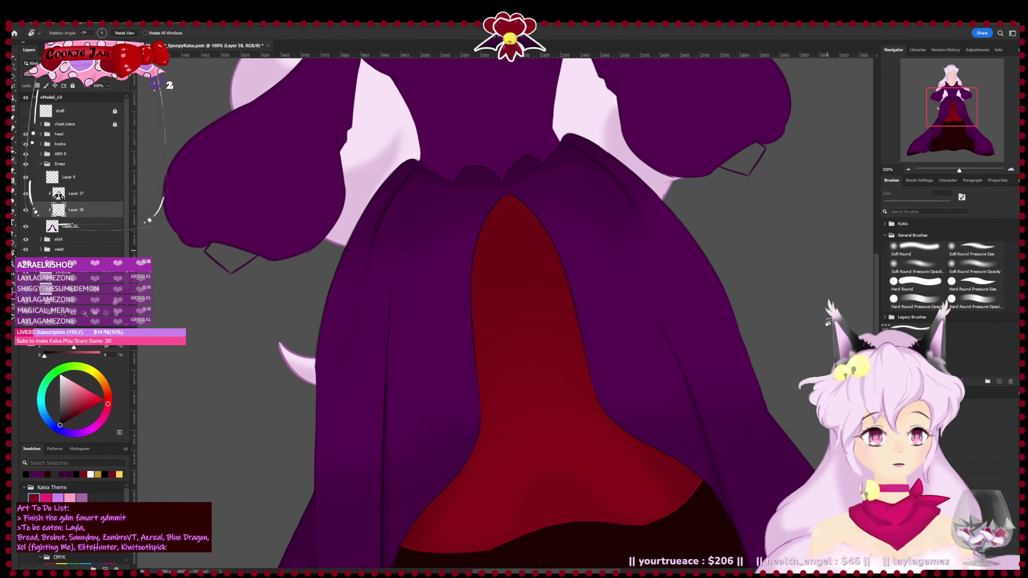
left_click_drag(828, 332, 817, 247)
key("ctrl+s")
left_click_drag(461, 289, 504, 323)
- Shade the outer edge of the gown's right hip on Layer 38 with the 10 px Brush, and save the document
key("b")
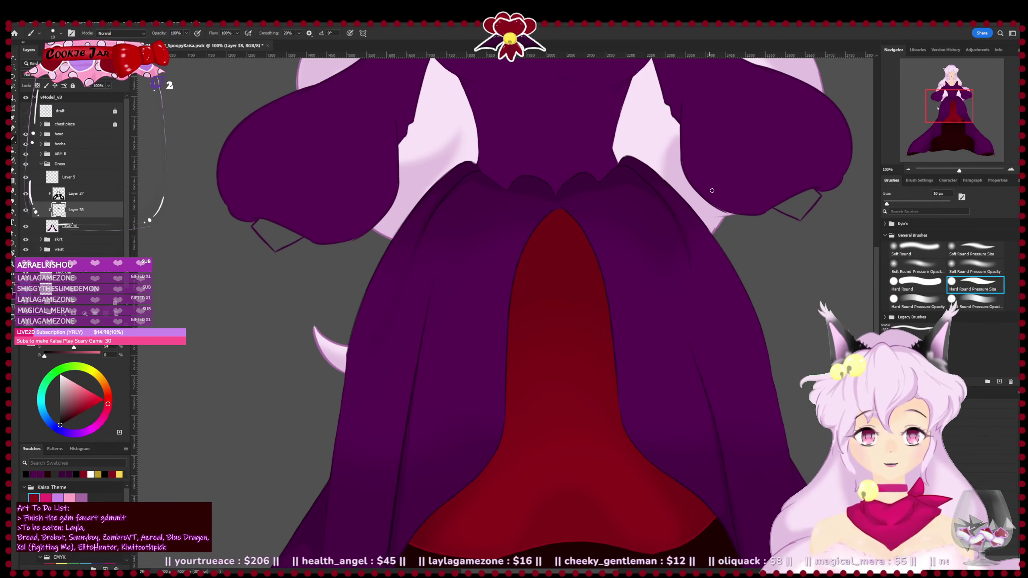
key("r")
left_click_drag(712, 191, 667, 329)
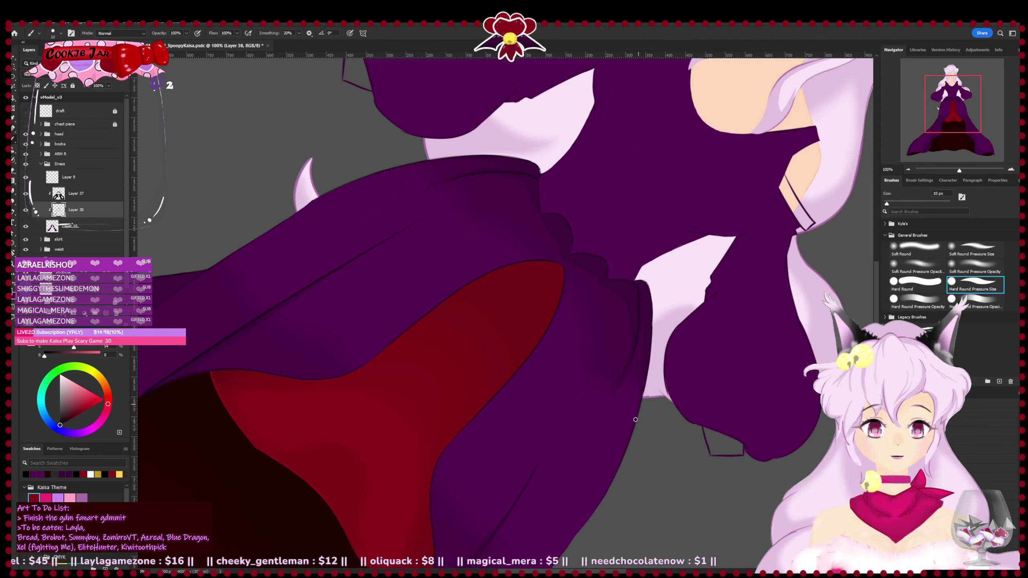
key("r")
left_click_drag(715, 504, 776, 243)
left_click_drag(436, 304, 447, 271)
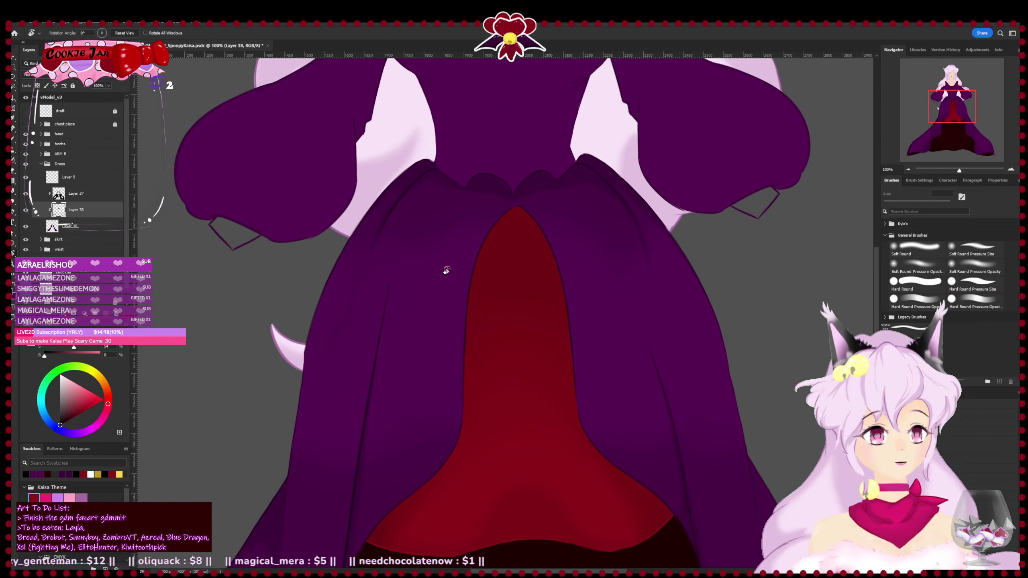
key("ctrl+minus")
key("ctrl+minus")
key("ctrl+minus")
key("ctrl+plus")
key("ctrl+plus")
key("ctrl+plus")
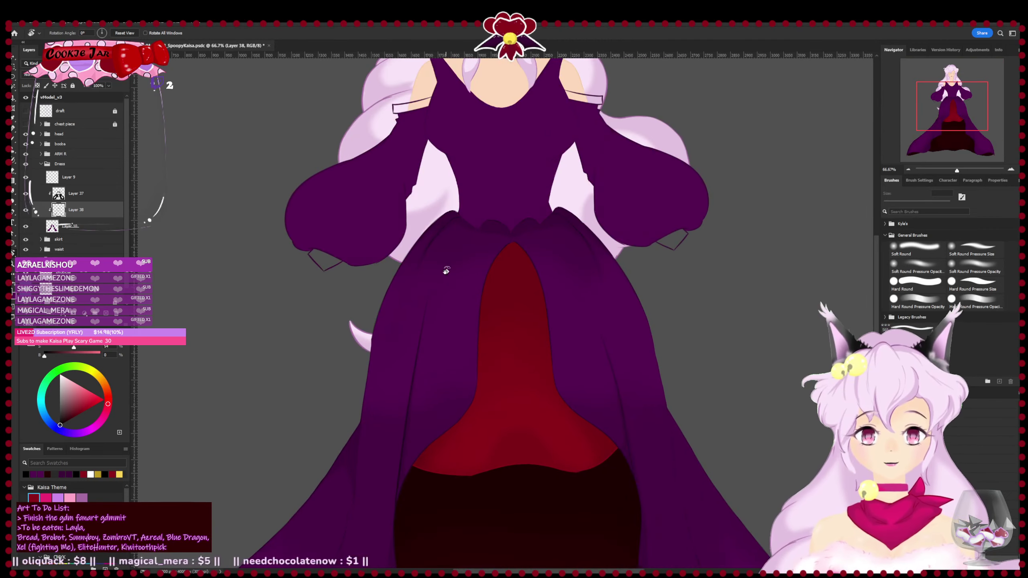
key("ctrl+s")
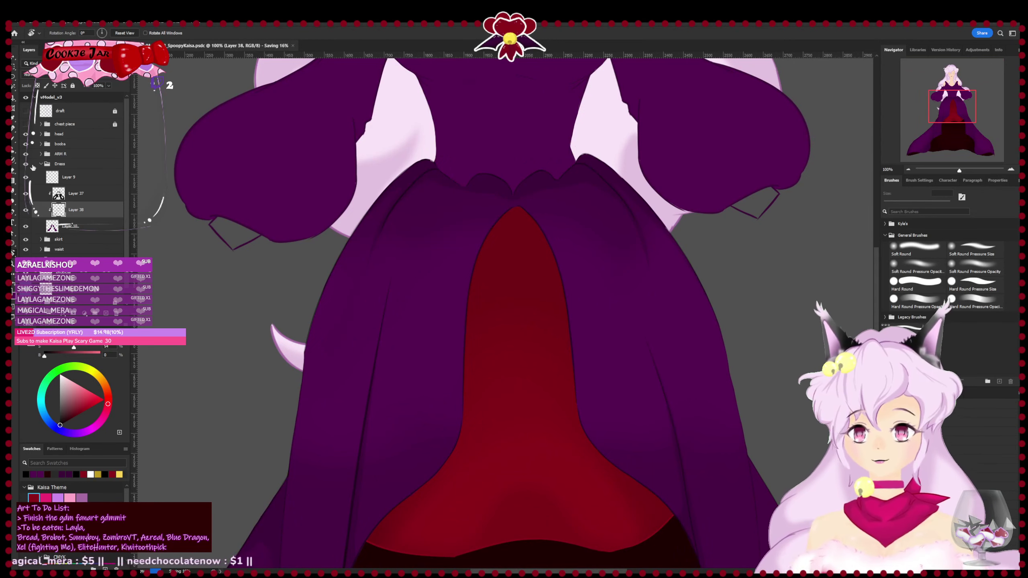
- Paint a diagonal fold shadow inward from the right panel's outer bend with the 10 px Brush, trimming it with the 12 px Eraser
left_click_drag(488, 405, 453, 354)
left_click_drag(553, 331, 351, 172)
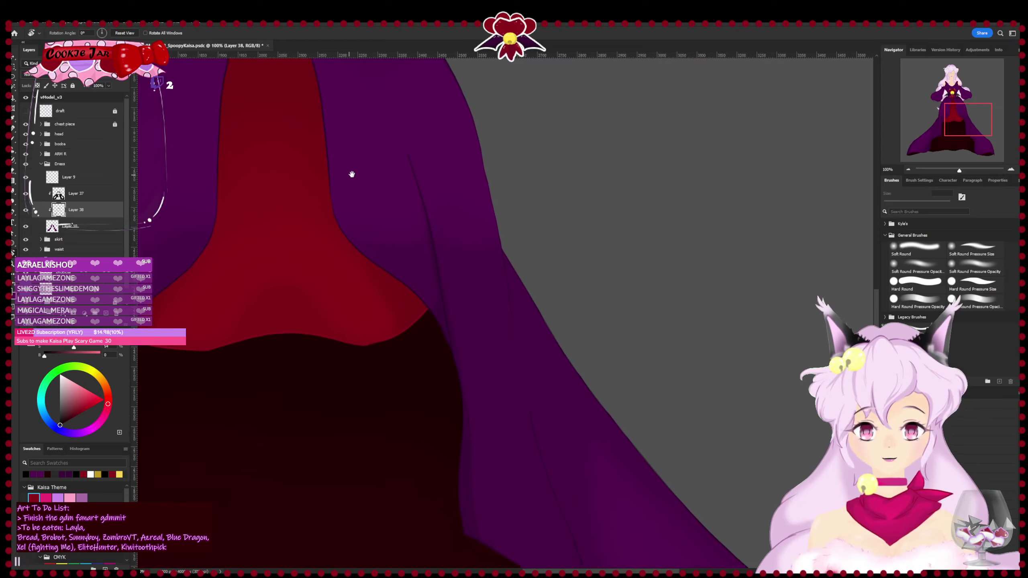
left_click_drag(545, 197, 587, 233)
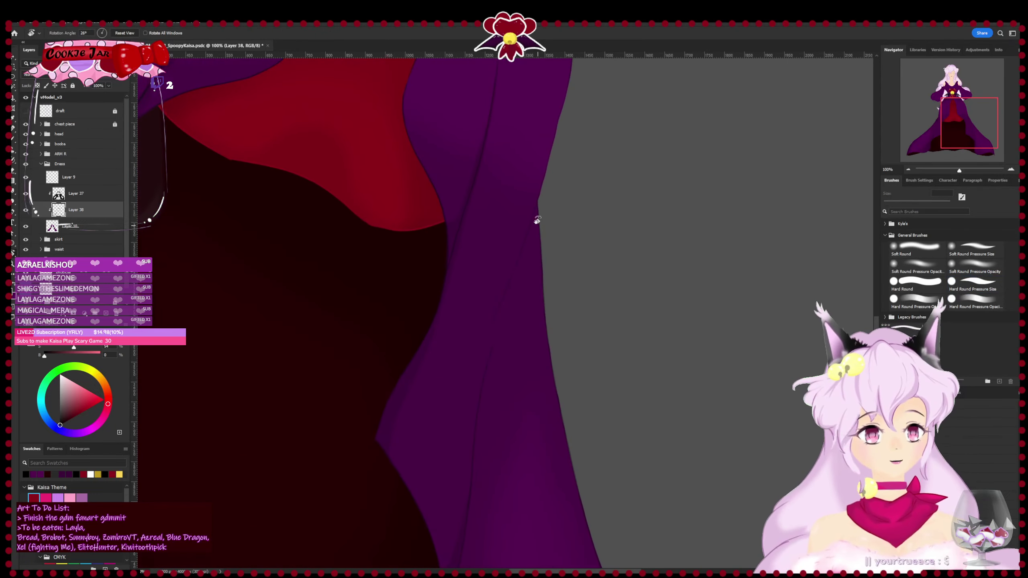
key("b")
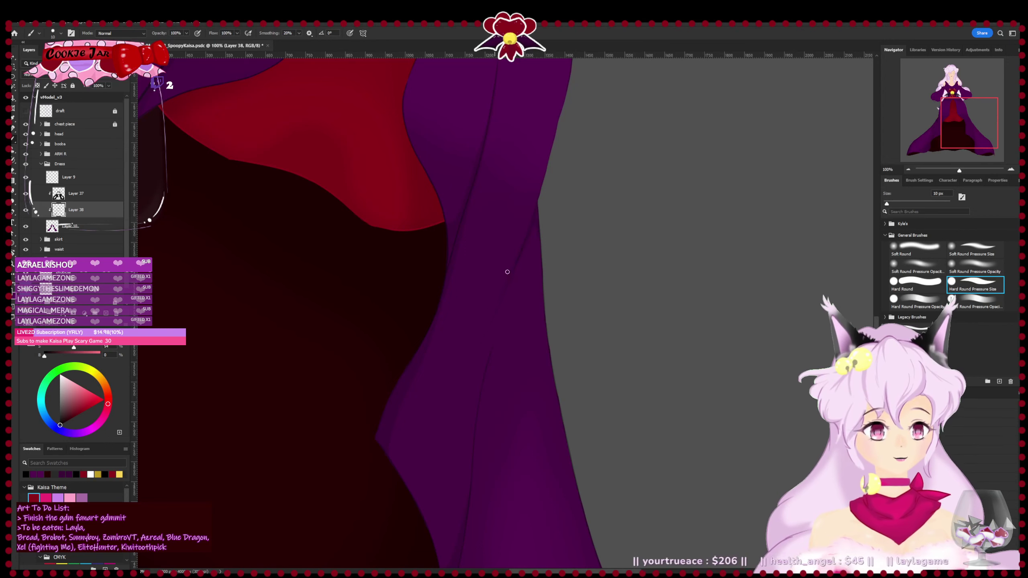
key("e")
key("b")
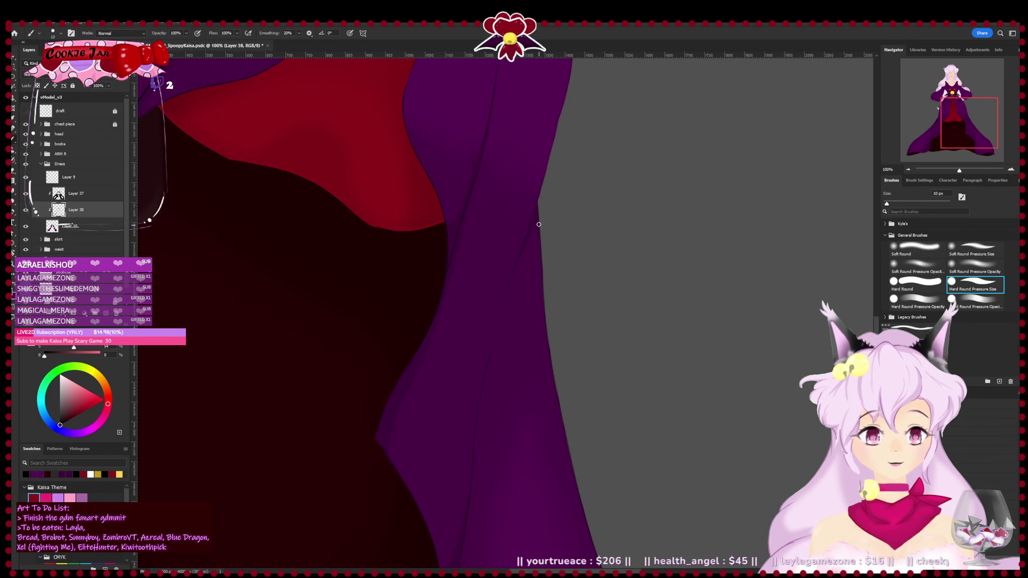
key("e")
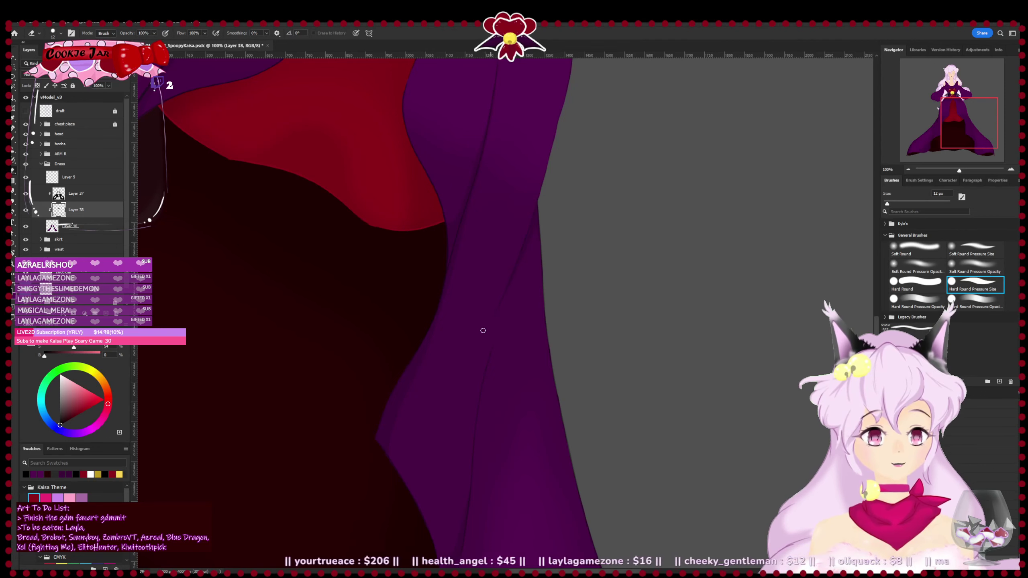
key("b")
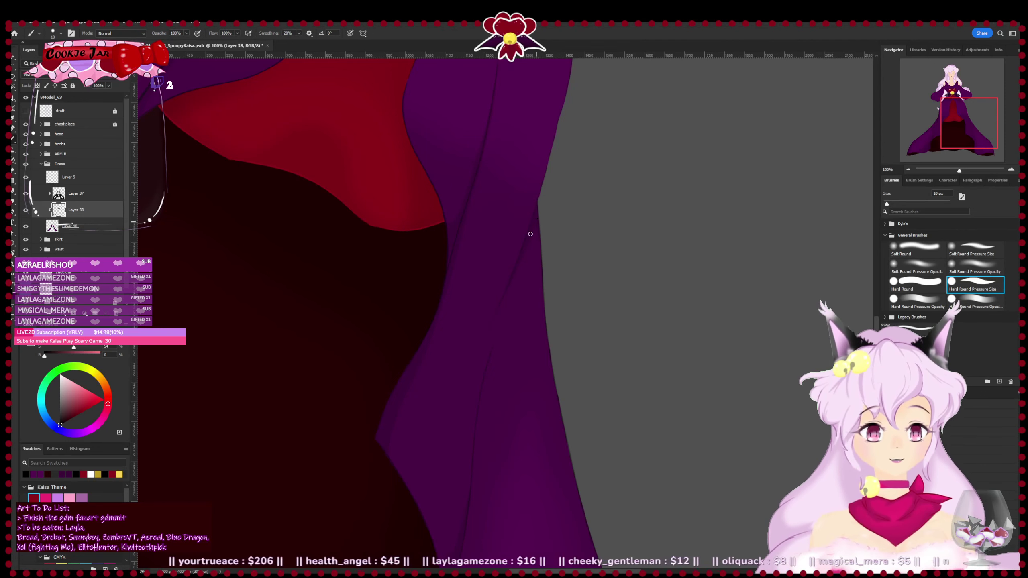
- Refine and extend the right panel's diagonal fold shadow in close-up at 300% with the 10 px Brush
key("ctrl+plus")
key("ctrl+plus")
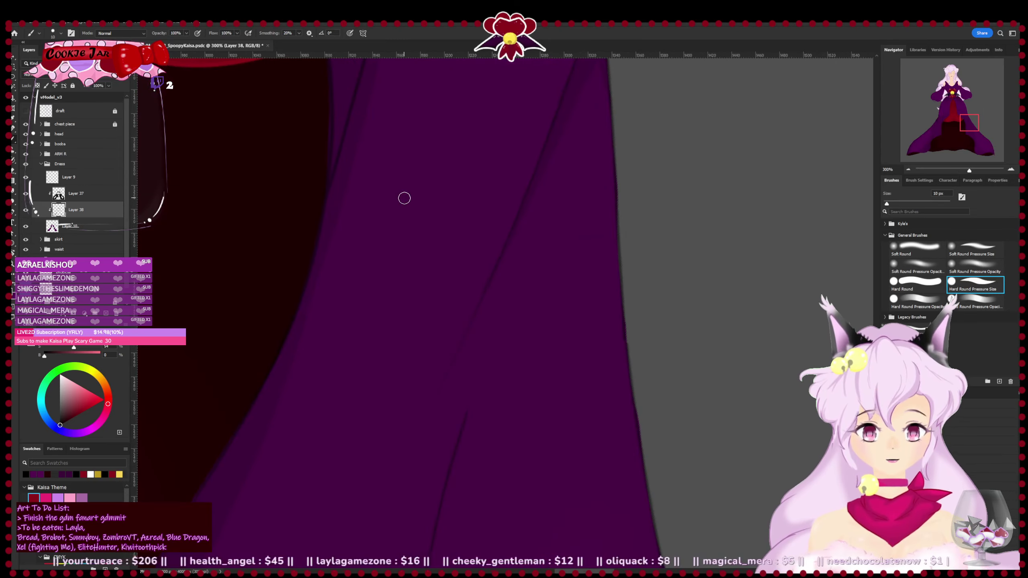
key("e")
key("r")
mouse_move(471, 301)
left_mouse_down()
mouse_move(457, 342)
mouse_move(615, 285)
mouse_move(456, 180)
mouse_move(397, 236)
mouse_move(374, 227)
mouse_move(284, 290)
left_mouse_up()
key("b")
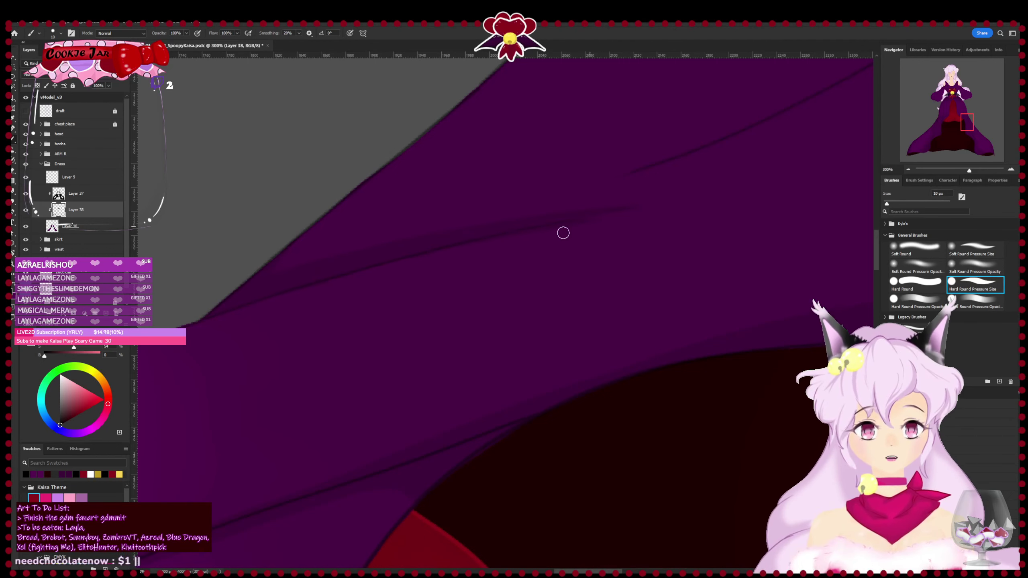
- Taper the end of the dark fold line on the right side of the skirt with the Eraser and save the document
key("e")
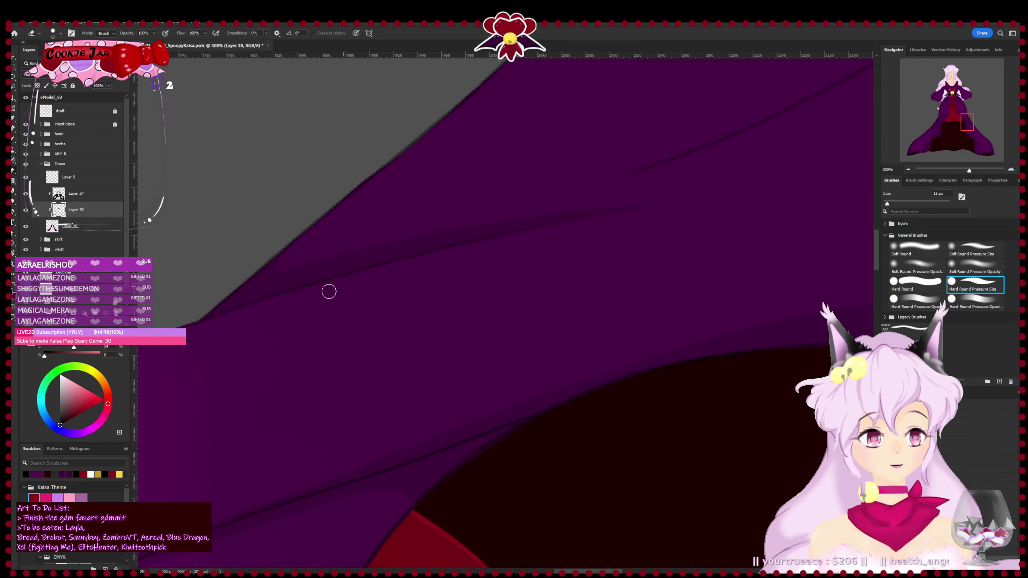
key("r")
left_click_drag(773, 232, 702, 329)
key("space")
left_click_drag(611, 388, 360, 184)
key("ctrl+minus")
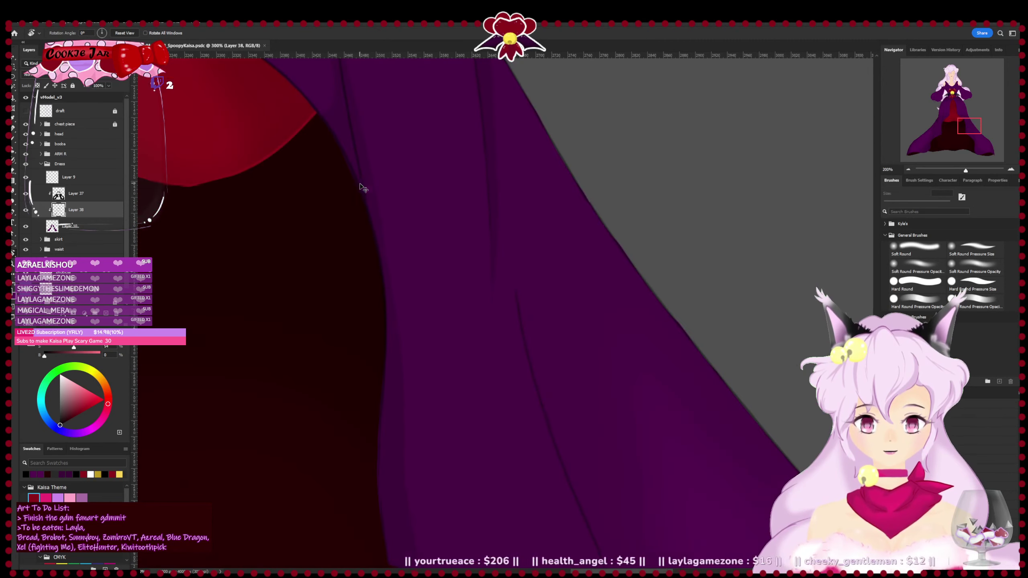
key("ctrl+minus")
left_click_drag(426, 372, 354, 246)
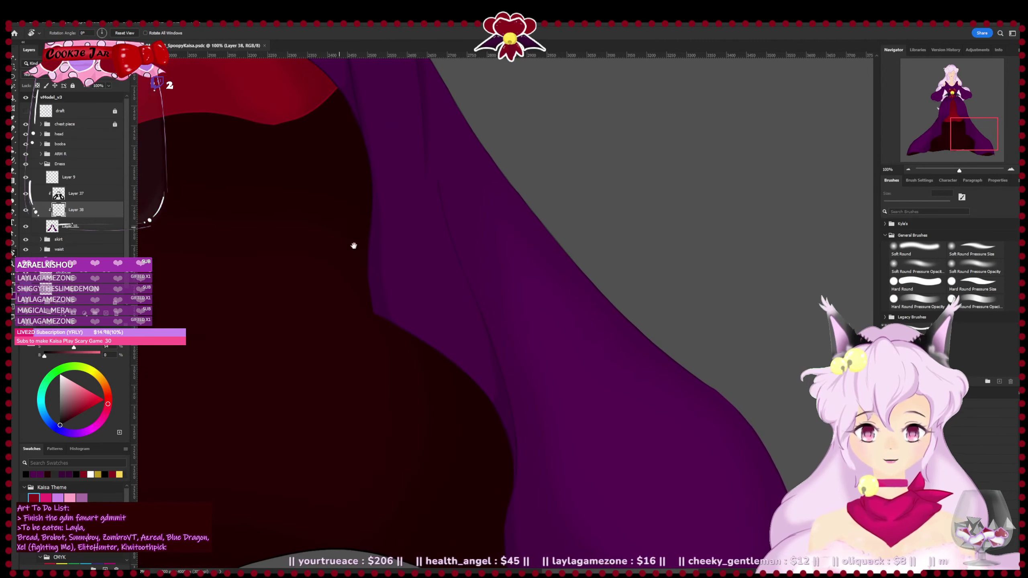
left_click_drag(734, 269, 702, 368)
- Shade the long fold running down the lower right side of the skirt with the hard round brush at 10 px
key("b")
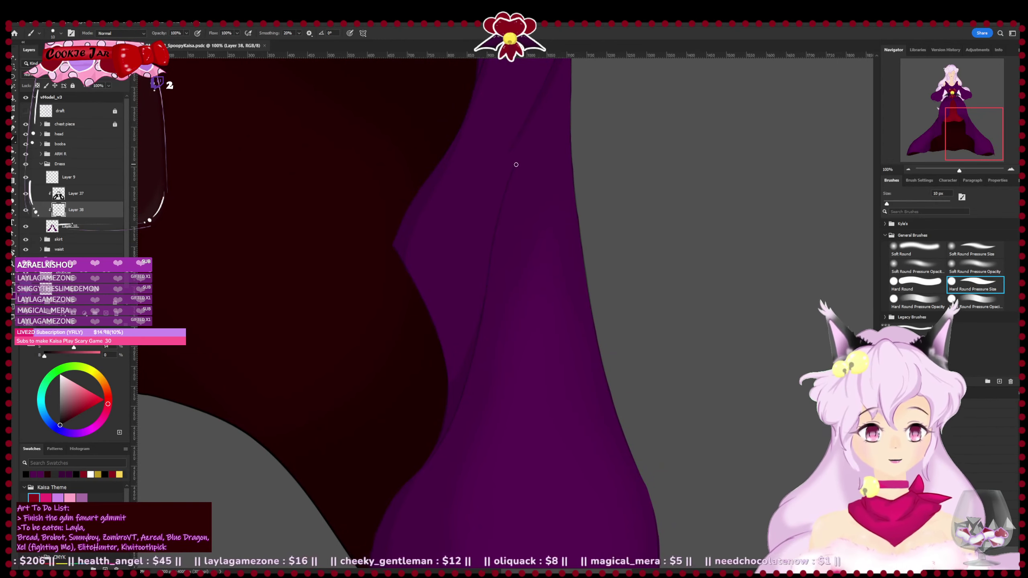
left_click_drag(565, 395, 587, 198)
key("r")
mouse_move(661, 236)
left_mouse_down()
mouse_move(627, 108)
mouse_move(645, 134)
mouse_move(648, 229)
mouse_move(642, 243)
mouse_move(633, 227)
mouse_move(612, 229)
mouse_move(696, 218)
mouse_move(684, 229)
left_mouse_up()
left_click_drag(623, 250, 670, 238)
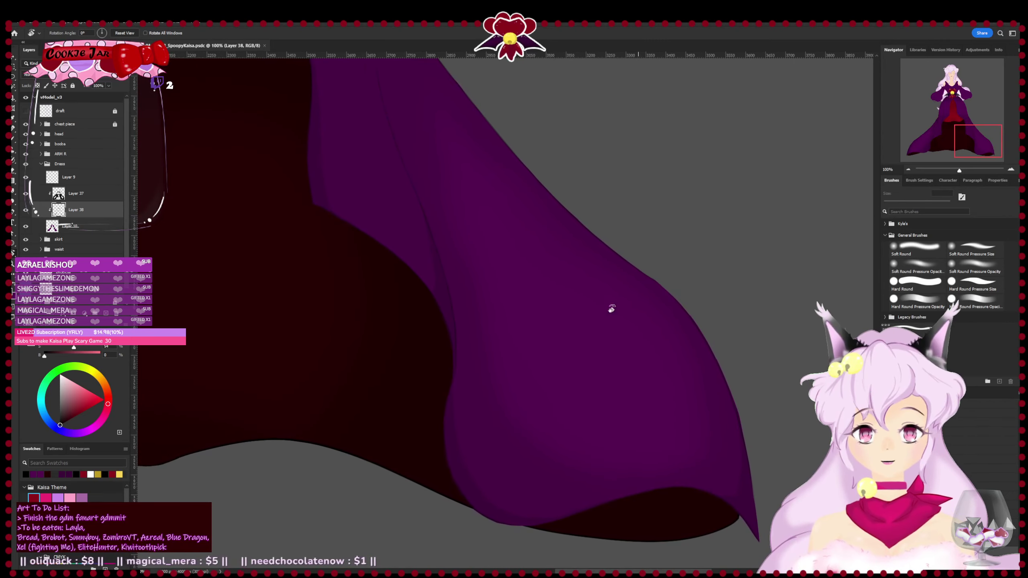
- Paint darker shading along the curled hem of the lower right skirt with the brush at 45 px and save the document
left_click_drag(508, 380, 535, 241)
key("b")
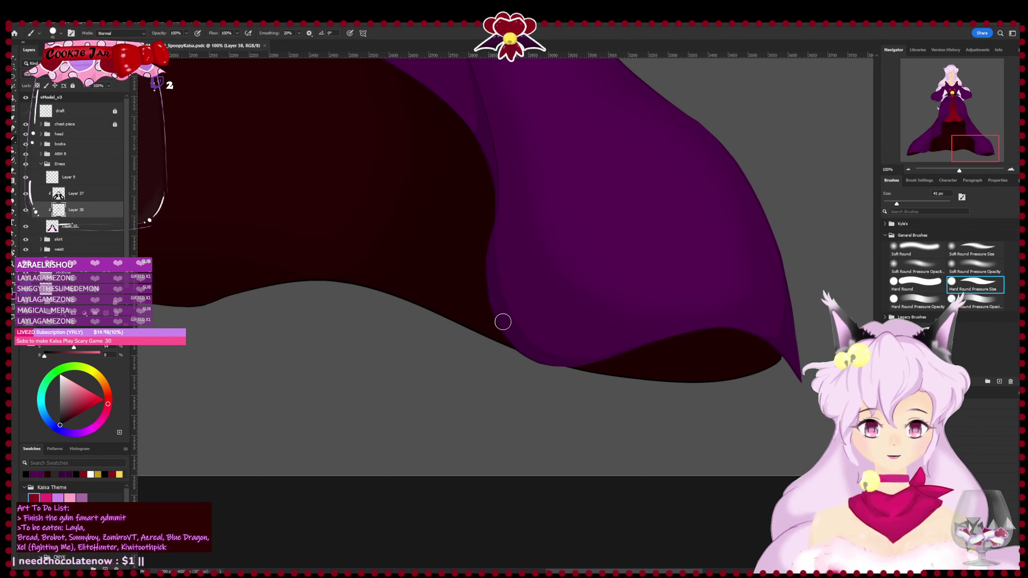
mouse_move(503, 322)
left_mouse_down()
mouse_move(566, 374)
mouse_move(635, 369)
mouse_move(530, 365)
mouse_move(560, 363)
mouse_move(521, 362)
mouse_move(546, 358)
mouse_move(522, 345)
mouse_move(643, 363)
left_mouse_up()
key("r")
left_click_drag(764, 270, 693, 454)
key("r")
left_click_drag(500, 397, 802, 221)
left_click_drag(289, 287, 429, 408)
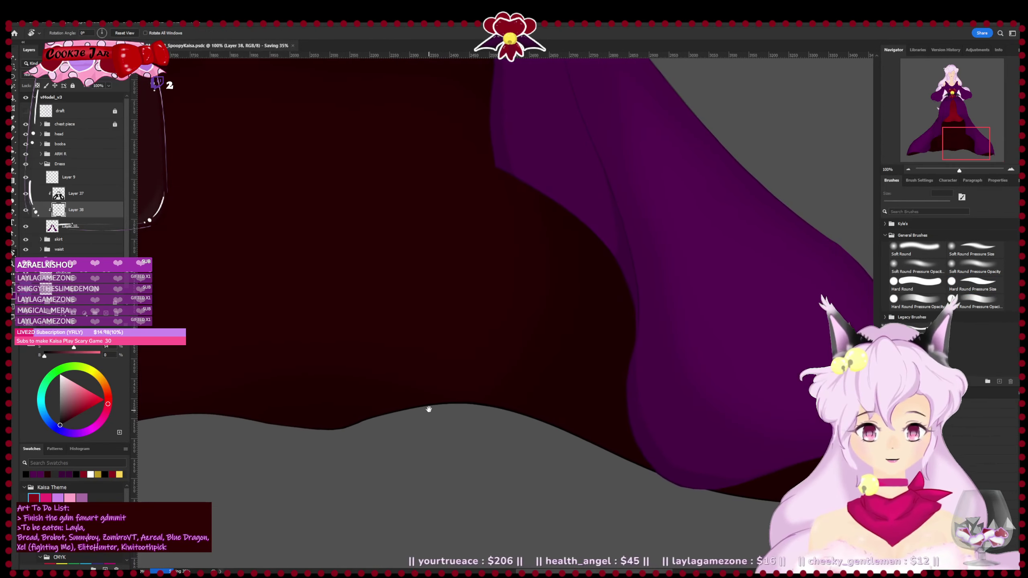
left_click_drag(369, 398, 165, 362)
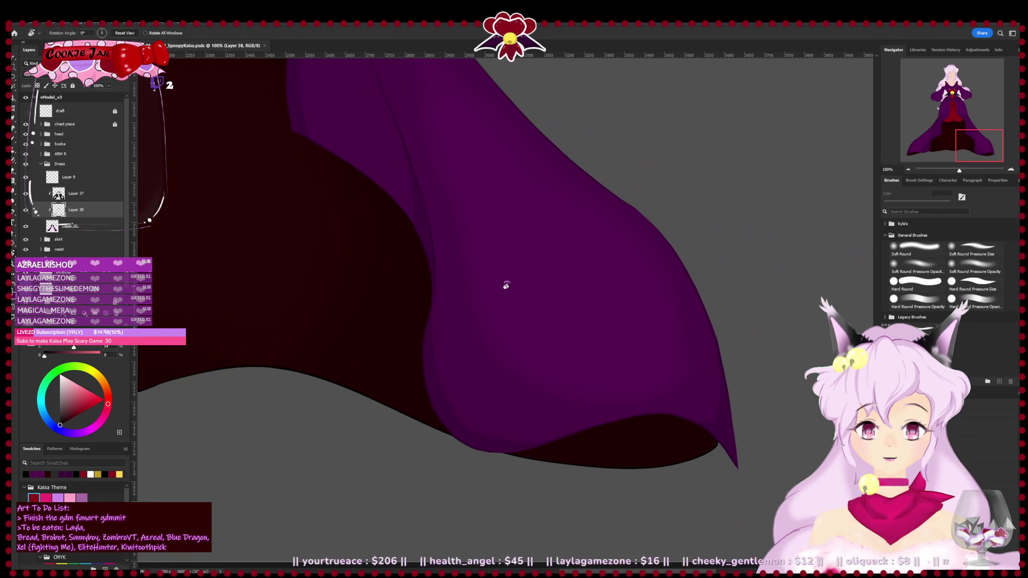
- Refine the thin fold line beside the inner edge of the right skirt with the brush at 10 px and save the document
key("b")
left_click(884, 203)
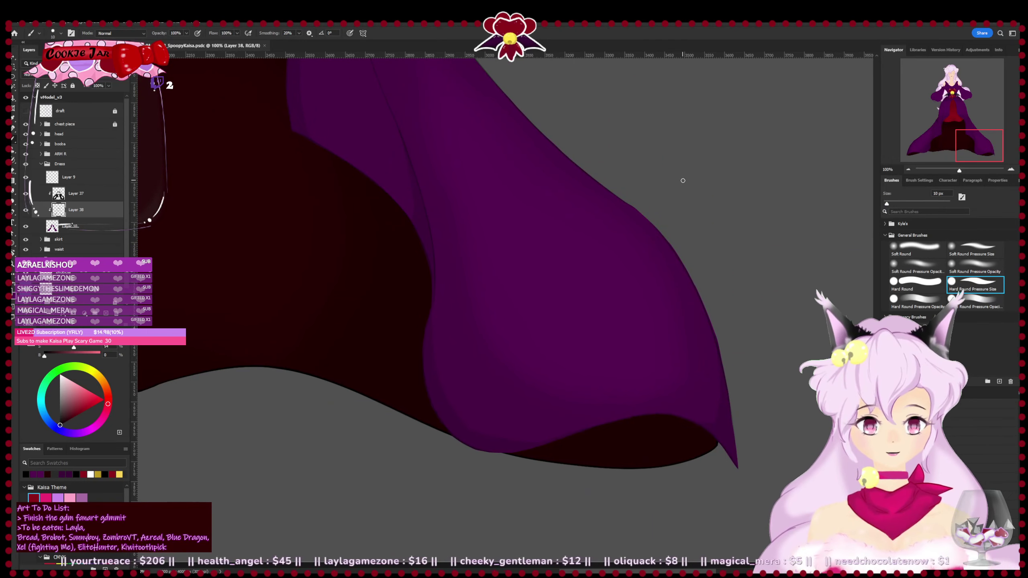
key("ctrl+plus")
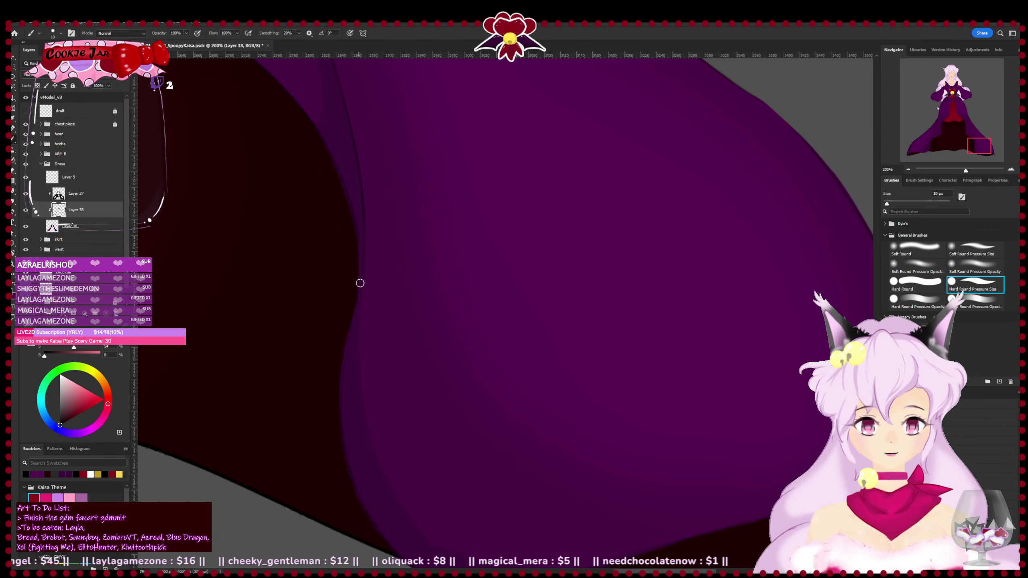
key("ctrl+minus")
key("ctrl+minus")
key("ctrl+plus")
key("ctrl+plus")
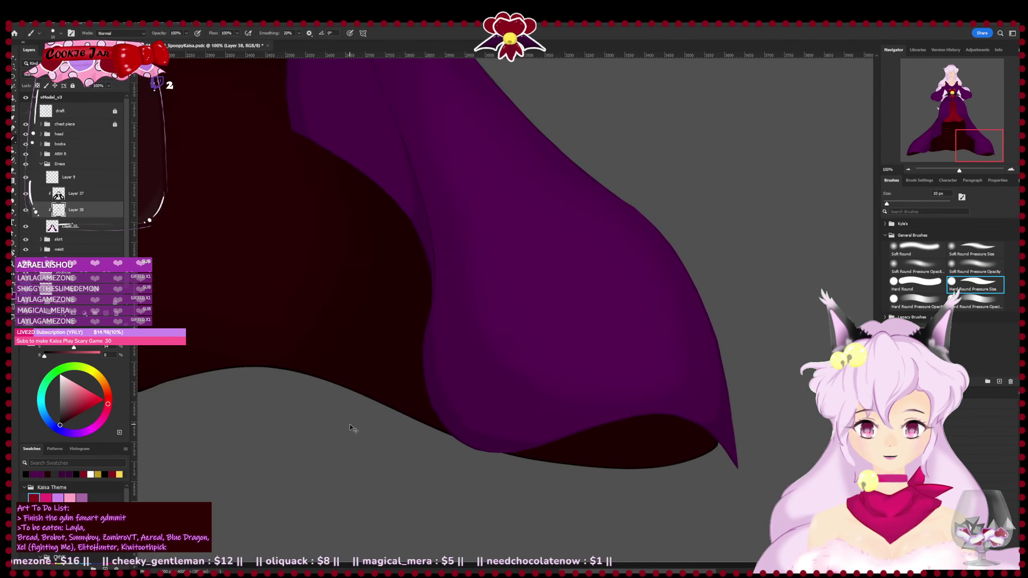
- Clean up the inner hem edge of the right skirt on Layer 10 with a 12 px eraser and save the document
left_click_drag(344, 356, 319, 212)
key("alt+bracketleft")
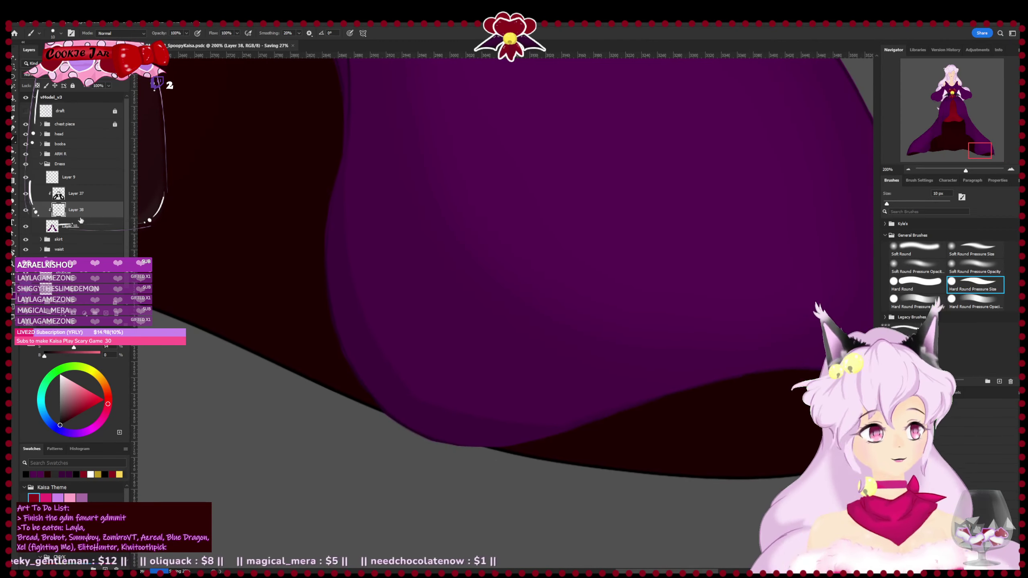
key("e")
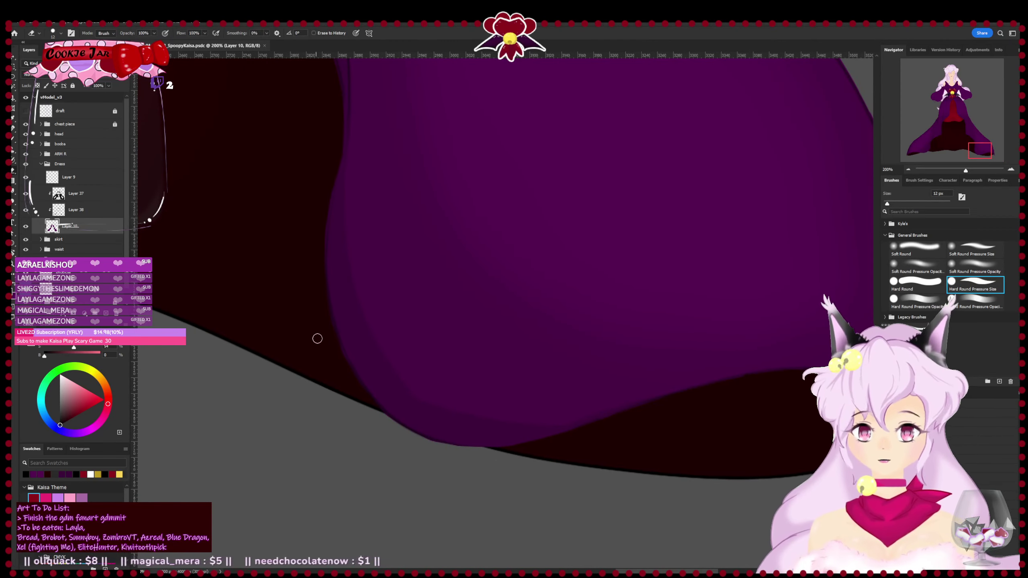
left_click_drag(328, 328, 335, 345)
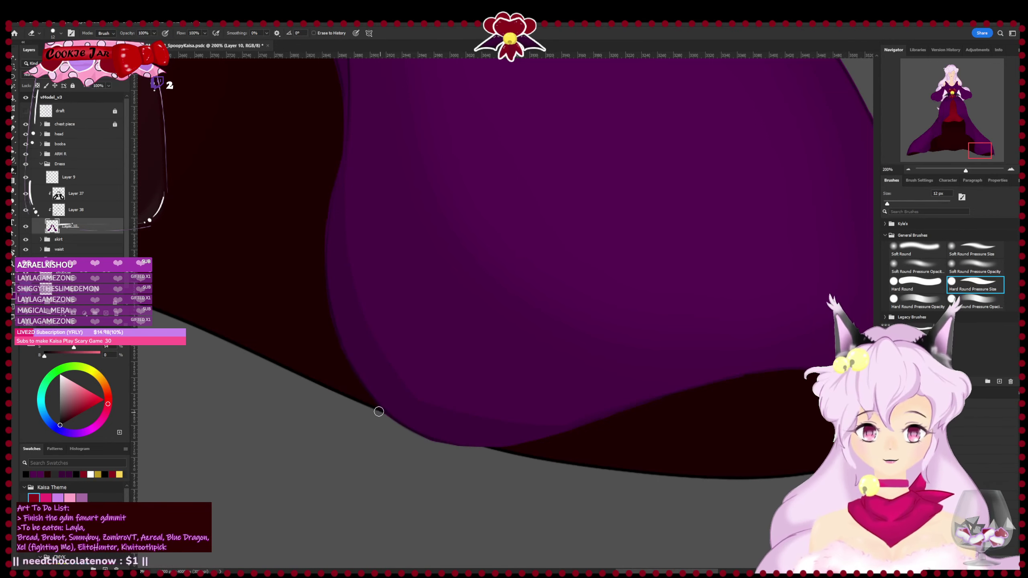
left_click_drag(355, 382, 405, 442)
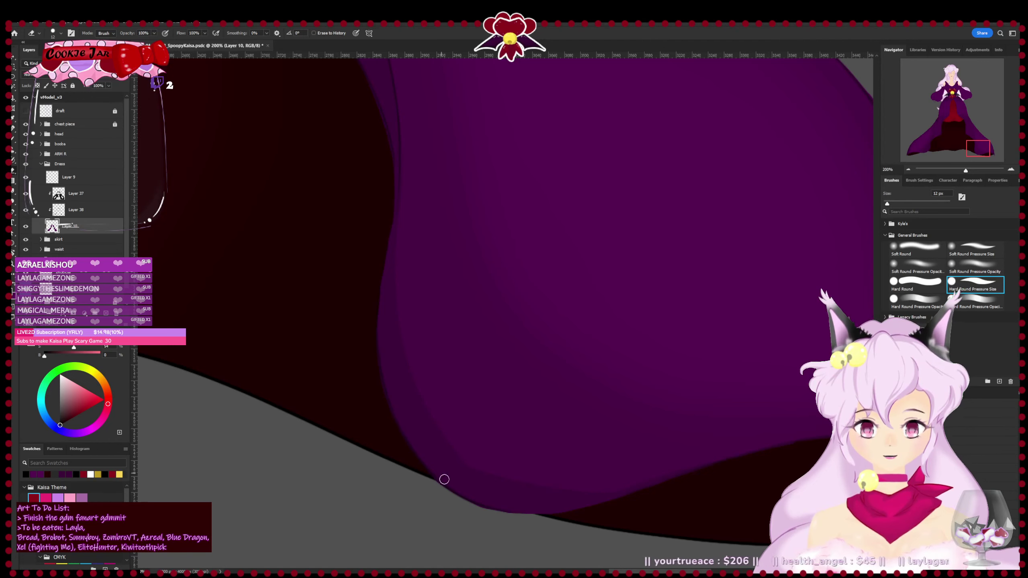
key("r")
key("ctrl+minus")
key("ctrl+minus")
key("ctrl+minus")
key("ctrl+s")
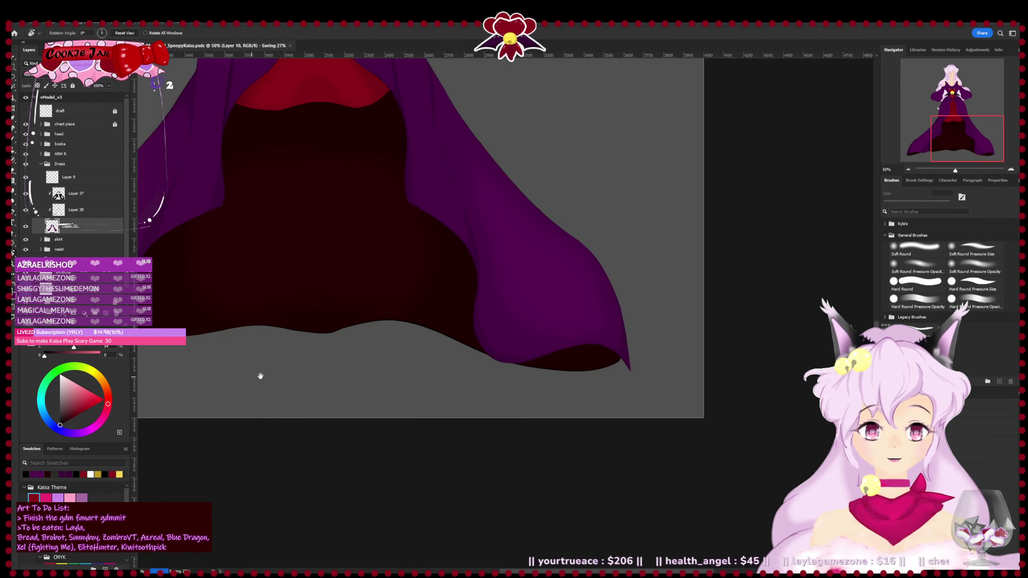
- Create a new layer and place it above Layer 37 in the Dress group, clipped to the dress base
left_click_drag(260, 377, 457, 488)
left_click_drag(395, 340, 365, 433)
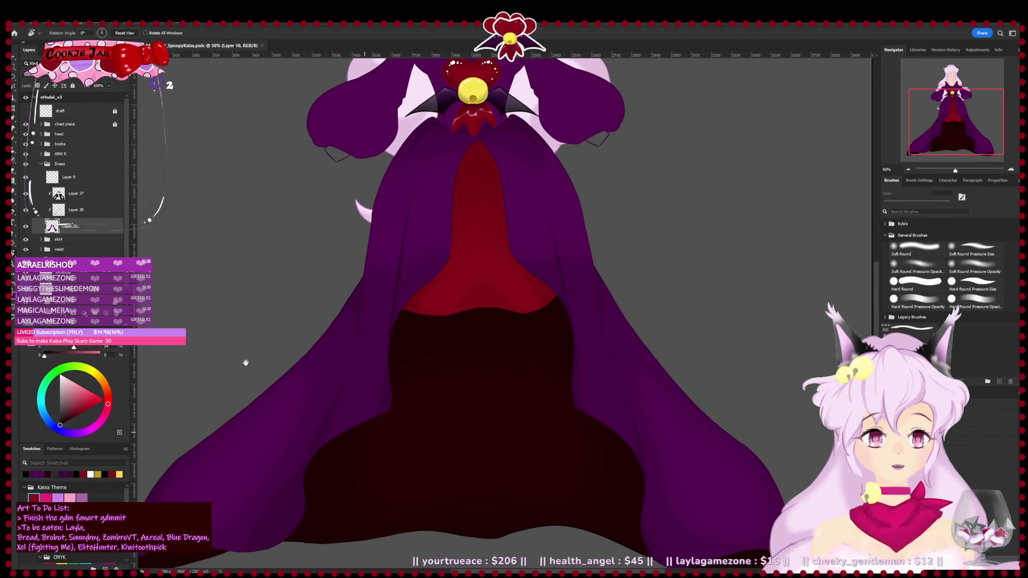
scroll(230, 349, "down", 1)
left_click_drag(332, 313, 307, 372)
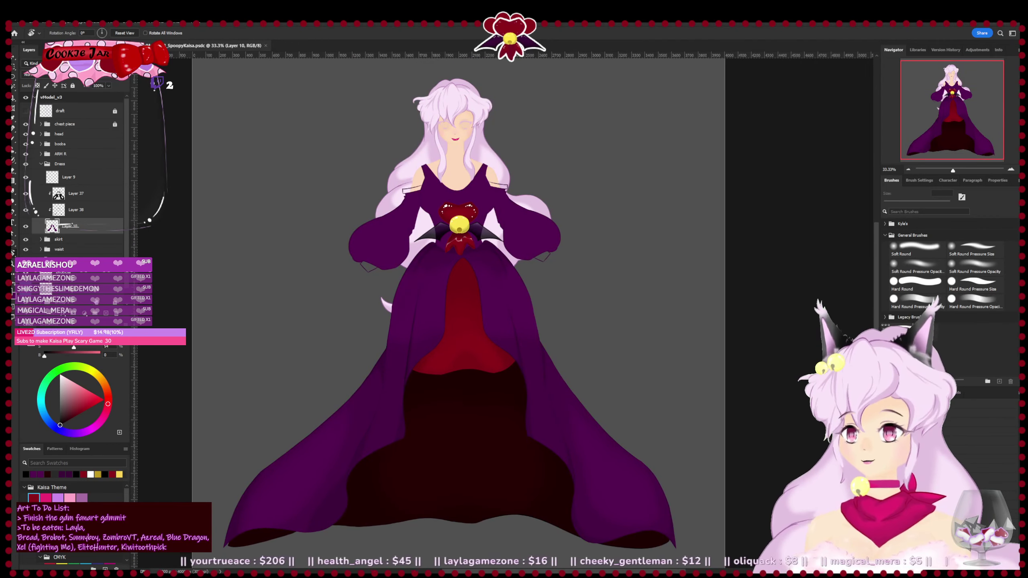
left_click(106, 315)
left_click_drag(75, 229, 83, 187)
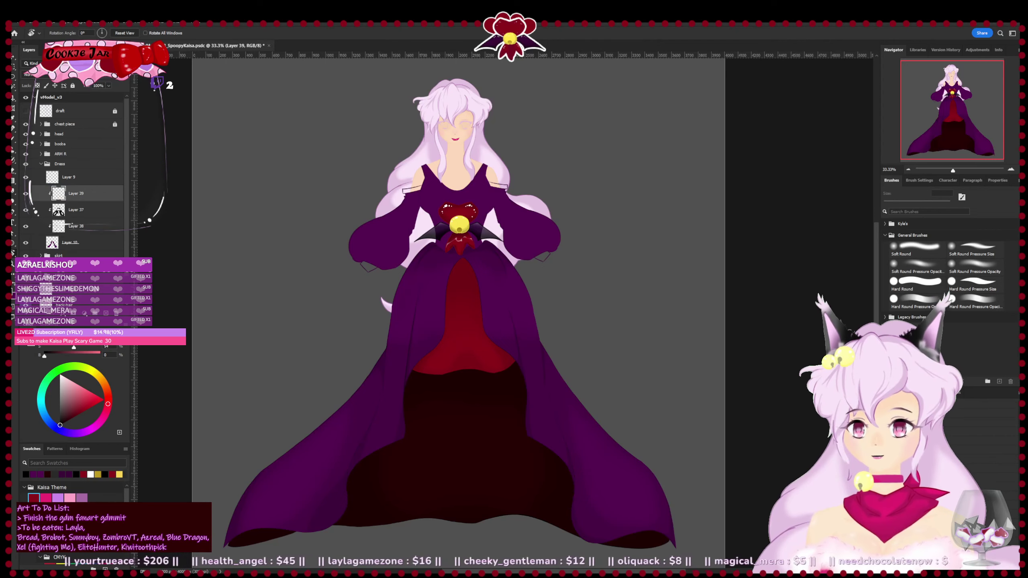
- Paint white highlight bands across both sides of the upper skirt using the Soft Round Pressure Opacity brush at 106 px, redoing the right side
key("x")
left_click(966, 263)
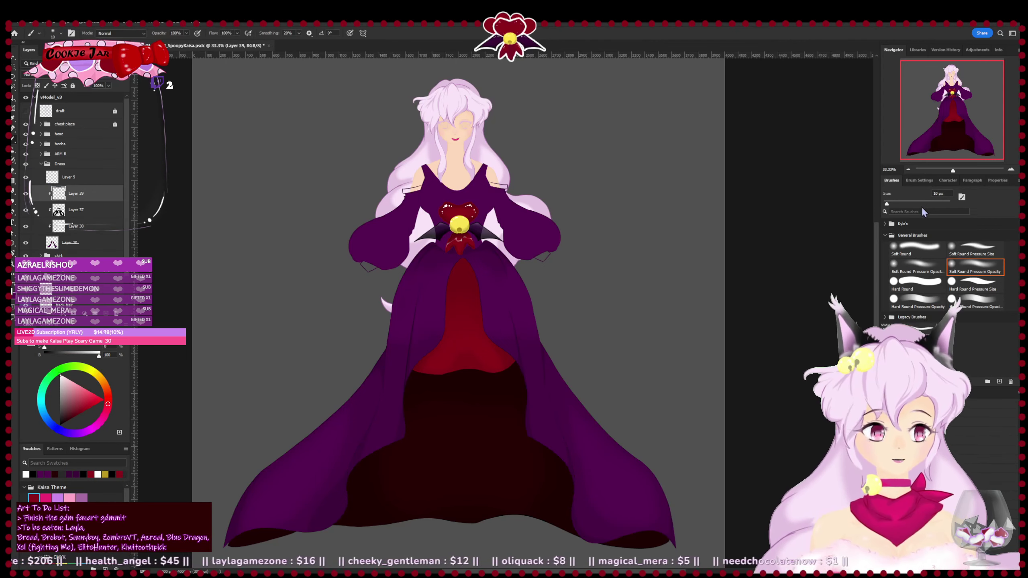
mouse_move(401, 298)
left_mouse_down()
mouse_move(407, 311)
mouse_move(447, 300)
mouse_move(523, 309)
mouse_move(547, 358)
left_mouse_up()
left_click_drag(418, 423, 429, 377)
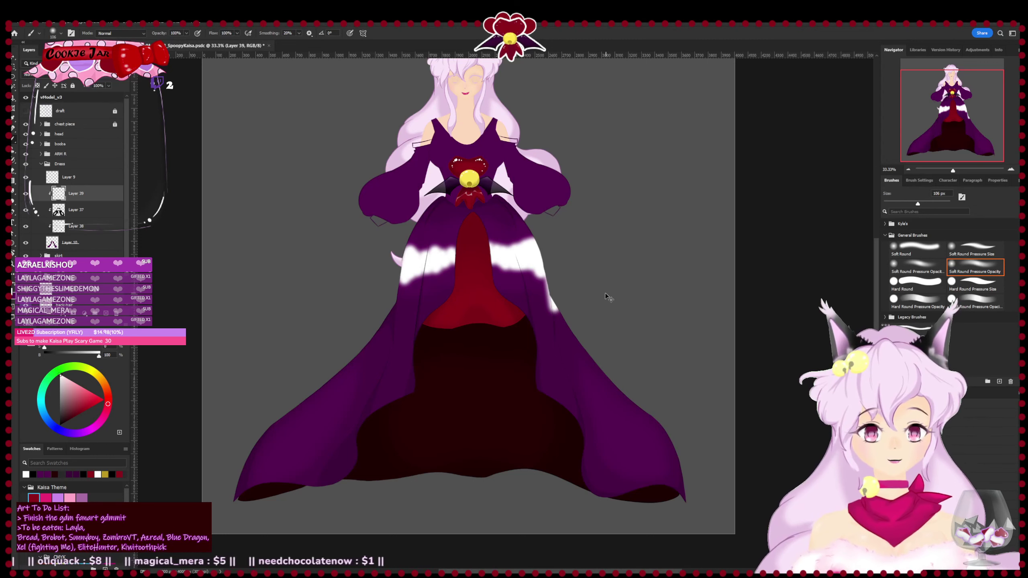
key("ctrl+z")
mouse_move(487, 245)
left_mouse_down()
mouse_move(539, 246)
mouse_move(547, 295)
left_mouse_up()
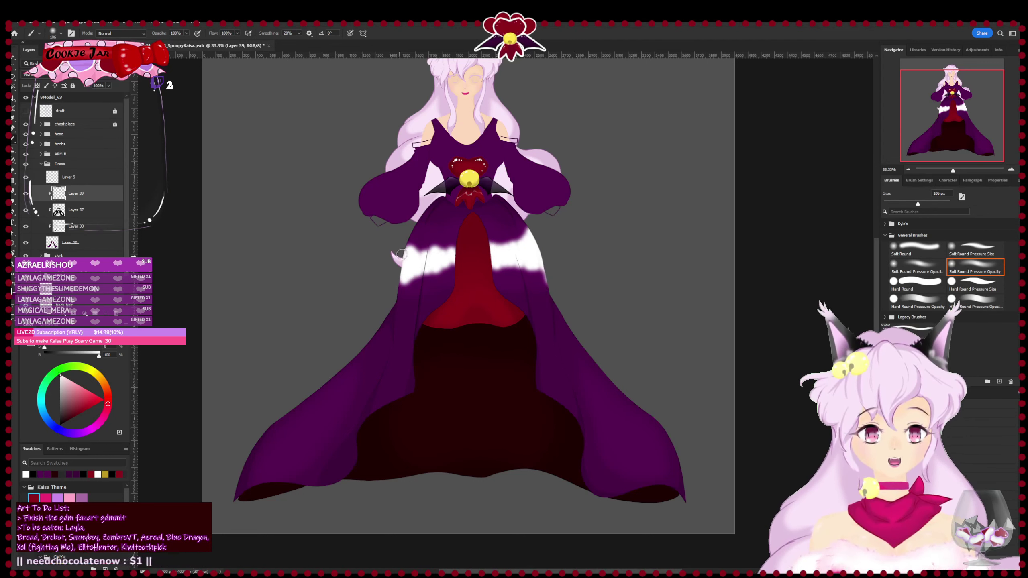
mouse_move(402, 253)
left_mouse_down()
mouse_move(411, 226)
mouse_move(404, 276)
left_mouse_up()
- Trim the upper and lower edges of the white skirt bands with a soft eraser at 108 px
key("e")
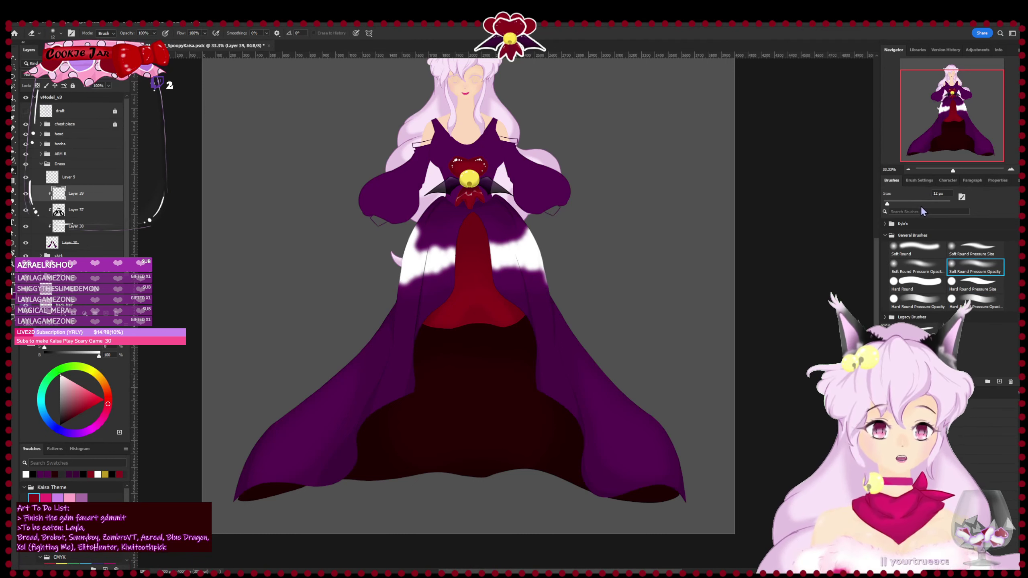
left_click_drag(931, 202, 918, 203)
mouse_move(422, 228)
left_mouse_down()
mouse_move(416, 243)
mouse_move(439, 243)
left_mouse_up()
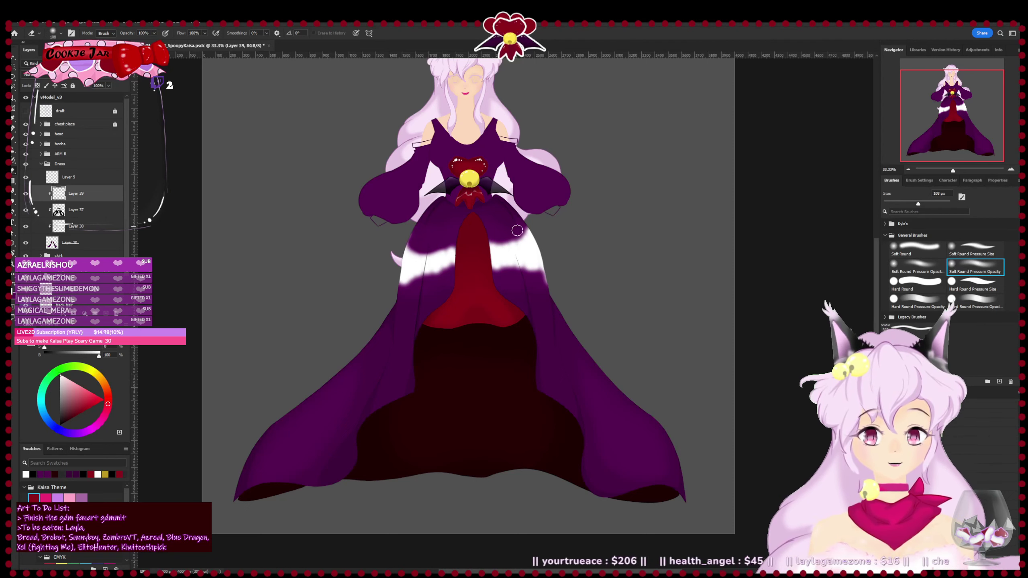
mouse_move(518, 231)
left_mouse_down()
mouse_move(514, 239)
mouse_move(525, 233)
mouse_move(506, 244)
left_mouse_up()
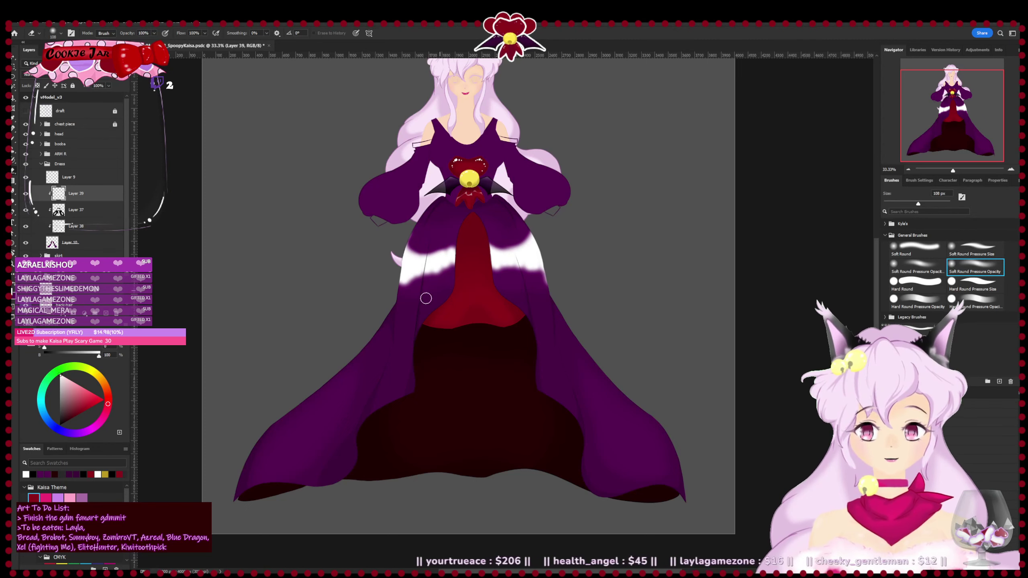
mouse_move(407, 289)
left_mouse_down()
mouse_move(452, 269)
mouse_move(402, 287)
mouse_move(431, 278)
left_mouse_up()
- Thin the white bands into narrow curved highlights that flare at the skirt edges, alternating soft brush touch-ups and erasing
key("b")
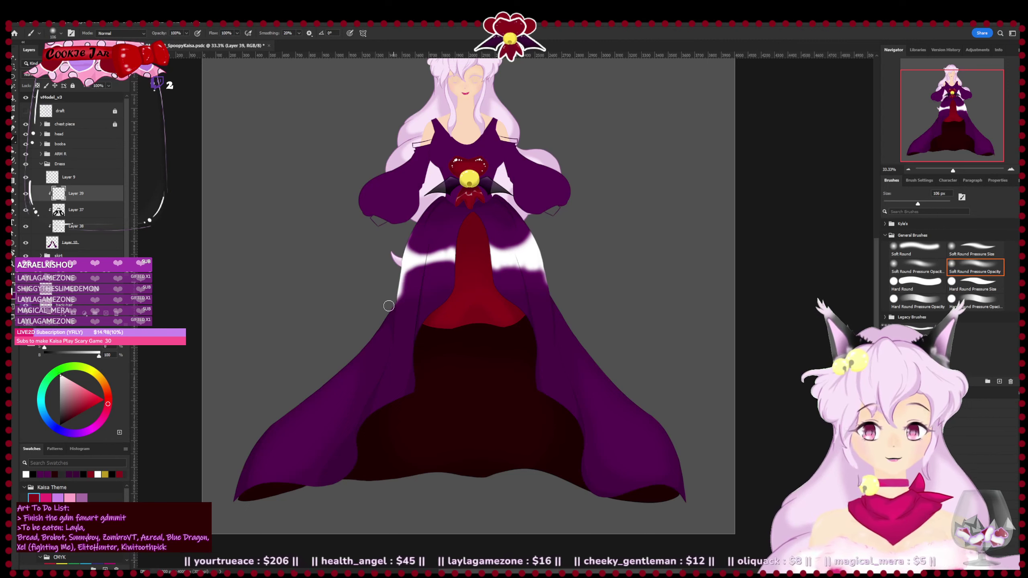
key("e")
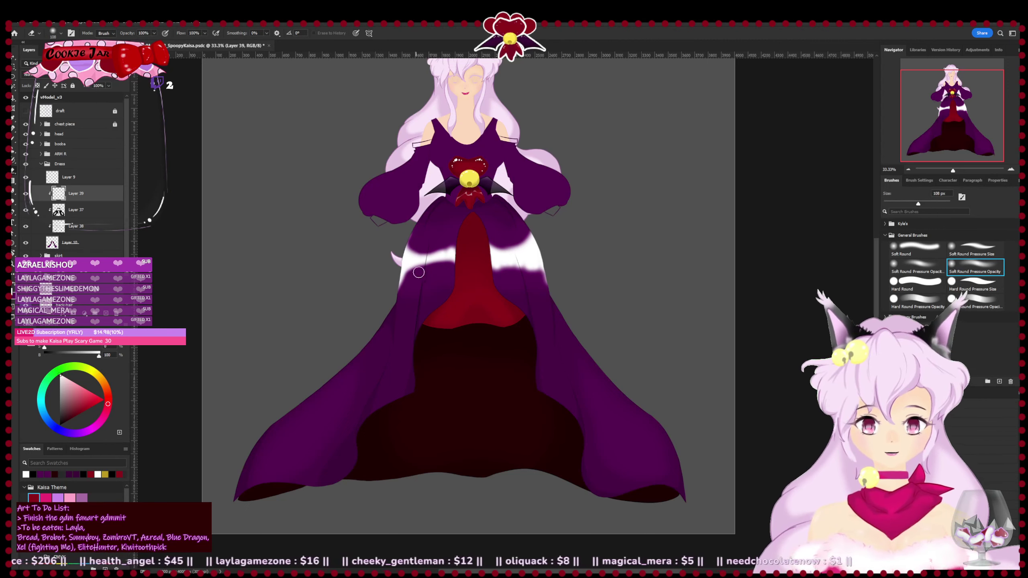
mouse_move(410, 270)
left_mouse_down()
mouse_move(449, 266)
mouse_move(469, 278)
mouse_move(527, 257)
mouse_move(539, 268)
mouse_move(503, 268)
mouse_move(546, 285)
mouse_move(520, 258)
left_mouse_up()
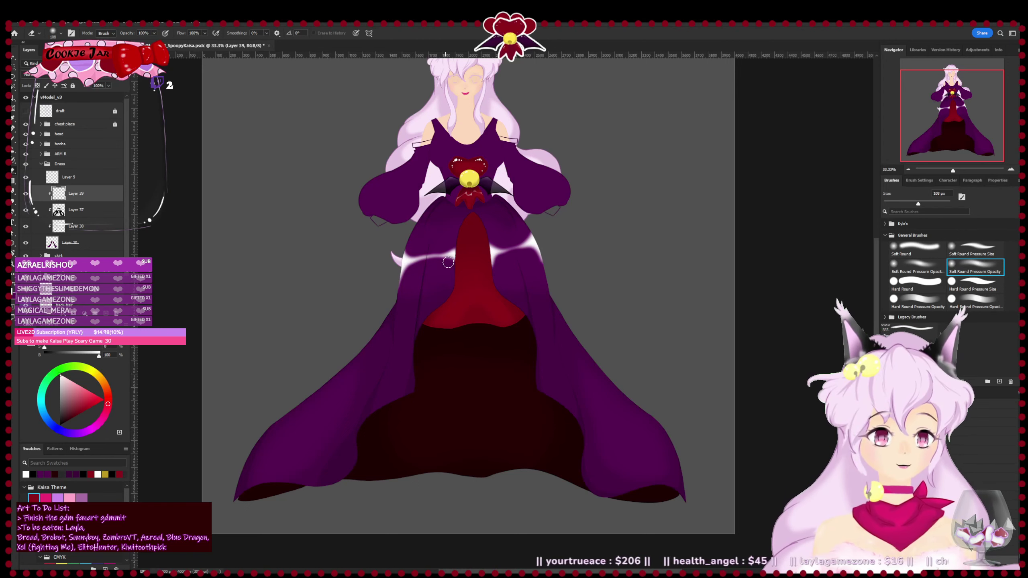
key("b")
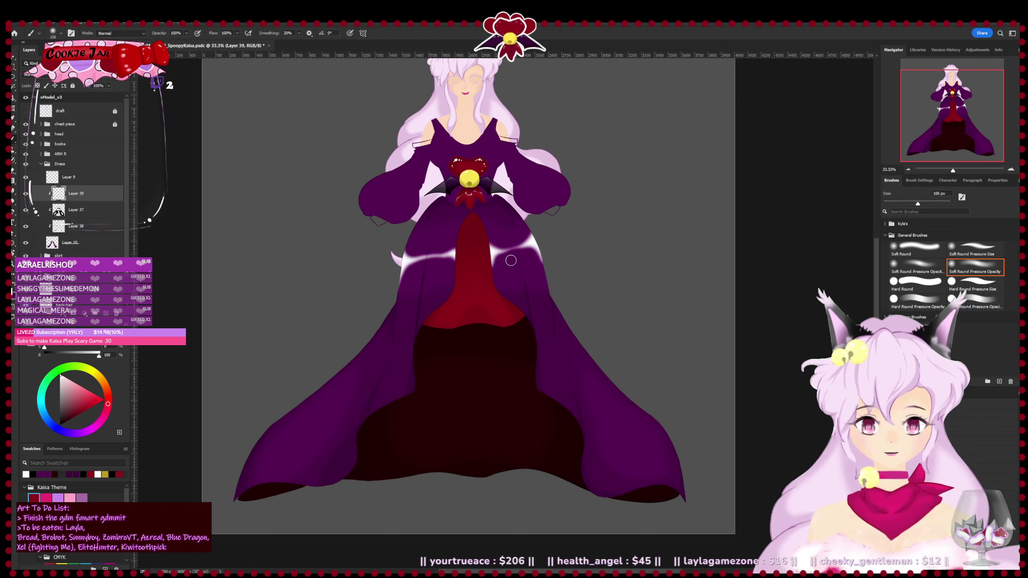
mouse_move(502, 258)
left_mouse_down()
mouse_move(529, 245)
mouse_move(499, 244)
mouse_move(511, 244)
mouse_move(501, 233)
mouse_move(523, 233)
mouse_move(499, 240)
mouse_move(522, 235)
mouse_move(502, 241)
mouse_move(521, 261)
left_mouse_up()
key("e")
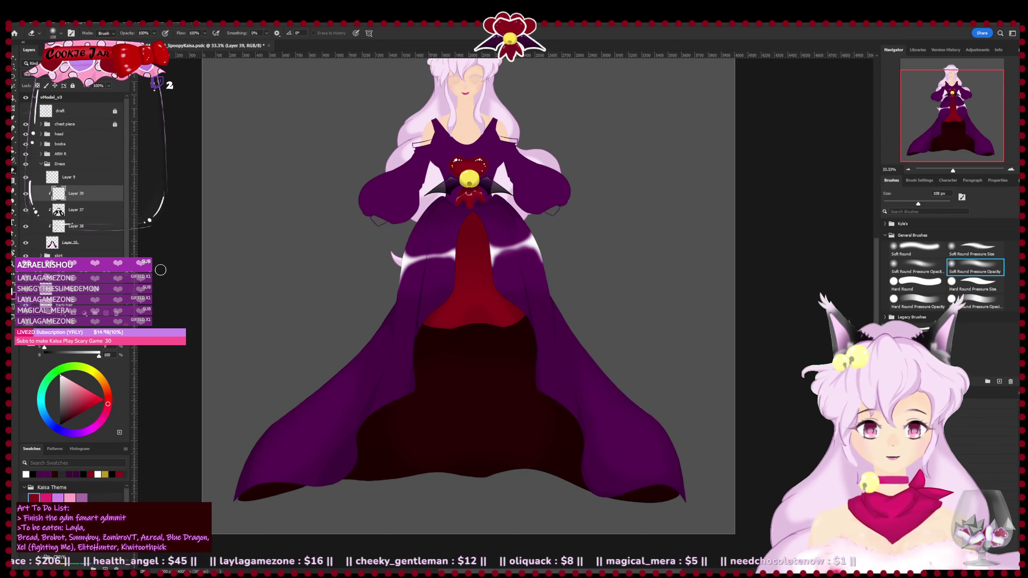
- Erase the dress base layer's stray fringe along the red panel's right edge with Hard Round Pressure Size at 9 px, and check it without Layer 39
key("ctrl+plus")
key("ctrl+plus")
left_click_drag(373, 344, 407, 472)
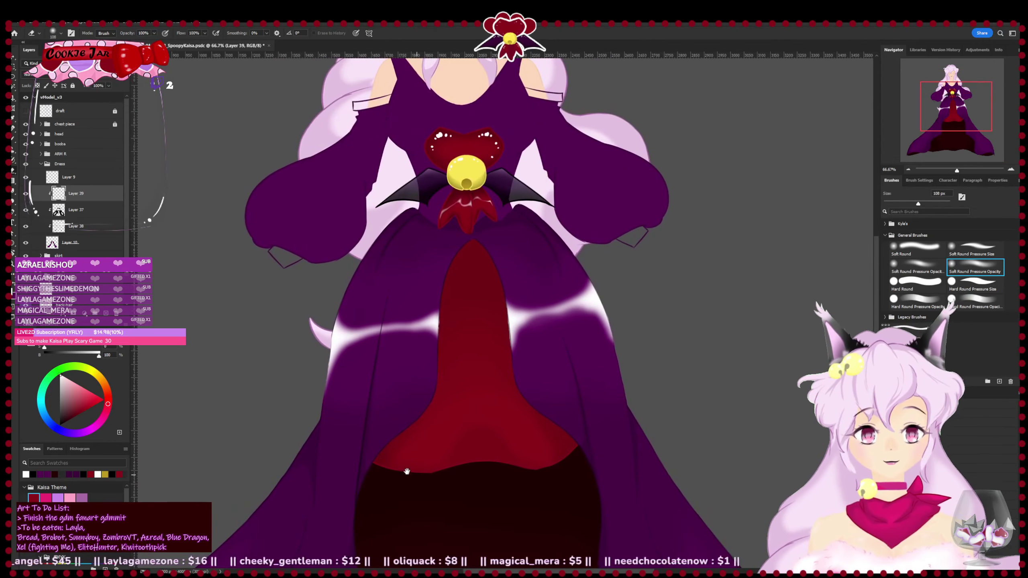
left_click(77, 248)
key("ctrl+plus")
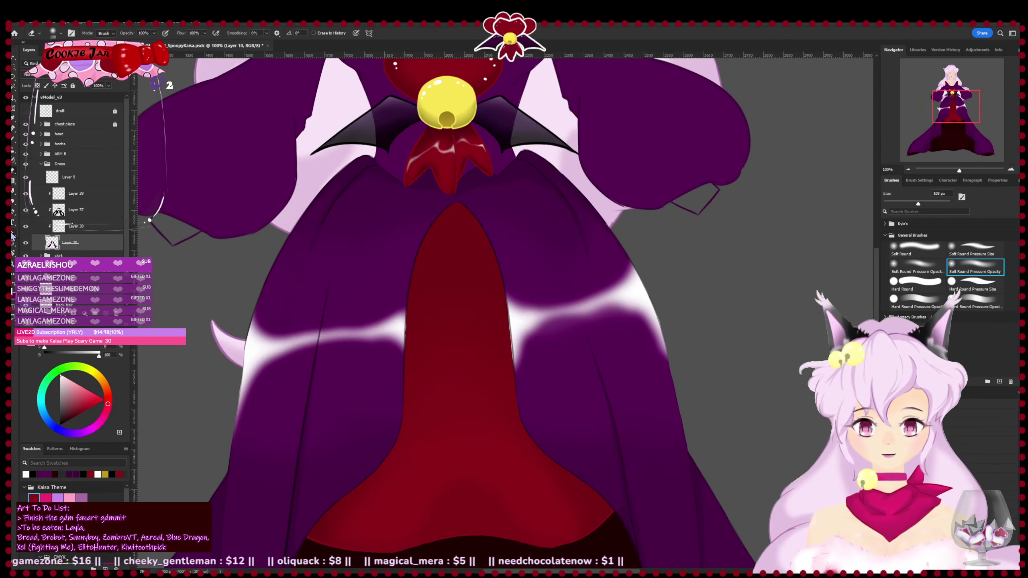
left_click(963, 282)
key("bracketleft")
key("bracketleft")
key("bracketleft")
key("bracketleft")
key("bracketleft")
key("bracketleft")
key("bracketleft")
key("bracketleft")
key("bracketleft")
key("bracketleft")
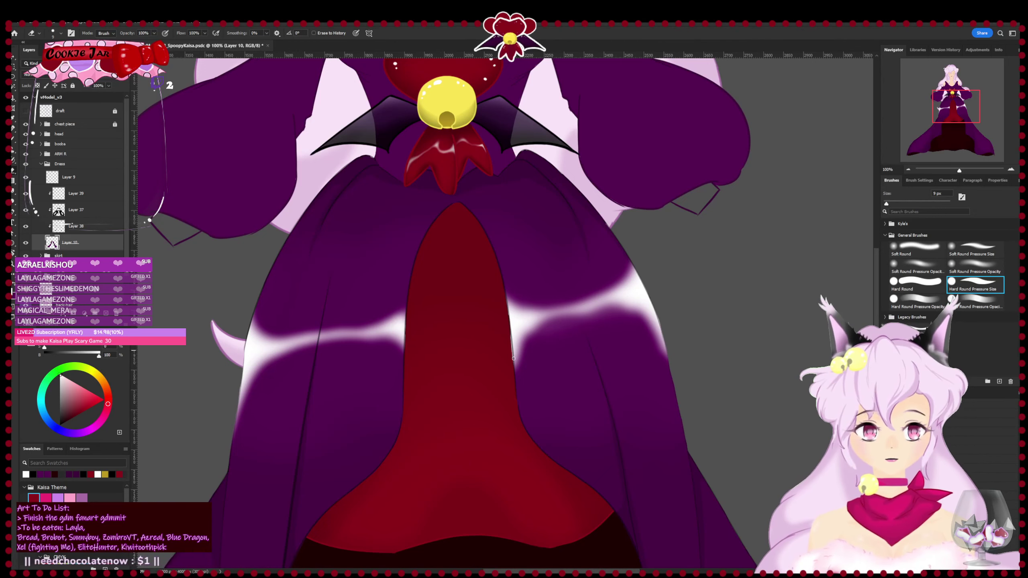
key("ctrl+plus")
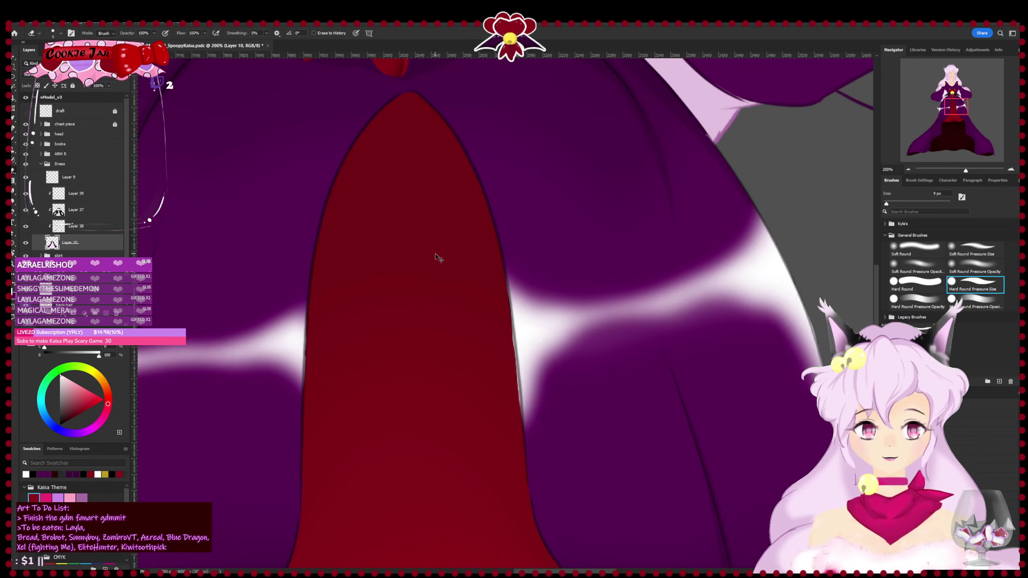
left_click_drag(436, 248, 409, 322)
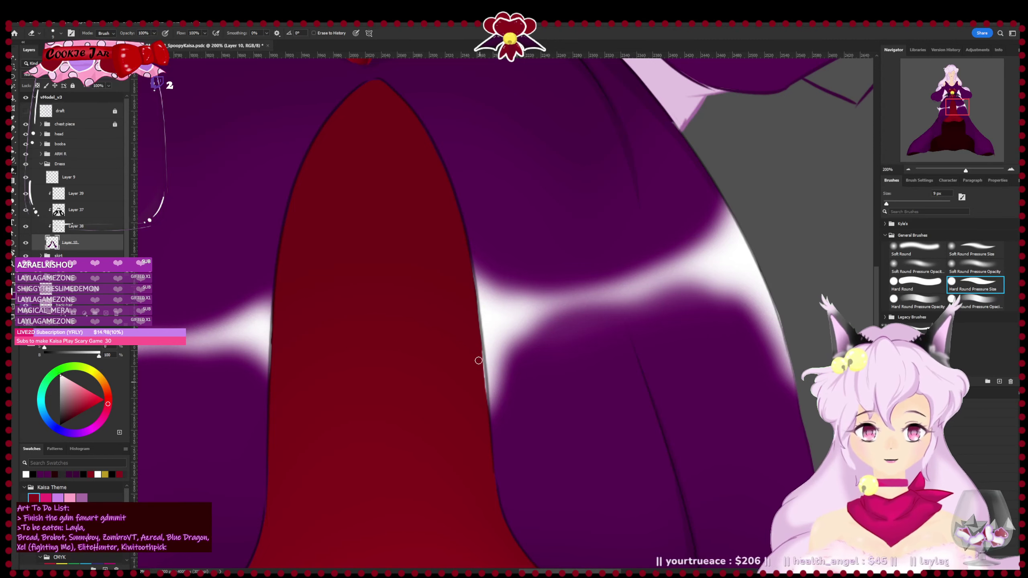
left_click_drag(481, 351, 484, 404)
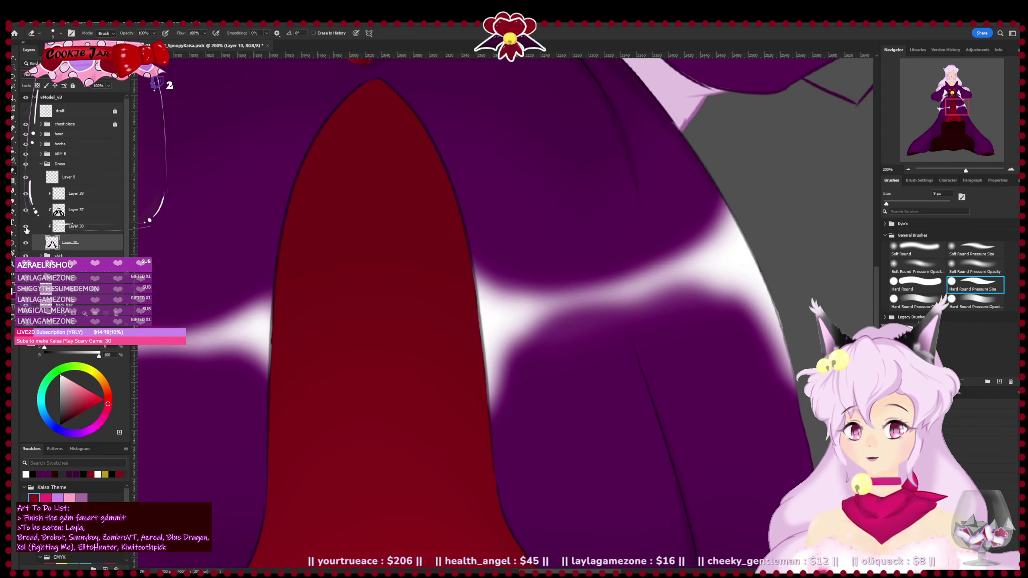
left_click(25, 194)
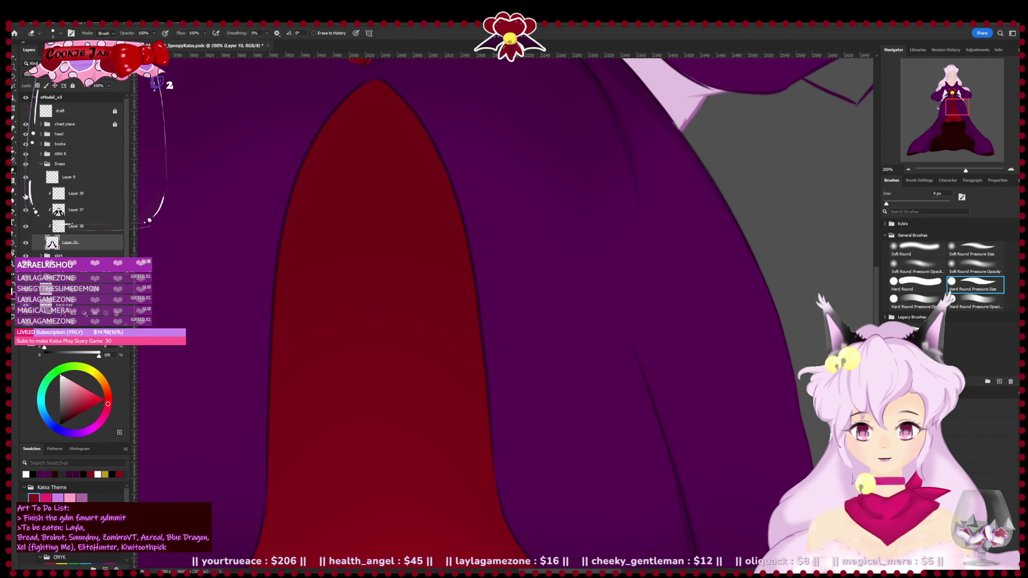
left_click(25, 194)
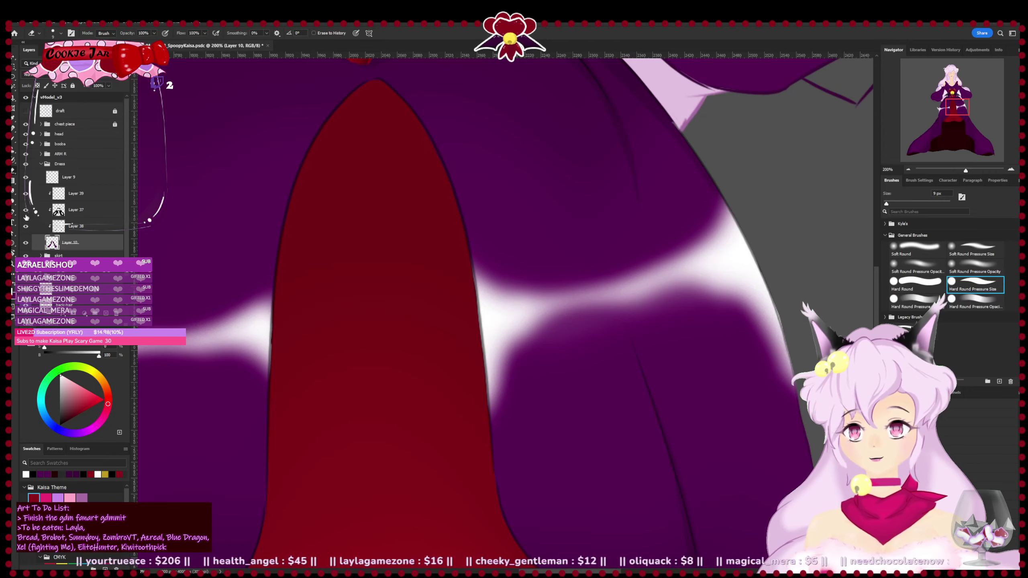
- Change the blend mode of Layer 39 to soften its white skirt bands into a faint sheen on the purple fabric
left_click(89, 198)
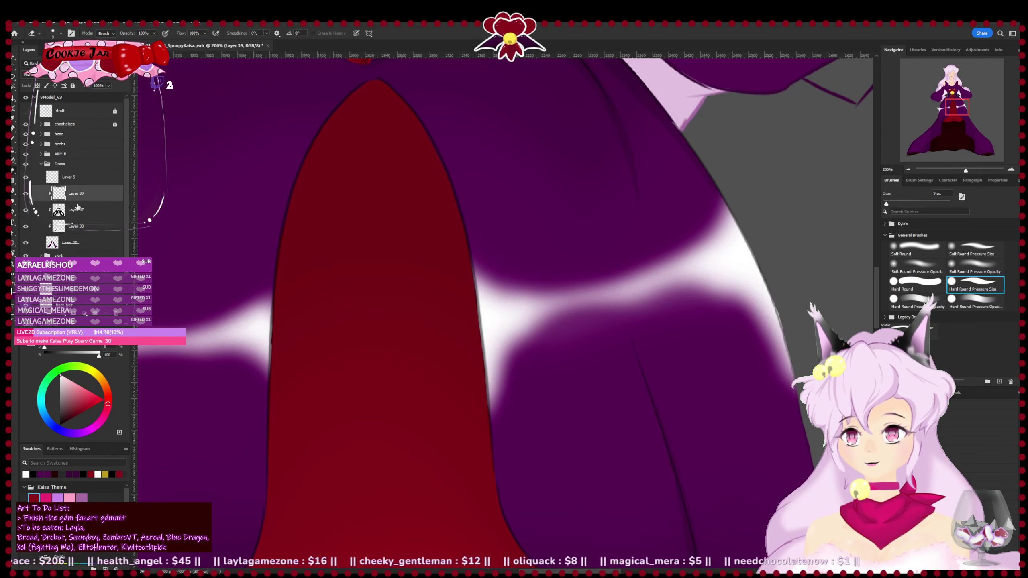
key("ctrl+minus")
key("ctrl+minus")
key("ctrl+minus")
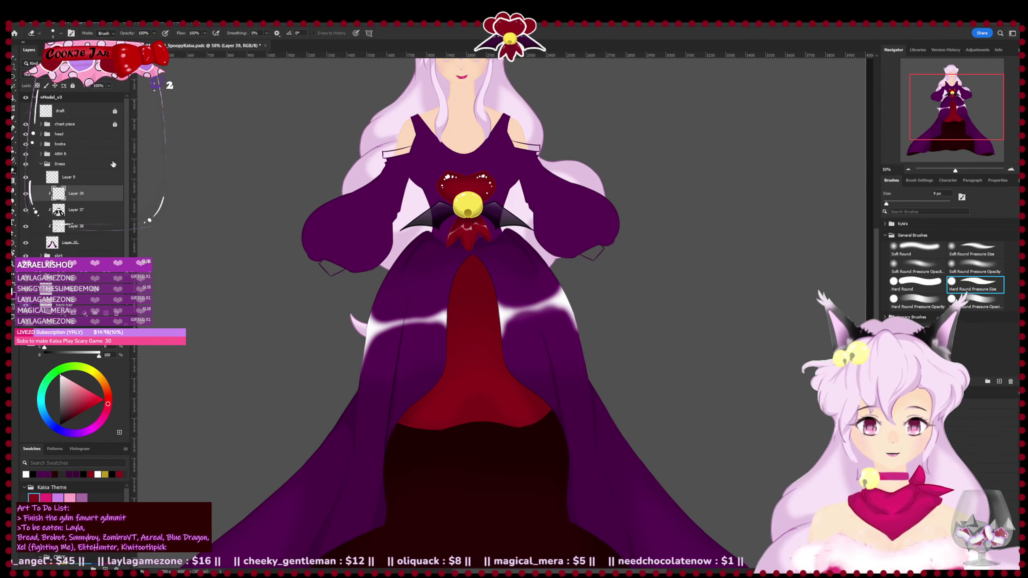
left_click_drag(290, 423, 348, 374)
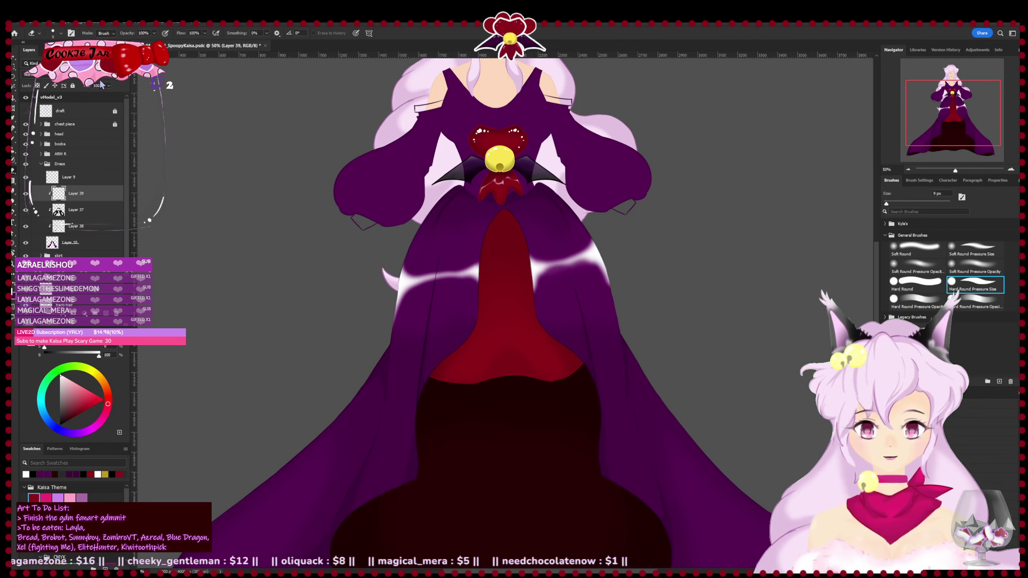
key("ctrl+z")
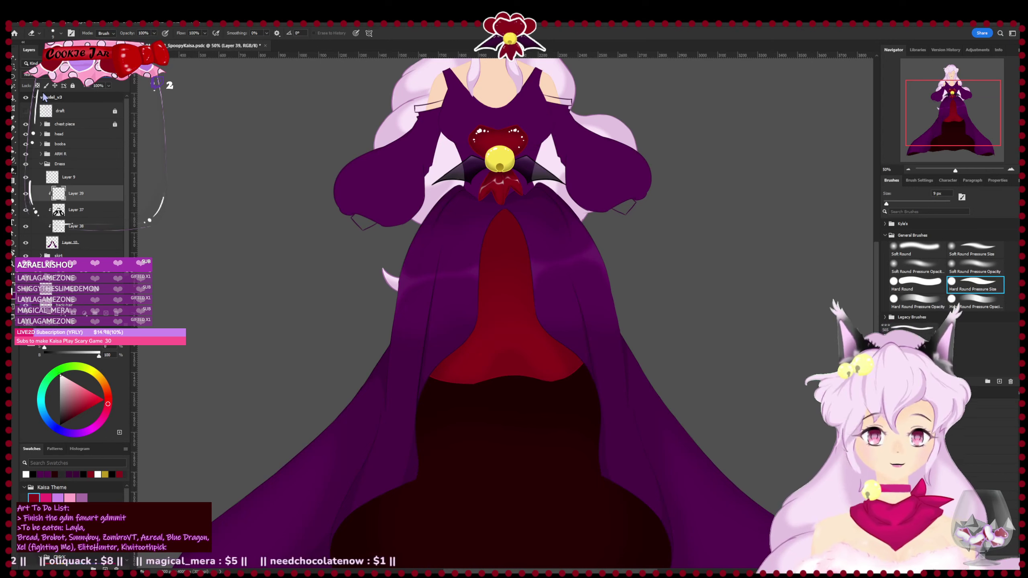
key("ctrl+z")
key("ctrl+shift+z")
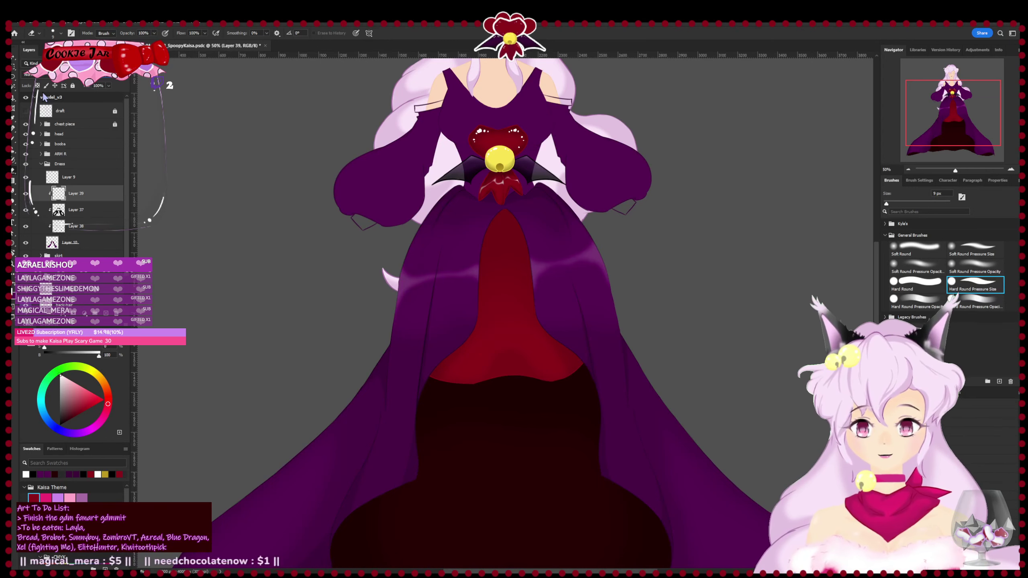
key("ctrl+z")
key("ctrl+shift+z")
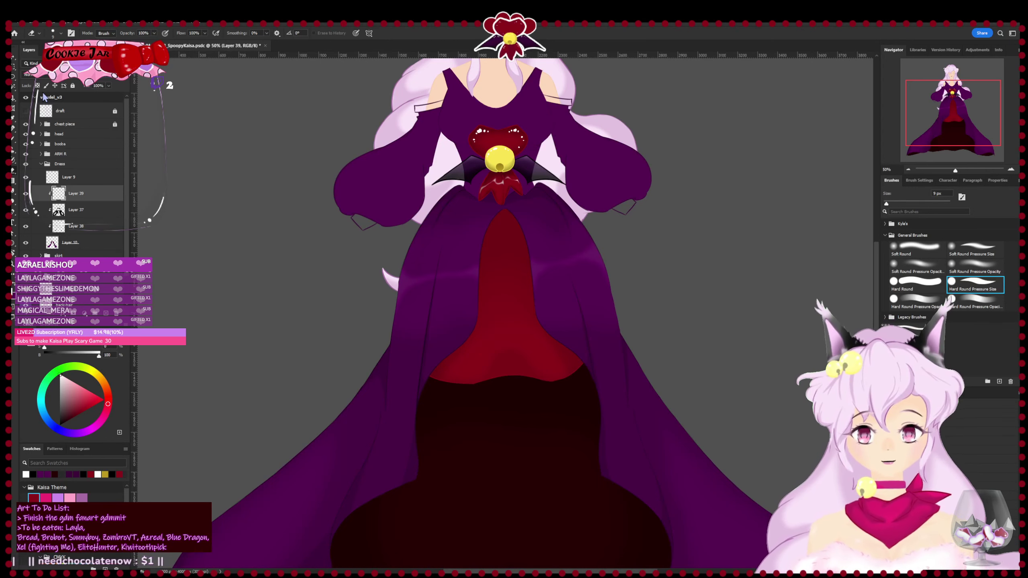
key("ctrl+minus")
key("ctrl+minus")
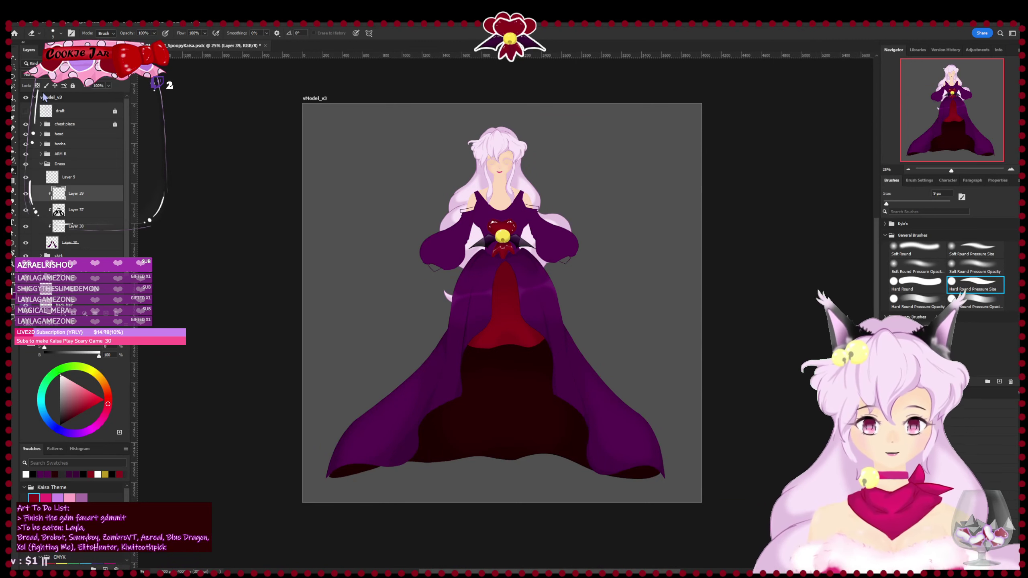
- Lasso the highlight on the right side of the upper skirt, rotate it about 7° clockwise, and save the file
key("ctrl+plus")
key("l")
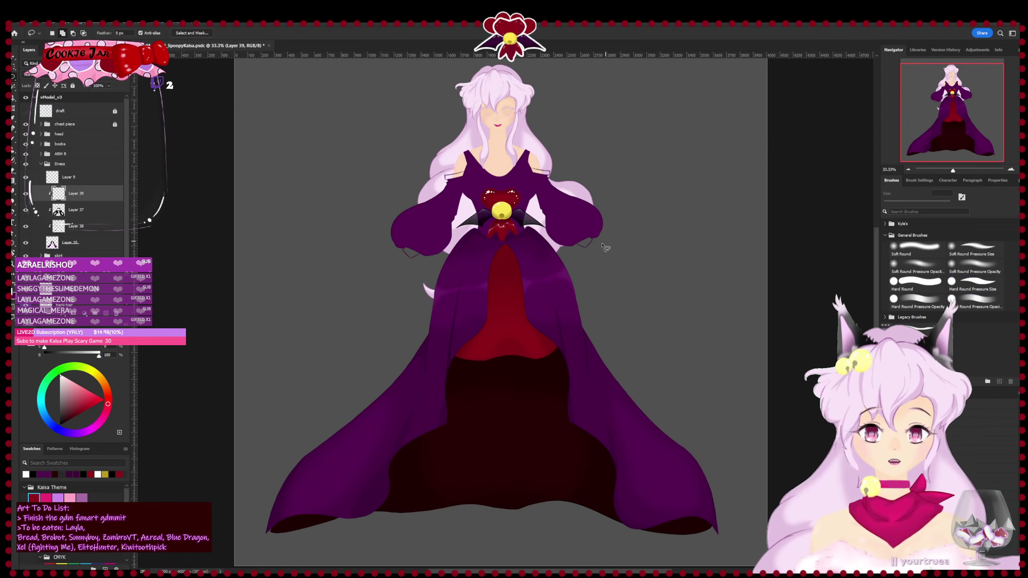
mouse_move(557, 248)
left_mouse_down()
mouse_move(506, 270)
mouse_move(639, 296)
mouse_move(595, 259)
left_mouse_up()
key("ctrl+t")
left_click_drag(562, 307, 561, 314)
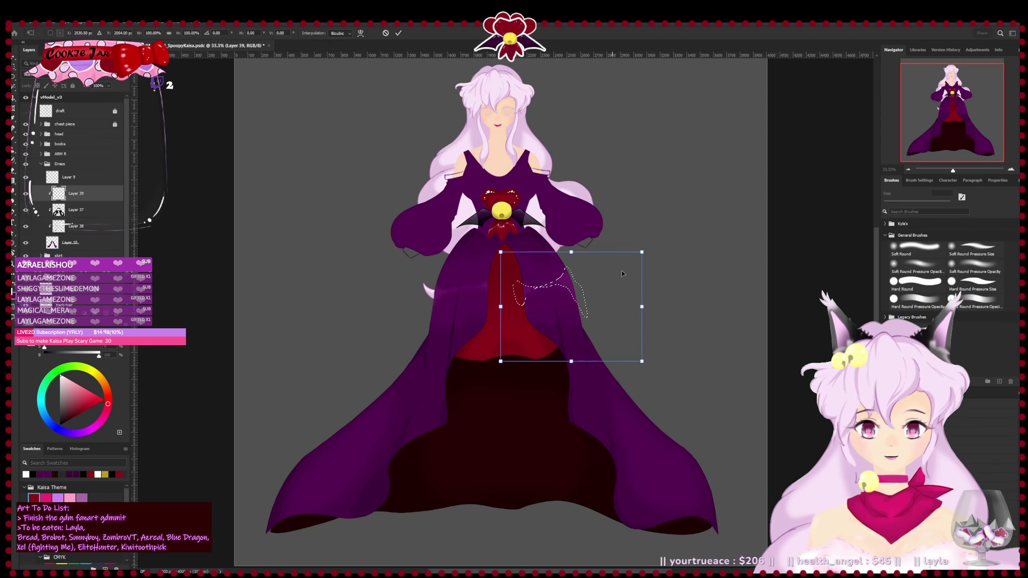
left_click_drag(659, 257, 664, 268)
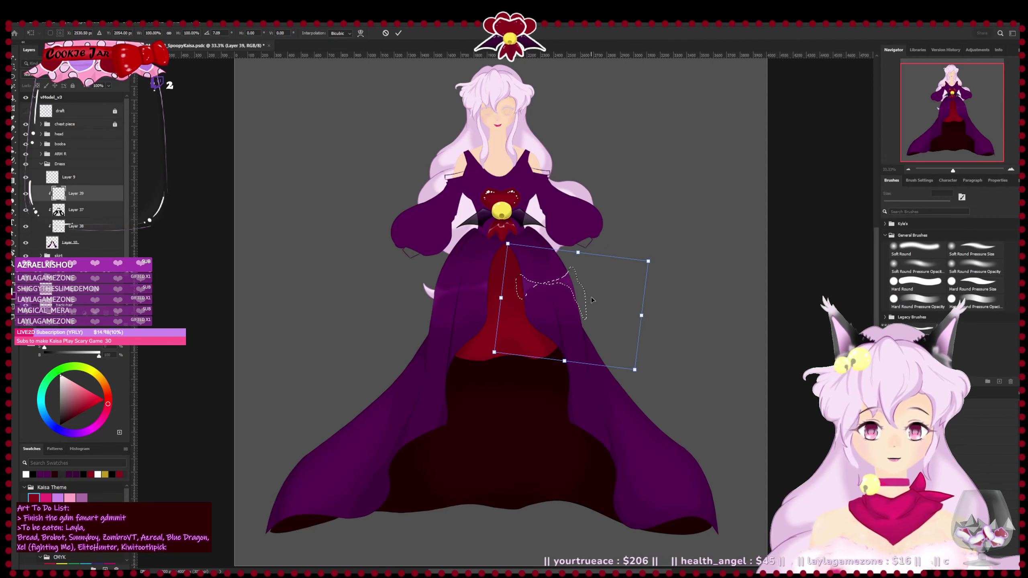
key("Return")
key("ctrl+d")
key("ctrl+s")
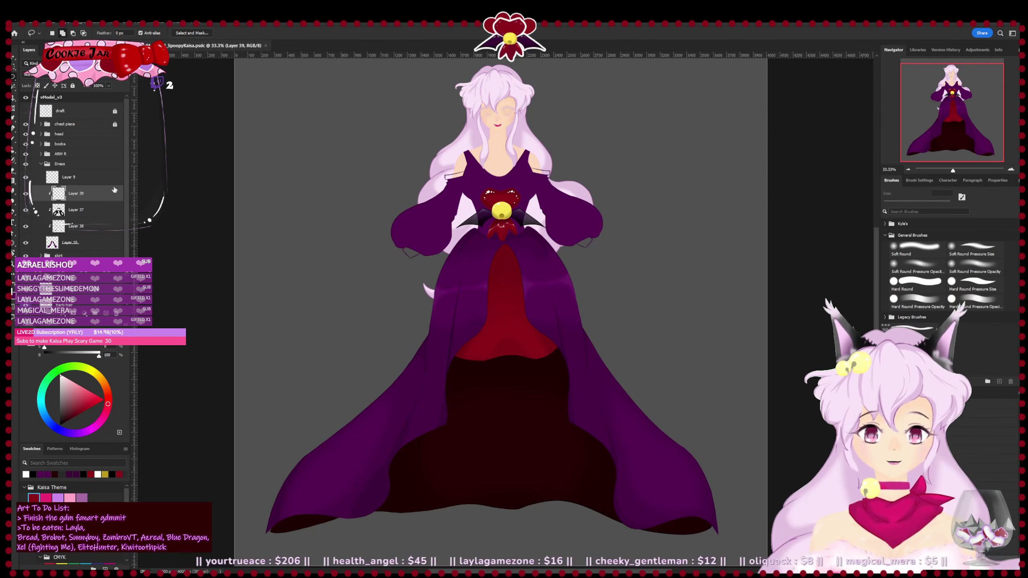
- Refine the upper skirt's right highlight by alternating a soft eraser at 123 px with the Soft Round Pressure Opacity brush at 106 px
key("e")
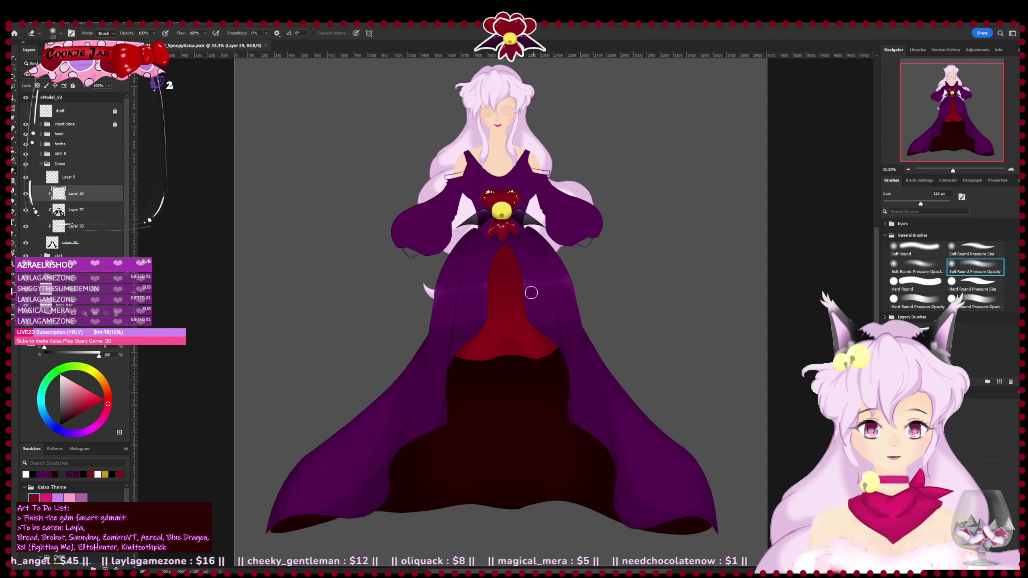
left_click_drag(531, 292, 541, 282)
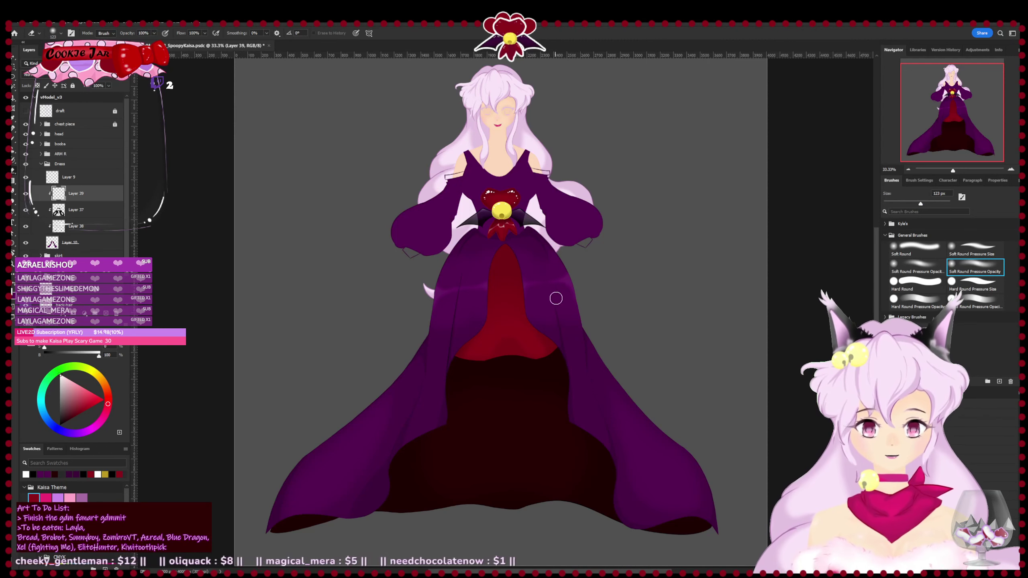
key("b")
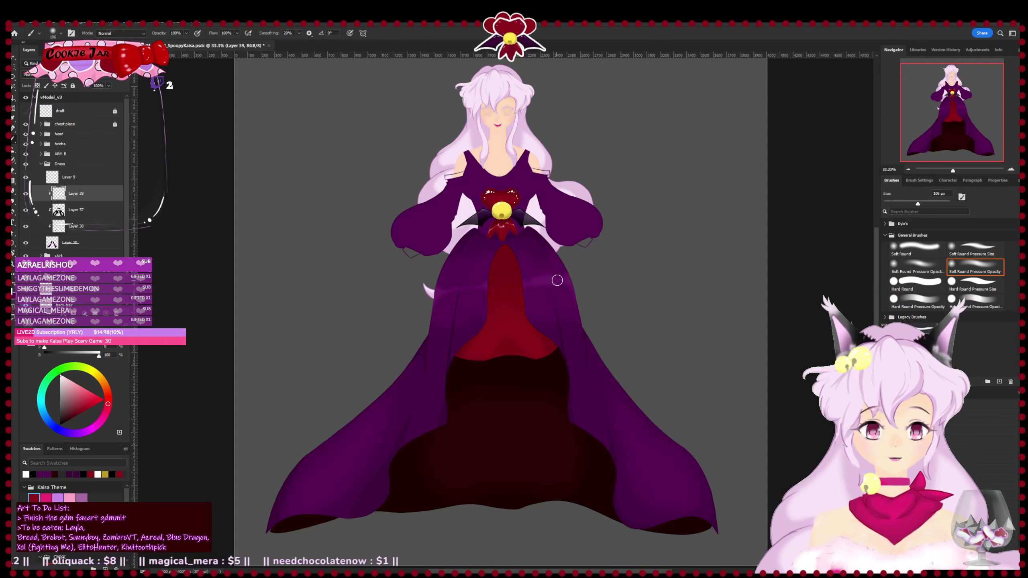
key("e")
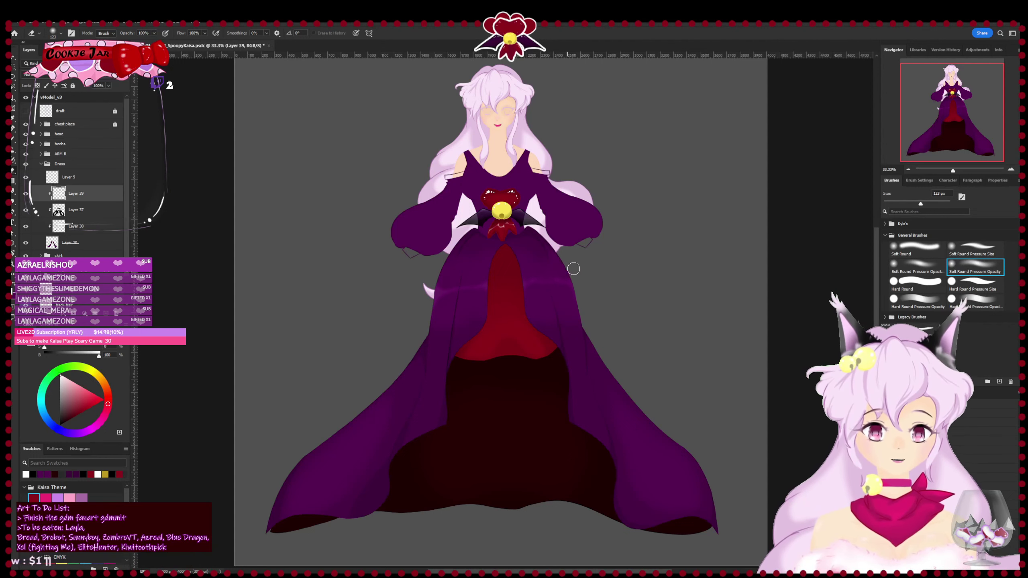
key("ctrl+plus")
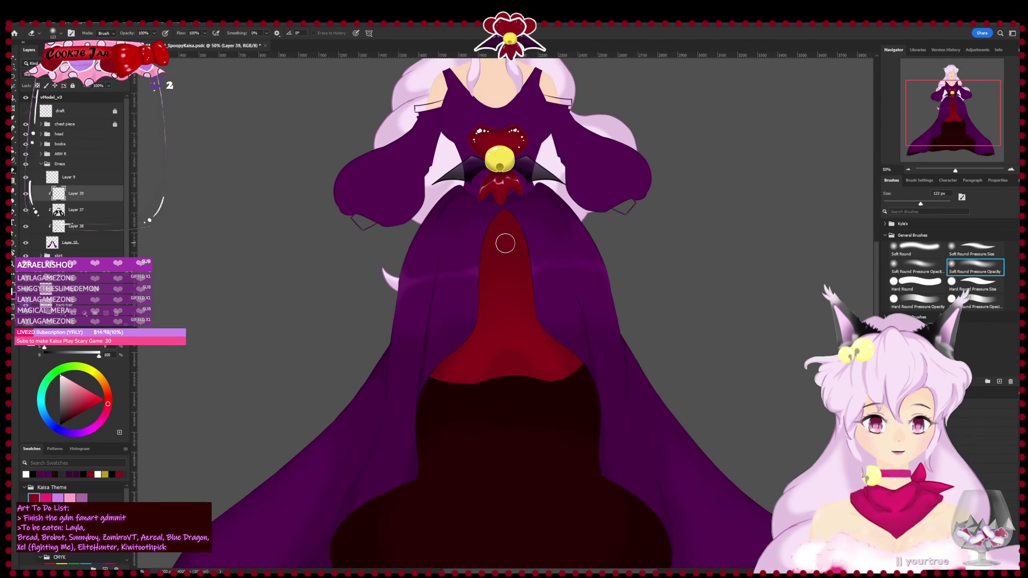
key("b")
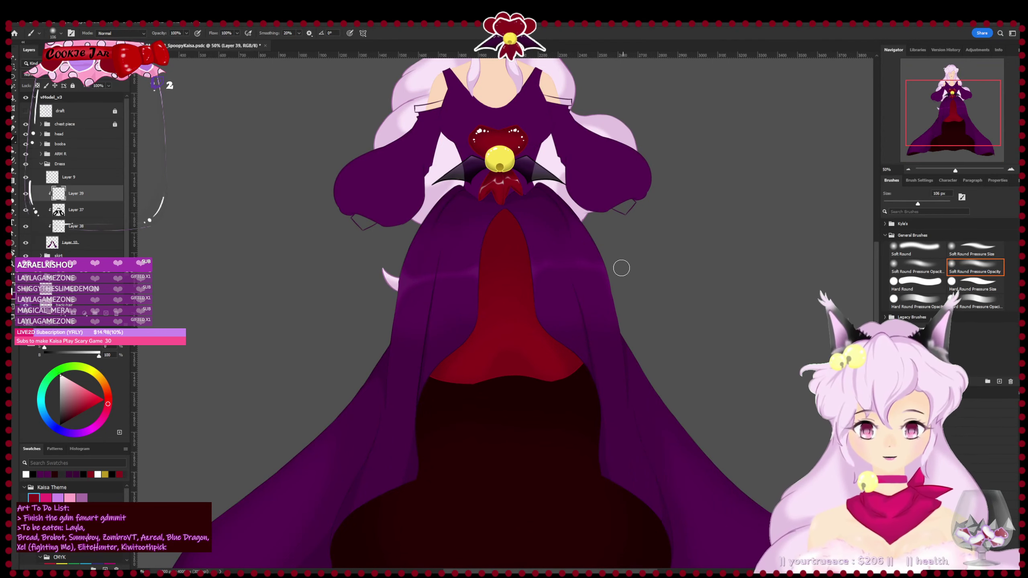
key("e")
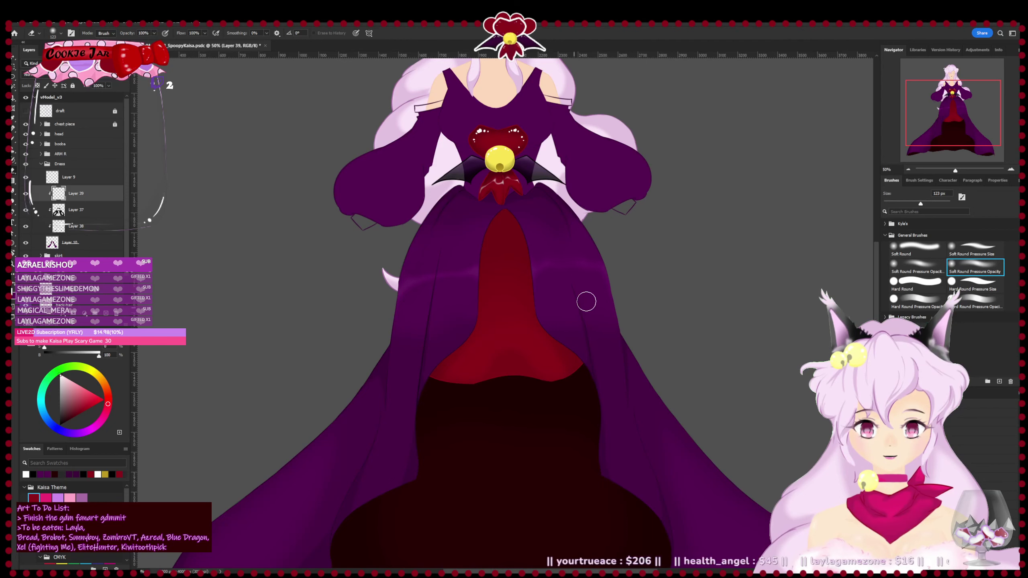
- Paint a curved highlight across the left flare of the lower skirt at 106 px and thin it with the 123 px soft eraser
left_click_drag(422, 419, 446, 357)
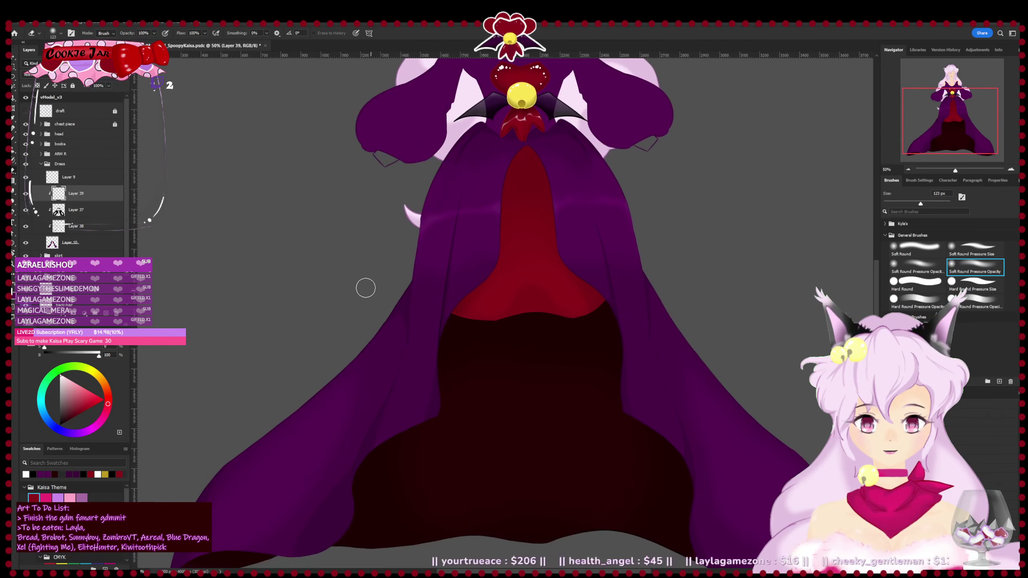
key("ctrl+minus")
key("ctrl+minus")
left_click_drag(299, 346, 290, 398)
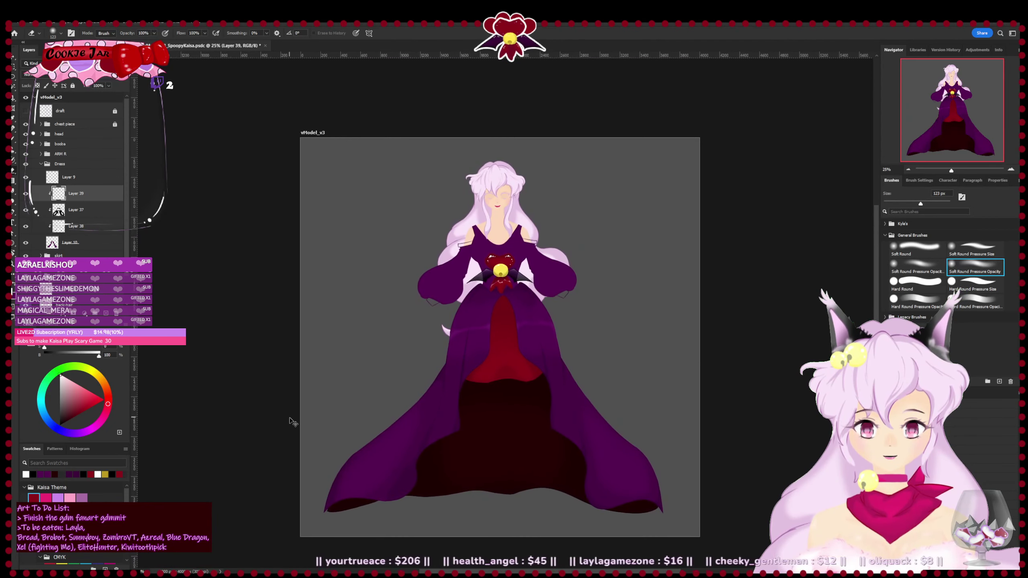
left_click_drag(457, 429, 443, 403)
key("b")
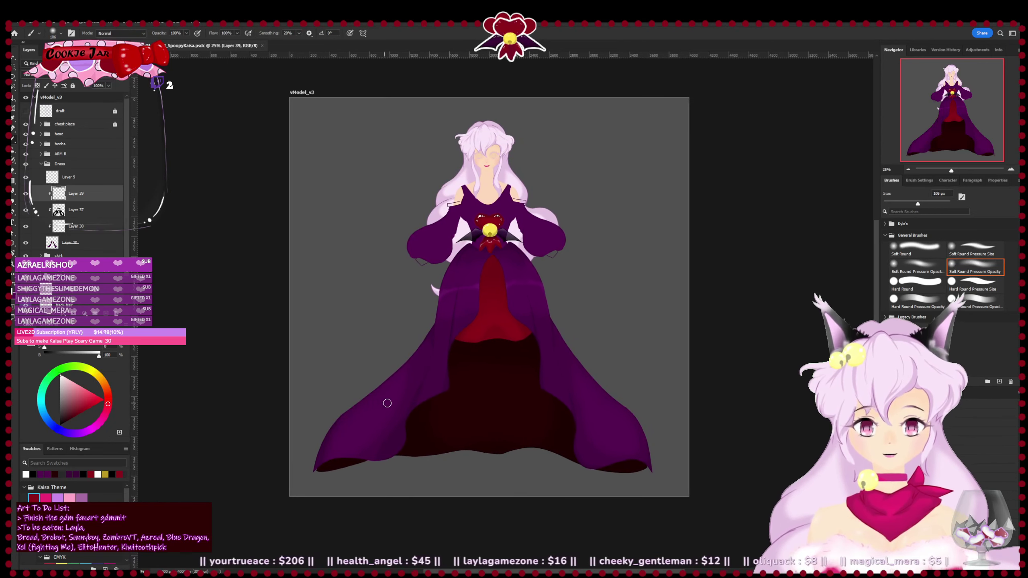
mouse_move(344, 413)
left_mouse_down()
mouse_move(340, 424)
mouse_move(372, 413)
left_mouse_up()
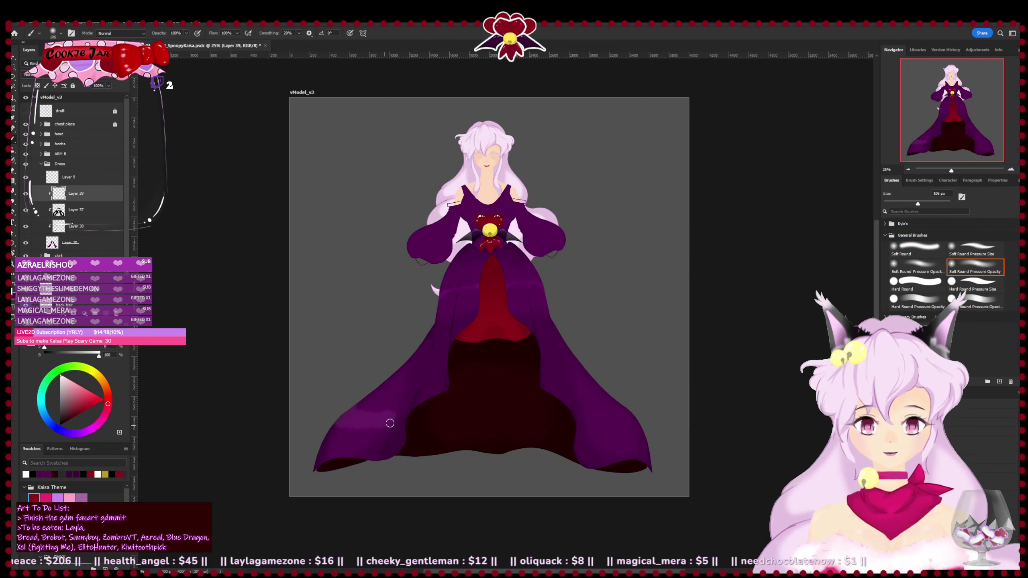
key("e")
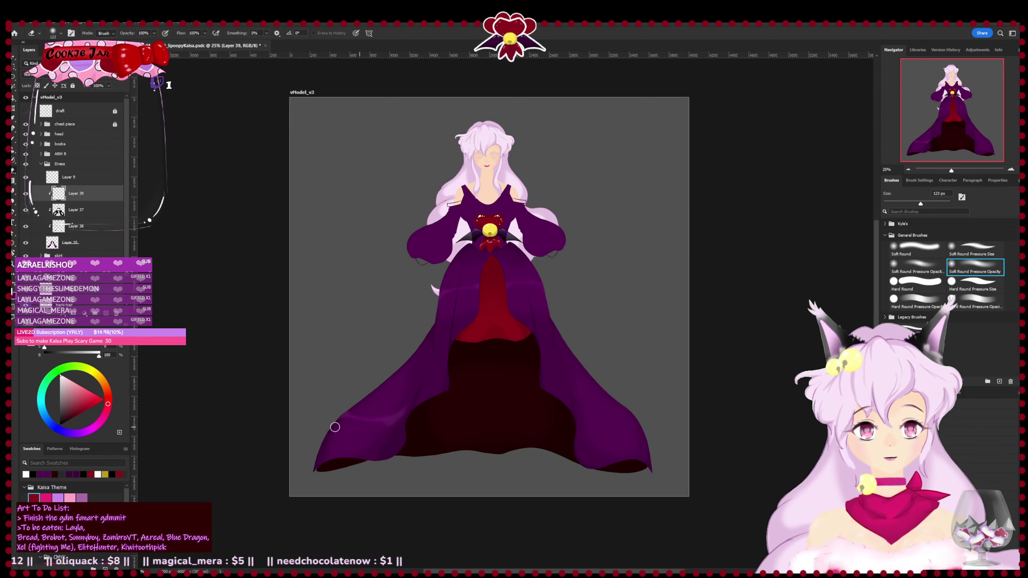
key("ctrl+plus")
key("ctrl+plus")
left_click_drag(287, 430, 404, 296)
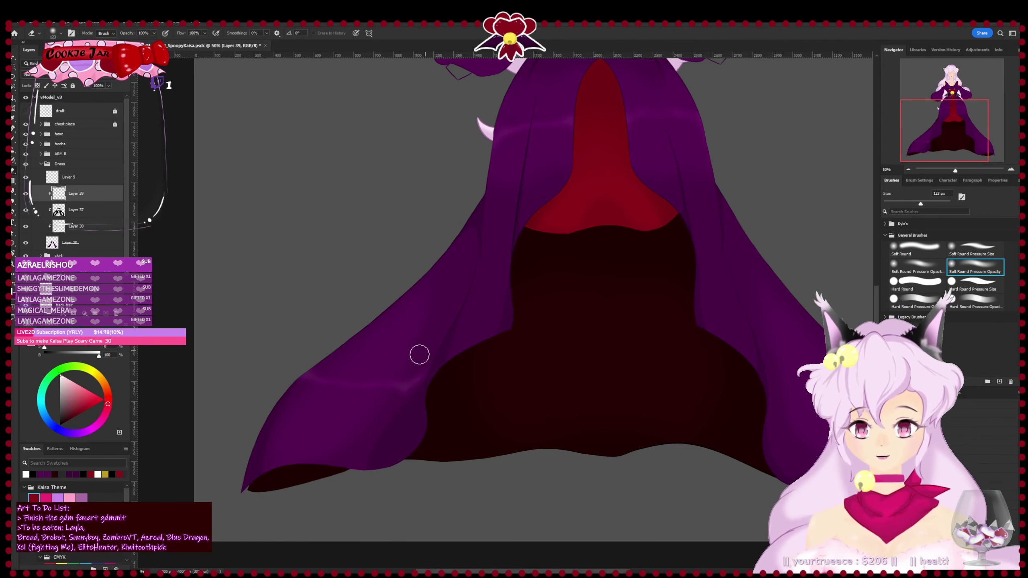
- Paint a curved highlight across the right flare of the lower skirt with the Soft Round Pressure Opacity brush and thin it with the soft eraser
left_click_drag(522, 430, 249, 450)
scroll(429, 425, "left", 6)
scroll(429, 425, "down", 2)
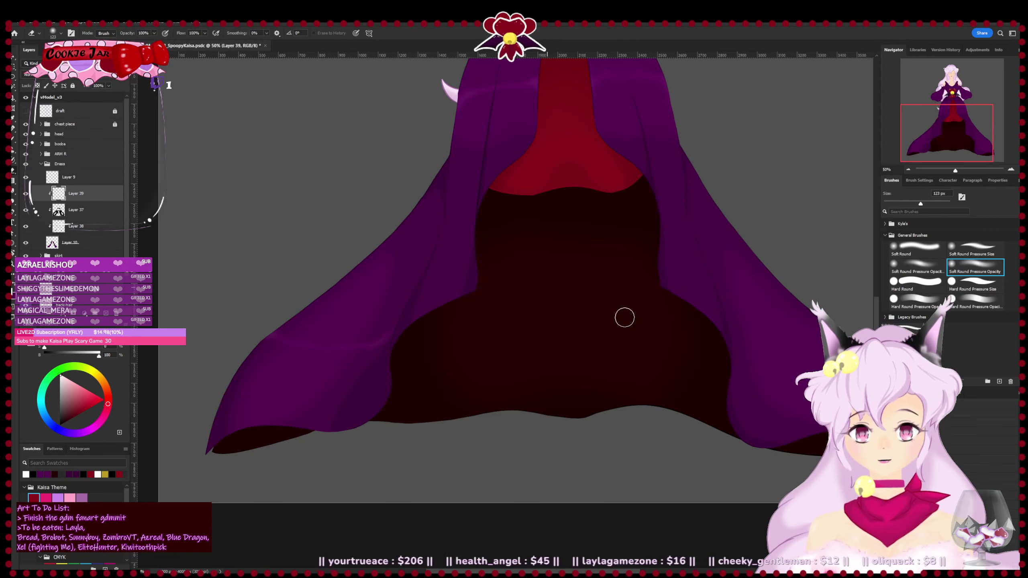
left_click_drag(624, 315, 353, 374)
key("b")
mouse_move(469, 390)
left_mouse_down()
mouse_move(494, 415)
mouse_move(523, 391)
mouse_move(541, 404)
mouse_move(583, 387)
mouse_move(600, 423)
mouse_move(548, 378)
mouse_move(569, 380)
mouse_move(594, 408)
mouse_move(553, 379)
mouse_move(551, 393)
mouse_move(536, 386)
mouse_move(504, 418)
mouse_move(479, 395)
left_mouse_up()
key("e")
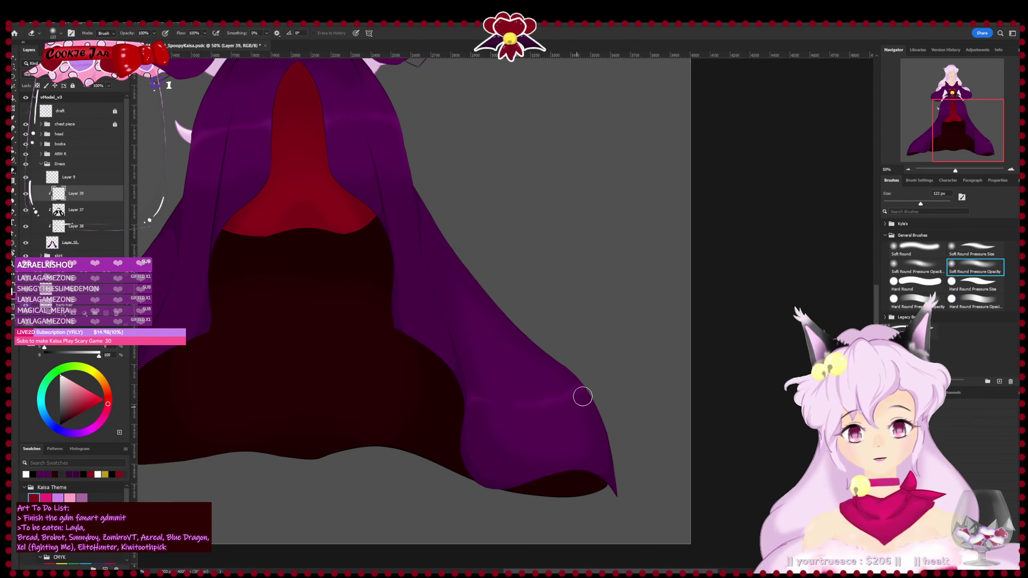
- Refine the outer end of the right flare's highlight by alternating the soft brush with the 123 px soft eraser
key("b")
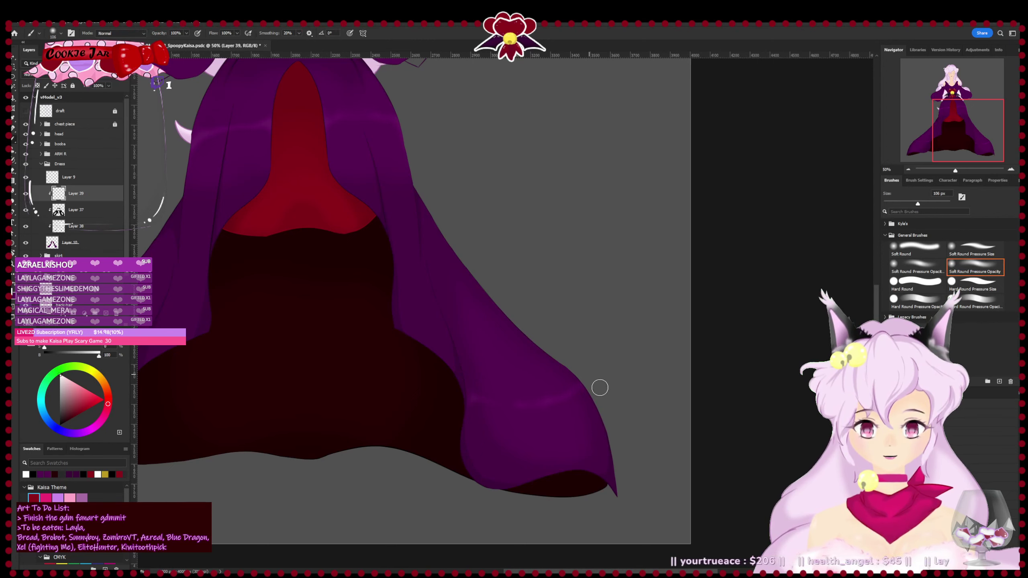
key("e")
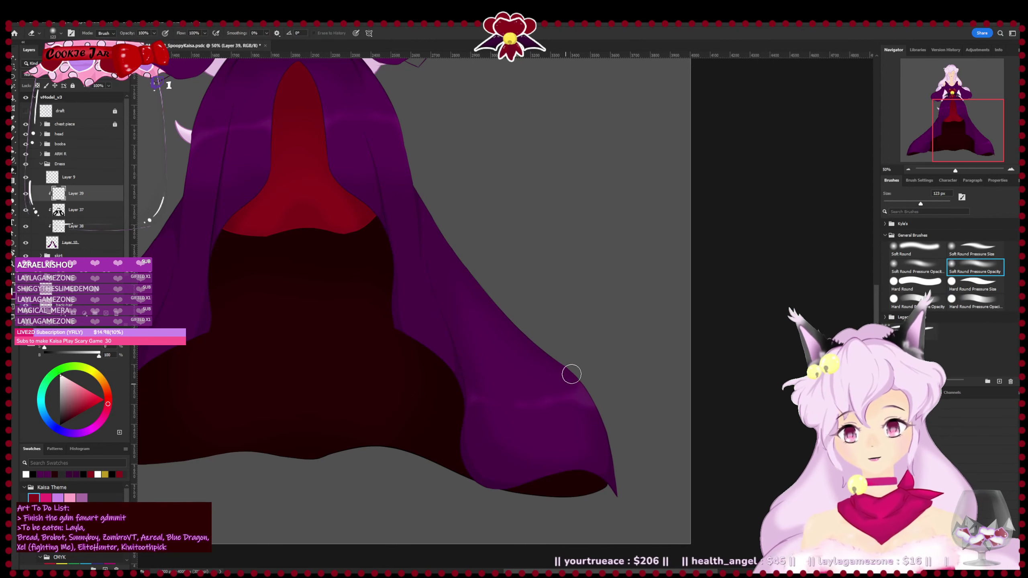
key("b")
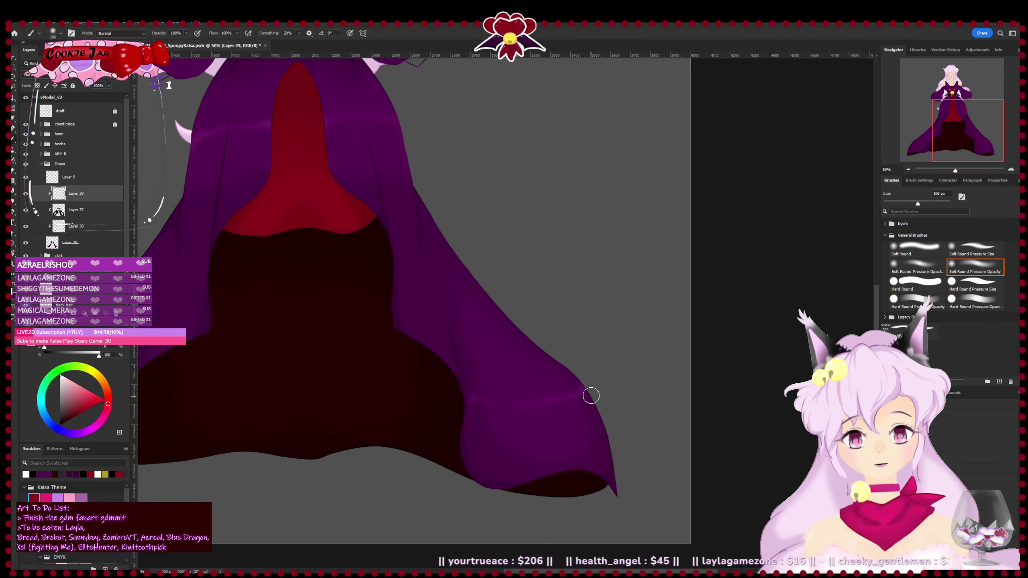
key("e")
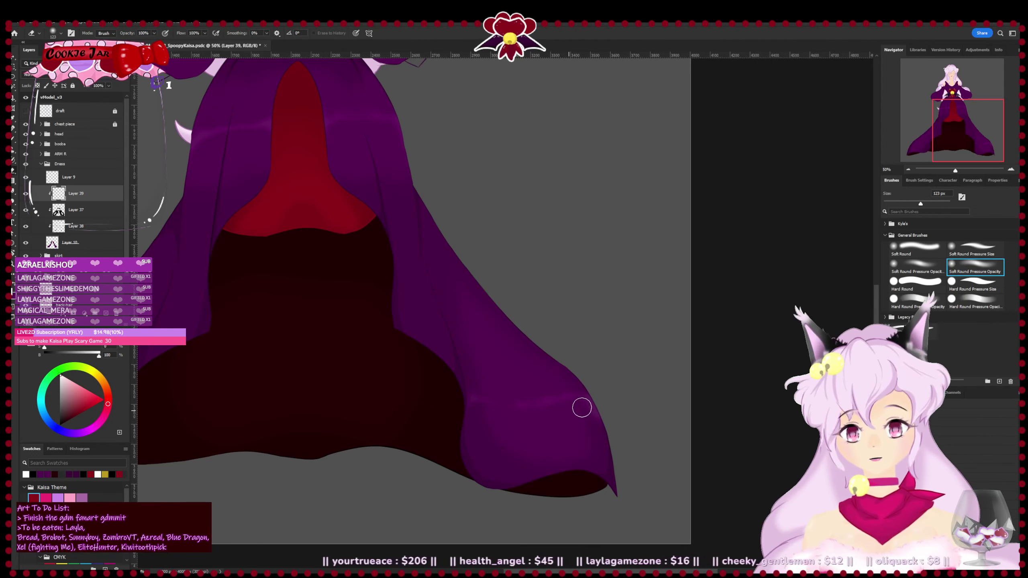
key("b")
key("e")
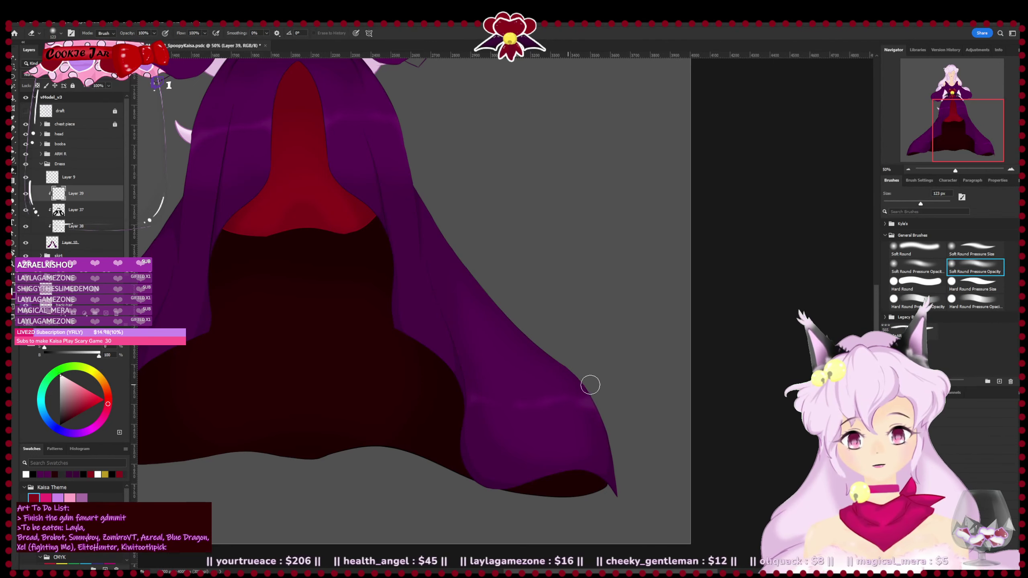
left_click_drag(589, 386, 578, 424)
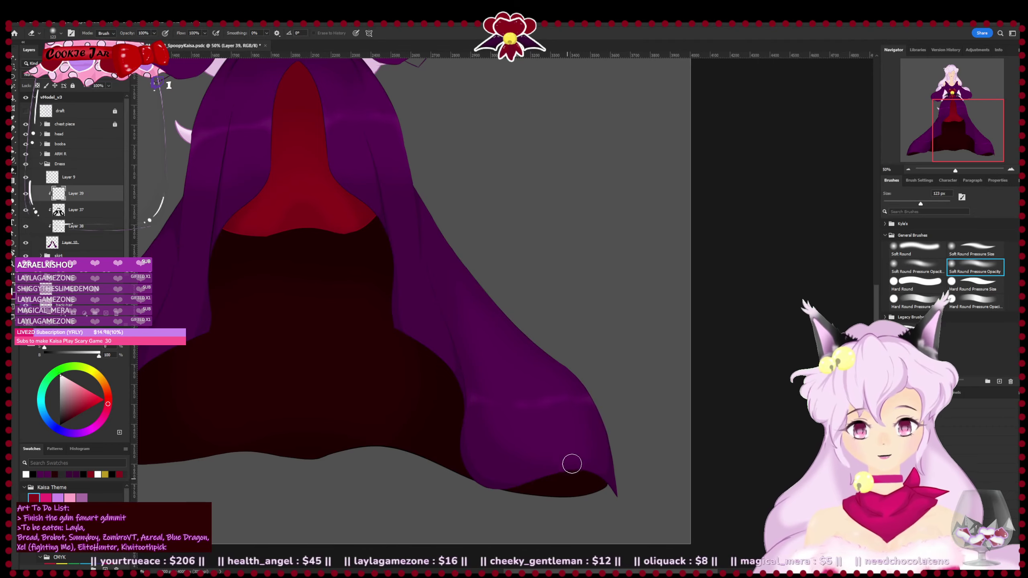
- Touch up the left flare's highlight with the soft brush and the 123 px eraser, and save the file
mouse_move(388, 449)
left_mouse_down()
mouse_move(573, 494)
mouse_move(569, 532)
left_mouse_up()
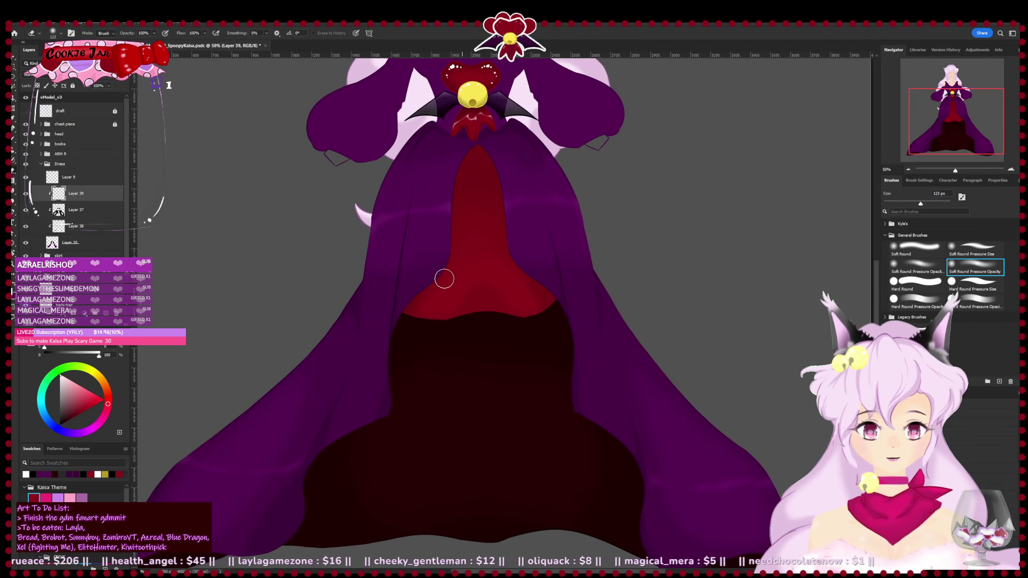
mouse_move(404, 338)
left_mouse_down()
mouse_move(499, 286)
mouse_move(521, 246)
left_mouse_up()
key("b")
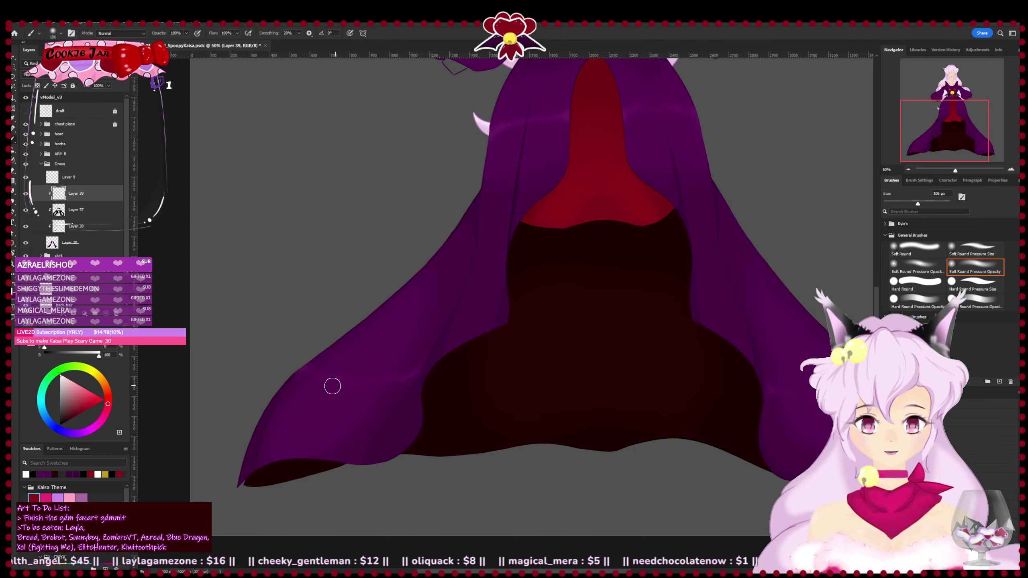
key("e")
left_click_drag(439, 346, 380, 425)
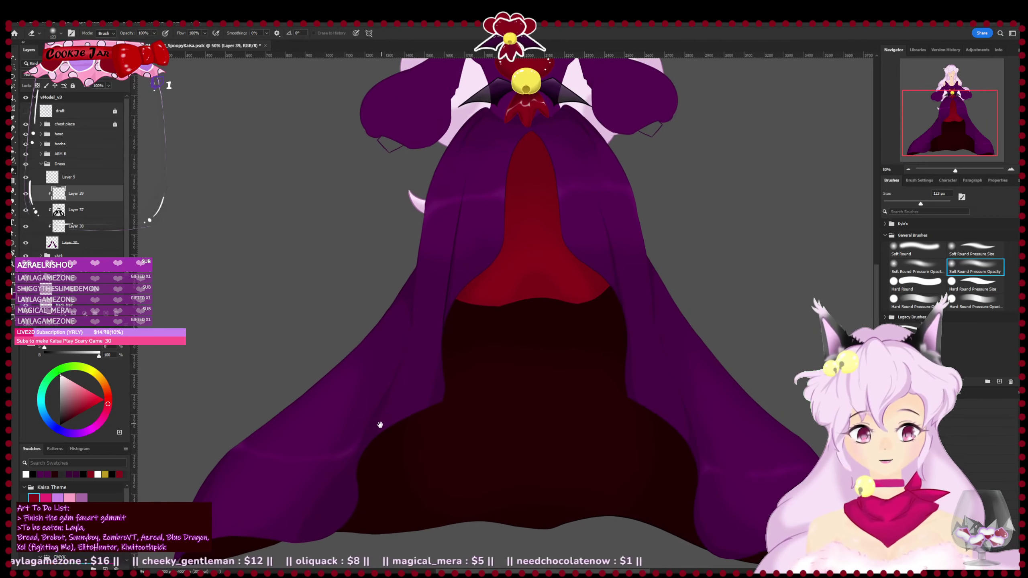
left_click_drag(477, 279, 462, 289)
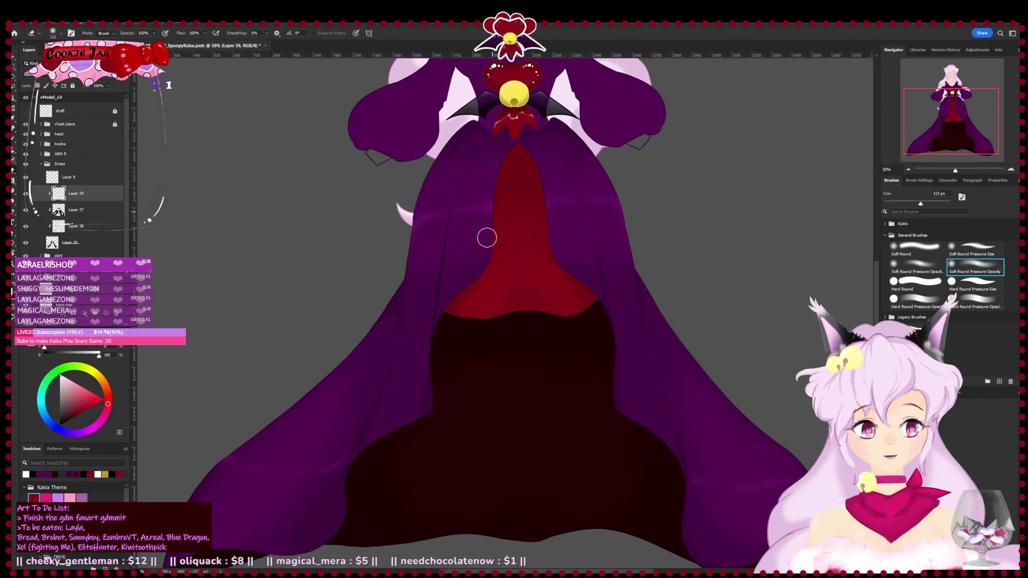
left_click_drag(487, 237, 447, 307)
key("ctrl+s")
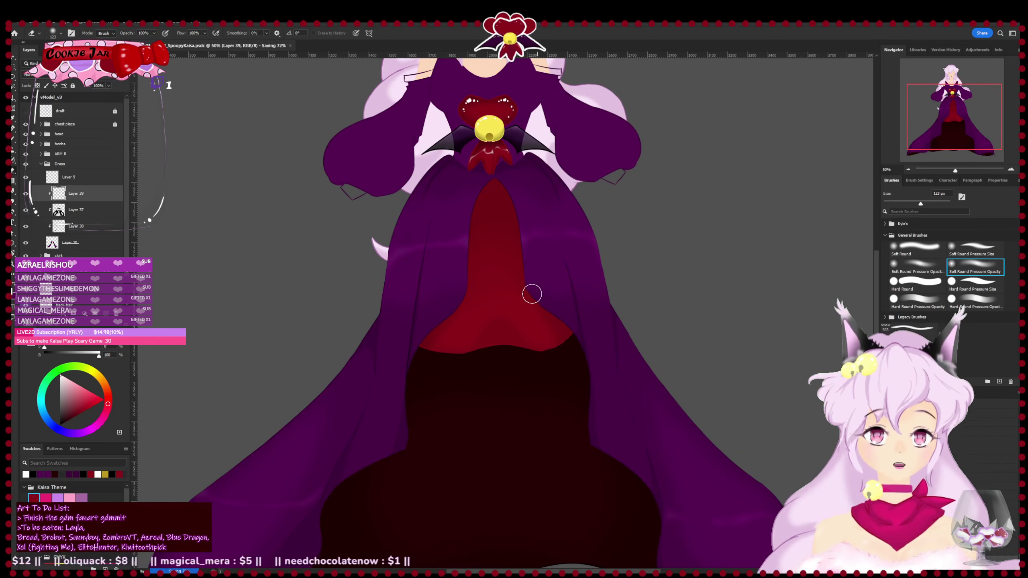
- Select Layer 38, sample a dark purple from the skirt, and set up the Hard Round Pressure Size brush at 12 px
key("ctrl+minus")
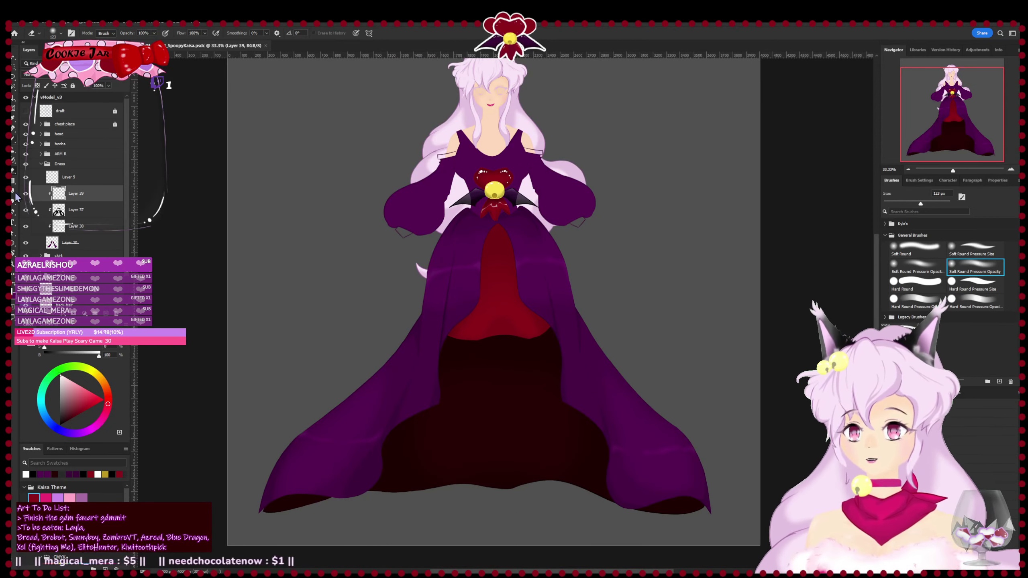
left_click(70, 227)
key("i")
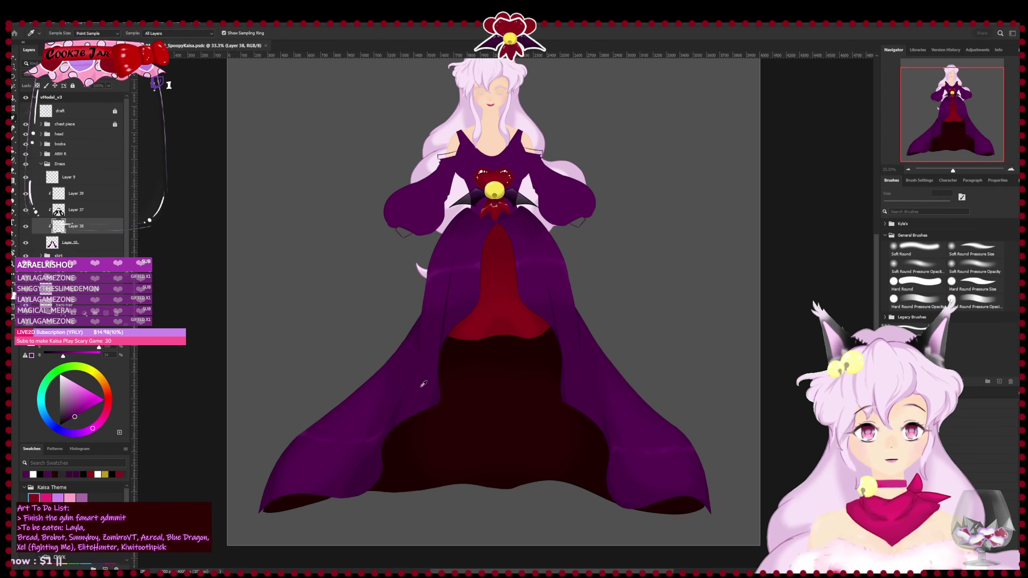
key("b")
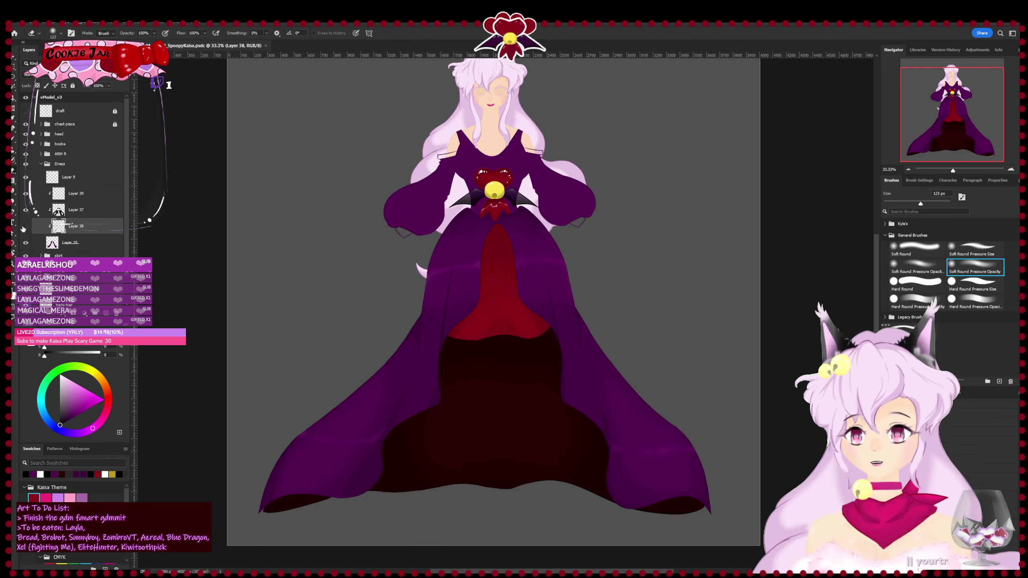
key("ctrl+plus")
key("ctrl+plus")
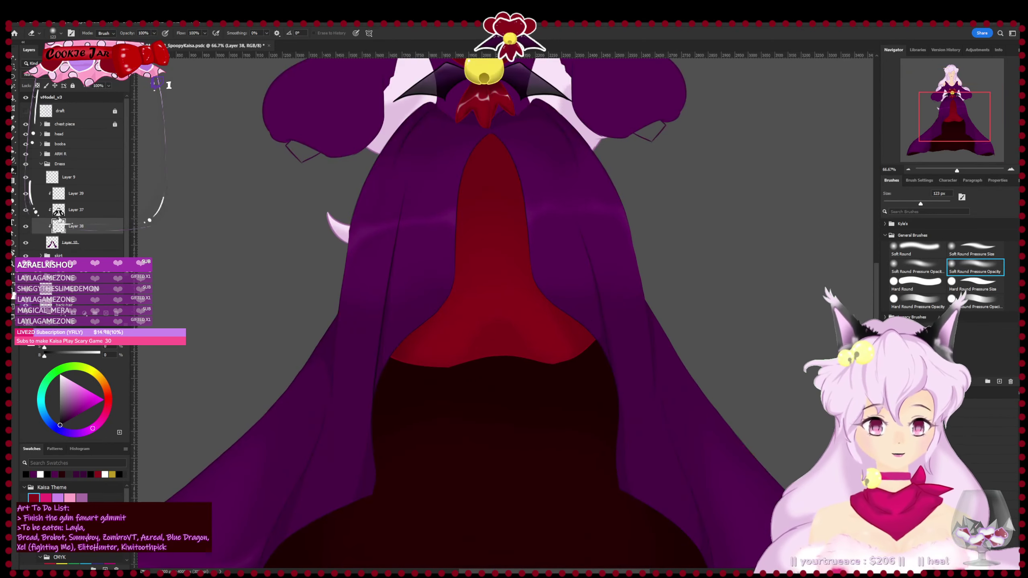
key("b")
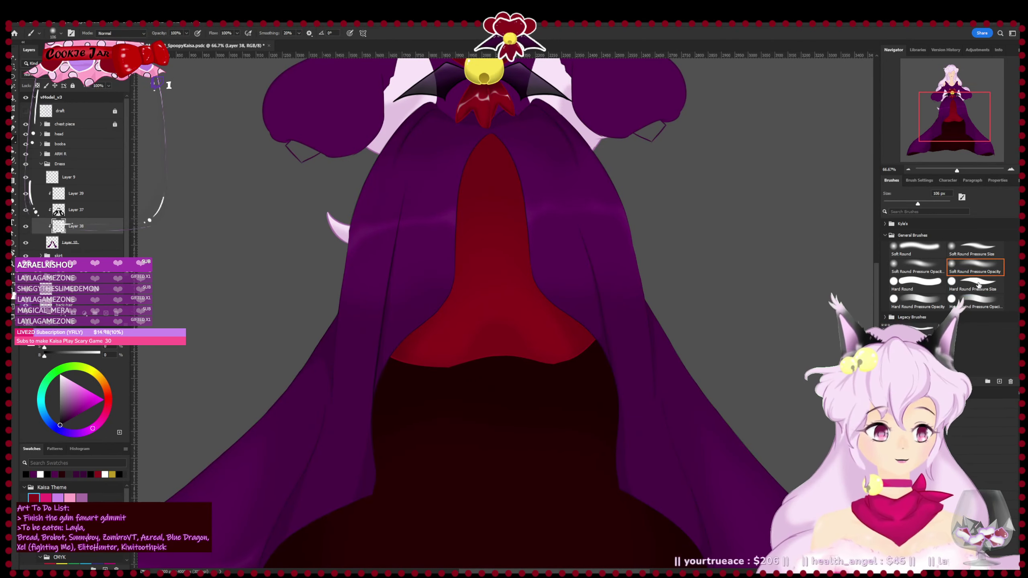
left_click(971, 288)
left_click(887, 202)
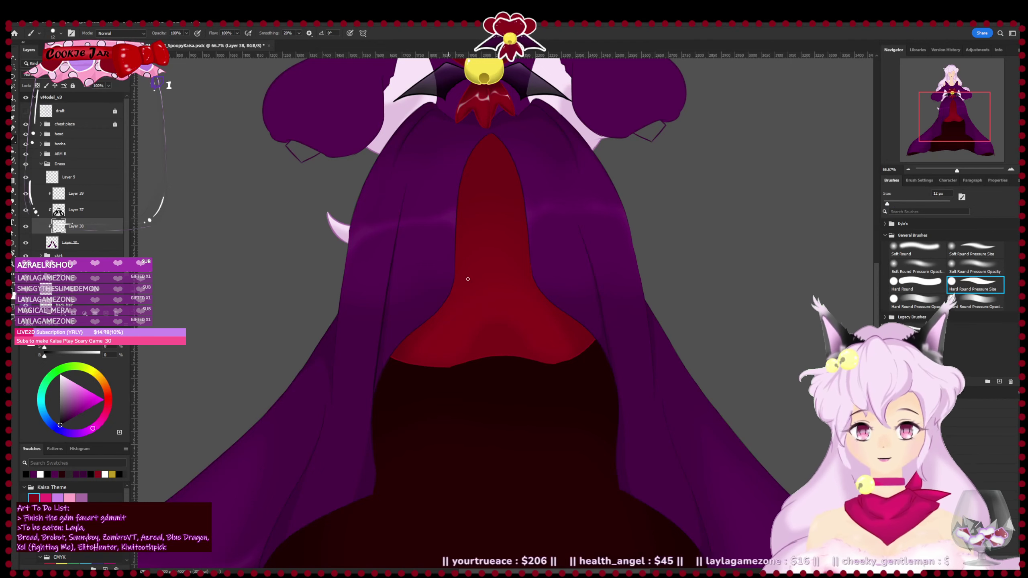
- Paint a thin dark fold at the waist left of the red bow, trim it with a small Hard Round Pressure Size eraser, and save
scroll(453, 156, "up", 2)
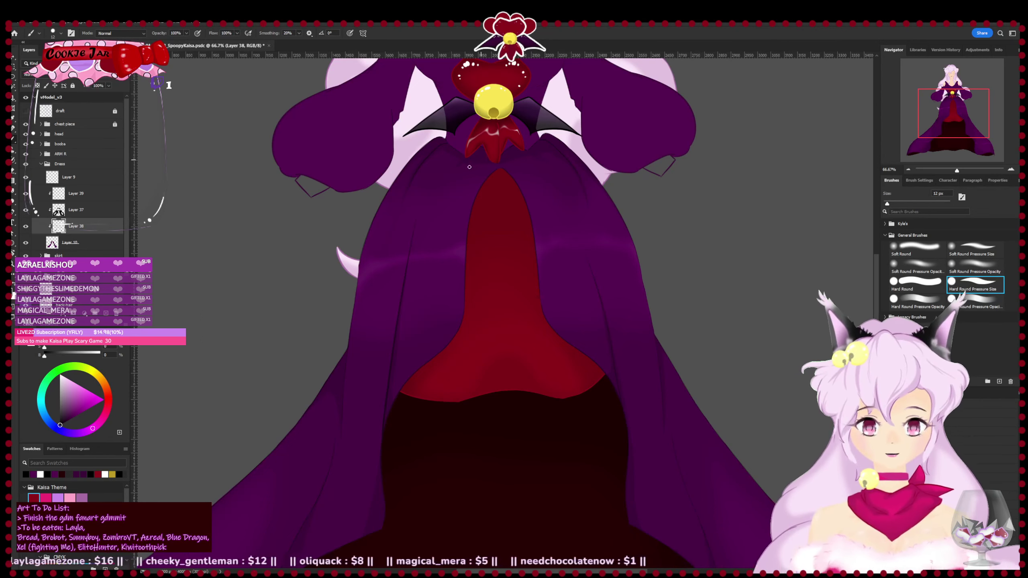
key("e")
key("ctrl+plus")
key("ctrl+plus")
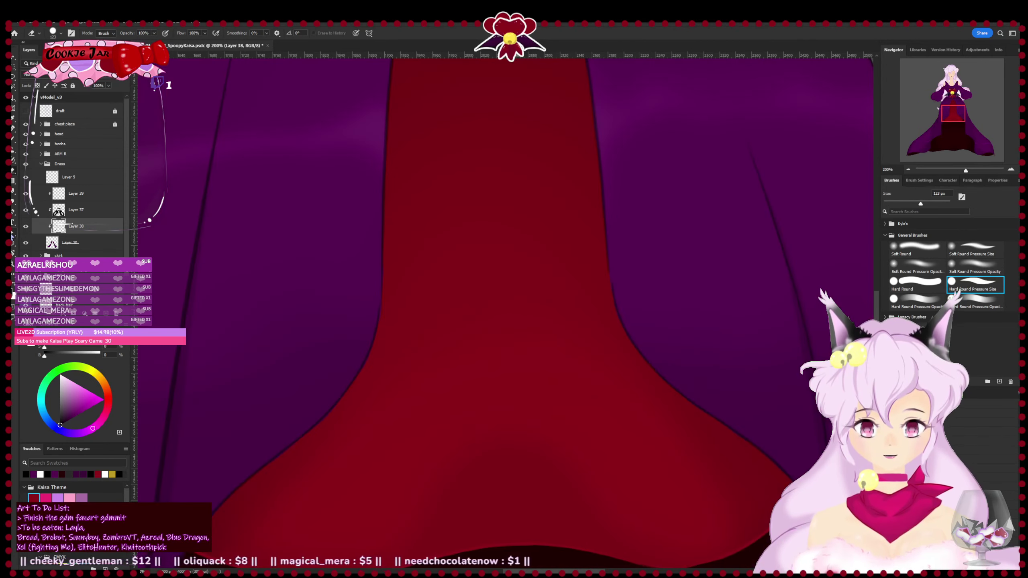
left_click_drag(492, 333, 484, 439)
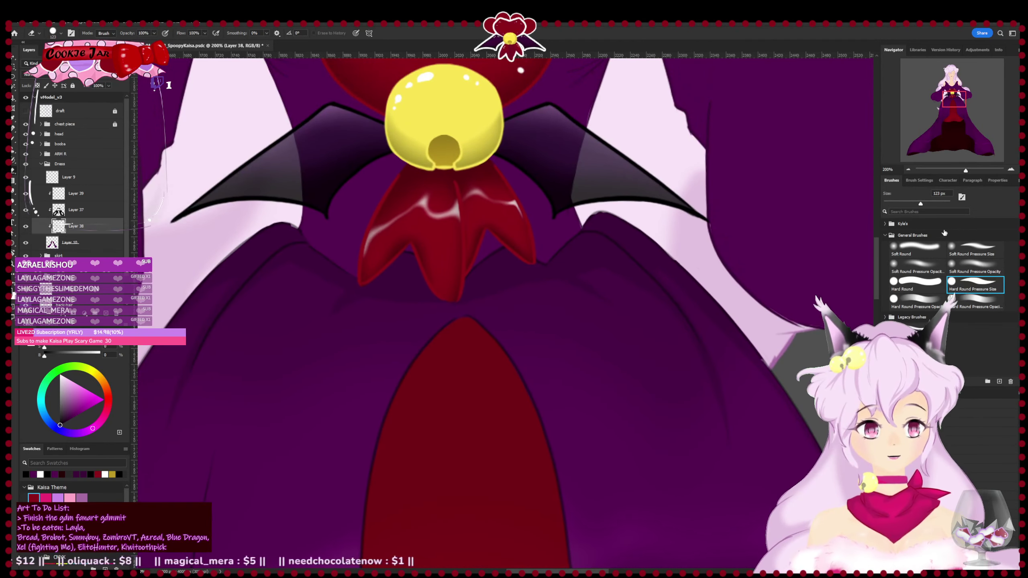
left_click(889, 204)
left_click_drag(463, 324, 514, 355)
key("b")
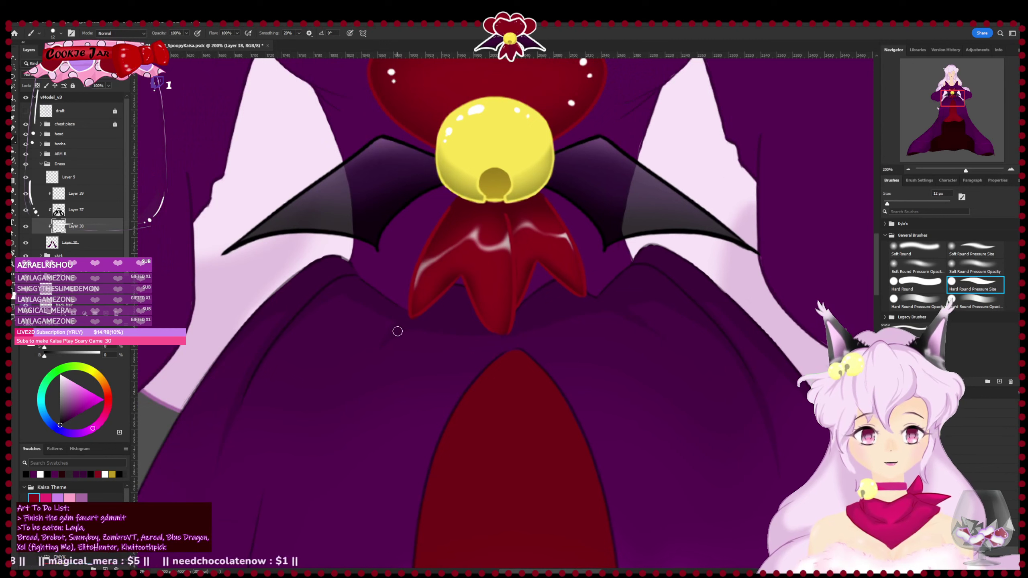
key("e")
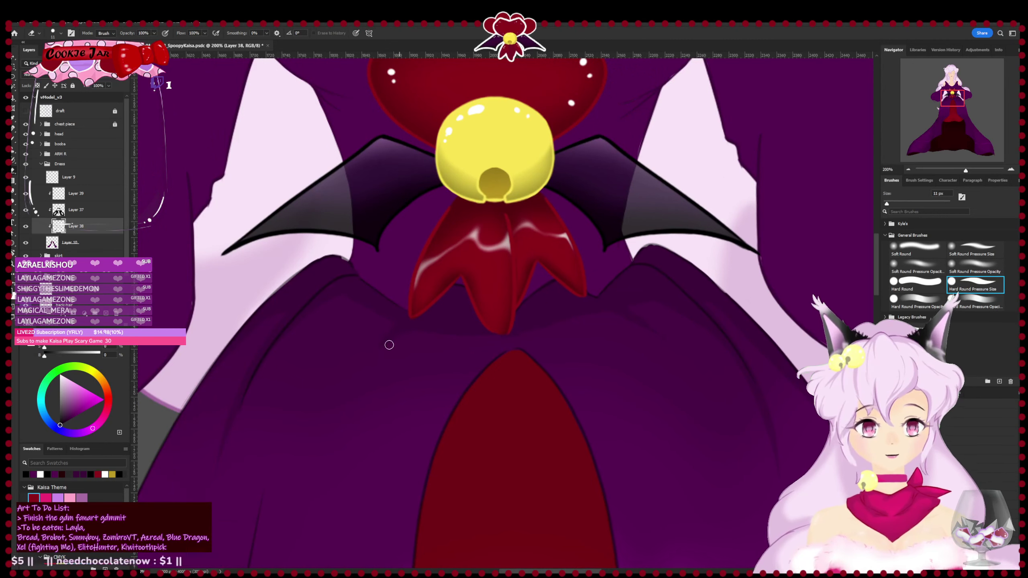
key("b")
key("ctrl+s")
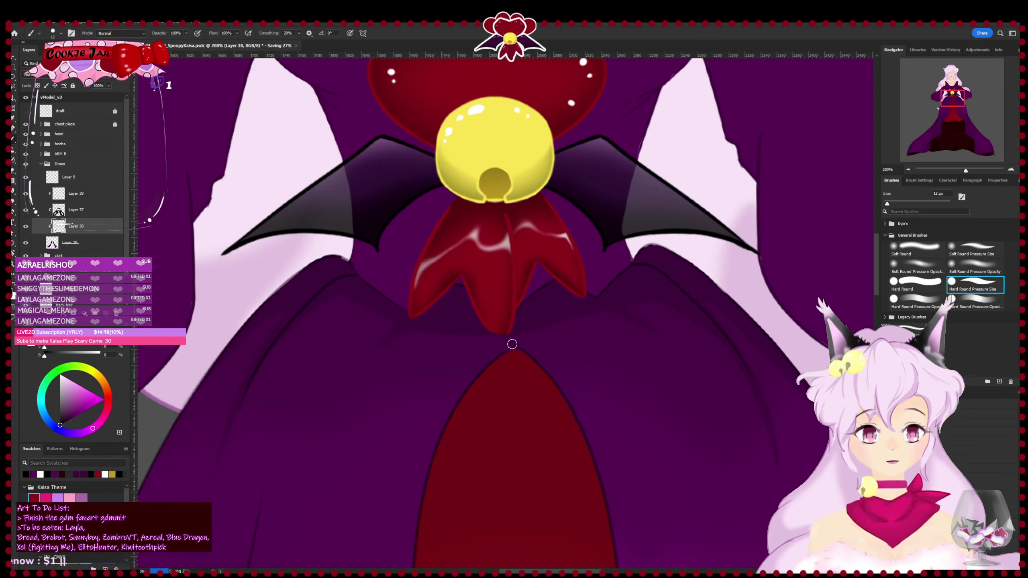
- Add thin dark folds at the waist below and right of the red bow with the 12 px brush, and save the file
key("e")
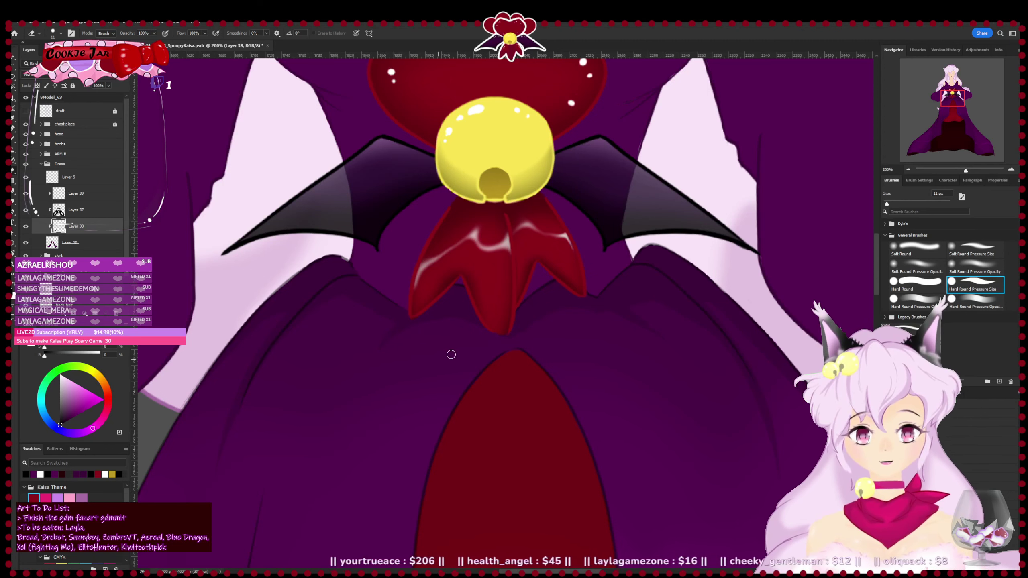
key("b")
key("b")
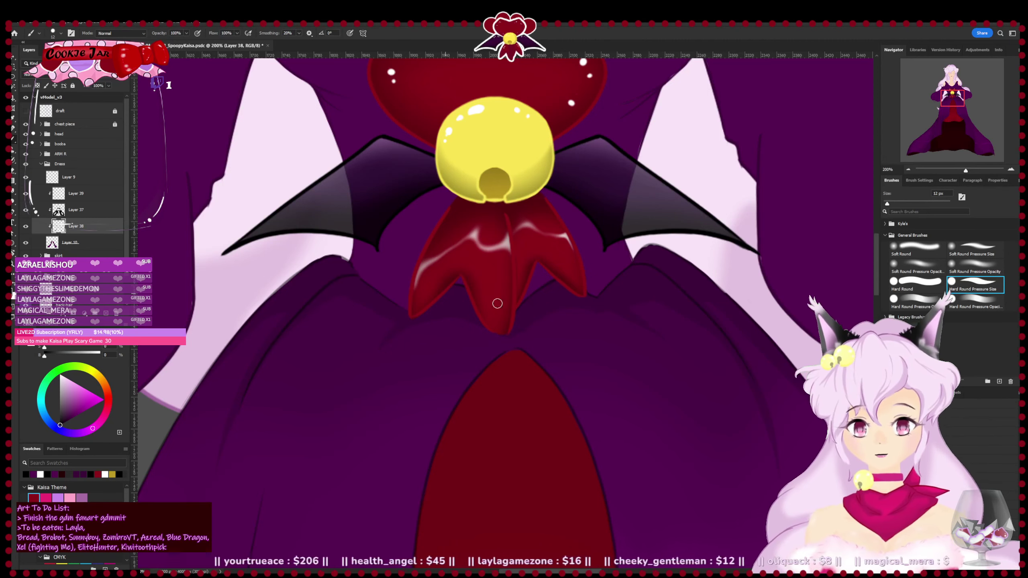
left_click_drag(588, 331, 537, 364)
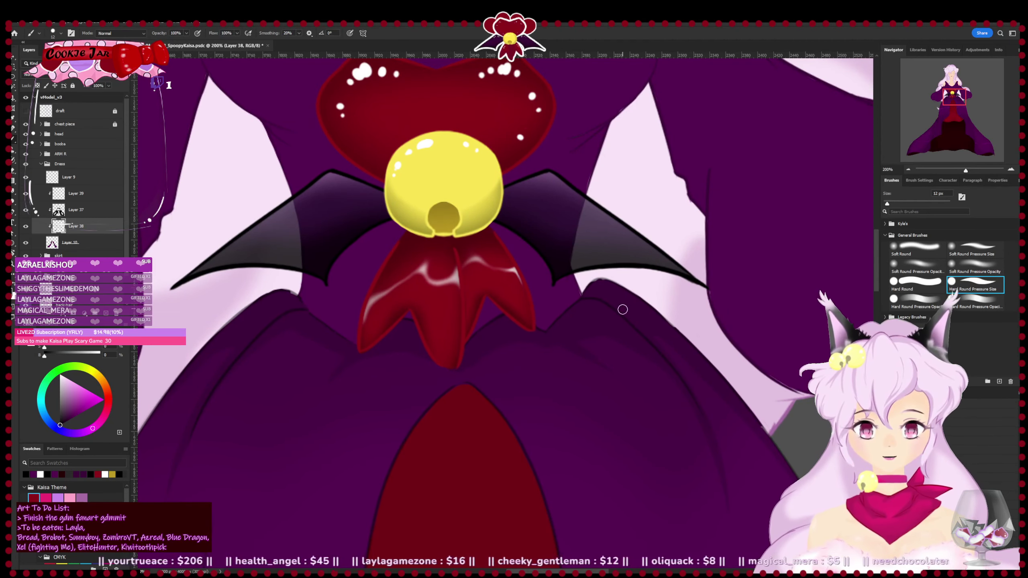
key("e")
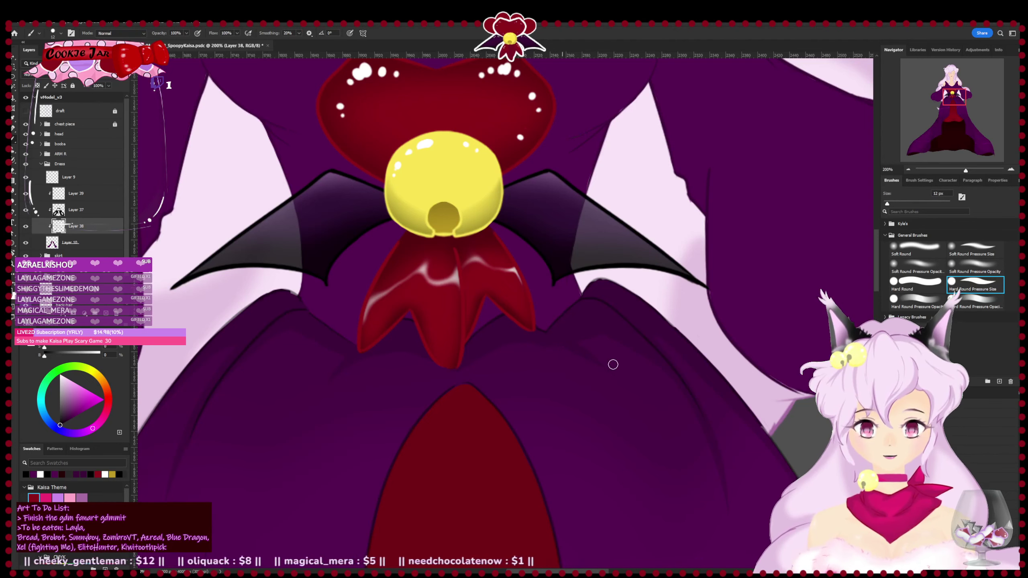
key("ctrl+minus")
key("ctrl+minus")
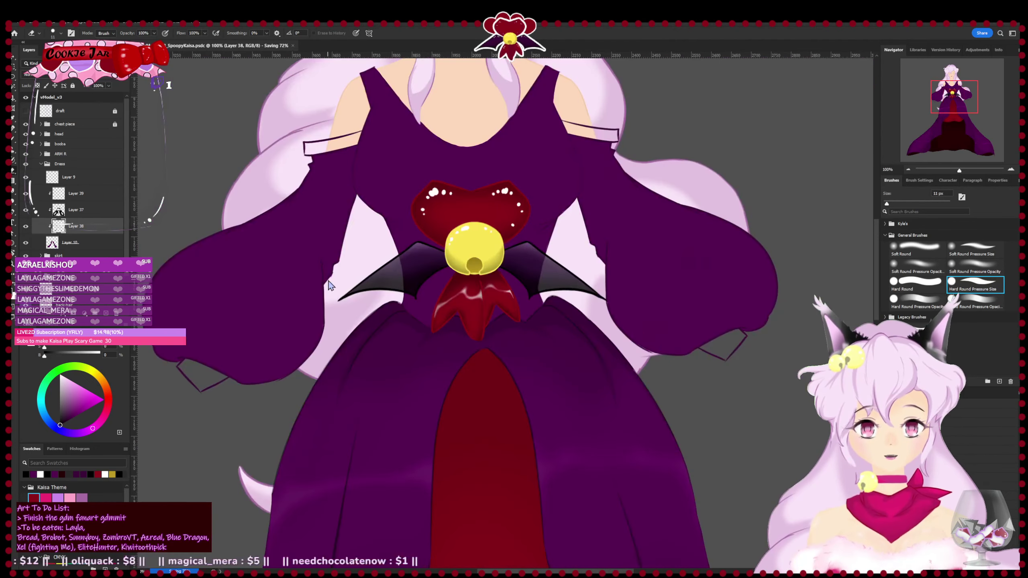
scroll(383, 300, "down", 5)
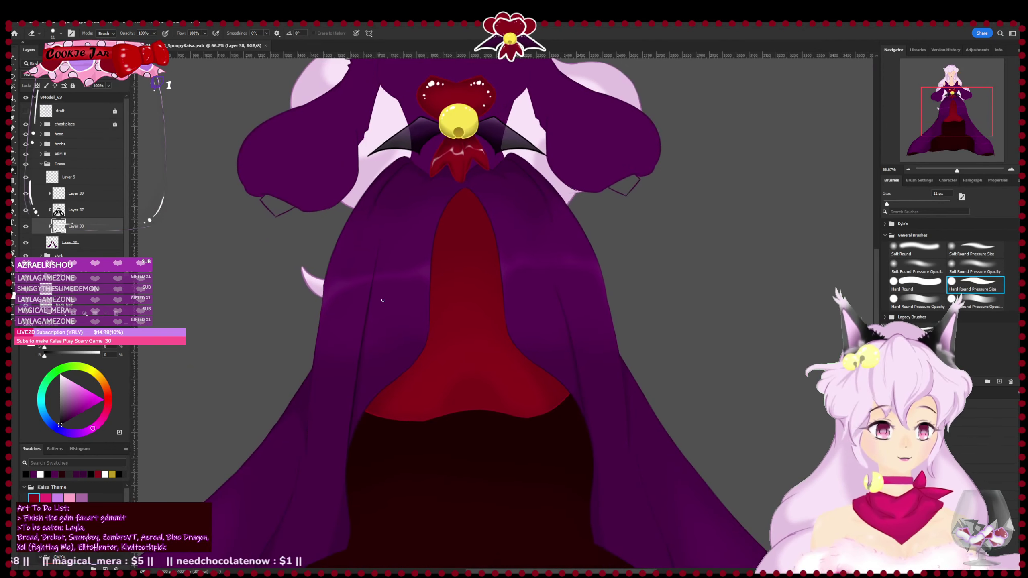
scroll(389, 381, "down", 3)
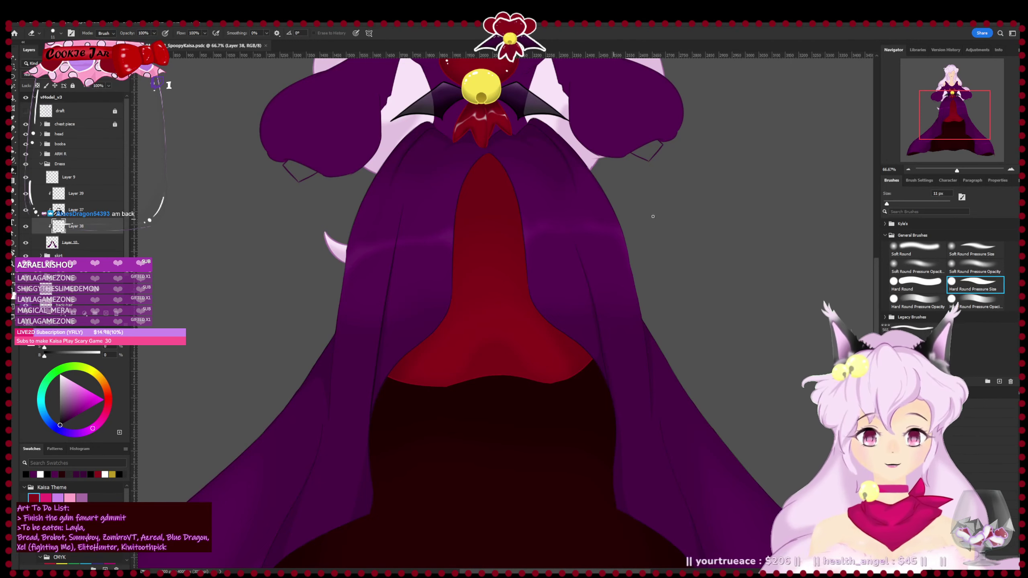
left_click_drag(617, 373, 643, 340)
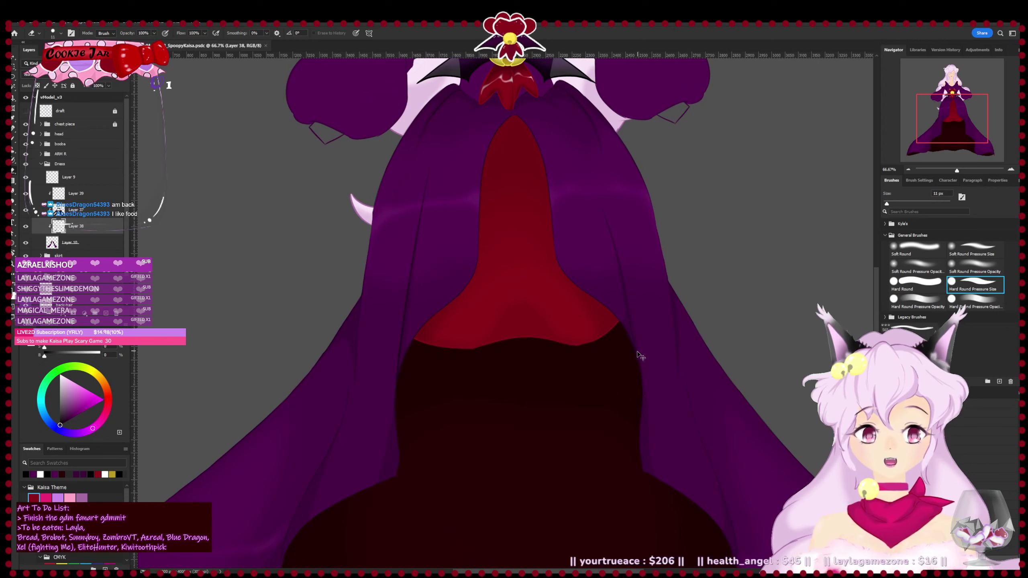
left_click_drag(518, 416, 508, 453)
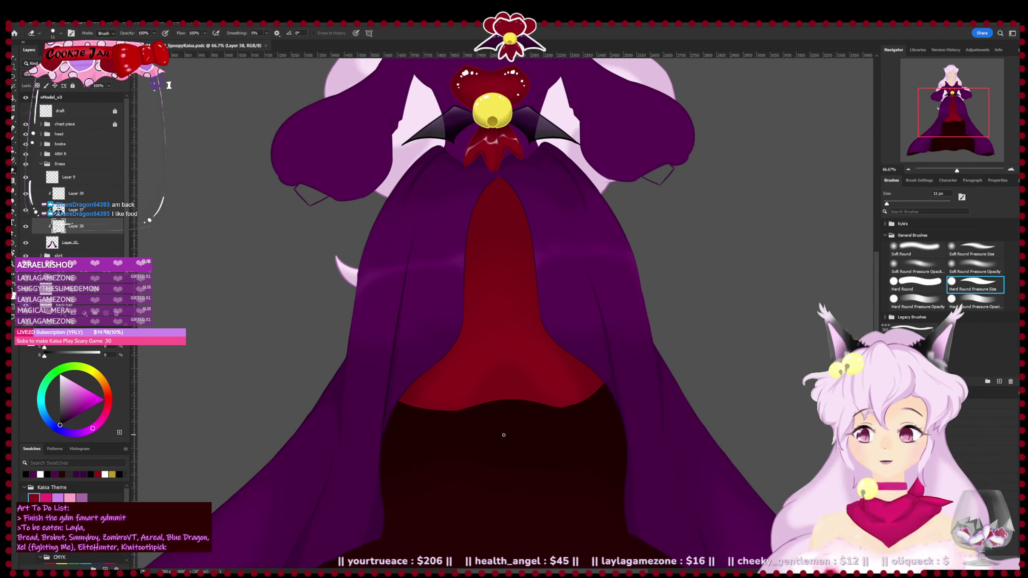
mouse_move(491, 438)
left_mouse_down()
mouse_move(443, 408)
mouse_move(427, 431)
mouse_move(399, 421)
left_mouse_up()
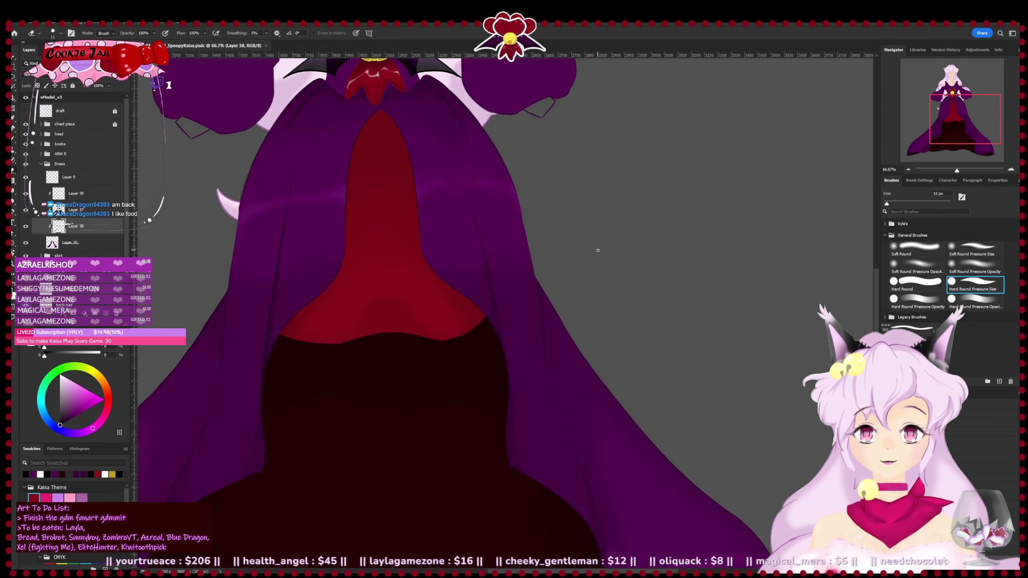
- Review the skirt folds on the right side and over the full figure, and save the file
key("r")
left_click_drag(662, 220, 699, 291)
key("b")
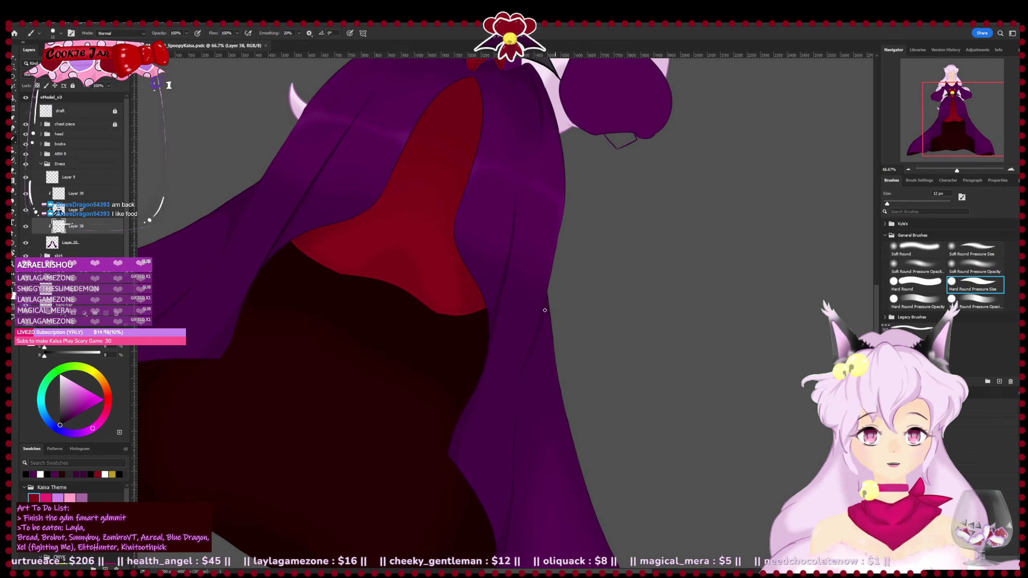
key("r")
left_click_drag(616, 402, 725, 305)
key("ctrl+s")
key("ctrl+minus")
left_click_drag(452, 391, 439, 411)
key("ctrl+minus")
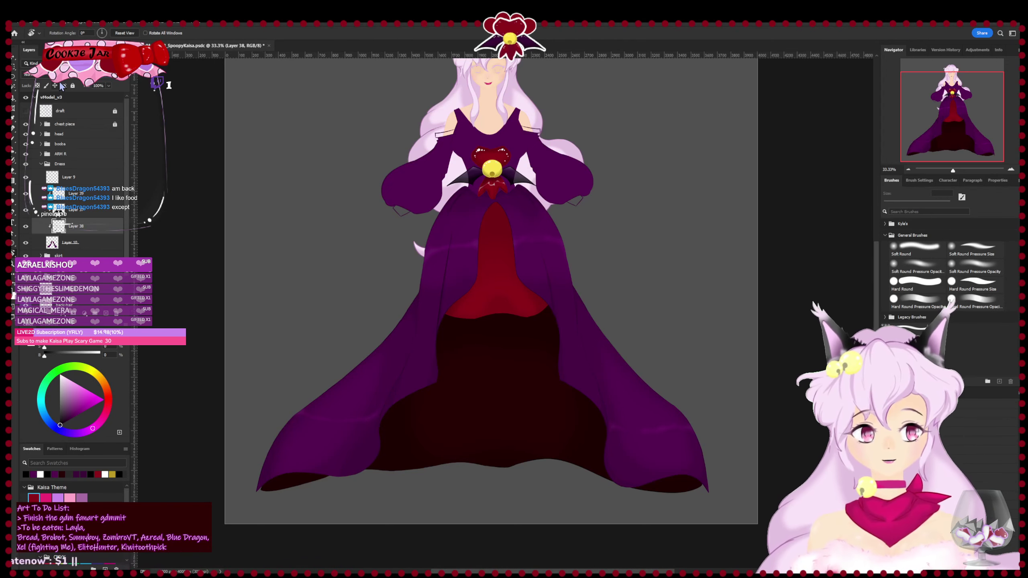
left_click_drag(375, 287, 357, 339)
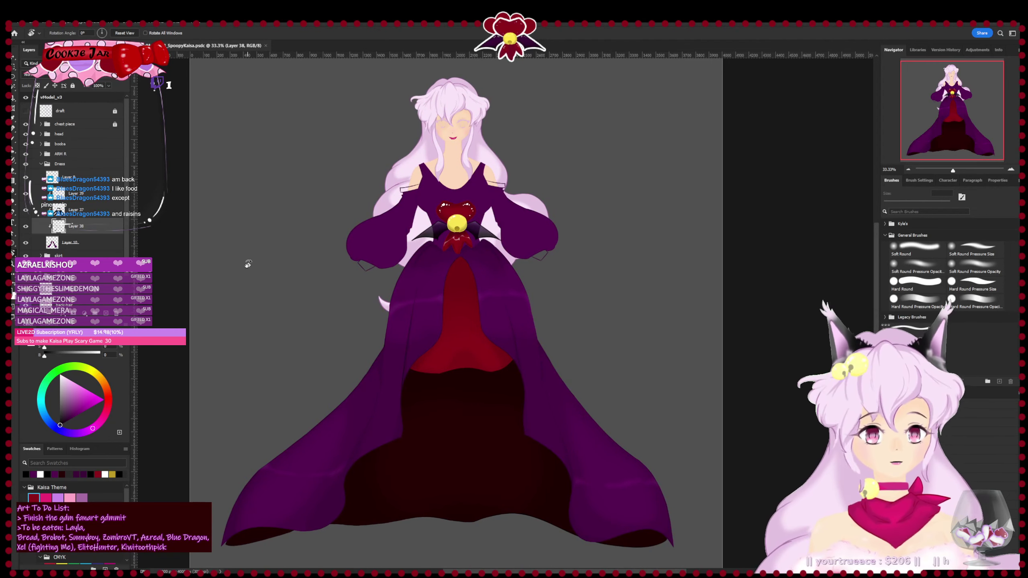
- Compare the dress with Layer 38 shown and hidden, delete that layer, and save the file
left_click(24, 228)
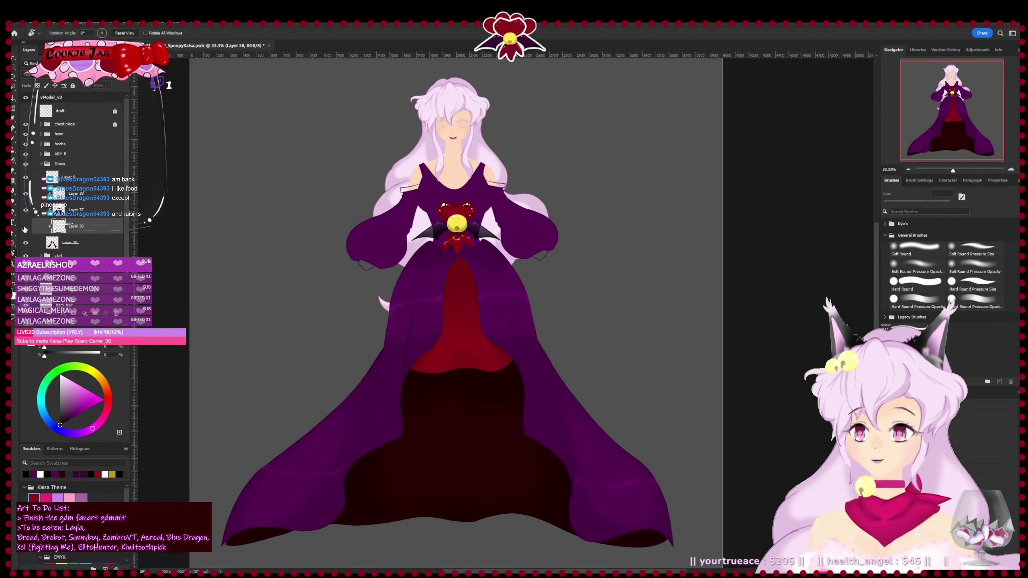
left_click(27, 227)
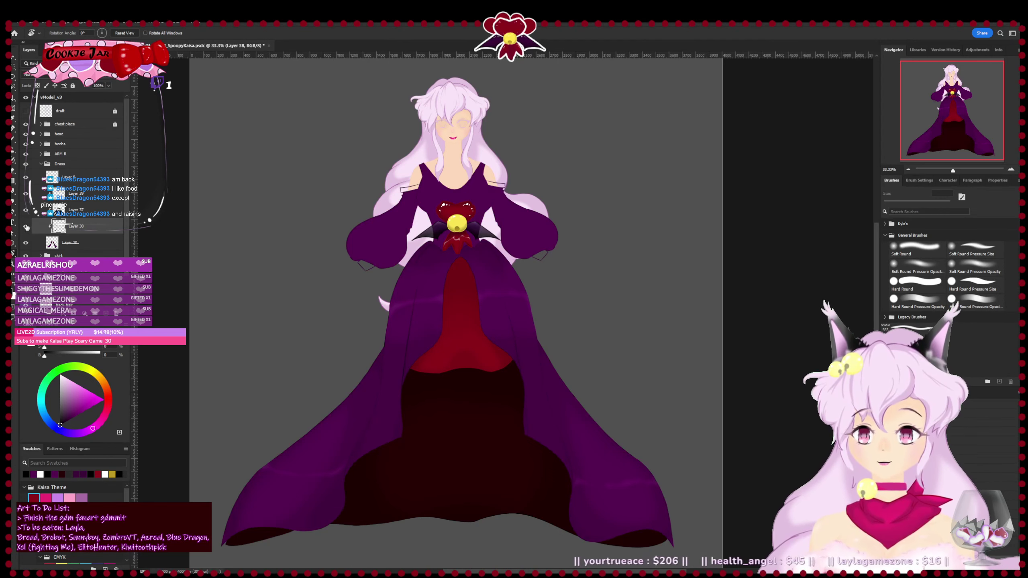
left_click(26, 227)
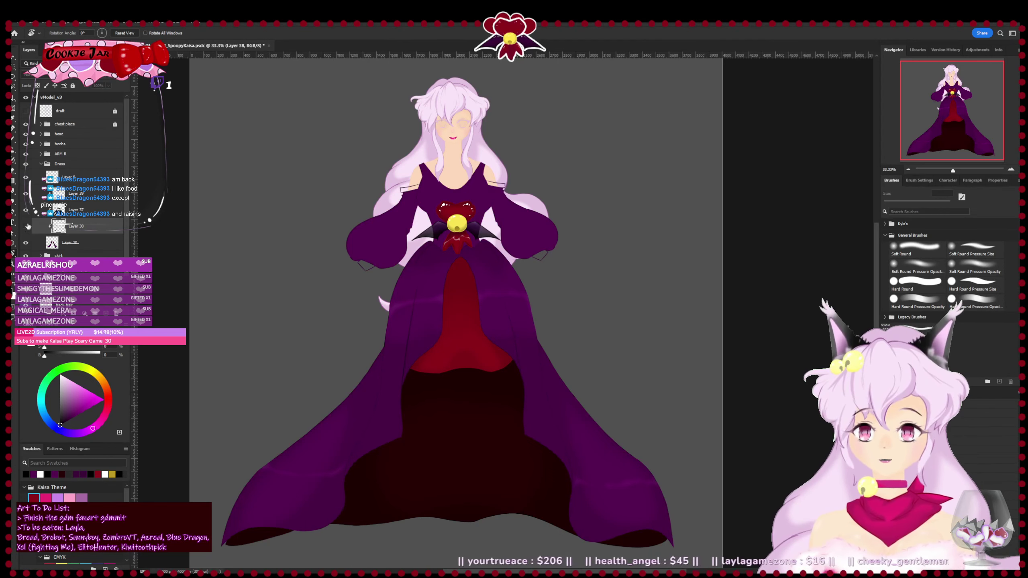
left_click(27, 227)
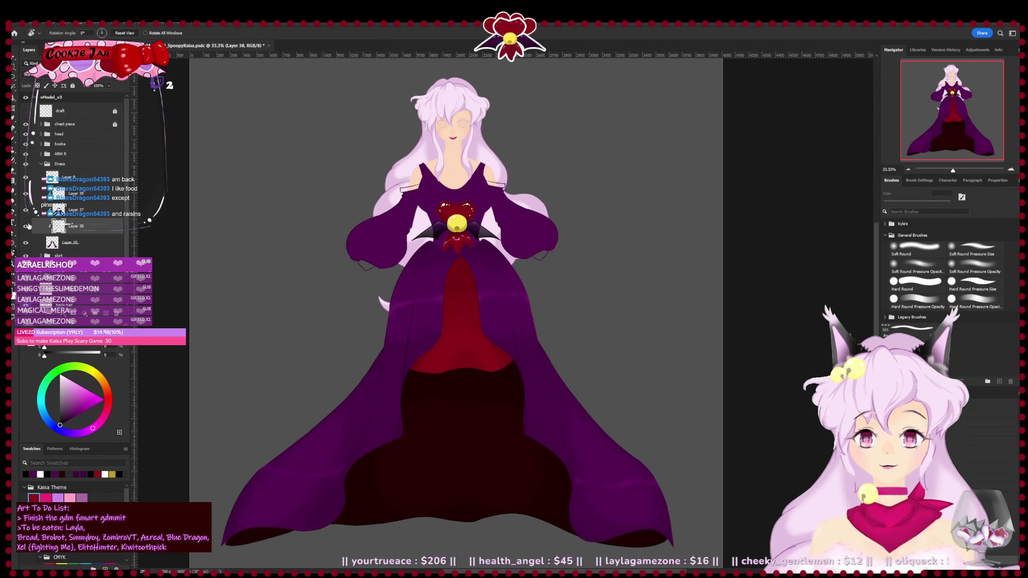
left_click(27, 227)
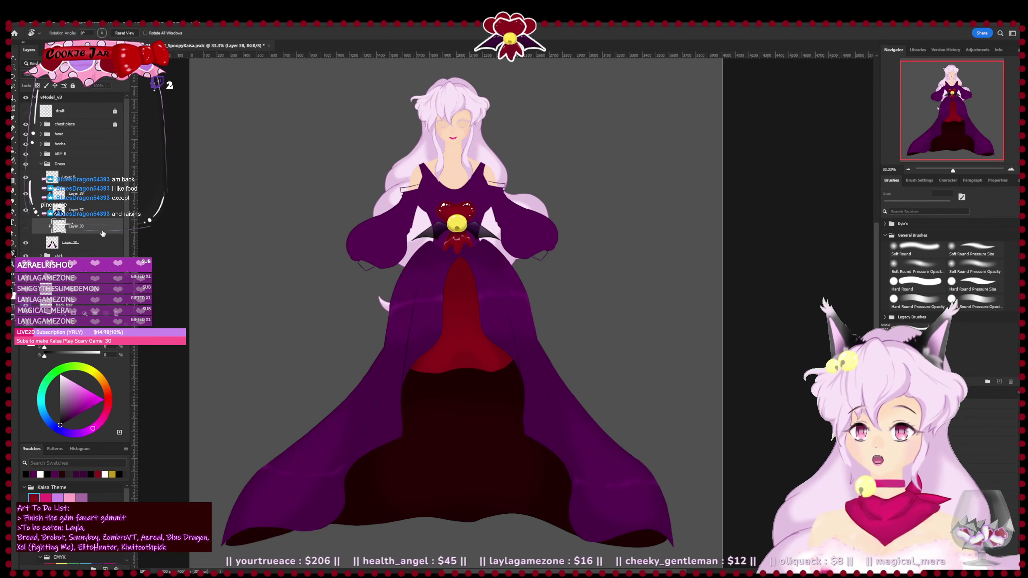
key("Delete")
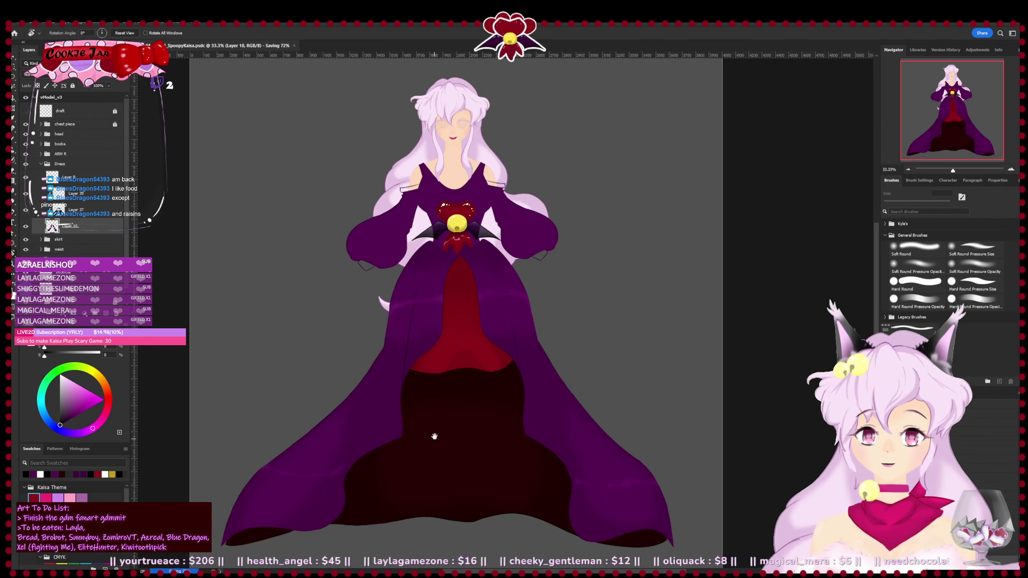
- Collapse the Dress group, identify the waist group by toggling its visibility, and expand it
left_click_drag(433, 433, 404, 449)
key("ctrl+plus")
key("ctrl+plus")
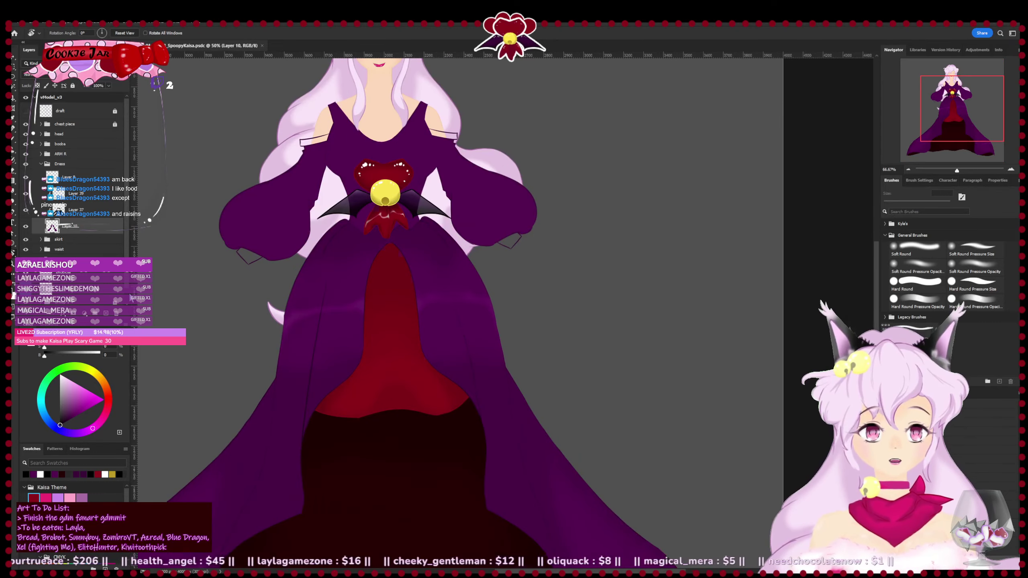
left_click_drag(266, 272, 390, 432)
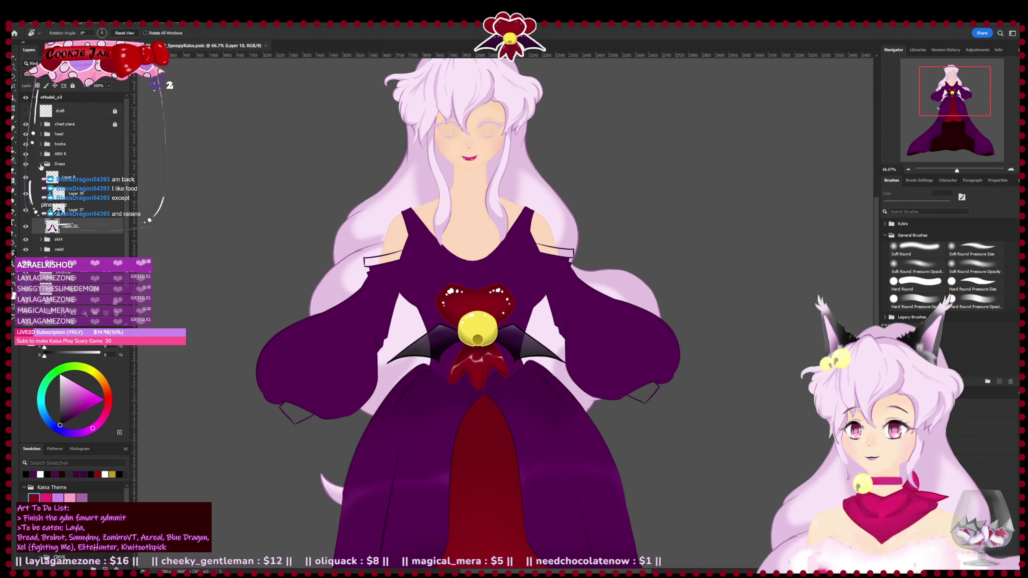
left_click(41, 164)
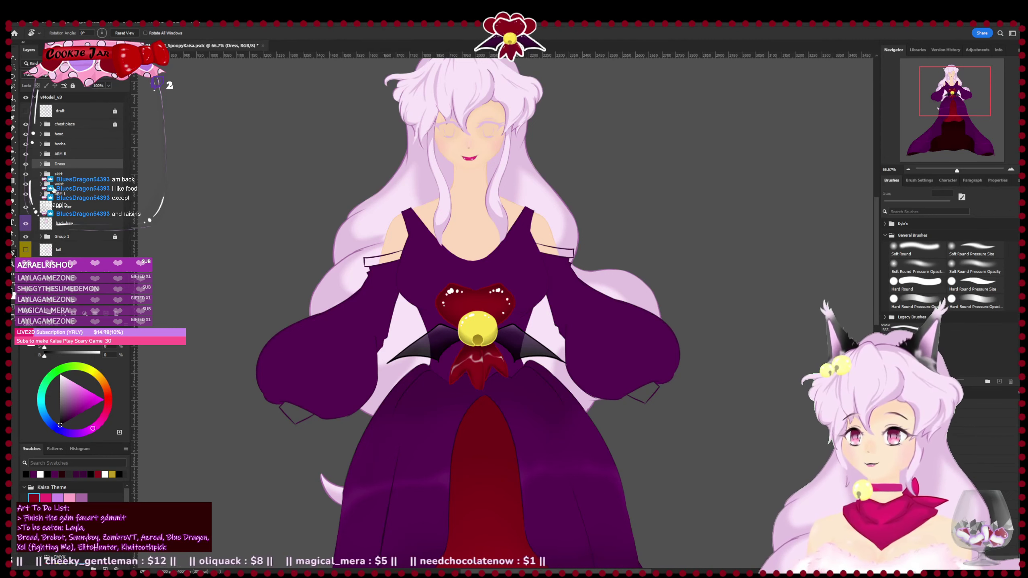
left_click(53, 184)
left_click(25, 185)
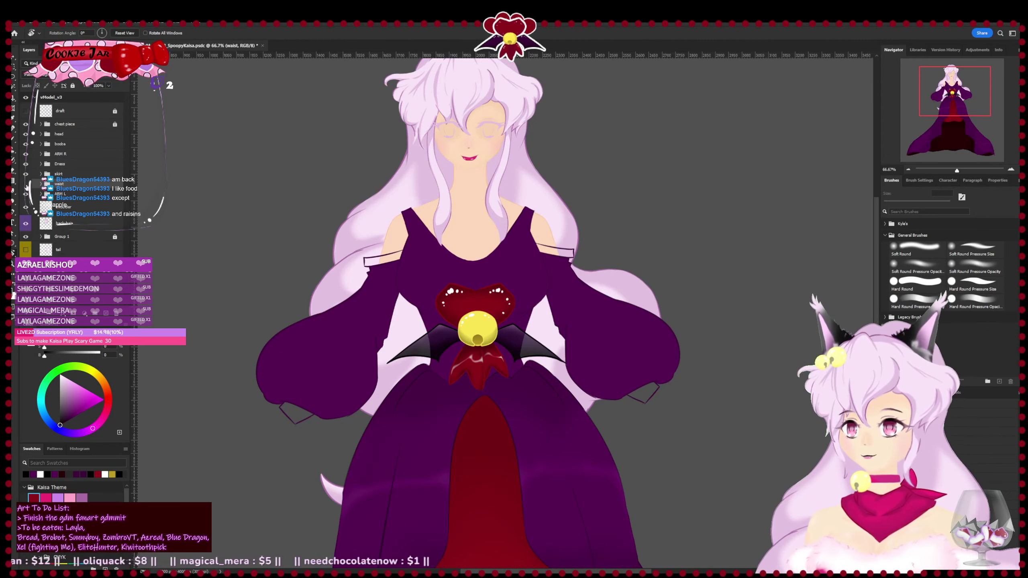
left_click(25, 184)
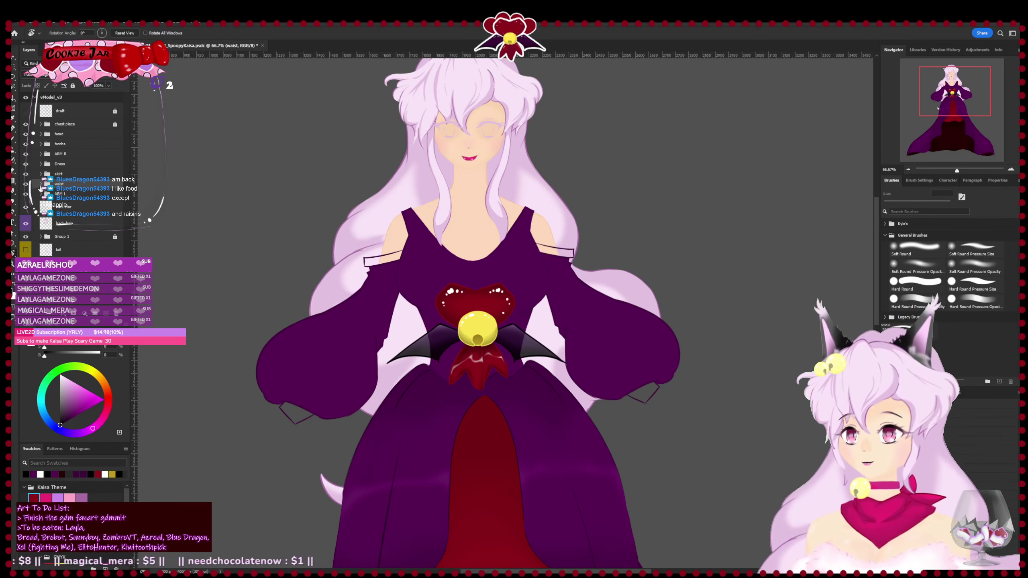
left_click(41, 184)
- Hide the bust and chest piece groups, and select Layer 6 in the waist group for painting
left_click(26, 144)
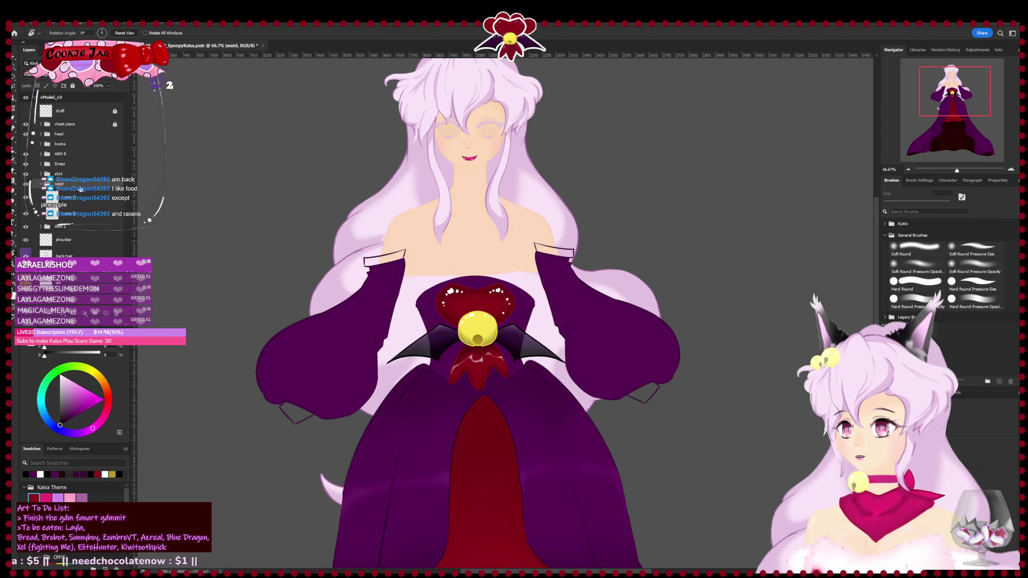
left_click(81, 216)
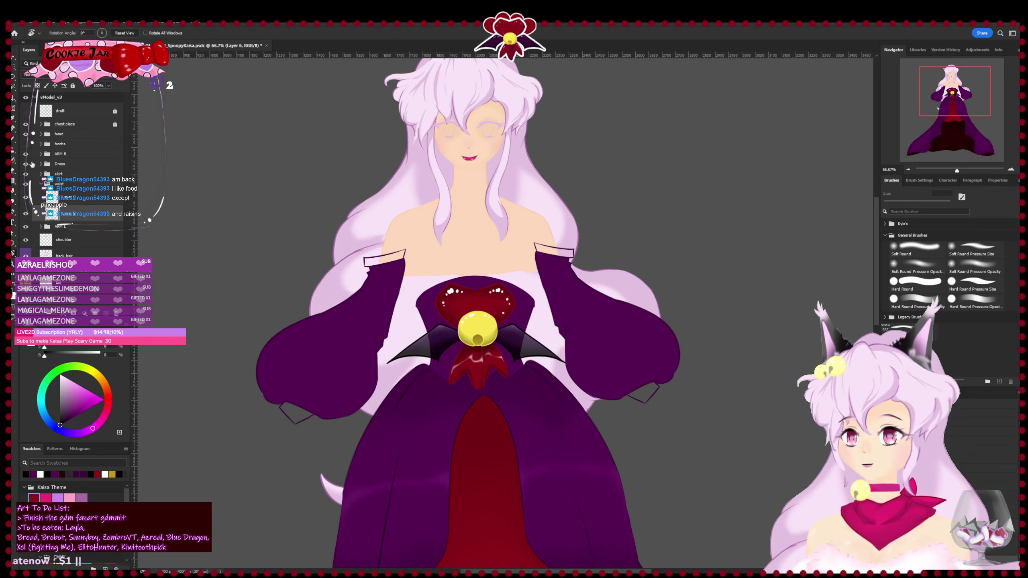
key("e")
left_click(29, 143)
key("b")
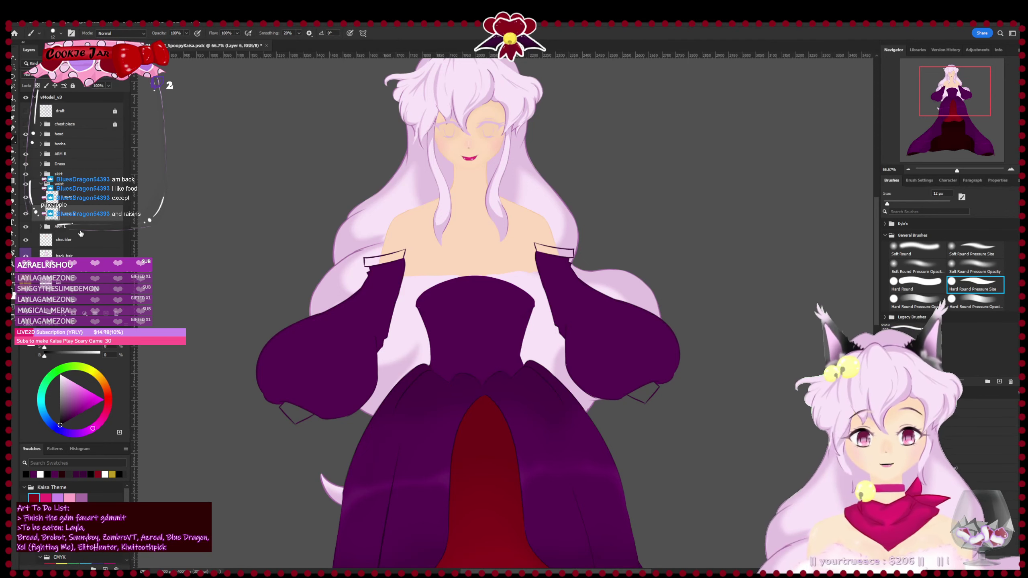
- Sample the waist piece's purple and clean up its lower right edge with the Hard Round Pressure Size brush at 10 px
key("ctrl+plus")
key("ctrl+plus")
left_click_drag(194, 279, 269, 270)
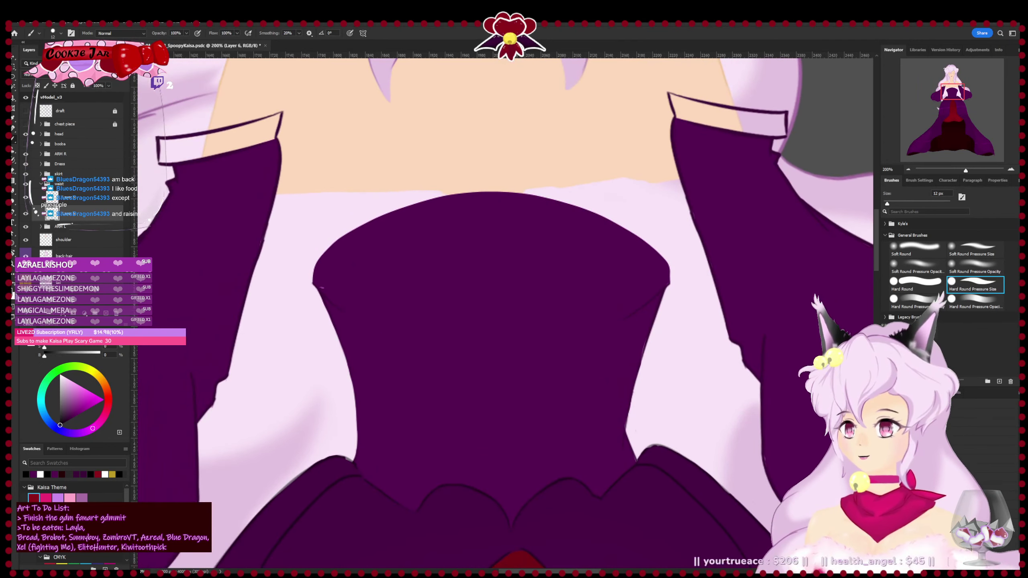
left_click(629, 406, "alt")
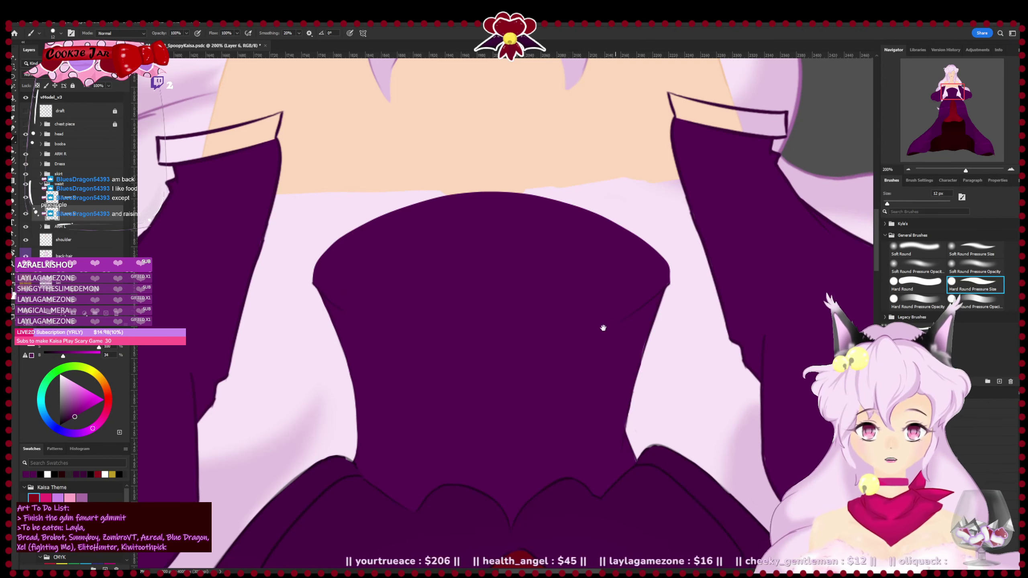
left_click_drag(526, 325, 506, 331)
left_click_drag(566, 383, 474, 400)
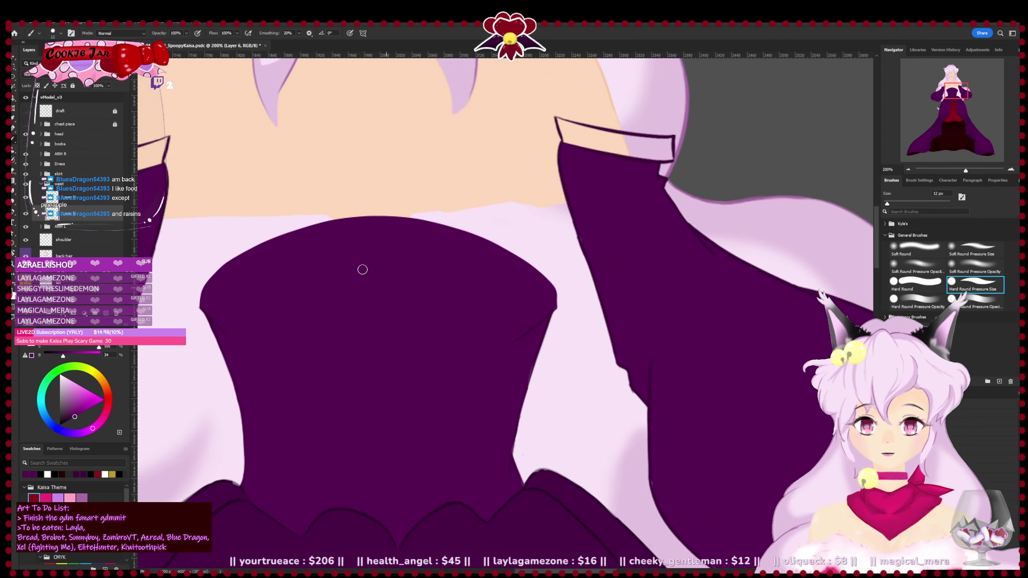
key("ctrl+plus")
key("ctrl+plus")
left_click_drag(403, 398, 331, 193)
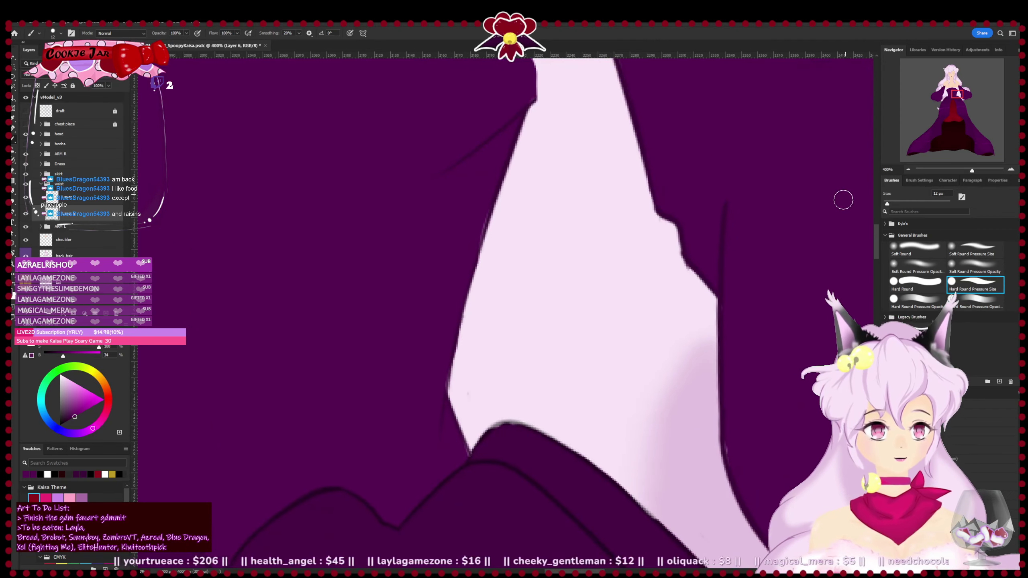
key("bracketleft")
key("bracketleft")
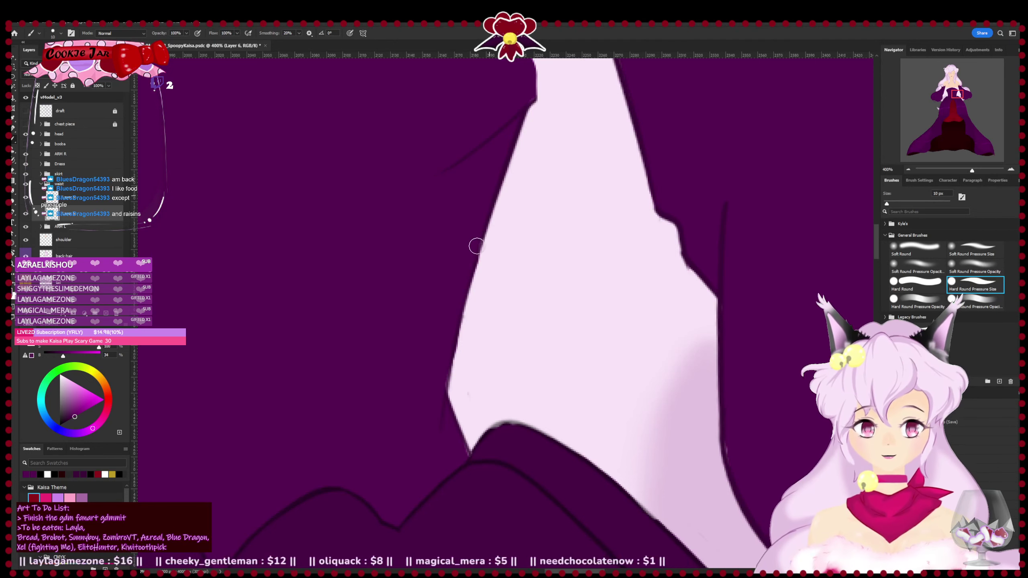
left_click_drag(482, 457, 501, 417)
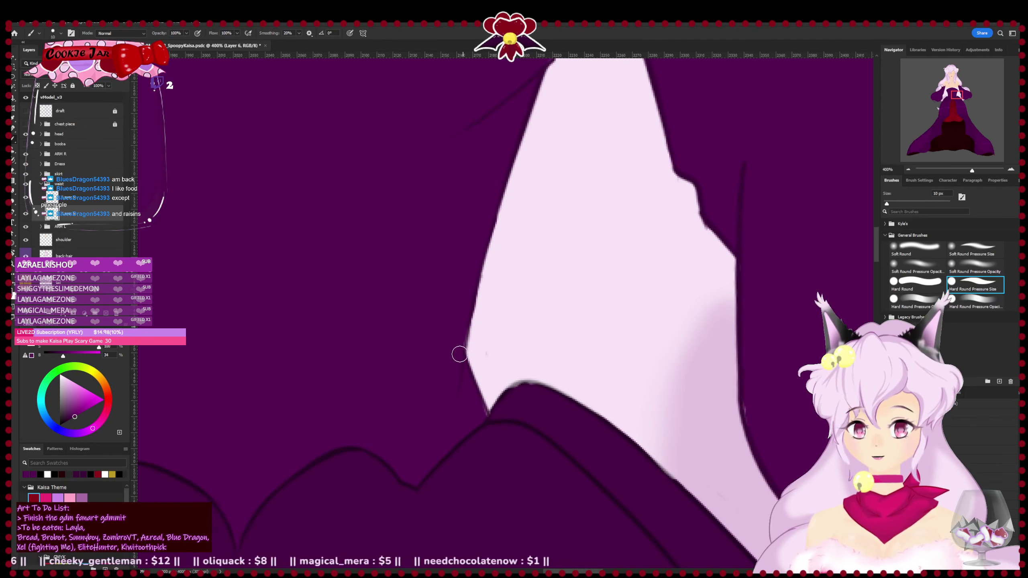
- Hide the Dress group, touch up the waist piece's exposed edges with the 10 px brush, and save the file
key("e")
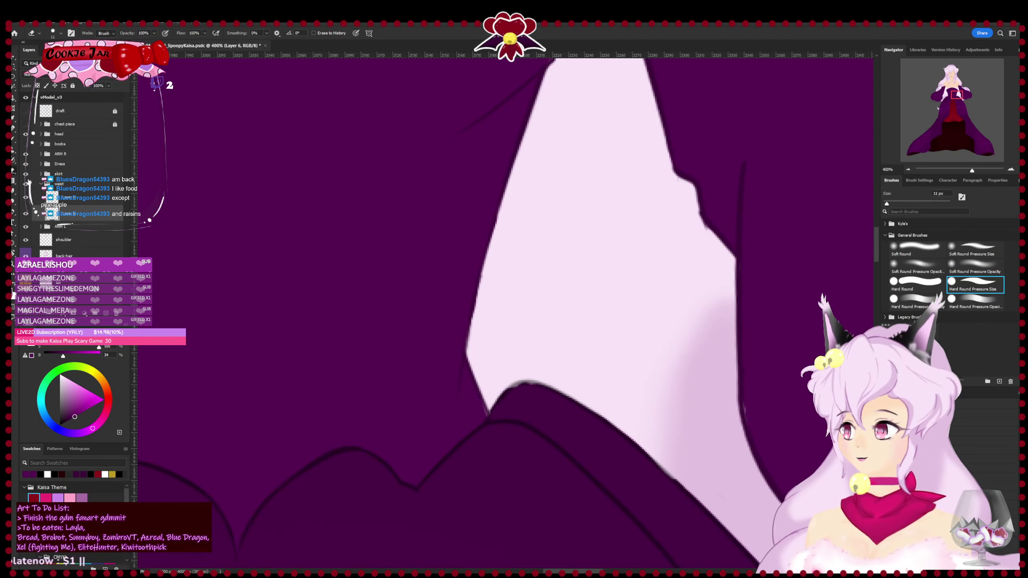
left_click(25, 164)
left_click_drag(529, 412, 450, 312)
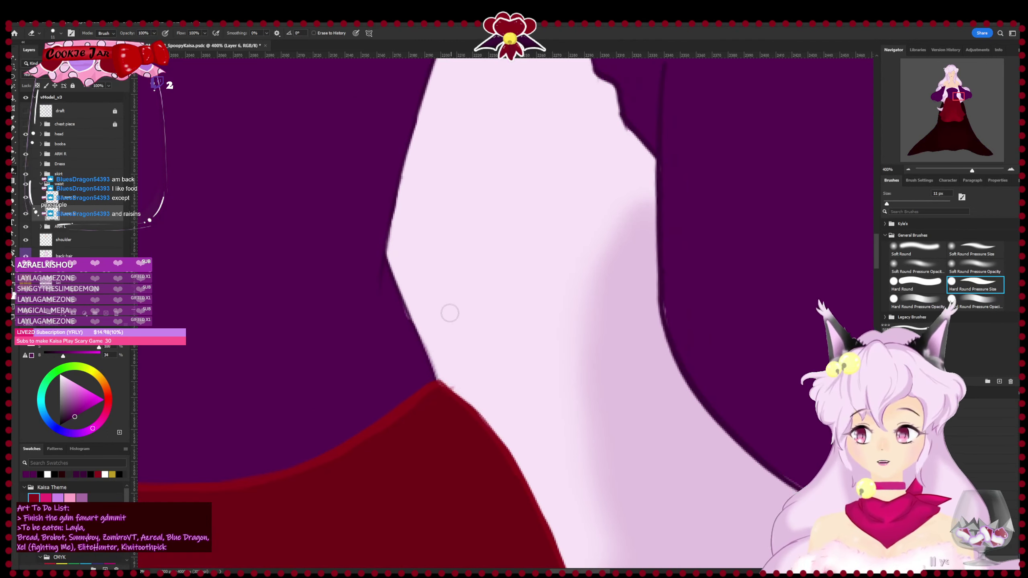
key("b")
left_click_drag(229, 391, 669, 333)
left_click_drag(317, 339, 274, 541)
left_click_drag(347, 311, 368, 512)
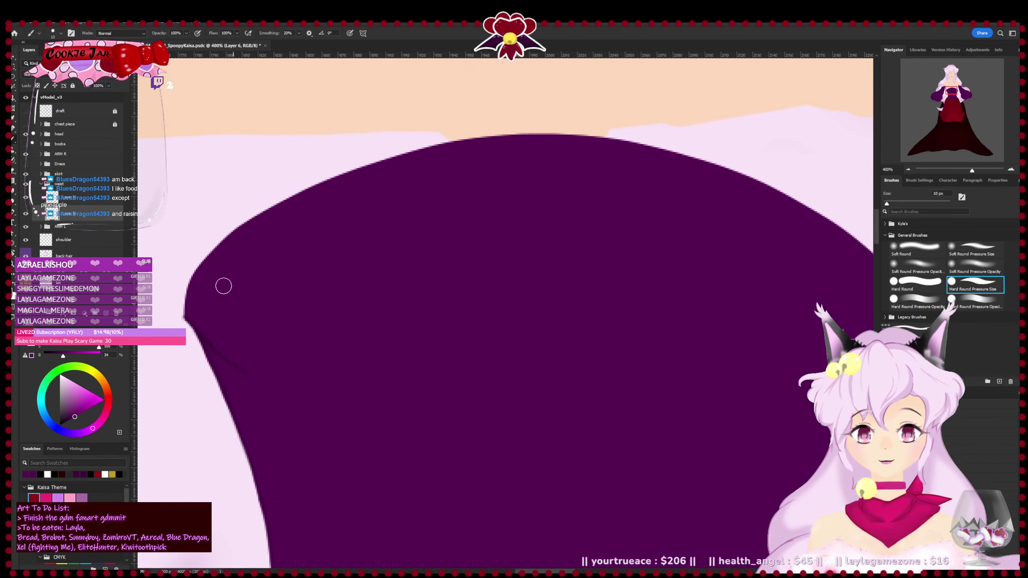
key("ctrl+minus")
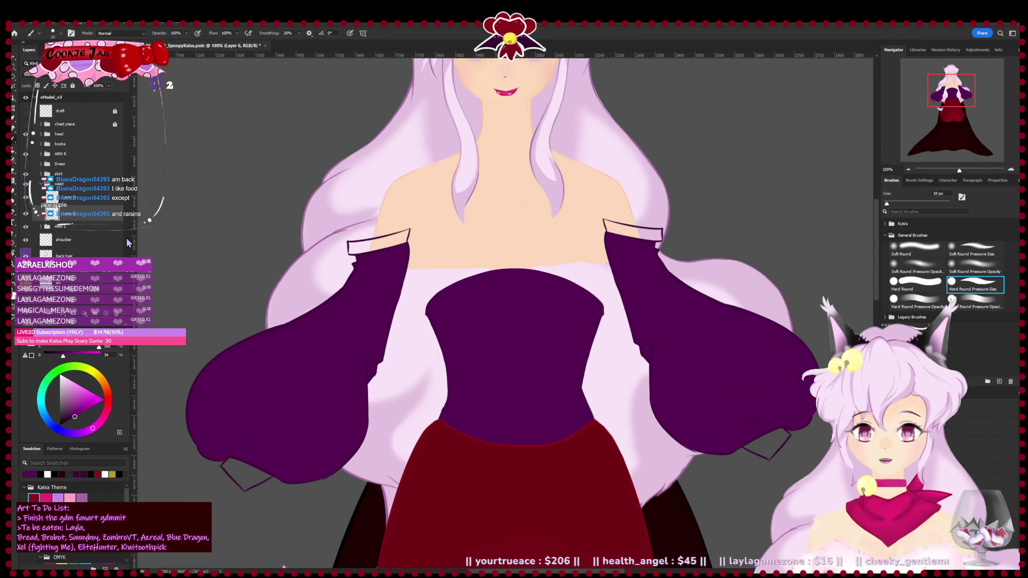
key("ctrl+s")
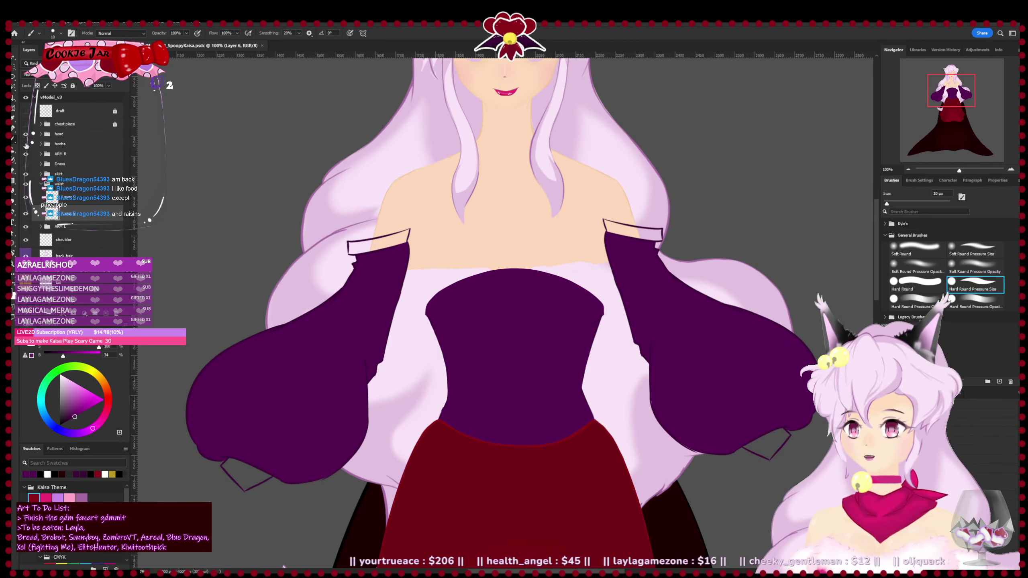
- Toggle the bust group's visibility to compare it with the waist piece beneath
left_click(25, 144)
left_click(26, 145)
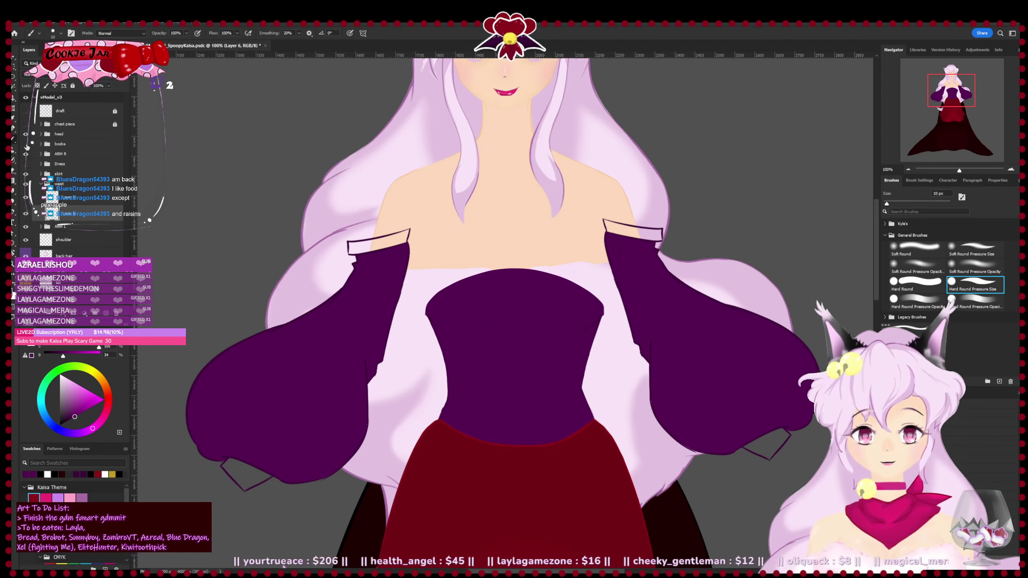
left_click(27, 146)
left_click(28, 147)
left_click_drag(555, 351, 495, 375)
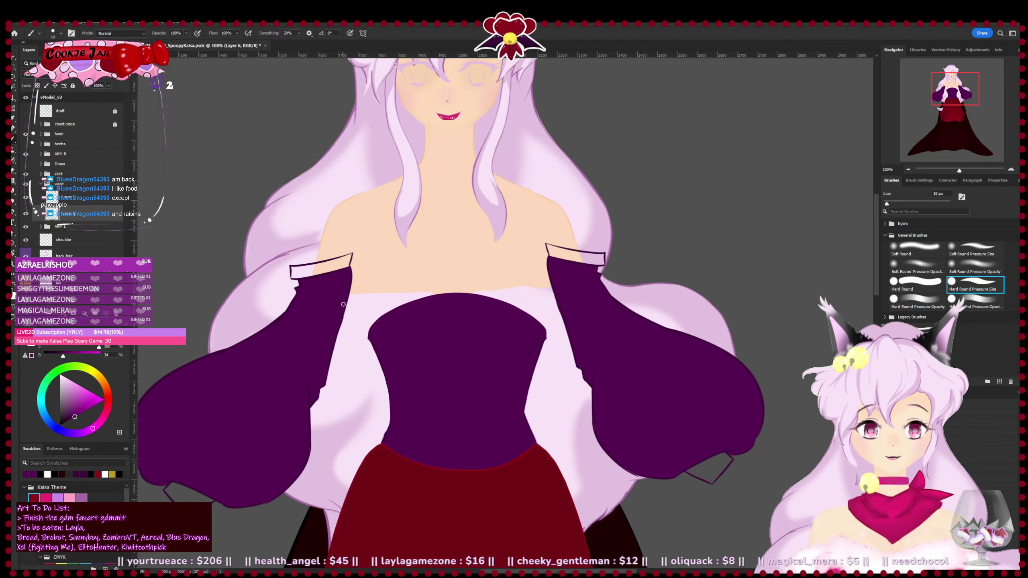
- Reshape the waist piece's upper right corner with the 10 px brush and the eraser, and check it against the bust group
key("ctrl+plus")
key("ctrl+plus")
key("ctrl+plus")
left_click_drag(343, 304, 264, 263)
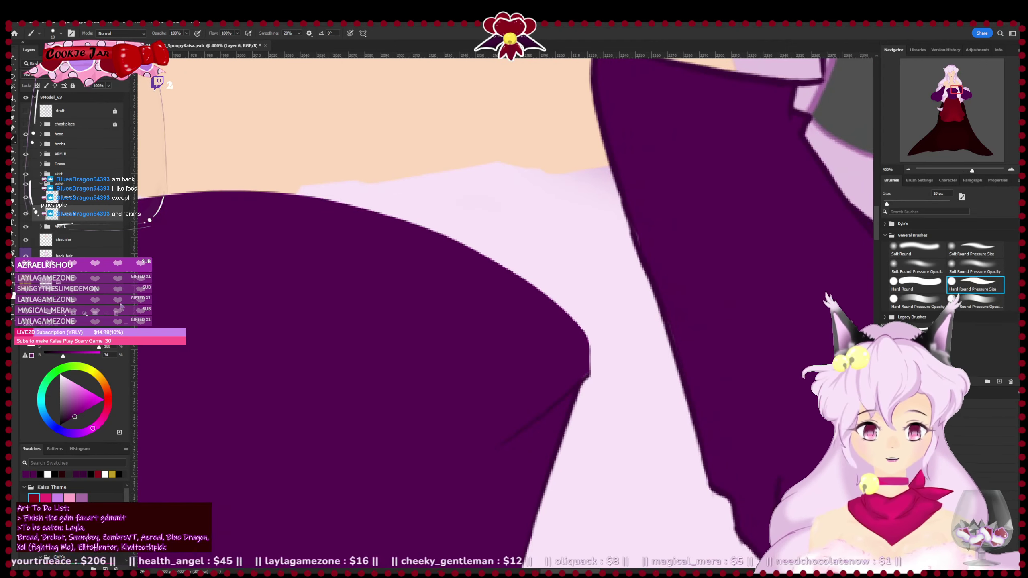
mouse_move(582, 370)
left_mouse_down()
mouse_move(583, 340)
mouse_move(581, 372)
mouse_move(595, 350)
left_mouse_up()
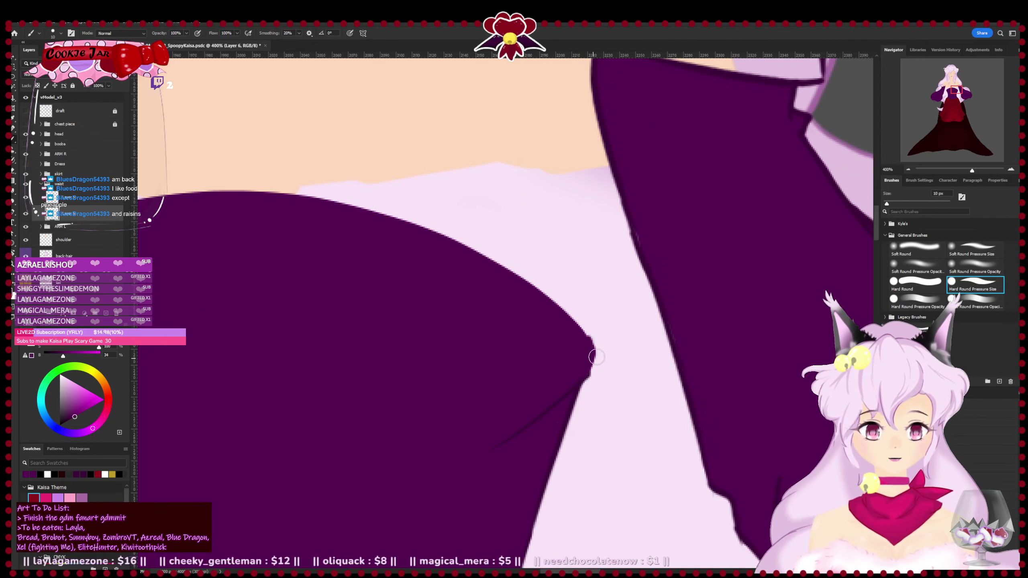
key("e")
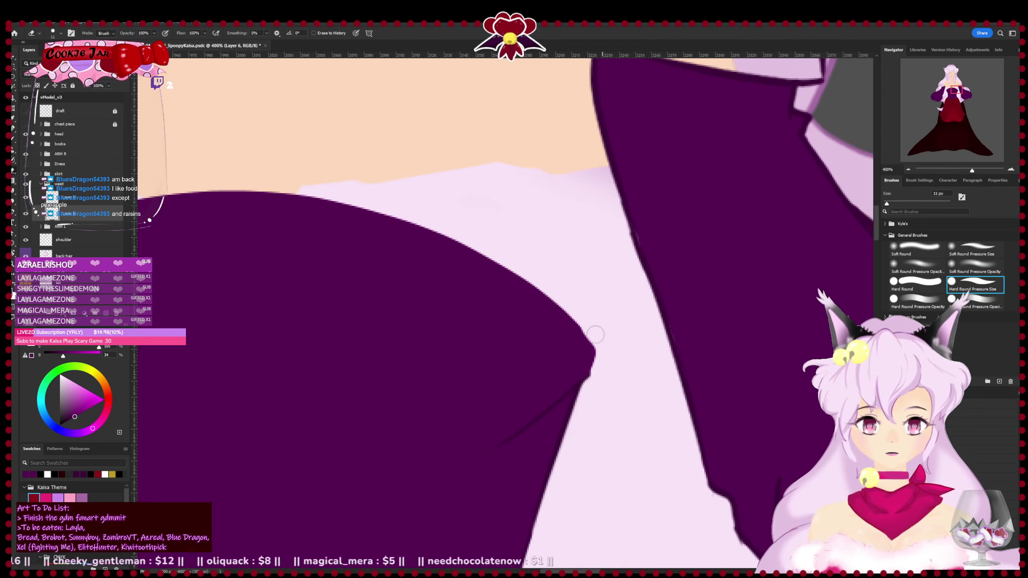
key("b")
left_click_drag(580, 334, 587, 366)
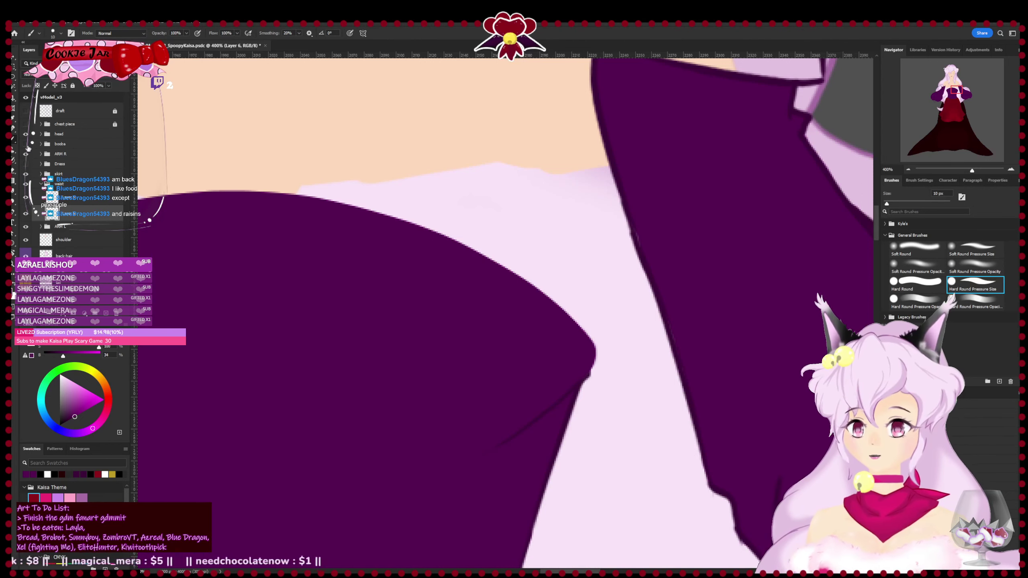
left_click(25, 144)
left_click(25, 144)
left_click(26, 145)
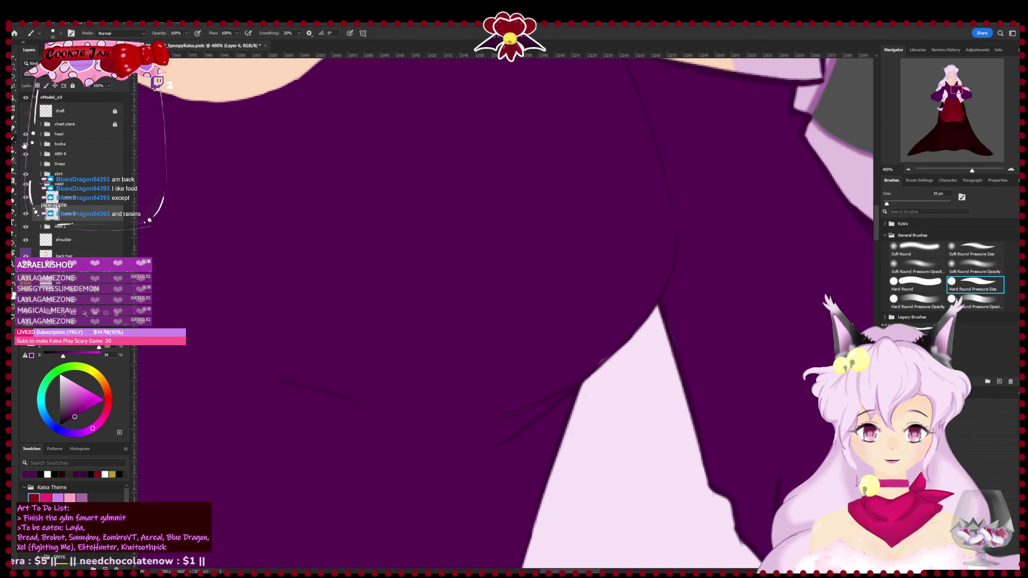
- Hide the waist group and clean up the lower right edge of the bust layer with the 11 px eraser
left_click(25, 185)
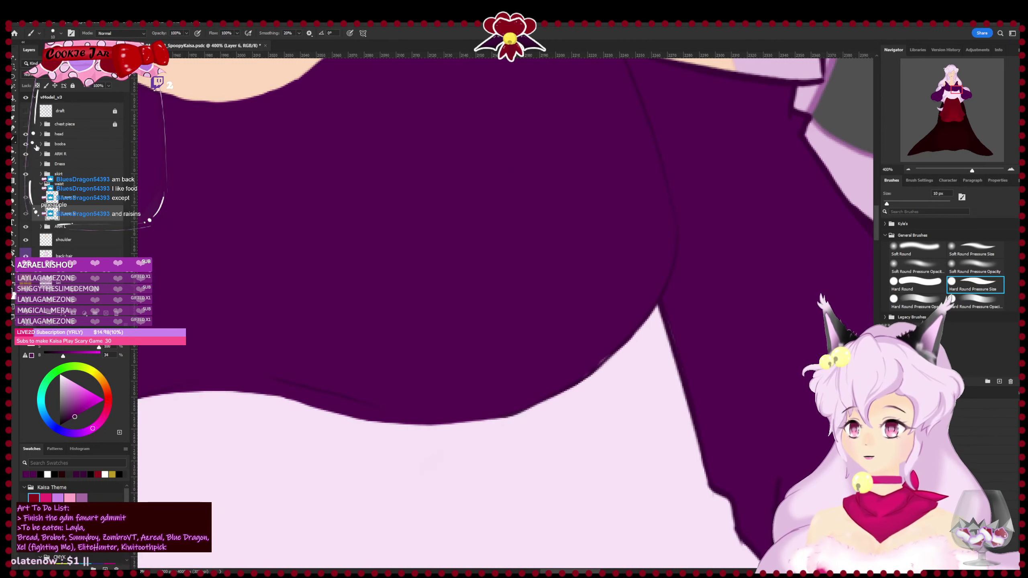
left_click(41, 144)
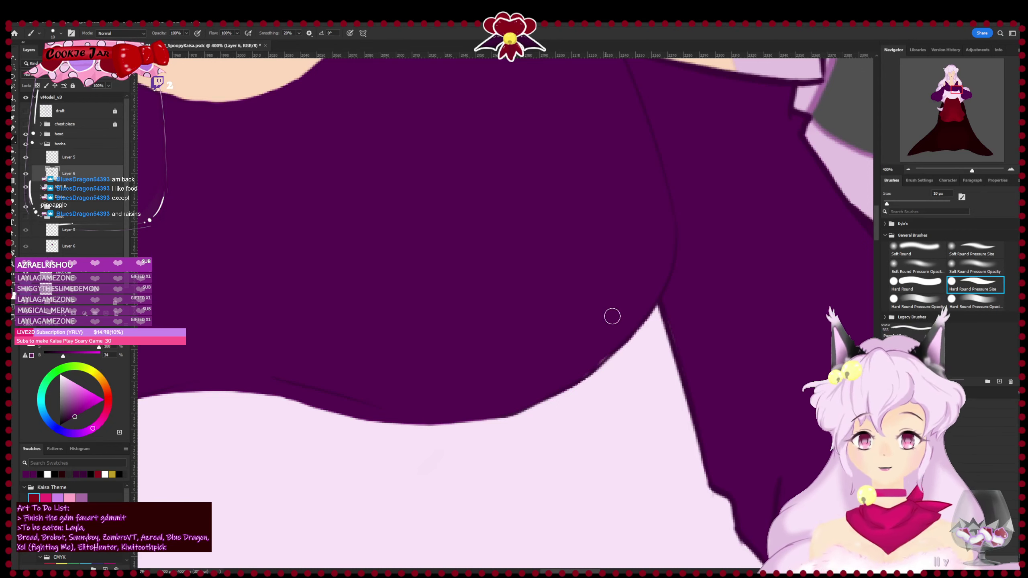
key("e")
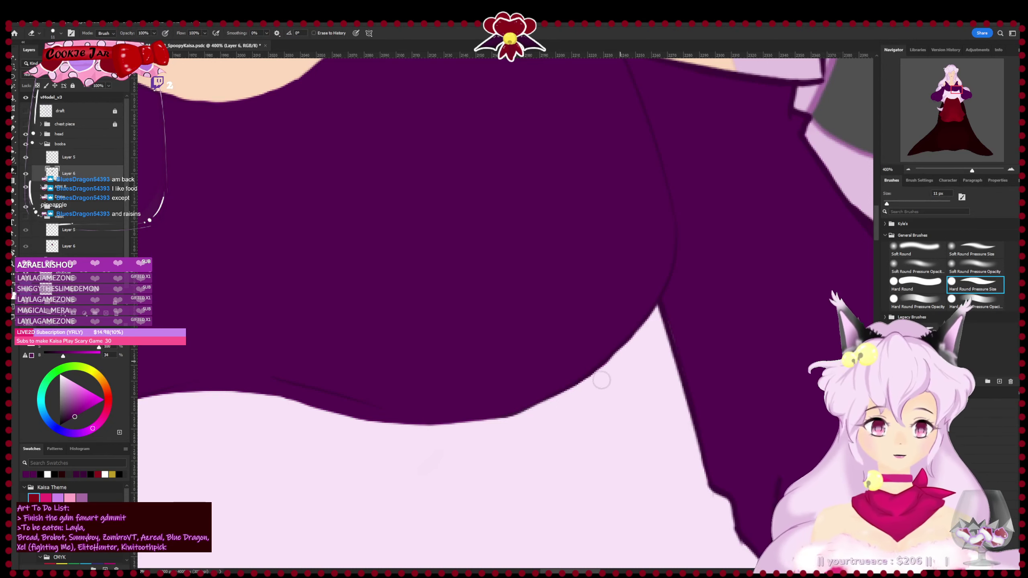
left_click_drag(358, 439, 703, 416)
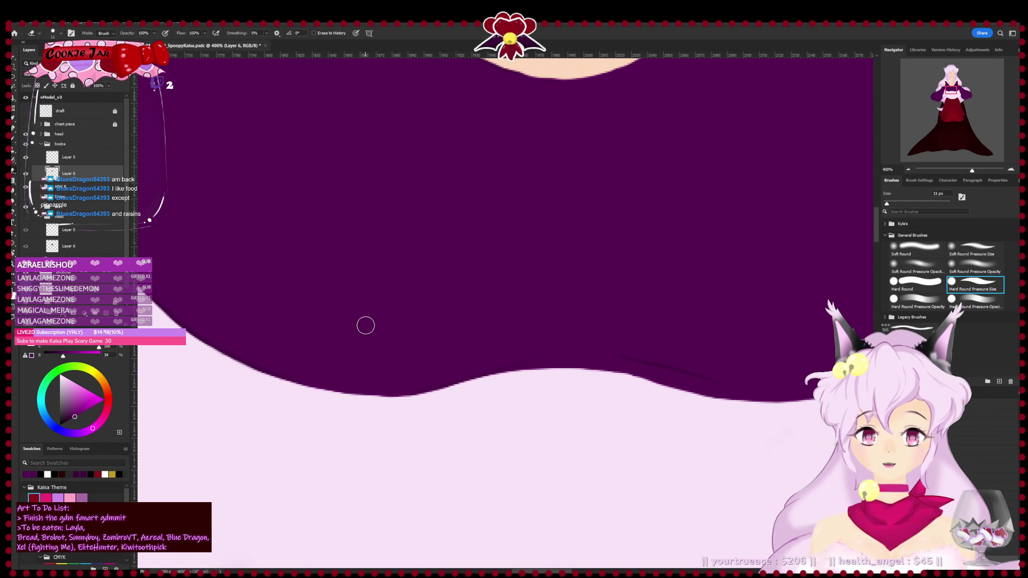
key("ctrl+minus")
key("ctrl+minus")
scroll(365, 325, "down", 1)
- Collapse the bust group, show the waist group again, and save the file
left_click(85, 142)
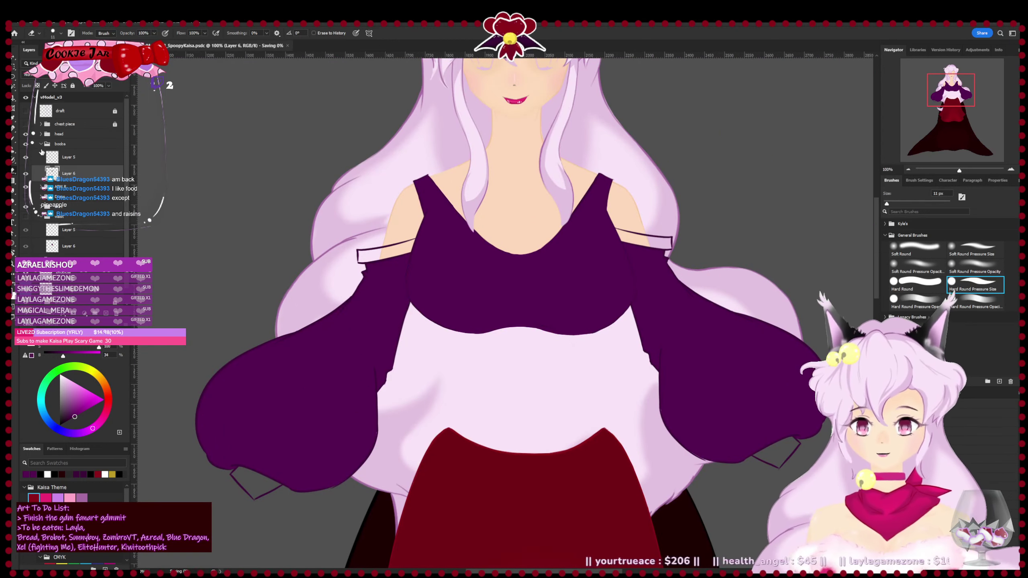
left_click(41, 144)
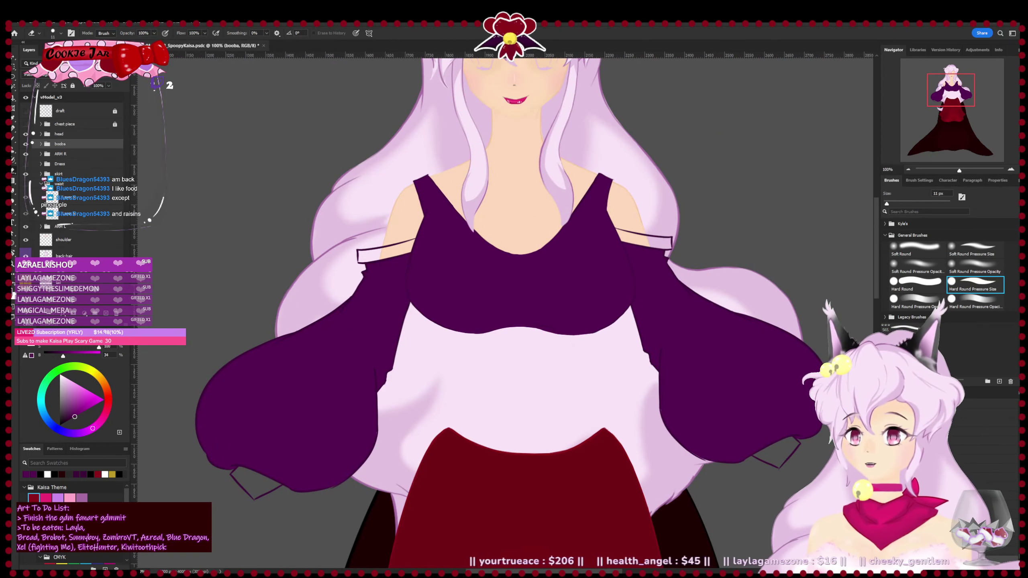
left_click(25, 184)
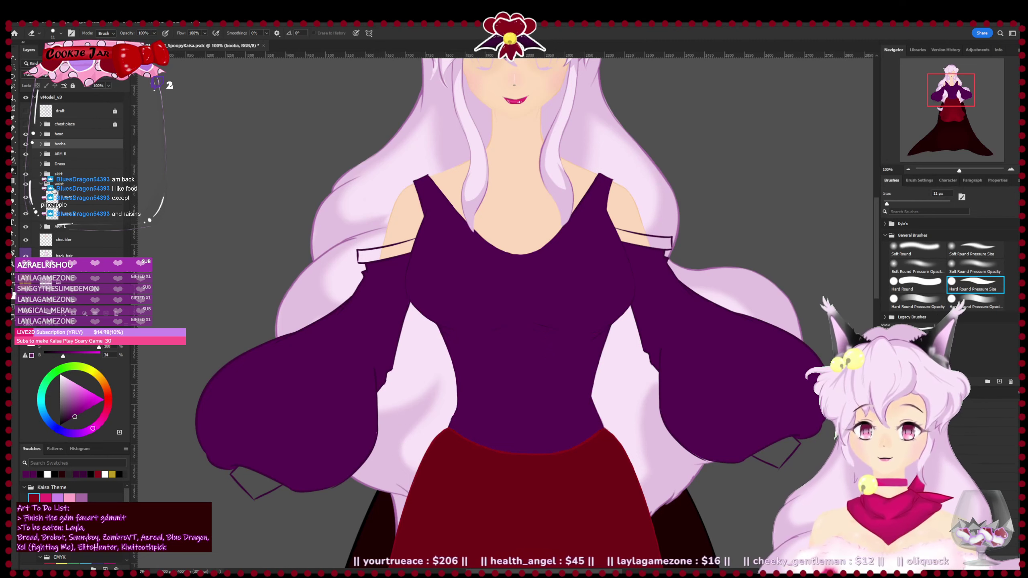
left_click_drag(482, 392, 434, 183)
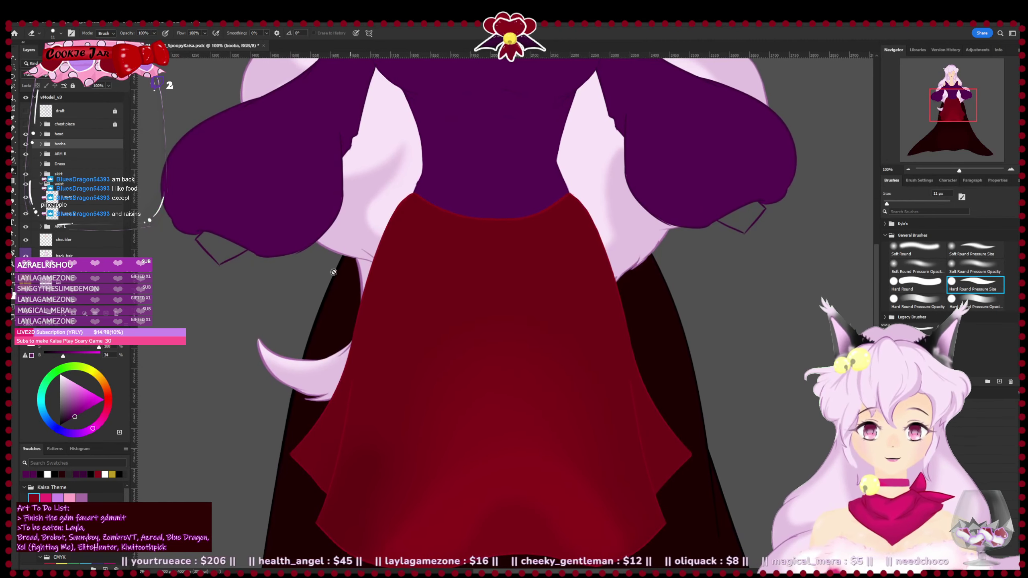
key("ctrl+s")
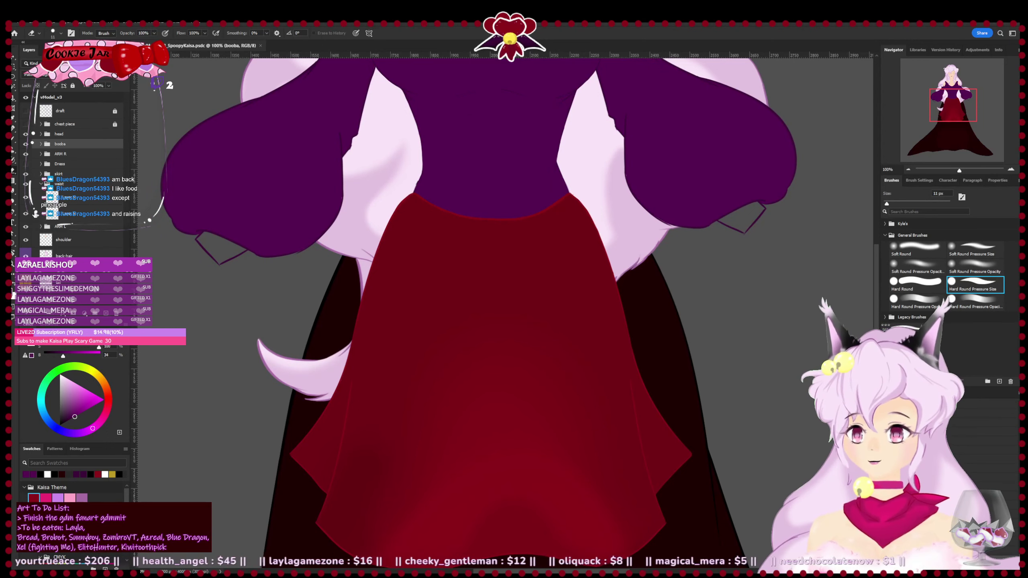
- Expand the skirt group, toggle Layer 32 to check its shading, move Layer 33 above it, and select Layer 32
left_click(40, 175)
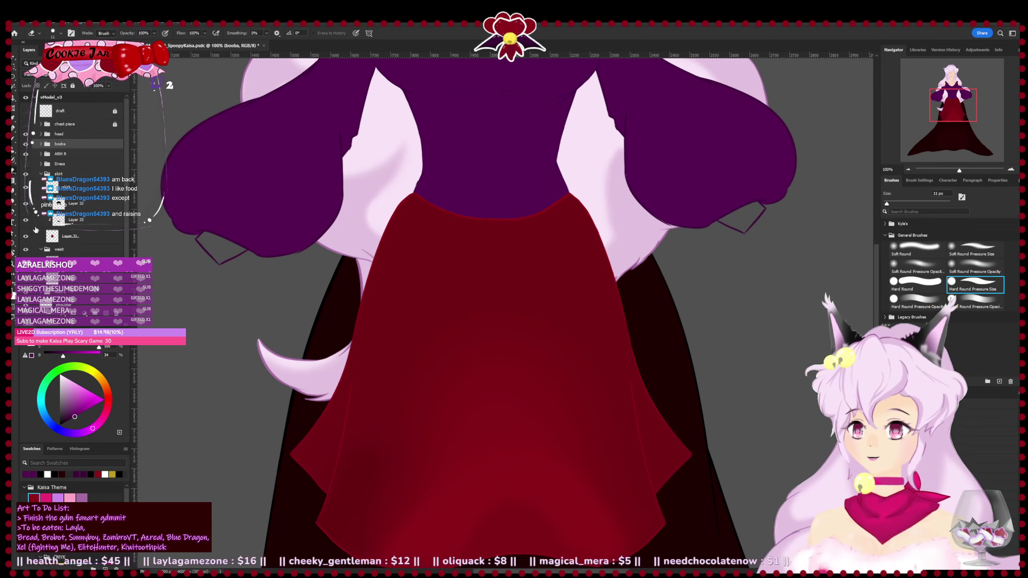
left_click(27, 204)
left_click(27, 205)
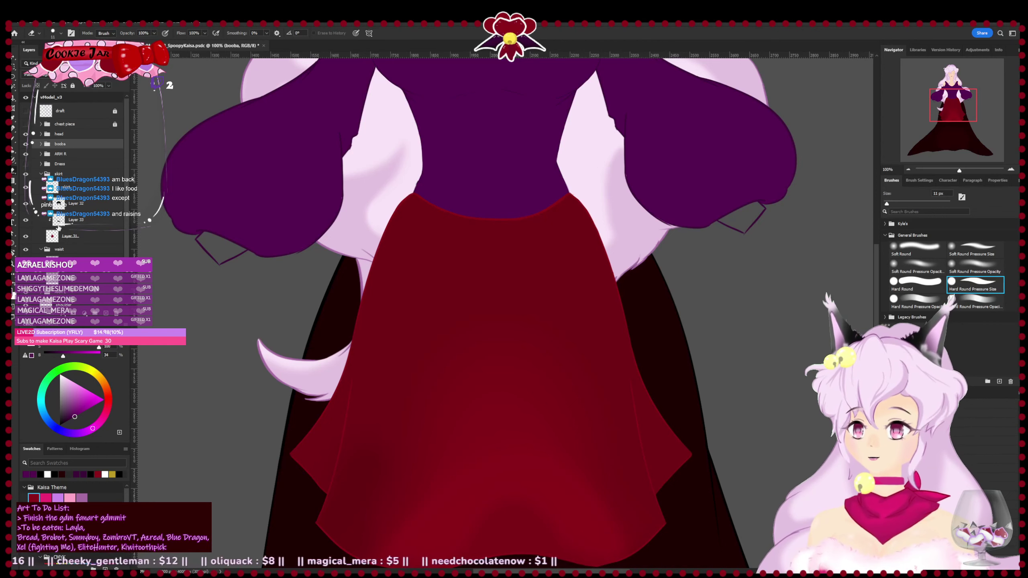
left_click_drag(74, 219, 77, 198)
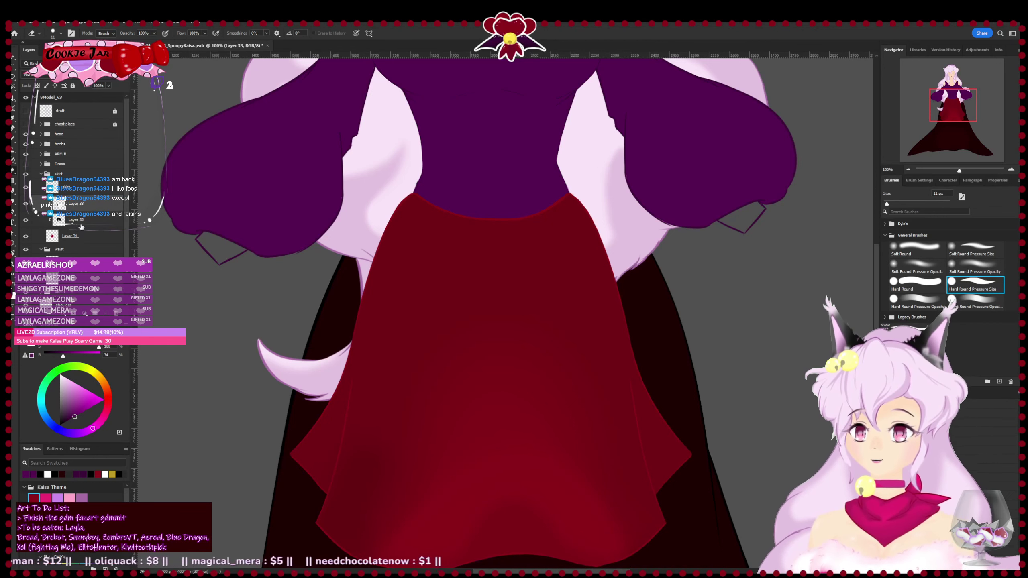
left_click(79, 222)
- Set black and the Soft Round Pressure Opacity brush at 233 px on the skirt's Layer 32, save, and collapse the skirt group
key("i")
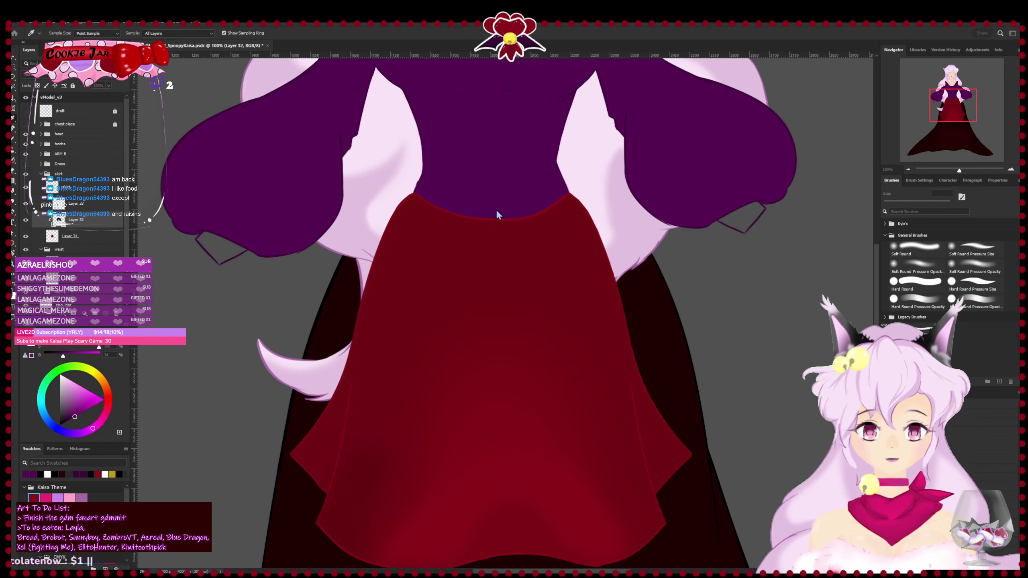
key("e")
key("d")
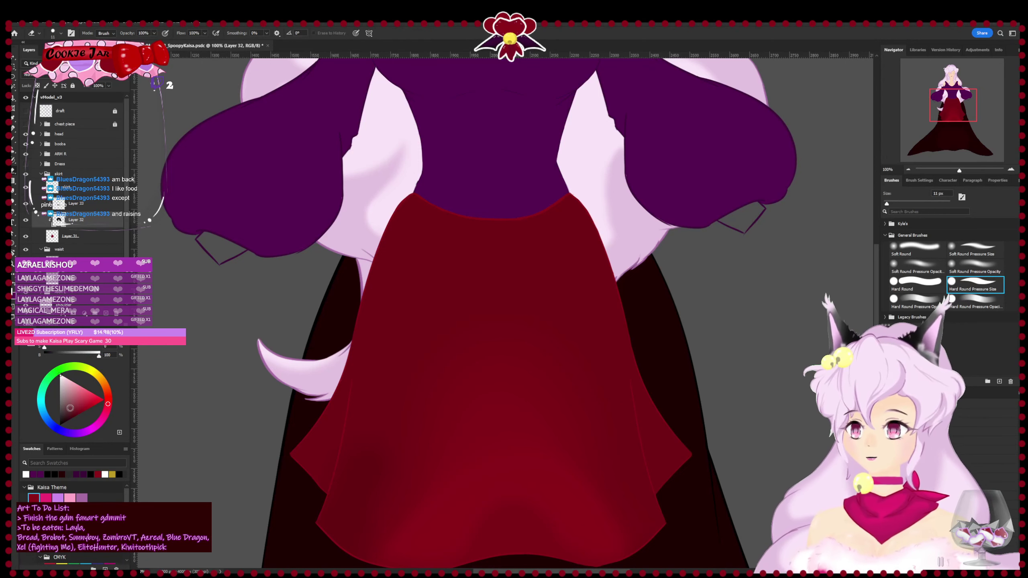
key("b")
left_click(970, 276)
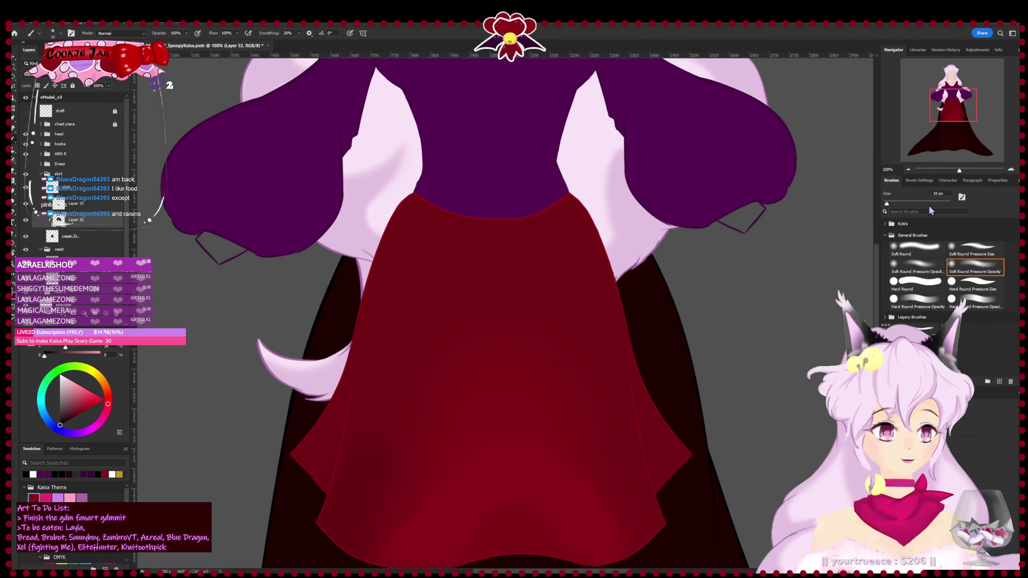
left_click_drag(932, 204, 937, 205)
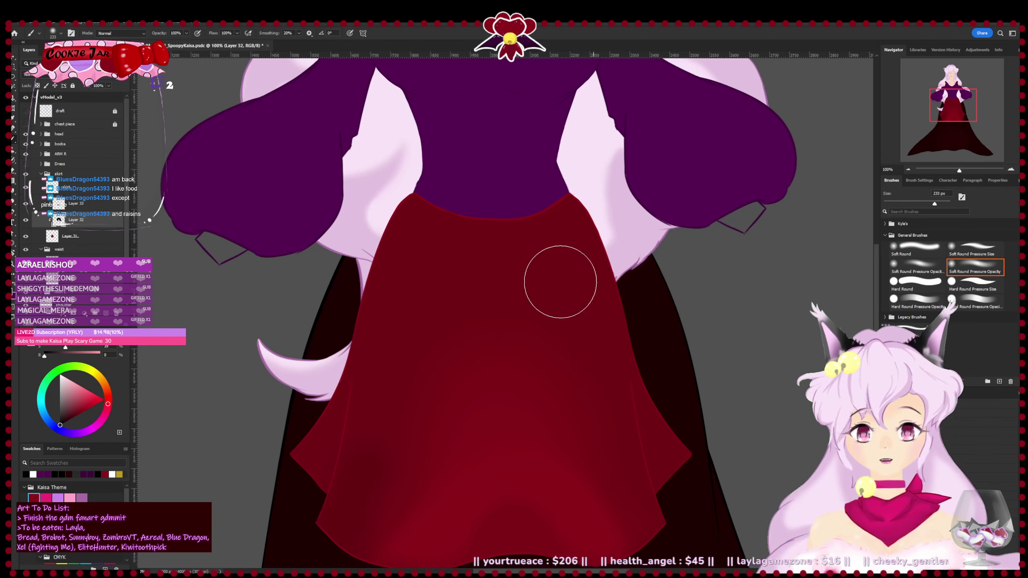
left_click_drag(380, 290, 364, 372)
left_click(58, 173)
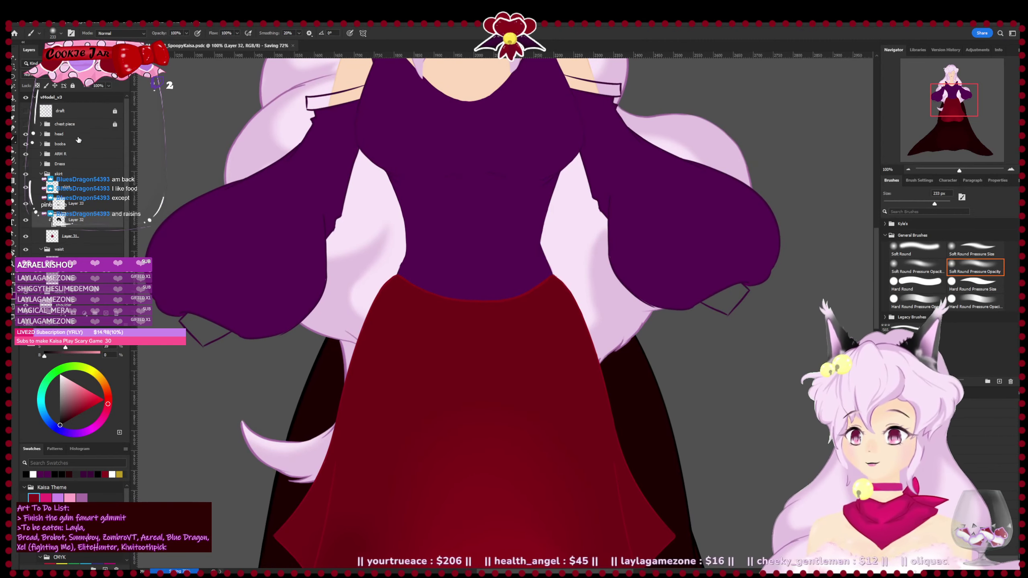
left_click(41, 174)
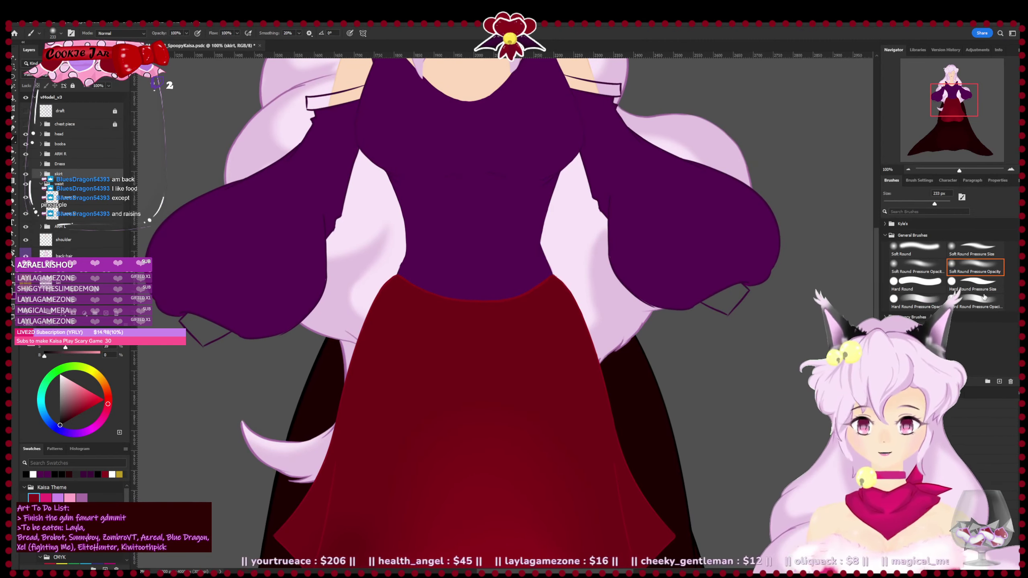
- Switch to the Hard Round Pressure Size brush at 15 px, select the waist group, and hide the skirt group to expose the waist piece
left_click(983, 290)
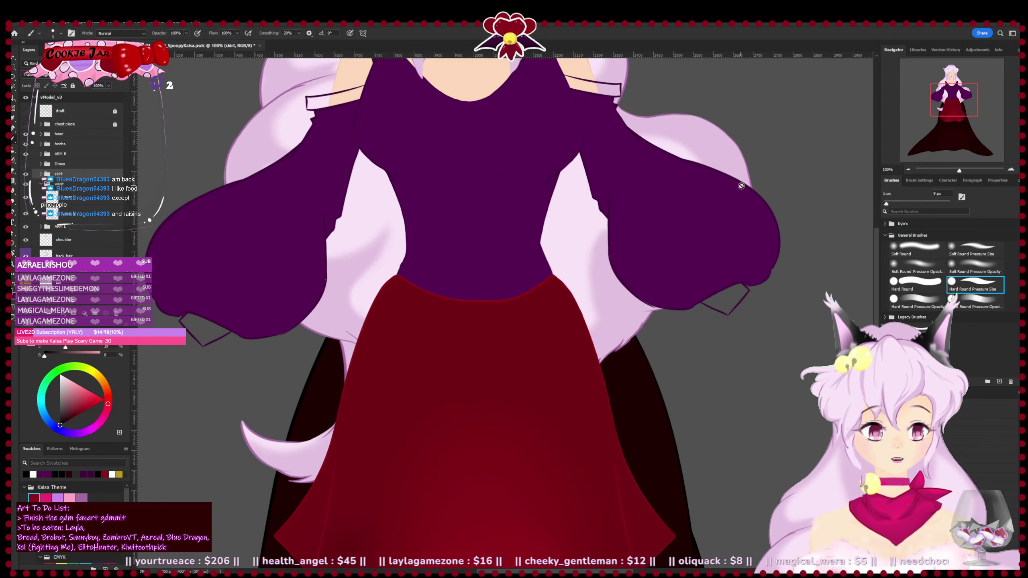
left_click_drag(741, 186, 737, 209)
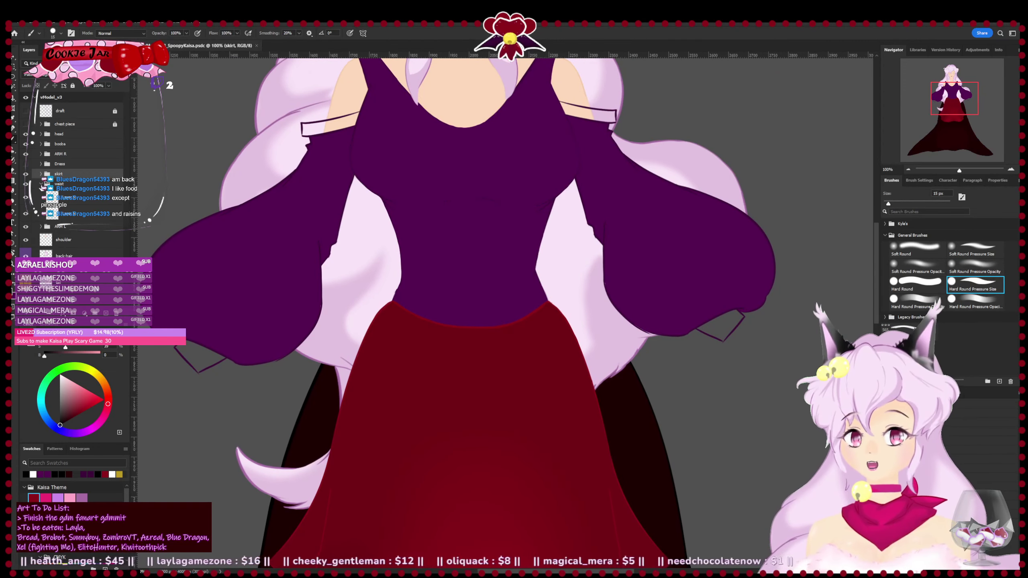
left_click(43, 188)
left_click(25, 185)
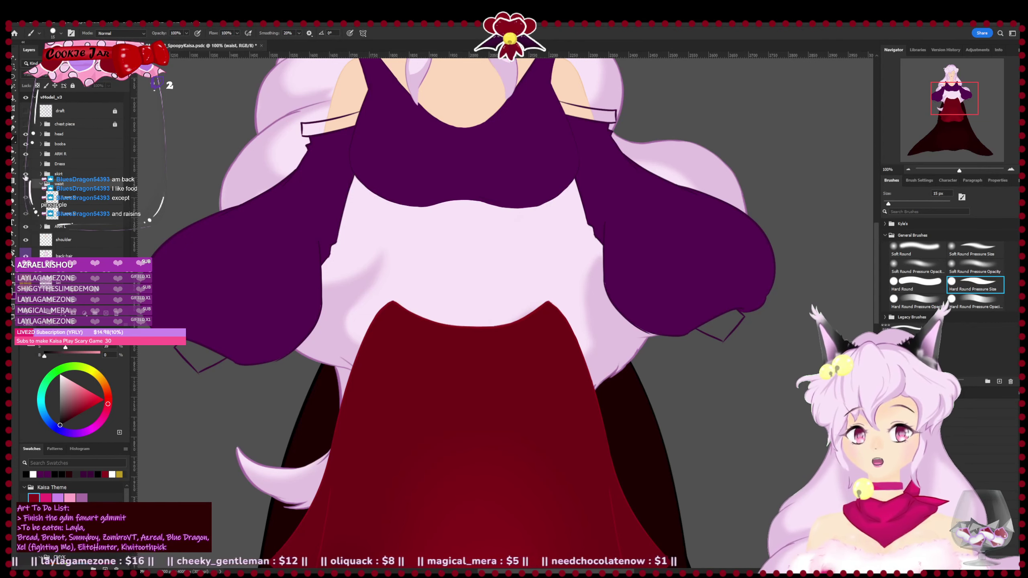
left_click(26, 175)
left_click(24, 185)
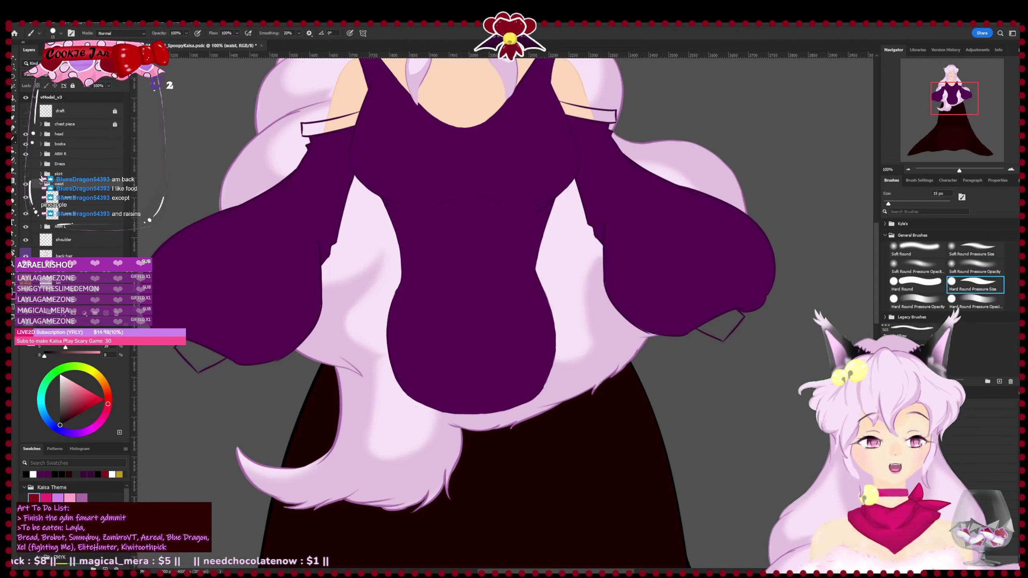
- Show the Dress group temporarily and toggle the waist group's visibility to check how the two overlap
left_click(25, 164)
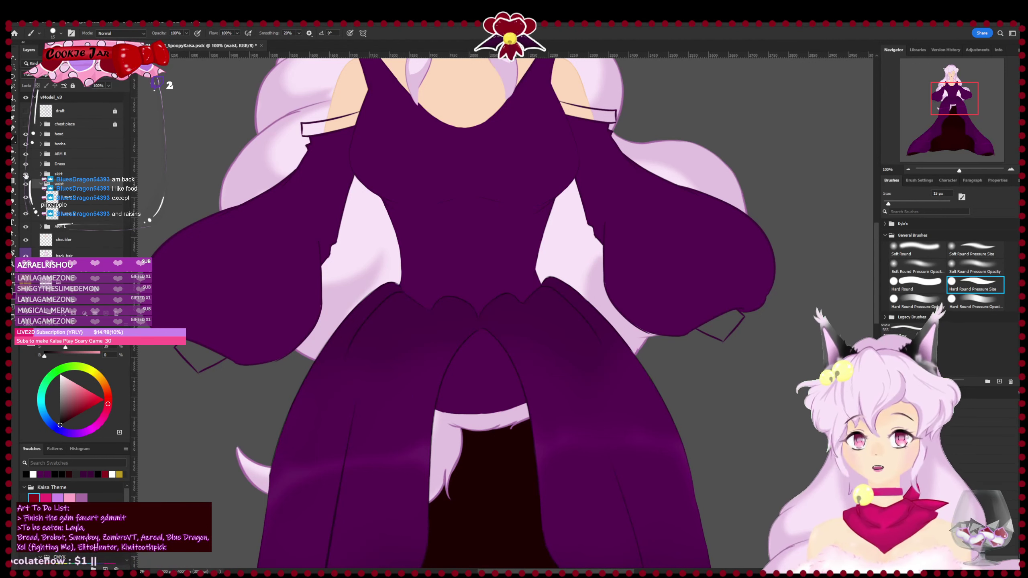
left_click(25, 182)
left_click(26, 180)
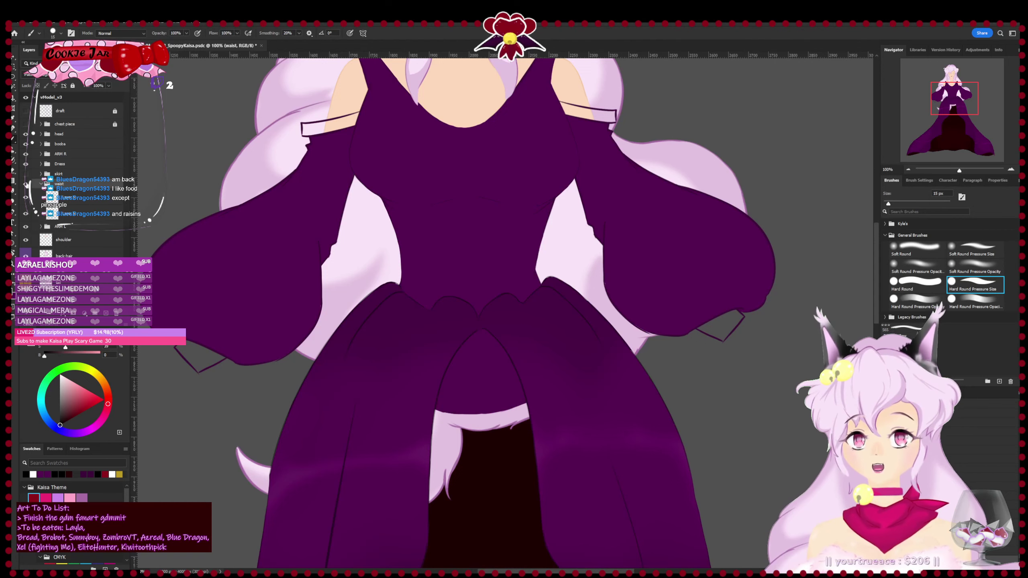
left_click(26, 184)
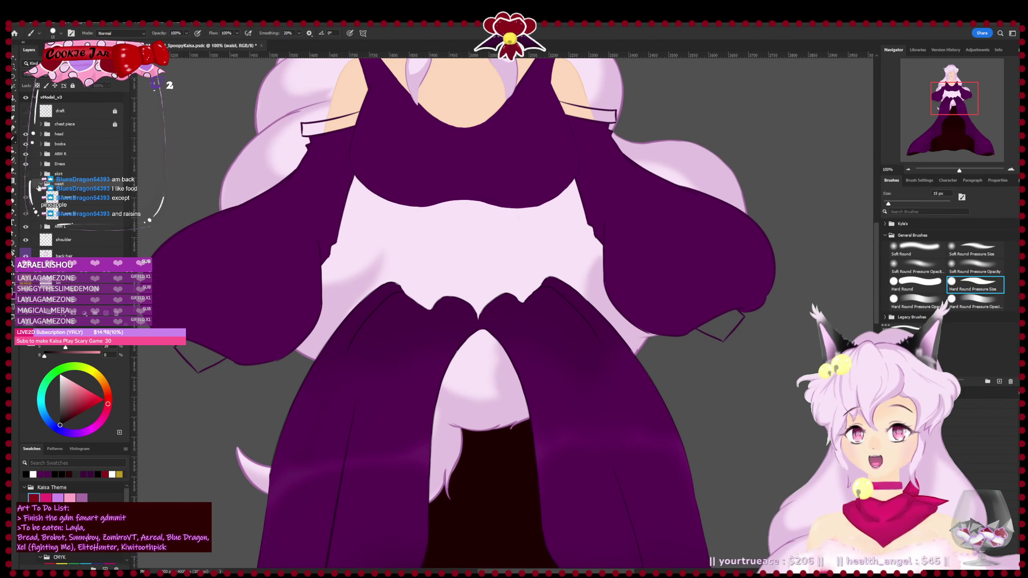
left_click(26, 183)
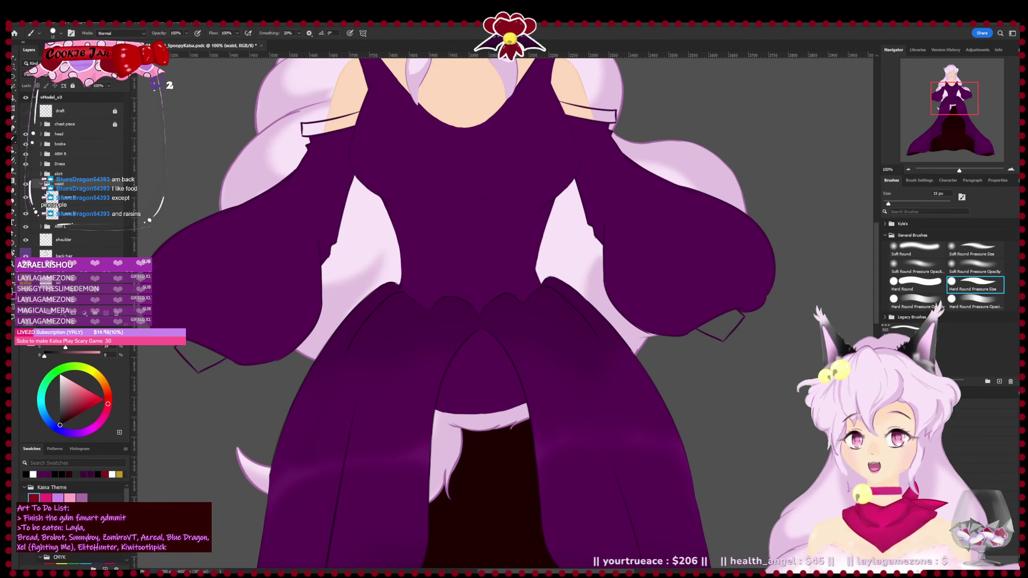
left_click(25, 163)
- Hide the bust group to expose the whole upper part of the waist piece
left_click_drag(484, 409, 439, 416)
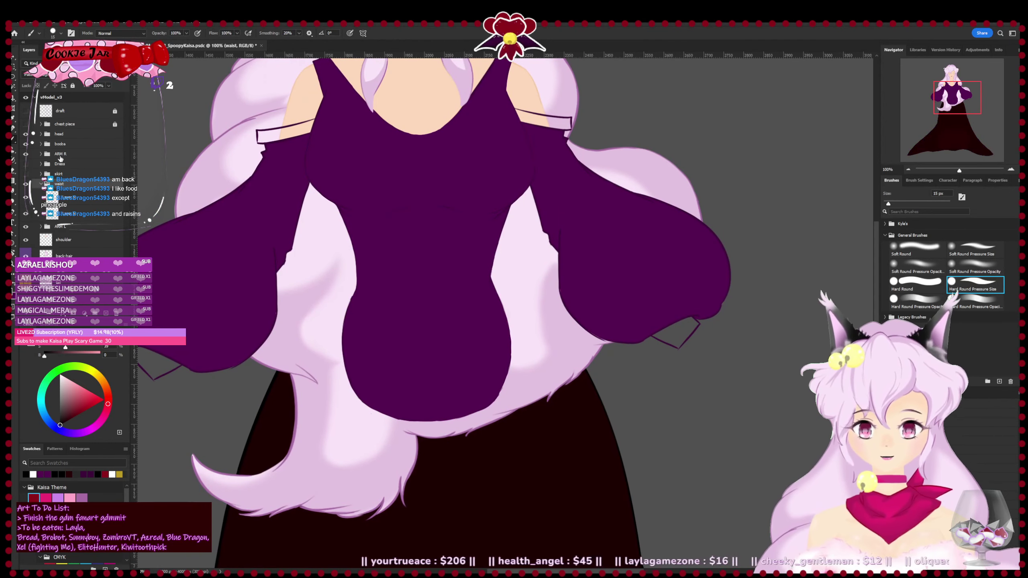
left_click(25, 144)
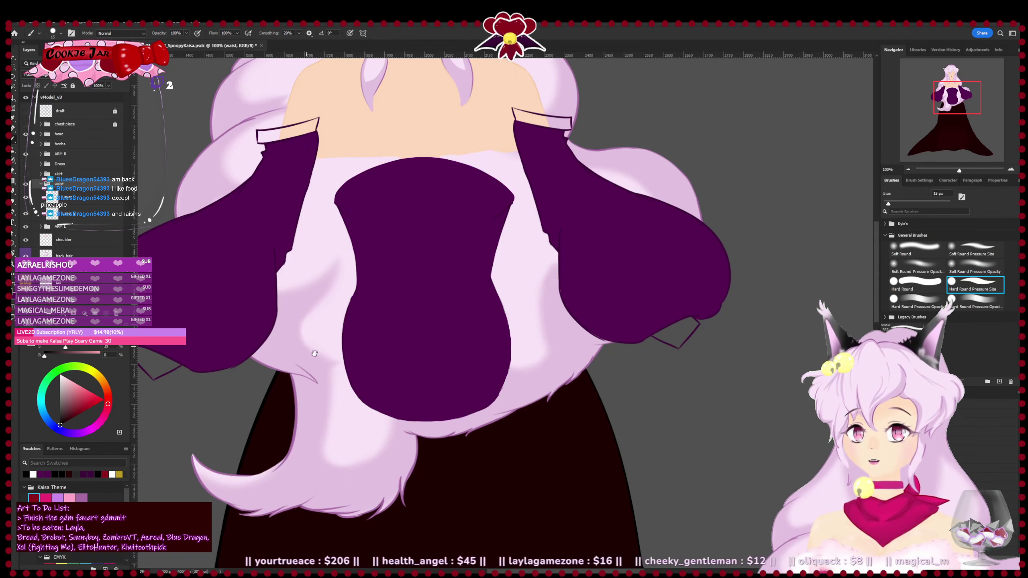
left_click_drag(215, 272, 234, 295)
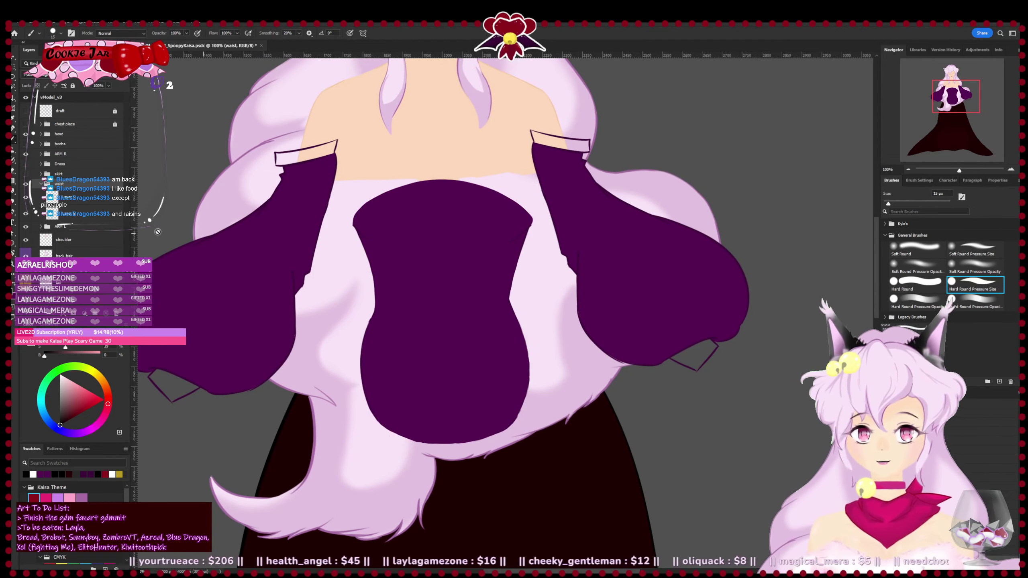
left_click(41, 144)
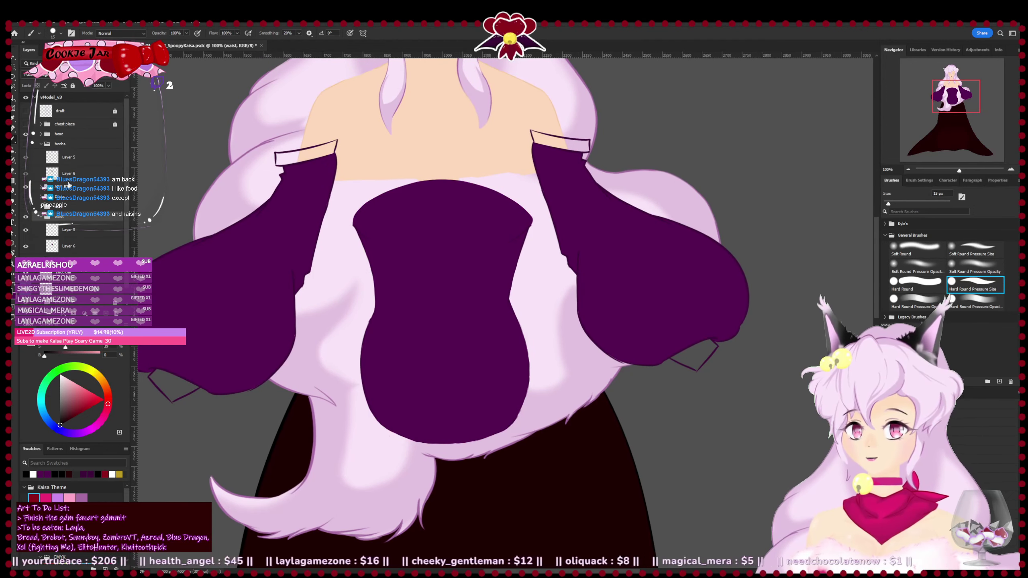
left_click(41, 145)
- Add a clipped layer above the waist's Layer 6 and paint a soft black shadow across its top with Soft Round Pressure Opacity at 187 px
left_click(69, 214)
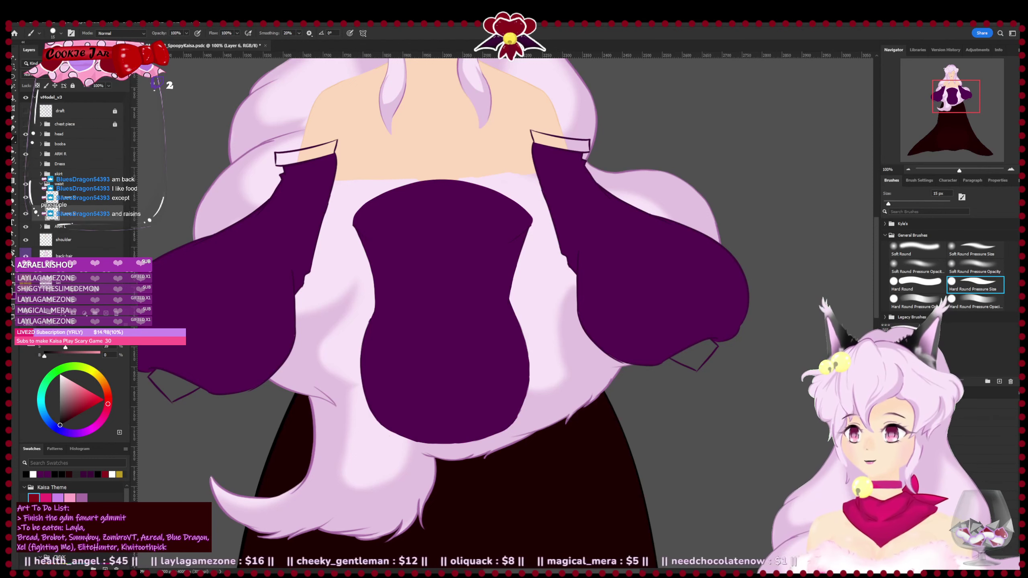
left_click(106, 313)
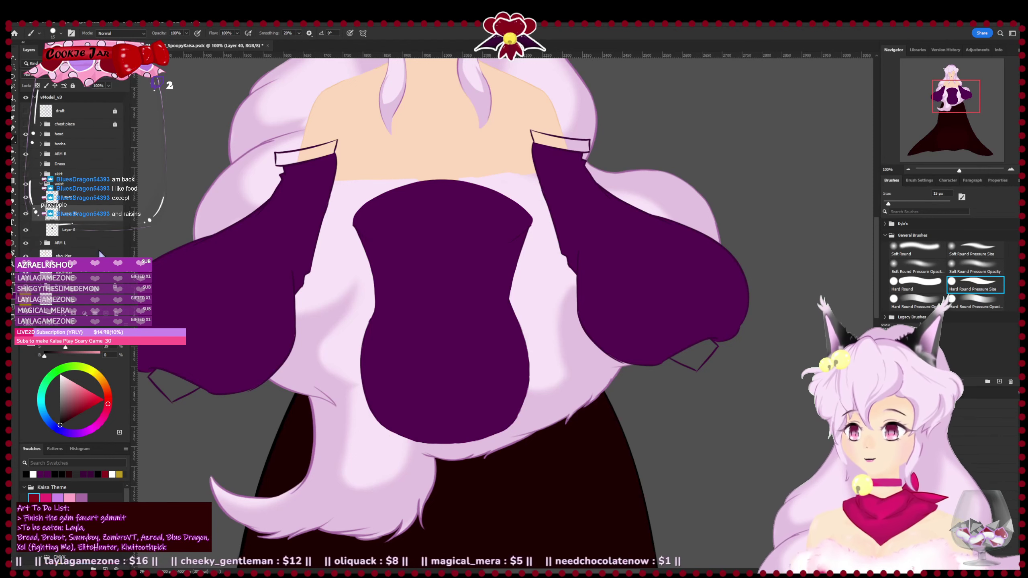
left_click(26, 187)
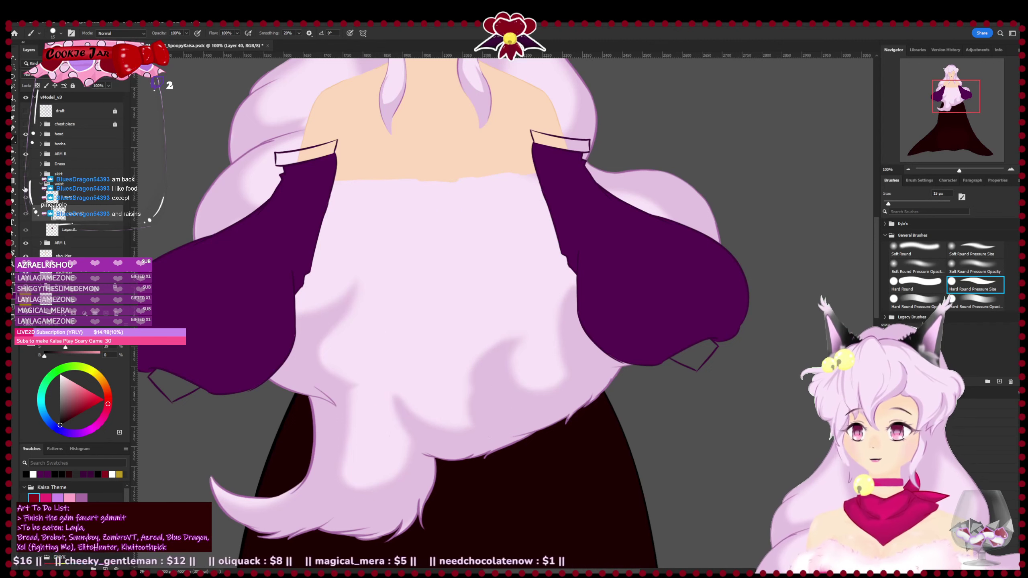
left_click(26, 186)
left_click(975, 267)
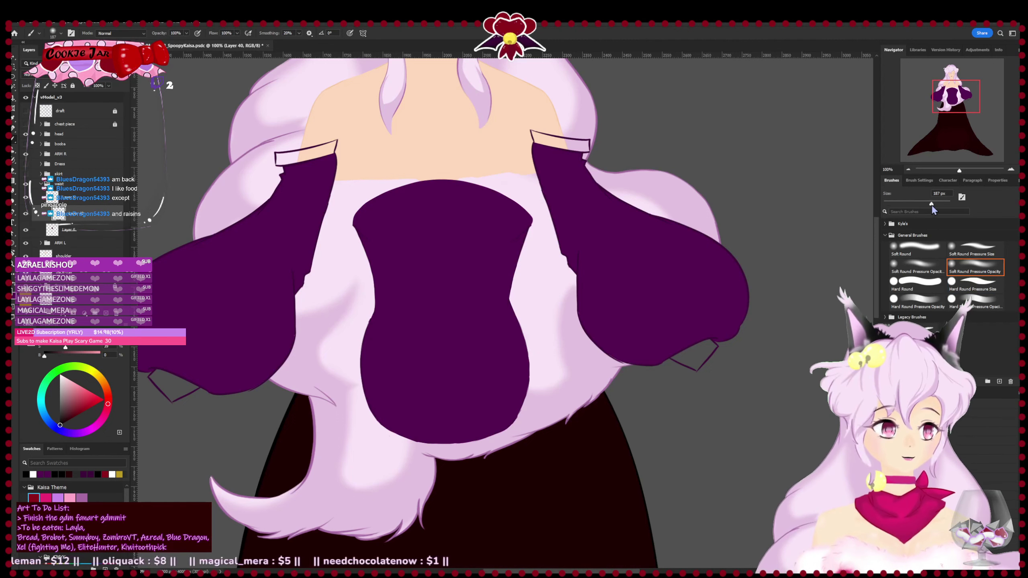
mouse_move(366, 194)
left_mouse_down()
mouse_move(390, 205)
mouse_move(379, 206)
mouse_move(402, 189)
mouse_move(471, 180)
mouse_move(512, 191)
mouse_move(382, 210)
left_mouse_up()
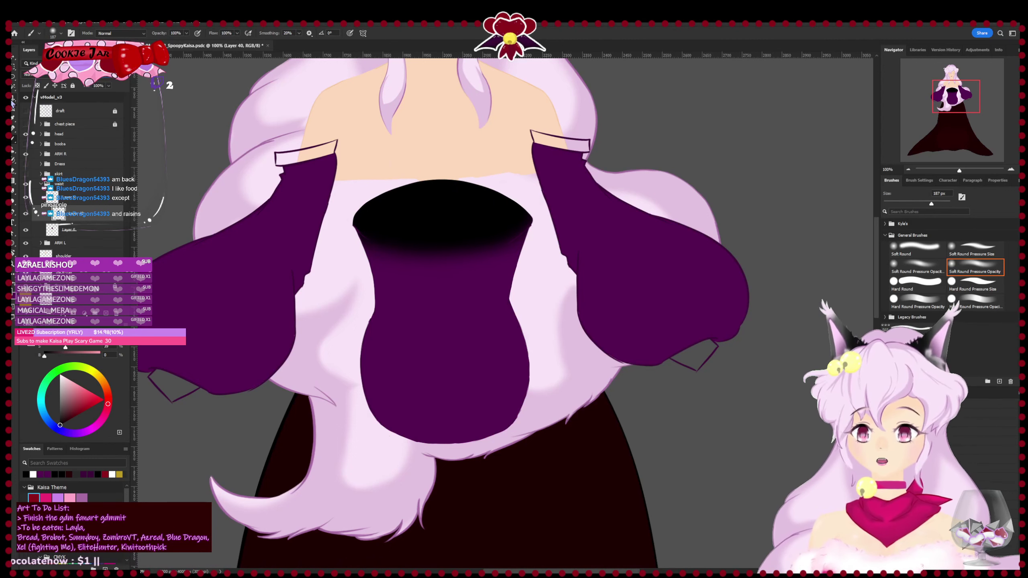
- Lower the opacity of the waist's black shadow layer, shade the sides and lower edge with the soft brush at 74 px, and save
key("ctrl+z")
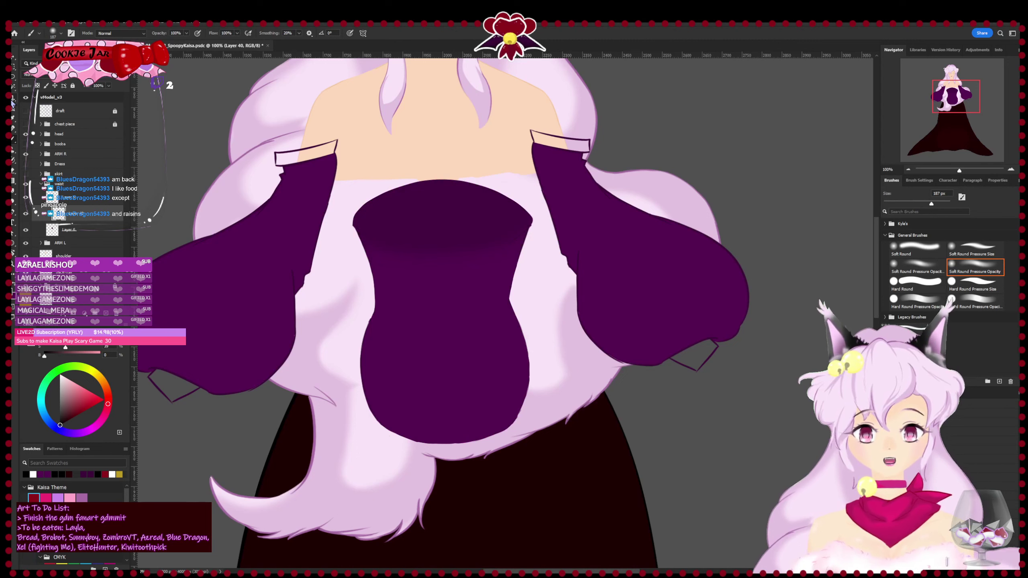
left_click(908, 204)
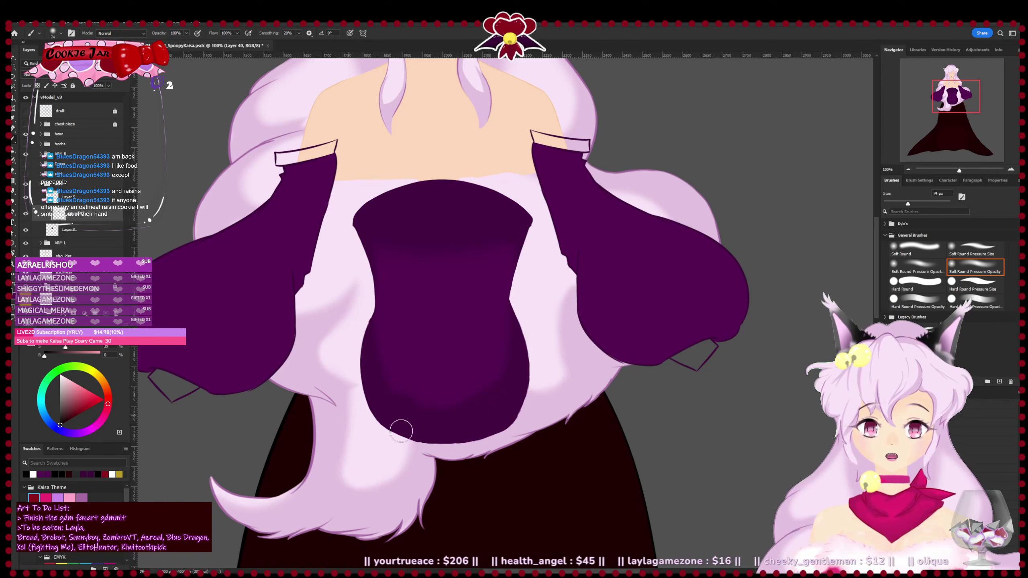
key("ctrl+s")
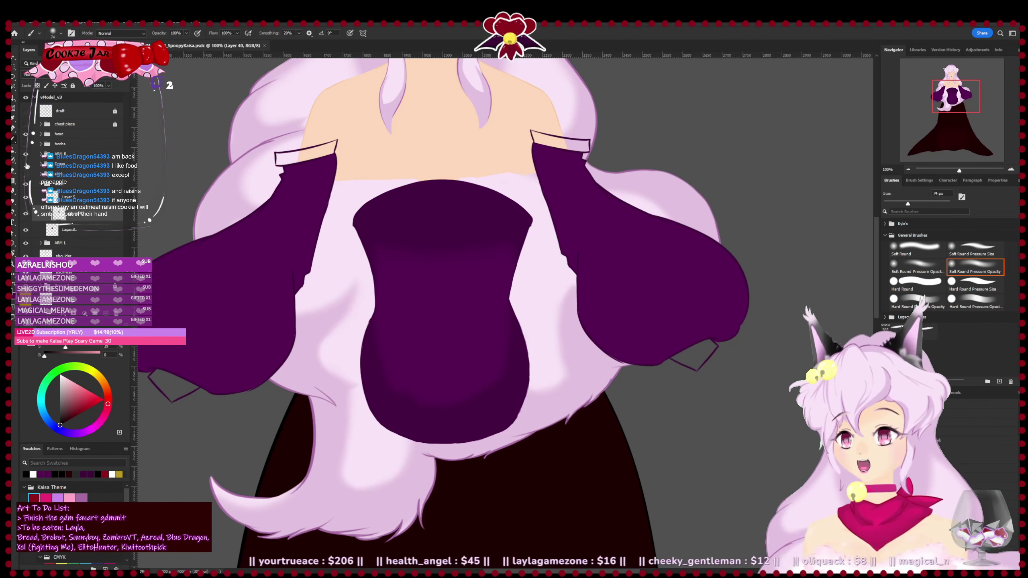
- Show the Dress group over the shaded waist piece and look through the layers it contains
left_click(25, 165)
left_click(25, 164)
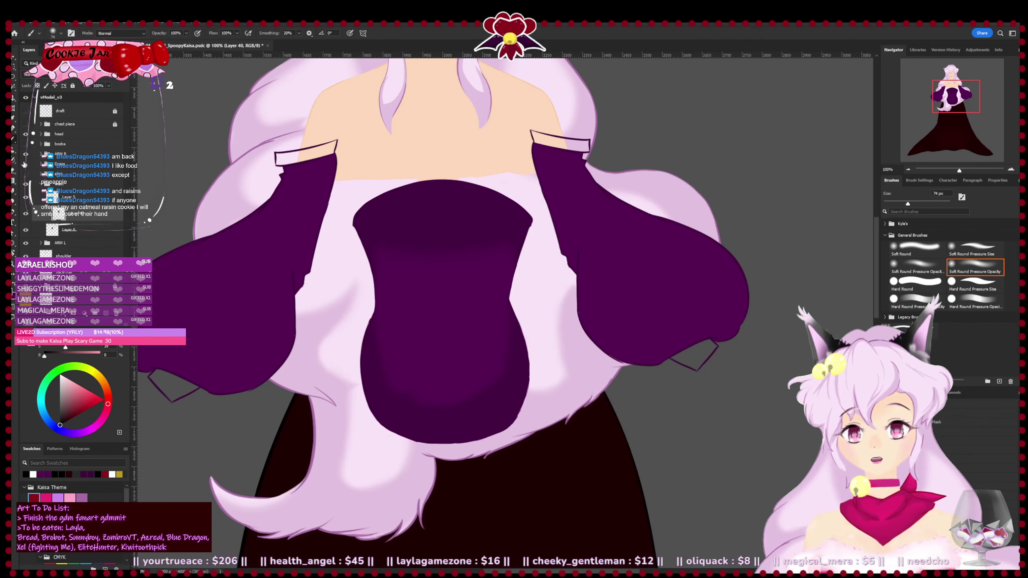
left_click(25, 165)
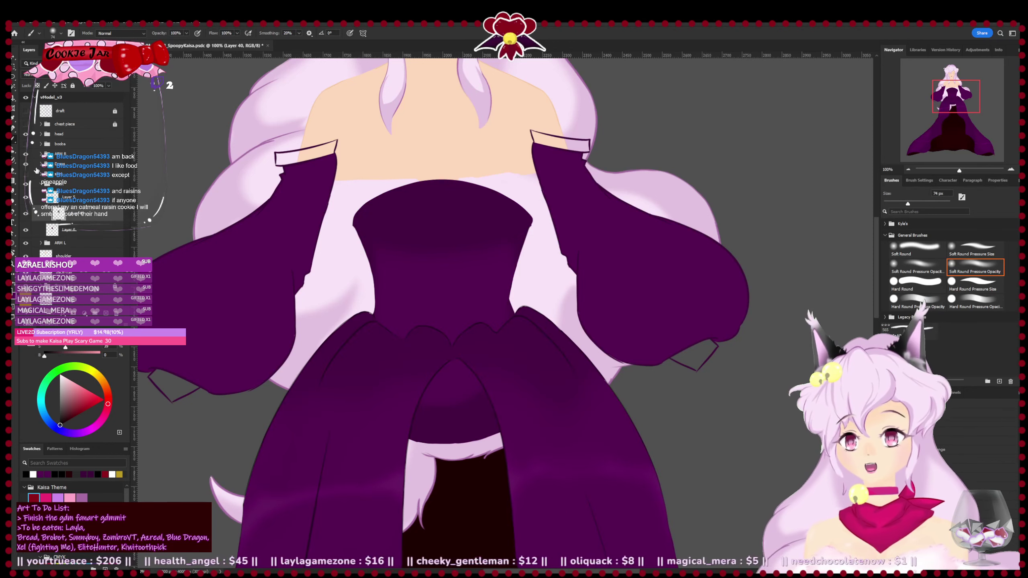
left_click(41, 165)
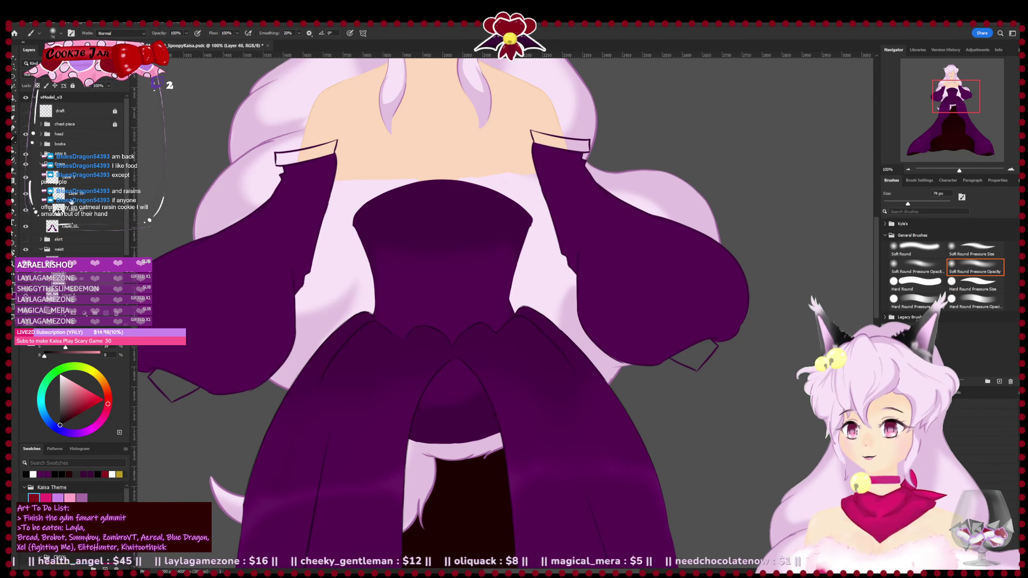
left_click(40, 165)
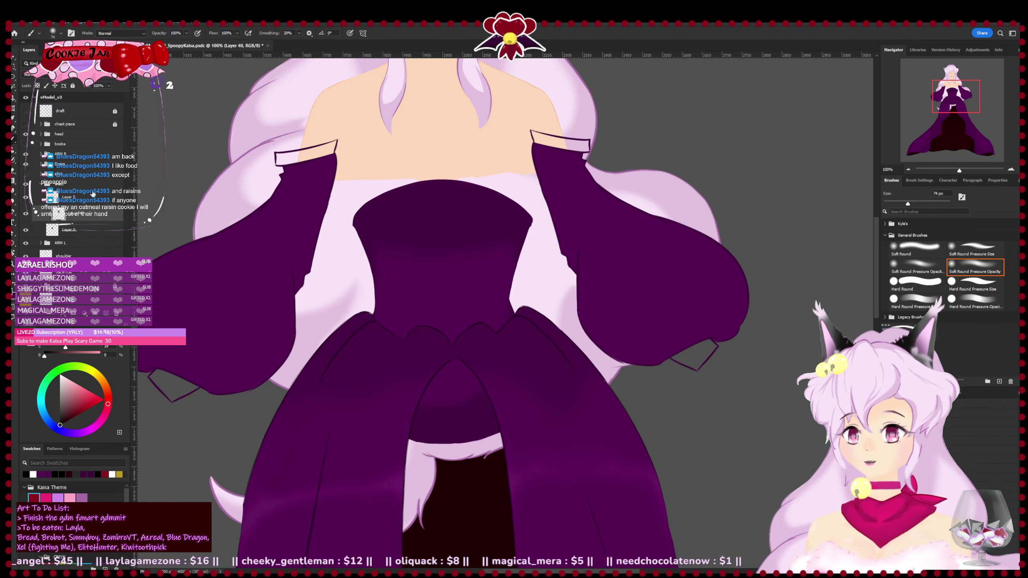
- Toggle the skirt group to check its overlap with the waist's Layer 6, then hide the Dress group
left_click(74, 233)
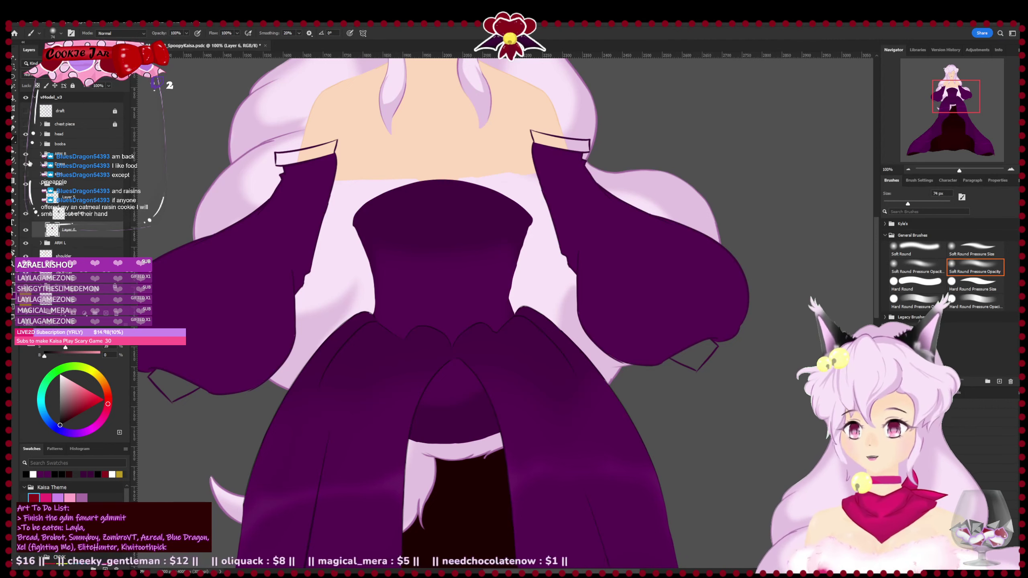
key("e")
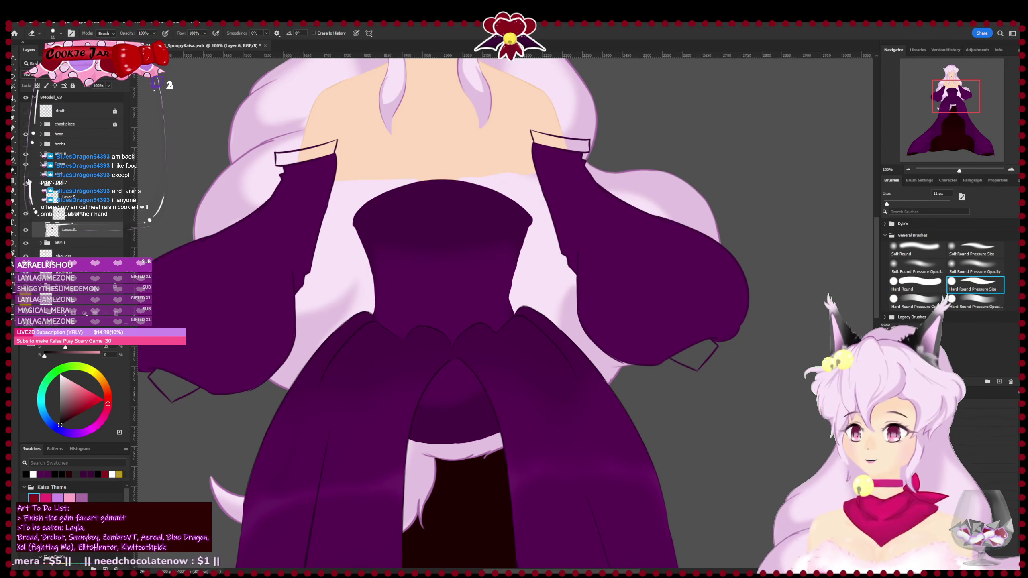
left_click(26, 175)
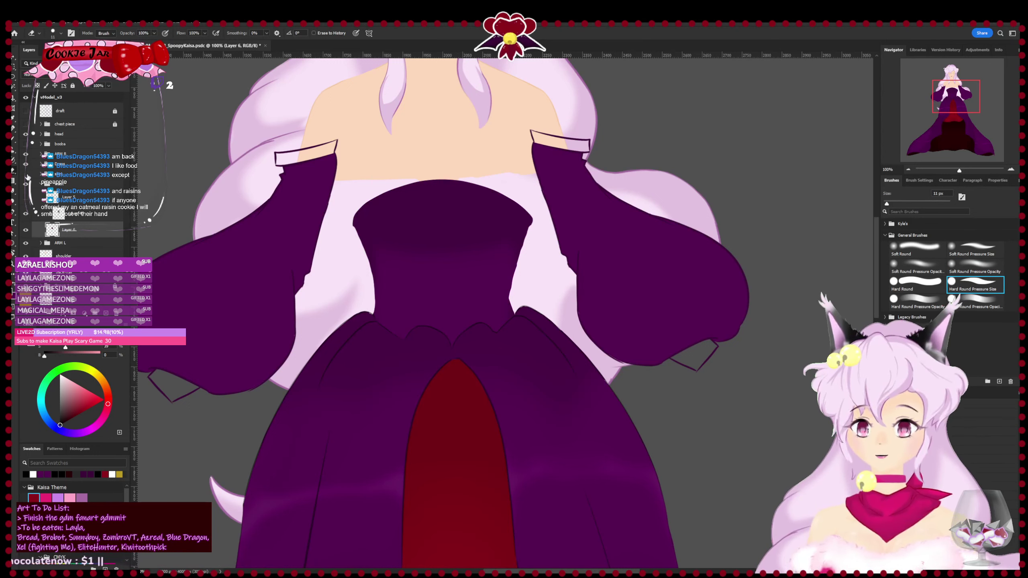
left_click(26, 175)
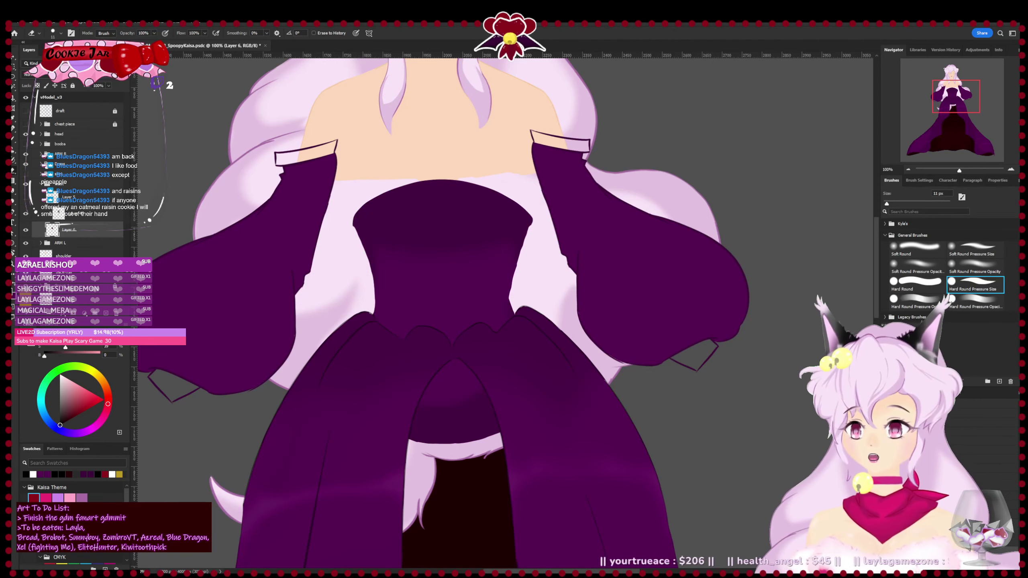
left_click(27, 166)
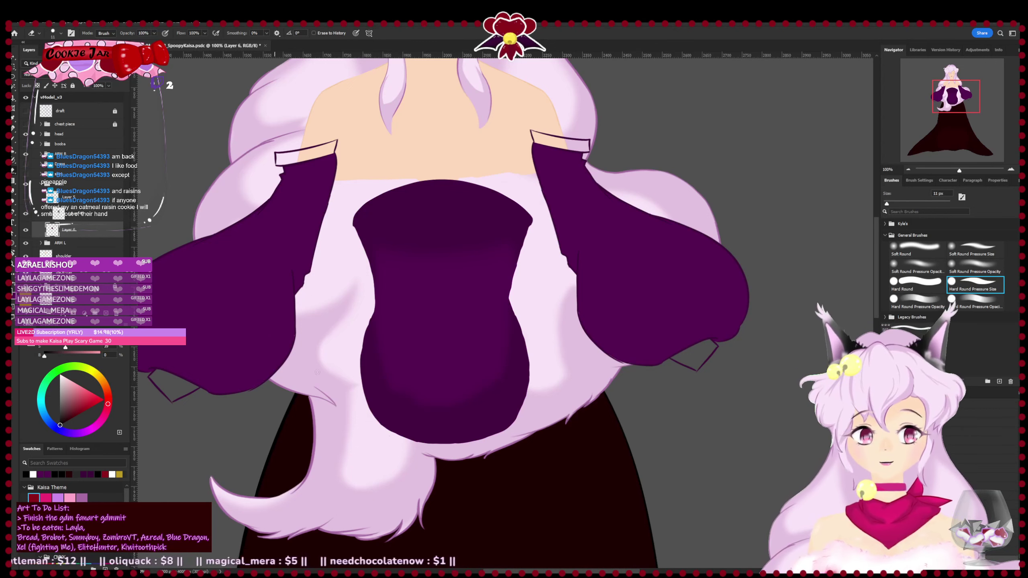
- Save the document and brush more soft shadow along the waist piece's lower edge on Layer 40
left_click_drag(454, 394, 515, 414)
key("ctrl+s")
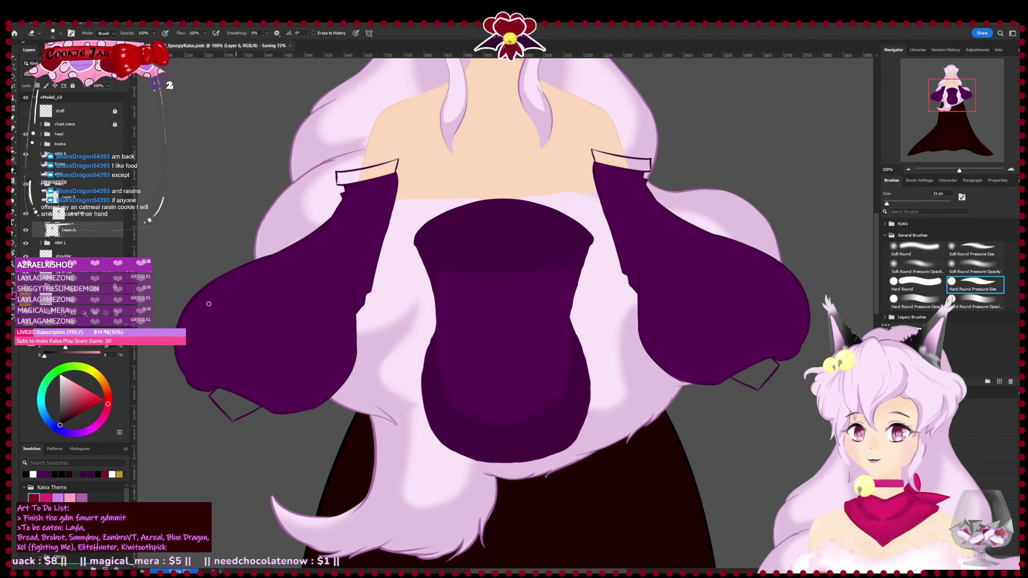
left_click(105, 218)
key("b")
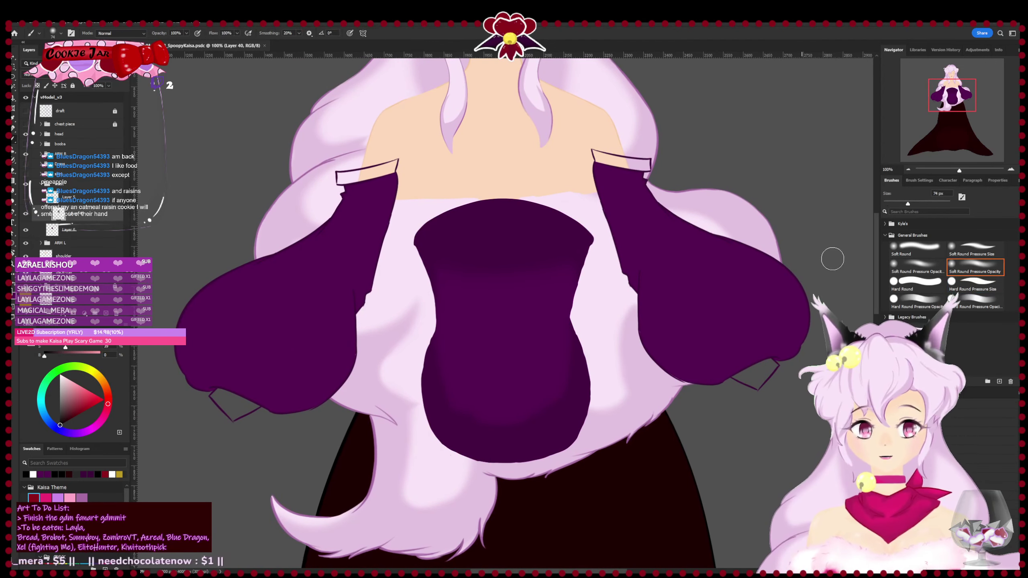
mouse_move(512, 414)
left_mouse_down()
mouse_move(454, 430)
mouse_move(437, 406)
mouse_move(471, 433)
left_mouse_up()
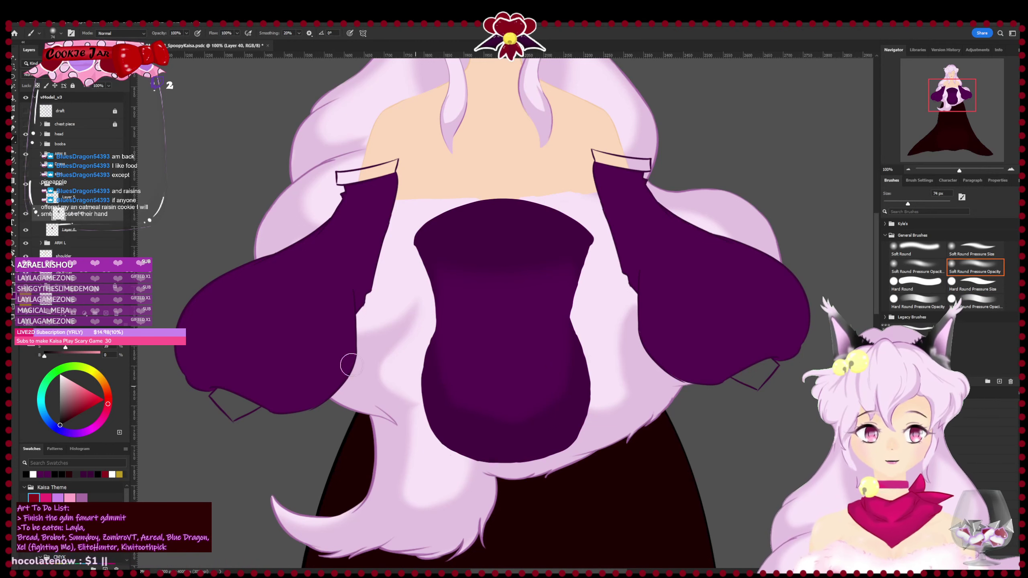
- Show the bust group, build up the soft shading around the waist piece's lower curve, and save
left_click(26, 144)
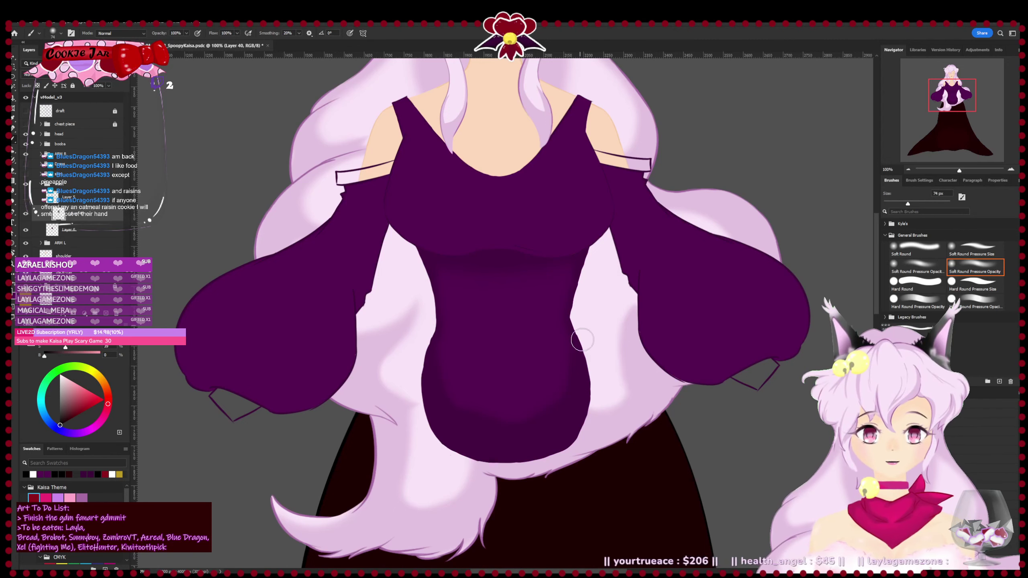
left_click_drag(495, 379, 473, 436)
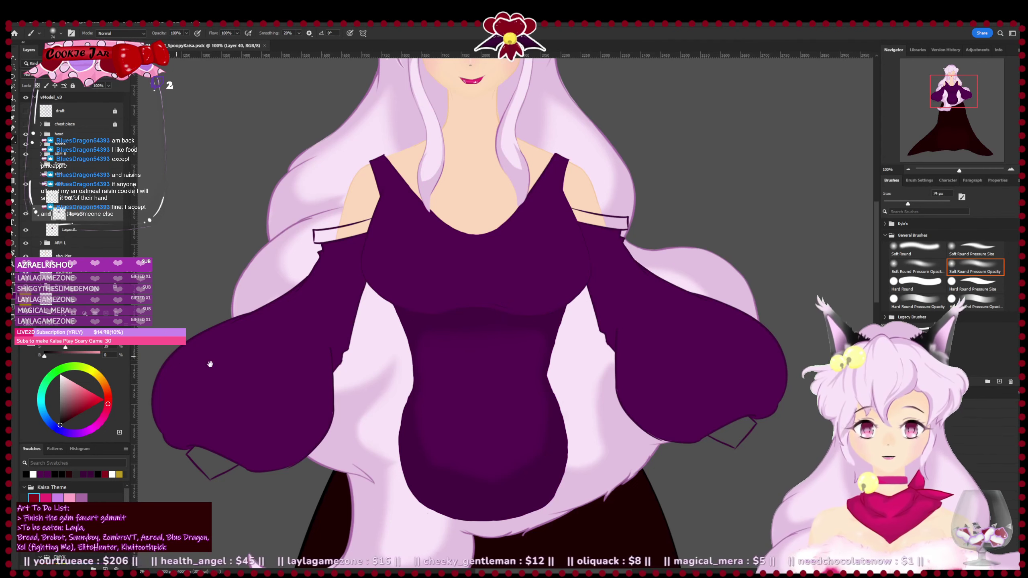
scroll(211, 360, "down", 1)
left_click_drag(411, 433, 486, 458)
left_click_drag(552, 418, 505, 459)
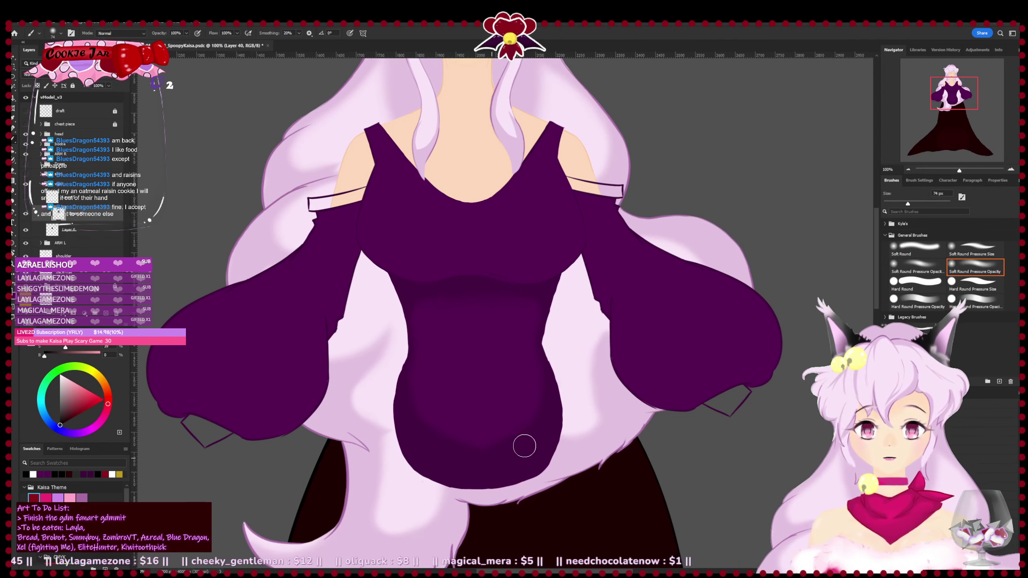
key("ctrl+s")
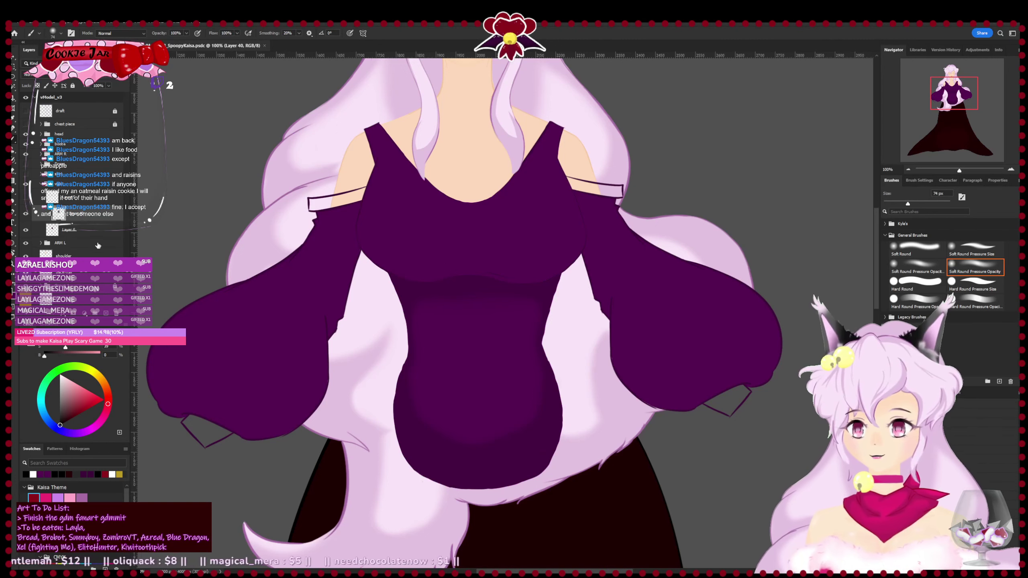
- Add a clipped layer above the waist's Layer 6, paint a soft white oval highlight mid-waist, and set the layer's opacity to 20%
left_click(87, 230)
left_click(106, 313)
key("x")
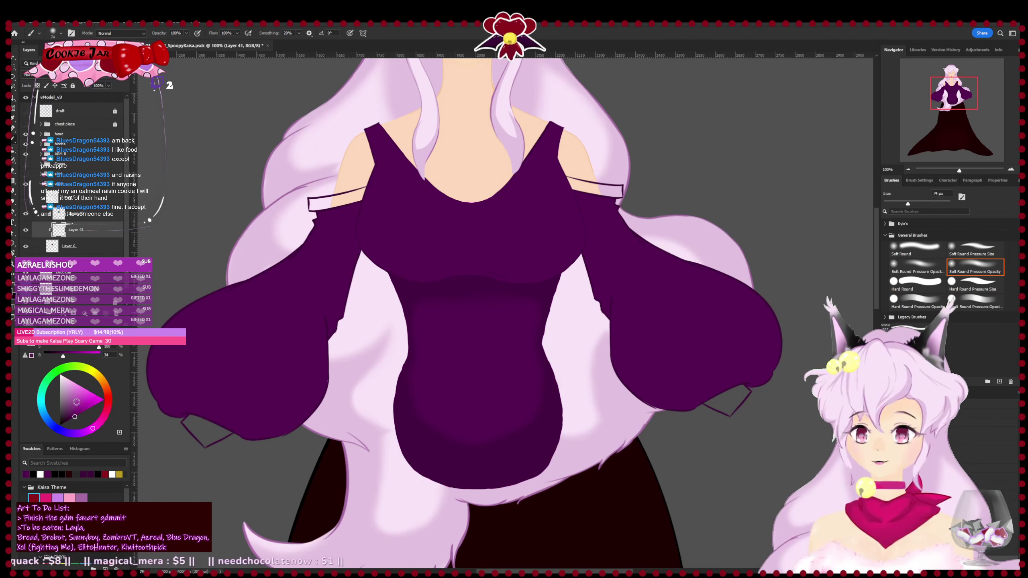
left_click(60, 375)
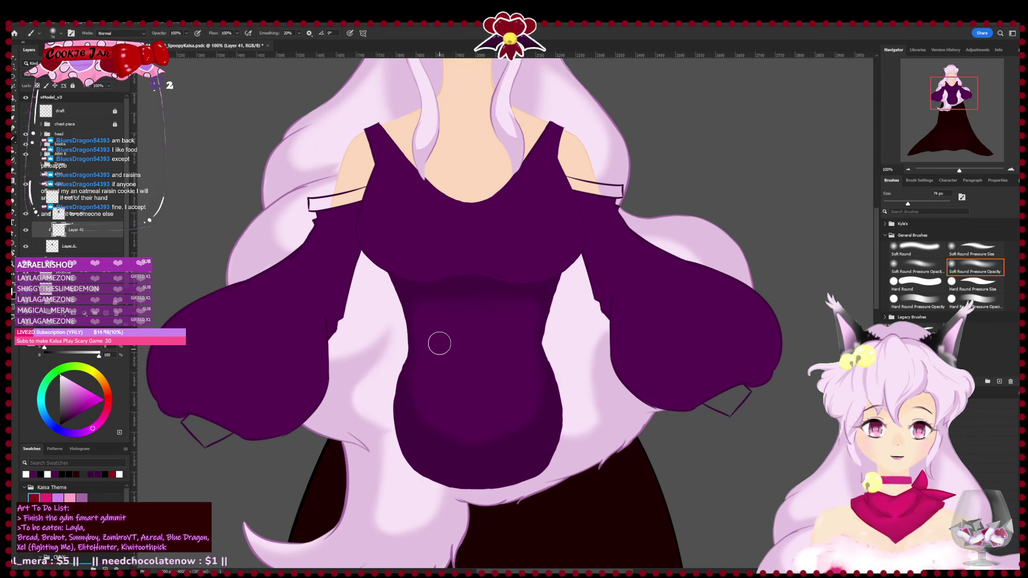
mouse_move(436, 345)
left_mouse_down()
mouse_move(460, 340)
mouse_move(524, 356)
left_mouse_up()
key("ctrl+z")
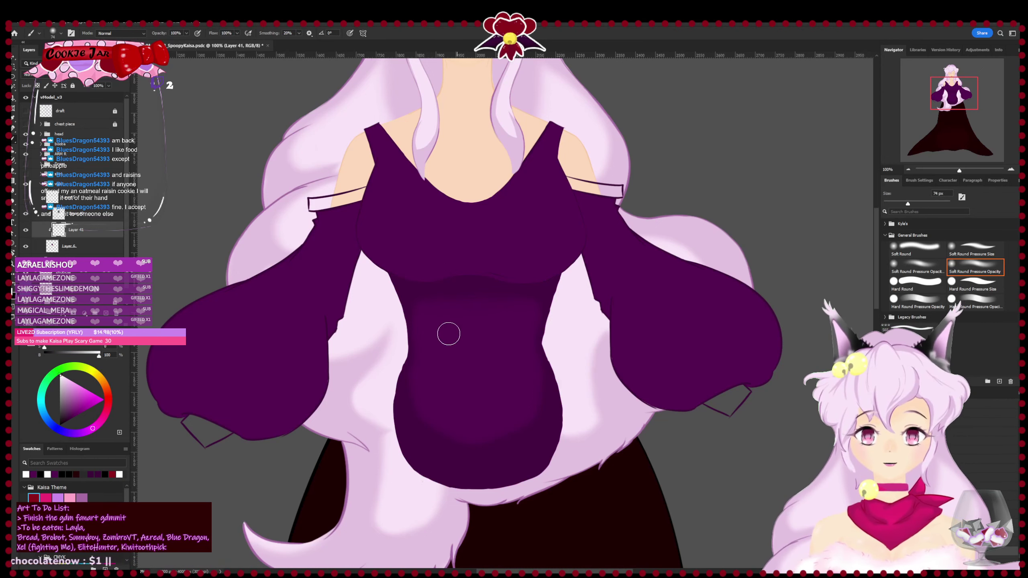
mouse_move(487, 325)
left_mouse_down()
mouse_move(444, 331)
mouse_move(455, 322)
mouse_move(503, 325)
mouse_move(503, 335)
mouse_move(469, 332)
left_mouse_up()
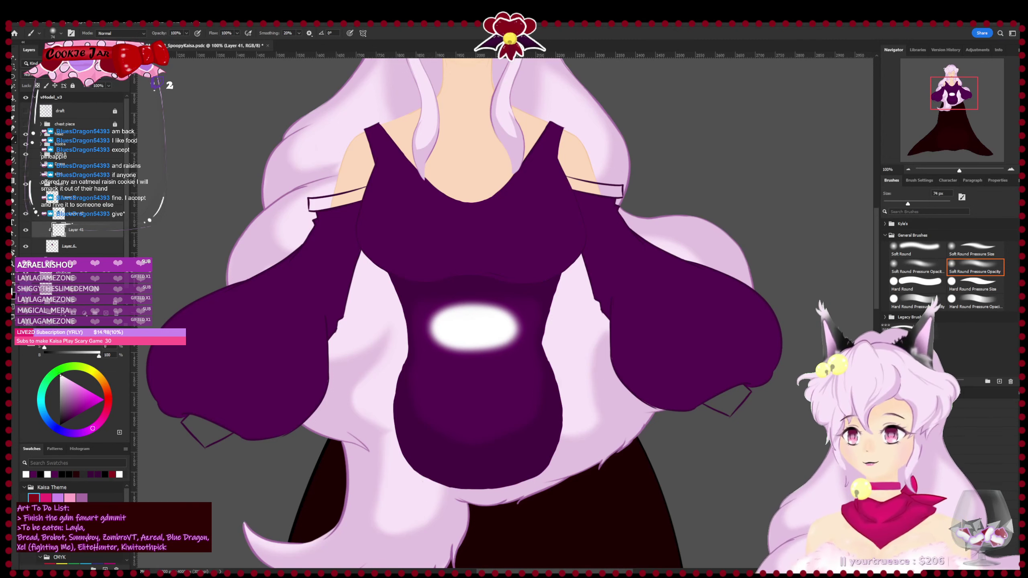
type("20")
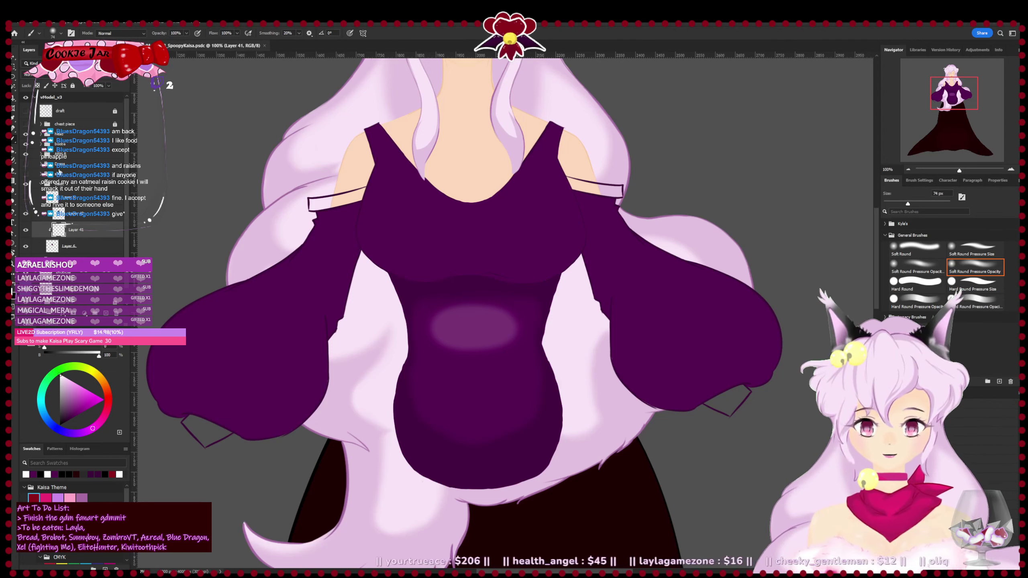
- Toggle the chest piece group's visibility to check how it covers the waist highlight
left_click(25, 124)
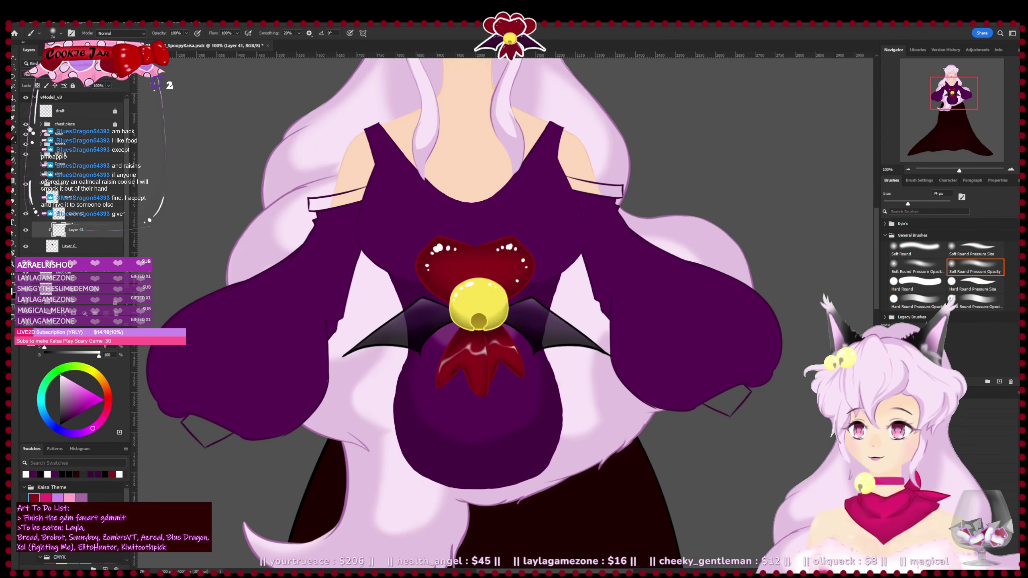
left_click(26, 125)
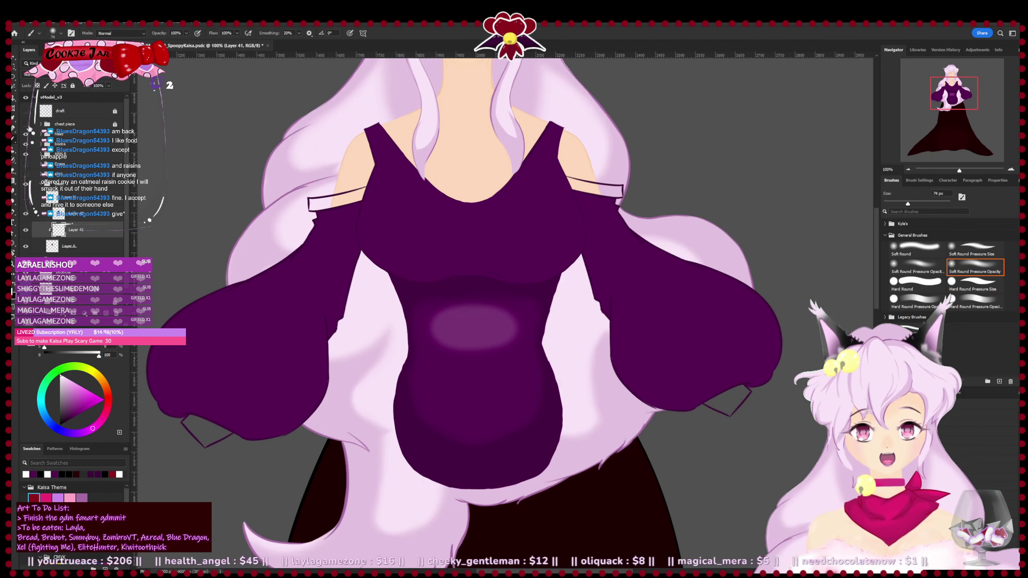
left_click(26, 125)
left_click(26, 125)
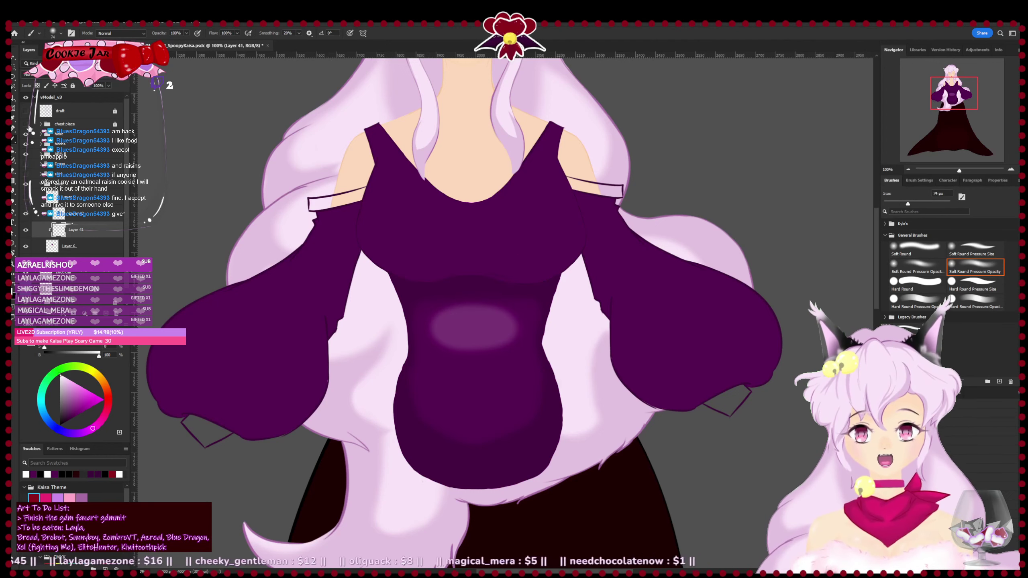
- Examine the waist highlight and shading on the whole figure and close up
scroll(30, 129, "down", 1)
key("ctrl+minus")
key("ctrl+minus")
key("ctrl+minus")
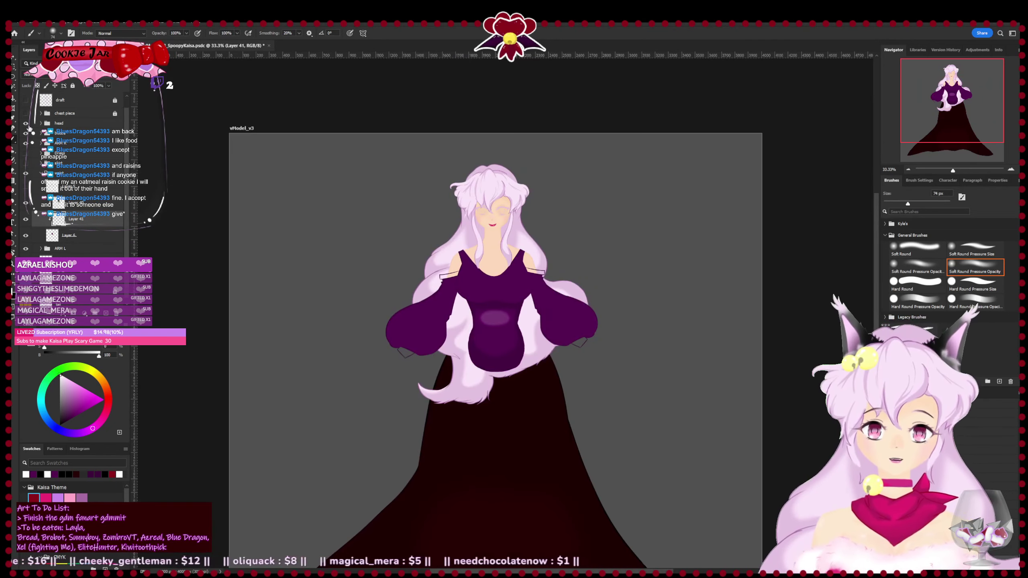
key("ctrl+plus")
key("ctrl+plus")
key("ctrl+plus")
key("ctrl+plus")
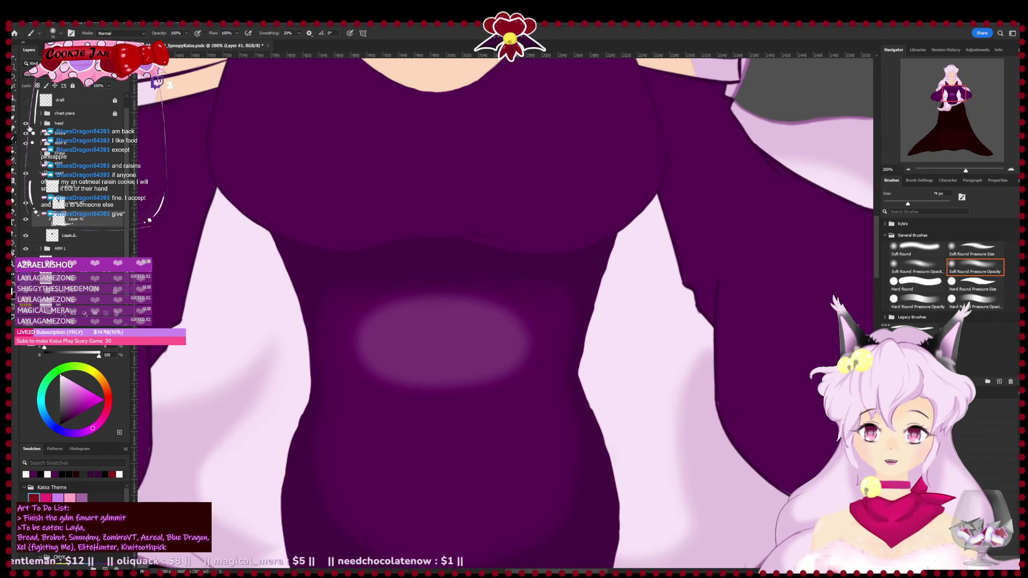
key("ctrl+minus")
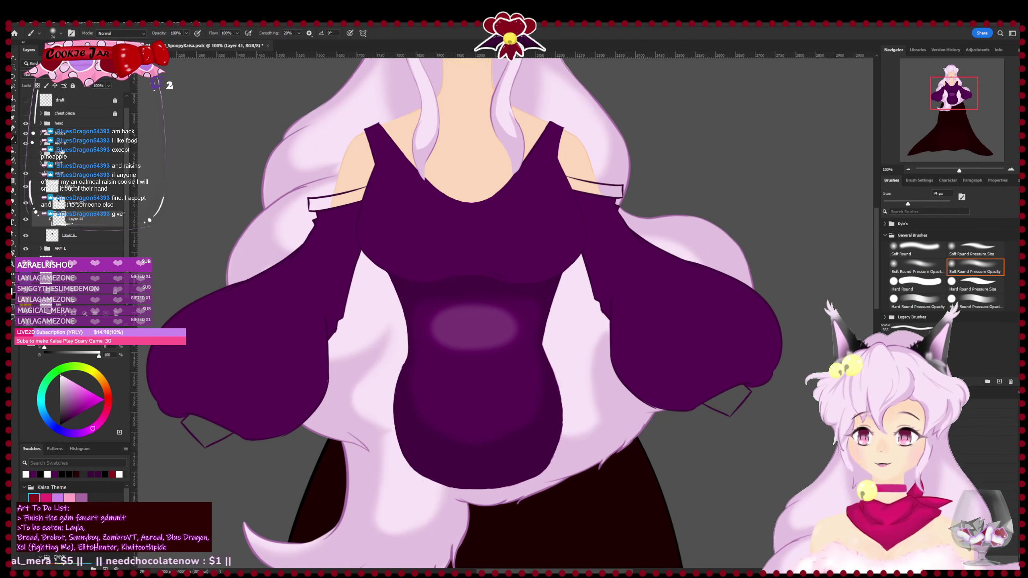
- Show the Dress and chest piece groups and review the outfit on the figure at 50% zoom
left_click(26, 154)
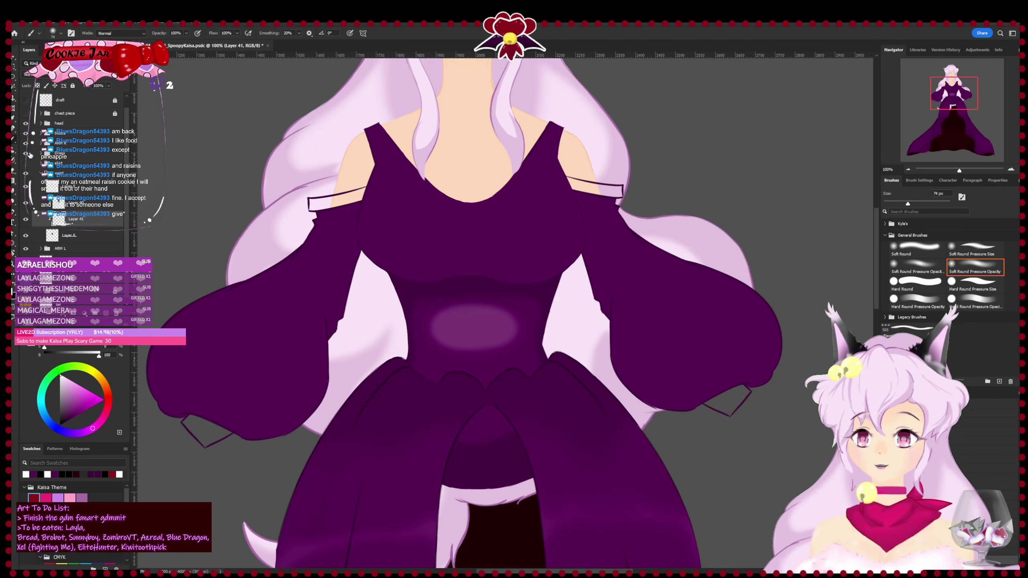
left_click(26, 114)
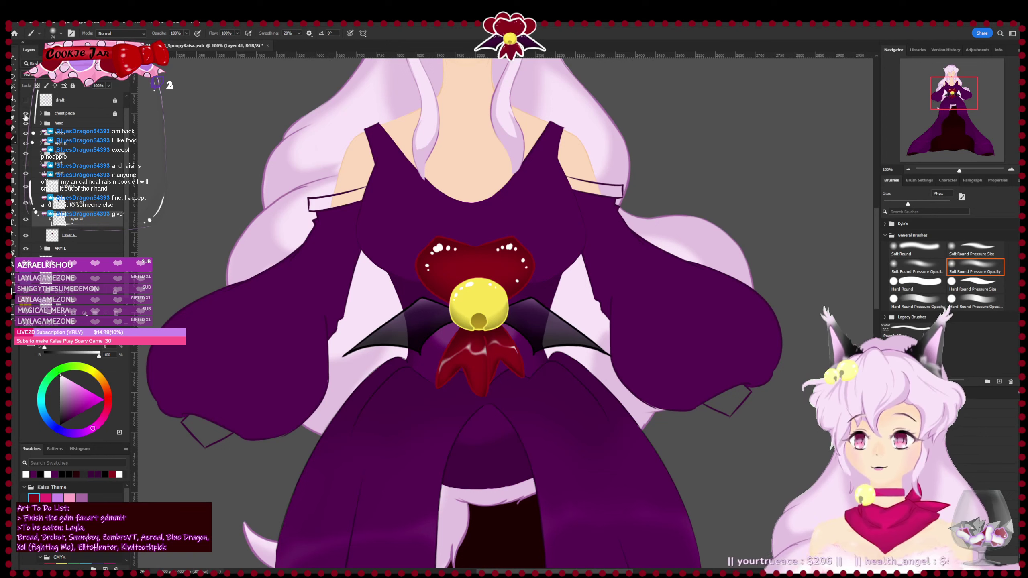
left_click(25, 114)
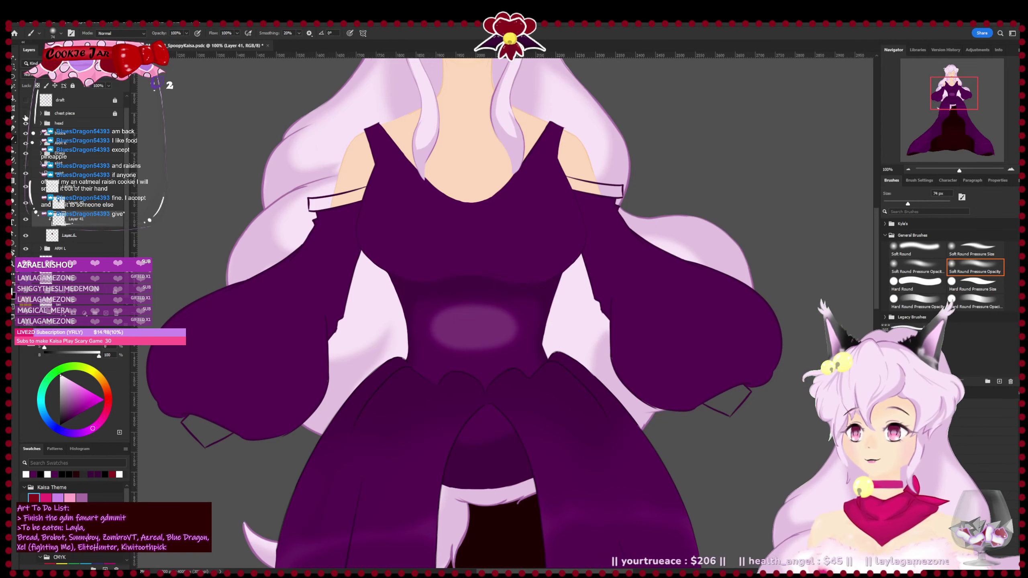
left_click(26, 114)
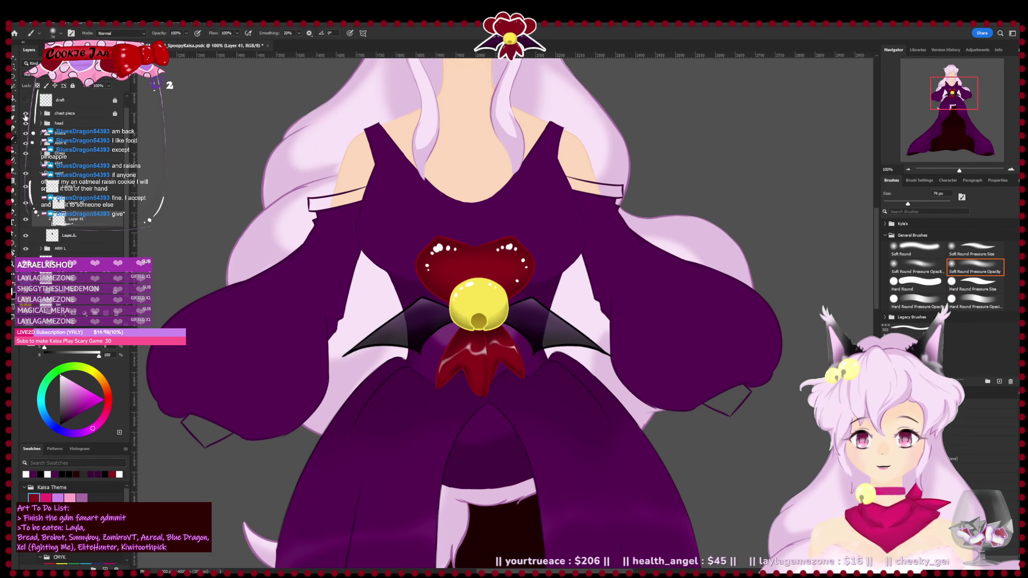
key("ctrl+minus")
key("ctrl+minus")
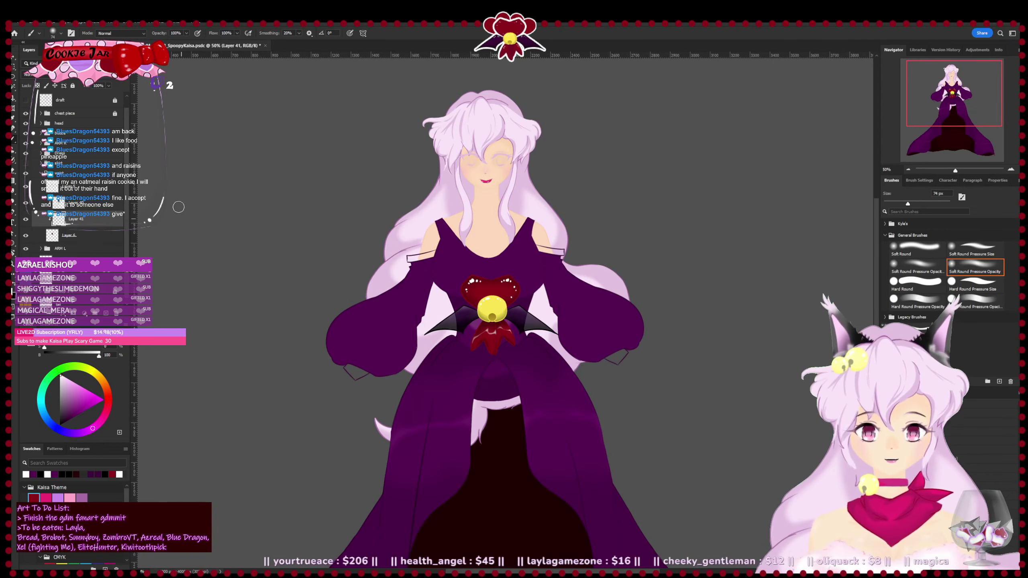
- Move the chest piece group about 36 px straight down with Free Transform
left_click(99, 118)
key("ctrl+t")
key("shift+Down")
key("shift+Down")
key("shift+Down")
key("Down")
key("Down")
key("Down")
key("Down")
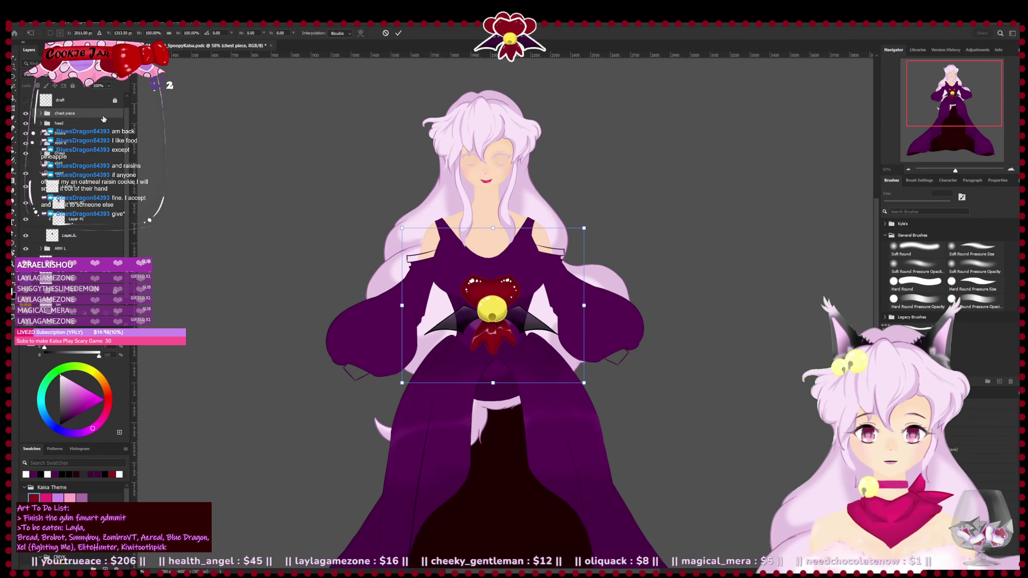
key("Down")
key("Down")
key("Down")
key("Down")
key("Down")
key("Down")
key("Down")
key("Down")
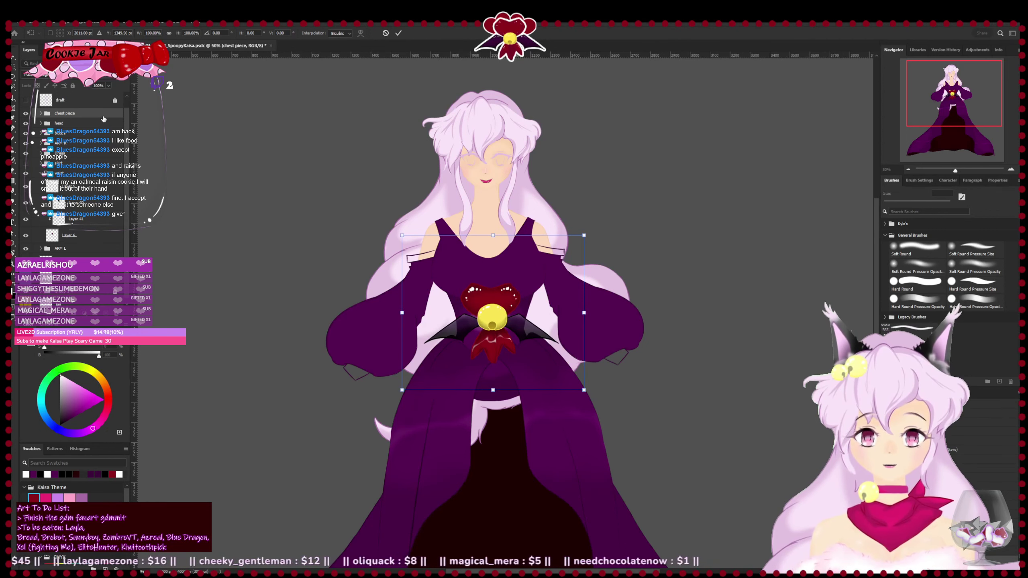
key("Return")
key("b")
- Examine the chest piece's placement on the whole figure and close up, toggling the head group's visibility off and on
key("ctrl+minus")
key("ctrl+minus")
key("ctrl+minus")
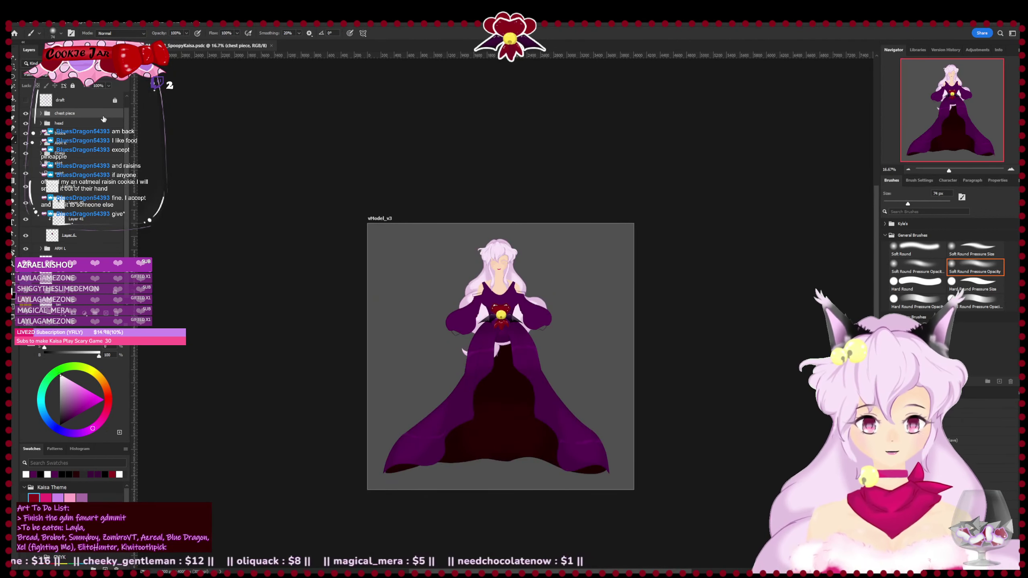
key("ctrl+plus")
key("ctrl+plus")
key("ctrl+plus")
key("ctrl+plus")
key("ctrl+plus")
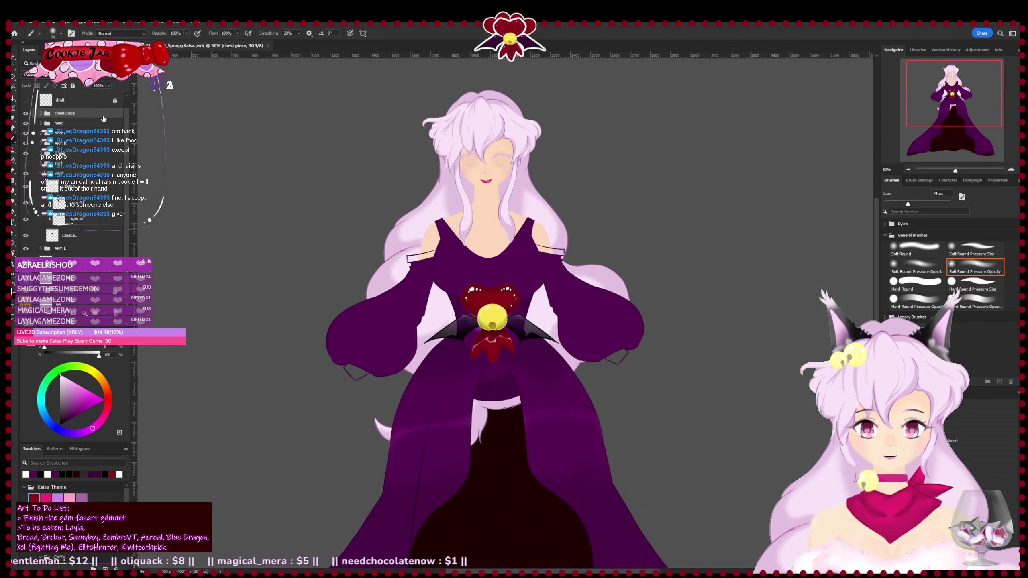
left_click(26, 123)
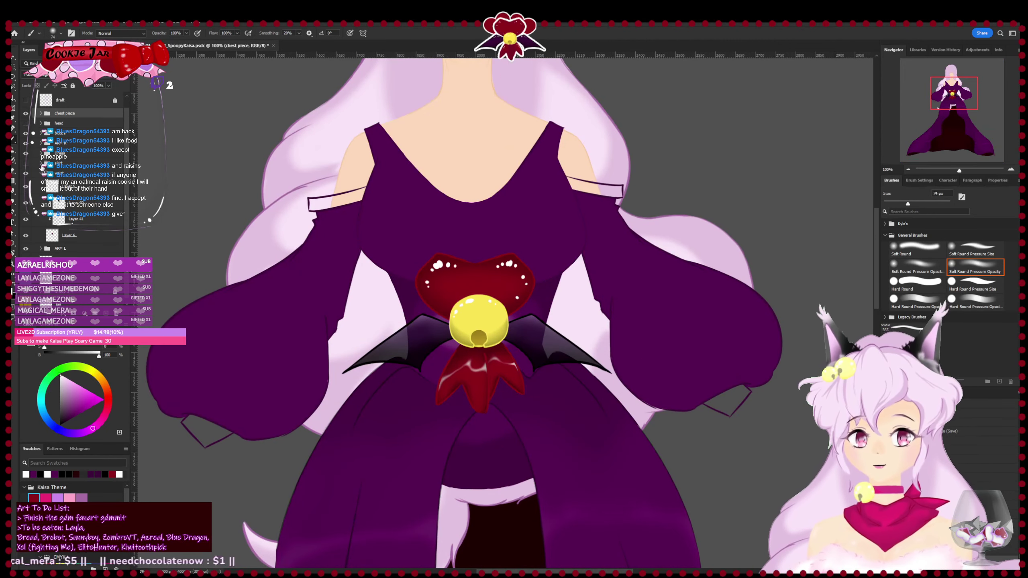
left_click(26, 123)
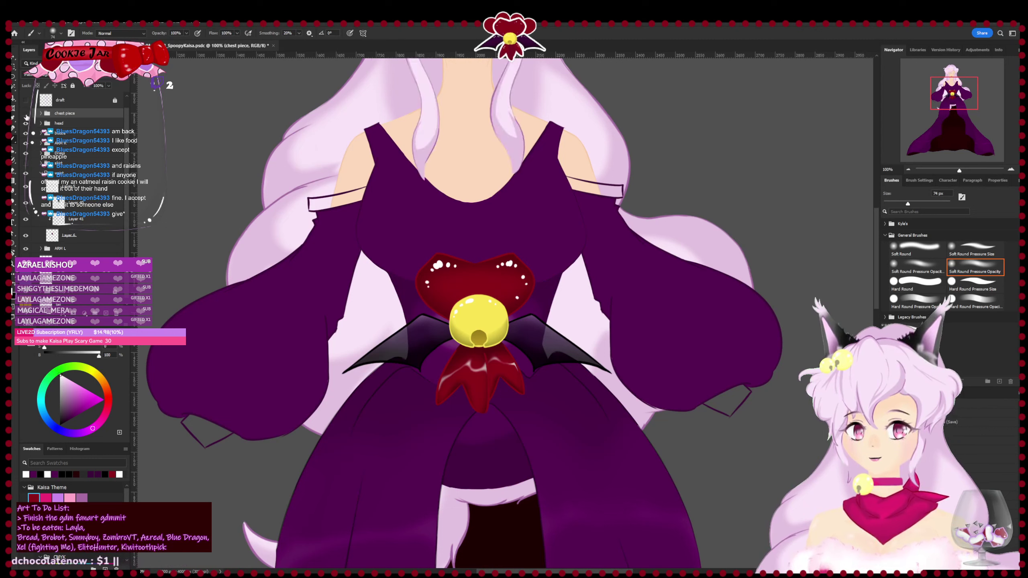
- Hide the chest piece group, extend the soft white highlight on Layer 41 across the full waist width, and save
left_click(26, 114)
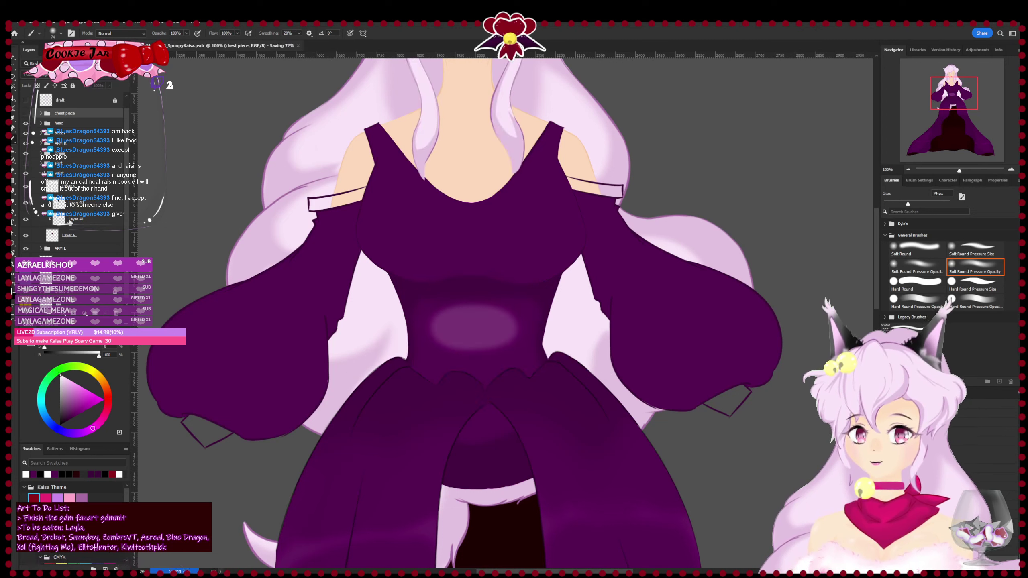
left_click(81, 221)
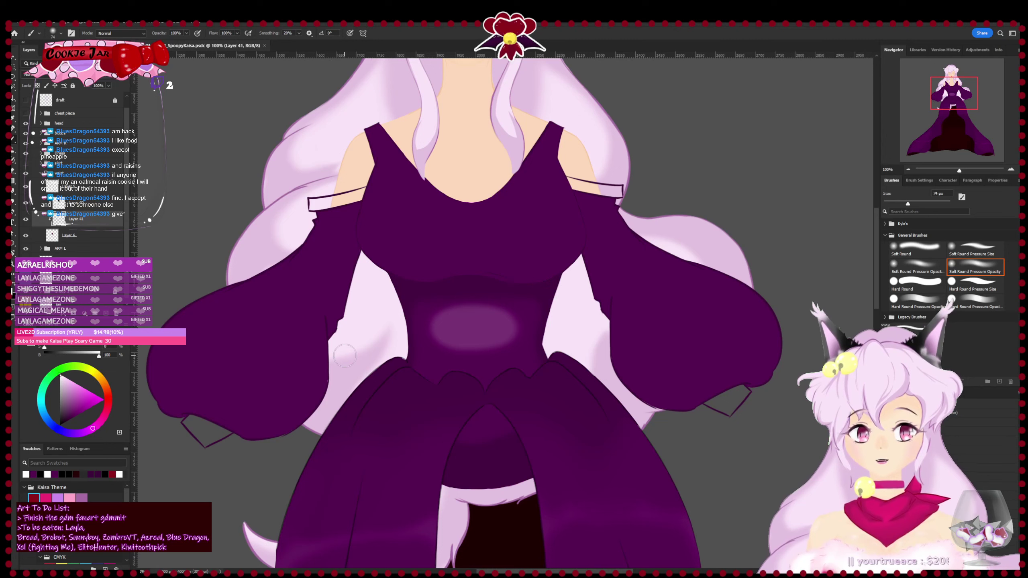
mouse_move(418, 323)
left_mouse_down()
mouse_move(440, 339)
mouse_move(503, 333)
mouse_move(522, 344)
mouse_move(537, 332)
mouse_move(501, 347)
left_mouse_up()
key("ctrl+z")
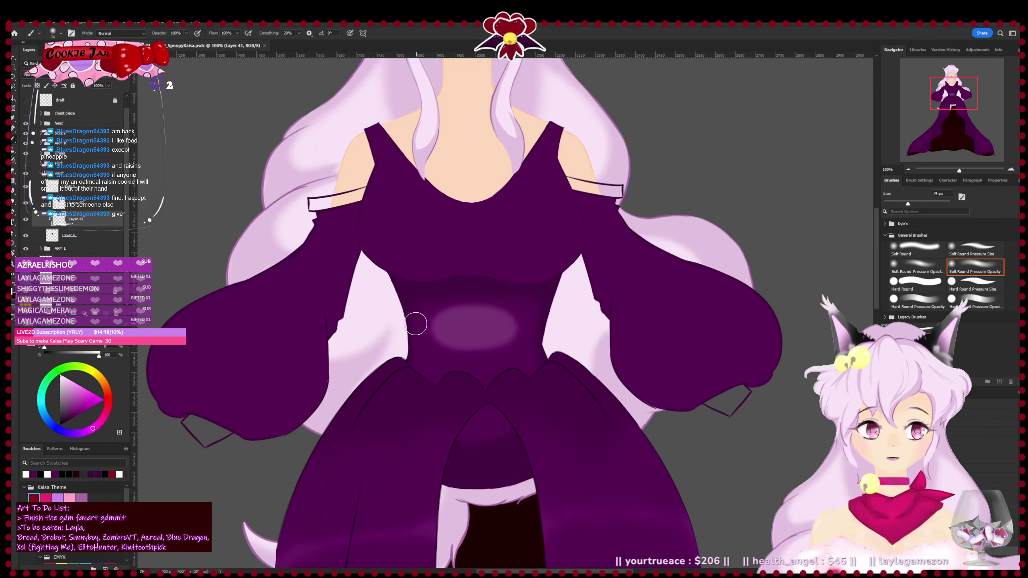
left_click_drag(415, 324, 580, 324)
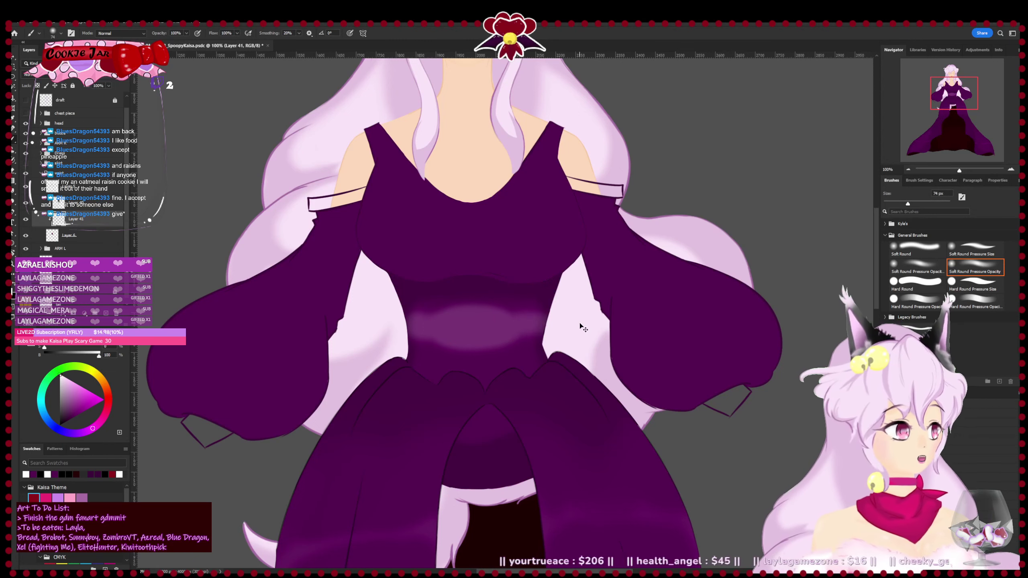
key("ctrl+s")
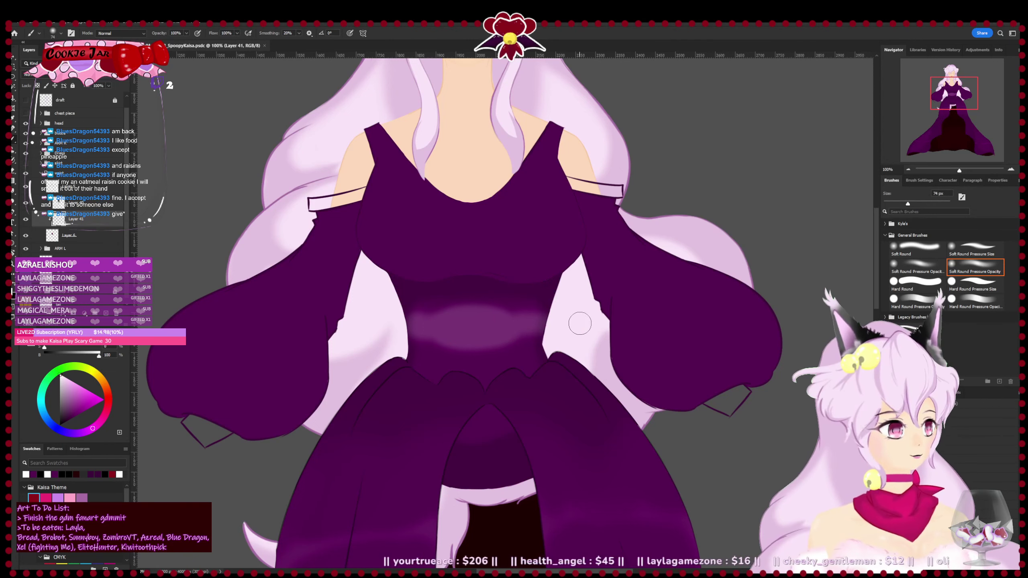
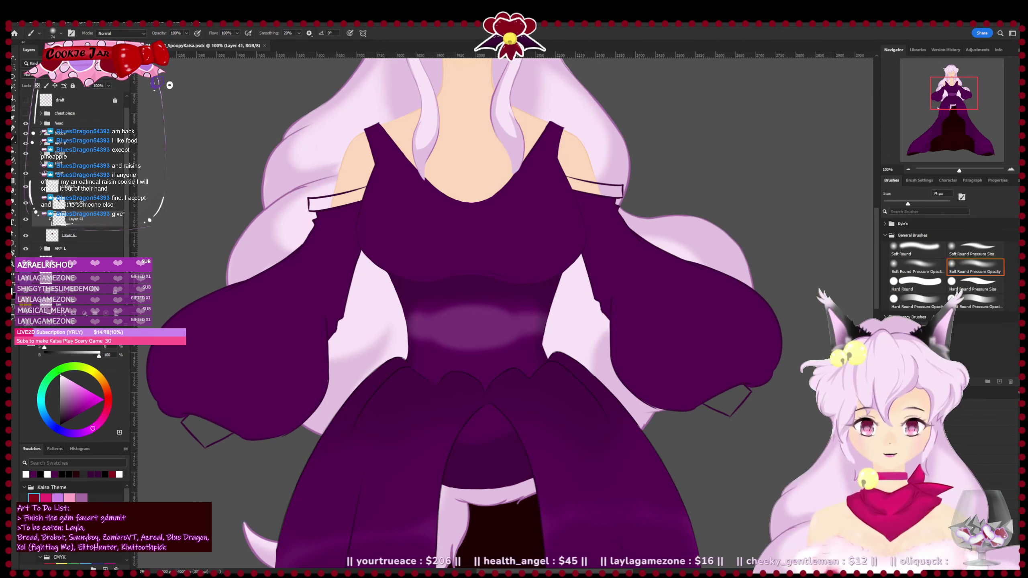
- Erase the outer edges of the waist highlight with a Soft Round Pressure Opacity eraser about 190 px wide to leave a small central glow, and save
key("e")
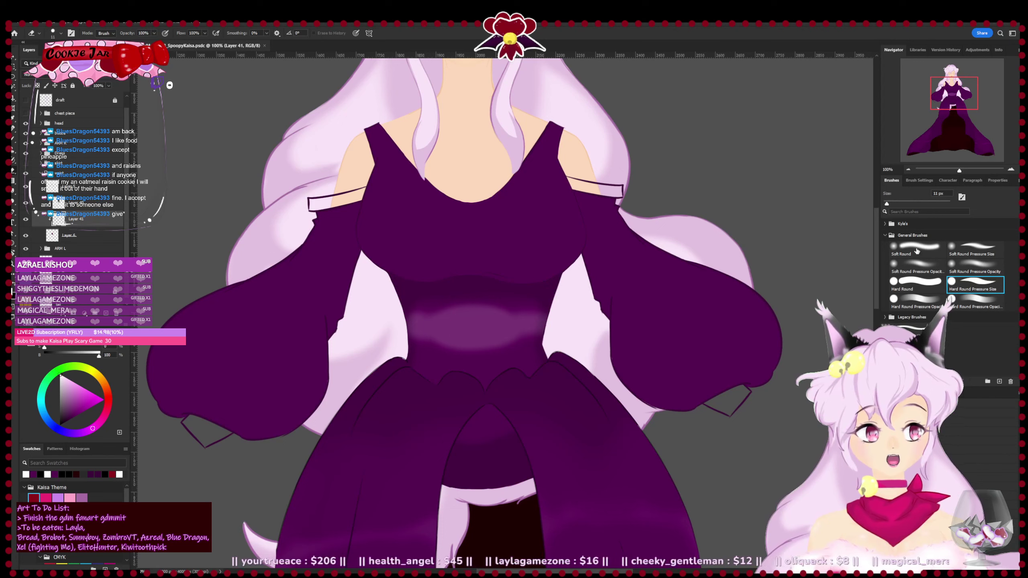
left_click(972, 266)
left_click_drag(907, 205, 932, 203)
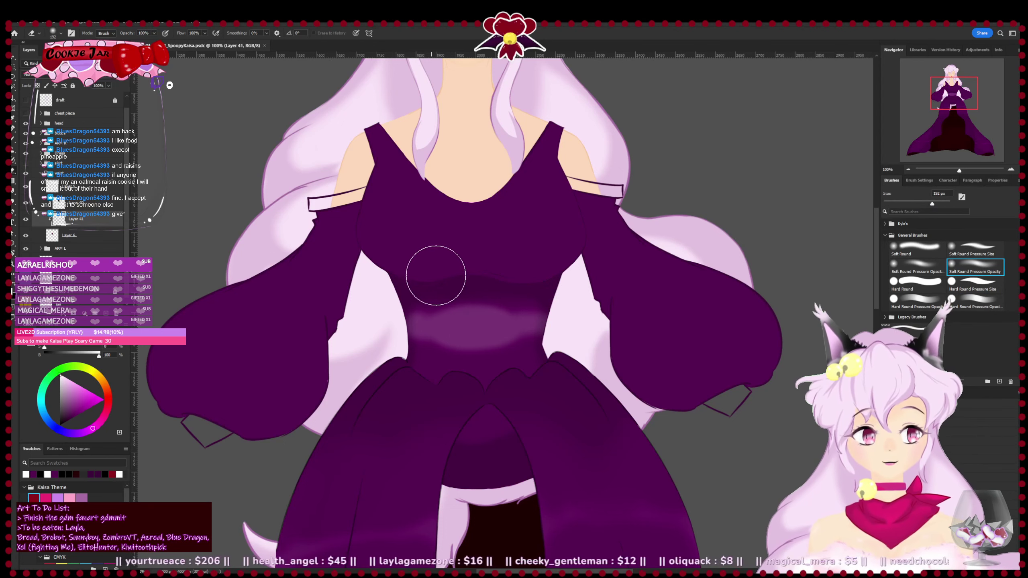
mouse_move(436, 276)
left_mouse_down()
mouse_move(417, 277)
mouse_move(538, 279)
left_mouse_up()
mouse_move(404, 383)
left_mouse_down()
mouse_move(518, 379)
mouse_move(394, 376)
mouse_move(415, 374)
mouse_move(413, 364)
mouse_move(459, 378)
mouse_move(546, 363)
left_mouse_up()
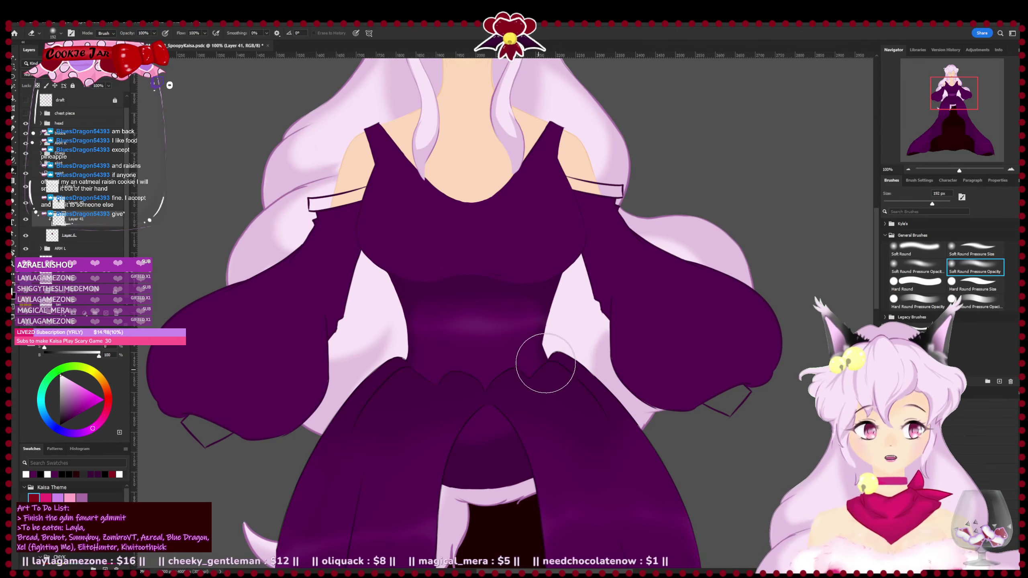
mouse_move(415, 362)
left_mouse_down()
mouse_move(388, 326)
mouse_move(415, 353)
left_mouse_up()
left_click_drag(551, 327, 567, 352)
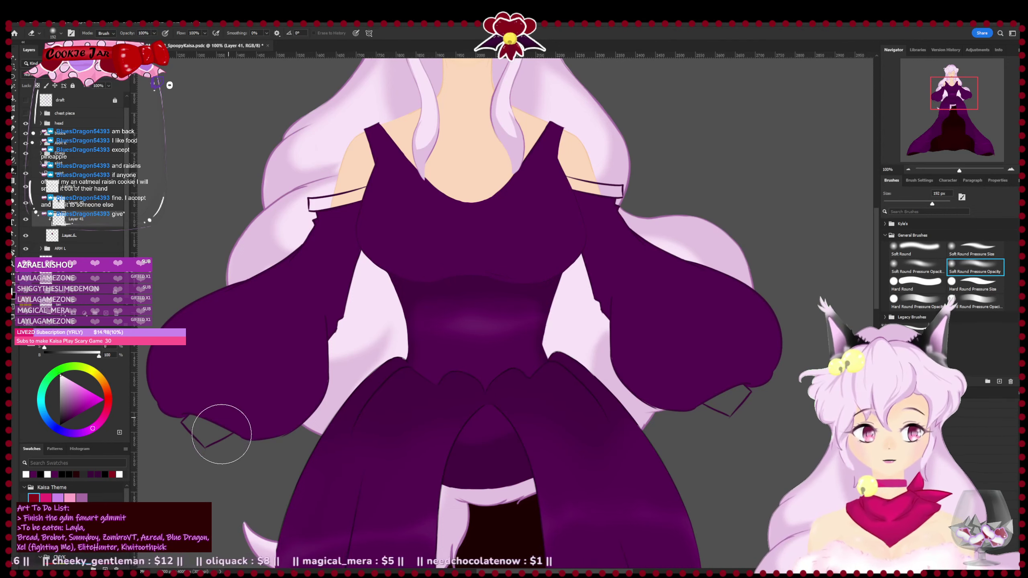
key("ctrl+s")
key("b")
key("e")
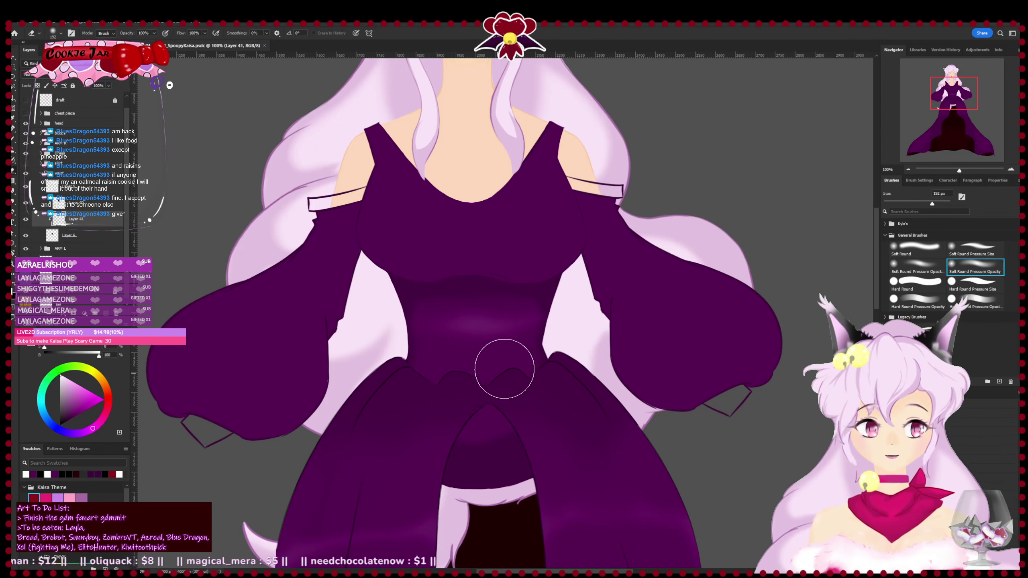
mouse_move(504, 369)
left_mouse_down()
mouse_move(523, 368)
mouse_move(527, 281)
mouse_move(617, 346)
mouse_move(453, 273)
left_mouse_up()
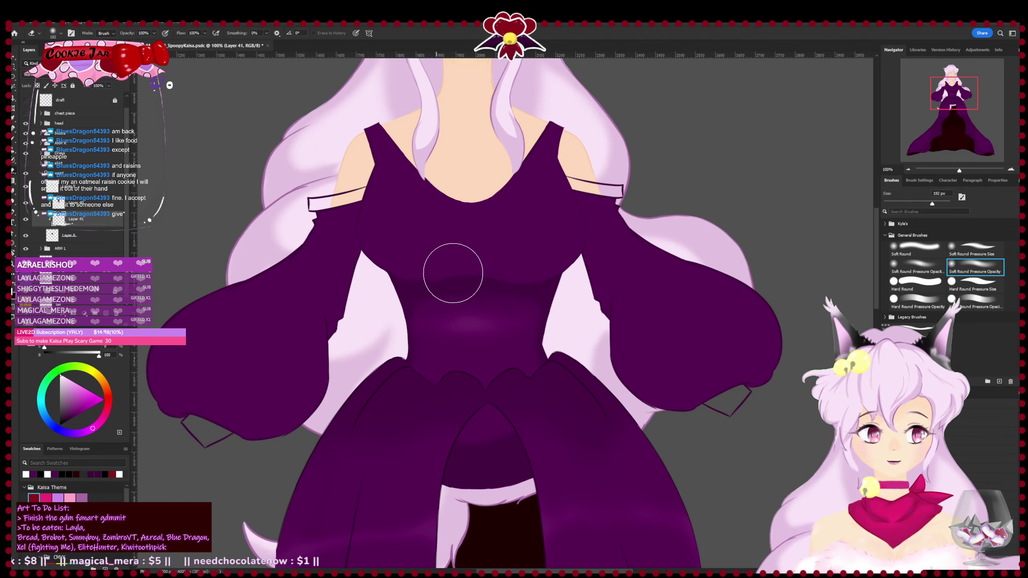
key("ctrl+s")
- On the waist's Layer 40, paint soft black shading along the lower waist above the skirt with a 149 px brush
key("ctrl+minus")
key("ctrl+minus")
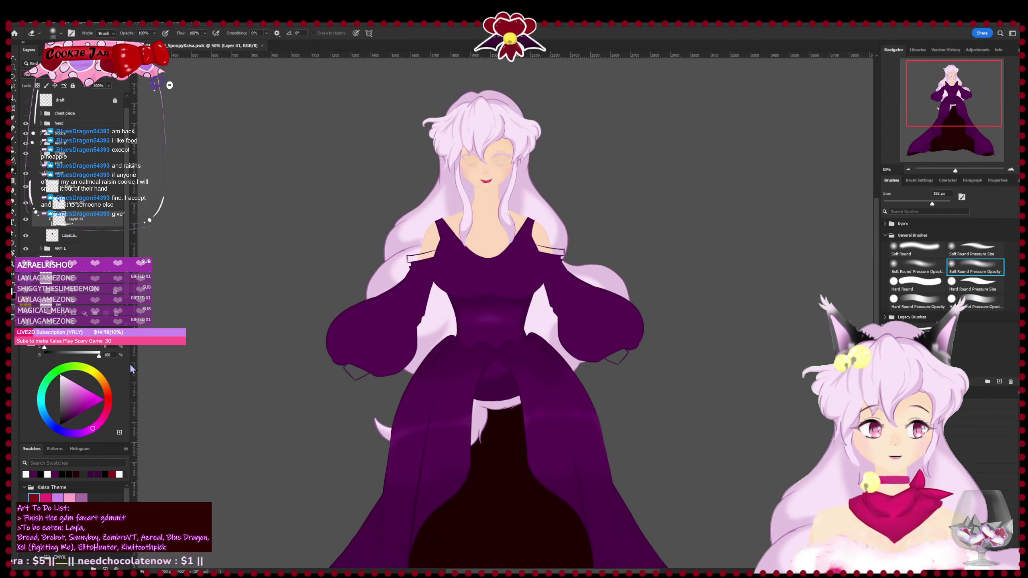
key("ctrl+plus")
key("ctrl+plus")
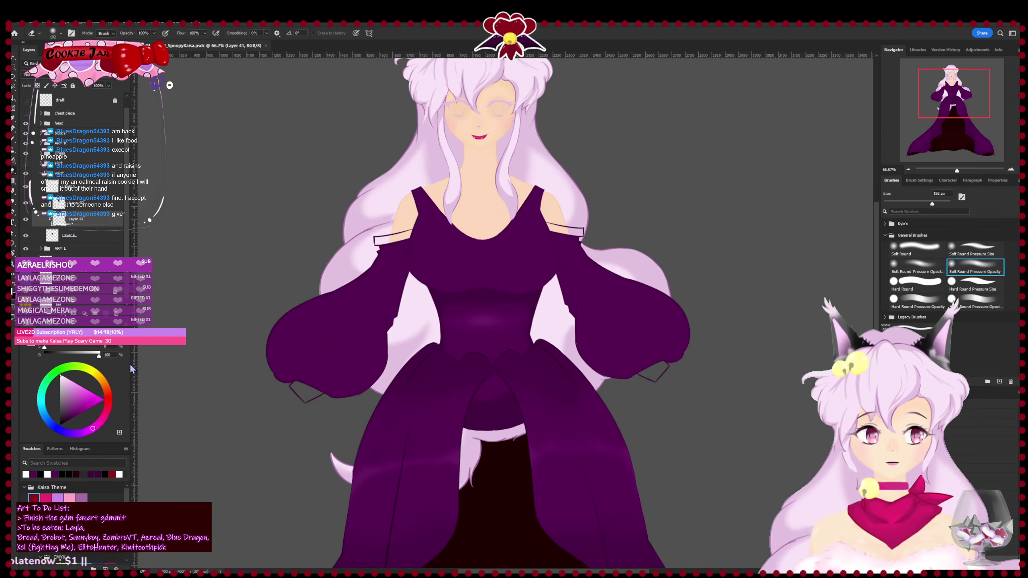
scroll(364, 452, "up", 3)
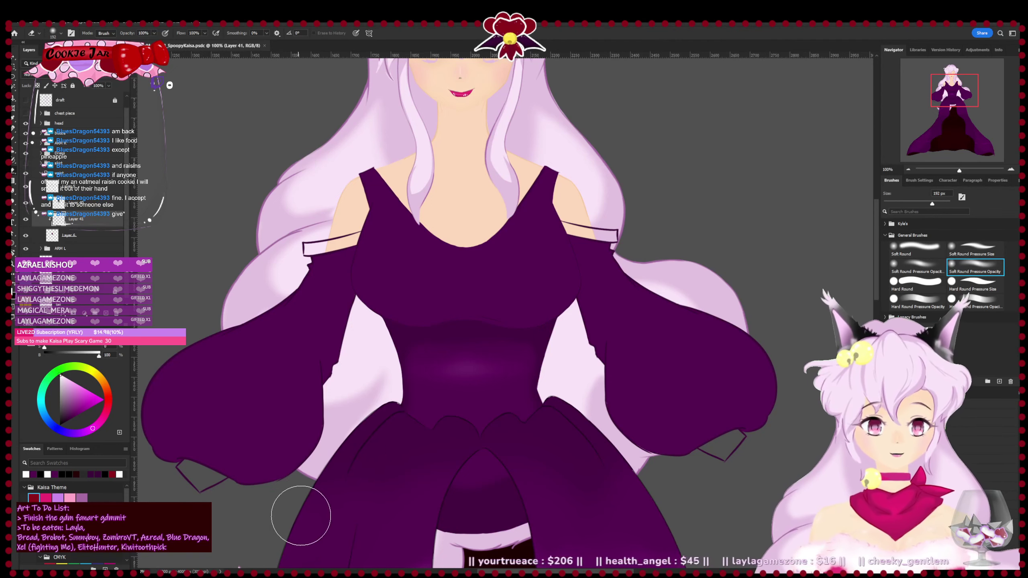
left_click_drag(322, 496, 342, 455)
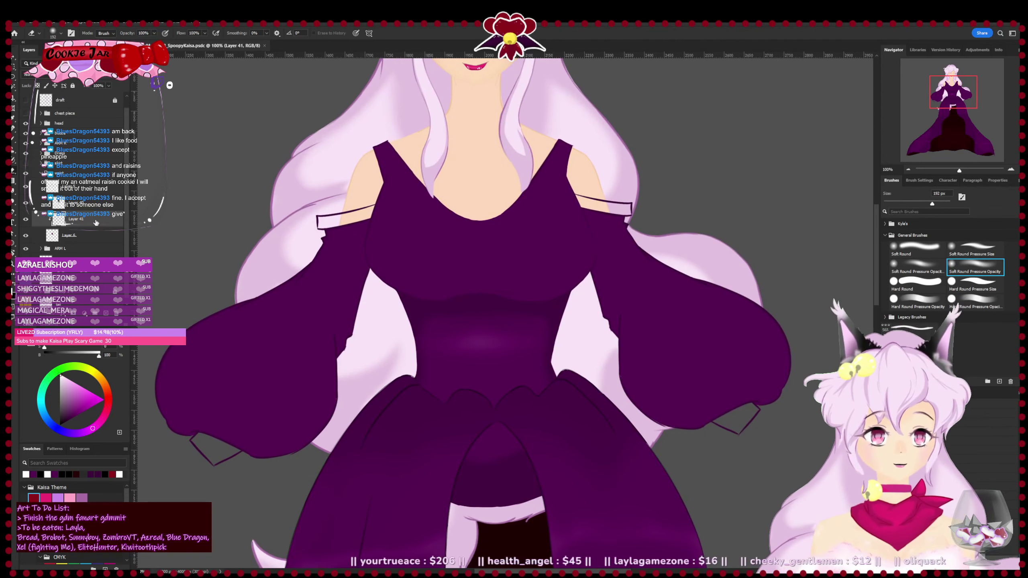
left_click(111, 204)
key("b")
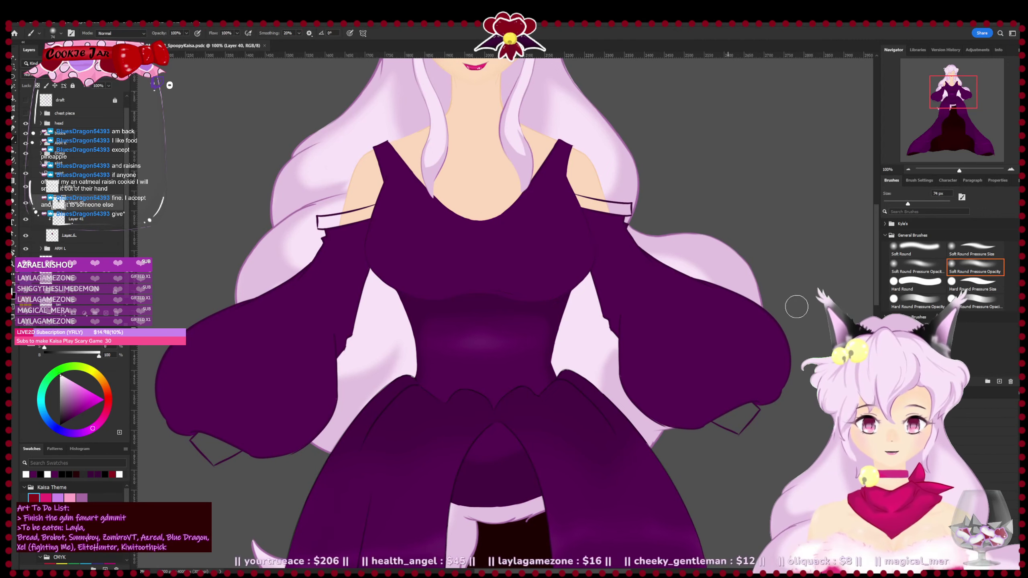
left_click_drag(932, 204, 924, 205)
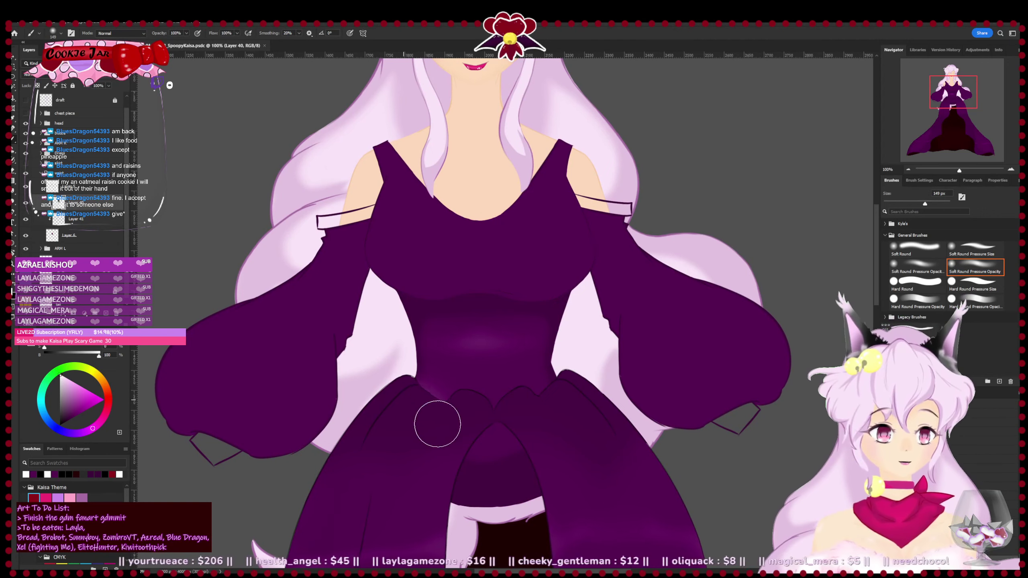
key("x")
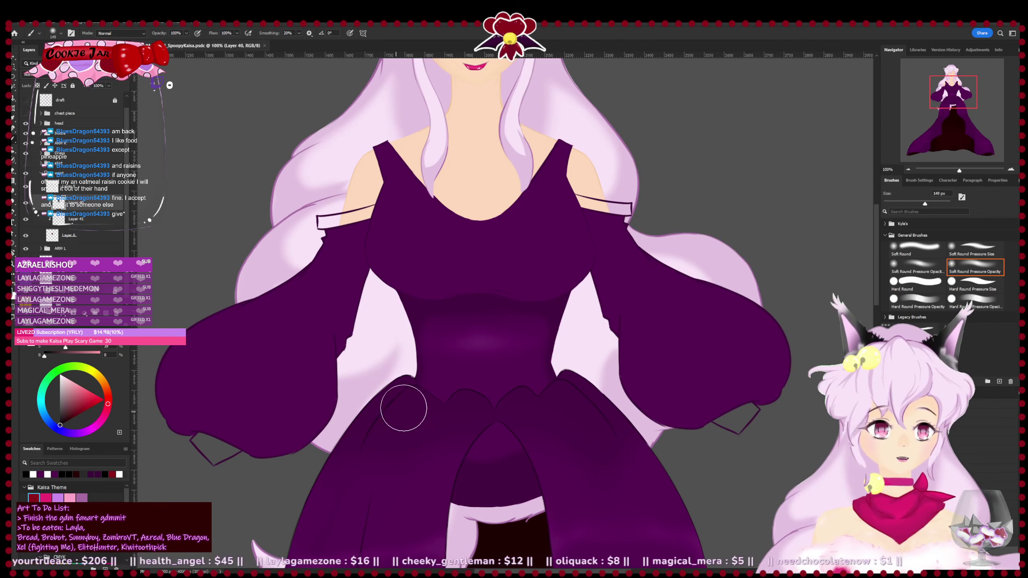
mouse_move(432, 407)
left_mouse_down()
mouse_move(449, 427)
mouse_move(427, 440)
left_mouse_up()
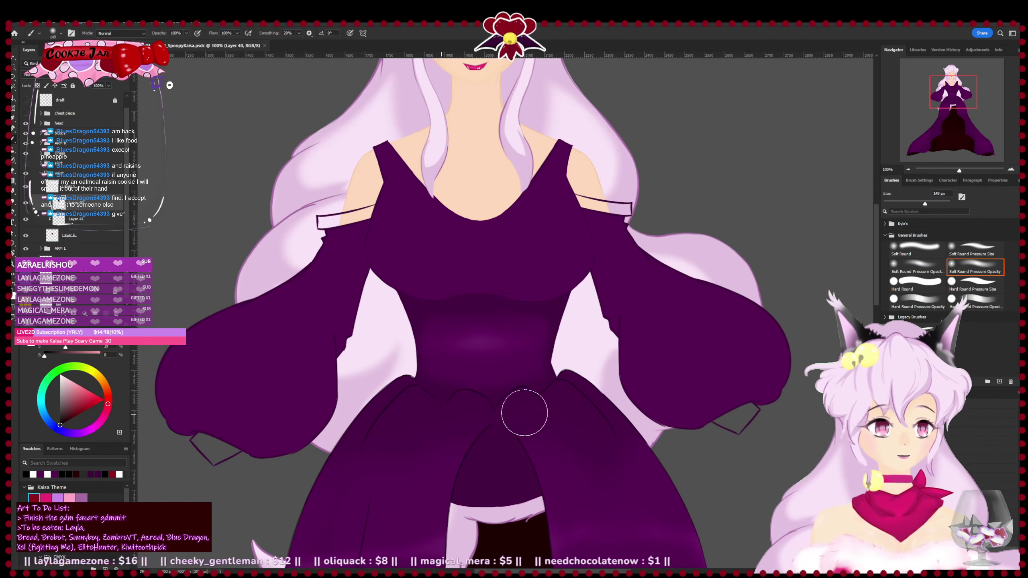
mouse_move(523, 455)
left_mouse_down()
mouse_move(523, 484)
mouse_move(558, 427)
mouse_move(429, 418)
left_mouse_up()
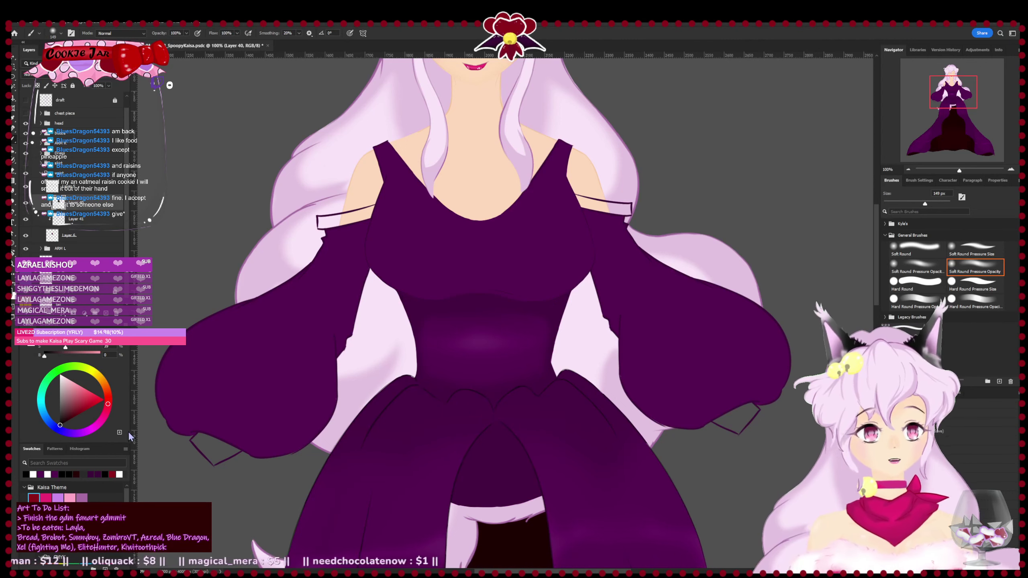
- Collapse the waist group, expand the bust group, and add a clipped layer above its Layer 6
left_click(39, 175)
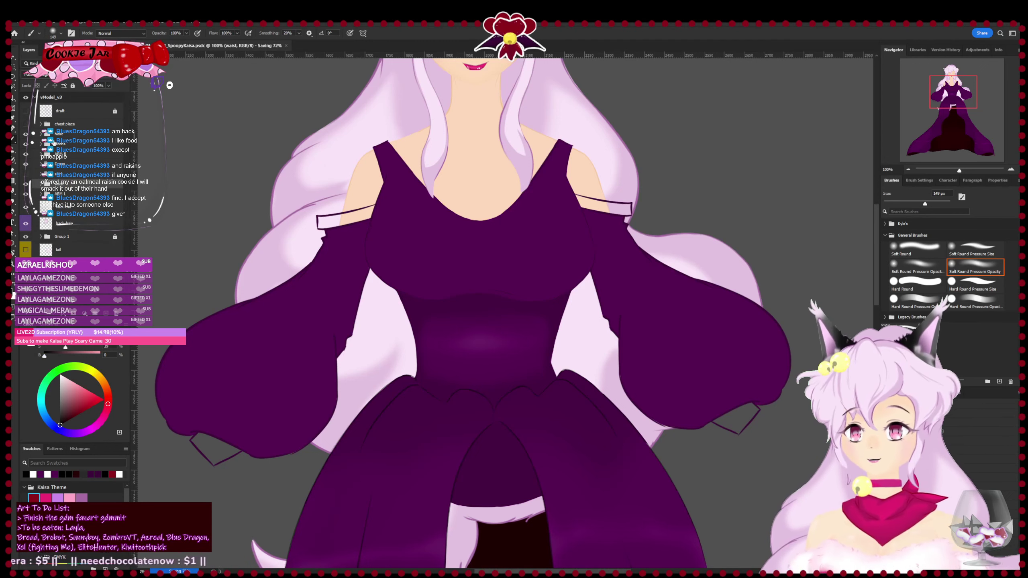
left_click(41, 144)
left_click(76, 180)
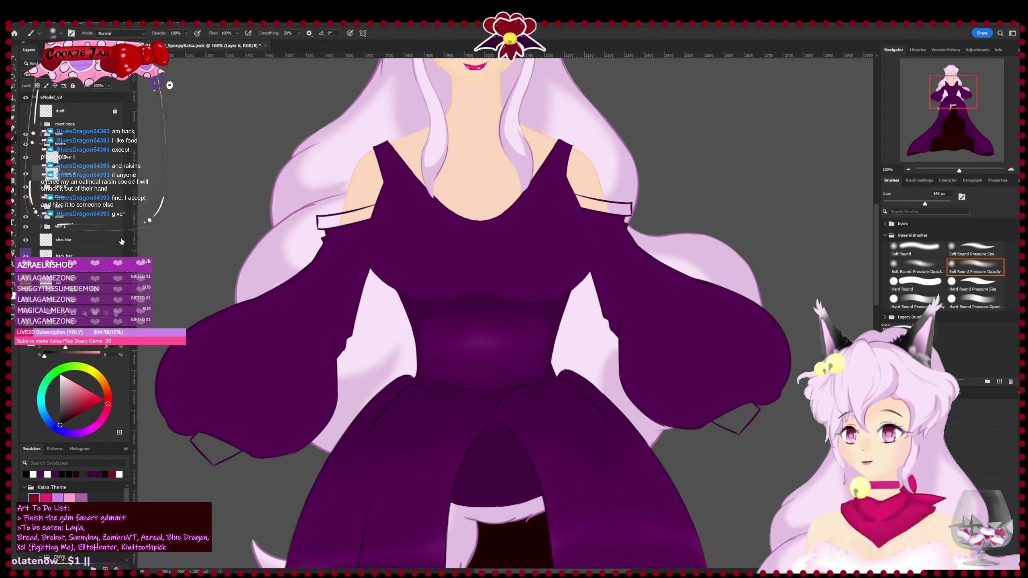
key("ctrl+alt+shift+n")
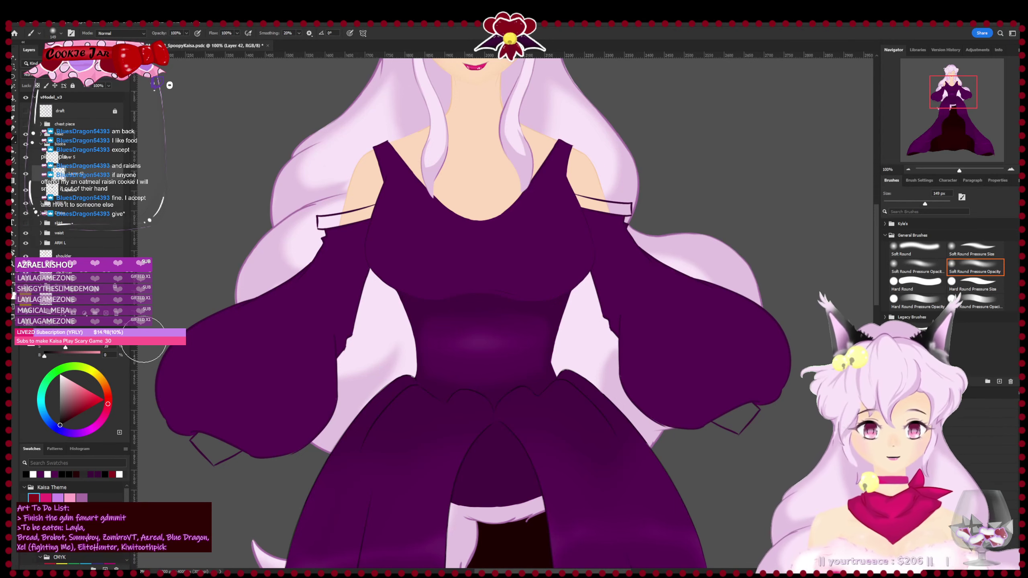
- Paint a soft black shadow along the underside and sides of the bust on the new layer, and lower the layer's opacity
key("ctrl+plus")
left_click_drag(293, 300, 294, 369)
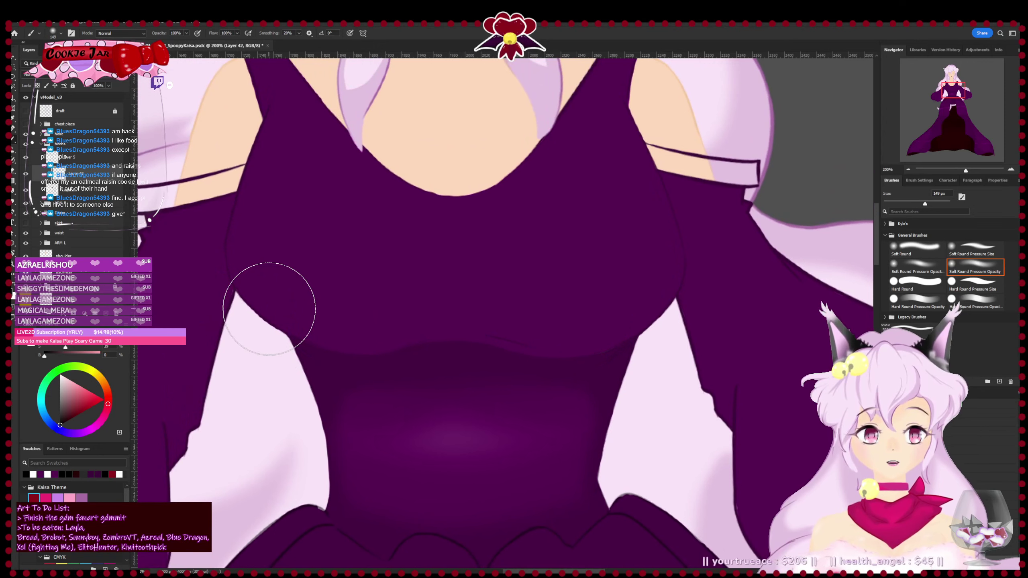
key("ctrl+minus")
left_click_drag(333, 310, 301, 354)
key("ctrl+s")
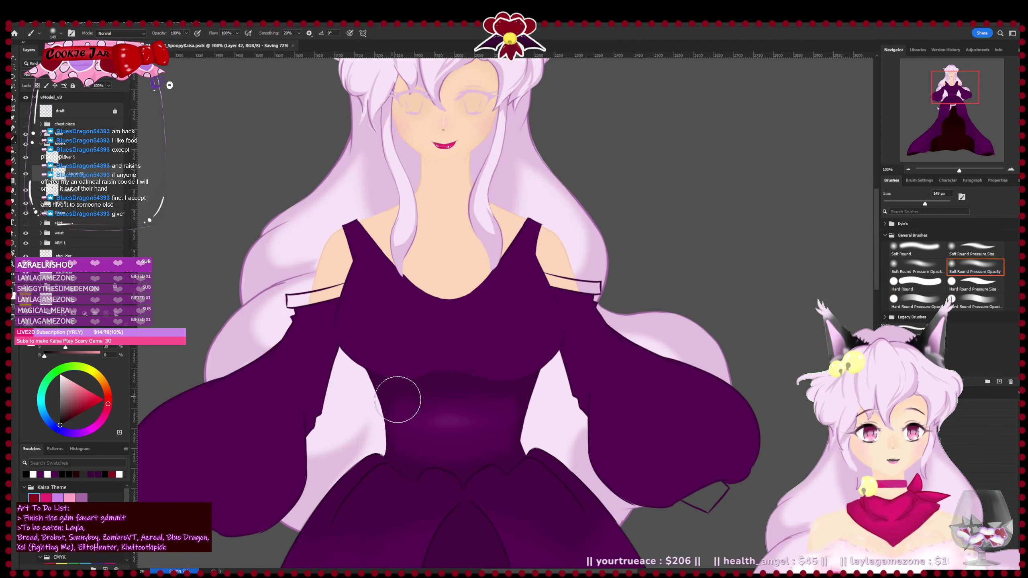
mouse_move(452, 389)
left_mouse_down()
mouse_move(417, 405)
mouse_move(442, 393)
mouse_move(504, 403)
left_mouse_up()
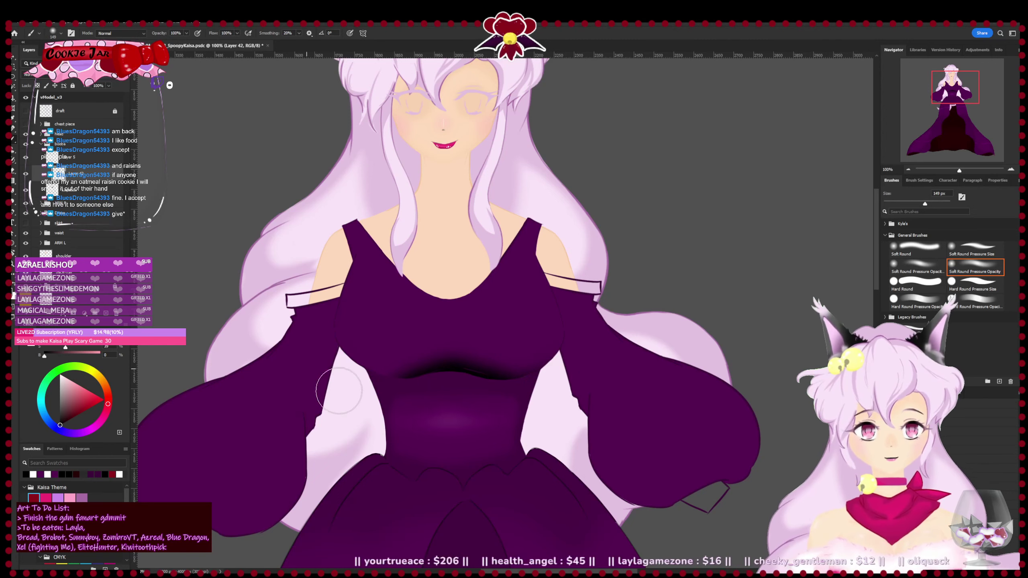
mouse_move(329, 387)
left_mouse_down()
mouse_move(378, 398)
mouse_move(348, 394)
mouse_move(497, 387)
mouse_move(457, 383)
mouse_move(529, 393)
mouse_move(578, 369)
left_mouse_up()
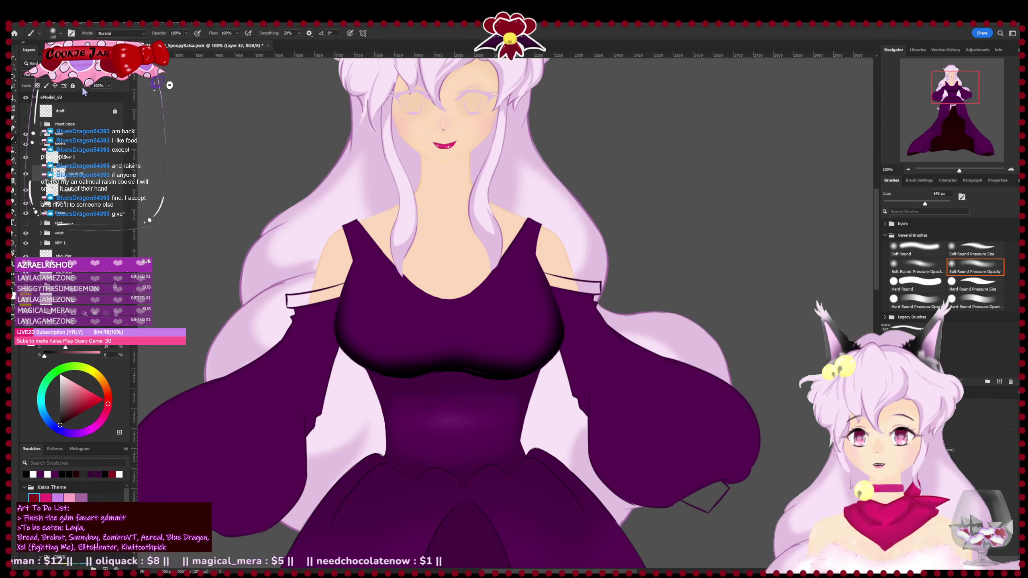
key("Delete")
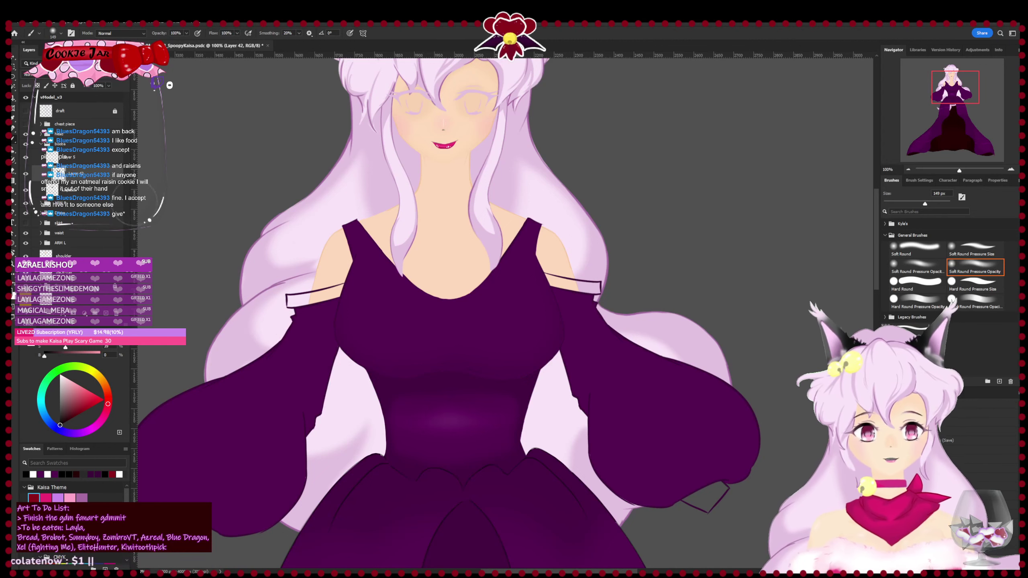
- Add another clipped layer in the bust group and try soft black shading along the bust's underside with the 149 px brush
left_click(98, 198)
left_click(105, 314)
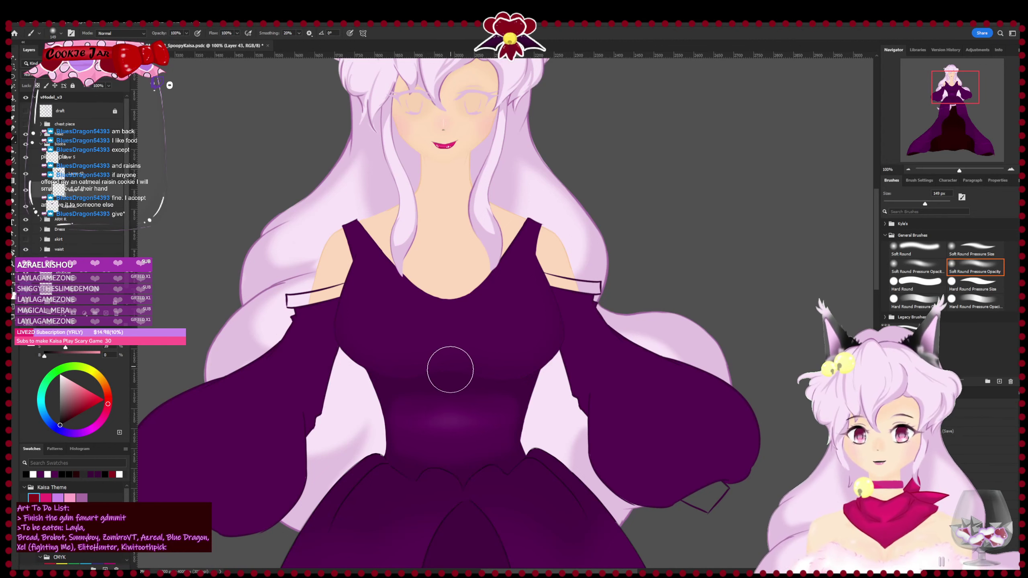
mouse_move(450, 370)
left_mouse_down()
mouse_move(466, 402)
mouse_move(418, 407)
mouse_move(328, 385)
mouse_move(402, 413)
mouse_move(366, 399)
mouse_move(579, 379)
mouse_move(318, 364)
mouse_move(346, 383)
mouse_move(530, 387)
mouse_move(534, 379)
mouse_move(353, 390)
mouse_move(475, 389)
mouse_move(443, 383)
mouse_move(609, 344)
mouse_move(588, 354)
left_mouse_up()
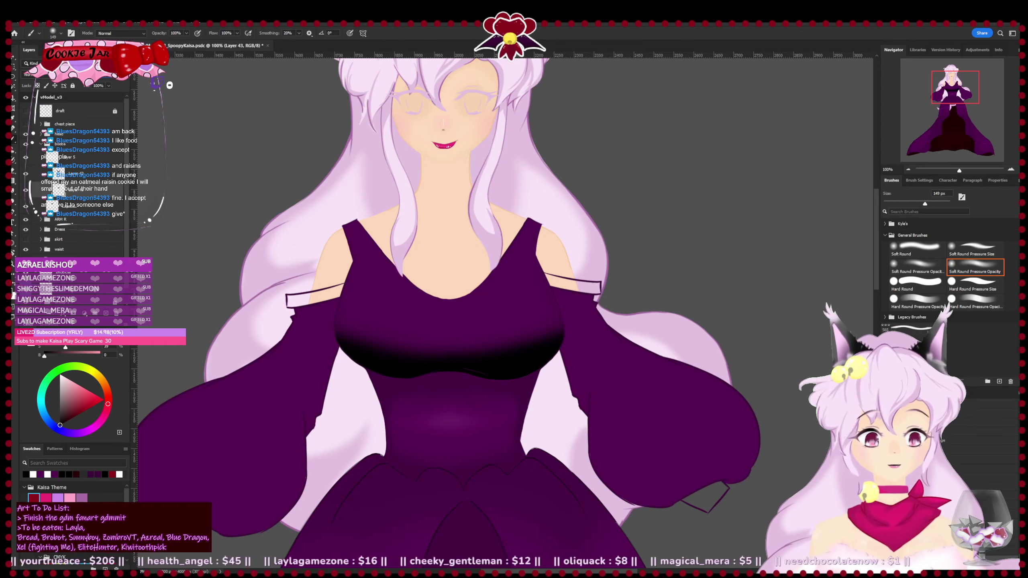
key("ctrl+z")
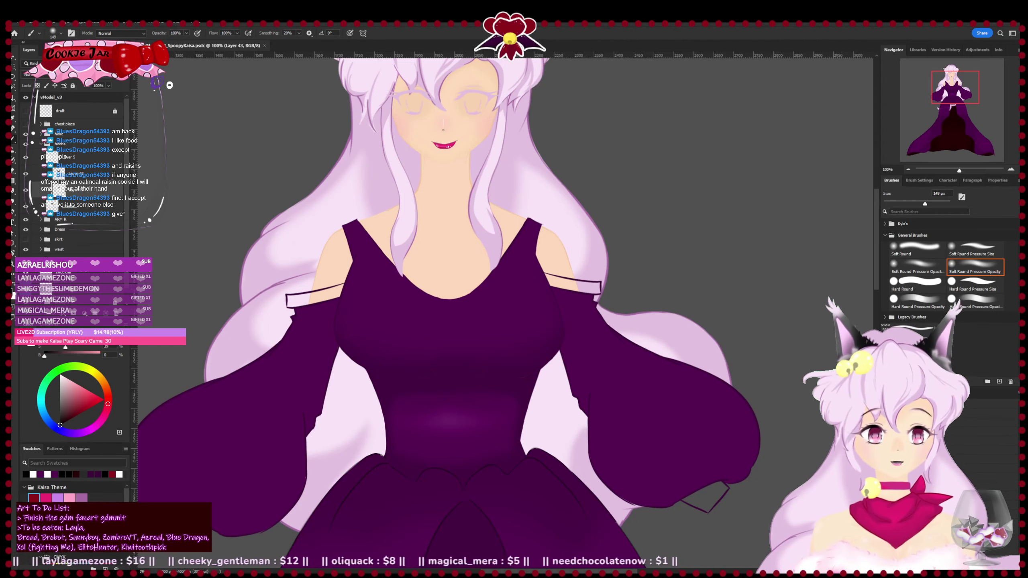
left_click_drag(337, 389, 334, 433)
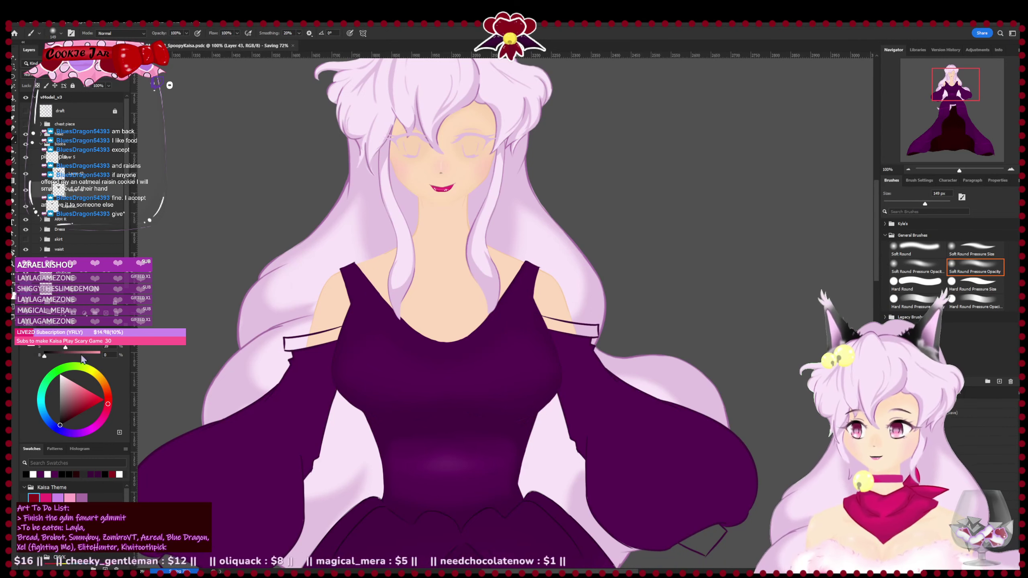
- Merge the bust's two shadow layers into one and select the bust's Layer 6
left_click(90, 187)
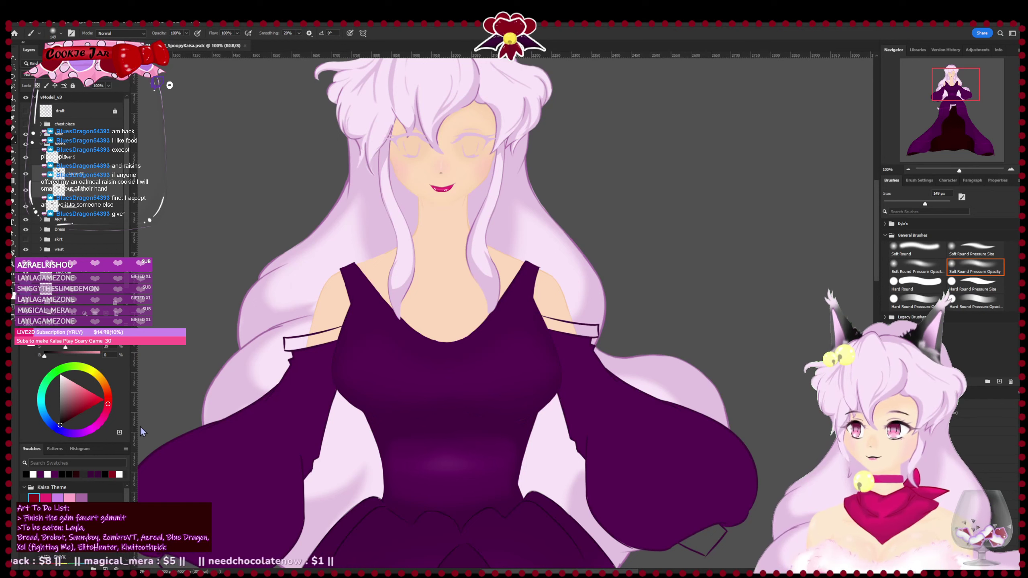
key("ctrl+e")
left_click(103, 196)
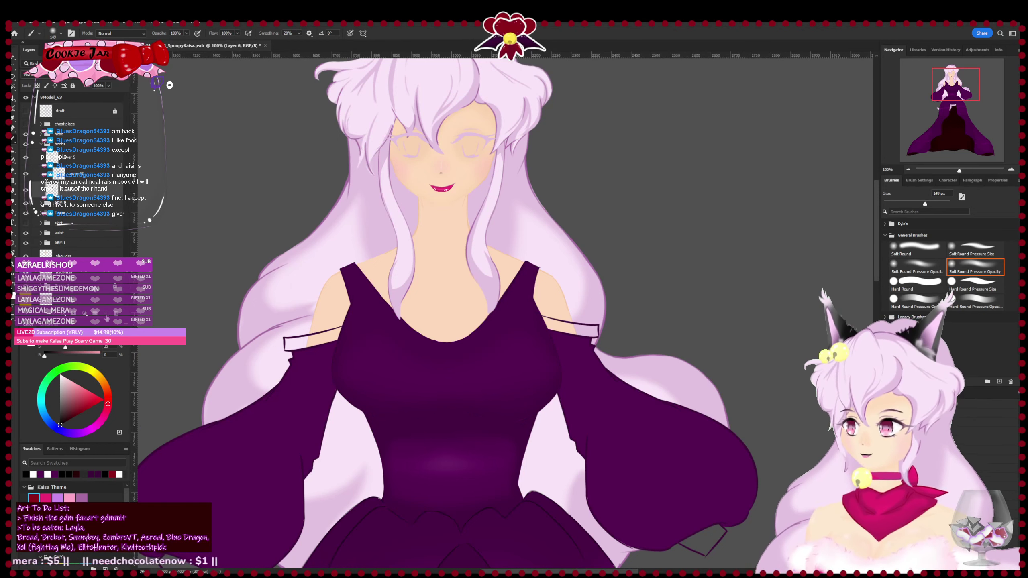
- On a new layer above Layer 6, paint white highlights on both sides of the bust and erase their edges into small soft glows
left_click(106, 315)
key("x")
left_click_drag(371, 357, 389, 366)
mouse_move(545, 368)
left_mouse_down()
mouse_move(535, 356)
mouse_move(490, 379)
left_mouse_up()
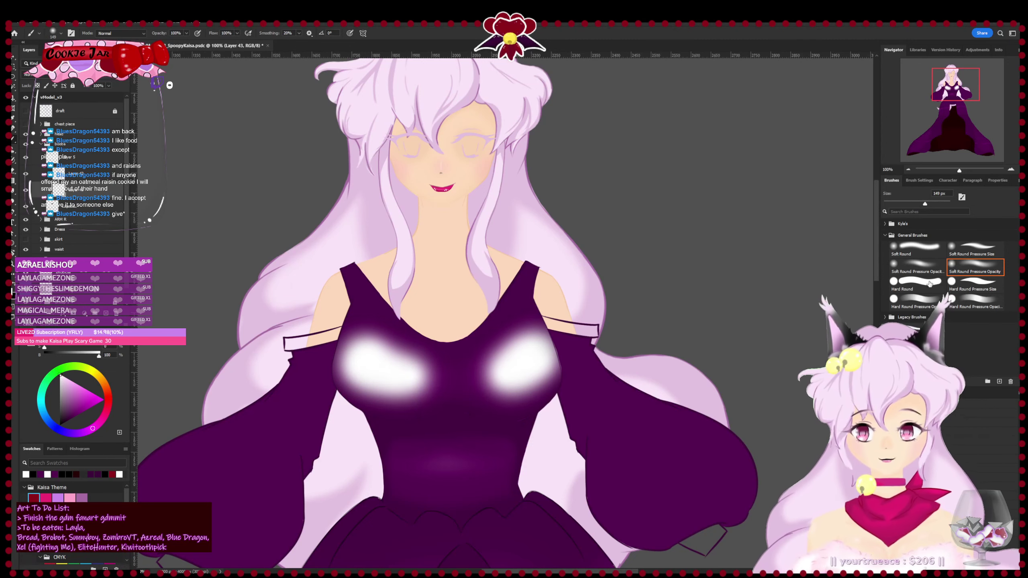
key("e")
mouse_move(386, 312)
left_mouse_down()
mouse_move(432, 326)
mouse_move(436, 366)
mouse_move(370, 429)
mouse_move(358, 427)
mouse_move(347, 420)
mouse_move(376, 425)
mouse_move(306, 321)
mouse_move(386, 431)
mouse_move(499, 339)
mouse_move(451, 384)
mouse_move(552, 409)
mouse_move(555, 332)
mouse_move(488, 423)
mouse_move(437, 403)
mouse_move(522, 311)
mouse_move(556, 331)
mouse_move(538, 313)
mouse_move(348, 310)
mouse_move(384, 324)
mouse_move(367, 319)
mouse_move(303, 357)
mouse_move(306, 381)
mouse_move(361, 334)
mouse_move(423, 345)
mouse_move(401, 419)
mouse_move(315, 421)
mouse_move(293, 360)
mouse_move(341, 422)
mouse_move(430, 425)
mouse_move(453, 399)
mouse_move(490, 416)
mouse_move(432, 372)
mouse_move(487, 334)
mouse_move(336, 398)
mouse_move(308, 353)
left_mouse_up()
mouse_move(298, 431)
left_mouse_down()
mouse_move(523, 430)
mouse_move(489, 361)
mouse_move(497, 451)
left_mouse_up()
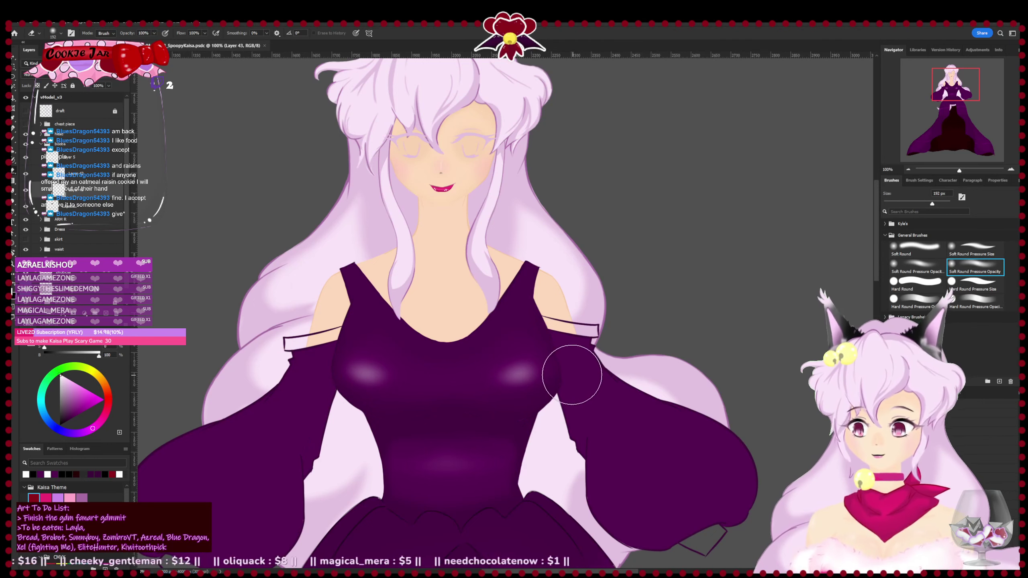
key("l")
key("ctrl+t")
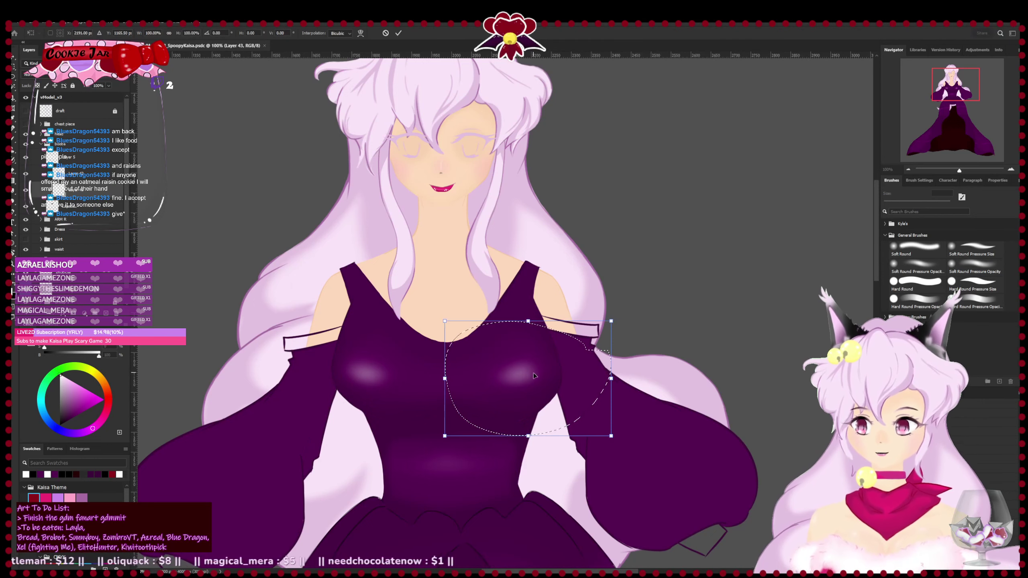
key("Right")
key("Right")
key("Right")
key("Right")
key("Right")
key("Right")
key("Right")
key("Right")
key("Right")
key("Right")
key("Right")
key("Right")
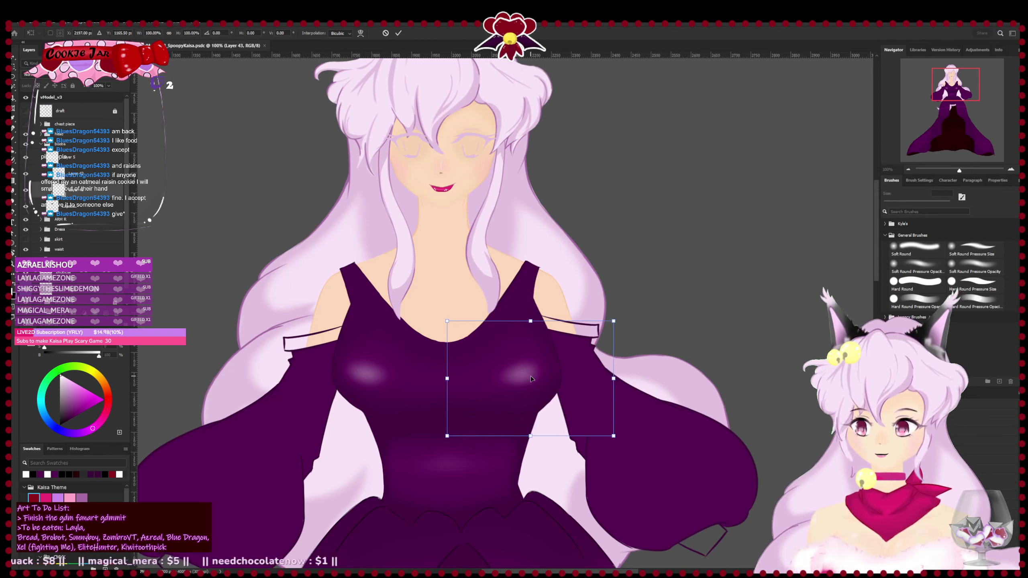
key("Left")
key("Up")
key("Up")
key("Up")
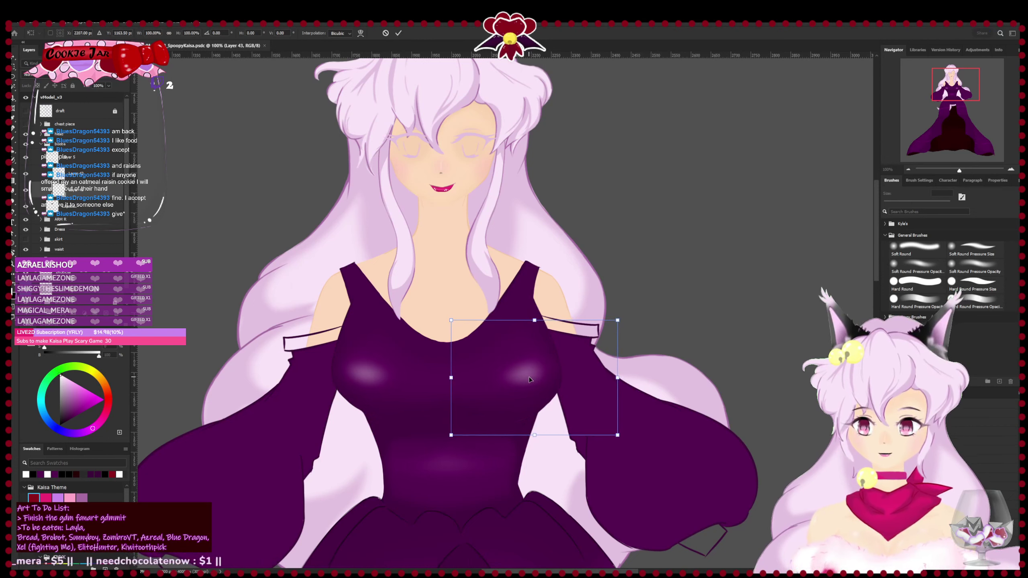
key("Left")
key("Left")
key("Left")
key("Left")
key("Left")
key("Left")
key("Left")
key("Left")
key("Left")
key("Left")
key("Left")
key("Left")
key("Left")
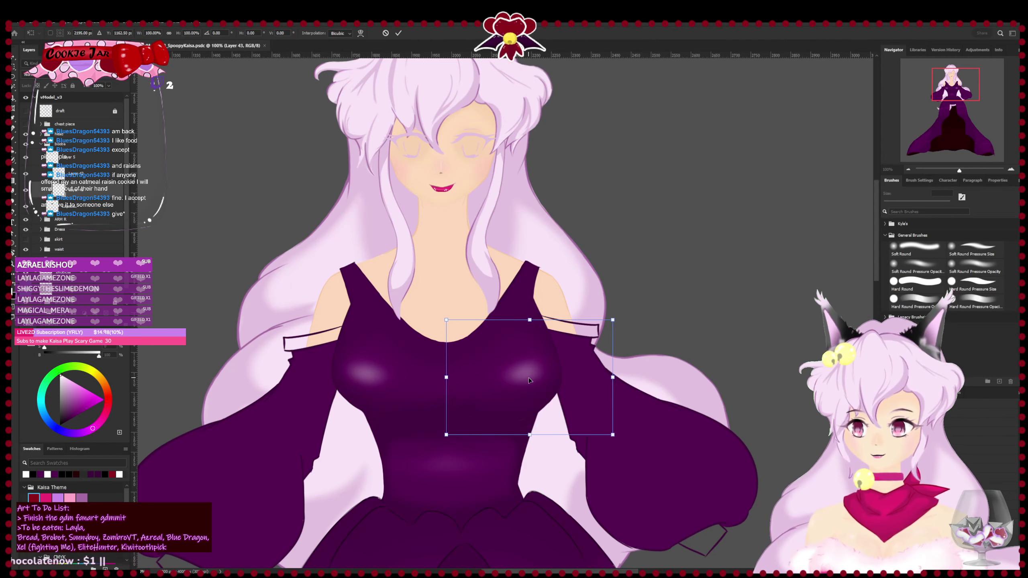
left_click(388, 33)
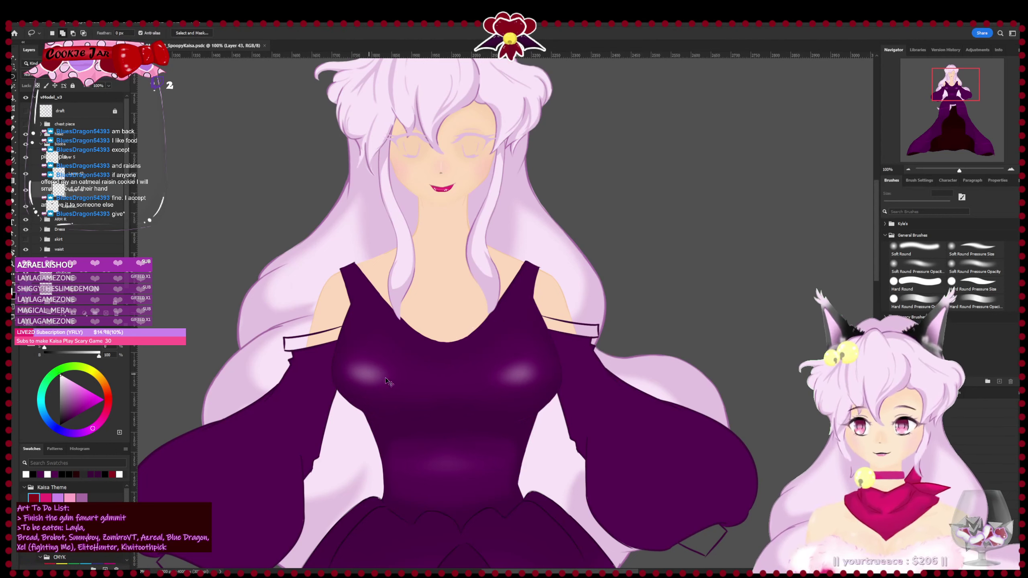
- Erase the highlight on the left side of the bust, repaint it in white, and soften its edges with the eraser
key("e")
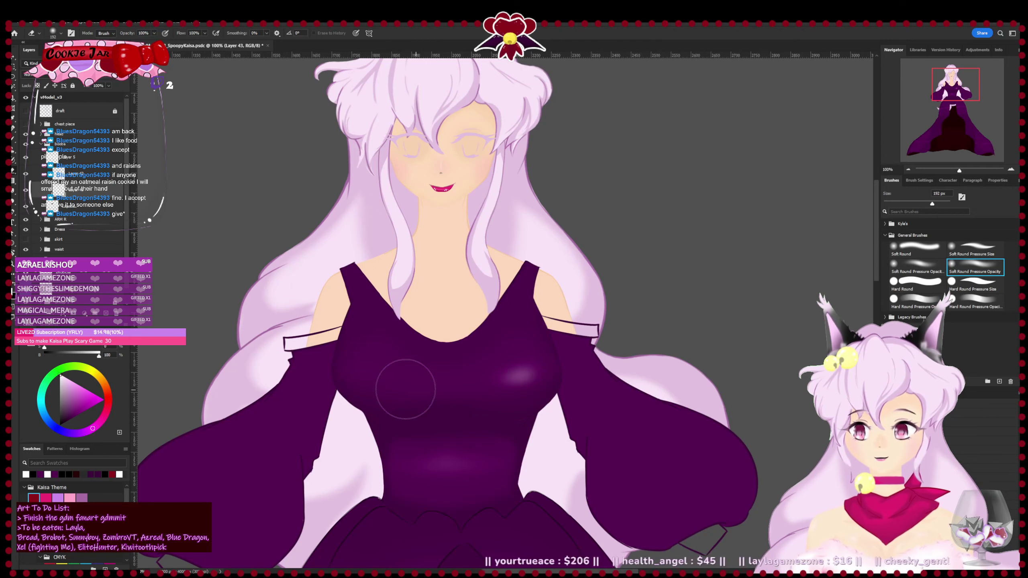
key("b")
mouse_move(365, 377)
left_mouse_down()
mouse_move(405, 383)
mouse_move(333, 357)
mouse_move(384, 424)
mouse_move(421, 430)
mouse_move(308, 411)
mouse_move(331, 416)
mouse_move(451, 390)
mouse_move(391, 315)
mouse_move(410, 335)
mouse_move(387, 327)
mouse_move(432, 340)
mouse_move(370, 338)
mouse_move(428, 350)
mouse_move(426, 400)
mouse_move(417, 356)
mouse_move(299, 343)
mouse_move(306, 361)
mouse_move(309, 345)
mouse_move(335, 407)
mouse_move(396, 429)
left_mouse_up()
key("e")
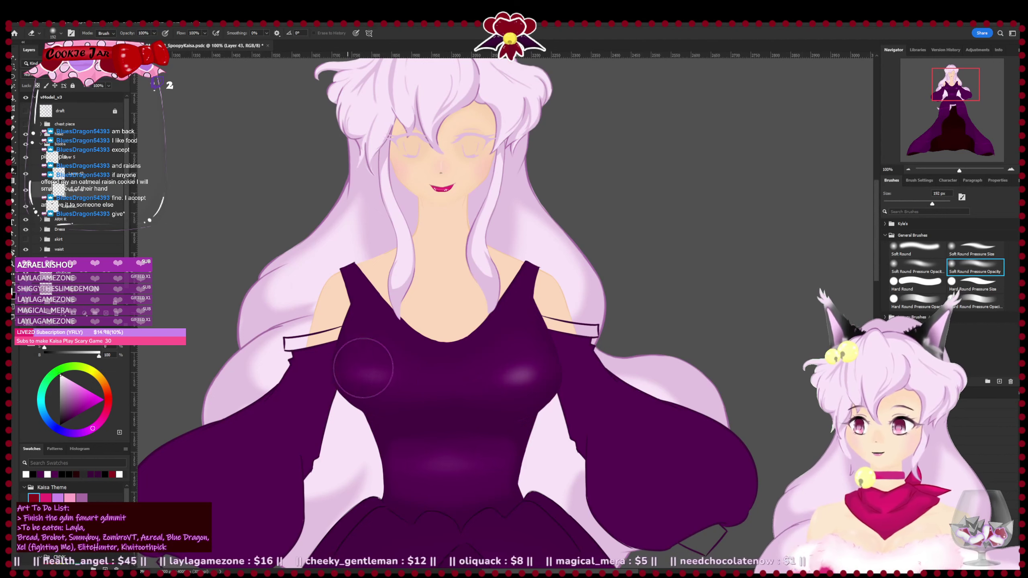
key("b")
mouse_move(365, 377)
left_mouse_down()
mouse_move(375, 381)
mouse_move(336, 390)
mouse_move(361, 422)
mouse_move(312, 357)
mouse_move(357, 326)
mouse_move(328, 333)
mouse_move(351, 440)
left_mouse_up()
key("e")
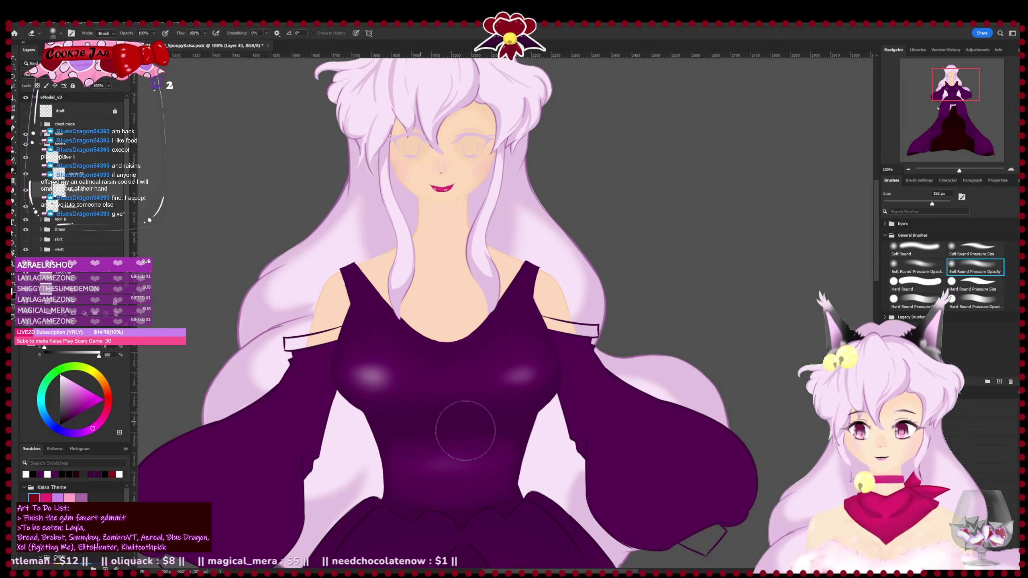
key("ctrl+minus")
key("ctrl+minus")
key("ctrl+plus")
key("ctrl+plus")
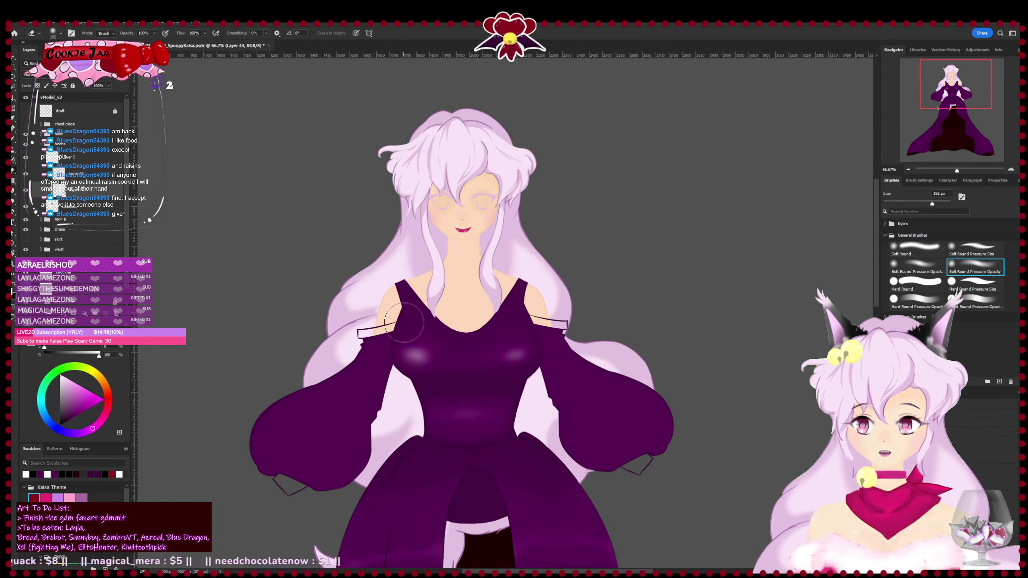
- Replace both bust highlights with fresh white spots and erase around them to leave slanted soft streaks
mouse_move(299, 348)
left_mouse_down()
mouse_move(363, 420)
mouse_move(371, 380)
mouse_move(389, 373)
mouse_move(395, 347)
mouse_move(593, 360)
left_mouse_up()
key("b")
left_click_drag(365, 362, 369, 363)
left_click(528, 363)
key("e")
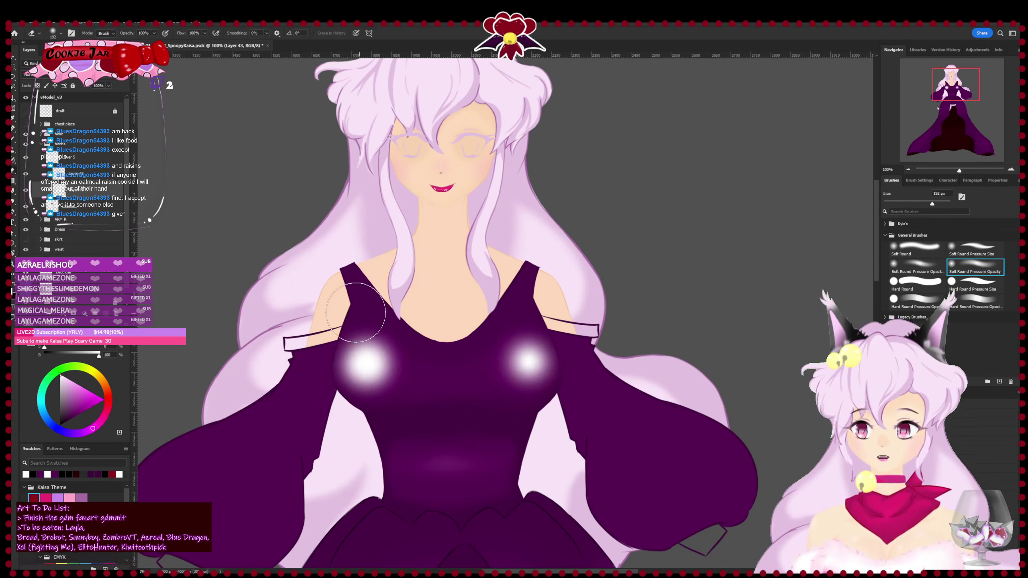
mouse_move(405, 324)
left_mouse_down()
mouse_move(334, 317)
mouse_move(383, 327)
mouse_move(372, 329)
mouse_move(385, 341)
mouse_move(288, 384)
mouse_move(321, 390)
mouse_move(306, 369)
mouse_move(378, 417)
mouse_move(315, 402)
left_mouse_up()
mouse_move(557, 306)
left_mouse_down()
mouse_move(492, 329)
mouse_move(519, 319)
mouse_move(597, 405)
mouse_move(599, 351)
mouse_move(502, 423)
left_mouse_up()
- Extend both bust highlights toward the centre with soft white strokes and trim them with the soft eraser
key("b")
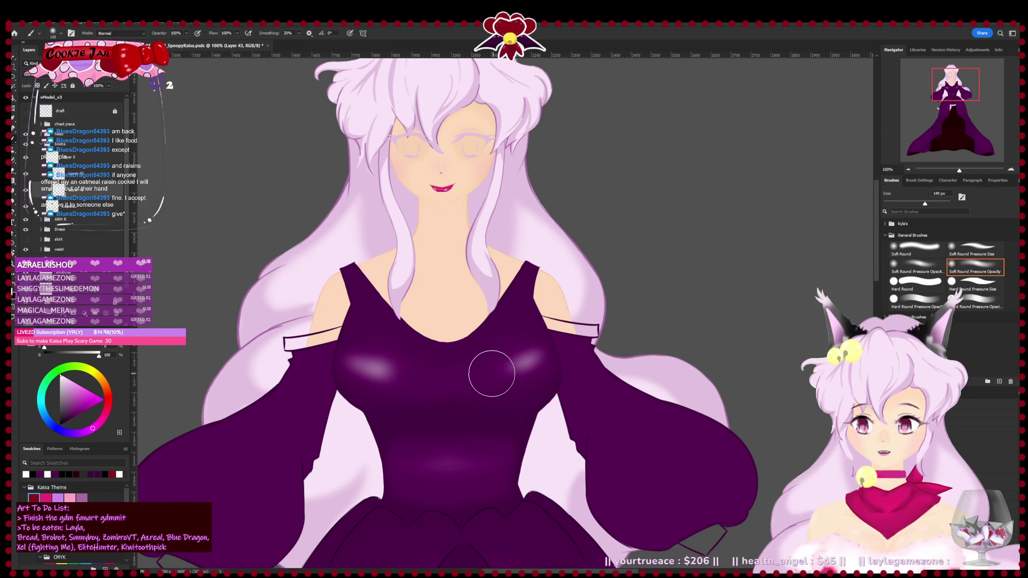
left_click_drag(417, 377, 507, 375)
key("e")
mouse_move(394, 354)
left_mouse_down()
mouse_move(449, 343)
mouse_move(428, 334)
mouse_move(451, 328)
mouse_move(504, 423)
mouse_move(359, 425)
mouse_move(459, 426)
mouse_move(440, 314)
mouse_move(455, 333)
mouse_move(458, 325)
mouse_move(427, 338)
mouse_move(474, 313)
mouse_move(440, 360)
mouse_move(449, 327)
mouse_move(457, 342)
mouse_move(479, 329)
mouse_move(446, 440)
mouse_move(496, 430)
mouse_move(469, 424)
mouse_move(476, 408)
mouse_move(438, 334)
mouse_move(472, 337)
mouse_move(488, 324)
mouse_move(435, 386)
mouse_move(456, 429)
mouse_move(433, 419)
mouse_move(438, 407)
mouse_move(428, 425)
left_mouse_up()
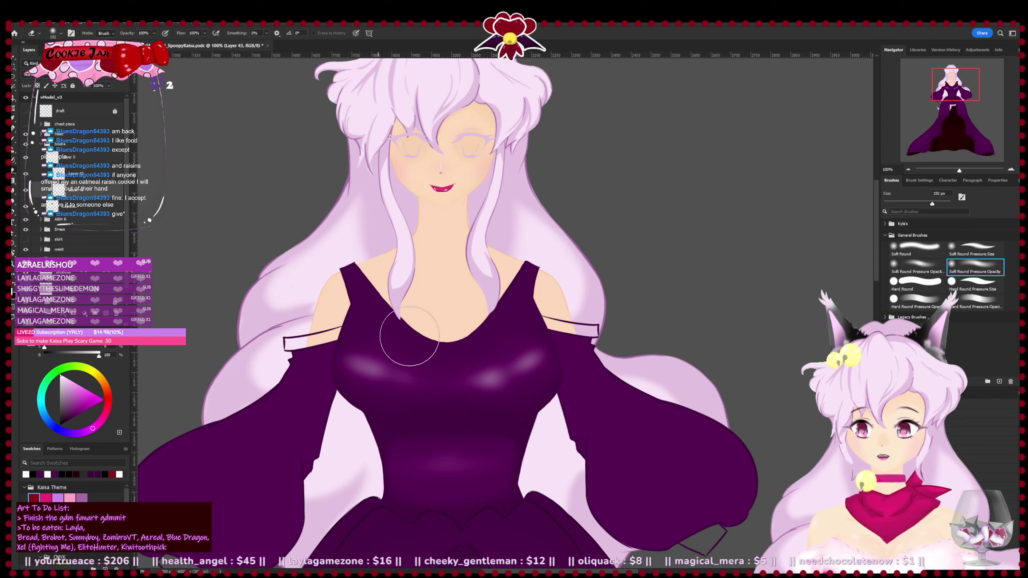
mouse_move(463, 459)
left_mouse_down()
mouse_move(474, 417)
mouse_move(457, 434)
left_mouse_up()
- Try a white stroke near the neckline, undo it, and soften the inner parts of both bust highlights
key("b")
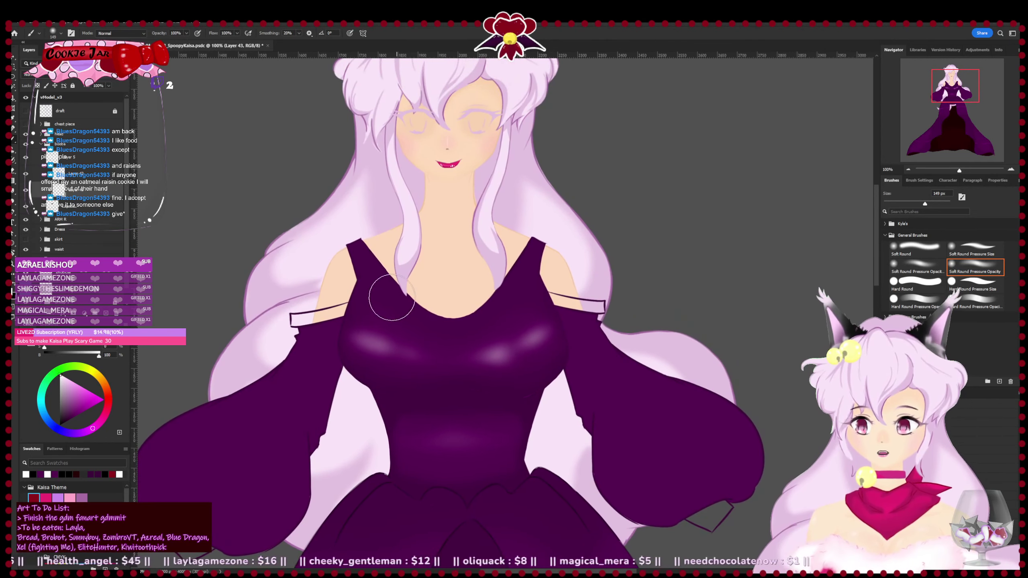
mouse_move(393, 301)
left_mouse_down()
mouse_move(457, 330)
mouse_move(452, 346)
left_mouse_up()
key("ctrl+z")
key("e")
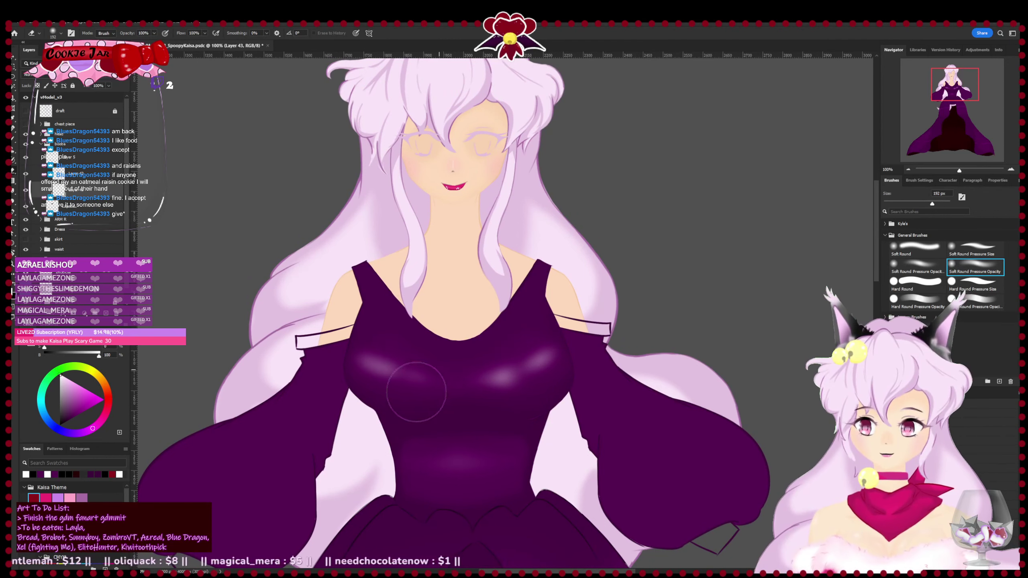
key("b")
key("e")
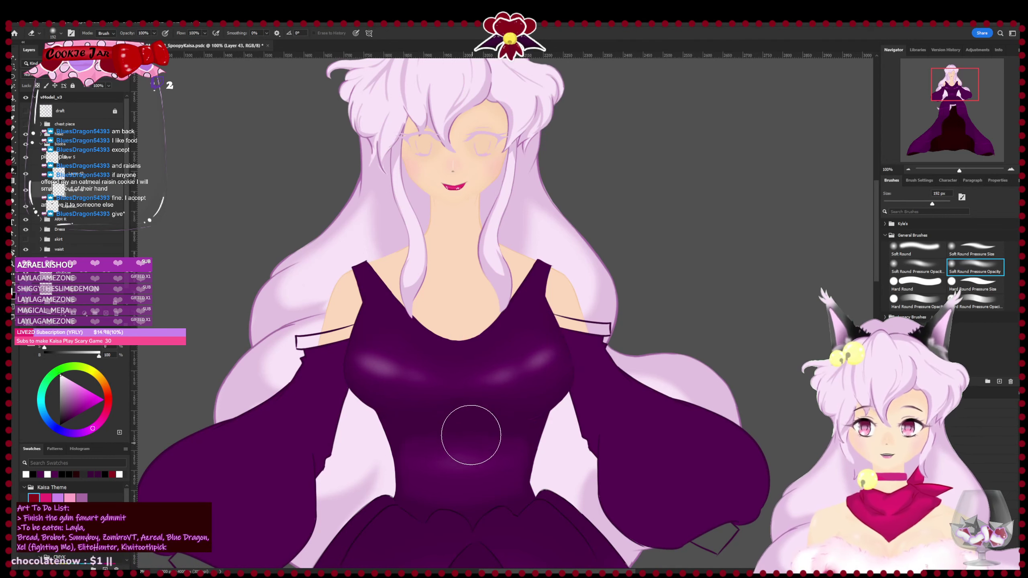
- Examine the bust highlights against the whole figure at several zoom levels
key("ctrl+minus")
key("ctrl+plus")
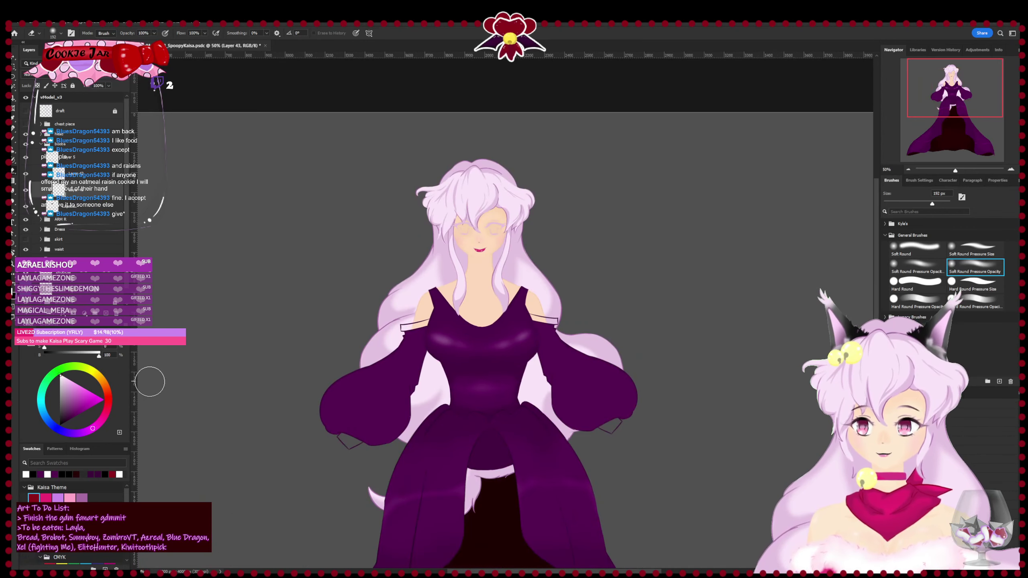
key("ctrl+minus")
key("ctrl+minus")
key("ctrl+plus")
key("ctrl+plus")
key("ctrl+minus")
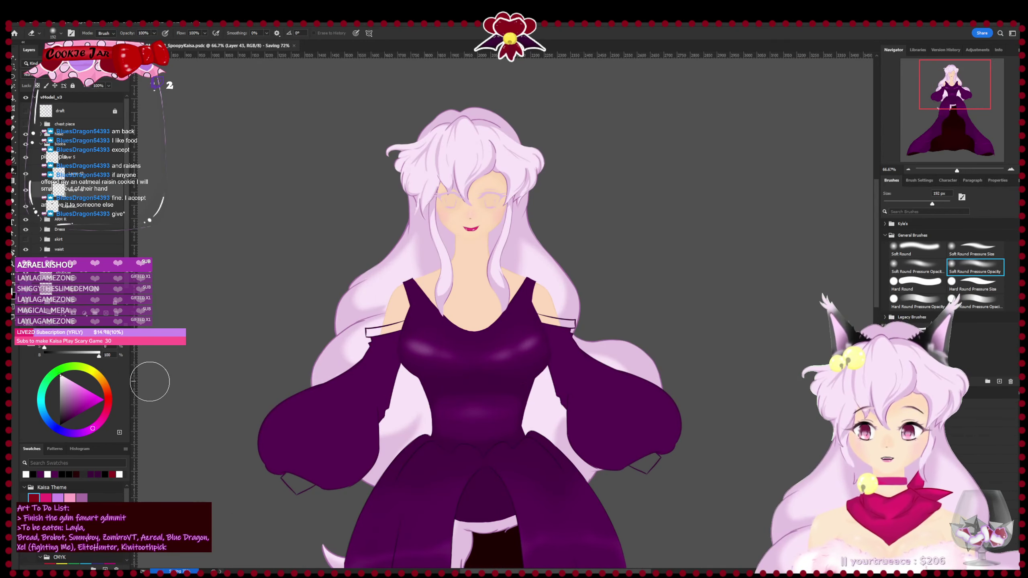
key("ctrl+plus")
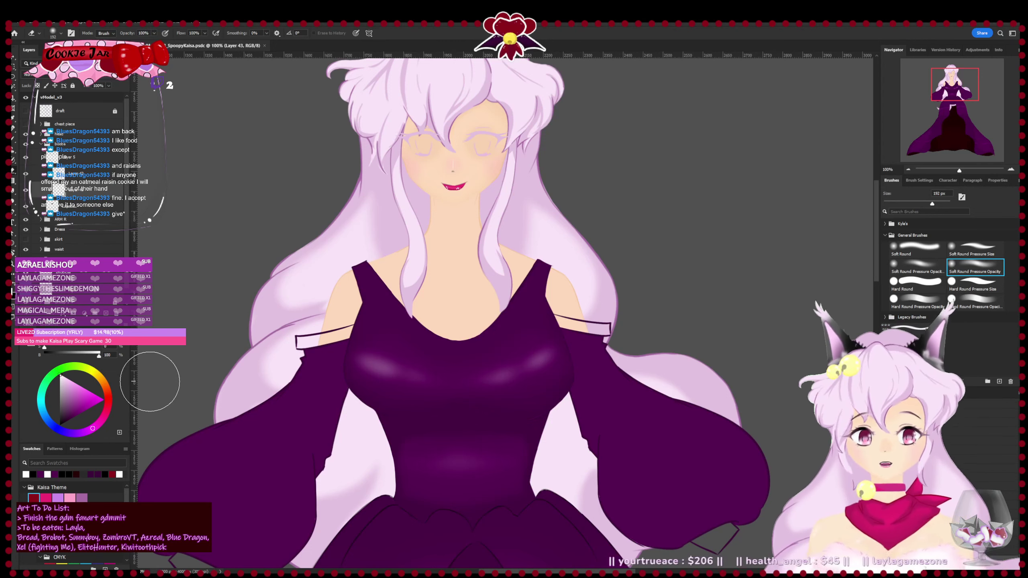
key("ctrl+minus")
key("ctrl+minus")
key("ctrl+minus")
key("ctrl+minus")
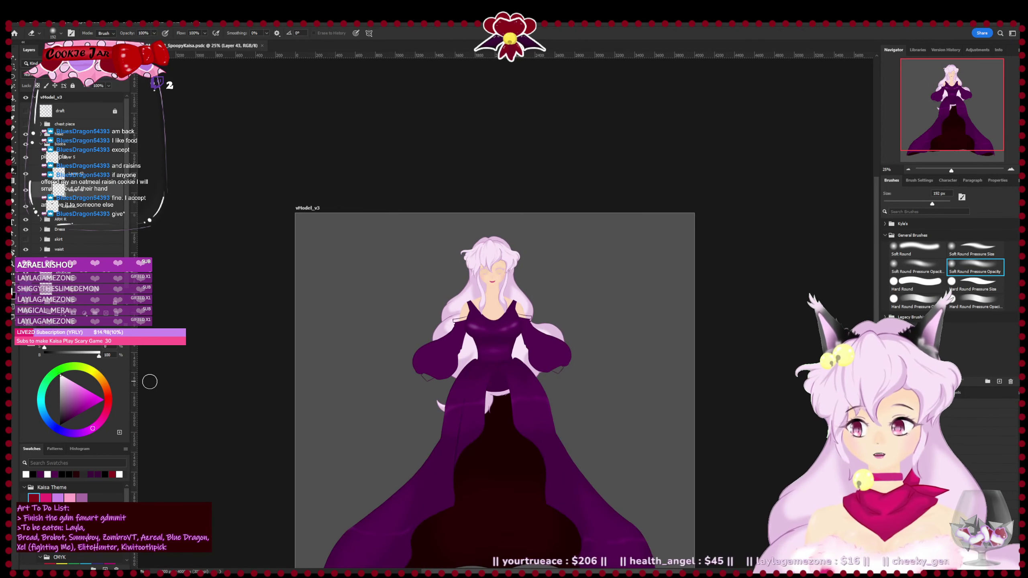
key("ctrl+plus")
key("ctrl+plus")
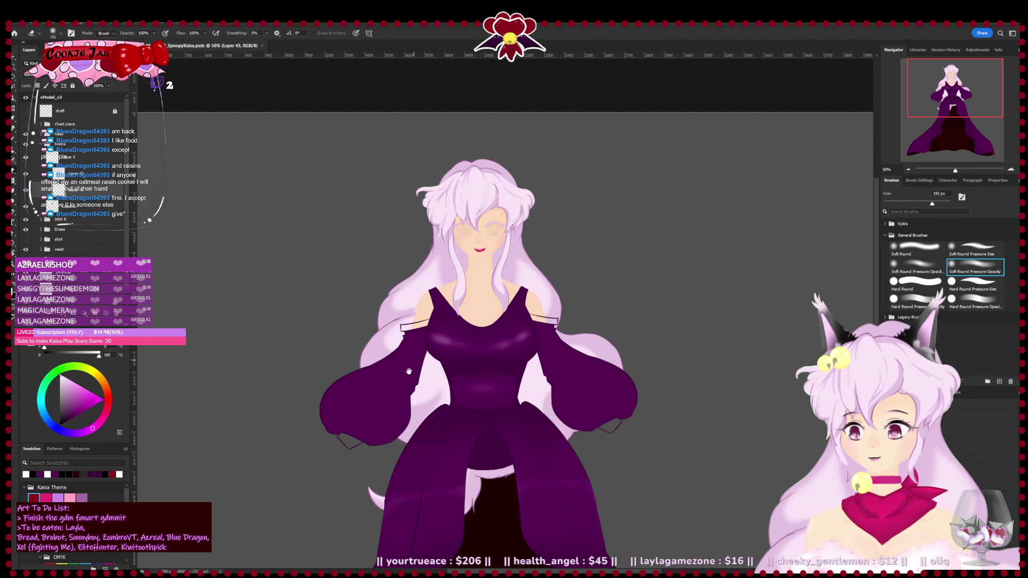
left_click_drag(409, 372, 395, 300)
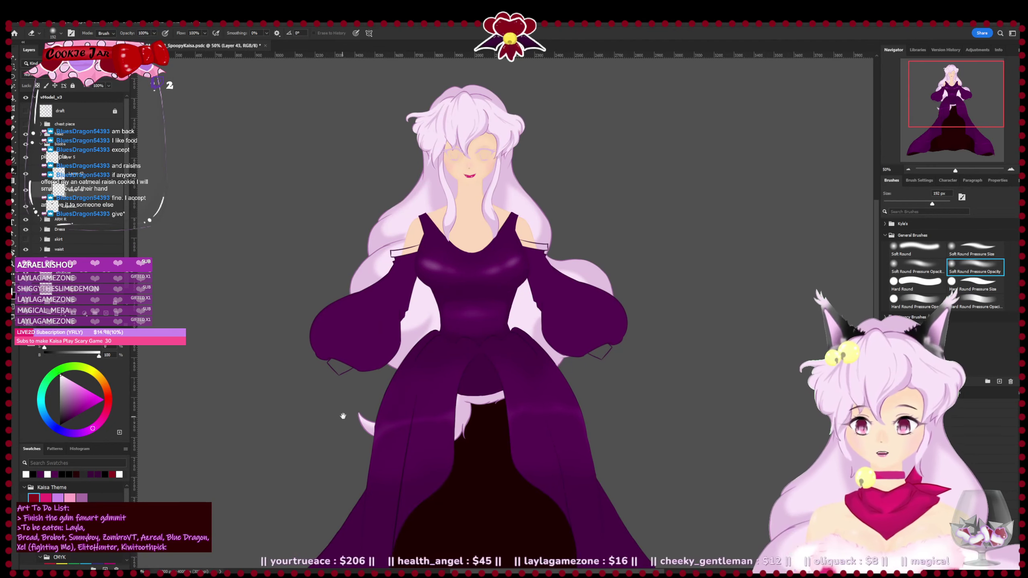
left_click_drag(343, 414, 338, 430)
- Show the chest piece group and hide Layer 43 with the soft bust highlights
left_click(25, 124)
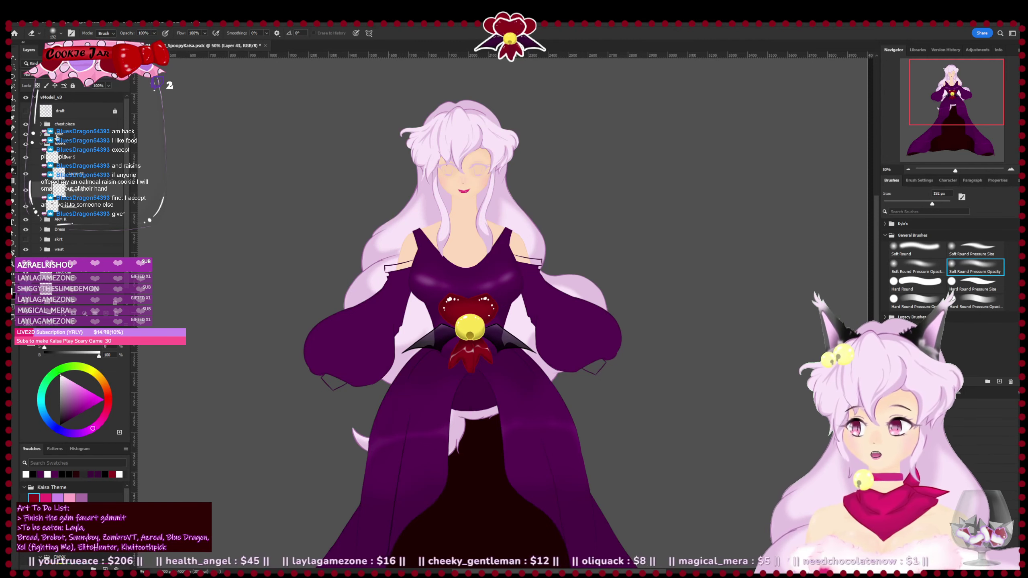
key("ctrl+plus")
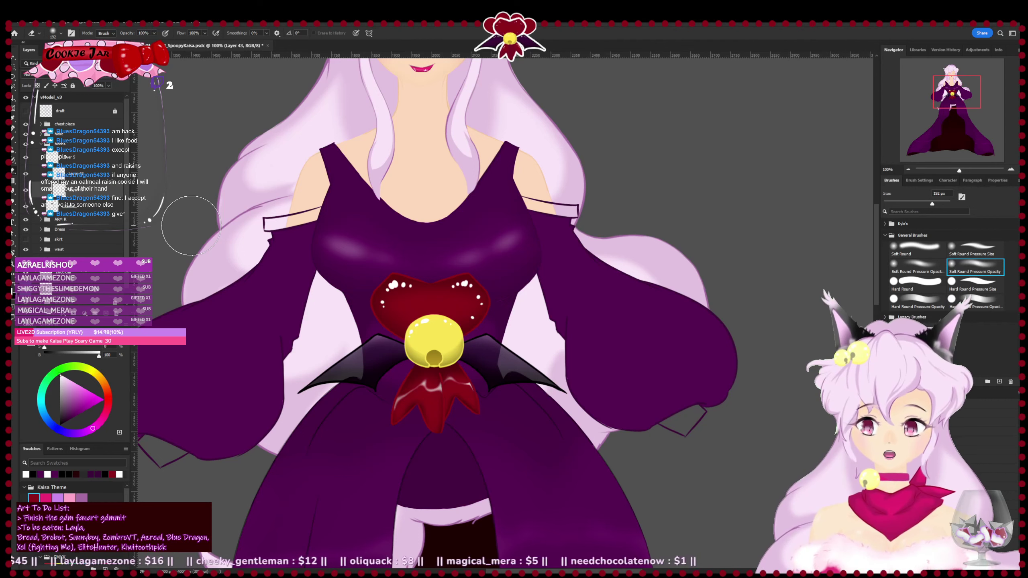
left_click(27, 190)
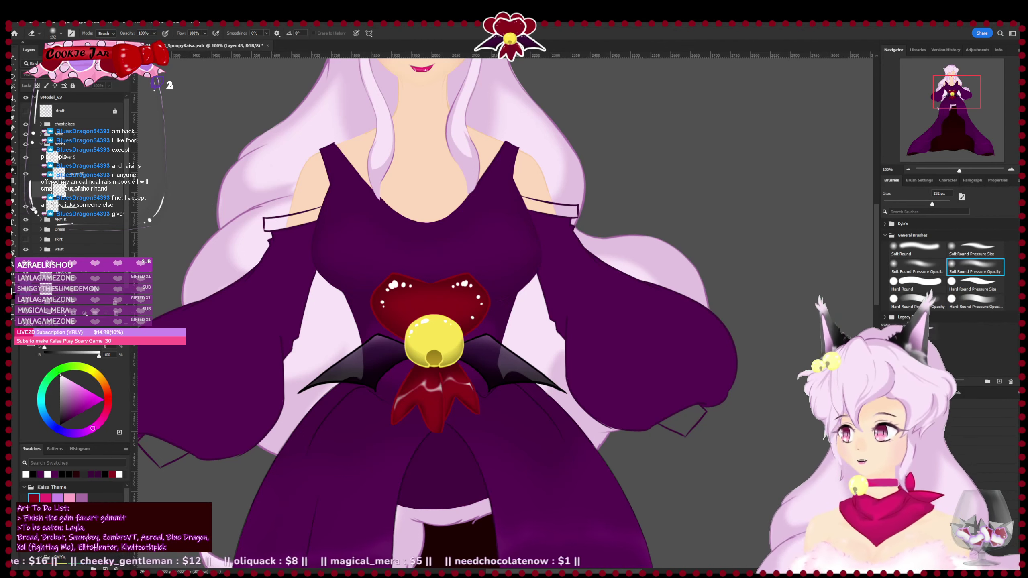
- Add a new layer and try short white strokes on the bust with the Hard Round Pressure Size brush at 23 px, undoing them
left_click(106, 311)
key("b")
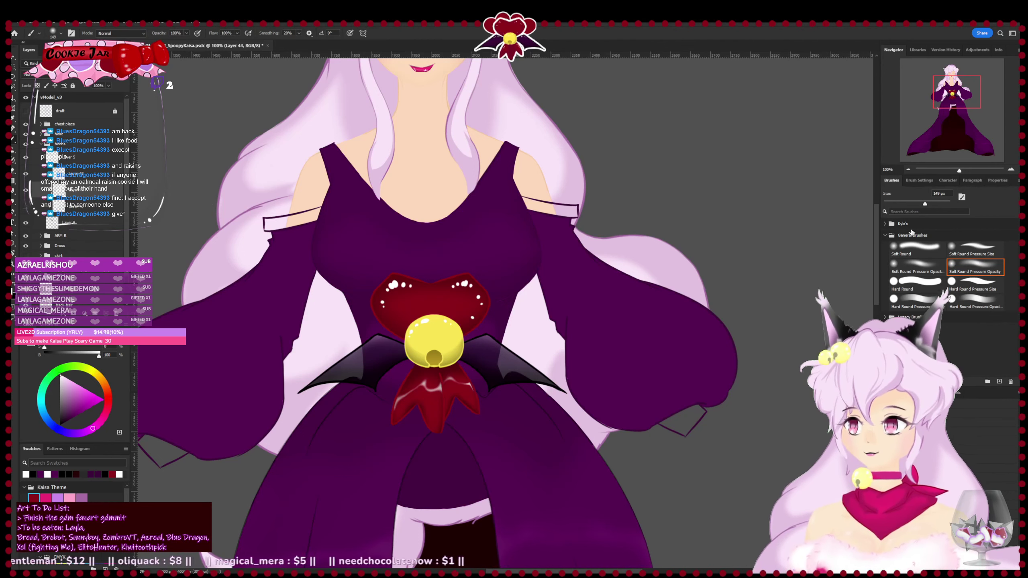
left_click(971, 289)
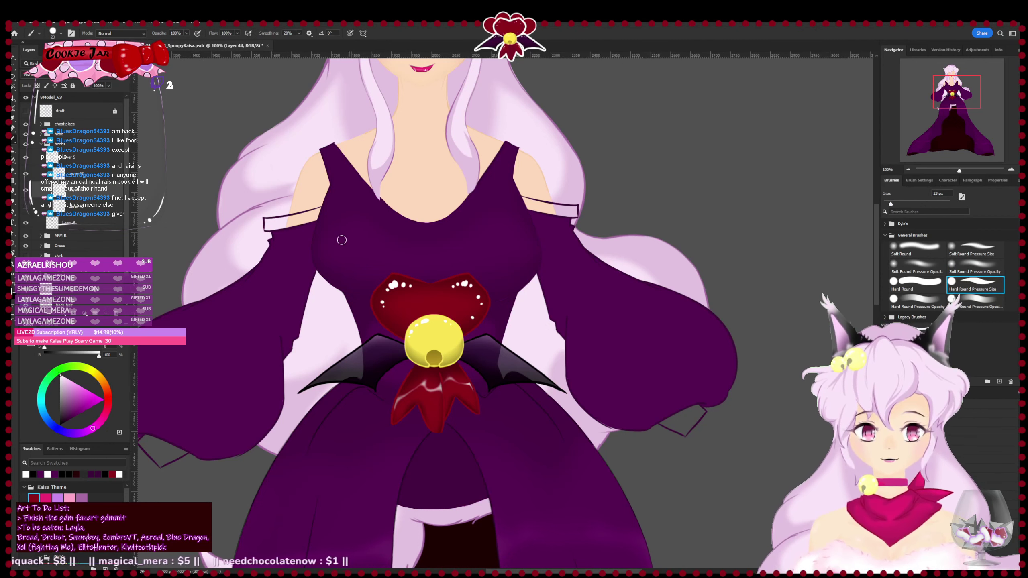
left_click_drag(333, 232, 329, 243)
left_click_drag(344, 240, 345, 244)
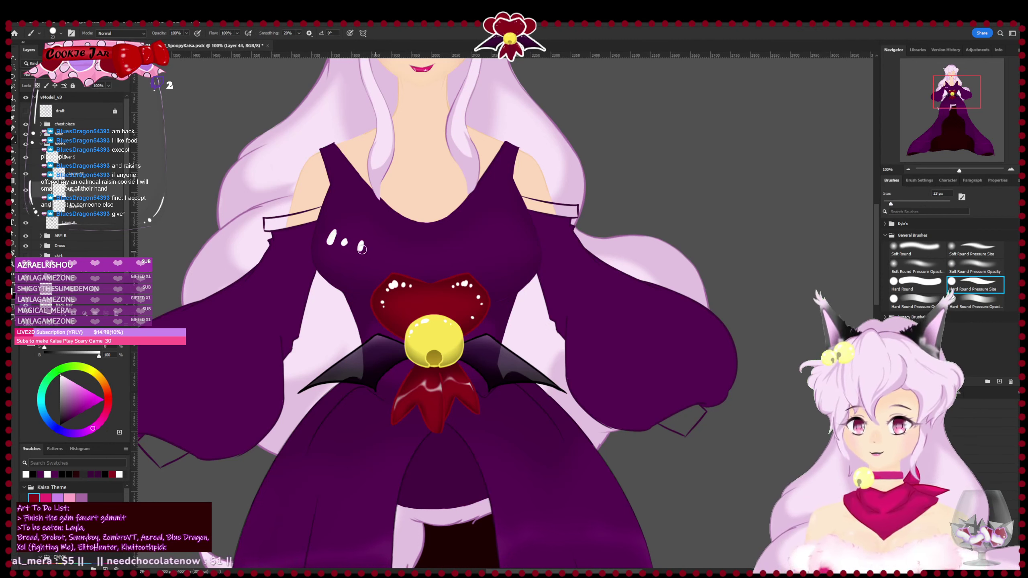
key("ctrl+z")
key("ctrl+z")
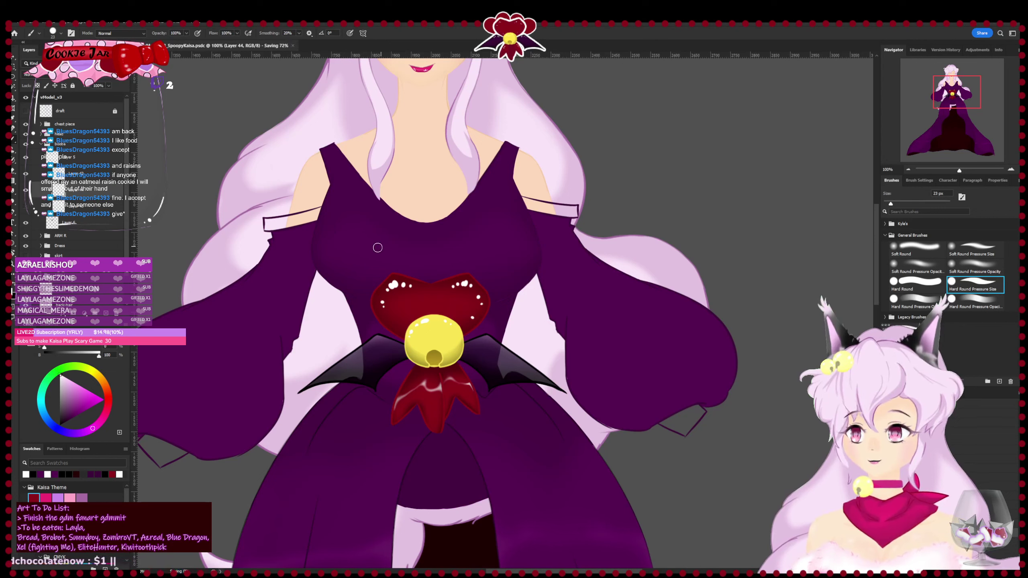
- Dot a row of four small white glints on each side of the bust
left_click(375, 253)
left_click(363, 250)
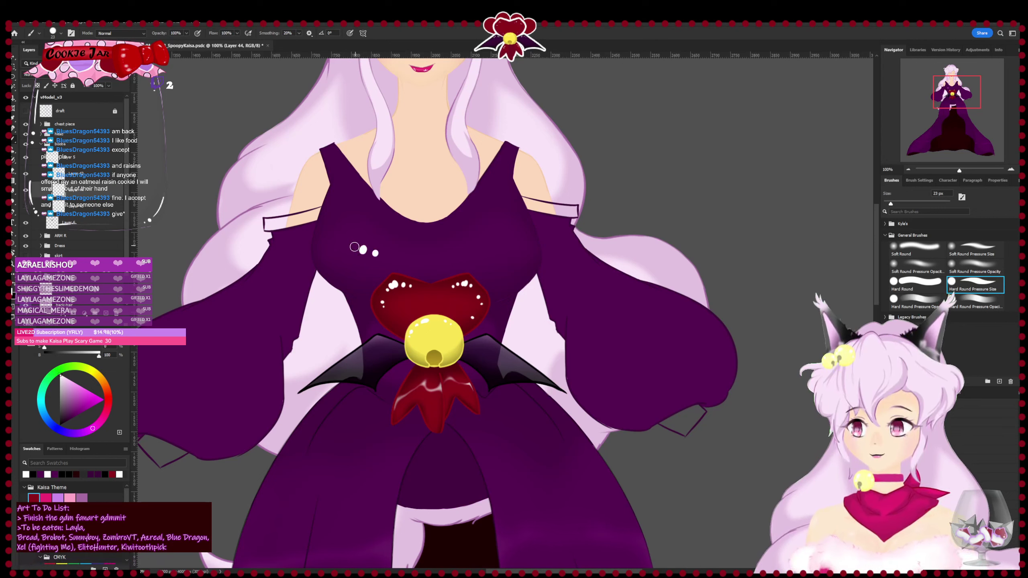
left_click(352, 247)
left_click(339, 243)
left_click(470, 248)
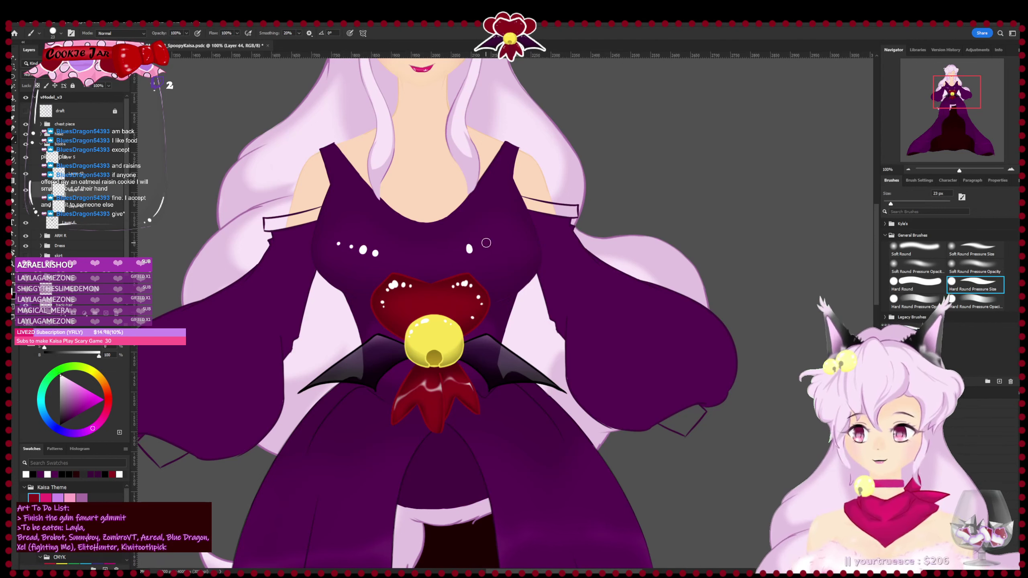
left_click(487, 244)
left_click(506, 240)
left_click(510, 235)
scroll(511, 243, "up", 3)
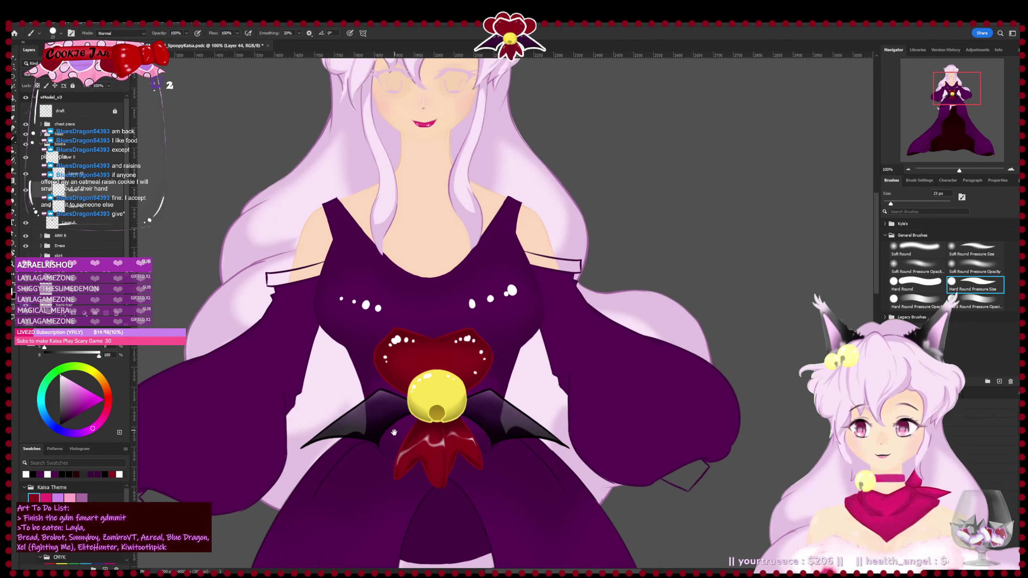
scroll(518, 304, "down", 2)
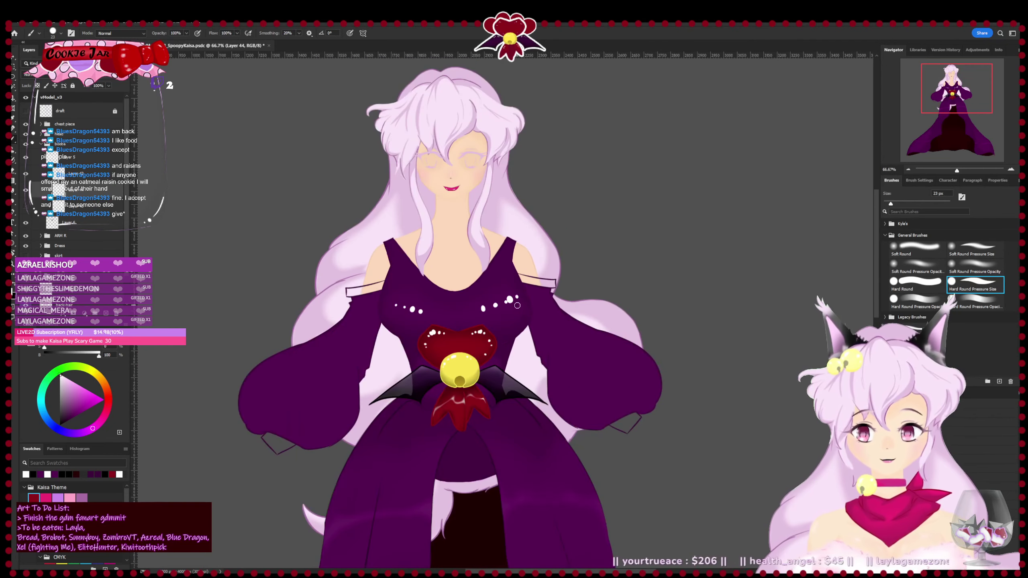
- Erase the glints on the left side of the bust and repaint them with the hard brush, using Hard Round Pressure Size for the eraser too
key("e")
left_click_drag(449, 309, 437, 310)
left_click_drag(448, 349, 396, 343)
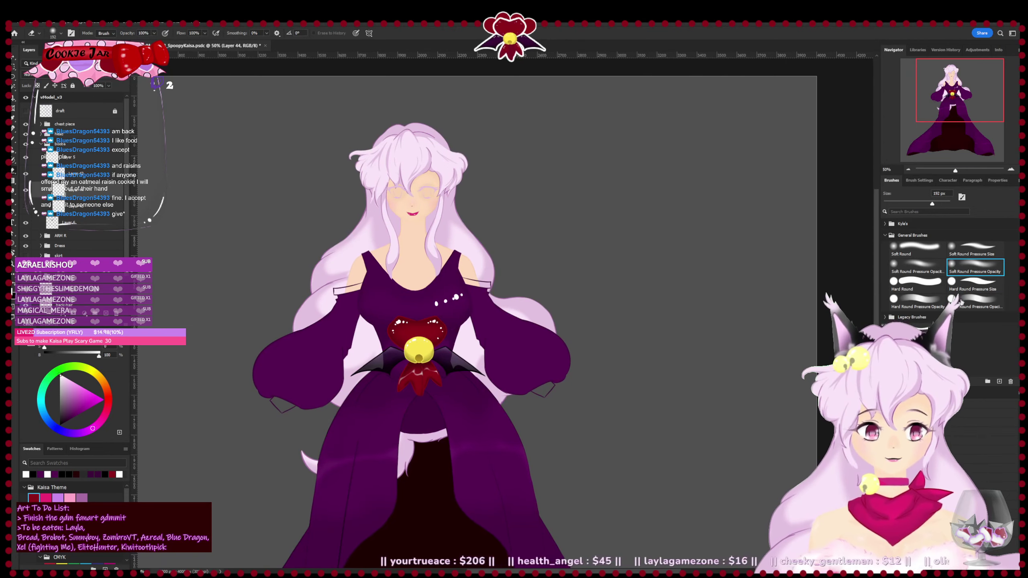
left_click(969, 288)
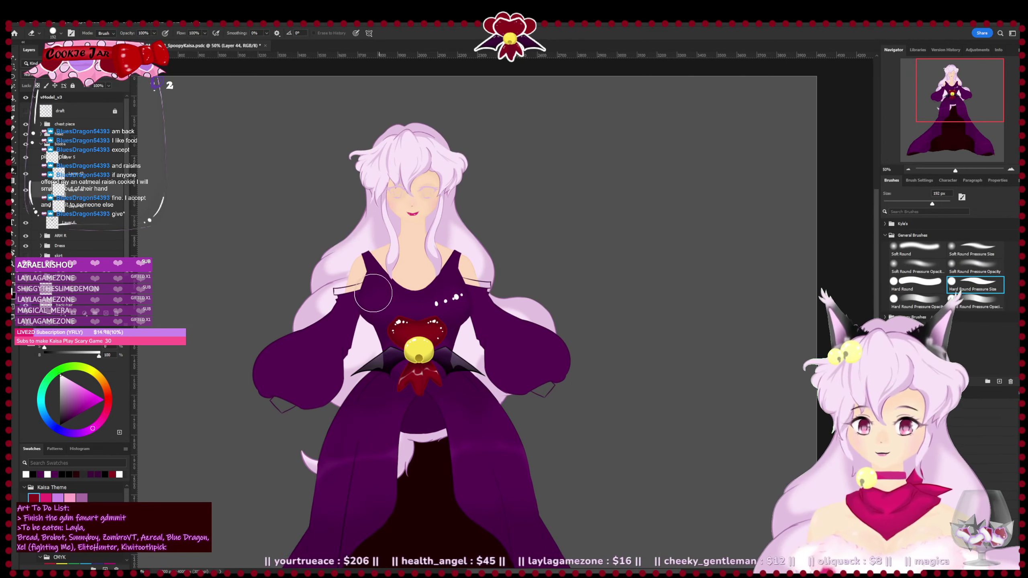
key("ctrl+s")
key("b")
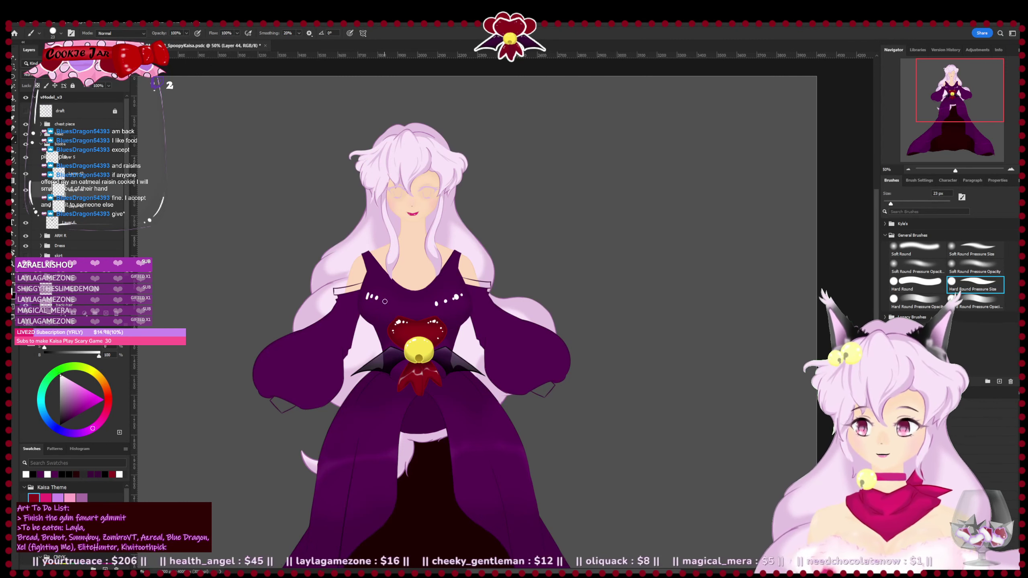
- Rework the left bust glints twice more, erasing them and dotting in new white spots
key("e")
left_click_drag(374, 291, 378, 303)
key("b")
left_click(370, 295)
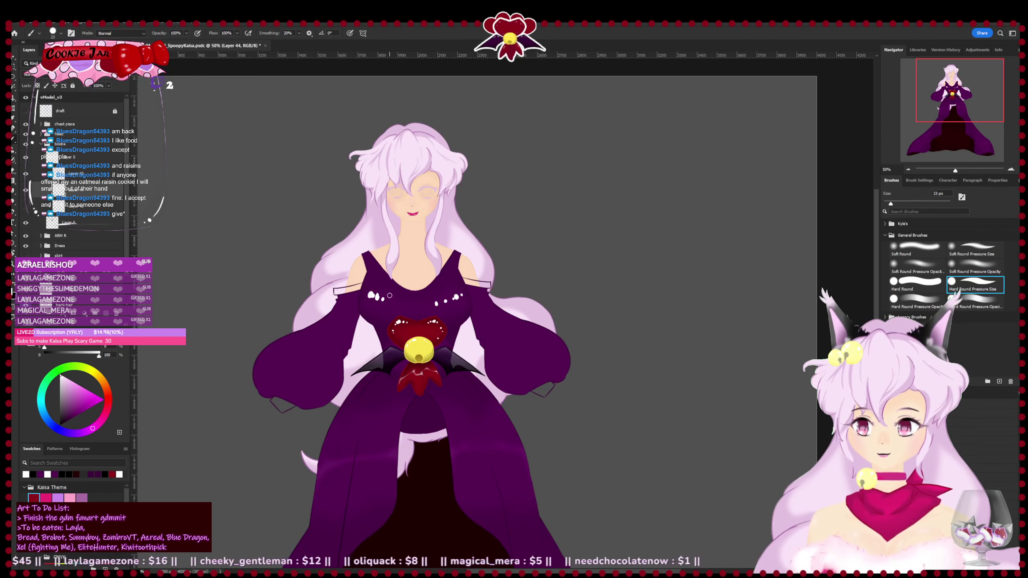
key("e")
left_click_drag(382, 298, 371, 296)
key("b")
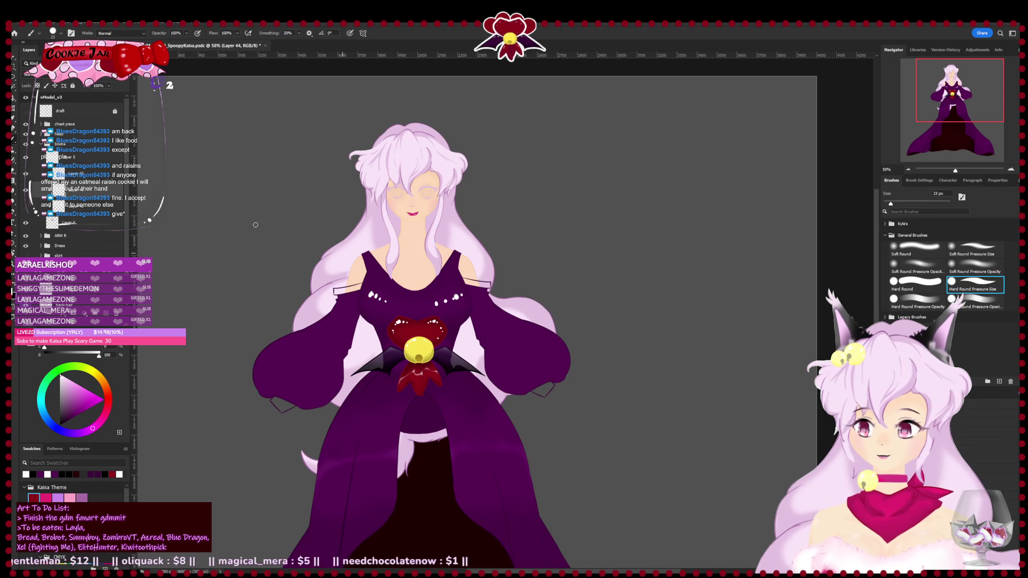
- Erase the left bust glints again, try a single white dot near the armhole, and erase that as well
key("ctrl+plus")
key("ctrl+plus")
left_click_drag(323, 369, 489, 401)
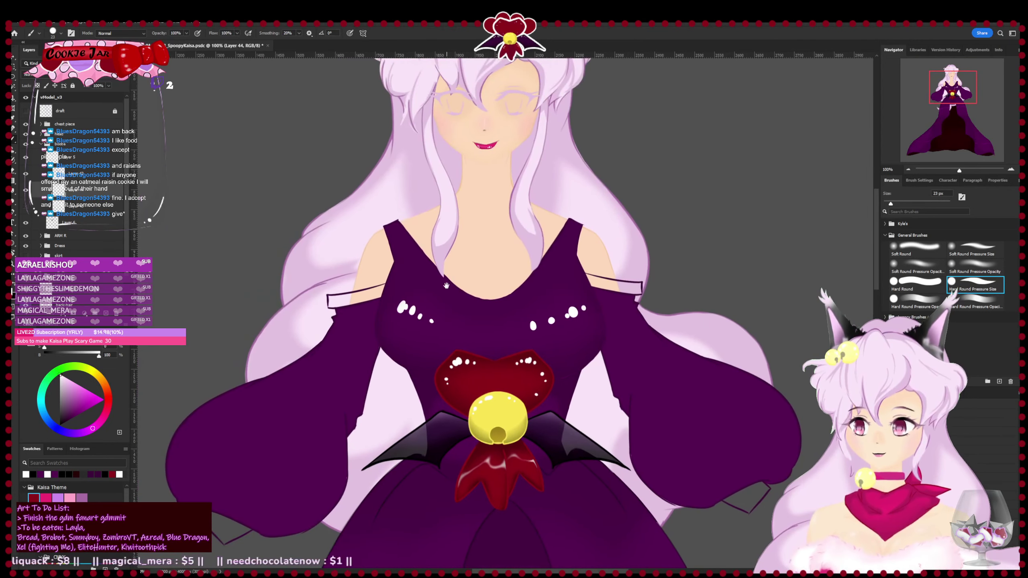
key("e")
mouse_move(401, 303)
left_mouse_down()
mouse_move(365, 318)
mouse_move(384, 336)
left_mouse_up()
key("b")
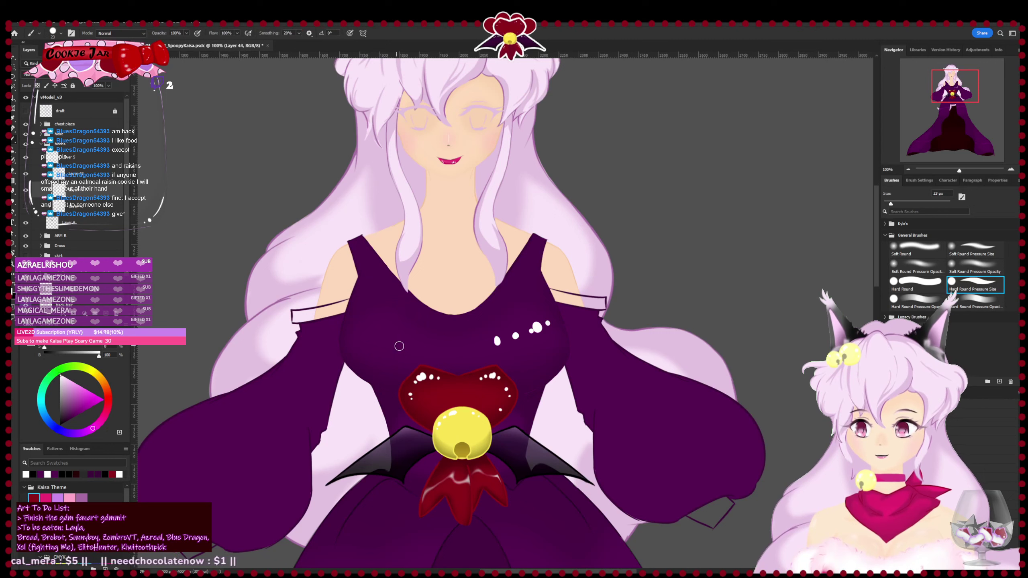
key("e")
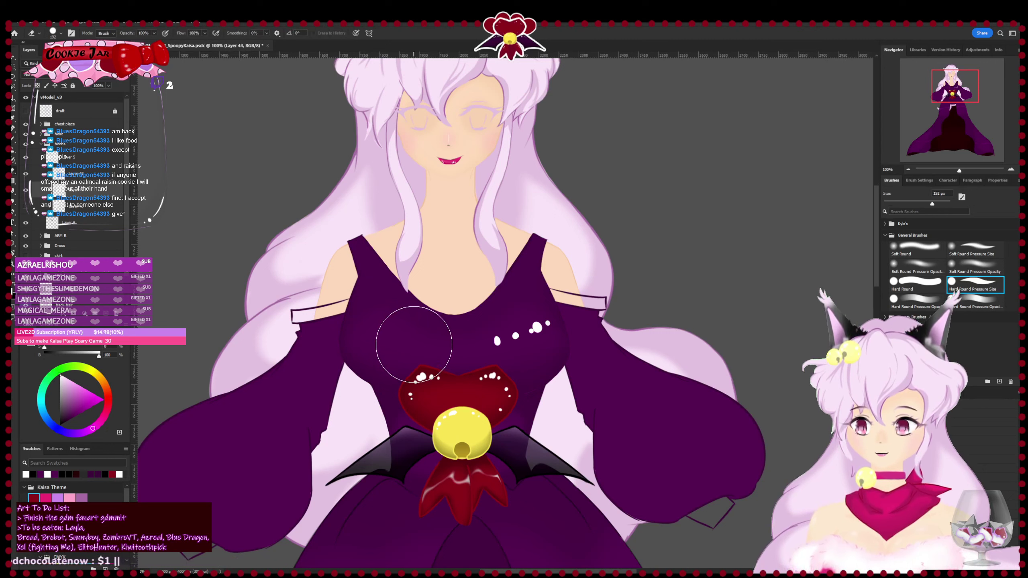
key("b")
left_click(368, 327)
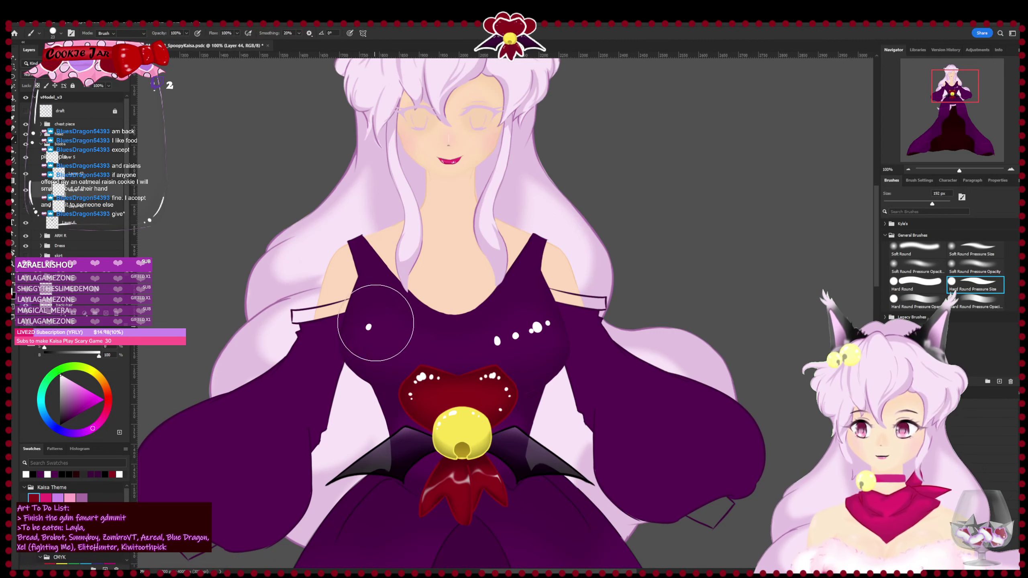
left_click(376, 323)
key("b")
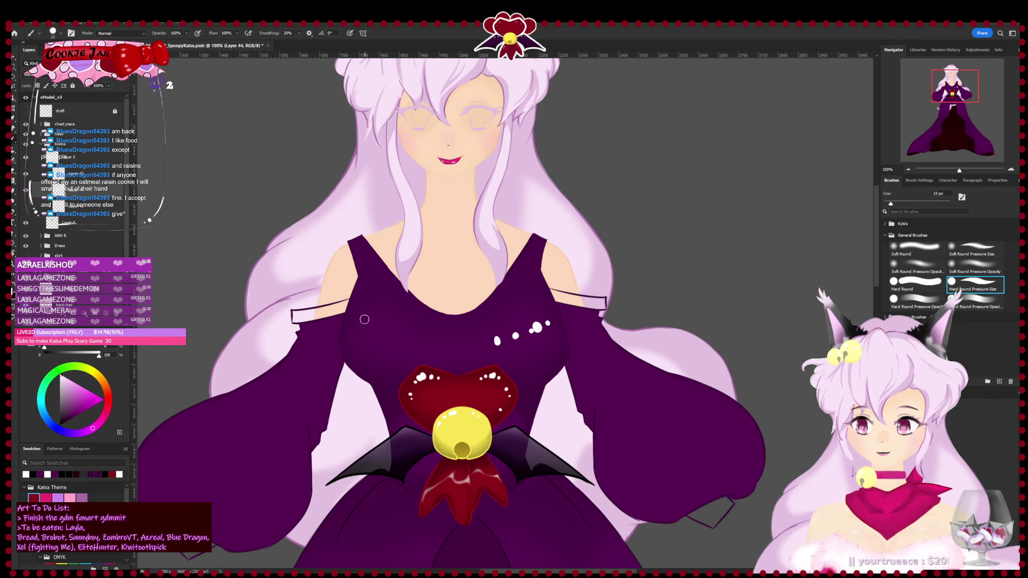
- Dot a closely spaced row of small white glints on the left side of the bust, undo the last dot, and save the document
left_click(364, 321)
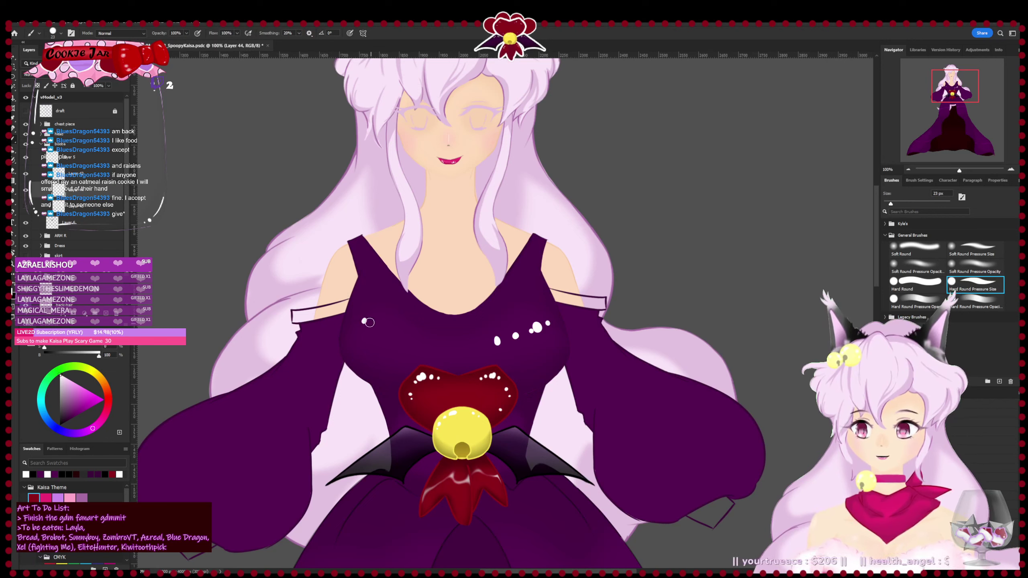
left_click(373, 325)
left_click(380, 325)
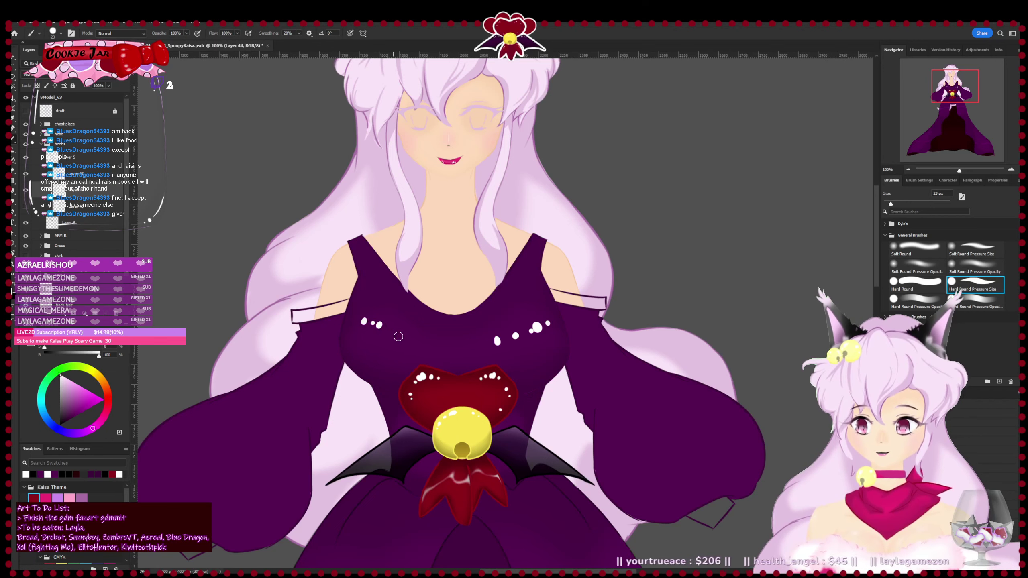
left_click(389, 327)
left_click(398, 329)
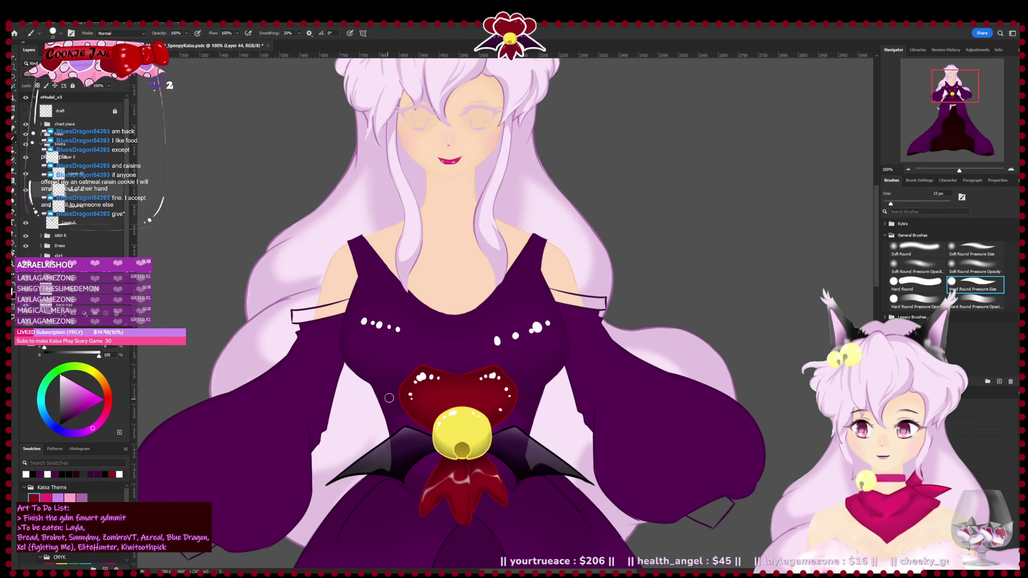
key("ctrl+z")
key("ctrl+s")
- Examine the bust glints against the whole figure at several zoom levels, with and without the soft highlights of Layer 43
left_click_drag(371, 410, 327, 427)
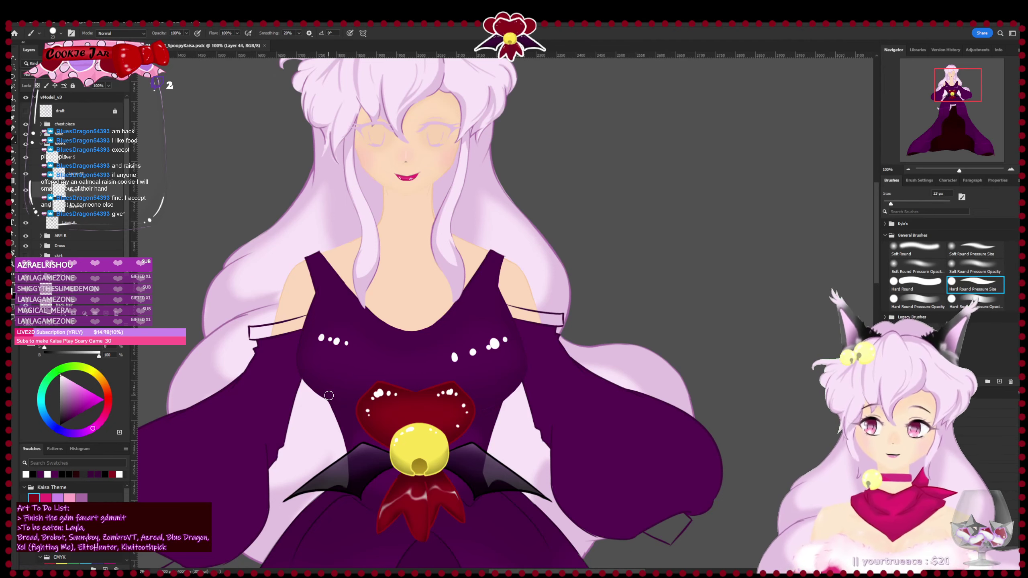
key("ctrl+minus")
key("ctrl+minus")
key("ctrl+minus")
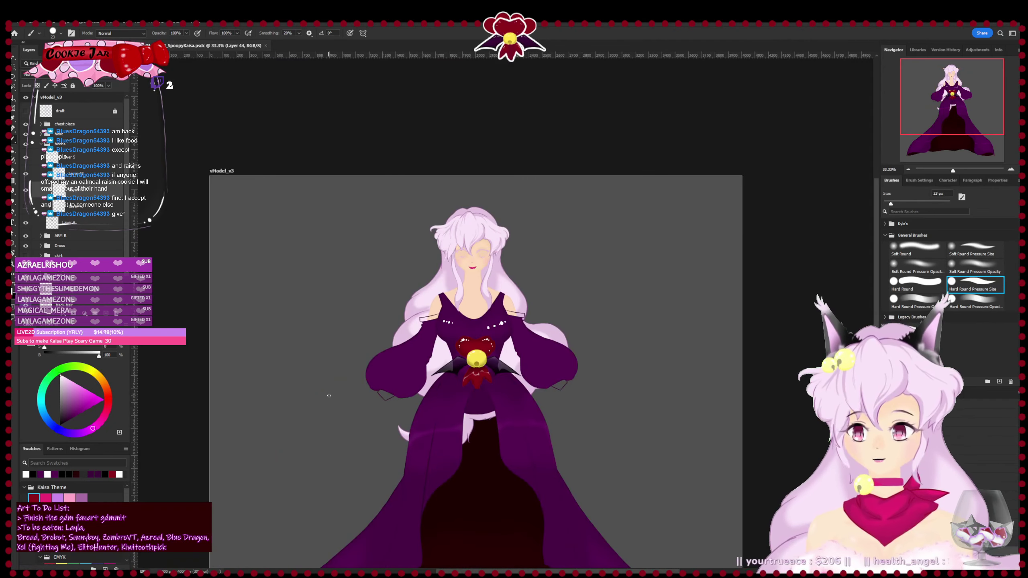
key("ctrl+plus")
key("ctrl+plus")
key("ctrl+minus")
left_click_drag(282, 347, 263, 369)
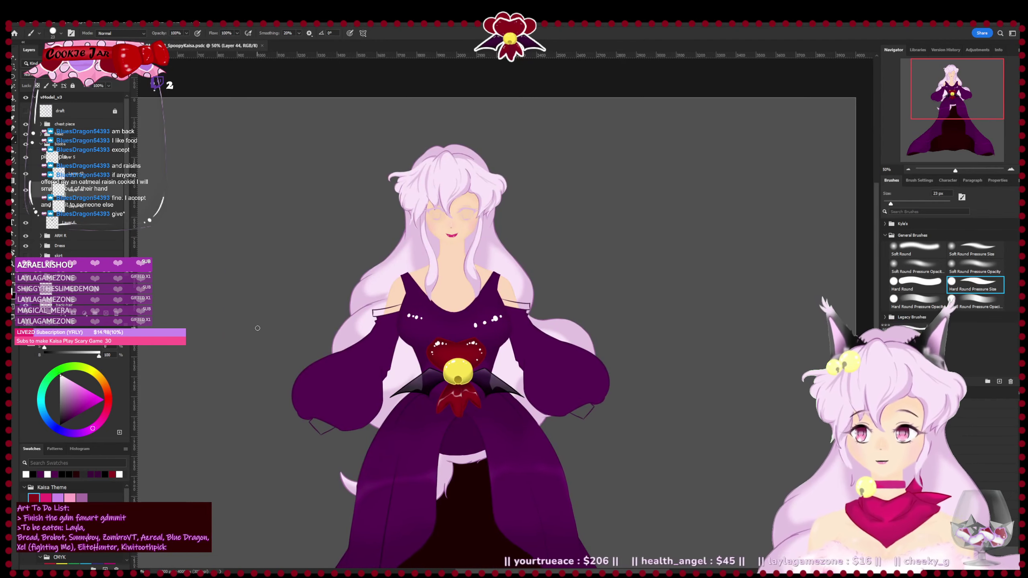
left_click(26, 207)
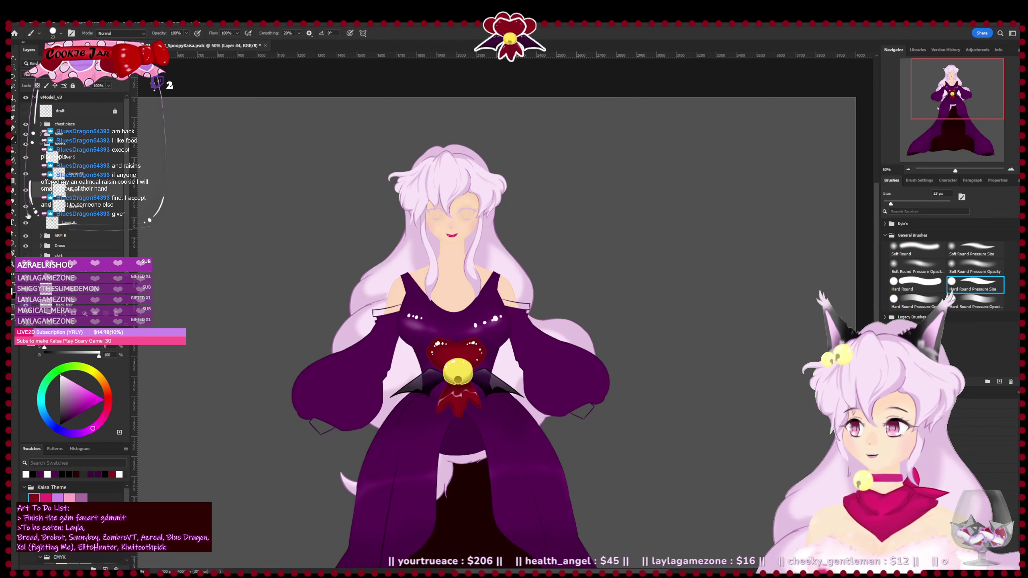
left_click(29, 213)
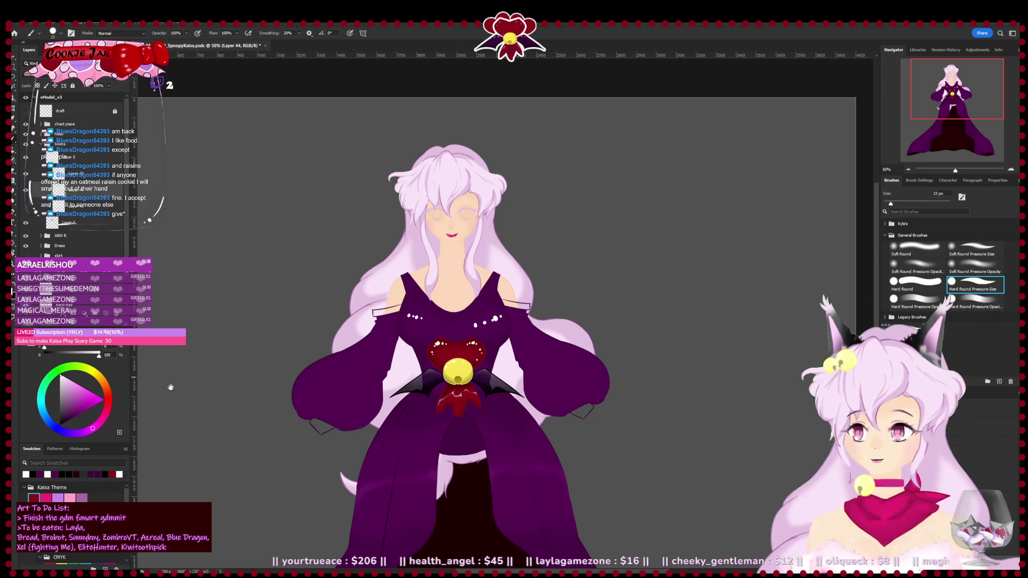
mouse_move(271, 409)
left_mouse_down()
mouse_move(250, 360)
mouse_move(236, 379)
left_mouse_up()
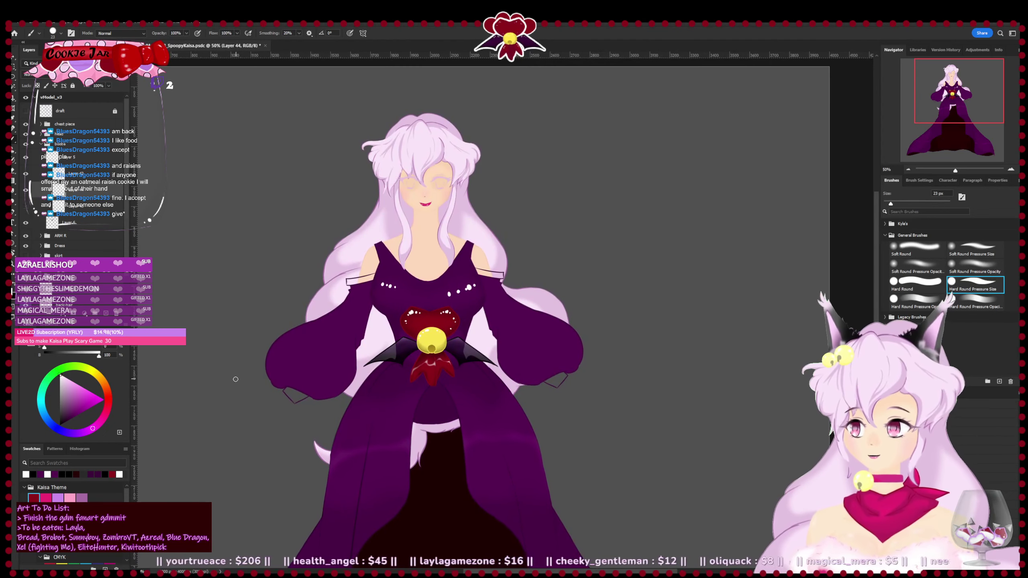
- Delete Layer 44 with the hard white glints and show Layer 43 with the soft bust highlights
key("Delete")
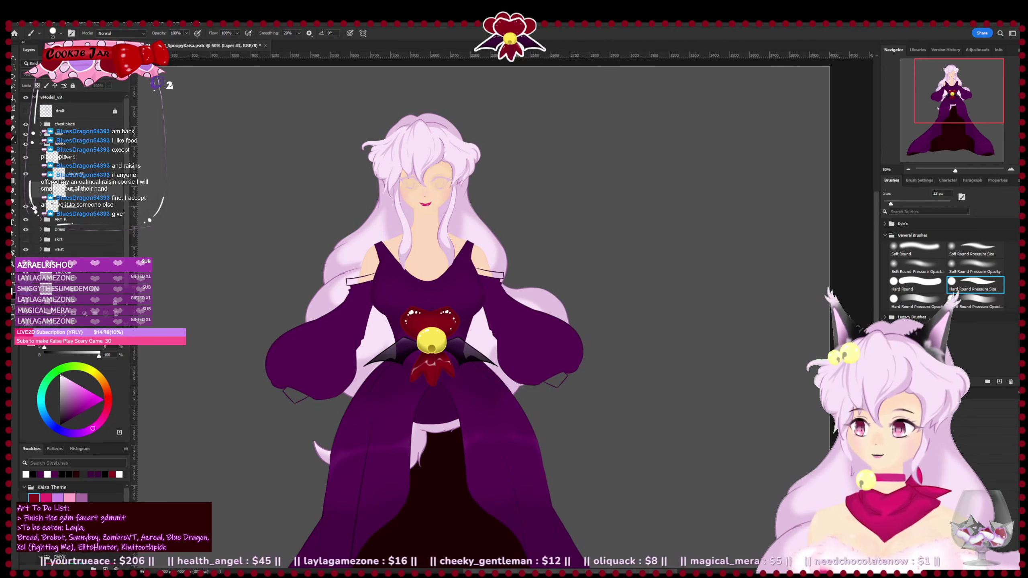
left_click(26, 191)
scroll(318, 341, "up", 2)
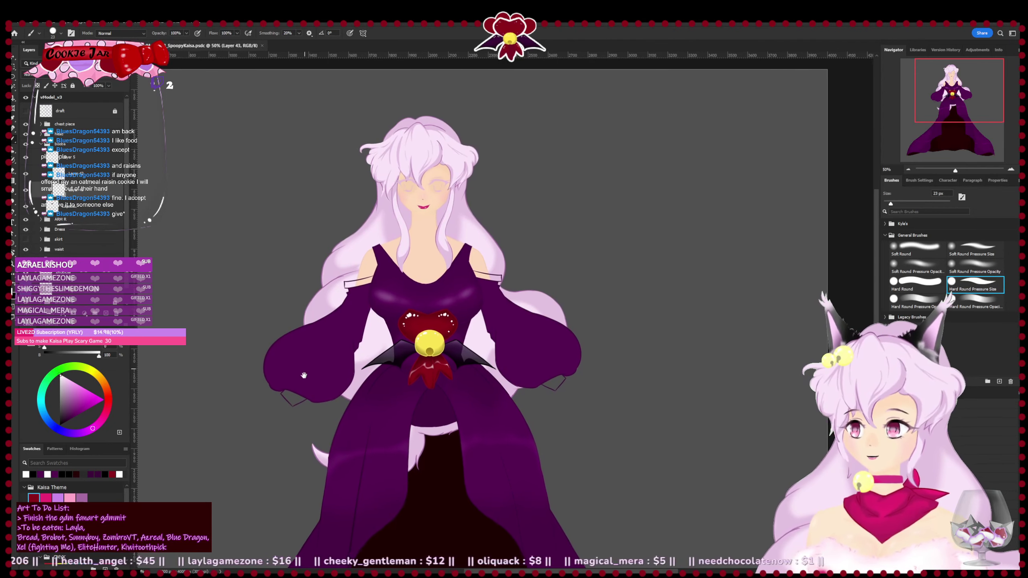
- Fade the inner parts of the soft bust highlights below the neckline with the soft eraser and save the document
key("e")
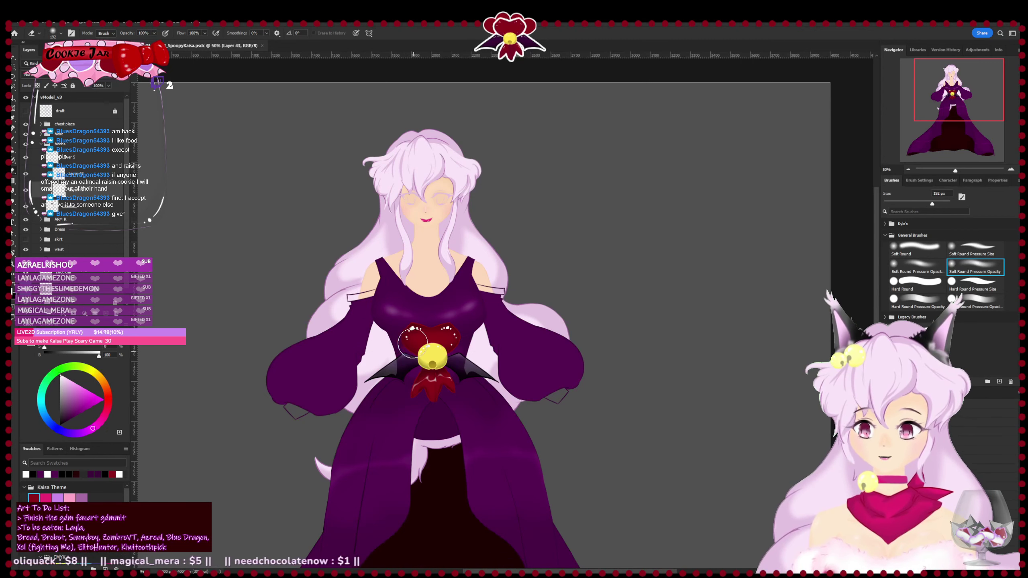
left_click_drag(405, 289, 442, 292)
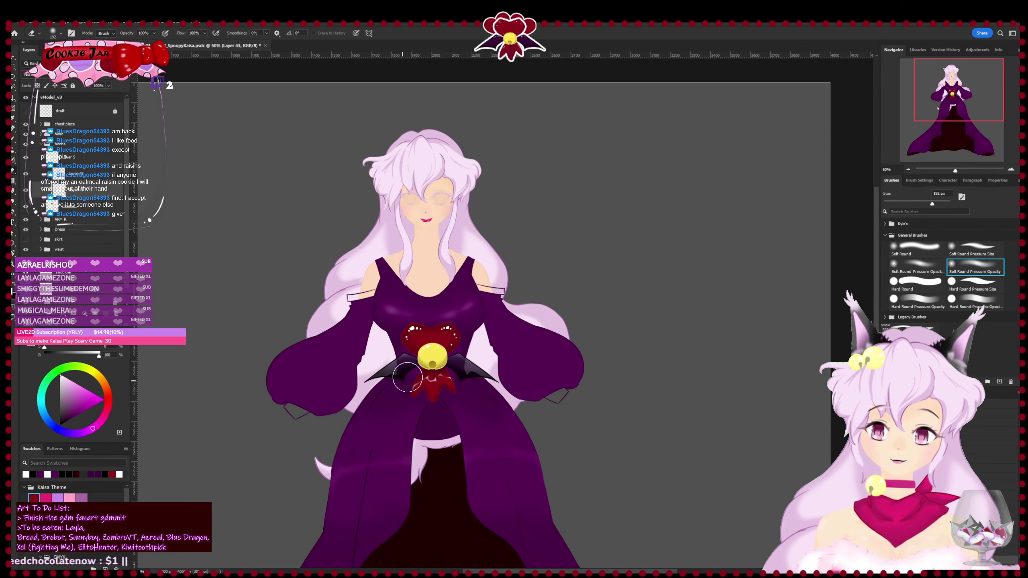
key("ctrl+s")
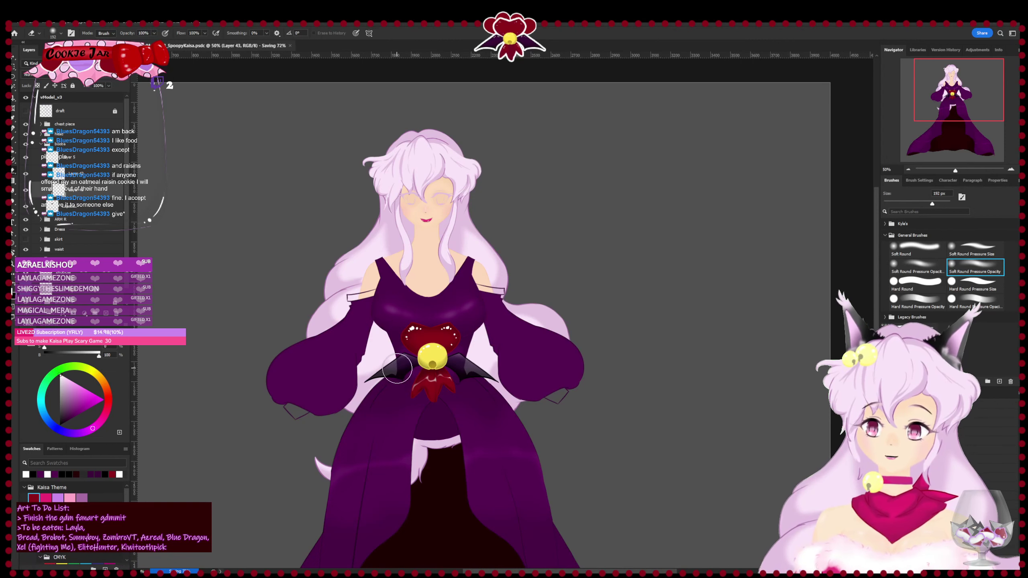
left_click_drag(326, 428, 333, 391)
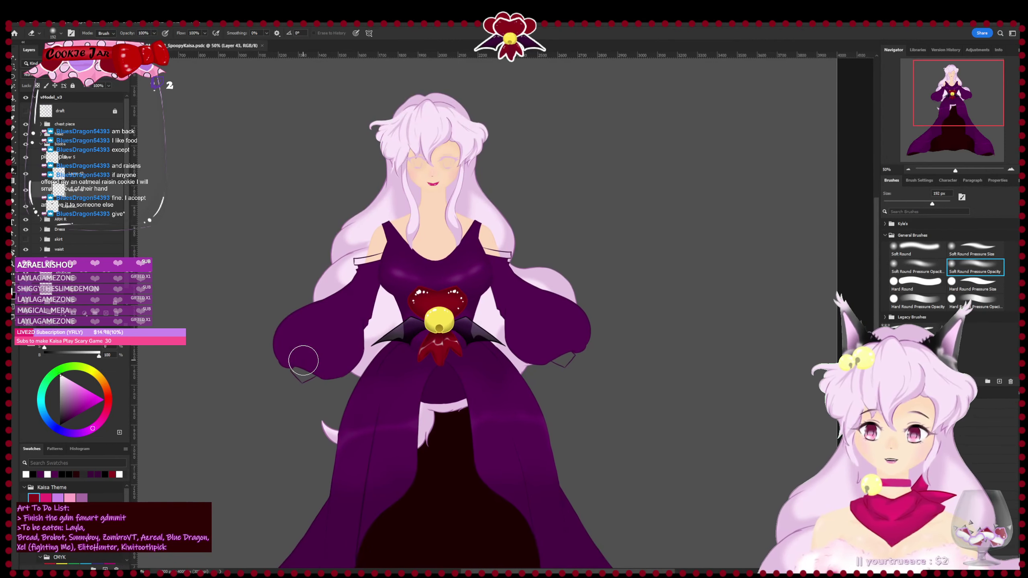
- Brush soft black shading onto the left side of the bodice on Layer 42 with a 180 px Soft Round Pressure Opacity brush and save
left_click(85, 174)
key("x")
key("b")
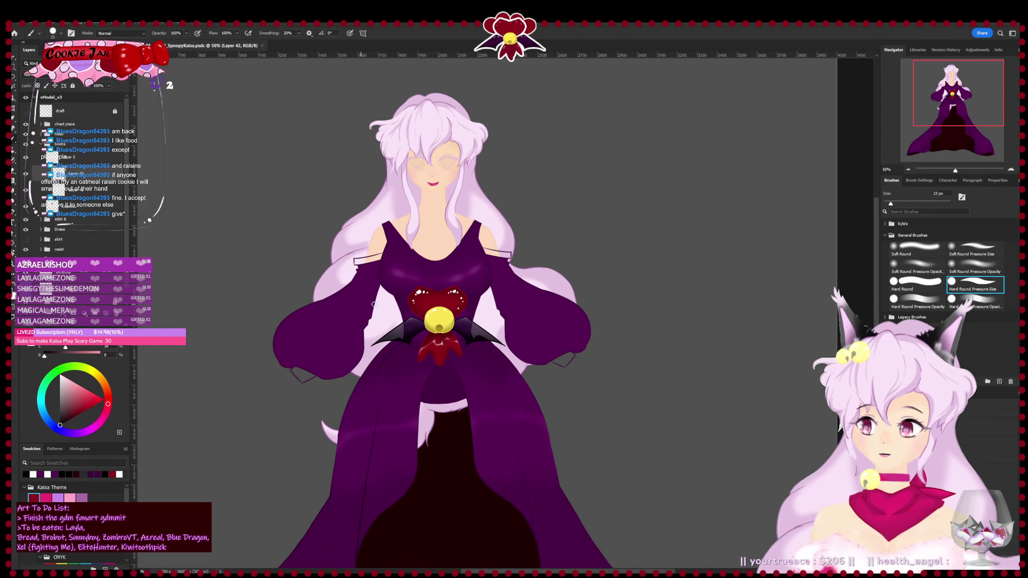
left_click(975, 267)
left_click_drag(931, 205, 922, 205)
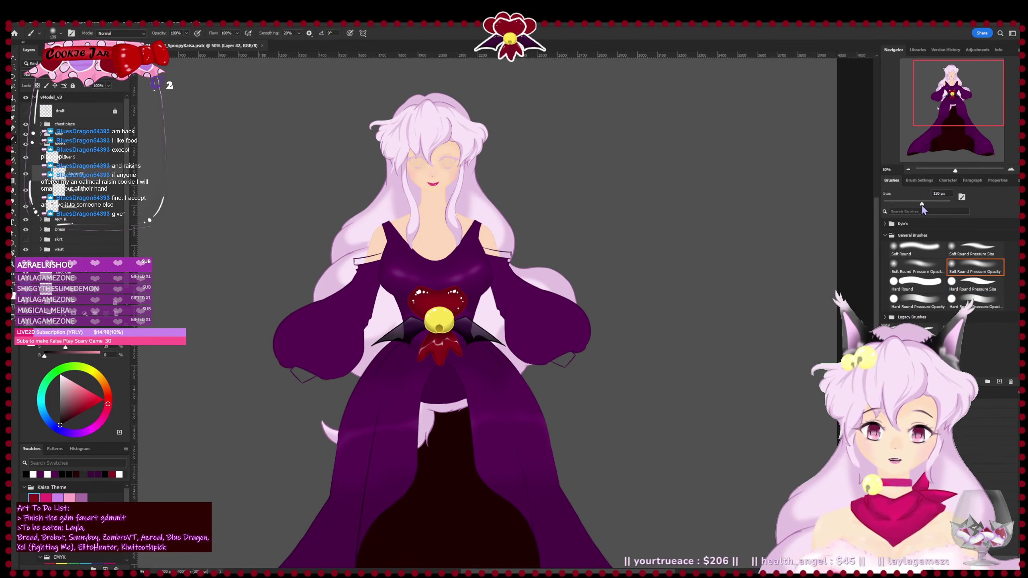
left_click(934, 209)
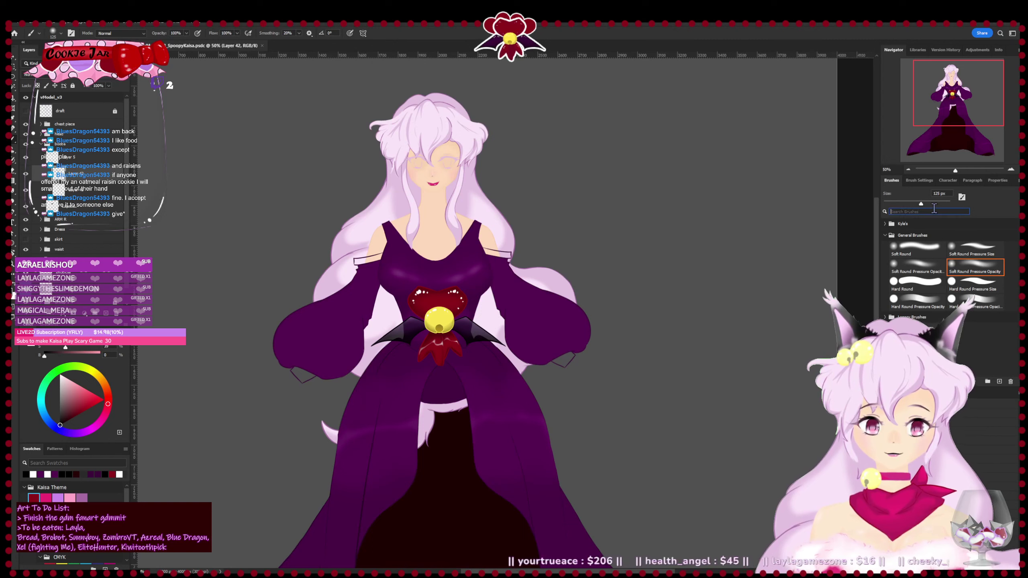
left_click(930, 203)
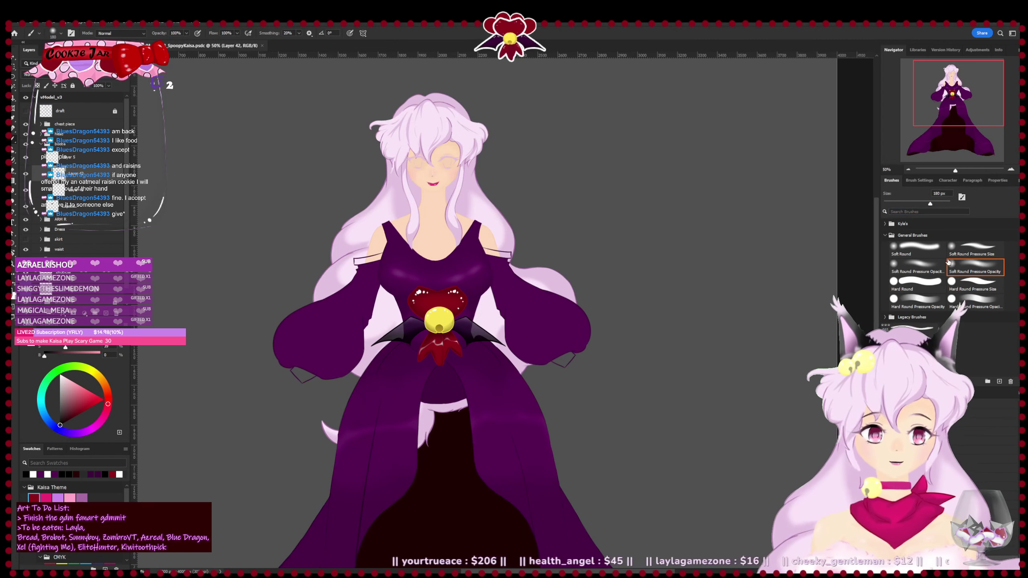
mouse_move(388, 315)
left_mouse_down()
mouse_move(421, 324)
mouse_move(397, 315)
left_mouse_up()
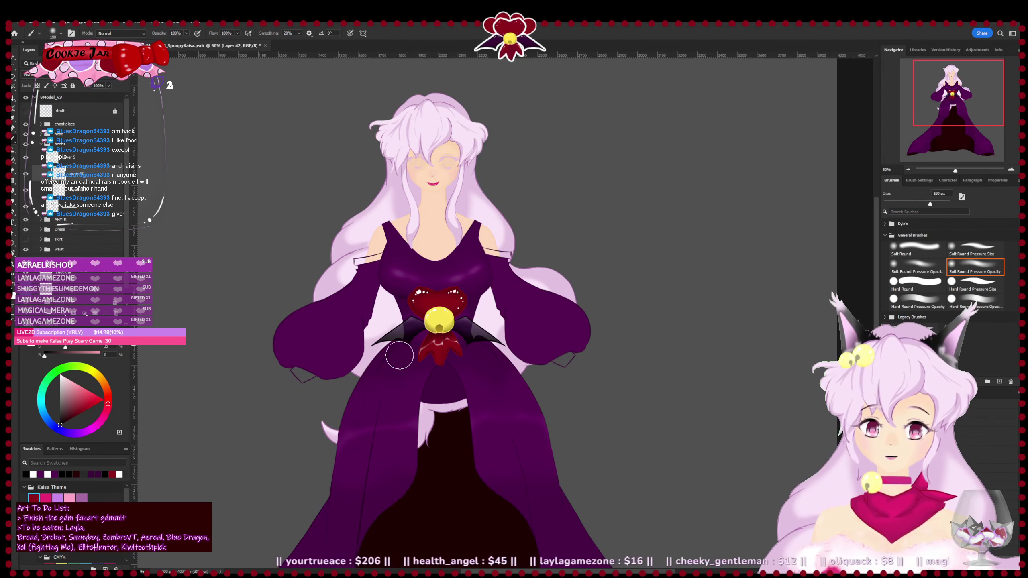
key("ctrl+s")
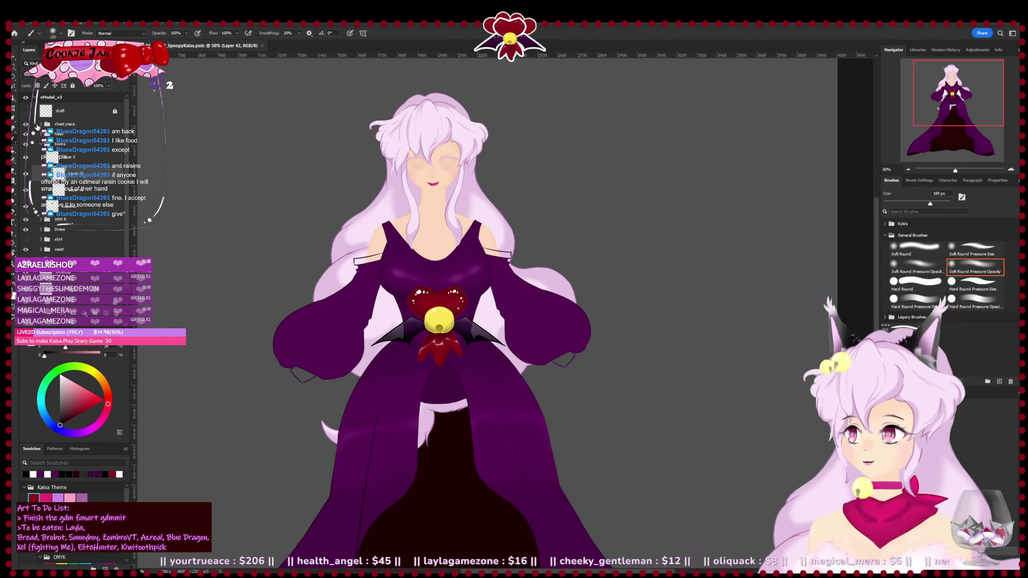
- Hide the chest piece, compare the bodice with and without Layer 42's shading, inspect it closer, and save the document
left_click(25, 124)
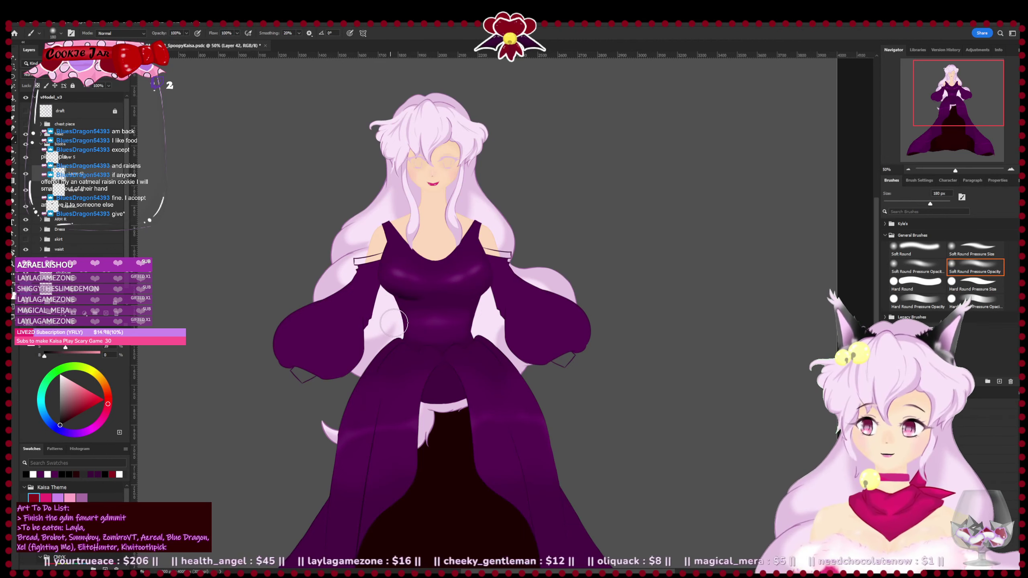
key("ctrl+s")
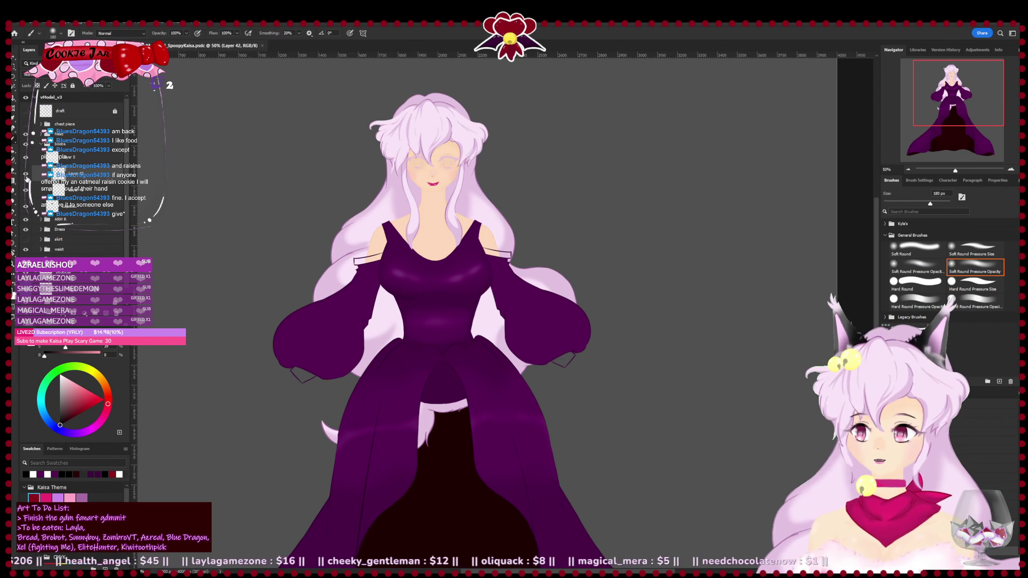
left_click(26, 175)
left_click(27, 175)
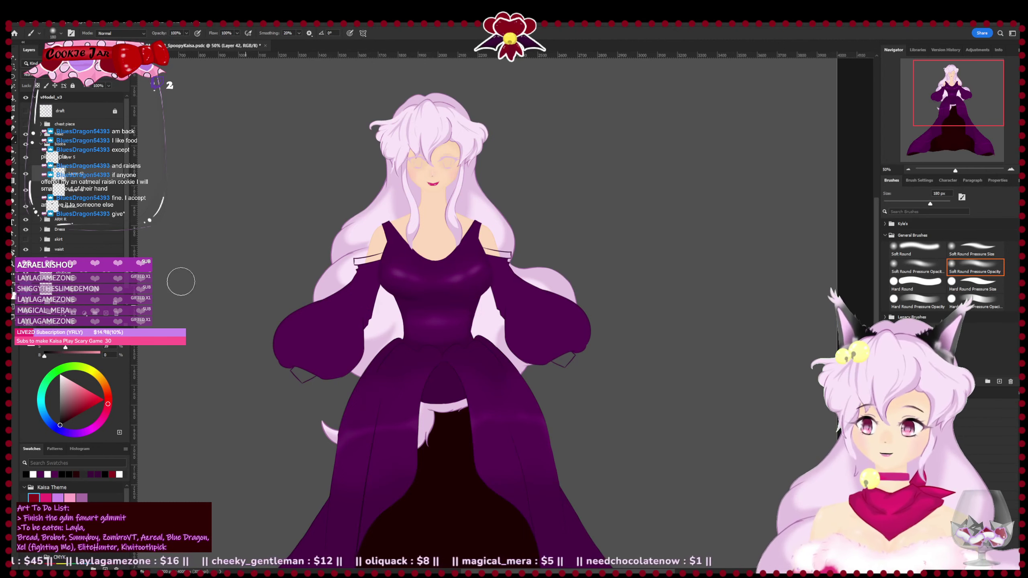
key("ctrl+plus")
left_click_drag(327, 341, 399, 407)
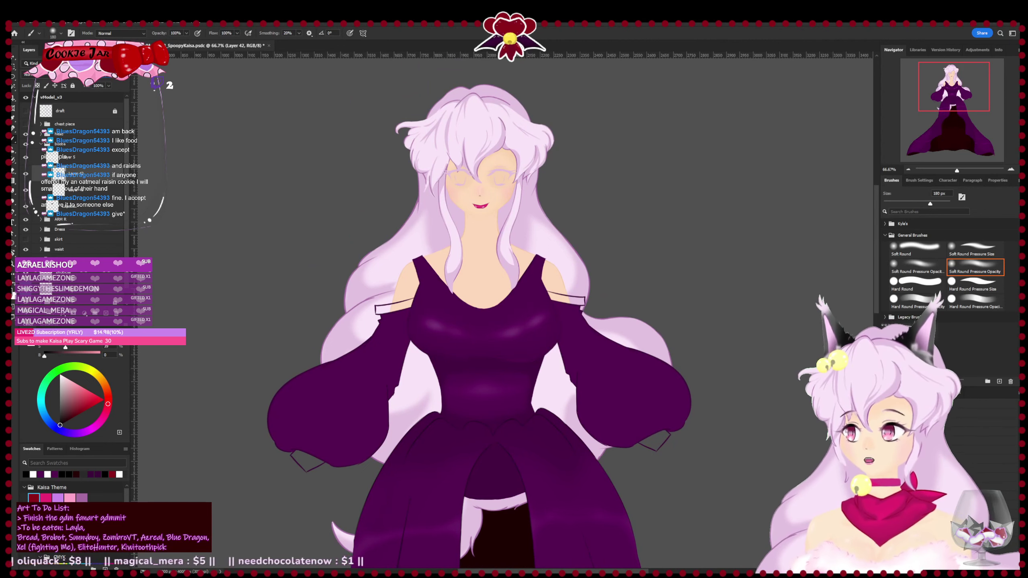
left_click_drag(306, 328, 246, 340)
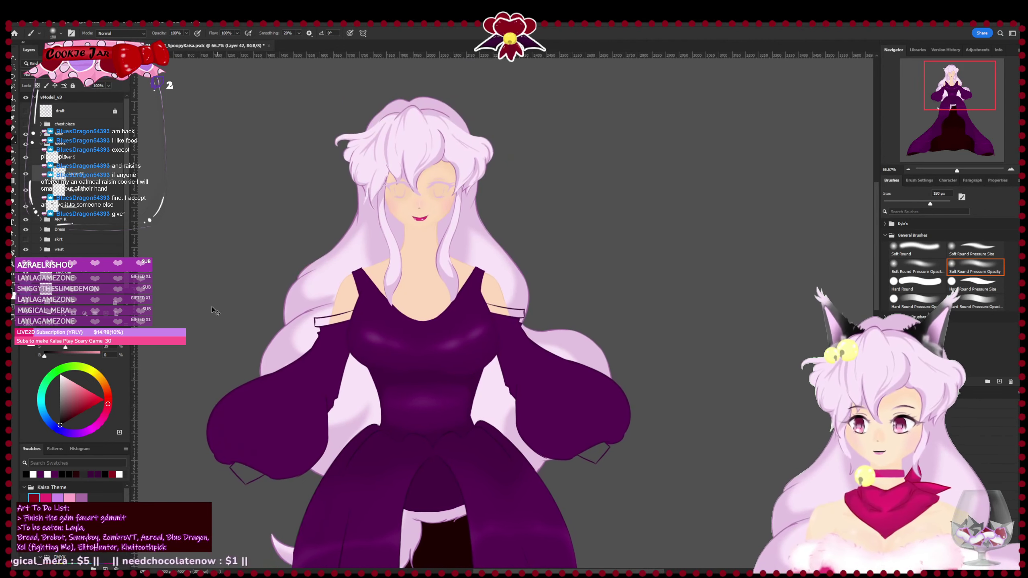
key("ctrl+s")
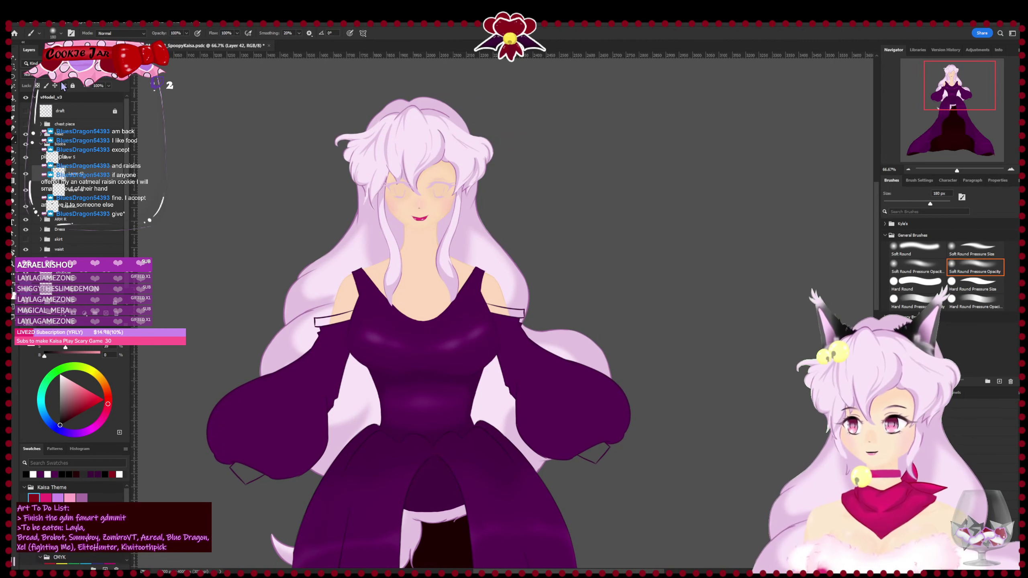
- Examine the waist group's Layers 40 and 41 and the dress shading against the whole figure, saving the document along the way
key("ctrl+minus")
key("ctrl+minus")
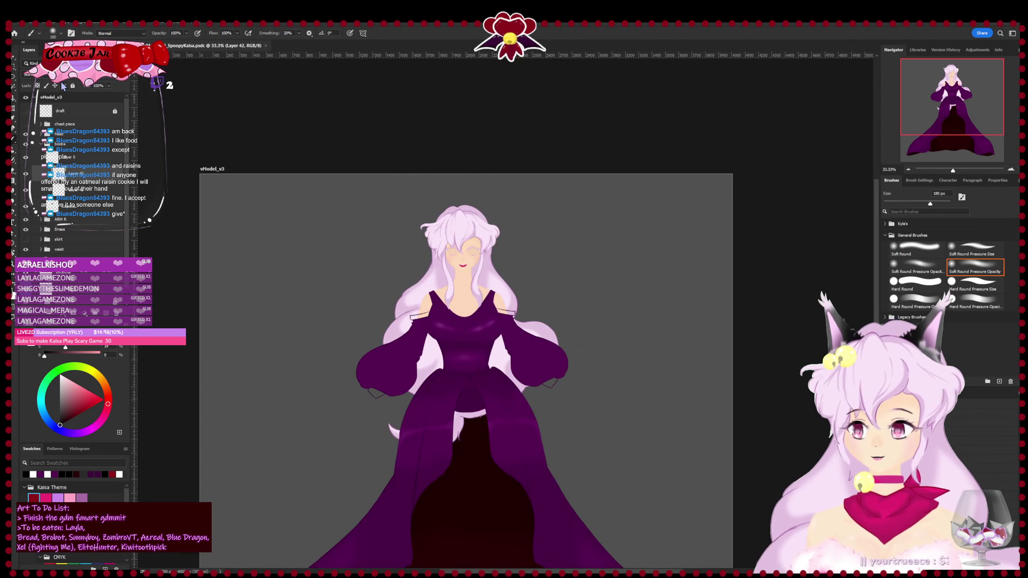
left_click_drag(341, 341, 320, 284)
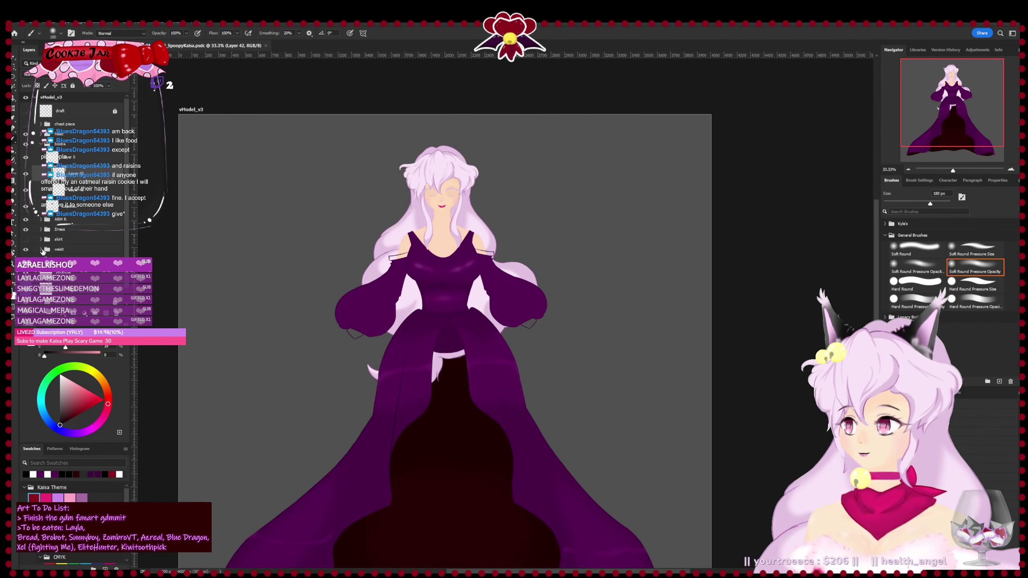
left_click(41, 250)
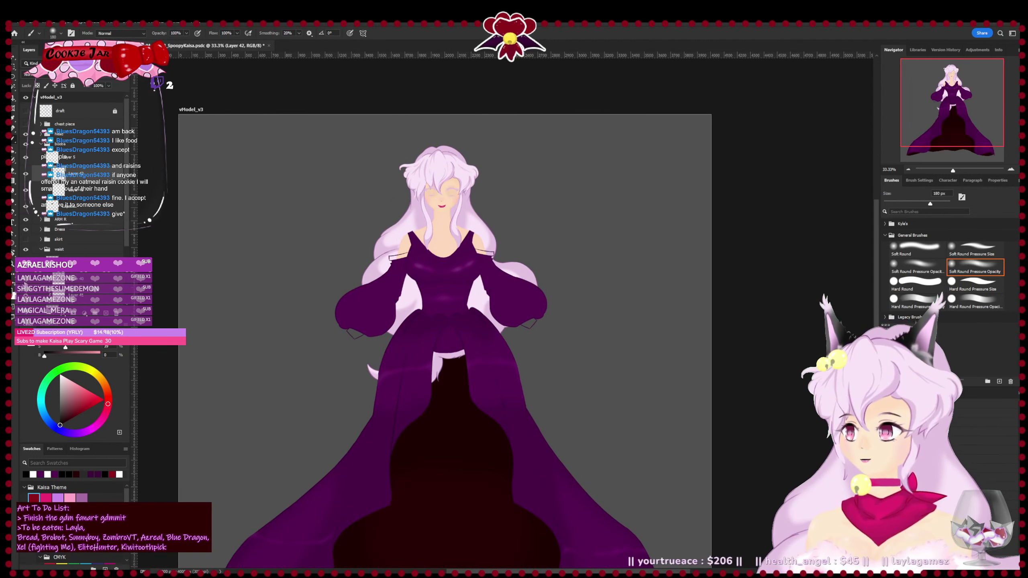
left_click(86, 284)
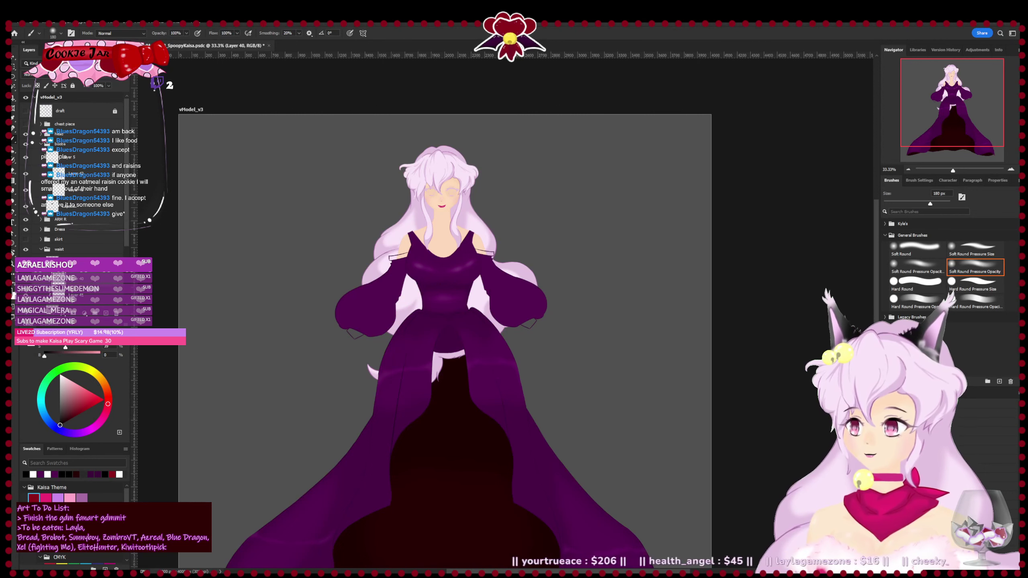
left_click(84, 300)
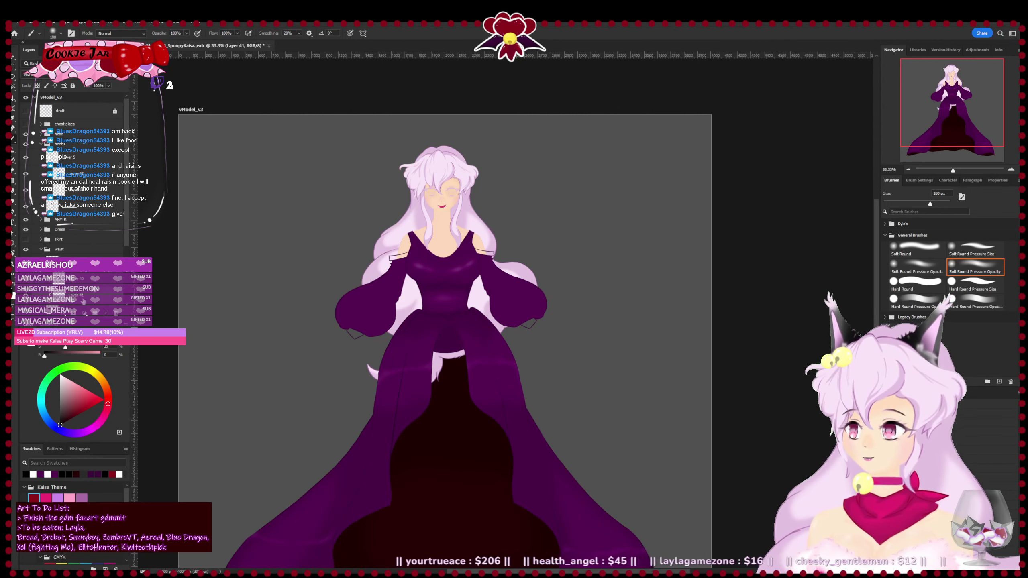
key("ctrl+plus")
key("ctrl+plus")
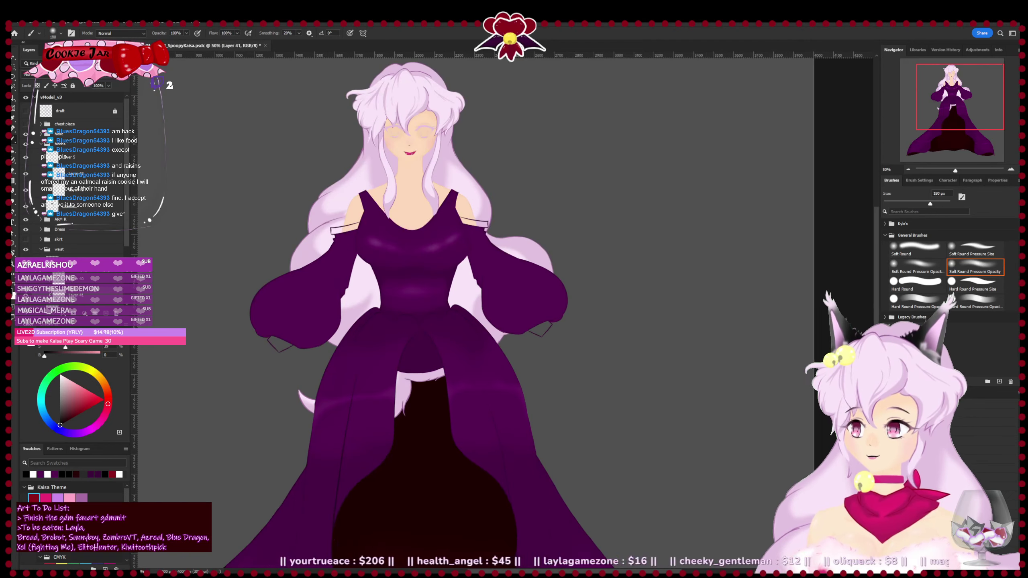
left_click_drag(291, 272, 327, 331)
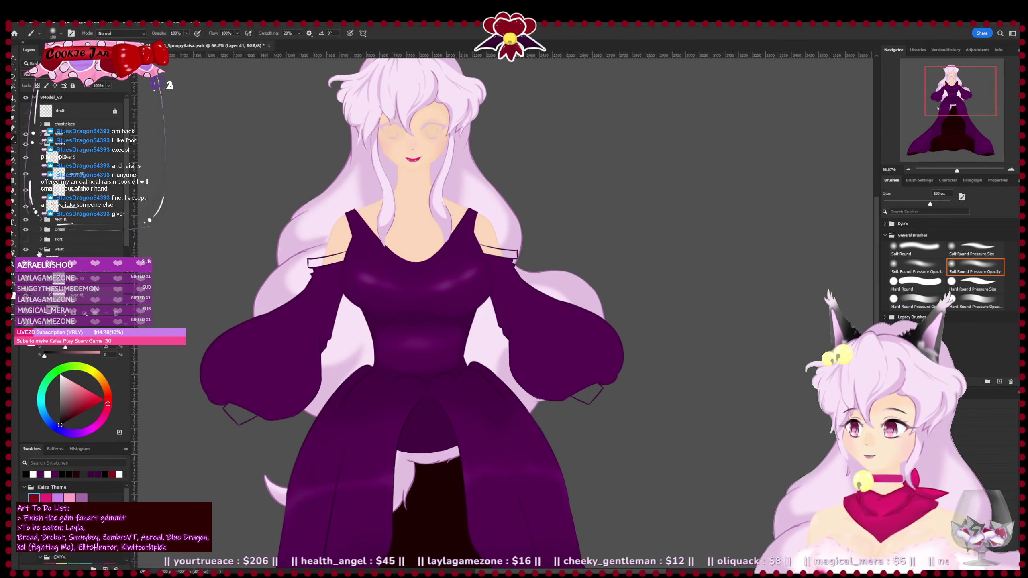
left_click(40, 250)
left_click_drag(370, 300, 390, 336)
key("ctrl+s")
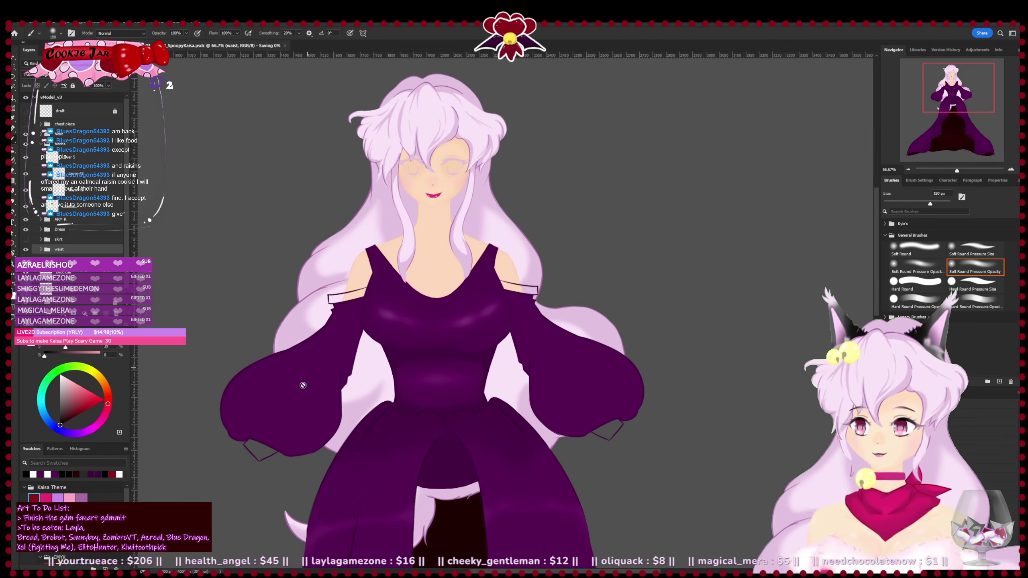
scroll(287, 360, "down", 1)
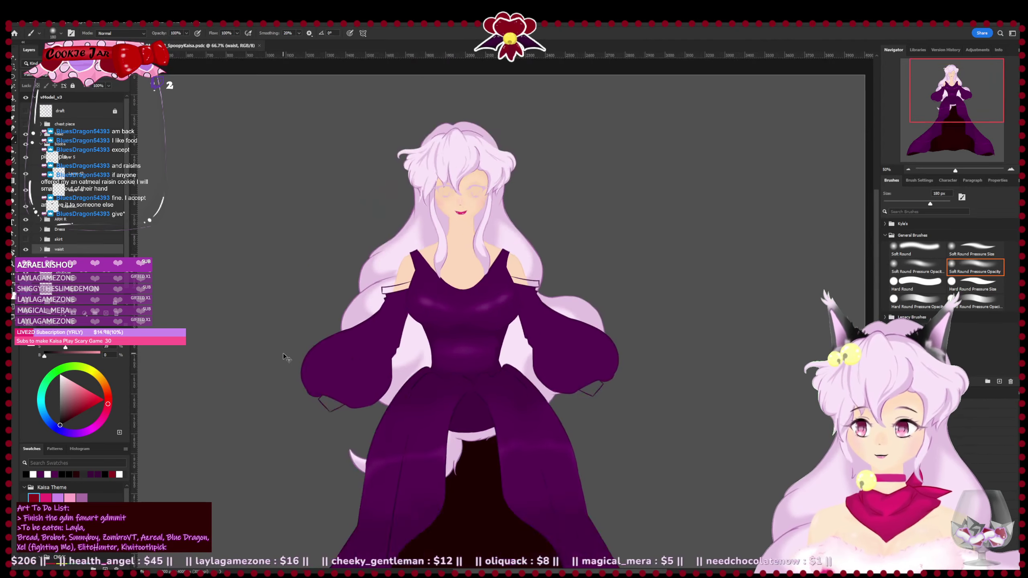
scroll(283, 358, "down", 1)
left_click_drag(282, 351, 317, 323)
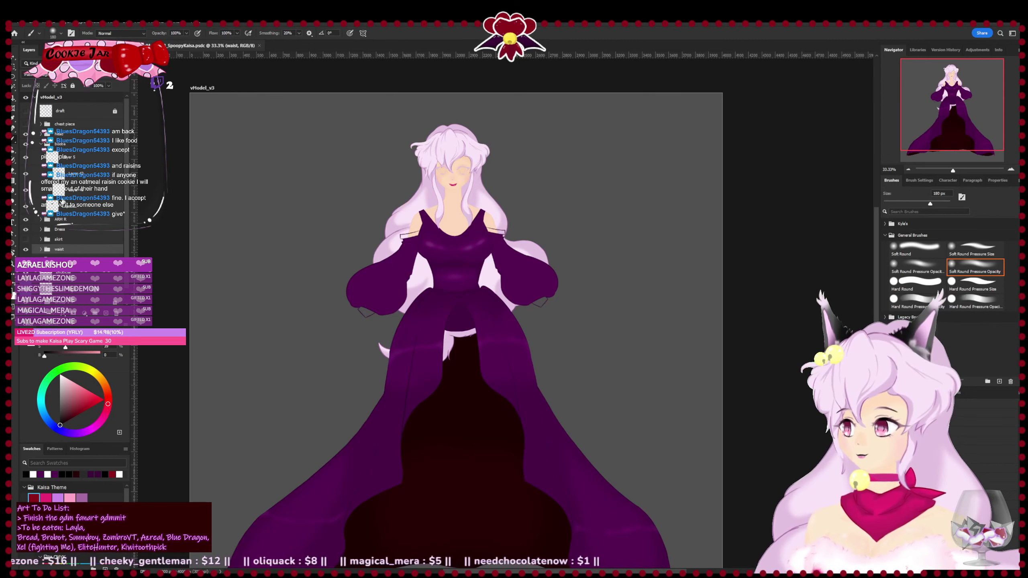
- Collapse the bust group and show the chest piece, the red front skirt panel, the draft sketch and the tail
left_click(41, 146)
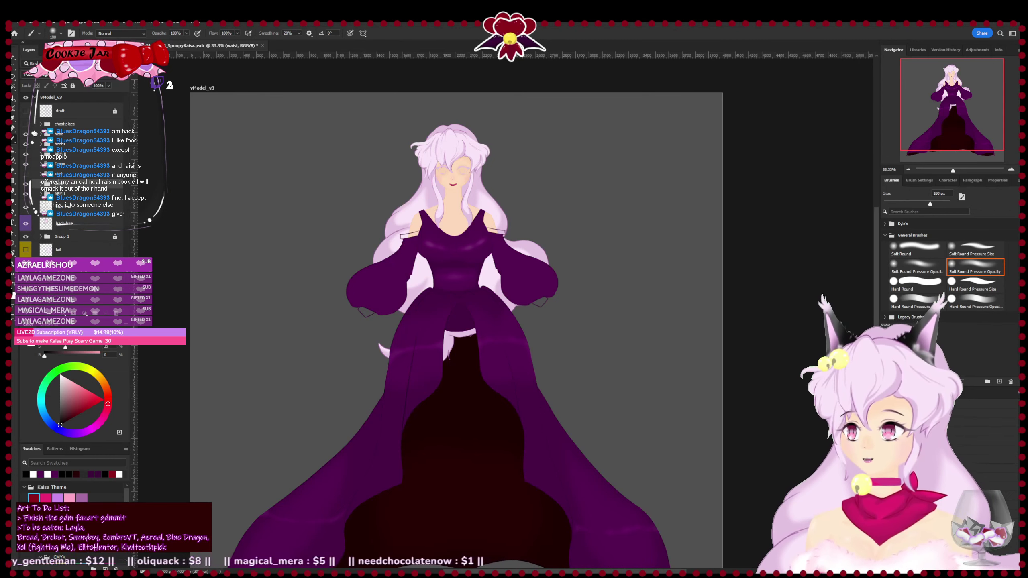
left_click(27, 125)
left_click(25, 176)
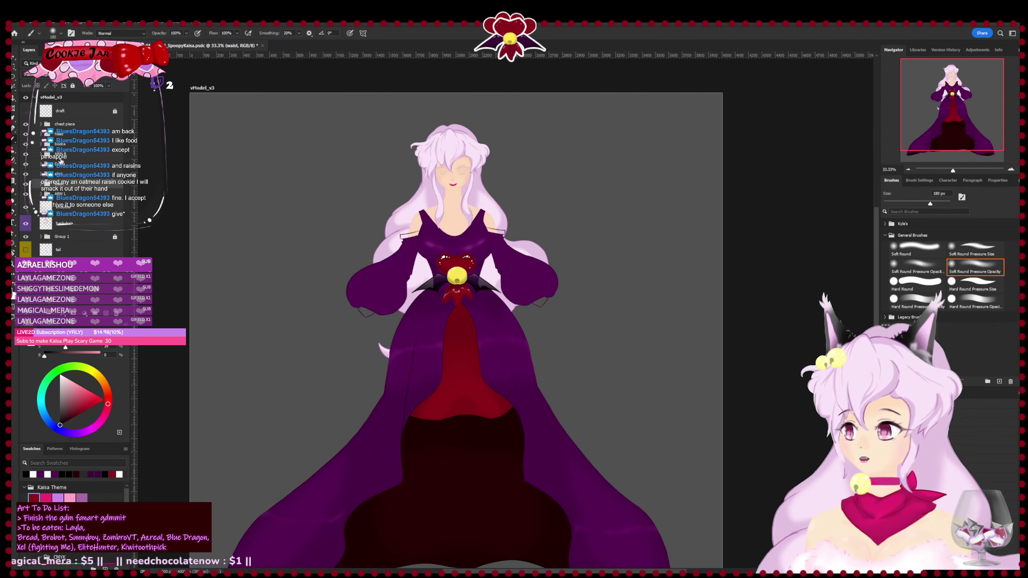
left_click(25, 111)
left_click_drag(367, 430, 360, 370)
scroll(199, 269, "up", 1)
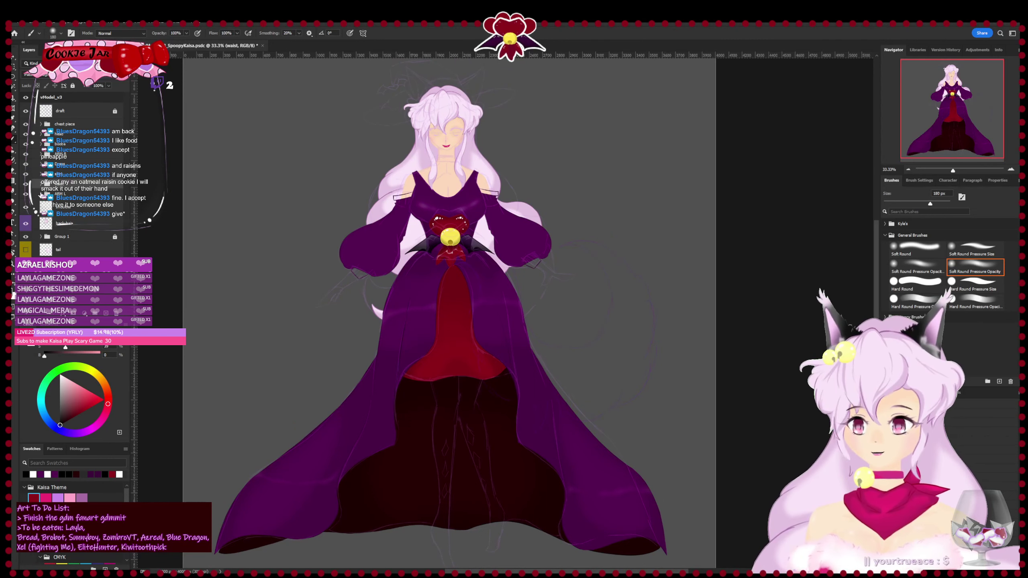
left_click(25, 250)
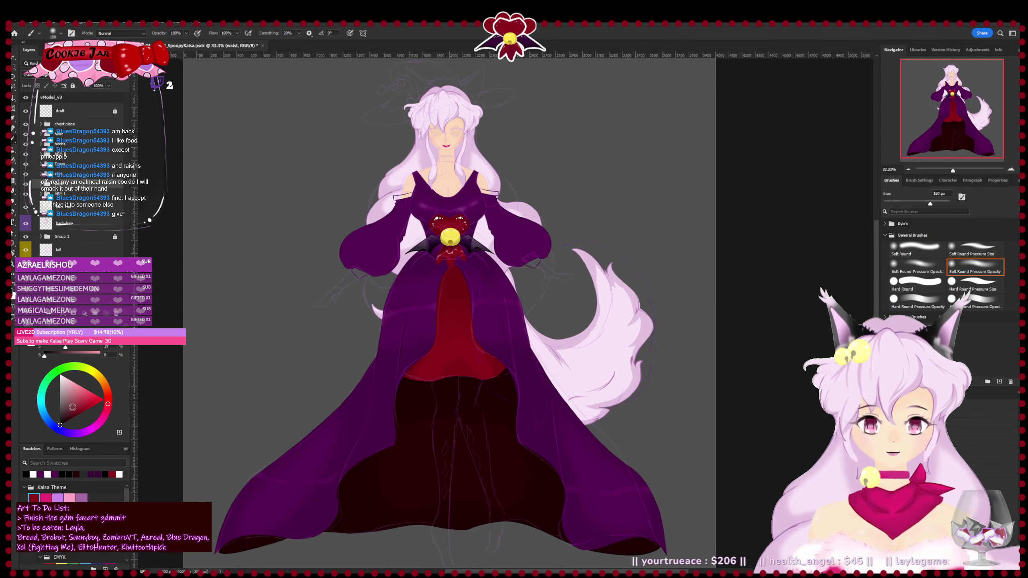
- Switch to the Hard Round Pressure Size brush and set its size to 10 px
left_click(974, 284)
left_click_drag(903, 203, 887, 203)
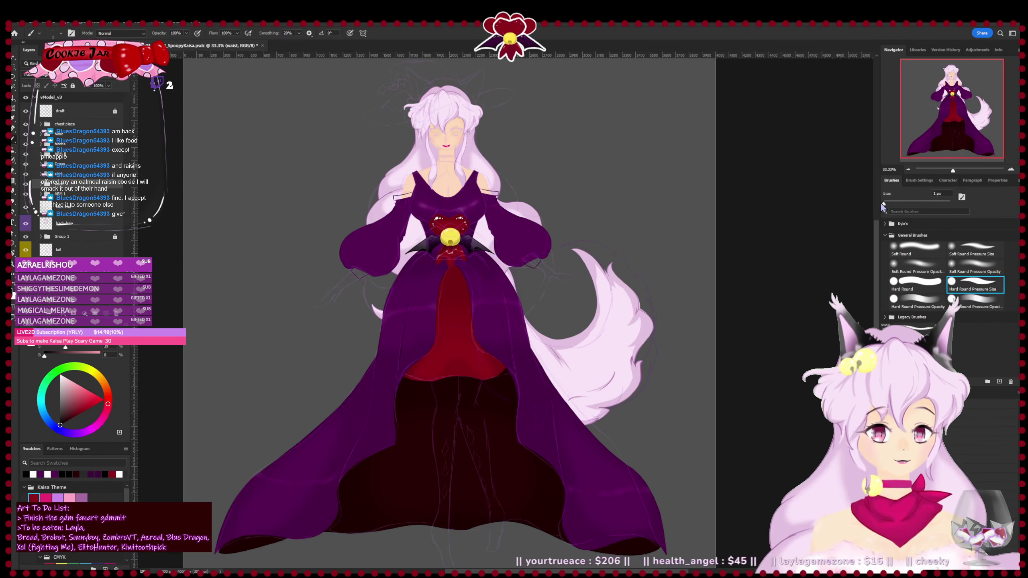
left_click(940, 194)
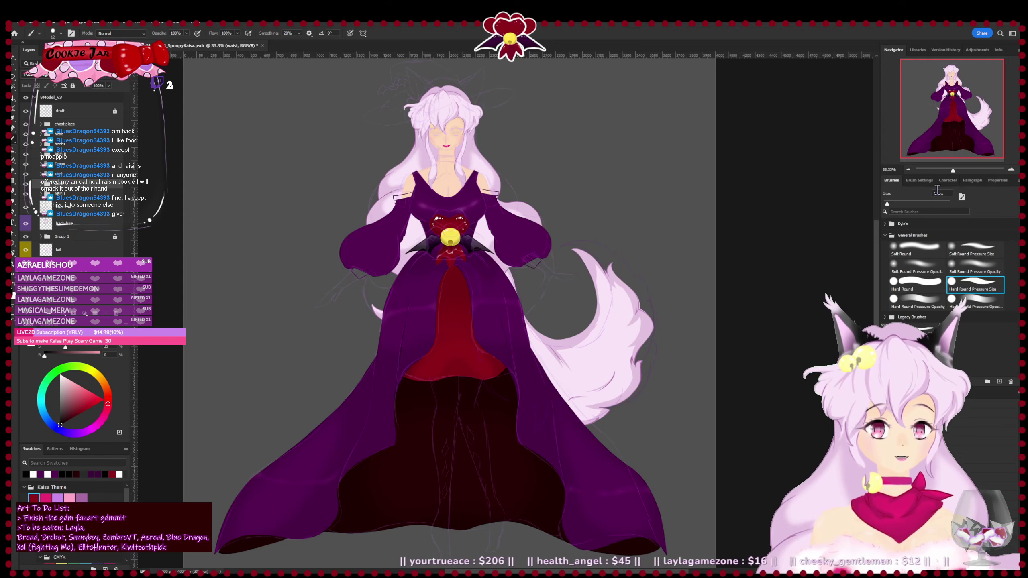
type("10")
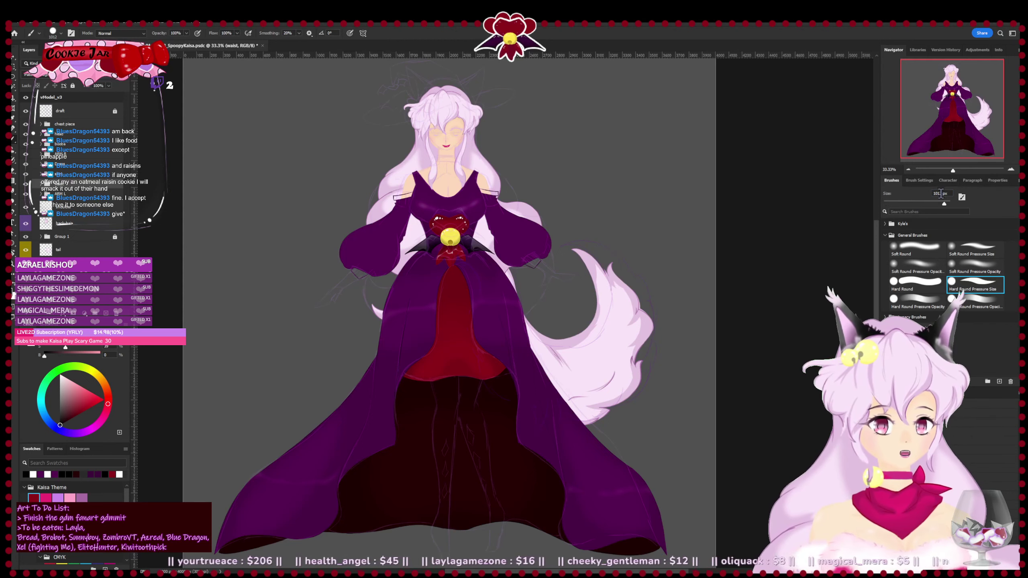
double_click(938, 194)
type("10")
key("Return")
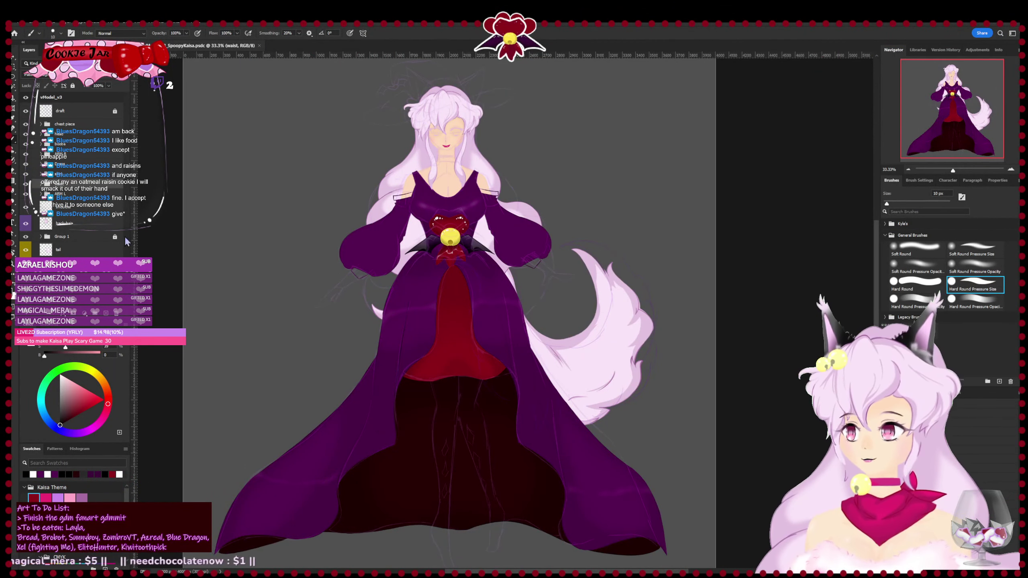
- Add a new layer directly above the head group for inking the hat over the draft sketch
left_click(88, 124)
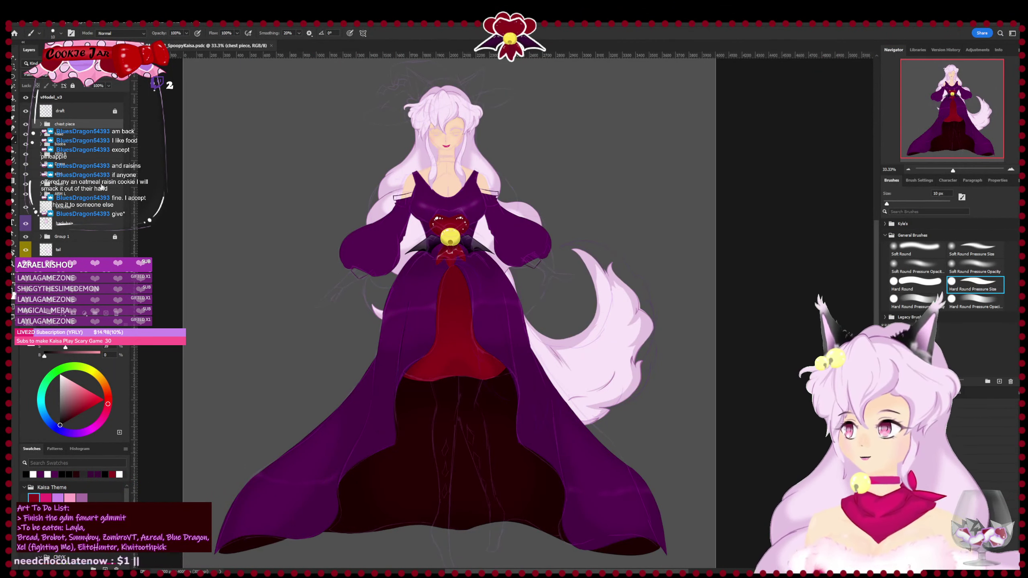
key("ctrl+shift+alt+n")
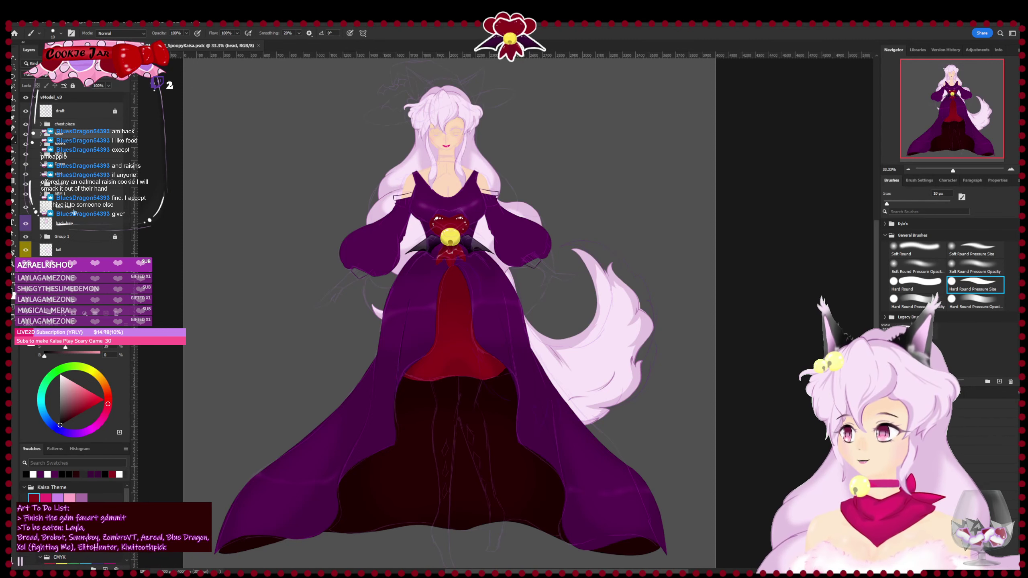
key("ctrl+plus")
key("ctrl+plus")
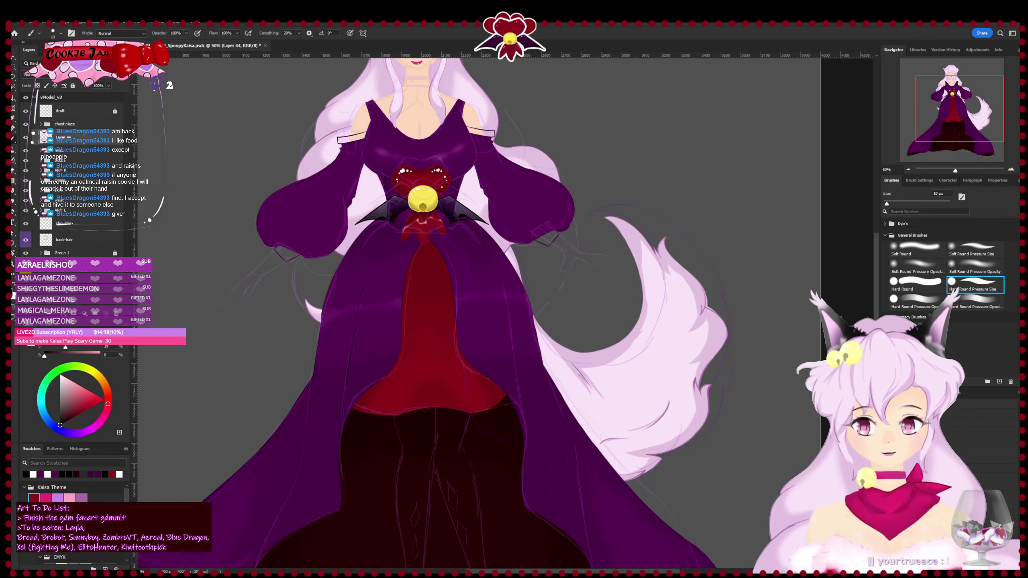
mouse_move(278, 115)
left_mouse_down()
mouse_move(377, 294)
mouse_move(325, 462)
left_mouse_up()
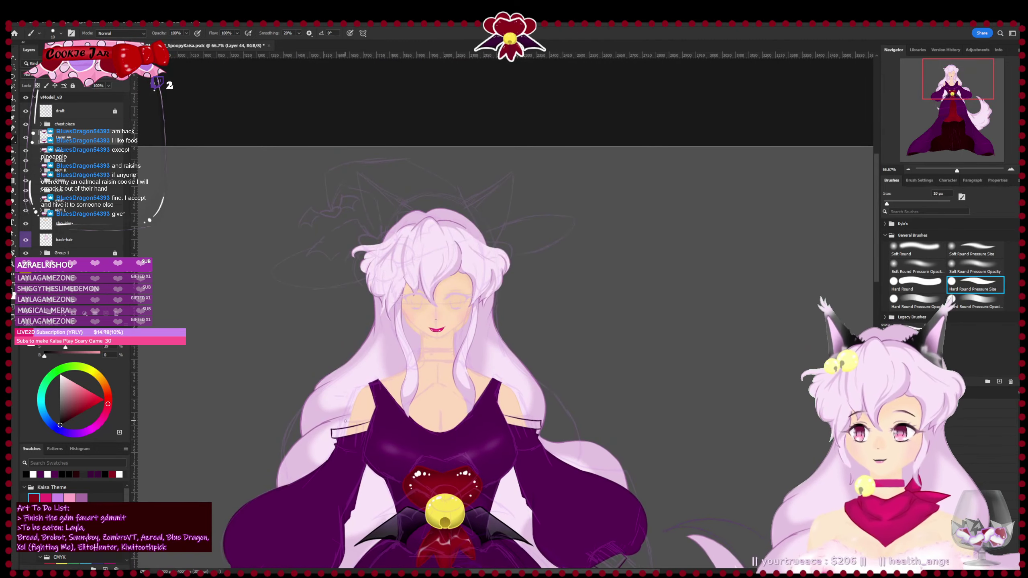
- Ink the witch hat's brim as a long, tilted ellipse crossing the head, redoing the strokes until the curve is smooth
left_click_drag(273, 272, 393, 239)
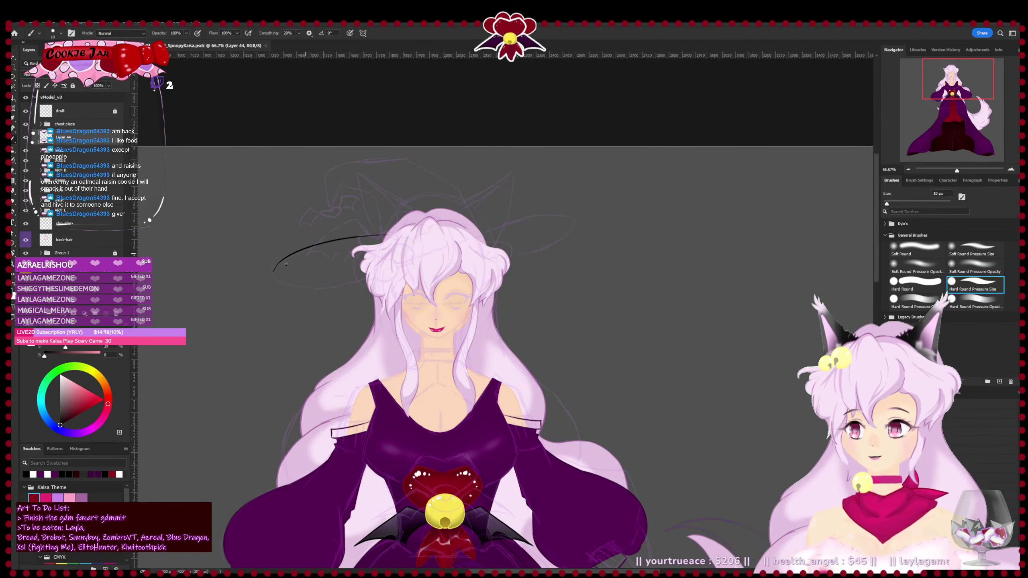
key("ctrl+z")
left_click_drag(273, 272, 390, 236)
left_click_drag(275, 268, 593, 212)
key("ctrl+z")
left_click_drag(275, 270, 599, 212)
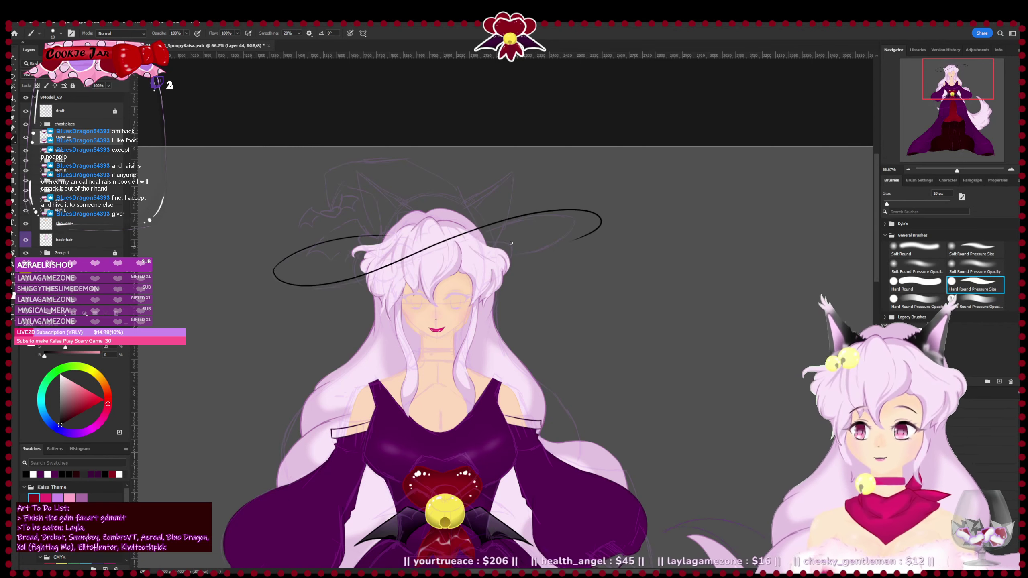
key("ctrl+z")
mouse_move(274, 271)
left_mouse_down()
mouse_move(569, 225)
mouse_move(520, 258)
left_mouse_up()
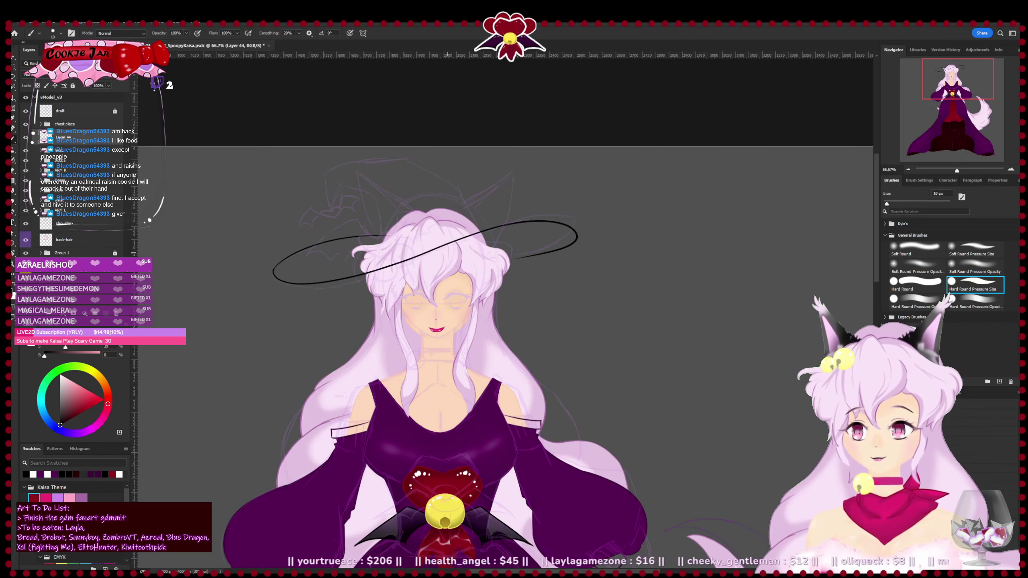
key("ctrl+z")
mouse_move(274, 270)
left_mouse_down()
mouse_move(277, 279)
mouse_move(535, 261)
mouse_move(454, 264)
left_mouse_up()
key("ctrl+z")
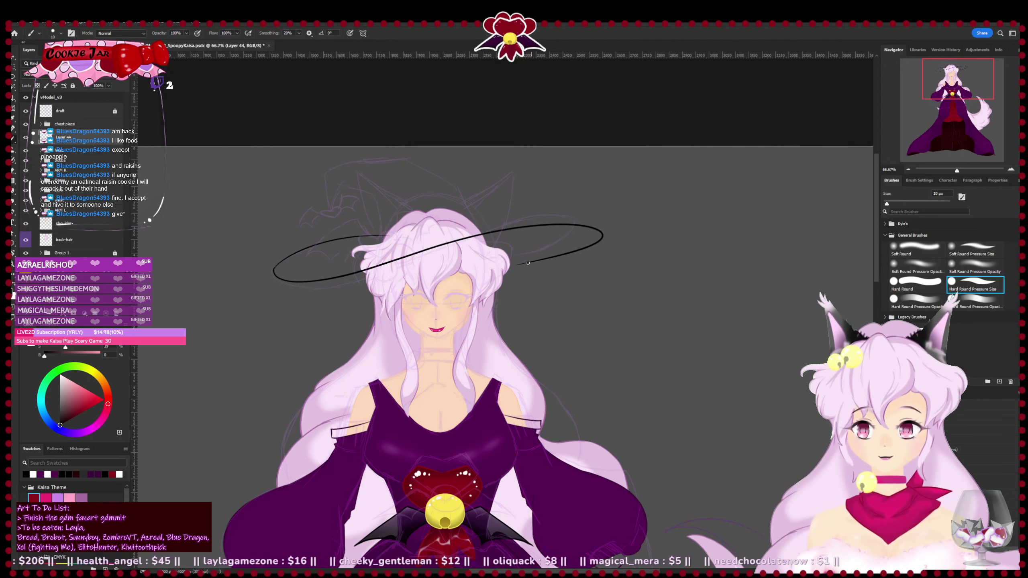
left_click_drag(532, 262, 426, 258)
key("ctrl+z")
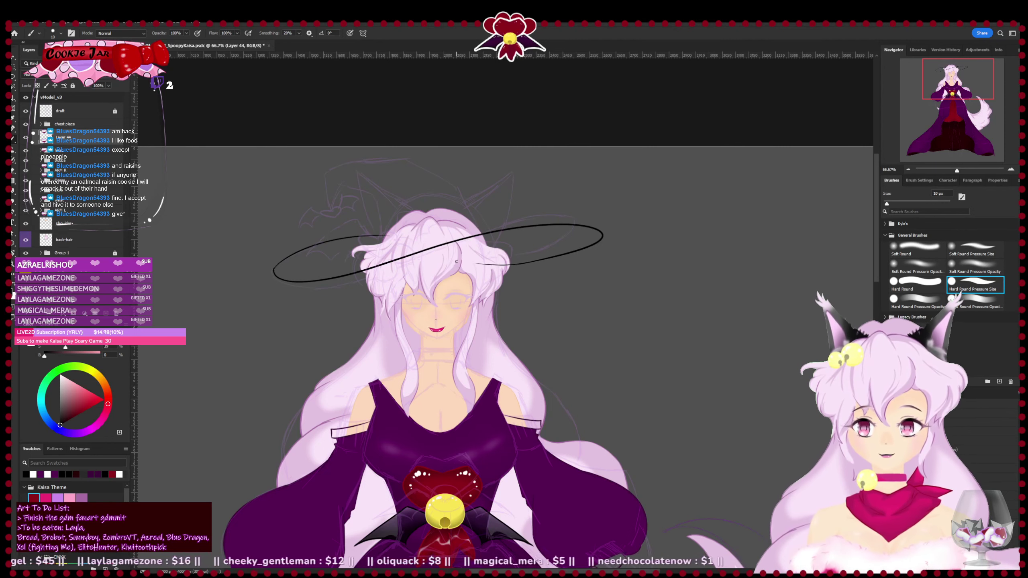
- Ink the hat's bent tip, its inner fold and the left edge of the crown down to the brim
left_click_drag(315, 340, 299, 372)
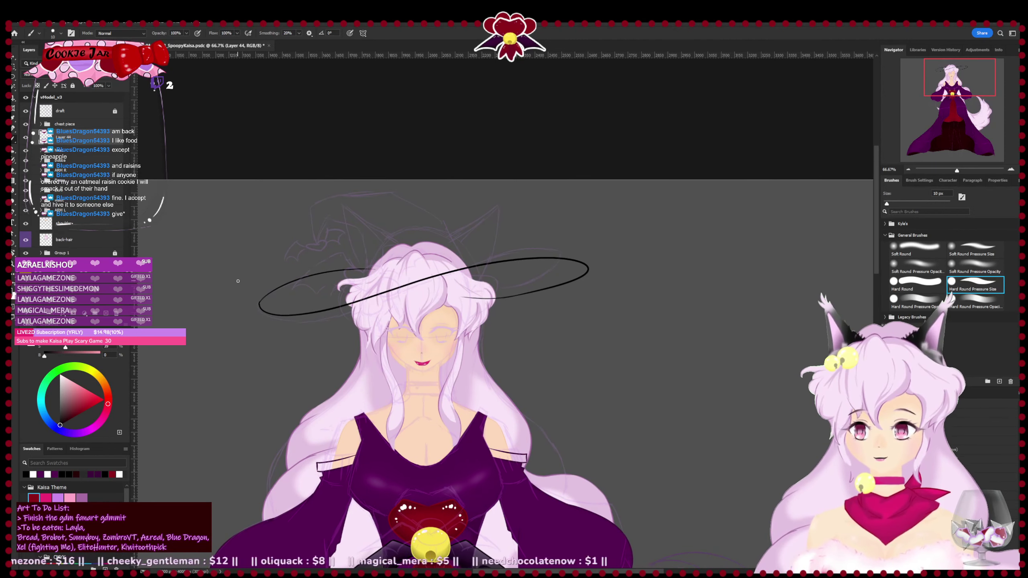
key("ctrl+plus")
left_click_drag(239, 355, 333, 390)
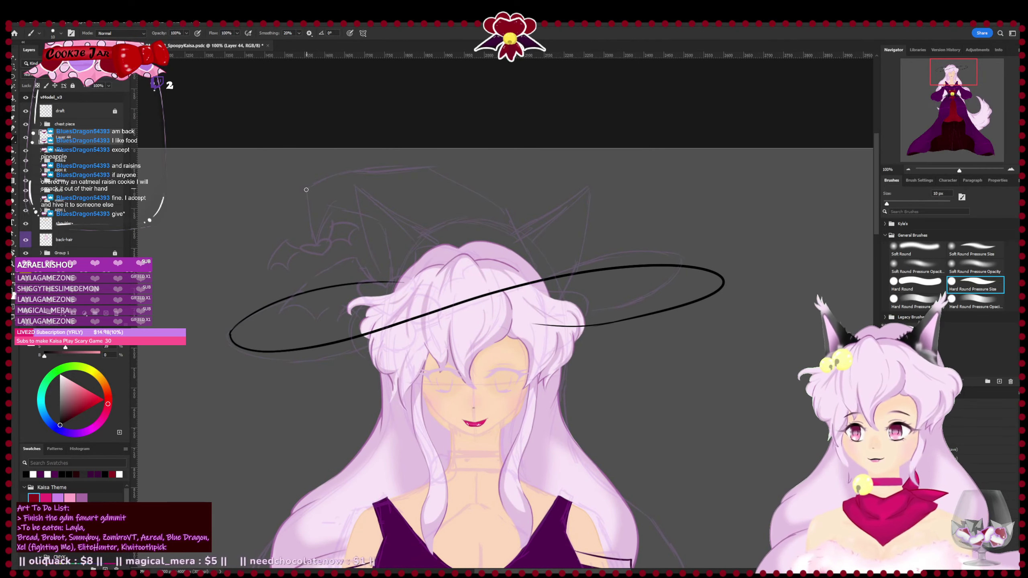
mouse_move(306, 189)
left_mouse_down()
mouse_move(314, 242)
mouse_move(329, 212)
mouse_move(379, 219)
mouse_move(341, 204)
mouse_move(388, 225)
mouse_move(392, 284)
left_mouse_up()
key("ctrl+z")
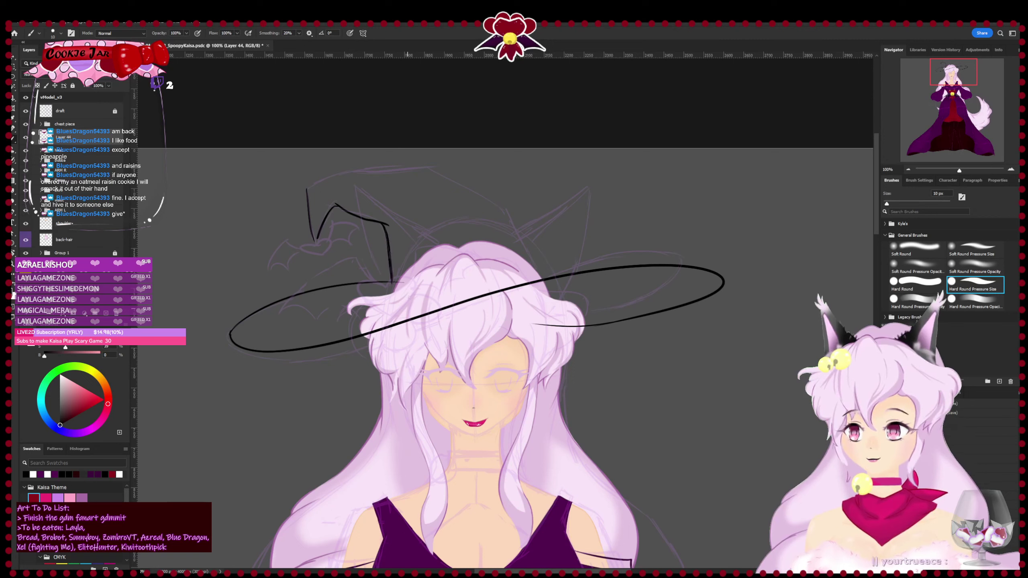
- Clean up the junction of the crown's left edge and the brim, using the Hard Round Pressure Size tip for the eraser
key("e")
left_click(973, 285)
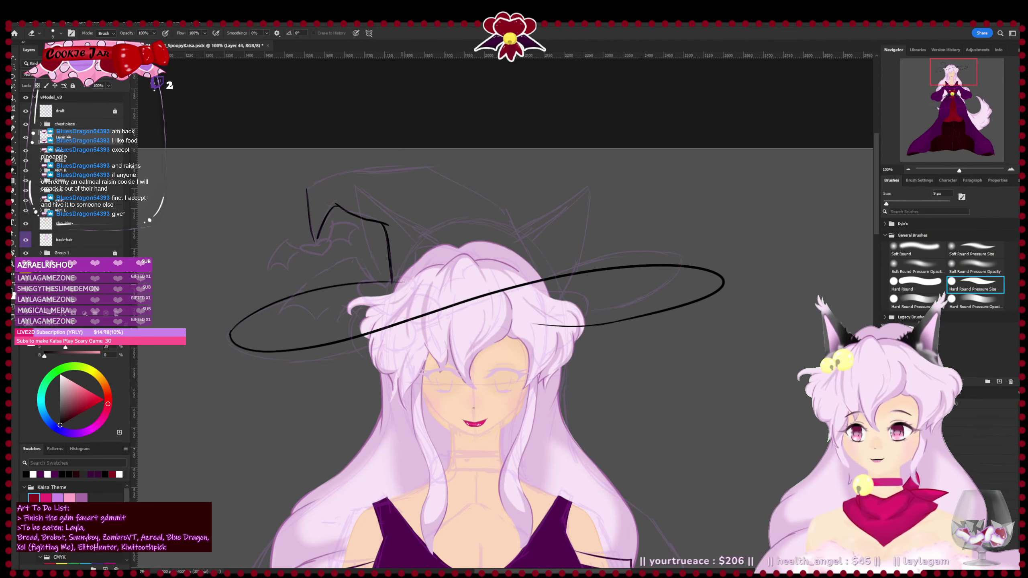
left_click_drag(398, 281, 381, 294)
key("b")
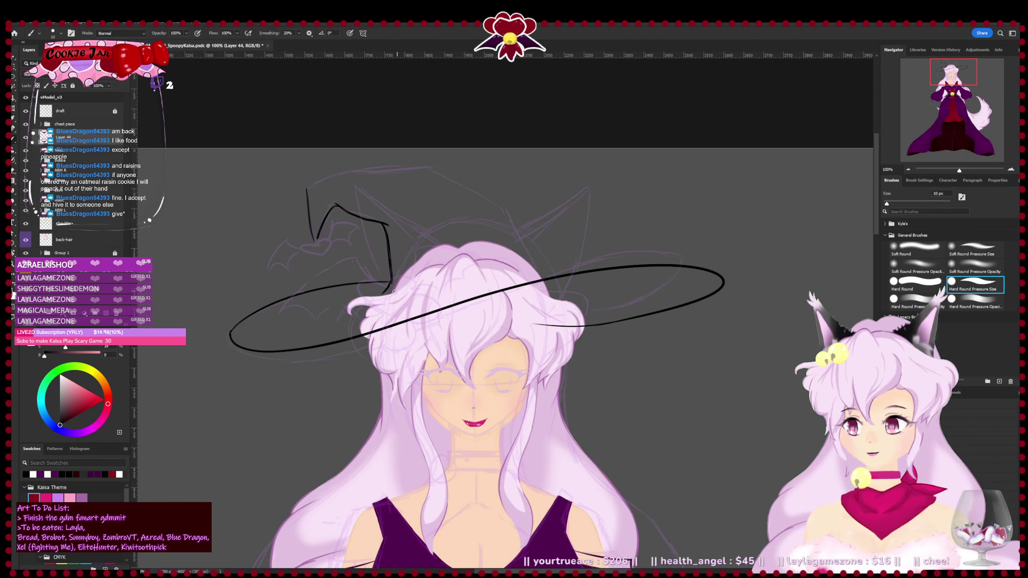
key("e")
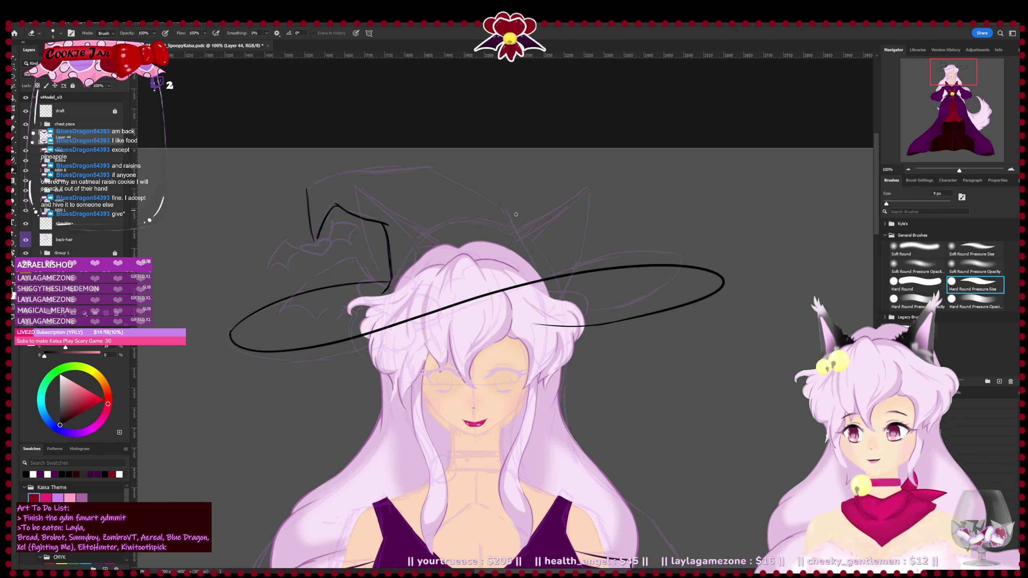
key("b")
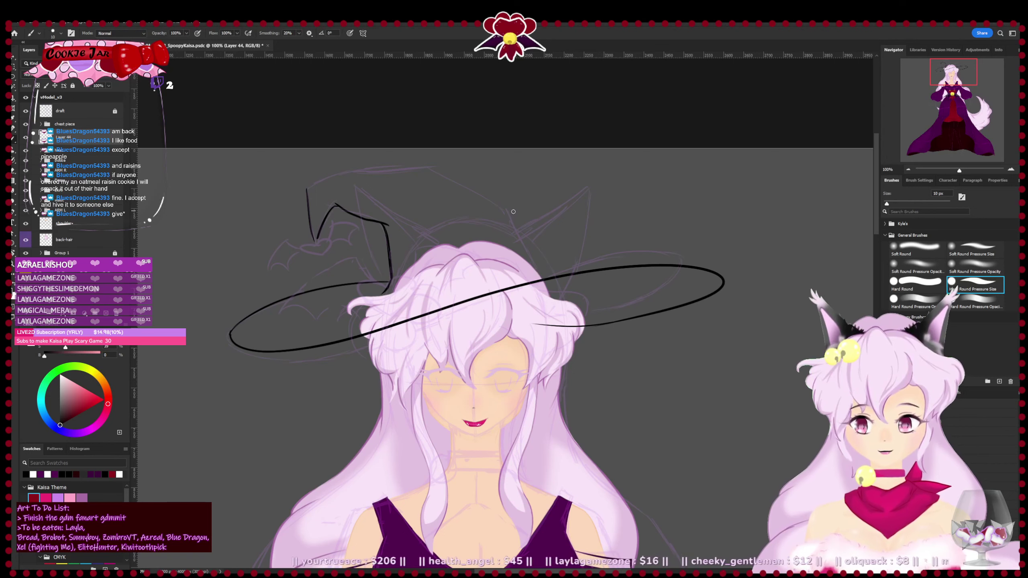
- Ink the crown's right edge and its top contour from the bent tip, and save the document
left_click_drag(509, 212, 545, 266)
left_click_drag(307, 188, 385, 172)
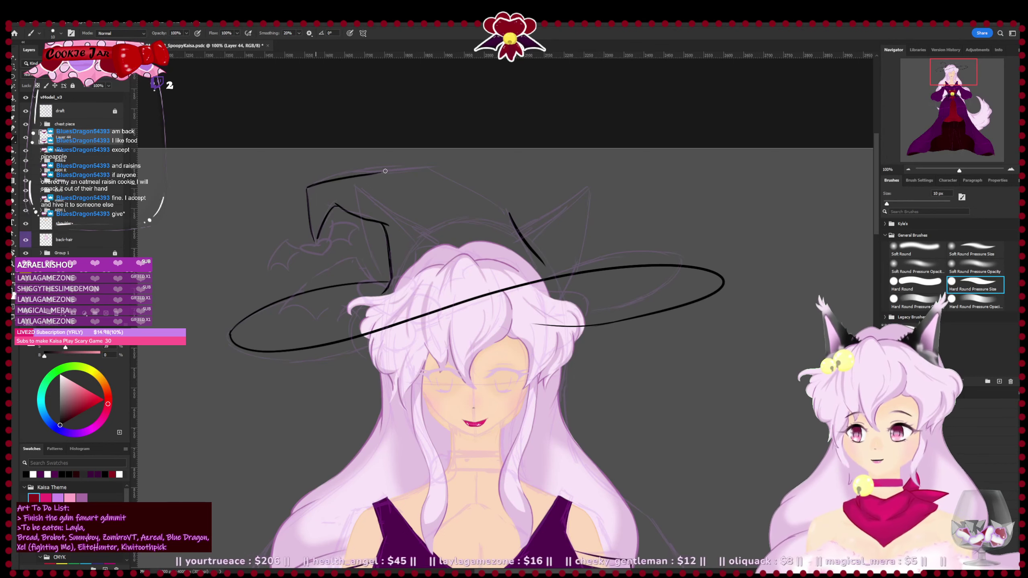
key("ctrl+z")
mouse_move(307, 188)
left_mouse_down()
mouse_move(437, 168)
mouse_move(426, 168)
mouse_move(509, 213)
left_mouse_up()
key("ctrl+z")
key("e")
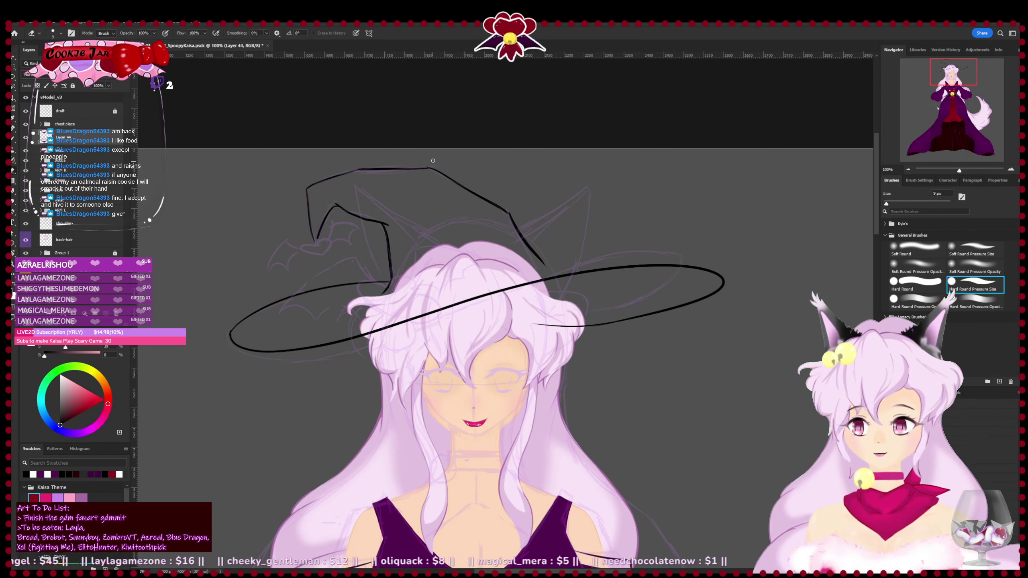
key("ctrl+plus")
left_click_drag(181, 316, 305, 491)
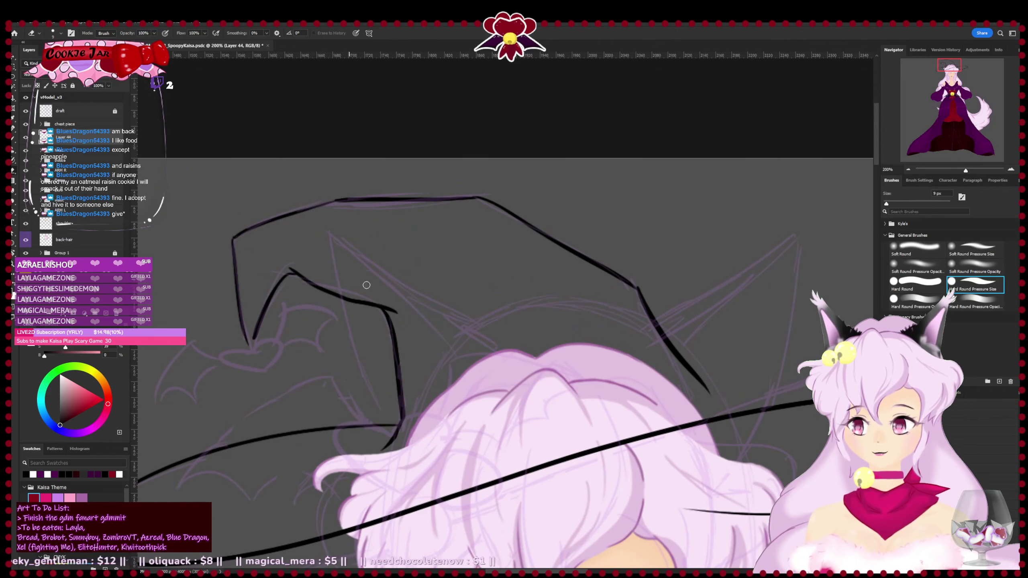
mouse_move(423, 316)
left_mouse_down()
mouse_move(373, 275)
mouse_move(459, 248)
mouse_move(286, 408)
mouse_move(238, 407)
left_mouse_up()
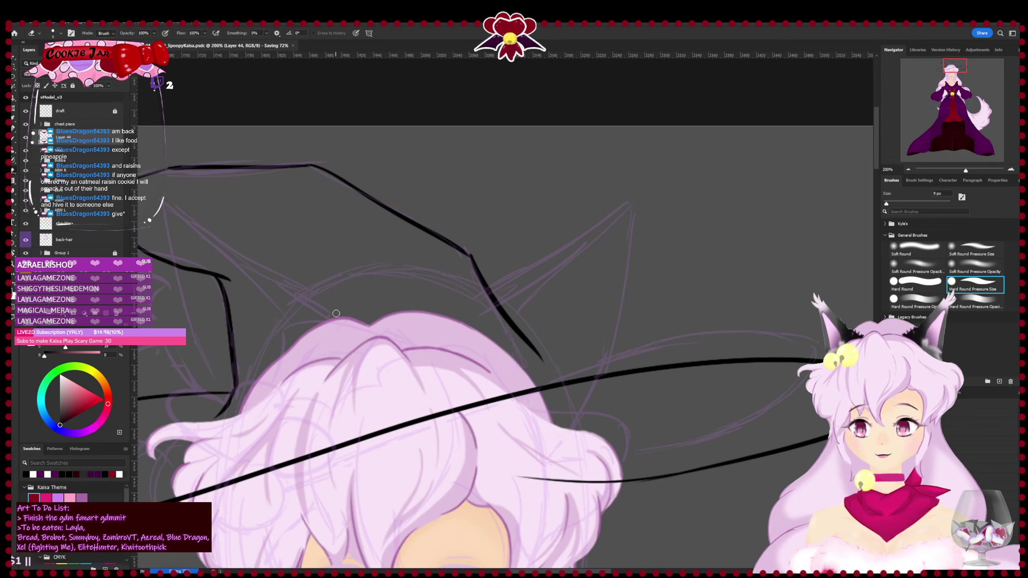
key("ctrl+minus")
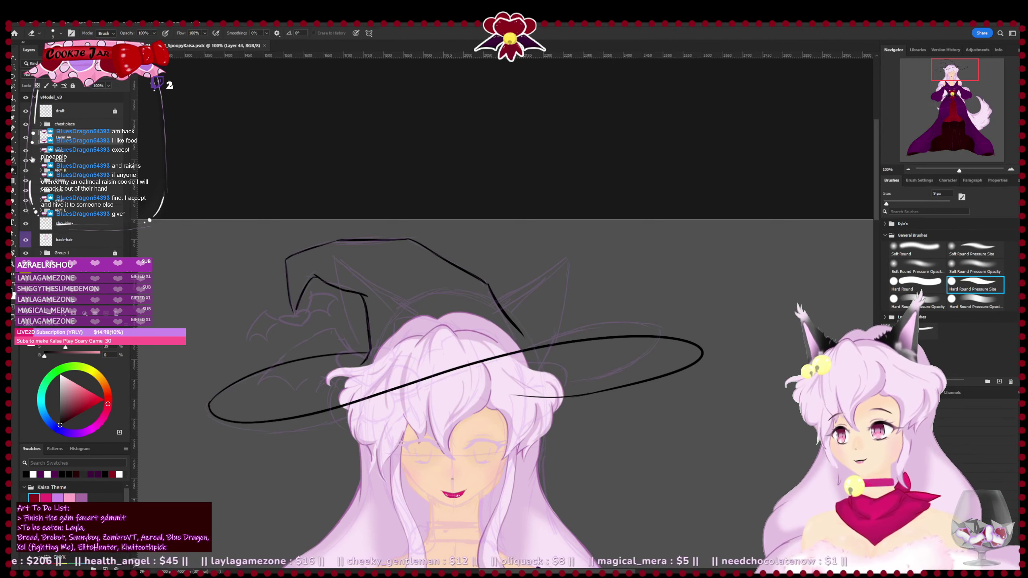
- Expand the head group and toggle the visibility of the eye artwork and of the group to check the layers
left_click(41, 153)
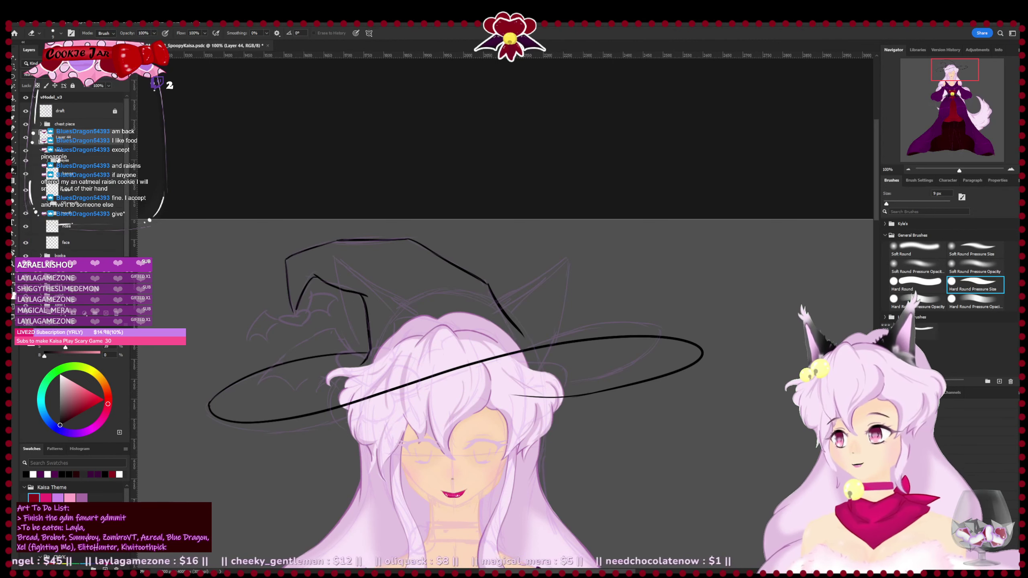
left_click(28, 162)
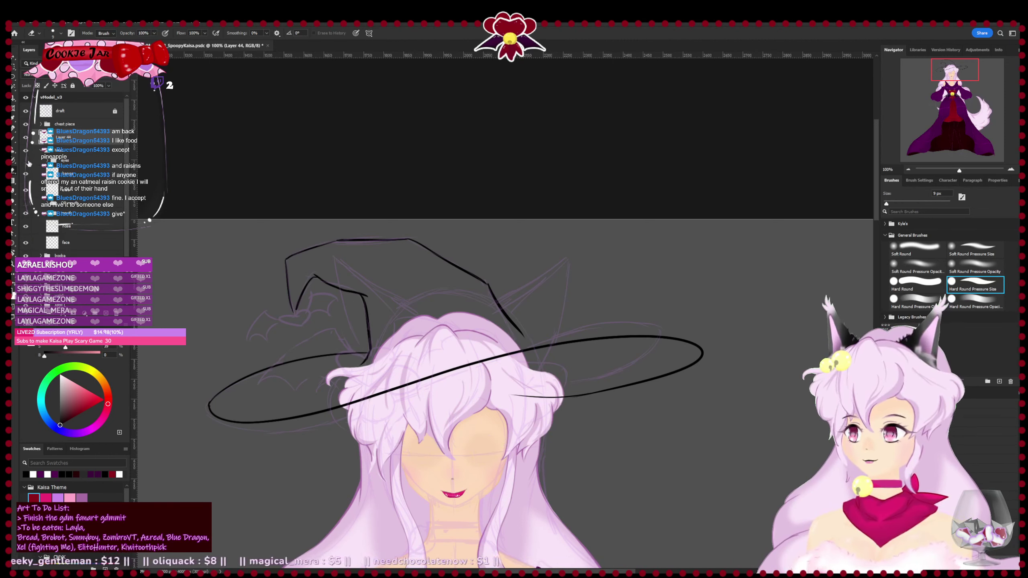
left_click(28, 161)
left_click(25, 150)
left_click(25, 150)
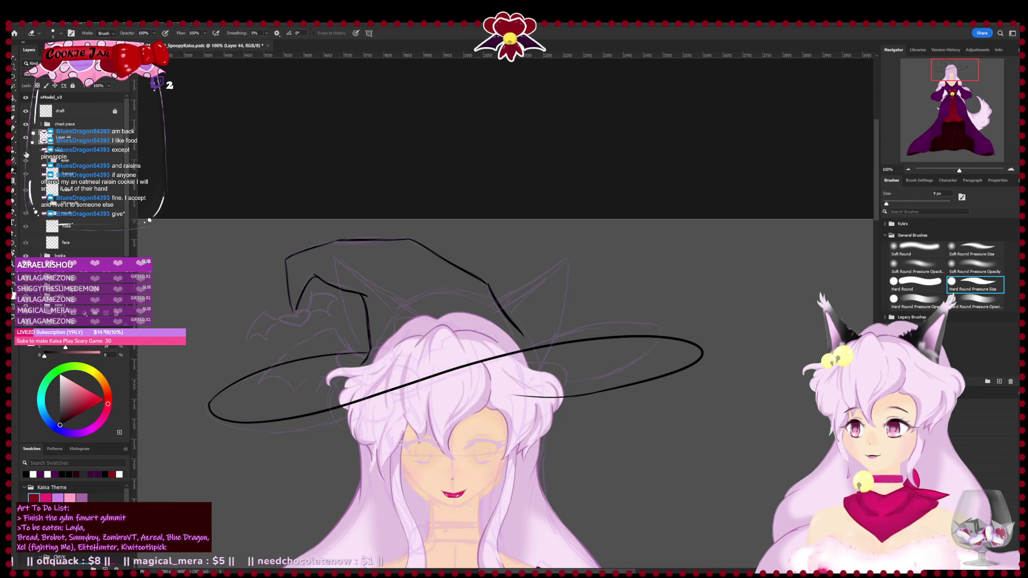
left_click(26, 154)
left_click(26, 155)
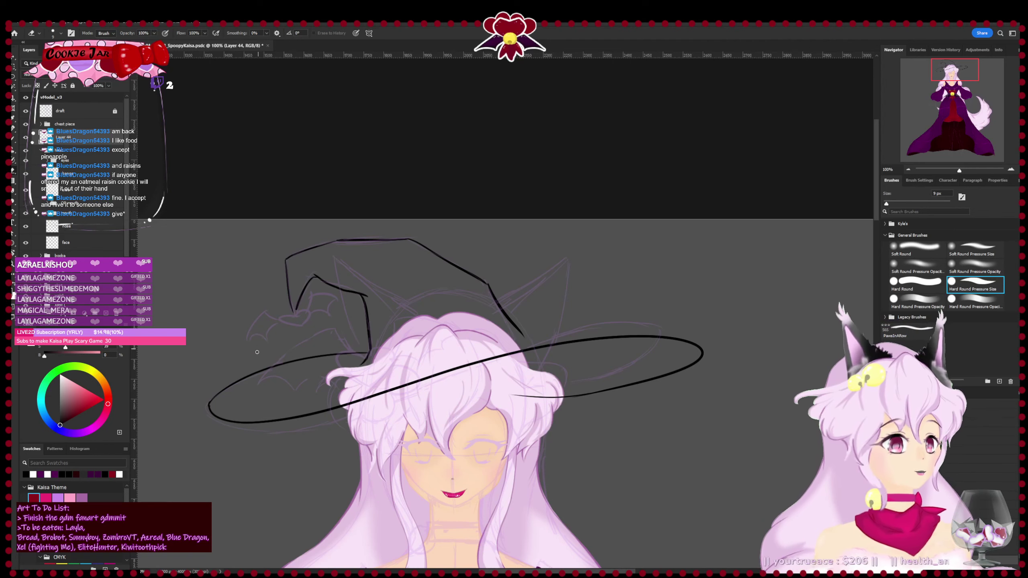
- Save the document and touch up the point of the hat's bent tip with a short ink stroke
key("ctrl+plus")
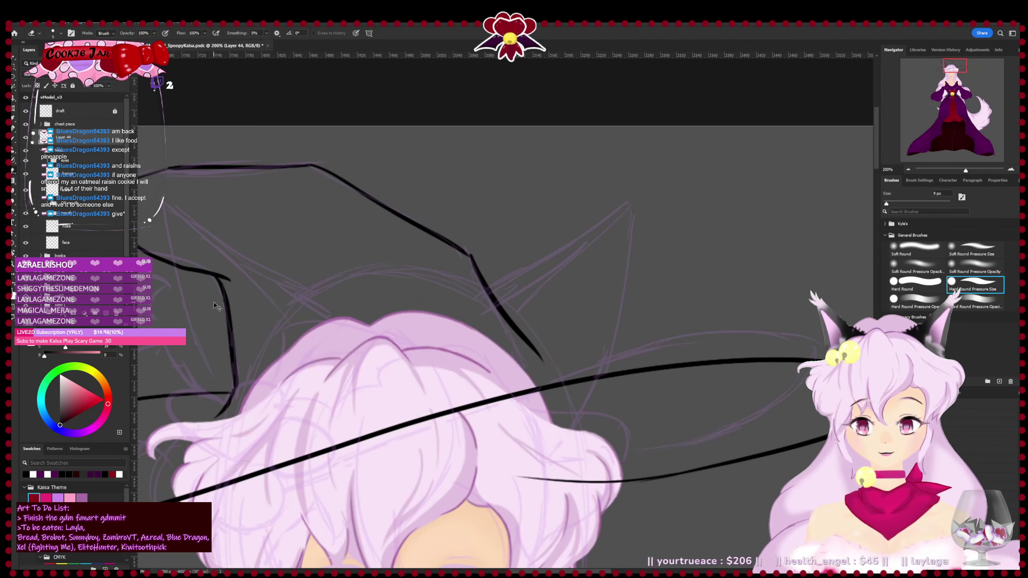
key("ctrl+s")
left_click_drag(366, 288, 477, 341)
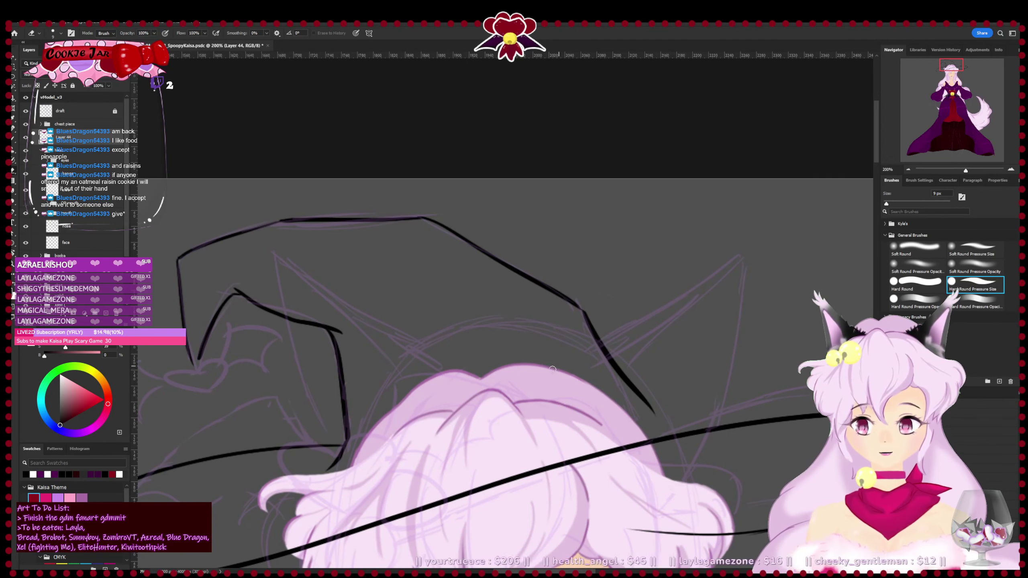
left_click_drag(342, 379, 446, 381)
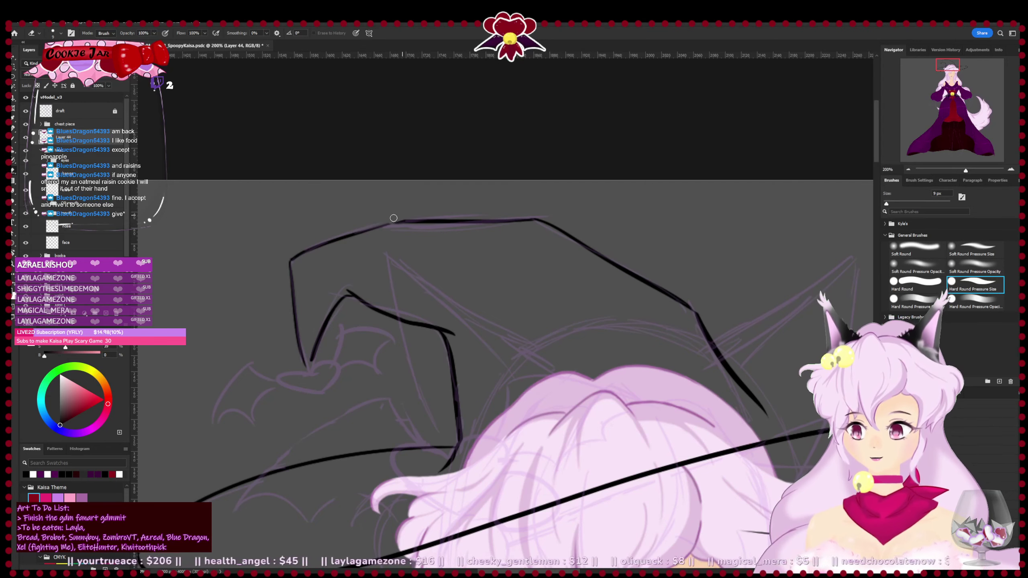
left_click_drag(380, 278, 446, 254)
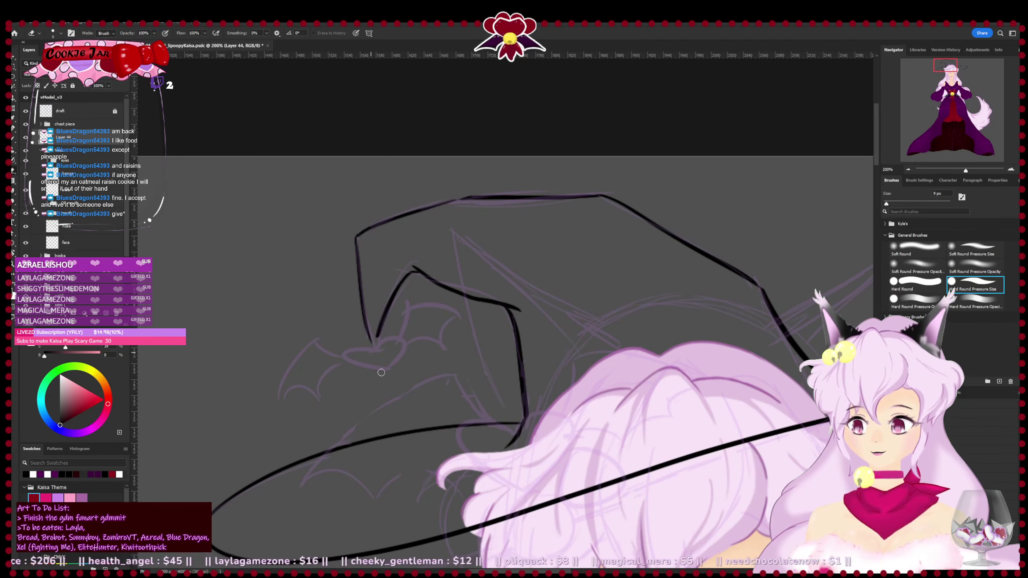
left_click_drag(400, 374, 413, 364)
key("b")
left_click_drag(394, 321, 386, 343)
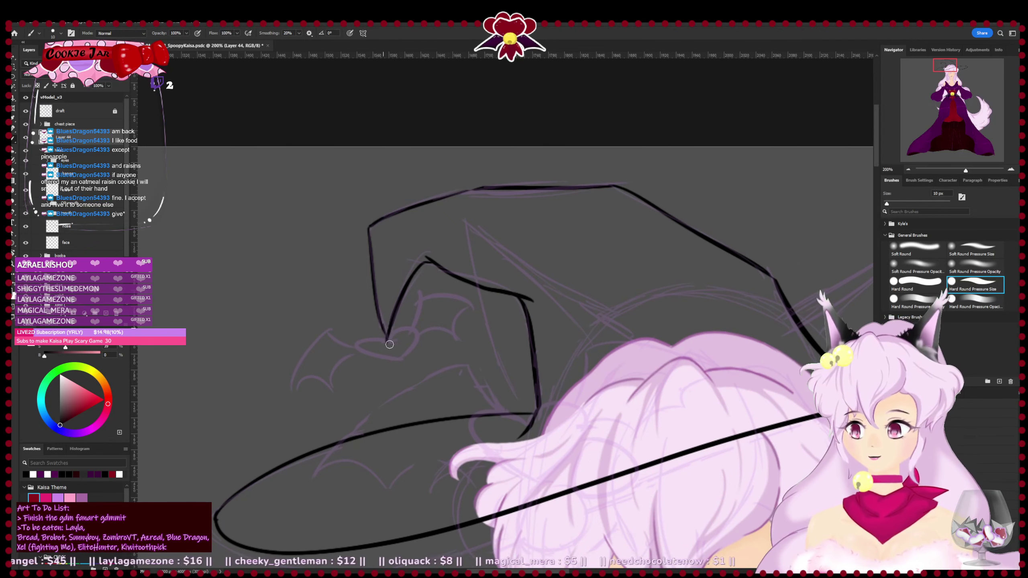
key("e")
- Review the inked hat on the whole figure, hide the draft sketch and save the document
scroll(399, 333, "down", 3)
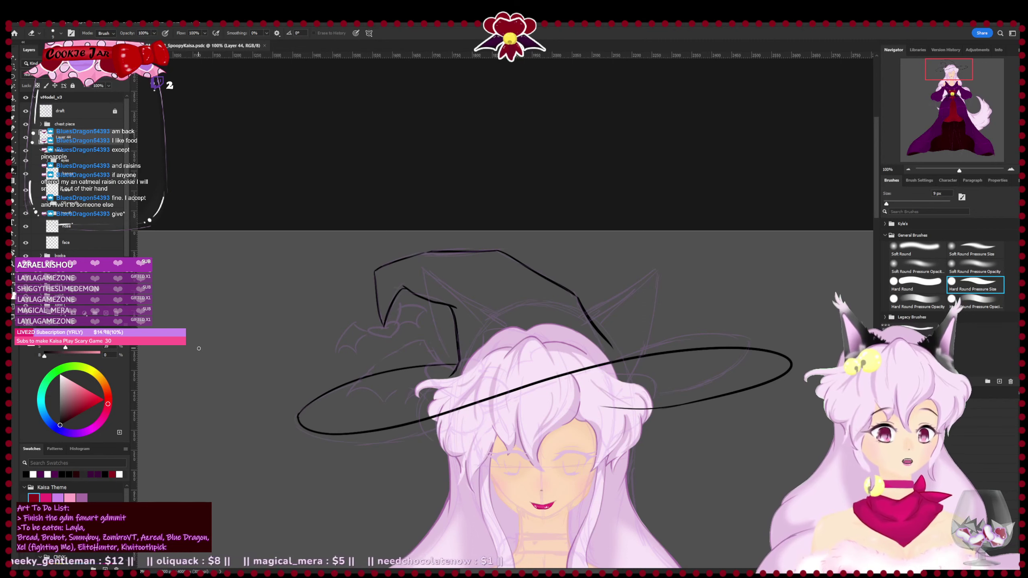
scroll(198, 348, "down", 3)
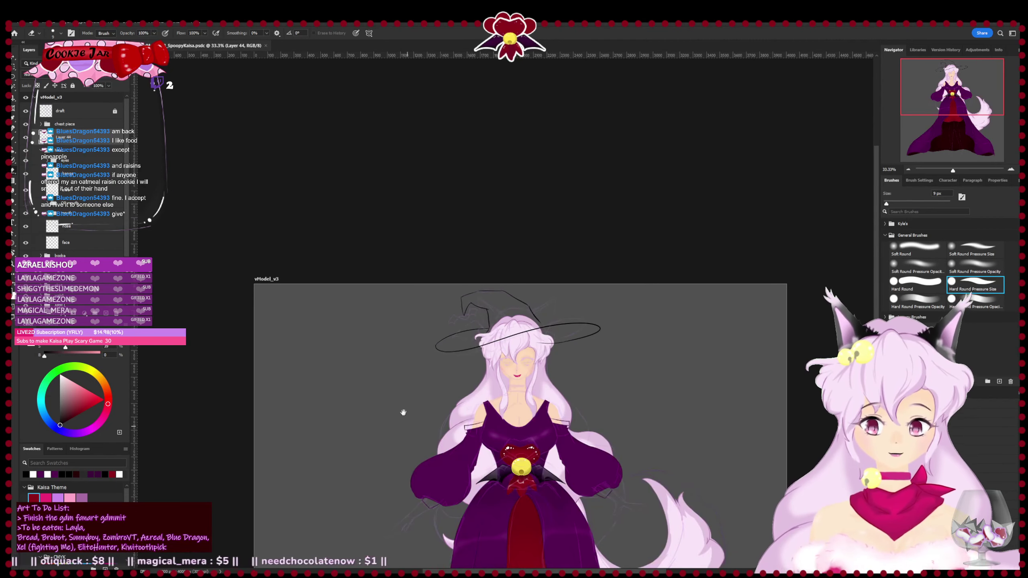
left_click_drag(401, 413, 344, 202)
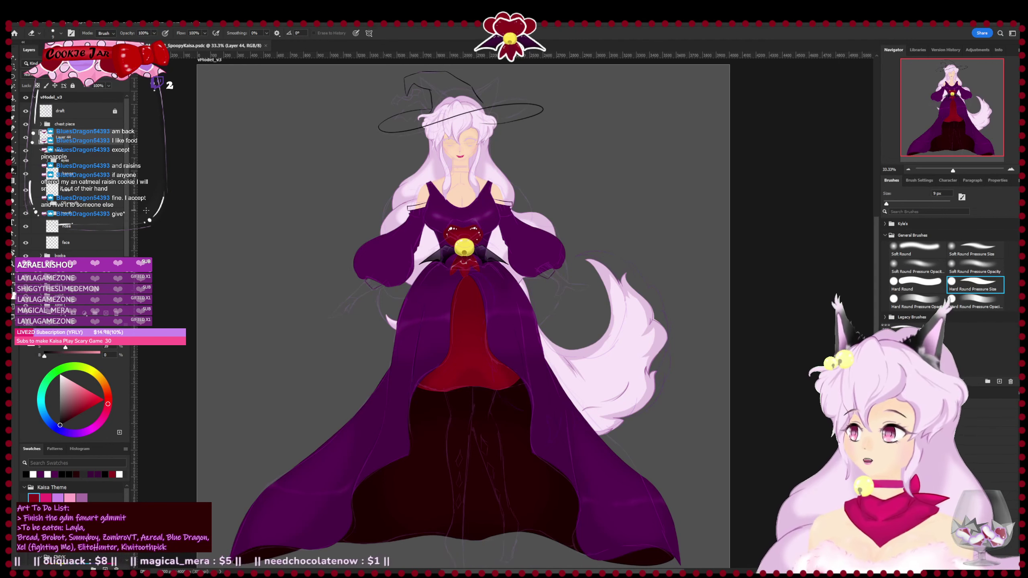
left_click(26, 111)
key("ctrl+s")
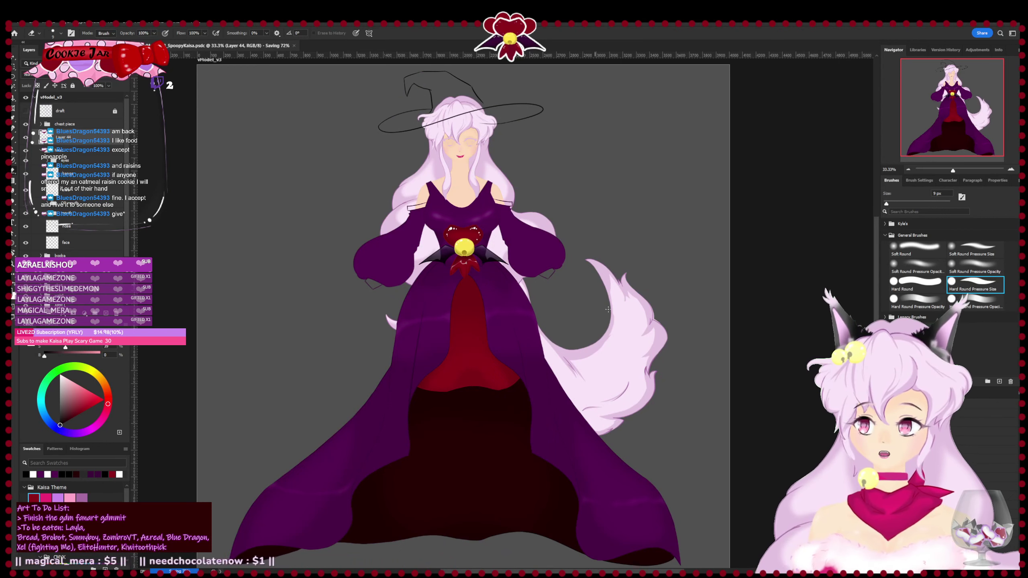